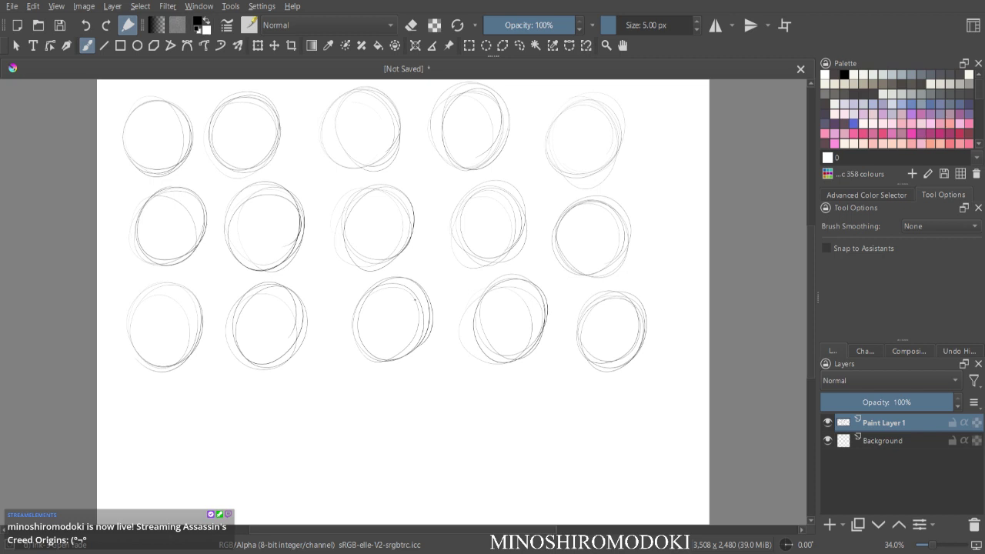
# - Clear all the practice circles from Paint Layer 1
pyautogui.press('-')
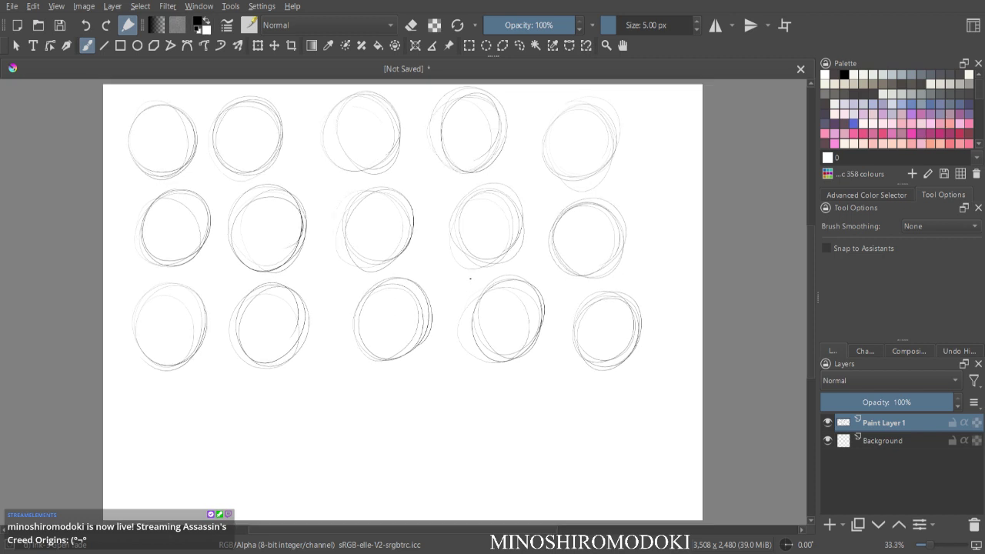
pyautogui.press('Delete')
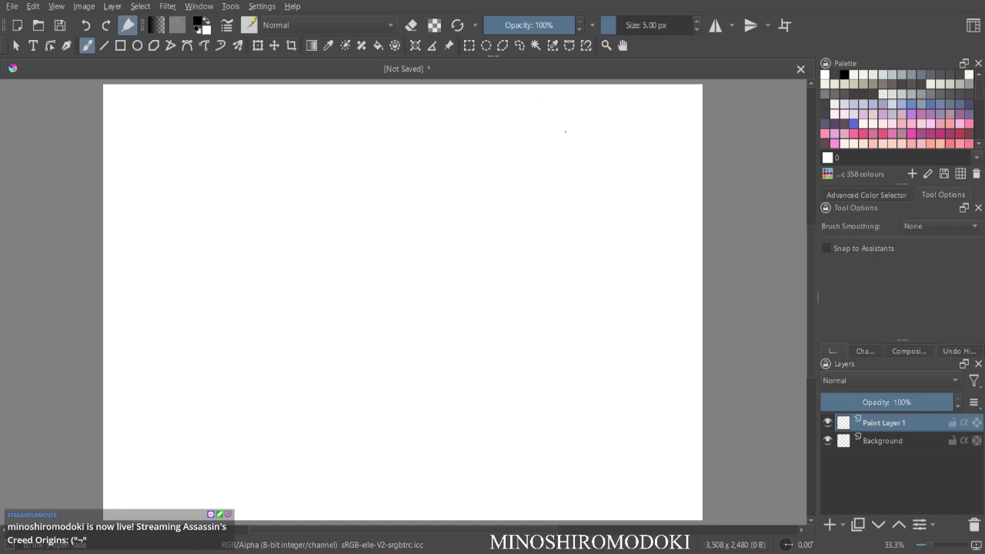
# - Sketch two rows of four loose, multi-pass circles across the upper half of the canvas, working from right to left
pyautogui.moveTo(580, 185)
pyautogui.mouseDown()
pyautogui.moveTo(598, 117)
pyautogui.moveTo(559, 130)
pyautogui.moveTo(560, 168)
pyautogui.mouseUp()
pyautogui.moveTo(483, 166)
pyautogui.mouseDown()
pyautogui.moveTo(494, 166)
pyautogui.moveTo(485, 174)
pyautogui.moveTo(445, 117)
pyautogui.moveTo(494, 165)
pyautogui.mouseUp()
pyautogui.moveTo(295, 127)
pyautogui.mouseDown()
pyautogui.moveTo(365, 131)
pyautogui.moveTo(289, 154)
pyautogui.moveTo(301, 137)
pyautogui.moveTo(351, 184)
pyautogui.mouseUp()
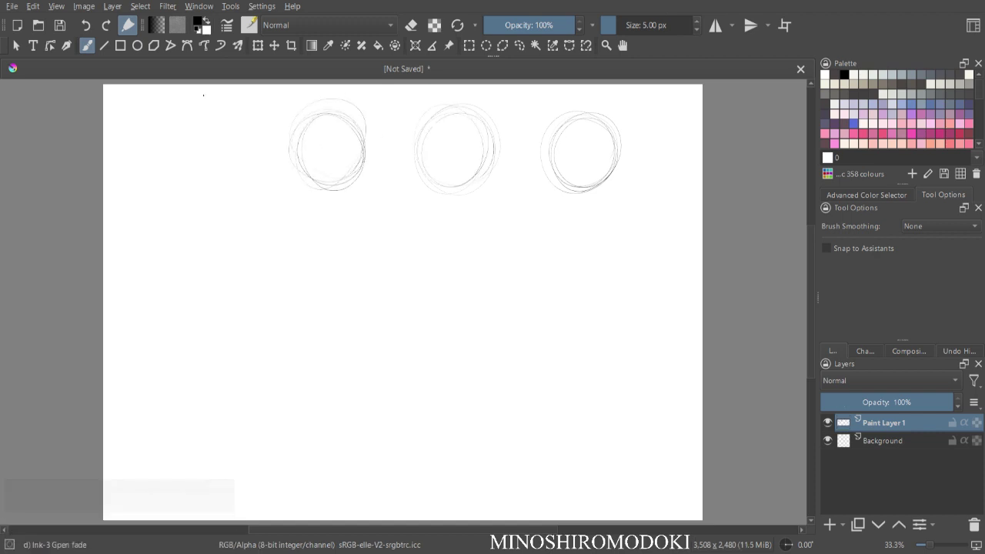
pyautogui.moveTo(181, 146)
pyautogui.mouseDown()
pyautogui.moveTo(172, 159)
pyautogui.moveTo(231, 176)
pyautogui.moveTo(176, 158)
pyautogui.moveTo(242, 154)
pyautogui.mouseUp()
pyautogui.moveTo(607, 224)
pyautogui.mouseDown()
pyautogui.moveTo(566, 261)
pyautogui.moveTo(616, 231)
pyautogui.moveTo(608, 288)
pyautogui.mouseUp()
pyautogui.moveTo(458, 285)
pyautogui.mouseDown()
pyautogui.moveTo(463, 212)
pyautogui.moveTo(471, 291)
pyautogui.moveTo(442, 223)
pyautogui.mouseUp()
pyautogui.moveTo(311, 244)
pyautogui.mouseDown()
pyautogui.moveTo(339, 289)
pyautogui.moveTo(373, 228)
pyautogui.moveTo(315, 266)
pyautogui.mouseUp()
pyautogui.moveTo(199, 223)
pyautogui.mouseDown()
pyautogui.moveTo(254, 269)
pyautogui.moveTo(188, 246)
pyautogui.moveTo(248, 231)
pyautogui.mouseUp()
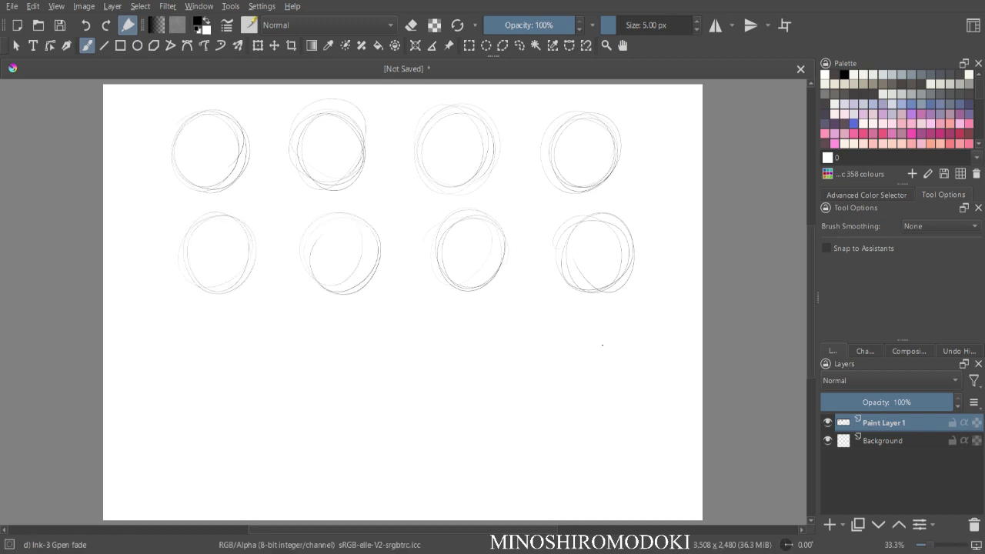
# - Sketch a third row of four overlapping circles below the others and clear Paint Layer 1
pyautogui.moveTo(633, 355)
pyautogui.mouseDown()
pyautogui.moveTo(571, 346)
pyautogui.moveTo(577, 366)
pyautogui.moveTo(608, 385)
pyautogui.mouseUp()
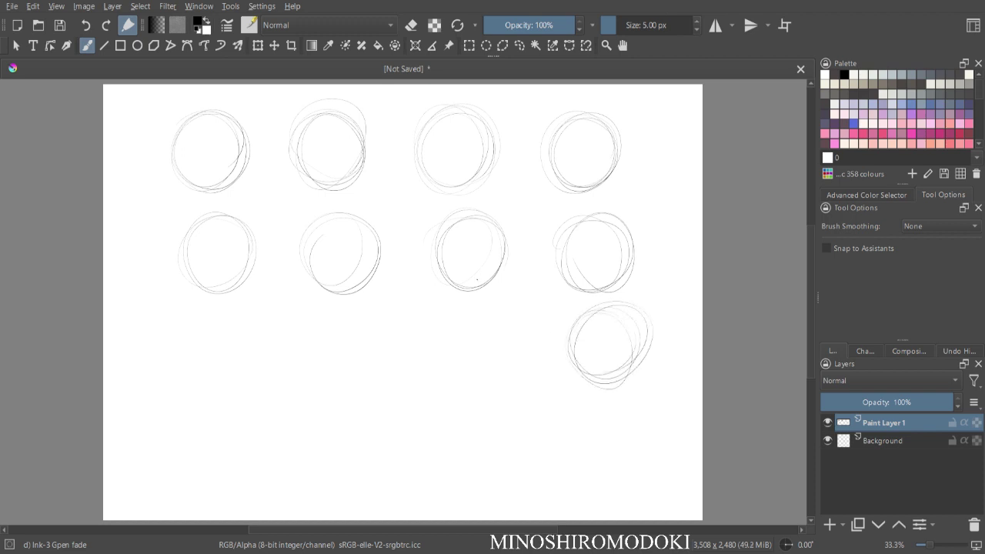
pyautogui.moveTo(444, 335)
pyautogui.mouseDown()
pyautogui.moveTo(487, 377)
pyautogui.moveTo(510, 326)
pyautogui.moveTo(468, 310)
pyautogui.moveTo(477, 357)
pyautogui.mouseUp()
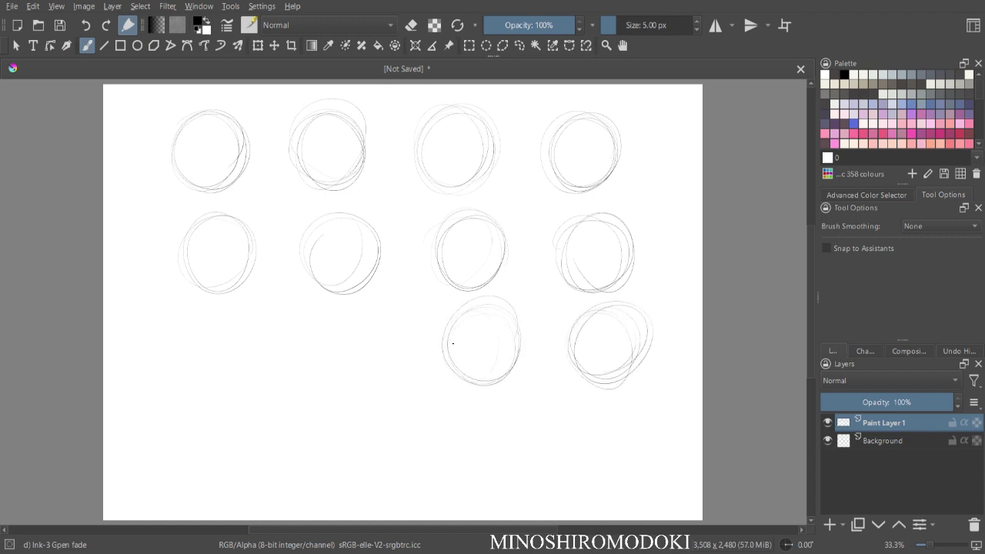
pyautogui.moveTo(346, 301)
pyautogui.mouseDown()
pyautogui.moveTo(314, 338)
pyautogui.moveTo(385, 331)
pyautogui.mouseUp()
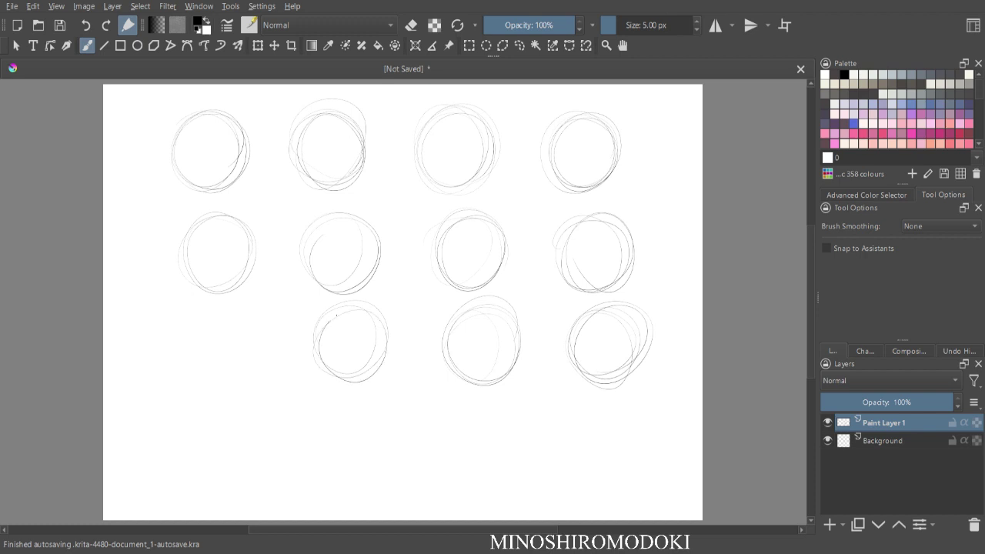
pyautogui.moveTo(183, 333)
pyautogui.mouseDown()
pyautogui.moveTo(193, 358)
pyautogui.moveTo(246, 308)
pyautogui.moveTo(255, 361)
pyautogui.mouseUp()
pyautogui.press('Delete')
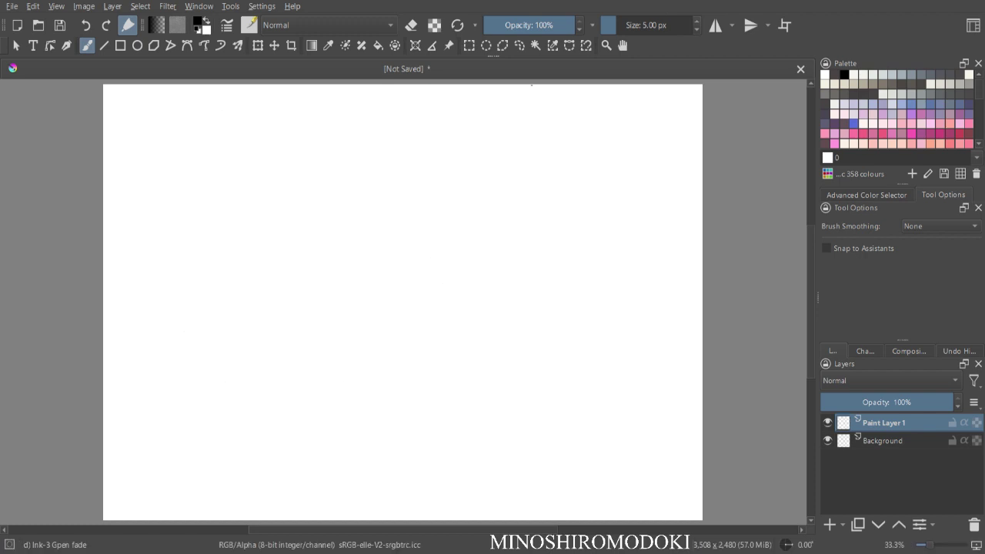
# - Sketch three loose circles along the upper edge of the canvas and a counter-clockwise curved arrow to their left
pyautogui.moveTo(561, 117)
pyautogui.mouseDown()
pyautogui.moveTo(574, 183)
pyautogui.moveTo(523, 147)
pyautogui.moveTo(595, 154)
pyautogui.mouseUp()
pyautogui.moveTo(484, 112)
pyautogui.mouseDown()
pyautogui.moveTo(473, 179)
pyautogui.moveTo(461, 189)
pyautogui.moveTo(496, 123)
pyautogui.mouseUp()
pyautogui.moveTo(363, 131)
pyautogui.mouseDown()
pyautogui.moveTo(320, 118)
pyautogui.moveTo(305, 177)
pyautogui.moveTo(377, 164)
pyautogui.moveTo(307, 125)
pyautogui.moveTo(336, 197)
pyautogui.moveTo(315, 119)
pyautogui.moveTo(342, 193)
pyautogui.moveTo(282, 128)
pyautogui.mouseUp()
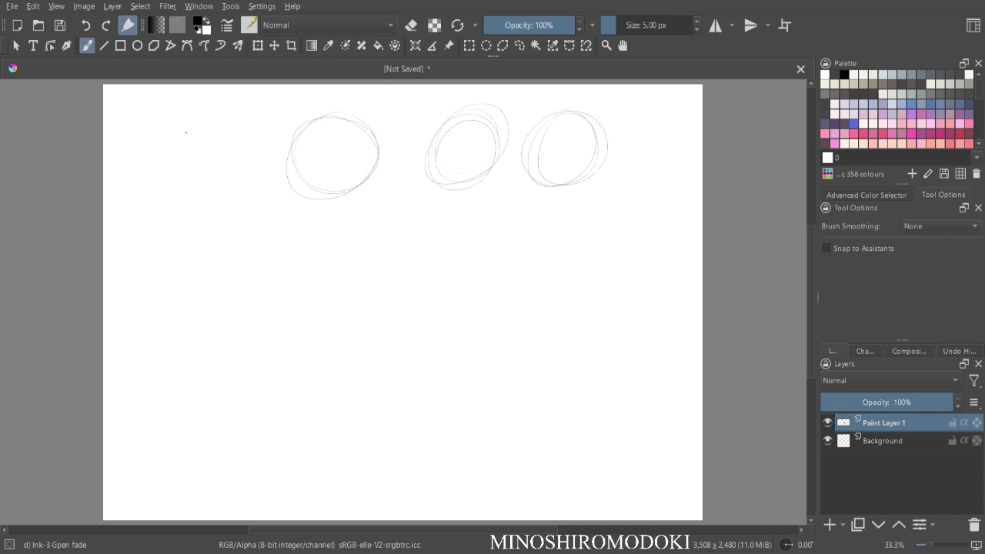
pyautogui.moveTo(209, 114)
pyautogui.mouseDown()
pyautogui.moveTo(167, 128)
pyautogui.moveTo(160, 158)
pyautogui.moveTo(179, 182)
pyautogui.moveTo(204, 192)
pyautogui.mouseUp()
# - Sketch a clockwise curved arrow below the first arrow and a second row of three circles beside it
pyautogui.moveTo(197, 268)
pyautogui.mouseDown()
pyautogui.moveTo(191, 213)
pyautogui.moveTo(235, 226)
pyautogui.mouseUp()
pyautogui.moveTo(367, 246)
pyautogui.mouseDown()
pyautogui.moveTo(328, 282)
pyautogui.moveTo(313, 275)
pyautogui.moveTo(334, 211)
pyautogui.mouseUp()
pyautogui.moveTo(435, 249)
pyautogui.mouseDown()
pyautogui.moveTo(471, 210)
pyautogui.moveTo(427, 228)
pyautogui.moveTo(451, 275)
pyautogui.moveTo(495, 246)
pyautogui.moveTo(442, 217)
pyautogui.mouseUp()
pyautogui.moveTo(567, 202)
pyautogui.mouseDown()
pyautogui.moveTo(585, 210)
pyautogui.moveTo(548, 261)
pyautogui.moveTo(601, 223)
pyautogui.moveTo(573, 270)
pyautogui.mouseUp()
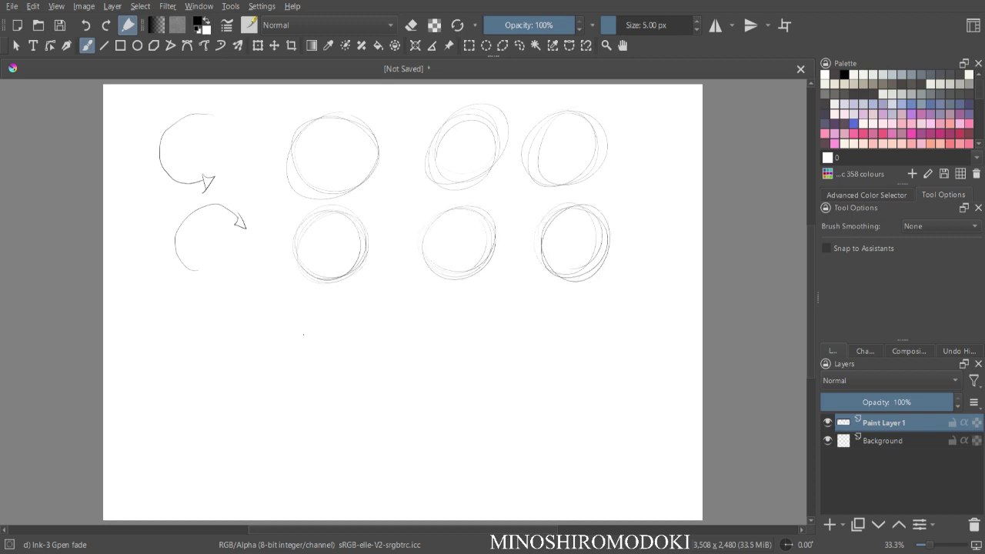
# - Sketch a third and a fourth row of three multi-pass circles each, below the existing ones
pyautogui.moveTo(304, 316)
pyautogui.mouseDown()
pyautogui.moveTo(363, 346)
pyautogui.moveTo(323, 375)
pyautogui.moveTo(338, 296)
pyautogui.moveTo(373, 338)
pyautogui.mouseUp()
pyautogui.moveTo(435, 368)
pyautogui.mouseDown()
pyautogui.moveTo(488, 339)
pyautogui.moveTo(431, 331)
pyautogui.moveTo(462, 302)
pyautogui.mouseUp()
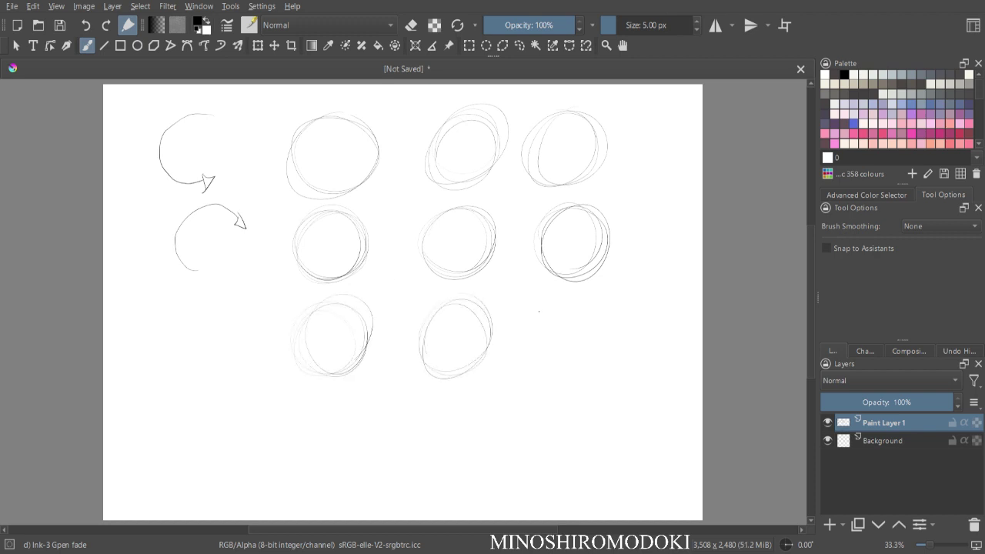
pyautogui.moveTo(563, 305)
pyautogui.mouseDown()
pyautogui.moveTo(568, 379)
pyautogui.moveTo(538, 317)
pyautogui.mouseUp()
pyautogui.moveTo(319, 418)
pyautogui.mouseDown()
pyautogui.moveTo(372, 429)
pyautogui.moveTo(302, 439)
pyautogui.moveTo(338, 384)
pyautogui.moveTo(335, 445)
pyautogui.mouseUp()
pyautogui.moveTo(455, 394)
pyautogui.mouseDown()
pyautogui.moveTo(462, 456)
pyautogui.moveTo(423, 439)
pyautogui.mouseUp()
pyautogui.moveTo(571, 391)
pyautogui.mouseDown()
pyautogui.moveTo(569, 460)
pyautogui.moveTo(556, 464)
pyautogui.moveTo(593, 416)
pyautogui.moveTo(548, 400)
pyautogui.mouseUp()
# - Sketch a column of four circles along the canvas's right edge and clear Paint Layer 1
pyautogui.moveTo(638, 144)
pyautogui.mouseDown()
pyautogui.moveTo(676, 182)
pyautogui.moveTo(633, 132)
pyautogui.moveTo(667, 121)
pyautogui.mouseUp()
pyautogui.moveTo(636, 243)
pyautogui.mouseDown()
pyautogui.moveTo(685, 238)
pyautogui.moveTo(665, 196)
pyautogui.moveTo(649, 201)
pyautogui.moveTo(648, 224)
pyautogui.mouseUp()
pyautogui.moveTo(620, 334)
pyautogui.mouseDown()
pyautogui.moveTo(666, 355)
pyautogui.moveTo(686, 334)
pyautogui.moveTo(660, 309)
pyautogui.mouseUp()
pyautogui.moveTo(636, 409)
pyautogui.mouseDown()
pyautogui.moveTo(670, 433)
pyautogui.moveTo(689, 389)
pyautogui.mouseUp()
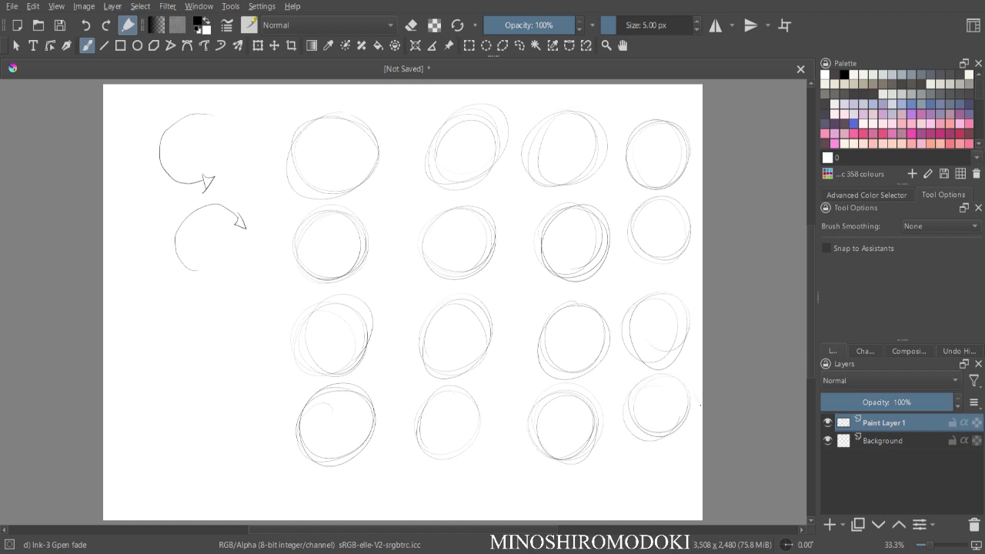
pyautogui.press('Delete')
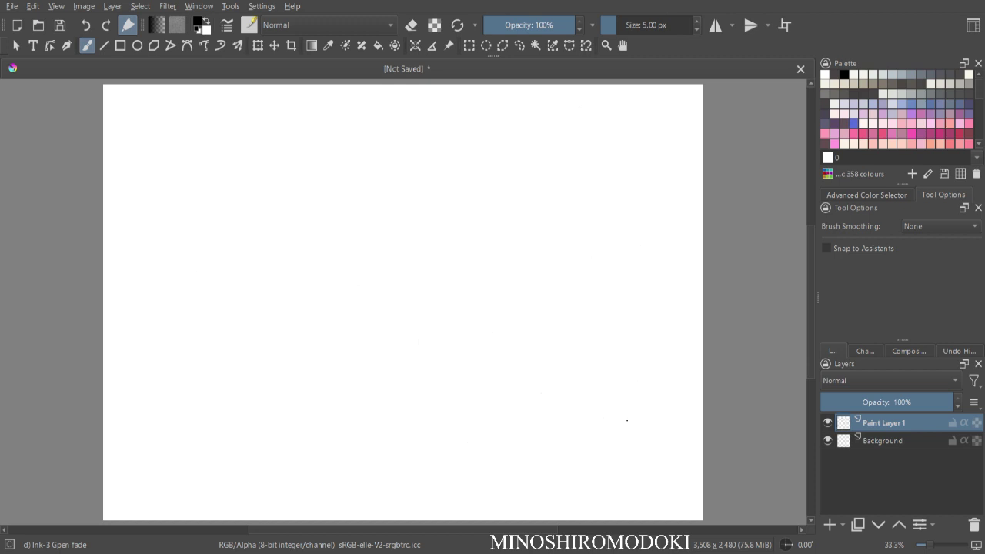
# - Practise long sweeping diagonal strokes from the canvas's lower left to its upper right
pyautogui.moveTo(187, 331); pyautogui.dragTo(418, 158)
pyautogui.moveTo(251, 333); pyautogui.dragTo(492, 164)
pyautogui.moveTo(265, 361); pyautogui.dragTo(544, 171)
pyautogui.moveTo(307, 377); pyautogui.dragTo(566, 203)
pyautogui.moveTo(319, 408); pyautogui.dragTo(510, 278)
# - Practise further long strokes in varied directions across the canvas and clear Paint Layer 1
pyautogui.moveTo(279, 176)
pyautogui.mouseDown()
pyautogui.moveTo(442, 315)
pyautogui.moveTo(677, 198)
pyautogui.mouseUp()
pyautogui.moveTo(207, 192)
pyautogui.mouseDown()
pyautogui.moveTo(269, 289)
pyautogui.moveTo(622, 106)
pyautogui.mouseUp()
pyautogui.moveTo(186, 425)
pyautogui.mouseDown()
pyautogui.moveTo(251, 314)
pyautogui.moveTo(342, 458)
pyautogui.moveTo(449, 208)
pyautogui.mouseUp()
pyautogui.moveTo(234, 209); pyautogui.dragTo(450, 223)
pyautogui.moveTo(301, 403)
pyautogui.mouseDown()
pyautogui.moveTo(548, 197)
pyautogui.moveTo(613, 250)
pyautogui.moveTo(292, 392)
pyautogui.moveTo(476, 493)
pyautogui.moveTo(476, 170)
pyautogui.moveTo(269, 291)
pyautogui.mouseUp()
pyautogui.moveTo(339, 363); pyautogui.dragTo(539, 214)
pyautogui.press('Delete')
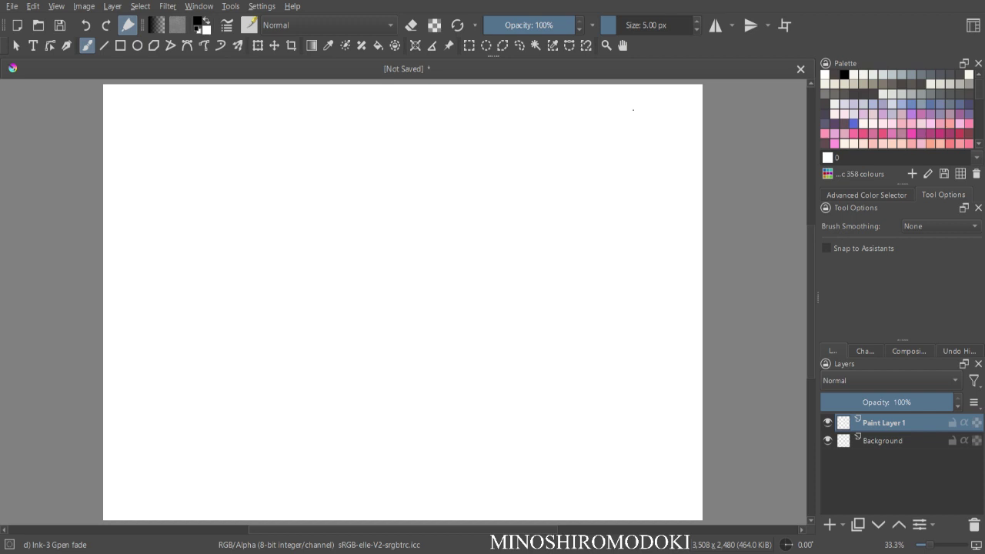
# - Sketch a figure's neck, sloping trapezius lines, collarbone line and chest centre line in the canvas's upper left
pyautogui.scroll(-1, 342, 158)
pyautogui.moveTo(346, 174); pyautogui.dragTo(434, 173)
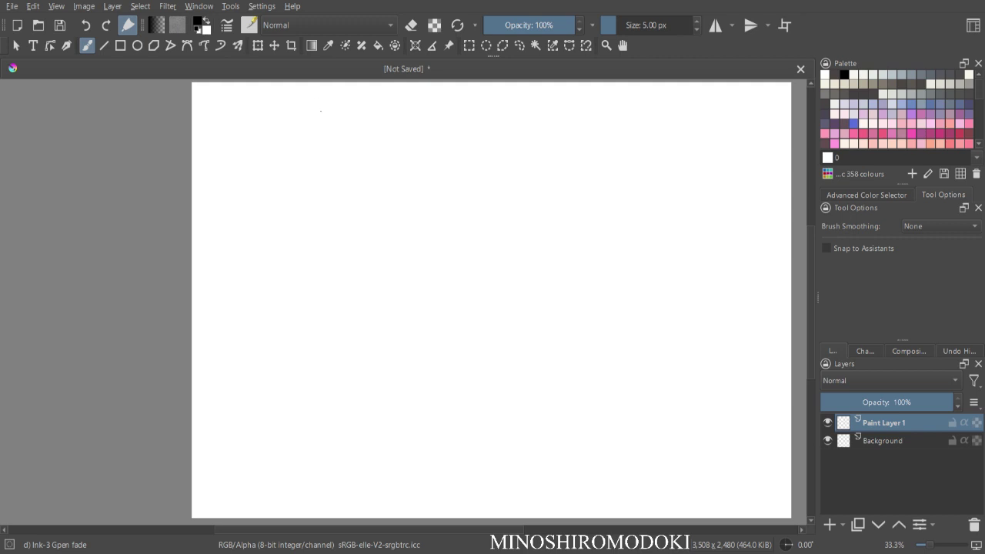
pyautogui.moveTo(314, 120)
pyautogui.mouseDown()
pyautogui.moveTo(330, 120)
pyautogui.moveTo(308, 121)
pyautogui.moveTo(310, 139)
pyautogui.mouseUp()
pyautogui.moveTo(309, 120)
pyautogui.mouseDown()
pyautogui.moveTo(330, 140)
pyautogui.moveTo(333, 131)
pyautogui.moveTo(309, 137)
pyautogui.moveTo(307, 126)
pyautogui.moveTo(308, 151)
pyautogui.mouseUp()
pyautogui.moveTo(305, 118)
pyautogui.mouseDown()
pyautogui.moveTo(306, 147)
pyautogui.moveTo(340, 127)
pyautogui.moveTo(334, 154)
pyautogui.moveTo(323, 144)
pyautogui.moveTo(329, 161)
pyautogui.moveTo(293, 151)
pyautogui.moveTo(319, 164)
pyautogui.moveTo(294, 163)
pyautogui.moveTo(334, 167)
pyautogui.moveTo(295, 158)
pyautogui.moveTo(343, 162)
pyautogui.moveTo(311, 159)
pyautogui.moveTo(349, 151)
pyautogui.moveTo(338, 172)
pyautogui.moveTo(344, 197)
pyautogui.moveTo(332, 164)
pyautogui.moveTo(340, 219)
pyautogui.mouseUp()
pyautogui.moveTo(335, 143)
pyautogui.mouseDown()
pyautogui.moveTo(338, 157)
pyautogui.moveTo(357, 154)
pyautogui.moveTo(281, 155)
pyautogui.mouseUp()
pyautogui.moveTo(288, 156); pyautogui.dragTo(356, 156)
pyautogui.moveTo(295, 158); pyautogui.dragTo(285, 194)
pyautogui.moveTo(289, 160)
pyautogui.mouseDown()
pyautogui.moveTo(281, 203)
pyautogui.moveTo(295, 176)
pyautogui.mouseUp()
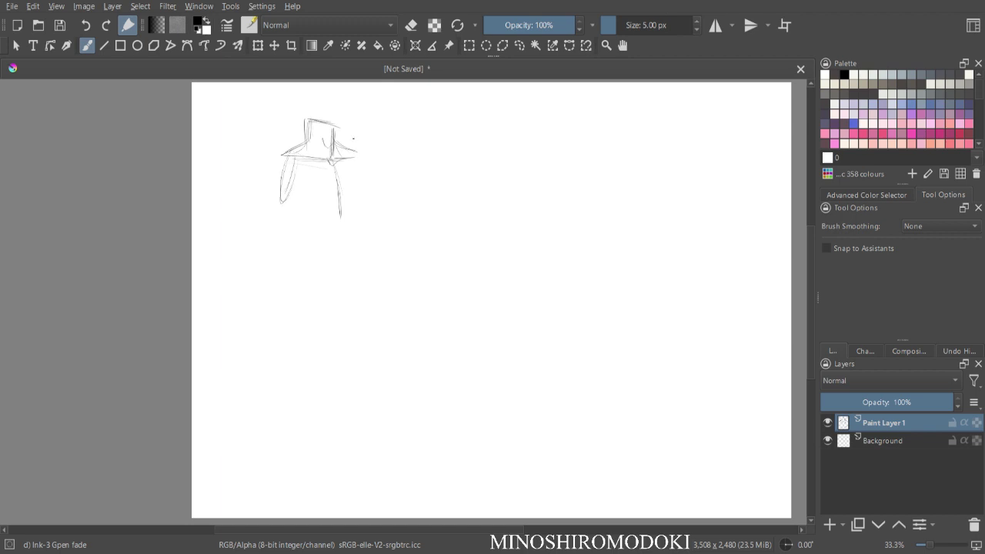
# - Sketch the oval rib cage with its lower arch below the collarbone and reinforce the right shoulder slope
pyautogui.moveTo(357, 163); pyautogui.dragTo(371, 202)
pyautogui.moveTo(289, 166)
pyautogui.mouseDown()
pyautogui.moveTo(290, 229)
pyautogui.moveTo(311, 255)
pyautogui.mouseUp()
pyautogui.moveTo(284, 221); pyautogui.dragTo(298, 245)
pyautogui.moveTo(283, 200); pyautogui.dragTo(307, 254)
pyautogui.moveTo(298, 241); pyautogui.dragTo(354, 251)
pyautogui.moveTo(366, 177)
pyautogui.mouseDown()
pyautogui.moveTo(370, 230)
pyautogui.moveTo(351, 249)
pyautogui.mouseUp()
pyautogui.moveTo(369, 211)
pyautogui.mouseDown()
pyautogui.moveTo(354, 253)
pyautogui.moveTo(332, 227)
pyautogui.moveTo(339, 216)
pyautogui.moveTo(358, 241)
pyautogui.mouseUp()
pyautogui.moveTo(346, 152)
pyautogui.mouseDown()
pyautogui.moveTo(363, 156)
pyautogui.moveTo(278, 154)
pyautogui.moveTo(360, 151)
pyautogui.mouseUp()
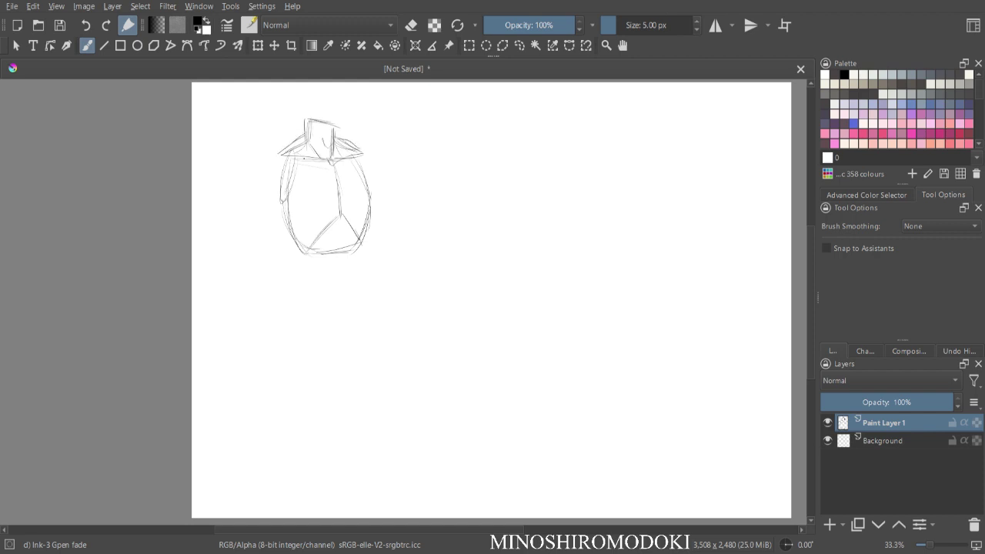
# - Sketch the rounded shoulder muscles on both sides of the rib cage, undoing the first stroke
pyautogui.moveTo(288, 145)
pyautogui.mouseDown()
pyautogui.moveTo(273, 150)
pyautogui.moveTo(282, 183)
pyautogui.moveTo(273, 191)
pyautogui.mouseUp()
pyautogui.hotkey('ctrl', 'z')
pyautogui.moveTo(257, 165)
pyautogui.mouseDown()
pyautogui.moveTo(279, 183)
pyautogui.moveTo(290, 166)
pyautogui.mouseUp()
pyautogui.moveTo(368, 152)
pyautogui.mouseDown()
pyautogui.moveTo(351, 158)
pyautogui.moveTo(379, 177)
pyautogui.mouseUp()
pyautogui.moveTo(361, 159)
pyautogui.mouseDown()
pyautogui.moveTo(387, 171)
pyautogui.moveTo(387, 187)
pyautogui.moveTo(383, 171)
pyautogui.moveTo(378, 197)
pyautogui.mouseUp()
pyautogui.moveTo(377, 179); pyautogui.dragTo(368, 206)
# - Sketch the lower edge of the chest muscles across the rib cage and start the left side of the waist
pyautogui.moveTo(347, 207)
pyautogui.mouseDown()
pyautogui.moveTo(372, 204)
pyautogui.moveTo(291, 207)
pyautogui.moveTo(323, 209)
pyautogui.mouseUp()
pyautogui.moveTo(304, 209); pyautogui.dragTo(339, 206)
pyautogui.moveTo(281, 196); pyautogui.dragTo(320, 215)
pyautogui.moveTo(309, 210)
pyautogui.mouseDown()
pyautogui.moveTo(344, 209)
pyautogui.moveTo(342, 197)
pyautogui.mouseUp()
pyautogui.moveTo(307, 241); pyautogui.dragTo(297, 255)
pyautogui.moveTo(282, 194); pyautogui.dragTo(292, 224)
# - Sketch upper-arm guide lines ending in elbow circles, a line joining the elbows, and the waist's right side and lower curve
pyautogui.moveTo(264, 177); pyautogui.dragTo(255, 253)
pyautogui.moveTo(260, 209)
pyautogui.mouseDown()
pyautogui.moveTo(255, 271)
pyautogui.moveTo(408, 253)
pyautogui.mouseUp()
pyautogui.moveTo(386, 186); pyautogui.dragTo(402, 256)
pyautogui.moveTo(387, 207); pyautogui.dragTo(399, 256)
pyautogui.moveTo(258, 251)
pyautogui.mouseDown()
pyautogui.moveTo(251, 263)
pyautogui.moveTo(260, 253)
pyautogui.moveTo(303, 274)
pyautogui.moveTo(345, 273)
pyautogui.mouseUp()
pyautogui.moveTo(367, 228); pyautogui.dragTo(362, 269)
pyautogui.moveTo(297, 268); pyautogui.dragTo(360, 264)
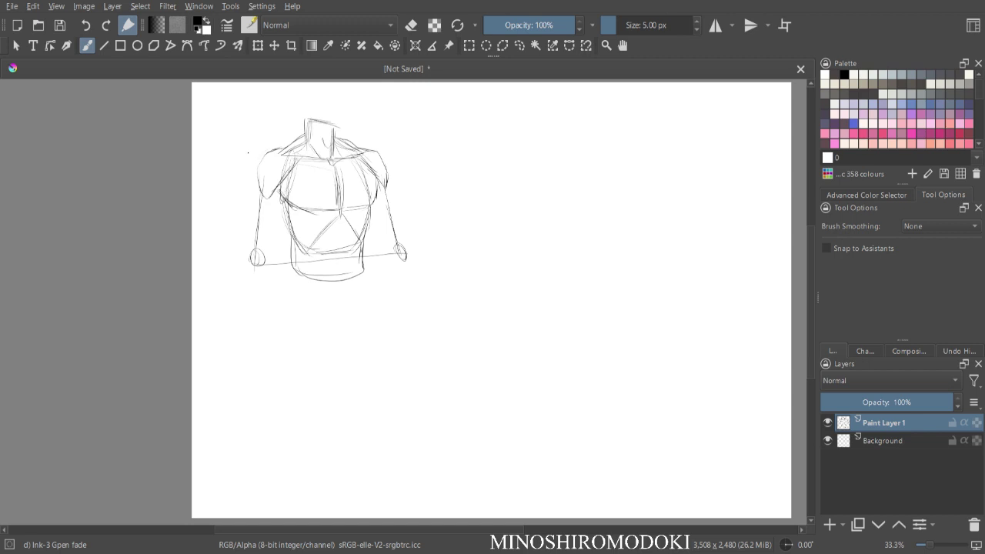
# - Outline both upper arms around their guide lines from the shoulders down to the elbows
pyautogui.moveTo(255, 177)
pyautogui.mouseDown()
pyautogui.moveTo(264, 207)
pyautogui.moveTo(256, 188)
pyautogui.moveTo(244, 272)
pyautogui.moveTo(246, 228)
pyautogui.moveTo(248, 259)
pyautogui.mouseUp()
pyautogui.moveTo(284, 184); pyautogui.dragTo(270, 259)
pyautogui.moveTo(377, 200); pyautogui.dragTo(397, 245)
pyautogui.moveTo(388, 185); pyautogui.dragTo(402, 248)
pyautogui.moveTo(373, 211); pyautogui.dragTo(392, 249)
pyautogui.moveTo(392, 239)
pyautogui.mouseDown()
pyautogui.moveTo(402, 244)
pyautogui.moveTo(407, 235)
pyautogui.mouseUp()
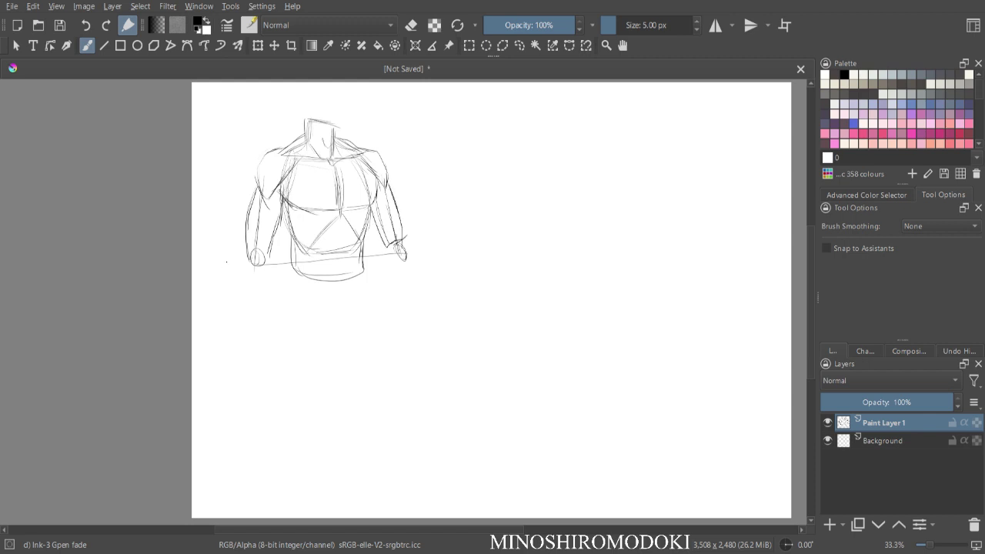
# - Sketch curved guide lines for both forearms and outline the left forearm down to the wrist
pyautogui.moveTo(254, 266); pyautogui.dragTo(257, 360)
pyautogui.moveTo(396, 246); pyautogui.dragTo(409, 325)
pyautogui.moveTo(266, 237); pyautogui.dragTo(271, 277)
pyautogui.moveTo(255, 257); pyautogui.dragTo(270, 308)
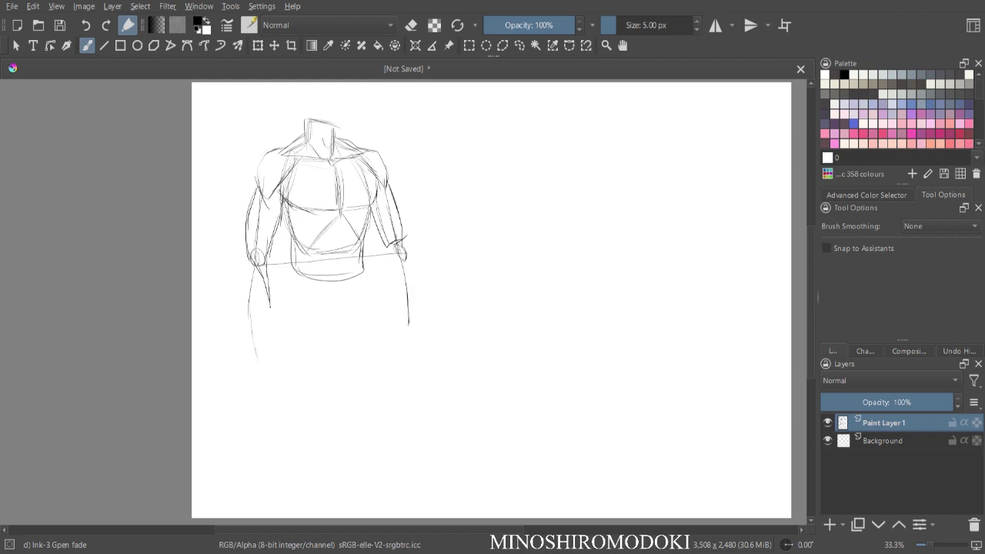
pyautogui.moveTo(248, 251)
pyautogui.mouseDown()
pyautogui.moveTo(254, 333)
pyautogui.moveTo(272, 292)
pyautogui.moveTo(269, 344)
pyautogui.moveTo(271, 326)
pyautogui.mouseUp()
# - Outline the right forearm from the elbow down to the wrist
pyautogui.moveTo(378, 232); pyautogui.dragTo(392, 280)
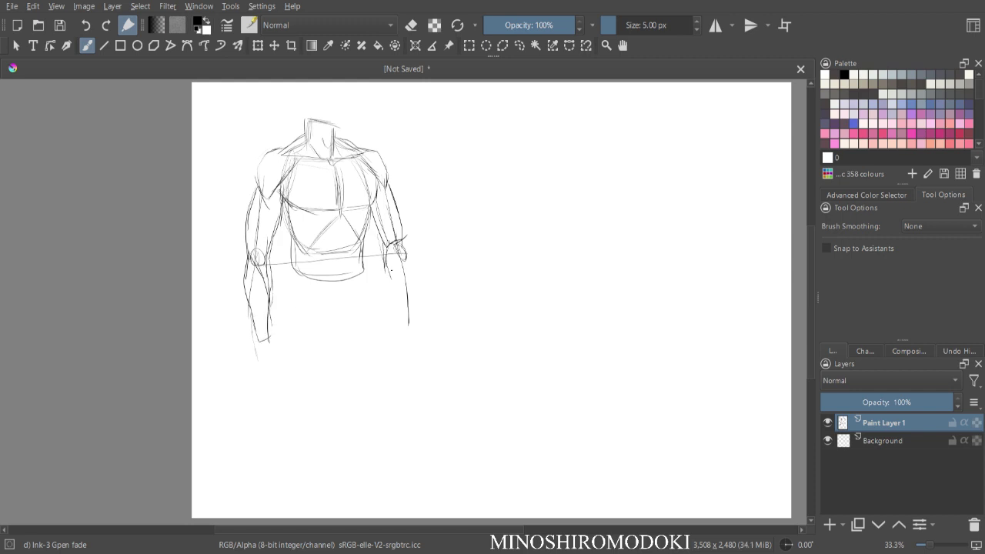
pyautogui.moveTo(398, 240)
pyautogui.mouseDown()
pyautogui.moveTo(399, 274)
pyautogui.moveTo(412, 262)
pyautogui.moveTo(412, 284)
pyautogui.mouseUp()
pyautogui.moveTo(409, 269)
pyautogui.mouseDown()
pyautogui.moveTo(400, 310)
pyautogui.moveTo(421, 314)
pyautogui.mouseUp()
pyautogui.moveTo(377, 209); pyautogui.dragTo(383, 235)
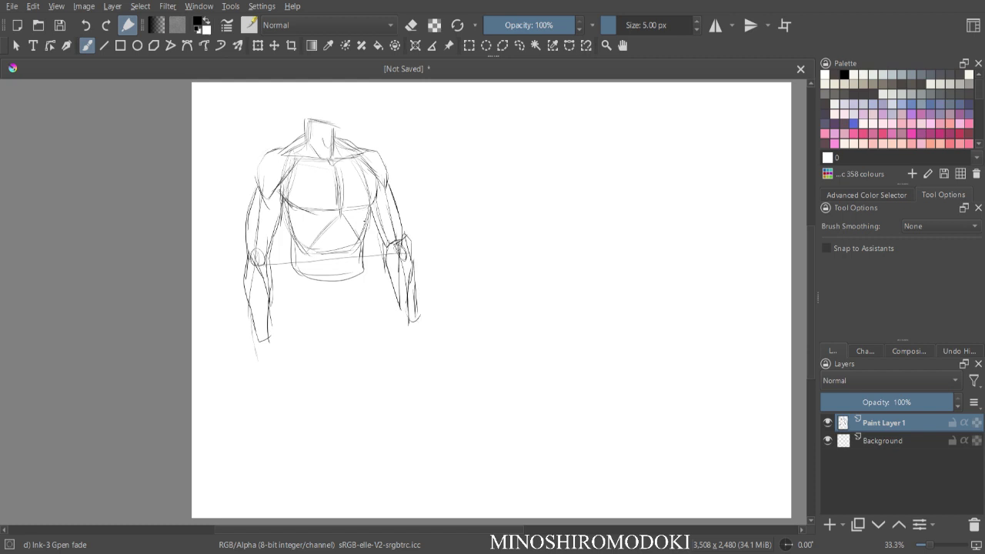
# - Add abdomen lines, sketch the left hand, and reinforce the right forearm with rough hand strokes below it
pyautogui.moveTo(341, 203)
pyautogui.mouseDown()
pyautogui.moveTo(341, 274)
pyautogui.moveTo(310, 271)
pyautogui.mouseUp()
pyautogui.moveTo(250, 314)
pyautogui.mouseDown()
pyautogui.moveTo(257, 352)
pyautogui.moveTo(280, 360)
pyautogui.moveTo(289, 351)
pyautogui.moveTo(279, 389)
pyautogui.moveTo(256, 368)
pyautogui.mouseUp()
pyautogui.moveTo(390, 271); pyautogui.dragTo(405, 323)
pyautogui.moveTo(399, 296); pyautogui.dragTo(405, 322)
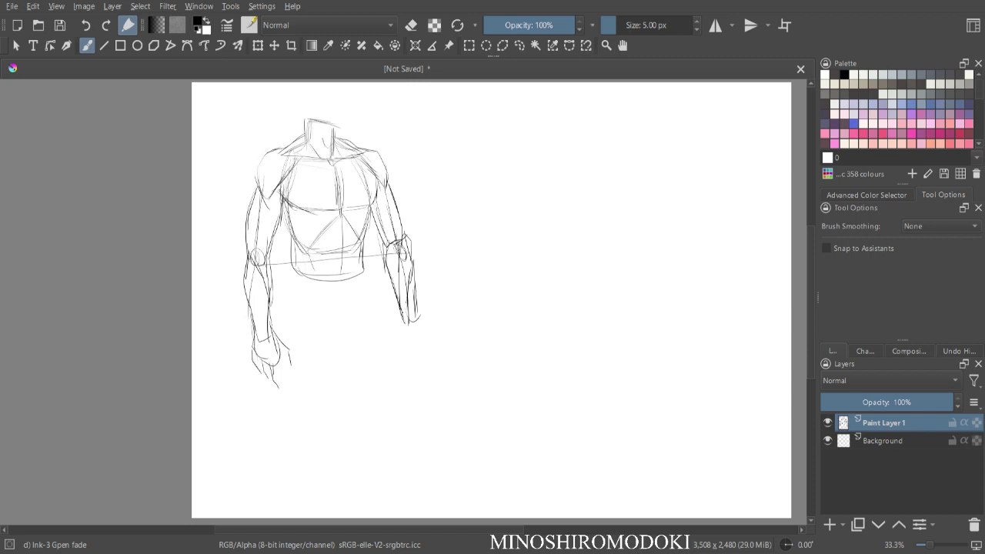
pyautogui.moveTo(408, 245); pyautogui.dragTo(411, 318)
pyautogui.moveTo(413, 280); pyautogui.dragTo(406, 336)
pyautogui.moveTo(415, 320)
pyautogui.mouseDown()
pyautogui.moveTo(415, 369)
pyautogui.moveTo(418, 342)
pyautogui.mouseUp()
# - Lighten the torso and arm sketch with the Eraser Soft brush enlarged to 144 px
pyautogui.rightClick(425, 230)
pyautogui.rightClick(425, 230)
pyautogui.rightClick(485, 157)
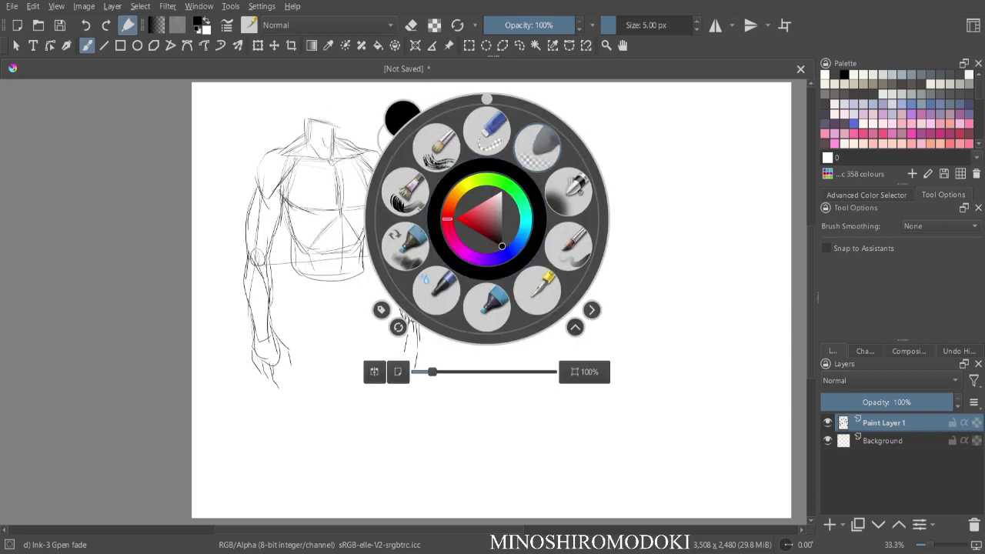
pyautogui.click(523, 137)
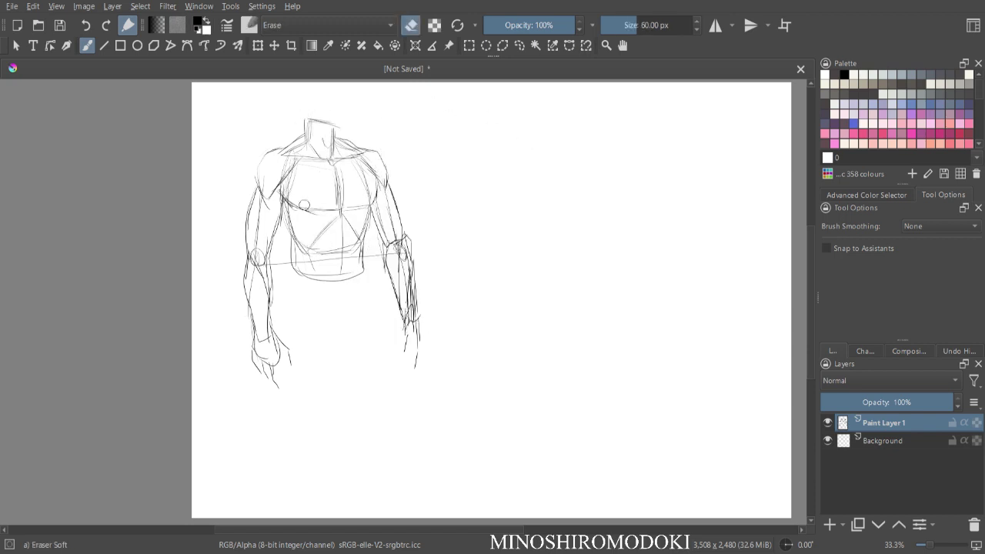
pyautogui.press(']')
pyautogui.press(']')
pyautogui.press(']')
pyautogui.press(']')
pyautogui.press(']')
pyautogui.press(']')
pyautogui.press(']')
pyautogui.press(']')
pyautogui.press(']')
pyautogui.press(']')
pyautogui.press(']')
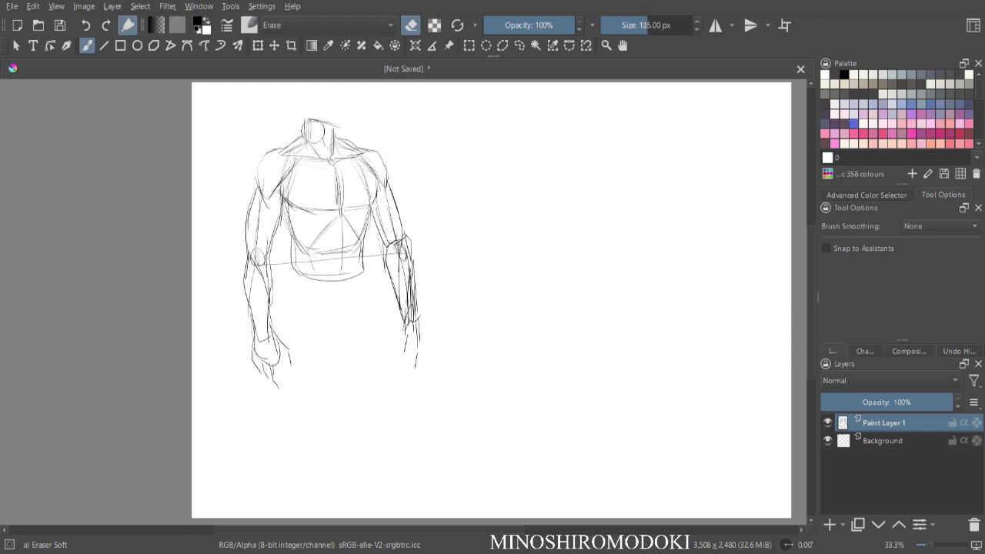
pyautogui.moveTo(251, 217); pyautogui.dragTo(256, 351)
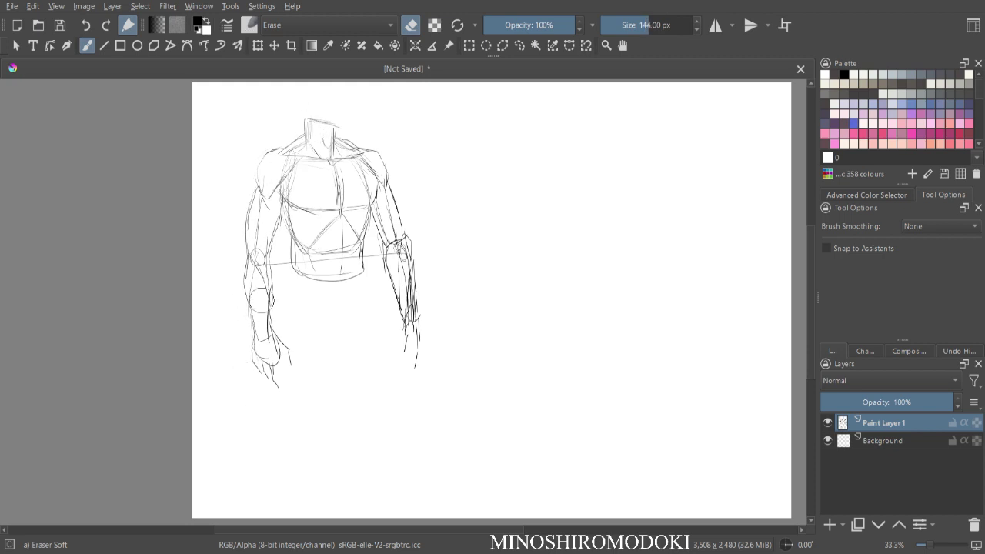
pyautogui.moveTo(251, 220)
pyautogui.mouseDown()
pyautogui.moveTo(281, 255)
pyautogui.moveTo(314, 238)
pyautogui.moveTo(359, 172)
pyautogui.moveTo(404, 308)
pyautogui.moveTo(391, 203)
pyautogui.moveTo(338, 203)
pyautogui.moveTo(317, 122)
pyautogui.moveTo(292, 146)
pyautogui.mouseUp()
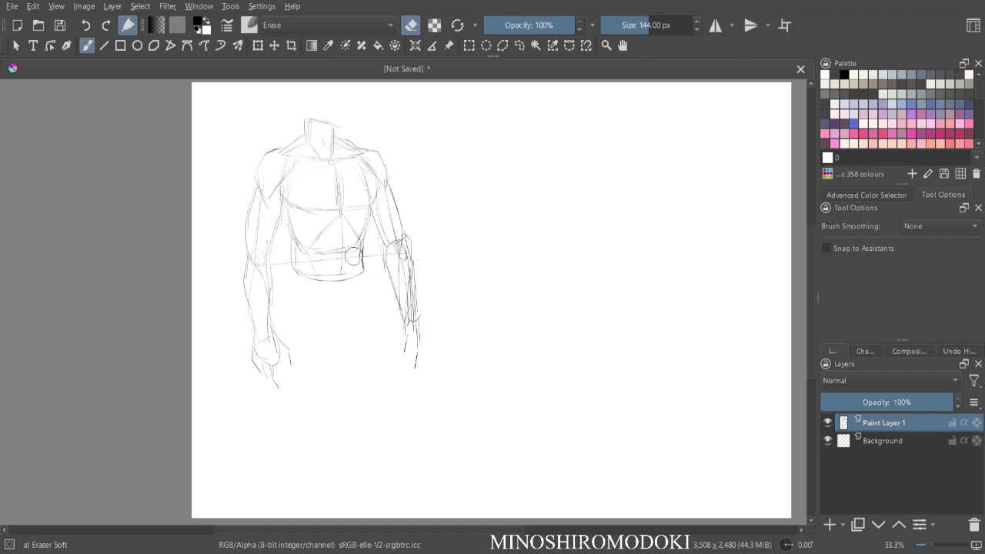
pyautogui.moveTo(414, 318)
pyautogui.mouseDown()
pyautogui.moveTo(409, 339)
pyautogui.moveTo(388, 248)
pyautogui.mouseUp()
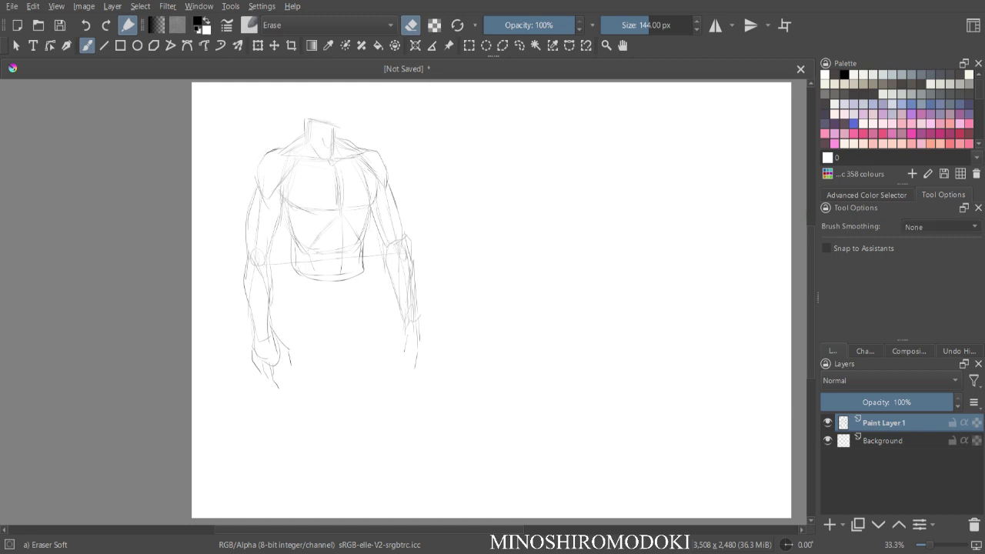
# - Set brush smoothing to Stabilizer and switch to the Ink-3 Gpen fade brush
pyautogui.click(933, 265)
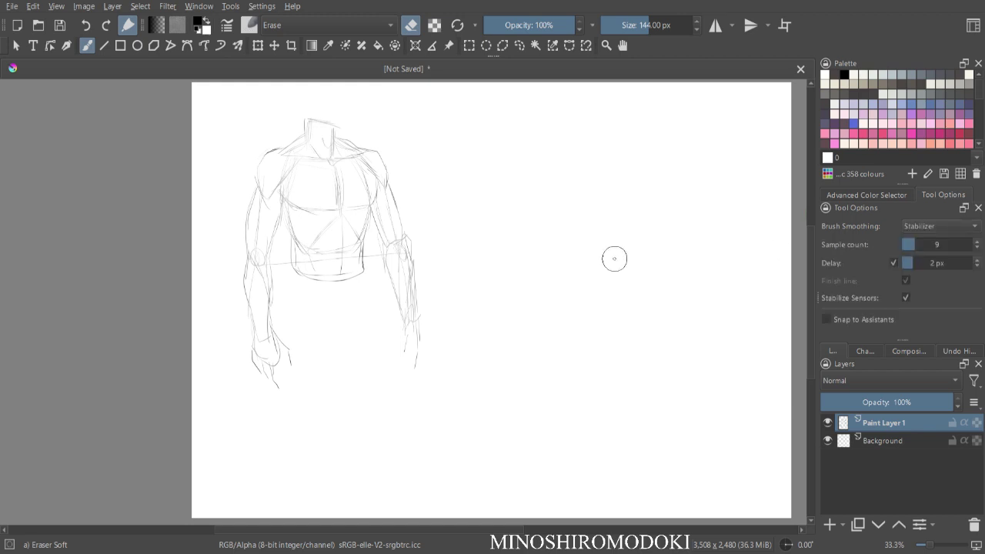
pyautogui.rightClick(484, 280)
pyautogui.click(536, 332)
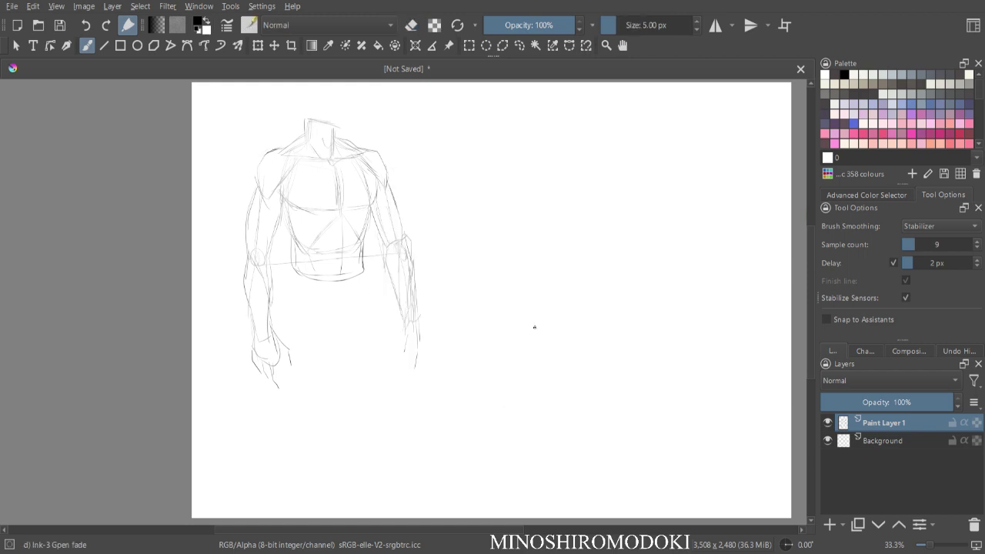
# - Test the stabilized brush with long diagonal curves and other strokes beside the torso, and undo all of them
pyautogui.moveTo(452, 332)
pyautogui.mouseDown()
pyautogui.moveTo(506, 282)
pyautogui.moveTo(653, 188)
pyautogui.mouseUp()
pyautogui.moveTo(465, 365)
pyautogui.mouseDown()
pyautogui.moveTo(546, 286)
pyautogui.moveTo(653, 217)
pyautogui.mouseUp()
pyautogui.moveTo(489, 380); pyautogui.dragTo(702, 230)
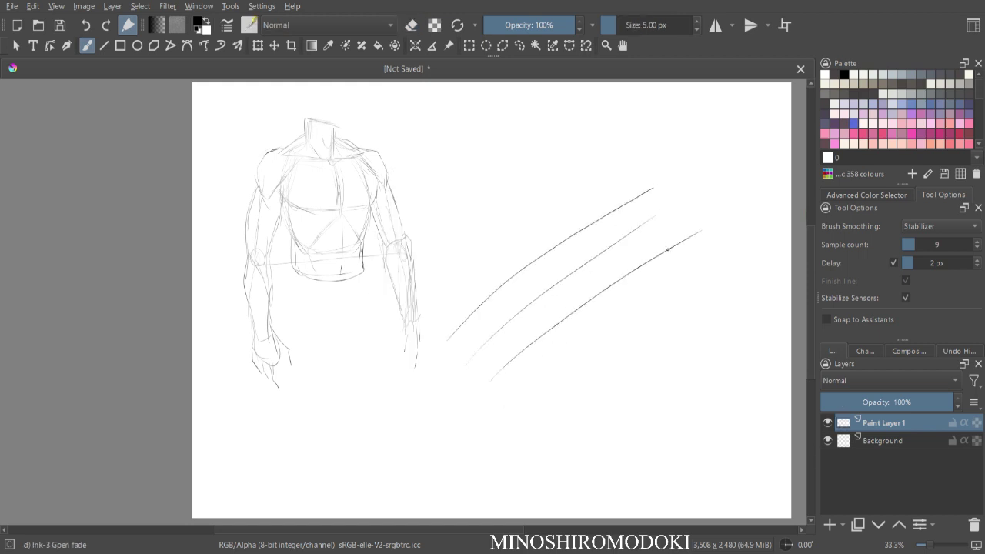
pyautogui.moveTo(485, 190)
pyautogui.mouseDown()
pyautogui.moveTo(510, 122)
pyautogui.moveTo(568, 158)
pyautogui.moveTo(497, 199)
pyautogui.moveTo(485, 160)
pyautogui.moveTo(508, 146)
pyautogui.moveTo(484, 105)
pyautogui.moveTo(514, 154)
pyautogui.mouseUp()
pyautogui.moveTo(605, 150)
pyautogui.mouseDown()
pyautogui.moveTo(676, 133)
pyautogui.moveTo(616, 165)
pyautogui.moveTo(622, 112)
pyautogui.mouseUp()
pyautogui.hotkey('ctrl', 'z')
pyautogui.hotkey('ctrl', 'z')
pyautogui.hotkey('ctrl', 'z')
pyautogui.hotkey('ctrl', 'z')
pyautogui.hotkey('ctrl', 'z')
pyautogui.hotkey('ctrl', 'z')
pyautogui.hotkey('ctrl', 'z')
pyautogui.hotkey('ctrl', 'z')
pyautogui.hotkey('ctrl', 'z')
pyautogui.hotkey('ctrl', 'z')
pyautogui.hotkey('ctrl', 'z')
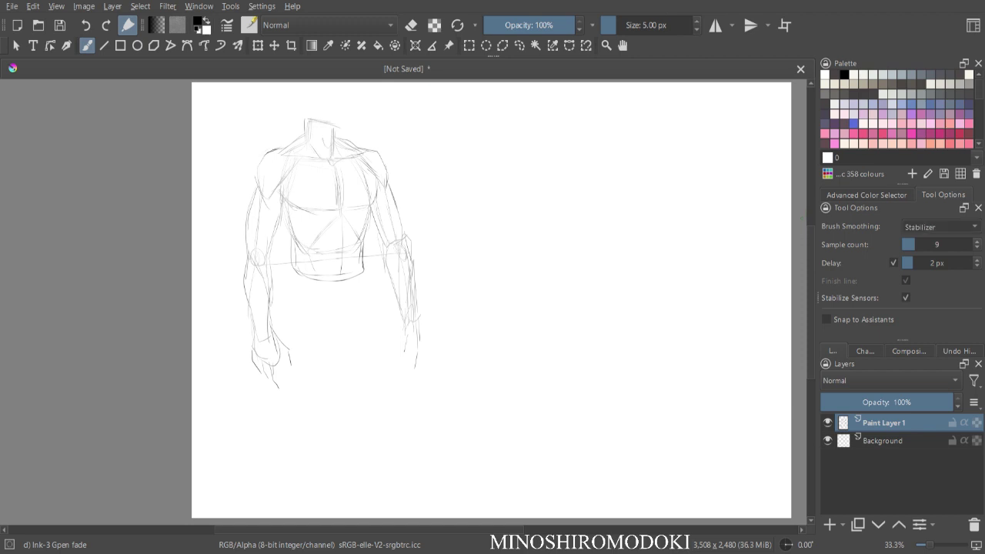
# - Turn brush smoothing off again and display the Advanced Color Selector
pyautogui.click(941, 226)
pyautogui.click(931, 180)
pyautogui.click(867, 195)
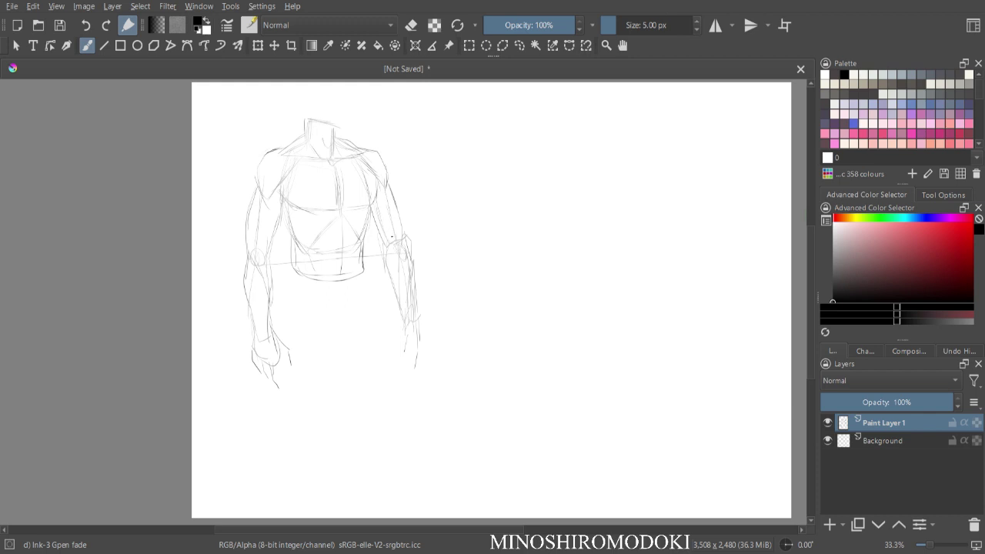
# - Darken the neck outline, throat mark and sloping shoulder lines of the torso sketch
pyautogui.press('+')
pyautogui.press('+')
pyautogui.moveTo(391, 235)
pyautogui.mouseDown()
pyautogui.moveTo(508, 426)
pyautogui.moveTo(547, 435)
pyautogui.mouseUp()
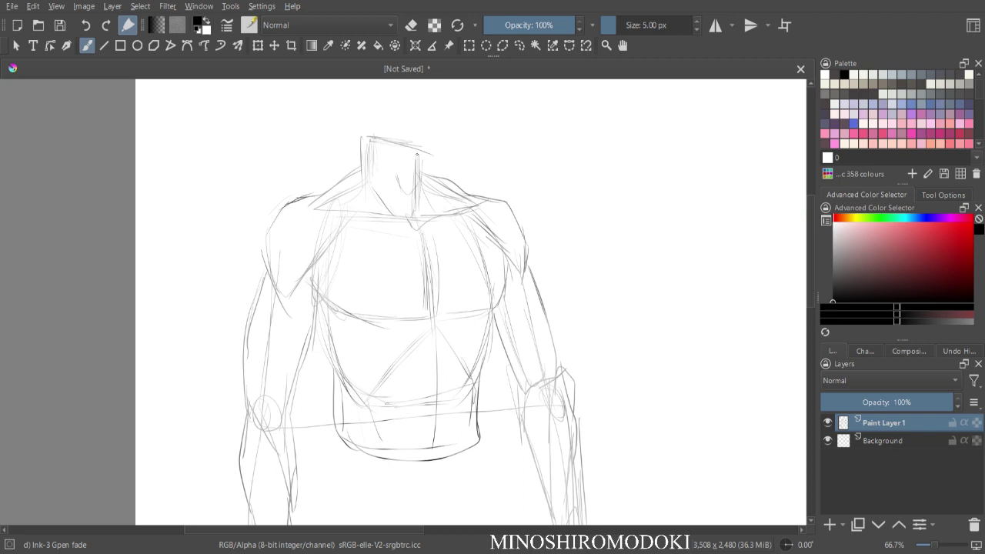
pyautogui.moveTo(422, 159); pyautogui.dragTo(419, 210)
pyautogui.moveTo(393, 167); pyautogui.dragTo(410, 191)
pyautogui.moveTo(374, 145)
pyautogui.mouseDown()
pyautogui.moveTo(421, 158)
pyautogui.moveTo(387, 151)
pyautogui.mouseUp()
pyautogui.moveTo(366, 140)
pyautogui.mouseDown()
pyautogui.moveTo(367, 188)
pyautogui.moveTo(354, 206)
pyautogui.mouseUp()
pyautogui.moveTo(424, 167)
pyautogui.mouseDown()
pyautogui.moveTo(424, 198)
pyautogui.moveTo(466, 201)
pyautogui.mouseUp()
pyautogui.moveTo(366, 174); pyautogui.dragTo(318, 201)
# - Ink the rounded shoulder contours and the centre, side and lower edges of the chest muscles
pyautogui.moveTo(431, 189)
pyautogui.mouseDown()
pyautogui.moveTo(494, 196)
pyautogui.moveTo(521, 229)
pyautogui.moveTo(520, 268)
pyautogui.mouseUp()
pyautogui.moveTo(479, 219); pyautogui.dragTo(498, 289)
pyautogui.moveTo(425, 240); pyautogui.dragTo(427, 322)
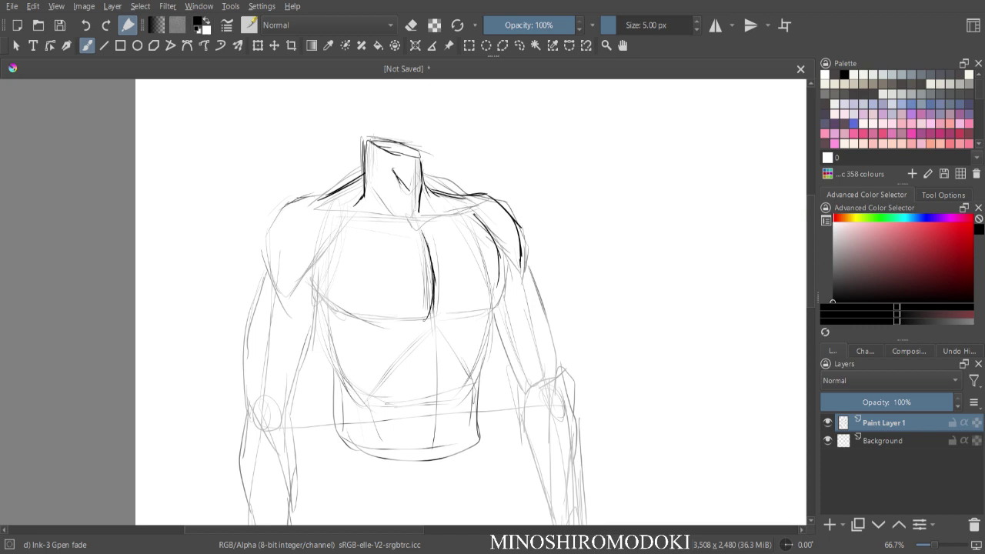
pyautogui.moveTo(312, 286)
pyautogui.mouseDown()
pyautogui.moveTo(369, 315)
pyautogui.moveTo(425, 315)
pyautogui.moveTo(493, 296)
pyautogui.moveTo(506, 279)
pyautogui.mouseUp()
pyautogui.moveTo(314, 196)
pyautogui.mouseDown()
pyautogui.moveTo(348, 212)
pyautogui.moveTo(302, 273)
pyautogui.mouseUp()
pyautogui.moveTo(288, 205)
pyautogui.mouseDown()
pyautogui.moveTo(268, 254)
pyautogui.moveTo(280, 287)
pyautogui.mouseUp()
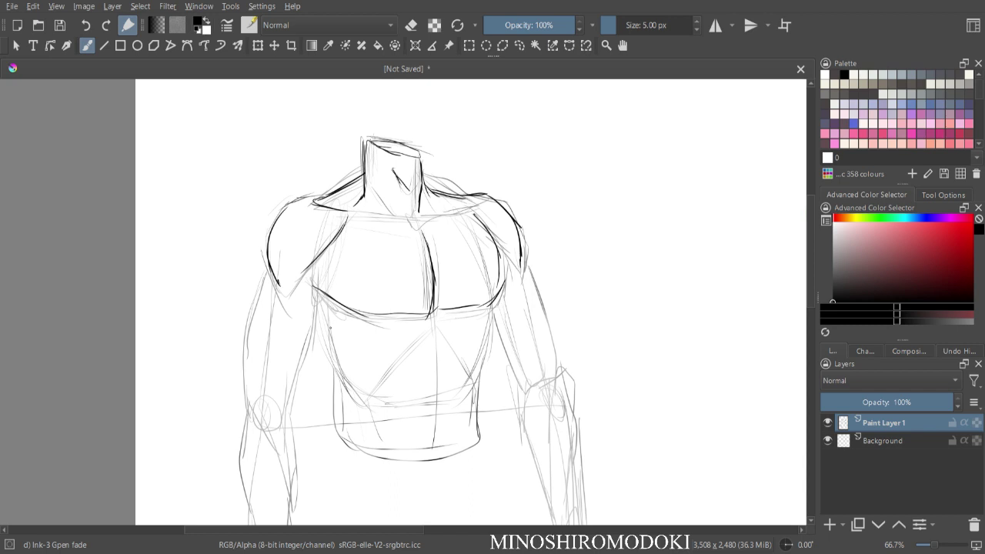
# - Ink the torso's left-hand upper arm and reinforce the chest's centre line and upper edge
pyautogui.moveTo(319, 265)
pyautogui.mouseDown()
pyautogui.moveTo(291, 297)
pyautogui.moveTo(314, 280)
pyautogui.moveTo(306, 352)
pyautogui.moveTo(283, 408)
pyautogui.mouseUp()
pyautogui.moveTo(270, 275)
pyautogui.mouseDown()
pyautogui.moveTo(245, 387)
pyautogui.moveTo(271, 415)
pyautogui.mouseUp()
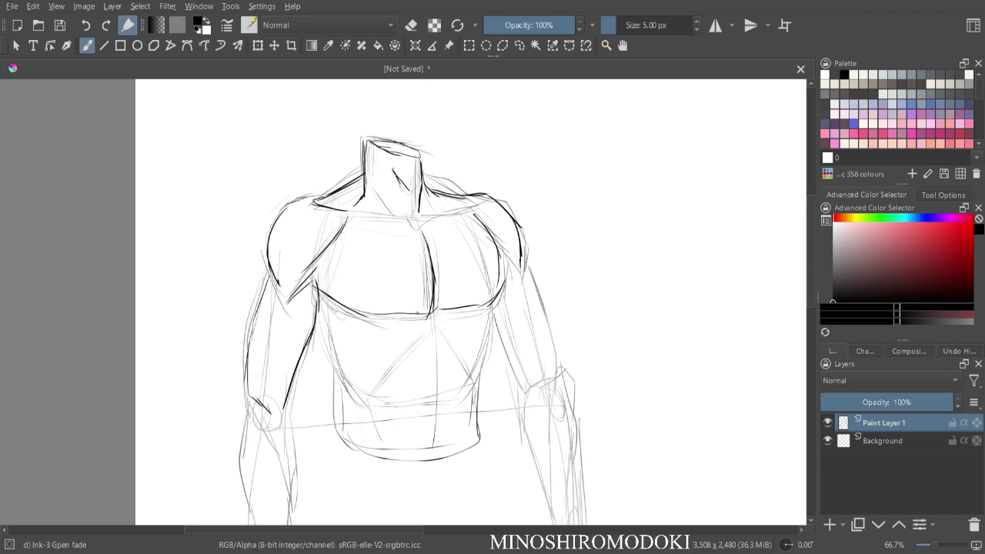
pyautogui.moveTo(420, 234); pyautogui.dragTo(428, 305)
pyautogui.press('-')
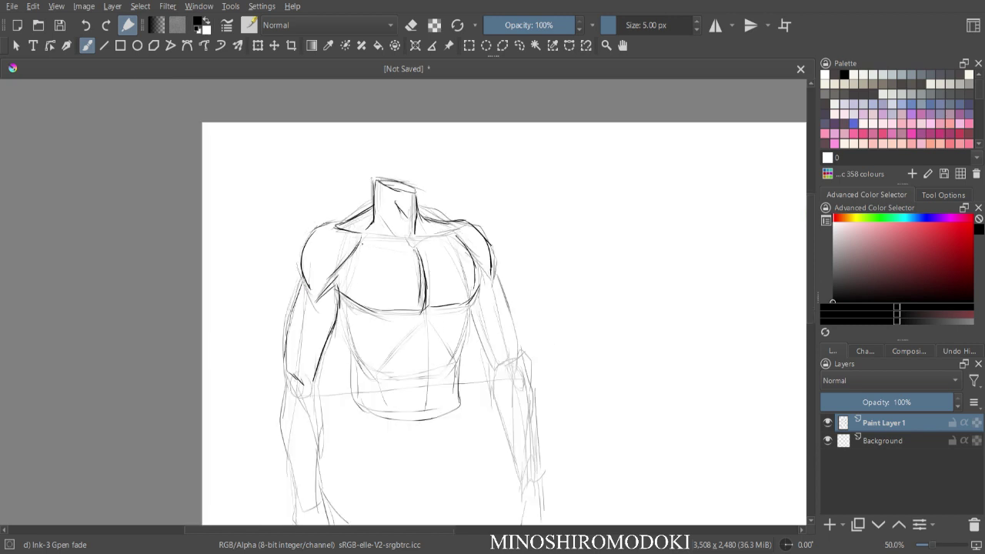
pyautogui.moveTo(373, 243)
pyautogui.mouseDown()
pyautogui.moveTo(417, 250)
pyautogui.moveTo(448, 236)
pyautogui.mouseUp()
pyautogui.press('-')
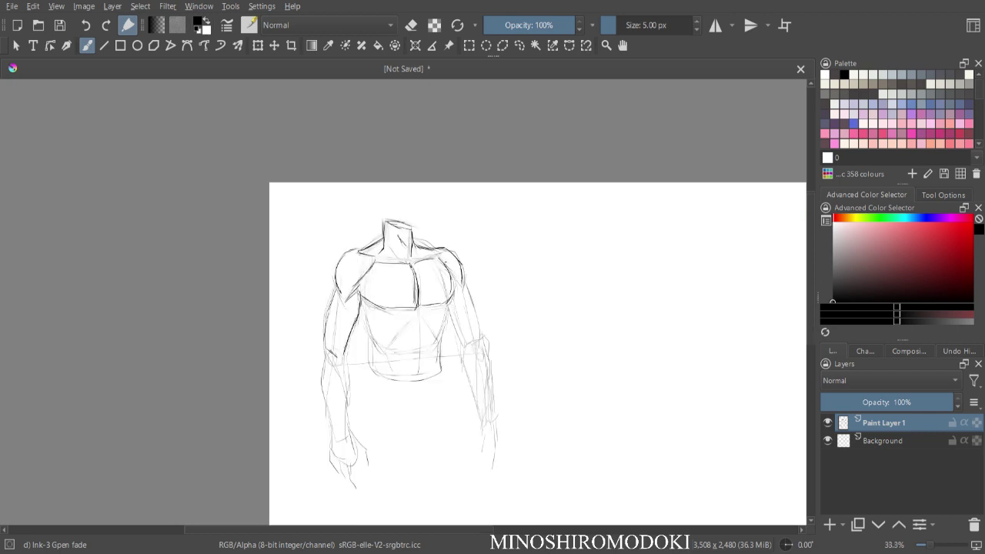
# - Ink the elbow and forearm contours of the torso's left-hand arm
pyautogui.moveTo(431, 346); pyautogui.dragTo(431, 310)
pyautogui.moveTo(339, 318); pyautogui.dragTo(352, 351)
pyautogui.moveTo(346, 347); pyautogui.dragTo(350, 390)
pyautogui.moveTo(326, 306)
pyautogui.mouseDown()
pyautogui.moveTo(324, 367)
pyautogui.moveTo(341, 405)
pyautogui.mouseUp()
# - Ink the upper arm, elbow and forearm contours of the torso's right-hand arm
pyautogui.moveTo(450, 272); pyautogui.dragTo(467, 308)
pyautogui.moveTo(461, 257); pyautogui.dragTo(470, 276)
pyautogui.moveTo(470, 277); pyautogui.dragTo(476, 296)
pyautogui.moveTo(469, 258)
pyautogui.mouseDown()
pyautogui.moveTo(482, 299)
pyautogui.moveTo(466, 335)
pyautogui.moveTo(477, 365)
pyautogui.mouseUp()
pyautogui.moveTo(480, 295)
pyautogui.mouseDown()
pyautogui.moveTo(488, 306)
pyautogui.moveTo(480, 379)
pyautogui.mouseUp()
pyautogui.moveTo(487, 321); pyautogui.dragTo(487, 377)
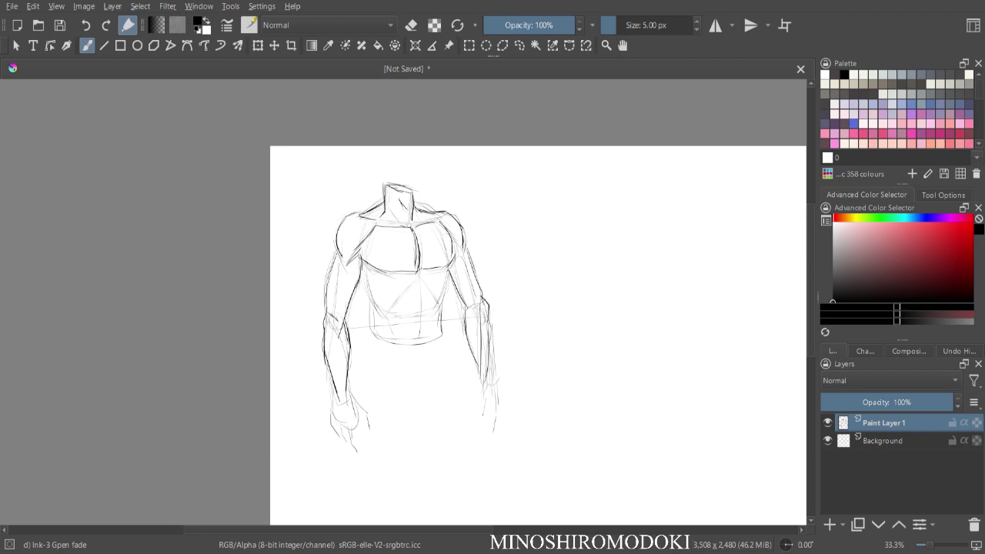
# - Ink the torso's sides and curved waist base, and draw the thumb and fingers of the left-hand arm
pyautogui.moveTo(361, 272); pyautogui.dragTo(374, 303)
pyautogui.moveTo(362, 274); pyautogui.dragTo(377, 308)
pyautogui.moveTo(452, 267); pyautogui.dragTo(439, 338)
pyautogui.moveTo(371, 300)
pyautogui.mouseDown()
pyautogui.moveTo(396, 342)
pyautogui.moveTo(439, 336)
pyautogui.mouseUp()
pyautogui.moveTo(349, 379)
pyautogui.mouseDown()
pyautogui.moveTo(369, 425)
pyautogui.moveTo(359, 450)
pyautogui.moveTo(351, 439)
pyautogui.mouseUp()
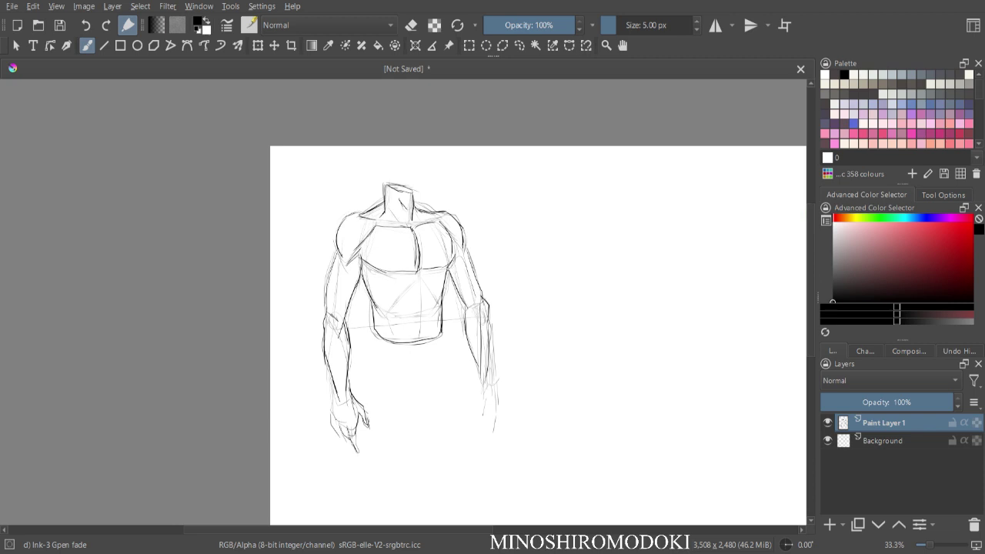
pyautogui.moveTo(341, 404); pyautogui.dragTo(333, 435)
# - Draw the hand and fingers of the right-hand arm, working mostly in mirrored view, and restore the normal view
pyautogui.moveTo(474, 361)
pyautogui.mouseDown()
pyautogui.moveTo(474, 388)
pyautogui.moveTo(487, 383)
pyautogui.moveTo(478, 387)
pyautogui.mouseUp()
pyautogui.press('m')
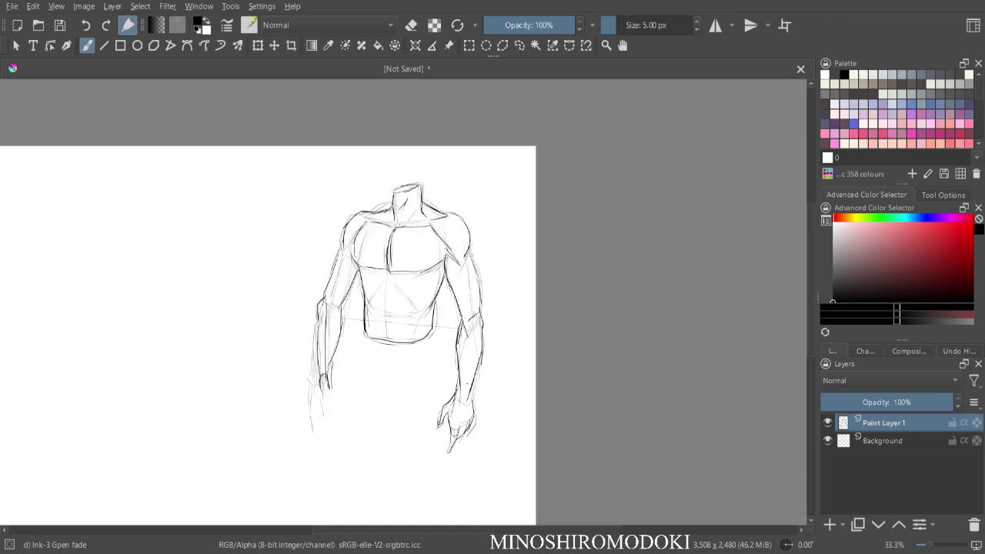
pyautogui.hotkey('ctrl', '+')
pyautogui.moveTo(342, 375); pyautogui.dragTo(347, 329)
pyautogui.moveTo(301, 361)
pyautogui.mouseDown()
pyautogui.moveTo(311, 384)
pyautogui.moveTo(291, 393)
pyautogui.mouseUp()
pyautogui.moveTo(298, 381)
pyautogui.mouseDown()
pyautogui.moveTo(297, 421)
pyautogui.moveTo(296, 388)
pyautogui.moveTo(286, 412)
pyautogui.mouseUp()
pyautogui.moveTo(288, 391); pyautogui.dragTo(297, 433)
pyautogui.moveTo(306, 367); pyautogui.dragTo(305, 399)
pyautogui.moveTo(306, 389); pyautogui.dragTo(295, 442)
pyautogui.moveTo(301, 416); pyautogui.dragTo(296, 442)
pyautogui.moveTo(305, 375); pyautogui.dragTo(304, 402)
pyautogui.press('-')
pyautogui.press('m')
pyautogui.press('-')
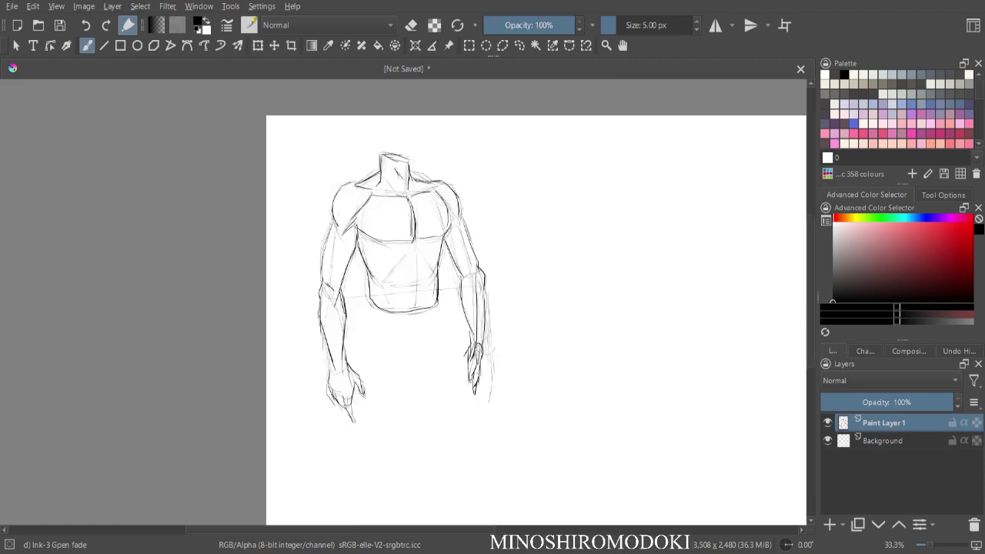
# - Ink the abdomen's centre line, the waist side contours and the lower edge of the chest
pyautogui.press('+')
pyautogui.moveTo(590, 295); pyautogui.dragTo(531, 285)
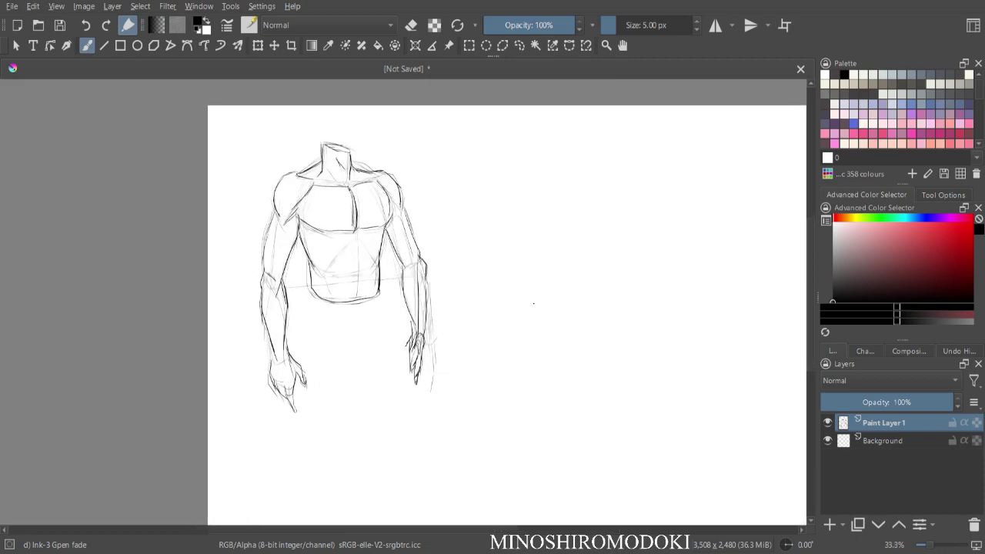
pyautogui.press('-')
pyautogui.press('+')
pyautogui.press('+')
pyautogui.press('+')
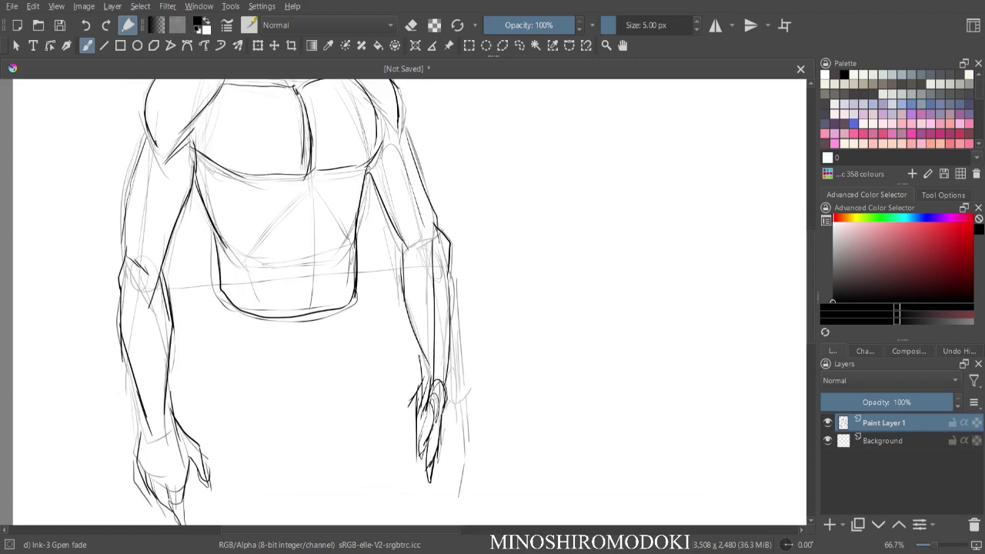
pyautogui.moveTo(304, 172); pyautogui.dragTo(287, 267)
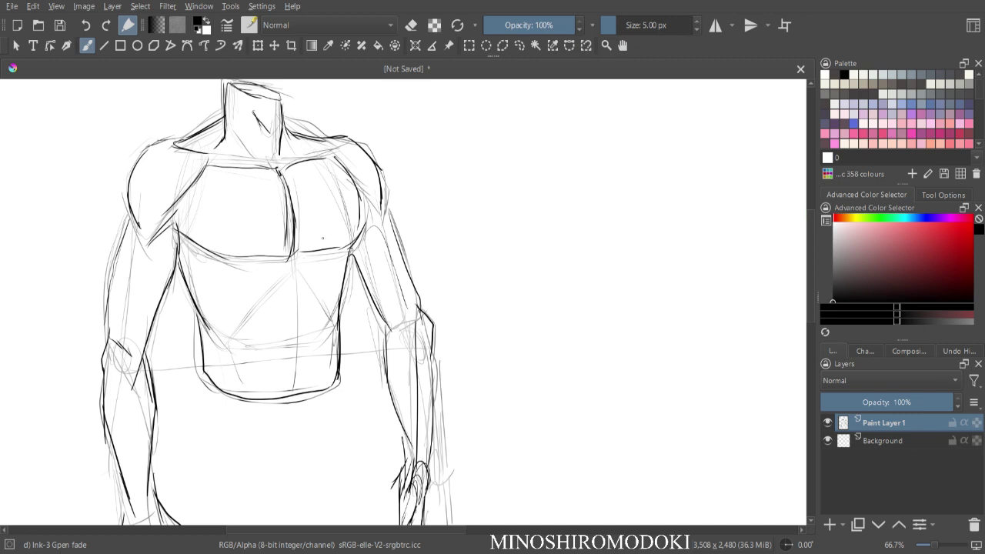
pyautogui.moveTo(293, 268); pyautogui.dragTo(299, 357)
pyautogui.moveTo(199, 290); pyautogui.dragTo(241, 385)
pyautogui.moveTo(337, 306); pyautogui.dragTo(329, 391)
pyautogui.moveTo(279, 268)
pyautogui.mouseDown()
pyautogui.moveTo(260, 279)
pyautogui.moveTo(295, 253)
pyautogui.moveTo(344, 252)
pyautogui.mouseUp()
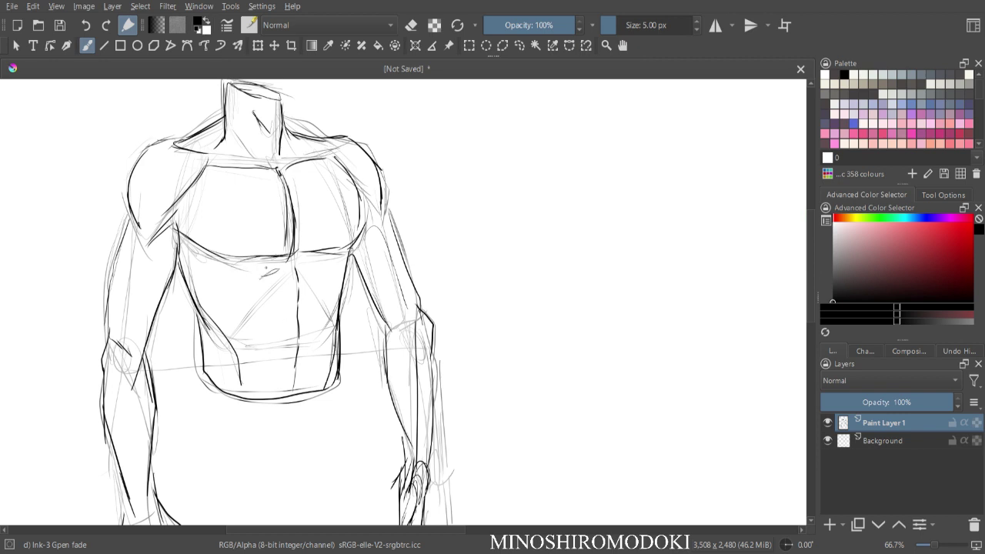
# - Draw the abdominal muscle segments beside the centre line and short rib muscle marks along the torso's sides
pyautogui.moveTo(261, 270)
pyautogui.mouseDown()
pyautogui.moveTo(278, 268)
pyautogui.moveTo(254, 285)
pyautogui.moveTo(298, 291)
pyautogui.mouseUp()
pyautogui.moveTo(305, 287); pyautogui.dragTo(320, 288)
pyautogui.moveTo(262, 297)
pyautogui.mouseDown()
pyautogui.moveTo(264, 314)
pyautogui.moveTo(316, 304)
pyautogui.moveTo(270, 335)
pyautogui.moveTo(298, 345)
pyautogui.moveTo(299, 321)
pyautogui.mouseUp()
pyautogui.moveTo(305, 332)
pyautogui.mouseDown()
pyautogui.moveTo(317, 340)
pyautogui.moveTo(291, 366)
pyautogui.mouseUp()
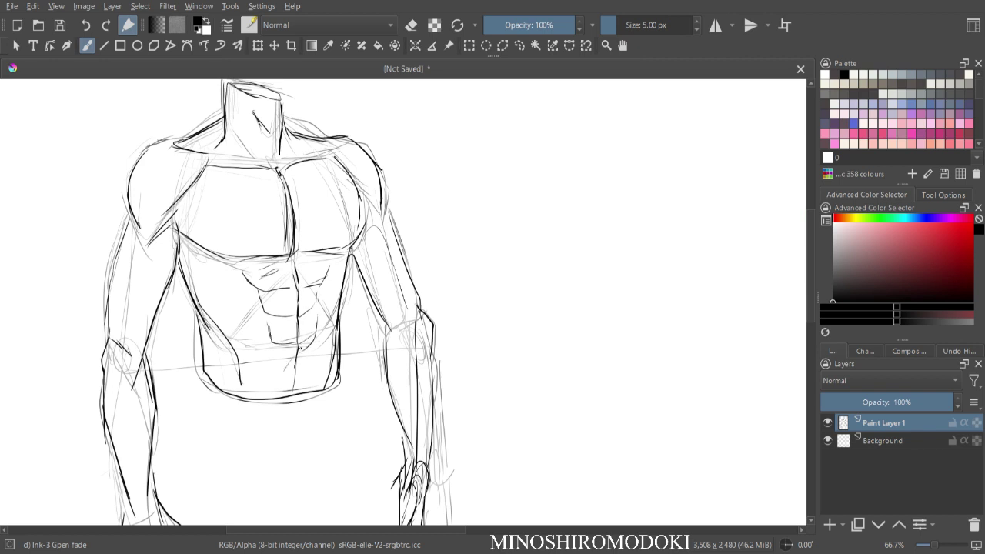
pyautogui.moveTo(346, 251); pyautogui.dragTo(339, 280)
pyautogui.moveTo(190, 250); pyautogui.dragTo(224, 314)
# - Examine the whole torso's proportions in mirrored and normal view
pyautogui.hotkey('ctrl', '-')
pyautogui.hotkey('ctrl', '-')
pyautogui.press('m')
pyautogui.hotkey('ctrl', '-')
pyautogui.press('m')
pyautogui.hotkey('ctrl', '+')
pyautogui.hotkey('ctrl', '+')
pyautogui.hotkey('ctrl', '-')
pyautogui.moveTo(480, 270); pyautogui.dragTo(477, 249)
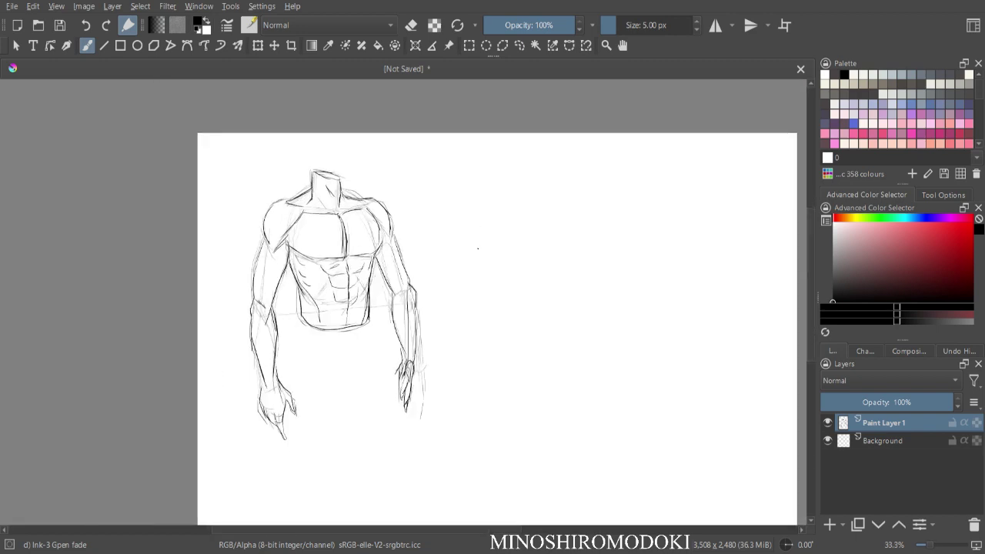
# - Select the torso sketch with a freehand selection, scale it down and move it into the page's upper-left area
pyautogui.click(520, 45)
pyautogui.moveTo(447, 209)
pyautogui.mouseDown()
pyautogui.moveTo(391, 143)
pyautogui.moveTo(192, 173)
pyautogui.moveTo(280, 500)
pyautogui.moveTo(470, 246)
pyautogui.mouseUp()
pyautogui.hotkey('ctrl', 't')
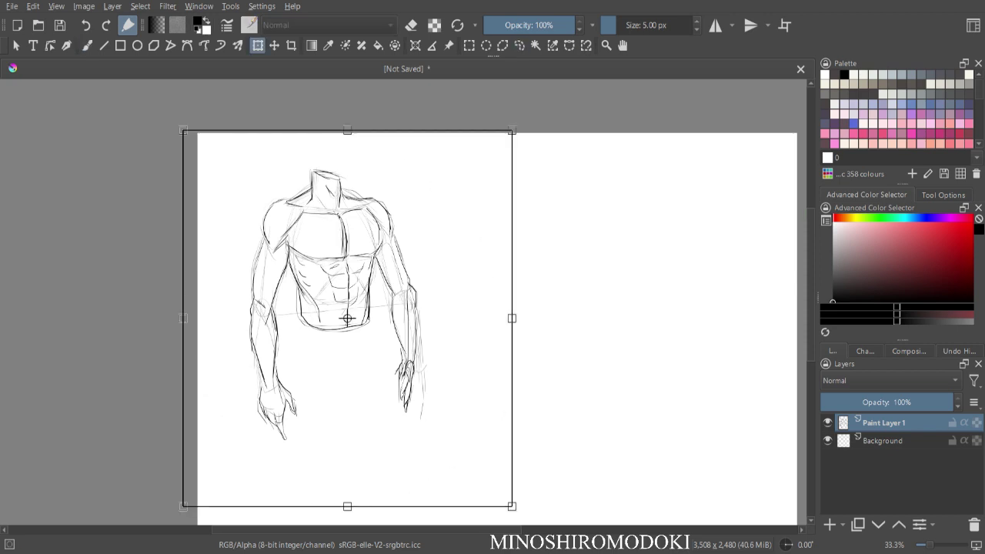
pyautogui.moveTo(513, 130); pyautogui.dragTo(461, 196)
pyautogui.moveTo(342, 296)
pyautogui.mouseDown()
pyautogui.moveTo(291, 245)
pyautogui.moveTo(292, 261)
pyautogui.moveTo(282, 249)
pyautogui.mouseUp()
pyautogui.press('Return')
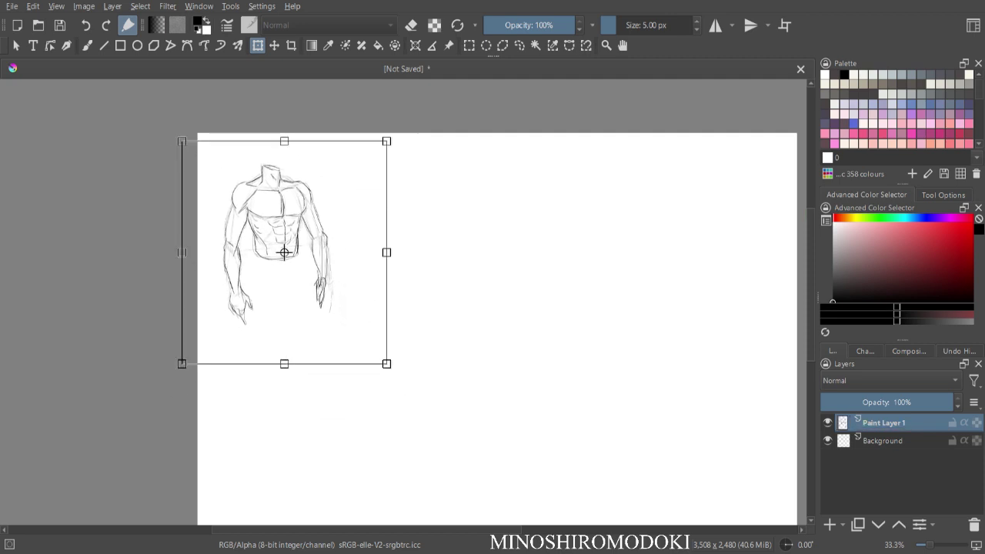
pyautogui.press('Return')
pyautogui.press('b')
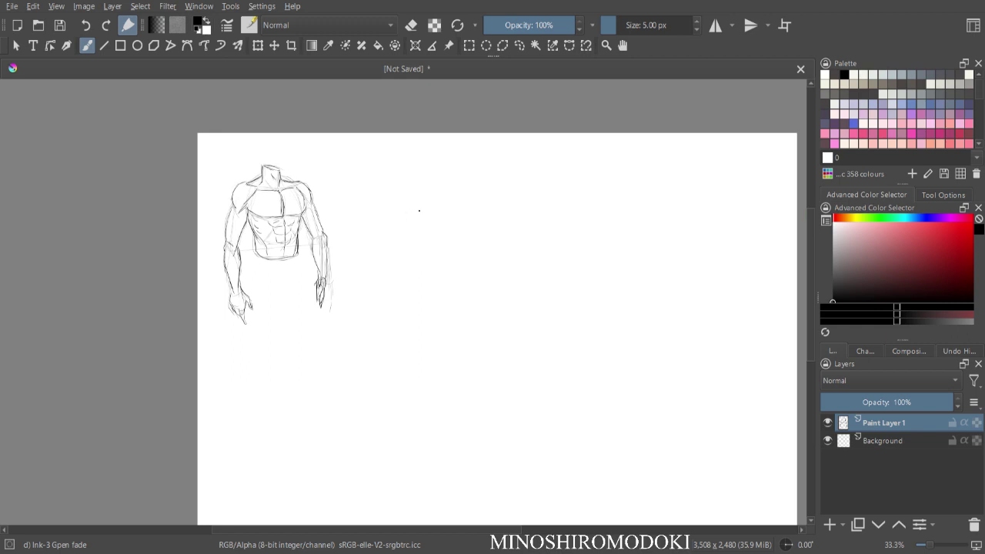
# - Draw a right-pointing arrow beside the finished torso
pyautogui.hotkey('ctrl', '+')
pyautogui.hotkey('ctrl', '+')
pyautogui.moveTo(518, 155); pyautogui.dragTo(432, 250)
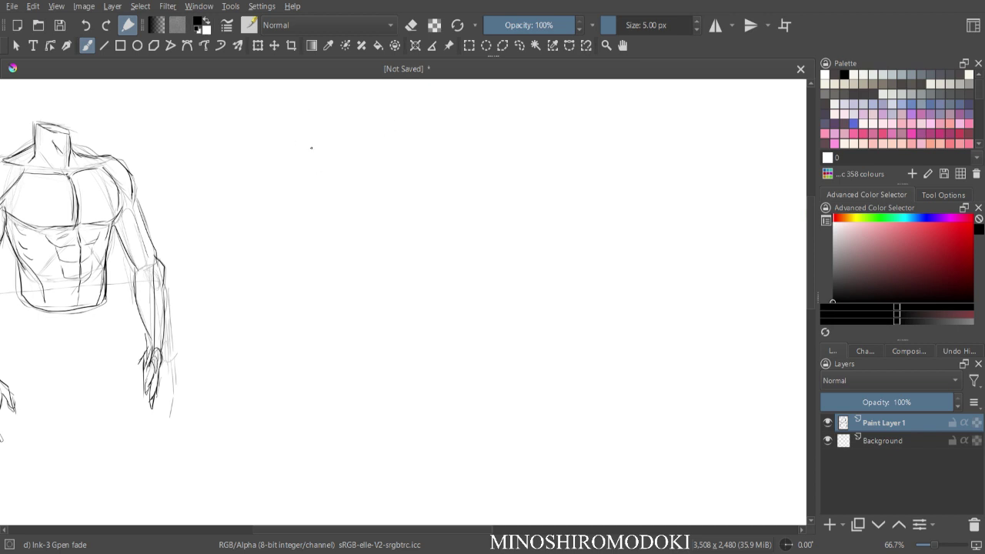
pyautogui.hotkey('ctrl', '-')
pyautogui.hotkey('ctrl', '+')
pyautogui.moveTo(375, 185); pyautogui.dragTo(465, 192)
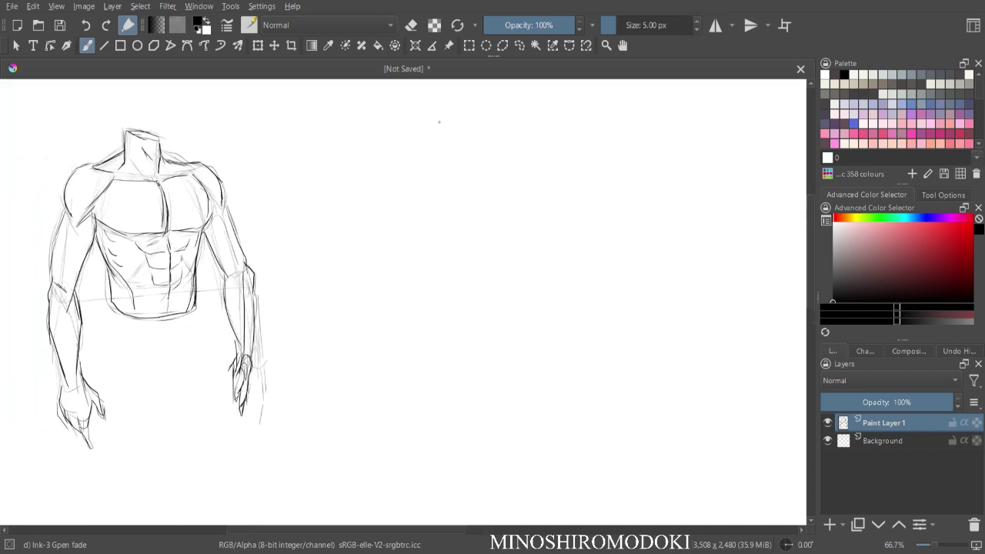
pyautogui.moveTo(267, 168); pyautogui.dragTo(320, 172)
# - Sketch a second, slimmer torso beyond the arrow with a curved centre line, neck, shoulder line and ribcage sides
pyautogui.moveTo(428, 139); pyautogui.dragTo(442, 266)
pyautogui.moveTo(448, 229); pyautogui.dragTo(442, 299)
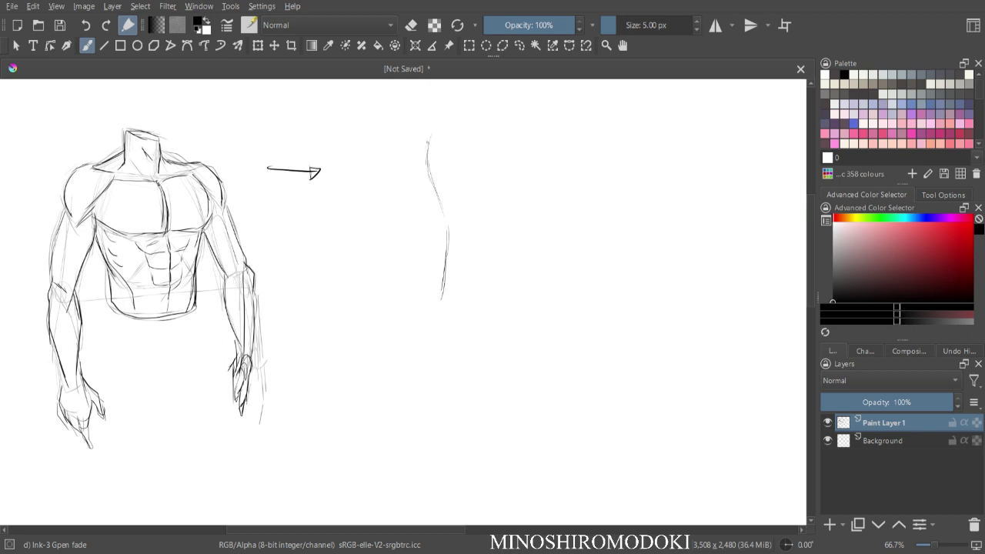
pyautogui.moveTo(409, 129)
pyautogui.mouseDown()
pyautogui.moveTo(428, 163)
pyautogui.moveTo(408, 164)
pyautogui.moveTo(444, 159)
pyautogui.moveTo(390, 165)
pyautogui.moveTo(459, 163)
pyautogui.moveTo(450, 240)
pyautogui.mouseUp()
pyautogui.moveTo(436, 194); pyautogui.dragTo(440, 271)
pyautogui.moveTo(390, 166); pyautogui.dragTo(386, 203)
pyautogui.moveTo(461, 192)
pyautogui.mouseDown()
pyautogui.moveTo(450, 168)
pyautogui.moveTo(465, 223)
pyautogui.mouseUp()
pyautogui.moveTo(456, 172); pyautogui.dragTo(468, 230)
pyautogui.moveTo(392, 187); pyautogui.dragTo(405, 238)
pyautogui.moveTo(395, 205); pyautogui.dragTo(409, 249)
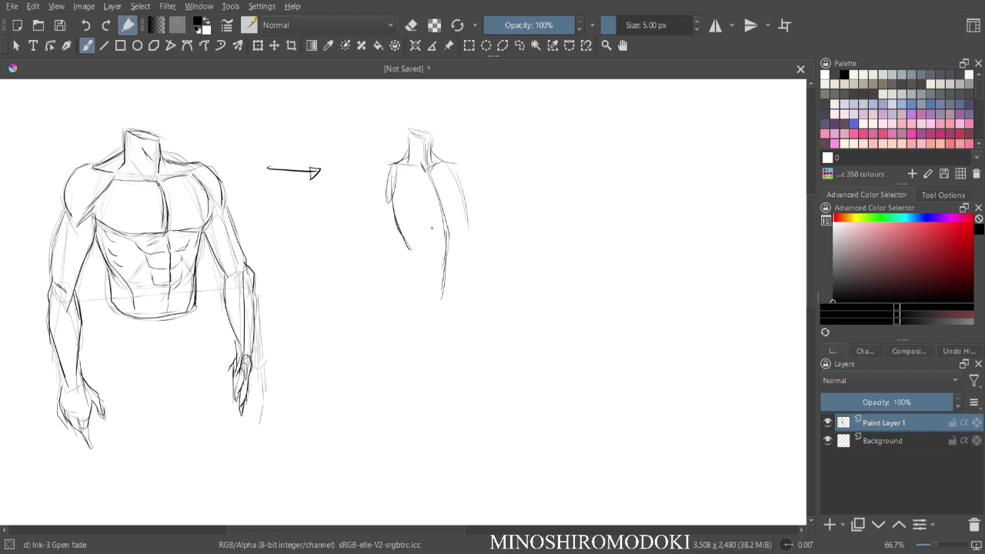
# - Add the shoulder shapes, collarbones, chest guidelines and lower ribcage arch to the second torso
pyautogui.moveTo(395, 165); pyautogui.dragTo(393, 205)
pyautogui.moveTo(449, 163); pyautogui.dragTo(468, 242)
pyautogui.moveTo(401, 230)
pyautogui.mouseDown()
pyautogui.moveTo(414, 251)
pyautogui.moveTo(442, 222)
pyautogui.mouseUp()
pyautogui.moveTo(444, 218); pyautogui.dragTo(455, 241)
pyautogui.moveTo(467, 222); pyautogui.dragTo(458, 252)
pyautogui.moveTo(397, 205); pyautogui.dragTo(462, 196)
pyautogui.moveTo(392, 164)
pyautogui.mouseDown()
pyautogui.moveTo(451, 162)
pyautogui.moveTo(436, 155)
pyautogui.mouseUp()
pyautogui.moveTo(436, 164)
pyautogui.mouseDown()
pyautogui.moveTo(458, 162)
pyautogui.moveTo(386, 165)
pyautogui.moveTo(378, 203)
pyautogui.moveTo(462, 164)
pyautogui.moveTo(470, 197)
pyautogui.moveTo(431, 205)
pyautogui.moveTo(457, 204)
pyautogui.mouseUp()
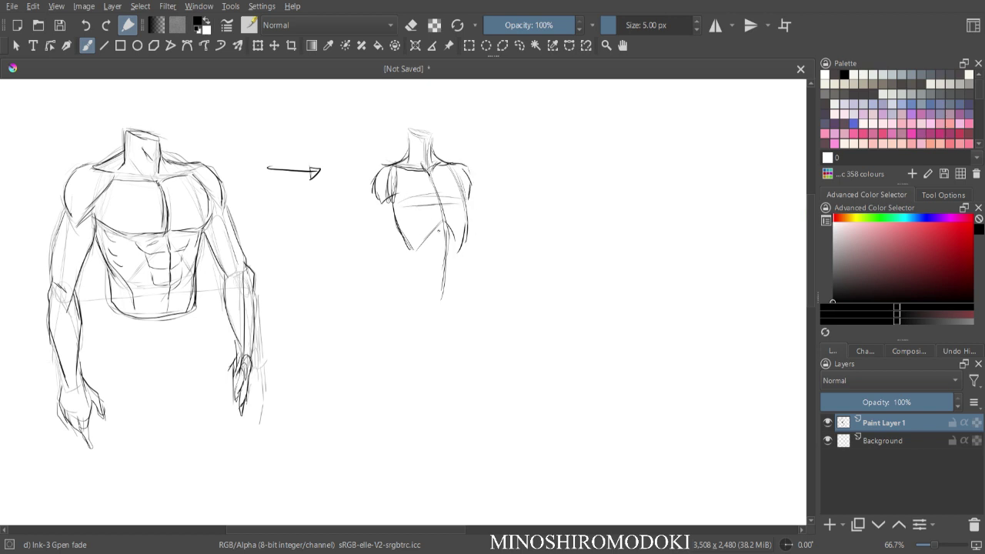
# - Sketch the waist, abdomen and tapered pelvis of the second torso
pyautogui.moveTo(463, 243); pyautogui.dragTo(452, 306)
pyautogui.moveTo(420, 252)
pyautogui.mouseDown()
pyautogui.moveTo(428, 311)
pyautogui.moveTo(426, 296)
pyautogui.mouseUp()
pyautogui.moveTo(467, 245); pyautogui.dragTo(440, 323)
pyautogui.moveTo(466, 246); pyautogui.dragTo(453, 315)
pyautogui.moveTo(413, 247)
pyautogui.mouseDown()
pyautogui.moveTo(408, 283)
pyautogui.moveTo(387, 302)
pyautogui.moveTo(440, 339)
pyautogui.mouseUp()
pyautogui.moveTo(463, 237); pyautogui.dragTo(466, 300)
pyautogui.moveTo(462, 265); pyautogui.dragTo(469, 304)
pyautogui.moveTo(474, 257)
pyautogui.mouseDown()
pyautogui.moveTo(464, 302)
pyautogui.moveTo(436, 335)
pyautogui.mouseUp()
# - Sketch both arms of the second torso down to the wrists, with elbow circles joined by a guideline
pyautogui.moveTo(380, 174); pyautogui.dragTo(373, 265)
pyautogui.moveTo(375, 204)
pyautogui.mouseDown()
pyautogui.moveTo(373, 249)
pyautogui.moveTo(386, 259)
pyautogui.moveTo(485, 258)
pyautogui.mouseUp()
pyautogui.moveTo(471, 185); pyautogui.dragTo(490, 250)
pyautogui.moveTo(475, 205); pyautogui.dragTo(492, 263)
pyautogui.moveTo(375, 266)
pyautogui.mouseDown()
pyautogui.moveTo(380, 253)
pyautogui.moveTo(379, 356)
pyautogui.mouseUp()
pyautogui.moveTo(493, 257)
pyautogui.mouseDown()
pyautogui.moveTo(508, 294)
pyautogui.moveTo(515, 336)
pyautogui.mouseUp()
pyautogui.moveTo(397, 196); pyautogui.dragTo(383, 255)
pyautogui.moveTo(374, 197)
pyautogui.mouseDown()
pyautogui.moveTo(366, 265)
pyautogui.moveTo(385, 277)
pyautogui.moveTo(375, 335)
pyautogui.mouseUp()
pyautogui.moveTo(368, 256); pyautogui.dragTo(365, 351)
pyautogui.moveTo(471, 174); pyautogui.dragTo(499, 251)
pyautogui.moveTo(472, 194); pyautogui.dragTo(491, 245)
pyautogui.moveTo(482, 211)
pyautogui.mouseDown()
pyautogui.moveTo(465, 254)
pyautogui.moveTo(494, 249)
pyautogui.moveTo(489, 266)
pyautogui.moveTo(502, 262)
pyautogui.moveTo(480, 282)
pyautogui.moveTo(515, 328)
pyautogui.mouseUp()
pyautogui.moveTo(502, 261); pyautogui.dragTo(515, 346)
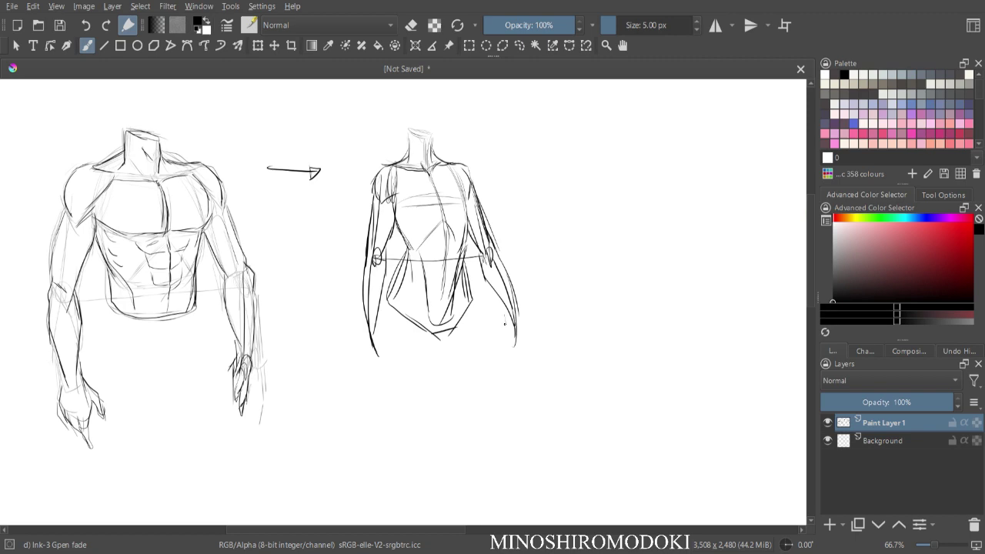
# - Examine the second torso's proportions in mirrored and normal view
pyautogui.press('-')
pyautogui.press('m')
pyautogui.press('+')
pyautogui.press('+')
pyautogui.moveTo(472, 242); pyautogui.dragTo(495, 277)
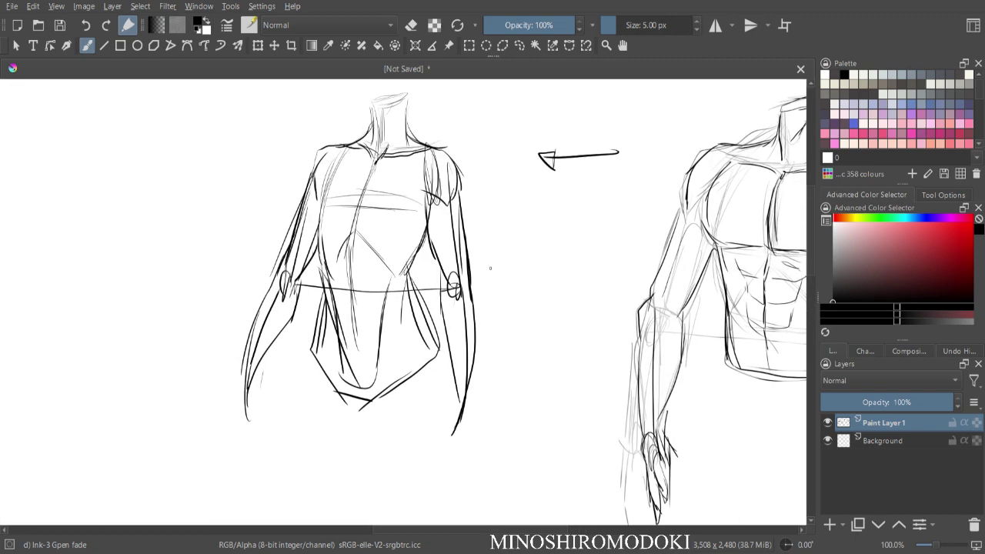
pyautogui.press('-')
pyautogui.press('-')
pyautogui.press('m')
pyautogui.press('+')
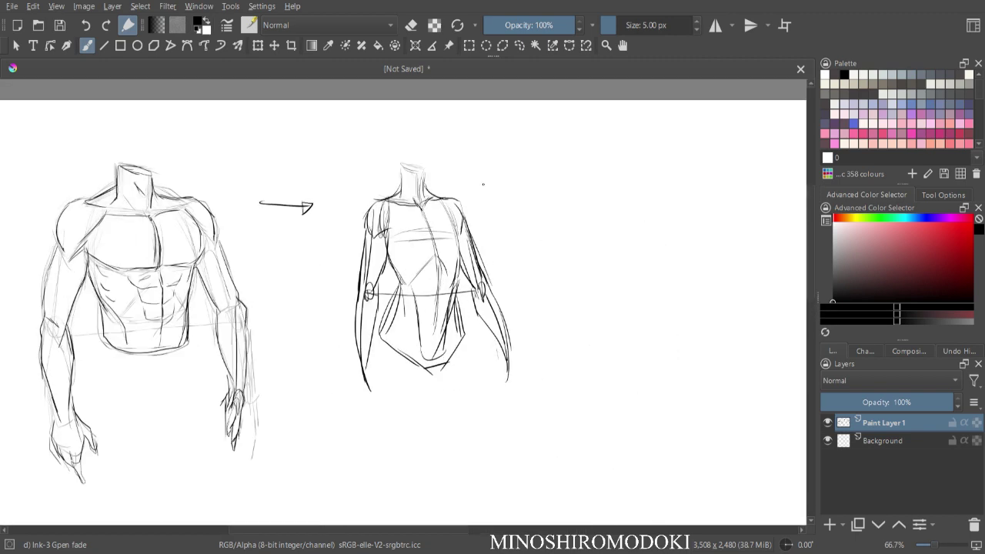
# - Lighten the second torso and its arms with the Eraser Soft brush at 144 px
pyautogui.rightClick(493, 186)
pyautogui.click(550, 142)
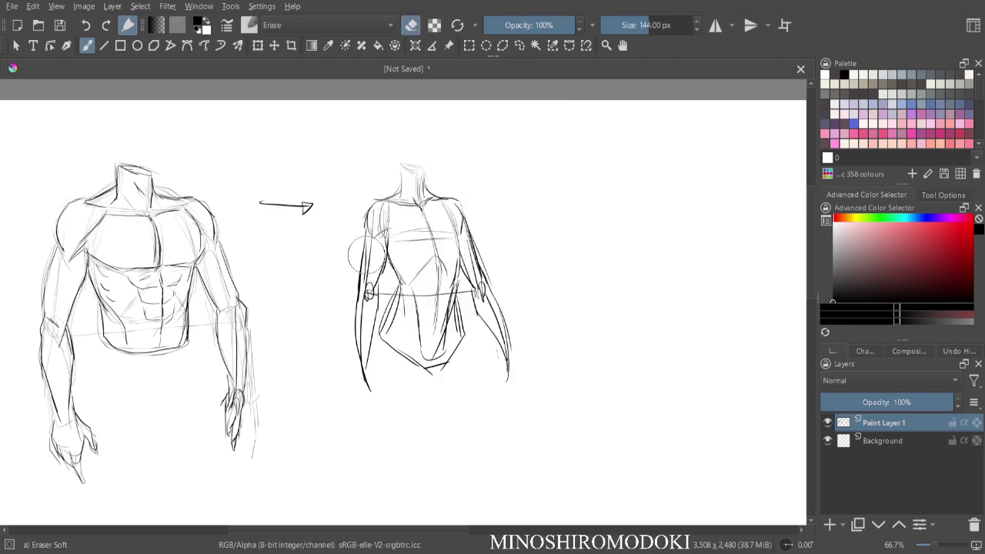
pyautogui.moveTo(414, 178)
pyautogui.mouseDown()
pyautogui.moveTo(405, 237)
pyautogui.moveTo(447, 197)
pyautogui.moveTo(477, 223)
pyautogui.mouseUp()
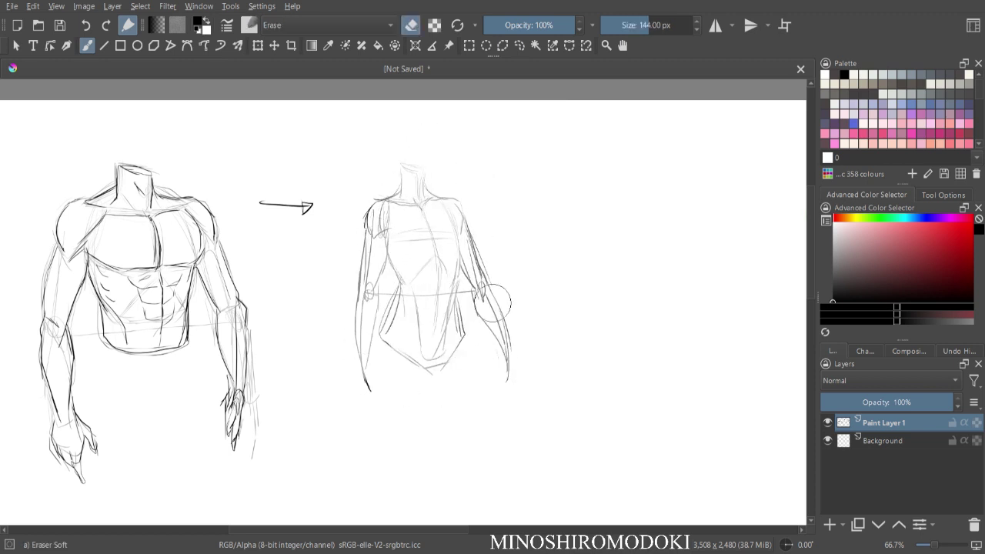
pyautogui.moveTo(380, 178)
pyautogui.mouseDown()
pyautogui.moveTo(422, 181)
pyautogui.moveTo(448, 255)
pyautogui.moveTo(495, 329)
pyautogui.moveTo(375, 310)
pyautogui.moveTo(357, 269)
pyautogui.moveTo(378, 232)
pyautogui.moveTo(428, 267)
pyautogui.moveTo(473, 266)
pyautogui.moveTo(479, 247)
pyautogui.moveTo(490, 258)
pyautogui.moveTo(400, 194)
pyautogui.moveTo(392, 247)
pyautogui.moveTo(465, 353)
pyautogui.moveTo(511, 345)
pyautogui.mouseUp()
pyautogui.moveTo(367, 376); pyautogui.dragTo(371, 390)
# - Switch back to the Ink-3 Gpen fade brush for refining the lightened second torso
pyautogui.hotkey('ctrl', '+')
pyautogui.moveTo(511, 181); pyautogui.dragTo(551, 249)
pyautogui.rightClick(520, 222)
pyautogui.click(471, 136)
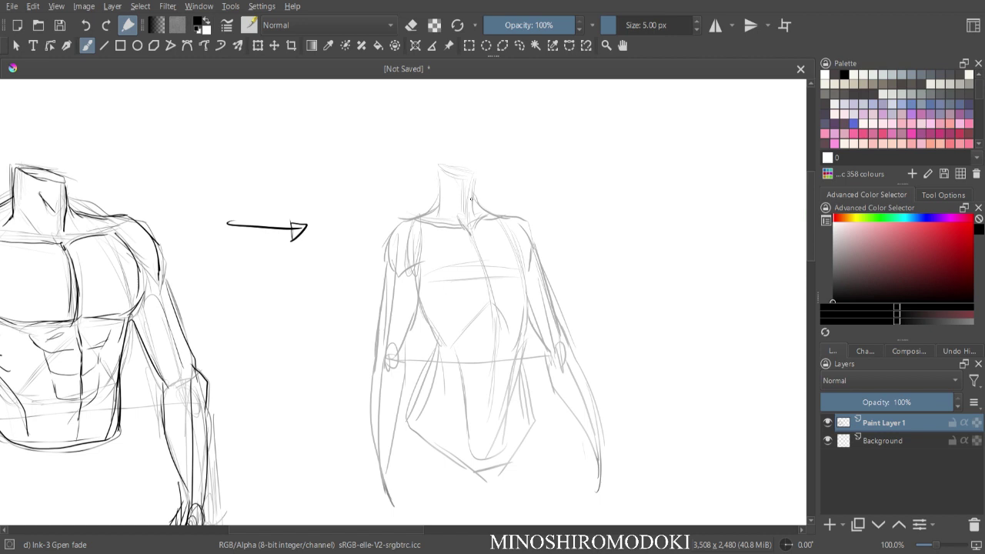
# - Darken the second torso's neck, collarbone slope and shoulder contours with ink strokes over the faded sketch
pyautogui.moveTo(471, 189)
pyautogui.mouseDown()
pyautogui.moveTo(469, 219)
pyautogui.moveTo(458, 220)
pyautogui.mouseUp()
pyautogui.moveTo(468, 205); pyautogui.dragTo(460, 221)
pyautogui.moveTo(442, 174); pyautogui.dragTo(472, 181)
pyautogui.moveTo(444, 173)
pyautogui.mouseDown()
pyautogui.moveTo(471, 180)
pyautogui.moveTo(438, 188)
pyautogui.moveTo(442, 225)
pyautogui.moveTo(482, 229)
pyautogui.mouseUp()
pyautogui.moveTo(477, 187)
pyautogui.mouseDown()
pyautogui.moveTo(475, 216)
pyautogui.moveTo(524, 218)
pyautogui.moveTo(538, 246)
pyautogui.mouseUp()
pyautogui.moveTo(441, 202)
pyautogui.mouseDown()
pyautogui.moveTo(388, 230)
pyautogui.moveTo(379, 254)
pyautogui.moveTo(386, 278)
pyautogui.moveTo(416, 265)
pyautogui.mouseUp()
pyautogui.moveTo(519, 242); pyautogui.dragTo(534, 255)
pyautogui.moveTo(536, 243); pyautogui.dragTo(538, 262)
pyautogui.moveTo(421, 263); pyautogui.dragTo(409, 277)
# - Draw the rounded breast contours on the second torso, starting from the far armpit
pyautogui.moveTo(515, 232); pyautogui.dragTo(536, 276)
pyautogui.moveTo(524, 260)
pyautogui.mouseDown()
pyautogui.moveTo(542, 283)
pyautogui.moveTo(544, 310)
pyautogui.moveTo(531, 320)
pyautogui.moveTo(540, 309)
pyautogui.mouseUp()
pyautogui.moveTo(474, 255)
pyautogui.mouseDown()
pyautogui.moveTo(492, 288)
pyautogui.moveTo(490, 308)
pyautogui.moveTo(472, 321)
pyautogui.mouseUp()
pyautogui.moveTo(429, 271)
pyautogui.mouseDown()
pyautogui.moveTo(437, 322)
pyautogui.moveTo(436, 304)
pyautogui.moveTo(476, 323)
pyautogui.mouseUp()
pyautogui.moveTo(493, 277)
pyautogui.mouseDown()
pyautogui.moveTo(478, 316)
pyautogui.moveTo(487, 311)
pyautogui.mouseUp()
# - Ink the inner and outer contours of both arms on the second torso down to the wrists
pyautogui.moveTo(416, 272); pyautogui.dragTo(400, 371)
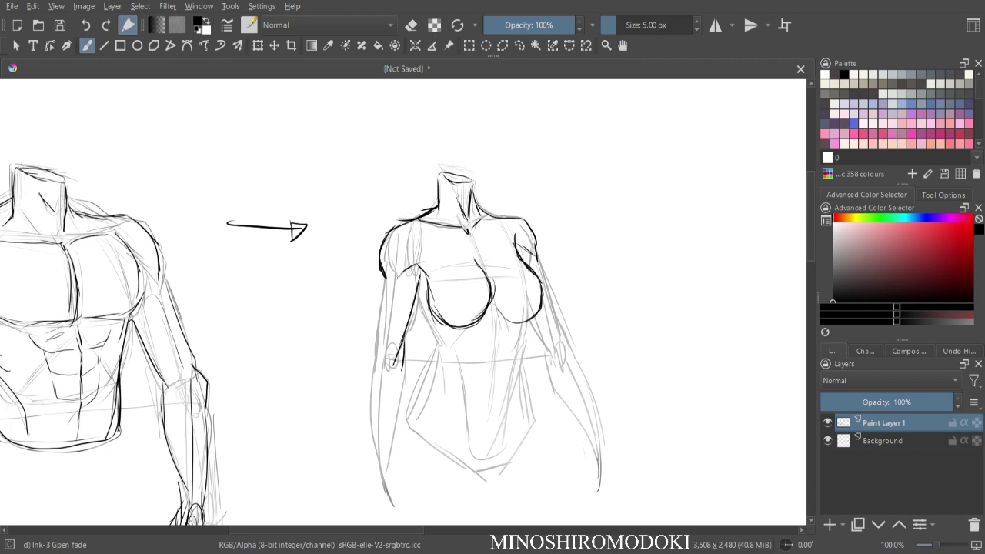
pyautogui.moveTo(384, 276); pyautogui.dragTo(374, 474)
pyautogui.moveTo(405, 352); pyautogui.dragTo(392, 495)
pyautogui.moveTo(385, 432); pyautogui.dragTo(374, 496)
pyautogui.moveTo(528, 324); pyautogui.dragTo(551, 355)
pyautogui.moveTo(552, 310); pyautogui.dragTo(559, 355)
pyautogui.moveTo(540, 262)
pyautogui.mouseDown()
pyautogui.moveTo(563, 334)
pyautogui.moveTo(553, 388)
pyautogui.moveTo(590, 439)
pyautogui.mouseUp()
pyautogui.moveTo(562, 333)
pyautogui.mouseDown()
pyautogui.moveTo(591, 394)
pyautogui.moveTo(598, 457)
pyautogui.mouseUp()
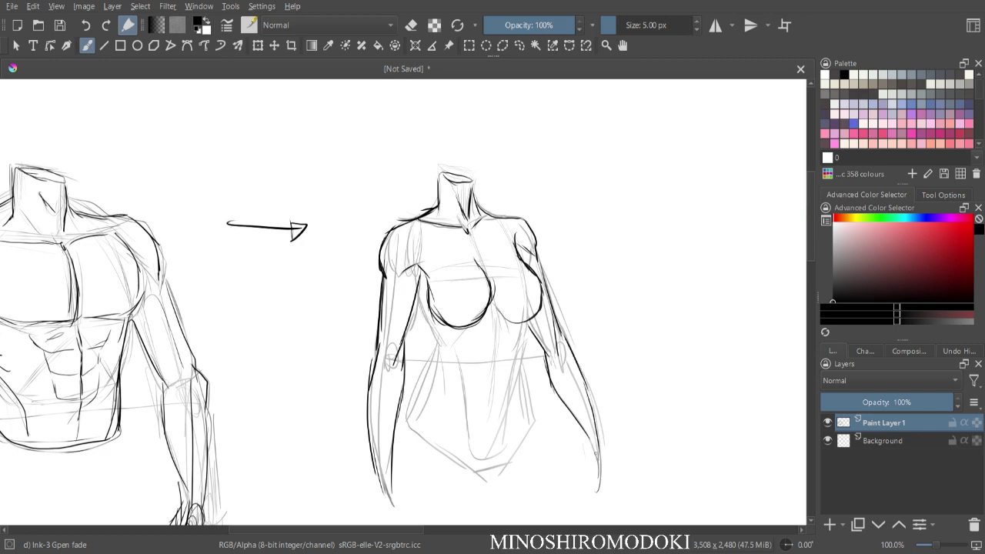
# - Ink the second torso's waist, hips and lower pelvis contour, and add a navel mark
pyautogui.moveTo(418, 301); pyautogui.dragTo(443, 350)
pyautogui.moveTo(523, 322); pyautogui.dragTo(514, 410)
pyautogui.moveTo(520, 366)
pyautogui.mouseDown()
pyautogui.moveTo(533, 419)
pyautogui.moveTo(515, 466)
pyautogui.mouseUp()
pyautogui.moveTo(439, 346); pyautogui.dragTo(417, 423)
pyautogui.moveTo(429, 390)
pyautogui.mouseDown()
pyautogui.moveTo(440, 449)
pyautogui.moveTo(470, 478)
pyautogui.moveTo(517, 474)
pyautogui.mouseUp()
pyautogui.moveTo(520, 451); pyautogui.dragTo(515, 468)
pyautogui.moveTo(498, 377); pyautogui.dragTo(499, 409)
# - Sketch the wrist of the second torso's straight arm and a small closed hand on the angled arm
pyautogui.press('-')
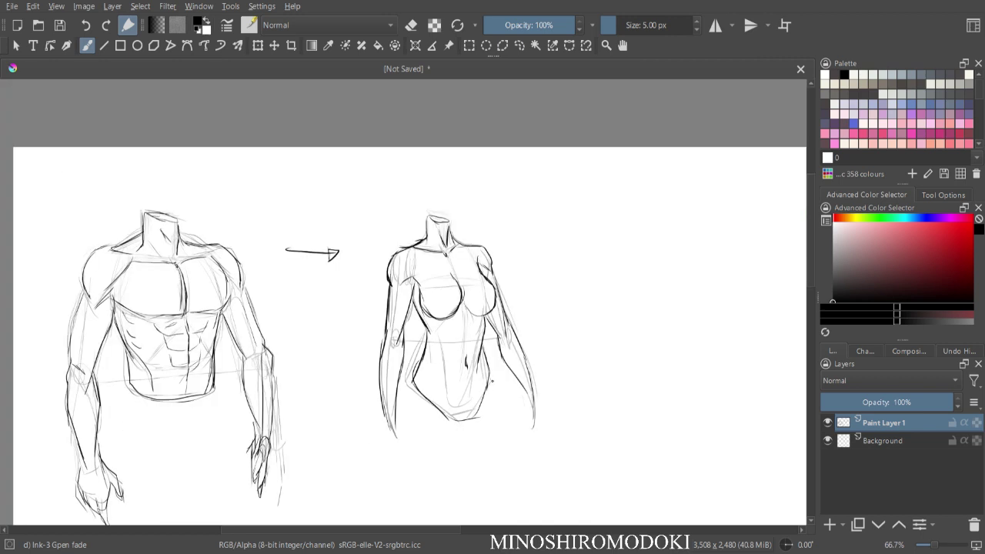
pyautogui.moveTo(469, 374); pyautogui.dragTo(456, 308)
pyautogui.moveTo(368, 297); pyautogui.dragTo(379, 377)
pyautogui.moveTo(387, 341)
pyautogui.mouseDown()
pyautogui.moveTo(395, 390)
pyautogui.moveTo(382, 395)
pyautogui.mouseUp()
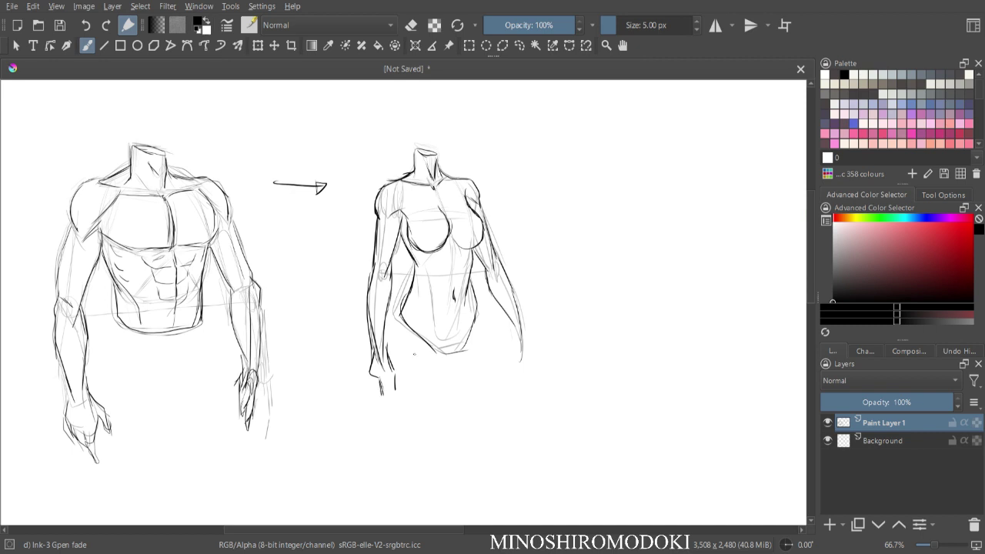
pyautogui.moveTo(520, 320); pyautogui.dragTo(524, 336)
pyautogui.moveTo(525, 323); pyautogui.dragTo(529, 342)
pyautogui.moveTo(518, 297)
pyautogui.mouseDown()
pyautogui.moveTo(530, 351)
pyautogui.moveTo(528, 360)
pyautogui.moveTo(514, 356)
pyautogui.moveTo(533, 357)
pyautogui.mouseUp()
pyautogui.moveTo(508, 317); pyautogui.dragTo(515, 330)
# - Add fingers to the straight arm's hand and a curved line across the lower pelvis of the second torso
pyautogui.moveTo(382, 384); pyautogui.dragTo(385, 404)
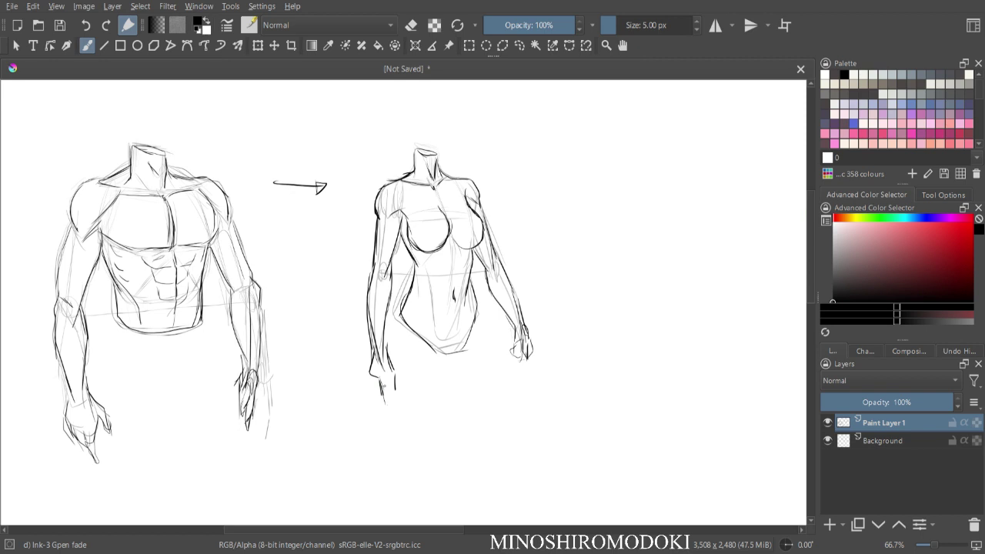
pyautogui.moveTo(388, 371)
pyautogui.mouseDown()
pyautogui.moveTo(385, 408)
pyautogui.moveTo(383, 393)
pyautogui.mouseUp()
pyautogui.moveTo(377, 374); pyautogui.dragTo(375, 394)
pyautogui.moveTo(377, 374); pyautogui.dragTo(371, 392)
pyautogui.moveTo(466, 275)
pyautogui.mouseDown()
pyautogui.moveTo(477, 316)
pyautogui.moveTo(432, 347)
pyautogui.mouseUp()
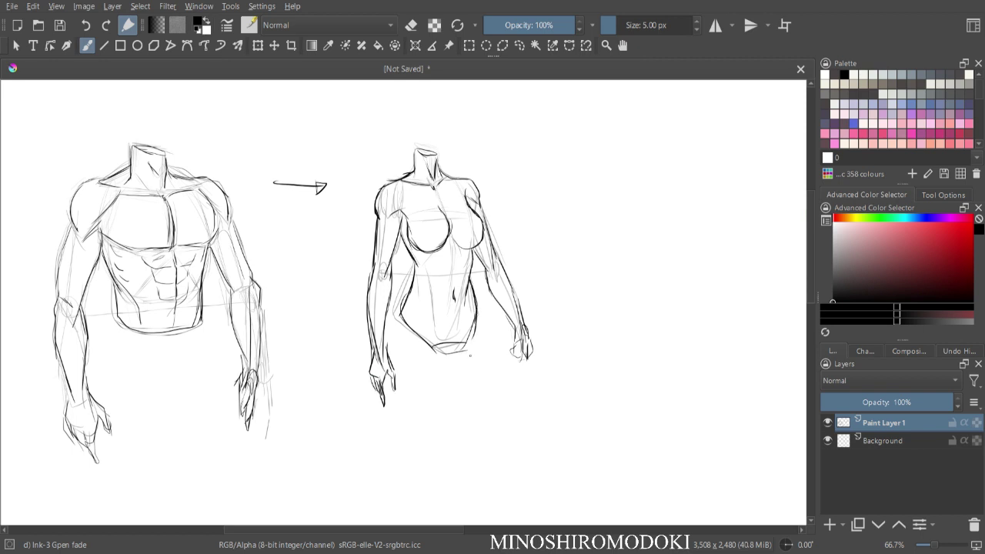
# - Select the second torso freehand and overlay it on the muscular torso to compare their sizes
pyautogui.click(519, 45)
pyautogui.moveTo(495, 138)
pyautogui.mouseDown()
pyautogui.moveTo(343, 273)
pyautogui.moveTo(604, 358)
pyautogui.moveTo(499, 147)
pyautogui.mouseUp()
pyautogui.hotkey('ctrl', 't')
pyautogui.moveTo(446, 262)
pyautogui.mouseDown()
pyautogui.moveTo(185, 283)
pyautogui.moveTo(170, 295)
pyautogui.mouseUp()
pyautogui.moveTo(46, 115); pyautogui.dragTo(44, 112)
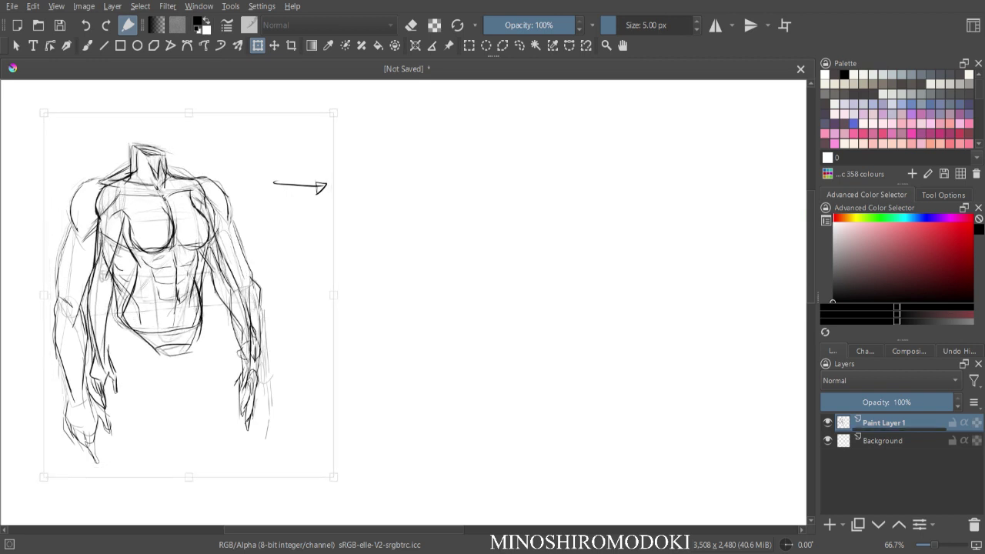
# - Move the selected slimmer torso back beside the tip of the arrow, deselect it and return to the brush
pyautogui.moveTo(189, 476); pyautogui.dragTo(189, 481)
pyautogui.press('Return')
pyautogui.moveTo(164, 298)
pyautogui.mouseDown()
pyautogui.moveTo(407, 293)
pyautogui.moveTo(418, 283)
pyautogui.moveTo(404, 281)
pyautogui.moveTo(407, 289)
pyautogui.mouseUp()
pyautogui.press('Return')
pyautogui.hotkey('ctrl', 'shift', 'a')
pyautogui.press('b')
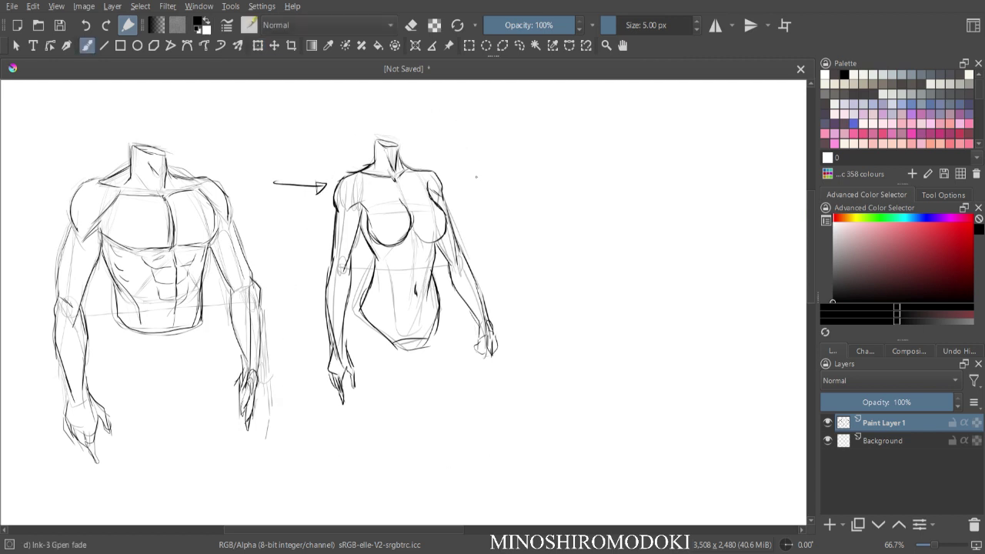
# - Sketch a vertical centre line and a tapered neck for a third torso in the empty area beside the second
pyautogui.scroll(-3, 508, 225)
pyautogui.scroll(3, 507, 226)
pyautogui.press('+')
pyautogui.moveTo(606, 213)
pyautogui.mouseDown()
pyautogui.moveTo(363, 254)
pyautogui.moveTo(331, 239)
pyautogui.mouseUp()
pyautogui.press('-')
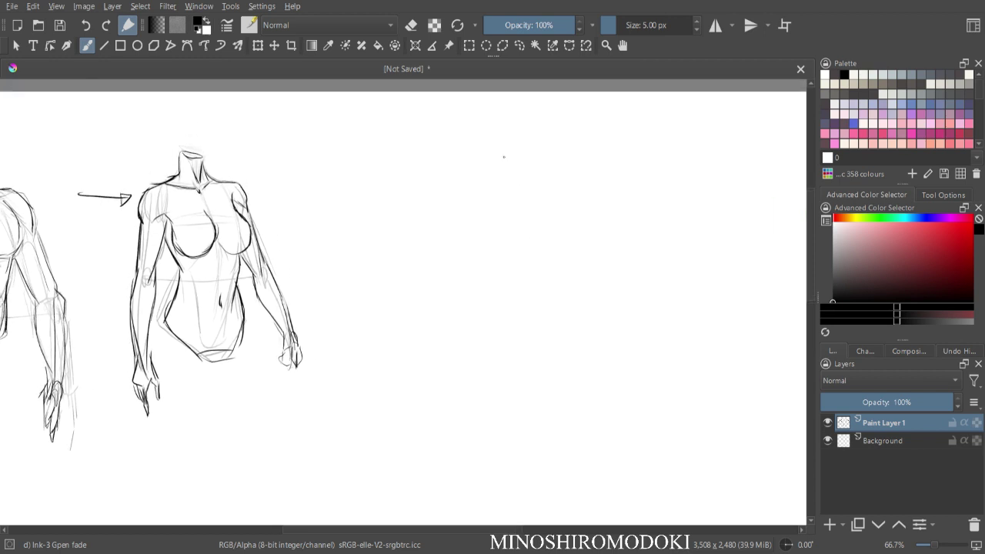
pyautogui.moveTo(415, 147); pyautogui.dragTo(420, 363)
pyautogui.moveTo(407, 147)
pyautogui.mouseDown()
pyautogui.moveTo(437, 148)
pyautogui.moveTo(401, 155)
pyautogui.moveTo(437, 150)
pyautogui.moveTo(407, 185)
pyautogui.mouseUp()
pyautogui.moveTo(414, 159)
pyautogui.mouseDown()
pyautogui.moveTo(409, 186)
pyautogui.moveTo(425, 185)
pyautogui.mouseUp()
pyautogui.moveTo(434, 154); pyautogui.dragTo(425, 190)
pyautogui.moveTo(438, 154); pyautogui.dragTo(418, 234)
pyautogui.moveTo(419, 242); pyautogui.dragTo(418, 291)
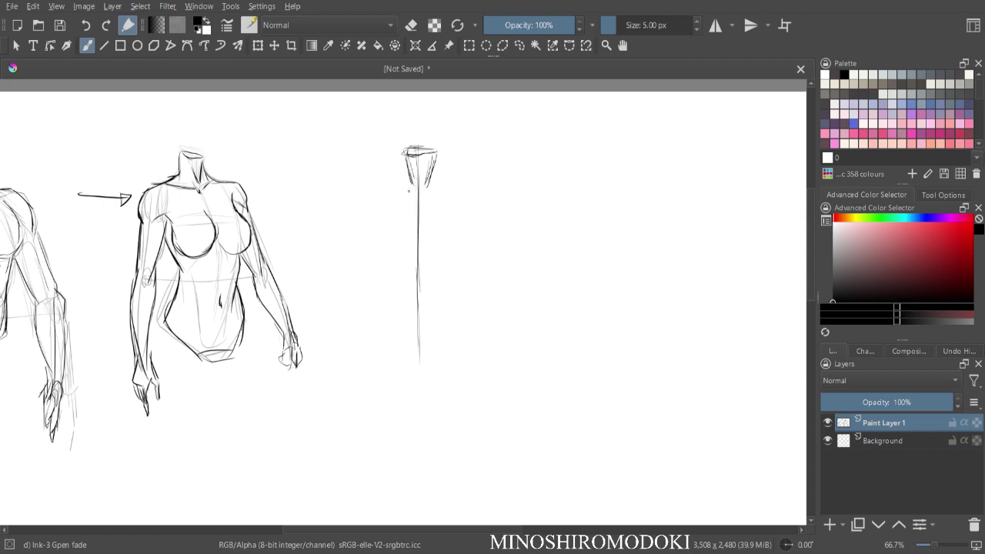
# - Sketch the third torso's collarbone notch and the curved left side of its rib cage
pyautogui.moveTo(396, 187); pyautogui.dragTo(416, 191)
pyautogui.moveTo(413, 189); pyautogui.dragTo(418, 200)
pyautogui.moveTo(428, 187)
pyautogui.mouseDown()
pyautogui.moveTo(382, 200)
pyautogui.moveTo(362, 230)
pyautogui.moveTo(377, 233)
pyautogui.mouseUp()
pyautogui.moveTo(398, 184); pyautogui.dragTo(378, 248)
pyautogui.moveTo(386, 201); pyautogui.dragTo(370, 269)
pyautogui.moveTo(388, 235); pyautogui.dragTo(375, 299)
pyautogui.moveTo(394, 263); pyautogui.dragTo(381, 298)
pyautogui.moveTo(397, 182); pyautogui.dragTo(378, 292)
# - Sketch the lower rib arch and the curved right side of the third torso's rib cage
pyautogui.moveTo(393, 254)
pyautogui.mouseDown()
pyautogui.moveTo(380, 300)
pyautogui.moveTo(439, 287)
pyautogui.moveTo(443, 294)
pyautogui.mouseUp()
pyautogui.moveTo(433, 179); pyautogui.dragTo(459, 225)
pyautogui.moveTo(448, 202)
pyautogui.mouseDown()
pyautogui.moveTo(462, 263)
pyautogui.moveTo(444, 297)
pyautogui.mouseUp()
pyautogui.moveTo(461, 260); pyautogui.dragTo(442, 297)
pyautogui.moveTo(461, 235); pyautogui.dragTo(445, 288)
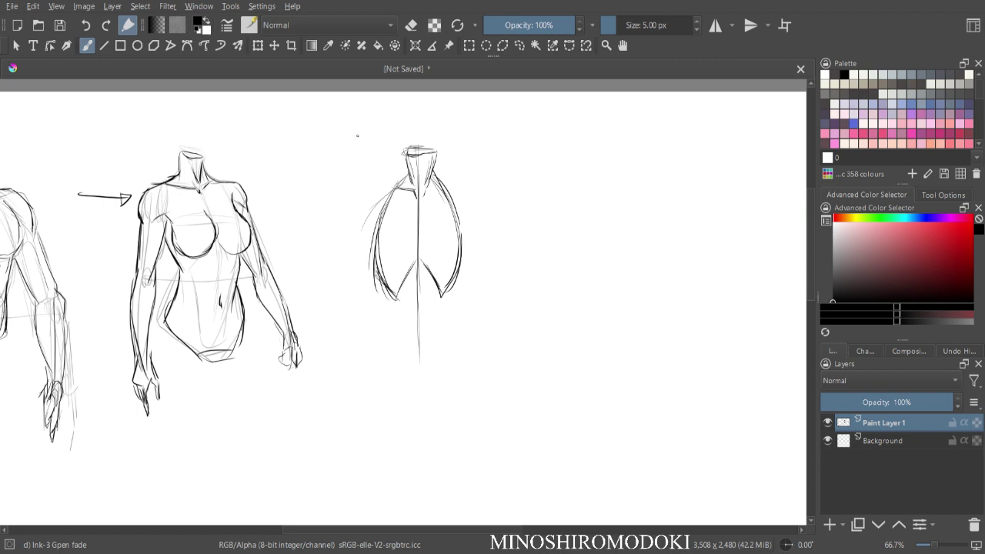
# - Sketch the third torso's shoulder slopes, darkened sternum line, right chest muscle and raised upper arm
pyautogui.moveTo(384, 183); pyautogui.dragTo(403, 188)
pyautogui.moveTo(386, 187)
pyautogui.mouseDown()
pyautogui.moveTo(414, 190)
pyautogui.moveTo(377, 181)
pyautogui.moveTo(416, 191)
pyautogui.moveTo(453, 174)
pyautogui.moveTo(440, 171)
pyautogui.moveTo(481, 164)
pyautogui.mouseUp()
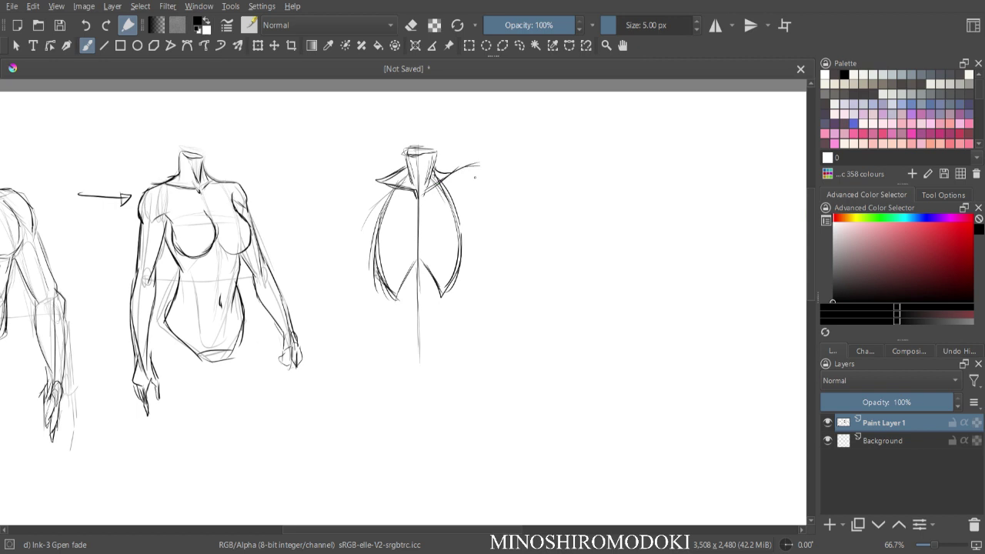
pyautogui.moveTo(417, 199); pyautogui.dragTo(418, 248)
pyautogui.moveTo(417, 198); pyautogui.dragTo(420, 251)
pyautogui.moveTo(472, 169)
pyautogui.mouseDown()
pyautogui.moveTo(463, 226)
pyautogui.moveTo(420, 228)
pyautogui.moveTo(443, 238)
pyautogui.moveTo(467, 212)
pyautogui.mouseUp()
pyautogui.moveTo(457, 231)
pyautogui.mouseDown()
pyautogui.moveTo(495, 167)
pyautogui.moveTo(473, 164)
pyautogui.moveTo(471, 190)
pyautogui.moveTo(542, 154)
pyautogui.moveTo(549, 162)
pyautogui.moveTo(534, 187)
pyautogui.moveTo(467, 209)
pyautogui.moveTo(451, 278)
pyautogui.mouseUp()
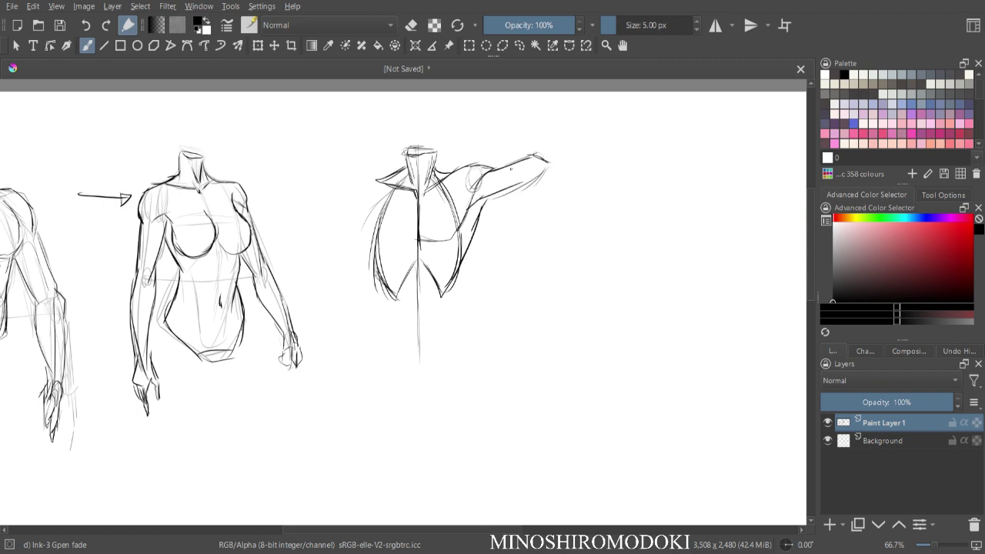
# - Sketch the raised arm's elbow and a forearm folded sharply back toward the head
pyautogui.moveTo(490, 171); pyautogui.dragTo(530, 154)
pyautogui.moveTo(514, 160)
pyautogui.mouseDown()
pyautogui.moveTo(537, 153)
pyautogui.moveTo(473, 118)
pyautogui.moveTo(505, 151)
pyautogui.mouseUp()
pyautogui.moveTo(484, 117); pyautogui.dragTo(547, 148)
pyautogui.moveTo(550, 154)
pyautogui.mouseDown()
pyautogui.moveTo(553, 170)
pyautogui.moveTo(525, 154)
pyautogui.mouseUp()
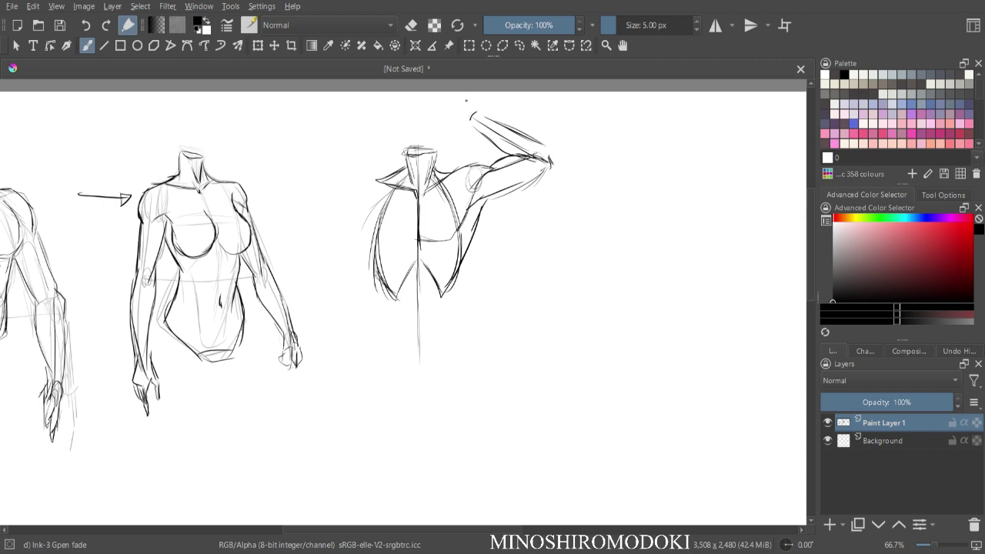
# - Delete the folded forearm with a freehand selection and redraw it in a more upright position
pyautogui.press('l')
pyautogui.moveTo(501, 107)
pyautogui.mouseDown()
pyautogui.moveTo(473, 139)
pyautogui.moveTo(561, 158)
pyautogui.moveTo(519, 109)
pyautogui.mouseUp()
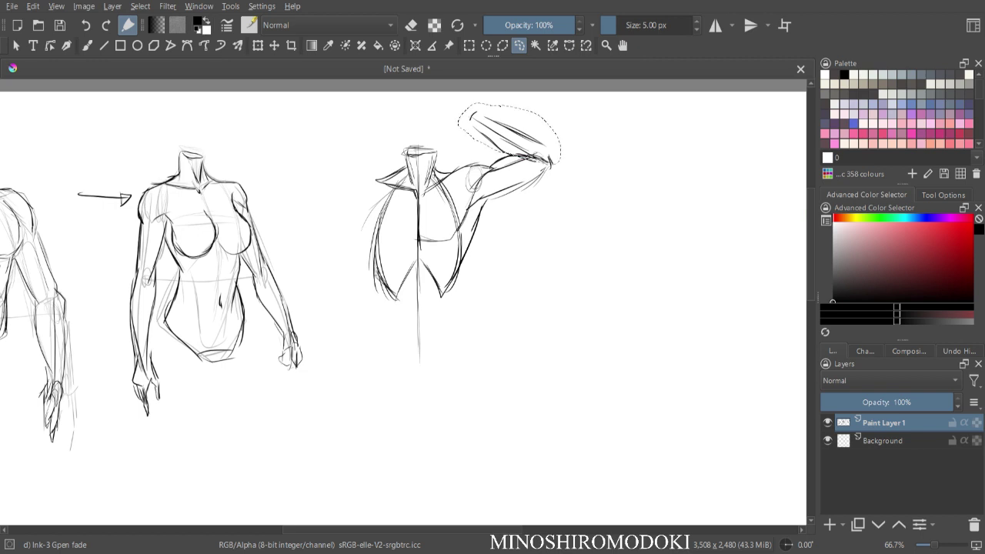
pyautogui.press('Delete')
pyautogui.hotkey('ctrl', 'shift', 'a')
pyautogui.press('b')
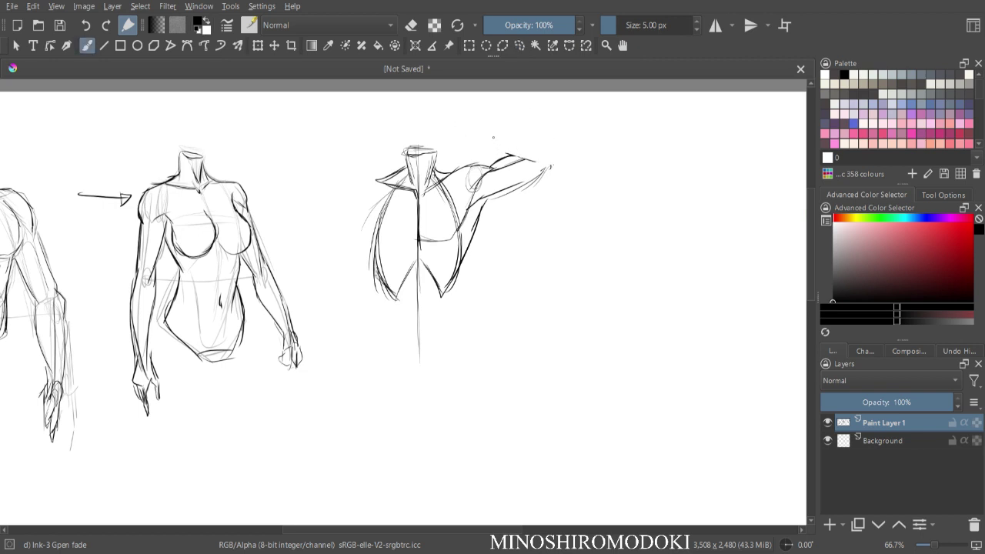
pyautogui.moveTo(506, 121)
pyautogui.mouseDown()
pyautogui.moveTo(515, 150)
pyautogui.moveTo(533, 165)
pyautogui.mouseUp()
pyautogui.moveTo(520, 113)
pyautogui.mouseDown()
pyautogui.moveTo(551, 167)
pyautogui.moveTo(545, 176)
pyautogui.moveTo(531, 139)
pyautogui.moveTo(538, 150)
pyautogui.mouseUp()
# - Select the whole third torso freehand, move it lower on the canvas and return to the brush
pyautogui.press('l')
pyautogui.moveTo(573, 123)
pyautogui.mouseDown()
pyautogui.moveTo(499, 100)
pyautogui.moveTo(326, 176)
pyautogui.moveTo(593, 307)
pyautogui.moveTo(611, 198)
pyautogui.moveTo(573, 121)
pyautogui.mouseUp()
pyautogui.hotkey('ctrl', 't')
pyautogui.moveTo(454, 239)
pyautogui.mouseDown()
pyautogui.moveTo(447, 382)
pyautogui.moveTo(452, 351)
pyautogui.mouseUp()
pyautogui.press('Return')
pyautogui.hotkey('ctrl', 'shift', 'a')
pyautogui.press('b')
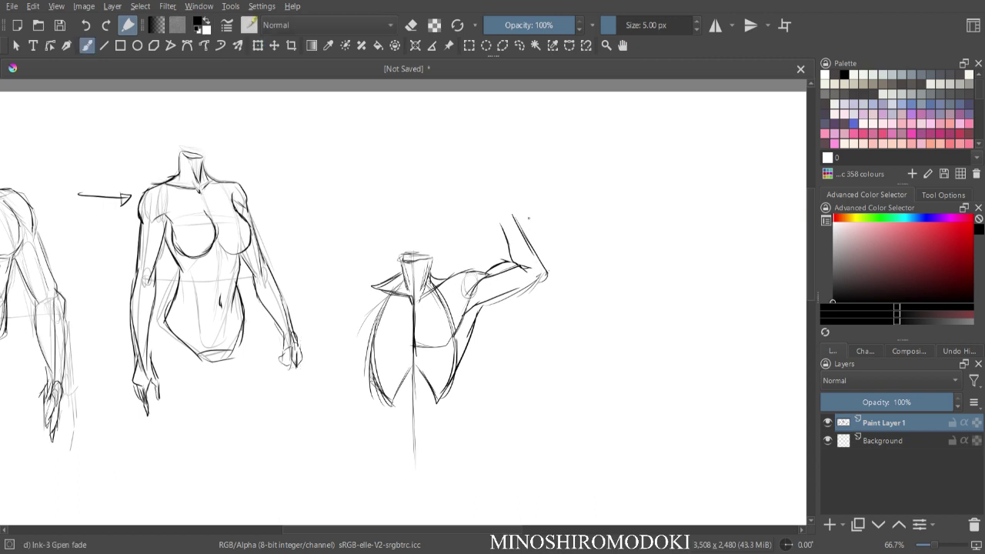
# - Extend the raised forearm to the wrist, add a block-shaped fist and firm up the elbow and underarm
pyautogui.moveTo(496, 210)
pyautogui.mouseDown()
pyautogui.moveTo(512, 259)
pyautogui.moveTo(545, 280)
pyautogui.moveTo(464, 317)
pyautogui.mouseUp()
pyautogui.moveTo(506, 196)
pyautogui.mouseDown()
pyautogui.moveTo(478, 200)
pyautogui.moveTo(512, 216)
pyautogui.moveTo(475, 208)
pyautogui.moveTo(526, 235)
pyautogui.mouseUp()
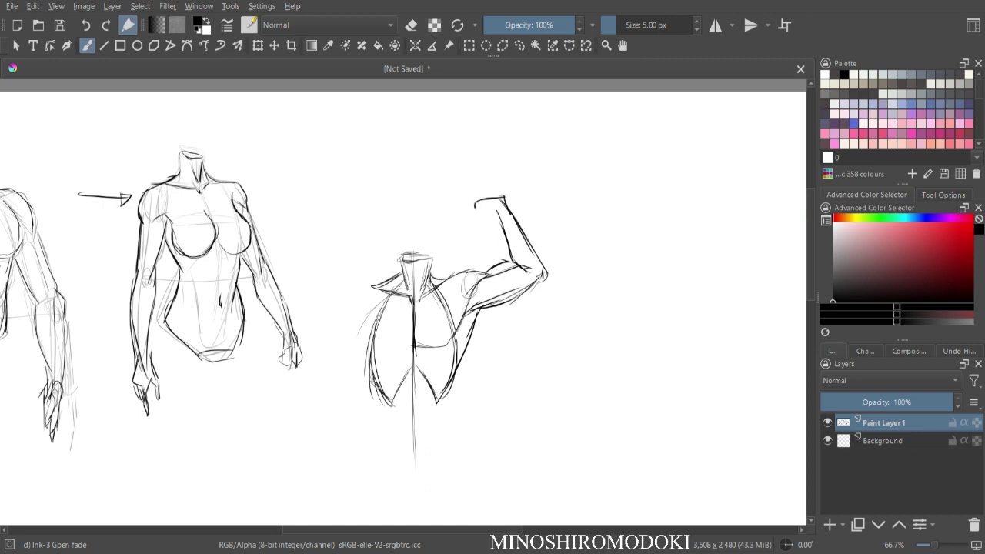
pyautogui.moveTo(474, 202)
pyautogui.mouseDown()
pyautogui.moveTo(493, 213)
pyautogui.moveTo(504, 205)
pyautogui.moveTo(515, 217)
pyautogui.moveTo(493, 219)
pyautogui.moveTo(514, 263)
pyautogui.moveTo(537, 280)
pyautogui.mouseUp()
# - Sketch the third torso's left shoulder, chest line and lowered upper arm
pyautogui.moveTo(405, 274)
pyautogui.mouseDown()
pyautogui.moveTo(356, 299)
pyautogui.moveTo(350, 320)
pyautogui.moveTo(379, 290)
pyautogui.mouseUp()
pyautogui.moveTo(361, 312)
pyautogui.mouseDown()
pyautogui.moveTo(381, 289)
pyautogui.moveTo(375, 344)
pyautogui.mouseUp()
pyautogui.moveTo(358, 321)
pyautogui.mouseDown()
pyautogui.moveTo(377, 342)
pyautogui.moveTo(413, 345)
pyautogui.mouseUp()
pyautogui.moveTo(352, 327)
pyautogui.mouseDown()
pyautogui.moveTo(381, 292)
pyautogui.moveTo(340, 360)
pyautogui.mouseUp()
pyautogui.moveTo(356, 309)
pyautogui.mouseDown()
pyautogui.moveTo(340, 365)
pyautogui.moveTo(366, 357)
pyautogui.mouseUp()
pyautogui.moveTo(340, 366)
pyautogui.mouseDown()
pyautogui.moveTo(364, 363)
pyautogui.moveTo(355, 367)
pyautogui.mouseUp()
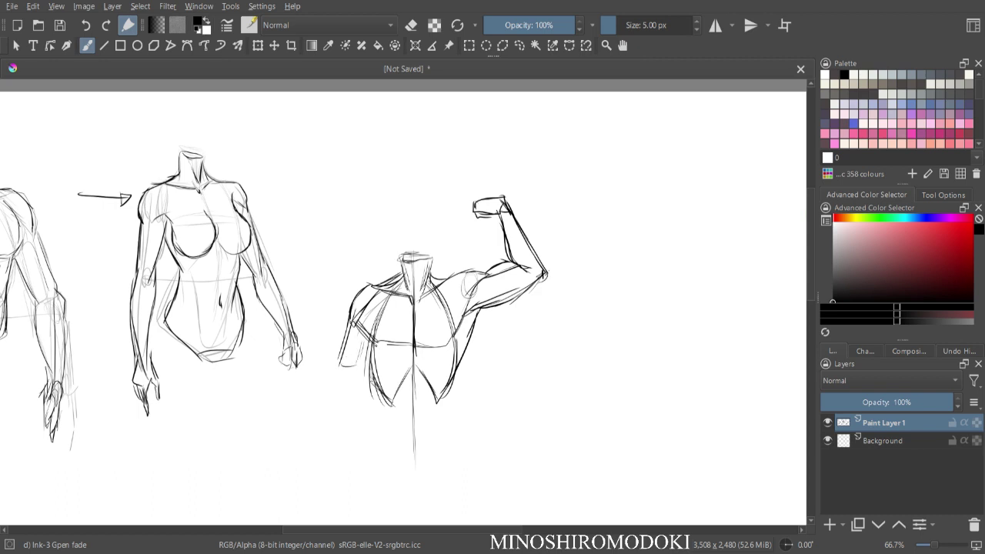
# - Reinforce the raised forearm's inner line and erase the third torso's left half with a 118 px eraser-mode brush
pyautogui.moveTo(499, 225); pyautogui.dragTo(508, 266)
pyautogui.press('e')
pyautogui.press('e')
pyautogui.press('e')
pyautogui.press(']')
pyautogui.press(']')
pyautogui.press(']')
pyautogui.press(']')
pyautogui.press(']')
pyautogui.press(']')
pyautogui.press(']')
pyautogui.press(']')
pyautogui.press(']')
pyautogui.press(']')
pyautogui.press(']')
pyautogui.press(']')
pyautogui.press(']')
pyautogui.press(']')
pyautogui.press(']')
pyautogui.press(']')
pyautogui.press(']')
pyautogui.press(']')
pyautogui.press(']')
pyautogui.press(']')
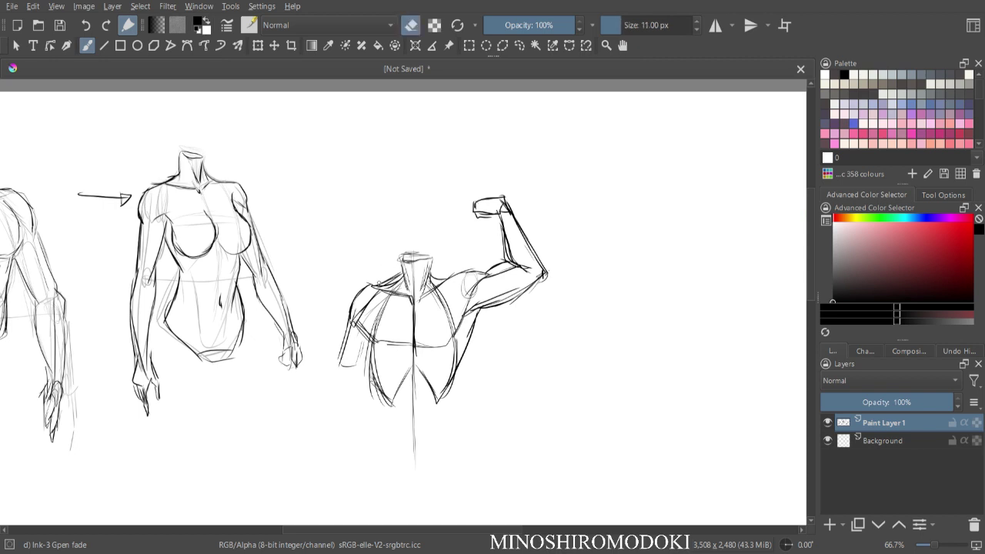
pyautogui.press(']')
pyautogui.press(']')
pyautogui.press(']')
pyautogui.press(']')
pyautogui.press(']')
pyautogui.press(']')
pyautogui.press(']')
pyautogui.press(']')
pyautogui.press(']')
pyautogui.press(']')
pyautogui.press(']')
pyautogui.press(']')
pyautogui.press(']')
pyautogui.moveTo(366, 293)
pyautogui.mouseDown()
pyautogui.moveTo(357, 328)
pyautogui.moveTo(368, 338)
pyautogui.moveTo(388, 311)
pyautogui.moveTo(396, 343)
pyautogui.moveTo(364, 409)
pyautogui.moveTo(391, 343)
pyautogui.mouseUp()
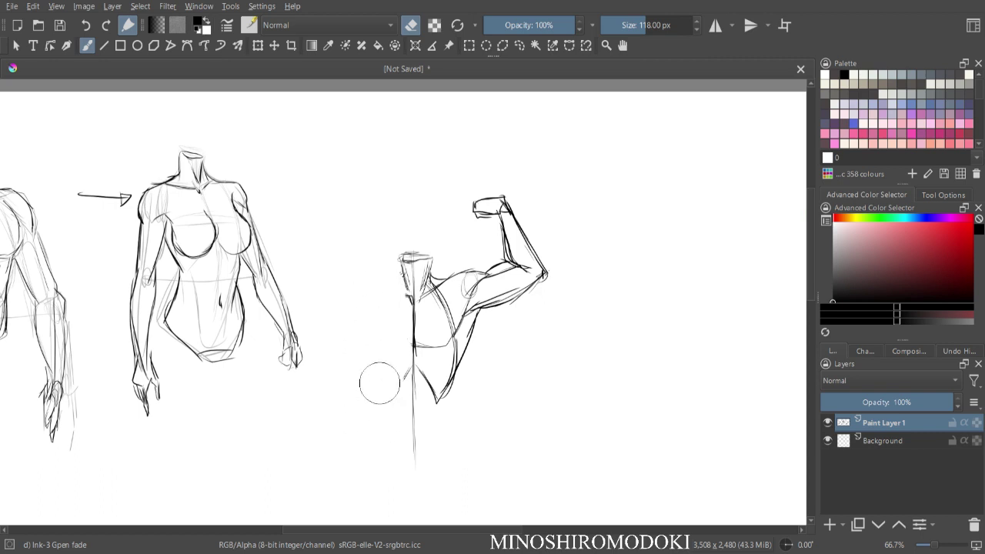
# - Turn off eraser mode and redraw the left side of the third torso's rib cage and lower rib arch
pyautogui.press('e')
pyautogui.moveTo(405, 269)
pyautogui.mouseDown()
pyautogui.moveTo(408, 298)
pyautogui.moveTo(373, 288)
pyautogui.moveTo(405, 297)
pyautogui.moveTo(389, 298)
pyautogui.moveTo(371, 328)
pyautogui.mouseUp()
pyautogui.hotkey('ctrl', 'z')
pyautogui.moveTo(391, 295); pyautogui.dragTo(366, 371)
pyautogui.moveTo(378, 330); pyautogui.dragTo(373, 389)
pyautogui.moveTo(387, 297); pyautogui.dragTo(370, 362)
pyautogui.moveTo(372, 365); pyautogui.dragTo(397, 402)
pyautogui.moveTo(397, 401); pyautogui.dragTo(409, 373)
# - Sketch the left collarbone line and the raised curves of the left chest muscle on the third torso
pyautogui.moveTo(390, 294)
pyautogui.mouseDown()
pyautogui.moveTo(381, 305)
pyautogui.moveTo(410, 308)
pyautogui.mouseUp()
pyautogui.moveTo(371, 343); pyautogui.dragTo(397, 356)
pyautogui.moveTo(411, 324); pyautogui.dragTo(396, 350)
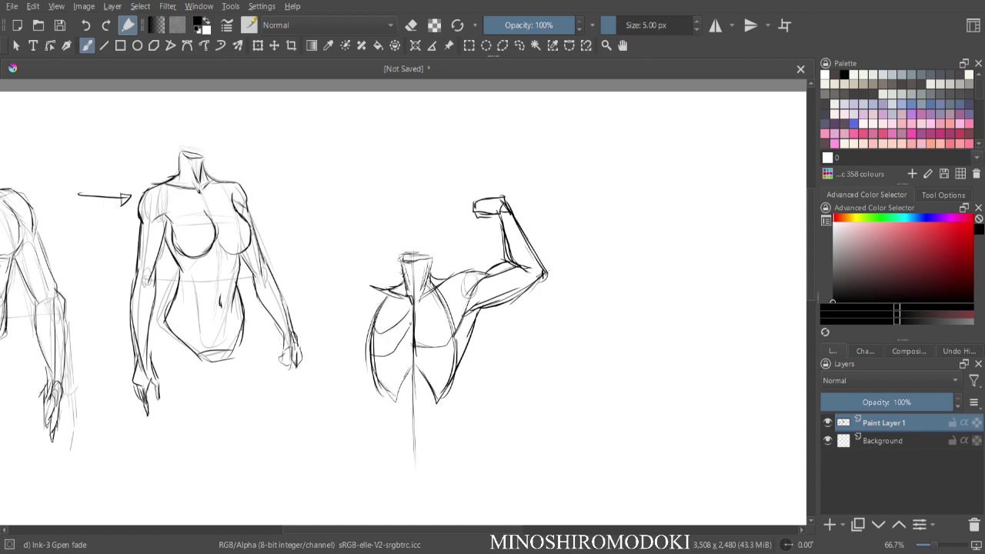
# - Sketch curved rib lines inside the third torso's left rib cage and add its left shoulder and upper-arm stub
pyautogui.moveTo(414, 302); pyautogui.dragTo(392, 383)
pyautogui.moveTo(396, 378); pyautogui.dragTo(374, 387)
pyautogui.moveTo(415, 356)
pyautogui.mouseDown()
pyautogui.moveTo(374, 379)
pyautogui.moveTo(386, 394)
pyautogui.mouseUp()
pyautogui.moveTo(383, 340); pyautogui.dragTo(371, 351)
pyautogui.moveTo(400, 338)
pyautogui.mouseDown()
pyautogui.moveTo(380, 344)
pyautogui.moveTo(381, 322)
pyautogui.moveTo(362, 290)
pyautogui.moveTo(408, 302)
pyautogui.moveTo(360, 309)
pyautogui.moveTo(371, 329)
pyautogui.mouseUp()
pyautogui.moveTo(368, 291)
pyautogui.mouseDown()
pyautogui.moveTo(355, 294)
pyautogui.moveTo(377, 296)
pyautogui.mouseUp()
pyautogui.moveTo(483, 277)
pyautogui.mouseDown()
pyautogui.moveTo(514, 262)
pyautogui.moveTo(520, 291)
pyautogui.moveTo(478, 308)
pyautogui.mouseUp()
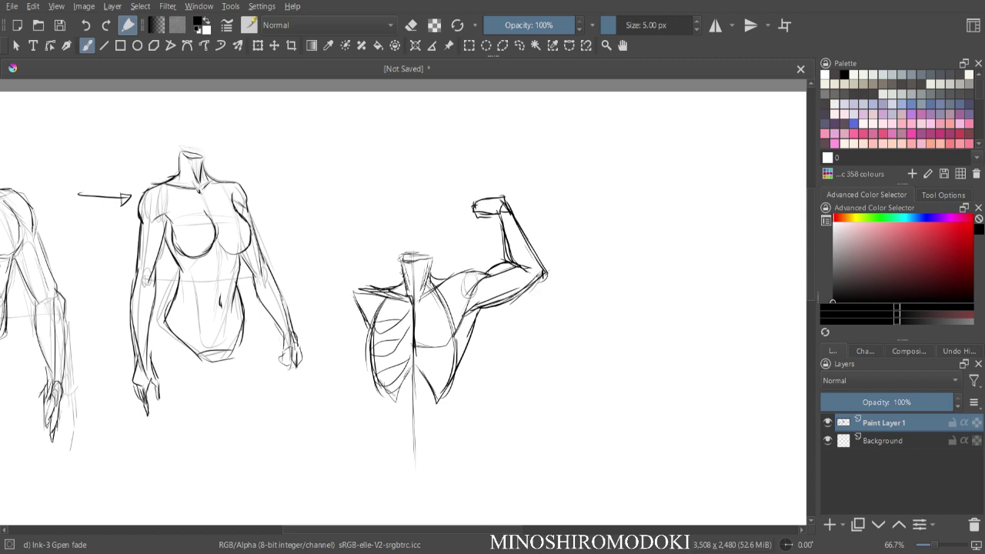
# - Fade the whole third torso sketch to a light grey guide with the soft eraser brush
pyautogui.rightClick(494, 219)
pyautogui.click(546, 147)
pyautogui.moveTo(416, 252)
pyautogui.mouseDown()
pyautogui.moveTo(382, 333)
pyautogui.moveTo(439, 258)
pyautogui.moveTo(419, 385)
pyautogui.mouseUp()
pyautogui.moveTo(487, 210); pyautogui.dragTo(508, 261)
pyautogui.moveTo(469, 300); pyautogui.dragTo(446, 393)
pyautogui.moveTo(525, 286); pyautogui.dragTo(489, 209)
pyautogui.moveTo(379, 292); pyautogui.dragTo(341, 340)
pyautogui.moveTo(519, 195); pyautogui.dragTo(504, 231)
pyautogui.hotkey('ctrl', '+')
pyautogui.moveTo(519, 268); pyautogui.dragTo(482, 221)
pyautogui.hotkey('ctrl', '-')
# - With the Ink-3 Gpen fade brush, redraw the third torso's neck, right shoulder line and chest muscle in dark lines
pyautogui.rightClick(522, 294)
pyautogui.click(573, 364)
pyautogui.moveTo(378, 234)
pyautogui.mouseDown()
pyautogui.moveTo(380, 256)
pyautogui.moveTo(397, 258)
pyautogui.moveTo(383, 263)
pyautogui.mouseUp()
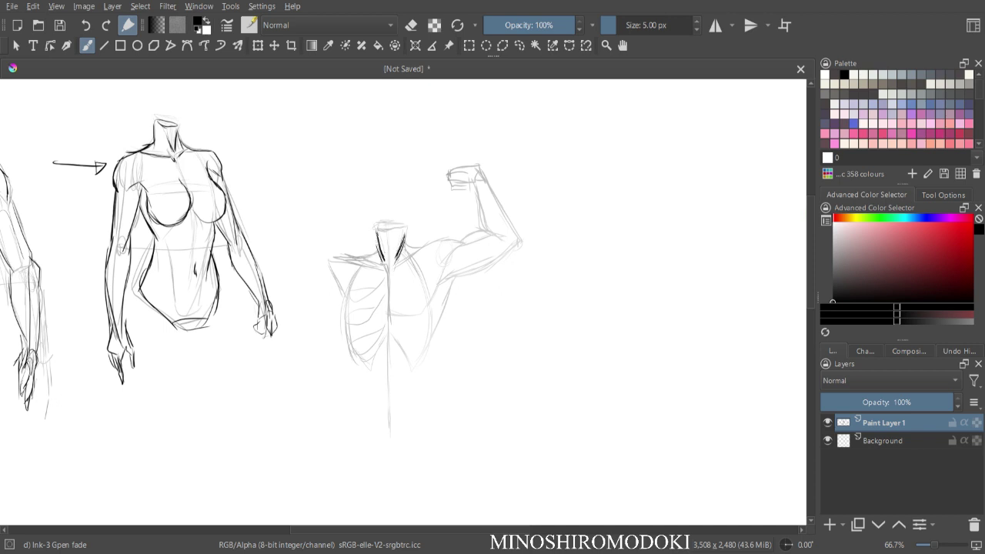
pyautogui.moveTo(375, 227)
pyautogui.mouseDown()
pyautogui.moveTo(410, 228)
pyautogui.moveTo(404, 246)
pyautogui.moveTo(361, 257)
pyautogui.moveTo(415, 248)
pyautogui.moveTo(422, 264)
pyautogui.moveTo(430, 244)
pyautogui.moveTo(464, 241)
pyautogui.moveTo(436, 294)
pyautogui.moveTo(409, 315)
pyautogui.moveTo(418, 315)
pyautogui.mouseUp()
pyautogui.moveTo(436, 291)
pyautogui.mouseDown()
pyautogui.moveTo(424, 312)
pyautogui.moveTo(408, 314)
pyautogui.mouseUp()
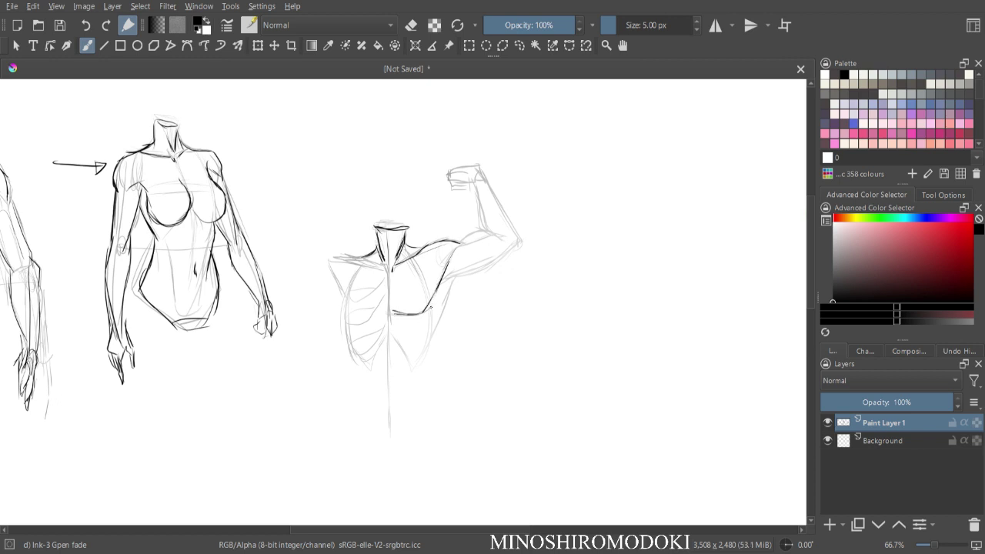
# - Redraw the third torso's flexed upper arm, raised forearm and blocky fist in dark lines over the faded guide
pyautogui.moveTo(461, 264)
pyautogui.mouseDown()
pyautogui.moveTo(449, 295)
pyautogui.moveTo(452, 285)
pyautogui.mouseUp()
pyautogui.moveTo(450, 270)
pyautogui.mouseDown()
pyautogui.moveTo(476, 272)
pyautogui.moveTo(507, 252)
pyautogui.moveTo(467, 235)
pyautogui.moveTo(486, 229)
pyautogui.mouseUp()
pyautogui.moveTo(477, 190)
pyautogui.mouseDown()
pyautogui.moveTo(484, 227)
pyautogui.moveTo(521, 247)
pyautogui.mouseUp()
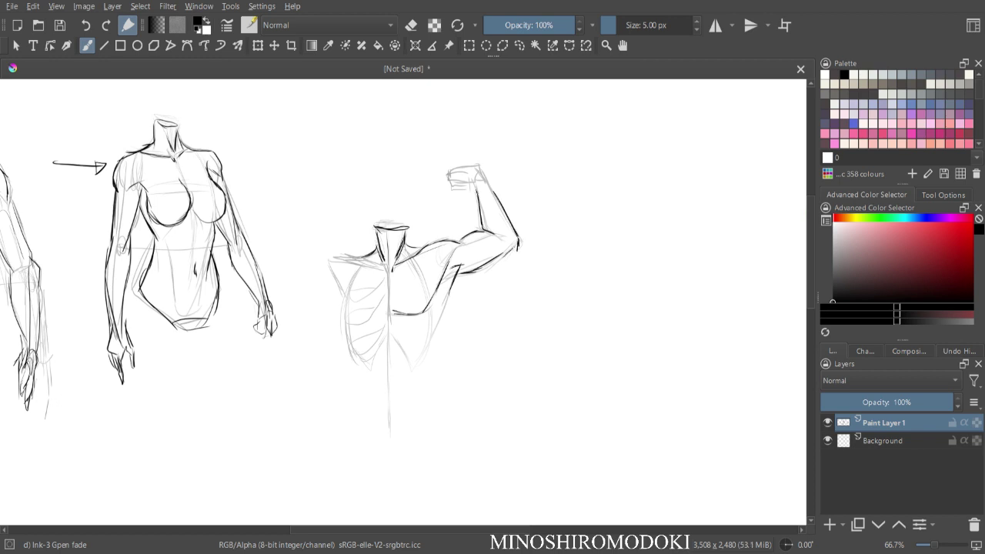
pyautogui.moveTo(453, 171)
pyautogui.mouseDown()
pyautogui.moveTo(481, 169)
pyautogui.moveTo(449, 185)
pyautogui.mouseUp()
pyautogui.moveTo(449, 185); pyautogui.dragTo(483, 183)
pyautogui.moveTo(485, 174)
pyautogui.mouseDown()
pyautogui.moveTo(488, 186)
pyautogui.moveTo(456, 188)
pyautogui.moveTo(476, 186)
pyautogui.mouseUp()
pyautogui.moveTo(472, 178)
pyautogui.mouseDown()
pyautogui.moveTo(480, 187)
pyautogui.moveTo(470, 194)
pyautogui.mouseUp()
# - Redraw the third torso's sides, left shoulder, ribs, lower rib arch and centre line in dark strokes
pyautogui.moveTo(446, 273)
pyautogui.mouseDown()
pyautogui.moveTo(444, 310)
pyautogui.moveTo(415, 377)
pyautogui.mouseUp()
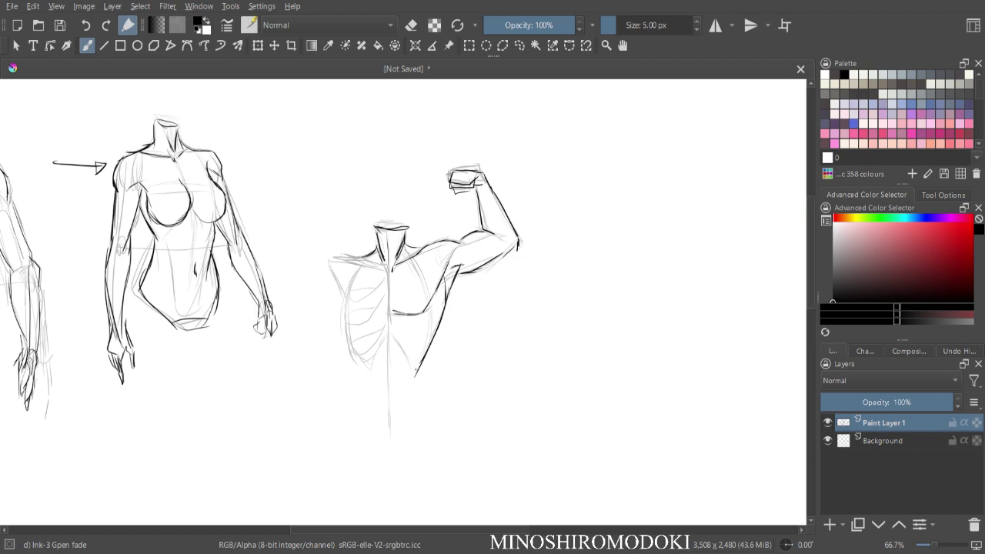
pyautogui.moveTo(438, 326)
pyautogui.mouseDown()
pyautogui.moveTo(414, 374)
pyautogui.moveTo(423, 369)
pyautogui.mouseUp()
pyautogui.moveTo(345, 259)
pyautogui.mouseDown()
pyautogui.moveTo(388, 269)
pyautogui.moveTo(331, 260)
pyautogui.moveTo(359, 302)
pyautogui.moveTo(353, 361)
pyautogui.moveTo(366, 366)
pyautogui.mouseUp()
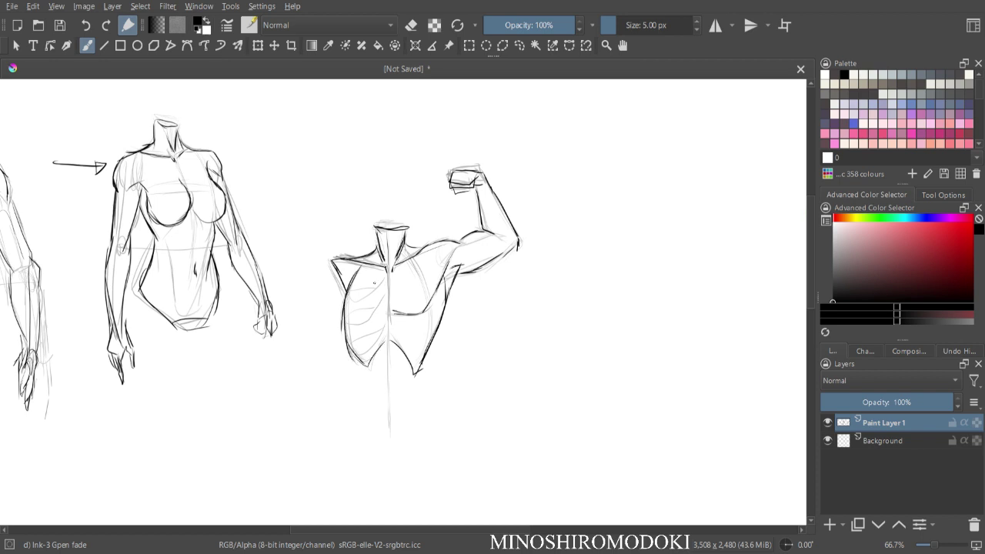
pyautogui.moveTo(354, 287)
pyautogui.mouseDown()
pyautogui.moveTo(371, 294)
pyautogui.moveTo(351, 293)
pyautogui.moveTo(349, 320)
pyautogui.moveTo(365, 321)
pyautogui.moveTo(348, 315)
pyautogui.moveTo(347, 352)
pyautogui.moveTo(386, 339)
pyautogui.moveTo(388, 394)
pyautogui.mouseUp()
pyautogui.moveTo(391, 345); pyautogui.dragTo(390, 394)
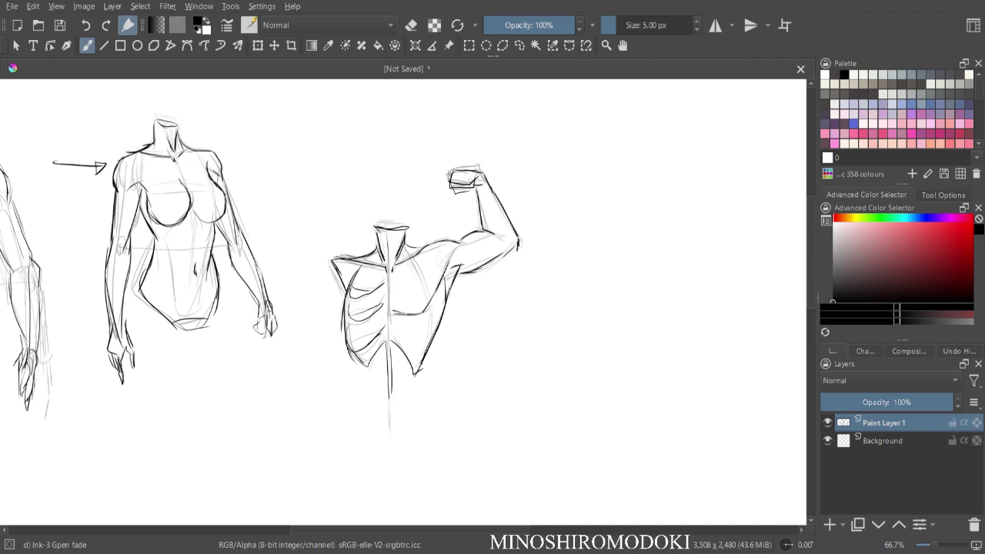
# - Draw a small arrow beside the third torso and a long vertical centre line for a fourth torso
pyautogui.press('-')
pyautogui.press('+')
pyautogui.moveTo(515, 244)
pyautogui.mouseDown()
pyautogui.moveTo(450, 256)
pyautogui.moveTo(330, 247)
pyautogui.moveTo(378, 277)
pyautogui.mouseUp()
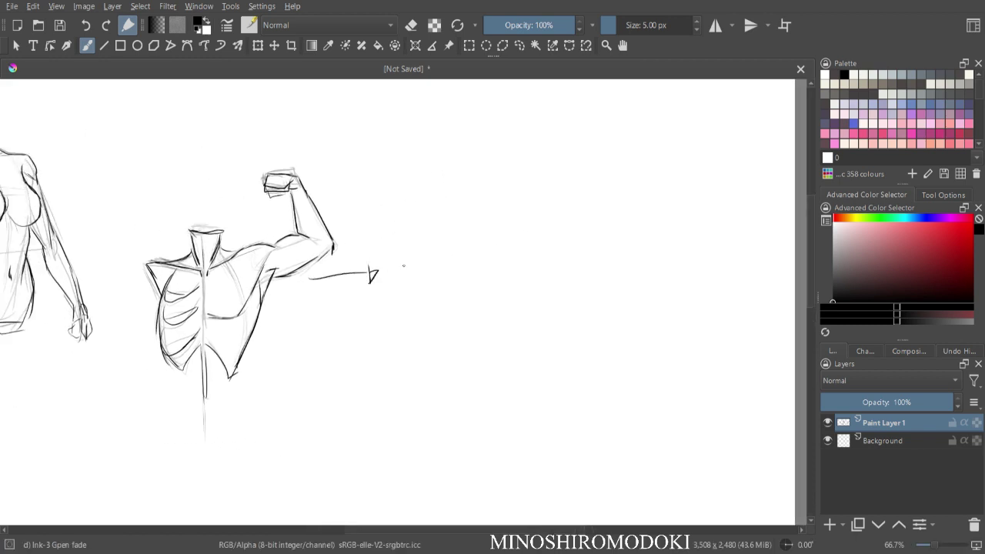
pyautogui.moveTo(466, 220); pyautogui.dragTo(468, 415)
pyautogui.moveTo(467, 307); pyautogui.dragTo(472, 458)
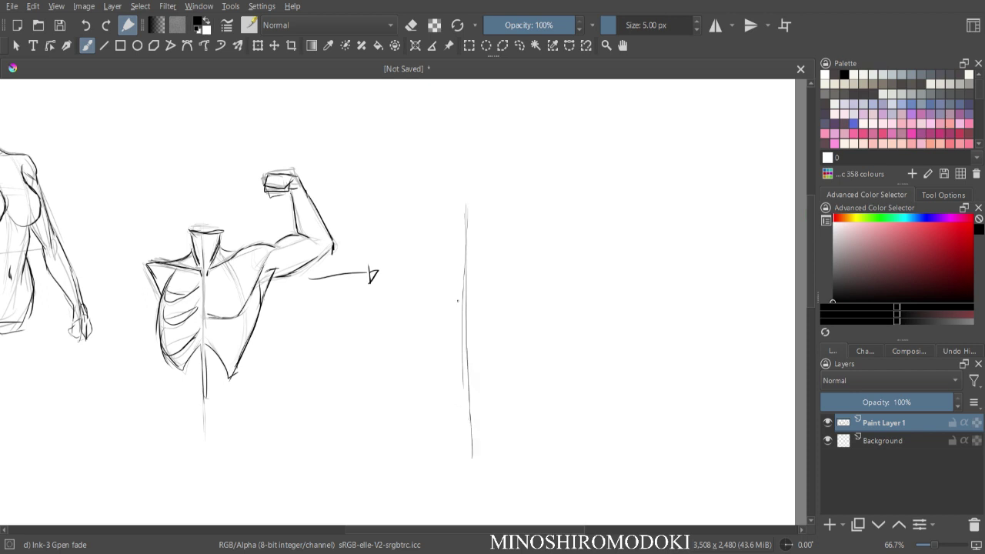
# - Sketch the fourth torso's narrow rib cage around the centre line, with its lower rib arch and tapered neck
pyautogui.moveTo(453, 228)
pyautogui.mouseDown()
pyautogui.moveTo(482, 228)
pyautogui.moveTo(460, 253)
pyautogui.moveTo(464, 264)
pyautogui.mouseUp()
pyautogui.moveTo(456, 234)
pyautogui.mouseDown()
pyautogui.moveTo(470, 262)
pyautogui.moveTo(431, 308)
pyautogui.moveTo(428, 328)
pyautogui.mouseUp()
pyautogui.moveTo(451, 262); pyautogui.dragTo(430, 360)
pyautogui.moveTo(430, 311); pyautogui.dragTo(440, 372)
pyautogui.moveTo(477, 254); pyautogui.dragTo(502, 345)
pyautogui.moveTo(496, 309); pyautogui.dragTo(490, 368)
pyautogui.moveTo(462, 248)
pyautogui.mouseDown()
pyautogui.moveTo(433, 314)
pyautogui.moveTo(445, 366)
pyautogui.moveTo(467, 326)
pyautogui.moveTo(488, 365)
pyautogui.mouseUp()
pyautogui.moveTo(480, 262)
pyautogui.mouseDown()
pyautogui.moveTo(496, 299)
pyautogui.moveTo(485, 366)
pyautogui.moveTo(498, 306)
pyautogui.moveTo(488, 278)
pyautogui.mouseUp()
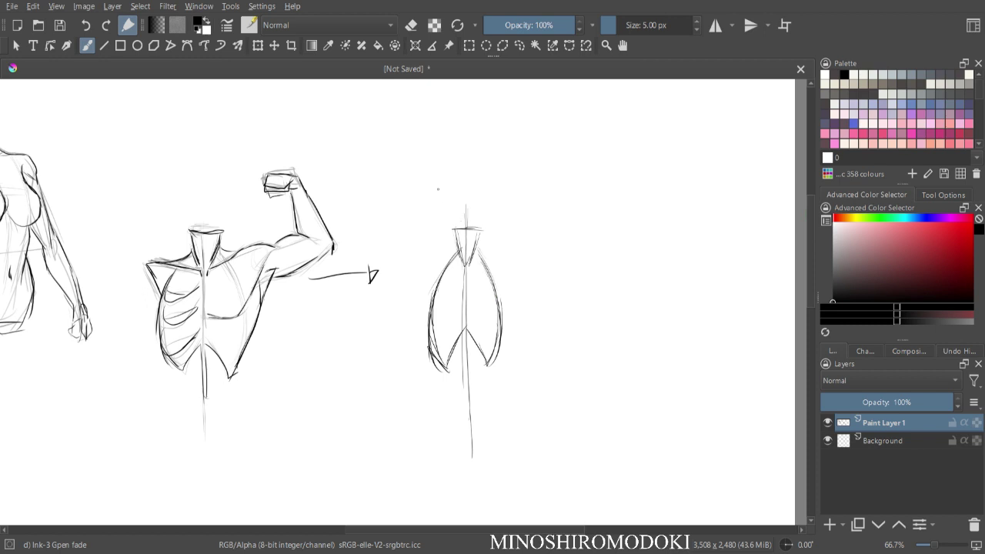
# - Sketch the fourth torso's sternum, collarbones, shoulders and horizontal chest guide line
pyautogui.moveTo(465, 264); pyautogui.dragTo(465, 317)
pyautogui.moveTo(453, 257)
pyautogui.mouseDown()
pyautogui.moveTo(421, 261)
pyautogui.moveTo(433, 290)
pyautogui.moveTo(499, 245)
pyautogui.moveTo(516, 248)
pyautogui.moveTo(501, 310)
pyautogui.mouseUp()
pyautogui.moveTo(513, 260); pyautogui.dragTo(499, 307)
pyautogui.moveTo(432, 306); pyautogui.dragTo(485, 303)
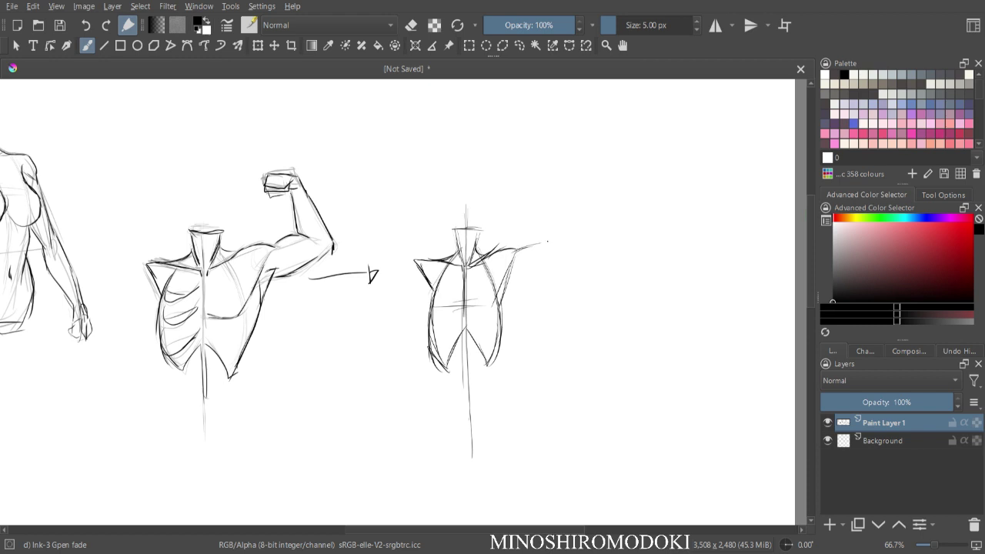
# - Sketch the fourth torso's raised slim upper arm, elbow and forearm, and reinforce the sides of its rib cage
pyautogui.moveTo(514, 251); pyautogui.dragTo(537, 246)
pyautogui.moveTo(521, 253); pyautogui.dragTo(502, 286)
pyautogui.moveTo(521, 253)
pyautogui.mouseDown()
pyautogui.moveTo(500, 306)
pyautogui.moveTo(569, 238)
pyautogui.mouseUp()
pyautogui.moveTo(514, 275)
pyautogui.mouseDown()
pyautogui.moveTo(560, 263)
pyautogui.moveTo(569, 248)
pyautogui.moveTo(566, 259)
pyautogui.mouseUp()
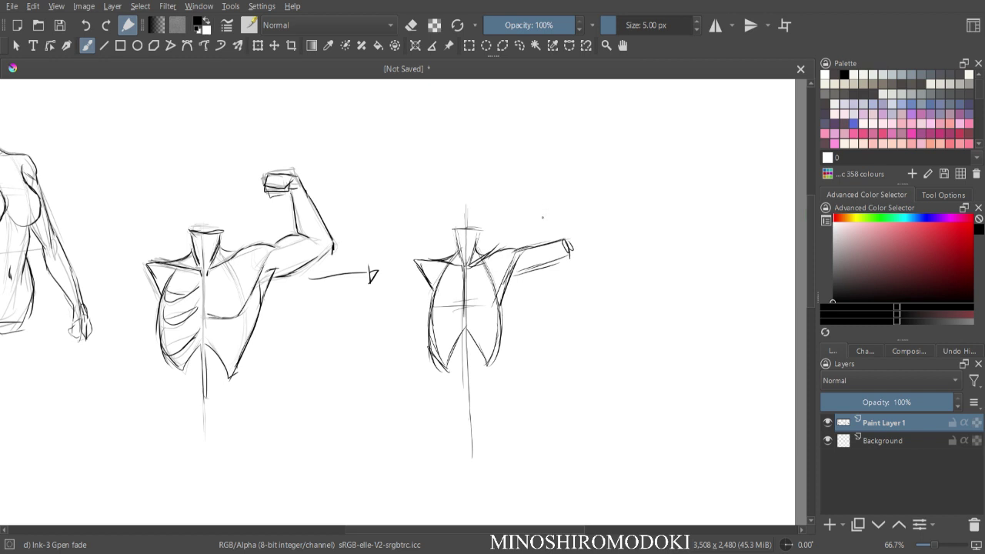
pyautogui.moveTo(529, 197); pyautogui.dragTo(575, 255)
pyautogui.moveTo(541, 192); pyautogui.dragTo(579, 244)
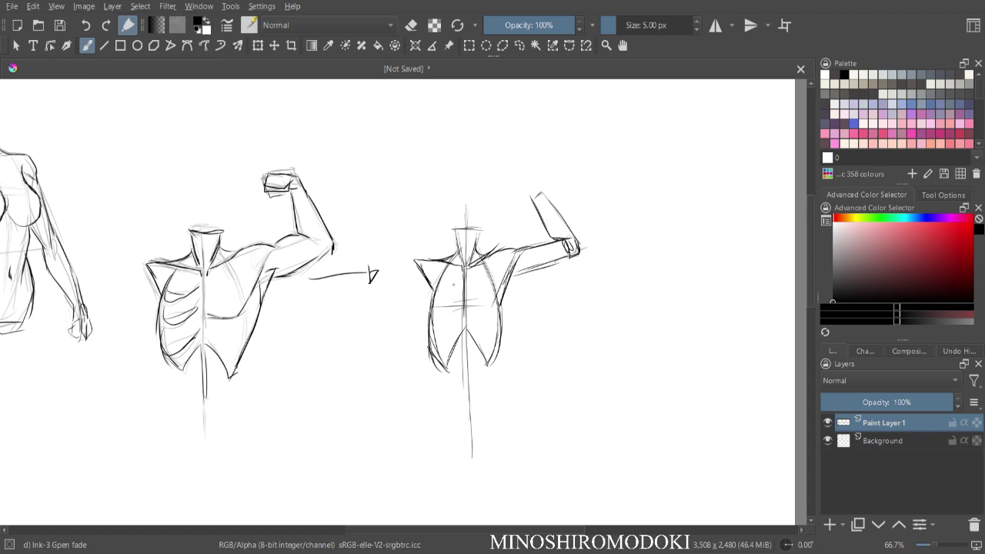
pyautogui.moveTo(501, 324); pyautogui.dragTo(487, 365)
pyautogui.moveTo(431, 304); pyautogui.dragTo(428, 340)
# - Fade the fourth torso's rough sketch with the Eraser Soft brush at 144 px
pyautogui.rightClick(470, 246)
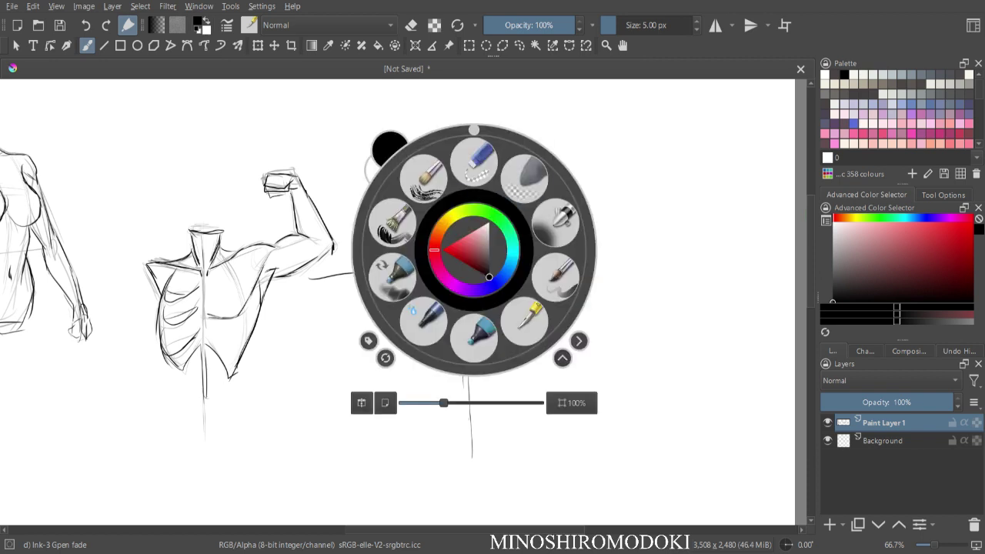
pyautogui.click(525, 178)
pyautogui.moveTo(422, 301)
pyautogui.mouseDown()
pyautogui.moveTo(431, 338)
pyautogui.moveTo(462, 246)
pyautogui.moveTo(545, 303)
pyautogui.moveTo(568, 211)
pyautogui.mouseUp()
pyautogui.moveTo(447, 209)
pyautogui.mouseDown()
pyautogui.moveTo(473, 227)
pyautogui.moveTo(488, 202)
pyautogui.moveTo(494, 241)
pyautogui.moveTo(522, 245)
pyautogui.moveTo(570, 214)
pyautogui.moveTo(566, 205)
pyautogui.moveTo(565, 254)
pyautogui.mouseUp()
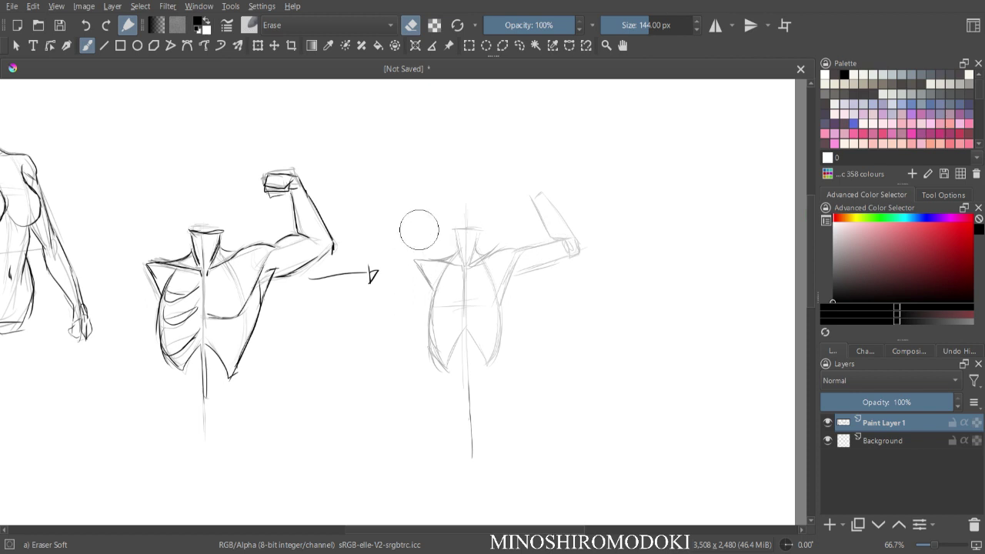
# - With the Ink-3 Gpen fade brush, redraw the fourth torso's tapered neck, left collarbone and left shoulder stub in dark lines
pyautogui.rightClick(557, 294)
pyautogui.click(608, 364)
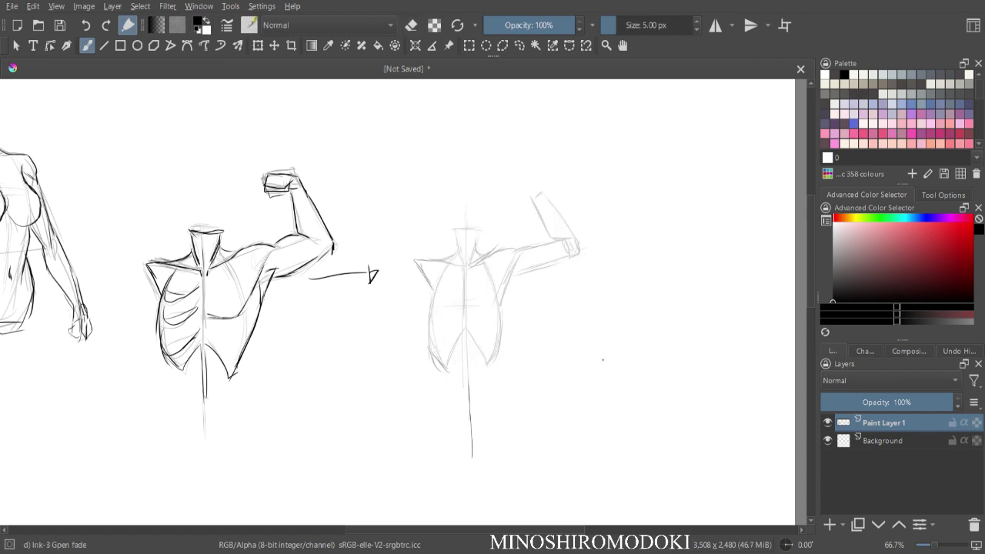
pyautogui.hotkey('ctrl', '+')
pyautogui.hotkey('ctrl', '+')
pyautogui.moveTo(650, 270); pyautogui.dragTo(458, 306)
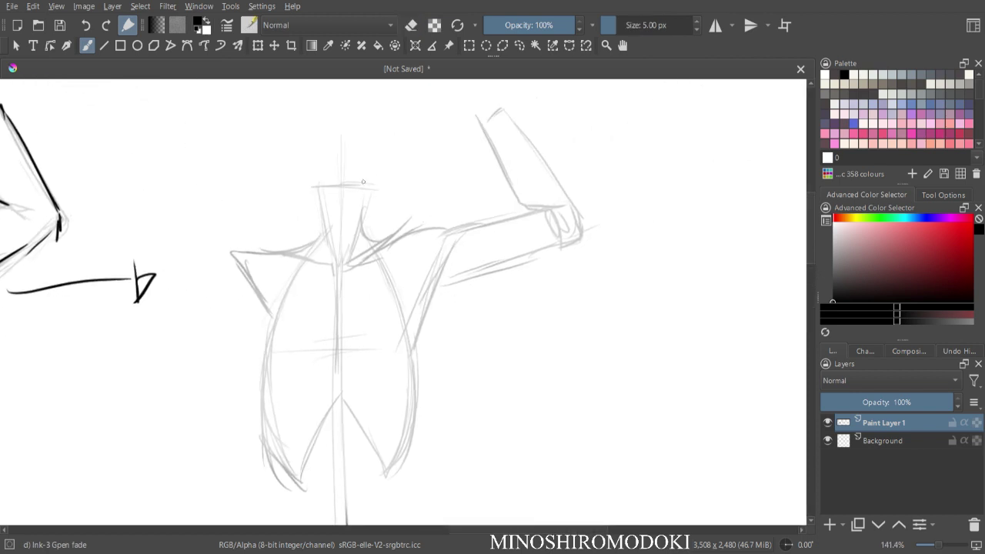
pyautogui.moveTo(319, 200); pyautogui.dragTo(331, 250)
pyautogui.moveTo(318, 199)
pyautogui.mouseDown()
pyautogui.moveTo(366, 198)
pyautogui.moveTo(322, 202)
pyautogui.moveTo(356, 245)
pyautogui.mouseUp()
pyautogui.moveTo(367, 199); pyautogui.dragTo(349, 257)
pyautogui.moveTo(249, 251)
pyautogui.mouseDown()
pyautogui.moveTo(331, 263)
pyautogui.moveTo(298, 250)
pyautogui.moveTo(242, 254)
pyautogui.moveTo(278, 306)
pyautogui.mouseUp()
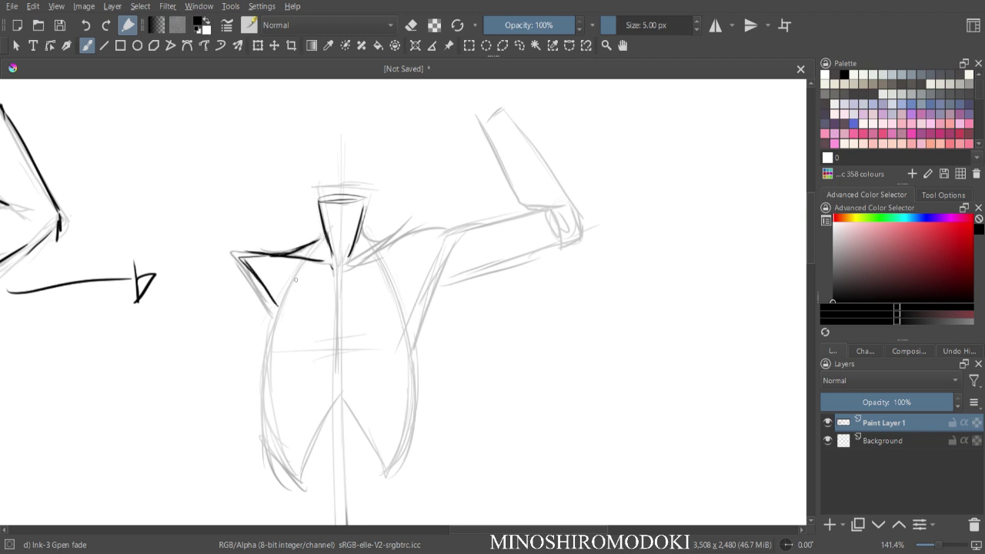
# - Draw looping rib shapes down the fourth torso's left side, ending at the lower rib arch
pyautogui.moveTo(296, 269)
pyautogui.mouseDown()
pyautogui.moveTo(270, 303)
pyautogui.moveTo(277, 300)
pyautogui.moveTo(270, 322)
pyautogui.moveTo(308, 317)
pyautogui.moveTo(296, 323)
pyautogui.moveTo(274, 325)
pyautogui.moveTo(319, 305)
pyautogui.mouseUp()
pyautogui.moveTo(270, 331)
pyautogui.mouseDown()
pyautogui.moveTo(261, 368)
pyautogui.moveTo(319, 348)
pyautogui.mouseUp()
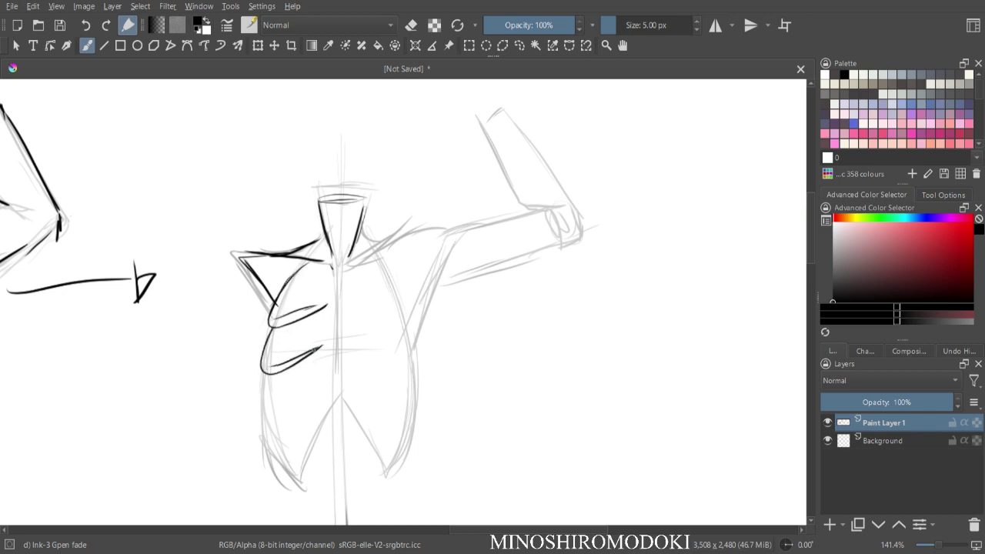
pyautogui.moveTo(266, 377)
pyautogui.mouseDown()
pyautogui.moveTo(263, 411)
pyautogui.moveTo(329, 394)
pyautogui.moveTo(335, 384)
pyautogui.moveTo(284, 375)
pyautogui.moveTo(323, 367)
pyautogui.moveTo(334, 356)
pyautogui.moveTo(329, 332)
pyautogui.mouseUp()
pyautogui.moveTo(268, 438)
pyautogui.mouseDown()
pyautogui.moveTo(279, 462)
pyautogui.moveTo(322, 433)
pyautogui.moveTo(336, 400)
pyautogui.mouseUp()
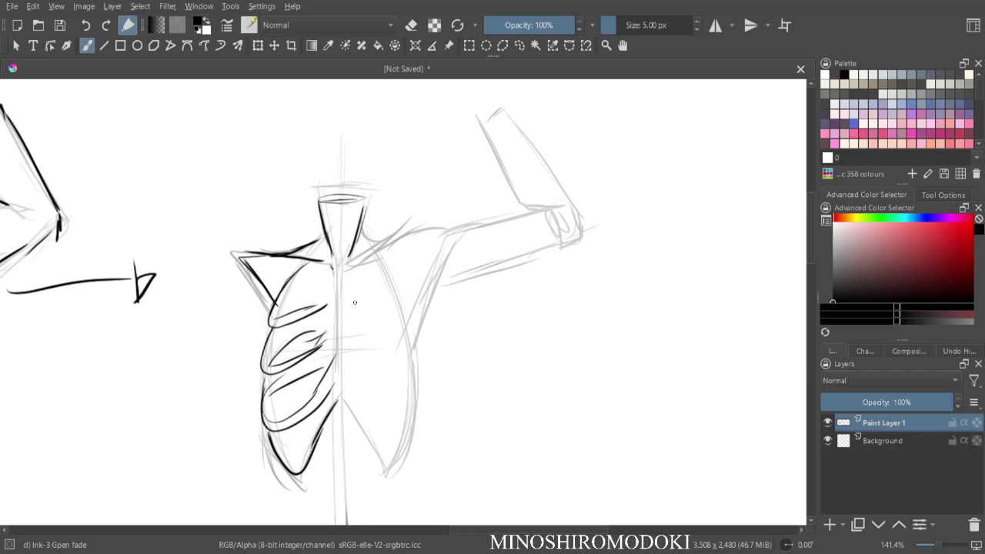
# - Draw the fourth torso's breast curve, right shoulder line and both edges of the outstretched upper arm
pyautogui.moveTo(346, 315)
pyautogui.mouseDown()
pyautogui.moveTo(347, 346)
pyautogui.moveTo(368, 368)
pyautogui.moveTo(414, 325)
pyautogui.moveTo(406, 344)
pyautogui.moveTo(435, 245)
pyautogui.mouseUp()
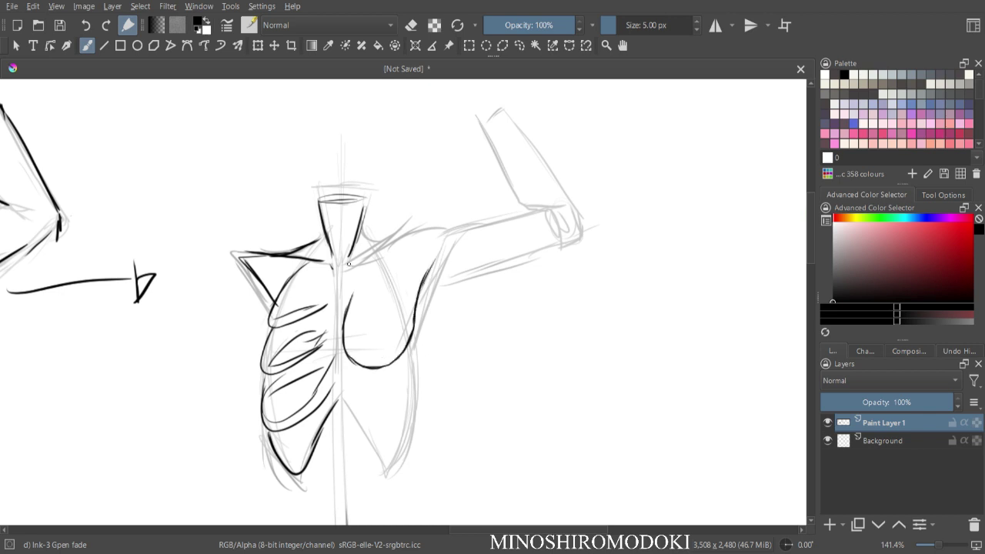
pyautogui.moveTo(351, 261)
pyautogui.mouseDown()
pyautogui.moveTo(375, 243)
pyautogui.moveTo(452, 227)
pyautogui.mouseUp()
pyautogui.moveTo(425, 276); pyautogui.dragTo(461, 244)
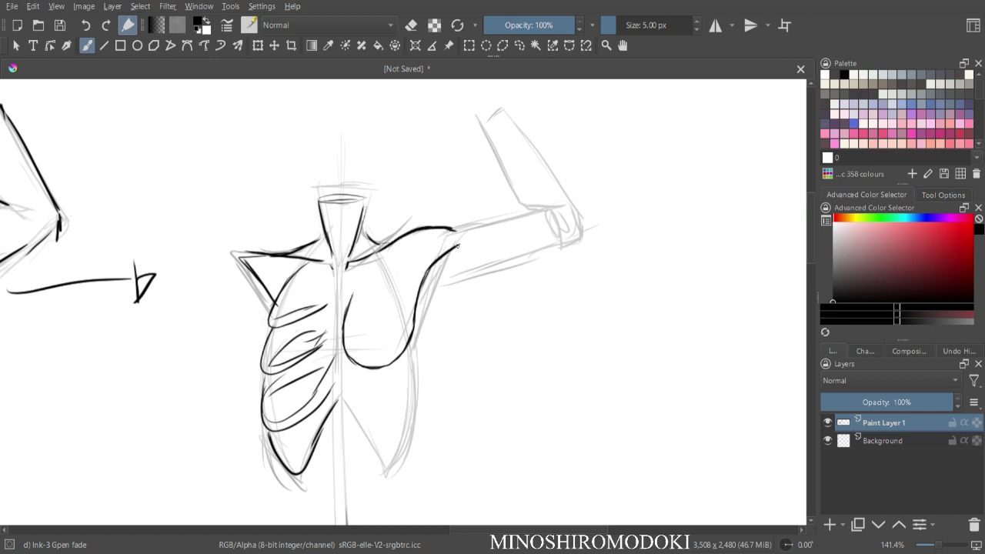
pyautogui.moveTo(437, 275)
pyautogui.mouseDown()
pyautogui.moveTo(512, 259)
pyautogui.moveTo(553, 237)
pyautogui.mouseUp()
pyautogui.moveTo(454, 229); pyautogui.dragTo(526, 207)
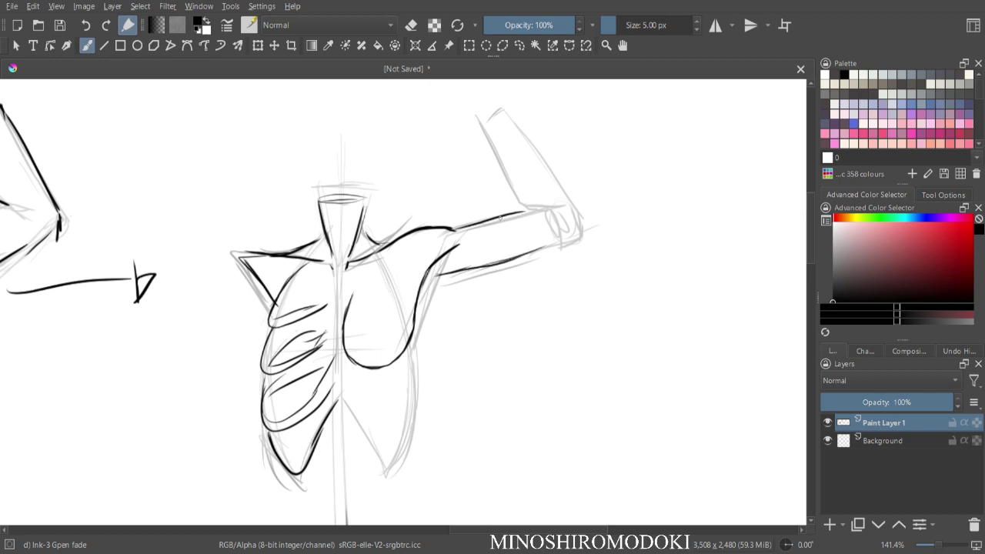
# - Draw the fourth torso's right side contour, raised forearm and elbow, and finish the arm with a small fist
pyautogui.moveTo(453, 278)
pyautogui.mouseDown()
pyautogui.moveTo(429, 313)
pyautogui.moveTo(410, 415)
pyautogui.mouseUp()
pyautogui.moveTo(421, 376); pyautogui.dragTo(394, 452)
pyautogui.moveTo(487, 124); pyautogui.dragTo(525, 204)
pyautogui.moveTo(505, 161); pyautogui.dragTo(542, 211)
pyautogui.moveTo(513, 120)
pyautogui.mouseDown()
pyautogui.moveTo(581, 230)
pyautogui.moveTo(547, 247)
pyautogui.moveTo(562, 245)
pyautogui.moveTo(515, 121)
pyautogui.mouseUp()
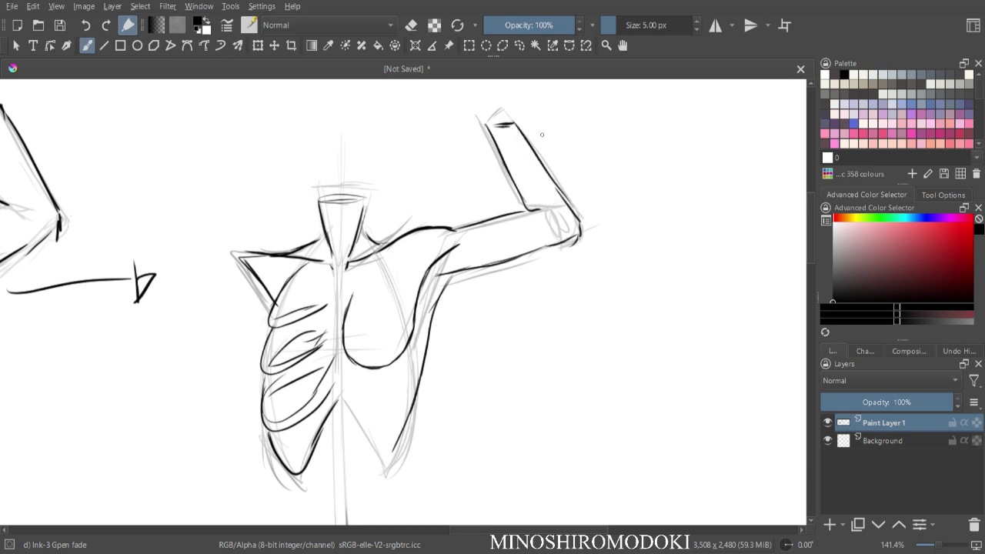
pyautogui.hotkey('ctrl', '-')
pyautogui.moveTo(482, 165)
pyautogui.mouseDown()
pyautogui.moveTo(476, 193)
pyautogui.moveTo(462, 189)
pyautogui.moveTo(476, 197)
pyautogui.moveTo(465, 198)
pyautogui.moveTo(499, 265)
pyautogui.mouseUp()
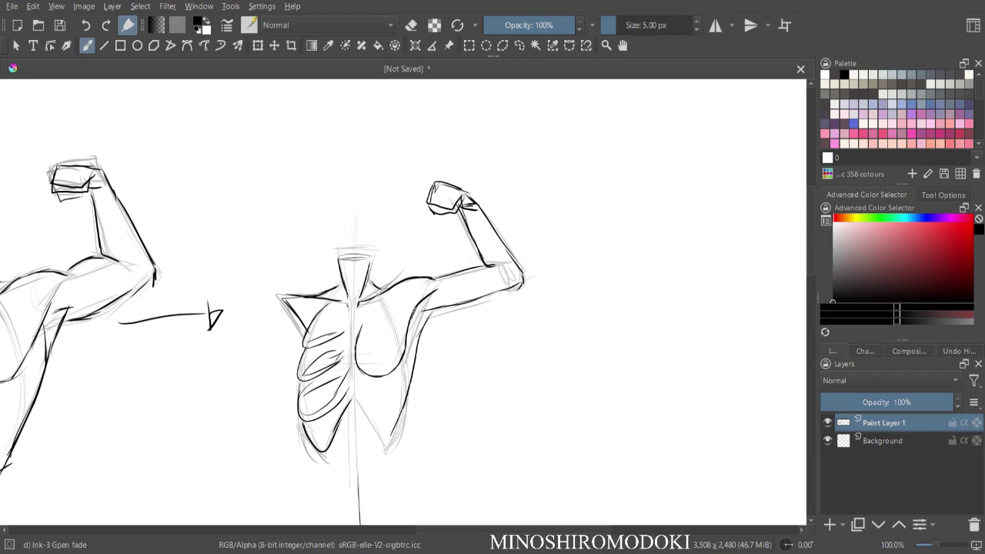
# - Compare the fourth torso's size and placement with the other torso sketches on the canvas
pyautogui.hotkey('ctrl', '-')
pyautogui.hotkey('ctrl', '-')
pyautogui.hotkey('ctrl', '-')
pyautogui.hotkey('ctrl', '+')
pyautogui.moveTo(431, 302); pyautogui.dragTo(606, 246)
pyautogui.hotkey('ctrl', '-')
pyautogui.hotkey('ctrl', '+')
pyautogui.hotkey('ctrl', '+')
pyautogui.hotkey('ctrl', '-')
pyautogui.hotkey('ctrl', '+')
pyautogui.hotkey('ctrl', '+')
pyautogui.hotkey('ctrl', '-')
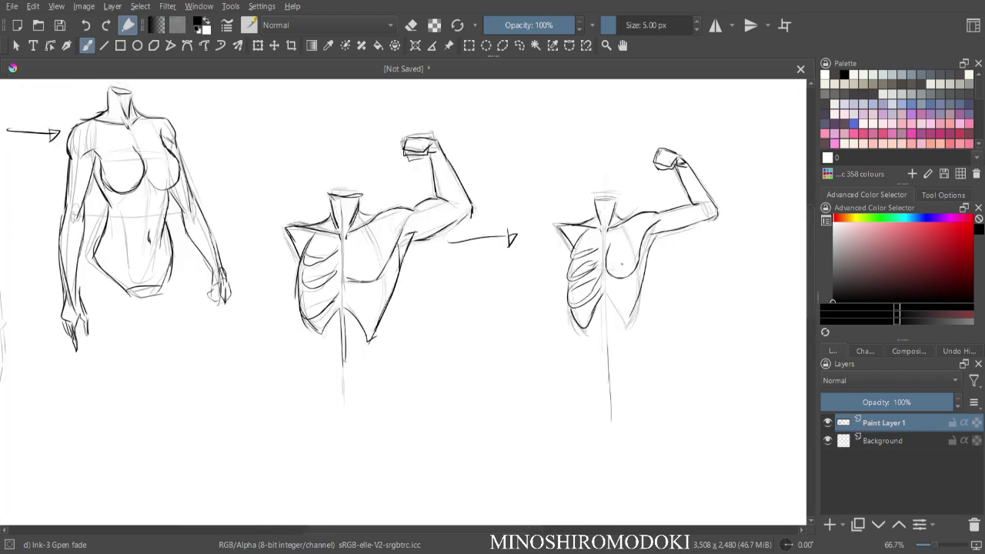
pyautogui.moveTo(624, 202); pyautogui.dragTo(494, 176)
pyautogui.scroll(-1, 404, 303)
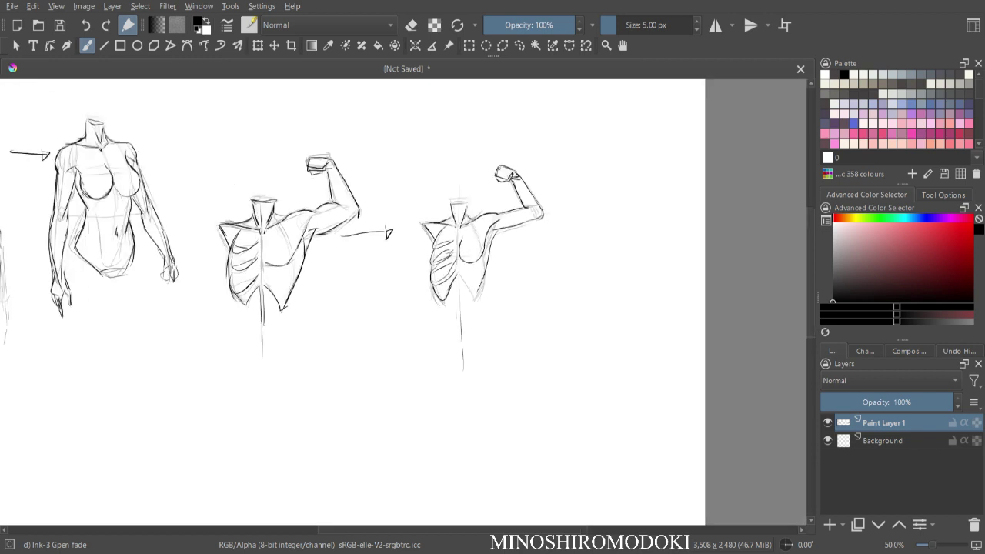
# - Select the third and fourth torsos freehand, scale them down slightly and move them closer to the female torso
pyautogui.click(520, 46)
pyautogui.moveTo(583, 159)
pyautogui.mouseDown()
pyautogui.moveTo(363, 107)
pyautogui.moveTo(194, 272)
pyautogui.moveTo(598, 281)
pyautogui.moveTo(583, 159)
pyautogui.mouseUp()
pyautogui.hotkey('ctrl', 't')
pyautogui.moveTo(396, 275); pyautogui.dragTo(413, 322)
pyautogui.moveTo(618, 492); pyautogui.dragTo(583, 458)
pyautogui.moveTo(493, 354); pyautogui.dragTo(484, 354)
pyautogui.moveTo(412, 319); pyautogui.dragTo(321, 215)
pyautogui.press('Return')
# - Select only the fourth torso freehand, move it closer to the arrow, then deselect and return to the brush
pyautogui.press('l')
pyautogui.hotkey('ctrl', 'shift', 'a')
pyautogui.moveTo(403, 112)
pyautogui.mouseDown()
pyautogui.moveTo(408, 326)
pyautogui.moveTo(416, 107)
pyautogui.mouseUp()
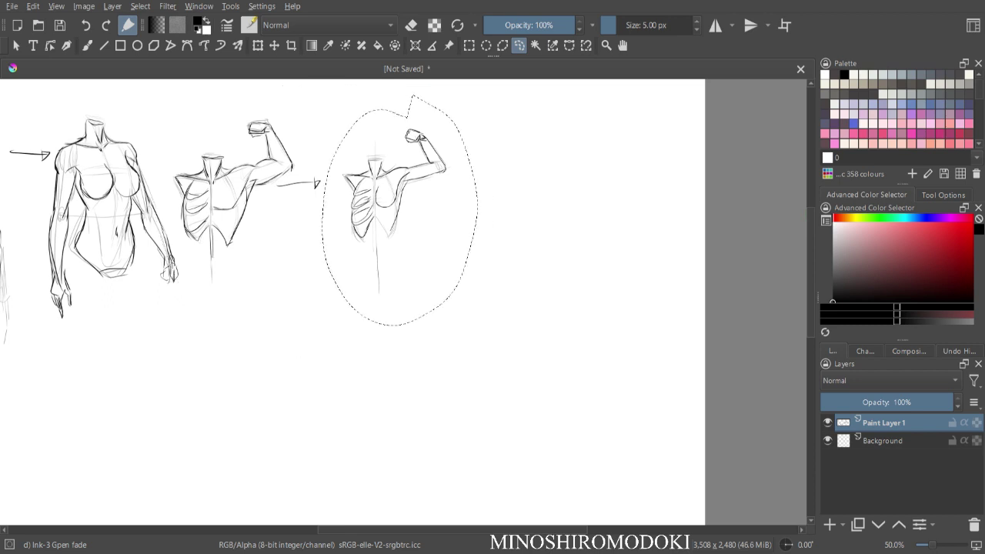
pyautogui.hotkey('ctrl', 't')
pyautogui.moveTo(393, 208); pyautogui.dragTo(374, 199)
pyautogui.press('Return')
pyautogui.hotkey('ctrl', 'shift', 'a')
pyautogui.press('b')
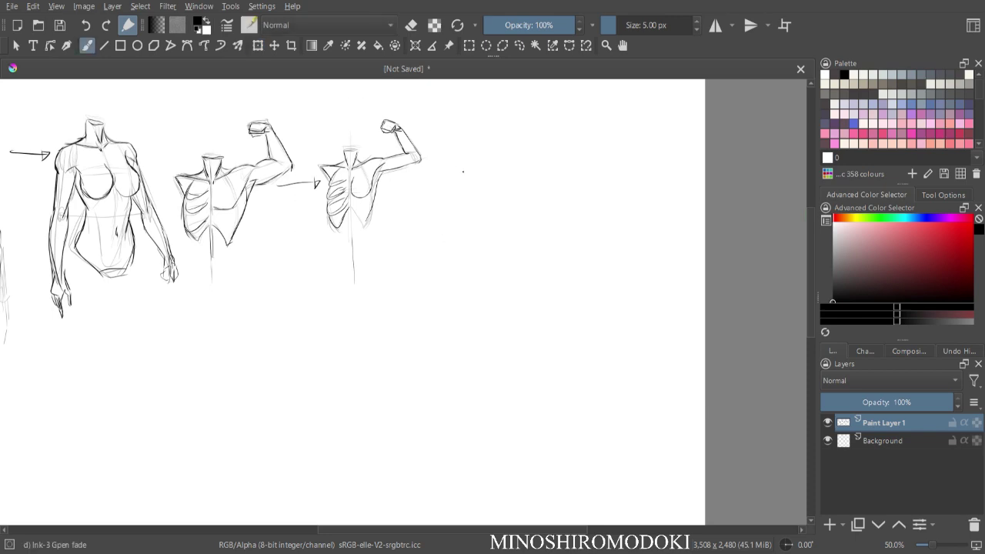
# - Erase the lower edge of the fourth torso's raised upper arm, then redraw that edge and the torso's side line
pyautogui.press('+')
pyautogui.press('-')
pyautogui.press('-')
pyautogui.press('+')
pyautogui.press('+')
pyautogui.moveTo(503, 193)
pyautogui.mouseDown()
pyautogui.moveTo(600, 299)
pyautogui.moveTo(627, 311)
pyautogui.mouseUp()
pyautogui.press('+')
pyautogui.press('+')
pyautogui.moveTo(655, 271); pyautogui.dragTo(505, 278)
pyautogui.press('e')
pyautogui.moveTo(506, 204)
pyautogui.mouseDown()
pyautogui.moveTo(481, 208)
pyautogui.moveTo(531, 193)
pyautogui.moveTo(508, 198)
pyautogui.mouseUp()
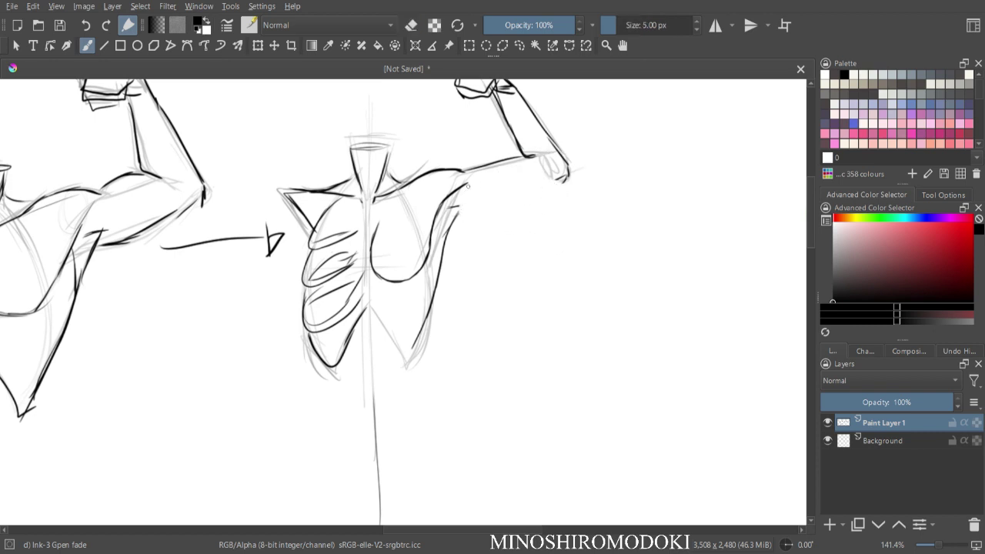
pyautogui.moveTo(489, 162)
pyautogui.mouseDown()
pyautogui.moveTo(475, 164)
pyautogui.moveTo(533, 157)
pyautogui.moveTo(531, 194)
pyautogui.moveTo(446, 213)
pyautogui.mouseUp()
pyautogui.press('e')
pyautogui.moveTo(440, 255)
pyautogui.mouseDown()
pyautogui.moveTo(464, 222)
pyautogui.moveTo(416, 354)
pyautogui.mouseUp()
# - Check the proportions of all four torsos in mirrored view, then restore the normal view
pyautogui.press('-')
pyautogui.press('-')
pyautogui.press('m')
pyautogui.press('m')
pyautogui.press('-')
pyautogui.press('+')
pyautogui.press('m')
pyautogui.press('-')
pyautogui.moveTo(521, 278); pyautogui.dragTo(202, 246)
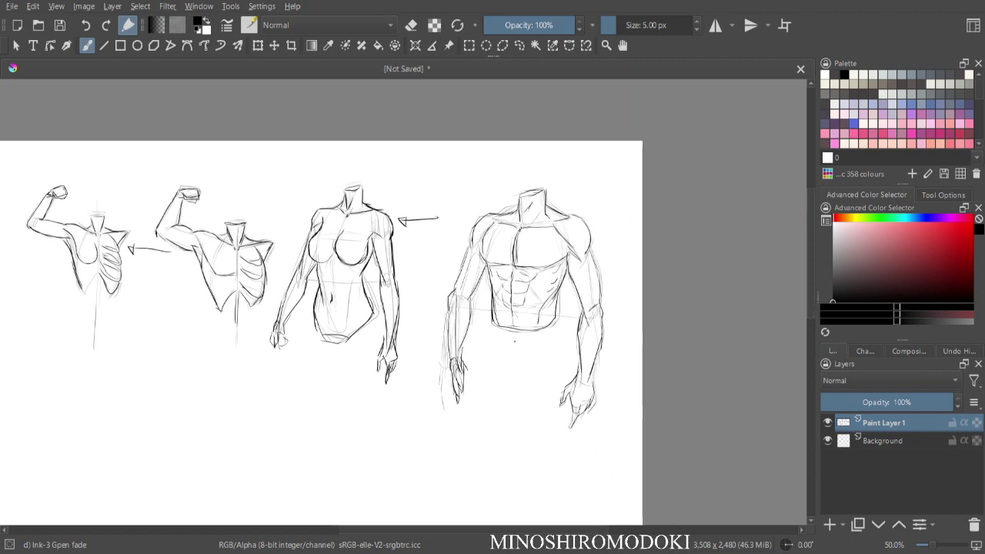
pyautogui.press('m')
pyautogui.press('-')
pyautogui.press('-')
pyautogui.press('+')
pyautogui.press('+')
pyautogui.press('+')
pyautogui.moveTo(544, 336); pyautogui.dragTo(159, 317)
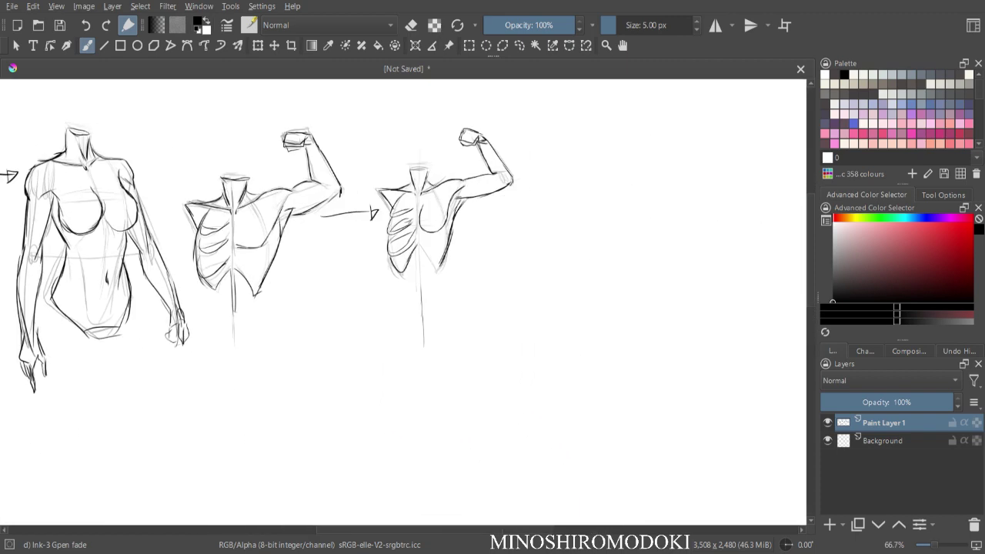
# - Select the male and female torsos freehand, scale them down, move them toward the canvas's upper-left corner and deselect
pyautogui.press('-')
pyautogui.press('-')
pyautogui.press('+')
pyautogui.moveTo(452, 325); pyautogui.dragTo(679, 293)
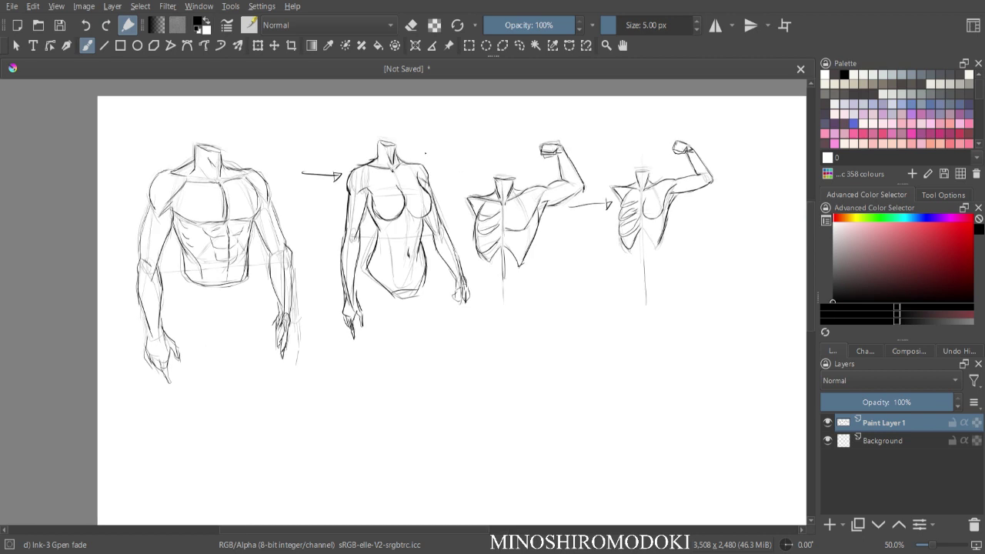
pyautogui.click(520, 46)
pyautogui.moveTo(431, 122)
pyautogui.mouseDown()
pyautogui.moveTo(469, 295)
pyautogui.moveTo(294, 411)
pyautogui.moveTo(116, 286)
pyautogui.moveTo(240, 115)
pyautogui.moveTo(431, 118)
pyautogui.mouseUp()
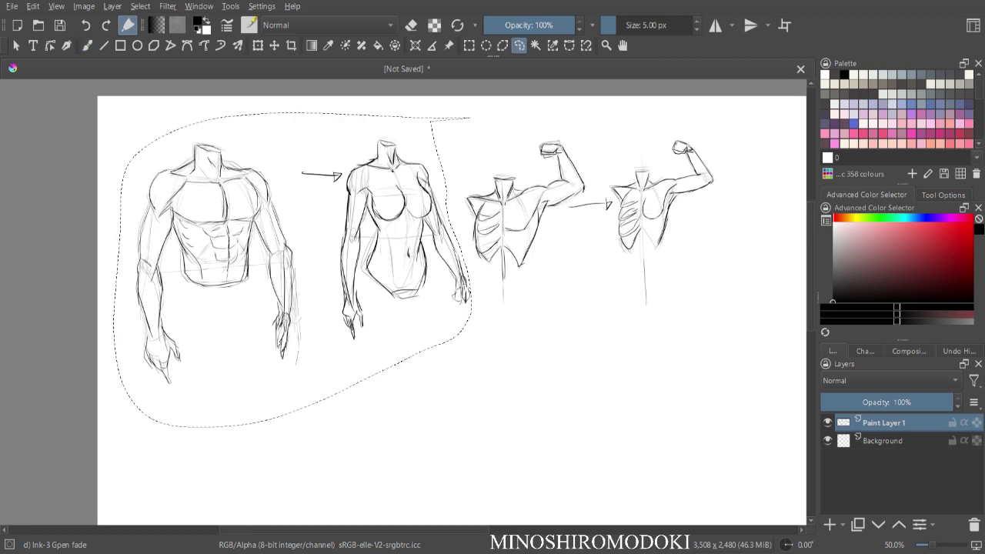
pyautogui.hotkey('ctrl', 't')
pyautogui.moveTo(466, 421); pyautogui.dragTo(435, 395)
pyautogui.moveTo(346, 293); pyautogui.dragTo(305, 275)
pyautogui.moveTo(393, 378); pyautogui.dragTo(374, 357)
pyautogui.moveTo(308, 289); pyautogui.dragTo(282, 244)
pyautogui.press('Return')
pyautogui.hotkey('ctrl', 'shift', 'a')
# - Select the third and fourth torsos freehand, scale them down, place them beside the female torso, then deselect and return to the brush
pyautogui.press('l')
pyautogui.moveTo(518, 96)
pyautogui.mouseDown()
pyautogui.moveTo(539, 363)
pyautogui.moveTo(648, 113)
pyautogui.moveTo(471, 106)
pyautogui.mouseUp()
pyautogui.hotkey('ctrl', 't')
pyautogui.moveTo(772, 362); pyautogui.dragTo(728, 334)
pyautogui.moveTo(585, 262); pyautogui.dragTo(509, 241)
pyautogui.moveTo(491, 205); pyautogui.dragTo(425, 174)
pyautogui.press('Return')
pyautogui.hotkey('ctrl', 'shift', 'a')
pyautogui.press('b')
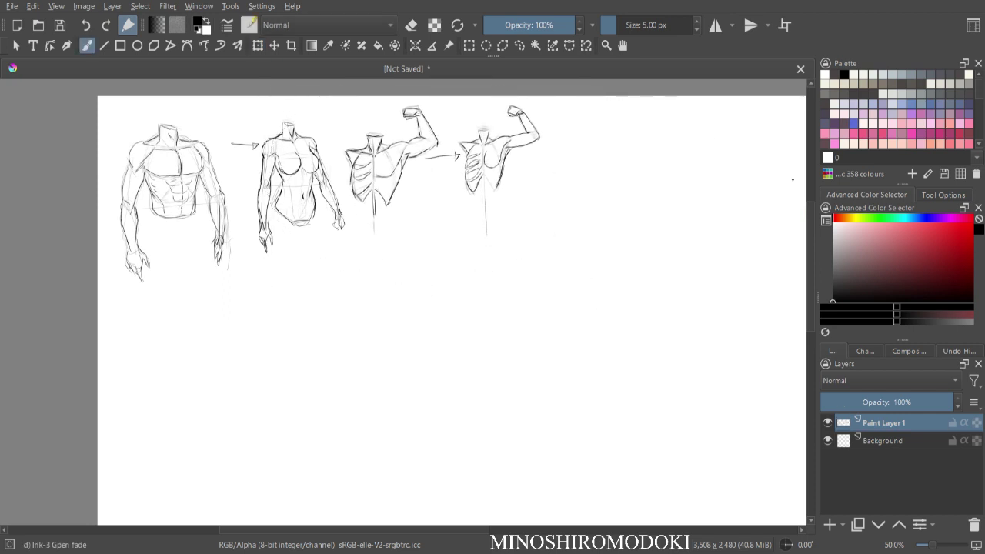
# - Choose a blue-violet colour and outline the male torso's chest as a tapered trapezoid with a block for the waist below
pyautogui.click(845, 74)
pyautogui.moveTo(958, 231); pyautogui.dragTo(965, 228)
pyautogui.hotkey('ctrl', '+')
pyautogui.hotkey('ctrl', '+')
pyautogui.moveTo(370, 231); pyautogui.dragTo(729, 373)
pyautogui.moveTo(241, 132); pyautogui.dragTo(364, 133)
pyautogui.moveTo(241, 133); pyautogui.dragTo(273, 223)
pyautogui.moveTo(363, 134); pyautogui.dragTo(355, 228)
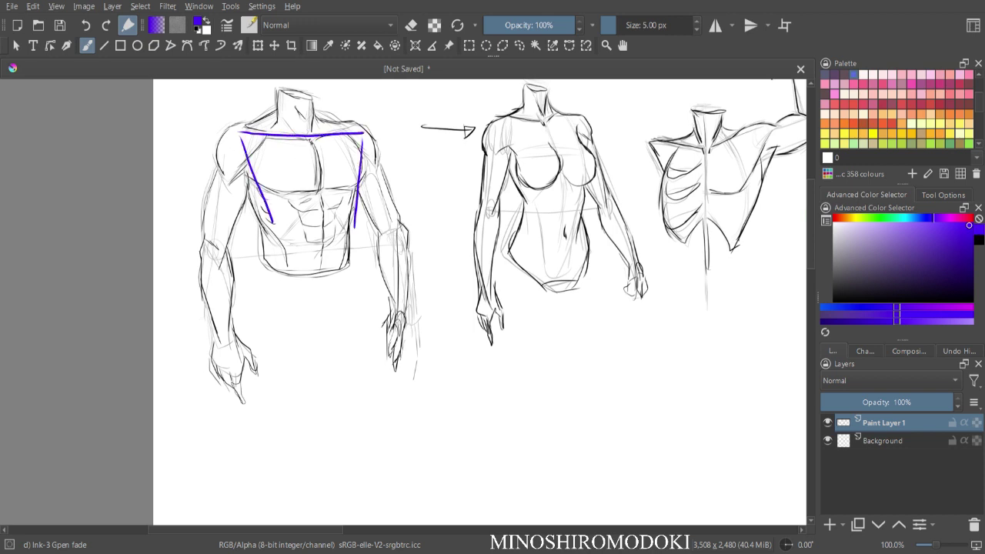
pyautogui.moveTo(277, 221); pyautogui.dragTo(350, 220)
pyautogui.moveTo(267, 222)
pyautogui.mouseDown()
pyautogui.moveTo(299, 275)
pyautogui.moveTo(354, 270)
pyautogui.mouseUp()
pyautogui.moveTo(351, 223); pyautogui.dragTo(353, 274)
# - Outline the female torso's tapered chest and flared hip shapes in blue-violet, and add centre lines to both torsos
pyautogui.moveTo(497, 126)
pyautogui.mouseDown()
pyautogui.moveTo(575, 121)
pyautogui.moveTo(512, 159)
pyautogui.moveTo(538, 202)
pyautogui.mouseUp()
pyautogui.moveTo(580, 127)
pyautogui.mouseDown()
pyautogui.moveTo(584, 205)
pyautogui.moveTo(532, 202)
pyautogui.moveTo(519, 271)
pyautogui.moveTo(591, 272)
pyautogui.mouseUp()
pyautogui.moveTo(589, 204); pyautogui.dragTo(591, 269)
pyautogui.moveTo(548, 123); pyautogui.dragTo(561, 274)
pyautogui.moveTo(314, 146); pyautogui.dragTo(323, 272)
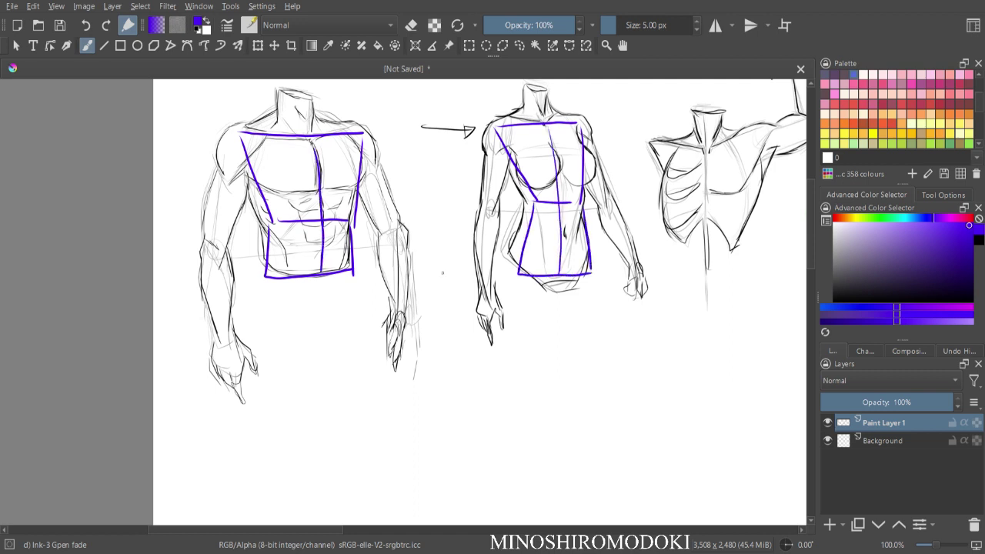
# - Review the blue-violet guide shapes on both torsos in mirrored and zoomed-out view
pyautogui.press('-')
pyautogui.press('-')
pyautogui.press('+')
pyautogui.press('m')
pyautogui.press('-')
pyautogui.press('-')
# - Switch the colour back to black and rough in the neck and curved front line of a side-view torso beside the fourth torso
pyautogui.moveTo(749, 326)
pyautogui.mouseDown()
pyautogui.moveTo(542, 305)
pyautogui.moveTo(453, 347)
pyautogui.mouseUp()
pyautogui.press('+')
pyautogui.press('+')
pyautogui.press('+')
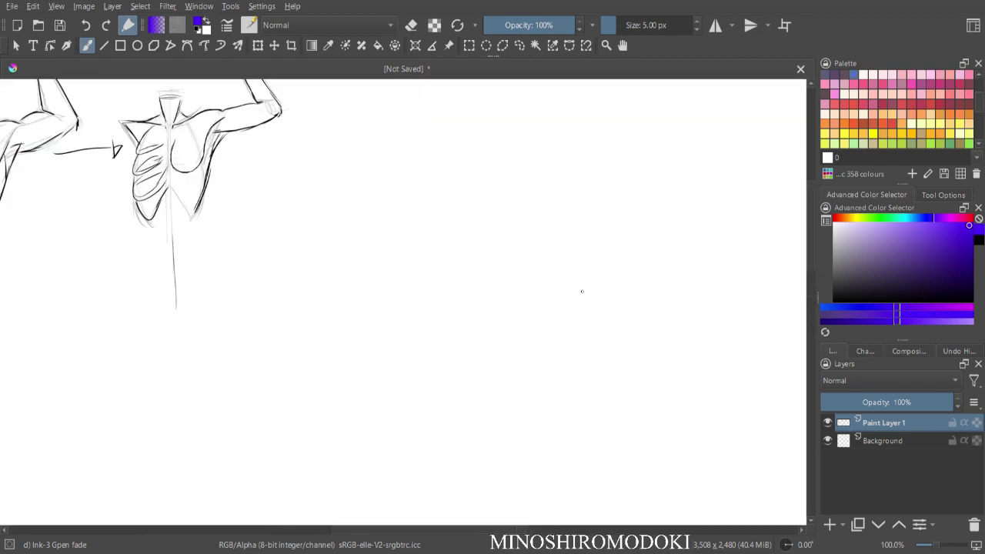
pyautogui.press('-')
pyautogui.moveTo(676, 265); pyautogui.dragTo(594, 260)
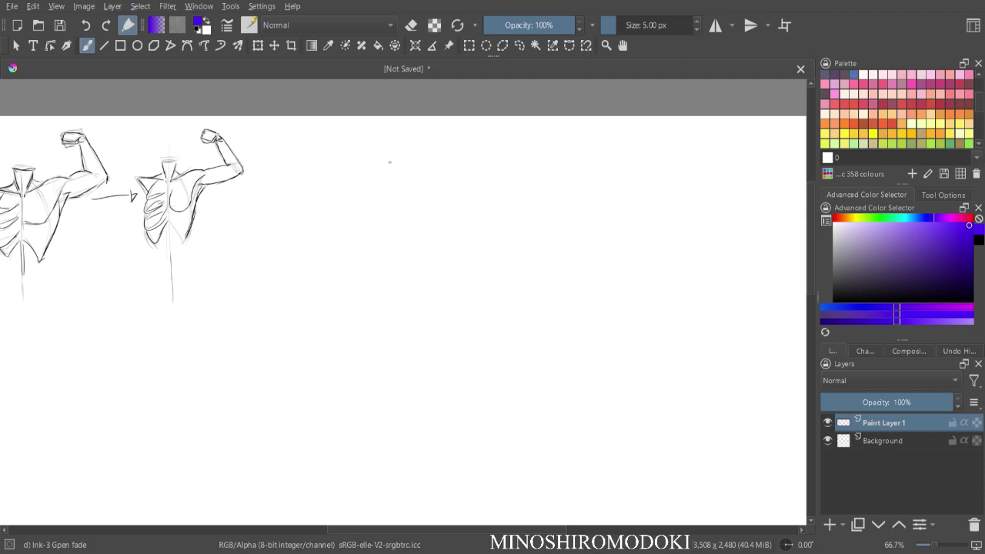
pyautogui.press('d')
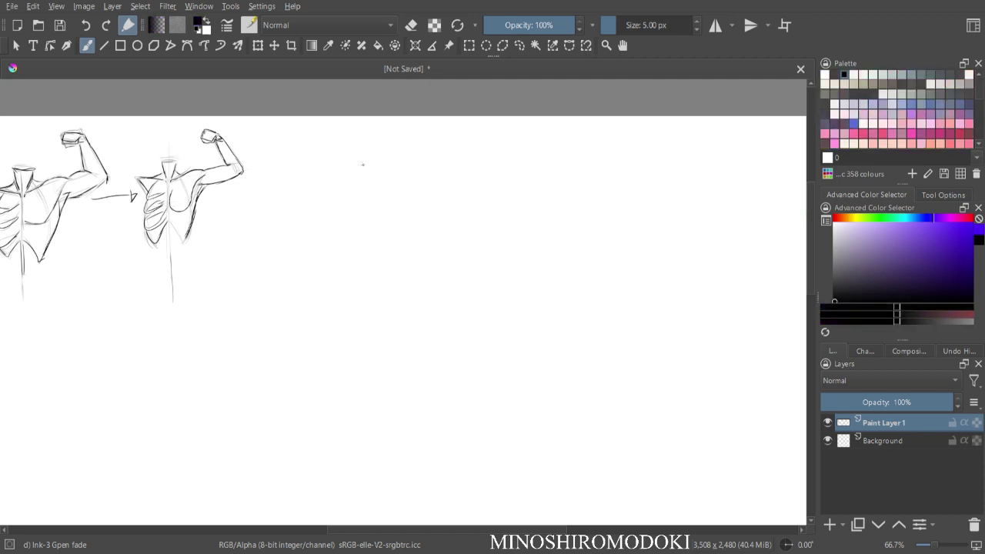
pyautogui.moveTo(365, 165)
pyautogui.mouseDown()
pyautogui.moveTo(367, 195)
pyautogui.moveTo(380, 163)
pyautogui.moveTo(369, 206)
pyautogui.moveTo(375, 194)
pyautogui.moveTo(348, 246)
pyautogui.mouseUp()
pyautogui.moveTo(374, 202); pyautogui.dragTo(328, 277)
pyautogui.moveTo(352, 234); pyautogui.dragTo(331, 292)
pyautogui.moveTo(344, 256); pyautogui.dragTo(347, 326)
pyautogui.moveTo(341, 280); pyautogui.dragTo(357, 354)
pyautogui.moveTo(367, 169)
pyautogui.mouseDown()
pyautogui.moveTo(370, 208)
pyautogui.moveTo(401, 172)
pyautogui.mouseUp()
pyautogui.moveTo(371, 174)
pyautogui.mouseDown()
pyautogui.moveTo(405, 172)
pyautogui.moveTo(370, 216)
pyautogui.moveTo(398, 208)
pyautogui.moveTo(364, 223)
pyautogui.moveTo(345, 266)
pyautogui.mouseUp()
# - Sketch the side-view torso's throat, rounded shoulder and hanging upper arm
pyautogui.moveTo(366, 217)
pyautogui.mouseDown()
pyautogui.moveTo(337, 308)
pyautogui.moveTo(339, 327)
pyautogui.moveTo(366, 336)
pyautogui.mouseUp()
pyautogui.moveTo(397, 194)
pyautogui.mouseDown()
pyautogui.moveTo(407, 230)
pyautogui.moveTo(400, 223)
pyautogui.moveTo(416, 223)
pyautogui.mouseUp()
pyautogui.moveTo(376, 214)
pyautogui.mouseDown()
pyautogui.moveTo(416, 214)
pyautogui.moveTo(381, 245)
pyautogui.moveTo(389, 258)
pyautogui.moveTo(411, 225)
pyautogui.moveTo(404, 258)
pyautogui.mouseUp()
pyautogui.moveTo(415, 211)
pyautogui.mouseDown()
pyautogui.moveTo(418, 256)
pyautogui.moveTo(386, 291)
pyautogui.mouseUp()
pyautogui.moveTo(382, 251); pyautogui.dragTo(385, 316)
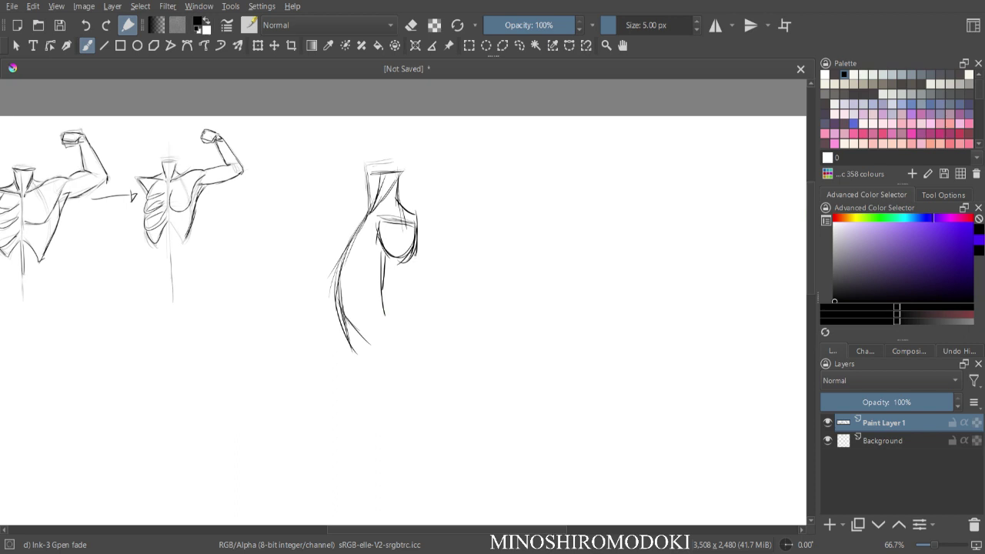
pyautogui.moveTo(416, 257)
pyautogui.mouseDown()
pyautogui.moveTo(415, 323)
pyautogui.moveTo(385, 318)
pyautogui.mouseUp()
# - Sketch the side-view torso's chest curve, abdomen lines, back and lower edge
pyautogui.moveTo(364, 220)
pyautogui.mouseDown()
pyautogui.moveTo(335, 271)
pyautogui.moveTo(340, 281)
pyautogui.moveTo(373, 284)
pyautogui.mouseUp()
pyautogui.moveTo(361, 220)
pyautogui.mouseDown()
pyautogui.moveTo(378, 219)
pyautogui.moveTo(382, 281)
pyautogui.moveTo(340, 278)
pyautogui.moveTo(348, 334)
pyautogui.mouseUp()
pyautogui.moveTo(342, 292); pyautogui.dragTo(365, 333)
pyautogui.moveTo(377, 279)
pyautogui.mouseDown()
pyautogui.moveTo(368, 312)
pyautogui.moveTo(408, 348)
pyautogui.mouseUp()
pyautogui.moveTo(350, 336)
pyautogui.mouseDown()
pyautogui.moveTo(409, 348)
pyautogui.moveTo(408, 336)
pyautogui.mouseUp()
pyautogui.moveTo(384, 254)
pyautogui.mouseDown()
pyautogui.moveTo(382, 315)
pyautogui.moveTo(416, 254)
pyautogui.mouseUp()
# - Fade the side-view torso sketch with the soft eraser, then return to the ink pen brush
pyautogui.rightClick(453, 218)
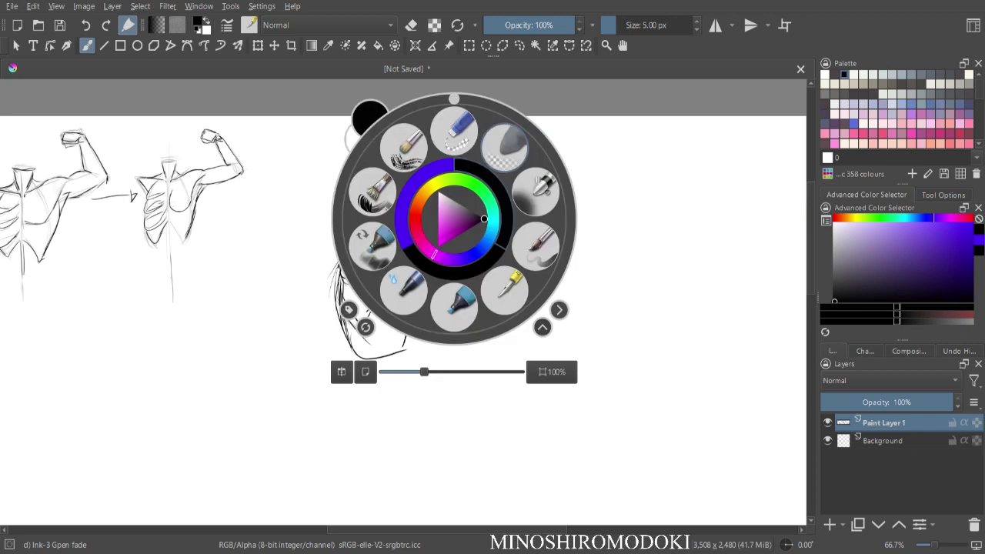
pyautogui.click(505, 148)
pyautogui.moveTo(390, 174)
pyautogui.mouseDown()
pyautogui.moveTo(340, 311)
pyautogui.moveTo(349, 334)
pyautogui.mouseUp()
pyautogui.moveTo(408, 209)
pyautogui.mouseDown()
pyautogui.moveTo(388, 267)
pyautogui.moveTo(411, 277)
pyautogui.moveTo(344, 266)
pyautogui.moveTo(346, 294)
pyautogui.moveTo(399, 299)
pyautogui.mouseUp()
pyautogui.rightClick(410, 255)
pyautogui.click(460, 327)
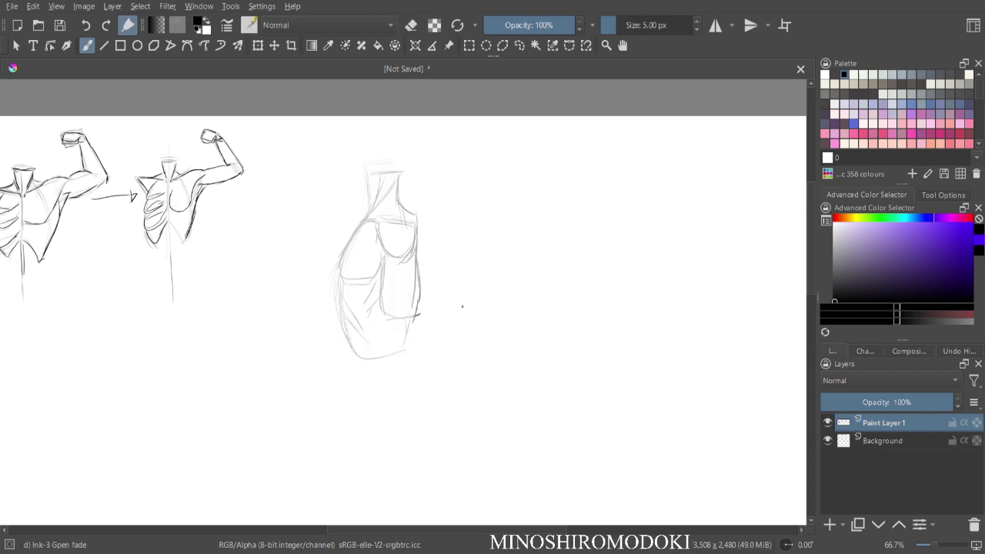
# - Redraw the side-view torso's neck, shoulder, upper arm, chest and waist in dark lines over the faded sketch
pyautogui.moveTo(366, 180)
pyautogui.mouseDown()
pyautogui.moveTo(371, 209)
pyautogui.moveTo(389, 175)
pyautogui.moveTo(372, 213)
pyautogui.moveTo(402, 177)
pyautogui.moveTo(401, 207)
pyautogui.moveTo(416, 216)
pyautogui.moveTo(405, 221)
pyautogui.moveTo(420, 225)
pyautogui.moveTo(381, 230)
pyautogui.moveTo(394, 260)
pyautogui.mouseUp()
pyautogui.moveTo(418, 223); pyautogui.dragTo(389, 261)
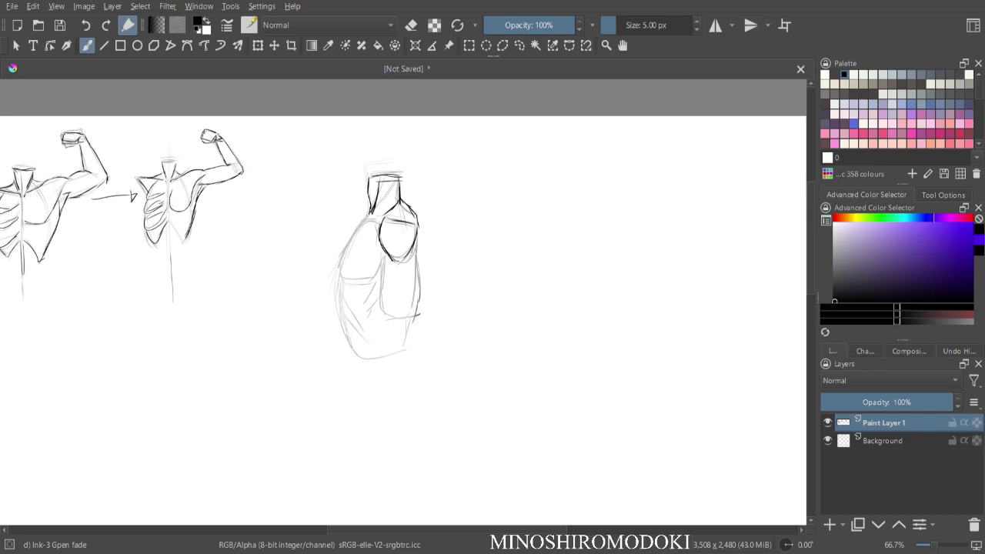
pyautogui.moveTo(417, 231)
pyautogui.mouseDown()
pyautogui.moveTo(384, 285)
pyautogui.moveTo(419, 266)
pyautogui.moveTo(420, 314)
pyautogui.mouseUp()
pyautogui.moveTo(385, 268)
pyautogui.mouseDown()
pyautogui.moveTo(388, 305)
pyautogui.moveTo(411, 307)
pyautogui.mouseUp()
pyautogui.moveTo(372, 215)
pyautogui.mouseDown()
pyautogui.moveTo(343, 269)
pyautogui.moveTo(337, 248)
pyautogui.moveTo(342, 278)
pyautogui.moveTo(388, 262)
pyautogui.mouseUp()
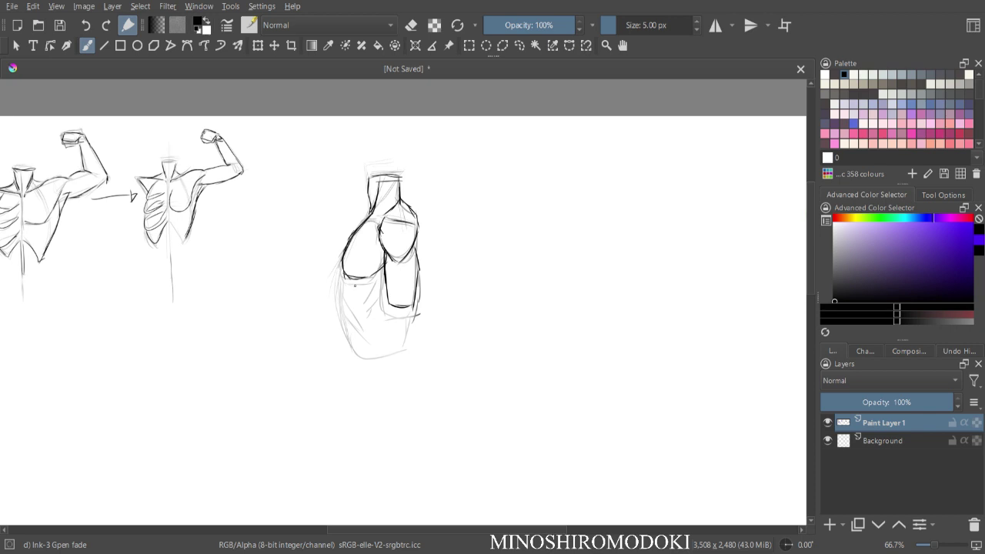
pyautogui.moveTo(343, 274)
pyautogui.mouseDown()
pyautogui.moveTo(343, 319)
pyautogui.moveTo(356, 326)
pyautogui.moveTo(355, 344)
pyautogui.moveTo(406, 327)
pyautogui.mouseUp()
pyautogui.moveTo(403, 309); pyautogui.dragTo(405, 330)
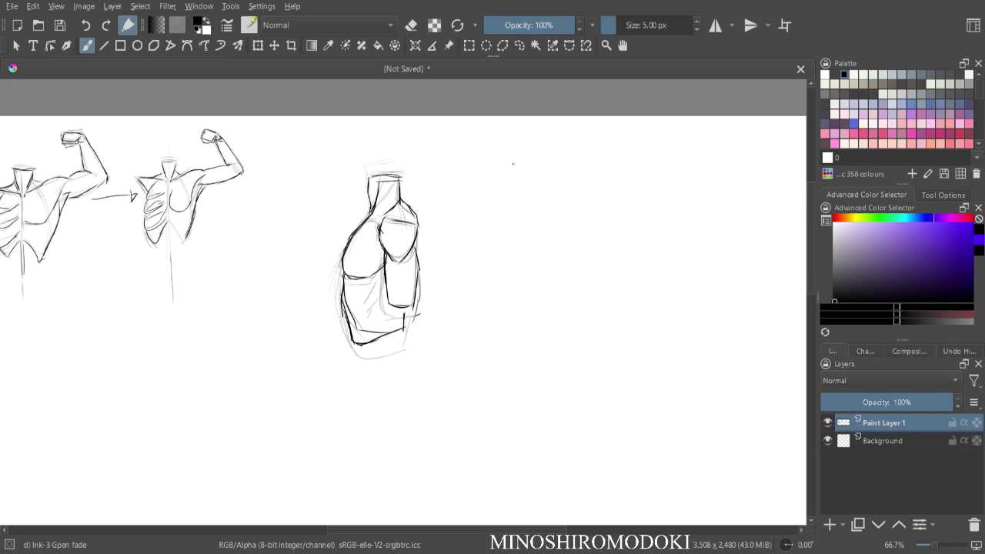
# - Draw a horizontal guide line from the side-view torso's neck top and rough in a second neck at its other end
pyautogui.hotkey('ctrl', '-')
pyautogui.hotkey('ctrl', '-')
pyautogui.hotkey('ctrl', '+')
pyautogui.moveTo(600, 211); pyautogui.dragTo(559, 208)
pyautogui.hotkey('ctrl', '+')
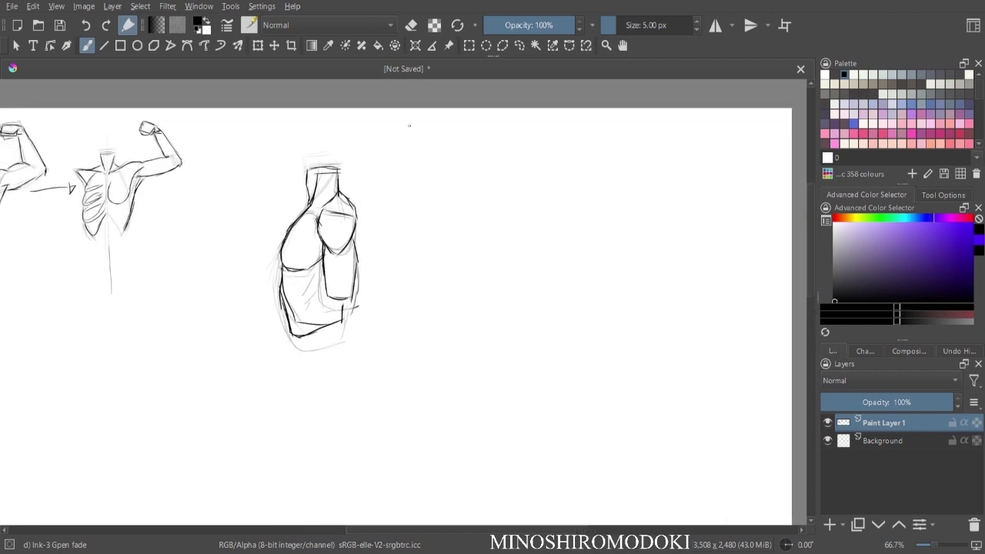
pyautogui.moveTo(305, 172); pyautogui.dragTo(338, 170)
pyautogui.moveTo(436, 167)
pyautogui.mouseDown()
pyautogui.moveTo(467, 164)
pyautogui.moveTo(432, 187)
pyautogui.moveTo(435, 196)
pyautogui.mouseUp()
pyautogui.moveTo(336, 172)
pyautogui.mouseDown()
pyautogui.moveTo(466, 167)
pyautogui.moveTo(440, 200)
pyautogui.mouseUp()
pyautogui.moveTo(431, 172); pyautogui.dragTo(440, 202)
pyautogui.moveTo(435, 170)
pyautogui.mouseDown()
pyautogui.moveTo(468, 168)
pyautogui.moveTo(431, 236)
pyautogui.mouseUp()
pyautogui.moveTo(467, 171); pyautogui.dragTo(464, 203)
pyautogui.moveTo(439, 181); pyautogui.dragTo(445, 215)
pyautogui.moveTo(467, 172); pyautogui.dragTo(465, 196)
# - Sketch the sloping chest, breast and front waist line of the female side-view torso
pyautogui.moveTo(466, 194)
pyautogui.mouseDown()
pyautogui.moveTo(418, 240)
pyautogui.moveTo(405, 280)
pyautogui.mouseUp()
pyautogui.moveTo(443, 214); pyautogui.dragTo(416, 298)
pyautogui.moveTo(429, 241); pyautogui.dragTo(414, 306)
pyautogui.moveTo(412, 287)
pyautogui.mouseDown()
pyautogui.moveTo(423, 317)
pyautogui.moveTo(445, 331)
pyautogui.mouseUp()
pyautogui.moveTo(420, 304); pyautogui.dragTo(448, 332)
# - Sketch the female side-view torso's rounded shoulder and upper arm
pyautogui.moveTo(458, 209)
pyautogui.mouseDown()
pyautogui.moveTo(474, 212)
pyautogui.moveTo(446, 230)
pyautogui.moveTo(451, 240)
pyautogui.moveTo(477, 245)
pyautogui.mouseUp()
pyautogui.moveTo(474, 245); pyautogui.dragTo(454, 234)
pyautogui.moveTo(468, 186)
pyautogui.mouseDown()
pyautogui.moveTo(463, 201)
pyautogui.moveTo(476, 220)
pyautogui.moveTo(457, 282)
pyautogui.mouseUp()
pyautogui.moveTo(459, 248)
pyautogui.mouseDown()
pyautogui.moveTo(458, 284)
pyautogui.moveTo(477, 288)
pyautogui.mouseUp()
pyautogui.moveTo(476, 251)
pyautogui.mouseDown()
pyautogui.moveTo(475, 295)
pyautogui.moveTo(466, 294)
pyautogui.moveTo(474, 285)
pyautogui.mouseUp()
# - Sketch the female side-view torso's pointed lower edge and back line, and reinforce the shoulder and arm outline
pyautogui.moveTo(419, 302)
pyautogui.mouseDown()
pyautogui.moveTo(445, 348)
pyautogui.moveTo(458, 337)
pyautogui.mouseUp()
pyautogui.moveTo(418, 305)
pyautogui.mouseDown()
pyautogui.moveTo(431, 336)
pyautogui.moveTo(468, 321)
pyautogui.mouseUp()
pyautogui.moveTo(444, 193)
pyautogui.mouseDown()
pyautogui.moveTo(432, 231)
pyautogui.moveTo(400, 257)
pyautogui.moveTo(402, 281)
pyautogui.moveTo(428, 285)
pyautogui.moveTo(431, 273)
pyautogui.moveTo(400, 257)
pyautogui.moveTo(437, 227)
pyautogui.moveTo(480, 237)
pyautogui.moveTo(457, 246)
pyautogui.moveTo(473, 287)
pyautogui.mouseUp()
pyautogui.moveTo(480, 253); pyautogui.dragTo(479, 289)
pyautogui.moveTo(413, 289)
pyautogui.mouseDown()
pyautogui.moveTo(431, 351)
pyautogui.moveTo(461, 330)
pyautogui.mouseUp()
pyautogui.moveTo(469, 292); pyautogui.dragTo(472, 328)
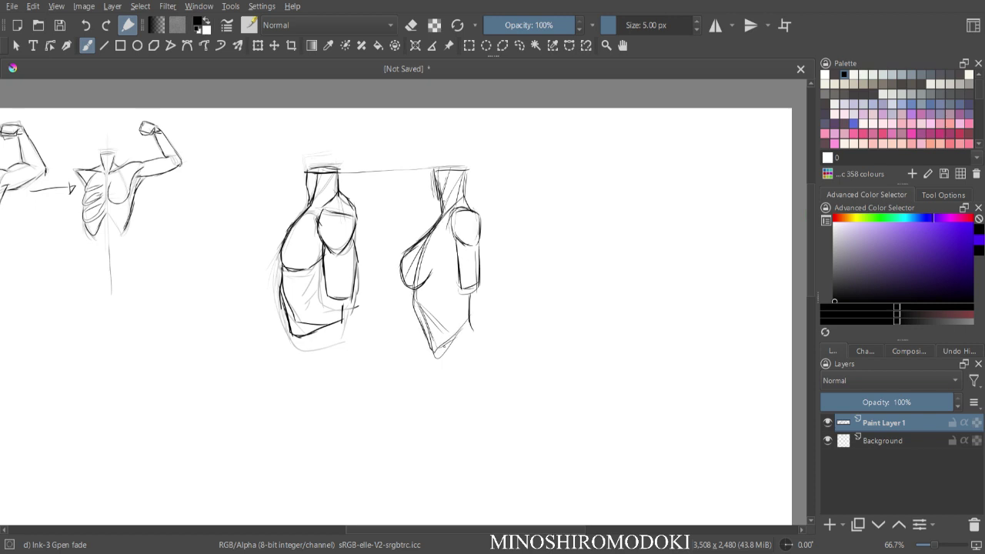
# - Fade the female side-view sketch with the Eraser Soft brush, then switch back to the ink pen brush
pyautogui.rightClick(451, 221)
pyautogui.click(500, 133)
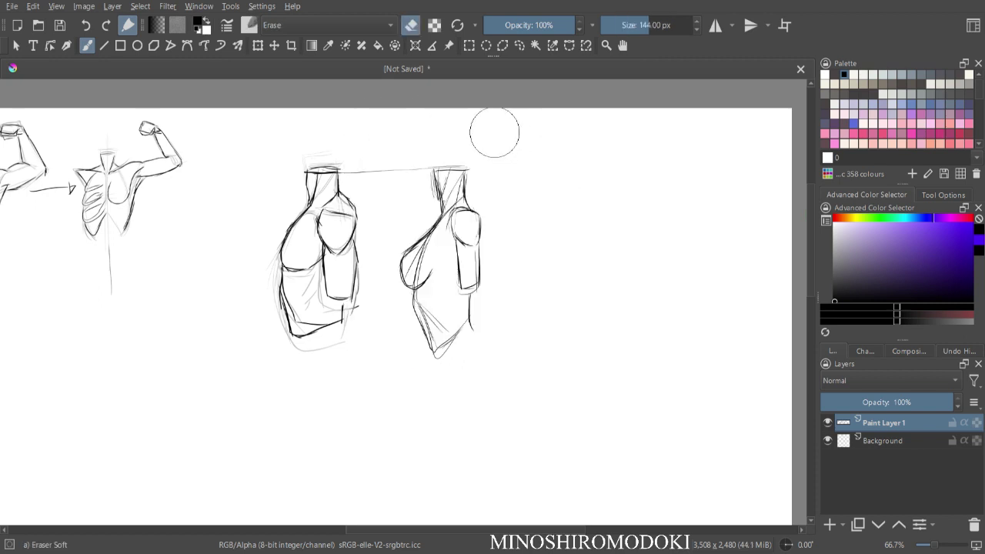
pyautogui.moveTo(444, 159)
pyautogui.mouseDown()
pyautogui.moveTo(427, 339)
pyautogui.moveTo(473, 154)
pyautogui.mouseUp()
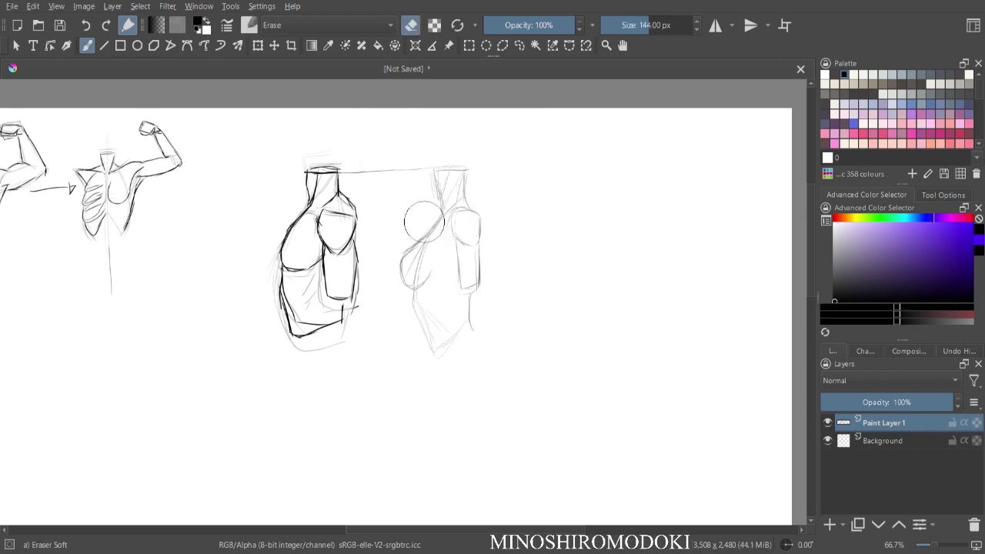
pyautogui.press('1')
pyautogui.rightClick(601, 319)
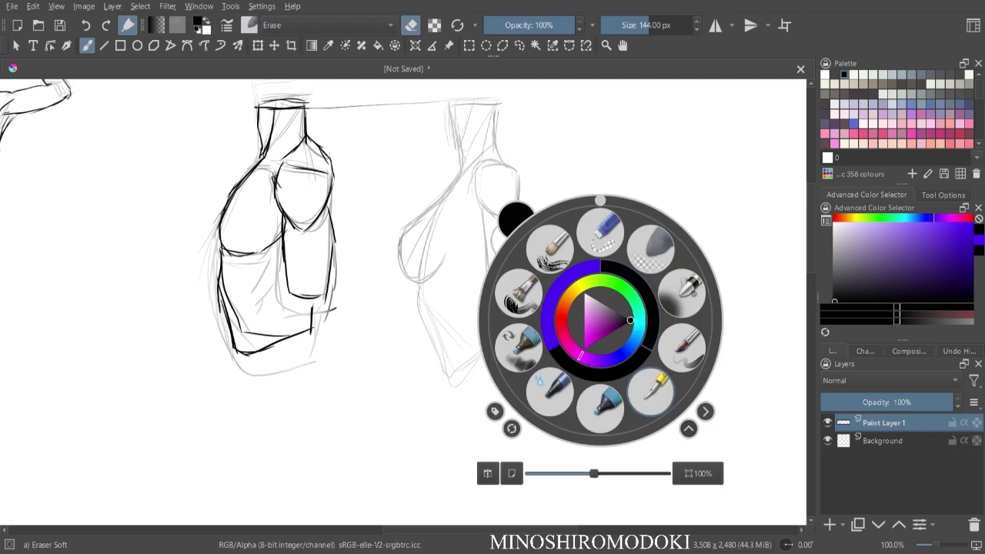
pyautogui.click(652, 391)
# - Redraw the female side-view torso's neck, shoulder and upper arm in dark lines over the faded sketch
pyautogui.moveTo(448, 123); pyautogui.dragTo(468, 217)
pyautogui.moveTo(459, 176)
pyautogui.mouseDown()
pyautogui.moveTo(499, 167)
pyautogui.moveTo(505, 203)
pyautogui.moveTo(469, 209)
pyautogui.moveTo(467, 219)
pyautogui.moveTo(498, 208)
pyautogui.moveTo(517, 219)
pyautogui.moveTo(488, 251)
pyautogui.moveTo(506, 268)
pyautogui.mouseUp()
pyautogui.moveTo(523, 225)
pyautogui.mouseDown()
pyautogui.moveTo(514, 268)
pyautogui.moveTo(491, 295)
pyautogui.moveTo(508, 326)
pyautogui.mouseUp()
pyautogui.moveTo(522, 273); pyautogui.dragTo(521, 315)
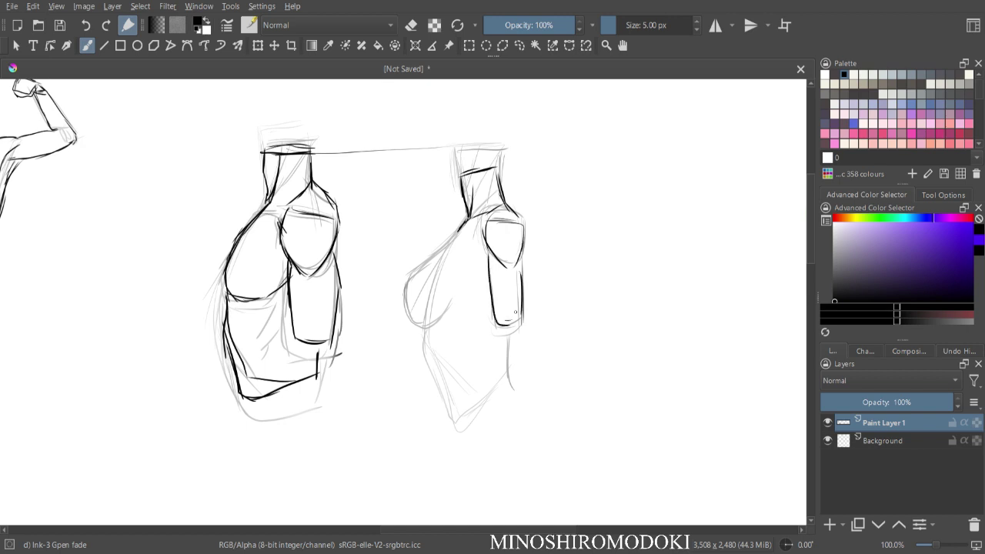
# - Redraw the female side-view torso's breast, front line, back line and lower edge, then check the drawing in mirrored view
pyautogui.moveTo(460, 220)
pyautogui.mouseDown()
pyautogui.moveTo(451, 245)
pyautogui.moveTo(411, 277)
pyautogui.moveTo(414, 320)
pyautogui.moveTo(432, 321)
pyautogui.moveTo(450, 305)
pyautogui.moveTo(429, 339)
pyautogui.moveTo(441, 406)
pyautogui.mouseUp()
pyautogui.moveTo(507, 328); pyautogui.dragTo(509, 389)
pyautogui.moveTo(440, 374); pyautogui.dragTo(453, 417)
pyautogui.moveTo(451, 418); pyautogui.dragTo(508, 368)
pyautogui.hotkey('ctrl', '-')
pyautogui.hotkey('ctrl', '-')
pyautogui.press('m')
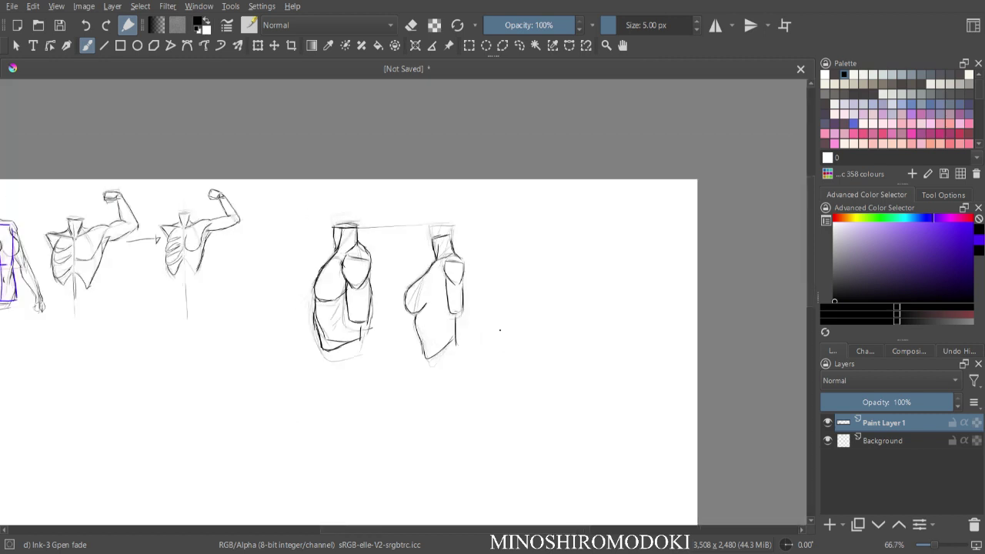
pyautogui.press('m')
pyautogui.press('+')
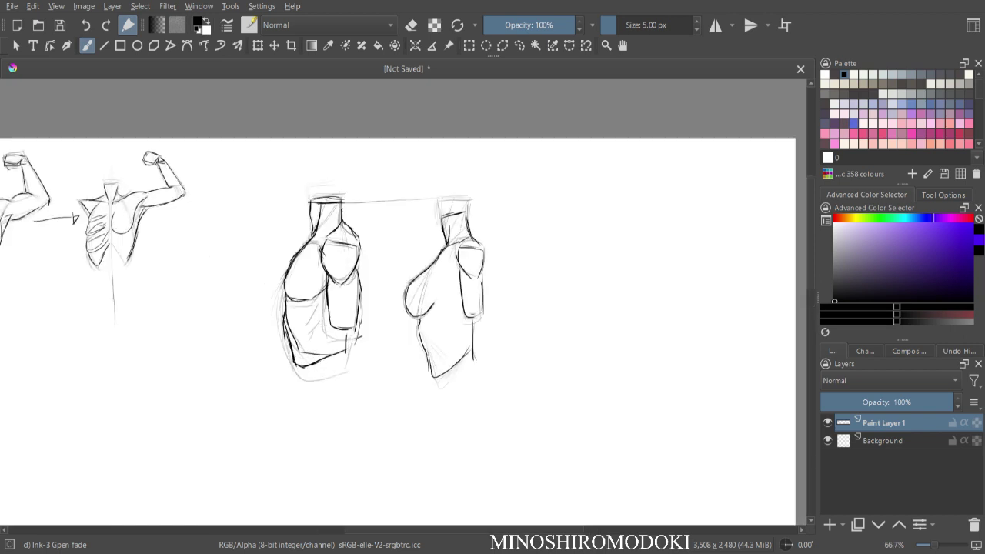
# - Select both side-view torsos freehand, scale them down, move them beside the fourth torso, then deselect and return to the brush
pyautogui.hotkey('ctrl', 'shift', 'f')
pyautogui.moveTo(520, 175)
pyautogui.mouseDown()
pyautogui.moveTo(346, 174)
pyautogui.moveTo(444, 451)
pyautogui.moveTo(542, 231)
pyautogui.mouseUp()
pyautogui.hotkey('ctrl', 't')
pyautogui.moveTo(556, 173); pyautogui.dragTo(521, 201)
pyautogui.moveTo(462, 277)
pyautogui.mouseDown()
pyautogui.moveTo(350, 232)
pyautogui.moveTo(340, 216)
pyautogui.mouseUp()
pyautogui.press('Return')
pyautogui.hotkey('ctrl', 'shift', 'a')
pyautogui.press('b')
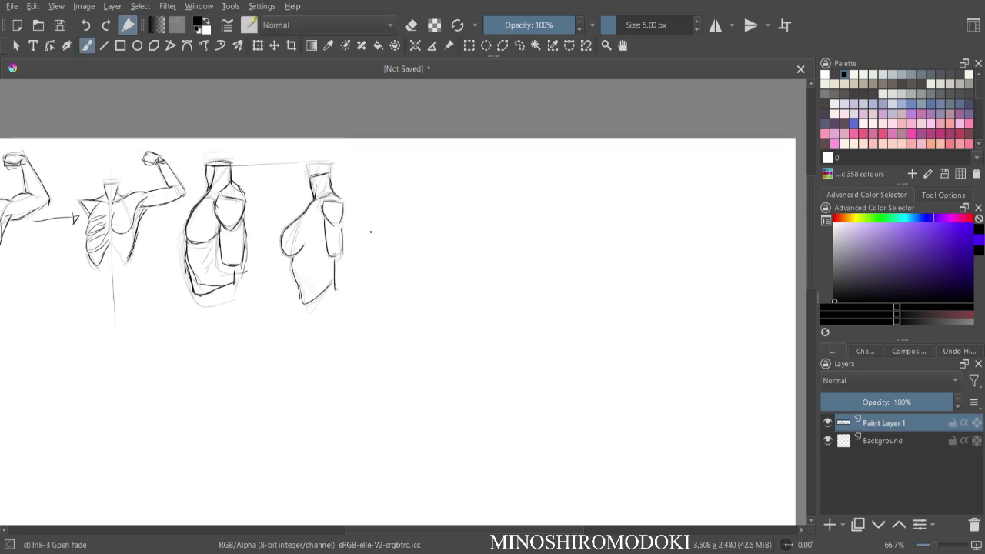
# - Rough in a three-quarter torso's elliptical neck top, neck, curved centre line, far side and rib arch beside the side views
pyautogui.hotkey('ctrl', '-')
pyautogui.hotkey('ctrl', '-')
pyautogui.hotkey('ctrl', '+')
pyautogui.hotkey('ctrl', '+')
pyautogui.moveTo(582, 235); pyautogui.dragTo(488, 204)
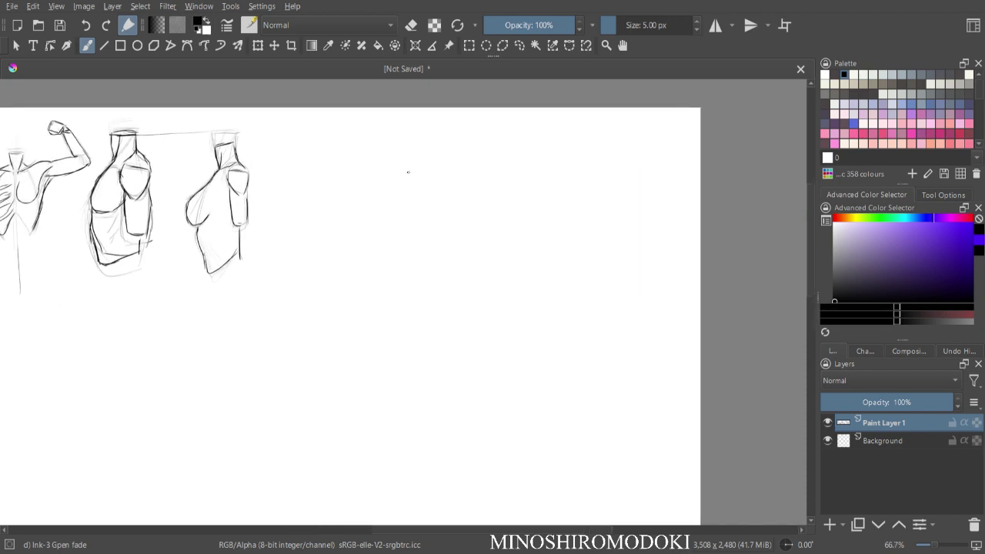
pyautogui.moveTo(397, 190); pyautogui.dragTo(415, 181)
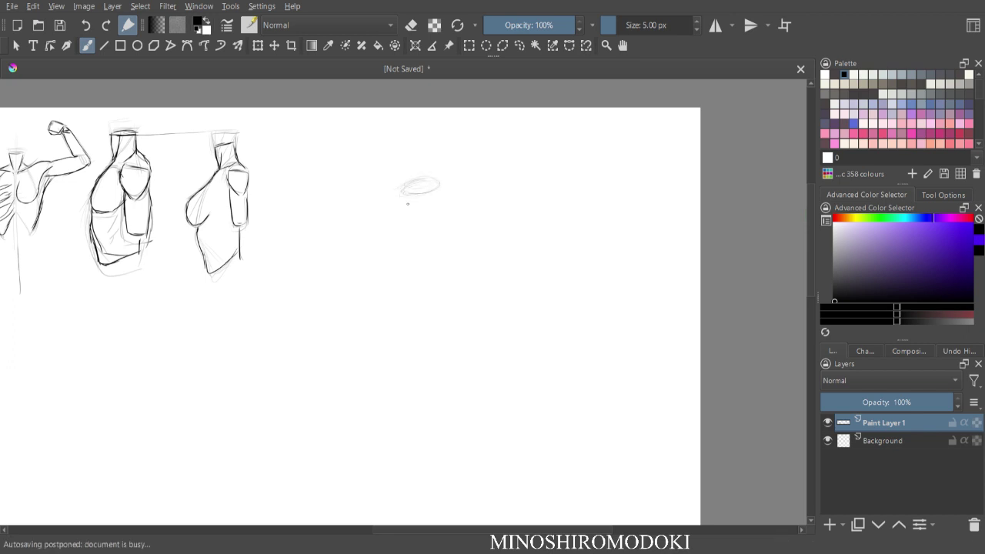
pyautogui.moveTo(405, 198); pyautogui.dragTo(412, 224)
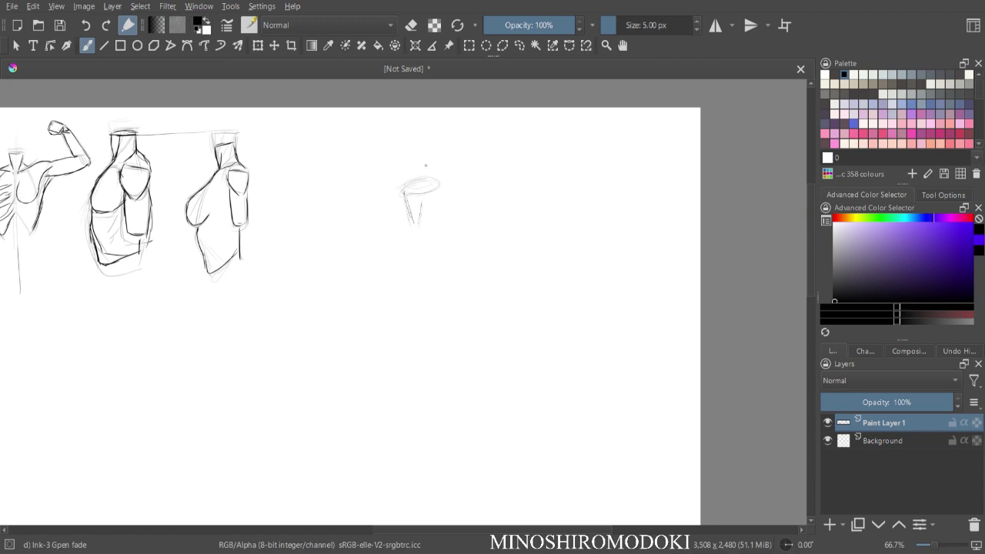
pyautogui.moveTo(438, 192)
pyautogui.mouseDown()
pyautogui.moveTo(440, 218)
pyautogui.moveTo(405, 282)
pyautogui.moveTo(408, 352)
pyautogui.mouseUp()
pyautogui.moveTo(405, 209)
pyautogui.mouseDown()
pyautogui.moveTo(378, 248)
pyautogui.moveTo(393, 237)
pyautogui.moveTo(377, 312)
pyautogui.moveTo(395, 327)
pyautogui.moveTo(403, 289)
pyautogui.moveTo(435, 326)
pyautogui.mouseUp()
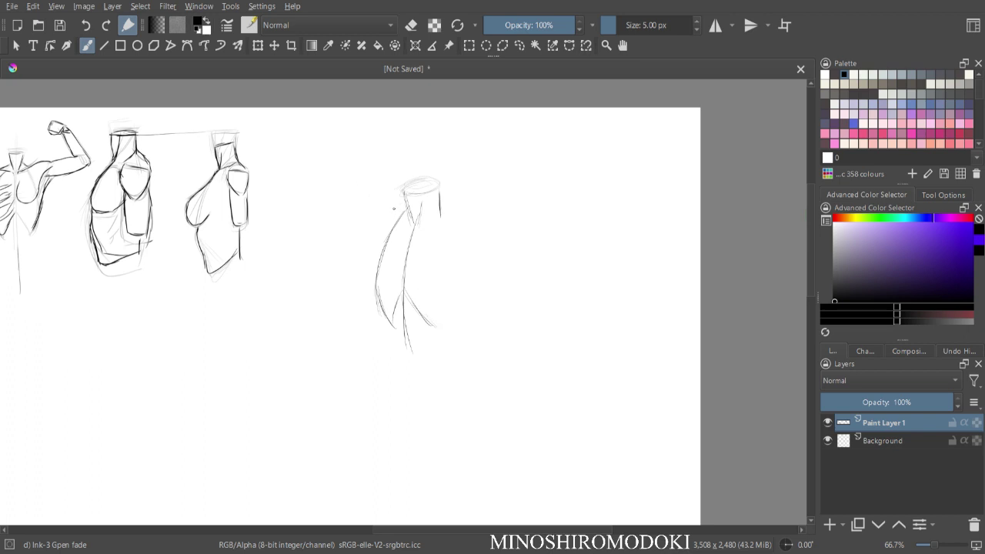
# - Sketch the three-quarter torso's collarbone line, far shoulder and both chest muscles
pyautogui.moveTo(396, 204)
pyautogui.mouseDown()
pyautogui.moveTo(413, 235)
pyautogui.moveTo(449, 221)
pyautogui.mouseUp()
pyautogui.moveTo(405, 191); pyautogui.dragTo(383, 196)
pyautogui.moveTo(382, 197)
pyautogui.mouseDown()
pyautogui.moveTo(397, 212)
pyautogui.moveTo(373, 239)
pyautogui.mouseUp()
pyautogui.moveTo(394, 200)
pyautogui.mouseDown()
pyautogui.moveTo(375, 214)
pyautogui.moveTo(380, 267)
pyautogui.mouseUp()
pyautogui.moveTo(380, 231)
pyautogui.mouseDown()
pyautogui.moveTo(374, 261)
pyautogui.moveTo(405, 274)
pyautogui.mouseUp()
pyautogui.moveTo(416, 235)
pyautogui.mouseDown()
pyautogui.moveTo(426, 281)
pyautogui.moveTo(456, 280)
pyautogui.mouseUp()
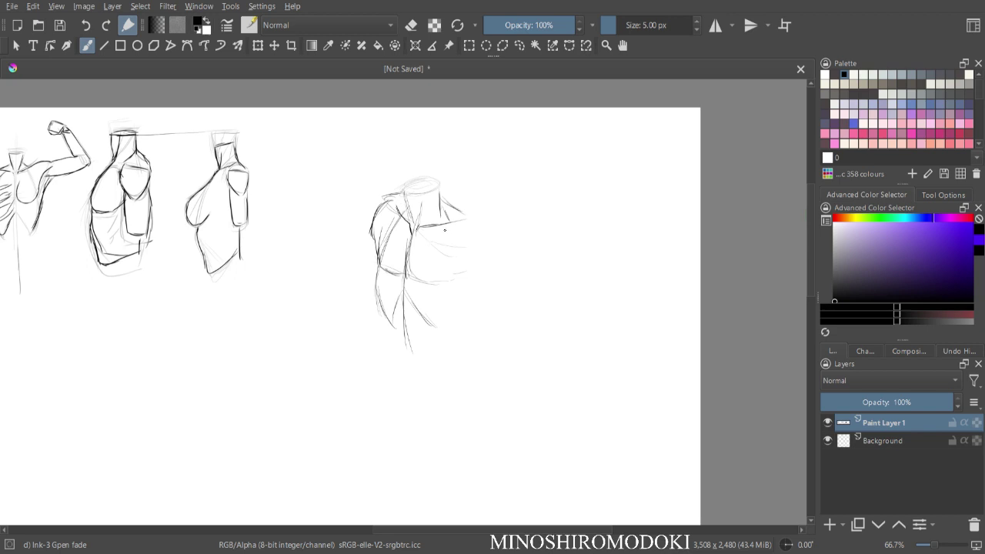
# - Draw the three-quarter torso's near shoulder and upper arm, and darken the chest's lower edge and far shoulder line
pyautogui.moveTo(443, 200)
pyautogui.mouseDown()
pyautogui.moveTo(465, 219)
pyautogui.moveTo(459, 254)
pyautogui.moveTo(454, 231)
pyautogui.moveTo(484, 230)
pyautogui.moveTo(460, 252)
pyautogui.moveTo(475, 264)
pyautogui.mouseUp()
pyautogui.moveTo(486, 233); pyautogui.dragTo(485, 246)
pyautogui.moveTo(469, 214); pyautogui.dragTo(485, 262)
pyautogui.moveTo(408, 272)
pyautogui.mouseDown()
pyautogui.moveTo(442, 280)
pyautogui.moveTo(480, 260)
pyautogui.moveTo(449, 281)
pyautogui.moveTo(457, 240)
pyautogui.moveTo(475, 268)
pyautogui.moveTo(487, 297)
pyautogui.mouseUp()
pyautogui.moveTo(488, 248); pyautogui.dragTo(501, 293)
pyautogui.moveTo(376, 232); pyautogui.dragTo(375, 265)
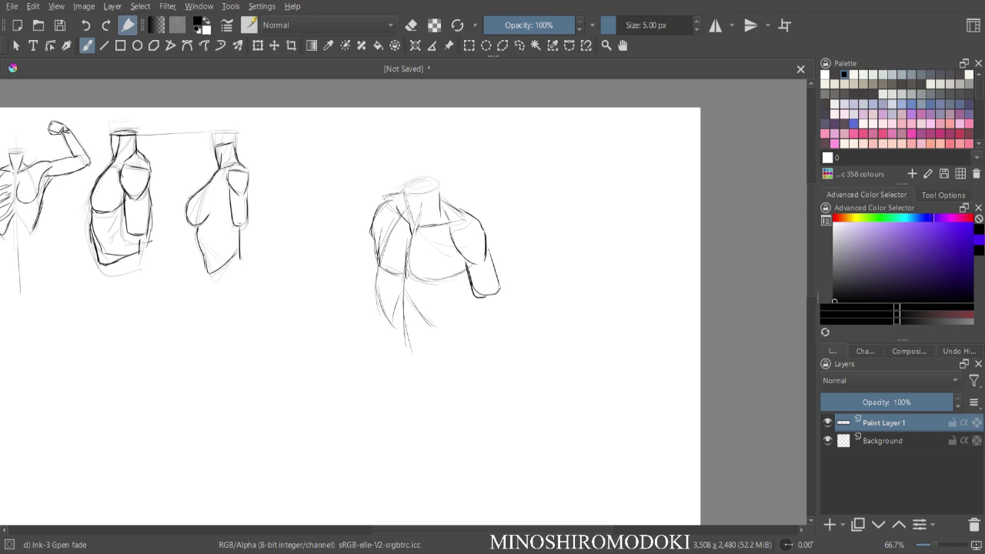
# - Sketch the three-quarter torso's waist, lower abdomen edges and far upper arm
pyautogui.moveTo(428, 296); pyautogui.dragTo(436, 328)
pyautogui.moveTo(382, 269); pyautogui.dragTo(389, 308)
pyautogui.moveTo(383, 275)
pyautogui.mouseDown()
pyautogui.moveTo(394, 323)
pyautogui.moveTo(404, 297)
pyautogui.moveTo(439, 332)
pyautogui.mouseUp()
pyautogui.moveTo(468, 280)
pyautogui.mouseDown()
pyautogui.moveTo(466, 323)
pyautogui.moveTo(426, 333)
pyautogui.mouseUp()
pyautogui.moveTo(372, 221); pyautogui.dragTo(365, 277)
# - Fade the three-quarter torso's rough lines with the Eraser Soft brush, then return to the Ink-3 Gpen fade brush
pyautogui.rightClick(437, 241)
pyautogui.click(489, 167)
pyautogui.moveTo(408, 192)
pyautogui.mouseDown()
pyautogui.moveTo(422, 156)
pyautogui.moveTo(477, 266)
pyautogui.moveTo(486, 320)
pyautogui.mouseUp()
pyautogui.moveTo(446, 229)
pyautogui.mouseDown()
pyautogui.moveTo(379, 235)
pyautogui.moveTo(418, 239)
pyautogui.moveTo(467, 335)
pyautogui.moveTo(438, 340)
pyautogui.moveTo(390, 283)
pyautogui.moveTo(396, 225)
pyautogui.moveTo(498, 210)
pyautogui.mouseUp()
pyautogui.rightClick(491, 224)
pyautogui.click(544, 291)
pyautogui.hotkey('ctrl', '+')
pyautogui.hotkey('ctrl', '+')
pyautogui.moveTo(536, 269); pyautogui.dragTo(516, 361)
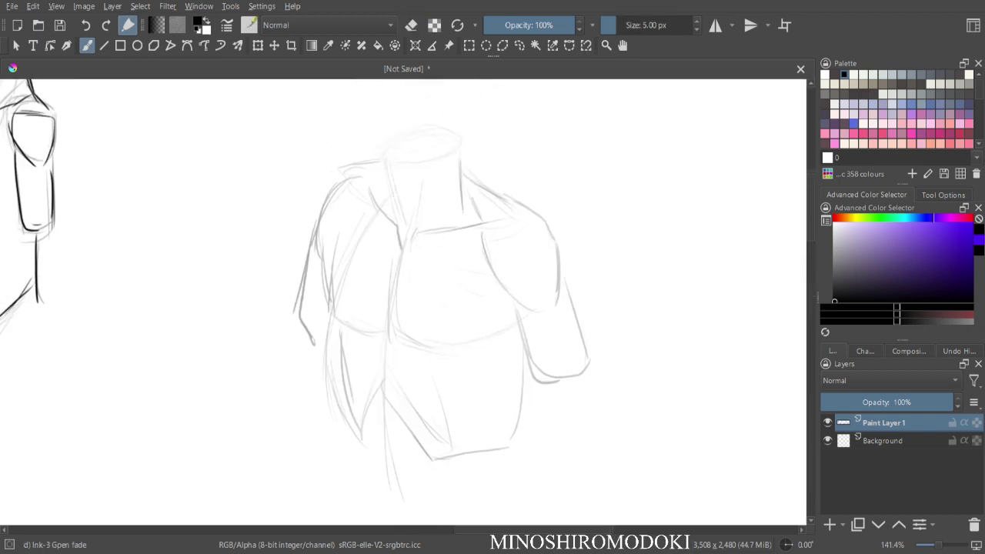
# - Ink the three-quarter torso's elliptical neck top, neck muscles and near trapezius line over the faded sketch
pyautogui.moveTo(389, 174); pyautogui.dragTo(400, 225)
pyautogui.moveTo(395, 184)
pyautogui.mouseDown()
pyautogui.moveTo(412, 200)
pyautogui.moveTo(398, 194)
pyautogui.moveTo(417, 185)
pyautogui.moveTo(423, 223)
pyautogui.mouseUp()
pyautogui.moveTo(439, 171); pyautogui.dragTo(407, 244)
pyautogui.moveTo(395, 176)
pyautogui.mouseDown()
pyautogui.moveTo(406, 146)
pyautogui.moveTo(447, 133)
pyautogui.moveTo(438, 139)
pyautogui.moveTo(461, 145)
pyautogui.moveTo(443, 171)
pyautogui.moveTo(414, 173)
pyautogui.moveTo(454, 164)
pyautogui.moveTo(466, 206)
pyautogui.mouseUp()
pyautogui.moveTo(461, 158)
pyautogui.mouseDown()
pyautogui.moveTo(469, 181)
pyautogui.moveTo(510, 203)
pyautogui.mouseUp()
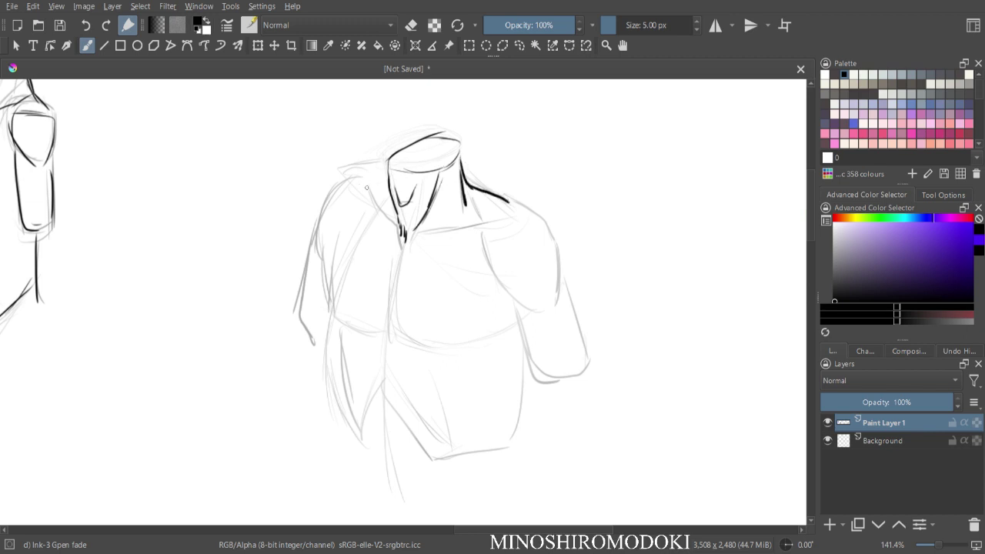
# - Ink both collarbones and the outline of the near shoulder muscle
pyautogui.moveTo(386, 171)
pyautogui.mouseDown()
pyautogui.moveTo(352, 171)
pyautogui.moveTo(376, 207)
pyautogui.moveTo(398, 217)
pyautogui.moveTo(453, 233)
pyautogui.moveTo(498, 221)
pyautogui.moveTo(515, 204)
pyautogui.moveTo(555, 239)
pyautogui.mouseUp()
pyautogui.moveTo(482, 240)
pyautogui.mouseDown()
pyautogui.moveTo(497, 279)
pyautogui.moveTo(463, 227)
pyautogui.moveTo(529, 303)
pyautogui.mouseUp()
pyautogui.moveTo(550, 237); pyautogui.dragTo(556, 300)
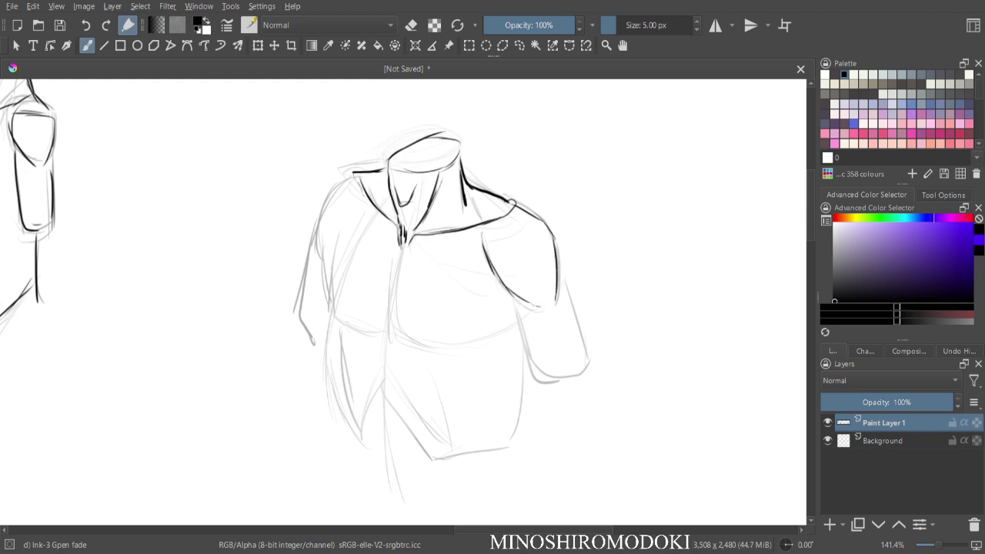
# - Ink the far shoulder, both chest muscles and the inner edge of the near upper arm
pyautogui.moveTo(354, 174)
pyautogui.mouseDown()
pyautogui.moveTo(323, 207)
pyautogui.moveTo(319, 251)
pyautogui.mouseUp()
pyautogui.moveTo(366, 206); pyautogui.dragTo(321, 259)
pyautogui.moveTo(354, 223)
pyautogui.mouseDown()
pyautogui.moveTo(329, 282)
pyautogui.moveTo(332, 314)
pyautogui.mouseUp()
pyautogui.moveTo(331, 257)
pyautogui.mouseDown()
pyautogui.moveTo(338, 309)
pyautogui.moveTo(385, 328)
pyautogui.mouseUp()
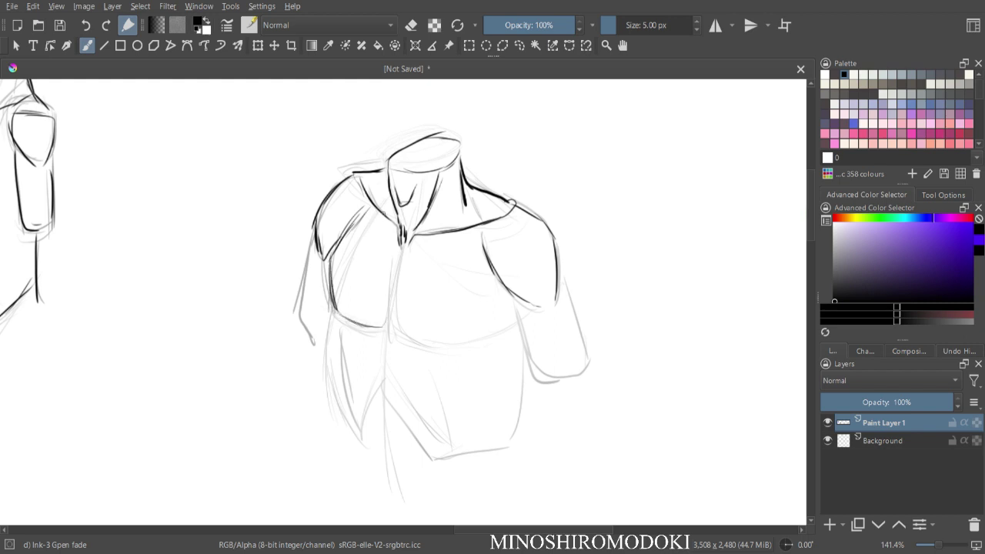
pyautogui.moveTo(400, 258)
pyautogui.mouseDown()
pyautogui.moveTo(394, 323)
pyautogui.moveTo(395, 301)
pyautogui.moveTo(394, 319)
pyautogui.moveTo(431, 339)
pyautogui.mouseUp()
pyautogui.moveTo(402, 328)
pyautogui.mouseDown()
pyautogui.moveTo(440, 342)
pyautogui.moveTo(485, 335)
pyautogui.moveTo(514, 317)
pyautogui.moveTo(528, 350)
pyautogui.moveTo(567, 369)
pyautogui.mouseUp()
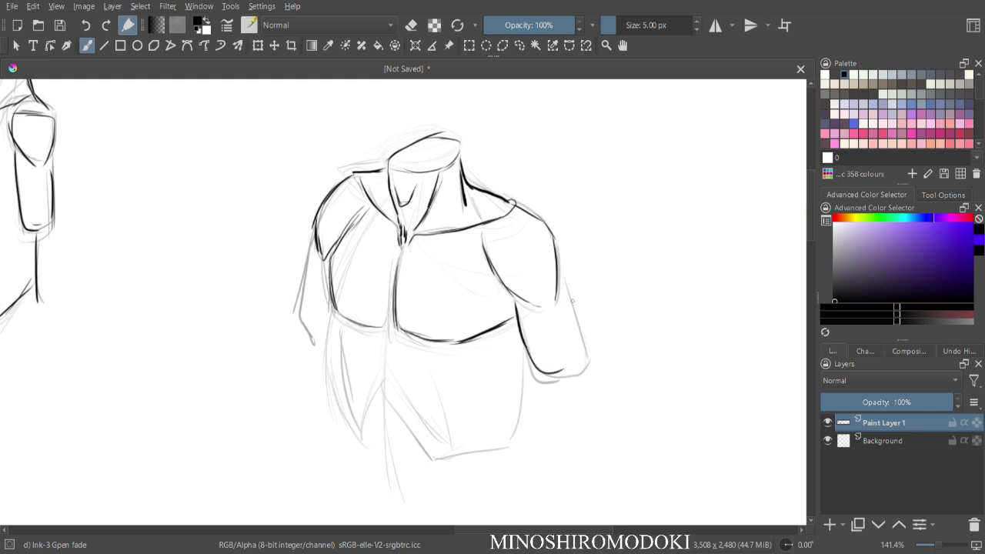
# - Finish inking the near upper arm, both waist sides, the abdomen's lower curve and the far upper arm
pyautogui.moveTo(565, 288); pyautogui.dragTo(588, 360)
pyautogui.moveTo(570, 369); pyautogui.dragTo(545, 374)
pyautogui.moveTo(342, 317); pyautogui.dragTo(359, 418)
pyautogui.moveTo(355, 377); pyautogui.dragTo(366, 437)
pyautogui.moveTo(482, 339); pyautogui.dragTo(455, 450)
pyautogui.moveTo(517, 344)
pyautogui.mouseDown()
pyautogui.moveTo(508, 412)
pyautogui.moveTo(471, 454)
pyautogui.moveTo(485, 448)
pyautogui.mouseUp()
pyautogui.moveTo(365, 423)
pyautogui.mouseDown()
pyautogui.moveTo(405, 454)
pyautogui.moveTo(485, 450)
pyautogui.mouseUp()
pyautogui.moveTo(315, 224); pyautogui.dragTo(293, 295)
pyautogui.moveTo(309, 252)
pyautogui.mouseDown()
pyautogui.moveTo(298, 314)
pyautogui.moveTo(319, 328)
pyautogui.mouseUp()
# - Rough in a slimmer three-quarter torso beside the finished one, with neck, collarbones, centre line, far side and rib arch
pyautogui.hotkey('ctrl', '-')
pyautogui.hotkey('ctrl', '-')
pyautogui.moveTo(538, 235); pyautogui.dragTo(452, 213)
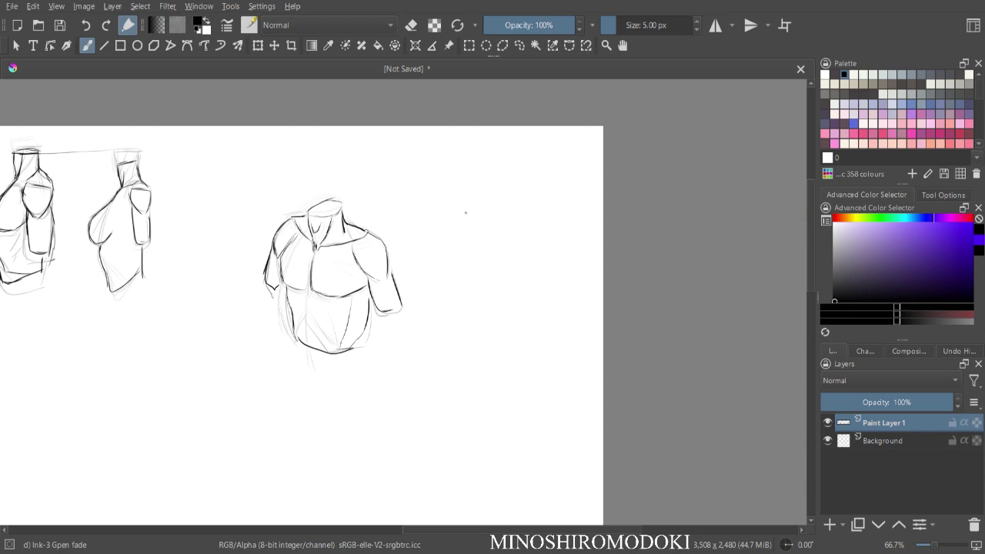
pyautogui.moveTo(466, 209)
pyautogui.mouseDown()
pyautogui.moveTo(462, 346)
pyautogui.moveTo(474, 366)
pyautogui.mouseUp()
pyautogui.moveTo(467, 215)
pyautogui.mouseDown()
pyautogui.moveTo(479, 209)
pyautogui.moveTo(468, 214)
pyautogui.moveTo(497, 233)
pyautogui.moveTo(467, 254)
pyautogui.moveTo(493, 251)
pyautogui.moveTo(454, 229)
pyautogui.moveTo(520, 240)
pyautogui.moveTo(502, 249)
pyautogui.moveTo(516, 267)
pyautogui.mouseUp()
pyautogui.moveTo(450, 252); pyautogui.dragTo(440, 314)
pyautogui.moveTo(442, 281)
pyautogui.mouseDown()
pyautogui.moveTo(445, 325)
pyautogui.moveTo(452, 333)
pyautogui.moveTo(465, 300)
pyautogui.moveTo(491, 336)
pyautogui.mouseUp()
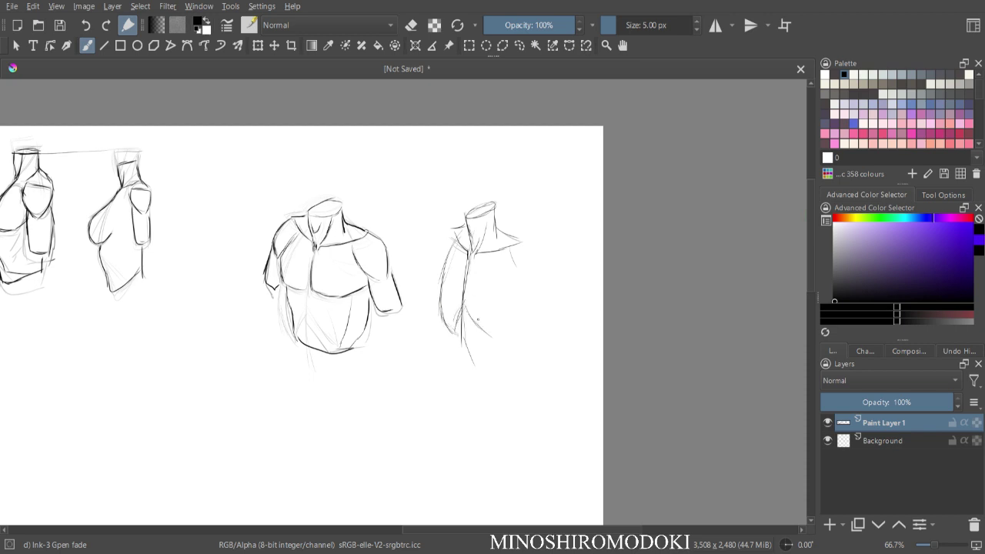
pyautogui.moveTo(460, 234)
pyautogui.mouseDown()
pyautogui.moveTo(443, 263)
pyautogui.moveTo(439, 307)
pyautogui.mouseUp()
pyautogui.moveTo(438, 297); pyautogui.dragTo(452, 331)
pyautogui.moveTo(450, 320)
pyautogui.mouseDown()
pyautogui.moveTo(464, 298)
pyautogui.moveTo(487, 338)
pyautogui.moveTo(499, 334)
pyautogui.moveTo(492, 338)
pyautogui.mouseUp()
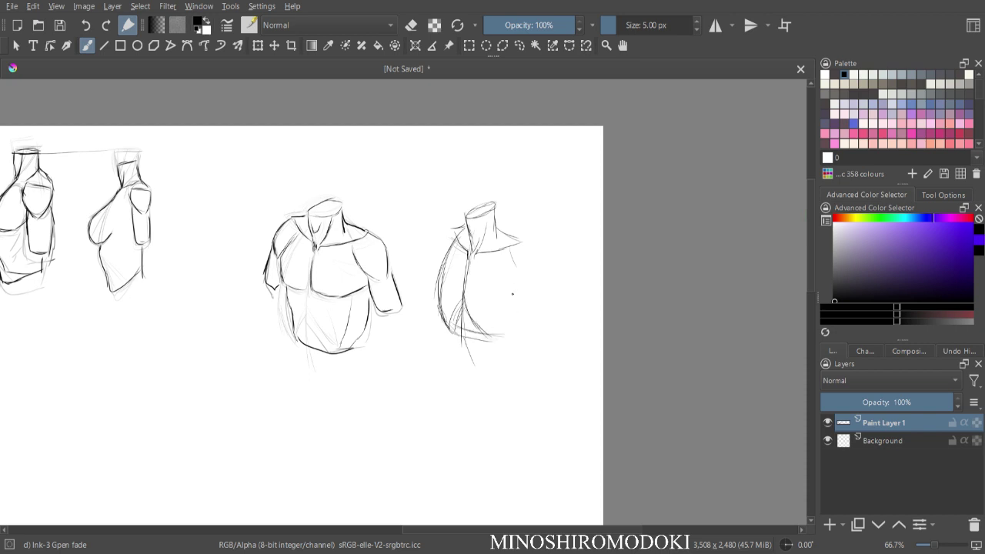
# - Sketch the slimmer torso's near side, shoulders, chest line, lower edge and both upper arms
pyautogui.moveTo(514, 298); pyautogui.dragTo(507, 331)
pyautogui.moveTo(517, 279); pyautogui.dragTo(500, 336)
pyautogui.moveTo(508, 258); pyautogui.dragTo(517, 278)
pyautogui.moveTo(511, 237)
pyautogui.mouseDown()
pyautogui.moveTo(533, 253)
pyautogui.moveTo(509, 260)
pyautogui.moveTo(535, 278)
pyautogui.moveTo(527, 283)
pyautogui.mouseUp()
pyautogui.moveTo(535, 272); pyautogui.dragTo(531, 282)
pyautogui.moveTo(462, 228)
pyautogui.mouseDown()
pyautogui.moveTo(434, 250)
pyautogui.moveTo(434, 269)
pyautogui.moveTo(443, 232)
pyautogui.mouseUp()
pyautogui.moveTo(440, 274)
pyautogui.mouseDown()
pyautogui.moveTo(507, 284)
pyautogui.moveTo(471, 284)
pyautogui.moveTo(525, 300)
pyautogui.moveTo(529, 312)
pyautogui.mouseUp()
pyautogui.moveTo(539, 266)
pyautogui.mouseDown()
pyautogui.moveTo(543, 300)
pyautogui.moveTo(500, 343)
pyautogui.mouseUp()
pyautogui.moveTo(509, 301); pyautogui.dragTo(503, 339)
pyautogui.moveTo(487, 336); pyautogui.dragTo(505, 334)
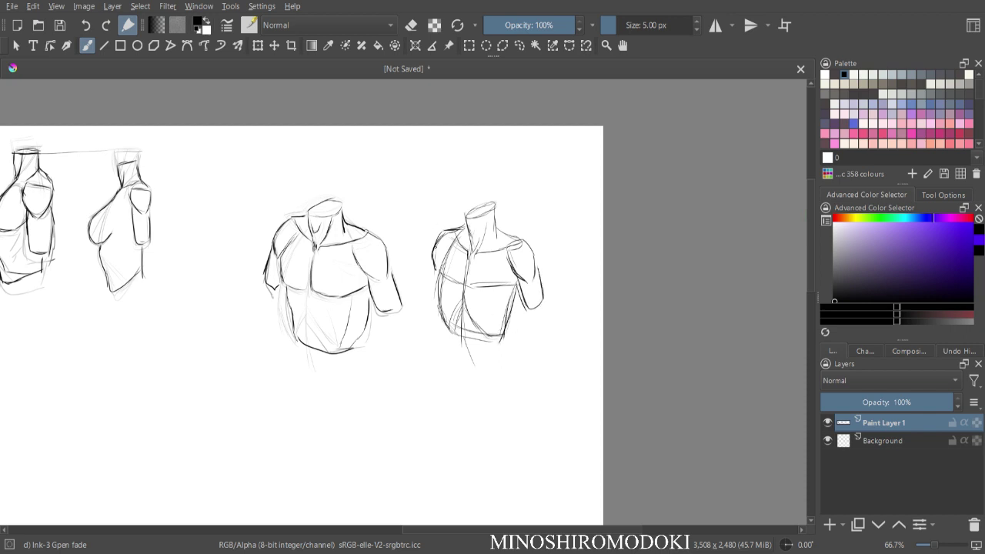
pyautogui.moveTo(429, 258)
pyautogui.mouseDown()
pyautogui.moveTo(418, 296)
pyautogui.moveTo(433, 303)
pyautogui.mouseUp()
# - Draw a small tulip-shaped rib cage with an oval top and notched lower edge between the side and three-quarter torsos
pyautogui.press('-')
pyautogui.press('-')
pyautogui.press('+')
pyautogui.press('+')
pyautogui.press('+')
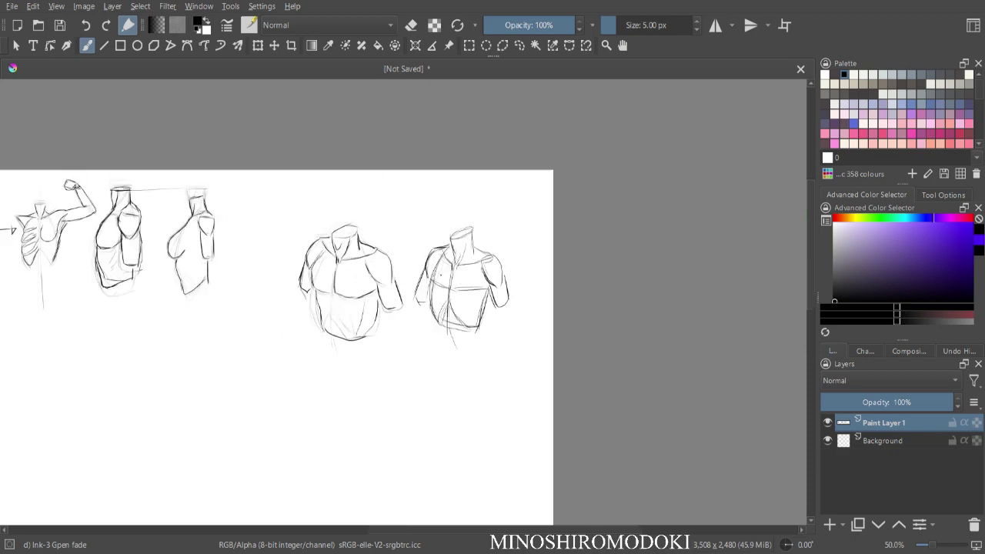
pyautogui.moveTo(98, 273); pyautogui.dragTo(321, 233)
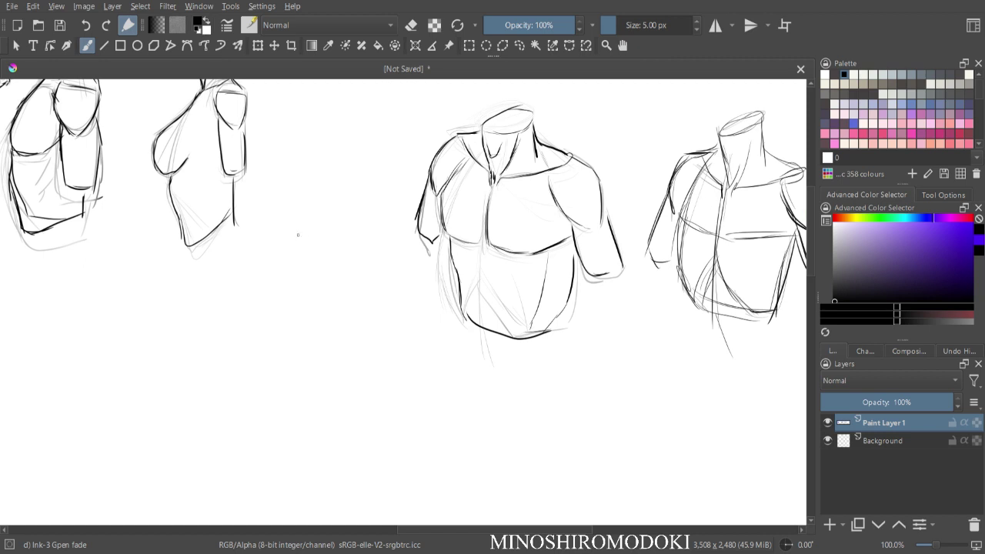
pyautogui.moveTo(327, 240)
pyautogui.mouseDown()
pyautogui.moveTo(331, 249)
pyautogui.moveTo(323, 241)
pyautogui.moveTo(306, 266)
pyautogui.moveTo(302, 317)
pyautogui.moveTo(310, 322)
pyautogui.moveTo(348, 253)
pyautogui.moveTo(360, 306)
pyautogui.moveTo(356, 320)
pyautogui.moveTo(313, 326)
pyautogui.mouseUp()
pyautogui.moveTo(312, 325)
pyautogui.mouseDown()
pyautogui.moveTo(331, 299)
pyautogui.moveTo(344, 325)
pyautogui.mouseUp()
pyautogui.moveTo(354, 302); pyautogui.dragTo(344, 324)
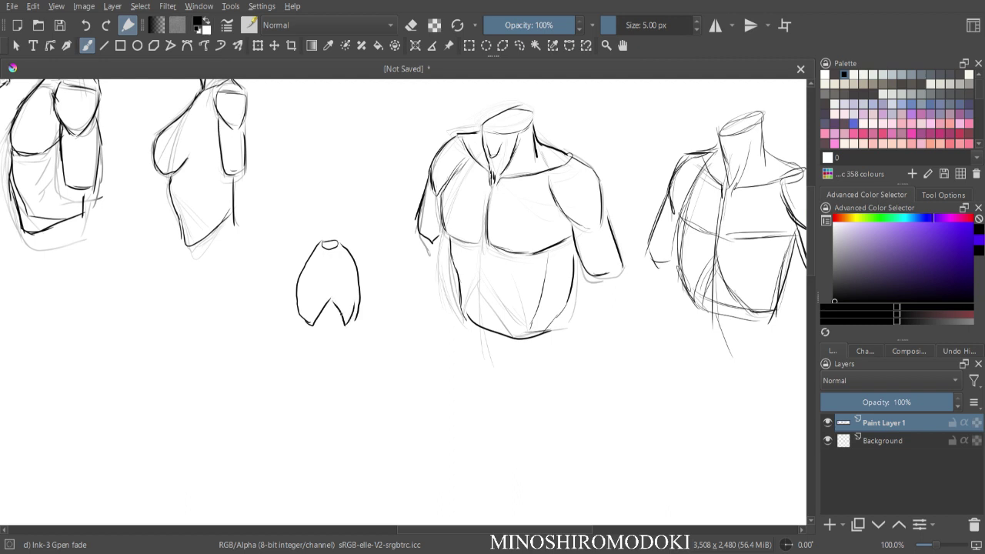
# - Add a centre line, a stem and two leaves to the tulip-shaped rib cage
pyautogui.moveTo(329, 251); pyautogui.dragTo(332, 361)
pyautogui.moveTo(329, 306)
pyautogui.mouseDown()
pyautogui.moveTo(329, 361)
pyautogui.moveTo(302, 351)
pyautogui.moveTo(333, 375)
pyautogui.mouseUp()
pyautogui.moveTo(296, 343)
pyautogui.mouseDown()
pyautogui.moveTo(329, 378)
pyautogui.moveTo(345, 355)
pyautogui.moveTo(343, 381)
pyautogui.mouseUp()
pyautogui.moveTo(356, 343)
pyautogui.mouseDown()
pyautogui.moveTo(332, 383)
pyautogui.moveTo(334, 362)
pyautogui.moveTo(361, 336)
pyautogui.moveTo(337, 382)
pyautogui.mouseUp()
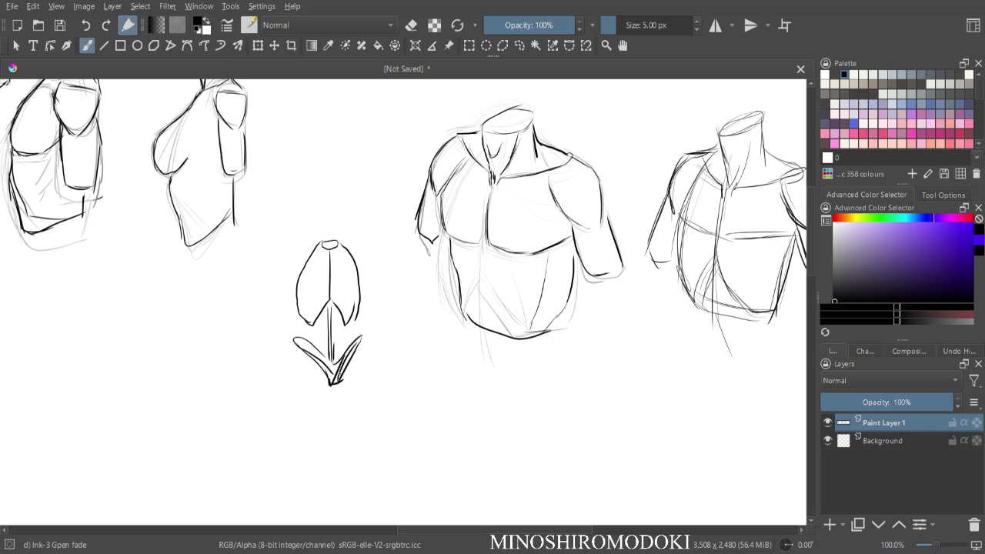
# - Add a neck, collarbones, angular shoulders and a horizontal chest line to the tulip diagram
pyautogui.moveTo(300, 241)
pyautogui.mouseDown()
pyautogui.moveTo(358, 247)
pyautogui.moveTo(327, 231)
pyautogui.moveTo(334, 254)
pyautogui.mouseUp()
pyautogui.moveTo(325, 229)
pyautogui.mouseDown()
pyautogui.moveTo(302, 244)
pyautogui.moveTo(335, 234)
pyautogui.moveTo(351, 248)
pyautogui.moveTo(291, 243)
pyautogui.moveTo(301, 271)
pyautogui.mouseUp()
pyautogui.moveTo(353, 245); pyautogui.dragTo(358, 269)
pyautogui.moveTo(297, 279)
pyautogui.mouseDown()
pyautogui.moveTo(355, 280)
pyautogui.moveTo(356, 321)
pyautogui.mouseUp()
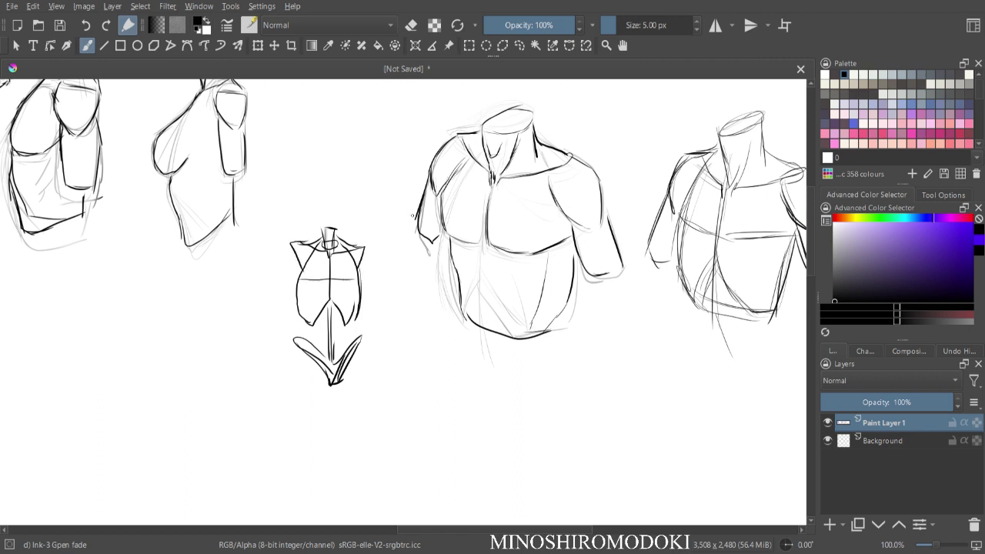
# - Fade the slimmer three-quarter torso's sketch with the Eraser Soft brush, then return to the Ink-3 Gpen fade brush
pyautogui.scroll(-3, 412, 217)
pyautogui.scroll(3, 412, 217)
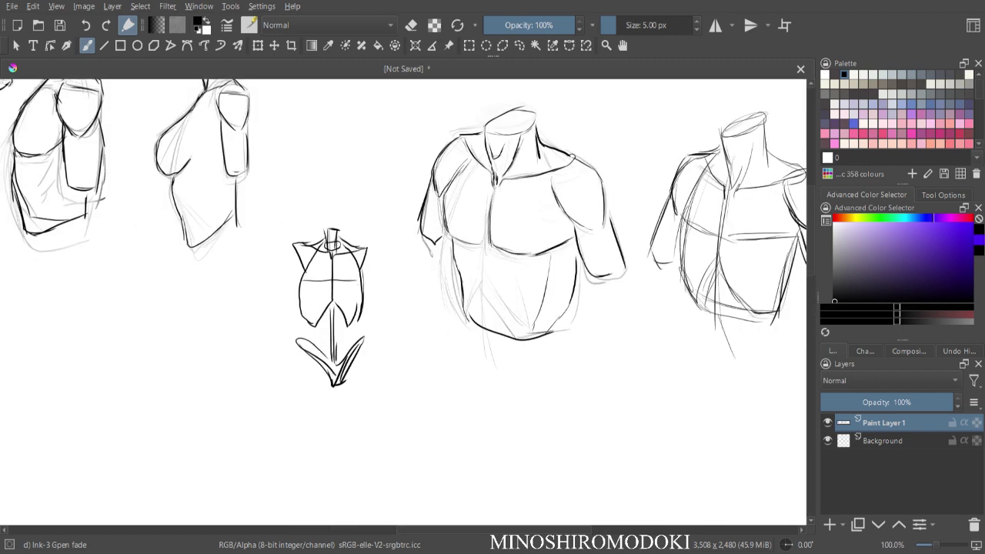
pyautogui.moveTo(641, 228); pyautogui.dragTo(385, 248)
pyautogui.press('-')
pyautogui.rightClick(444, 279)
pyautogui.click(534, 251)
pyautogui.moveTo(445, 215)
pyautogui.mouseDown()
pyautogui.moveTo(408, 300)
pyautogui.moveTo(391, 305)
pyautogui.moveTo(415, 361)
pyautogui.moveTo(435, 363)
pyautogui.moveTo(468, 343)
pyautogui.moveTo(507, 238)
pyautogui.moveTo(436, 209)
pyautogui.moveTo(414, 229)
pyautogui.mouseUp()
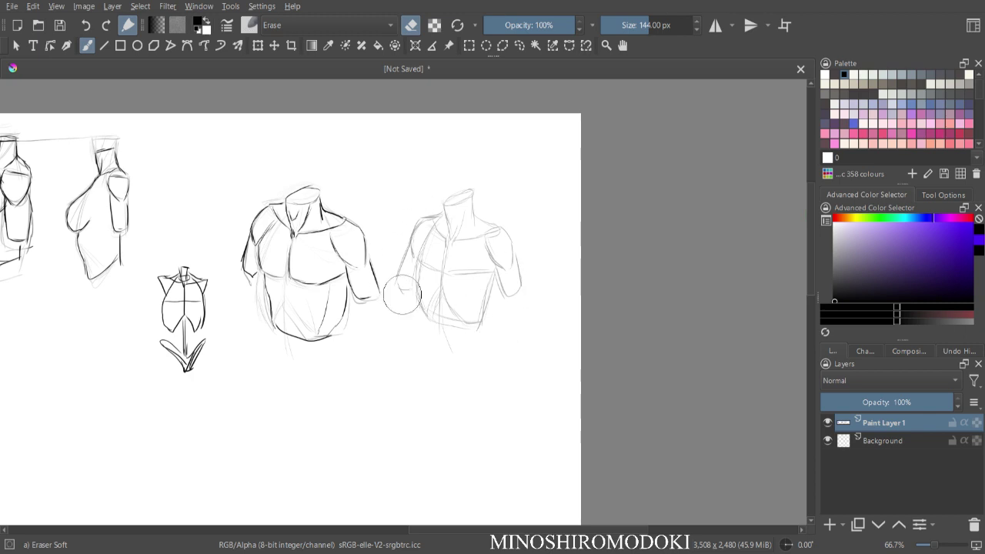
pyautogui.scroll(3, 413, 228)
pyautogui.rightClick(503, 314)
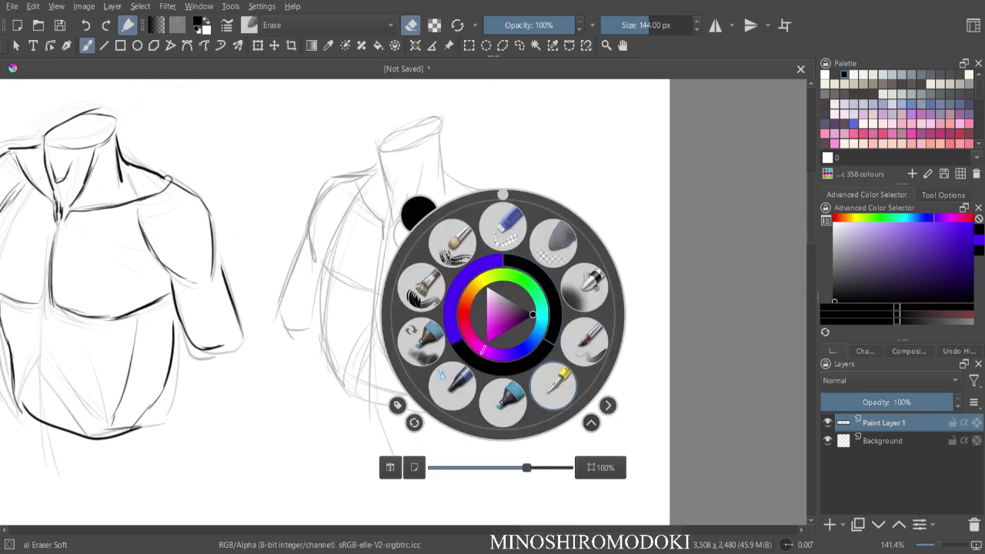
pyautogui.click(553, 385)
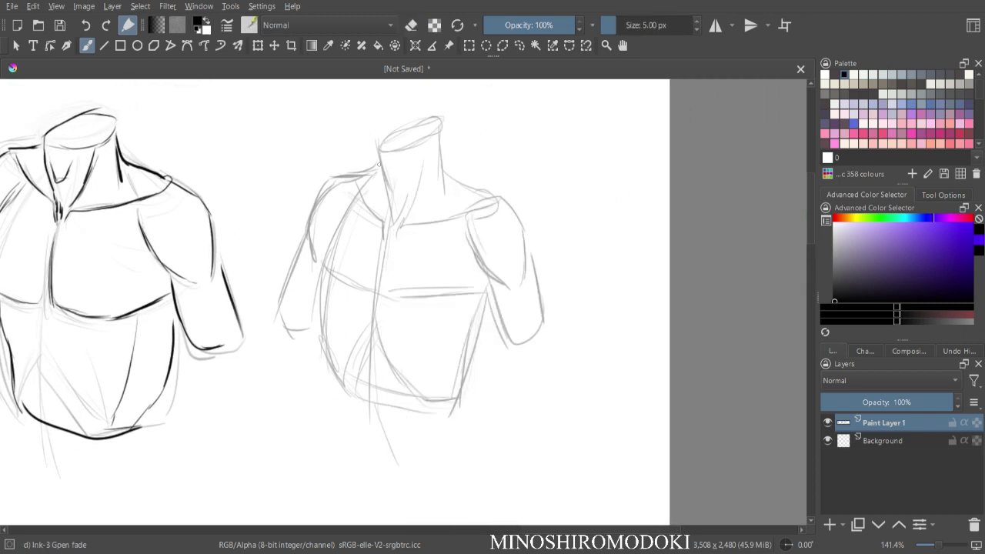
# - Ink the slimmer torso's neck and both shoulder contours
pyautogui.moveTo(383, 160); pyautogui.dragTo(393, 212)
pyautogui.moveTo(414, 171); pyautogui.dragTo(401, 210)
pyautogui.moveTo(380, 155)
pyautogui.mouseDown()
pyautogui.moveTo(434, 129)
pyautogui.moveTo(421, 130)
pyautogui.moveTo(435, 131)
pyautogui.moveTo(411, 151)
pyautogui.moveTo(387, 150)
pyautogui.moveTo(443, 173)
pyautogui.moveTo(339, 173)
pyautogui.moveTo(326, 179)
pyautogui.moveTo(319, 232)
pyautogui.mouseUp()
pyautogui.moveTo(446, 161)
pyautogui.mouseDown()
pyautogui.moveTo(457, 188)
pyautogui.moveTo(502, 198)
pyautogui.moveTo(523, 244)
pyautogui.mouseUp()
# - Ink the slimmer torso's breasts, far armpit edge, near upper arm and near waist side
pyautogui.moveTo(326, 194)
pyautogui.mouseDown()
pyautogui.moveTo(325, 263)
pyautogui.moveTo(297, 302)
pyautogui.mouseUp()
pyautogui.moveTo(307, 266)
pyautogui.mouseDown()
pyautogui.moveTo(298, 317)
pyautogui.moveTo(308, 344)
pyautogui.moveTo(343, 346)
pyautogui.moveTo(366, 324)
pyautogui.mouseUp()
pyautogui.moveTo(314, 284)
pyautogui.mouseDown()
pyautogui.moveTo(303, 328)
pyautogui.moveTo(313, 346)
pyautogui.mouseUp()
pyautogui.moveTo(382, 267)
pyautogui.mouseDown()
pyautogui.moveTo(379, 322)
pyautogui.moveTo(404, 351)
pyautogui.moveTo(392, 354)
pyautogui.moveTo(439, 356)
pyautogui.mouseUp()
pyautogui.moveTo(388, 337)
pyautogui.mouseDown()
pyautogui.moveTo(433, 358)
pyautogui.moveTo(459, 321)
pyautogui.moveTo(460, 329)
pyautogui.moveTo(477, 267)
pyautogui.moveTo(513, 343)
pyautogui.mouseUp()
pyautogui.moveTo(525, 254); pyautogui.dragTo(540, 327)
pyautogui.moveTo(492, 285); pyautogui.dragTo(457, 399)
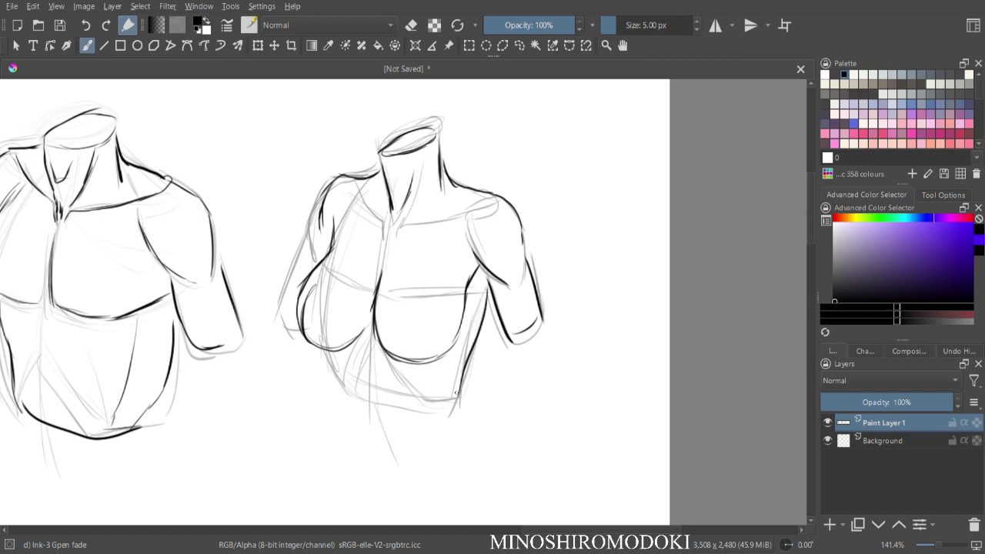
# - Ink the slimmer torso's far upper arm, far waist side and lower edge
pyautogui.moveTo(326, 203); pyautogui.dragTo(286, 282)
pyautogui.moveTo(314, 221); pyautogui.dragTo(282, 313)
pyautogui.moveTo(333, 352)
pyautogui.mouseDown()
pyautogui.moveTo(339, 385)
pyautogui.moveTo(436, 416)
pyautogui.mouseUp()
pyautogui.moveTo(462, 357); pyautogui.dragTo(459, 394)
pyautogui.moveTo(400, 411); pyautogui.dragTo(462, 394)
# - Select both three-quarter torsos freehand, scale them down, move them beside the side views, then deselect and return to the brush
pyautogui.scroll(-3, 435, 294)
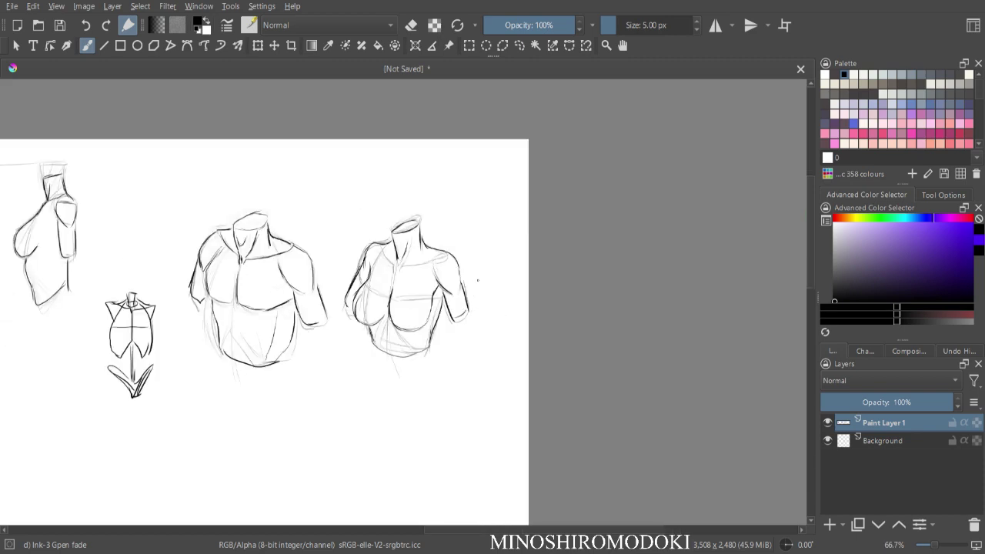
pyautogui.press('-')
pyautogui.press('-')
pyautogui.press('+')
pyautogui.press('+')
pyautogui.moveTo(374, 294); pyautogui.dragTo(507, 243)
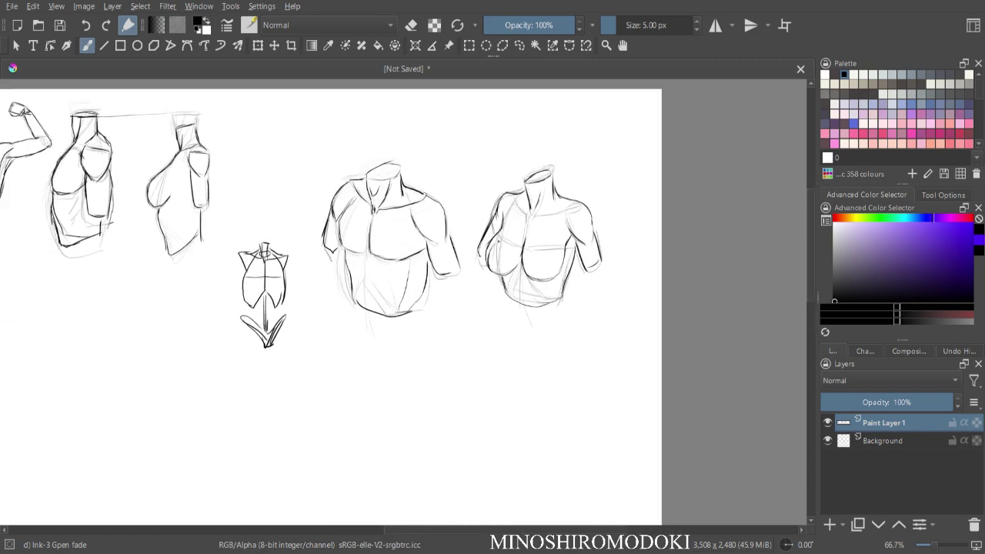
pyautogui.press('l')
pyautogui.moveTo(487, 160)
pyautogui.mouseDown()
pyautogui.moveTo(288, 192)
pyautogui.moveTo(498, 408)
pyautogui.moveTo(601, 131)
pyautogui.moveTo(490, 117)
pyautogui.mouseUp()
pyautogui.hotkey('ctrl', 't')
pyautogui.moveTo(659, 408); pyautogui.dragTo(598, 357)
pyautogui.moveTo(523, 300); pyautogui.dragTo(422, 231)
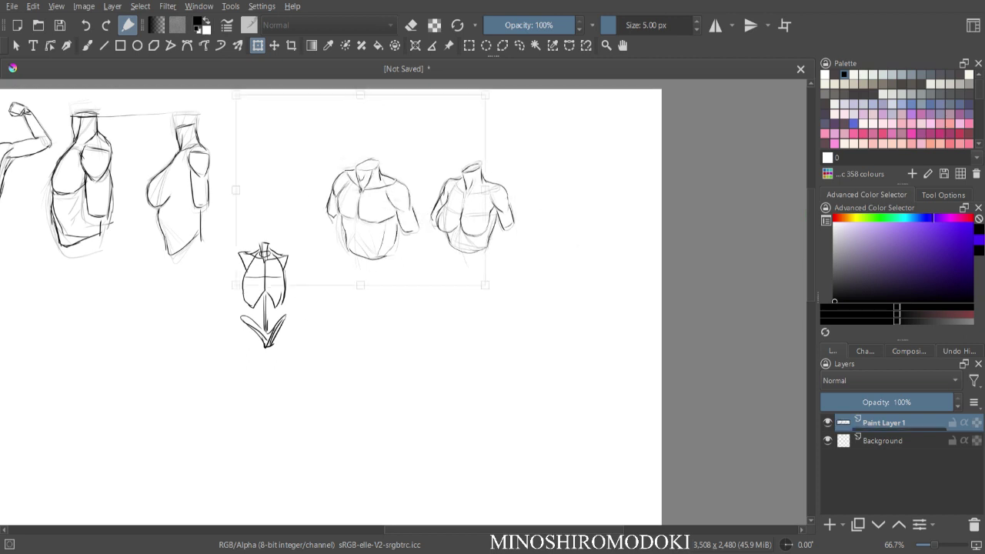
pyautogui.press('Return')
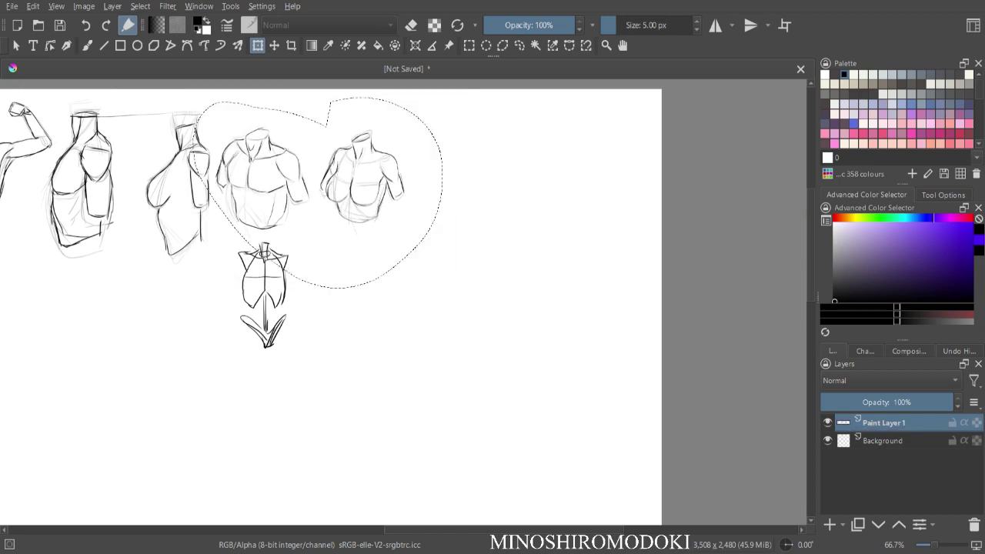
pyautogui.hotkey('ctrl', 'shift', 'a')
pyautogui.press('b')
# - Select the tulip diagram freehand, move it beside the slimmer three-quarter torso, then deselect and return to the brush
pyautogui.press('l')
pyautogui.moveTo(323, 266)
pyautogui.mouseDown()
pyautogui.moveTo(305, 248)
pyautogui.moveTo(226, 243)
pyautogui.moveTo(326, 269)
pyautogui.mouseUp()
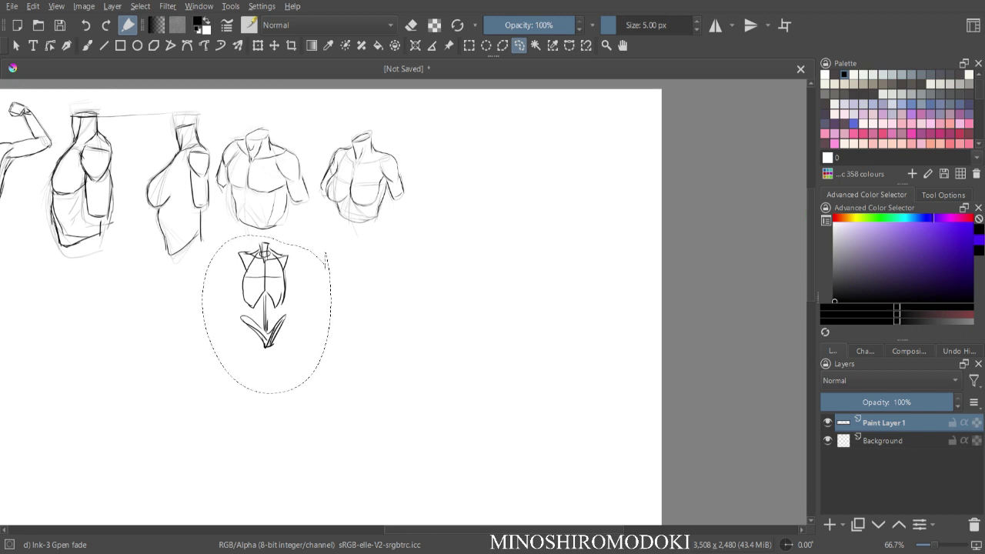
pyautogui.hotkey('ctrl', 't')
pyautogui.moveTo(264, 296)
pyautogui.mouseDown()
pyautogui.moveTo(467, 198)
pyautogui.moveTo(443, 154)
pyautogui.mouseUp()
pyautogui.press('Return')
pyautogui.hotkey('ctrl', 'shift', 'a')
pyautogui.press('b')
# - Review the whole row of torso studies and the empty canvas area beneath it
pyautogui.press('-')
pyautogui.press('-')
pyautogui.press('+')
pyautogui.press('+')
pyautogui.moveTo(53, 294); pyautogui.dragTo(442, 282)
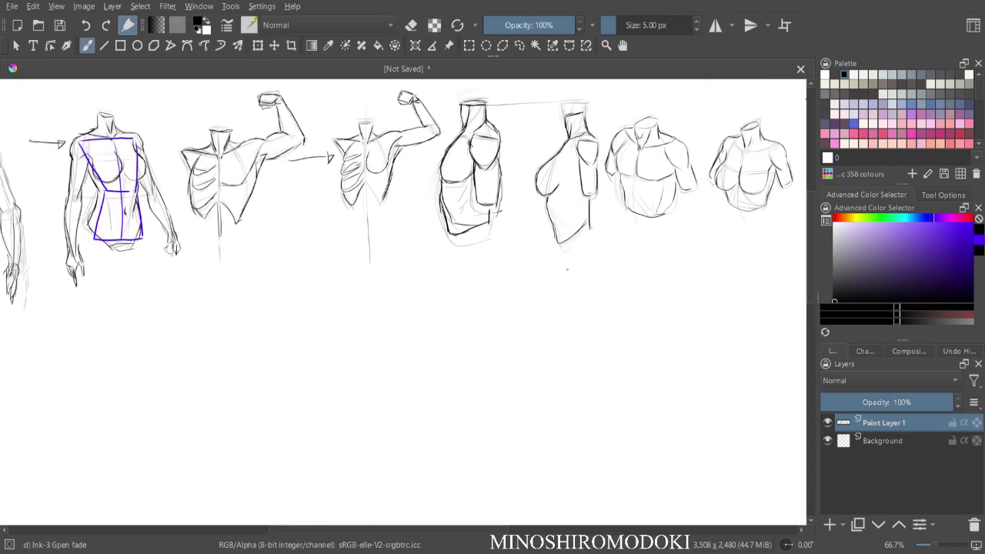
pyautogui.scroll(-2, 567, 271)
pyautogui.scroll(1, 567, 270)
pyautogui.scroll(-1, 636, 232)
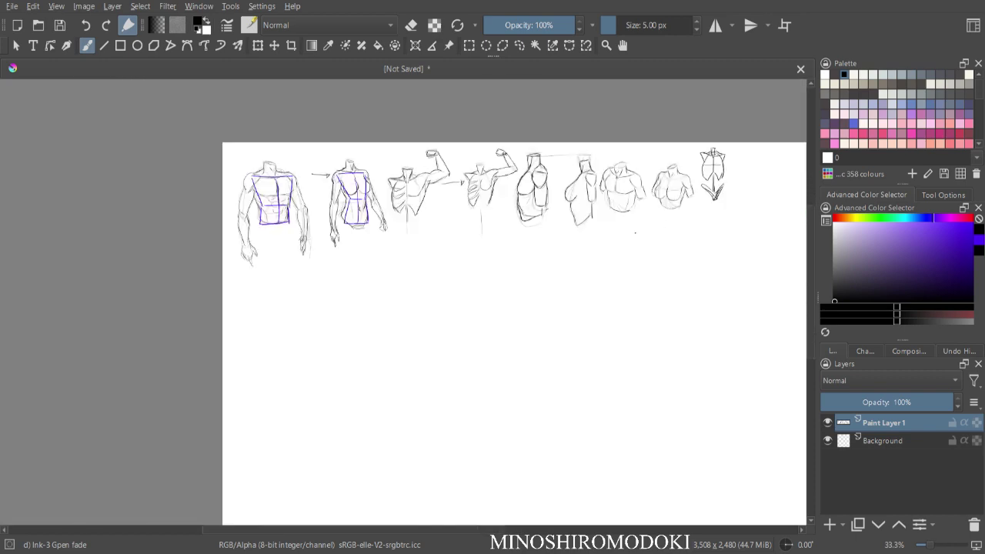
pyautogui.press('+')
pyautogui.moveTo(589, 271); pyautogui.dragTo(582, 241)
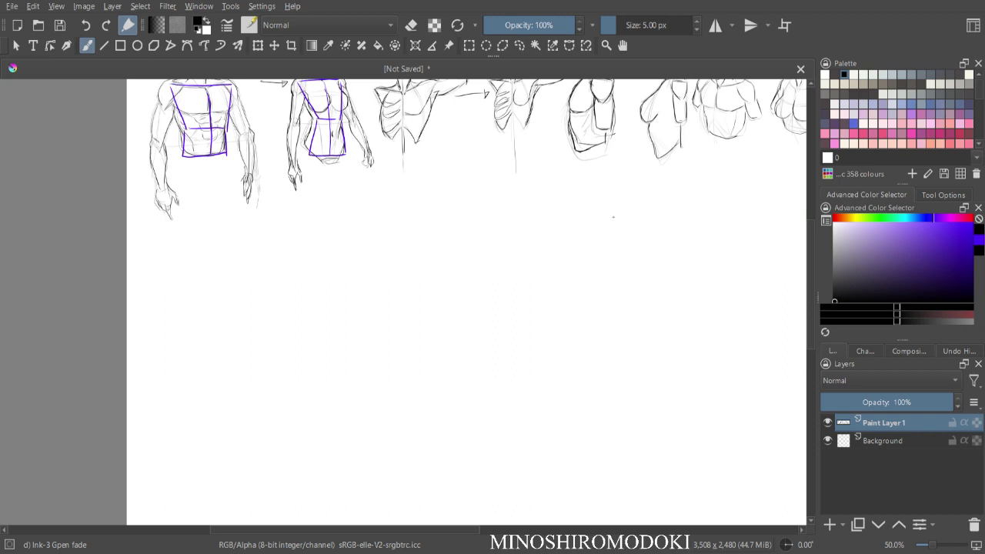
pyautogui.hotkey('ctrl', '-')
pyautogui.hotkey('ctrl', '-')
pyautogui.hotkey('ctrl', '+')
pyautogui.hotkey('ctrl', '+')
pyautogui.moveTo(624, 215); pyautogui.dragTo(587, 221)
pyautogui.moveTo(510, 265); pyautogui.dragTo(564, 221)
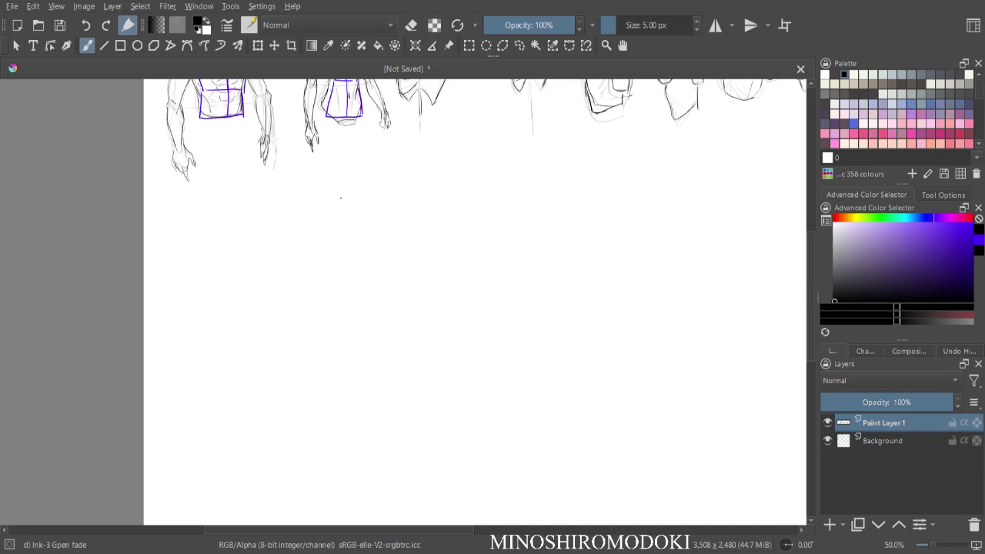
# - Sketch an oval head for a new figure in the empty area below the front-view female torso
pyautogui.moveTo(331, 204)
pyautogui.mouseDown()
pyautogui.moveTo(358, 236)
pyautogui.moveTo(359, 188)
pyautogui.moveTo(334, 190)
pyautogui.moveTo(360, 181)
pyautogui.moveTo(336, 223)
pyautogui.mouseUp()
pyautogui.moveTo(349, 186); pyautogui.dragTo(367, 182)
pyautogui.moveTo(372, 217); pyautogui.dragTo(358, 239)
pyautogui.moveTo(335, 198); pyautogui.dragTo(369, 189)
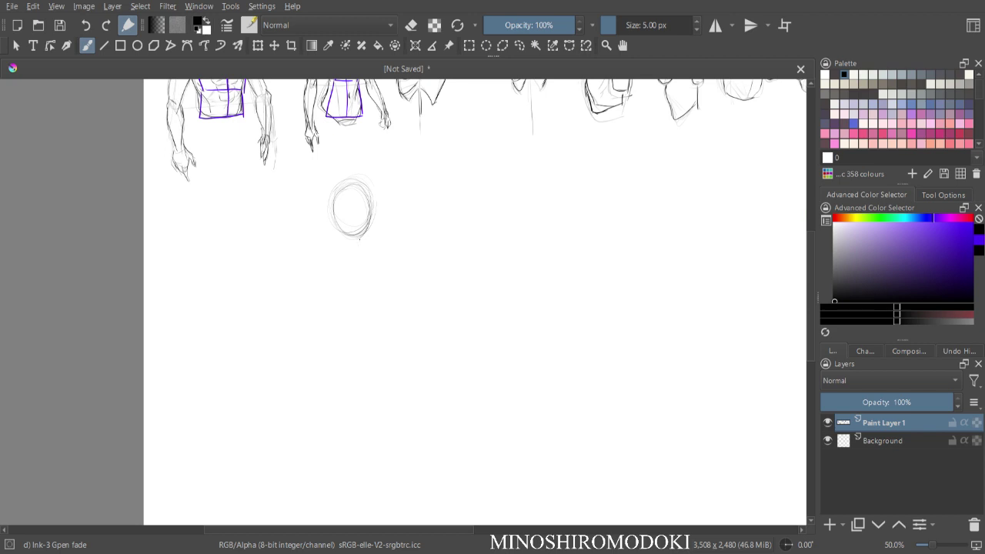
# - Rough in the new figure's collarbones, curved centre line and far rib-cage side beneath the head
pyautogui.moveTo(333, 249); pyautogui.dragTo(354, 257)
pyautogui.moveTo(364, 271); pyautogui.dragTo(375, 323)
pyautogui.moveTo(325, 260)
pyautogui.mouseDown()
pyautogui.moveTo(319, 287)
pyautogui.moveTo(331, 283)
pyautogui.moveTo(334, 312)
pyautogui.mouseUp()
pyautogui.moveTo(326, 279); pyautogui.dragTo(342, 331)
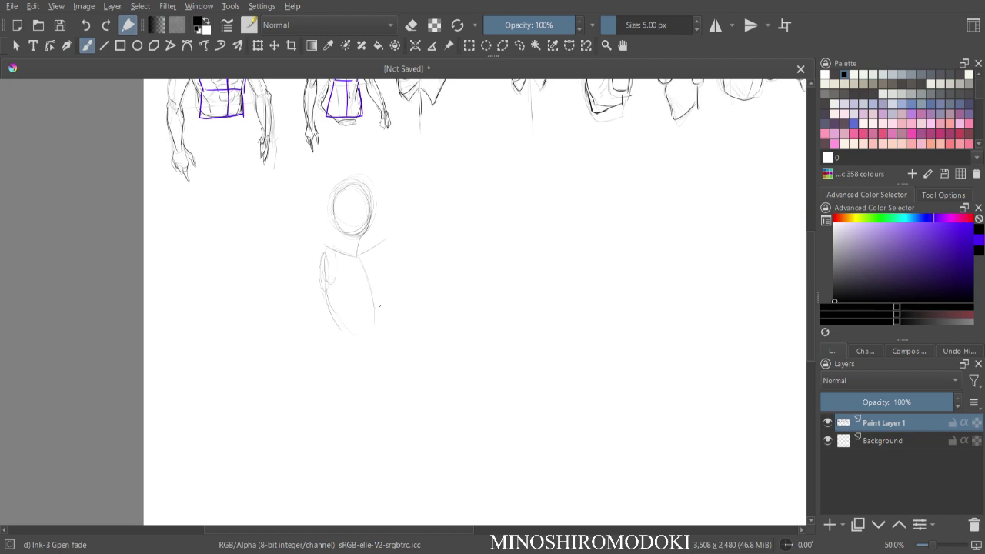
# - Sketch the figure's near torso side, rib arch, waist and hip base
pyautogui.moveTo(377, 256)
pyautogui.mouseDown()
pyautogui.moveTo(398, 311)
pyautogui.moveTo(374, 308)
pyautogui.moveTo(387, 341)
pyautogui.moveTo(381, 372)
pyautogui.mouseUp()
pyautogui.moveTo(345, 331); pyautogui.dragTo(356, 394)
pyautogui.moveTo(394, 328)
pyautogui.mouseDown()
pyautogui.moveTo(405, 353)
pyautogui.moveTo(348, 393)
pyautogui.moveTo(415, 382)
pyautogui.mouseUp()
pyautogui.moveTo(398, 310); pyautogui.dragTo(418, 382)
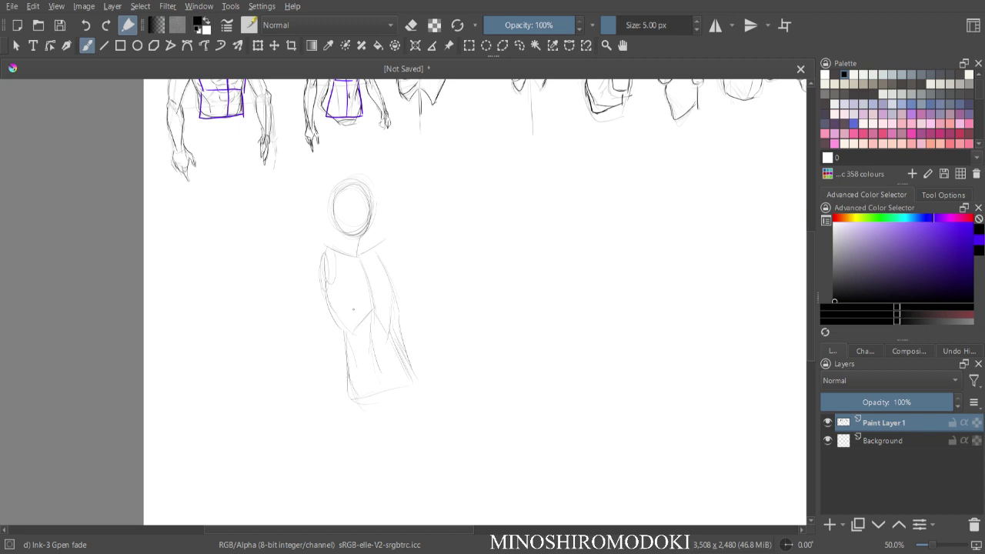
# - Darken the figure's shoulder line and define the face's sides, jaw and chin
pyautogui.moveTo(339, 249)
pyautogui.mouseDown()
pyautogui.moveTo(320, 252)
pyautogui.moveTo(319, 274)
pyautogui.moveTo(343, 251)
pyautogui.moveTo(382, 245)
pyautogui.mouseUp()
pyautogui.moveTo(339, 191); pyautogui.dragTo(339, 232)
pyautogui.moveTo(339, 194)
pyautogui.mouseDown()
pyautogui.moveTo(341, 234)
pyautogui.moveTo(357, 215)
pyautogui.moveTo(336, 222)
pyautogui.moveTo(343, 241)
pyautogui.mouseUp()
pyautogui.moveTo(333, 221); pyautogui.dragTo(340, 235)
pyautogui.moveTo(368, 197)
pyautogui.mouseDown()
pyautogui.moveTo(360, 244)
pyautogui.moveTo(341, 243)
pyautogui.moveTo(353, 247)
pyautogui.mouseUp()
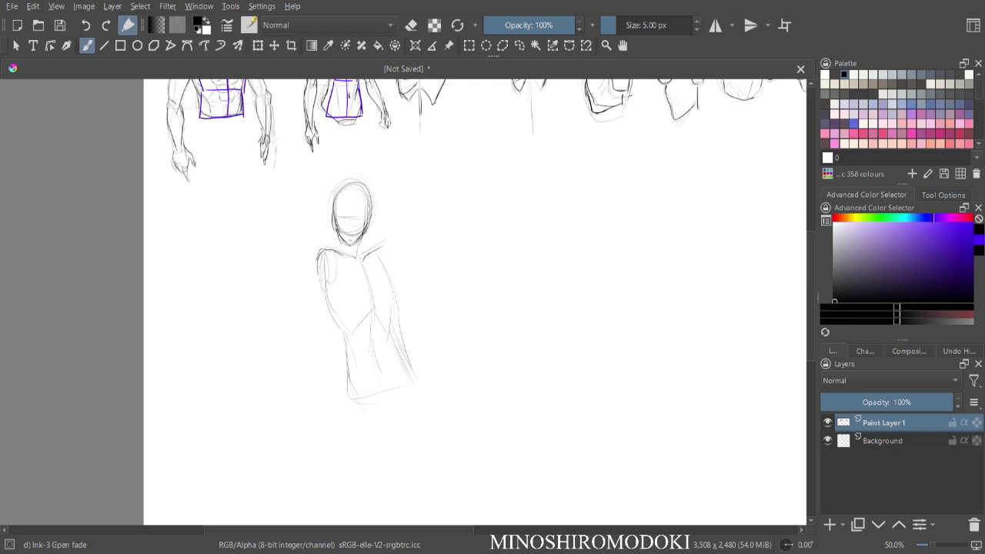
# - Add the face's vertical guide line, the neck and the chest guide lines to the figure
pyautogui.moveTo(350, 201); pyautogui.dragTo(359, 266)
pyautogui.moveTo(356, 248); pyautogui.dragTo(348, 268)
pyautogui.moveTo(363, 262)
pyautogui.mouseDown()
pyautogui.moveTo(371, 292)
pyautogui.moveTo(392, 288)
pyautogui.mouseUp()
pyautogui.moveTo(337, 252); pyautogui.dragTo(360, 263)
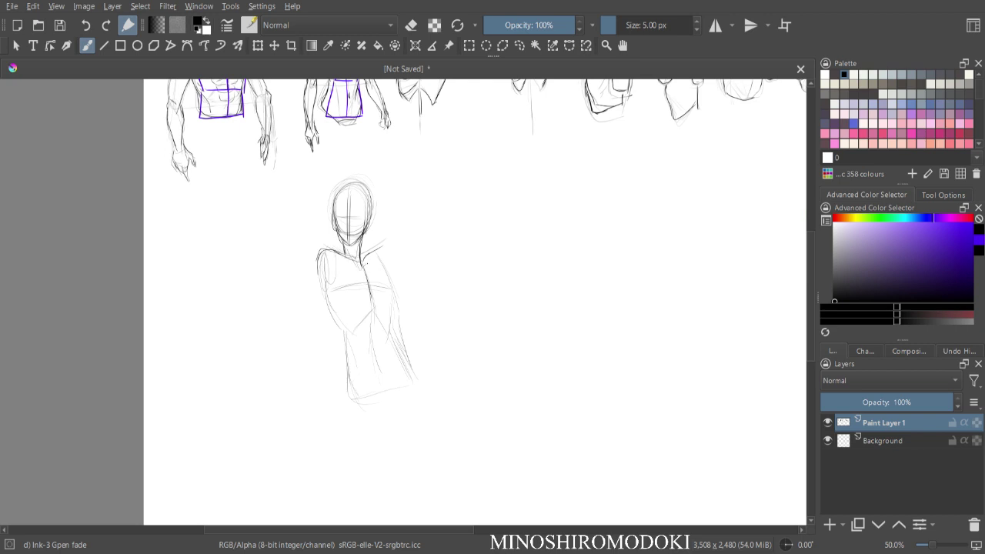
# - Rough in the seated figure's raised near leg with a knee circle and the far leg stretched out to the side
pyautogui.moveTo(348, 377); pyautogui.dragTo(420, 328)
pyautogui.moveTo(339, 385)
pyautogui.mouseDown()
pyautogui.moveTo(418, 324)
pyautogui.moveTo(431, 302)
pyautogui.moveTo(425, 329)
pyautogui.moveTo(455, 443)
pyautogui.mouseUp()
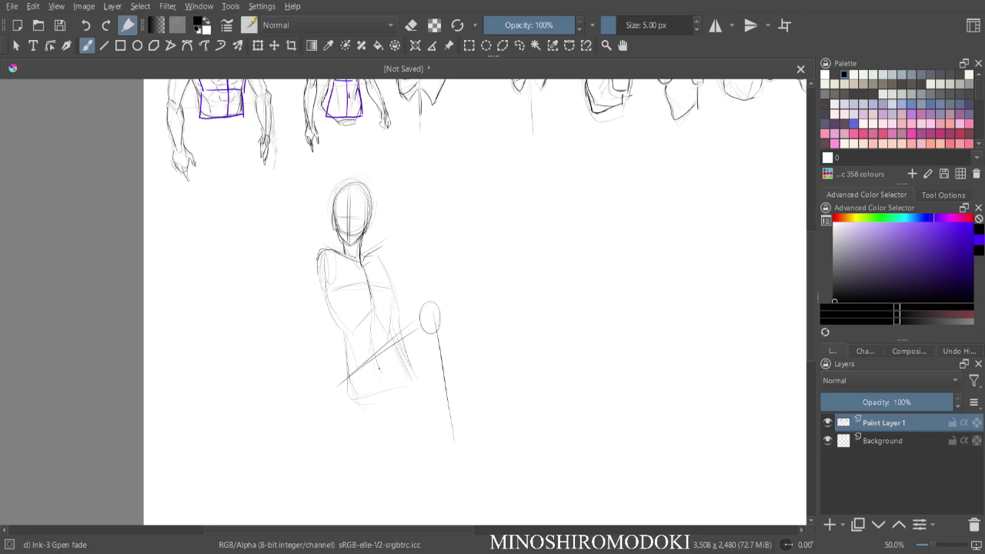
pyautogui.moveTo(414, 387); pyautogui.dragTo(508, 371)
pyautogui.moveTo(425, 380)
pyautogui.mouseDown()
pyautogui.moveTo(514, 357)
pyautogui.moveTo(591, 444)
pyautogui.mouseUp()
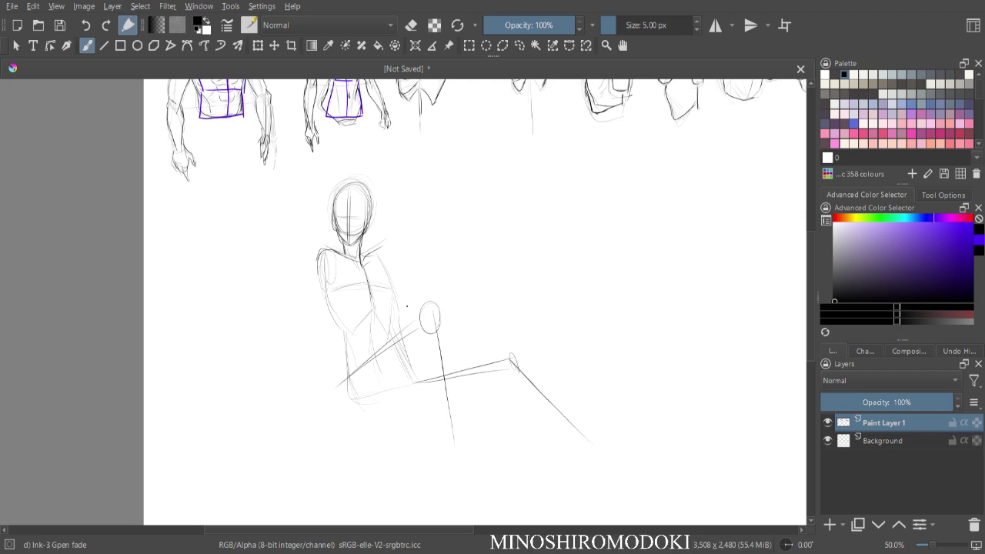
# - Sketch the straight supporting arm from shoulder to wrist behind the figure, with elbow and ground marks
pyautogui.moveTo(317, 246); pyautogui.dragTo(303, 337)
pyautogui.moveTo(303, 340); pyautogui.dragTo(278, 440)
pyautogui.moveTo(302, 334)
pyautogui.mouseDown()
pyautogui.moveTo(285, 406)
pyautogui.moveTo(279, 419)
pyautogui.moveTo(267, 411)
pyautogui.moveTo(298, 411)
pyautogui.mouseUp()
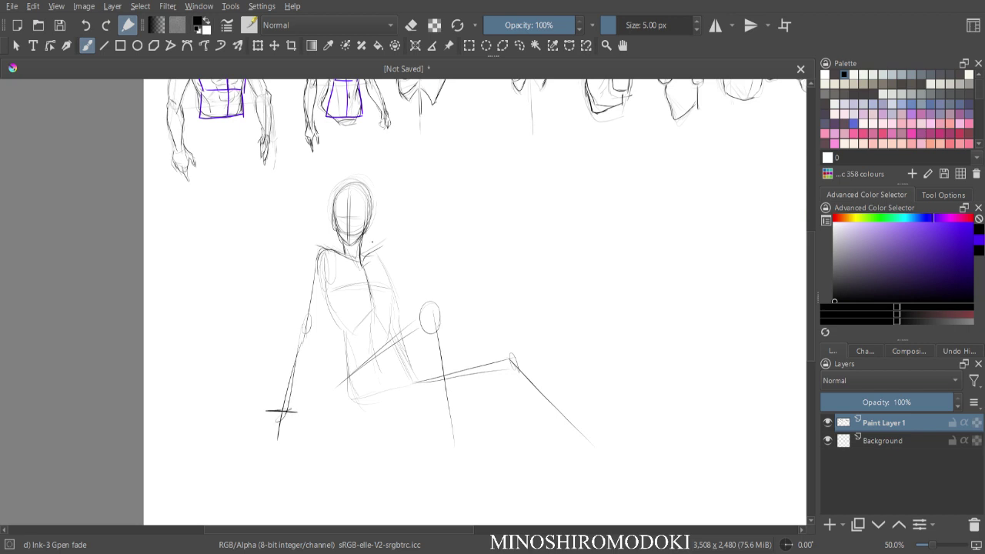
pyautogui.moveTo(325, 248); pyautogui.dragTo(309, 271)
pyautogui.moveTo(317, 250); pyautogui.dragTo(301, 333)
pyautogui.moveTo(328, 276)
pyautogui.mouseDown()
pyautogui.moveTo(303, 335)
pyautogui.moveTo(319, 329)
pyautogui.moveTo(290, 358)
pyautogui.moveTo(287, 397)
pyautogui.mouseUp()
pyautogui.moveTo(316, 329); pyautogui.dragTo(291, 408)
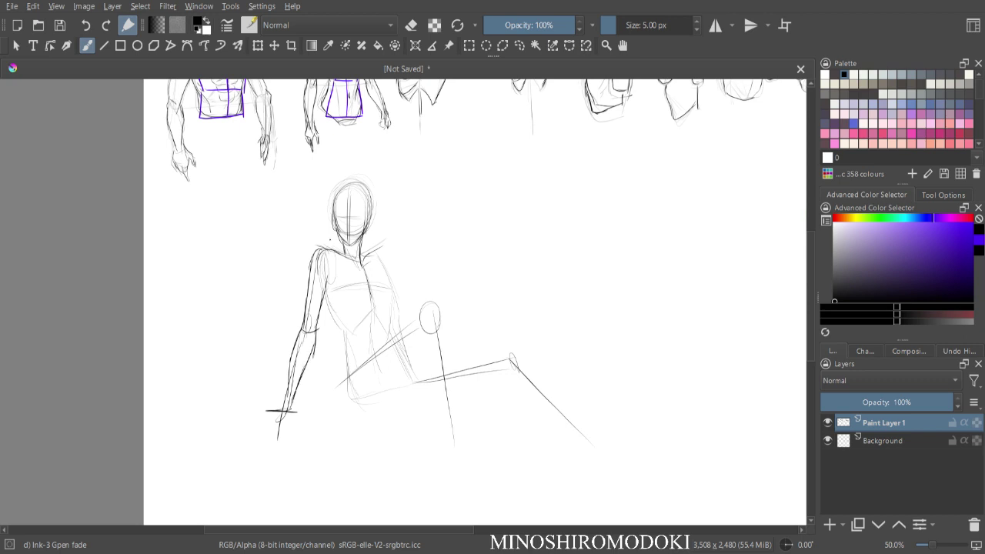
# - Define the torso's side, far shoulder and hip curve, and draw the raised thigh up to its knee
pyautogui.moveTo(324, 290); pyautogui.dragTo(346, 332)
pyautogui.moveTo(328, 281); pyautogui.dragTo(337, 295)
pyautogui.moveTo(324, 256)
pyautogui.mouseDown()
pyautogui.moveTo(376, 250)
pyautogui.moveTo(394, 256)
pyautogui.moveTo(395, 269)
pyautogui.mouseUp()
pyautogui.moveTo(347, 329)
pyautogui.mouseDown()
pyautogui.moveTo(340, 407)
pyautogui.moveTo(348, 427)
pyautogui.moveTo(375, 424)
pyautogui.mouseUp()
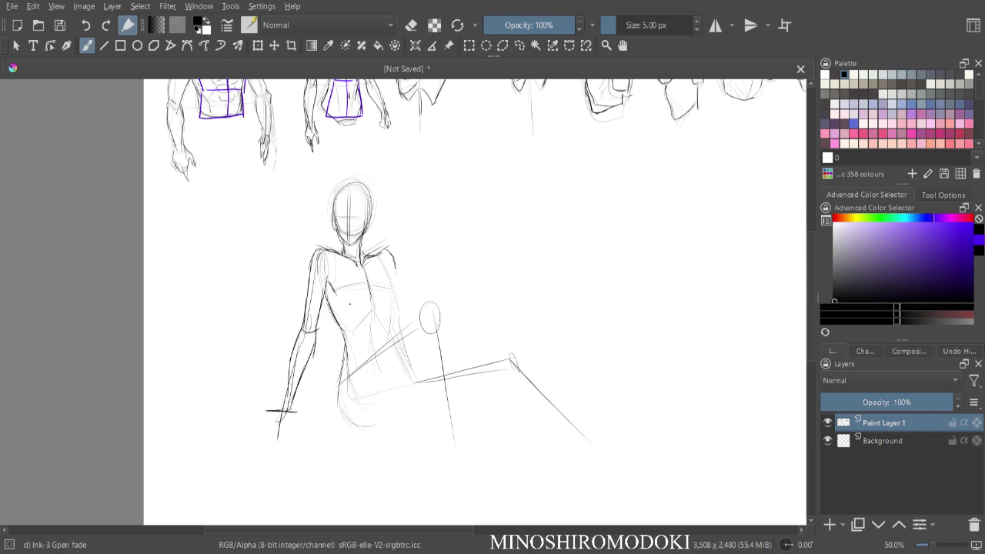
pyautogui.moveTo(362, 371)
pyautogui.mouseDown()
pyautogui.moveTo(356, 419)
pyautogui.moveTo(393, 419)
pyautogui.moveTo(407, 388)
pyautogui.moveTo(377, 352)
pyautogui.moveTo(431, 303)
pyautogui.moveTo(442, 336)
pyautogui.mouseUp()
pyautogui.moveTo(424, 313)
pyautogui.mouseDown()
pyautogui.moveTo(421, 332)
pyautogui.moveTo(441, 340)
pyautogui.mouseUp()
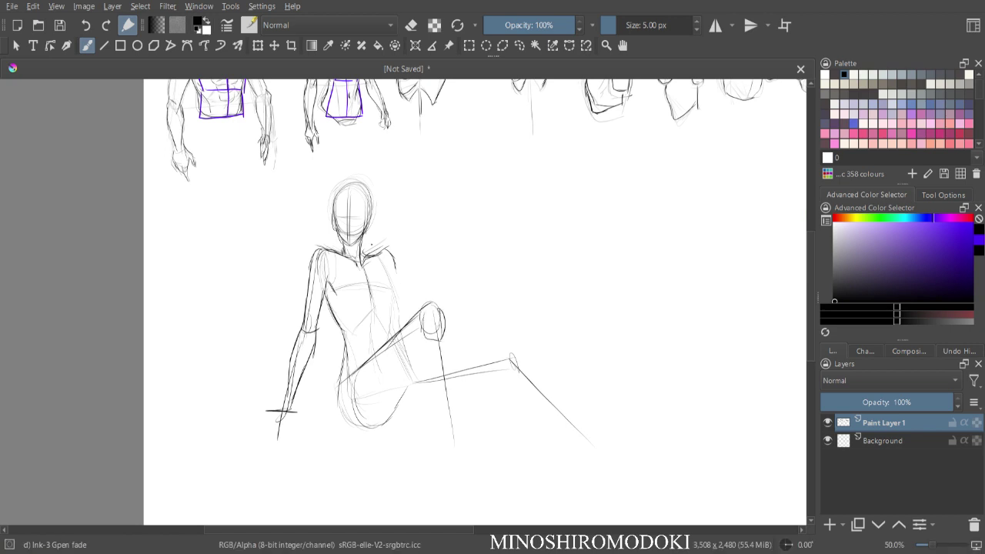
# - Draw the far arm resting on the raised knee with its drooping hand, and the torso's far side
pyautogui.moveTo(391, 254)
pyautogui.mouseDown()
pyautogui.moveTo(407, 276)
pyautogui.moveTo(451, 292)
pyautogui.moveTo(436, 327)
pyautogui.mouseUp()
pyautogui.moveTo(442, 283); pyautogui.dragTo(465, 326)
pyautogui.moveTo(461, 302); pyautogui.dragTo(464, 328)
pyautogui.moveTo(405, 301); pyautogui.dragTo(438, 289)
pyautogui.moveTo(417, 301)
pyautogui.mouseDown()
pyautogui.moveTo(389, 260)
pyautogui.moveTo(408, 296)
pyautogui.mouseUp()
pyautogui.moveTo(391, 257)
pyautogui.mouseDown()
pyautogui.moveTo(434, 307)
pyautogui.moveTo(432, 326)
pyautogui.moveTo(439, 309)
pyautogui.moveTo(449, 350)
pyautogui.moveTo(465, 323)
pyautogui.moveTo(416, 344)
pyautogui.moveTo(422, 378)
pyautogui.mouseUp()
# - Sketch the raised leg's calf and shin and round off the buttock underneath
pyautogui.moveTo(424, 326); pyautogui.dragTo(432, 427)
pyautogui.moveTo(450, 355); pyautogui.dragTo(457, 453)
pyautogui.moveTo(428, 399); pyautogui.dragTo(447, 459)
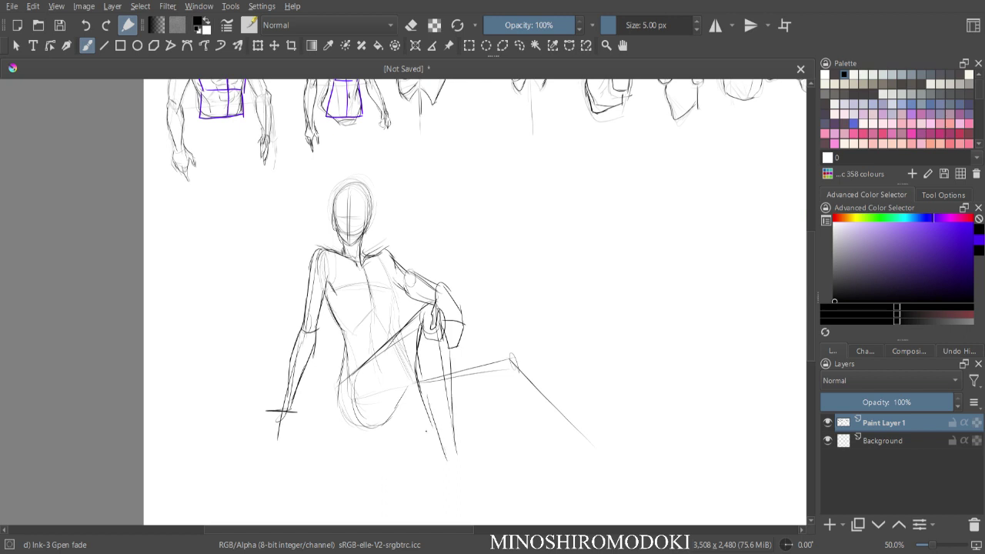
pyautogui.moveTo(415, 395); pyautogui.dragTo(383, 428)
pyautogui.moveTo(340, 399)
pyautogui.mouseDown()
pyautogui.moveTo(408, 420)
pyautogui.moveTo(413, 403)
pyautogui.mouseUp()
# - Block in the outstretched leg's thigh with its upper and lower contours and knee
pyautogui.moveTo(453, 361); pyautogui.dragTo(497, 350)
pyautogui.moveTo(462, 357)
pyautogui.mouseDown()
pyautogui.moveTo(515, 347)
pyautogui.moveTo(499, 348)
pyautogui.mouseUp()
pyautogui.moveTo(451, 355)
pyautogui.mouseDown()
pyautogui.moveTo(513, 347)
pyautogui.moveTo(521, 376)
pyautogui.moveTo(413, 421)
pyautogui.mouseUp()
pyautogui.moveTo(507, 379)
pyautogui.mouseDown()
pyautogui.moveTo(457, 406)
pyautogui.moveTo(465, 399)
pyautogui.mouseUp()
# - Sketch both breasts on the torso and an outer contour for the hip
pyautogui.moveTo(383, 270)
pyautogui.mouseDown()
pyautogui.moveTo(398, 305)
pyautogui.moveTo(389, 309)
pyautogui.moveTo(370, 289)
pyautogui.moveTo(365, 314)
pyautogui.mouseUp()
pyautogui.moveTo(339, 284)
pyautogui.mouseDown()
pyautogui.moveTo(340, 312)
pyautogui.moveTo(363, 316)
pyautogui.mouseUp()
pyautogui.moveTo(373, 275)
pyautogui.mouseDown()
pyautogui.moveTo(360, 306)
pyautogui.moveTo(395, 335)
pyautogui.mouseUp()
pyautogui.moveTo(334, 368); pyautogui.dragTo(331, 418)
# - Draw the raised leg's ankle and foot planted on the ground
pyautogui.hotkey('ctrl', '-')
pyautogui.hotkey('ctrl', '+')
pyautogui.moveTo(530, 406); pyautogui.dragTo(434, 319)
pyautogui.moveTo(353, 267)
pyautogui.mouseDown()
pyautogui.moveTo(358, 357)
pyautogui.moveTo(347, 382)
pyautogui.moveTo(362, 365)
pyautogui.mouseUp()
pyautogui.moveTo(363, 354)
pyautogui.mouseDown()
pyautogui.moveTo(365, 380)
pyautogui.moveTo(342, 375)
pyautogui.moveTo(338, 386)
pyautogui.moveTo(367, 411)
pyautogui.mouseUp()
pyautogui.moveTo(363, 366)
pyautogui.mouseDown()
pyautogui.moveTo(385, 402)
pyautogui.moveTo(367, 413)
pyautogui.moveTo(395, 406)
pyautogui.mouseUp()
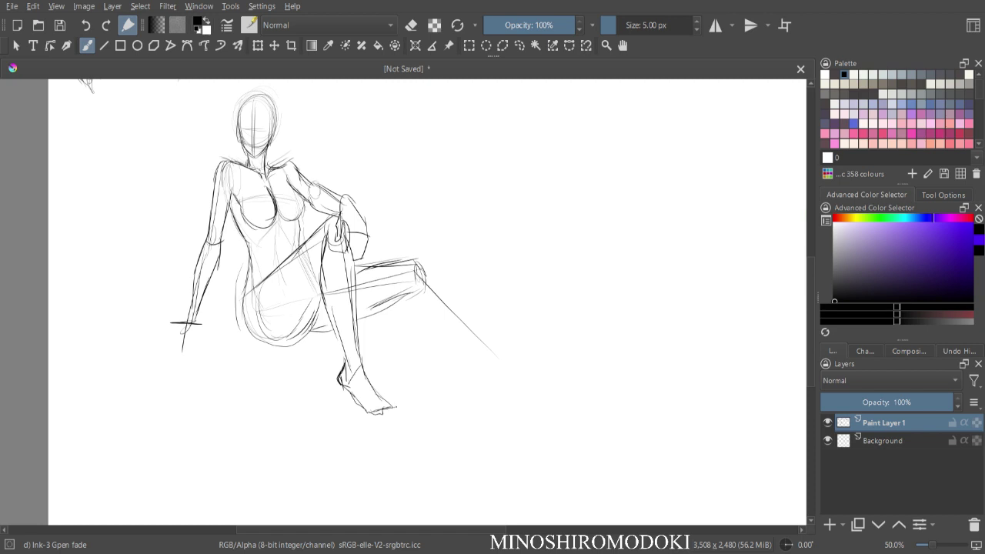
# - Sketch the outstretched leg's shin, calf and pointed foot
pyautogui.moveTo(319, 332)
pyautogui.mouseDown()
pyautogui.moveTo(418, 292)
pyautogui.moveTo(468, 333)
pyautogui.mouseUp()
pyautogui.moveTo(413, 284)
pyautogui.mouseDown()
pyautogui.moveTo(406, 316)
pyautogui.moveTo(477, 354)
pyautogui.mouseUp()
pyautogui.moveTo(448, 311); pyautogui.dragTo(493, 368)
pyautogui.moveTo(431, 326)
pyautogui.mouseDown()
pyautogui.moveTo(496, 376)
pyautogui.moveTo(505, 398)
pyautogui.mouseUp()
pyautogui.moveTo(476, 368)
pyautogui.mouseDown()
pyautogui.moveTo(475, 387)
pyautogui.moveTo(496, 392)
pyautogui.moveTo(508, 411)
pyautogui.mouseUp()
pyautogui.moveTo(502, 386)
pyautogui.mouseDown()
pyautogui.moveTo(515, 405)
pyautogui.moveTo(489, 364)
pyautogui.mouseUp()
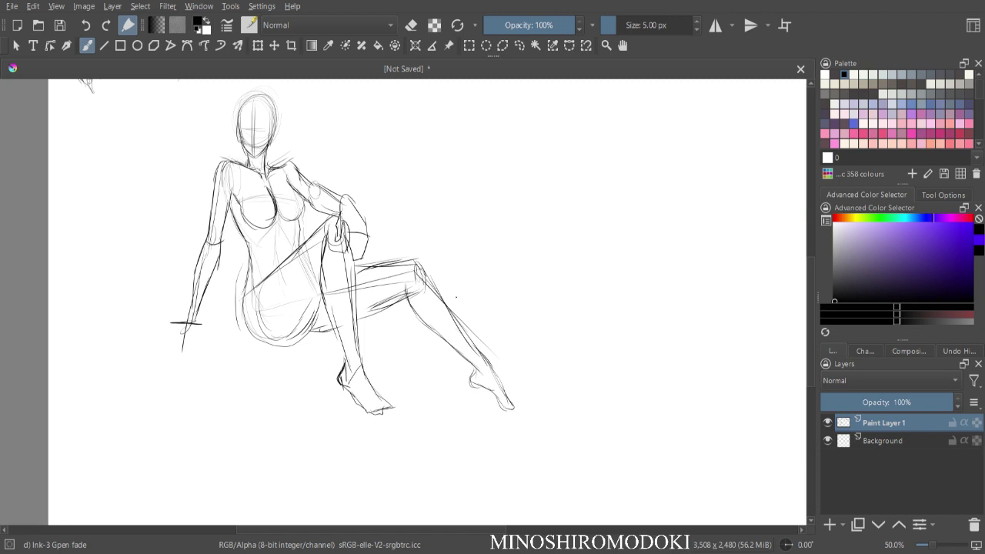
# - Fade the whole seated figure to a faint underdrawing with the Eraser Soft brush enlarged to 201 px
pyautogui.rightClick(488, 258)
pyautogui.click(539, 184)
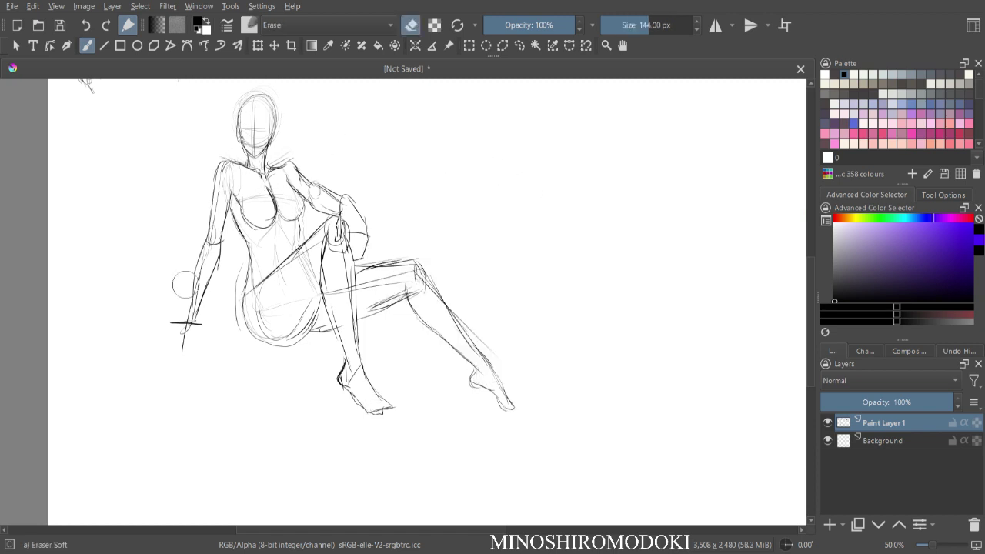
pyautogui.press(']')
pyautogui.press(']')
pyautogui.press(']')
pyautogui.press(']')
pyautogui.press(']')
pyautogui.moveTo(275, 195)
pyautogui.mouseDown()
pyautogui.moveTo(250, 123)
pyautogui.moveTo(286, 159)
pyautogui.moveTo(295, 272)
pyautogui.moveTo(341, 413)
pyautogui.mouseUp()
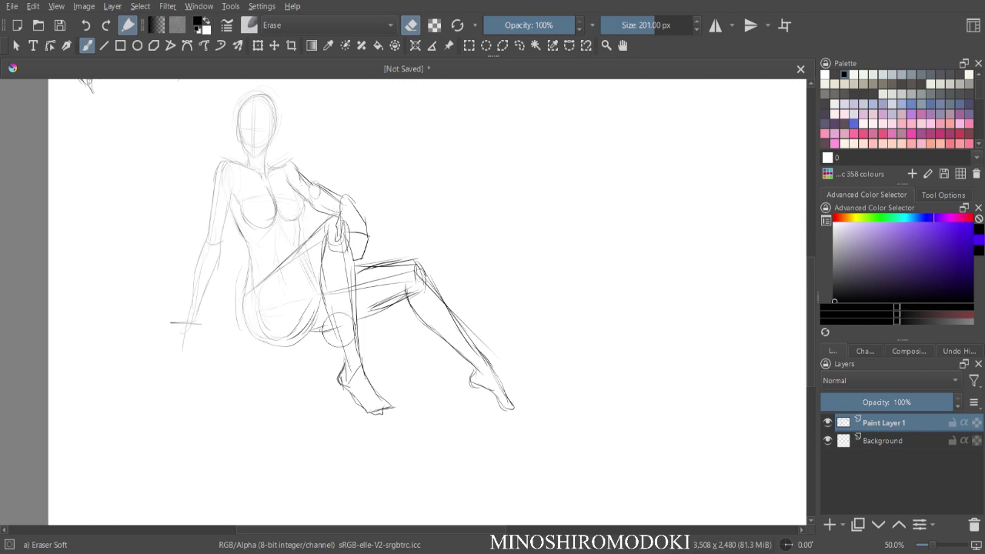
pyautogui.moveTo(383, 340)
pyautogui.mouseDown()
pyautogui.moveTo(471, 371)
pyautogui.moveTo(506, 418)
pyautogui.moveTo(351, 402)
pyautogui.moveTo(317, 202)
pyautogui.mouseUp()
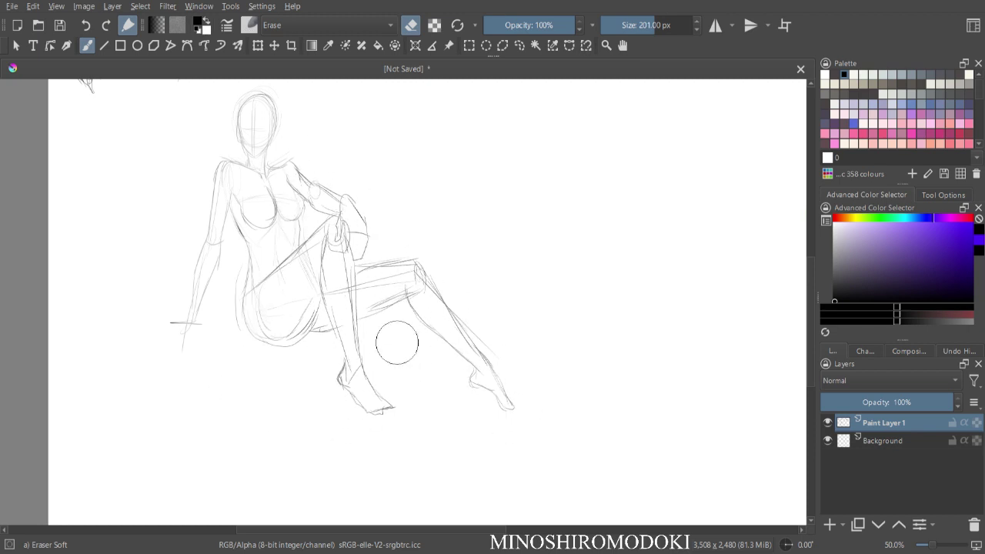
# - Return to the Ink-3 Gpen fade brush and darken the sides of the face and the jaw
pyautogui.hotkey('ctrl', '+')
pyautogui.hotkey('ctrl', '-')
pyautogui.moveTo(357, 286); pyautogui.dragTo(478, 317)
pyautogui.rightClick(605, 264)
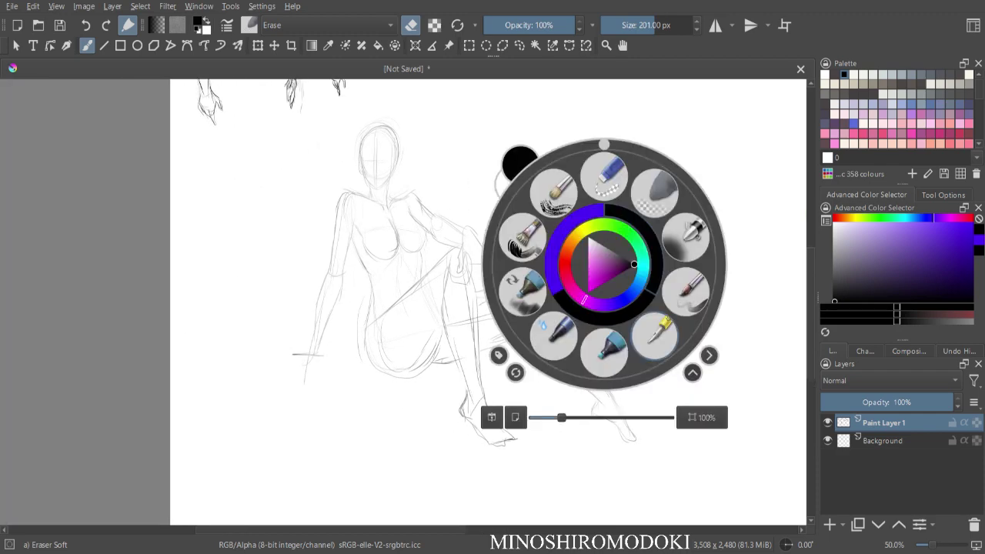
pyautogui.click(660, 329)
pyautogui.hotkey('ctrl', '+')
pyautogui.hotkey('ctrl', '+')
pyautogui.moveTo(543, 135); pyautogui.dragTo(513, 294)
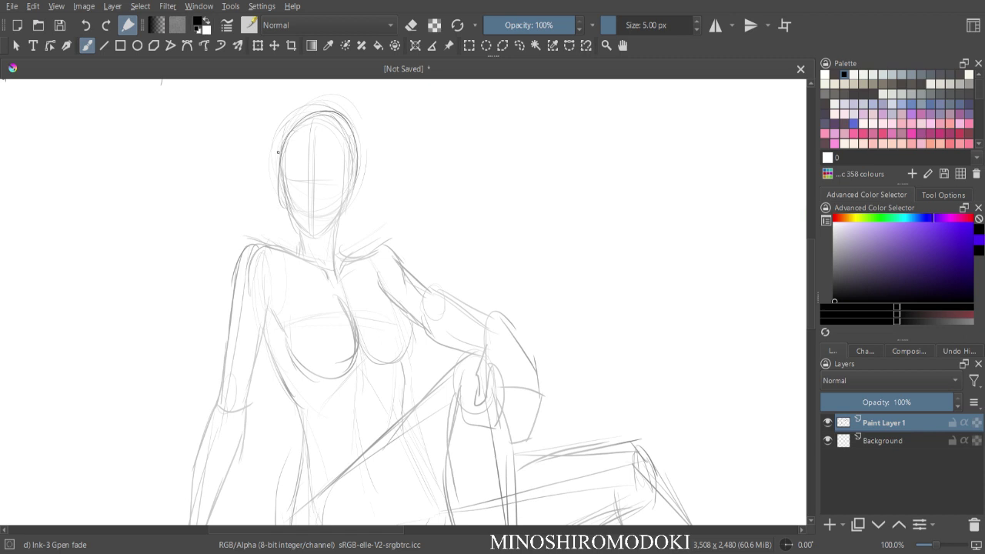
pyautogui.moveTo(281, 182); pyautogui.dragTo(301, 230)
pyautogui.moveTo(349, 192)
pyautogui.mouseDown()
pyautogui.moveTo(328, 232)
pyautogui.moveTo(307, 236)
pyautogui.moveTo(302, 251)
pyautogui.mouseUp()
# - Redraw the neck, collarbones, shoulders and chest sides with firm lines
pyautogui.moveTo(337, 223); pyautogui.dragTo(335, 271)
pyautogui.moveTo(307, 235)
pyautogui.mouseDown()
pyautogui.moveTo(276, 258)
pyautogui.moveTo(331, 278)
pyautogui.moveTo(389, 243)
pyautogui.moveTo(411, 276)
pyautogui.mouseUp()
pyautogui.moveTo(297, 255)
pyautogui.mouseDown()
pyautogui.moveTo(257, 248)
pyautogui.moveTo(234, 270)
pyautogui.moveTo(231, 311)
pyautogui.moveTo(286, 329)
pyautogui.mouseUp()
pyautogui.moveTo(380, 284)
pyautogui.mouseDown()
pyautogui.moveTo(415, 332)
pyautogui.moveTo(408, 362)
pyautogui.moveTo(382, 366)
pyautogui.moveTo(413, 354)
pyautogui.moveTo(399, 365)
pyautogui.mouseUp()
# - Refine the breast contours and near shoulder, alternating between drawing and erasing
pyautogui.press('e')
pyautogui.moveTo(351, 320); pyautogui.dragTo(343, 347)
pyautogui.press('e')
pyautogui.press('e')
pyautogui.moveTo(289, 332)
pyautogui.mouseDown()
pyautogui.moveTo(297, 352)
pyautogui.moveTo(295, 300)
pyautogui.mouseUp()
pyautogui.press('e')
pyautogui.press('e')
pyautogui.moveTo(342, 371); pyautogui.dragTo(331, 351)
pyautogui.press('e')
pyautogui.moveTo(338, 309)
pyautogui.mouseDown()
pyautogui.moveTo(353, 354)
pyautogui.moveTo(346, 366)
pyautogui.mouseUp()
pyautogui.moveTo(278, 318)
pyautogui.mouseDown()
pyautogui.moveTo(291, 368)
pyautogui.moveTo(314, 379)
pyautogui.moveTo(342, 369)
pyautogui.moveTo(350, 337)
pyautogui.moveTo(323, 264)
pyautogui.moveTo(330, 222)
pyautogui.moveTo(339, 258)
pyautogui.mouseUp()
# - Darken the torso's near side and the supporting arm, finishing it with a hand flat on the ground
pyautogui.hotkey('ctrl', '-')
pyautogui.moveTo(323, 223); pyautogui.dragTo(341, 266)
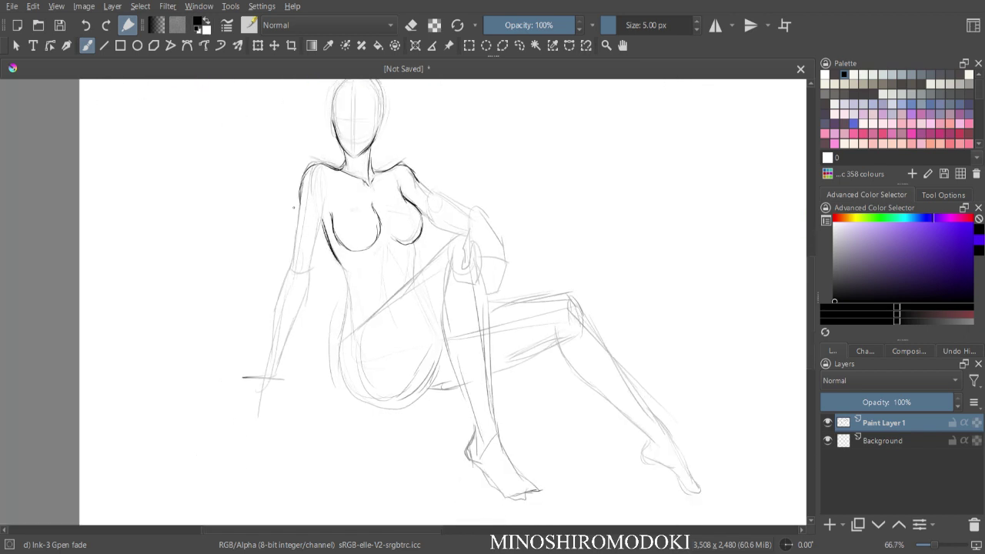
pyautogui.moveTo(301, 183); pyautogui.dragTo(291, 268)
pyautogui.moveTo(318, 213)
pyautogui.mouseDown()
pyautogui.moveTo(311, 289)
pyautogui.moveTo(287, 352)
pyautogui.mouseUp()
pyautogui.moveTo(295, 258)
pyautogui.mouseDown()
pyautogui.moveTo(271, 374)
pyautogui.moveTo(280, 382)
pyautogui.moveTo(257, 384)
pyautogui.moveTo(271, 395)
pyautogui.moveTo(243, 401)
pyautogui.moveTo(275, 391)
pyautogui.moveTo(258, 399)
pyautogui.moveTo(234, 395)
pyautogui.moveTo(247, 390)
pyautogui.mouseUp()
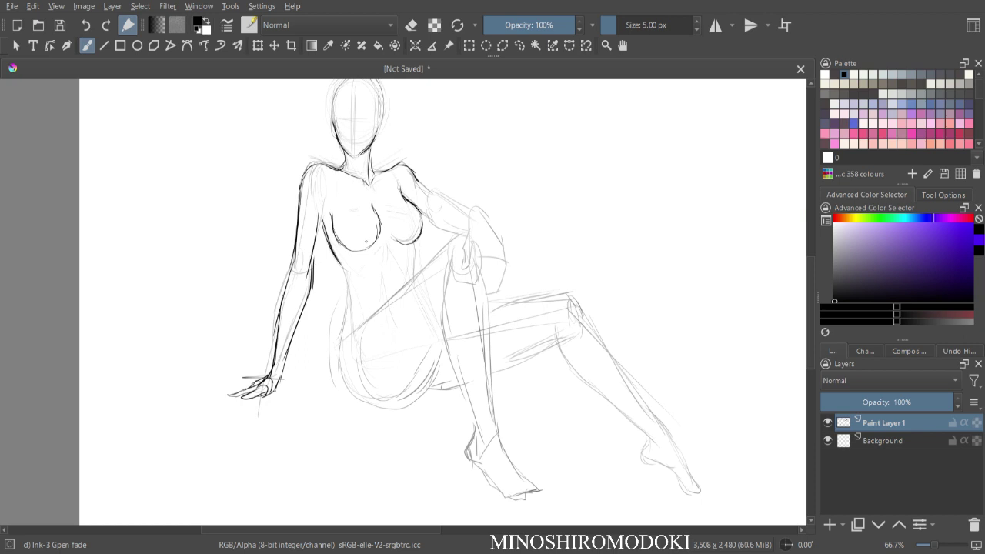
# - Draw the waist contours, lasso the lower body and shift it slightly upward to shorten the torso
pyautogui.moveTo(330, 233)
pyautogui.mouseDown()
pyautogui.moveTo(353, 282)
pyautogui.moveTo(414, 270)
pyautogui.mouseUp()
pyautogui.moveTo(352, 282); pyautogui.dragTo(337, 325)
pyautogui.press('l')
pyautogui.moveTo(622, 278)
pyautogui.mouseDown()
pyautogui.moveTo(524, 290)
pyautogui.moveTo(450, 231)
pyautogui.moveTo(380, 288)
pyautogui.moveTo(330, 419)
pyautogui.moveTo(509, 523)
pyautogui.moveTo(670, 514)
pyautogui.moveTo(588, 270)
pyautogui.moveTo(548, 265)
pyautogui.mouseUp()
pyautogui.hotkey('ctrl', 't')
pyautogui.moveTo(526, 376); pyautogui.dragTo(523, 361)
pyautogui.press('Return')
pyautogui.hotkey('ctrl', 'shift', 'a')
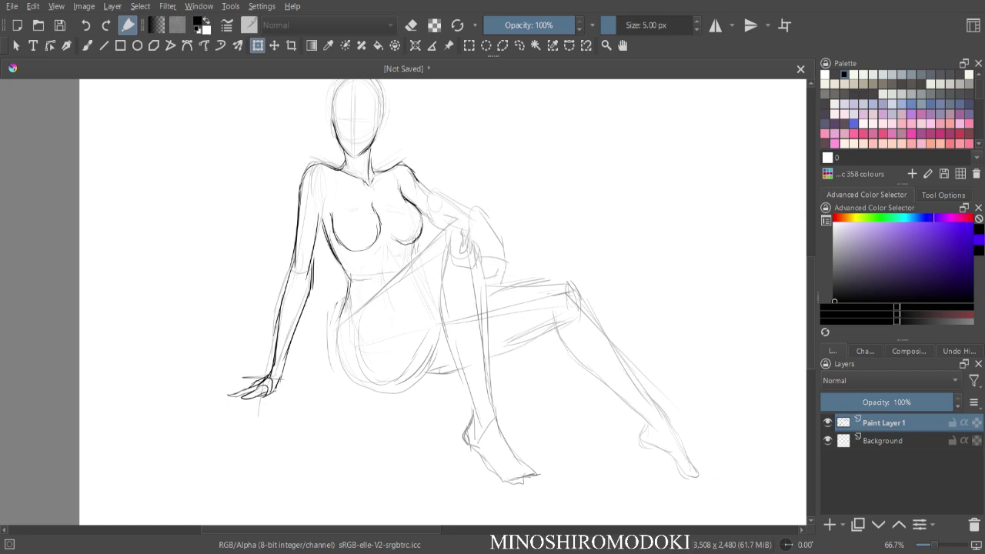
# - Outline the hip, the buttock and the raised thigh with dark lines
pyautogui.press('b')
pyautogui.moveTo(343, 288); pyautogui.dragTo(340, 354)
pyautogui.moveTo(337, 311); pyautogui.dragTo(354, 383)
pyautogui.moveTo(339, 348); pyautogui.dragTo(374, 390)
pyautogui.moveTo(358, 390)
pyautogui.mouseDown()
pyautogui.moveTo(388, 390)
pyautogui.moveTo(434, 341)
pyautogui.mouseUp()
pyautogui.moveTo(352, 324)
pyautogui.mouseDown()
pyautogui.moveTo(362, 301)
pyautogui.moveTo(457, 229)
pyautogui.mouseUp()
# - Darken the arm and hand resting on the knee and the raised leg's calf, shin and foot
pyautogui.moveTo(416, 180)
pyautogui.mouseDown()
pyautogui.moveTo(472, 216)
pyautogui.moveTo(431, 218)
pyautogui.moveTo(459, 233)
pyautogui.moveTo(467, 217)
pyautogui.moveTo(483, 234)
pyautogui.moveTo(464, 248)
pyautogui.moveTo(465, 265)
pyautogui.moveTo(474, 256)
pyautogui.mouseUp()
pyautogui.moveTo(483, 222)
pyautogui.mouseDown()
pyautogui.moveTo(500, 251)
pyautogui.moveTo(482, 259)
pyautogui.moveTo(502, 254)
pyautogui.moveTo(485, 282)
pyautogui.moveTo(501, 257)
pyautogui.moveTo(442, 285)
pyautogui.moveTo(470, 391)
pyautogui.mouseUp()
pyautogui.moveTo(480, 272); pyautogui.dragTo(489, 369)
pyautogui.moveTo(485, 317)
pyautogui.mouseDown()
pyautogui.moveTo(492, 408)
pyautogui.moveTo(471, 419)
pyautogui.moveTo(468, 446)
pyautogui.moveTo(519, 484)
pyautogui.mouseUp()
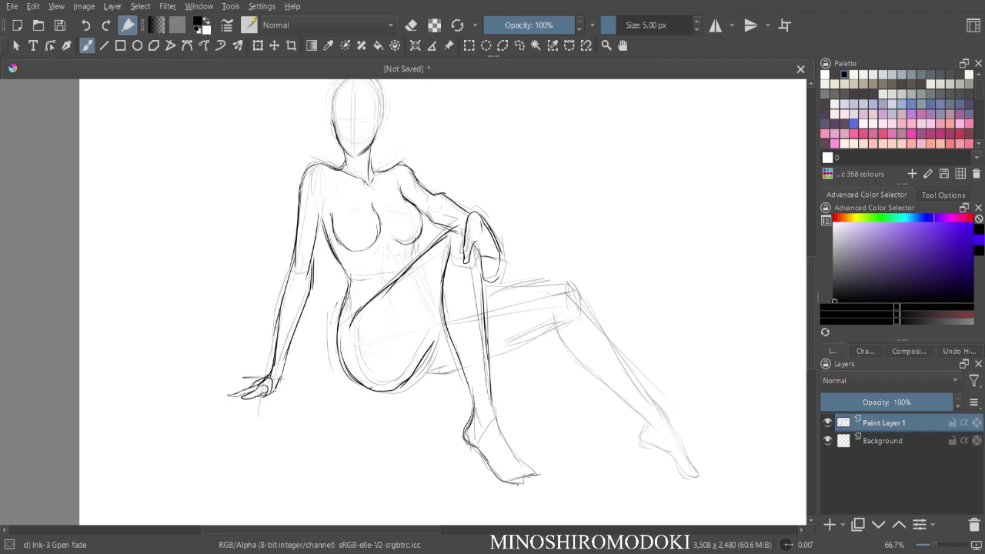
pyautogui.moveTo(494, 399); pyautogui.dragTo(530, 482)
# - Darken the outstretched thigh's upper and lower contours and the buttock edge beside it
pyautogui.moveTo(486, 294)
pyautogui.mouseDown()
pyautogui.moveTo(549, 283)
pyautogui.moveTo(578, 297)
pyautogui.moveTo(502, 355)
pyautogui.mouseUp()
pyautogui.moveTo(422, 373); pyautogui.dragTo(459, 367)
pyautogui.moveTo(437, 334); pyautogui.dragTo(403, 388)
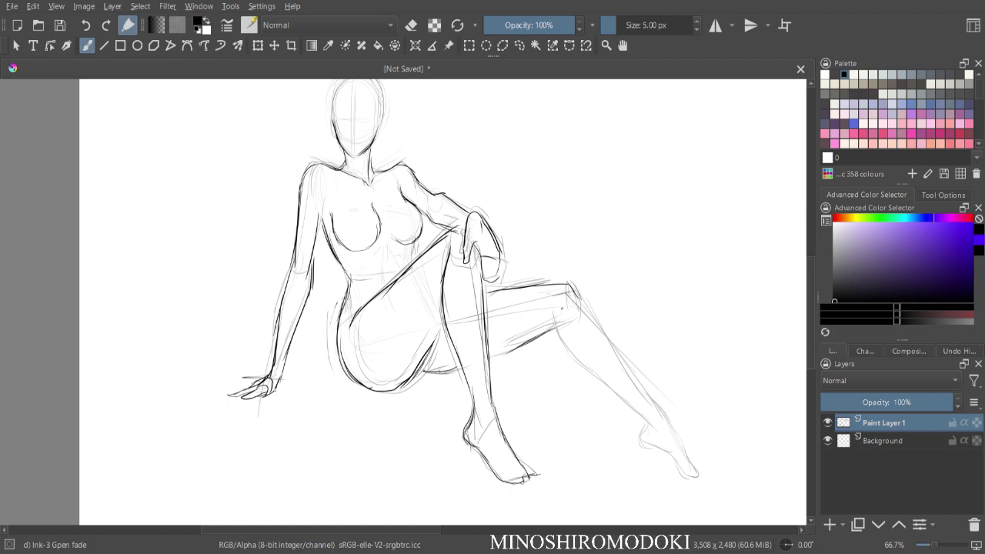
# - Darken the outstretched leg's knee, shin, calf and foot
pyautogui.moveTo(551, 314)
pyautogui.mouseDown()
pyautogui.moveTo(565, 348)
pyautogui.moveTo(628, 402)
pyautogui.mouseUp()
pyautogui.moveTo(577, 297); pyautogui.dragTo(653, 408)
pyautogui.moveTo(628, 371); pyautogui.dragTo(648, 404)
pyautogui.moveTo(559, 338)
pyautogui.mouseDown()
pyautogui.moveTo(632, 406)
pyautogui.moveTo(645, 423)
pyautogui.moveTo(642, 445)
pyautogui.moveTo(659, 444)
pyautogui.mouseUp()
pyautogui.moveTo(647, 397)
pyautogui.mouseDown()
pyautogui.moveTo(686, 465)
pyautogui.moveTo(671, 457)
pyautogui.moveTo(693, 472)
pyautogui.mouseUp()
pyautogui.moveTo(671, 429); pyautogui.dragTo(685, 459)
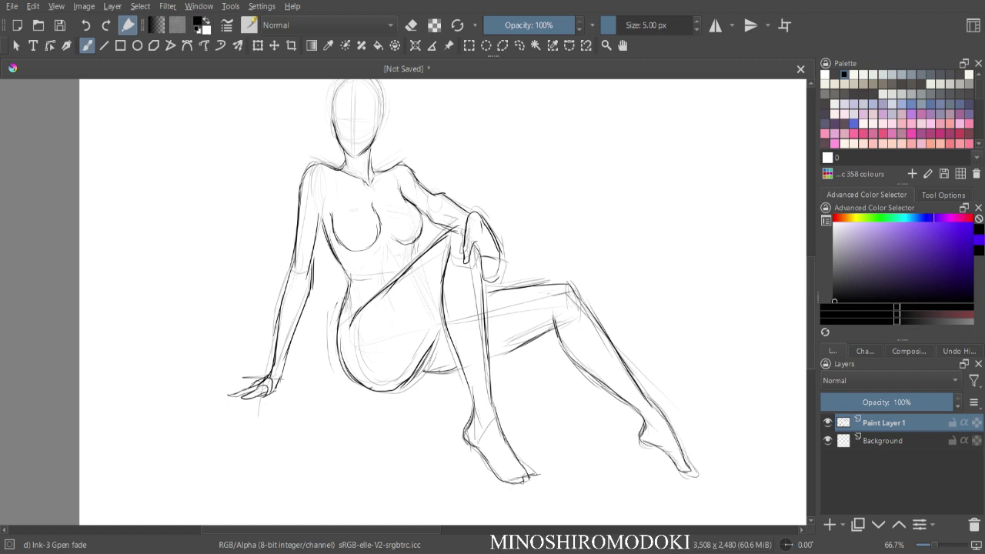
# - Redraw the face outline with its eye line and vertical centre line, and touch up the underside of the raised thigh
pyautogui.hotkey('ctrl', '-')
pyautogui.hotkey('ctrl', '-')
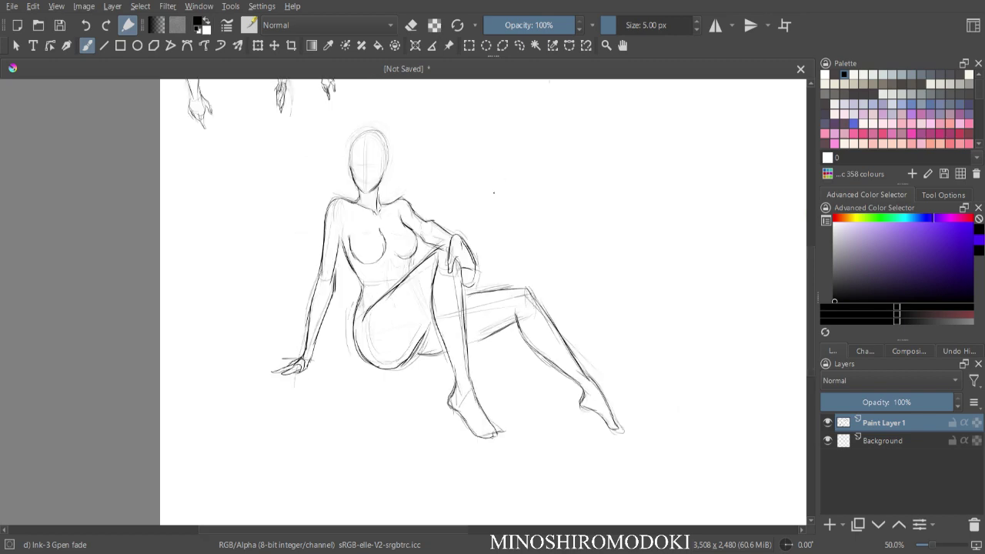
pyautogui.hotkey('ctrl', '+')
pyautogui.hotkey('ctrl', '+')
pyautogui.moveTo(399, 106); pyautogui.dragTo(409, 217)
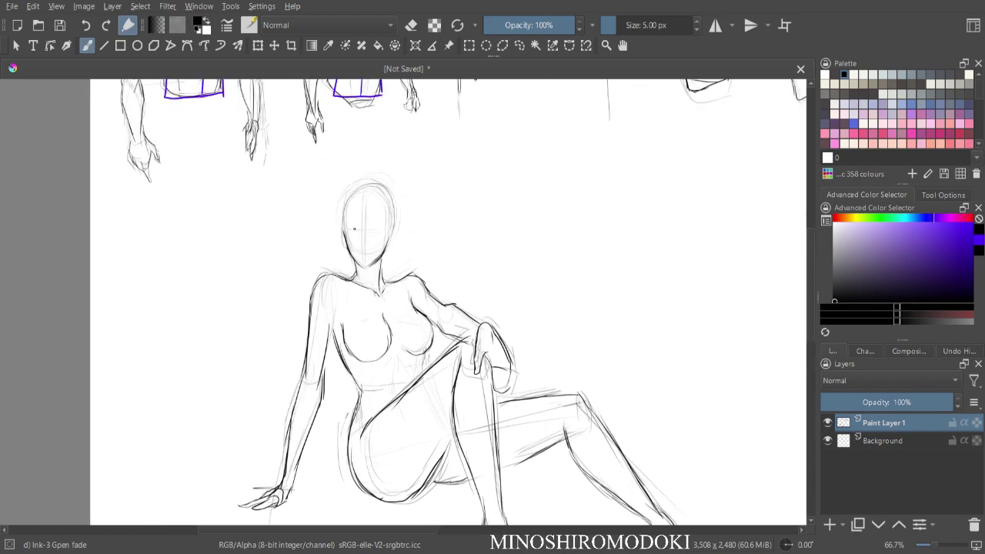
pyautogui.moveTo(346, 234)
pyautogui.mouseDown()
pyautogui.moveTo(368, 192)
pyautogui.moveTo(378, 195)
pyautogui.moveTo(392, 226)
pyautogui.moveTo(385, 255)
pyautogui.moveTo(353, 197)
pyautogui.moveTo(377, 187)
pyautogui.moveTo(394, 214)
pyautogui.moveTo(383, 252)
pyautogui.mouseUp()
pyautogui.moveTo(366, 197); pyautogui.dragTo(364, 266)
pyautogui.hotkey('ctrl', '-')
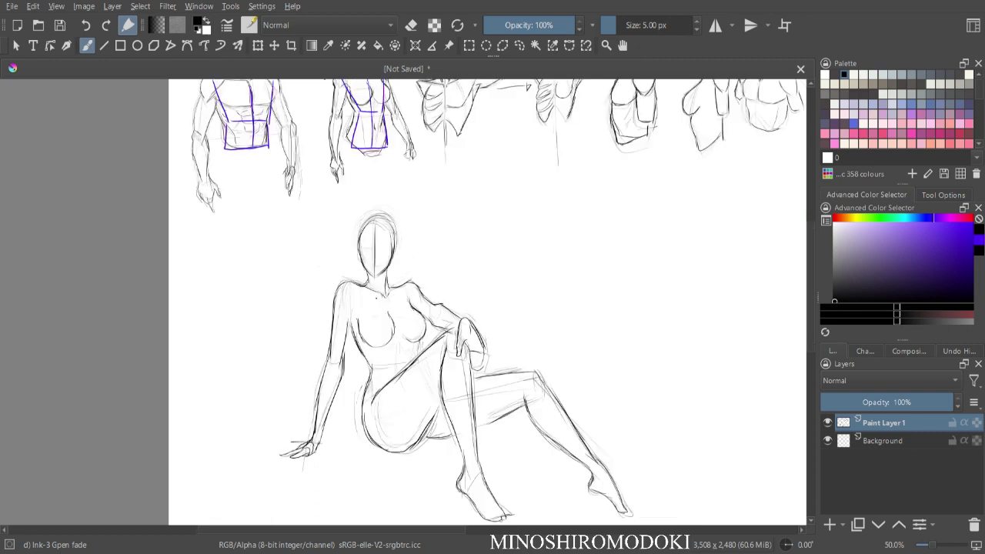
pyautogui.moveTo(532, 352); pyautogui.dragTo(477, 239)
pyautogui.moveTo(385, 293); pyautogui.dragTo(375, 313)
# - Sketch a flat ground plane in perspective beneath the seated figure
pyautogui.hotkey('ctrl', '-')
pyautogui.hotkey('ctrl', '+')
pyautogui.moveTo(462, 292); pyautogui.dragTo(476, 316)
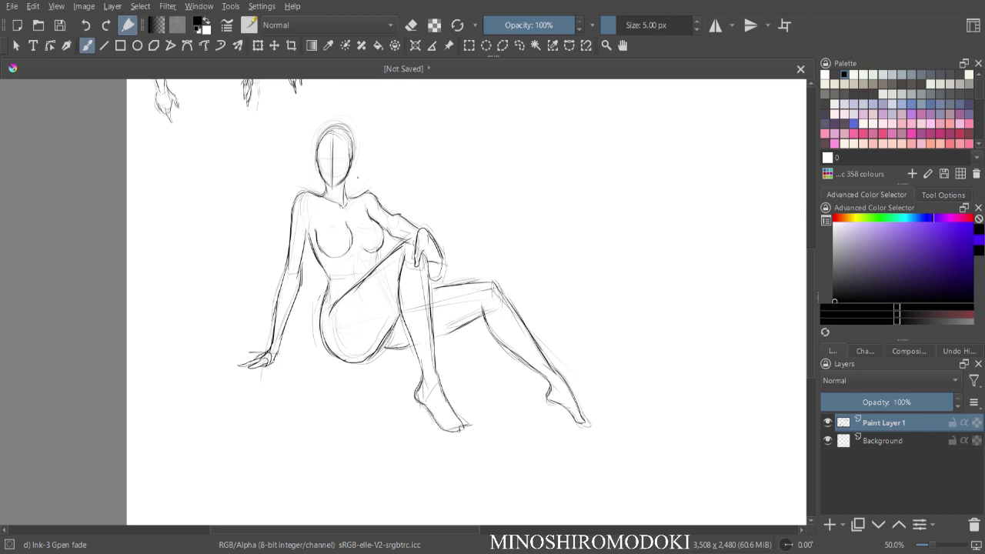
pyautogui.moveTo(293, 342)
pyautogui.mouseDown()
pyautogui.moveTo(226, 349)
pyautogui.moveTo(250, 342)
pyautogui.moveTo(225, 350)
pyautogui.moveTo(160, 413)
pyautogui.moveTo(409, 399)
pyautogui.mouseUp()
pyautogui.moveTo(456, 337); pyautogui.dragTo(537, 385)
pyautogui.moveTo(454, 338); pyautogui.dragTo(521, 390)
pyautogui.moveTo(448, 399); pyautogui.dragTo(519, 396)
pyautogui.moveTo(487, 362)
pyautogui.mouseDown()
pyautogui.moveTo(534, 389)
pyautogui.moveTo(438, 331)
pyautogui.mouseUp()
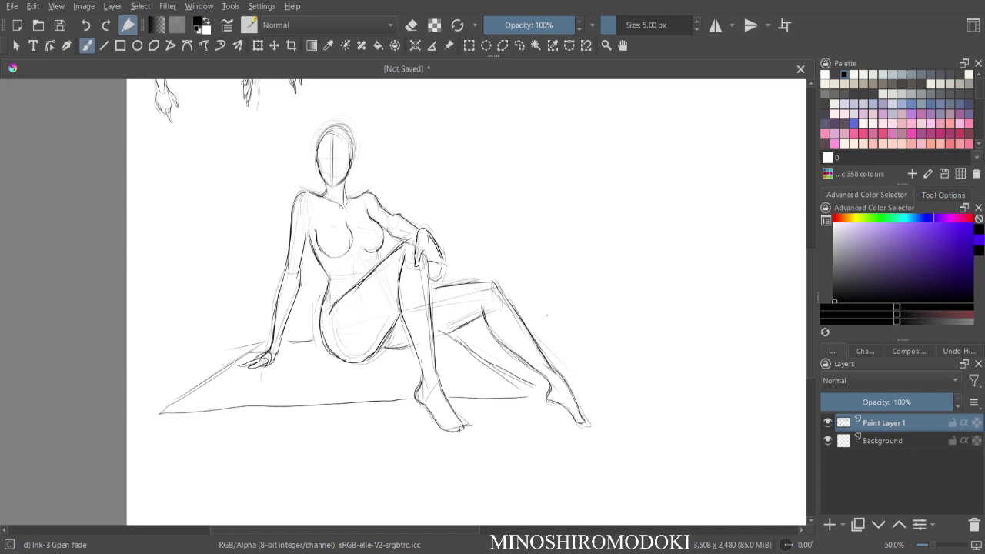
# - Reinforce the raised leg's shin and the outstretched leg's knee and shin
pyautogui.hotkey('ctrl', '-')
pyautogui.hotkey('ctrl', '+')
pyautogui.moveTo(539, 234); pyautogui.dragTo(549, 243)
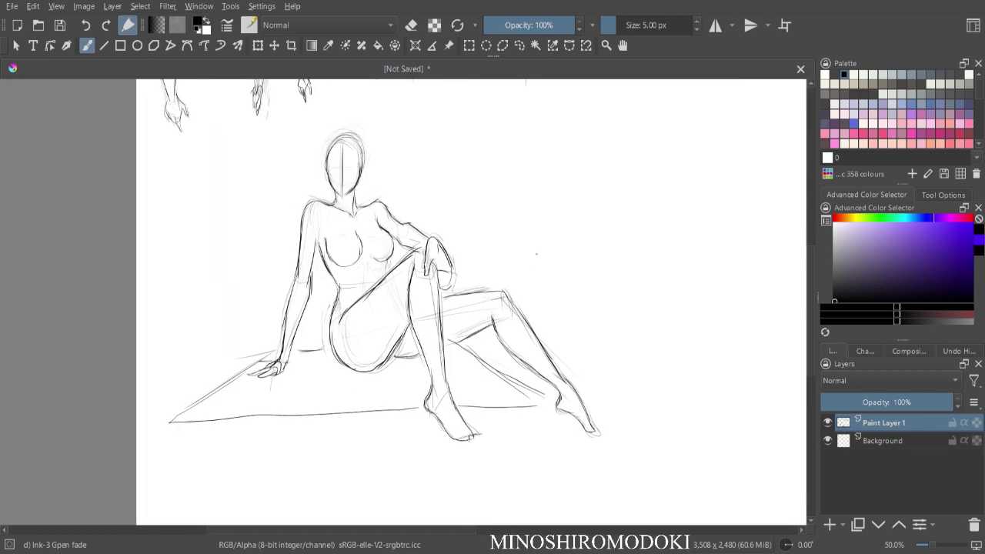
pyautogui.moveTo(438, 286); pyautogui.dragTo(448, 396)
pyautogui.moveTo(506, 300); pyautogui.dragTo(537, 344)
# - Lasso the seated figure with its ground plane, scale it down and move it beneath the first torsos by the page edge
pyautogui.press('l')
pyautogui.hotkey('ctrl', '-')
pyautogui.moveTo(599, 249)
pyautogui.mouseDown()
pyautogui.moveTo(402, 178)
pyautogui.moveTo(246, 276)
pyautogui.moveTo(285, 447)
pyautogui.moveTo(643, 289)
pyautogui.moveTo(597, 244)
pyautogui.mouseUp()
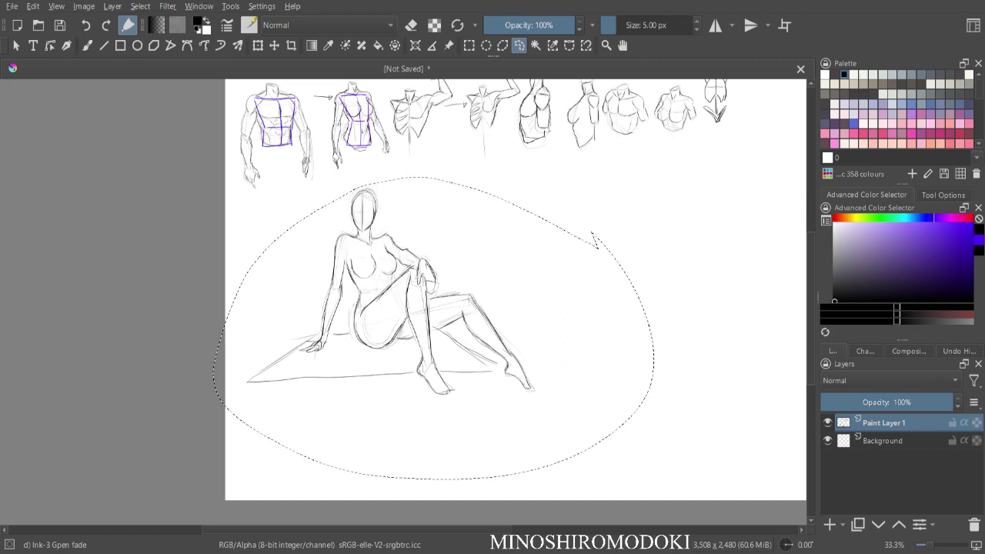
pyautogui.hotkey('ctrl', 't')
pyautogui.moveTo(653, 177); pyautogui.dragTo(590, 228)
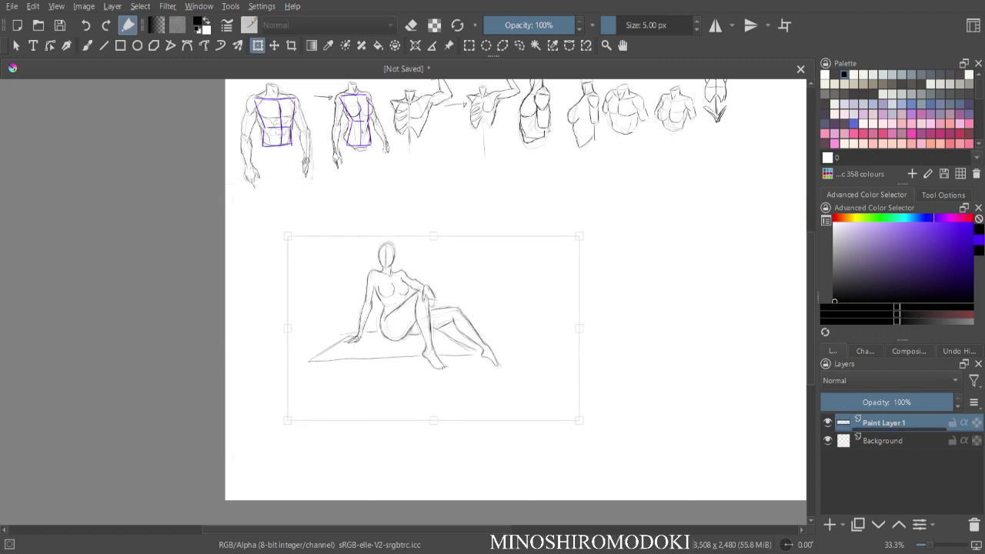
pyautogui.moveTo(433, 328); pyautogui.dragTo(314, 266)
pyautogui.press('Return')
pyautogui.press('b')
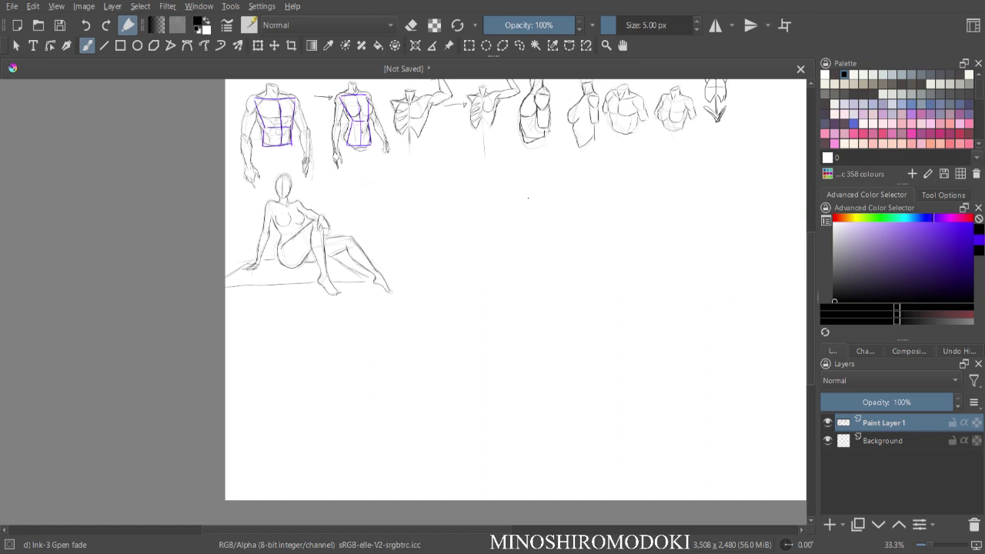
# - Start a second figure beside the seated one with a side-view head, jaw and neck
pyautogui.moveTo(506, 202); pyautogui.dragTo(529, 196)
pyautogui.moveTo(506, 206)
pyautogui.mouseDown()
pyautogui.moveTo(534, 223)
pyautogui.moveTo(511, 243)
pyautogui.moveTo(508, 209)
pyautogui.moveTo(541, 201)
pyautogui.moveTo(540, 216)
pyautogui.moveTo(511, 244)
pyautogui.moveTo(528, 247)
pyautogui.moveTo(539, 220)
pyautogui.moveTo(546, 238)
pyautogui.moveTo(527, 254)
pyautogui.moveTo(539, 254)
pyautogui.moveTo(521, 292)
pyautogui.mouseUp()
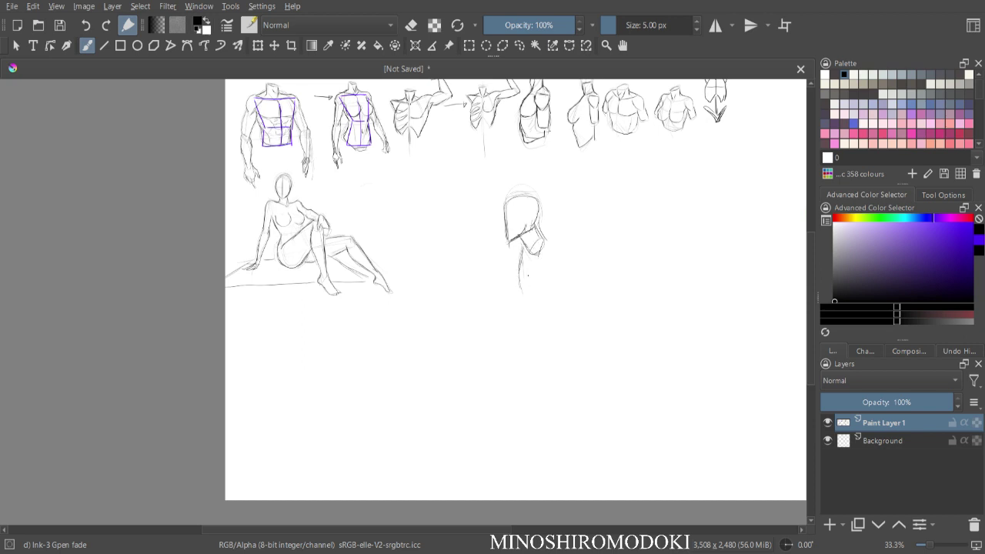
# - Sketch the second figure's forward-leaning chest, shoulder, curved back and rib cage
pyautogui.moveTo(521, 253); pyautogui.dragTo(537, 291)
pyautogui.moveTo(520, 264)
pyautogui.mouseDown()
pyautogui.moveTo(530, 289)
pyautogui.moveTo(564, 294)
pyautogui.mouseUp()
pyautogui.moveTo(543, 235); pyautogui.dragTo(556, 240)
pyautogui.moveTo(551, 250); pyautogui.dragTo(552, 268)
pyautogui.moveTo(570, 264)
pyautogui.mouseDown()
pyautogui.moveTo(565, 275)
pyautogui.moveTo(584, 266)
pyautogui.moveTo(589, 292)
pyautogui.moveTo(572, 286)
pyautogui.moveTo(551, 309)
pyautogui.moveTo(576, 309)
pyautogui.mouseUp()
pyautogui.moveTo(585, 266); pyautogui.dragTo(590, 308)
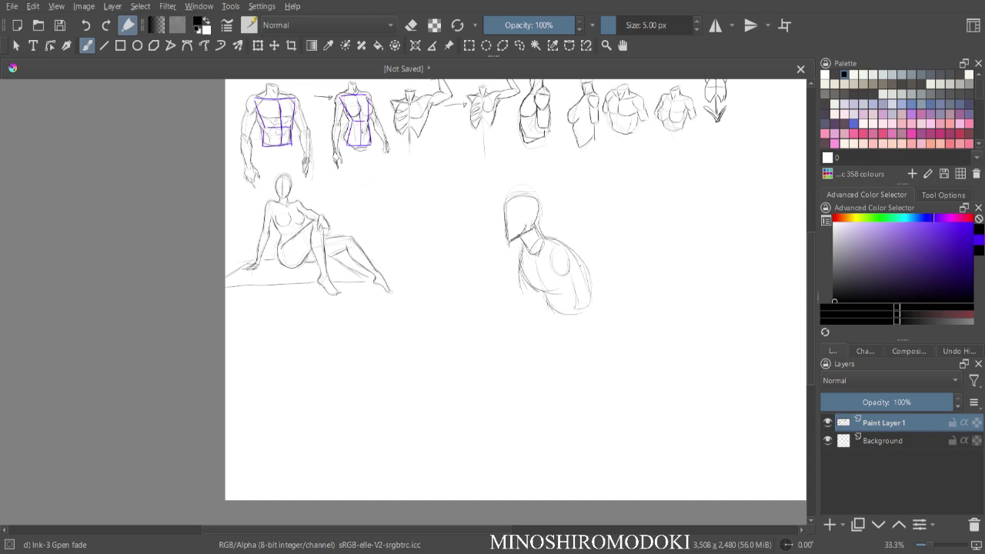
# - Reinforce the second figure's back and rib cage, and sketch its shoulders and upper-arm guideline
pyautogui.moveTo(584, 262); pyautogui.dragTo(590, 305)
pyautogui.moveTo(534, 260)
pyautogui.mouseDown()
pyautogui.moveTo(552, 287)
pyautogui.moveTo(569, 251)
pyautogui.moveTo(559, 233)
pyautogui.moveTo(571, 236)
pyautogui.mouseUp()
pyautogui.moveTo(510, 260)
pyautogui.mouseDown()
pyautogui.moveTo(521, 273)
pyautogui.moveTo(571, 265)
pyautogui.moveTo(563, 314)
pyautogui.mouseUp()
pyautogui.moveTo(560, 262)
pyautogui.mouseDown()
pyautogui.moveTo(545, 342)
pyautogui.moveTo(554, 331)
pyautogui.mouseUp()
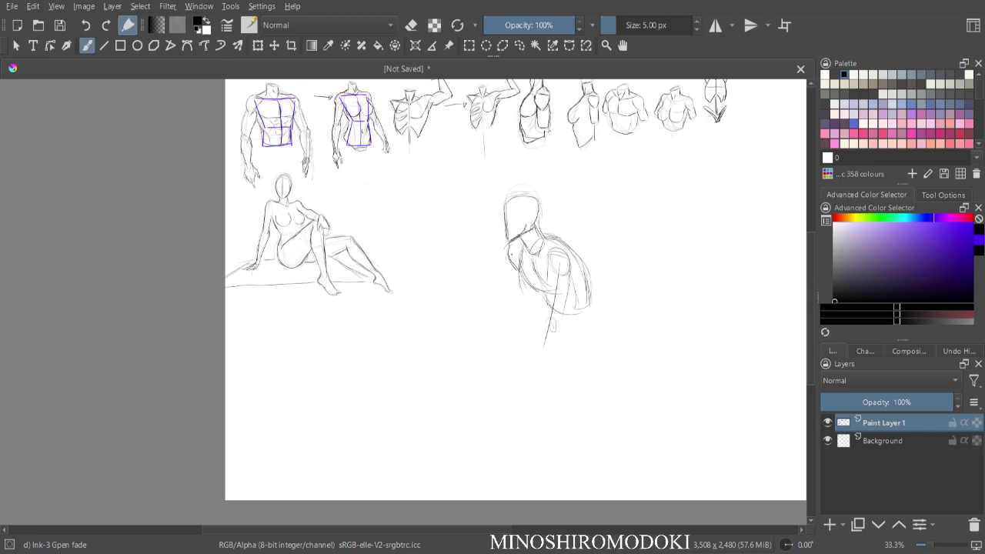
# - Sketch the second figure's far arm and its near arm reaching down to a rough hand
pyautogui.moveTo(515, 269); pyautogui.dragTo(527, 319)
pyautogui.moveTo(512, 241)
pyautogui.mouseDown()
pyautogui.moveTo(514, 265)
pyautogui.moveTo(571, 256)
pyautogui.moveTo(566, 289)
pyautogui.moveTo(545, 289)
pyautogui.moveTo(548, 323)
pyautogui.mouseUp()
pyautogui.moveTo(567, 277)
pyautogui.mouseDown()
pyautogui.moveTo(562, 329)
pyautogui.moveTo(555, 344)
pyautogui.moveTo(536, 346)
pyautogui.moveTo(528, 378)
pyautogui.mouseUp()
pyautogui.moveTo(557, 337); pyautogui.dragTo(530, 393)
pyautogui.moveTo(537, 351)
pyautogui.mouseDown()
pyautogui.moveTo(515, 411)
pyautogui.moveTo(528, 413)
pyautogui.mouseUp()
pyautogui.moveTo(510, 259); pyautogui.dragTo(529, 308)
pyautogui.moveTo(512, 271)
pyautogui.mouseDown()
pyautogui.moveTo(525, 311)
pyautogui.moveTo(534, 311)
pyautogui.moveTo(528, 338)
pyautogui.mouseUp()
pyautogui.moveTo(532, 305); pyautogui.dragTo(531, 342)
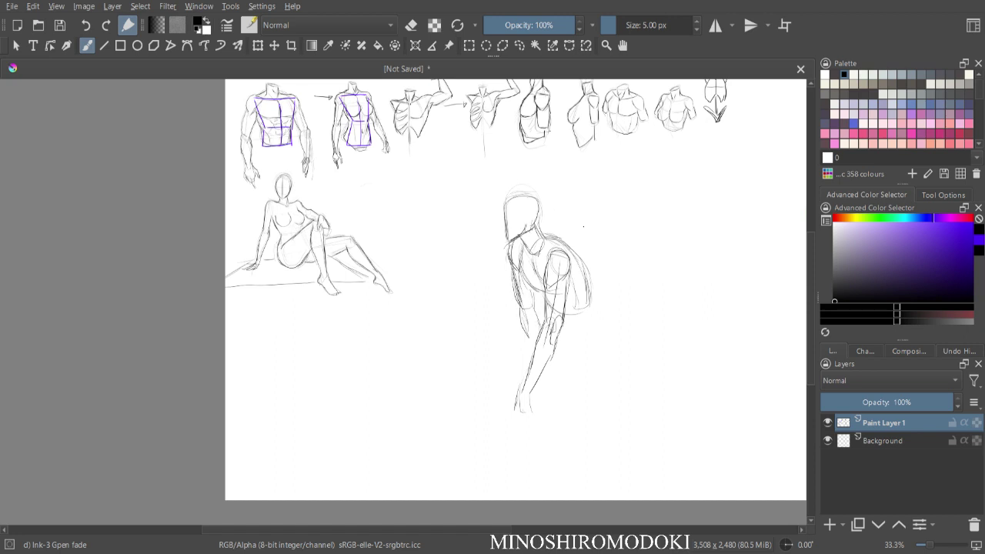
# - Try blocking in the second figure's lower torso, leg guidelines and joint ovals
pyautogui.moveTo(573, 308); pyautogui.dragTo(575, 335)
pyautogui.moveTo(565, 288)
pyautogui.mouseDown()
pyautogui.moveTo(570, 331)
pyautogui.moveTo(581, 323)
pyautogui.moveTo(550, 312)
pyautogui.moveTo(589, 329)
pyautogui.moveTo(579, 356)
pyautogui.moveTo(598, 336)
pyautogui.moveTo(624, 422)
pyautogui.mouseUp()
pyautogui.moveTo(559, 338); pyautogui.dragTo(560, 410)
pyautogui.moveTo(546, 321); pyautogui.dragTo(541, 360)
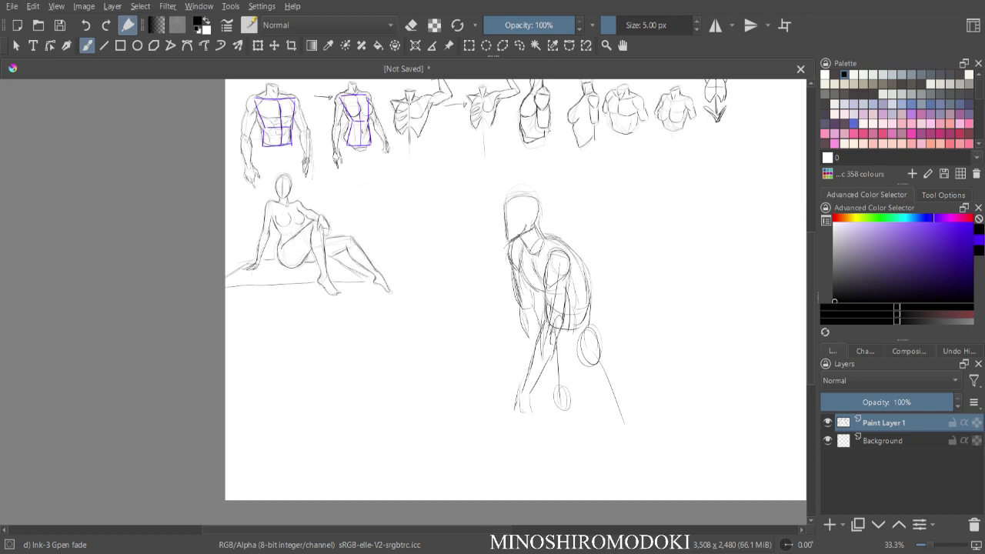
# - Reinforce the far side of the chest, and lasso and delete the lower rib cage and the leg guidelines
pyautogui.moveTo(518, 266); pyautogui.dragTo(534, 285)
pyautogui.moveTo(520, 251); pyautogui.dragTo(526, 283)
pyautogui.press('l')
pyautogui.moveTo(638, 293)
pyautogui.mouseDown()
pyautogui.moveTo(613, 282)
pyautogui.moveTo(573, 291)
pyautogui.moveTo(551, 419)
pyautogui.moveTo(654, 346)
pyautogui.mouseUp()
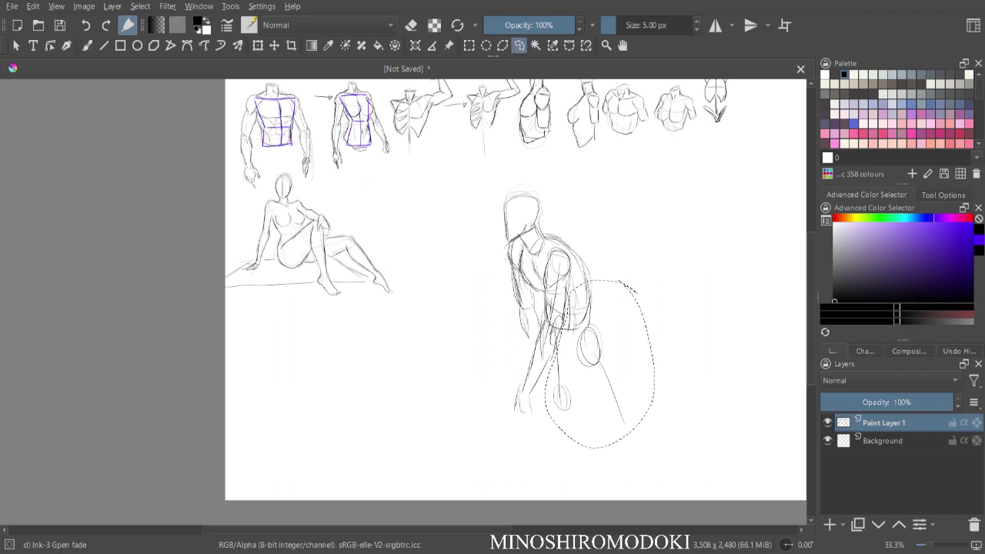
pyautogui.press('Delete')
pyautogui.hotkey('ctrl', 'shift', 'a')
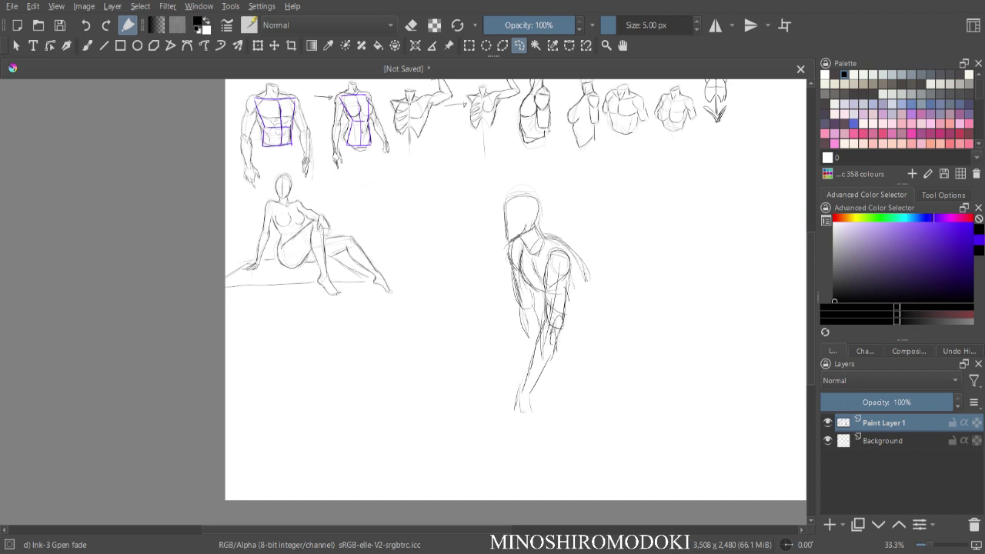
# - Redraw the curved back and waist, and block in the legs with two joint circles
pyautogui.press('b')
pyautogui.moveTo(537, 288); pyautogui.dragTo(558, 300)
pyautogui.moveTo(569, 250); pyautogui.dragTo(582, 288)
pyautogui.moveTo(582, 270); pyautogui.dragTo(589, 303)
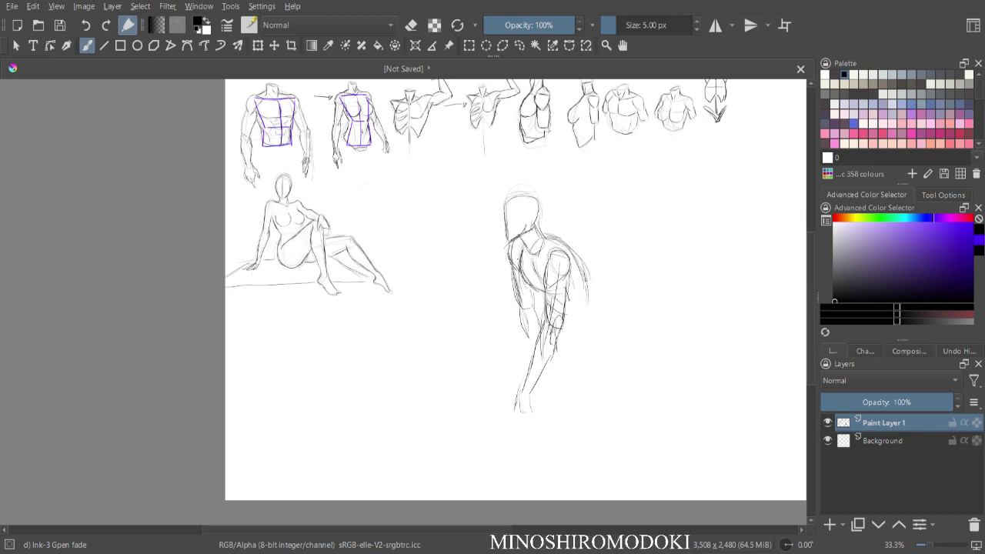
pyautogui.moveTo(549, 294)
pyautogui.mouseDown()
pyautogui.moveTo(546, 316)
pyautogui.moveTo(574, 339)
pyautogui.moveTo(593, 305)
pyautogui.mouseUp()
pyautogui.moveTo(592, 296)
pyautogui.mouseDown()
pyautogui.moveTo(593, 348)
pyautogui.moveTo(613, 342)
pyautogui.moveTo(564, 393)
pyautogui.mouseUp()
pyautogui.moveTo(560, 350)
pyautogui.mouseDown()
pyautogui.moveTo(573, 408)
pyautogui.moveTo(562, 402)
pyautogui.mouseUp()
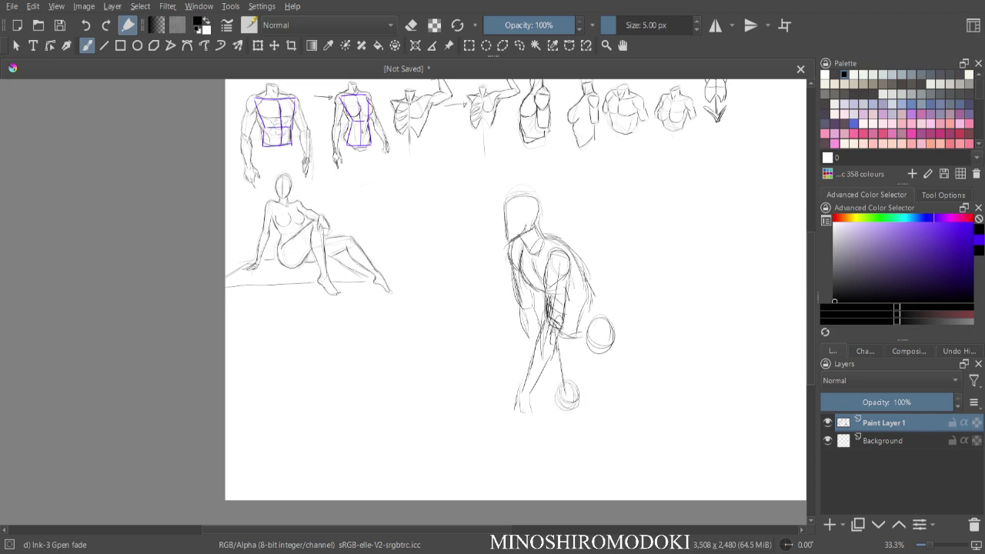
# - Sketch the hip, the start of the front thigh and the outer leg down to its ankle
pyautogui.moveTo(550, 347)
pyautogui.mouseDown()
pyautogui.moveTo(578, 340)
pyautogui.moveTo(579, 379)
pyautogui.mouseUp()
pyautogui.moveTo(580, 327)
pyautogui.mouseDown()
pyautogui.moveTo(585, 350)
pyautogui.moveTo(602, 311)
pyautogui.moveTo(611, 324)
pyautogui.moveTo(594, 351)
pyautogui.mouseUp()
pyautogui.moveTo(613, 312); pyautogui.dragTo(592, 349)
pyautogui.moveTo(585, 269); pyautogui.dragTo(593, 305)
pyautogui.moveTo(605, 351); pyautogui.dragTo(627, 414)
pyautogui.moveTo(594, 319)
pyautogui.mouseDown()
pyautogui.moveTo(608, 331)
pyautogui.moveTo(600, 365)
pyautogui.moveTo(609, 382)
pyautogui.moveTo(622, 347)
pyautogui.moveTo(629, 368)
pyautogui.moveTo(636, 397)
pyautogui.moveTo(622, 423)
pyautogui.mouseUp()
pyautogui.moveTo(631, 377)
pyautogui.mouseDown()
pyautogui.moveTo(633, 422)
pyautogui.moveTo(622, 425)
pyautogui.mouseUp()
pyautogui.moveTo(635, 392); pyautogui.dragTo(638, 423)
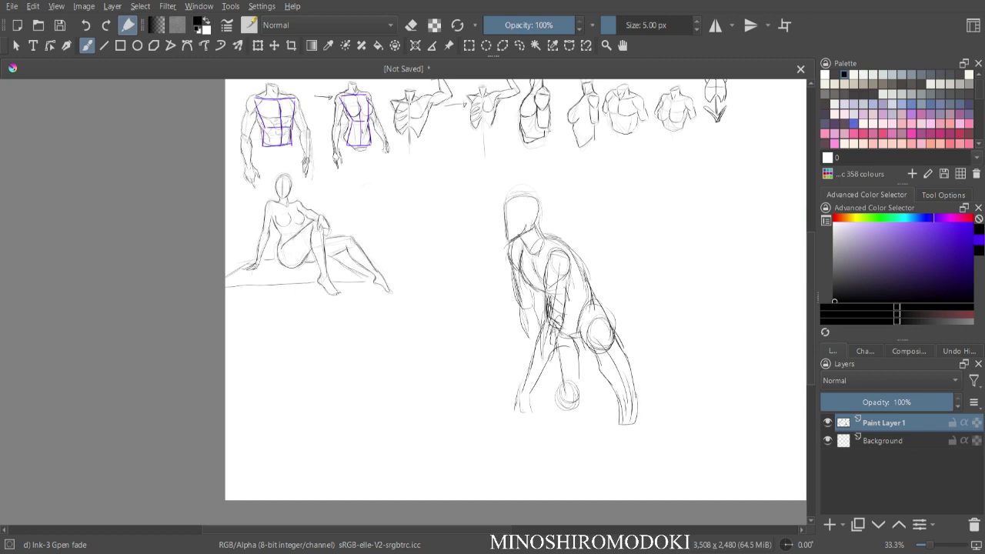
# - Fill out the front thigh and knee, reinforce the far forearm and add the outer leg's ankle and foot
pyautogui.moveTo(558, 394)
pyautogui.mouseDown()
pyautogui.moveTo(583, 372)
pyautogui.moveTo(548, 404)
pyautogui.mouseUp()
pyautogui.moveTo(575, 338); pyautogui.dragTo(581, 386)
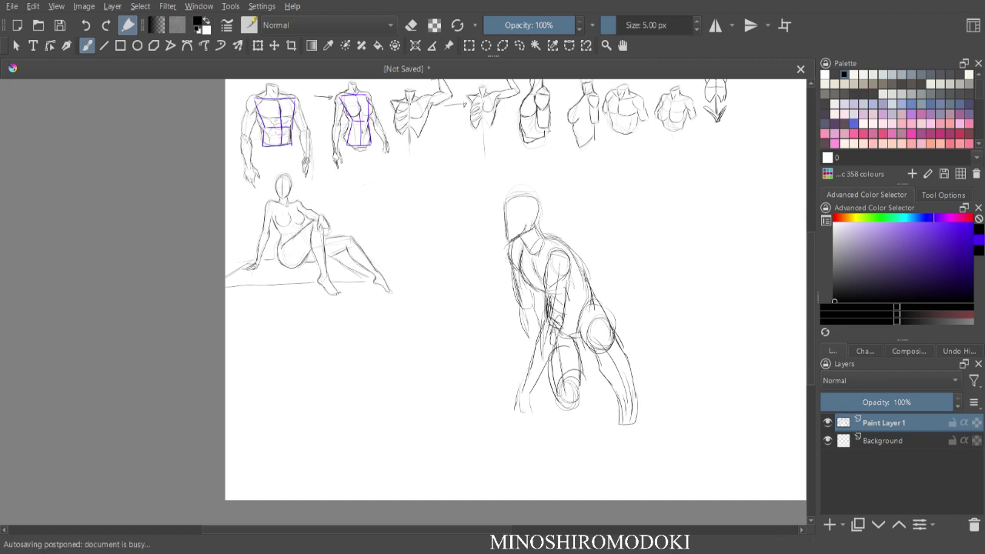
pyautogui.moveTo(524, 305); pyautogui.dragTo(533, 356)
pyautogui.moveTo(612, 378)
pyautogui.mouseDown()
pyautogui.moveTo(622, 424)
pyautogui.moveTo(633, 405)
pyautogui.mouseUp()
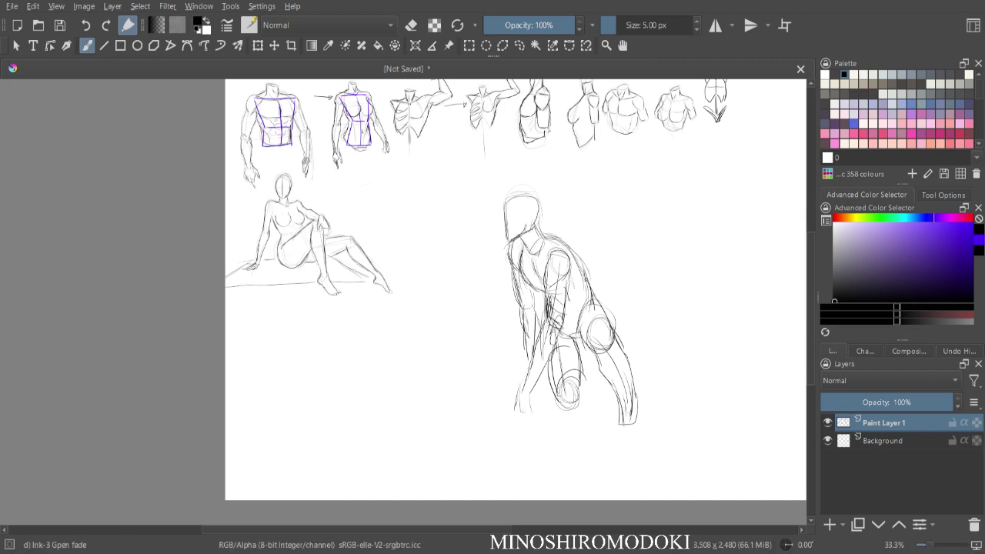
pyautogui.moveTo(611, 439); pyautogui.dragTo(640, 439)
pyautogui.moveTo(617, 390)
pyautogui.mouseDown()
pyautogui.moveTo(618, 415)
pyautogui.moveTo(629, 416)
pyautogui.moveTo(618, 412)
pyautogui.moveTo(610, 438)
pyautogui.moveTo(640, 426)
pyautogui.mouseUp()
pyautogui.moveTo(556, 402)
pyautogui.mouseDown()
pyautogui.moveTo(575, 411)
pyautogui.moveTo(580, 377)
pyautogui.mouseUp()
pyautogui.moveTo(562, 410); pyautogui.dragTo(580, 386)
# - Fade the second figure's rough sketch with the Eraser Soft brush
pyautogui.rightClick(638, 260)
pyautogui.click(655, 154)
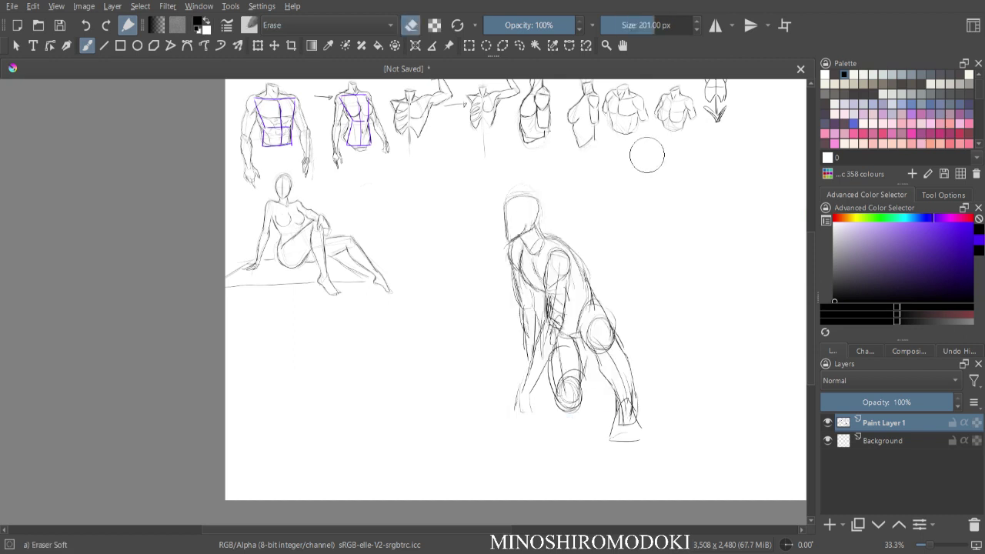
pyautogui.moveTo(540, 197)
pyautogui.mouseDown()
pyautogui.moveTo(524, 401)
pyautogui.moveTo(574, 438)
pyautogui.moveTo(638, 392)
pyautogui.moveTo(645, 351)
pyautogui.moveTo(578, 406)
pyautogui.mouseUp()
pyautogui.hotkey('ctrl', '+')
pyautogui.hotkey('ctrl', '+')
pyautogui.moveTo(724, 167)
pyautogui.mouseDown()
pyautogui.moveTo(632, 196)
pyautogui.moveTo(457, 197)
pyautogui.mouseUp()
pyautogui.hotkey('ctrl', '-')
pyautogui.hotkey('ctrl', '-')
pyautogui.moveTo(557, 270); pyautogui.dragTo(573, 241)
# - Redraw the faded head's face line, crown and jaw with the Ink-3 Gpen fade brush
pyautogui.rightClick(572, 233)
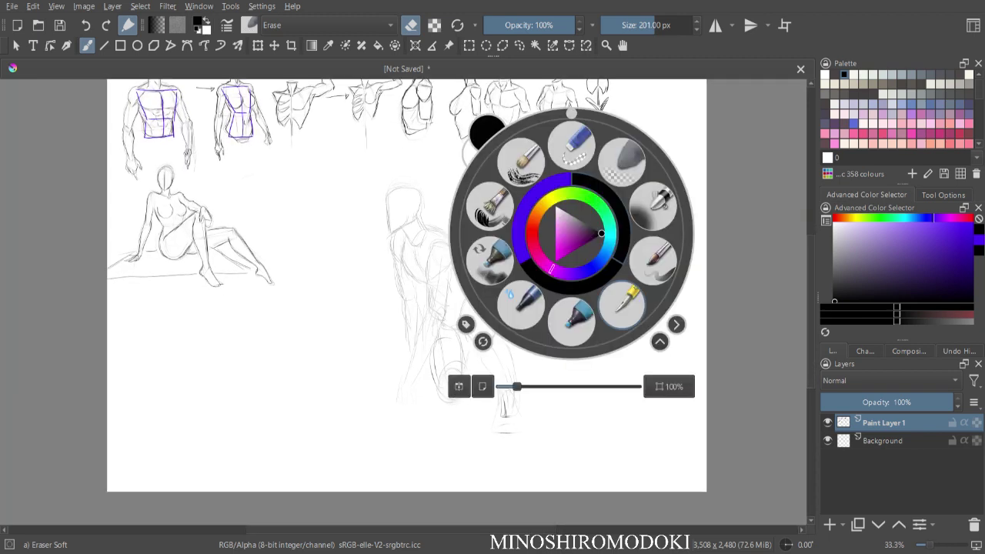
pyautogui.click(624, 303)
pyautogui.hotkey('ctrl', '+')
pyautogui.moveTo(378, 150); pyautogui.dragTo(382, 192)
pyautogui.moveTo(381, 146)
pyautogui.mouseDown()
pyautogui.moveTo(423, 137)
pyautogui.moveTo(426, 161)
pyautogui.moveTo(384, 202)
pyautogui.mouseUp()
pyautogui.moveTo(392, 138); pyautogui.dragTo(377, 155)
pyautogui.click(399, 178)
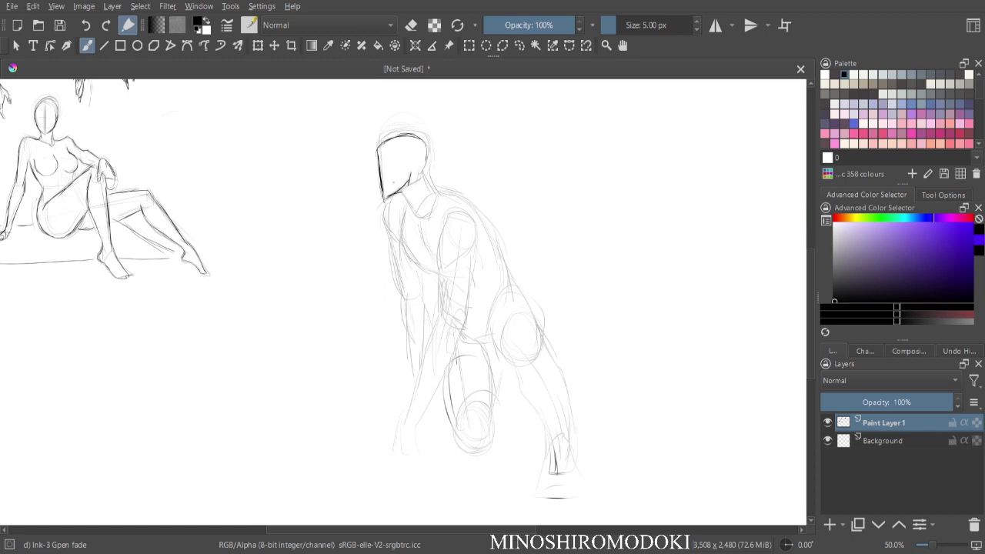
# - Darken the neck, upper back, near shoulder and upper arm over the faded sketch
pyautogui.moveTo(409, 183)
pyautogui.mouseDown()
pyautogui.moveTo(404, 198)
pyautogui.moveTo(421, 218)
pyautogui.mouseUp()
pyautogui.moveTo(426, 163); pyautogui.dragTo(444, 194)
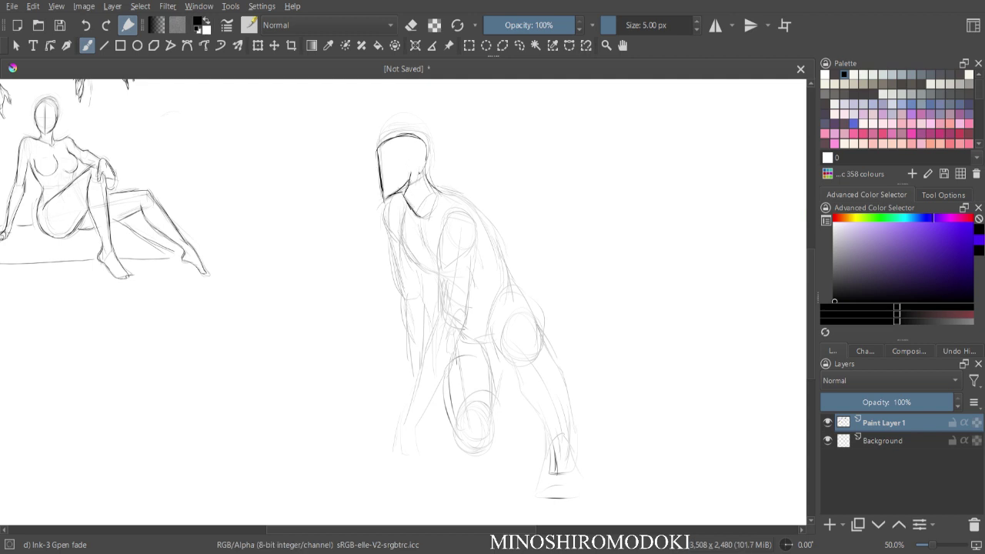
pyautogui.moveTo(436, 189)
pyautogui.mouseDown()
pyautogui.moveTo(446, 215)
pyautogui.moveTo(465, 197)
pyautogui.moveTo(474, 218)
pyautogui.moveTo(451, 217)
pyautogui.moveTo(443, 283)
pyautogui.mouseUp()
pyautogui.moveTo(472, 250); pyautogui.dragTo(459, 339)
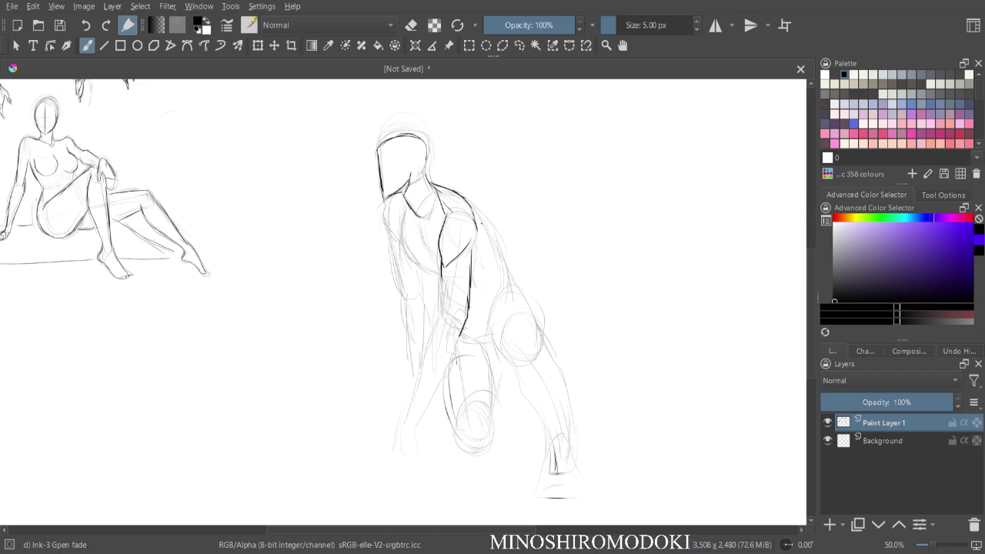
# - Lasso the second figure's head and upper body and move them slightly down toward the hips
pyautogui.hotkey('ctrl', 'shift', 'l')
pyautogui.moveTo(504, 134)
pyautogui.mouseDown()
pyautogui.moveTo(330, 165)
pyautogui.moveTo(373, 270)
pyautogui.moveTo(445, 329)
pyautogui.moveTo(510, 223)
pyautogui.moveTo(499, 140)
pyautogui.mouseUp()
pyautogui.hotkey('ctrl', 't')
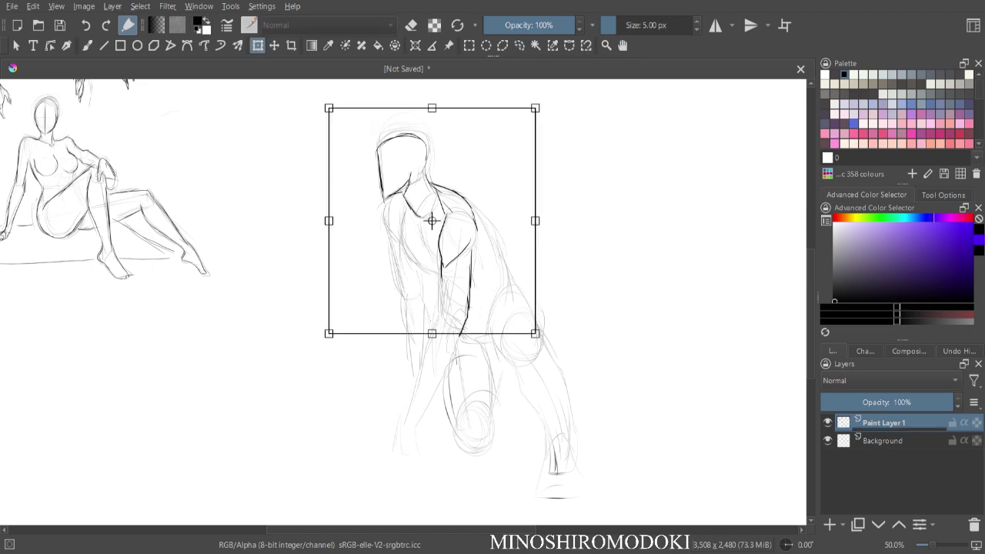
pyautogui.moveTo(432, 221); pyautogui.dragTo(434, 239)
pyautogui.press('Return')
pyautogui.hotkey('ctrl', 'shift', 'a')
pyautogui.press('b')
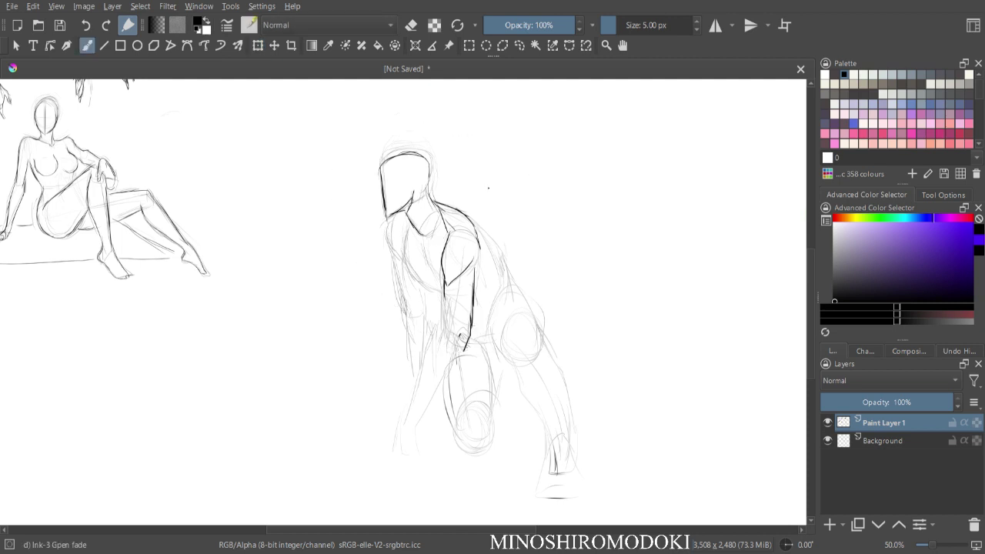
# - Darken the chest, collar and curved back contours of the second figure
pyautogui.moveTo(397, 245)
pyautogui.mouseDown()
pyautogui.moveTo(416, 269)
pyautogui.moveTo(432, 267)
pyautogui.mouseUp()
pyautogui.moveTo(432, 267)
pyautogui.mouseDown()
pyautogui.moveTo(439, 273)
pyautogui.moveTo(428, 263)
pyautogui.mouseUp()
pyautogui.moveTo(407, 220); pyautogui.dragTo(420, 239)
pyautogui.moveTo(462, 213)
pyautogui.mouseDown()
pyautogui.moveTo(489, 227)
pyautogui.moveTo(509, 269)
pyautogui.mouseUp()
pyautogui.moveTo(485, 236)
pyautogui.mouseDown()
pyautogui.moveTo(507, 281)
pyautogui.moveTo(493, 302)
pyautogui.mouseUp()
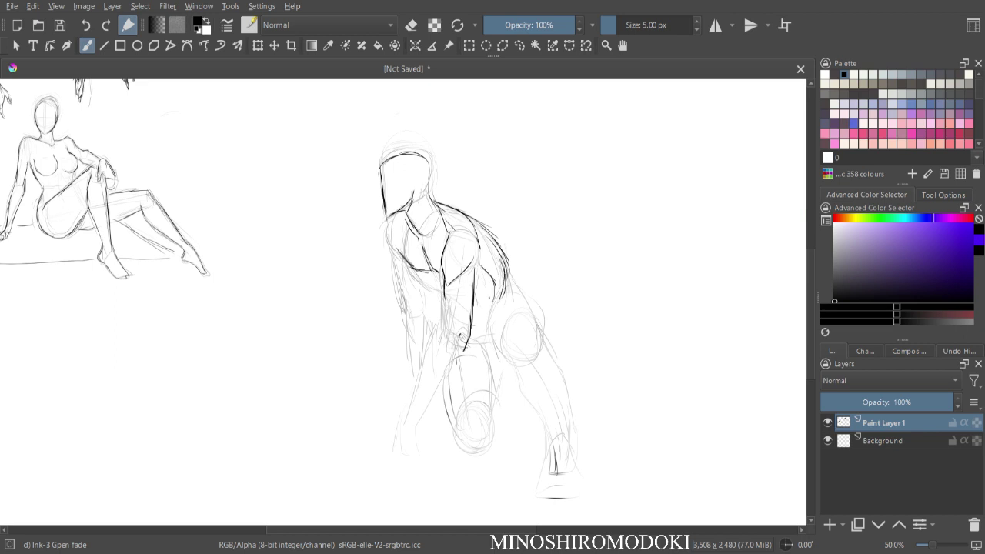
# - Darken the torso's side and waist, and erase the stray lines around the back before redrawing its contour
pyautogui.moveTo(432, 272)
pyautogui.mouseDown()
pyautogui.moveTo(475, 304)
pyautogui.moveTo(452, 320)
pyautogui.moveTo(474, 342)
pyautogui.mouseUp()
pyautogui.moveTo(499, 292)
pyautogui.mouseDown()
pyautogui.moveTo(487, 333)
pyautogui.moveTo(496, 309)
pyautogui.mouseUp()
pyautogui.press('e')
pyautogui.moveTo(499, 238)
pyautogui.mouseDown()
pyautogui.moveTo(501, 266)
pyautogui.moveTo(482, 269)
pyautogui.mouseUp()
pyautogui.press('e')
pyautogui.moveTo(476, 220)
pyautogui.mouseDown()
pyautogui.moveTo(492, 235)
pyautogui.moveTo(501, 296)
pyautogui.moveTo(522, 293)
pyautogui.moveTo(534, 310)
pyautogui.moveTo(499, 344)
pyautogui.mouseUp()
# - Darken the hip, the outer leg with its joint circle and the front thigh
pyautogui.moveTo(517, 281)
pyautogui.mouseDown()
pyautogui.moveTo(536, 335)
pyautogui.moveTo(509, 339)
pyautogui.moveTo(533, 333)
pyautogui.moveTo(508, 362)
pyautogui.moveTo(522, 381)
pyautogui.mouseUp()
pyautogui.moveTo(531, 333)
pyautogui.mouseDown()
pyautogui.moveTo(552, 362)
pyautogui.moveTo(513, 370)
pyautogui.moveTo(548, 411)
pyautogui.moveTo(554, 382)
pyautogui.moveTo(567, 424)
pyautogui.mouseUp()
pyautogui.moveTo(539, 391); pyautogui.dragTo(551, 438)
pyautogui.moveTo(487, 344); pyautogui.dragTo(497, 414)
pyautogui.moveTo(446, 377)
pyautogui.mouseDown()
pyautogui.moveTo(461, 443)
pyautogui.moveTo(491, 452)
pyautogui.moveTo(494, 409)
pyautogui.mouseUp()
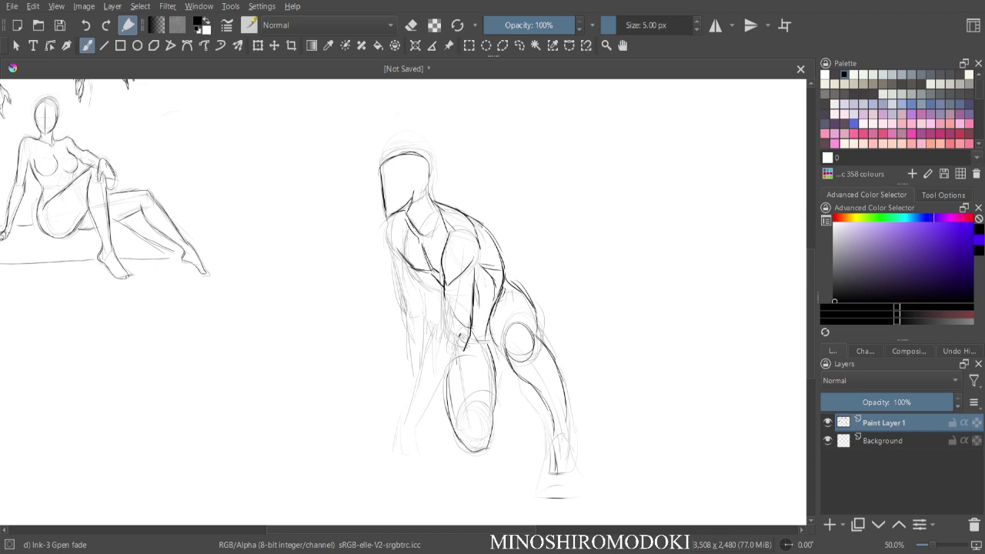
# - Darken the near forearm, and redraw the far shoulder, upper arm and forearm
pyautogui.moveTo(445, 297)
pyautogui.mouseDown()
pyautogui.moveTo(459, 351)
pyautogui.moveTo(432, 360)
pyautogui.moveTo(420, 424)
pyautogui.mouseUp()
pyautogui.moveTo(465, 359)
pyautogui.mouseDown()
pyautogui.moveTo(424, 429)
pyautogui.moveTo(410, 431)
pyautogui.mouseUp()
pyautogui.moveTo(477, 249); pyautogui.dragTo(472, 261)
pyautogui.moveTo(400, 214)
pyautogui.mouseDown()
pyautogui.moveTo(394, 254)
pyautogui.moveTo(407, 287)
pyautogui.moveTo(438, 289)
pyautogui.moveTo(430, 300)
pyautogui.moveTo(439, 331)
pyautogui.mouseUp()
pyautogui.moveTo(395, 245); pyautogui.dragTo(415, 319)
pyautogui.moveTo(424, 273)
pyautogui.mouseDown()
pyautogui.moveTo(426, 305)
pyautogui.moveTo(405, 304)
pyautogui.moveTo(405, 354)
pyautogui.mouseUp()
pyautogui.moveTo(433, 294); pyautogui.dragTo(428, 358)
pyautogui.moveTo(408, 316); pyautogui.dragTo(420, 384)
pyautogui.moveTo(432, 328); pyautogui.dragTo(428, 360)
# - Redraw the outer leg's ankle and foot with darker lines
pyautogui.moveTo(565, 418)
pyautogui.mouseDown()
pyautogui.moveTo(549, 471)
pyautogui.moveTo(567, 476)
pyautogui.mouseUp()
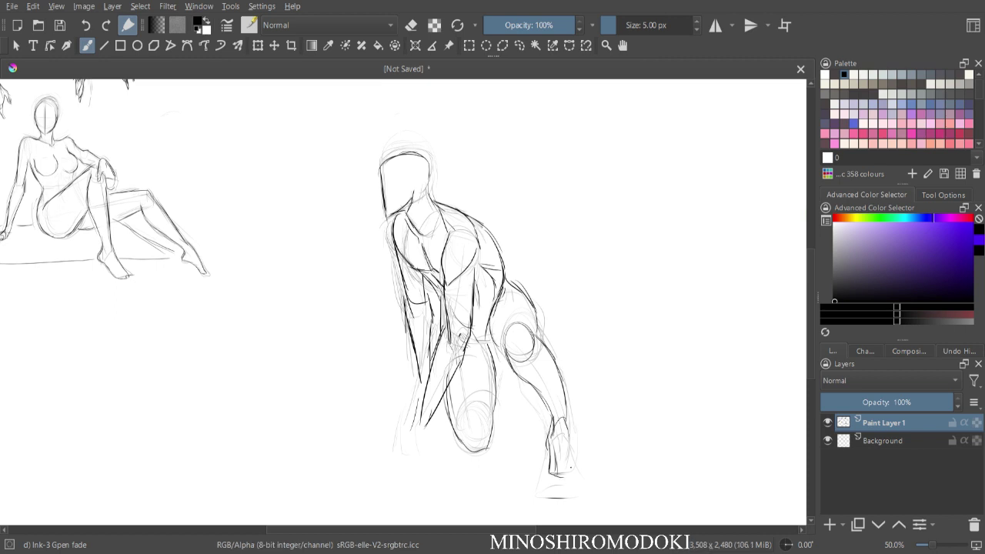
pyautogui.moveTo(571, 441)
pyautogui.mouseDown()
pyautogui.moveTo(580, 469)
pyautogui.moveTo(561, 479)
pyautogui.moveTo(583, 471)
pyautogui.mouseUp()
pyautogui.moveTo(568, 406); pyautogui.dragTo(576, 455)
# - Check the pose in a mirrored view, erase the front thigh and knee, and restore the normal view
pyautogui.press('-')
pyautogui.press('-')
pyautogui.press('m')
pyautogui.press('+')
pyautogui.press('+')
pyautogui.moveTo(545, 268); pyautogui.dragTo(552, 230)
pyautogui.press('e')
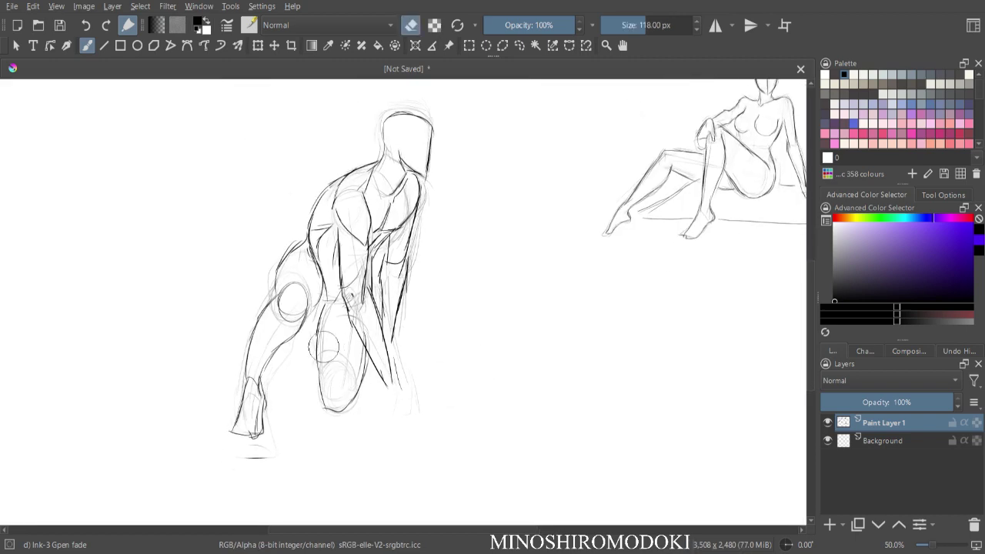
pyautogui.scroll(-1, 411, 340)
pyautogui.press('m')
pyautogui.press('-')
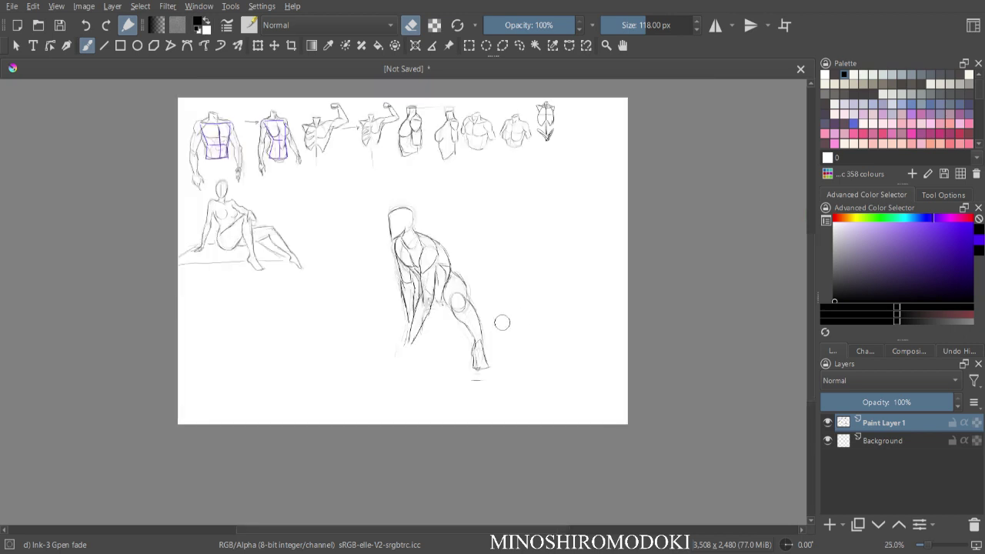
# - Lasso the whole second figure and move it up toward the row of torsos
pyautogui.press('l')
pyautogui.moveTo(499, 242)
pyautogui.mouseDown()
pyautogui.moveTo(455, 201)
pyautogui.moveTo(416, 388)
pyautogui.moveTo(543, 247)
pyautogui.mouseUp()
pyautogui.hotkey('ctrl', 't')
pyautogui.moveTo(446, 282); pyautogui.dragTo(447, 241)
pyautogui.press('Return')
pyautogui.hotkey('ctrl', 'shift', 'a')
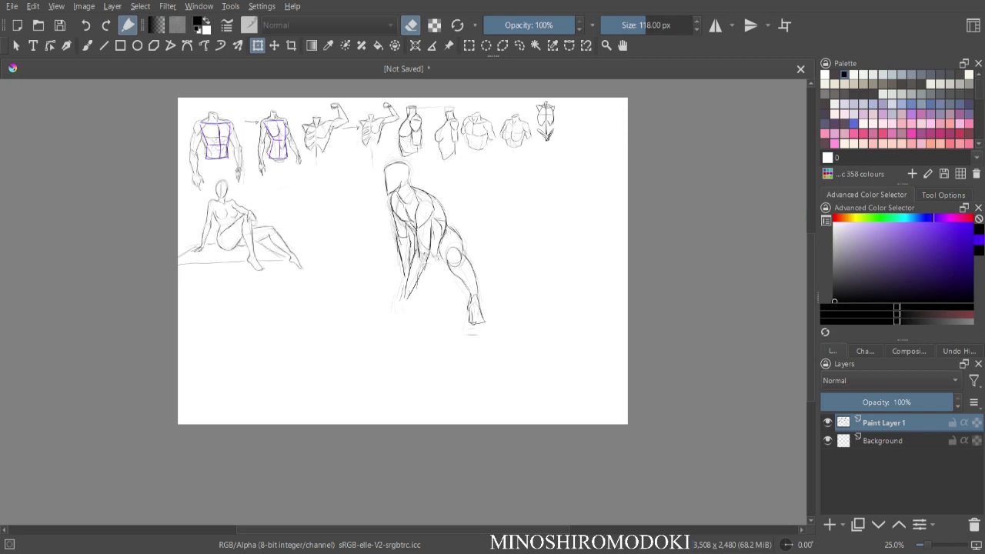
# - Sketch a new front leg for the second figure with a short thigh, round knee and long shin
pyautogui.press('b')
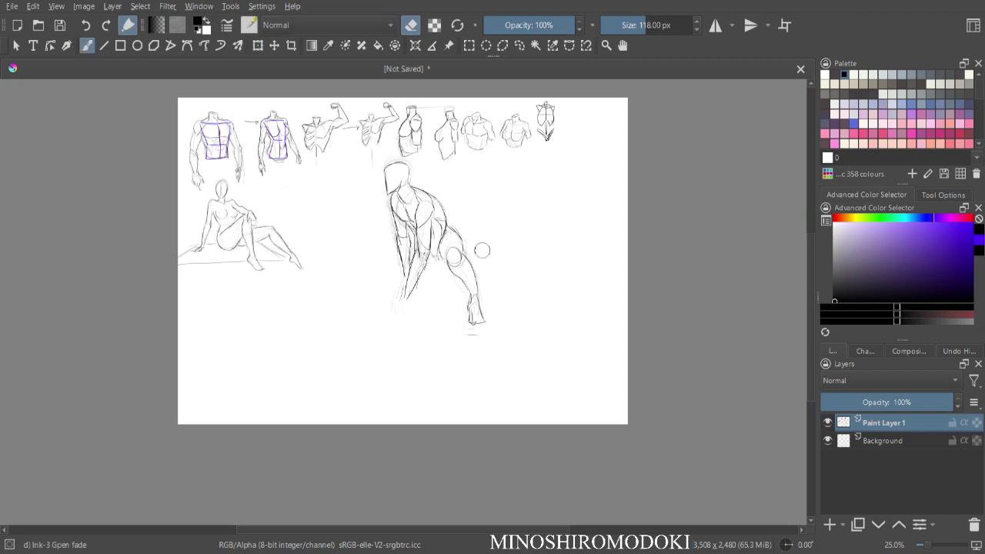
pyautogui.press('+')
pyautogui.press('-')
pyautogui.press('+')
pyautogui.press('e')
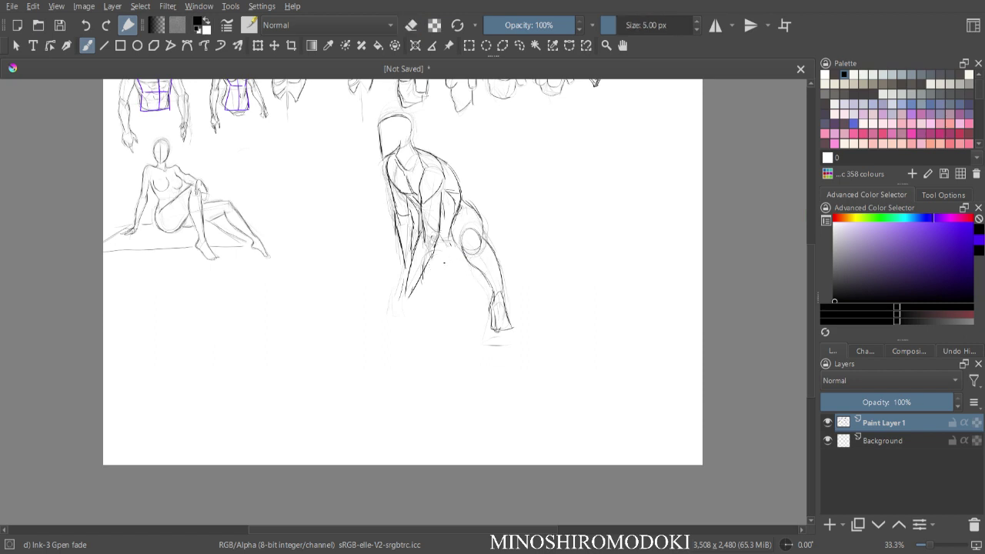
pyautogui.moveTo(451, 264)
pyautogui.mouseDown()
pyautogui.moveTo(440, 291)
pyautogui.moveTo(433, 266)
pyautogui.moveTo(431, 288)
pyautogui.mouseUp()
pyautogui.moveTo(446, 244)
pyautogui.mouseDown()
pyautogui.moveTo(457, 246)
pyautogui.moveTo(463, 291)
pyautogui.moveTo(440, 311)
pyautogui.mouseUp()
pyautogui.moveTo(461, 276)
pyautogui.mouseDown()
pyautogui.moveTo(447, 291)
pyautogui.moveTo(451, 303)
pyautogui.mouseUp()
pyautogui.moveTo(457, 285)
pyautogui.mouseDown()
pyautogui.moveTo(443, 315)
pyautogui.moveTo(453, 332)
pyautogui.moveTo(469, 309)
pyautogui.moveTo(468, 363)
pyautogui.moveTo(443, 288)
pyautogui.moveTo(467, 308)
pyautogui.moveTo(443, 307)
pyautogui.moveTo(480, 372)
pyautogui.mouseUp()
pyautogui.moveTo(442, 314); pyautogui.dragTo(472, 382)
pyautogui.moveTo(482, 337); pyautogui.dragTo(466, 377)
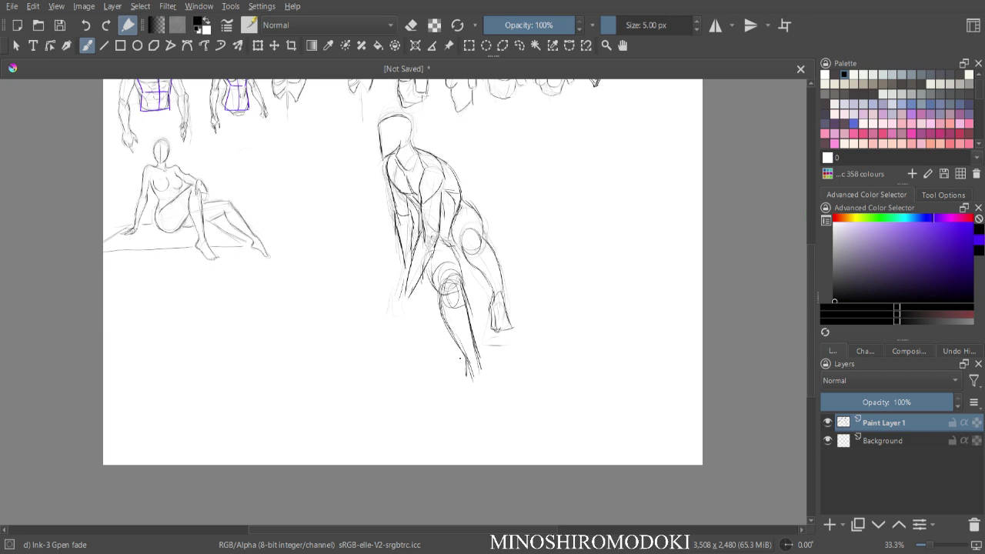
# - Add the front leg's ankle and foot, and sketch the hand on the near arm
pyautogui.moveTo(482, 379); pyautogui.dragTo(471, 397)
pyautogui.moveTo(470, 361)
pyautogui.mouseDown()
pyautogui.moveTo(470, 382)
pyautogui.moveTo(488, 374)
pyautogui.moveTo(472, 402)
pyautogui.mouseUp()
pyautogui.moveTo(469, 379); pyautogui.dragTo(472, 396)
pyautogui.moveTo(480, 357)
pyautogui.mouseDown()
pyautogui.moveTo(488, 385)
pyautogui.moveTo(470, 375)
pyautogui.mouseUp()
pyautogui.moveTo(475, 362); pyautogui.dragTo(492, 391)
pyautogui.moveTo(470, 377); pyautogui.dragTo(478, 416)
pyautogui.moveTo(477, 412); pyautogui.dragTo(494, 398)
pyautogui.moveTo(482, 413); pyautogui.dragTo(494, 400)
pyautogui.moveTo(408, 279); pyautogui.dragTo(402, 311)
pyautogui.moveTo(411, 280)
pyautogui.mouseDown()
pyautogui.moveTo(396, 328)
pyautogui.moveTo(407, 307)
pyautogui.mouseUp()
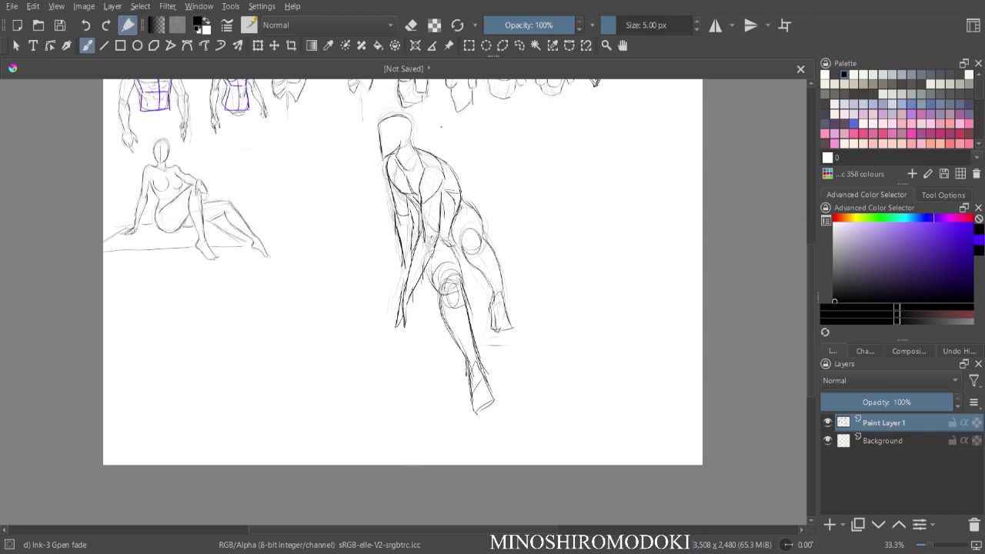
# - Lasso the second figure, scale it down and place it directly beside the seated woman
pyautogui.press('-')
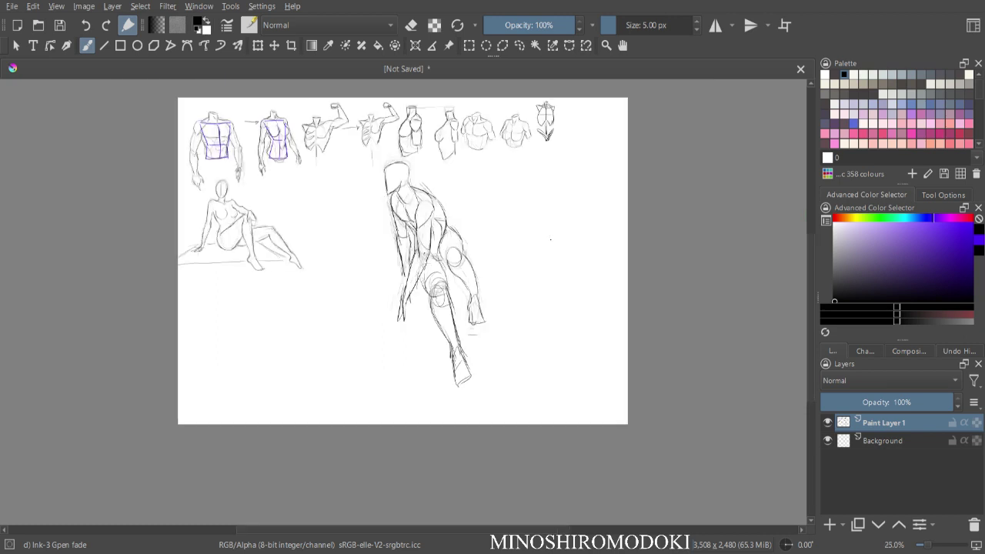
pyautogui.press('+')
pyautogui.moveTo(528, 239)
pyautogui.mouseDown()
pyautogui.moveTo(535, 275)
pyautogui.moveTo(523, 221)
pyautogui.moveTo(425, 155)
pyautogui.moveTo(346, 179)
pyautogui.moveTo(524, 447)
pyautogui.moveTo(529, 209)
pyautogui.mouseUp()
pyautogui.press('l')
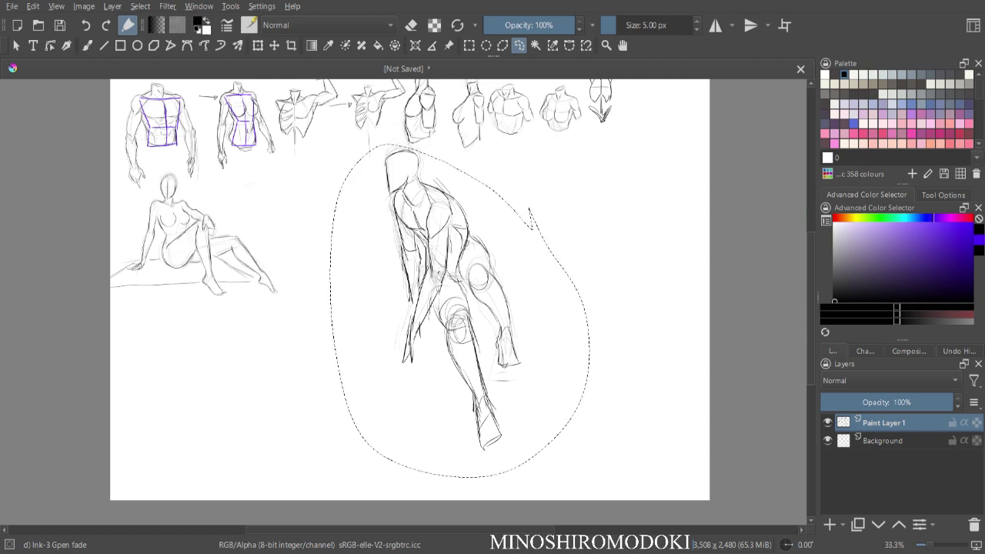
pyautogui.hotkey('ctrl', 't')
pyautogui.moveTo(589, 145); pyautogui.dragTo(547, 205)
pyautogui.moveTo(456, 313); pyautogui.dragTo(319, 258)
pyautogui.press('Return')
pyautogui.press('b')
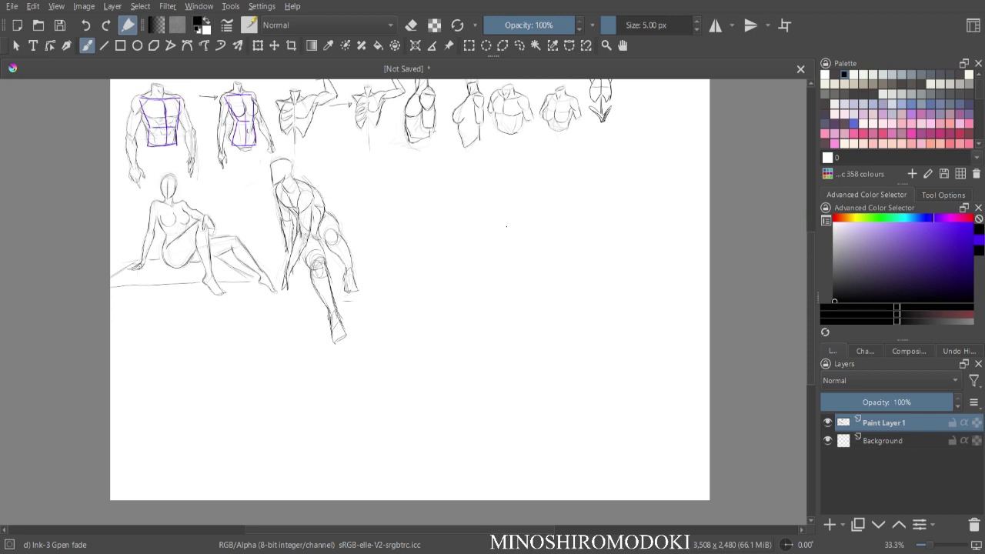
# - Start a third figure in the blank area with an oval head, facial guidelines and a narrow chin
pyautogui.moveTo(500, 237)
pyautogui.mouseDown()
pyautogui.moveTo(514, 251)
pyautogui.moveTo(532, 245)
pyautogui.moveTo(537, 225)
pyautogui.moveTo(518, 249)
pyautogui.mouseUp()
pyautogui.moveTo(502, 206); pyautogui.dragTo(520, 265)
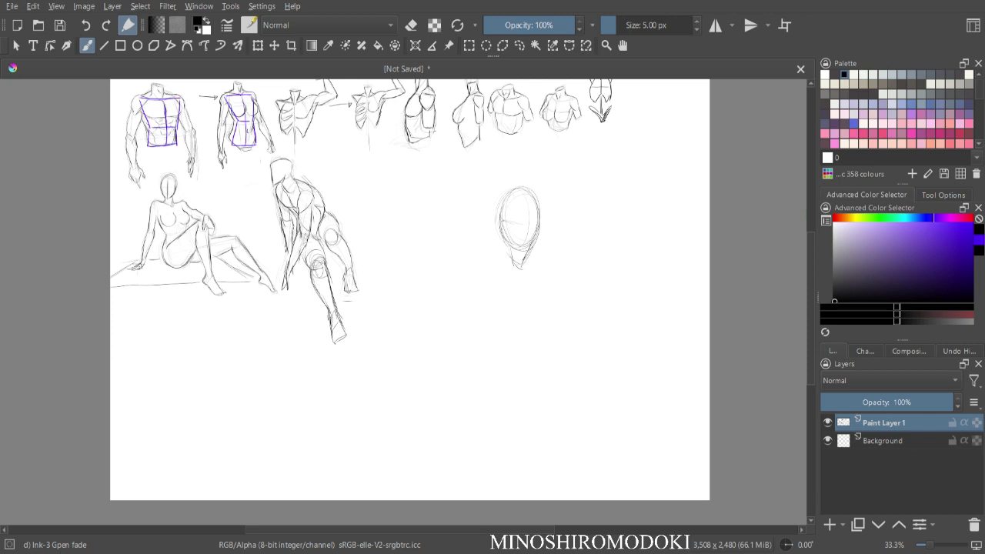
pyautogui.moveTo(502, 222)
pyautogui.mouseDown()
pyautogui.moveTo(525, 223)
pyautogui.moveTo(502, 240)
pyautogui.moveTo(512, 255)
pyautogui.moveTo(531, 247)
pyautogui.moveTo(516, 254)
pyautogui.mouseUp()
pyautogui.moveTo(504, 194); pyautogui.dragTo(498, 217)
pyautogui.moveTo(505, 198)
pyautogui.mouseDown()
pyautogui.moveTo(499, 215)
pyautogui.moveTo(523, 193)
pyautogui.mouseUp()
# - Sketch the third figure's neck, chest centre line and sloping shoulders
pyautogui.moveTo(517, 192)
pyautogui.mouseDown()
pyautogui.moveTo(531, 220)
pyautogui.moveTo(538, 185)
pyautogui.moveTo(547, 208)
pyautogui.moveTo(521, 269)
pyautogui.moveTo(506, 270)
pyautogui.moveTo(549, 251)
pyautogui.moveTo(535, 247)
pyautogui.moveTo(529, 262)
pyautogui.moveTo(551, 252)
pyautogui.moveTo(516, 305)
pyautogui.mouseUp()
pyautogui.moveTo(519, 270); pyautogui.dragTo(516, 315)
pyautogui.moveTo(501, 248); pyautogui.dragTo(476, 282)
pyautogui.moveTo(539, 241); pyautogui.dragTo(559, 251)
pyautogui.moveTo(527, 266); pyautogui.dragTo(561, 250)
pyautogui.moveTo(531, 259); pyautogui.dragTo(561, 248)
pyautogui.moveTo(499, 251); pyautogui.dragTo(475, 275)
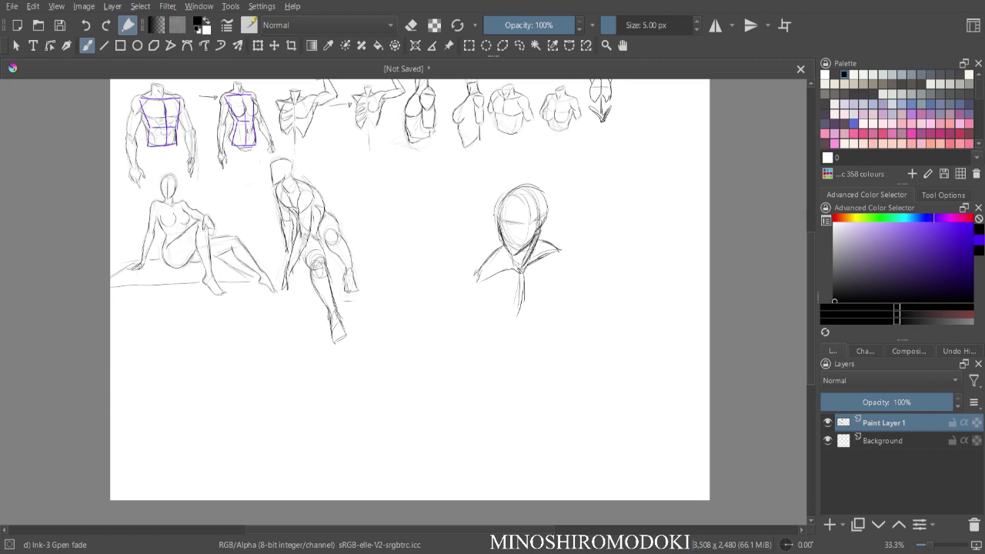
# - Sketch the third figure's rounded ribcage with its lower edge, and a tapering waist and pelvis below it
pyautogui.moveTo(550, 248)
pyautogui.mouseDown()
pyautogui.moveTo(537, 317)
pyautogui.moveTo(502, 333)
pyautogui.moveTo(535, 319)
pyautogui.mouseUp()
pyautogui.moveTo(483, 263)
pyautogui.mouseDown()
pyautogui.moveTo(478, 319)
pyautogui.moveTo(486, 290)
pyautogui.moveTo(490, 325)
pyautogui.moveTo(509, 330)
pyautogui.moveTo(485, 338)
pyautogui.moveTo(541, 323)
pyautogui.mouseUp()
pyautogui.moveTo(551, 297); pyautogui.dragTo(521, 356)
pyautogui.moveTo(523, 317)
pyautogui.mouseDown()
pyautogui.moveTo(520, 359)
pyautogui.moveTo(506, 378)
pyautogui.mouseUp()
pyautogui.moveTo(523, 334); pyautogui.dragTo(520, 373)
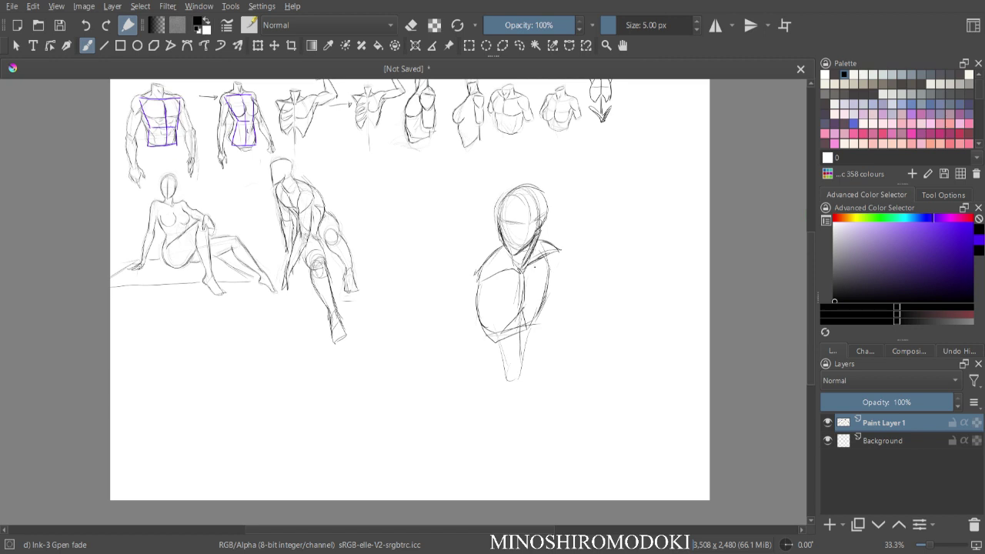
# - Block in the third figure's deltoids on both shoulders and divide the chest into pectoral shapes
pyautogui.moveTo(556, 244)
pyautogui.mouseDown()
pyautogui.moveTo(568, 263)
pyautogui.moveTo(550, 282)
pyautogui.moveTo(571, 270)
pyautogui.moveTo(571, 282)
pyautogui.mouseUp()
pyautogui.moveTo(478, 271)
pyautogui.mouseDown()
pyautogui.moveTo(471, 288)
pyautogui.moveTo(495, 268)
pyautogui.moveTo(497, 298)
pyautogui.moveTo(470, 299)
pyautogui.moveTo(470, 310)
pyautogui.moveTo(493, 307)
pyautogui.mouseUp()
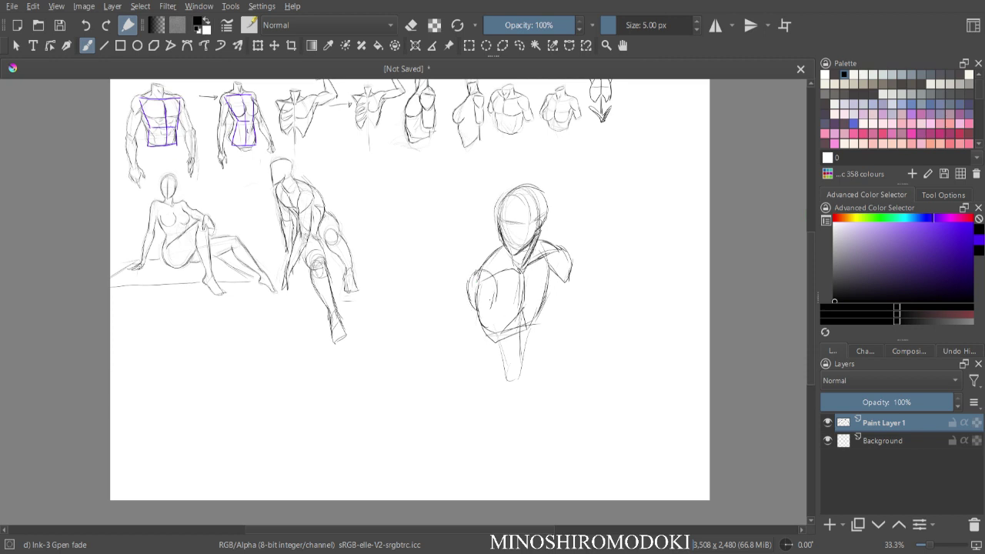
pyautogui.moveTo(524, 274); pyautogui.dragTo(521, 308)
pyautogui.moveTo(483, 315); pyautogui.dragTo(494, 318)
pyautogui.moveTo(519, 272)
pyautogui.mouseDown()
pyautogui.moveTo(480, 310)
pyautogui.moveTo(490, 317)
pyautogui.moveTo(542, 295)
pyautogui.moveTo(527, 308)
pyautogui.moveTo(550, 293)
pyautogui.mouseUp()
# - Sketch the far upper arm slanting outward from the shoulder, ending in a round elbow
pyautogui.moveTo(532, 303)
pyautogui.mouseDown()
pyautogui.moveTo(561, 263)
pyautogui.moveTo(545, 298)
pyautogui.moveTo(583, 321)
pyautogui.mouseUp()
pyautogui.moveTo(571, 258); pyautogui.dragTo(597, 317)
pyautogui.moveTo(572, 276)
pyautogui.mouseDown()
pyautogui.moveTo(592, 308)
pyautogui.moveTo(578, 323)
pyautogui.mouseUp()
pyautogui.moveTo(569, 258)
pyautogui.mouseDown()
pyautogui.moveTo(595, 310)
pyautogui.moveTo(576, 330)
pyautogui.moveTo(596, 336)
pyautogui.mouseUp()
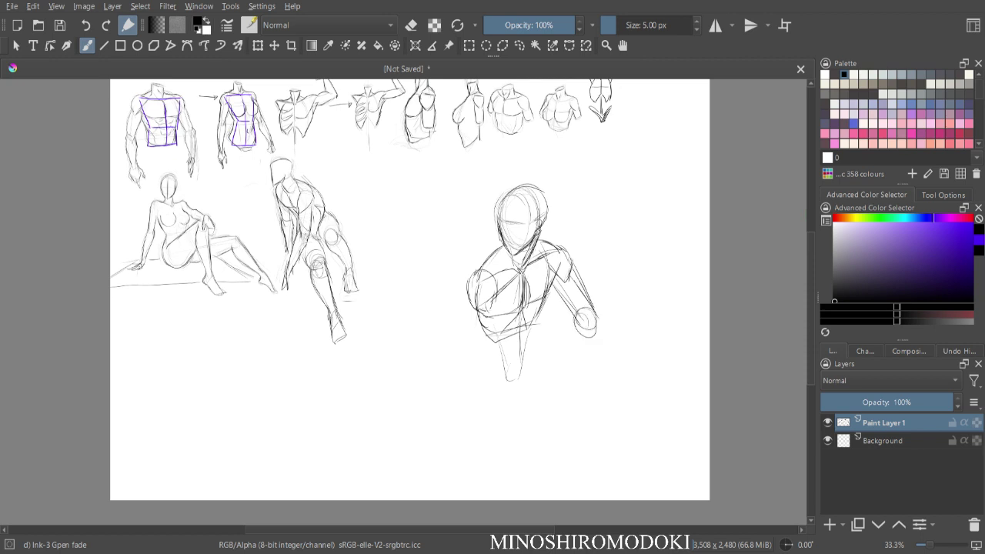
# - Draw the waist sides and extend the raised thigh outward from the hip to the knee
pyautogui.moveTo(531, 322); pyautogui.dragTo(524, 383)
pyautogui.moveTo(499, 347); pyautogui.dragTo(505, 386)
pyautogui.moveTo(504, 389)
pyautogui.mouseDown()
pyautogui.moveTo(555, 340)
pyautogui.moveTo(642, 315)
pyautogui.mouseUp()
pyautogui.moveTo(545, 331); pyautogui.dragTo(654, 315)
pyautogui.moveTo(635, 317); pyautogui.dragTo(642, 357)
# - Sketch the near upper arm hanging down to a round elbow and strengthen the shoulder and collarbone lines
pyautogui.moveTo(479, 337)
pyautogui.mouseDown()
pyautogui.moveTo(516, 431)
pyautogui.moveTo(486, 377)
pyautogui.mouseUp()
pyautogui.moveTo(474, 285); pyautogui.dragTo(473, 355)
pyautogui.moveTo(493, 309)
pyautogui.mouseDown()
pyautogui.moveTo(492, 366)
pyautogui.moveTo(473, 374)
pyautogui.moveTo(562, 381)
pyautogui.mouseUp()
pyautogui.moveTo(554, 274); pyautogui.dragTo(572, 305)
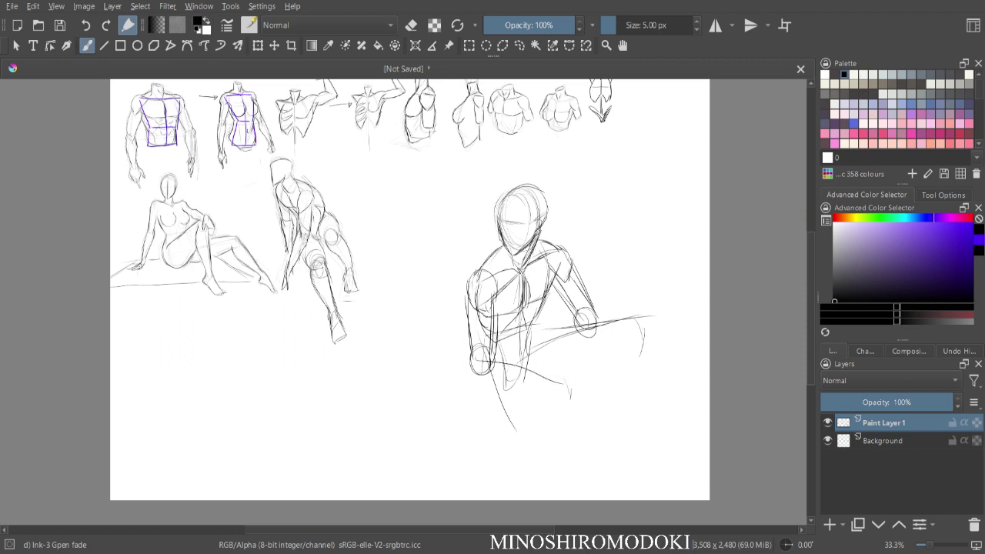
pyautogui.moveTo(502, 241); pyautogui.dragTo(471, 270)
pyautogui.moveTo(534, 235)
pyautogui.mouseDown()
pyautogui.moveTo(567, 255)
pyautogui.moveTo(476, 303)
pyautogui.mouseUp()
pyautogui.moveTo(524, 268)
pyautogui.mouseDown()
pyautogui.moveTo(484, 292)
pyautogui.moveTo(560, 261)
pyautogui.mouseUp()
# - Sketch the kneeling leg's thigh from the hip down to a circular knee
pyautogui.moveTo(471, 362)
pyautogui.mouseDown()
pyautogui.moveTo(472, 413)
pyautogui.moveTo(488, 383)
pyautogui.moveTo(534, 418)
pyautogui.mouseUp()
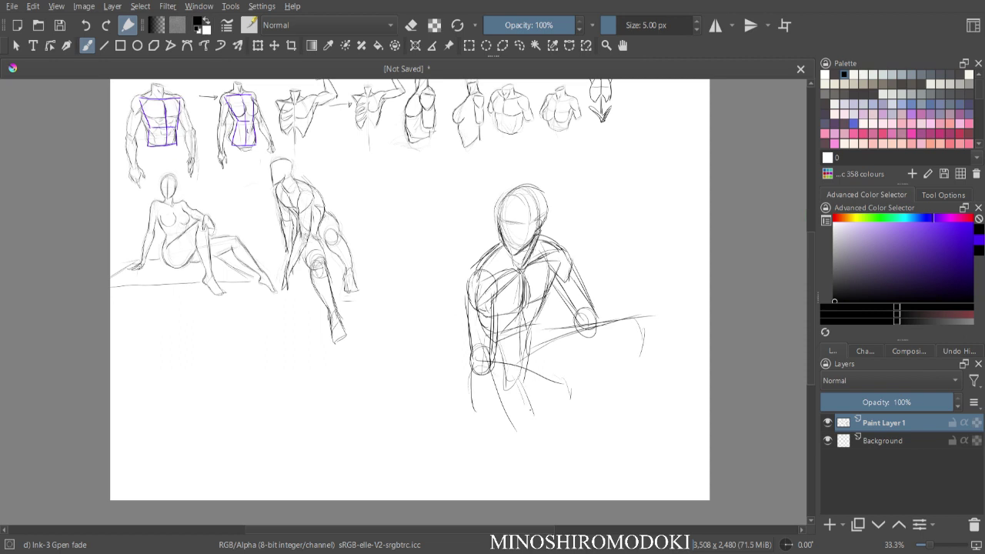
pyautogui.moveTo(532, 321)
pyautogui.mouseDown()
pyautogui.moveTo(519, 376)
pyautogui.moveTo(536, 411)
pyautogui.mouseUp()
pyautogui.moveTo(528, 384); pyautogui.dragTo(538, 426)
pyautogui.moveTo(478, 378); pyautogui.dragTo(508, 466)
pyautogui.moveTo(528, 399)
pyautogui.mouseDown()
pyautogui.moveTo(543, 471)
pyautogui.moveTo(508, 471)
pyautogui.moveTo(539, 465)
pyautogui.mouseUp()
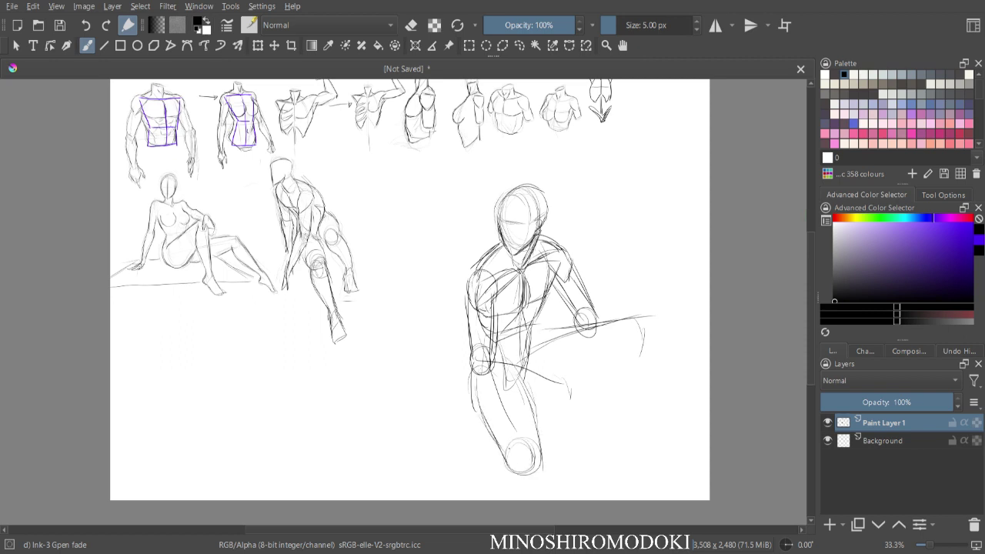
# - Close the raised thigh's underside and knee, and draw its lower leg with a calf curve down towards the ankle
pyautogui.moveTo(597, 332)
pyautogui.mouseDown()
pyautogui.moveTo(536, 381)
pyautogui.moveTo(565, 387)
pyautogui.moveTo(609, 366)
pyautogui.mouseUp()
pyautogui.moveTo(639, 319)
pyautogui.mouseDown()
pyautogui.moveTo(630, 365)
pyautogui.moveTo(565, 378)
pyautogui.mouseUp()
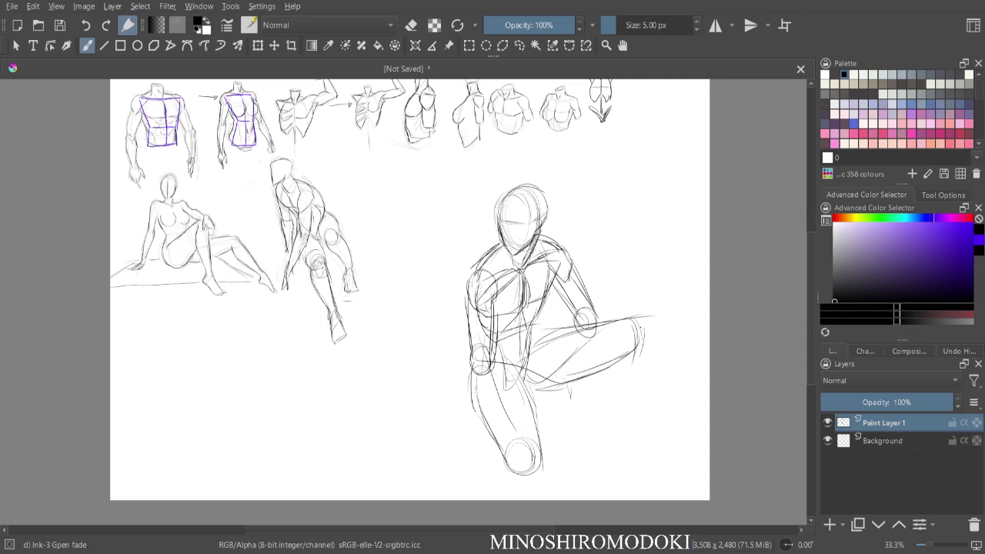
pyautogui.moveTo(639, 345); pyautogui.dragTo(613, 440)
pyautogui.moveTo(630, 381); pyautogui.dragTo(611, 436)
pyautogui.moveTo(608, 376); pyautogui.dragTo(599, 408)
pyautogui.moveTo(618, 364)
pyautogui.mouseDown()
pyautogui.moveTo(594, 412)
pyautogui.moveTo(599, 451)
pyautogui.mouseUp()
pyautogui.moveTo(642, 343); pyautogui.dragTo(613, 446)
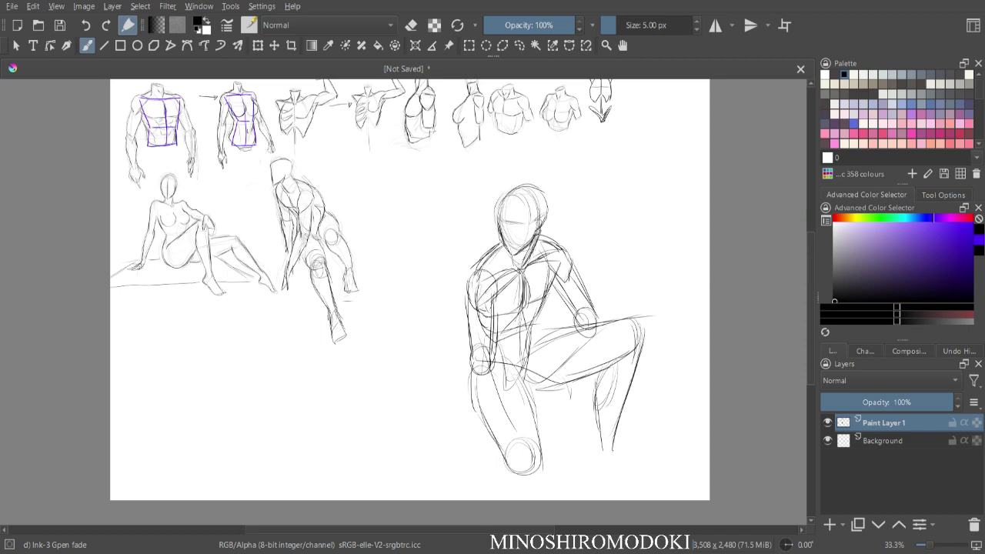
# - Add the folded lower leg behind the kneeling thigh and reinforce the raised leg's calf and shin
pyautogui.moveTo(472, 392); pyautogui.dragTo(511, 477)
pyautogui.moveTo(535, 423); pyautogui.dragTo(529, 474)
pyautogui.moveTo(478, 417)
pyautogui.mouseDown()
pyautogui.moveTo(486, 468)
pyautogui.moveTo(497, 464)
pyautogui.mouseUp()
pyautogui.moveTo(609, 353); pyautogui.dragTo(591, 459)
pyautogui.moveTo(599, 432); pyautogui.dragTo(595, 454)
pyautogui.moveTo(625, 403); pyautogui.dragTo(613, 457)
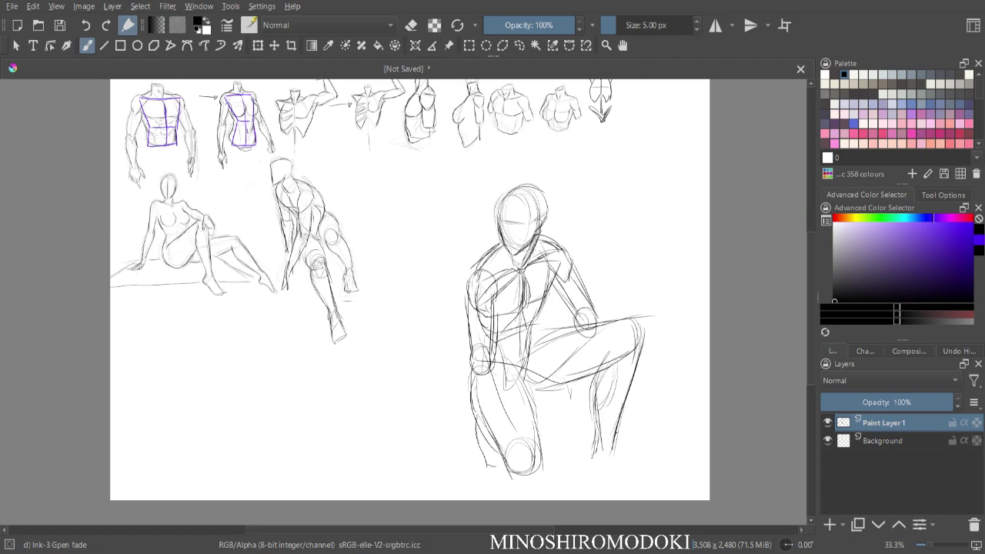
# - Choose the Eraser Soft brush, lasso the whole third figure and move it up towards the second figure
pyautogui.rightClick(608, 278)
pyautogui.click(684, 202)
pyautogui.press('-')
pyautogui.press('-')
pyautogui.press('+')
pyautogui.press('+')
pyautogui.moveTo(642, 276); pyautogui.dragTo(605, 253)
pyautogui.press('l')
pyautogui.moveTo(527, 150)
pyautogui.mouseDown()
pyautogui.moveTo(504, 141)
pyautogui.moveTo(394, 474)
pyautogui.moveTo(653, 359)
pyautogui.moveTo(576, 178)
pyautogui.moveTo(528, 149)
pyautogui.mouseUp()
pyautogui.hotkey('ctrl', 't')
pyautogui.moveTo(508, 292); pyautogui.dragTo(468, 257)
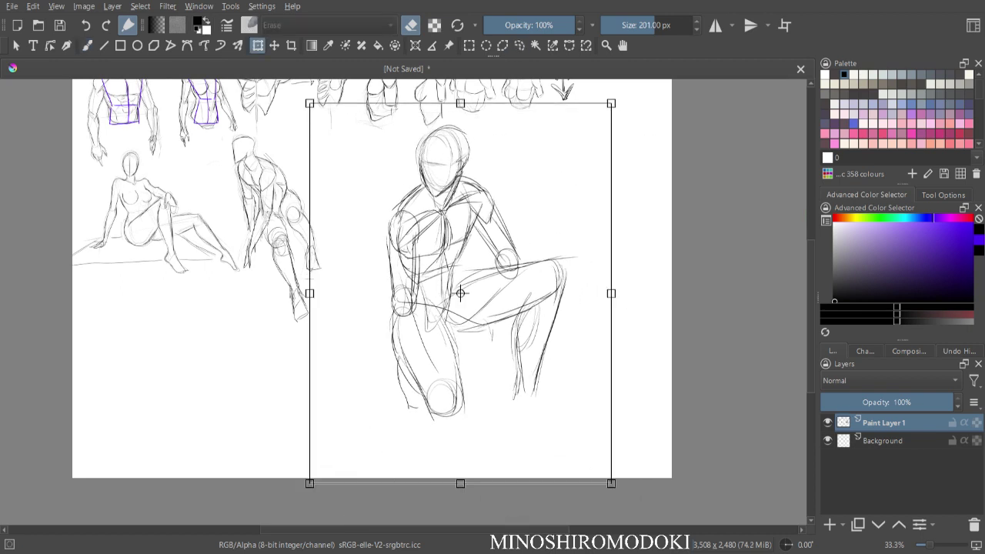
pyautogui.press('Return')
pyautogui.press('b')
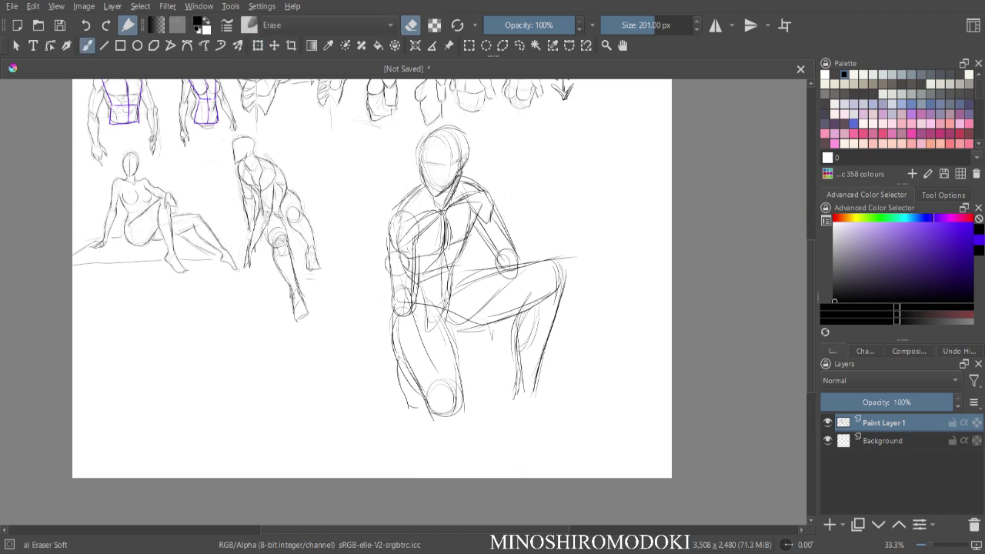
# - Enlarge the soft eraser to 281 px and fade the third figure's construction sketch to a light grey
pyautogui.press(']')
pyautogui.press(']')
pyautogui.press(']')
pyautogui.press(']')
pyautogui.press(']')
pyautogui.moveTo(423, 181)
pyautogui.mouseDown()
pyautogui.moveTo(387, 282)
pyautogui.moveTo(428, 323)
pyautogui.moveTo(460, 239)
pyautogui.moveTo(535, 266)
pyautogui.moveTo(519, 411)
pyautogui.mouseUp()
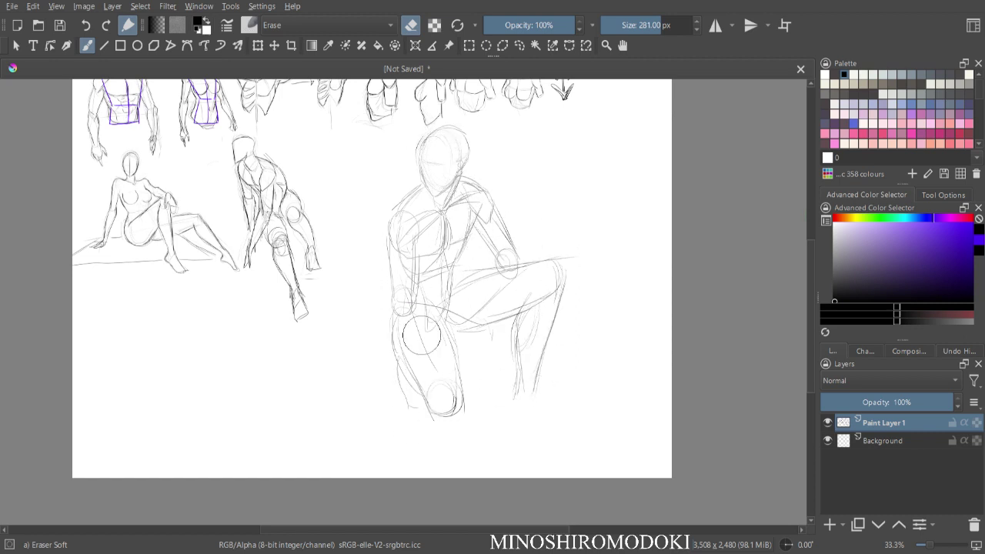
# - Switch to the Ink-3 Gpen fade brush and outline the head, jaw, ear and back of the neck over the faded sketch
pyautogui.hotkey('ctrl', '+')
pyautogui.hotkey('ctrl', '+')
pyautogui.moveTo(643, 144); pyautogui.dragTo(519, 264)
pyautogui.hotkey('ctrl', '-')
pyautogui.rightClick(565, 246)
pyautogui.click(616, 317)
pyautogui.hotkey('ctrl', '+')
pyautogui.hotkey('ctrl', '+')
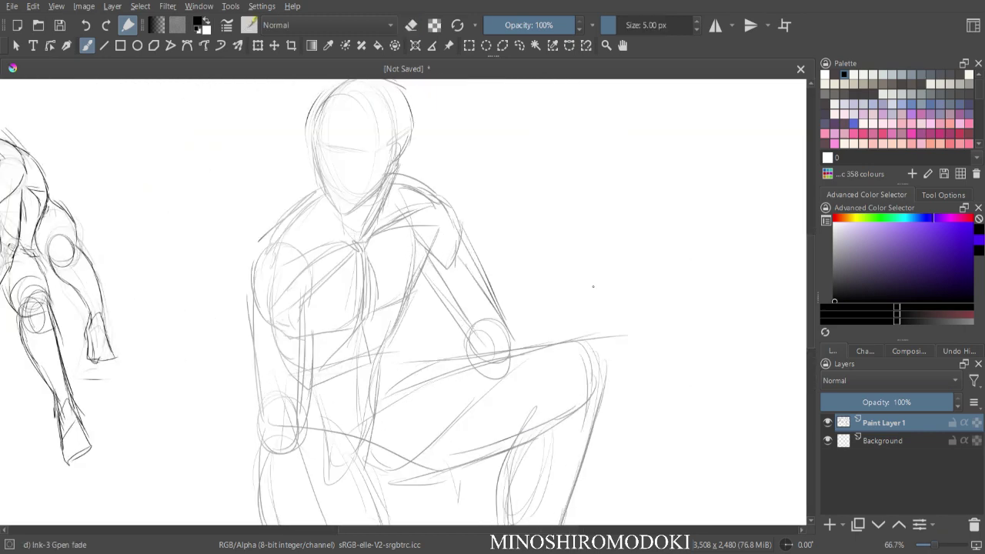
pyautogui.moveTo(563, 212); pyautogui.dragTo(629, 272)
pyautogui.hotkey('ctrl', '-')
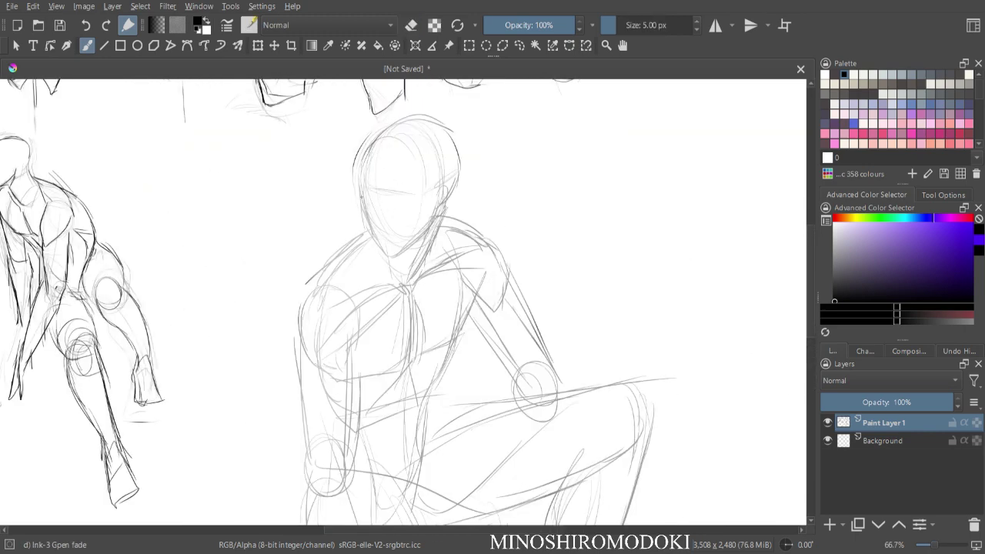
pyautogui.moveTo(368, 197)
pyautogui.mouseDown()
pyautogui.moveTo(365, 216)
pyautogui.moveTo(389, 258)
pyautogui.mouseUp()
pyautogui.moveTo(436, 213)
pyautogui.mouseDown()
pyautogui.moveTo(424, 237)
pyautogui.moveTo(389, 256)
pyautogui.mouseUp()
pyautogui.moveTo(368, 198)
pyautogui.mouseDown()
pyautogui.moveTo(367, 154)
pyautogui.moveTo(362, 165)
pyautogui.moveTo(375, 142)
pyautogui.moveTo(450, 131)
pyautogui.moveTo(457, 165)
pyautogui.moveTo(408, 279)
pyautogui.mouseUp()
pyautogui.moveTo(442, 221); pyautogui.dragTo(413, 275)
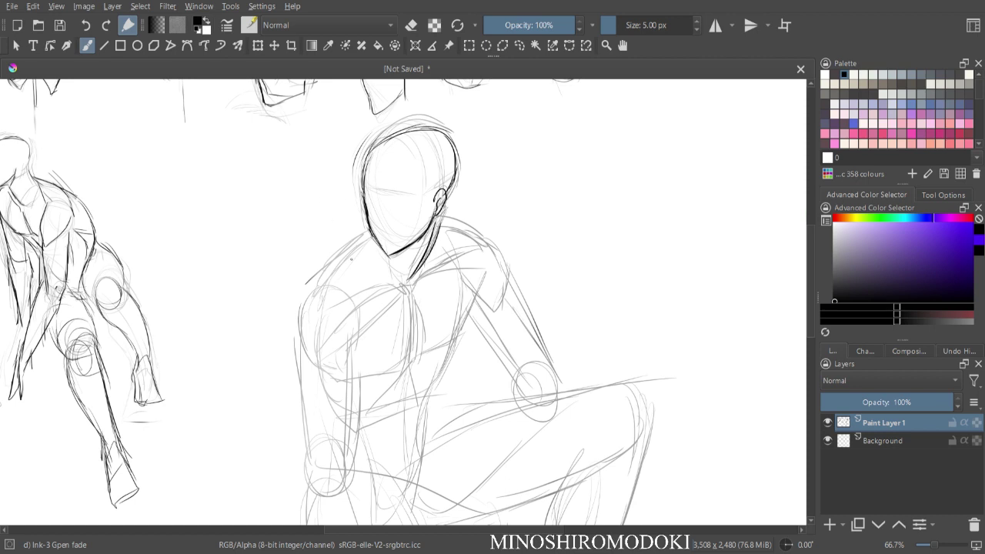
# - Draw the front of the neck and the trapezius slopes running out to both shoulders
pyautogui.moveTo(375, 248)
pyautogui.mouseDown()
pyautogui.moveTo(363, 267)
pyautogui.moveTo(398, 273)
pyautogui.mouseUp()
pyautogui.moveTo(441, 224); pyautogui.dragTo(488, 240)
pyautogui.moveTo(456, 226); pyautogui.dragTo(476, 231)
pyautogui.moveTo(365, 240)
pyautogui.mouseDown()
pyautogui.moveTo(332, 249)
pyautogui.moveTo(304, 285)
pyautogui.mouseUp()
pyautogui.moveTo(353, 246)
pyautogui.mouseDown()
pyautogui.moveTo(307, 296)
pyautogui.moveTo(343, 254)
pyautogui.mouseUp()
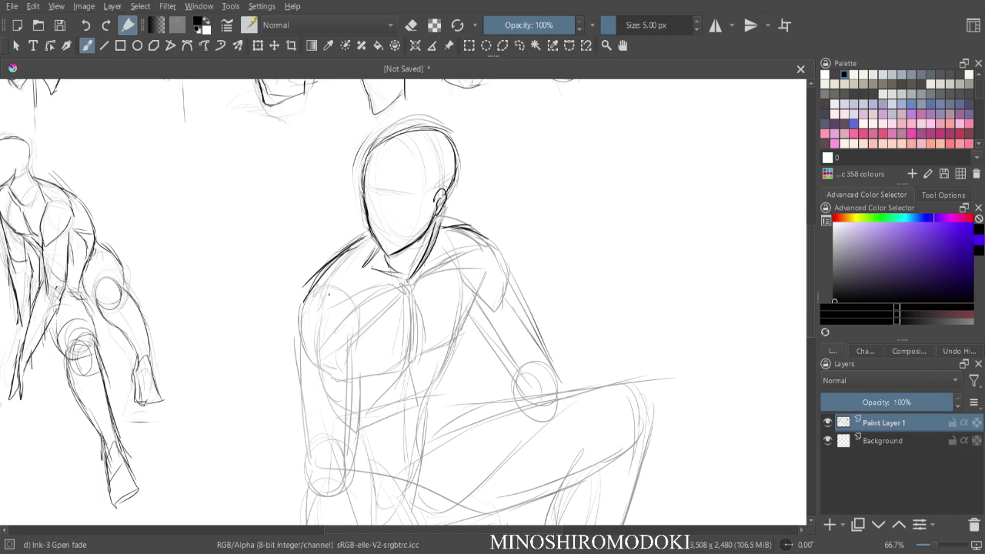
# - Try outlining the near deltoid and the outer contour of the far shoulder
pyautogui.moveTo(484, 246); pyautogui.dragTo(473, 270)
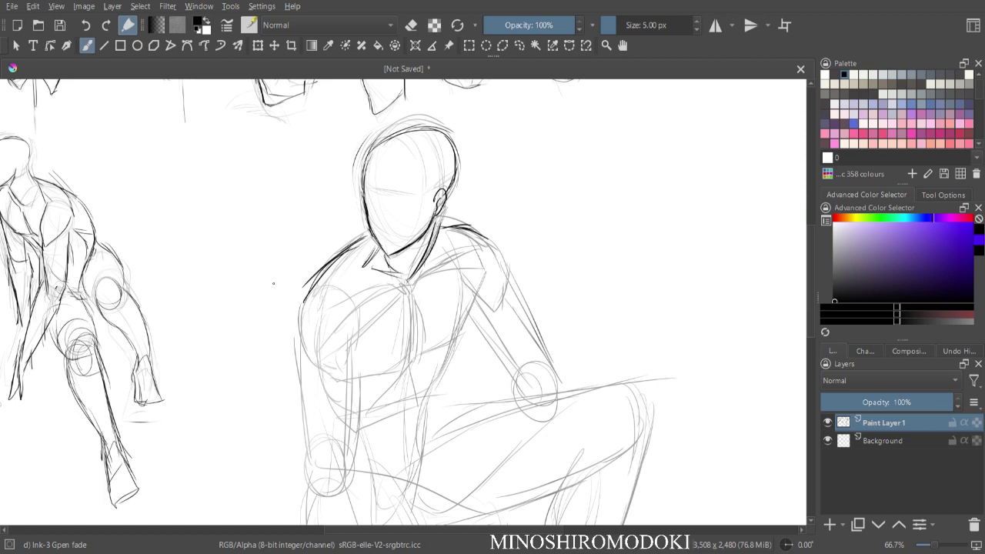
pyautogui.moveTo(322, 288)
pyautogui.mouseDown()
pyautogui.moveTo(349, 325)
pyautogui.moveTo(351, 348)
pyautogui.moveTo(302, 305)
pyautogui.moveTo(317, 377)
pyautogui.mouseUp()
pyautogui.moveTo(490, 240); pyautogui.dragTo(502, 294)
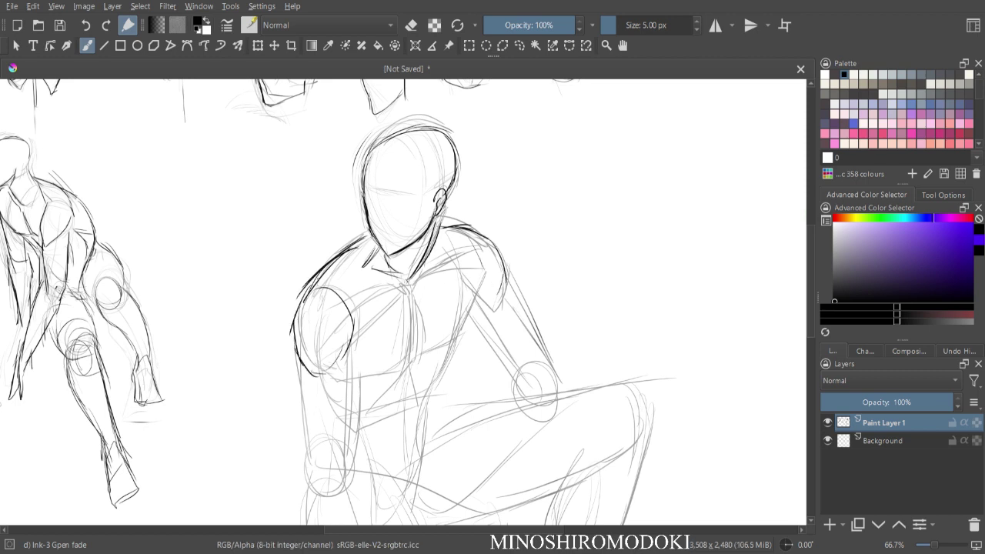
# - Erase the new shoulder outlines and fade the underlying shoulder and chest construction with the soft eraser
pyautogui.press('e')
pyautogui.moveTo(339, 240)
pyautogui.mouseDown()
pyautogui.moveTo(314, 274)
pyautogui.moveTo(348, 242)
pyautogui.mouseUp()
pyautogui.moveTo(295, 269)
pyautogui.mouseDown()
pyautogui.moveTo(321, 296)
pyautogui.moveTo(306, 377)
pyautogui.mouseUp()
pyautogui.press('e')
pyautogui.moveTo(363, 236)
pyautogui.mouseDown()
pyautogui.moveTo(300, 296)
pyautogui.moveTo(307, 361)
pyautogui.moveTo(452, 337)
pyautogui.moveTo(438, 300)
pyautogui.moveTo(345, 352)
pyautogui.moveTo(354, 362)
pyautogui.mouseUp()
pyautogui.rightClick(344, 271)
pyautogui.click(405, 191)
# - Redraw the near shoulder slope and deltoid with the Ink-3 Gpen fade brush, adding the collarbone line to the chest
pyautogui.rightClick(521, 281)
pyautogui.click(572, 352)
pyautogui.press('-')
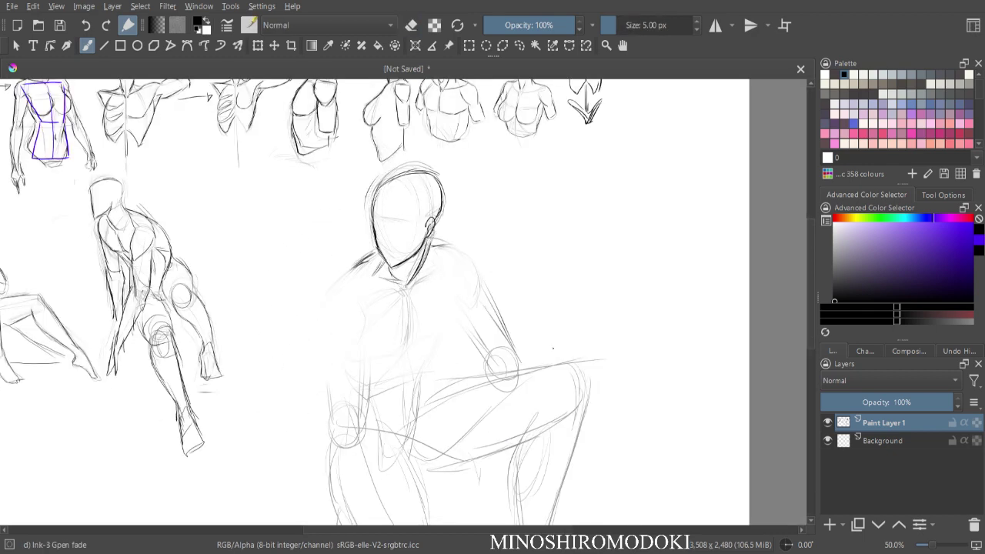
pyautogui.moveTo(556, 349); pyautogui.dragTo(563, 314)
pyautogui.moveTo(495, 262); pyautogui.dragTo(526, 320)
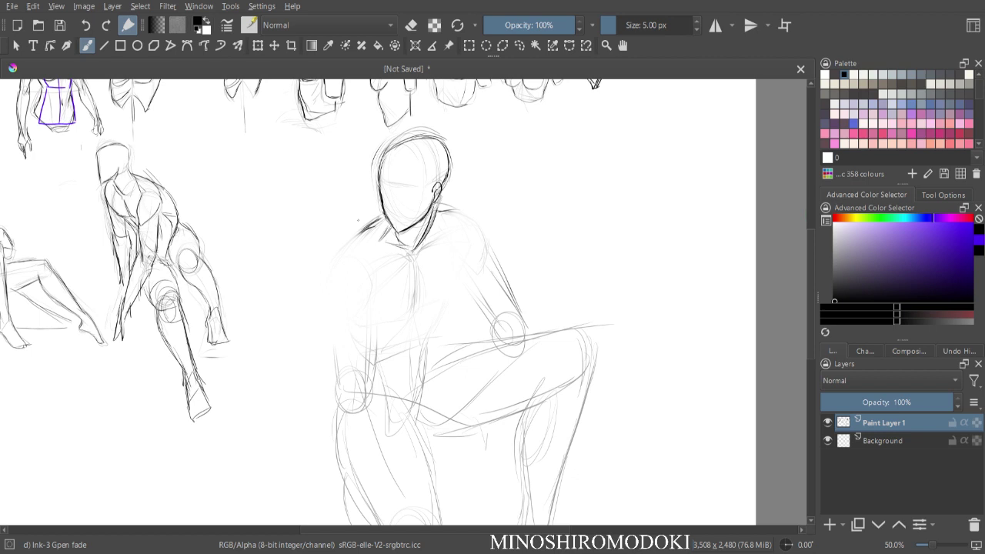
pyautogui.moveTo(380, 217)
pyautogui.mouseDown()
pyautogui.moveTo(340, 253)
pyautogui.moveTo(363, 258)
pyautogui.moveTo(371, 272)
pyautogui.moveTo(343, 253)
pyautogui.moveTo(333, 312)
pyautogui.mouseUp()
pyautogui.moveTo(370, 263); pyautogui.dragTo(341, 316)
pyautogui.moveTo(369, 279); pyautogui.dragTo(433, 243)
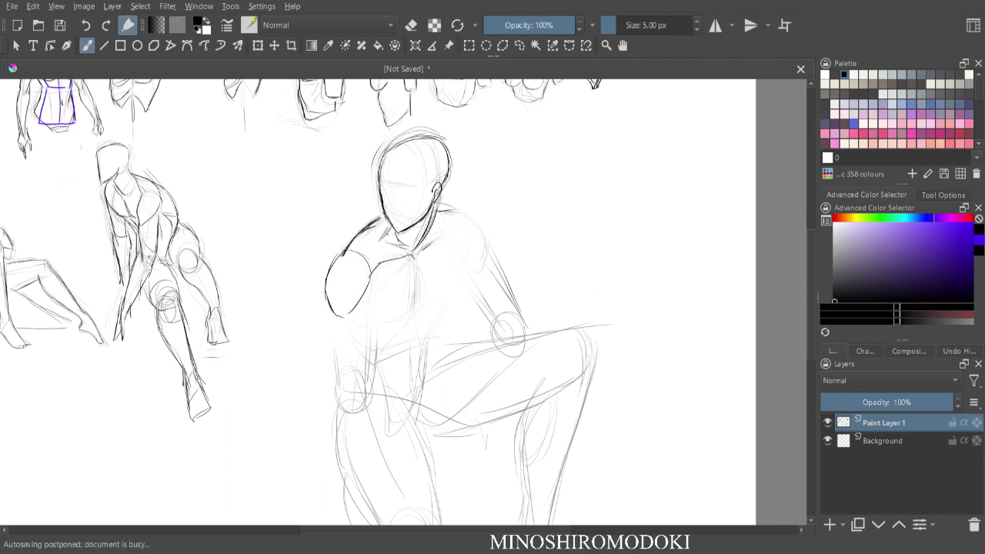
# - Outline the far shoulder and define the pectorals with a side contour, lower edge and centre line
pyautogui.moveTo(437, 207)
pyautogui.mouseDown()
pyautogui.moveTo(460, 205)
pyautogui.moveTo(485, 252)
pyautogui.mouseUp()
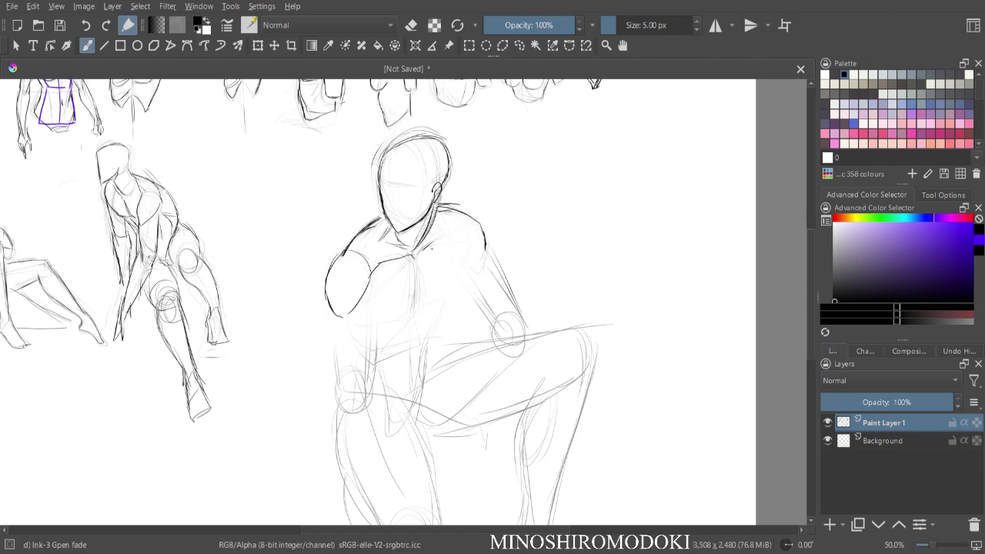
pyautogui.moveTo(456, 238); pyautogui.dragTo(458, 284)
pyautogui.moveTo(460, 282)
pyautogui.mouseDown()
pyautogui.moveTo(426, 309)
pyautogui.moveTo(414, 270)
pyautogui.moveTo(416, 312)
pyautogui.mouseUp()
pyautogui.moveTo(417, 271)
pyautogui.mouseDown()
pyautogui.moveTo(416, 309)
pyautogui.moveTo(374, 323)
pyautogui.moveTo(405, 264)
pyautogui.mouseUp()
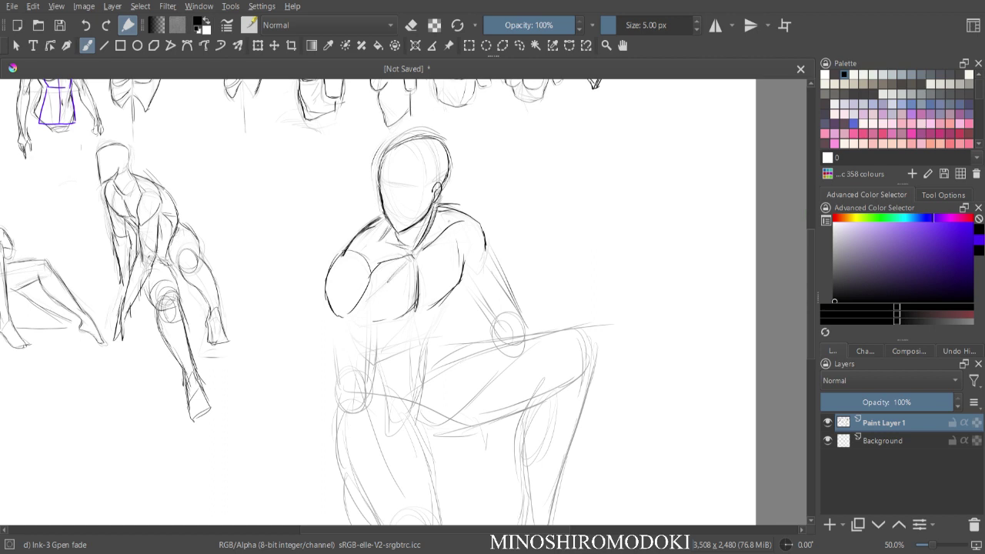
# - Outline the far upper arm down to its elbow and the near upper arm below the deltoid
pyautogui.moveTo(485, 237); pyautogui.dragTo(490, 317)
pyautogui.moveTo(493, 262); pyautogui.dragTo(519, 317)
pyautogui.press('e')
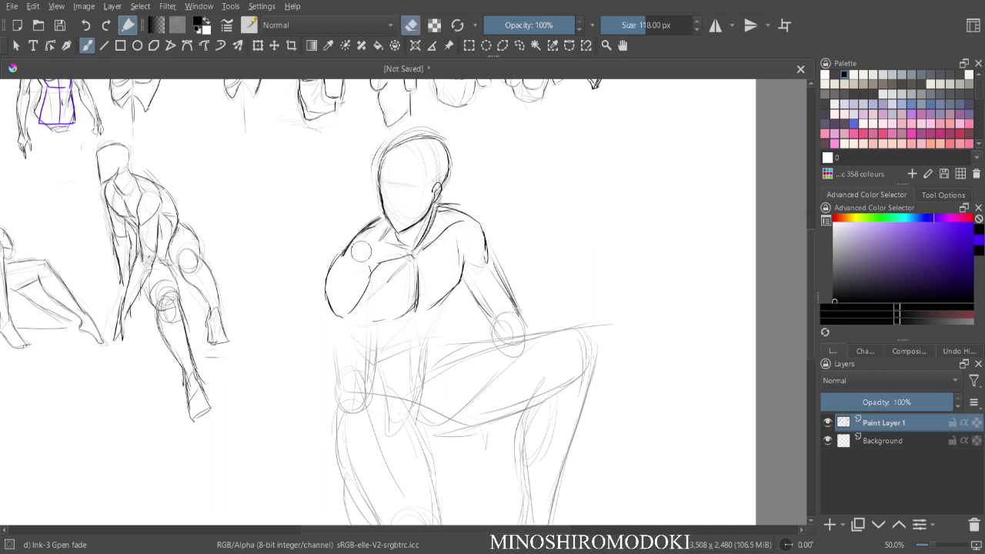
pyautogui.press('-')
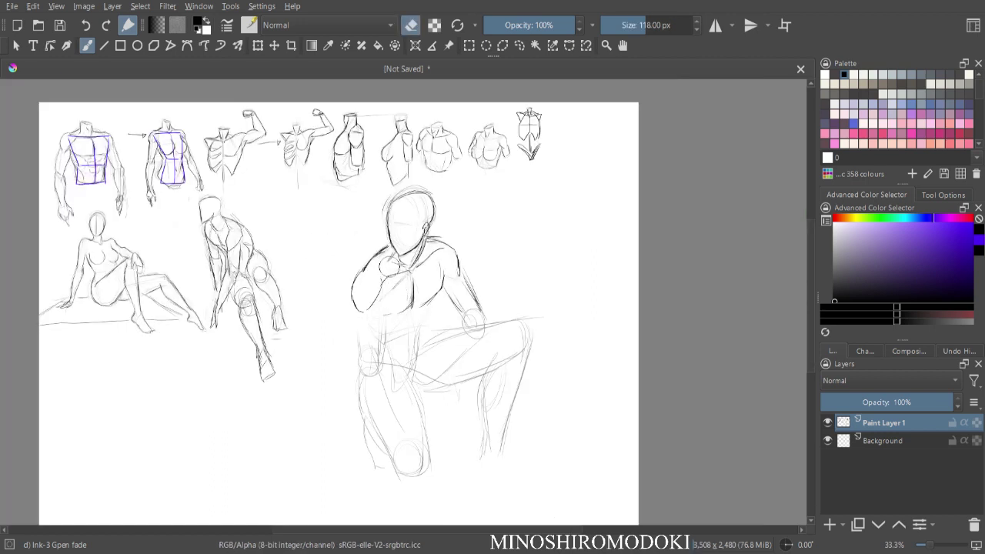
pyautogui.press('e')
pyautogui.moveTo(382, 277)
pyautogui.mouseDown()
pyautogui.moveTo(365, 316)
pyautogui.moveTo(380, 332)
pyautogui.moveTo(378, 359)
pyautogui.mouseUp()
pyautogui.moveTo(357, 308); pyautogui.dragTo(354, 357)
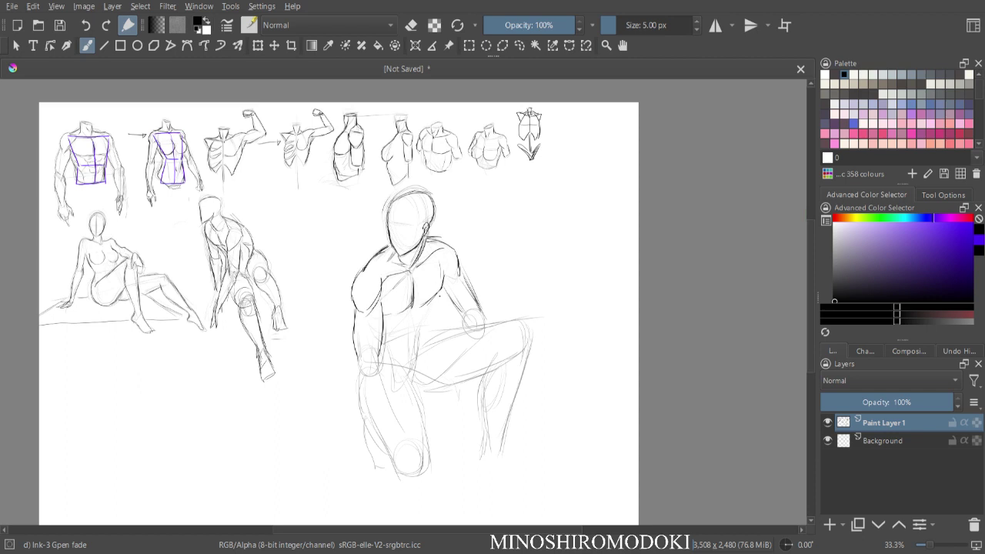
# - Refine the torso's side contour and outline the kneeling thigh, knee and folded lower leg
pyautogui.moveTo(428, 314)
pyautogui.mouseDown()
pyautogui.moveTo(416, 331)
pyautogui.moveTo(414, 312)
pyautogui.moveTo(415, 350)
pyautogui.mouseUp()
pyautogui.moveTo(360, 372); pyautogui.dragTo(392, 455)
pyautogui.moveTo(410, 383)
pyautogui.mouseDown()
pyautogui.moveTo(429, 468)
pyautogui.moveTo(409, 485)
pyautogui.moveTo(428, 464)
pyautogui.mouseUp()
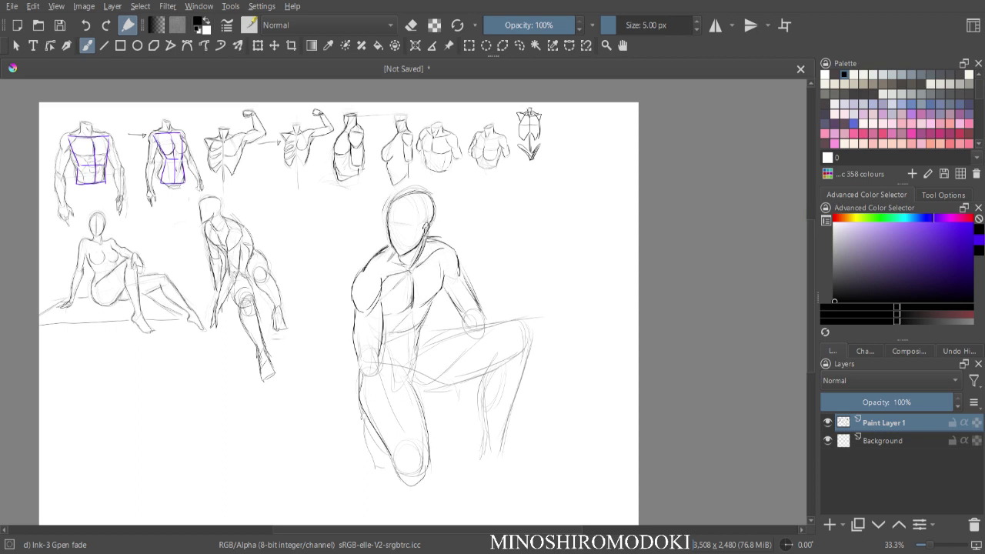
pyautogui.moveTo(359, 414)
pyautogui.mouseDown()
pyautogui.moveTo(367, 462)
pyautogui.moveTo(373, 432)
pyautogui.moveTo(399, 482)
pyautogui.mouseUp()
# - Draw the near forearm across the waist and the far forearm angled down from its elbow to meet it at the wrists
pyautogui.moveTo(363, 357)
pyautogui.mouseDown()
pyautogui.moveTo(383, 360)
pyautogui.moveTo(357, 374)
pyautogui.moveTo(431, 376)
pyautogui.mouseUp()
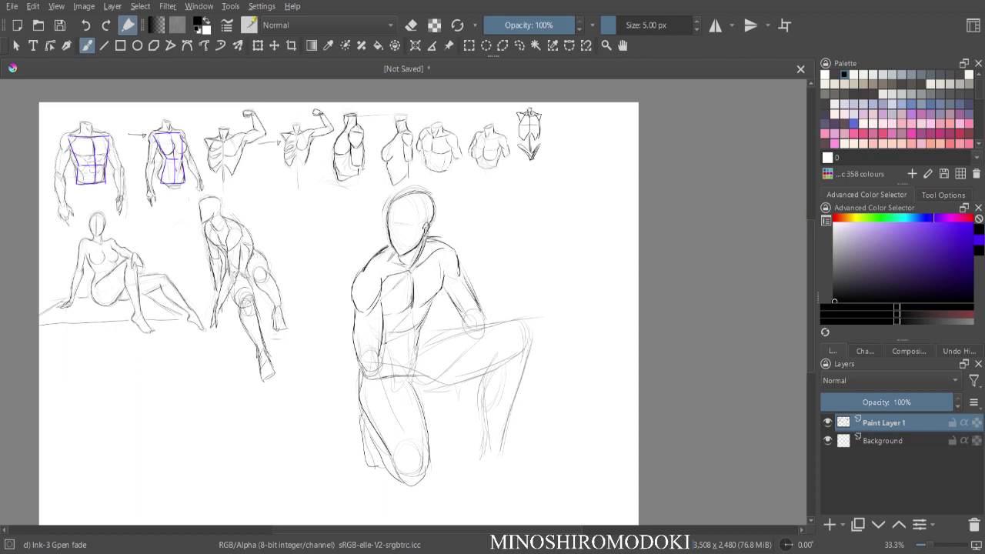
pyautogui.moveTo(365, 353)
pyautogui.mouseDown()
pyautogui.moveTo(441, 362)
pyautogui.moveTo(447, 376)
pyautogui.mouseUp()
pyautogui.moveTo(465, 314)
pyautogui.mouseDown()
pyautogui.moveTo(487, 329)
pyautogui.moveTo(451, 346)
pyautogui.moveTo(488, 321)
pyautogui.moveTo(473, 350)
pyautogui.mouseUp()
pyautogui.moveTo(489, 324); pyautogui.dragTo(445, 364)
pyautogui.moveTo(445, 362); pyautogui.dragTo(459, 382)
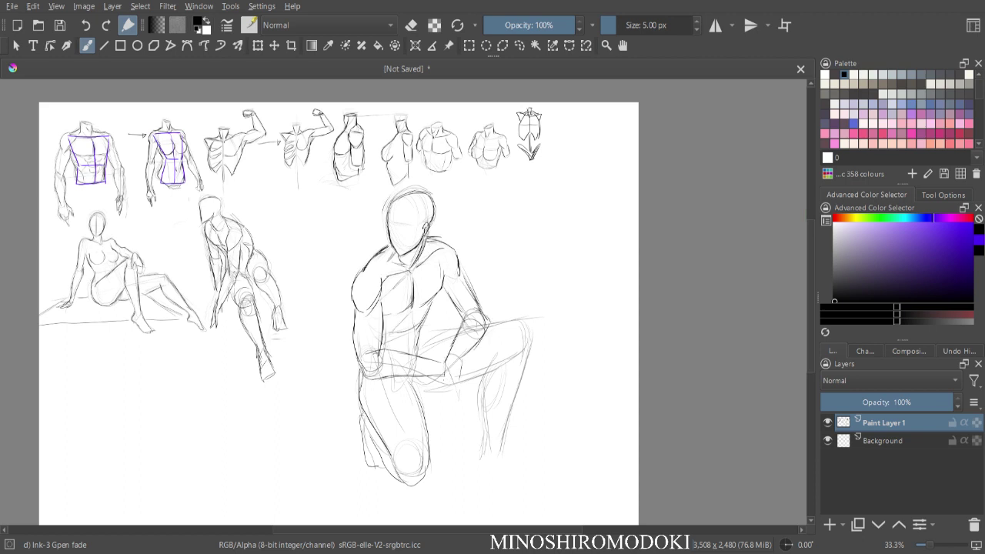
# - Outline the raised thigh, knee and lower leg, and add the flat foot at its end
pyautogui.moveTo(425, 328)
pyautogui.mouseDown()
pyautogui.moveTo(421, 349)
pyautogui.moveTo(451, 331)
pyautogui.mouseUp()
pyautogui.moveTo(416, 389); pyautogui.dragTo(500, 370)
pyautogui.moveTo(487, 331)
pyautogui.mouseDown()
pyautogui.moveTo(531, 326)
pyautogui.moveTo(513, 420)
pyautogui.mouseUp()
pyautogui.moveTo(490, 370)
pyautogui.mouseDown()
pyautogui.moveTo(479, 393)
pyautogui.moveTo(481, 447)
pyautogui.mouseUp()
pyautogui.moveTo(524, 367); pyautogui.dragTo(501, 450)
pyautogui.moveTo(489, 416)
pyautogui.mouseDown()
pyautogui.moveTo(480, 466)
pyautogui.moveTo(493, 465)
pyautogui.moveTo(474, 469)
pyautogui.moveTo(495, 472)
pyautogui.mouseUp()
pyautogui.moveTo(477, 472)
pyautogui.mouseDown()
pyautogui.moveTo(543, 472)
pyautogui.moveTo(513, 460)
pyautogui.mouseUp()
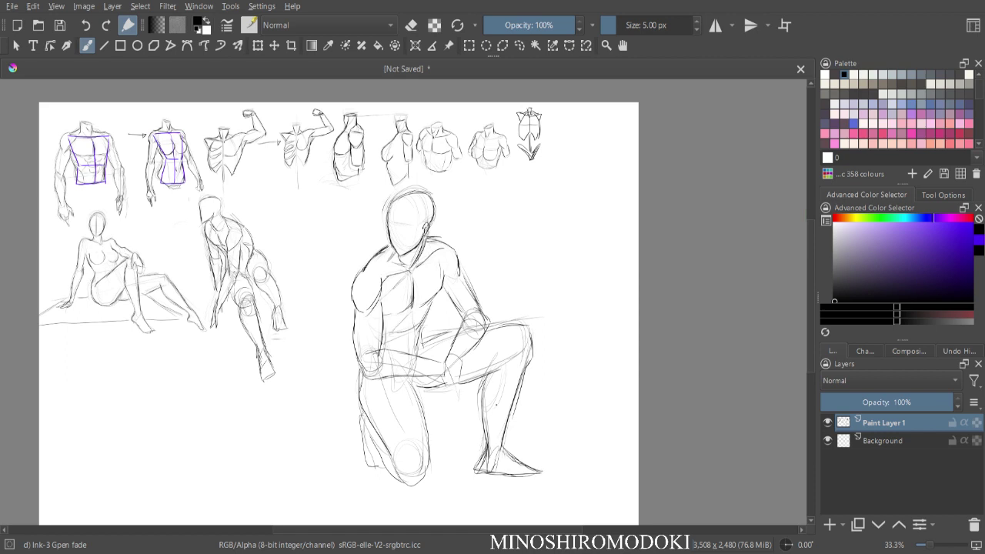
# - Sketch the hand hanging over the raised thigh, clean up overlapping arm lines and touch up the chest
pyautogui.moveTo(444, 385); pyautogui.dragTo(450, 412)
pyautogui.moveTo(449, 353); pyautogui.dragTo(459, 369)
pyautogui.moveTo(459, 366)
pyautogui.mouseDown()
pyautogui.moveTo(460, 387)
pyautogui.moveTo(410, 394)
pyautogui.moveTo(377, 364)
pyautogui.moveTo(411, 366)
pyautogui.moveTo(387, 343)
pyautogui.moveTo(382, 355)
pyautogui.moveTo(436, 363)
pyautogui.mouseUp()
pyautogui.press('e')
pyautogui.press('e')
pyautogui.moveTo(414, 290)
pyautogui.mouseDown()
pyautogui.moveTo(410, 314)
pyautogui.moveTo(434, 298)
pyautogui.mouseUp()
# - Check the figure's proportions in a mirrored view of the whole canvas, and restore the normal view
pyautogui.press('-')
pyautogui.press('-')
pyautogui.press('m')
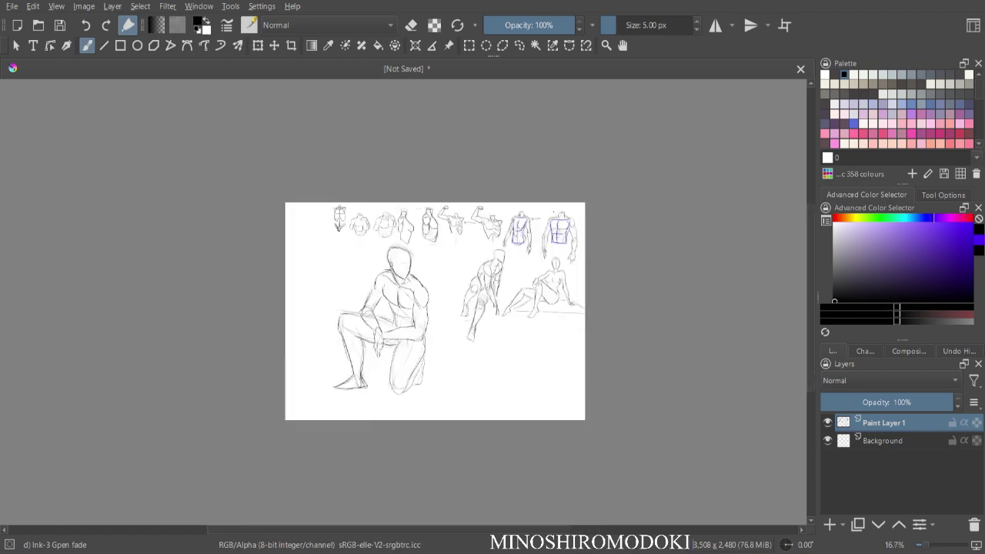
pyautogui.press('+')
pyautogui.press('+')
pyautogui.press('m')
pyautogui.press('-')
pyautogui.press('+')
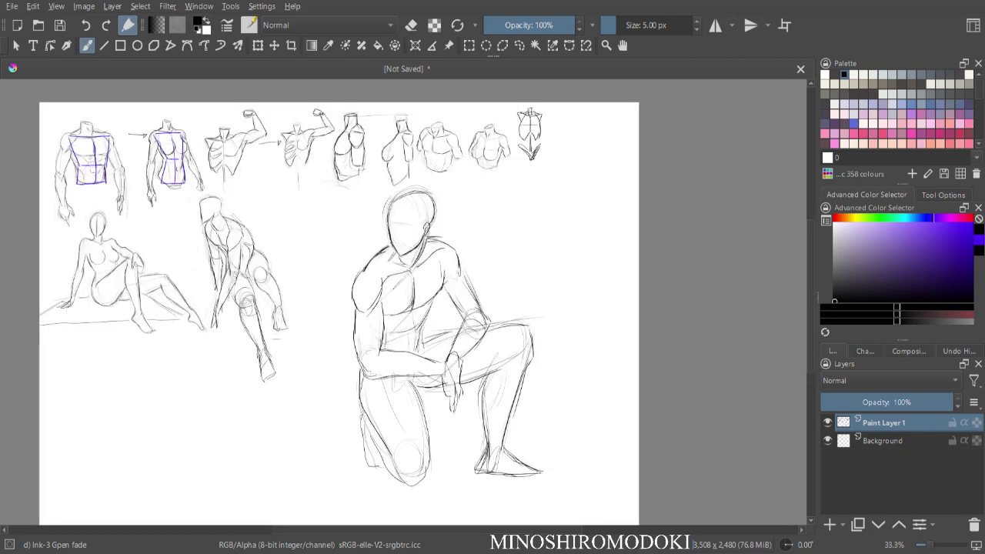
# - Lasso the kneeling figure, scale it down, place it directly beside the second figure and deselect it
pyautogui.press('l')
pyautogui.moveTo(584, 275)
pyautogui.mouseDown()
pyautogui.moveTo(491, 189)
pyautogui.moveTo(421, 162)
pyautogui.moveTo(347, 217)
pyautogui.moveTo(340, 488)
pyautogui.moveTo(585, 459)
pyautogui.moveTo(582, 276)
pyautogui.mouseUp()
pyautogui.hotkey('ctrl', 't')
pyautogui.moveTo(599, 161); pyautogui.dragTo(524, 245)
pyautogui.moveTo(469, 316); pyautogui.dragTo(341, 258)
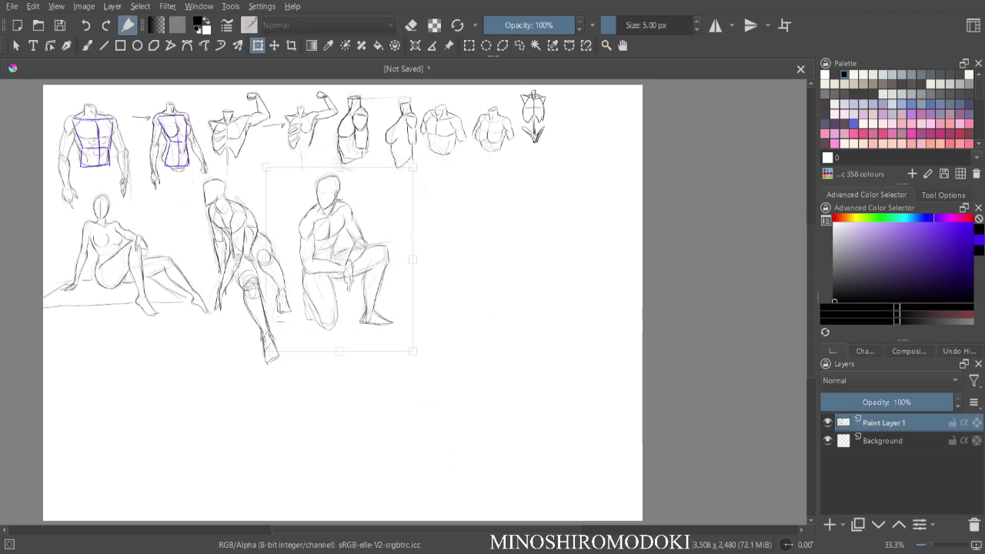
pyautogui.press('Return')
pyautogui.hotkey('ctrl', 'shift', 'a')
pyautogui.press('b')
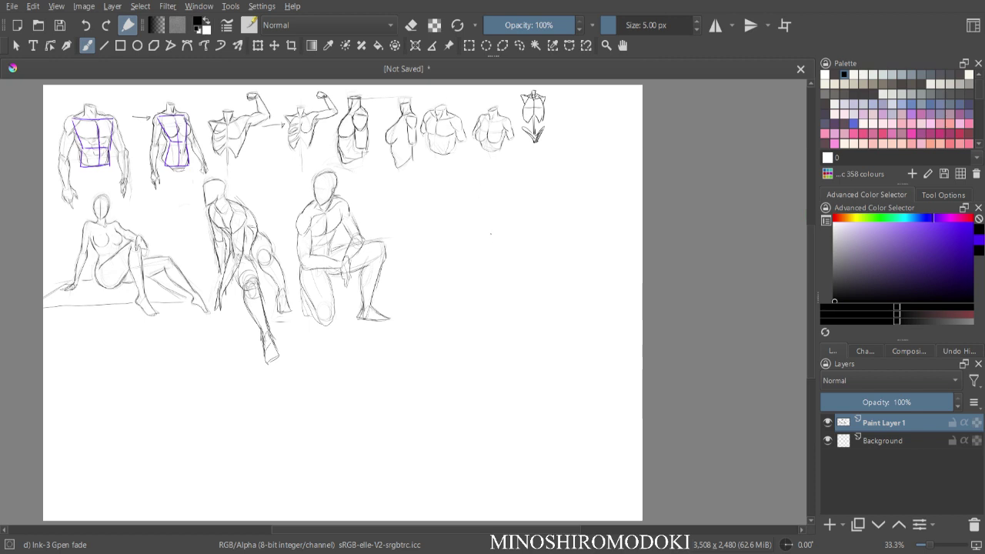
# - Start a fourth figure in the blank area with a small head, jaw and neck, and a long curved back line
pyautogui.moveTo(495, 214); pyautogui.dragTo(488, 238)
pyautogui.moveTo(516, 274); pyautogui.dragTo(538, 303)
pyautogui.moveTo(549, 343); pyautogui.dragTo(554, 377)
pyautogui.moveTo(502, 219)
pyautogui.mouseDown()
pyautogui.moveTo(487, 224)
pyautogui.moveTo(485, 242)
pyautogui.moveTo(507, 214)
pyautogui.moveTo(512, 237)
pyautogui.moveTo(484, 244)
pyautogui.moveTo(500, 214)
pyautogui.moveTo(503, 269)
pyautogui.mouseUp()
pyautogui.moveTo(515, 234); pyautogui.dragTo(494, 302)
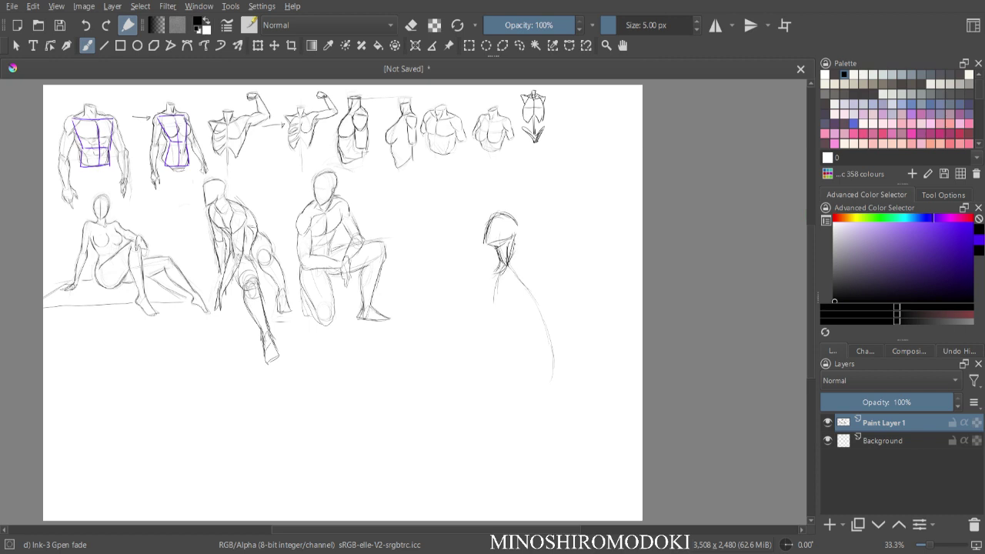
# - Sketch the fourth figure's raised bent arm, shoulder and chest, and thicken the curved back line
pyautogui.moveTo(512, 228); pyautogui.dragTo(526, 248)
pyautogui.moveTo(481, 180); pyautogui.dragTo(531, 226)
pyautogui.moveTo(498, 195)
pyautogui.mouseDown()
pyautogui.moveTo(542, 249)
pyautogui.moveTo(516, 240)
pyautogui.moveTo(537, 275)
pyautogui.moveTo(511, 269)
pyautogui.moveTo(536, 257)
pyautogui.moveTo(511, 259)
pyautogui.moveTo(493, 308)
pyautogui.moveTo(500, 312)
pyautogui.mouseUp()
pyautogui.moveTo(498, 271)
pyautogui.mouseDown()
pyautogui.moveTo(515, 318)
pyautogui.moveTo(516, 294)
pyautogui.moveTo(541, 299)
pyautogui.mouseUp()
pyautogui.moveTo(526, 233); pyautogui.dragTo(546, 308)
pyautogui.moveTo(542, 285)
pyautogui.mouseDown()
pyautogui.moveTo(517, 314)
pyautogui.moveTo(541, 300)
pyautogui.moveTo(544, 363)
pyautogui.mouseUp()
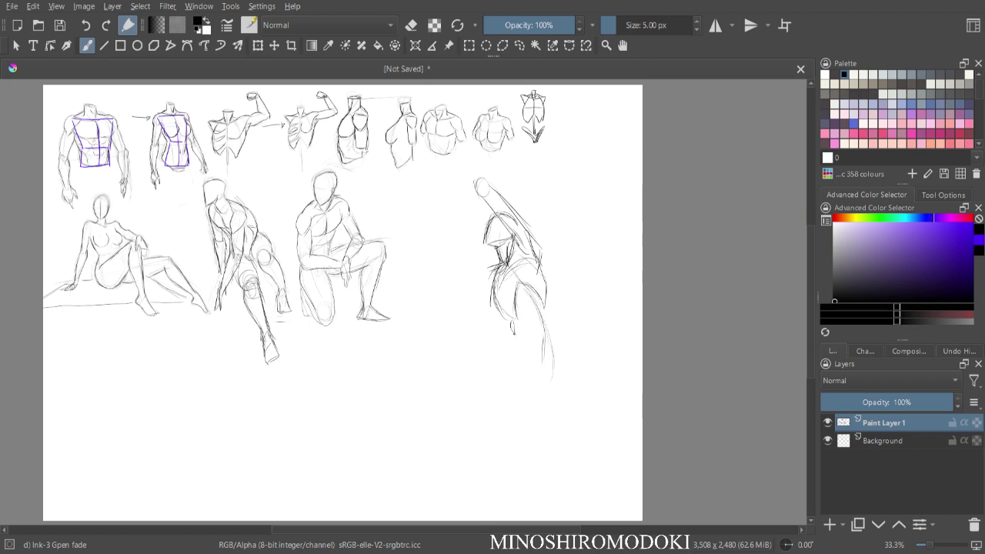
# - Sketch the fourth figure's lower torso, the lowered upper arm ending in an elbow ellipse, and a hip line with a knee circle
pyautogui.moveTo(508, 331)
pyautogui.mouseDown()
pyautogui.moveTo(507, 359)
pyautogui.moveTo(545, 383)
pyautogui.mouseUp()
pyautogui.moveTo(545, 297)
pyautogui.mouseDown()
pyautogui.moveTo(555, 339)
pyautogui.moveTo(543, 384)
pyautogui.mouseUp()
pyautogui.moveTo(521, 246)
pyautogui.mouseDown()
pyautogui.moveTo(488, 279)
pyautogui.moveTo(470, 342)
pyautogui.mouseUp()
pyautogui.moveTo(483, 293); pyautogui.dragTo(463, 348)
pyautogui.moveTo(493, 311); pyautogui.dragTo(475, 354)
pyautogui.moveTo(495, 311); pyautogui.dragTo(480, 339)
pyautogui.moveTo(478, 338)
pyautogui.mouseDown()
pyautogui.moveTo(469, 346)
pyautogui.moveTo(479, 339)
pyautogui.mouseUp()
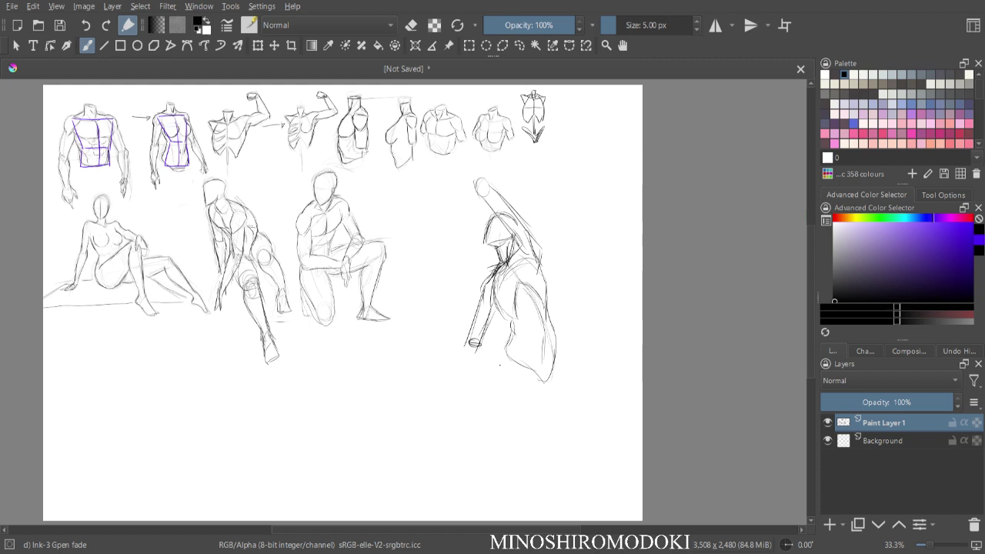
pyautogui.moveTo(499, 379)
pyautogui.mouseDown()
pyautogui.moveTo(565, 366)
pyautogui.moveTo(548, 371)
pyautogui.moveTo(571, 376)
pyautogui.mouseUp()
pyautogui.moveTo(579, 371); pyautogui.dragTo(585, 382)
# - Lasso the fourth figure, move it closer to the kneeling man and deselect it
pyautogui.moveTo(637, 252)
pyautogui.mouseDown()
pyautogui.moveTo(582, 210)
pyautogui.moveTo(466, 178)
pyautogui.moveTo(506, 457)
pyautogui.moveTo(639, 254)
pyautogui.mouseUp()
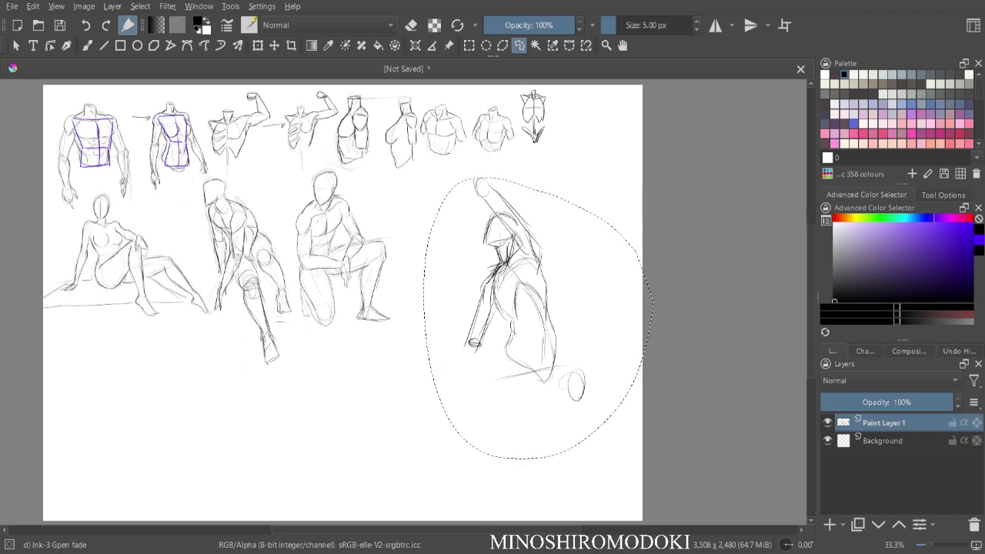
pyautogui.hotkey('ctrl', 't')
pyautogui.moveTo(539, 308)
pyautogui.mouseDown()
pyautogui.moveTo(476, 278)
pyautogui.moveTo(472, 302)
pyautogui.mouseUp()
pyautogui.press('Return')
pyautogui.hotkey('ctrl', 'shift', 'a')
pyautogui.press('b')
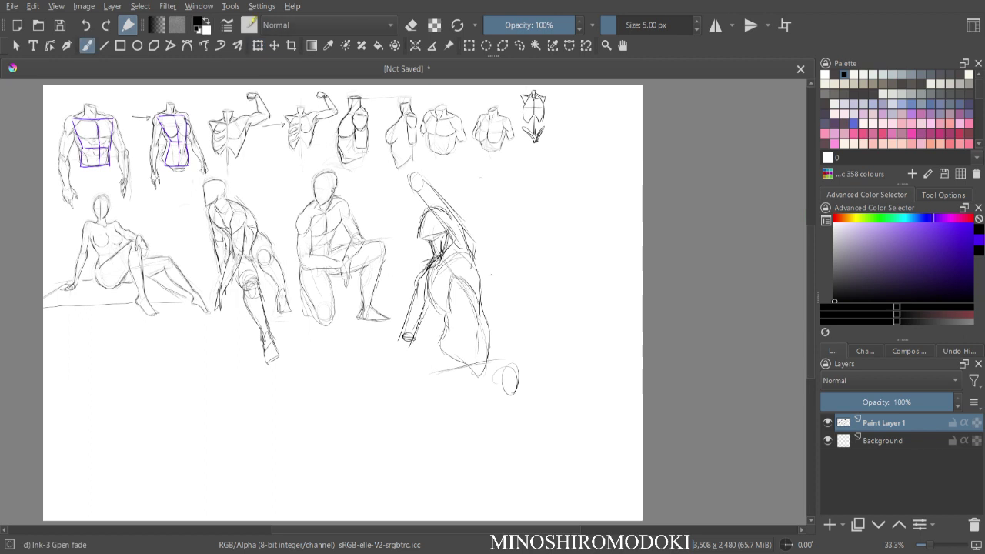
# - Sketch the fourth figure's hips and bent thigh ending at the knee circle, and reinforce the lower back line
pyautogui.moveTo(445, 333)
pyautogui.mouseDown()
pyautogui.moveTo(424, 379)
pyautogui.moveTo(443, 387)
pyautogui.mouseUp()
pyautogui.moveTo(471, 349)
pyautogui.mouseDown()
pyautogui.moveTo(431, 397)
pyautogui.moveTo(501, 387)
pyautogui.moveTo(511, 364)
pyautogui.mouseUp()
pyautogui.moveTo(437, 385); pyautogui.dragTo(504, 392)
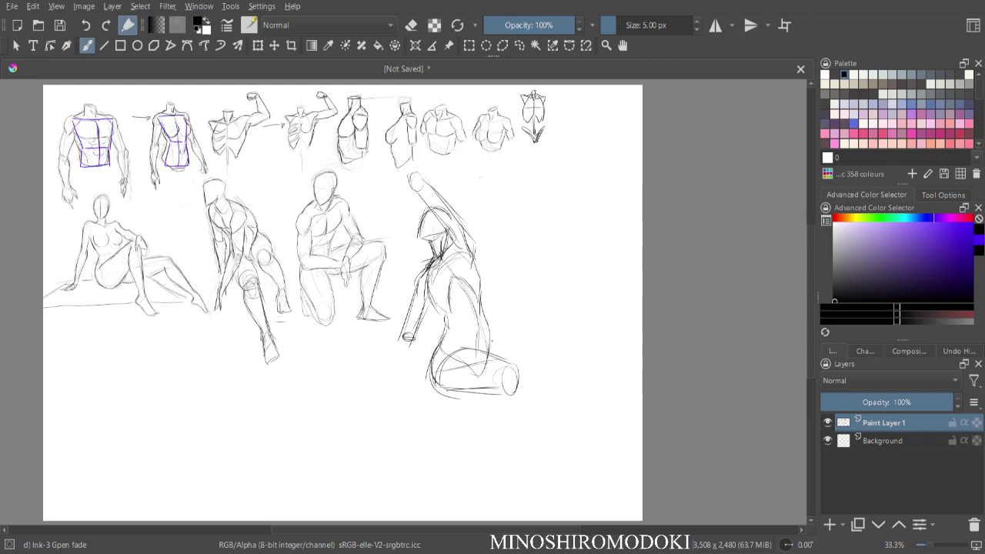
pyautogui.moveTo(486, 300); pyautogui.dragTo(491, 341)
# - Add the lowered forearm reaching towards the ground and strengthen the lines around the raised arm's shoulder
pyautogui.moveTo(427, 308); pyautogui.dragTo(380, 401)
pyautogui.moveTo(407, 342); pyautogui.dragTo(377, 399)
pyautogui.moveTo(470, 238); pyautogui.dragTo(475, 267)
pyautogui.moveTo(461, 241); pyautogui.dragTo(477, 274)
pyautogui.moveTo(475, 257); pyautogui.dragTo(479, 289)
# - Sketch the squatting leg's shin and foot, and the second leg kneeling behind it with its shin along the ground
pyautogui.moveTo(452, 426)
pyautogui.mouseDown()
pyautogui.moveTo(471, 428)
pyautogui.moveTo(453, 430)
pyautogui.mouseUp()
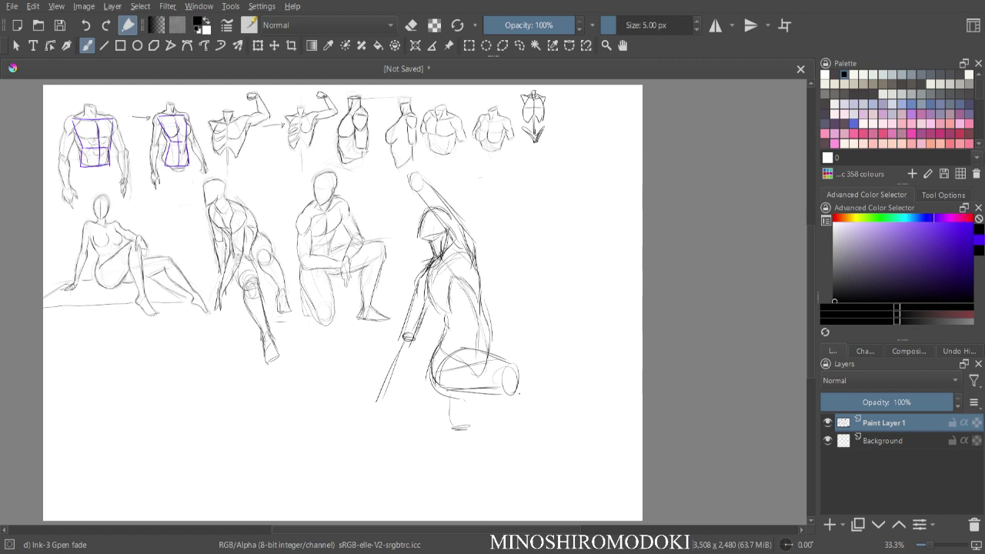
pyautogui.moveTo(514, 396)
pyautogui.mouseDown()
pyautogui.moveTo(454, 401)
pyautogui.moveTo(460, 422)
pyautogui.moveTo(443, 410)
pyautogui.moveTo(450, 428)
pyautogui.moveTo(465, 428)
pyautogui.mouseUp()
pyautogui.moveTo(462, 403); pyautogui.dragTo(475, 422)
pyautogui.moveTo(501, 342)
pyautogui.mouseDown()
pyautogui.moveTo(532, 366)
pyautogui.moveTo(523, 372)
pyautogui.moveTo(556, 410)
pyautogui.moveTo(531, 420)
pyautogui.moveTo(551, 413)
pyautogui.moveTo(550, 425)
pyautogui.mouseUp()
pyautogui.moveTo(528, 383); pyautogui.dragTo(555, 415)
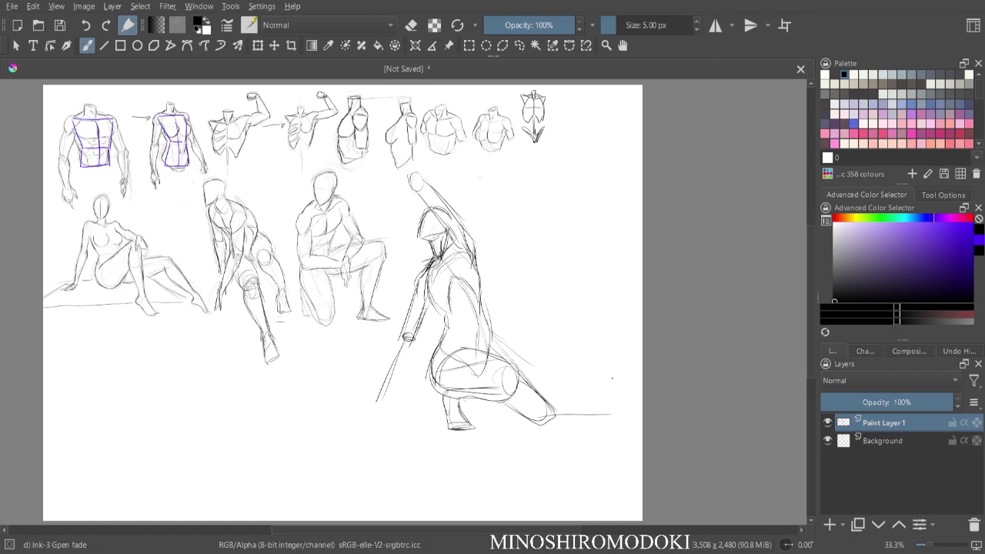
# - Check the fourth figure's pose in a mirrored view of the whole canvas, and restore the normal view
pyautogui.press('m')
pyautogui.press('-')
pyautogui.press('m')
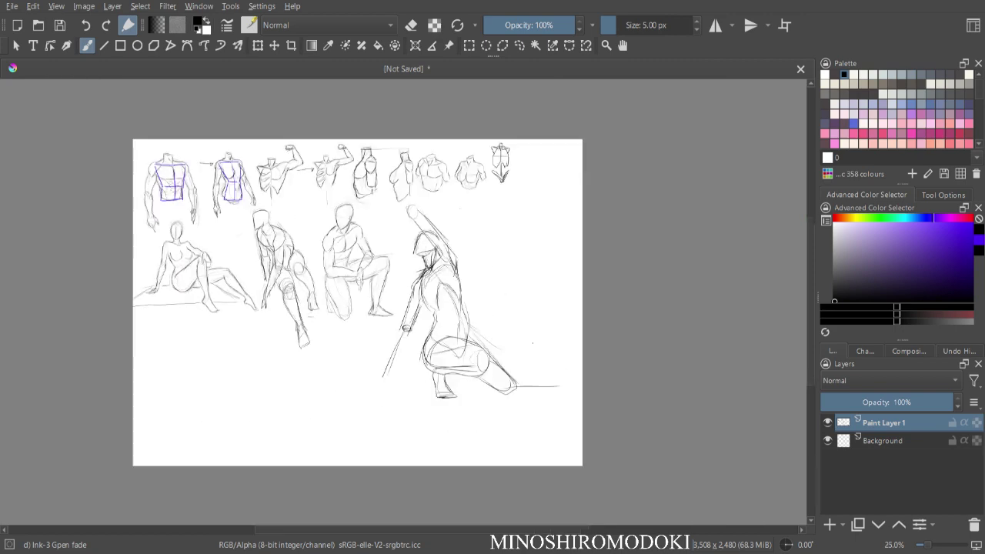
# - Lasso the fourth figure and move it towards the canvas's far edge, away from the kneeling man
pyautogui.press('l')
pyautogui.moveTo(496, 278)
pyautogui.mouseDown()
pyautogui.moveTo(488, 251)
pyautogui.moveTo(426, 201)
pyautogui.moveTo(399, 228)
pyautogui.moveTo(374, 407)
pyautogui.moveTo(534, 432)
pyautogui.moveTo(491, 247)
pyautogui.mouseUp()
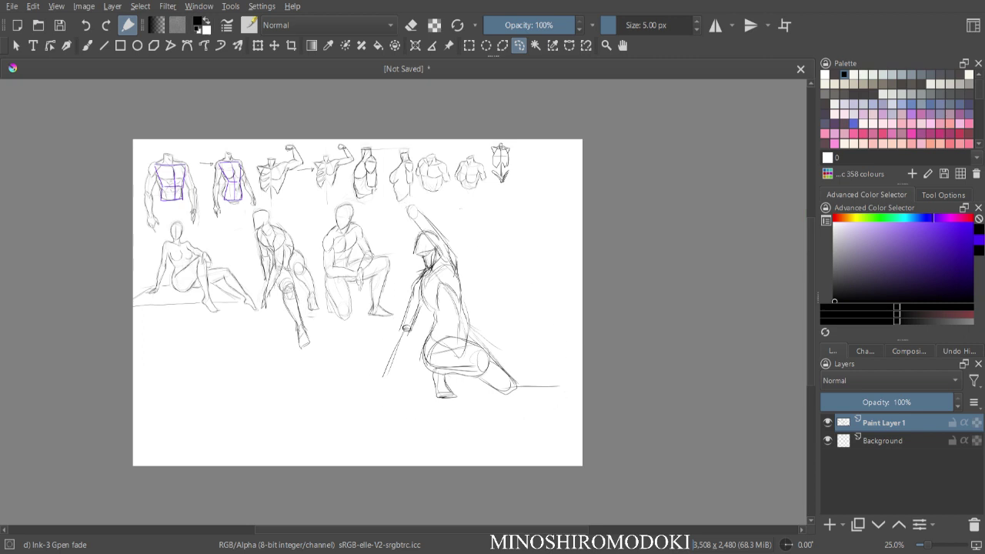
pyautogui.hotkey('ctrl', 't')
pyautogui.moveTo(470, 317); pyautogui.dragTo(528, 312)
pyautogui.press('Return')
# - Lasso the three finished figures, scale them down together and place them beneath the first torsos
pyautogui.press('l')
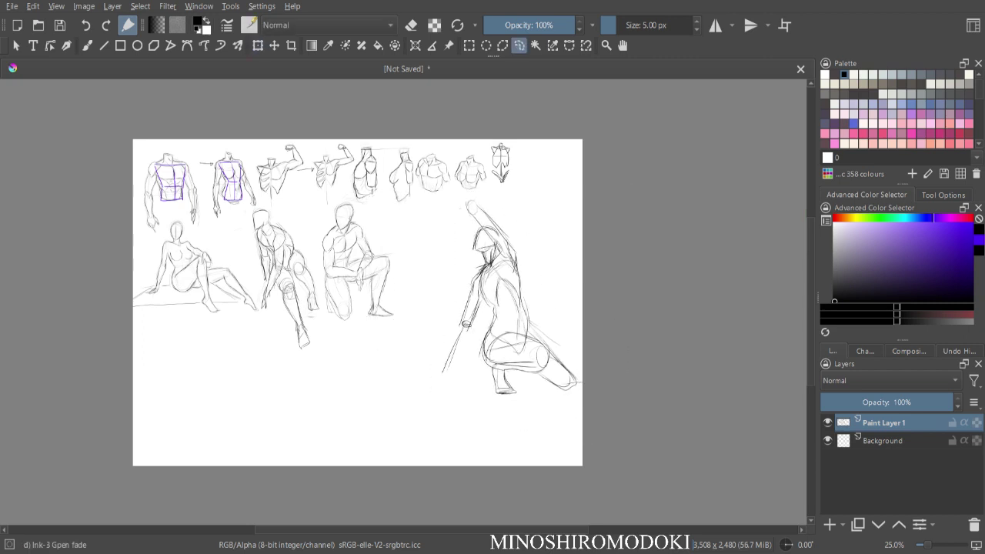
pyautogui.moveTo(408, 245)
pyautogui.mouseDown()
pyautogui.moveTo(357, 201)
pyautogui.moveTo(268, 204)
pyautogui.moveTo(235, 223)
pyautogui.moveTo(193, 229)
pyautogui.moveTo(146, 266)
pyautogui.moveTo(223, 358)
pyautogui.moveTo(415, 336)
pyautogui.moveTo(442, 274)
pyautogui.mouseUp()
pyautogui.hotkey('ctrl', 't')
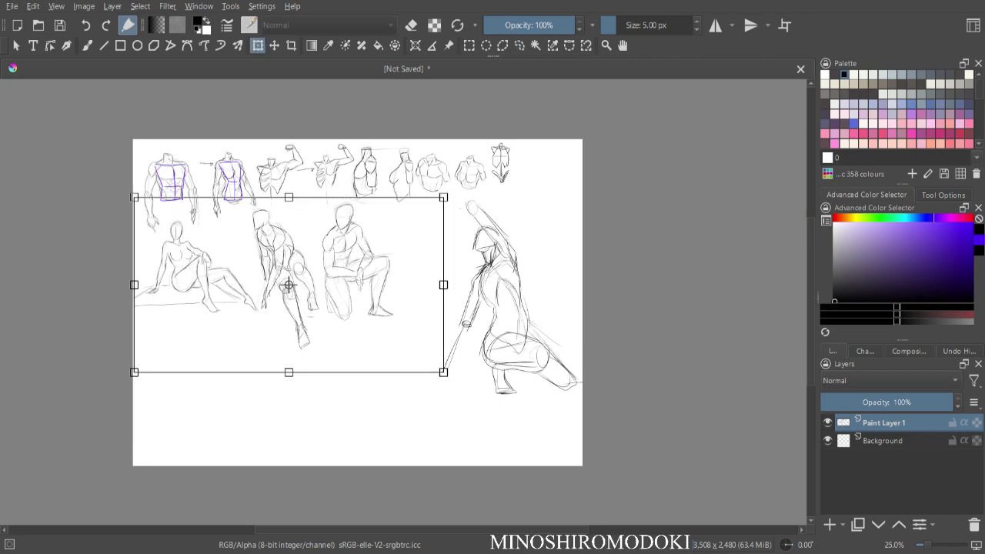
pyautogui.moveTo(444, 372); pyautogui.dragTo(388, 345)
pyautogui.moveTo(273, 284); pyautogui.dragTo(215, 282)
pyautogui.press('Return')
pyautogui.press('l')
pyautogui.moveTo(527, 210)
pyautogui.mouseDown()
pyautogui.moveTo(494, 198)
pyautogui.moveTo(422, 304)
pyautogui.moveTo(538, 212)
pyautogui.mouseUp()
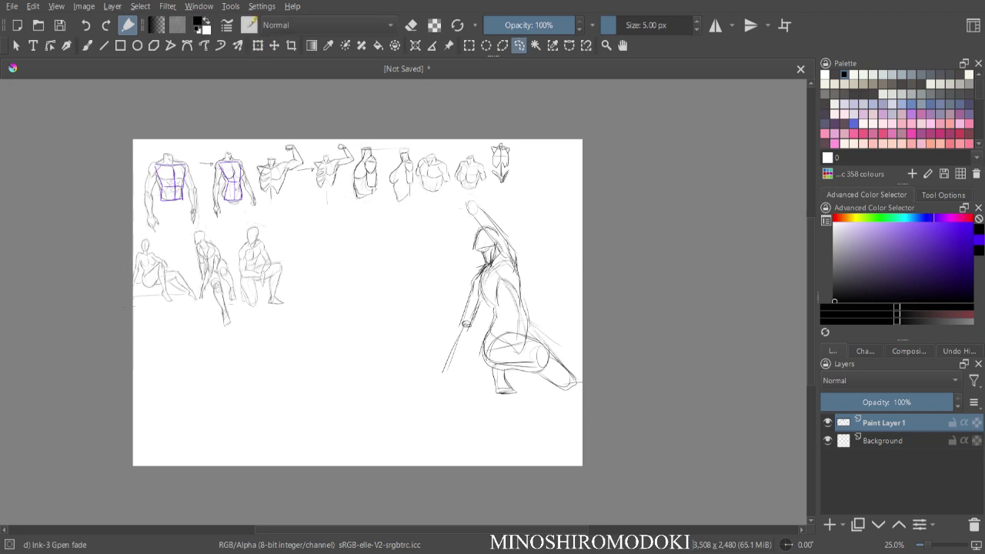
pyautogui.hotkey('ctrl', 't')
pyautogui.moveTo(358, 268)
pyautogui.mouseDown()
pyautogui.moveTo(340, 289)
pyautogui.moveTo(369, 267)
pyautogui.mouseUp()
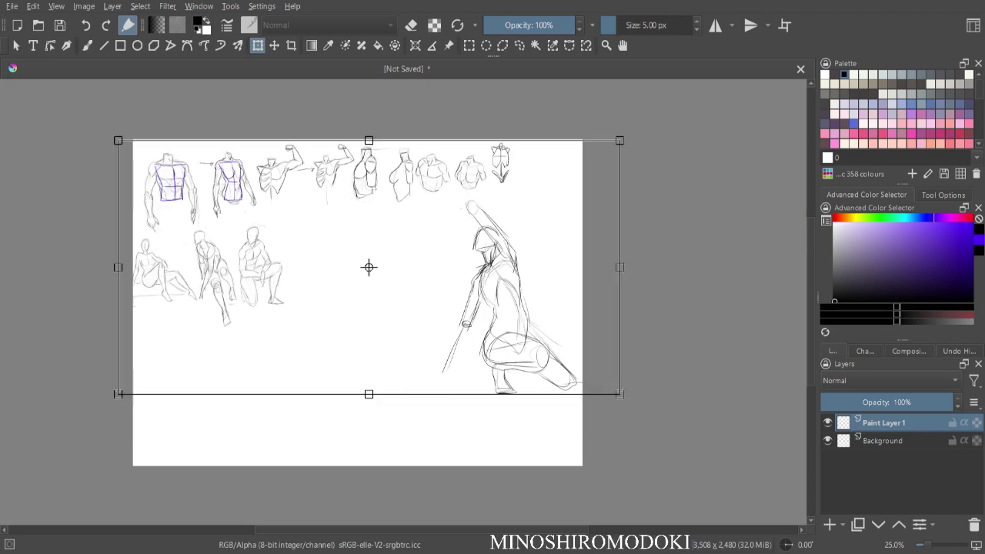
pyautogui.press('Return')
# - Lasso the fourth figure, scale it down to match the others, place it nearer the kneeling man and deselect it
pyautogui.press('l')
pyautogui.moveTo(537, 216)
pyautogui.mouseDown()
pyautogui.moveTo(491, 192)
pyautogui.moveTo(417, 281)
pyautogui.moveTo(583, 458)
pyautogui.mouseUp()
pyautogui.moveTo(565, 213); pyautogui.dragTo(539, 216)
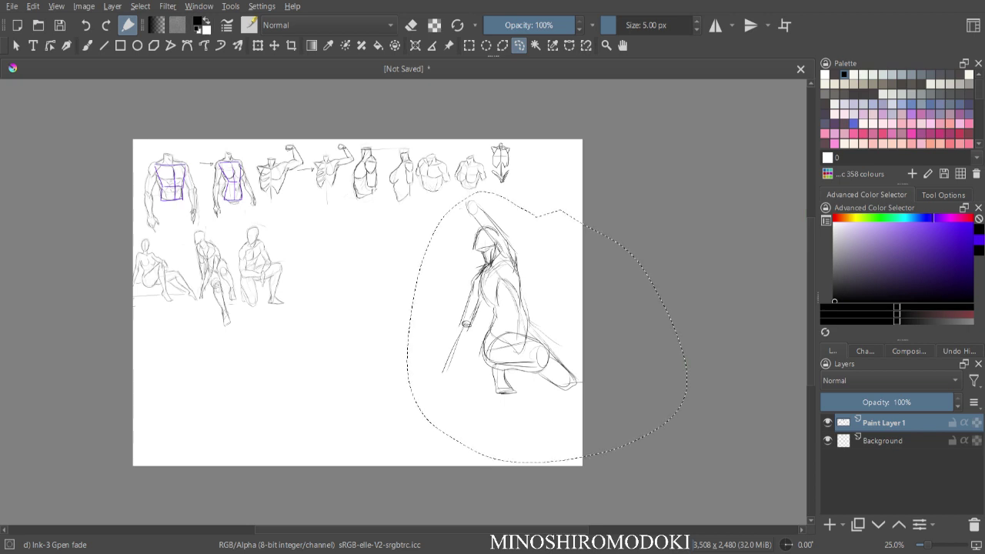
pyautogui.hotkey('ctrl', 't')
pyautogui.moveTo(404, 191); pyautogui.dragTo(451, 252)
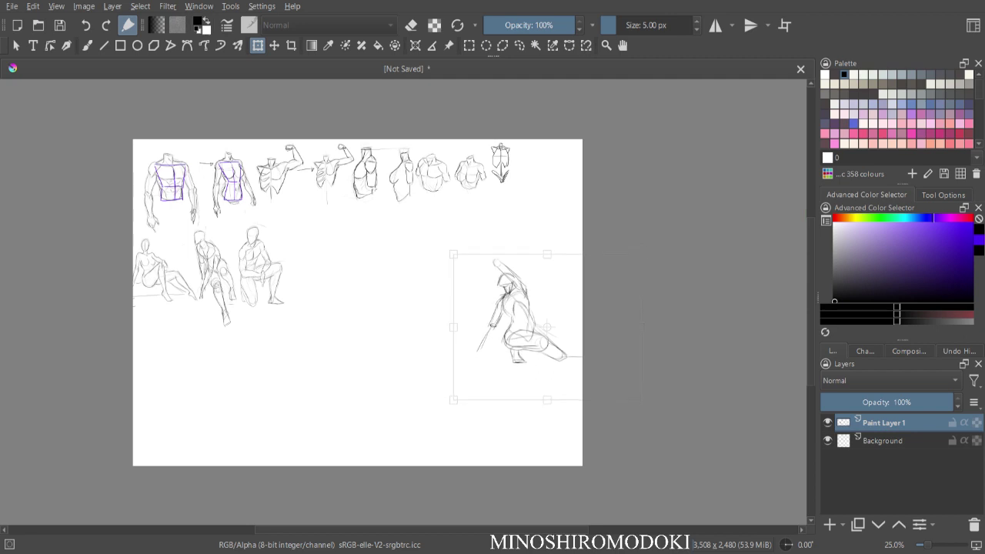
pyautogui.moveTo(546, 327); pyautogui.dragTo(430, 301)
pyautogui.press('Return')
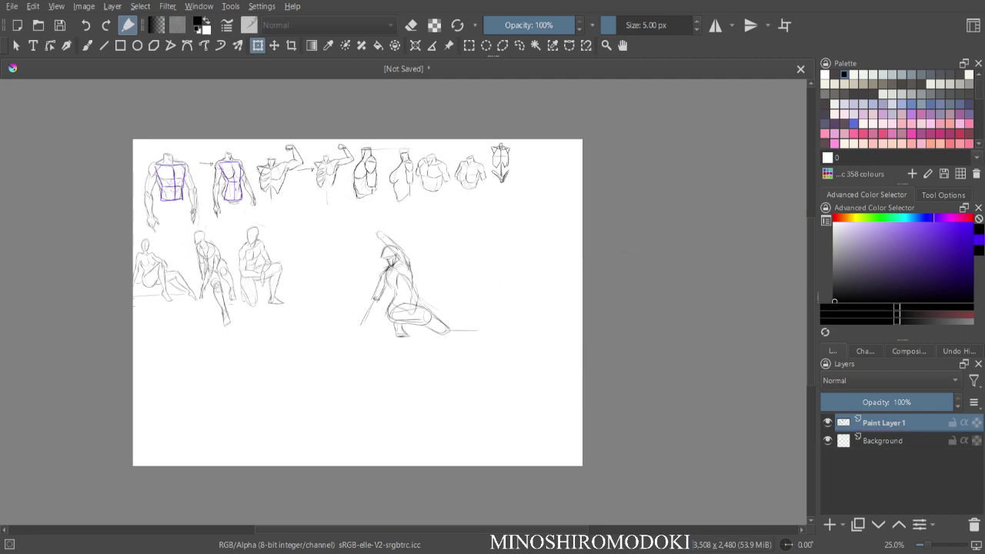
pyautogui.hotkey('ctrl', 'shift', 'a')
pyautogui.press('b')
# - Erase the fourth figure's hips, bent thigh and both lower legs, keeping the upper body
pyautogui.press('+')
pyautogui.press('+')
pyautogui.press('+')
pyautogui.press('+')
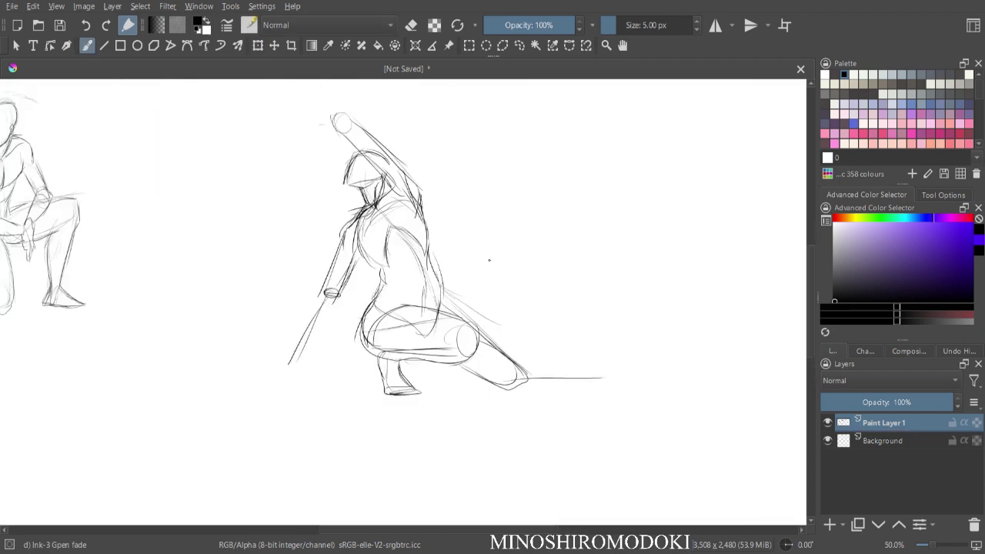
pyautogui.moveTo(527, 278); pyautogui.dragTo(472, 275)
pyautogui.press('-')
pyautogui.moveTo(401, 288); pyautogui.dragTo(483, 365)
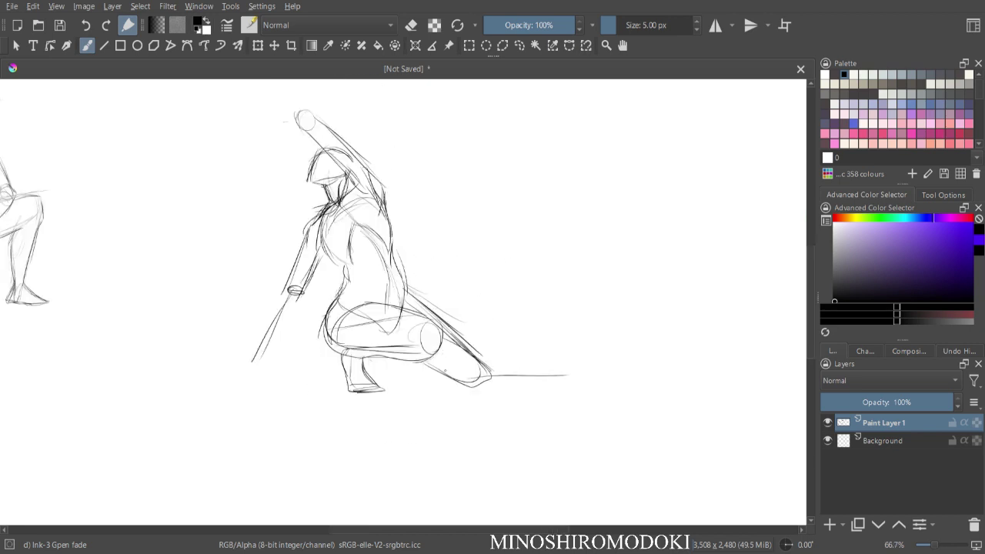
pyautogui.press('e')
pyautogui.moveTo(362, 316)
pyautogui.mouseDown()
pyautogui.moveTo(362, 377)
pyautogui.moveTo(399, 318)
pyautogui.moveTo(367, 334)
pyautogui.moveTo(485, 396)
pyautogui.moveTo(503, 359)
pyautogui.moveTo(427, 318)
pyautogui.mouseUp()
pyautogui.press('e')
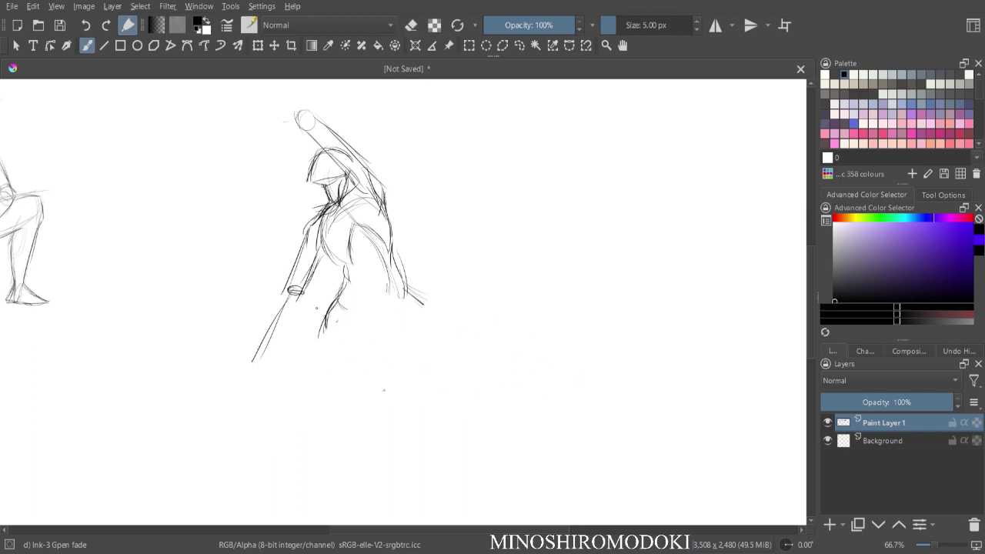
# - Redraw the fourth figure's hip and foreshortened bent thigh around a new knee circle
pyautogui.moveTo(375, 337); pyautogui.dragTo(377, 376)
pyautogui.moveTo(393, 258)
pyautogui.mouseDown()
pyautogui.moveTo(410, 306)
pyautogui.moveTo(394, 330)
pyautogui.moveTo(372, 337)
pyautogui.mouseUp()
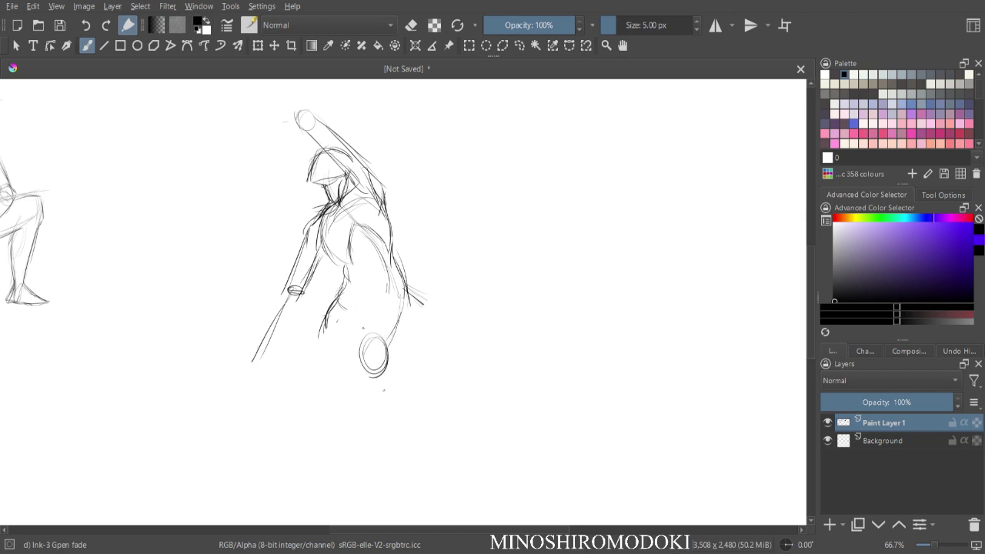
pyautogui.moveTo(333, 296)
pyautogui.mouseDown()
pyautogui.moveTo(322, 355)
pyautogui.moveTo(344, 363)
pyautogui.mouseUp()
pyautogui.moveTo(340, 314)
pyautogui.mouseDown()
pyautogui.moveTo(400, 360)
pyautogui.moveTo(353, 373)
pyautogui.mouseUp()
pyautogui.moveTo(357, 343)
pyautogui.mouseDown()
pyautogui.moveTo(393, 374)
pyautogui.moveTo(356, 368)
pyautogui.mouseUp()
# - Sketch the bent leg's short lower leg and foot beneath the knee
pyautogui.moveTo(355, 368)
pyautogui.mouseDown()
pyautogui.moveTo(389, 381)
pyautogui.moveTo(334, 394)
pyautogui.mouseUp()
pyautogui.moveTo(336, 355)
pyautogui.mouseDown()
pyautogui.moveTo(337, 401)
pyautogui.moveTo(350, 398)
pyautogui.mouseUp()
pyautogui.moveTo(340, 400); pyautogui.dragTo(357, 403)
pyautogui.moveTo(346, 366)
pyautogui.mouseDown()
pyautogui.moveTo(391, 353)
pyautogui.moveTo(355, 396)
pyautogui.moveTo(366, 405)
pyautogui.mouseUp()
pyautogui.moveTo(352, 404); pyautogui.dragTo(367, 405)
# - Refine the waist contours and sketch the other thigh stretching diagonally back from the hip
pyautogui.moveTo(403, 296); pyautogui.dragTo(398, 313)
pyautogui.moveTo(351, 259); pyautogui.dragTo(338, 308)
pyautogui.moveTo(399, 265)
pyautogui.mouseDown()
pyautogui.moveTo(388, 335)
pyautogui.moveTo(445, 379)
pyautogui.mouseUp()
pyautogui.moveTo(409, 301)
pyautogui.mouseDown()
pyautogui.moveTo(441, 351)
pyautogui.moveTo(415, 368)
pyautogui.mouseUp()
pyautogui.moveTo(394, 339); pyautogui.dragTo(449, 386)
pyautogui.moveTo(405, 297); pyautogui.dragTo(461, 355)
# - Extend the stretched leg with a knee circle and a tapering calf down to the ankle
pyautogui.moveTo(432, 321)
pyautogui.mouseDown()
pyautogui.moveTo(486, 380)
pyautogui.moveTo(473, 381)
pyautogui.moveTo(462, 400)
pyautogui.moveTo(511, 408)
pyautogui.moveTo(576, 440)
pyautogui.mouseUp()
pyautogui.moveTo(482, 398); pyautogui.dragTo(574, 439)
pyautogui.moveTo(447, 385); pyautogui.dragTo(495, 412)
pyautogui.moveTo(473, 371)
pyautogui.mouseDown()
pyautogui.moveTo(520, 390)
pyautogui.moveTo(560, 430)
pyautogui.mouseUp()
pyautogui.moveTo(477, 408); pyautogui.dragTo(569, 442)
pyautogui.moveTo(530, 407)
pyautogui.mouseDown()
pyautogui.moveTo(579, 436)
pyautogui.moveTo(581, 425)
pyautogui.mouseUp()
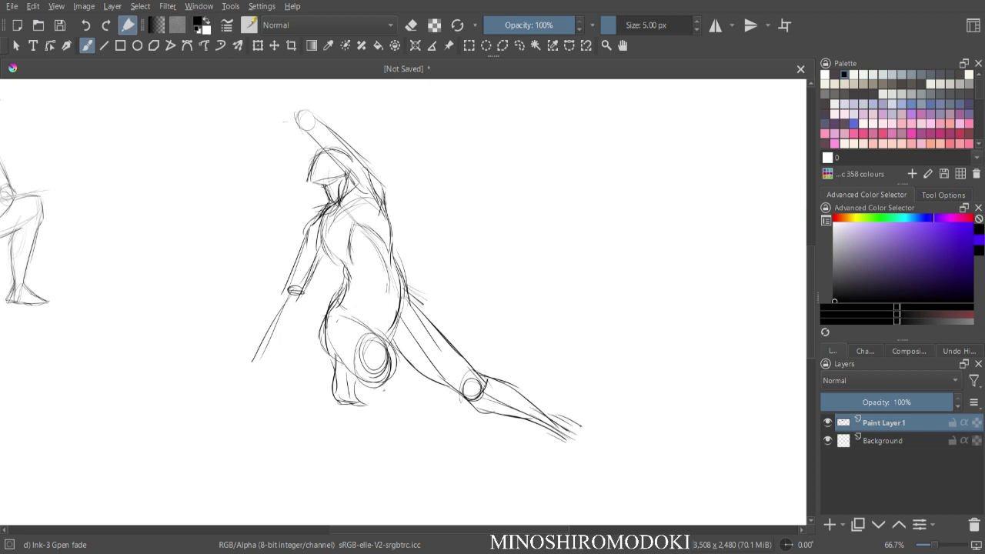
# - Reinforce the stretched leg's ankle and calf, and add the pointed foot
pyautogui.moveTo(528, 397); pyautogui.dragTo(582, 434)
pyautogui.moveTo(530, 416); pyautogui.dragTo(558, 430)
pyautogui.moveTo(524, 389); pyautogui.dragTo(582, 438)
pyautogui.moveTo(532, 419)
pyautogui.mouseDown()
pyautogui.moveTo(591, 458)
pyautogui.moveTo(566, 445)
pyautogui.moveTo(590, 437)
pyautogui.moveTo(605, 451)
pyautogui.moveTo(593, 467)
pyautogui.moveTo(612, 467)
pyautogui.mouseUp()
pyautogui.moveTo(589, 436)
pyautogui.mouseDown()
pyautogui.moveTo(616, 461)
pyautogui.moveTo(607, 468)
pyautogui.mouseUp()
# - Fade the whole fourth figure into a faint underdrawing with the Eraser Soft brush
pyautogui.rightClick(546, 285)
pyautogui.click(597, 212)
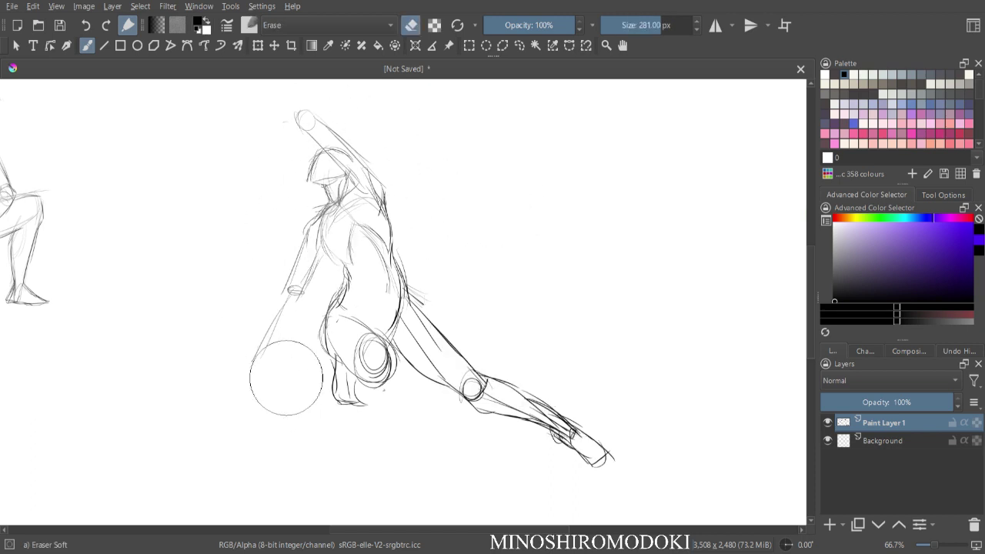
pyautogui.moveTo(275, 341)
pyautogui.mouseDown()
pyautogui.moveTo(330, 408)
pyautogui.moveTo(408, 362)
pyautogui.moveTo(528, 418)
pyautogui.moveTo(352, 290)
pyautogui.moveTo(308, 176)
pyautogui.moveTo(331, 308)
pyautogui.moveTo(296, 340)
pyautogui.moveTo(608, 452)
pyautogui.mouseUp()
# - Draw clean dark lines over the head's front edge, the jaw and the near breast with the Ink-3 Gpen fade brush
pyautogui.rightClick(501, 285)
pyautogui.click(551, 354)
pyautogui.scroll(1, 313, 167)
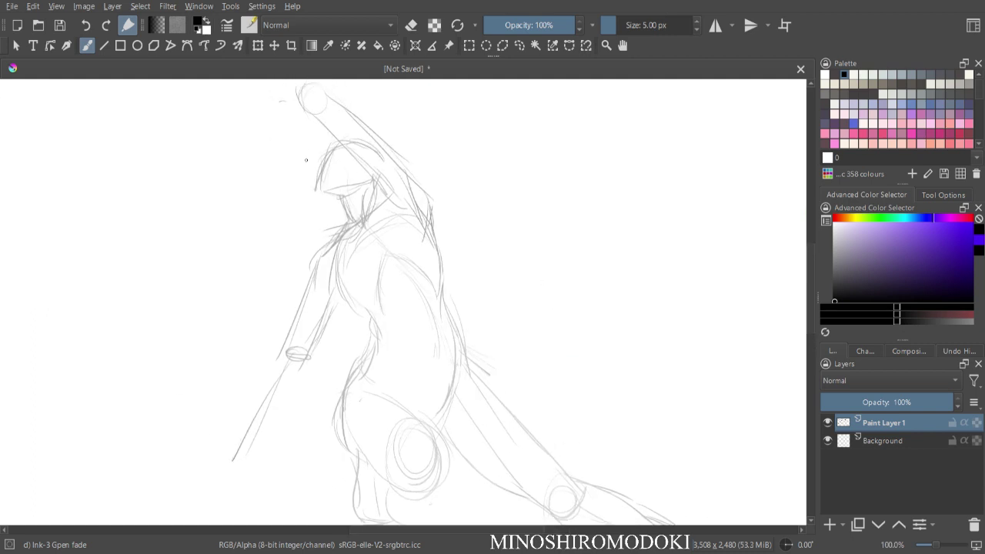
pyautogui.moveTo(334, 151); pyautogui.dragTo(324, 173)
pyautogui.moveTo(324, 179)
pyautogui.mouseDown()
pyautogui.moveTo(321, 194)
pyautogui.moveTo(365, 184)
pyautogui.moveTo(344, 197)
pyautogui.moveTo(359, 188)
pyautogui.moveTo(354, 220)
pyautogui.mouseUp()
pyautogui.moveTo(348, 209)
pyautogui.mouseDown()
pyautogui.moveTo(362, 222)
pyautogui.moveTo(330, 254)
pyautogui.mouseUp()
pyautogui.moveTo(348, 233)
pyautogui.mouseDown()
pyautogui.moveTo(329, 248)
pyautogui.moveTo(340, 284)
pyautogui.moveTo(359, 293)
pyautogui.moveTo(332, 290)
pyautogui.moveTo(329, 277)
pyautogui.moveTo(366, 270)
pyautogui.mouseUp()
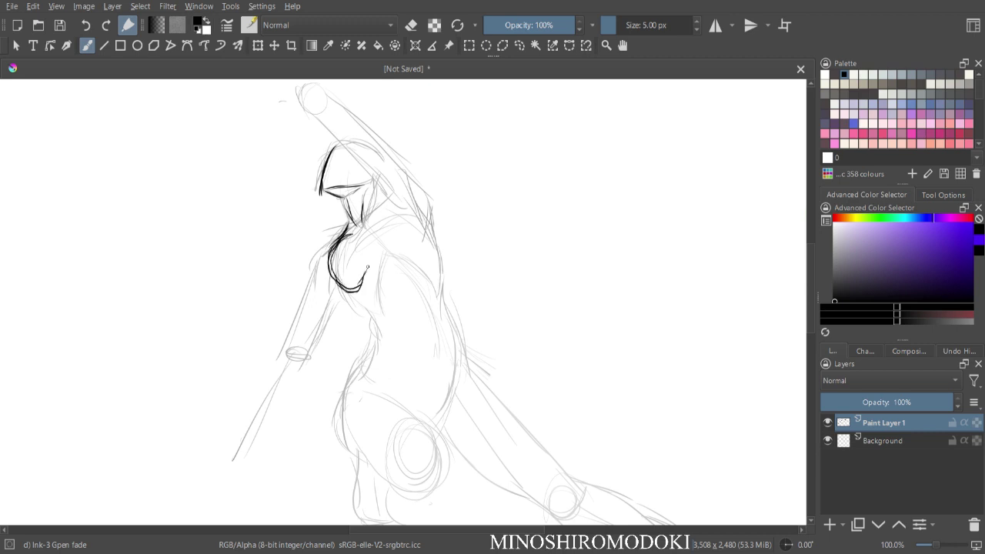
# - Ink the neck, the second breast, and the raised arm running into the side of the torso
pyautogui.moveTo(369, 207); pyautogui.dragTo(388, 249)
pyautogui.moveTo(371, 224)
pyautogui.mouseDown()
pyautogui.moveTo(395, 206)
pyautogui.moveTo(421, 247)
pyautogui.mouseUp()
pyautogui.moveTo(418, 222)
pyautogui.mouseDown()
pyautogui.moveTo(420, 247)
pyautogui.moveTo(387, 251)
pyautogui.mouseUp()
pyautogui.moveTo(321, 110)
pyautogui.mouseDown()
pyautogui.moveTo(402, 209)
pyautogui.moveTo(390, 208)
pyautogui.moveTo(413, 176)
pyautogui.moveTo(425, 188)
pyautogui.moveTo(441, 291)
pyautogui.mouseUp()
pyautogui.moveTo(377, 186); pyautogui.dragTo(366, 215)
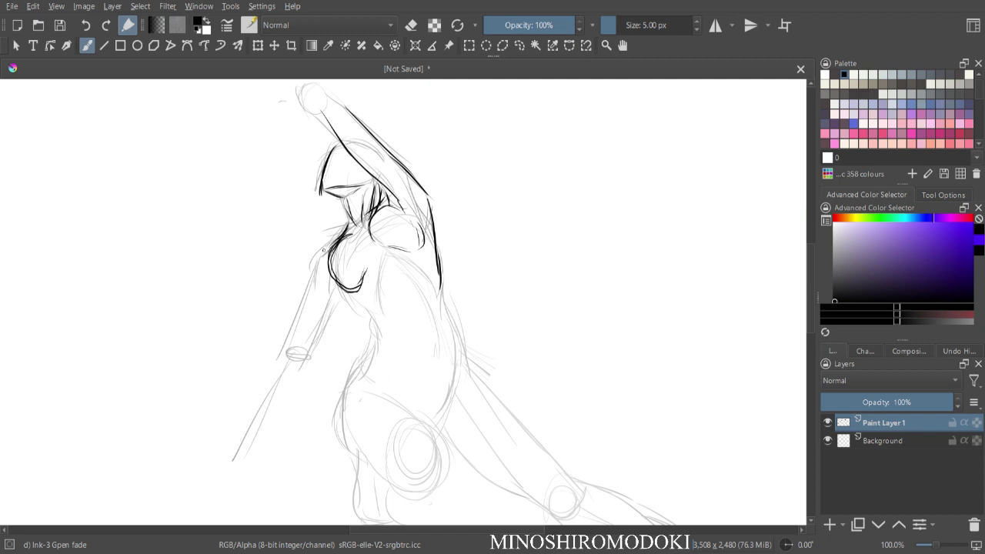
# - Ink the lowered upper arm down to the elbow and the rib line beneath the chest
pyautogui.moveTo(328, 252); pyautogui.dragTo(303, 313)
pyautogui.moveTo(314, 269); pyautogui.dragTo(299, 334)
pyautogui.moveTo(336, 300)
pyautogui.mouseDown()
pyautogui.moveTo(310, 360)
pyautogui.moveTo(291, 351)
pyautogui.mouseUp()
pyautogui.moveTo(336, 292); pyautogui.dragTo(376, 326)
pyautogui.press('-')
pyautogui.moveTo(485, 303); pyautogui.dragTo(472, 249)
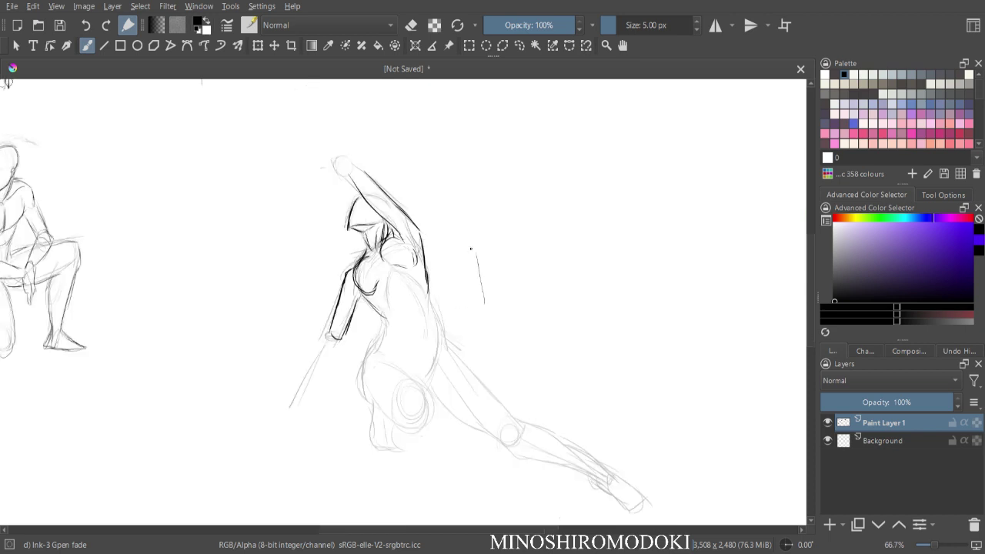
pyautogui.hotkey('ctrl', 'z')
pyautogui.press('+')
pyautogui.press('e')
pyautogui.press('e')
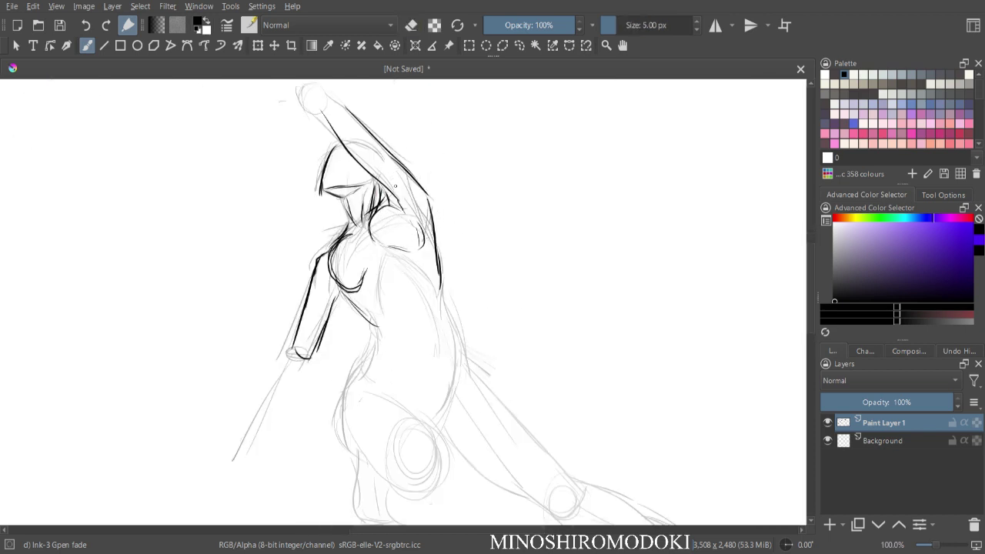
# - Fade the inked neck and chest lines with the Eraser Soft brush, and return to the Ink-3 Gpen fade brush
pyautogui.rightClick(462, 219)
pyautogui.click(513, 148)
pyautogui.moveTo(346, 261)
pyautogui.mouseDown()
pyautogui.moveTo(374, 241)
pyautogui.moveTo(367, 227)
pyautogui.mouseUp()
pyautogui.press('-')
pyautogui.rightClick(501, 220)
pyautogui.click(554, 285)
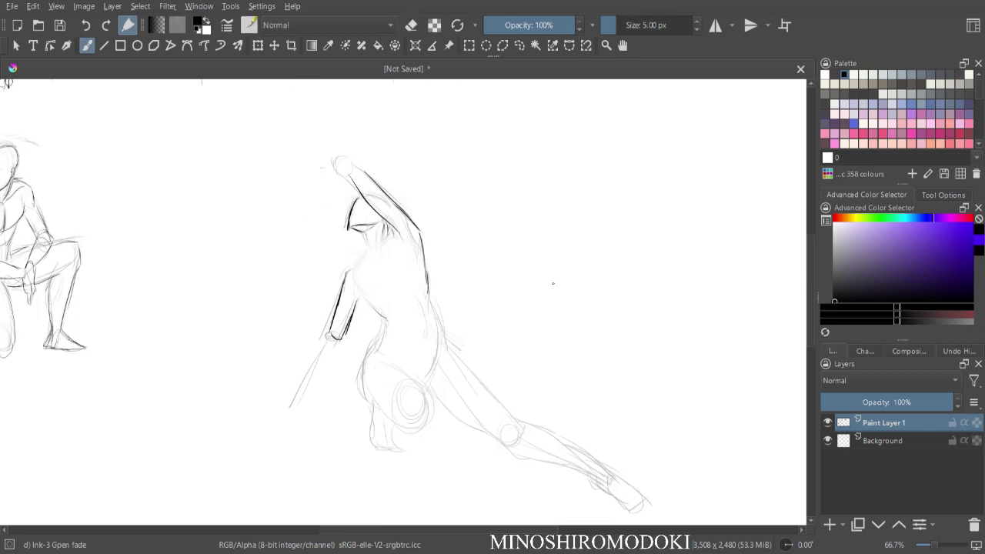
# - Redraw the jaw, neck and both breasts with cleaner dark lines
pyautogui.press('+')
pyautogui.press('+')
pyautogui.moveTo(320, 161)
pyautogui.mouseDown()
pyautogui.moveTo(332, 199)
pyautogui.moveTo(297, 247)
pyautogui.moveTo(314, 290)
pyautogui.moveTo(339, 294)
pyautogui.moveTo(298, 257)
pyautogui.moveTo(326, 216)
pyautogui.moveTo(405, 176)
pyautogui.moveTo(424, 241)
pyautogui.moveTo(433, 222)
pyautogui.mouseUp()
pyautogui.moveTo(374, 140)
pyautogui.mouseDown()
pyautogui.moveTo(380, 172)
pyautogui.moveTo(355, 182)
pyautogui.moveTo(393, 131)
pyautogui.mouseUp()
pyautogui.hotkey('ctrl', '-')
pyautogui.moveTo(357, 178); pyautogui.dragTo(366, 211)
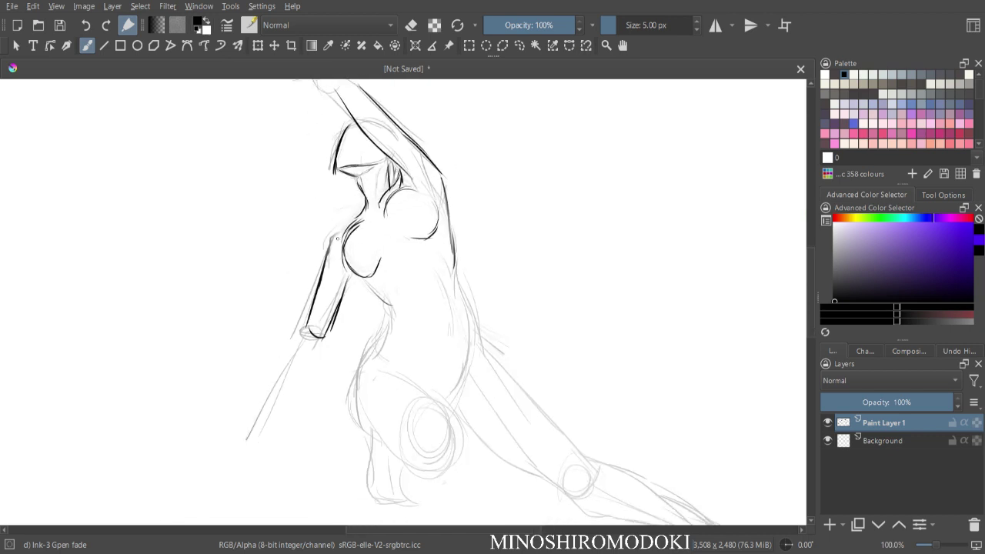
# - Ink the lowered forearm's edge and the waist contours on both sides of the torso
pyautogui.moveTo(315, 337); pyautogui.dragTo(261, 446)
pyautogui.moveTo(345, 289)
pyautogui.mouseDown()
pyautogui.moveTo(352, 277)
pyautogui.moveTo(393, 305)
pyautogui.moveTo(382, 327)
pyautogui.mouseUp()
pyautogui.moveTo(454, 263); pyautogui.dragTo(475, 336)
# - Ink the hip, the bent thigh with its knee, and the short lower leg beneath it
pyautogui.moveTo(383, 327)
pyautogui.mouseDown()
pyautogui.moveTo(356, 371)
pyautogui.moveTo(352, 404)
pyautogui.mouseUp()
pyautogui.moveTo(354, 368); pyautogui.dragTo(367, 427)
pyautogui.moveTo(389, 367)
pyautogui.mouseDown()
pyautogui.moveTo(426, 384)
pyautogui.moveTo(459, 445)
pyautogui.mouseUp()
pyautogui.moveTo(420, 474); pyautogui.dragTo(436, 488)
pyautogui.moveTo(454, 437)
pyautogui.mouseDown()
pyautogui.moveTo(437, 481)
pyautogui.moveTo(419, 484)
pyautogui.mouseUp()
pyautogui.moveTo(370, 425); pyautogui.dragTo(381, 481)
pyautogui.moveTo(371, 446)
pyautogui.mouseDown()
pyautogui.moveTo(380, 485)
pyautogui.moveTo(407, 483)
pyautogui.moveTo(399, 472)
pyautogui.moveTo(380, 483)
pyautogui.mouseUp()
pyautogui.moveTo(369, 420)
pyautogui.mouseDown()
pyautogui.moveTo(370, 434)
pyautogui.moveTo(436, 489)
pyautogui.moveTo(450, 434)
pyautogui.moveTo(441, 453)
pyautogui.mouseUp()
# - Ink the crease between hip and stretched thigh, mark the navel, and define the raised forearm
pyautogui.hotkey('ctrl', '-')
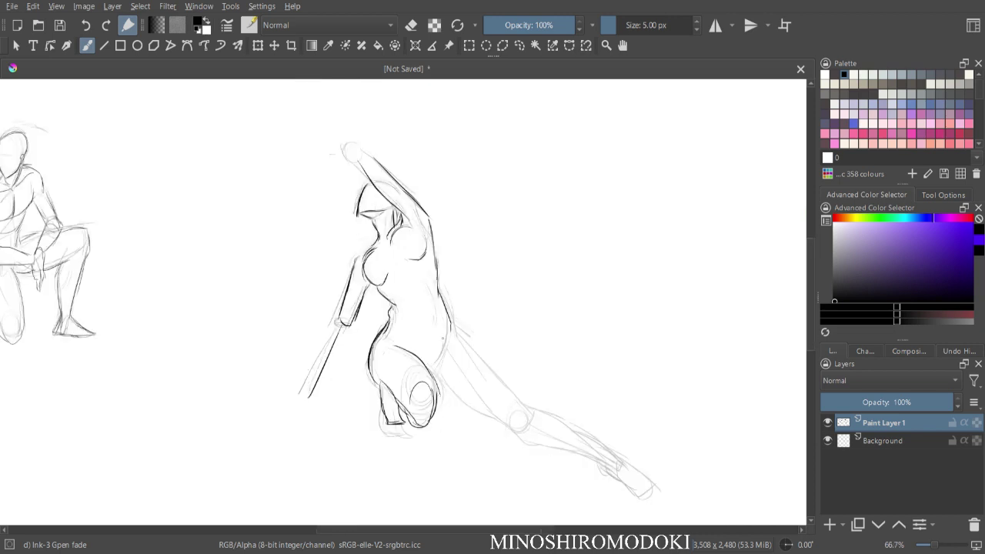
pyautogui.moveTo(446, 324); pyautogui.dragTo(432, 374)
pyautogui.moveTo(429, 305); pyautogui.dragTo(428, 317)
pyautogui.moveTo(359, 159)
pyautogui.mouseDown()
pyautogui.moveTo(395, 172)
pyautogui.moveTo(414, 200)
pyautogui.mouseUp()
# - Ink the stretched leg's thigh, knee and calf, and finish it with the pointed foot
pyautogui.moveTo(440, 376)
pyautogui.mouseDown()
pyautogui.moveTo(462, 402)
pyautogui.moveTo(525, 435)
pyautogui.moveTo(525, 416)
pyautogui.mouseUp()
pyautogui.moveTo(450, 325)
pyautogui.mouseDown()
pyautogui.moveTo(522, 408)
pyautogui.moveTo(518, 431)
pyautogui.moveTo(514, 411)
pyautogui.moveTo(531, 423)
pyautogui.moveTo(528, 443)
pyautogui.moveTo(542, 445)
pyautogui.mouseUp()
pyautogui.moveTo(523, 408)
pyautogui.mouseDown()
pyautogui.moveTo(572, 444)
pyautogui.moveTo(535, 441)
pyautogui.moveTo(600, 465)
pyautogui.mouseUp()
pyautogui.moveTo(567, 431)
pyautogui.mouseDown()
pyautogui.moveTo(609, 459)
pyautogui.moveTo(599, 473)
pyautogui.moveTo(631, 485)
pyautogui.mouseUp()
pyautogui.moveTo(600, 453)
pyautogui.mouseDown()
pyautogui.moveTo(651, 485)
pyautogui.moveTo(623, 465)
pyautogui.mouseUp()
# - Ink the lowered forearm down to the wrist and draw the spread hand resting on the ground
pyautogui.moveTo(339, 317)
pyautogui.mouseDown()
pyautogui.moveTo(328, 337)
pyautogui.moveTo(346, 346)
pyautogui.moveTo(314, 399)
pyautogui.mouseUp()
pyautogui.moveTo(343, 341)
pyautogui.mouseDown()
pyautogui.moveTo(321, 399)
pyautogui.moveTo(295, 408)
pyautogui.mouseUp()
pyautogui.moveTo(308, 397)
pyautogui.mouseDown()
pyautogui.moveTo(313, 406)
pyautogui.moveTo(323, 392)
pyautogui.moveTo(329, 417)
pyautogui.moveTo(302, 425)
pyautogui.moveTo(318, 411)
pyautogui.moveTo(293, 425)
pyautogui.mouseUp()
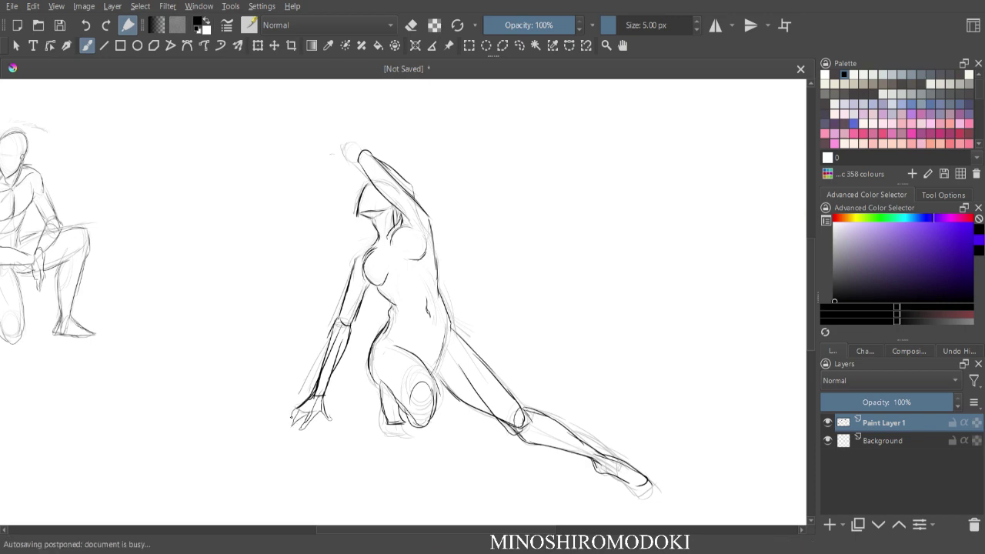
# - Check the proportions of the stretched figure in a mirrored view and against the whole page
pyautogui.press('-')
pyautogui.press('m')
pyautogui.press('-')
pyautogui.press('m')
pyautogui.press('+')
pyautogui.press('+')
pyautogui.press('-')
pyautogui.press('-')
# - Select the stretched figure, scale it down and place it beside the kneeling figure in the second row, then deselect it
pyautogui.hotkey('shift', 'f')
pyautogui.moveTo(528, 279)
pyautogui.mouseDown()
pyautogui.moveTo(440, 213)
pyautogui.moveTo(381, 447)
pyautogui.moveTo(539, 292)
pyautogui.mouseUp()
pyautogui.hotkey('ctrl', 't')
pyautogui.moveTo(439, 315); pyautogui.dragTo(349, 289)
pyautogui.moveTo(510, 425); pyautogui.dragTo(473, 392)
pyautogui.moveTo(415, 339); pyautogui.dragTo(382, 319)
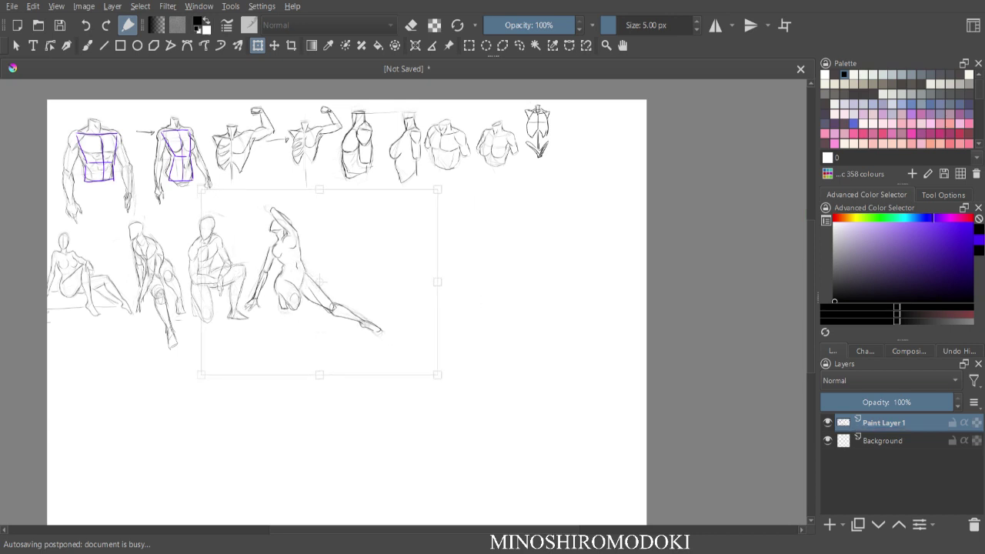
pyautogui.press('Return')
pyautogui.hotkey('ctrl', 'shift', 'a')
pyautogui.press('b')
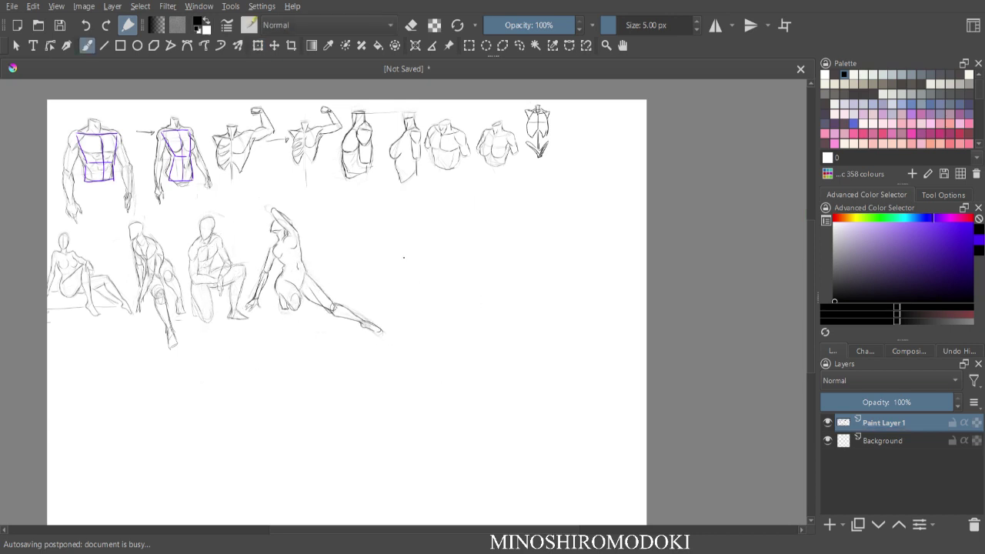
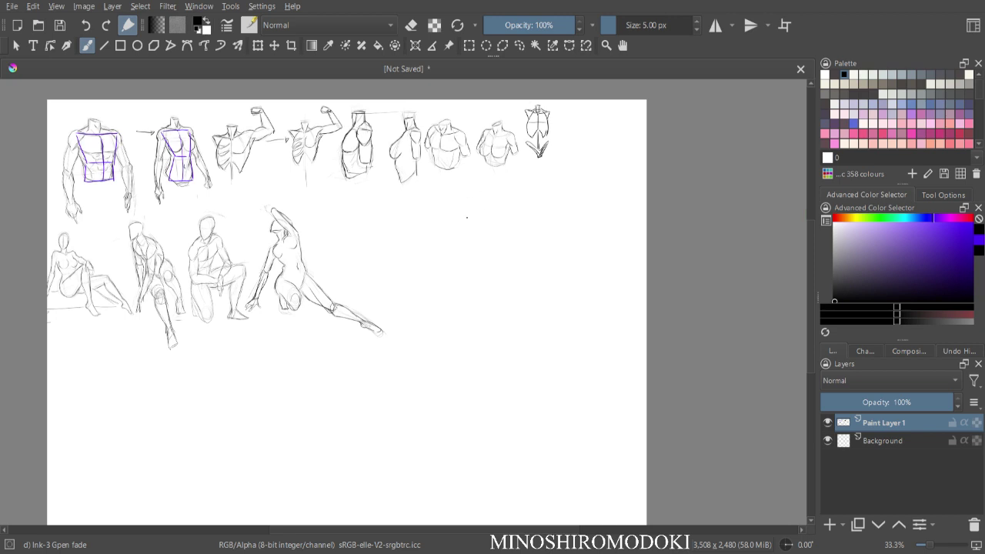
# - Rough in a fifth figure's oval head, neck, shoulders and upper torso in the empty area beneath the last torsos
pyautogui.moveTo(478, 231)
pyautogui.mouseDown()
pyautogui.moveTo(498, 229)
pyautogui.moveTo(486, 225)
pyautogui.moveTo(473, 187)
pyautogui.moveTo(501, 217)
pyautogui.moveTo(494, 233)
pyautogui.moveTo(471, 210)
pyautogui.moveTo(504, 202)
pyautogui.moveTo(500, 248)
pyautogui.moveTo(517, 223)
pyautogui.moveTo(492, 286)
pyautogui.mouseUp()
pyautogui.moveTo(484, 248)
pyautogui.mouseDown()
pyautogui.moveTo(481, 294)
pyautogui.moveTo(498, 274)
pyautogui.moveTo(478, 302)
pyautogui.mouseUp()
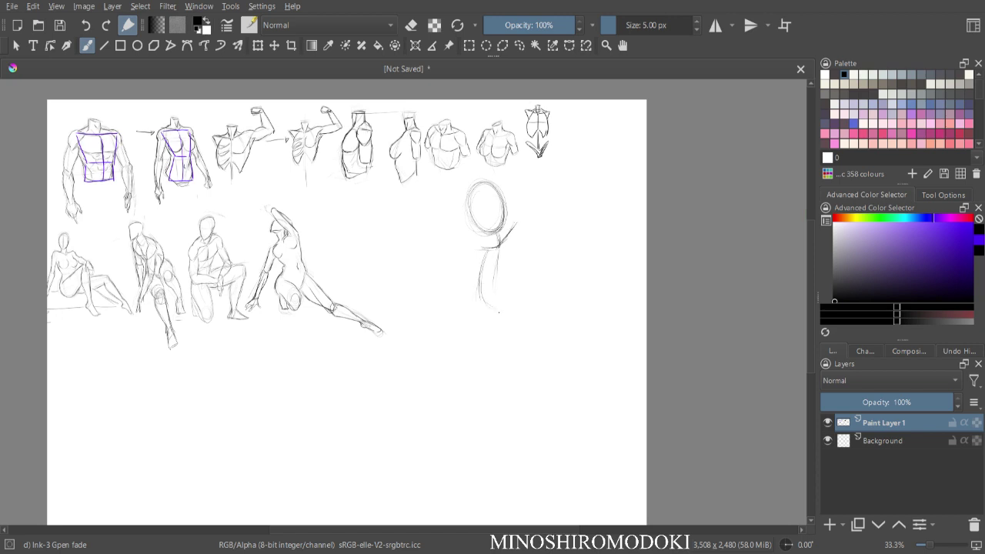
pyautogui.moveTo(503, 269)
pyautogui.mouseDown()
pyautogui.moveTo(529, 291)
pyautogui.moveTo(534, 279)
pyautogui.moveTo(533, 290)
pyautogui.mouseUp()
pyautogui.moveTo(500, 246); pyautogui.dragTo(498, 279)
pyautogui.moveTo(484, 293); pyautogui.dragTo(502, 309)
# - Rough in the fifth figure's waist and hips, large ovals for the bent leg, and a small circle below the hips
pyautogui.moveTo(504, 274)
pyautogui.mouseDown()
pyautogui.moveTo(518, 288)
pyautogui.moveTo(508, 304)
pyautogui.moveTo(520, 336)
pyautogui.moveTo(496, 336)
pyautogui.moveTo(492, 355)
pyautogui.moveTo(533, 377)
pyautogui.mouseUp()
pyautogui.moveTo(532, 377); pyautogui.dragTo(536, 321)
pyautogui.moveTo(539, 285)
pyautogui.mouseDown()
pyautogui.moveTo(538, 305)
pyautogui.moveTo(562, 309)
pyautogui.moveTo(566, 301)
pyautogui.moveTo(554, 310)
pyautogui.mouseUp()
pyautogui.moveTo(525, 355)
pyautogui.mouseDown()
pyautogui.moveTo(566, 368)
pyautogui.moveTo(550, 361)
pyautogui.mouseUp()
pyautogui.moveTo(485, 382); pyautogui.dragTo(503, 395)
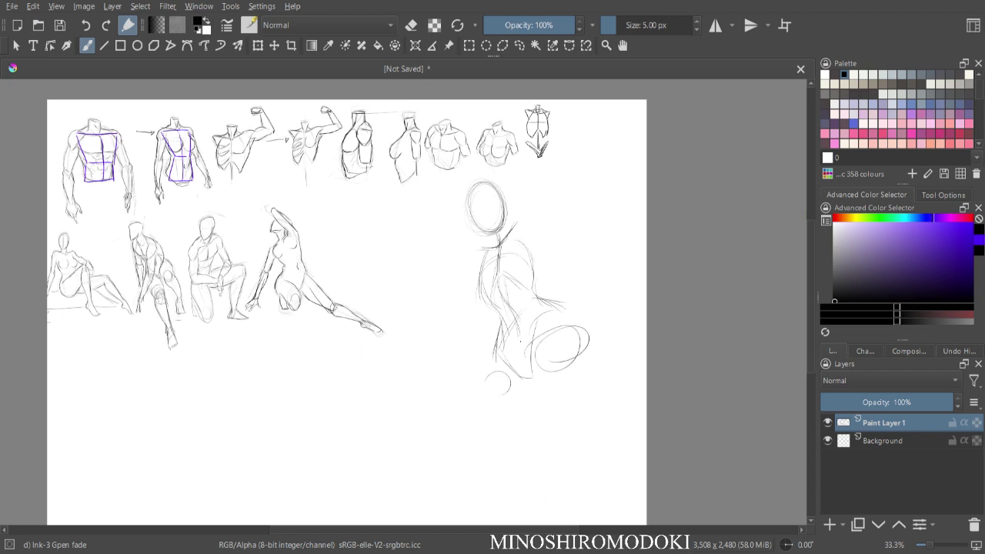
# - Select the fifth figure's rough sketch with a freehand outline around it
pyautogui.press('-')
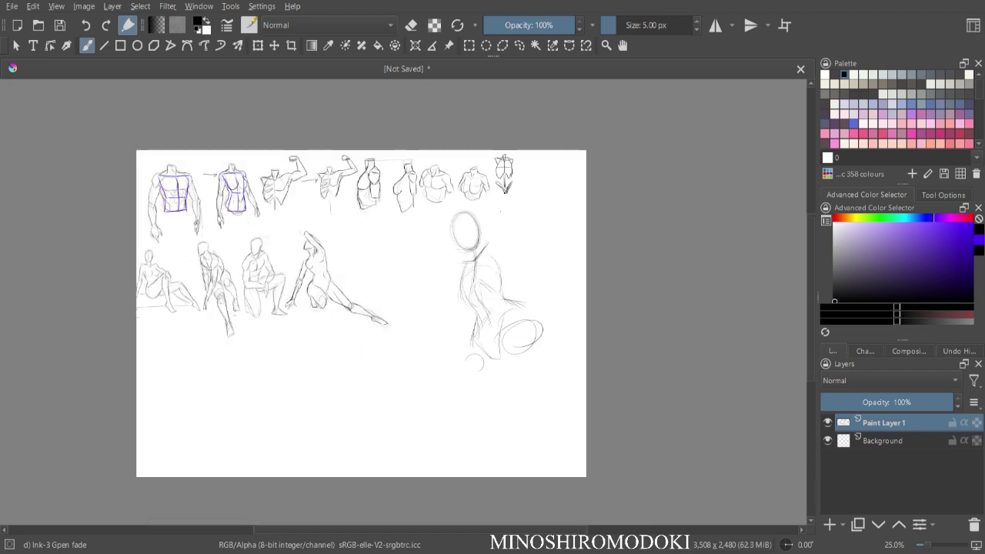
pyautogui.press('l')
pyautogui.moveTo(525, 261)
pyautogui.mouseDown()
pyautogui.moveTo(482, 212)
pyautogui.moveTo(428, 337)
pyautogui.moveTo(558, 270)
pyautogui.mouseUp()
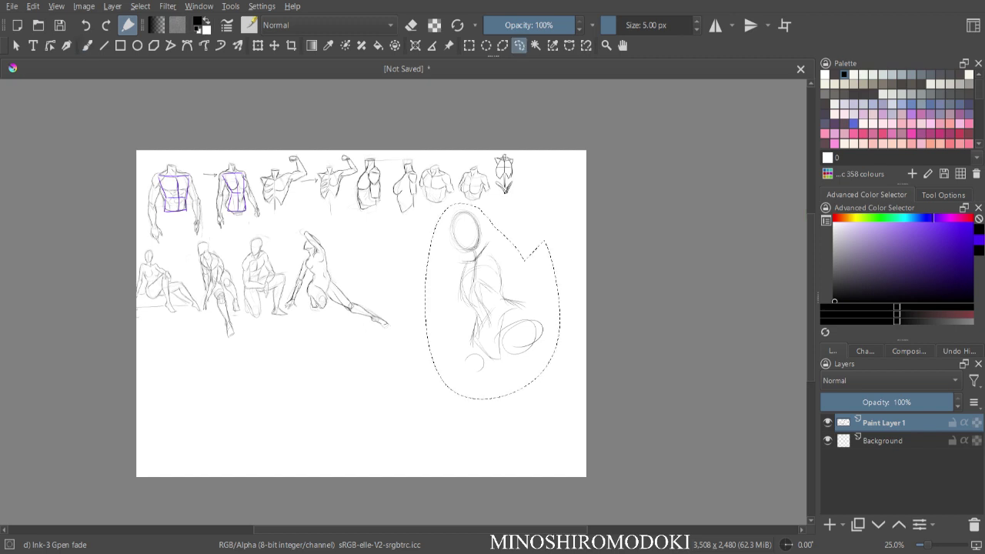
# - Scale the selected rough figure down to about the neighbouring figures' size and place it in the same row
pyautogui.hotkey('ctrl', 't')
pyautogui.moveTo(554, 386); pyautogui.dragTo(531, 352)
pyautogui.moveTo(497, 308); pyautogui.dragTo(480, 288)
pyautogui.press('Return')
# - Define the rough figure's shoulders, chest, waist and hip contours with the freehand brush
pyautogui.press('b')
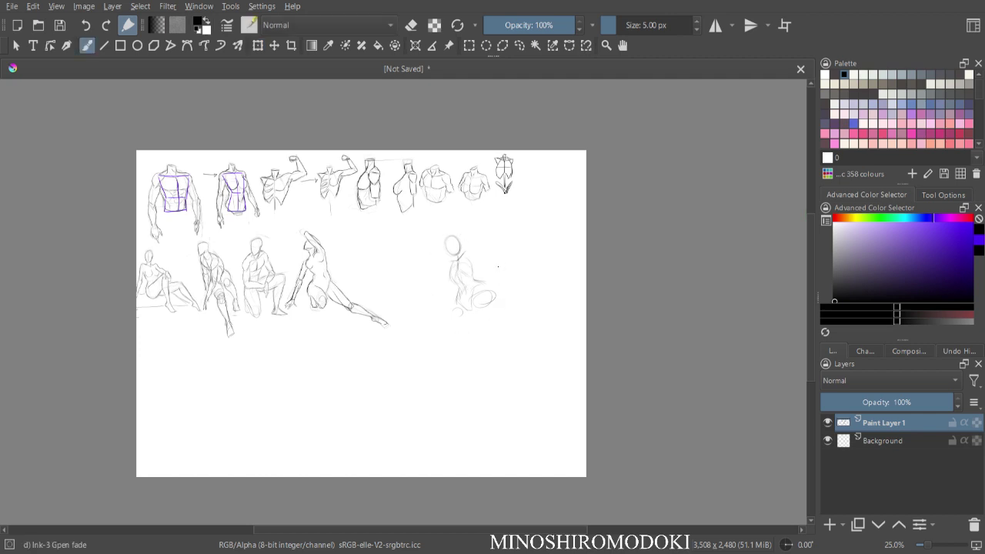
pyautogui.scroll(3, 498, 268)
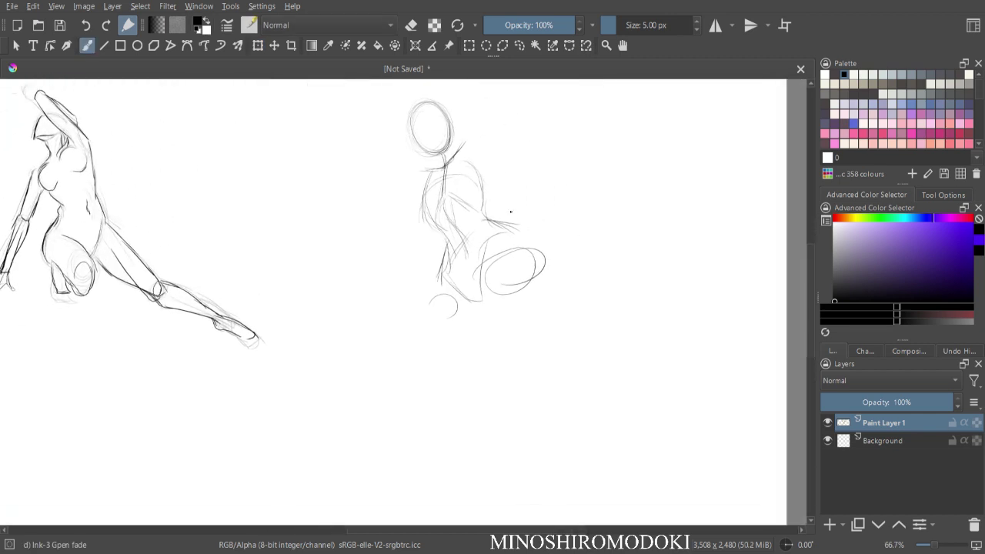
pyautogui.moveTo(442, 164)
pyautogui.mouseDown()
pyautogui.moveTo(420, 179)
pyautogui.moveTo(417, 197)
pyautogui.mouseUp()
pyautogui.moveTo(457, 158)
pyautogui.mouseDown()
pyautogui.moveTo(477, 147)
pyautogui.moveTo(483, 163)
pyautogui.mouseUp()
pyautogui.moveTo(429, 178)
pyautogui.mouseDown()
pyautogui.moveTo(425, 209)
pyautogui.moveTo(442, 231)
pyautogui.mouseUp()
pyautogui.moveTo(439, 221)
pyautogui.mouseDown()
pyautogui.moveTo(449, 196)
pyautogui.moveTo(476, 210)
pyautogui.mouseUp()
pyautogui.moveTo(478, 171)
pyautogui.mouseDown()
pyautogui.moveTo(486, 210)
pyautogui.moveTo(451, 250)
pyautogui.moveTo(460, 294)
pyautogui.moveTo(482, 305)
pyautogui.mouseUp()
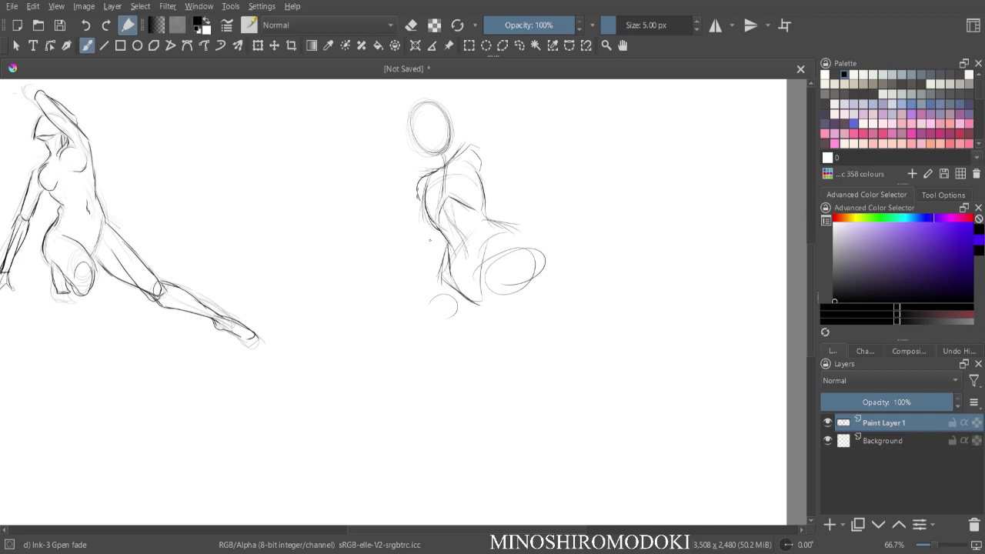
# - Block in both thighs, the standing one pointing down with knee ovals and the raised one reaching outward
pyautogui.moveTo(443, 272)
pyautogui.mouseDown()
pyautogui.moveTo(462, 293)
pyautogui.moveTo(516, 232)
pyautogui.moveTo(525, 392)
pyautogui.mouseUp()
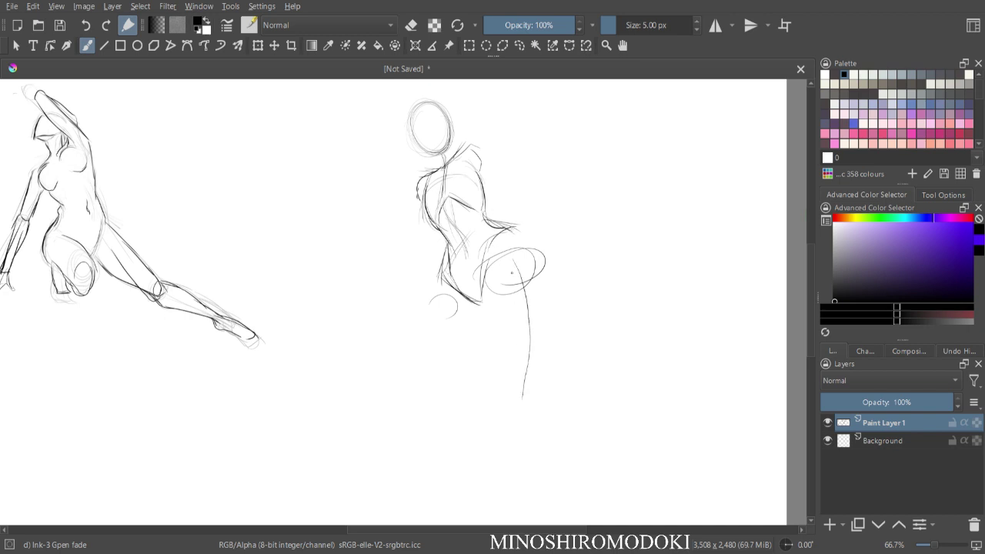
pyautogui.moveTo(523, 291)
pyautogui.mouseDown()
pyautogui.moveTo(518, 402)
pyautogui.moveTo(537, 376)
pyautogui.mouseUp()
pyautogui.moveTo(493, 285)
pyautogui.mouseDown()
pyautogui.moveTo(536, 286)
pyautogui.moveTo(503, 290)
pyautogui.moveTo(498, 326)
pyautogui.moveTo(543, 323)
pyautogui.moveTo(497, 298)
pyautogui.moveTo(491, 277)
pyautogui.moveTo(484, 315)
pyautogui.moveTo(504, 379)
pyautogui.mouseUp()
pyautogui.moveTo(508, 226)
pyautogui.mouseDown()
pyautogui.moveTo(542, 256)
pyautogui.moveTo(542, 375)
pyautogui.mouseUp()
pyautogui.moveTo(545, 326)
pyautogui.mouseDown()
pyautogui.moveTo(539, 386)
pyautogui.moveTo(523, 366)
pyautogui.moveTo(532, 396)
pyautogui.mouseUp()
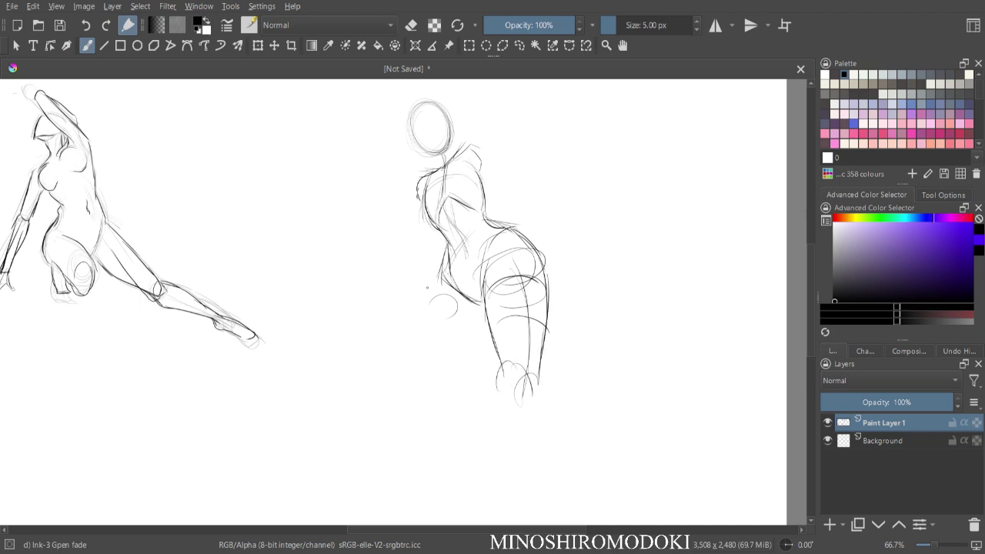
pyautogui.moveTo(462, 293)
pyautogui.mouseDown()
pyautogui.moveTo(362, 314)
pyautogui.moveTo(476, 309)
pyautogui.moveTo(480, 318)
pyautogui.moveTo(423, 343)
pyautogui.mouseUp()
pyautogui.moveTo(440, 269)
pyautogui.mouseDown()
pyautogui.moveTo(339, 339)
pyautogui.moveTo(371, 363)
pyautogui.moveTo(478, 306)
pyautogui.mouseUp()
# - Sketch the standing leg's shin and calf from the knee down to the ankle
pyautogui.hotkey('ctrl', '-')
pyautogui.moveTo(478, 409); pyautogui.dragTo(452, 281)
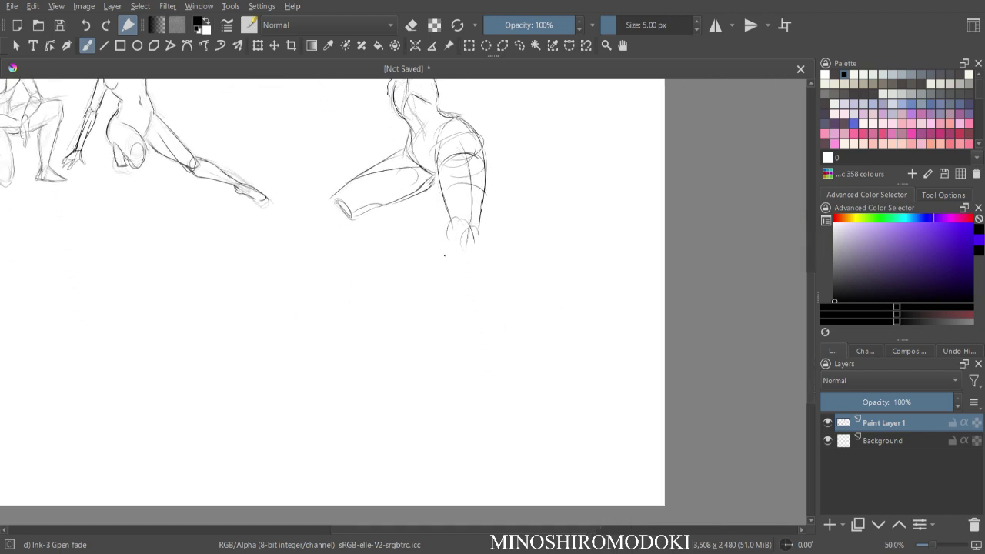
pyautogui.moveTo(455, 219)
pyautogui.mouseDown()
pyautogui.moveTo(465, 240)
pyautogui.moveTo(454, 303)
pyautogui.mouseUp()
pyautogui.moveTo(459, 243); pyautogui.dragTo(447, 324)
pyautogui.moveTo(473, 228)
pyautogui.mouseDown()
pyautogui.moveTo(490, 256)
pyautogui.moveTo(465, 327)
pyautogui.moveTo(453, 308)
pyautogui.moveTo(447, 334)
pyautogui.mouseUp()
pyautogui.moveTo(485, 257)
pyautogui.mouseDown()
pyautogui.moveTo(461, 335)
pyautogui.moveTo(440, 329)
pyautogui.moveTo(411, 363)
pyautogui.mouseUp()
# - Sketch the standing leg's foot with the heel lifted and the toes pointing down
pyautogui.moveTo(451, 330)
pyautogui.mouseDown()
pyautogui.moveTo(461, 338)
pyautogui.moveTo(449, 331)
pyautogui.moveTo(417, 360)
pyautogui.mouseUp()
pyautogui.moveTo(468, 309)
pyautogui.mouseDown()
pyautogui.moveTo(466, 336)
pyautogui.moveTo(478, 350)
pyautogui.moveTo(432, 365)
pyautogui.moveTo(479, 351)
pyautogui.moveTo(421, 369)
pyautogui.mouseUp()
pyautogui.moveTo(437, 337)
pyautogui.mouseDown()
pyautogui.moveTo(405, 376)
pyautogui.moveTo(405, 364)
pyautogui.mouseUp()
pyautogui.moveTo(408, 364); pyautogui.dragTo(398, 396)
pyautogui.moveTo(406, 368)
pyautogui.mouseDown()
pyautogui.moveTo(395, 395)
pyautogui.moveTo(421, 386)
pyautogui.moveTo(468, 353)
pyautogui.mouseUp()
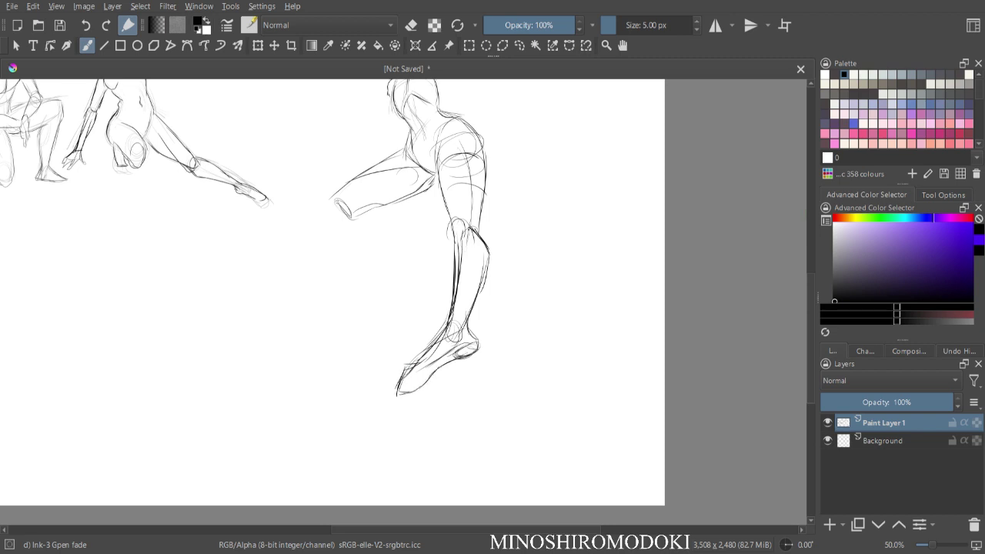
# - Refine the standing knee and round off the raised leg's knee with the start of its folded shin
pyautogui.moveTo(457, 201); pyautogui.dragTo(448, 238)
pyautogui.moveTo(335, 204)
pyautogui.mouseDown()
pyautogui.moveTo(396, 159)
pyautogui.moveTo(355, 224)
pyautogui.mouseUp()
pyautogui.moveTo(341, 217)
pyautogui.mouseDown()
pyautogui.moveTo(428, 200)
pyautogui.moveTo(414, 207)
pyautogui.mouseUp()
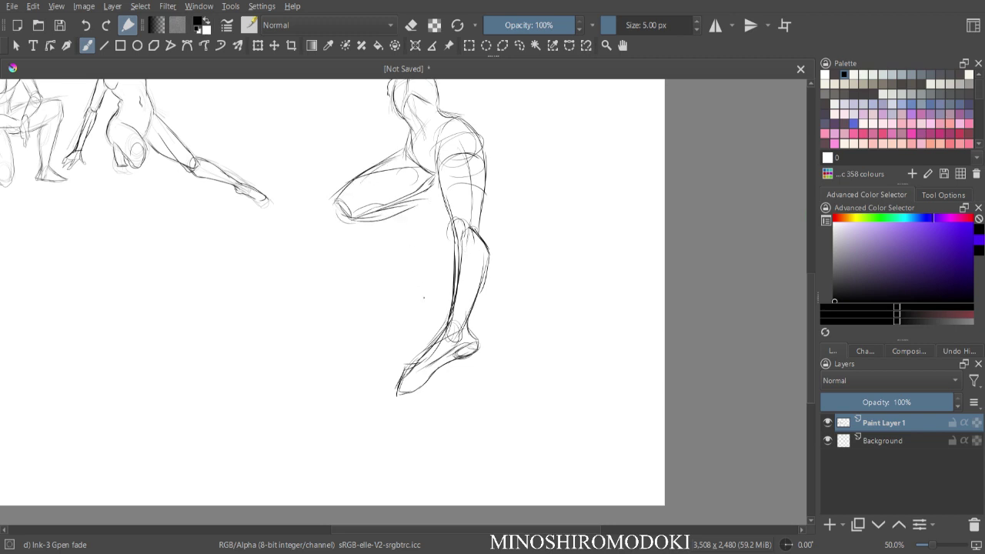
# - Erase the standing leg's long foot and redraw it shorter, resting on its toes
pyautogui.press('e')
pyautogui.moveTo(415, 332)
pyautogui.mouseDown()
pyautogui.moveTo(436, 341)
pyautogui.moveTo(451, 370)
pyautogui.mouseUp()
pyautogui.press('e')
pyautogui.press('e')
pyautogui.moveTo(474, 327)
pyautogui.mouseDown()
pyautogui.moveTo(468, 345)
pyautogui.moveTo(451, 324)
pyautogui.moveTo(438, 354)
pyautogui.mouseUp()
pyautogui.press('e')
pyautogui.moveTo(453, 320)
pyautogui.mouseDown()
pyautogui.moveTo(464, 338)
pyautogui.moveTo(477, 336)
pyautogui.moveTo(473, 346)
pyautogui.moveTo(420, 373)
pyautogui.moveTo(457, 375)
pyautogui.moveTo(475, 307)
pyautogui.mouseUp()
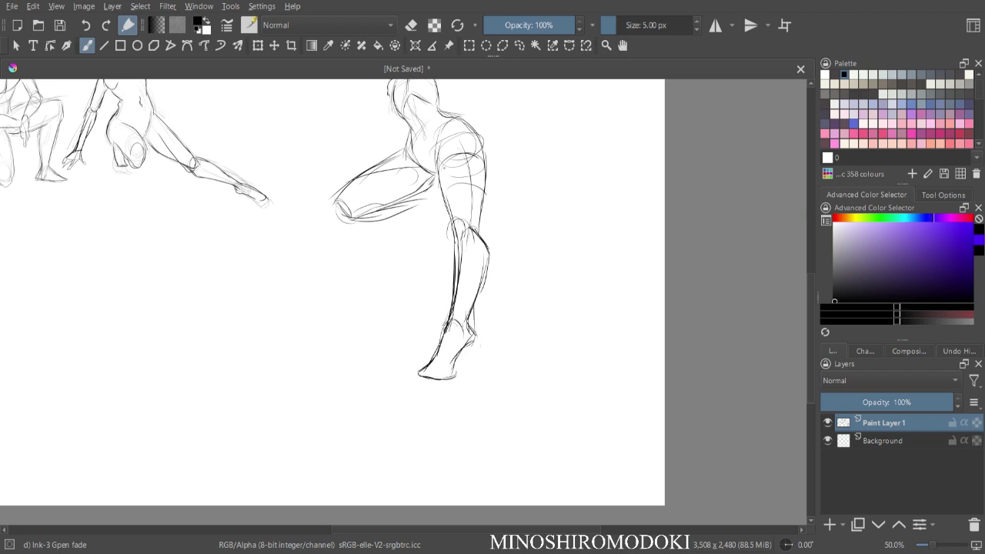
# - Sketch the raised leg's folded shin under the thigh and its foot tucked behind the standing knee
pyautogui.moveTo(442, 146)
pyautogui.mouseDown()
pyautogui.moveTo(457, 236)
pyautogui.moveTo(469, 217)
pyautogui.mouseUp()
pyautogui.moveTo(351, 219)
pyautogui.mouseDown()
pyautogui.moveTo(433, 204)
pyautogui.moveTo(433, 233)
pyautogui.mouseUp()
pyautogui.moveTo(393, 203); pyautogui.dragTo(431, 180)
pyautogui.moveTo(362, 211)
pyautogui.mouseDown()
pyautogui.moveTo(396, 202)
pyautogui.moveTo(432, 222)
pyautogui.moveTo(447, 245)
pyautogui.mouseUp()
pyautogui.moveTo(438, 198); pyautogui.dragTo(447, 227)
pyautogui.moveTo(447, 224); pyautogui.dragTo(440, 242)
pyautogui.moveTo(428, 186); pyautogui.dragTo(440, 203)
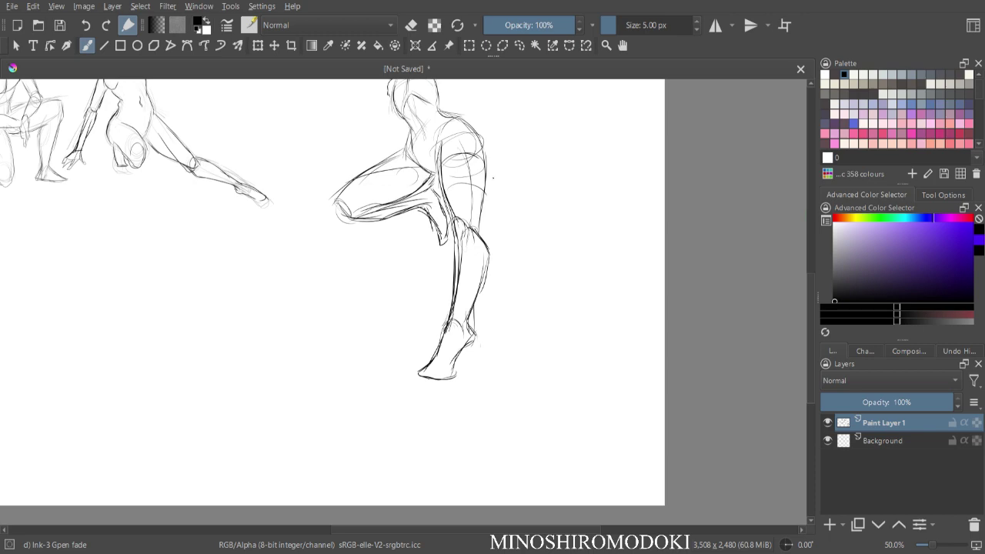
# - Sketch guide lines and elbow ovals for one arm lowered diagonally and the other stretched out sideways
pyautogui.press('-')
pyautogui.press('-')
pyautogui.press('+')
pyautogui.press('+')
pyautogui.press('+')
pyautogui.moveTo(531, 170); pyautogui.dragTo(587, 341)
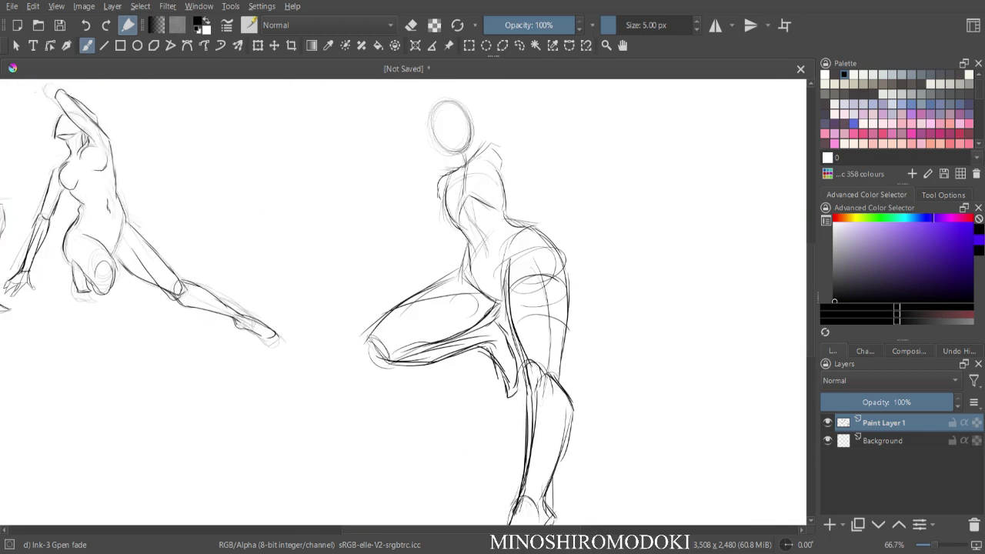
pyautogui.moveTo(441, 186); pyautogui.dragTo(415, 249)
pyautogui.moveTo(493, 153)
pyautogui.mouseDown()
pyautogui.moveTo(553, 152)
pyautogui.moveTo(562, 163)
pyautogui.mouseUp()
pyautogui.moveTo(416, 242)
pyautogui.mouseDown()
pyautogui.moveTo(353, 306)
pyautogui.moveTo(360, 295)
pyautogui.mouseUp()
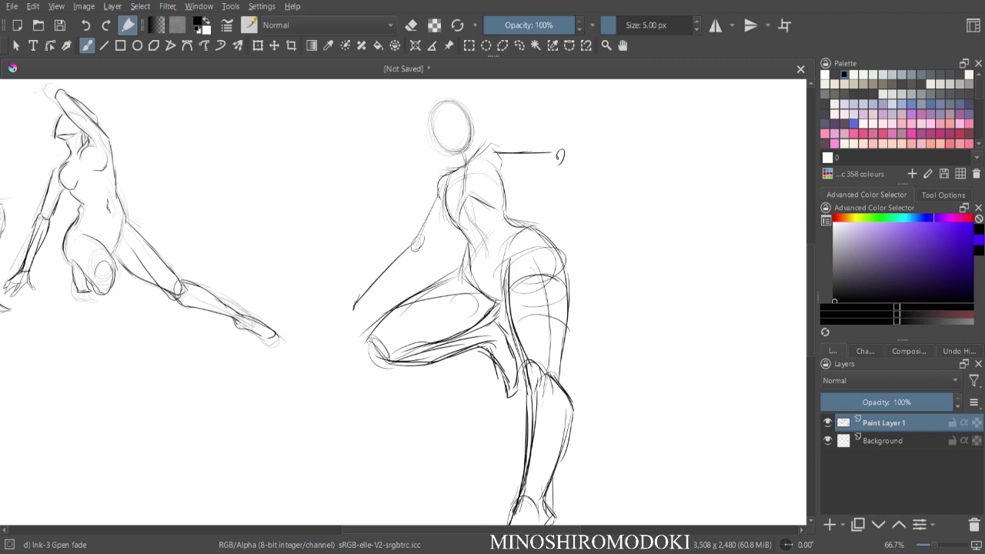
# - Sketch the far shoulder and the rounded shapes of the chest
pyautogui.moveTo(485, 147); pyautogui.dragTo(508, 151)
pyautogui.moveTo(437, 193)
pyautogui.mouseDown()
pyautogui.moveTo(439, 211)
pyautogui.moveTo(458, 203)
pyautogui.moveTo(429, 217)
pyautogui.moveTo(451, 178)
pyautogui.moveTo(491, 157)
pyautogui.moveTo(471, 193)
pyautogui.moveTo(504, 180)
pyautogui.moveTo(495, 191)
pyautogui.mouseUp()
pyautogui.moveTo(493, 162); pyautogui.dragTo(504, 180)
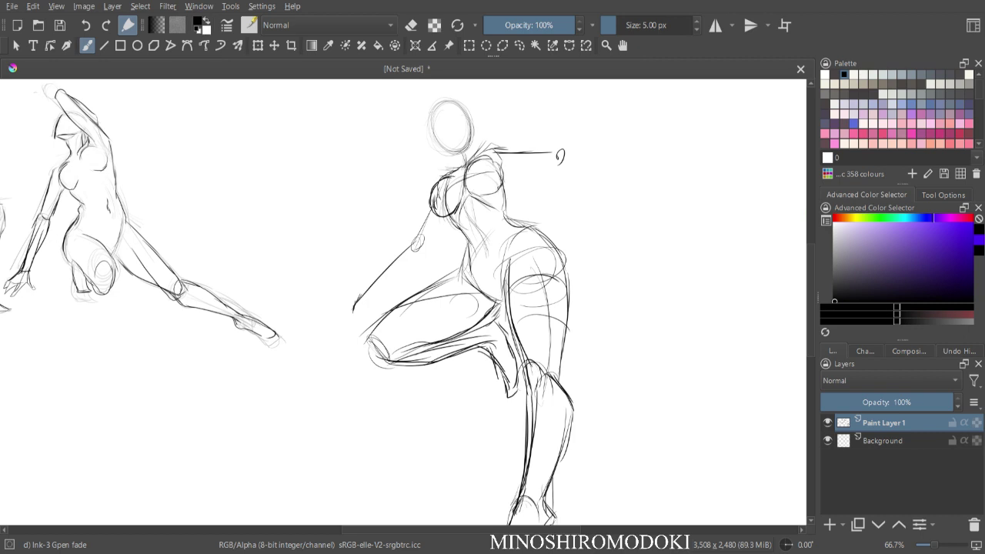
# - Add face guidelines to the head oval and sketch the jaw, neck and collar area
pyautogui.moveTo(438, 137)
pyautogui.mouseDown()
pyautogui.moveTo(456, 124)
pyautogui.moveTo(459, 148)
pyautogui.mouseUp()
pyautogui.moveTo(442, 112)
pyautogui.mouseDown()
pyautogui.moveTo(456, 147)
pyautogui.moveTo(449, 156)
pyautogui.mouseUp()
pyautogui.moveTo(435, 138); pyautogui.dragTo(461, 156)
pyautogui.moveTo(467, 113); pyautogui.dragTo(471, 135)
pyautogui.moveTo(466, 114); pyautogui.dragTo(469, 149)
pyautogui.moveTo(470, 133); pyautogui.dragTo(463, 168)
pyautogui.moveTo(463, 161)
pyautogui.mouseDown()
pyautogui.moveTo(457, 176)
pyautogui.moveTo(475, 153)
pyautogui.mouseUp()
pyautogui.moveTo(474, 150); pyautogui.dragTo(485, 159)
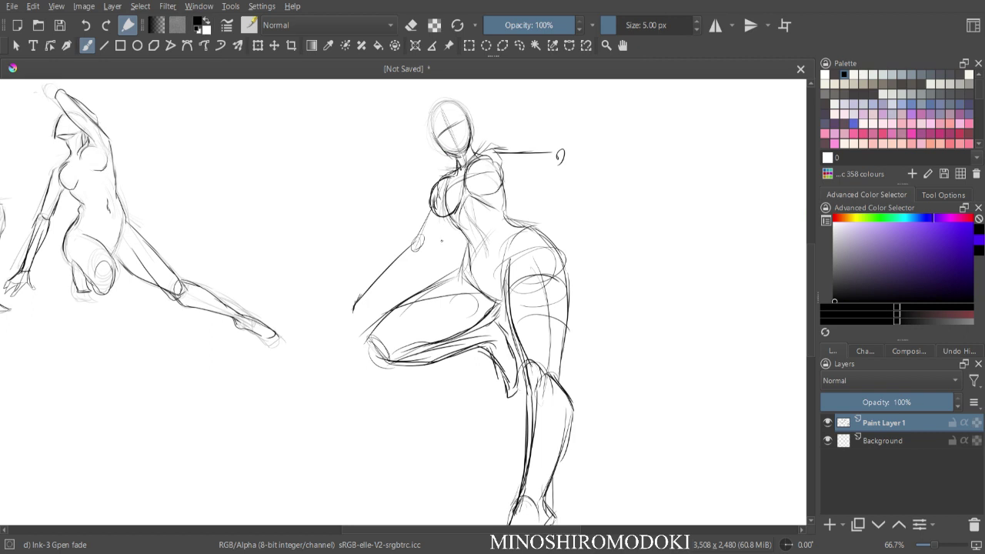
# - Build up the upper arms and forearms around the guide lines of both arms
pyautogui.moveTo(443, 220); pyautogui.dragTo(430, 241)
pyautogui.moveTo(440, 224); pyautogui.dragTo(420, 245)
pyautogui.moveTo(487, 146)
pyautogui.mouseDown()
pyautogui.moveTo(539, 151)
pyautogui.moveTo(522, 165)
pyautogui.moveTo(560, 165)
pyautogui.mouseUp()
pyautogui.moveTo(553, 147)
pyautogui.mouseDown()
pyautogui.moveTo(574, 140)
pyautogui.moveTo(561, 159)
pyautogui.mouseUp()
pyautogui.moveTo(560, 162)
pyautogui.mouseDown()
pyautogui.moveTo(593, 154)
pyautogui.moveTo(603, 140)
pyautogui.mouseUp()
pyautogui.moveTo(423, 234)
pyautogui.mouseDown()
pyautogui.moveTo(382, 276)
pyautogui.moveTo(421, 261)
pyautogui.moveTo(376, 292)
pyautogui.mouseUp()
pyautogui.moveTo(400, 253); pyautogui.dragTo(364, 291)
# - Sketch the raised open hand on the outstretched arm and the spread hand on the lowered arm
pyautogui.press('-')
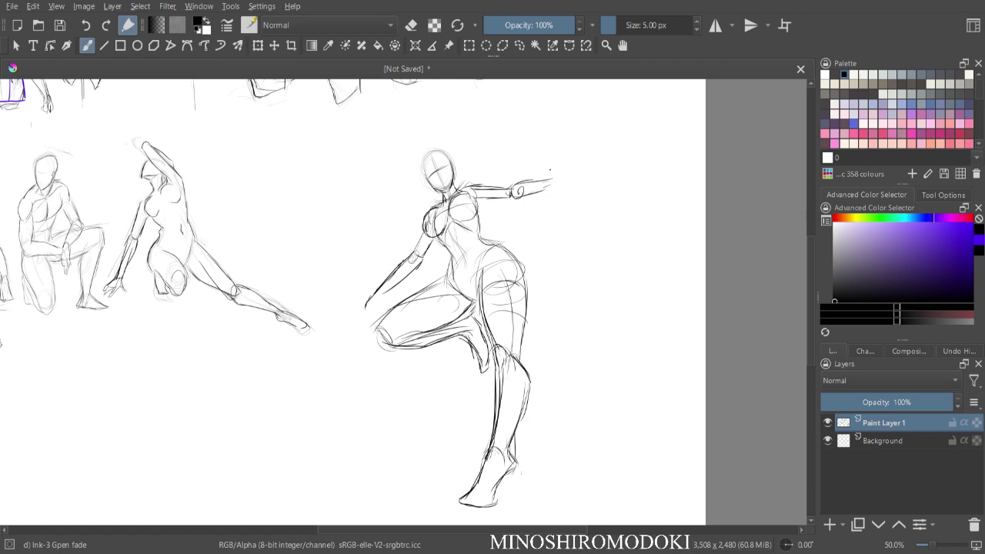
pyautogui.moveTo(548, 181)
pyautogui.mouseDown()
pyautogui.moveTo(559, 178)
pyautogui.moveTo(555, 185)
pyautogui.moveTo(571, 150)
pyautogui.mouseUp()
pyautogui.moveTo(567, 170); pyautogui.dragTo(574, 158)
pyautogui.moveTo(566, 177); pyautogui.dragTo(577, 161)
pyautogui.moveTo(362, 297)
pyautogui.mouseDown()
pyautogui.moveTo(387, 291)
pyautogui.moveTo(378, 284)
pyautogui.mouseUp()
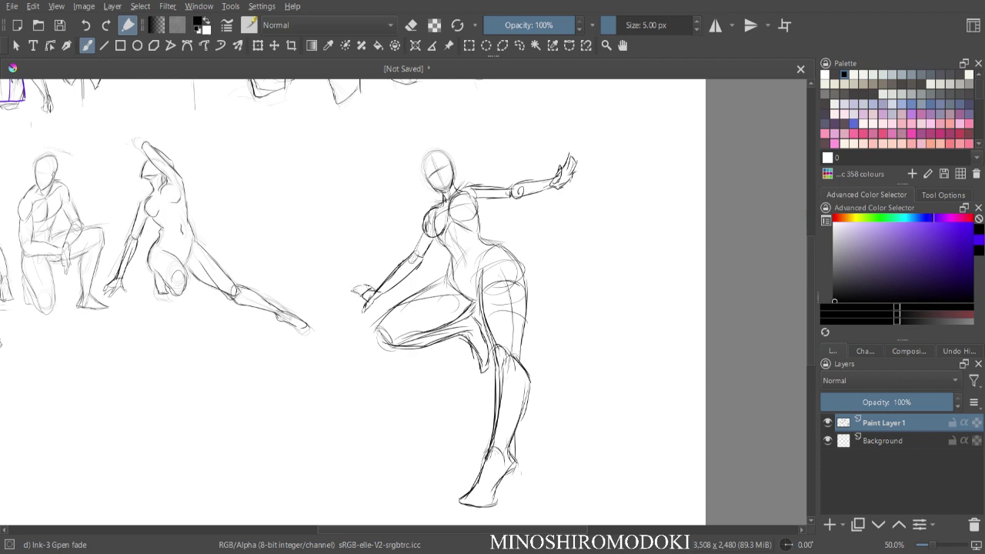
# - Check the figure's pose and proportions in a mirrored view
pyautogui.press('-')
pyautogui.press('m')
pyautogui.press('+')
pyautogui.press('m')
pyautogui.press('-')
pyautogui.press('-')
pyautogui.press('+')
# - Fade the figure's rough lines to light grey with another brush preset, and return to Ink-3 Gpen fade
pyautogui.rightClick(529, 241)
pyautogui.press('+')
pyautogui.click(579, 169)
pyautogui.moveTo(452, 151)
pyautogui.mouseDown()
pyautogui.moveTo(397, 334)
pyautogui.moveTo(479, 308)
pyautogui.moveTo(541, 359)
pyautogui.moveTo(387, 387)
pyautogui.moveTo(419, 171)
pyautogui.moveTo(561, 145)
pyautogui.moveTo(559, 226)
pyautogui.moveTo(420, 378)
pyautogui.mouseUp()
pyautogui.press('+')
pyautogui.press('+')
pyautogui.press('-')
pyautogui.rightClick(488, 293)
pyautogui.press('+')
pyautogui.click(534, 363)
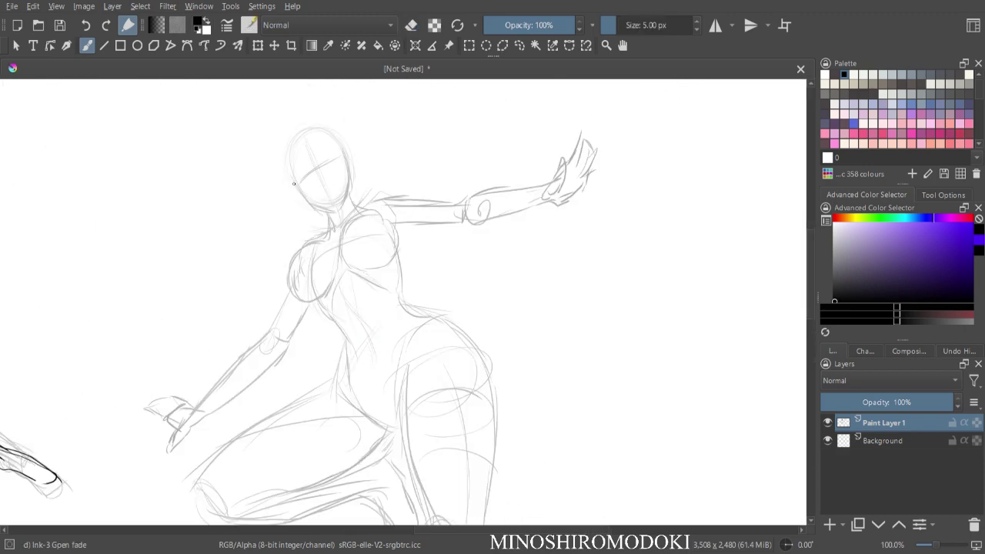
# - Draw dark final lines for the face's jaw and the neck over the faded sketch
pyautogui.moveTo(297, 187); pyautogui.dragTo(333, 213)
pyautogui.moveTo(348, 168)
pyautogui.mouseDown()
pyautogui.moveTo(350, 192)
pyautogui.moveTo(322, 235)
pyautogui.mouseUp()
pyautogui.moveTo(351, 192); pyautogui.dragTo(361, 210)
# - Ink the chest contours and the shoulder line of the outstretched arm
pyautogui.moveTo(323, 238)
pyautogui.mouseDown()
pyautogui.moveTo(303, 248)
pyautogui.moveTo(291, 291)
pyautogui.moveTo(314, 297)
pyautogui.moveTo(328, 276)
pyautogui.moveTo(318, 296)
pyautogui.mouseUp()
pyautogui.moveTo(322, 290); pyautogui.dragTo(300, 297)
pyautogui.moveTo(304, 248)
pyautogui.mouseDown()
pyautogui.moveTo(295, 292)
pyautogui.moveTo(304, 245)
pyautogui.mouseUp()
pyautogui.moveTo(364, 212)
pyautogui.mouseDown()
pyautogui.moveTo(341, 251)
pyautogui.moveTo(387, 267)
pyautogui.mouseUp()
pyautogui.moveTo(390, 228); pyautogui.dragTo(393, 262)
pyautogui.moveTo(371, 210); pyautogui.dragTo(402, 197)
# - Erase the chest contour on the lowered arm's side and redraw it with the armpit line
pyautogui.press('m')
pyautogui.press('-')
pyautogui.press('m')
pyautogui.press('+')
pyautogui.press('e')
pyautogui.moveTo(278, 256)
pyautogui.mouseDown()
pyautogui.moveTo(287, 295)
pyautogui.moveTo(290, 286)
pyautogui.mouseUp()
pyautogui.press('e')
pyautogui.moveTo(320, 243)
pyautogui.mouseDown()
pyautogui.moveTo(296, 266)
pyautogui.moveTo(309, 294)
pyautogui.mouseUp()
pyautogui.moveTo(324, 229); pyautogui.dragTo(305, 251)
# - Ink the waist sides, belly, groin and upper hip line of the torso, and undo the last stray change
pyautogui.moveTo(314, 241)
pyautogui.mouseDown()
pyautogui.moveTo(275, 323)
pyautogui.moveTo(299, 296)
pyautogui.moveTo(345, 343)
pyautogui.mouseUp()
pyautogui.moveTo(400, 259)
pyautogui.mouseDown()
pyautogui.moveTo(398, 317)
pyautogui.moveTo(363, 344)
pyautogui.moveTo(336, 392)
pyautogui.moveTo(393, 429)
pyautogui.mouseUp()
pyautogui.moveTo(399, 287)
pyautogui.mouseDown()
pyautogui.moveTo(405, 305)
pyautogui.moveTo(465, 340)
pyautogui.mouseUp()
pyautogui.press('-')
pyautogui.moveTo(504, 286)
pyautogui.mouseDown()
pyautogui.moveTo(518, 346)
pyautogui.moveTo(523, 226)
pyautogui.moveTo(496, 235)
pyautogui.mouseUp()
pyautogui.press('-')
pyautogui.hotkey('ctrl', 'z')
# - Erase the sketch lines inside the groin and ink the inner and outer contours of the standing thigh
pyautogui.press('-')
pyautogui.press('+')
pyautogui.press('+')
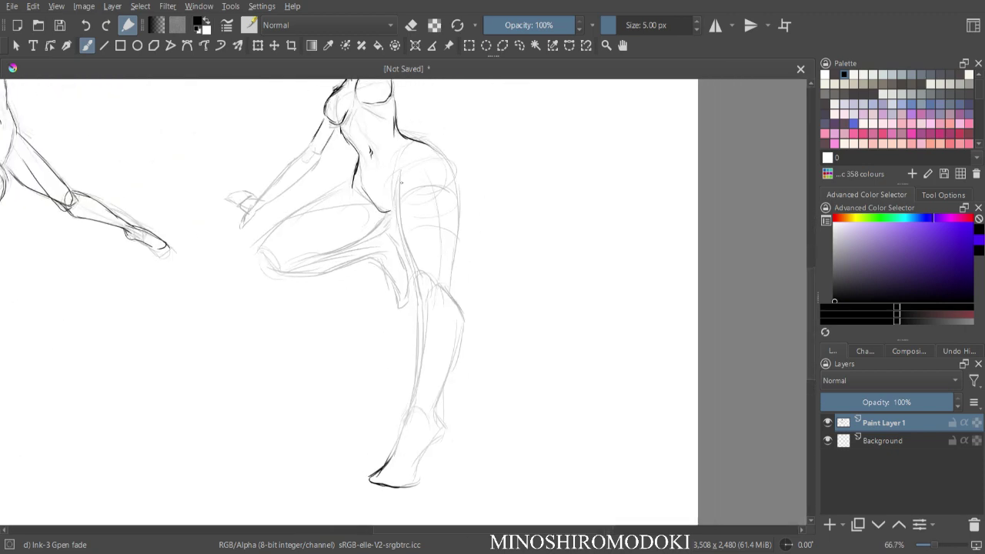
pyautogui.press('e')
pyautogui.moveTo(377, 200); pyautogui.dragTo(368, 178)
pyautogui.press('e')
pyautogui.moveTo(397, 158)
pyautogui.mouseDown()
pyautogui.moveTo(397, 206)
pyautogui.moveTo(421, 276)
pyautogui.mouseUp()
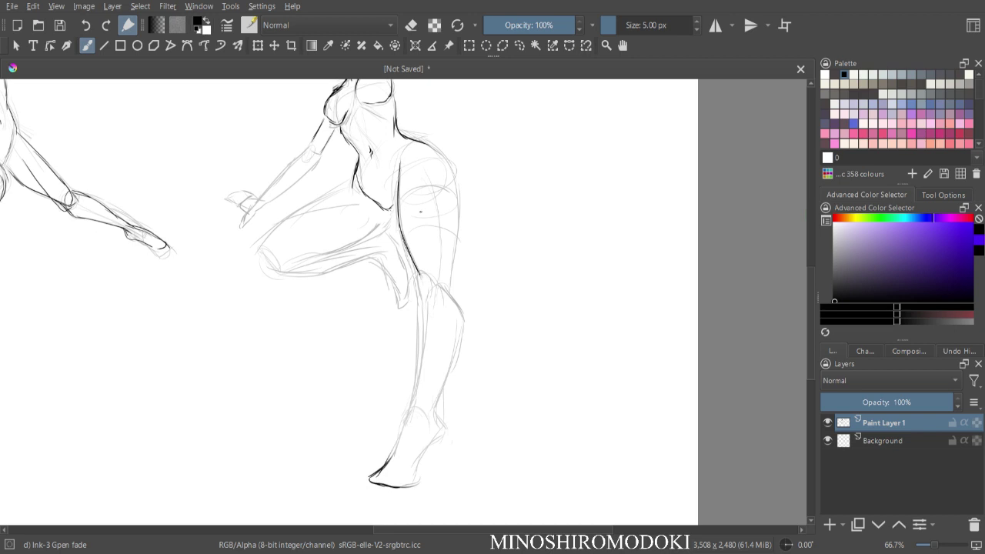
pyautogui.moveTo(425, 146)
pyautogui.mouseDown()
pyautogui.moveTo(456, 204)
pyautogui.moveTo(445, 286)
pyautogui.mouseUp()
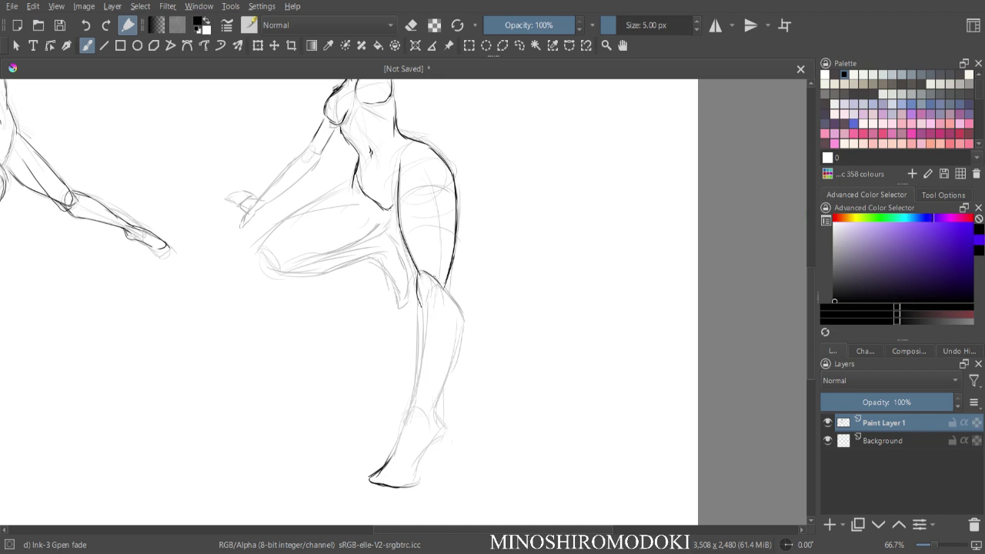
# - Ink the standing leg's knee, shin and calf down to the ankle
pyautogui.moveTo(452, 272)
pyautogui.mouseDown()
pyautogui.moveTo(444, 295)
pyautogui.moveTo(463, 330)
pyautogui.moveTo(438, 396)
pyautogui.mouseUp()
pyautogui.moveTo(425, 307); pyautogui.dragTo(420, 366)
pyautogui.moveTo(423, 330); pyautogui.dragTo(416, 405)
pyautogui.moveTo(458, 352); pyautogui.dragTo(433, 412)
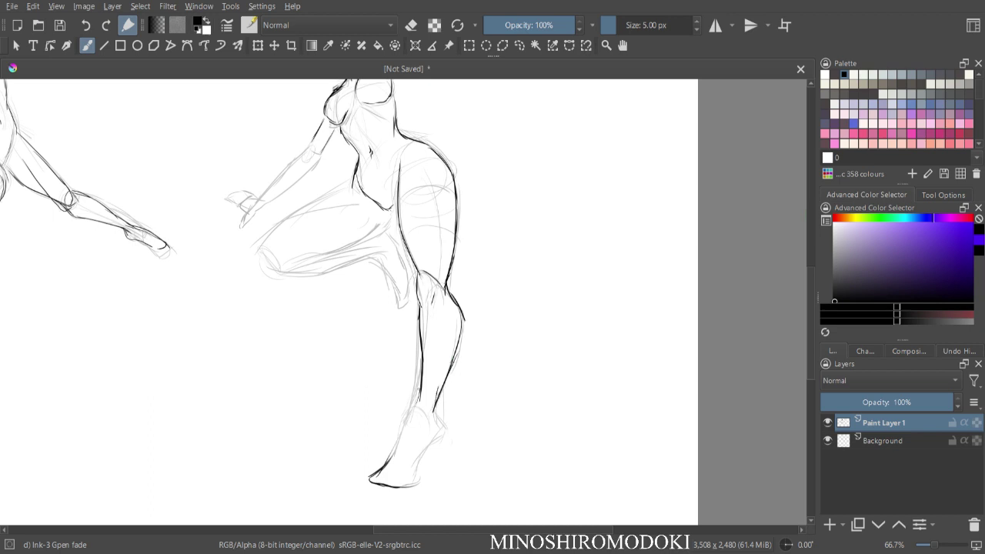
# - Ink the standing foot's instep, toes, sole and lifted heel
pyautogui.hotkey('ctrl', '+')
pyautogui.hotkey('ctrl', '-')
pyautogui.hotkey('ctrl', '-')
pyautogui.moveTo(494, 292); pyautogui.dragTo(496, 193)
pyautogui.scroll(3, 497, 193)
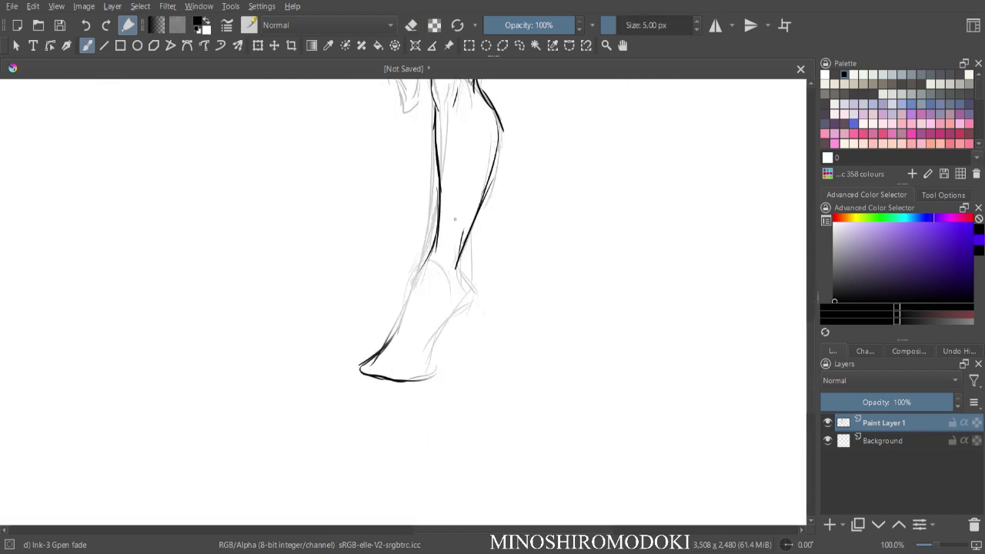
pyautogui.moveTo(435, 248); pyautogui.dragTo(379, 353)
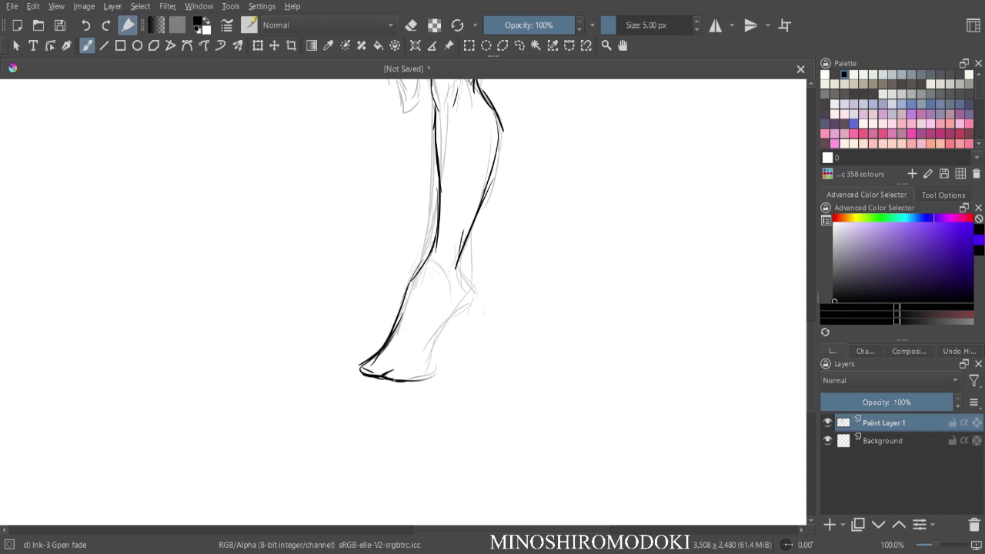
pyautogui.moveTo(408, 379)
pyautogui.mouseDown()
pyautogui.moveTo(442, 318)
pyautogui.moveTo(473, 265)
pyautogui.moveTo(436, 333)
pyautogui.mouseUp()
# - Ink the raised leg's thigh, knee, folded shin and tucked foot
pyautogui.press('-')
pyautogui.press('-')
pyautogui.press('m')
pyautogui.press('m')
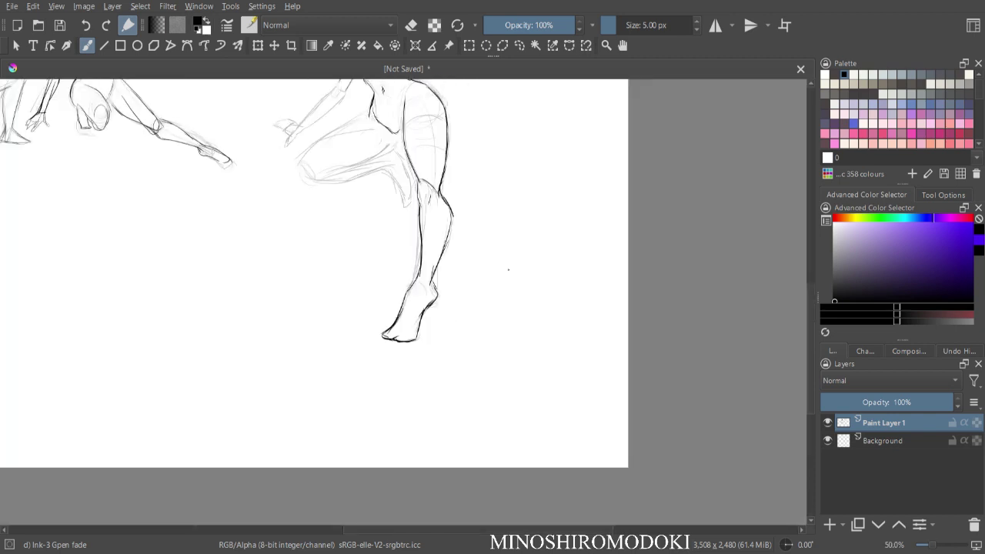
pyautogui.press('+')
pyautogui.moveTo(501, 236); pyautogui.dragTo(516, 344)
pyautogui.moveTo(373, 158)
pyautogui.mouseDown()
pyautogui.moveTo(334, 175)
pyautogui.moveTo(283, 227)
pyautogui.mouseUp()
pyautogui.moveTo(395, 184); pyautogui.dragTo(351, 222)
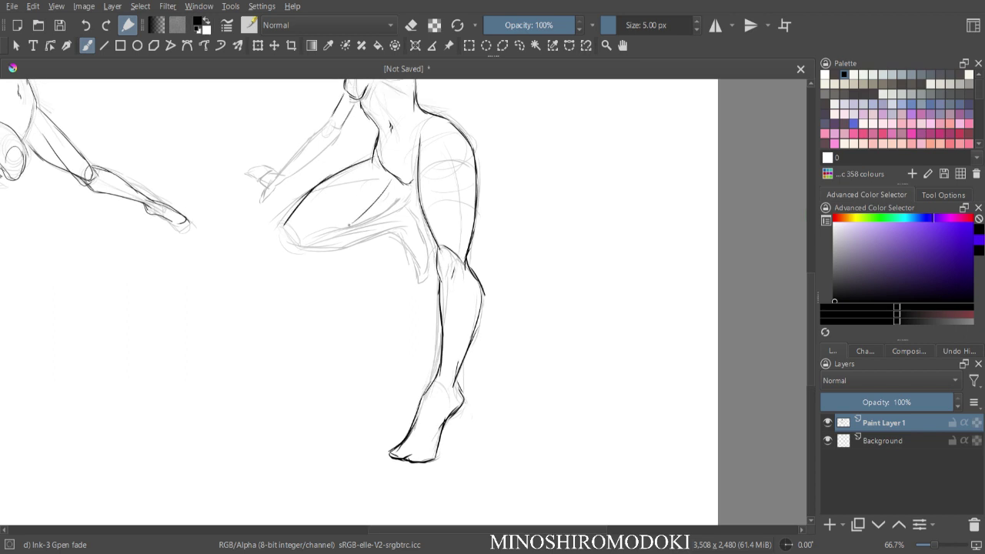
pyautogui.moveTo(411, 188); pyautogui.dragTo(331, 229)
pyautogui.moveTo(309, 249); pyautogui.dragTo(388, 227)
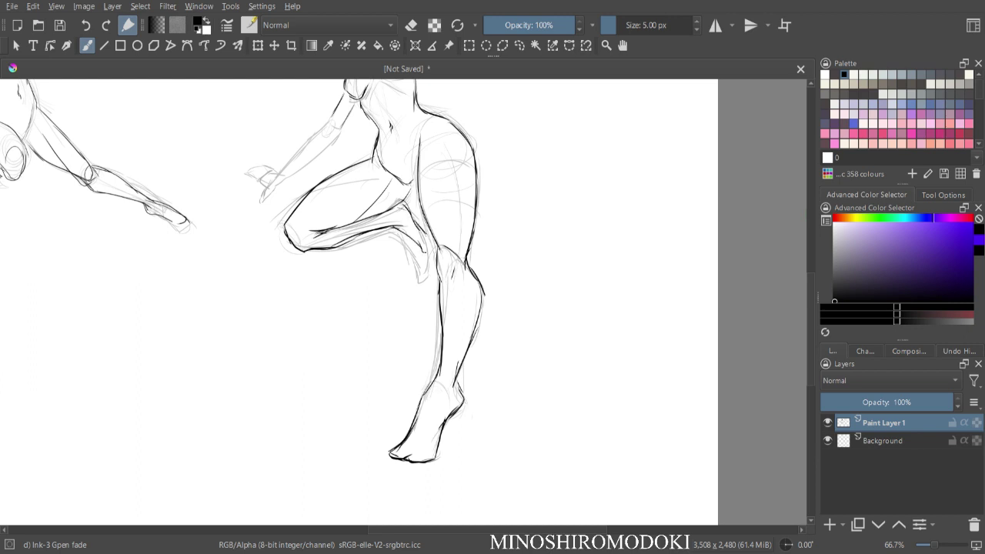
# - Ink the contours of the lowered arm, the outstretched arm and its raised hand
pyautogui.press('-')
pyautogui.press('m')
pyautogui.press('m')
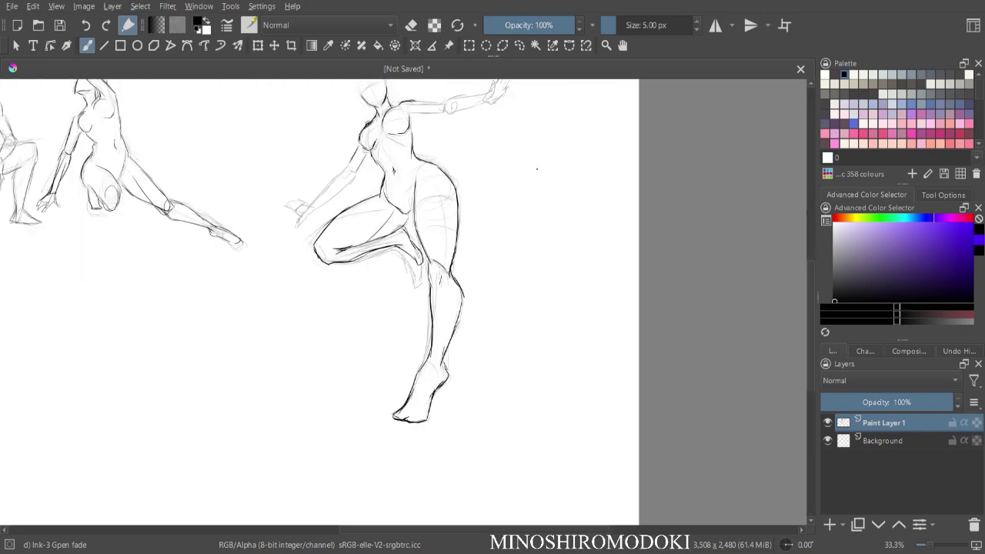
pyautogui.press('+')
pyautogui.press('+')
pyautogui.moveTo(357, 251); pyautogui.dragTo(322, 286)
pyautogui.moveTo(369, 259); pyautogui.dragTo(329, 293)
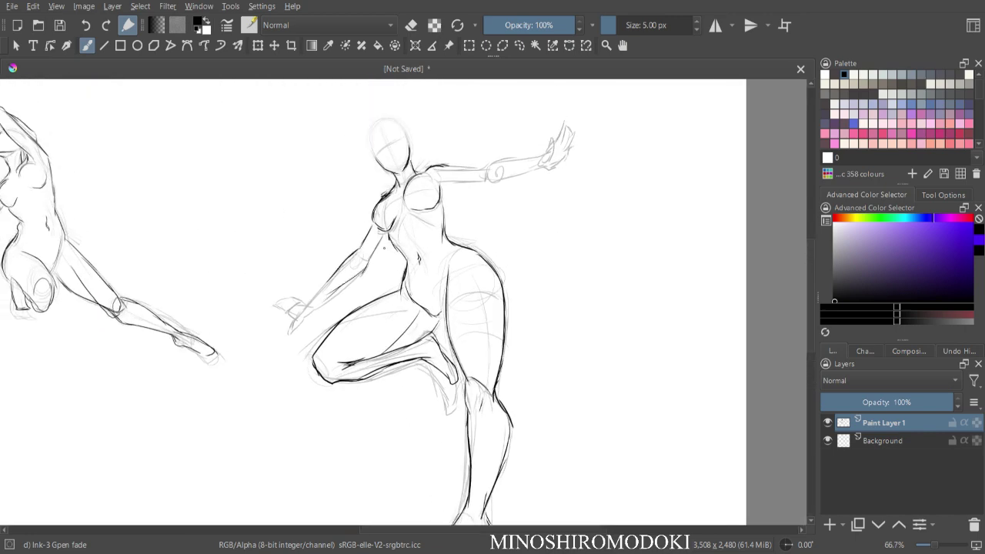
pyautogui.moveTo(446, 167)
pyautogui.mouseDown()
pyautogui.moveTo(486, 179)
pyautogui.moveTo(534, 168)
pyautogui.mouseUp()
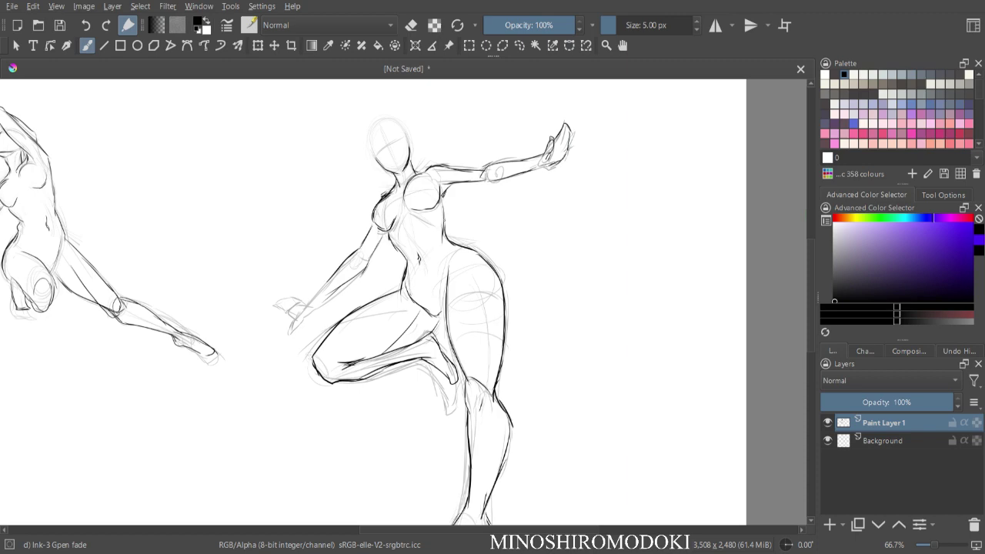
# - Ink the fingers, thumb and wrist of the lowered hand
pyautogui.press('m')
pyautogui.press('+')
pyautogui.moveTo(446, 247)
pyautogui.mouseDown()
pyautogui.moveTo(317, 192)
pyautogui.moveTo(399, 243)
pyautogui.mouseUp()
pyautogui.moveTo(376, 201); pyautogui.dragTo(408, 234)
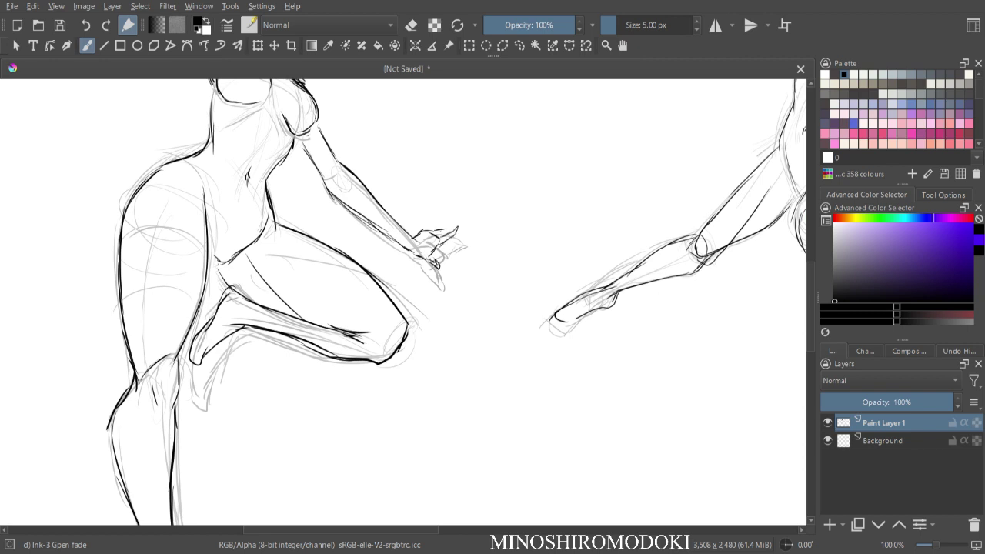
pyautogui.hotkey('ctrl', '-')
pyautogui.press('m')
pyautogui.hotkey('ctrl', '+')
pyautogui.hotkey('ctrl', '+')
pyautogui.moveTo(619, 432)
pyautogui.mouseDown()
pyautogui.moveTo(410, 268)
pyautogui.moveTo(441, 235)
pyautogui.moveTo(435, 256)
pyautogui.mouseUp()
# - Erase the construction curves inside the standing thigh and mark a small arrow beneath the tucked foot
pyautogui.scroll(-1, 456, 293)
pyautogui.hotkey('ctrl', '-')
pyautogui.press('m')
pyautogui.hotkey('ctrl', '-')
pyautogui.press('m')
pyautogui.hotkey('ctrl', '+')
pyautogui.moveTo(511, 188)
pyautogui.mouseDown()
pyautogui.moveTo(514, 273)
pyautogui.moveTo(471, 304)
pyautogui.moveTo(473, 329)
pyautogui.mouseUp()
pyautogui.hotkey('ctrl', '+')
pyautogui.hotkey('ctrl', '-')
pyautogui.press('e')
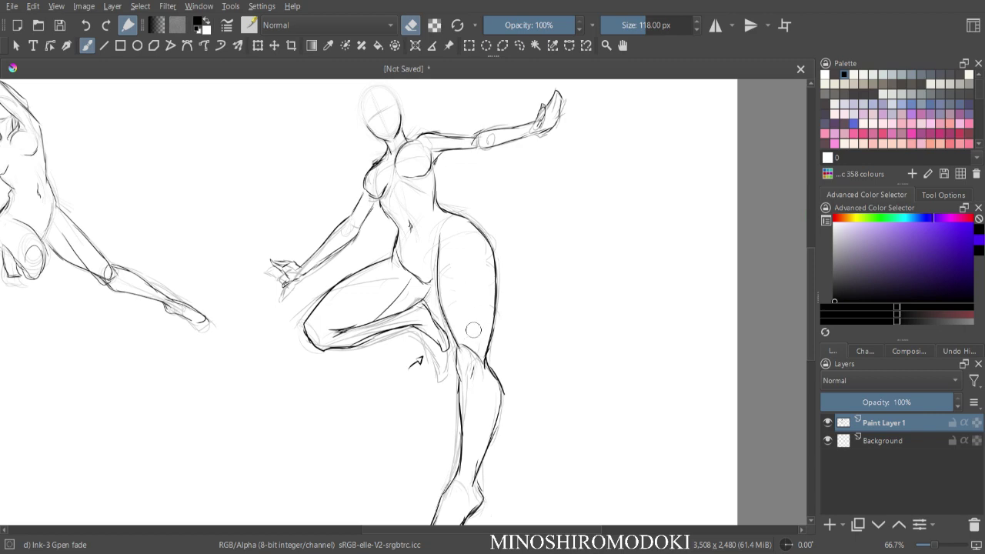
# - Ink the skull's curve, the temples and the side of the face over the head sketch
pyautogui.scroll(-1, 488, 219)
pyautogui.press('m')
pyautogui.press('m')
pyautogui.scroll(2, 485, 222)
pyautogui.hotkey('ctrl', '+')
pyautogui.hotkey('ctrl', '+')
pyautogui.moveTo(443, 183); pyautogui.dragTo(521, 425)
pyautogui.press('e')
pyautogui.hotkey('ctrl', '-')
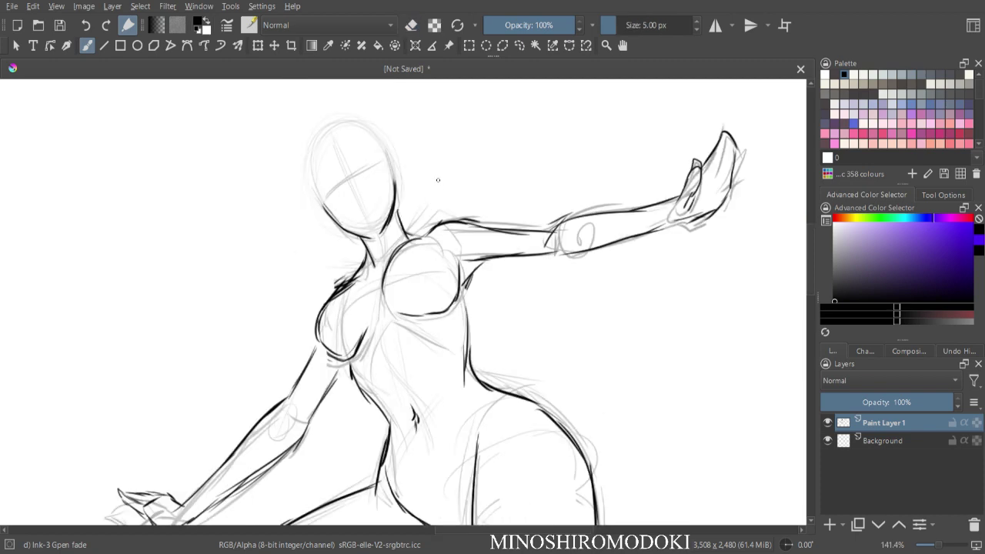
pyautogui.scroll(2, 438, 179)
pyautogui.moveTo(230, 244)
pyautogui.mouseDown()
pyautogui.moveTo(215, 161)
pyautogui.moveTo(248, 117)
pyautogui.moveTo(310, 110)
pyautogui.moveTo(341, 158)
pyautogui.mouseUp()
pyautogui.moveTo(319, 119); pyautogui.dragTo(362, 186)
pyautogui.moveTo(351, 137); pyautogui.dragTo(374, 215)
pyautogui.moveTo(240, 125); pyautogui.dragTo(261, 259)
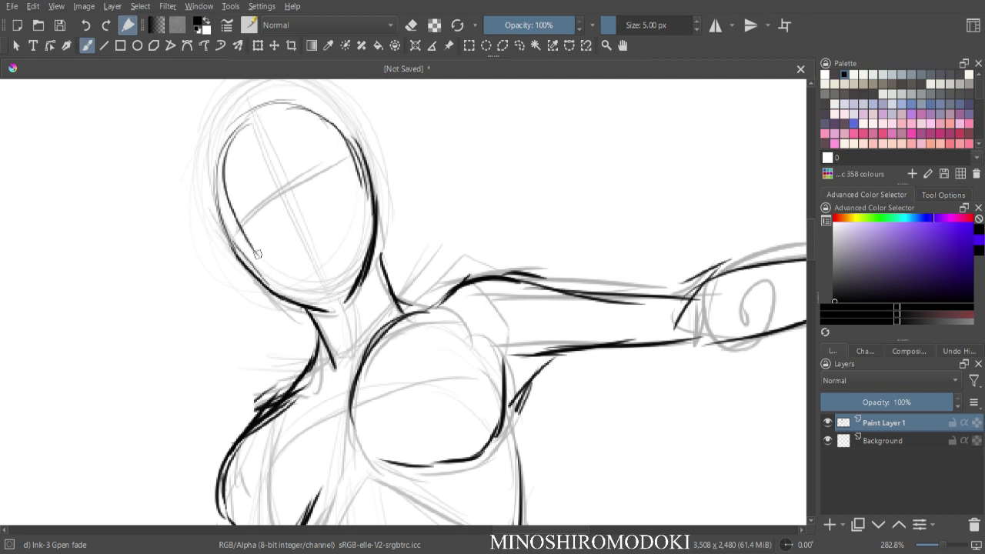
# - Darken the cheek contour and ink an ear on each side of the head
pyautogui.moveTo(220, 175)
pyautogui.mouseDown()
pyautogui.moveTo(256, 257)
pyautogui.moveTo(235, 274)
pyautogui.moveTo(266, 295)
pyautogui.mouseUp()
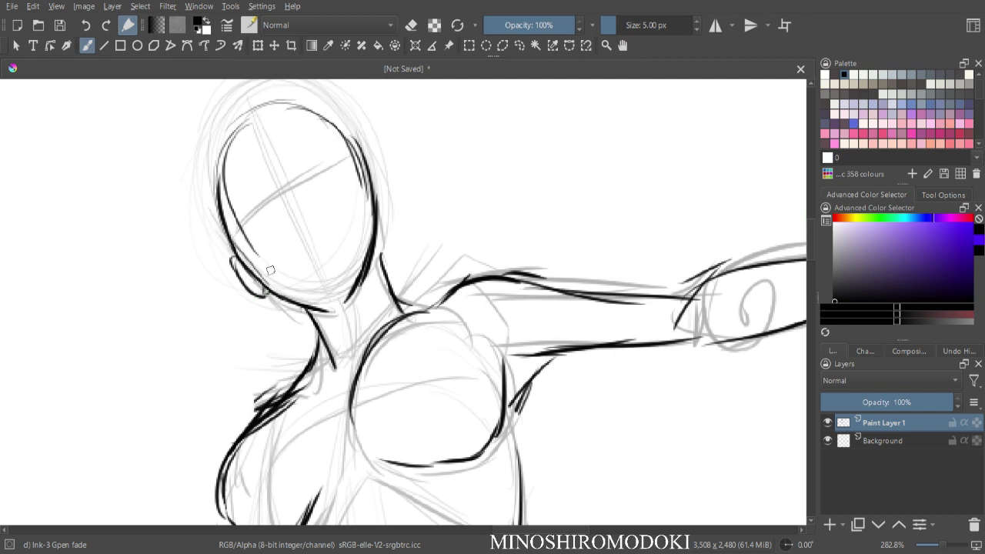
pyautogui.moveTo(376, 183)
pyautogui.mouseDown()
pyautogui.moveTo(382, 233)
pyautogui.moveTo(391, 219)
pyautogui.moveTo(383, 236)
pyautogui.mouseUp()
pyautogui.moveTo(240, 254)
pyautogui.mouseDown()
pyautogui.moveTo(234, 286)
pyautogui.moveTo(271, 293)
pyautogui.mouseUp()
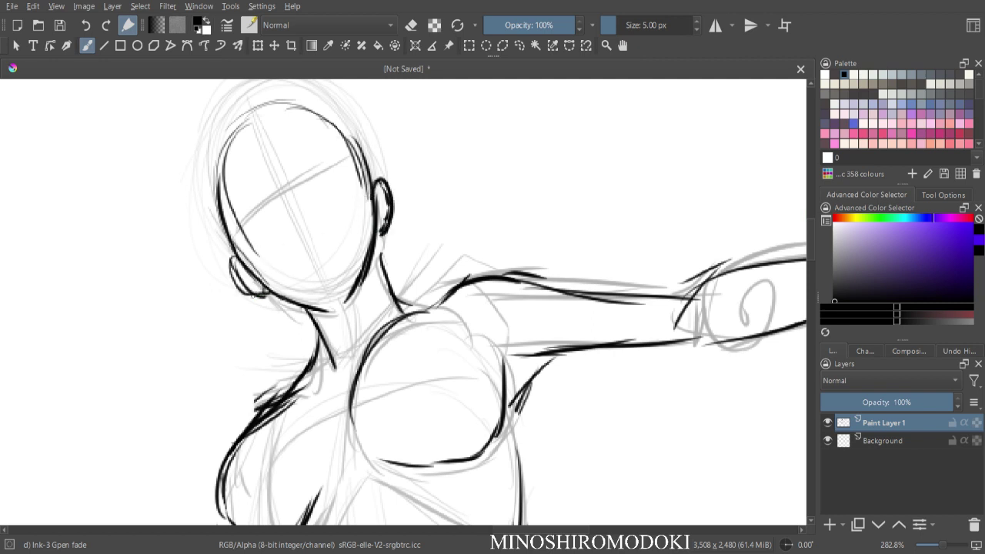
pyautogui.press('m')
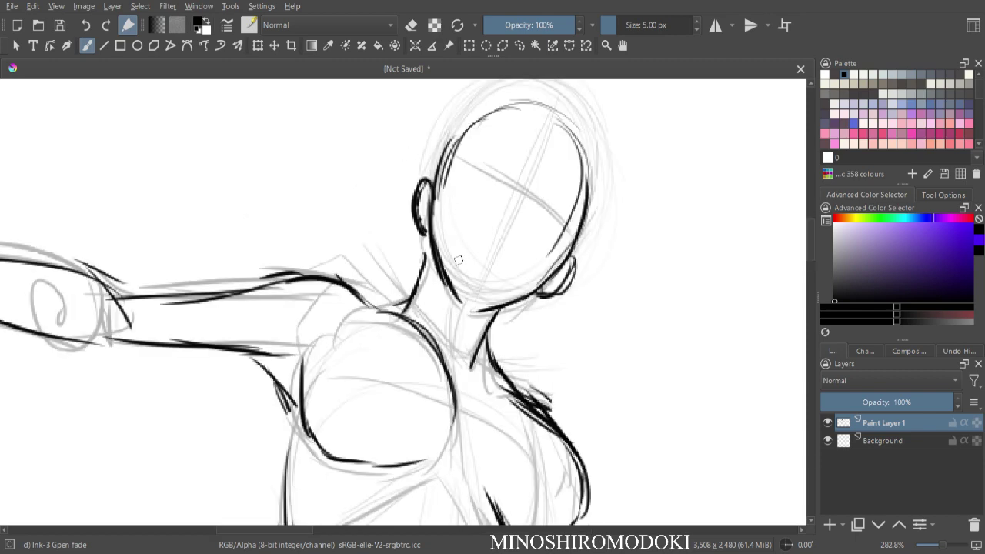
pyautogui.press('m')
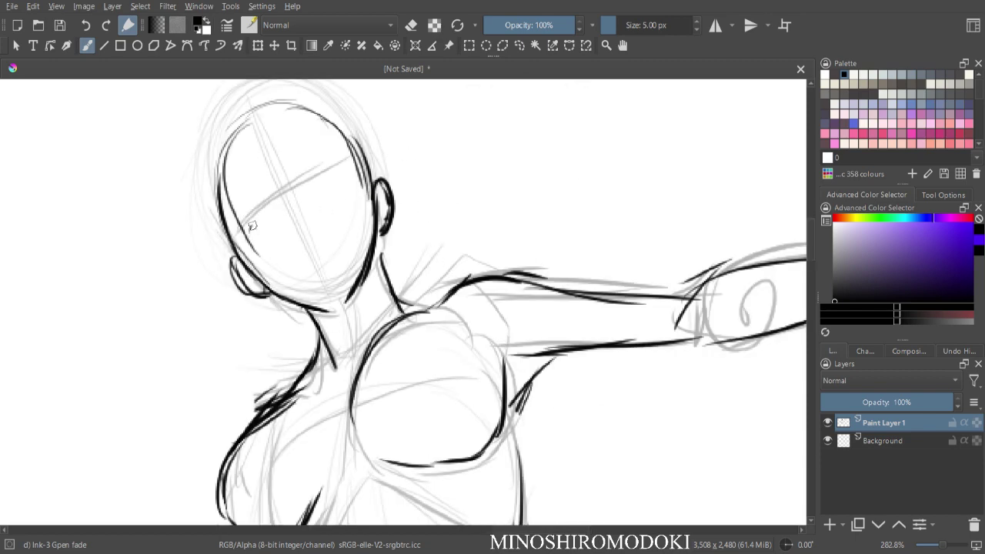
# - Ink both eyes with curved upper lids and irises along the tilted eye line
pyautogui.moveTo(249, 230)
pyautogui.mouseDown()
pyautogui.moveTo(265, 217)
pyautogui.moveTo(271, 235)
pyautogui.mouseUp()
pyautogui.moveTo(309, 190)
pyautogui.mouseDown()
pyautogui.moveTo(330, 182)
pyautogui.moveTo(346, 197)
pyautogui.moveTo(306, 201)
pyautogui.mouseUp()
pyautogui.moveTo(267, 227); pyautogui.dragTo(276, 229)
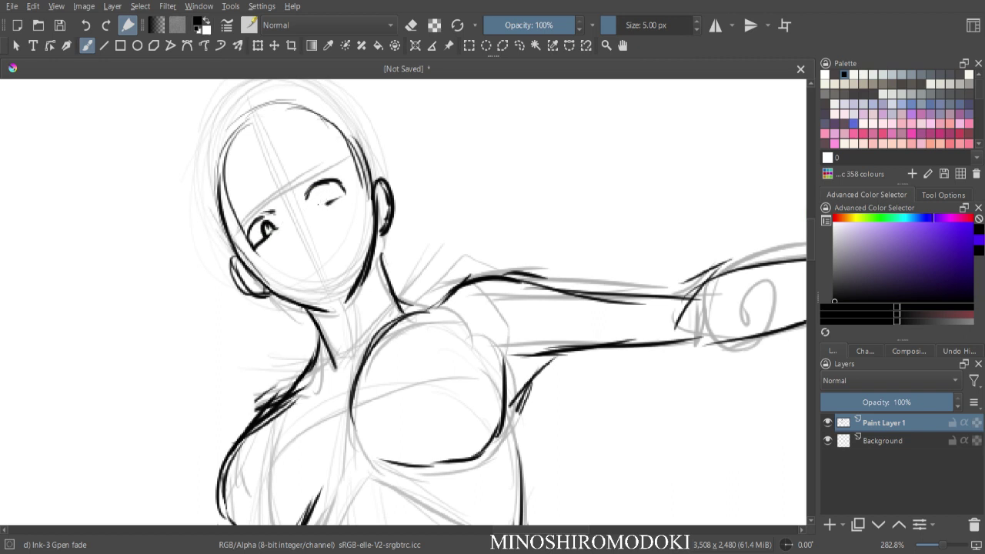
pyautogui.moveTo(318, 196)
pyautogui.mouseDown()
pyautogui.moveTo(315, 206)
pyautogui.moveTo(329, 202)
pyautogui.mouseUp()
# - Ink short eyebrows, the nose and a wide smiling mouth on the face
pyautogui.moveTo(240, 215); pyautogui.dragTo(256, 201)
pyautogui.moveTo(303, 171); pyautogui.dragTo(322, 164)
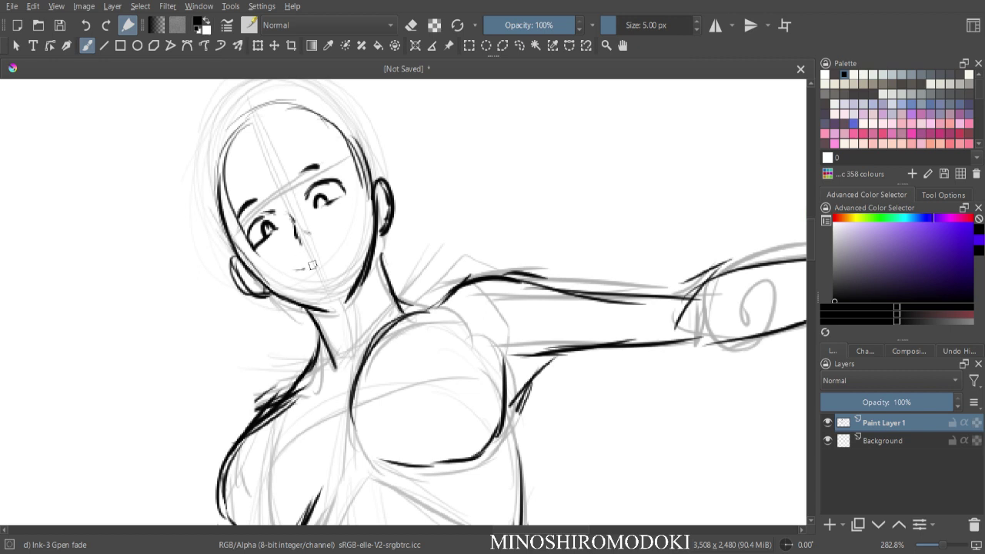
pyautogui.moveTo(301, 266); pyautogui.dragTo(346, 236)
pyautogui.moveTo(307, 262); pyautogui.dragTo(294, 268)
# - Refine the lower lid and iris of the eye nearer the outstretched arm, checking the face in mirrored view
pyautogui.press('m')
pyautogui.scroll(-2, 421, 148)
pyautogui.scroll(3, 480, 165)
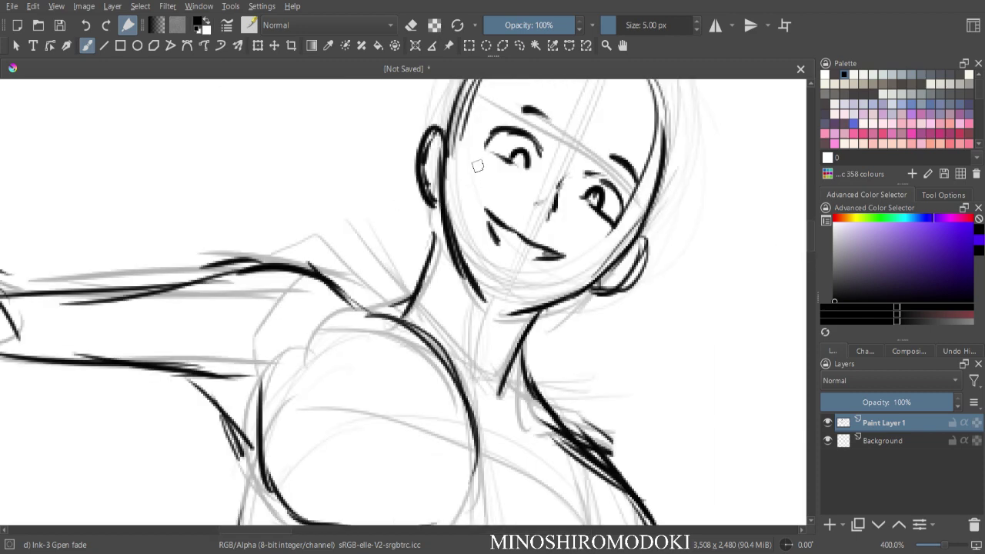
pyautogui.moveTo(490, 149)
pyautogui.mouseDown()
pyautogui.moveTo(511, 136)
pyautogui.moveTo(532, 144)
pyautogui.moveTo(542, 159)
pyautogui.moveTo(522, 166)
pyautogui.mouseUp()
pyautogui.scroll(-2, 521, 165)
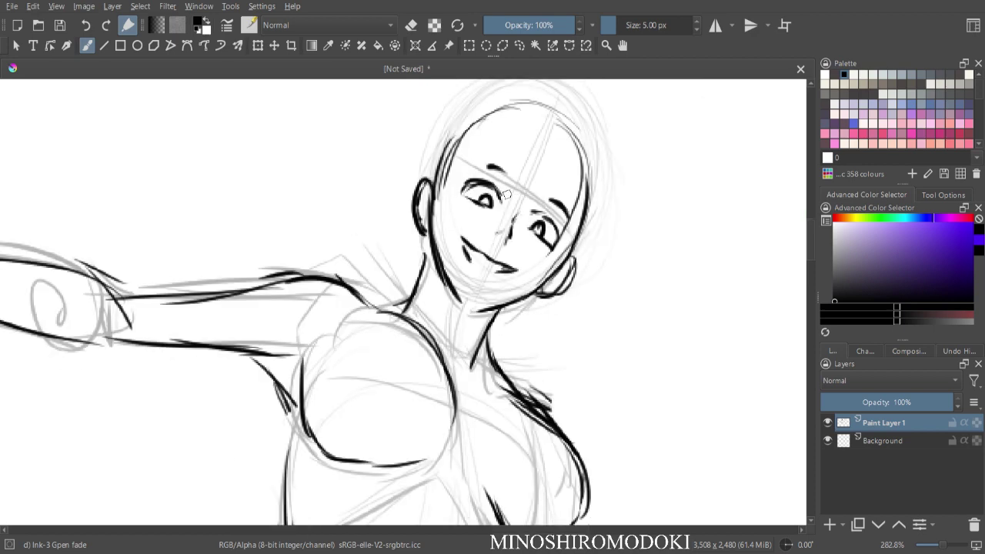
pyautogui.press('m')
pyautogui.scroll(-1, 501, 189)
pyautogui.scroll(2, 482, 183)
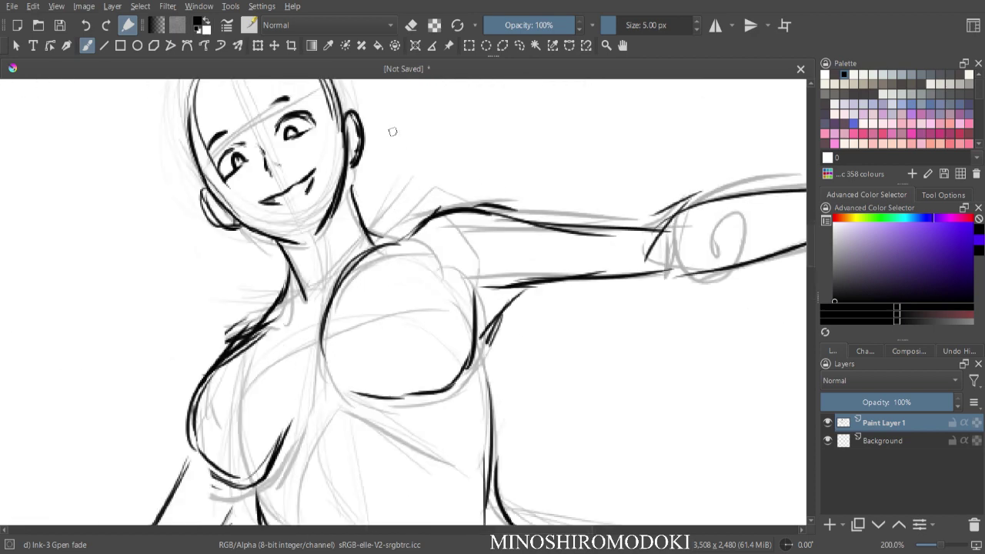
# - Reduce the eraser to 30 px and erase the eyebrows, the upper eyelids and the face guidelines around them
pyautogui.press('e')
pyautogui.moveTo(263, 236)
pyautogui.mouseDown()
pyautogui.moveTo(251, 238)
pyautogui.moveTo(257, 232)
pyautogui.mouseUp()
pyautogui.press('e')
pyautogui.press('e')
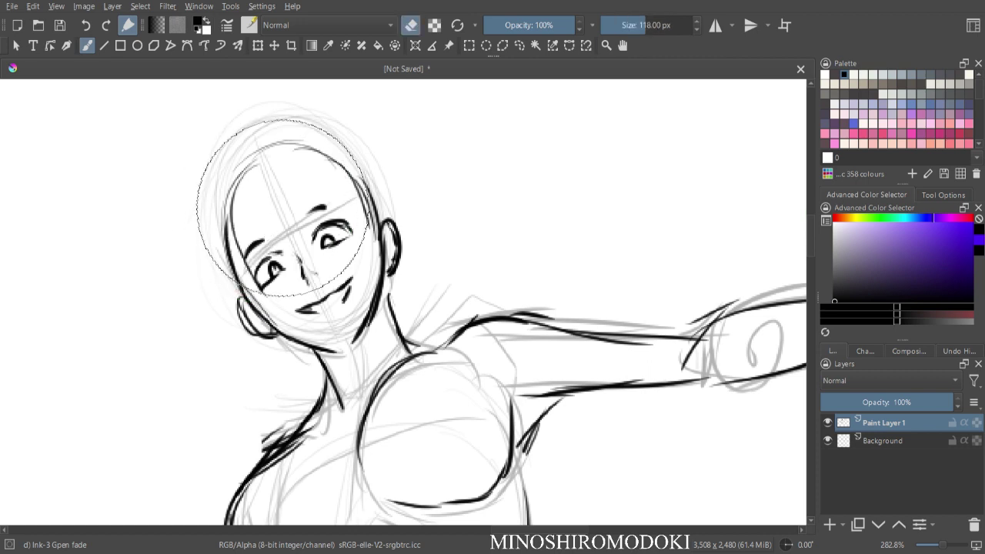
pyautogui.press('[')
pyautogui.press('[')
pyautogui.press('[')
pyautogui.press('[')
pyautogui.press('[')
pyautogui.press('[')
pyautogui.press('[')
pyautogui.press('[')
pyautogui.press('[')
pyautogui.moveTo(254, 244)
pyautogui.mouseDown()
pyautogui.moveTo(300, 213)
pyautogui.moveTo(240, 269)
pyautogui.moveTo(250, 251)
pyautogui.moveTo(263, 292)
pyautogui.mouseUp()
pyautogui.moveTo(334, 220); pyautogui.dragTo(319, 224)
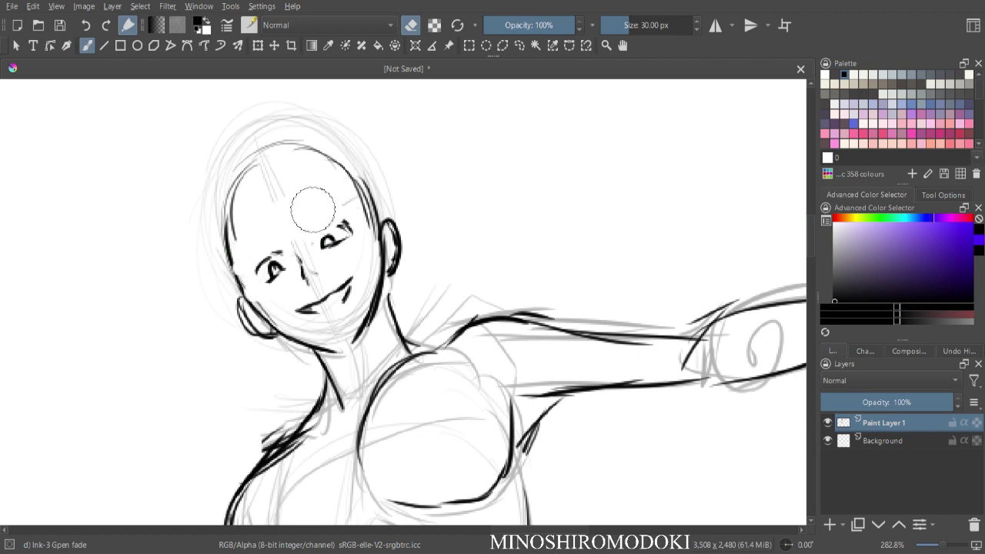
# - Ink sharper slanted eyelids on both eyes and erase the nose and smiling mouth
pyautogui.press('e')
pyautogui.moveTo(265, 263)
pyautogui.mouseDown()
pyautogui.moveTo(257, 274)
pyautogui.moveTo(344, 223)
pyautogui.mouseUp()
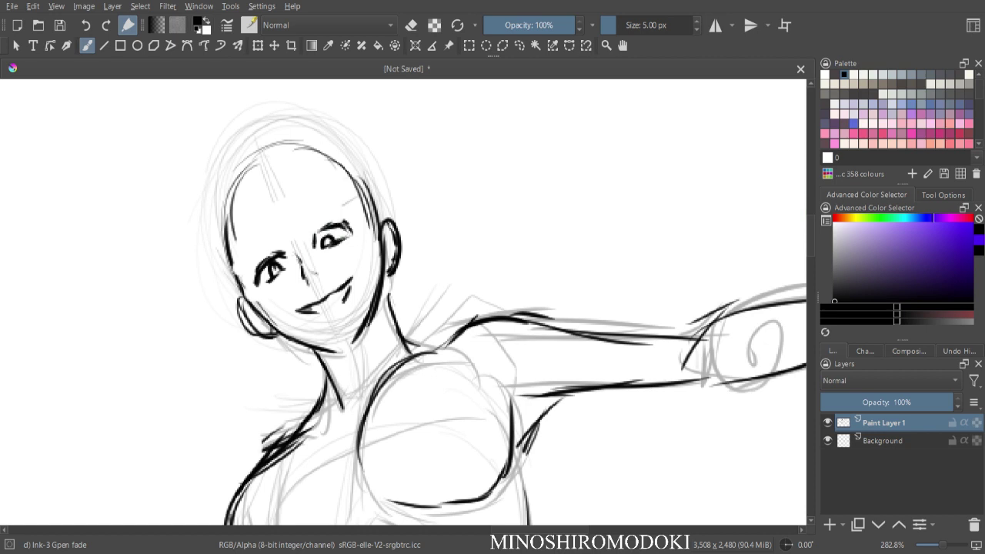
pyautogui.press('e')
pyautogui.moveTo(302, 262)
pyautogui.mouseDown()
pyautogui.moveTo(318, 293)
pyautogui.moveTo(310, 293)
pyautogui.mouseUp()
pyautogui.press('e')
pyautogui.moveTo(318, 233)
pyautogui.mouseDown()
pyautogui.moveTo(317, 247)
pyautogui.moveTo(330, 230)
pyautogui.moveTo(333, 243)
pyautogui.mouseUp()
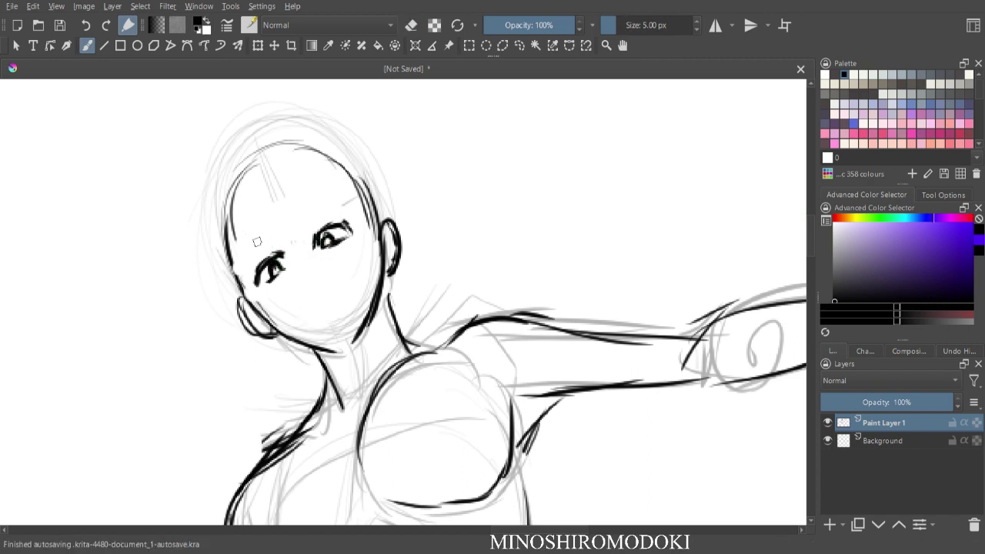
# - Ink angled frowning eyebrows, a small nose and a narrow smirking mouth
pyautogui.moveTo(248, 257)
pyautogui.mouseDown()
pyautogui.moveTo(313, 223)
pyautogui.moveTo(321, 206)
pyautogui.mouseUp()
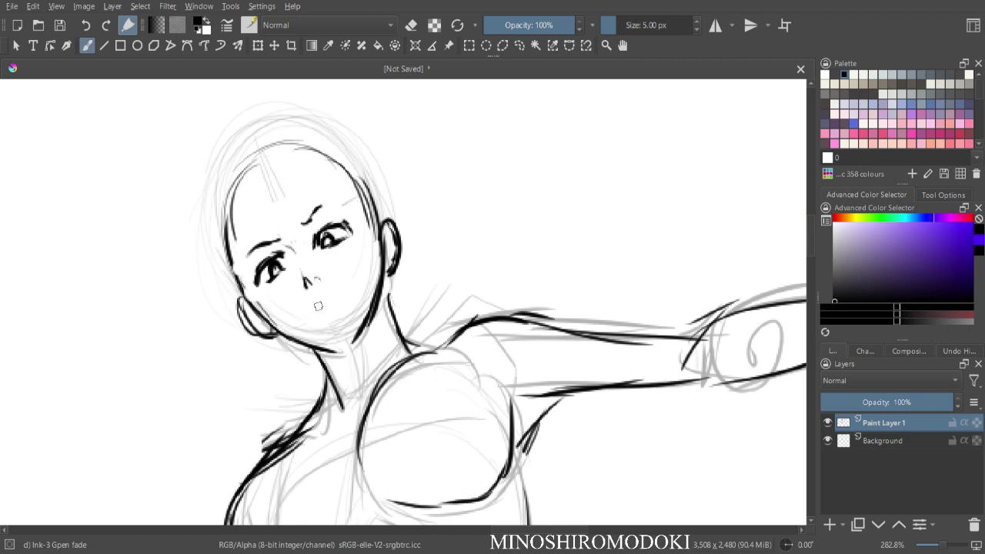
pyautogui.moveTo(295, 313)
pyautogui.mouseDown()
pyautogui.moveTo(343, 290)
pyautogui.moveTo(337, 298)
pyautogui.mouseUp()
pyautogui.press('-')
pyautogui.press('-')
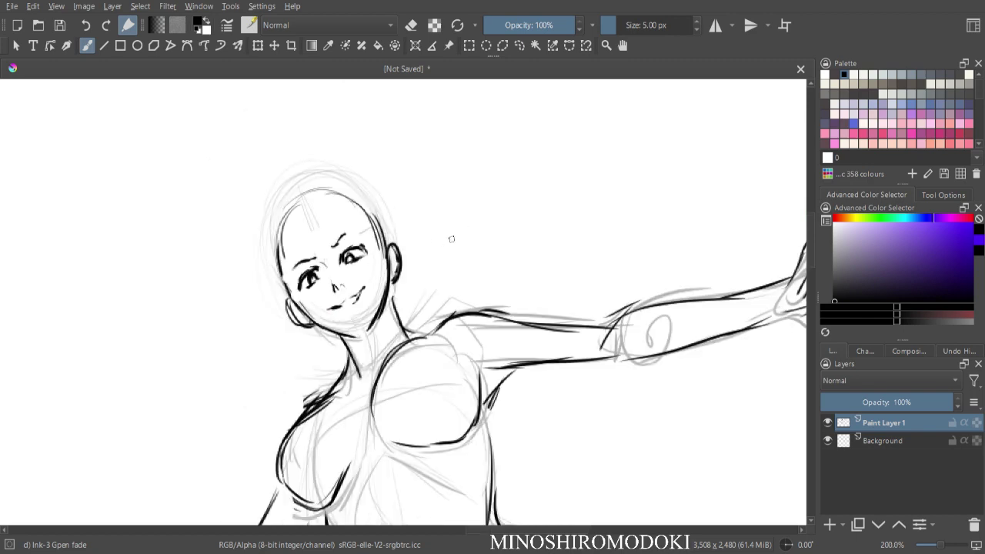
pyautogui.press('+')
pyautogui.press('+')
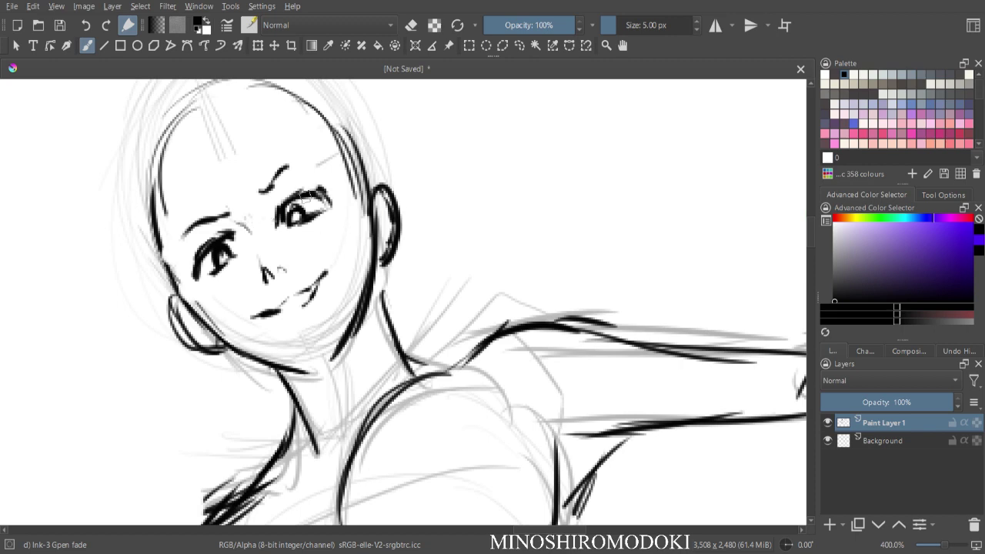
pyautogui.press('-')
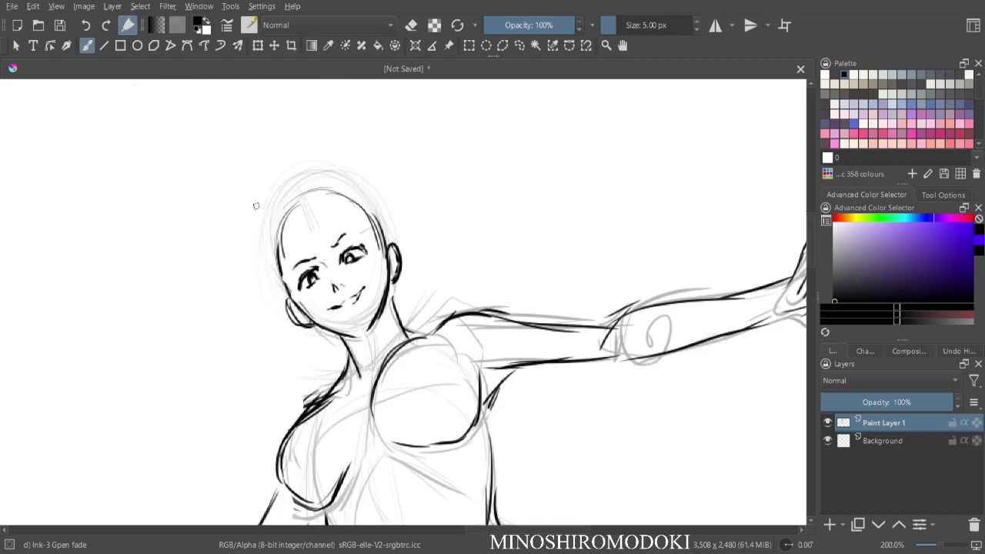
pyautogui.moveTo(279, 234)
pyautogui.mouseDown()
pyautogui.moveTo(282, 202)
pyautogui.moveTo(340, 153)
pyautogui.mouseUp()
pyautogui.press('m')
pyautogui.hotkey('ctrl', 'z')
pyautogui.hotkey('ctrl', 'z')
pyautogui.hotkey('ctrl', 'z')
pyautogui.hotkey('ctrl', '-')
pyautogui.press('m')
pyautogui.hotkey('ctrl', '+')
pyautogui.hotkey('ctrl', '+')
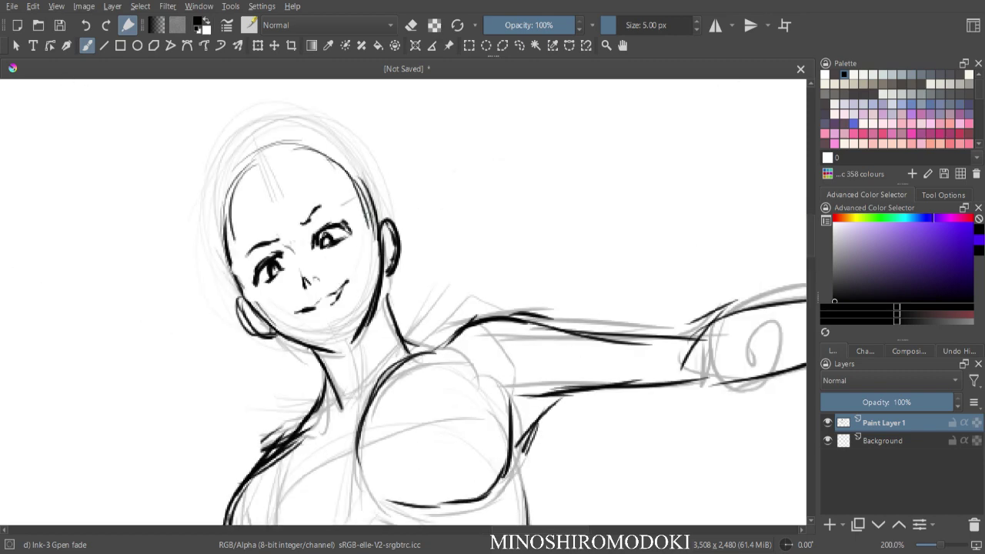
# - Erase the smirking mouth and ink a small downturned mouth in its place
pyautogui.hotkey('ctrl', '+')
pyautogui.press('e')
pyautogui.moveTo(311, 289)
pyautogui.mouseDown()
pyautogui.moveTo(275, 321)
pyautogui.moveTo(327, 287)
pyautogui.mouseUp()
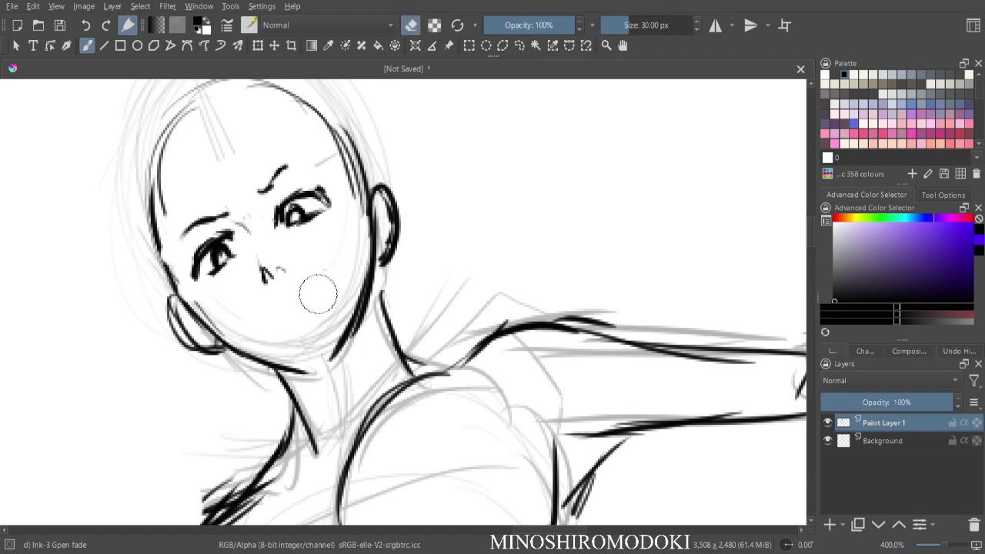
pyautogui.press('e')
pyautogui.moveTo(274, 314); pyautogui.dragTo(306, 292)
pyautogui.press('-')
# - Erase the outer parts of both ears and the cheek lines beside them
pyautogui.press('e')
pyautogui.moveTo(278, 301)
pyautogui.mouseDown()
pyautogui.moveTo(269, 312)
pyautogui.moveTo(270, 285)
pyautogui.moveTo(301, 321)
pyautogui.mouseUp()
pyautogui.moveTo(397, 233); pyautogui.dragTo(401, 272)
pyautogui.press('m')
# - Re-ink the cheek contours and draw both ears smaller against the head
pyautogui.press('e')
pyautogui.hotkey('ctrl', '+')
pyautogui.press('m')
pyautogui.moveTo(247, 255); pyautogui.dragTo(280, 244)
pyautogui.moveTo(367, 205); pyautogui.dragTo(378, 277)
pyautogui.moveTo(248, 300)
pyautogui.mouseDown()
pyautogui.moveTo(245, 322)
pyautogui.moveTo(269, 338)
pyautogui.mouseUp()
pyautogui.moveTo(382, 234); pyautogui.dragTo(389, 248)
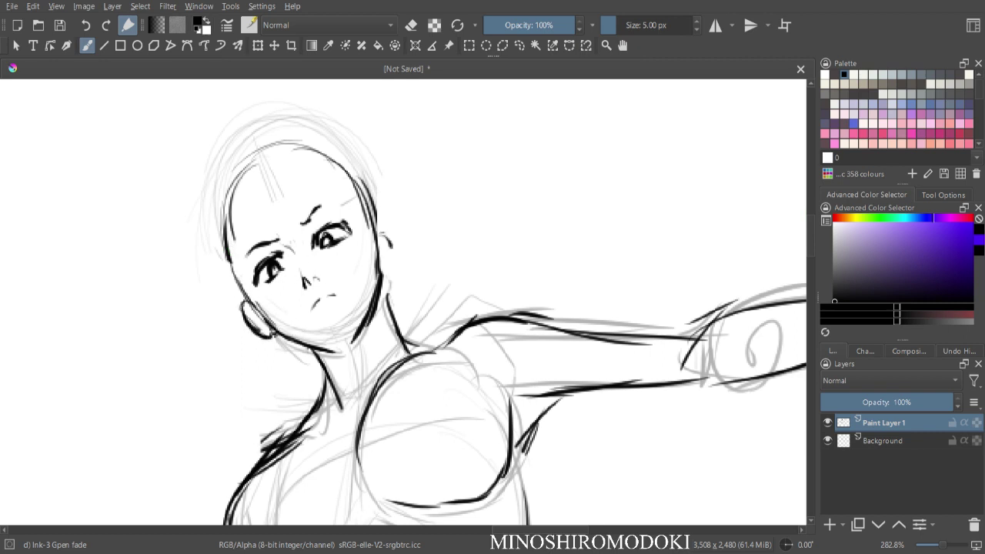
# - Ink a curling forelock over the forehead and short strokes along the hairline
pyautogui.press('-')
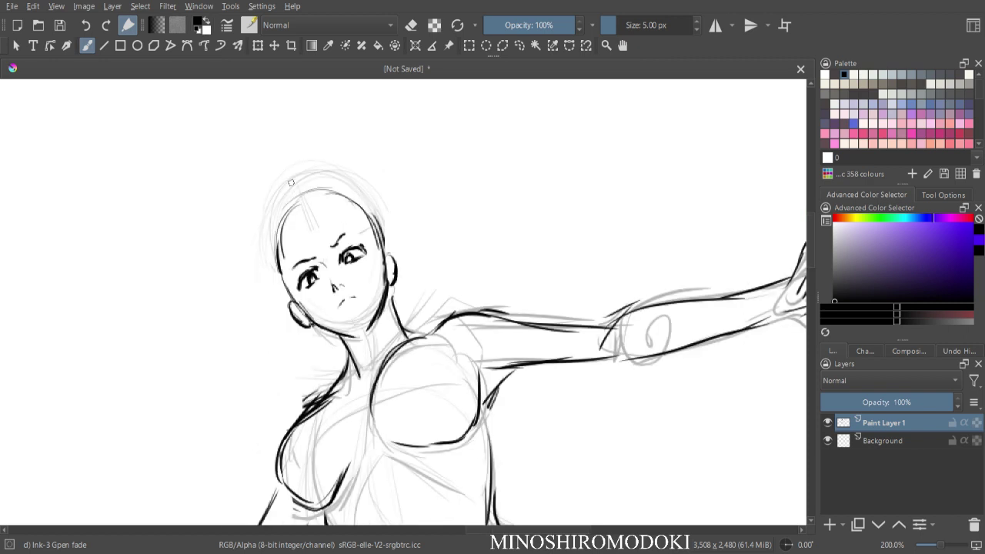
pyautogui.moveTo(295, 222)
pyautogui.mouseDown()
pyautogui.moveTo(321, 178)
pyautogui.moveTo(325, 191)
pyautogui.moveTo(311, 210)
pyautogui.moveTo(332, 243)
pyautogui.mouseUp()
pyautogui.moveTo(316, 190)
pyautogui.mouseDown()
pyautogui.moveTo(344, 181)
pyautogui.moveTo(351, 233)
pyautogui.moveTo(333, 246)
pyautogui.mouseUp()
pyautogui.moveTo(279, 225); pyautogui.dragTo(281, 198)
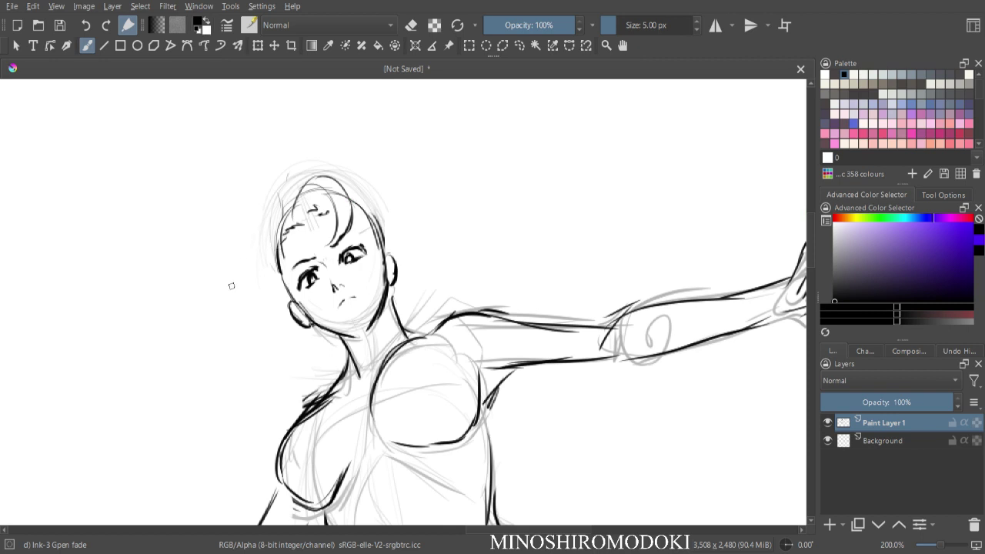
# - Ink long windblown hair strands sweeping up and outward from the crown and both sides of the head
pyautogui.moveTo(278, 298)
pyautogui.mouseDown()
pyautogui.moveTo(213, 274)
pyautogui.moveTo(187, 282)
pyautogui.moveTo(214, 260)
pyautogui.moveTo(260, 273)
pyautogui.mouseUp()
pyautogui.moveTo(193, 267)
pyautogui.mouseDown()
pyautogui.moveTo(234, 234)
pyautogui.moveTo(253, 264)
pyautogui.moveTo(223, 204)
pyautogui.moveTo(260, 155)
pyautogui.moveTo(249, 176)
pyautogui.moveTo(263, 123)
pyautogui.moveTo(269, 196)
pyautogui.mouseUp()
pyautogui.moveTo(262, 129); pyautogui.dragTo(277, 225)
pyautogui.moveTo(301, 184)
pyautogui.mouseDown()
pyautogui.moveTo(321, 114)
pyautogui.moveTo(363, 117)
pyautogui.moveTo(349, 114)
pyautogui.moveTo(329, 150)
pyautogui.moveTo(394, 129)
pyautogui.moveTo(402, 159)
pyautogui.moveTo(363, 138)
pyautogui.moveTo(409, 146)
pyautogui.moveTo(419, 167)
pyautogui.mouseUp()
pyautogui.moveTo(354, 184); pyautogui.dragTo(405, 154)
pyautogui.moveTo(369, 181)
pyautogui.mouseDown()
pyautogui.moveTo(413, 213)
pyautogui.moveTo(445, 212)
pyautogui.mouseUp()
# - Ink the lower wavy locks curling around both ears down to the neck and shoulders
pyautogui.moveTo(384, 228)
pyautogui.mouseDown()
pyautogui.moveTo(383, 284)
pyautogui.moveTo(419, 262)
pyautogui.moveTo(442, 296)
pyautogui.mouseUp()
pyautogui.moveTo(403, 260)
pyautogui.mouseDown()
pyautogui.moveTo(426, 307)
pyautogui.moveTo(420, 317)
pyautogui.mouseUp()
pyautogui.moveTo(274, 286); pyautogui.dragTo(263, 328)
pyautogui.moveTo(276, 268)
pyautogui.mouseDown()
pyautogui.moveTo(266, 364)
pyautogui.moveTo(263, 338)
pyautogui.moveTo(291, 319)
pyautogui.moveTo(298, 350)
pyautogui.mouseUp()
pyautogui.moveTo(293, 317)
pyautogui.mouseDown()
pyautogui.moveTo(318, 360)
pyautogui.moveTo(311, 377)
pyautogui.mouseUp()
pyautogui.moveTo(309, 337); pyautogui.dragTo(319, 352)
pyautogui.moveTo(267, 254)
pyautogui.mouseDown()
pyautogui.moveTo(224, 324)
pyautogui.moveTo(226, 342)
pyautogui.mouseUp()
pyautogui.moveTo(259, 300); pyautogui.dragTo(234, 352)
# - Strengthen the outer contour of the hair lock sweeping out on the side of the lowered arm
pyautogui.press('m')
pyautogui.press('1')
pyautogui.press('m')
pyautogui.hotkey('ctrl', '+')
pyautogui.hotkey('ctrl', '+')
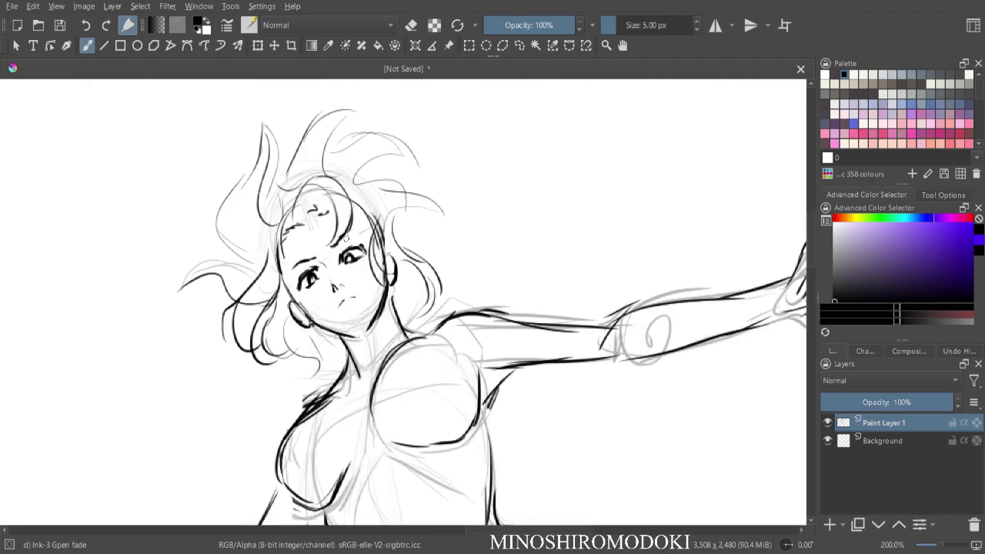
pyautogui.moveTo(251, 167)
pyautogui.mouseDown()
pyautogui.moveTo(240, 266)
pyautogui.moveTo(282, 223)
pyautogui.moveTo(220, 263)
pyautogui.mouseUp()
pyautogui.moveTo(228, 198); pyautogui.dragTo(188, 271)
pyautogui.moveTo(214, 263); pyautogui.dragTo(195, 279)
pyautogui.press('1')
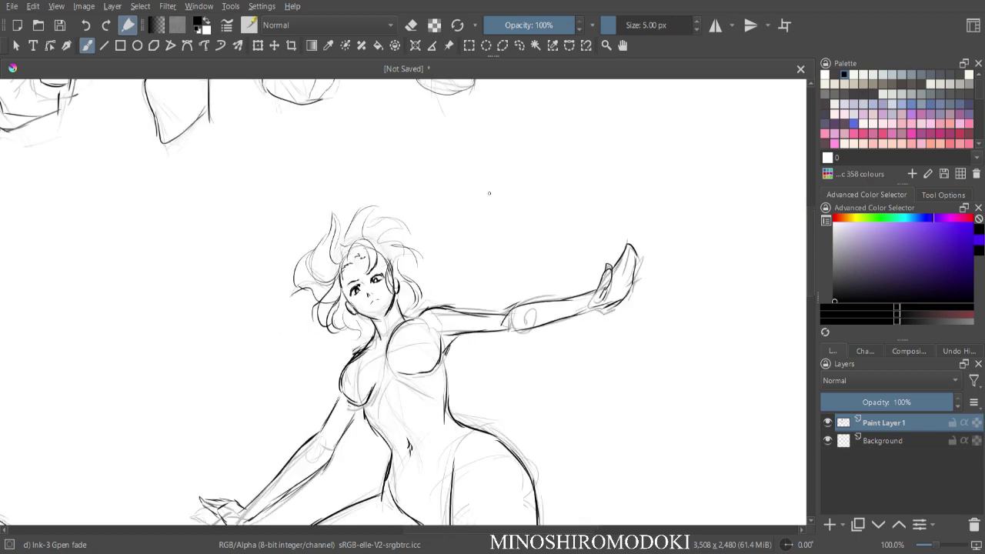
# - Sketch a collar at the neck and a cape edge curving from the outstretched arm's underarm past the hip
pyautogui.hotkey('ctrl', '-')
pyautogui.hotkey('ctrl', '-')
pyautogui.hotkey('ctrl', '+')
pyautogui.hotkey('ctrl', '-')
pyautogui.hotkey('ctrl', '+')
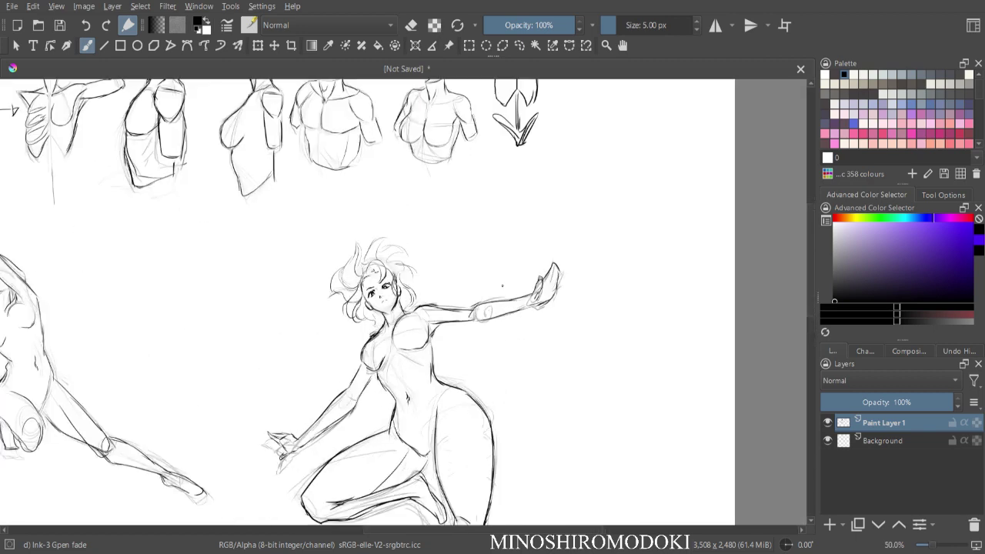
pyautogui.moveTo(547, 305); pyautogui.dragTo(493, 202)
pyautogui.moveTo(334, 211); pyautogui.dragTo(333, 210)
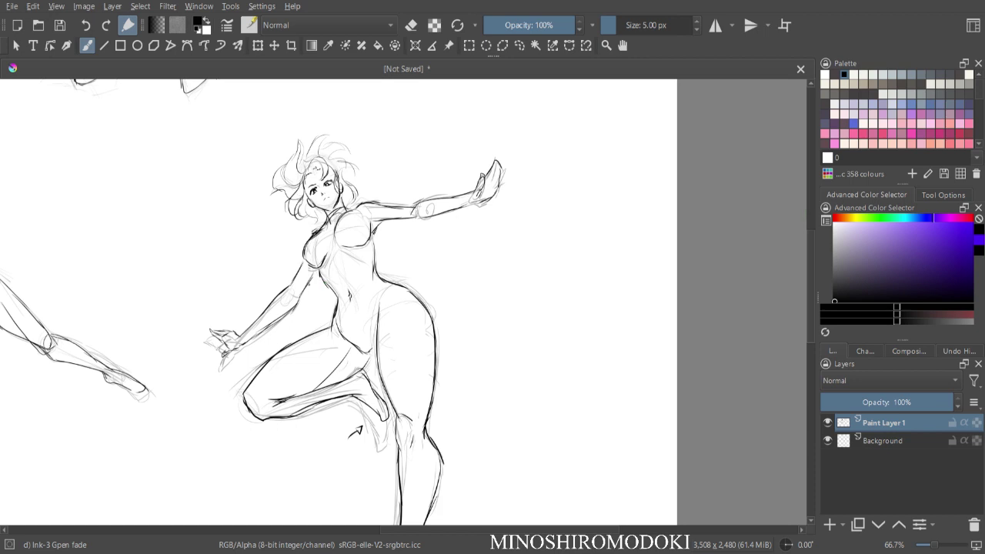
pyautogui.hotkey('ctrl', 'z')
pyautogui.moveTo(312, 278); pyautogui.dragTo(298, 328)
pyautogui.hotkey('ctrl', 'z')
pyautogui.moveTo(382, 223)
pyautogui.mouseDown()
pyautogui.moveTo(490, 293)
pyautogui.moveTo(520, 395)
pyautogui.mouseUp()
pyautogui.moveTo(405, 251); pyautogui.dragTo(521, 380)
pyautogui.moveTo(471, 291)
pyautogui.mouseDown()
pyautogui.moveTo(507, 325)
pyautogui.moveTo(510, 410)
pyautogui.mouseUp()
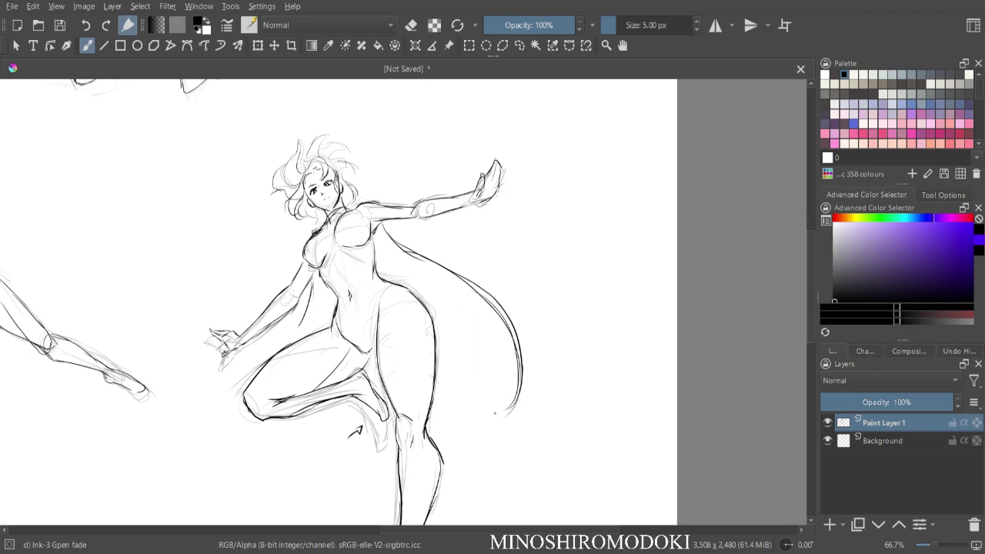
# - Sketch the cape's lower hem and inner folds behind the hips and raised leg
pyautogui.moveTo(461, 368); pyautogui.dragTo(499, 392)
pyautogui.moveTo(471, 306); pyautogui.dragTo(438, 398)
pyautogui.moveTo(289, 336)
pyautogui.mouseDown()
pyautogui.moveTo(239, 422)
pyautogui.moveTo(242, 447)
pyautogui.moveTo(297, 428)
pyautogui.mouseUp()
pyautogui.moveTo(337, 330)
pyautogui.mouseDown()
pyautogui.moveTo(367, 301)
pyautogui.moveTo(391, 296)
pyautogui.mouseUp()
# - Ink bolder hair strands streaming from the head above the outstretched arm
pyautogui.press('m')
pyautogui.scroll(-3, 472, 262)
pyautogui.scroll(5, 471, 262)
pyautogui.press('m')
pyautogui.press('+')
pyautogui.moveTo(431, 192); pyautogui.dragTo(574, 491)
pyautogui.moveTo(339, 183)
pyautogui.mouseDown()
pyautogui.moveTo(399, 185)
pyautogui.moveTo(451, 201)
pyautogui.moveTo(439, 256)
pyautogui.mouseUp()
pyautogui.moveTo(356, 231); pyautogui.dragTo(426, 235)
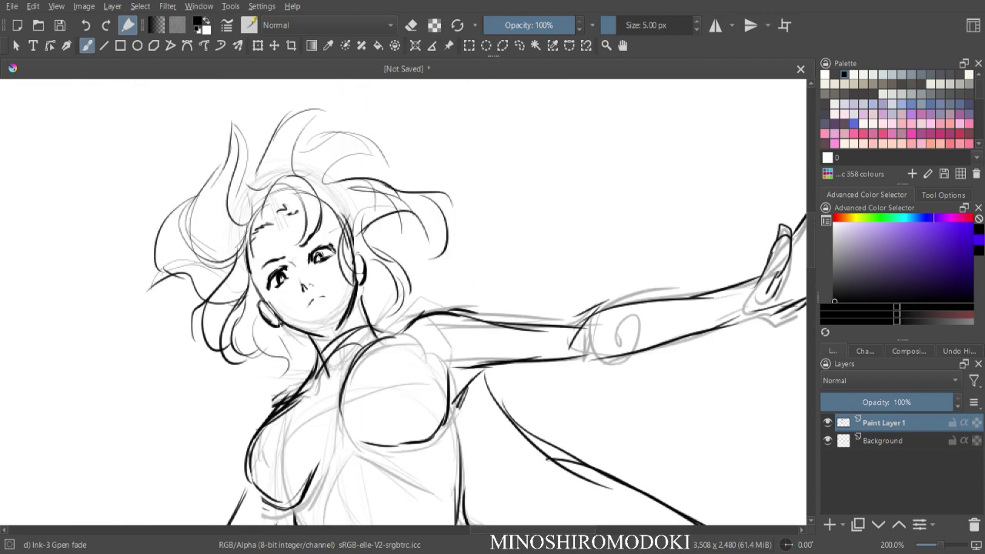
# - Add loose hair strands hanging beside the neck on both sides of the head
pyautogui.moveTo(381, 279); pyautogui.dragTo(382, 320)
pyautogui.moveTo(278, 339); pyautogui.dragTo(288, 375)
pyautogui.moveTo(292, 340); pyautogui.dragTo(296, 366)
pyautogui.press('-')
pyautogui.press('-')
pyautogui.moveTo(476, 271); pyautogui.dragTo(485, 103)
pyautogui.press('+')
pyautogui.press('-')
pyautogui.press('-')
pyautogui.press('-')
pyautogui.press('-')
pyautogui.scroll(3, 404, 300)
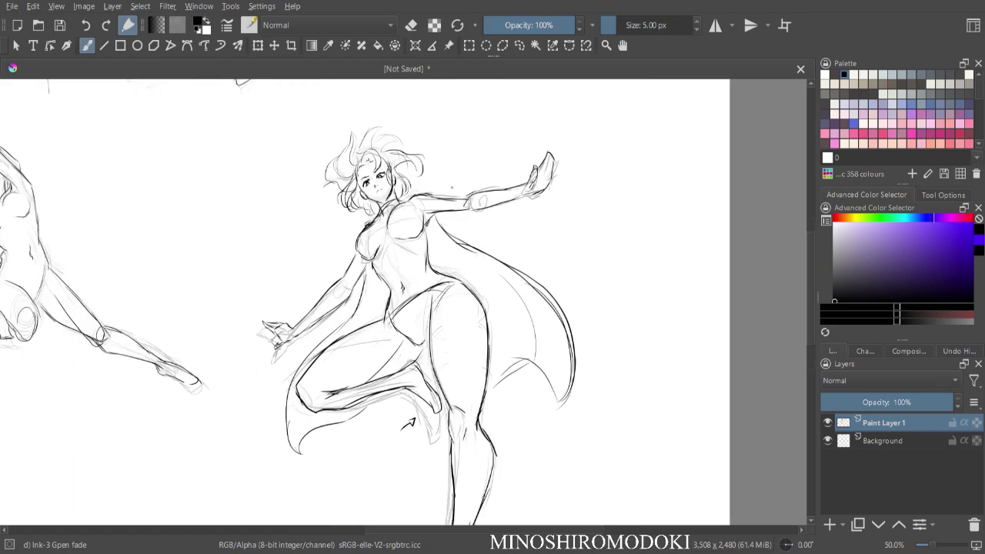
# - Sketch the bikini bottom's edges across the hips and the bikini top's edges around the bust
pyautogui.press('e')
pyautogui.press('e')
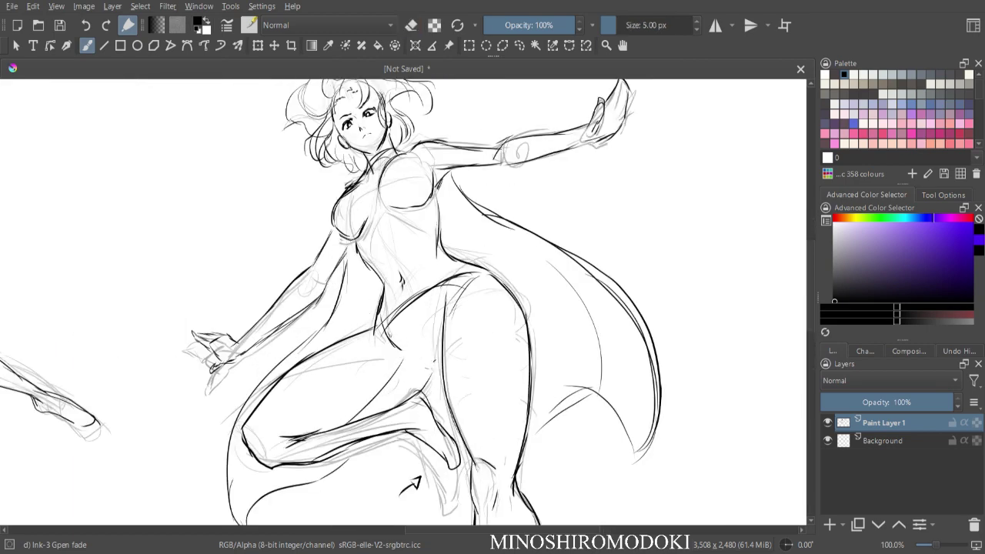
pyautogui.moveTo(374, 327); pyautogui.dragTo(441, 364)
pyautogui.moveTo(465, 278); pyautogui.dragTo(448, 328)
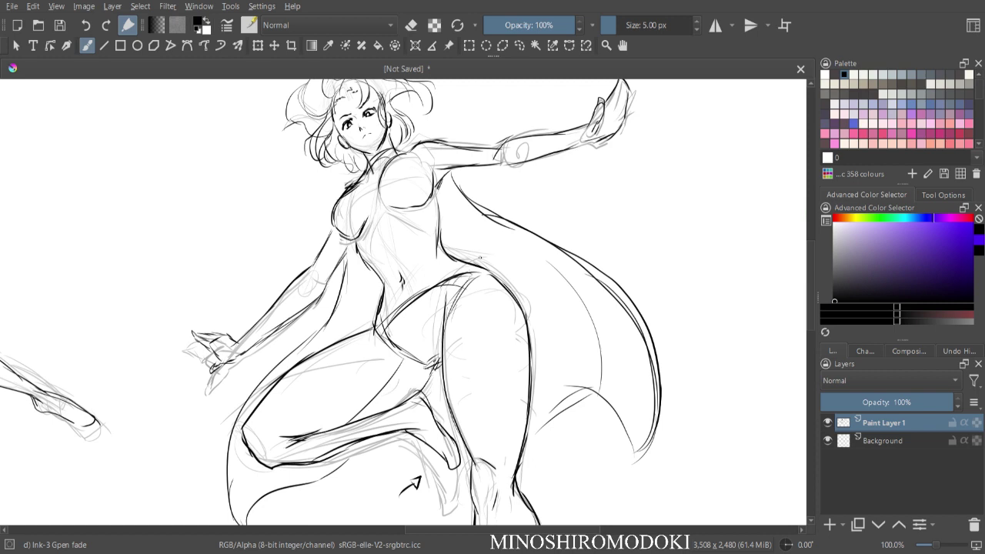
pyautogui.moveTo(356, 241)
pyautogui.mouseDown()
pyautogui.moveTo(375, 217)
pyautogui.moveTo(433, 207)
pyautogui.mouseUp()
pyautogui.moveTo(398, 261); pyautogui.dragTo(399, 266)
pyautogui.moveTo(380, 178)
pyautogui.mouseDown()
pyautogui.moveTo(405, 155)
pyautogui.moveTo(397, 152)
pyautogui.mouseUp()
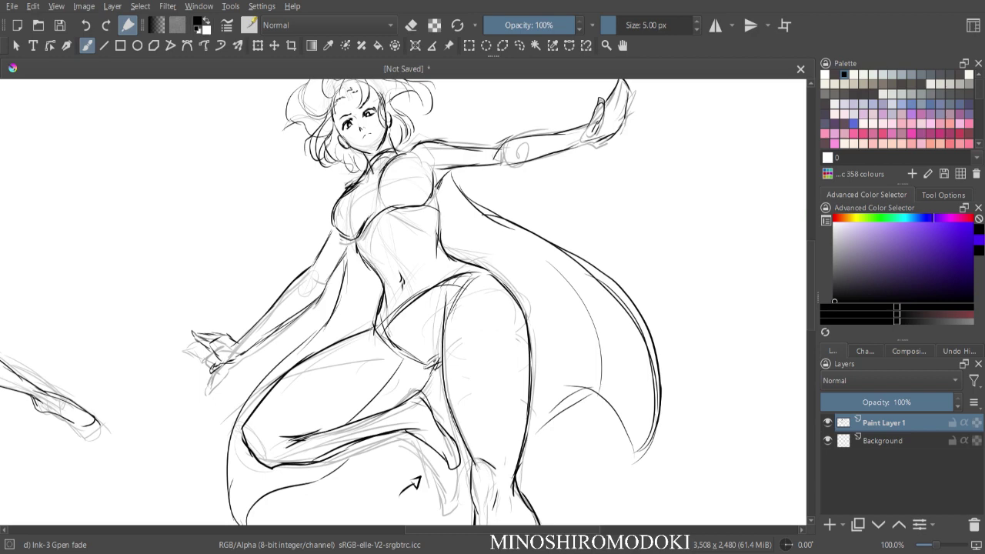
# - Examine the whole figure's pose and proportions against the other sketches on the page
pyautogui.hotkey('ctrl', '-')
pyautogui.hotkey('ctrl', '-')
pyautogui.hotkey('ctrl', '-')
pyautogui.hotkey('ctrl', '+')
pyautogui.hotkey('ctrl', '+')
pyautogui.hotkey('ctrl', '-')
pyautogui.moveTo(467, 288); pyautogui.dragTo(499, 174)
pyautogui.hotkey('ctrl', '-')
pyautogui.hotkey('ctrl', '-')
pyautogui.hotkey('ctrl', '+')
pyautogui.hotkey('ctrl', '+')
pyautogui.press('-')
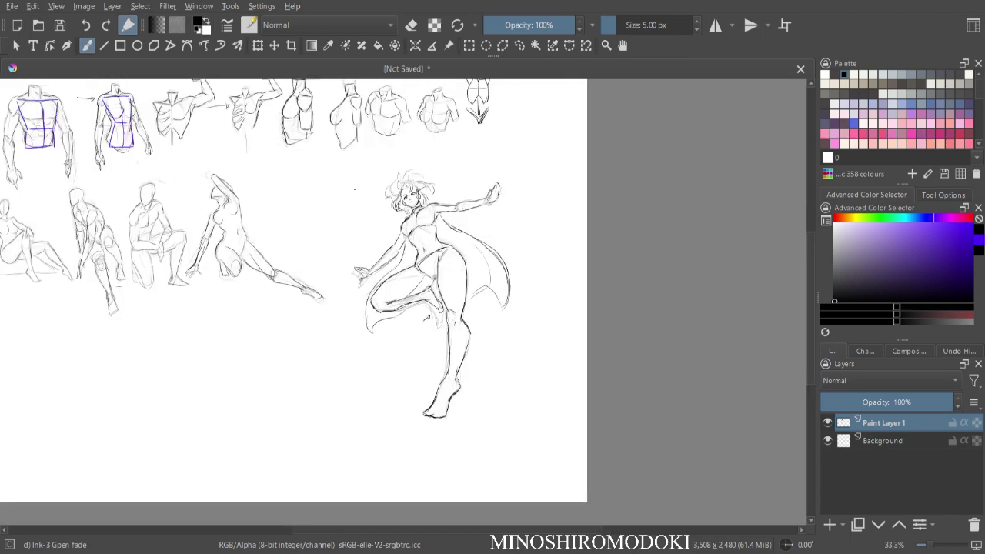
# - Ink a bold, curved hair tuft sweeping up from the top of the head
pyautogui.press('+')
pyautogui.press('+')
pyautogui.press('+')
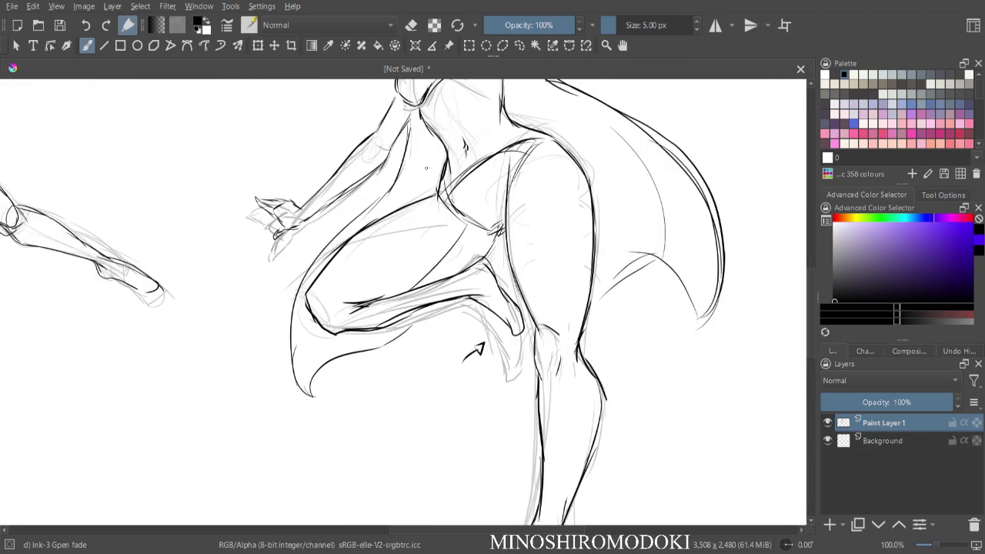
pyautogui.moveTo(425, 171); pyautogui.dragTo(398, 354)
pyautogui.moveTo(375, 132)
pyautogui.mouseDown()
pyautogui.moveTo(401, 89)
pyautogui.moveTo(423, 94)
pyautogui.mouseUp()
pyautogui.moveTo(421, 95)
pyautogui.mouseDown()
pyautogui.moveTo(389, 115)
pyautogui.moveTo(388, 139)
pyautogui.mouseUp()
pyautogui.moveTo(392, 126)
pyautogui.mouseDown()
pyautogui.moveTo(403, 116)
pyautogui.moveTo(445, 137)
pyautogui.mouseUp()
pyautogui.press('-')
pyautogui.press('-')
pyautogui.press('-')
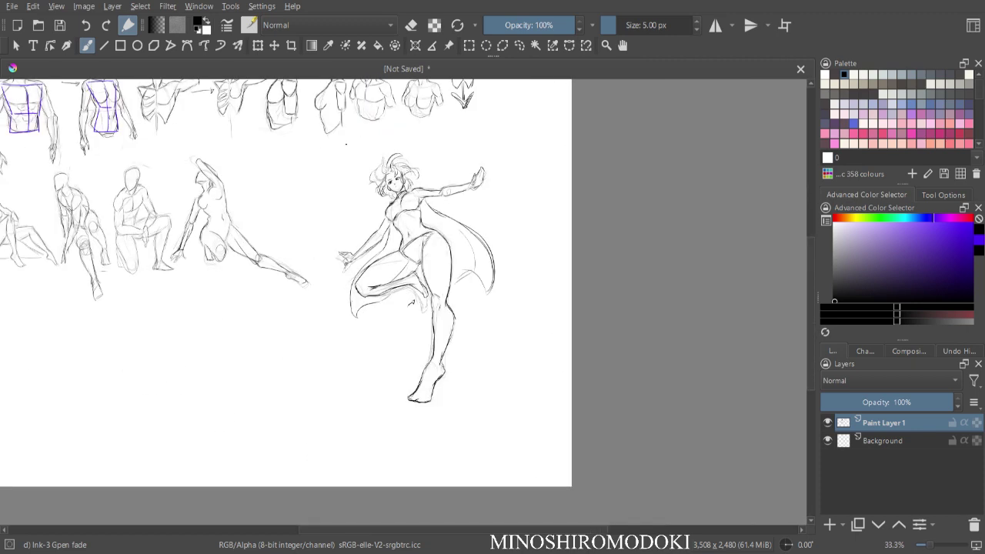
# - Sketch the gabled roof and slanted walls of a house behind the figure's lowered arm
pyautogui.moveTo(313, 218); pyautogui.dragTo(347, 329)
pyautogui.moveTo(304, 162); pyautogui.dragTo(360, 211)
pyautogui.moveTo(300, 166); pyautogui.dragTo(266, 214)
pyautogui.moveTo(291, 302); pyautogui.dragTo(305, 358)
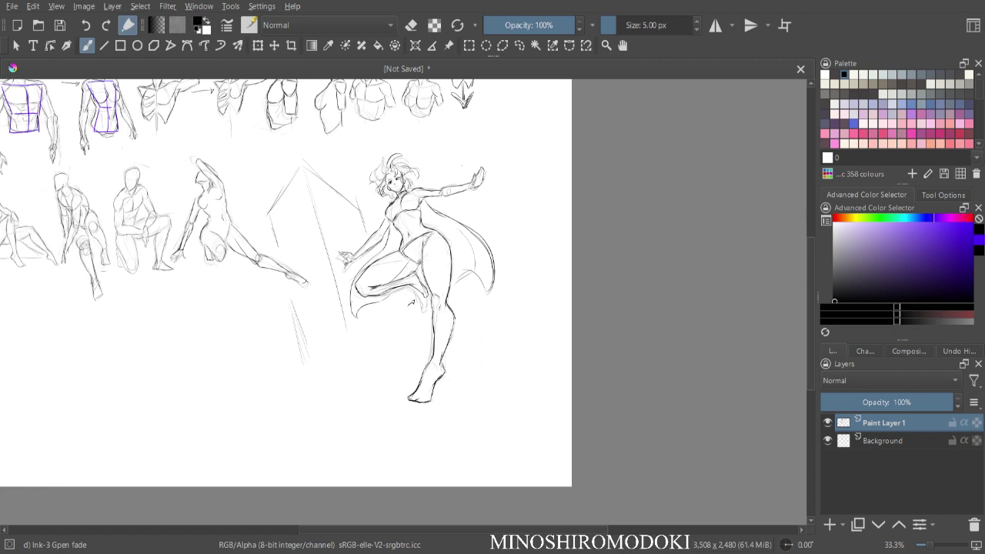
# - Sketch a tall gabled building with long vertical edges behind the outstretched arm, near the canvas edge
pyautogui.moveTo(494, 100)
pyautogui.mouseDown()
pyautogui.moveTo(471, 144)
pyautogui.moveTo(520, 265)
pyautogui.moveTo(516, 336)
pyautogui.mouseUp()
pyautogui.moveTo(520, 286); pyautogui.dragTo(522, 362)
pyautogui.moveTo(526, 100); pyautogui.dragTo(570, 148)
pyautogui.moveTo(562, 151); pyautogui.dragTo(562, 234)
pyautogui.moveTo(513, 172); pyautogui.dragTo(518, 329)
pyautogui.moveTo(558, 231); pyautogui.dragTo(563, 320)
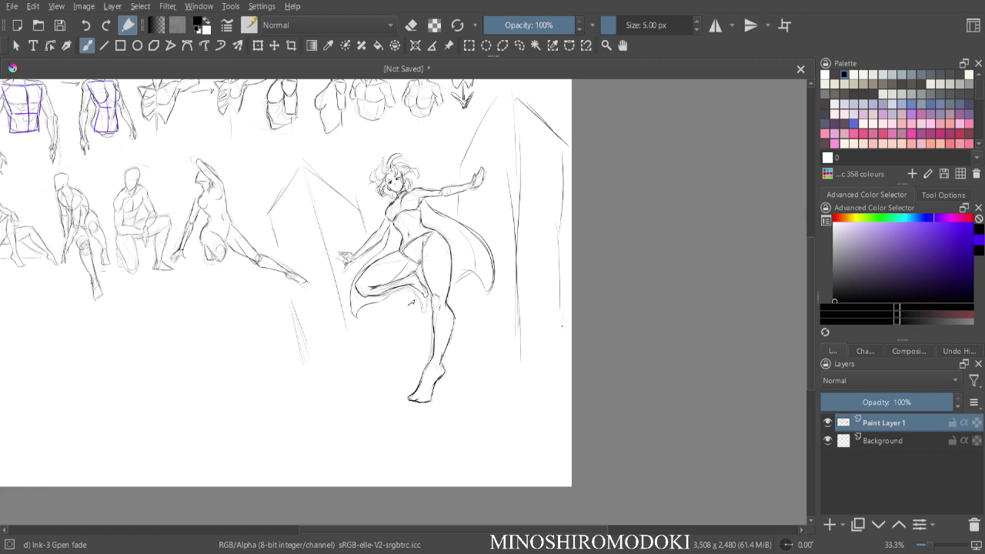
# - Strengthen and lengthen the edges of both buildings, and sketch a low ledge beside the tall one
pyautogui.moveTo(523, 175); pyautogui.dragTo(524, 402)
pyautogui.moveTo(569, 261); pyautogui.dragTo(564, 377)
pyautogui.moveTo(502, 96); pyautogui.dragTo(468, 150)
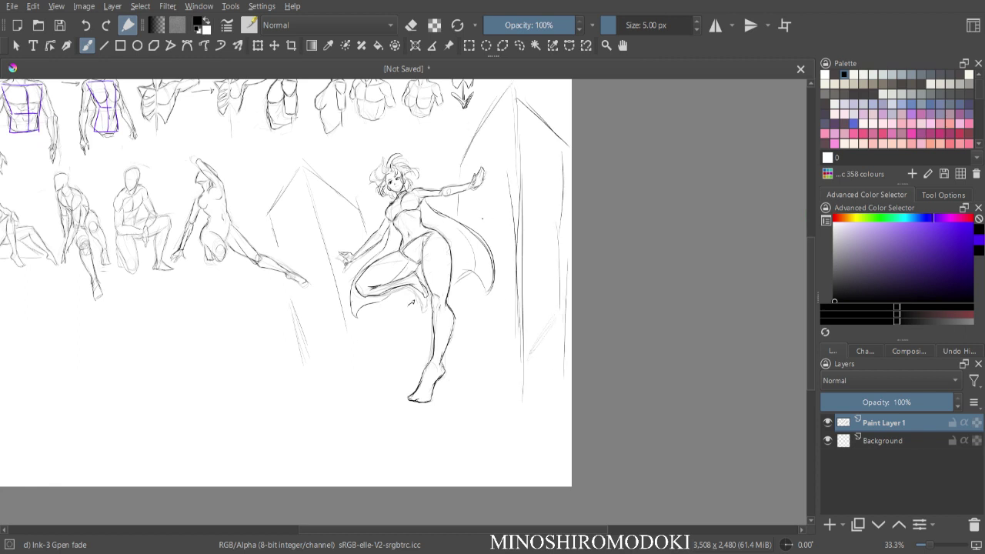
pyautogui.moveTo(339, 295); pyautogui.dragTo(352, 351)
pyautogui.moveTo(486, 335); pyautogui.dragTo(499, 422)
# - Enlarge the eraser to 78 px, erase the low ledge beside the tall building, and set the ink brush to 9 px
pyautogui.press('e')
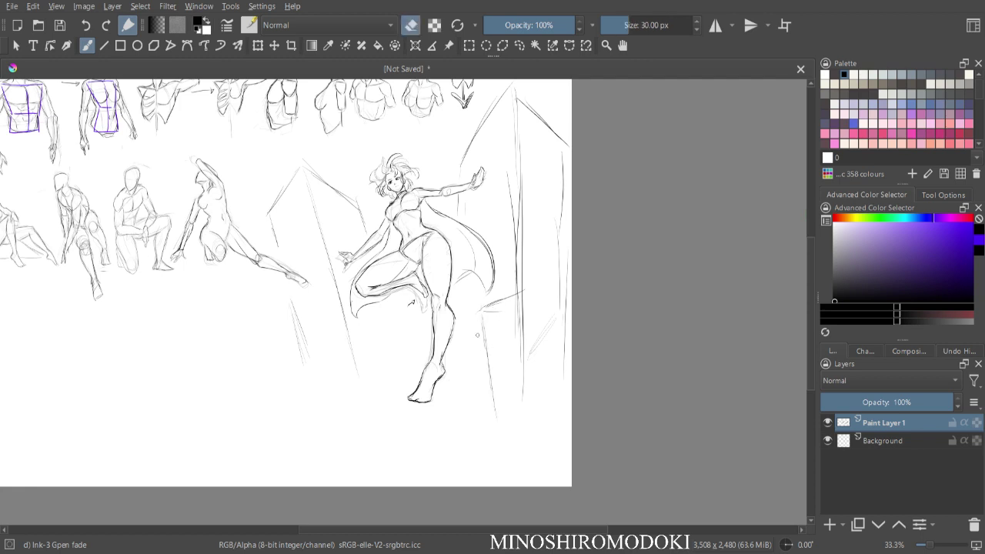
pyautogui.press(']')
pyautogui.press(']')
pyautogui.press(']')
pyautogui.moveTo(484, 324)
pyautogui.mouseDown()
pyautogui.moveTo(484, 312)
pyautogui.moveTo(495, 398)
pyautogui.moveTo(519, 292)
pyautogui.mouseUp()
pyautogui.press('e')
pyautogui.press(']')
pyautogui.press('e')
pyautogui.press(']')
pyautogui.press(']')
pyautogui.press(']')
pyautogui.press(']')
pyautogui.press(']')
pyautogui.press(']')
pyautogui.press(']')
pyautogui.press(']')
pyautogui.press(']')
pyautogui.press(']')
pyautogui.press('+')
pyautogui.press('+')
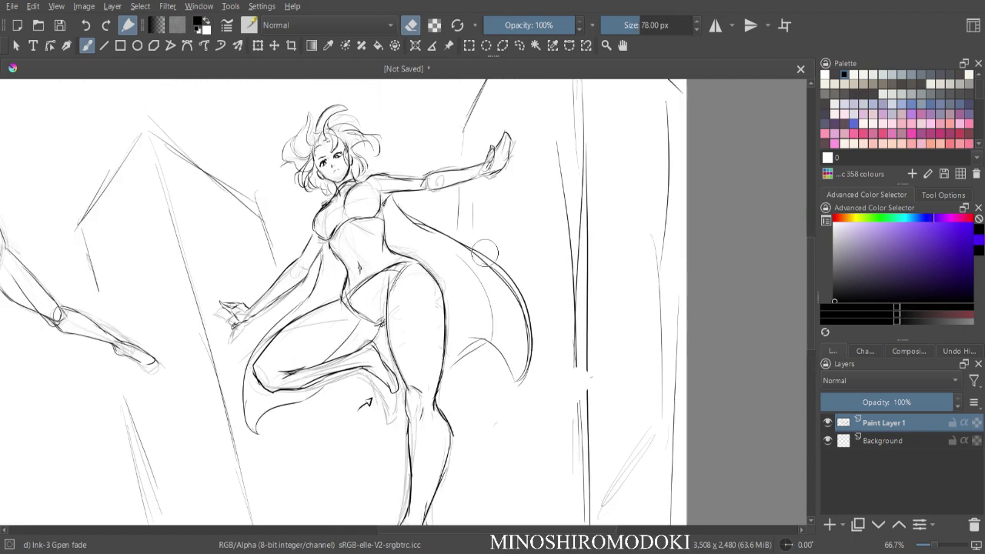
# - Darken the roof eave of the house behind the lowered arm and sketch a slanted window grid on its wall
pyautogui.press('e')
pyautogui.moveTo(153, 137)
pyautogui.mouseDown()
pyautogui.moveTo(261, 191)
pyautogui.moveTo(274, 267)
pyautogui.mouseUp()
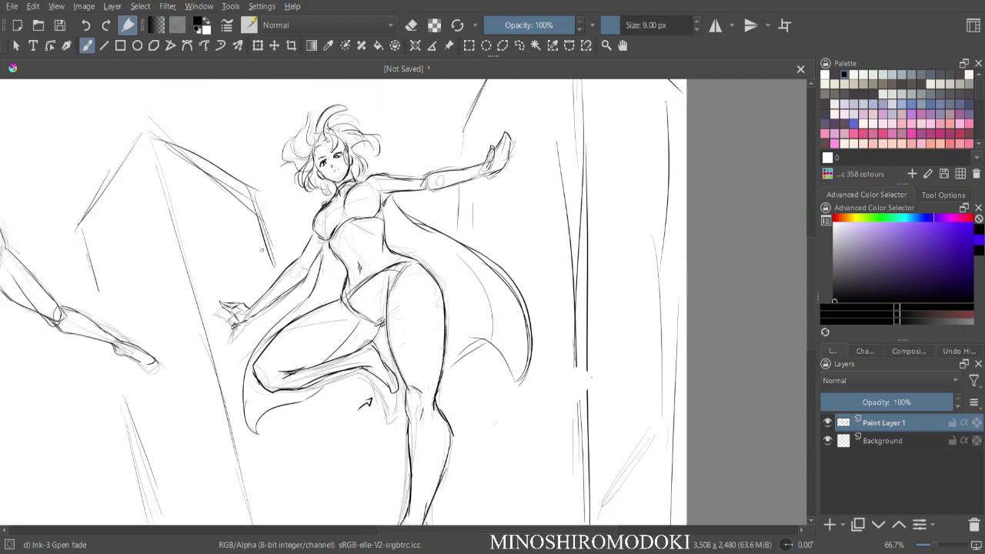
pyautogui.moveTo(184, 205); pyautogui.dragTo(266, 232)
pyautogui.moveTo(220, 191); pyautogui.dragTo(241, 278)
pyautogui.moveTo(182, 187)
pyautogui.mouseDown()
pyautogui.moveTo(198, 256)
pyautogui.moveTo(232, 207)
pyautogui.mouseUp()
pyautogui.moveTo(244, 211); pyautogui.dragTo(261, 273)
pyautogui.moveTo(198, 258); pyautogui.dragTo(232, 260)
pyautogui.press('-')
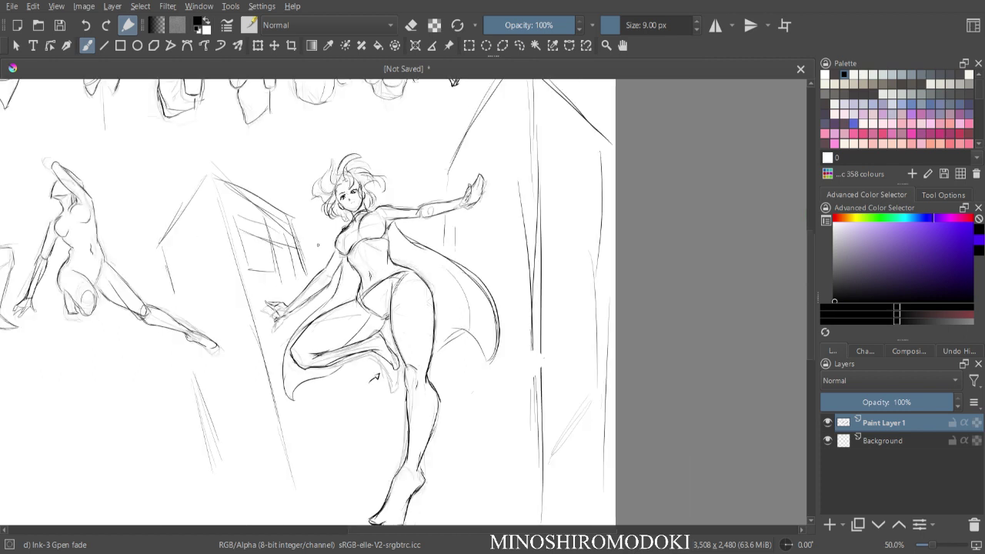
# - Sketch the roof slope, wall edge and window lines of the building behind the outstretched hand
pyautogui.moveTo(461, 160)
pyautogui.mouseDown()
pyautogui.moveTo(459, 189)
pyautogui.moveTo(514, 128)
pyautogui.mouseUp()
pyautogui.moveTo(513, 130); pyautogui.dragTo(513, 231)
pyautogui.moveTo(455, 165); pyautogui.dragTo(503, 118)
pyautogui.moveTo(511, 117); pyautogui.dragTo(513, 174)
pyautogui.moveTo(469, 233); pyautogui.dragTo(508, 213)
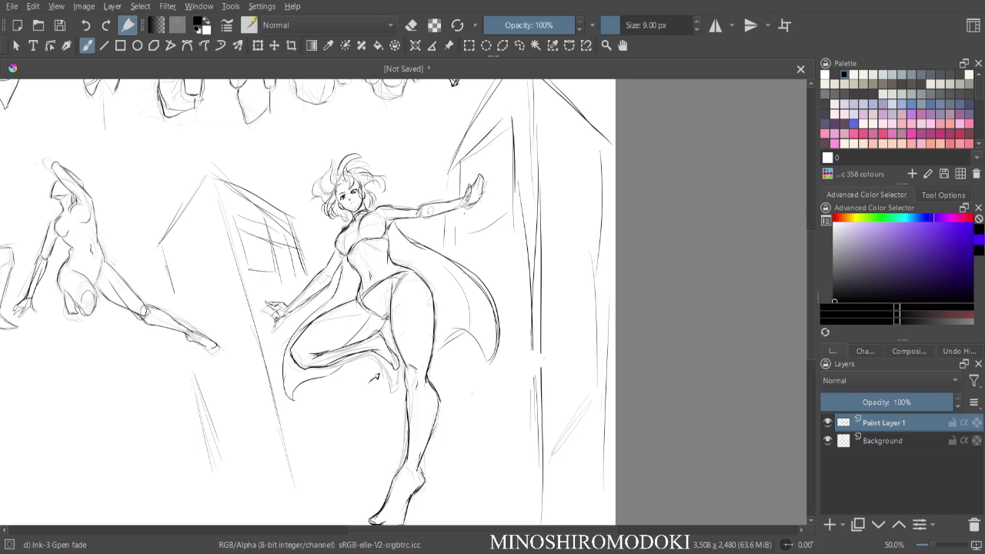
pyautogui.moveTo(486, 153); pyautogui.dragTo(492, 229)
pyautogui.moveTo(462, 178); pyautogui.dragTo(484, 172)
# - Check the composition of the figure and background buildings in mirrored and normal views at several zoom levels
pyautogui.hotkey('ctrl', '-')
pyautogui.press('m')
pyautogui.hotkey('ctrl', '+')
pyautogui.hotkey('ctrl', '+')
pyautogui.press('m')
pyautogui.hotkey('ctrl', '-')
pyautogui.hotkey('ctrl', '-')
pyautogui.hotkey('ctrl', '-')
pyautogui.hotkey('ctrl', '+')
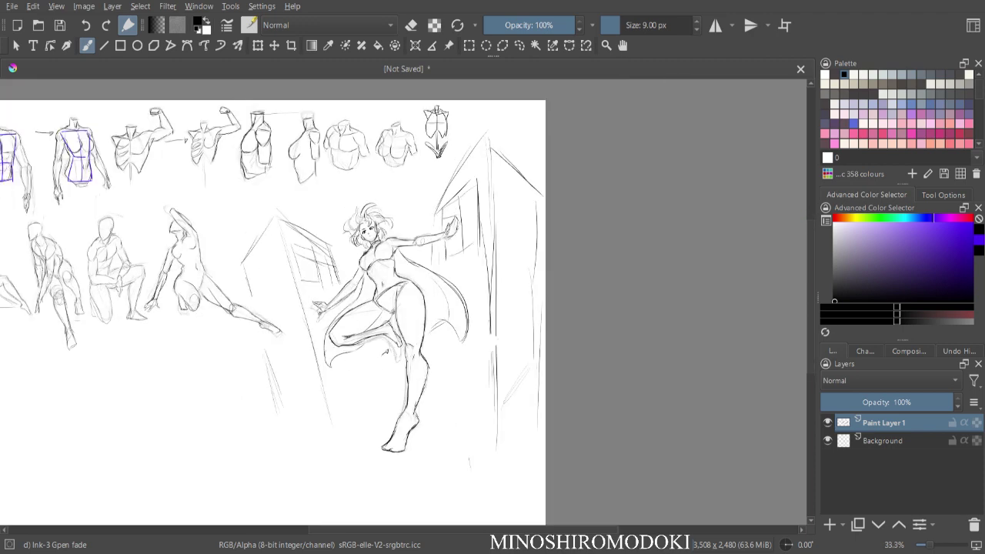
pyautogui.moveTo(496, 287); pyautogui.dragTo(480, 227)
pyautogui.hotkey('ctrl', '+')
pyautogui.press('-')
pyautogui.press('+')
pyautogui.press('-')
pyautogui.press('+')
pyautogui.press('+')
pyautogui.moveTo(472, 224); pyautogui.dragTo(497, 265)
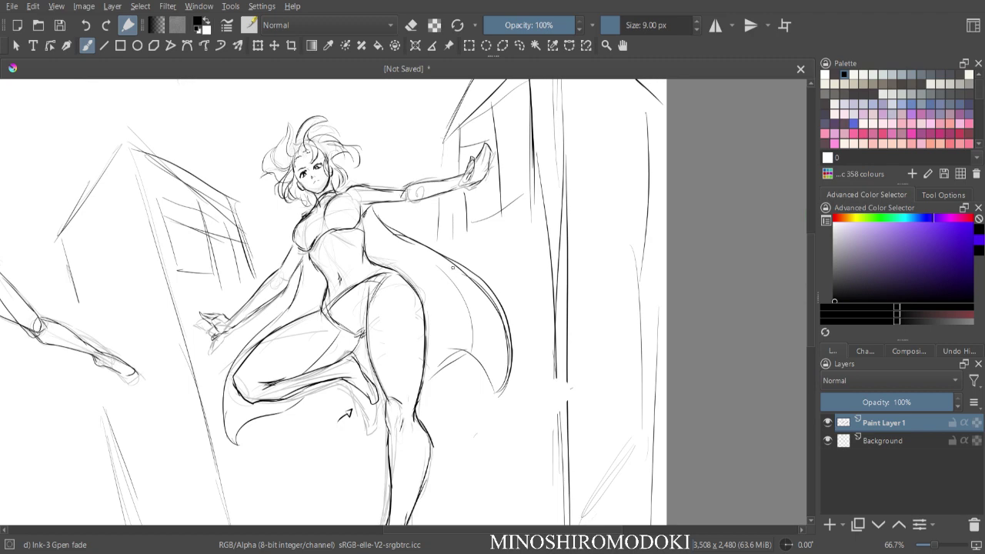
pyautogui.press('-')
pyautogui.press('-')
pyautogui.press('+')
pyautogui.press('+')
pyautogui.moveTo(478, 296); pyautogui.dragTo(483, 245)
# - Lasso the hips and legs, shift them slightly up toward the torso, apply the transform and deselect
pyautogui.click(519, 45)
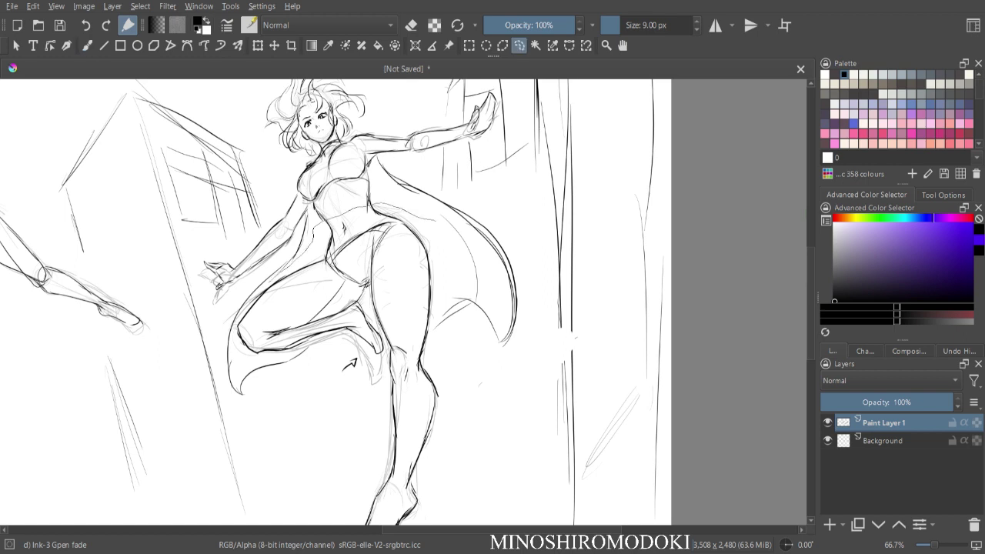
pyautogui.moveTo(241, 353)
pyautogui.mouseDown()
pyautogui.moveTo(339, 419)
pyautogui.moveTo(318, 486)
pyautogui.mouseUp()
pyautogui.press('-')
pyautogui.moveTo(415, 323); pyautogui.dragTo(405, 271)
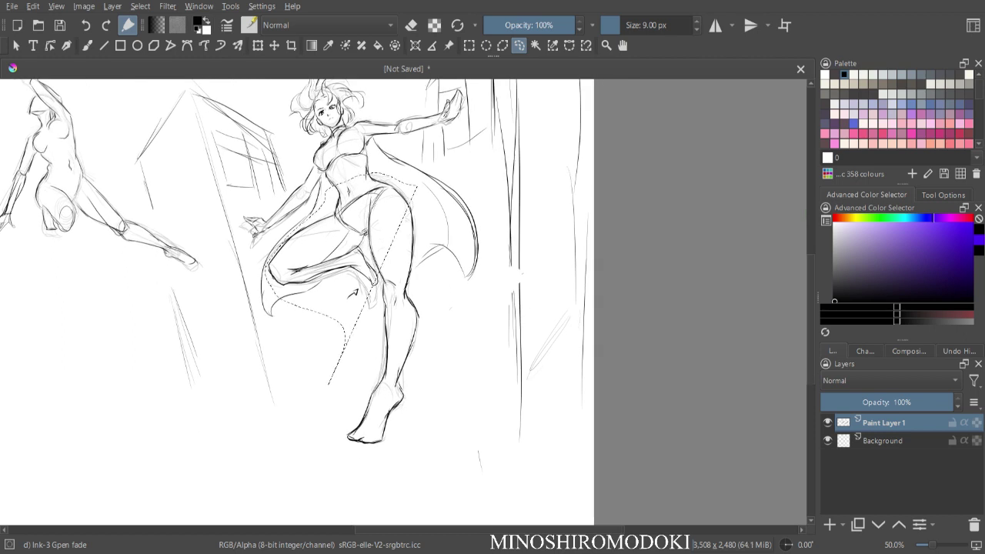
pyautogui.moveTo(344, 337)
pyautogui.mouseDown()
pyautogui.moveTo(332, 449)
pyautogui.moveTo(439, 374)
pyautogui.moveTo(437, 271)
pyautogui.moveTo(425, 225)
pyautogui.moveTo(377, 264)
pyautogui.moveTo(382, 301)
pyautogui.moveTo(425, 186)
pyautogui.mouseUp()
pyautogui.hotkey('ctrl', 't')
pyautogui.moveTo(352, 327); pyautogui.dragTo(349, 321)
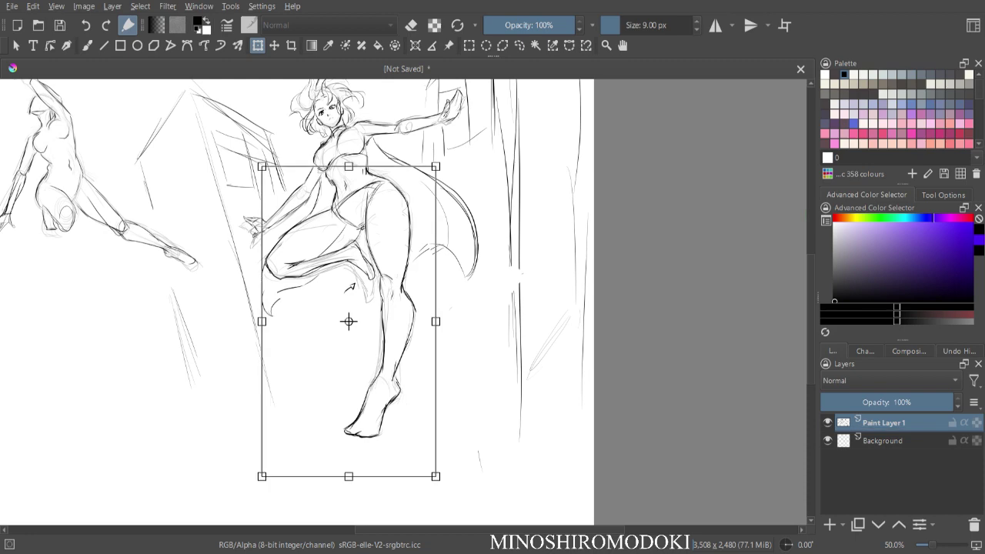
pyautogui.press('Return')
pyautogui.hotkey('ctrl', 'shift', 'a')
pyautogui.press('b')
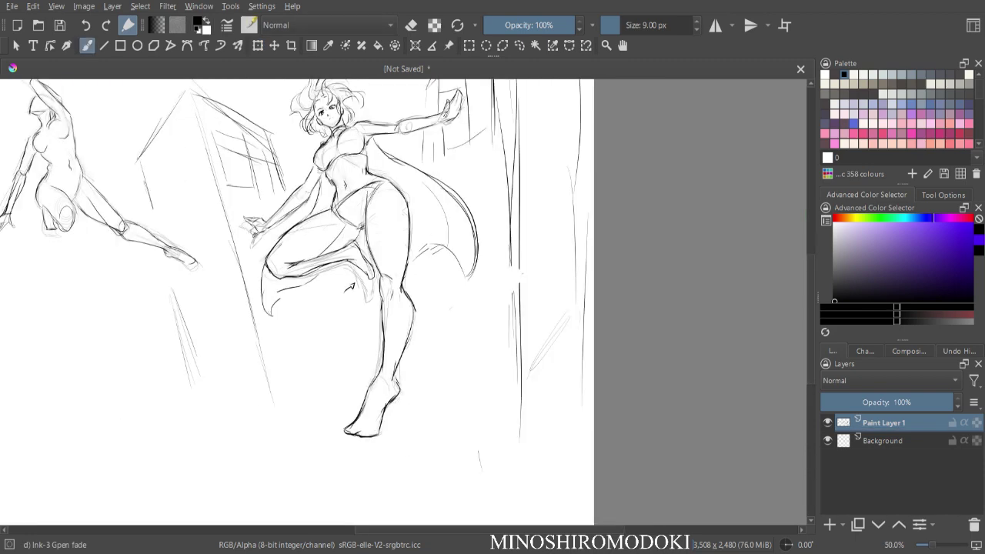
# - Inspect the adjusted waist, the cape and the face up close
pyautogui.moveTo(435, 211); pyautogui.dragTo(476, 278)
pyautogui.hotkey('ctrl', '-')
pyautogui.hotkey('ctrl', '+')
pyautogui.hotkey('ctrl', '+')
pyautogui.hotkey('ctrl', '+')
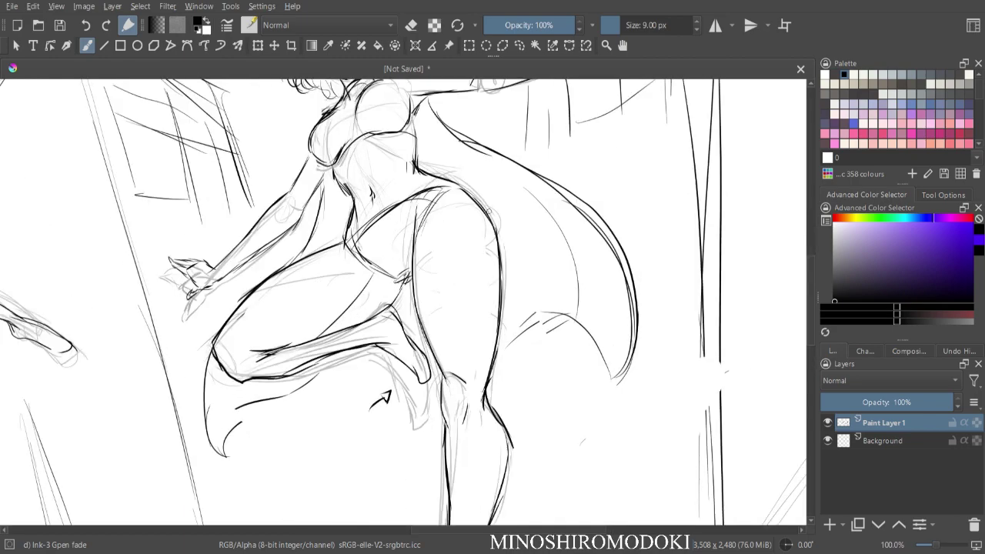
pyautogui.scroll(-2, 509, 197)
pyautogui.scroll(2, 509, 197)
pyautogui.scroll(1, 431, 153)
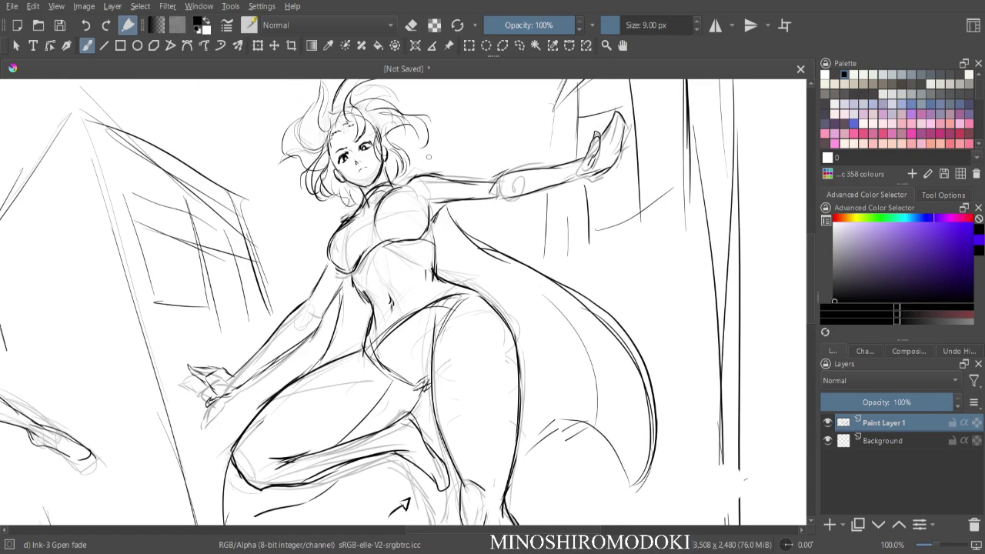
pyautogui.scroll(-2, 420, 185)
pyautogui.scroll(3, 462, 223)
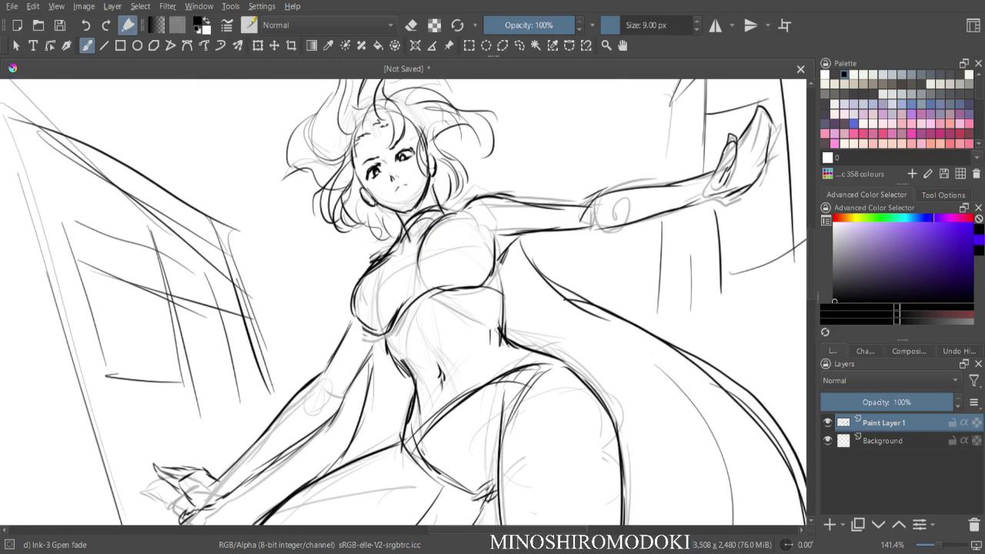
pyautogui.scroll(2, 508, 248)
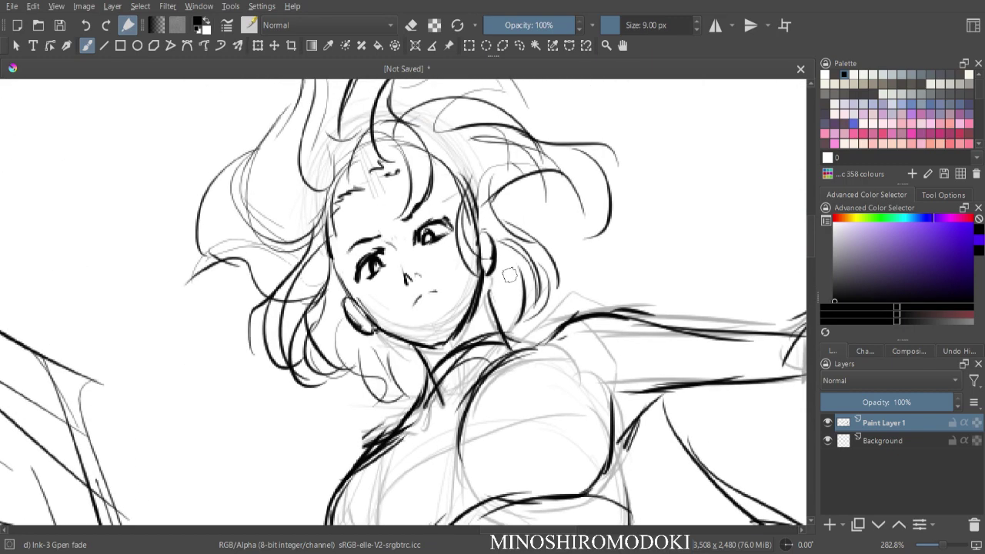
pyautogui.scroll(-2, 404, 266)
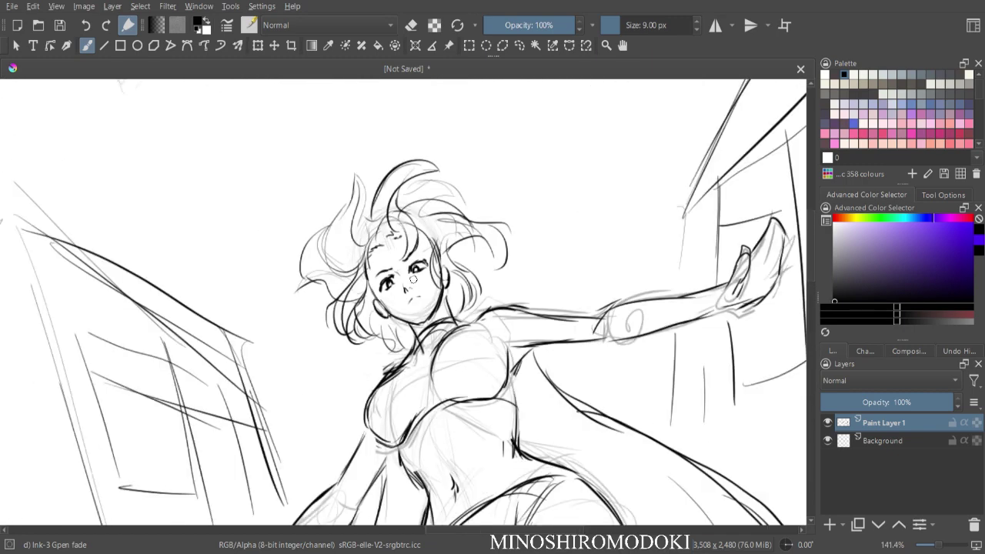
pyautogui.scroll(2, 416, 273)
pyautogui.scroll(1, 417, 272)
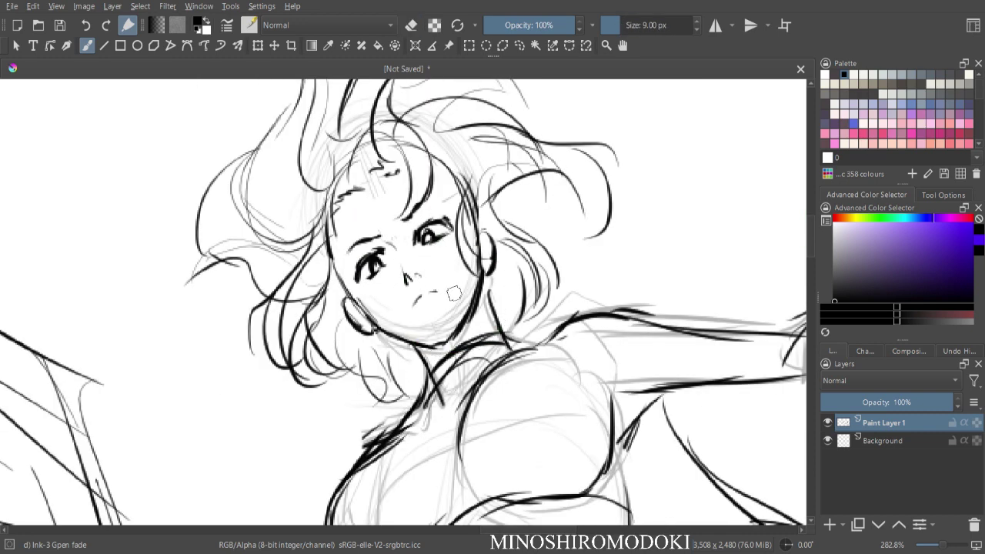
# - Try erasing the chin and redrawing the jawline with a wider, smirking mouth
pyautogui.hotkey('ctrl', 'z')
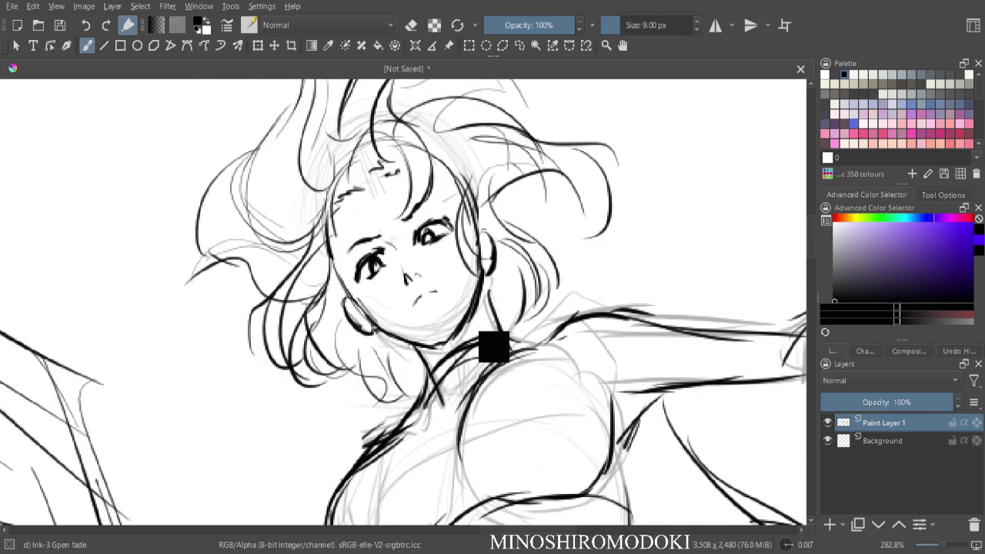
pyautogui.press('e')
pyautogui.moveTo(465, 306)
pyautogui.mouseDown()
pyautogui.moveTo(452, 322)
pyautogui.moveTo(462, 315)
pyautogui.mouseUp()
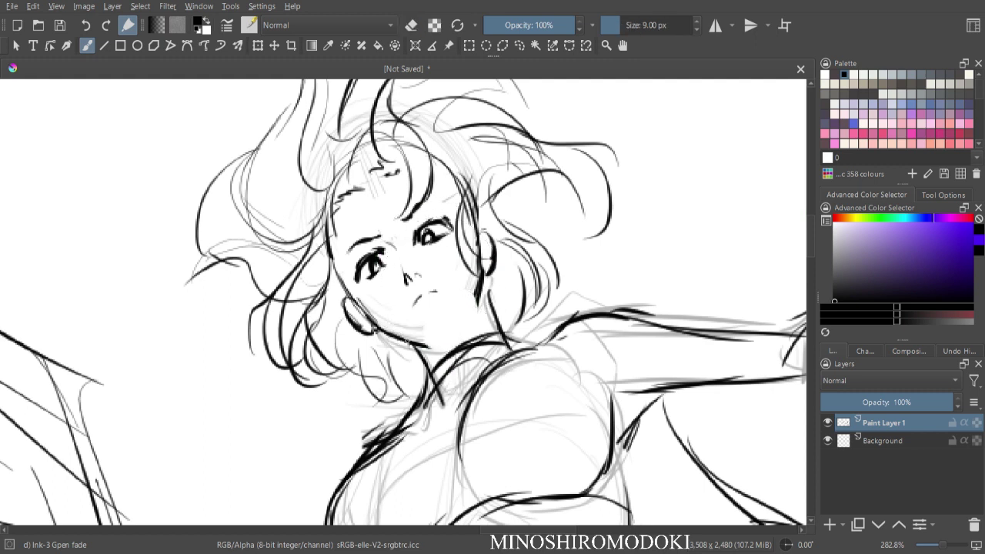
pyautogui.moveTo(475, 291); pyautogui.dragTo(467, 323)
pyautogui.moveTo(408, 306); pyautogui.dragTo(446, 283)
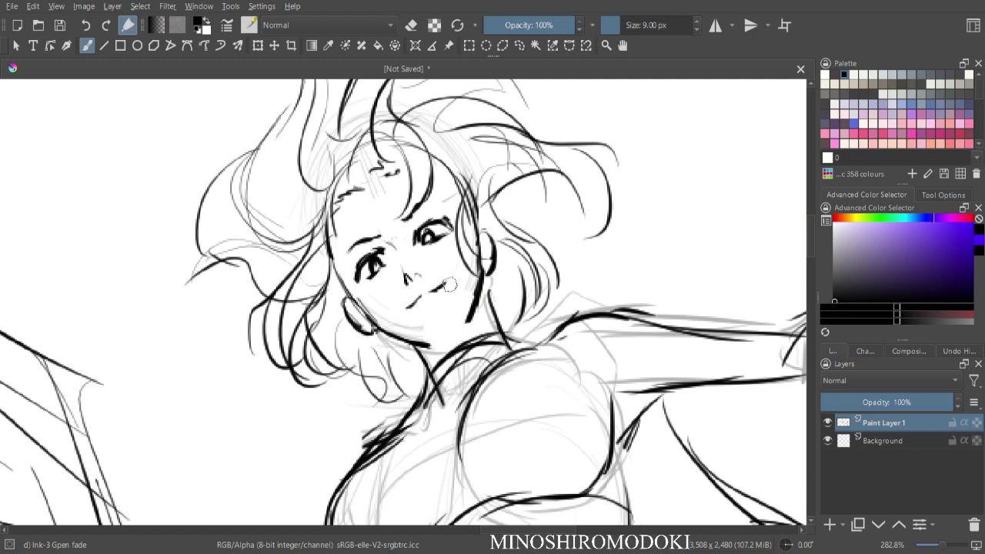
# - Check the altered jaw and mouth in mirrored and normal views
pyautogui.press('-')
pyautogui.press('-')
pyautogui.press('m')
pyautogui.press('+')
pyautogui.press('+')
pyautogui.press('-')
pyautogui.press('m')
pyautogui.press('+')
pyautogui.press('+')
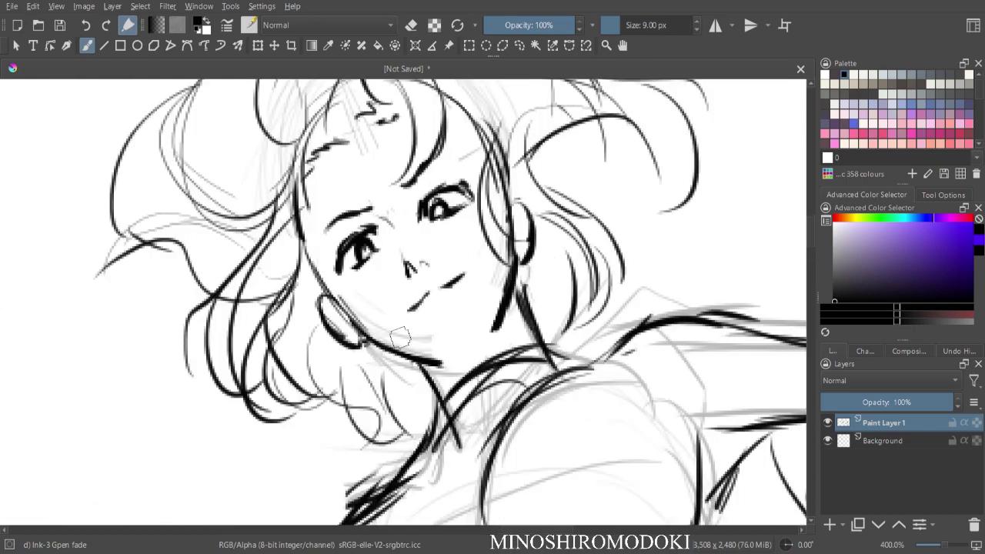
# - Undo the jaw and mouth changes and return to the ink brush
pyautogui.press('e')
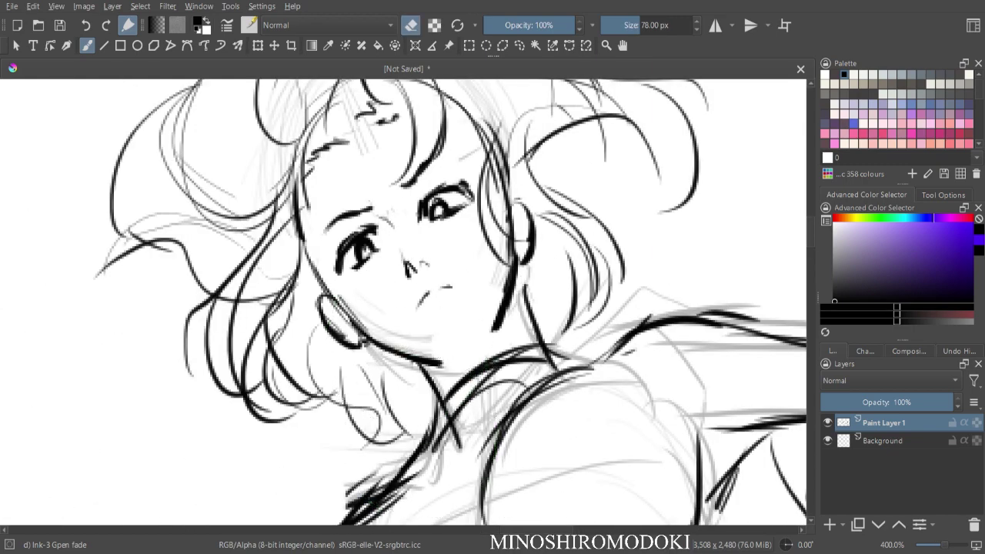
pyautogui.hotkey('ctrl', 'z')
pyautogui.hotkey('ctrl', 'z')
pyautogui.hotkey('ctrl', 'z')
pyautogui.hotkey('ctrl', 'z')
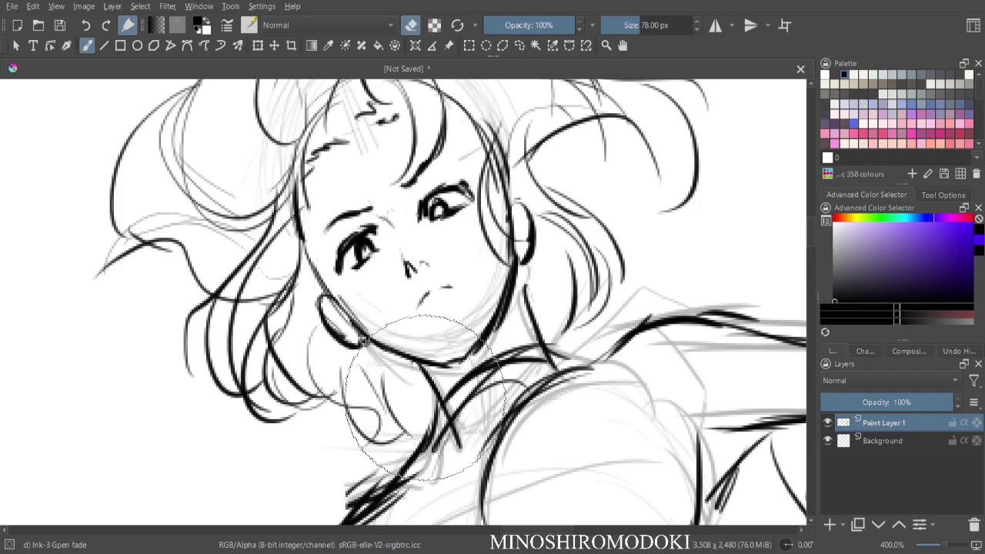
pyautogui.press('e')
pyautogui.press('-')
pyautogui.press('-')
pyautogui.press('+')
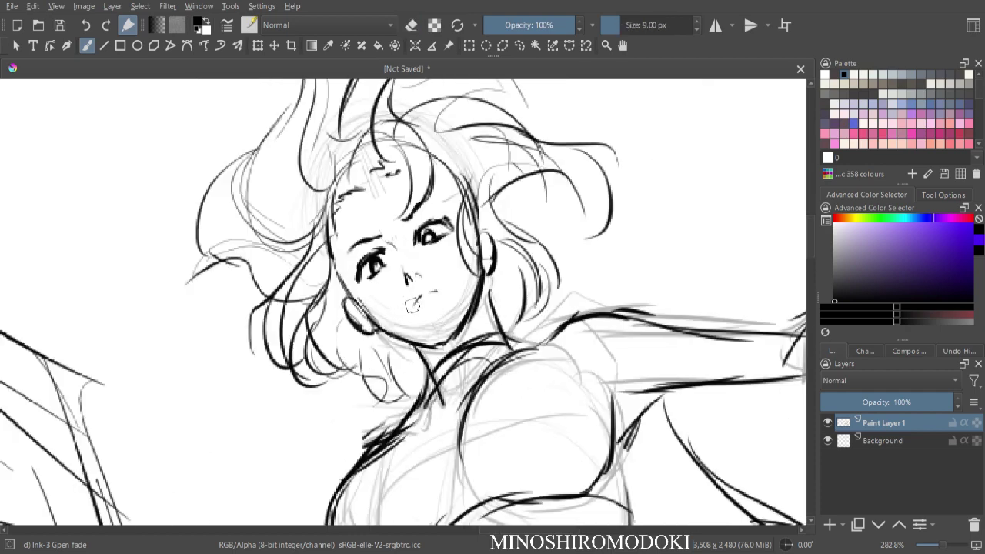
# - Draw a short lower-lip line beneath the caped woman's mouth and check the face against the whole figure
pyautogui.press('+')
pyautogui.moveTo(406, 310)
pyautogui.mouseDown()
pyautogui.moveTo(462, 277)
pyautogui.moveTo(445, 302)
pyautogui.mouseUp()
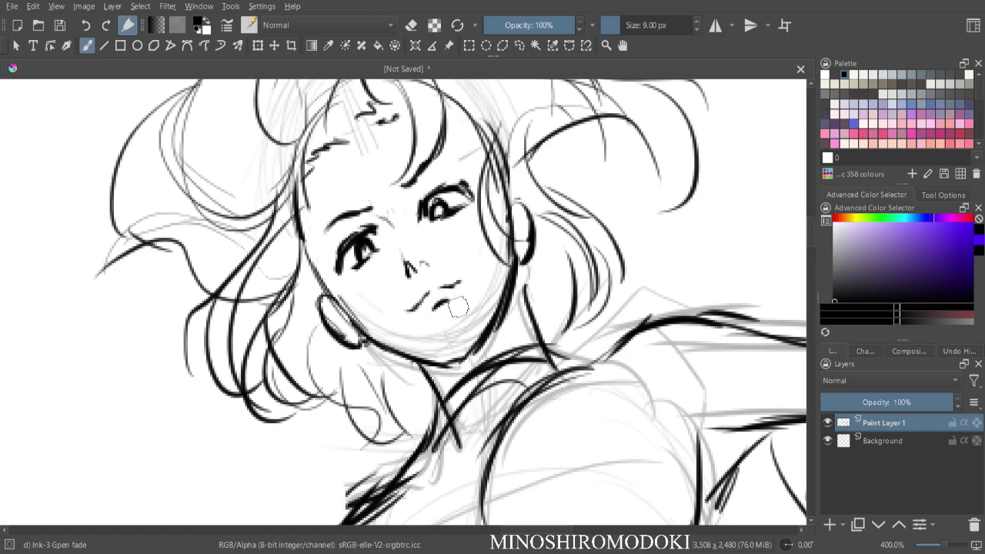
pyautogui.press('-')
pyautogui.press('-')
pyautogui.press('-')
pyautogui.press('-')
pyautogui.moveTo(531, 339); pyautogui.dragTo(529, 318)
pyautogui.press('-')
pyautogui.press('-')
pyautogui.press('-')
pyautogui.press('-')
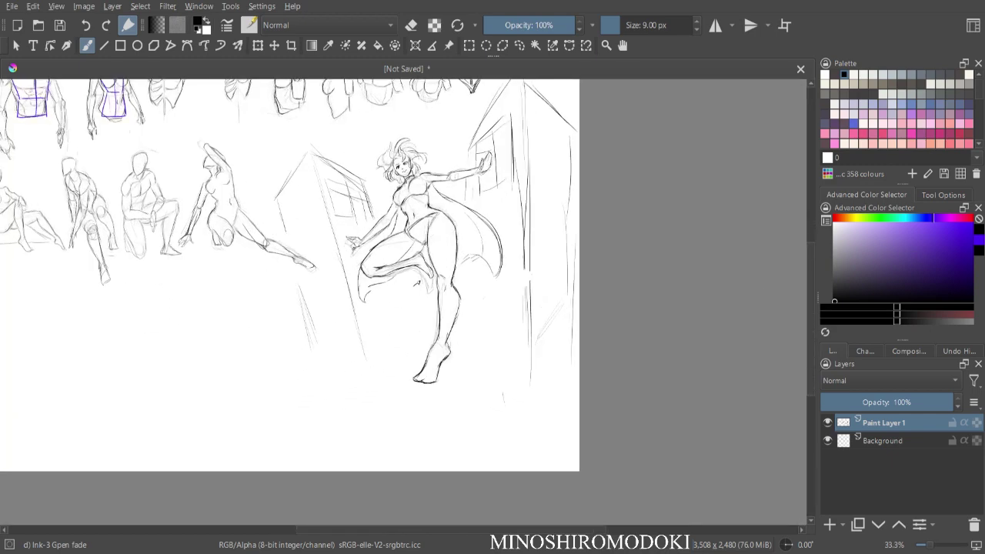
# - Inspect the caped figure's legs and the full-page composition in normal and mirrored views
pyautogui.press('+')
pyautogui.press('-')
pyautogui.press('+')
pyautogui.press('+')
pyautogui.press('+')
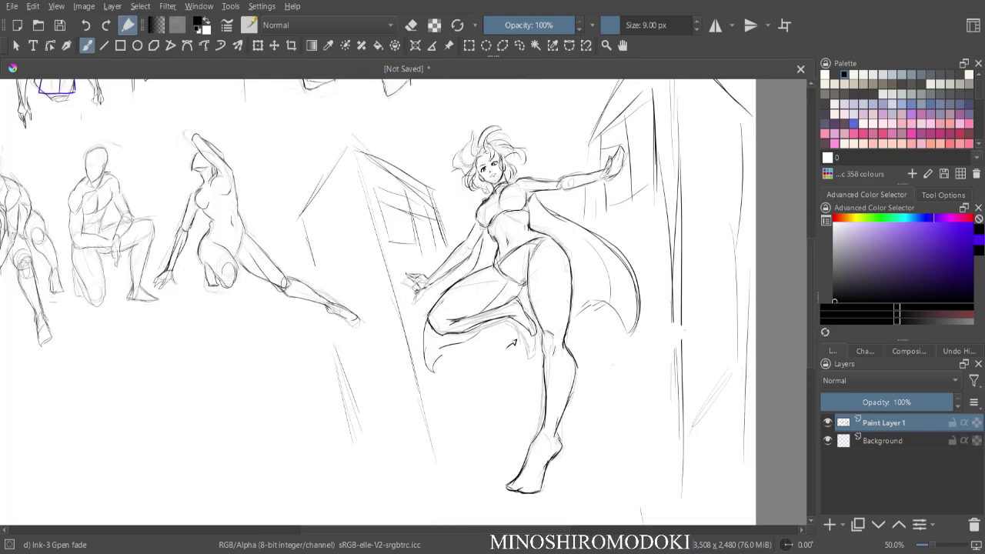
pyautogui.moveTo(677, 383); pyautogui.dragTo(508, 268)
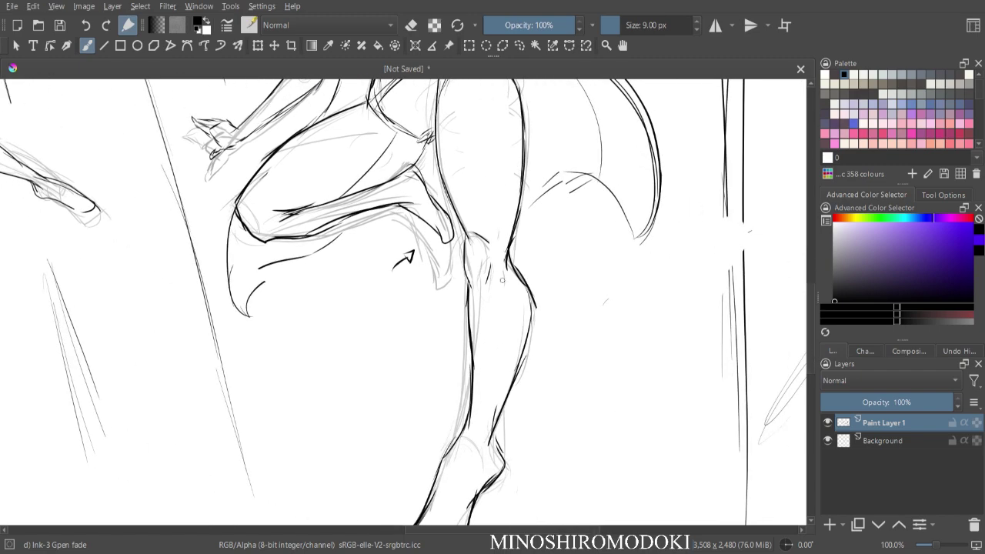
pyautogui.press('-')
pyautogui.press('-')
pyautogui.press('-')
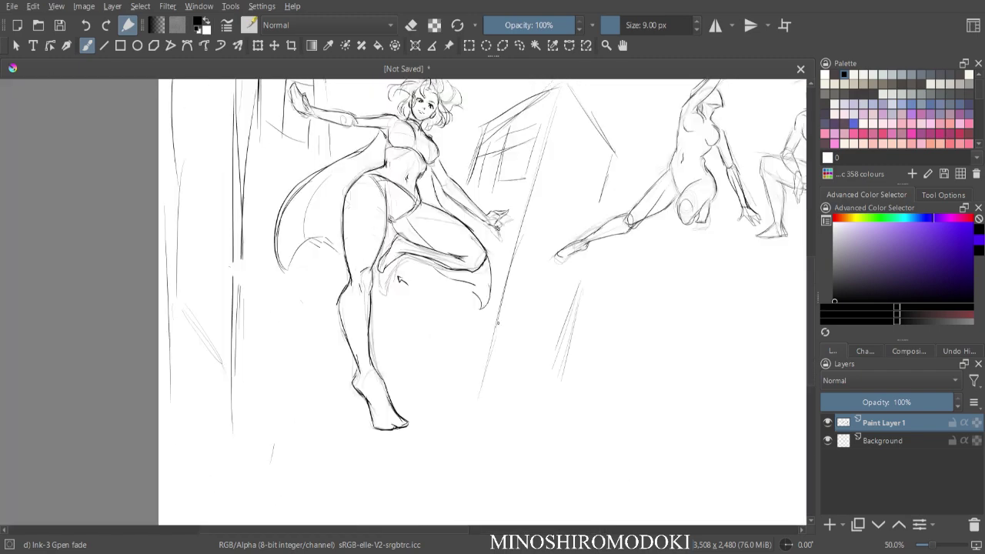
pyautogui.press('m')
pyautogui.press('-')
pyautogui.press('+')
pyautogui.moveTo(365, 184); pyautogui.dragTo(554, 307)
pyautogui.press('-')
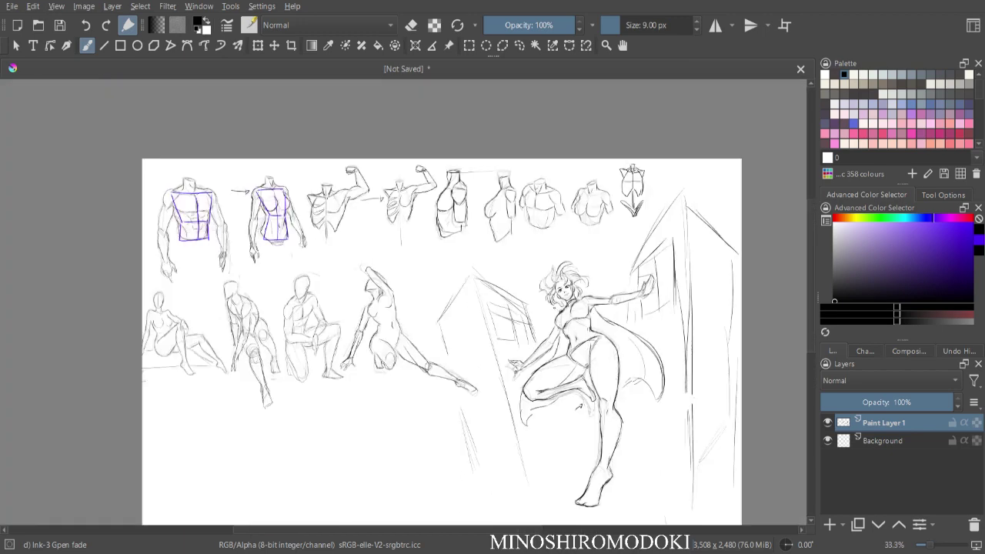
pyautogui.press('-')
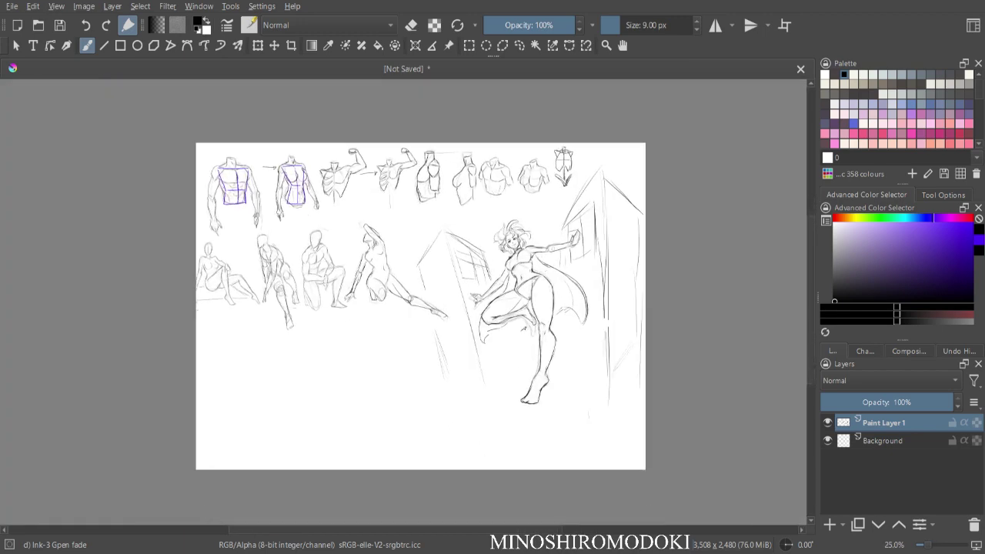
pyautogui.press('-')
pyautogui.press('+')
pyautogui.press('+')
pyautogui.moveTo(428, 312); pyautogui.dragTo(390, 273)
pyautogui.press('-')
pyautogui.moveTo(496, 304); pyautogui.dragTo(508, 323)
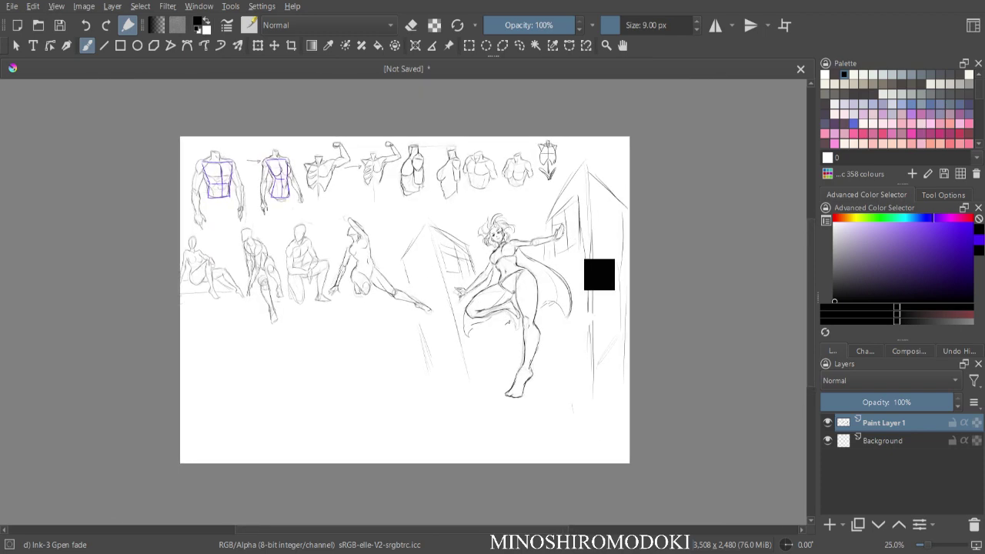
# - Create a new document with the preset settings
pyautogui.hotkey('ctrl', 'n')
pyautogui.press('Return')
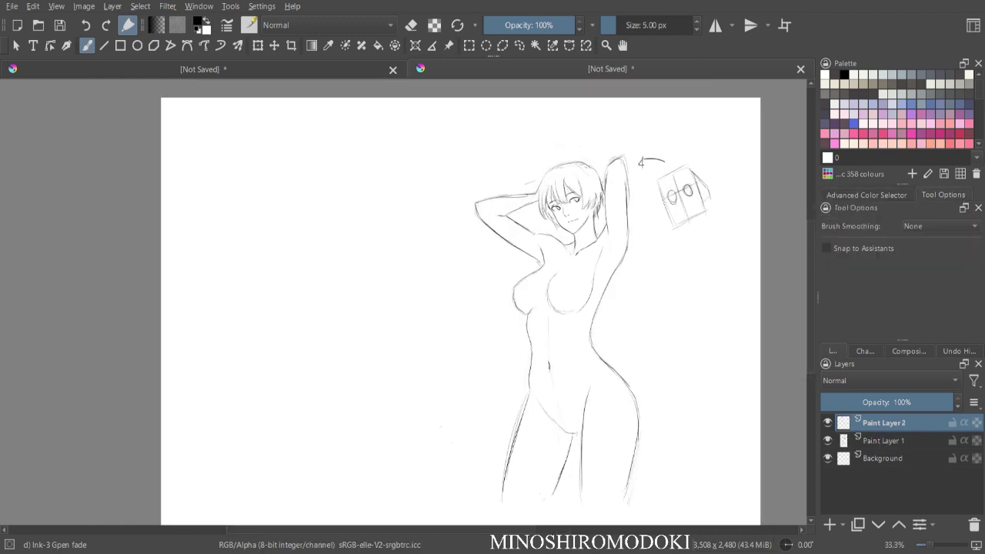
# - Sketch a head circle and a long curved action line in the empty space beside the raised-arm figure
pyautogui.moveTo(361, 183); pyautogui.dragTo(406, 160)
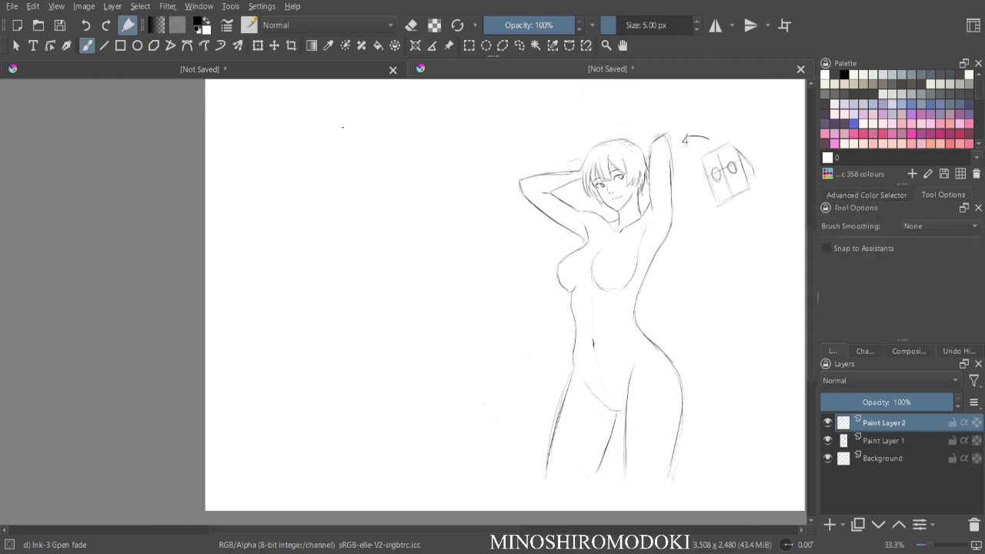
pyautogui.moveTo(315, 159); pyautogui.dragTo(323, 187)
pyautogui.moveTo(341, 135)
pyautogui.mouseDown()
pyautogui.moveTo(337, 171)
pyautogui.moveTo(367, 189)
pyautogui.mouseUp()
pyautogui.click(331, 182)
pyautogui.moveTo(334, 203)
pyautogui.mouseDown()
pyautogui.moveTo(368, 248)
pyautogui.moveTo(359, 254)
pyautogui.moveTo(389, 298)
pyautogui.moveTo(374, 288)
pyautogui.moveTo(370, 385)
pyautogui.mouseUp()
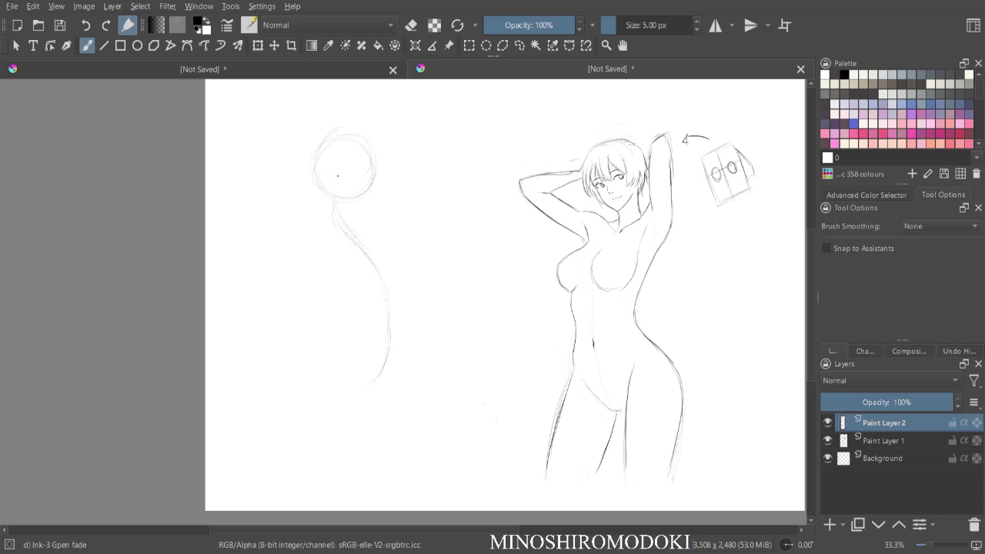
# - Add the ear, brow line and face centre line to the head circle and sketch the tapered jaw
pyautogui.moveTo(339, 179); pyautogui.dragTo(373, 181)
pyautogui.moveTo(356, 146); pyautogui.dragTo(349, 210)
pyautogui.scroll(2, 296, 215)
pyautogui.moveTo(271, 231)
pyautogui.mouseDown()
pyautogui.moveTo(298, 243)
pyautogui.moveTo(287, 208)
pyautogui.moveTo(308, 254)
pyautogui.moveTo(291, 281)
pyautogui.moveTo(284, 272)
pyautogui.moveTo(294, 306)
pyautogui.mouseUp()
pyautogui.moveTo(280, 270)
pyautogui.mouseDown()
pyautogui.moveTo(294, 309)
pyautogui.moveTo(326, 326)
pyautogui.mouseUp()
pyautogui.moveTo(287, 298); pyautogui.dragTo(330, 329)
pyautogui.moveTo(367, 258)
pyautogui.mouseDown()
pyautogui.moveTo(347, 308)
pyautogui.moveTo(326, 324)
pyautogui.mouseUp()
pyautogui.moveTo(348, 243); pyautogui.dragTo(328, 323)
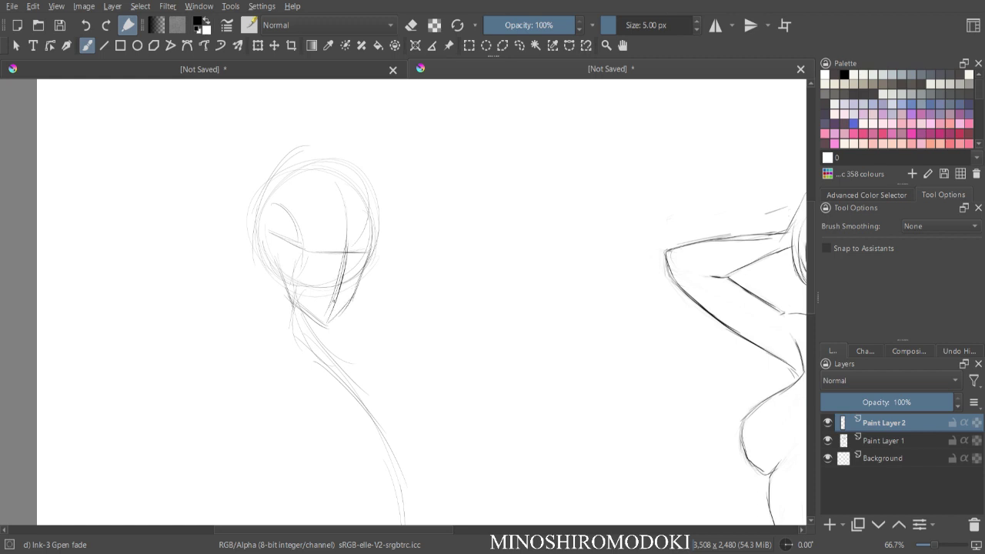
# - Sketch the new figure's neck and sloping shoulder line in the mirrored view
pyautogui.press('m')
pyautogui.moveTo(491, 322); pyautogui.dragTo(495, 363)
pyautogui.moveTo(531, 272); pyautogui.dragTo(532, 318)
pyautogui.moveTo(534, 277)
pyautogui.mouseDown()
pyautogui.moveTo(530, 302)
pyautogui.moveTo(498, 316)
pyautogui.moveTo(503, 331)
pyautogui.moveTo(432, 339)
pyautogui.moveTo(513, 351)
pyautogui.mouseUp()
pyautogui.press('-')
pyautogui.moveTo(501, 286)
pyautogui.mouseDown()
pyautogui.moveTo(501, 332)
pyautogui.moveTo(522, 339)
pyautogui.mouseUp()
pyautogui.press('-')
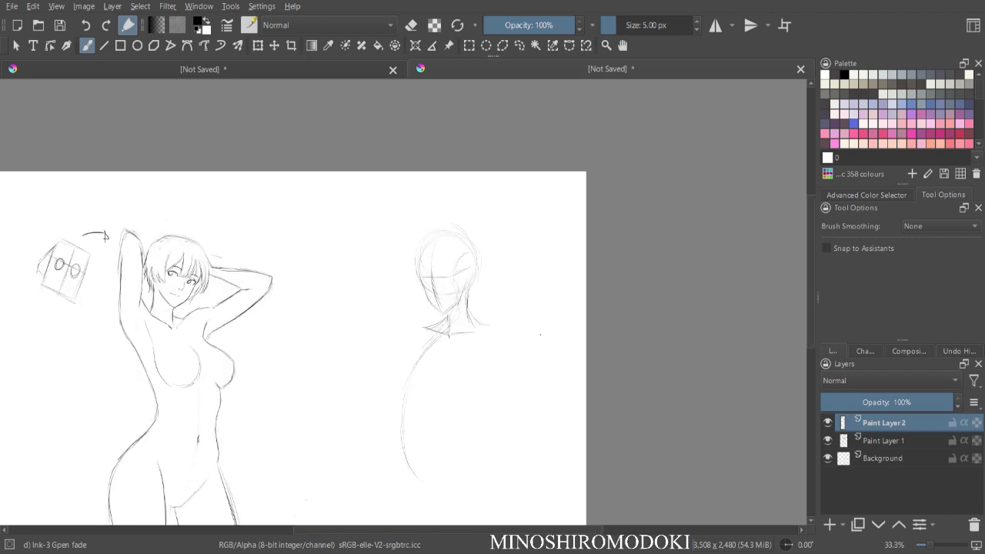
# - Sketch the ribcage with its side contours, chest line, centre line and pointed lower edge
pyautogui.press('m')
pyautogui.moveTo(314, 333)
pyautogui.mouseDown()
pyautogui.moveTo(331, 322)
pyautogui.moveTo(356, 331)
pyautogui.mouseUp()
pyautogui.moveTo(333, 363); pyautogui.dragTo(340, 377)
pyautogui.moveTo(317, 330); pyautogui.dragTo(331, 351)
pyautogui.moveTo(325, 362); pyautogui.dragTo(351, 400)
pyautogui.moveTo(385, 336)
pyautogui.mouseDown()
pyautogui.moveTo(408, 371)
pyautogui.moveTo(405, 413)
pyautogui.mouseUp()
pyautogui.moveTo(380, 346); pyautogui.dragTo(360, 428)
pyautogui.moveTo(323, 365); pyautogui.dragTo(356, 420)
pyautogui.moveTo(394, 395); pyautogui.dragTo(382, 411)
pyautogui.moveTo(402, 369); pyautogui.dragTo(395, 416)
pyautogui.moveTo(350, 366)
pyautogui.mouseDown()
pyautogui.moveTo(387, 365)
pyautogui.moveTo(351, 309)
pyautogui.mouseUp()
pyautogui.press('m')
pyautogui.press('+')
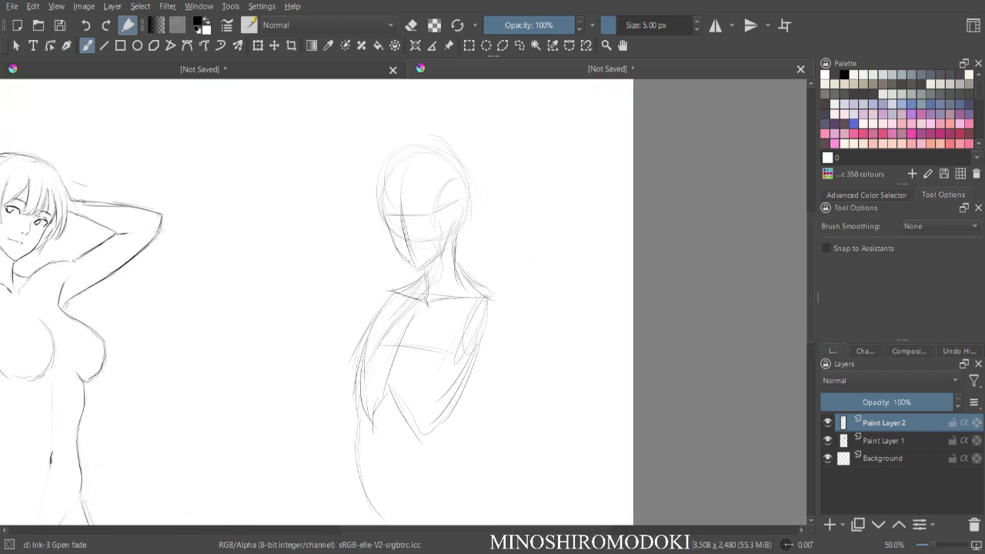
# - Sketch both rounded shoulders and the start of the near upper arm
pyautogui.moveTo(421, 279); pyautogui.dragTo(374, 290)
pyautogui.moveTo(394, 286); pyautogui.dragTo(371, 314)
pyautogui.moveTo(378, 298); pyautogui.dragTo(371, 316)
pyautogui.moveTo(469, 275)
pyautogui.mouseDown()
pyautogui.moveTo(491, 296)
pyautogui.moveTo(481, 331)
pyautogui.moveTo(511, 326)
pyautogui.moveTo(504, 357)
pyautogui.mouseUp()
pyautogui.moveTo(501, 312)
pyautogui.mouseDown()
pyautogui.moveTo(513, 356)
pyautogui.moveTo(484, 357)
pyautogui.mouseUp()
pyautogui.moveTo(476, 292); pyautogui.dragTo(498, 323)
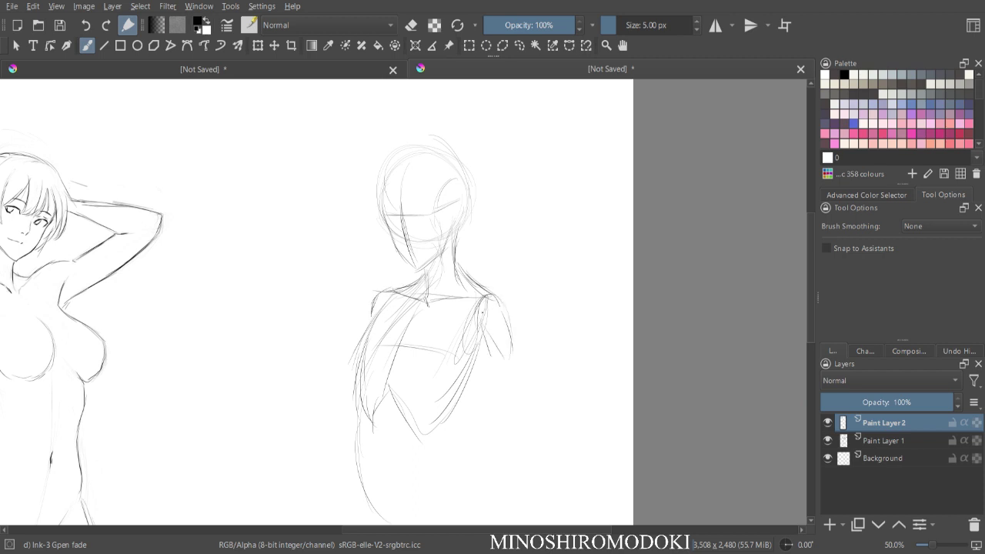
# - Reinforce the ribcage's side contours, lower edge and centre line with darker strokes
pyautogui.press('-')
pyautogui.moveTo(402, 297)
pyautogui.mouseDown()
pyautogui.moveTo(376, 352)
pyautogui.moveTo(372, 381)
pyautogui.moveTo(390, 387)
pyautogui.mouseUp()
pyautogui.moveTo(402, 363)
pyautogui.mouseDown()
pyautogui.moveTo(393, 380)
pyautogui.moveTo(414, 392)
pyautogui.mouseUp()
pyautogui.moveTo(453, 334); pyautogui.dragTo(419, 394)
pyautogui.moveTo(416, 298); pyautogui.dragTo(393, 358)
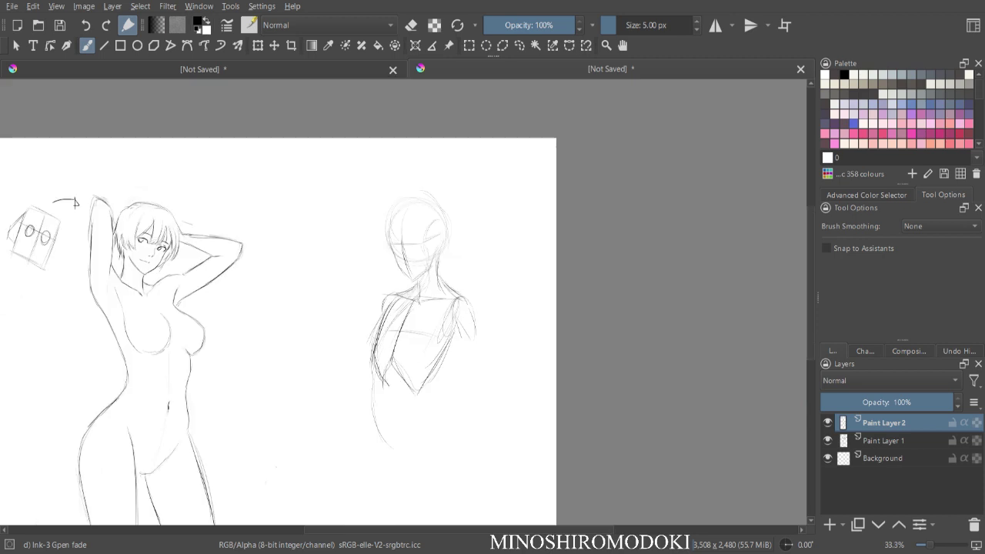
# - Sketch the waist and a V-shaped pelvis below the ribcage
pyautogui.press('-')
pyautogui.press('m')
pyautogui.moveTo(455, 368); pyautogui.dragTo(439, 238)
pyautogui.moveTo(402, 269); pyautogui.dragTo(391, 330)
pyautogui.moveTo(400, 291)
pyautogui.mouseDown()
pyautogui.moveTo(389, 332)
pyautogui.moveTo(379, 326)
pyautogui.mouseUp()
pyautogui.moveTo(352, 289)
pyautogui.mouseDown()
pyautogui.moveTo(388, 344)
pyautogui.moveTo(411, 312)
pyautogui.moveTo(387, 332)
pyautogui.mouseUp()
pyautogui.moveTo(413, 296); pyautogui.dragTo(389, 336)
pyautogui.moveTo(412, 254); pyautogui.dragTo(414, 295)
pyautogui.moveTo(373, 245)
pyautogui.mouseDown()
pyautogui.moveTo(369, 299)
pyautogui.moveTo(355, 301)
pyautogui.mouseUp()
pyautogui.moveTo(365, 265); pyautogui.dragTo(349, 302)
pyautogui.moveTo(361, 282)
pyautogui.mouseDown()
pyautogui.moveTo(340, 311)
pyautogui.moveTo(375, 325)
pyautogui.mouseUp()
pyautogui.press('-')
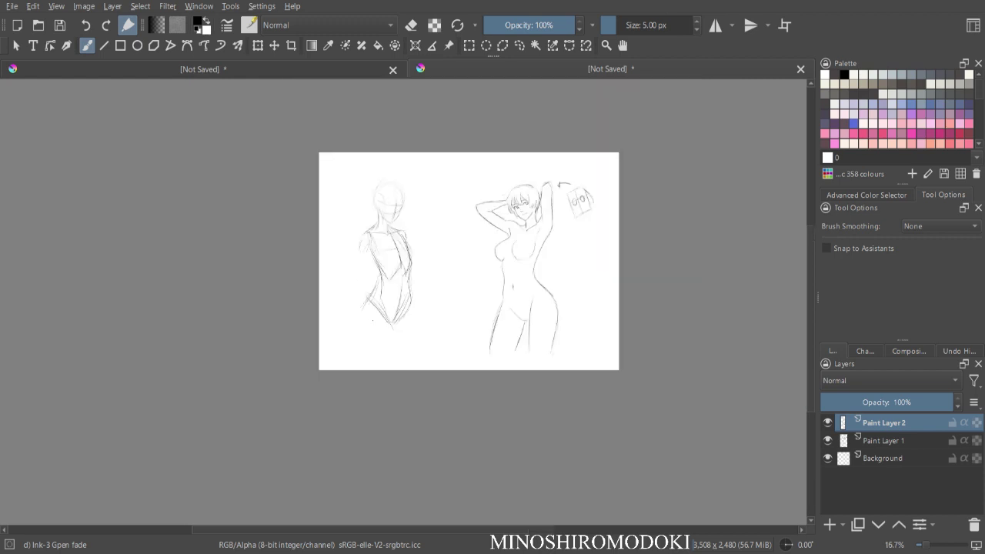
# - Draw the waist and hip contours and extend them into both thighs
pyautogui.press('m')
pyautogui.press('+')
pyautogui.press('+')
pyautogui.moveTo(462, 194)
pyautogui.mouseDown()
pyautogui.moveTo(456, 270)
pyautogui.moveTo(472, 290)
pyautogui.mouseUp()
pyautogui.moveTo(389, 306); pyautogui.dragTo(398, 375)
pyautogui.moveTo(385, 292); pyautogui.dragTo(394, 375)
pyautogui.moveTo(385, 331); pyautogui.dragTo(421, 408)
pyautogui.moveTo(395, 359); pyautogui.dragTo(429, 414)
pyautogui.moveTo(431, 353); pyautogui.dragTo(434, 435)
pyautogui.moveTo(462, 308)
pyautogui.mouseDown()
pyautogui.moveTo(484, 348)
pyautogui.moveTo(488, 416)
pyautogui.mouseUp()
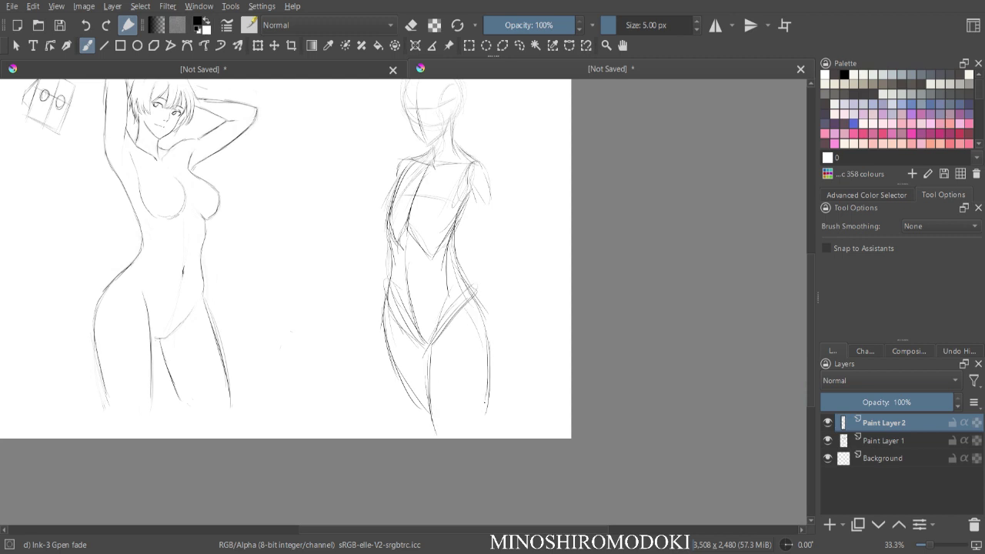
# - Erase part of the near waist and hip contour and restate the pelvis and thigh lines
pyautogui.press('-')
pyautogui.press('-')
pyautogui.press('m')
pyautogui.press('+')
pyautogui.press('+')
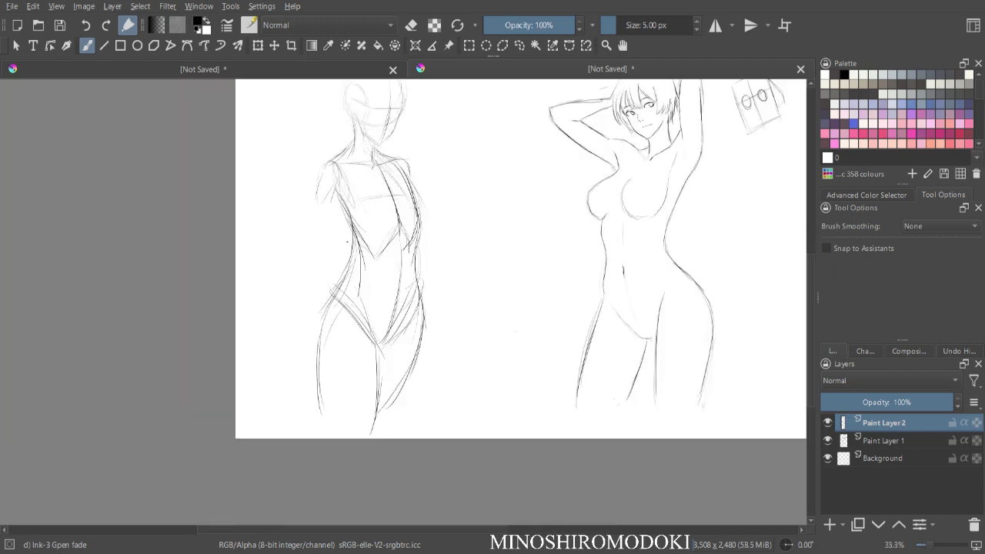
pyautogui.press('e')
pyautogui.moveTo(353, 243)
pyautogui.mouseDown()
pyautogui.moveTo(358, 273)
pyautogui.moveTo(336, 295)
pyautogui.moveTo(323, 364)
pyautogui.moveTo(336, 426)
pyautogui.mouseUp()
pyautogui.press('e')
pyautogui.moveTo(361, 318); pyautogui.dragTo(383, 351)
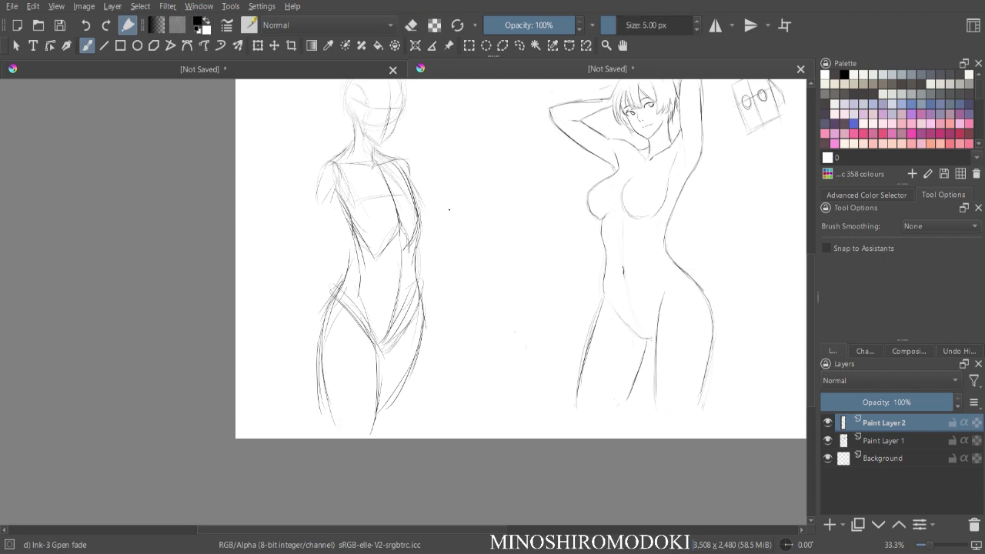
# - Darken the chest line and sketch the near upper arm from shoulder to elbow
pyautogui.hotkey('ctrl', '-')
pyautogui.hotkey('ctrl', '-')
pyautogui.press('m')
pyautogui.hotkey('ctrl', '+')
pyautogui.press('+')
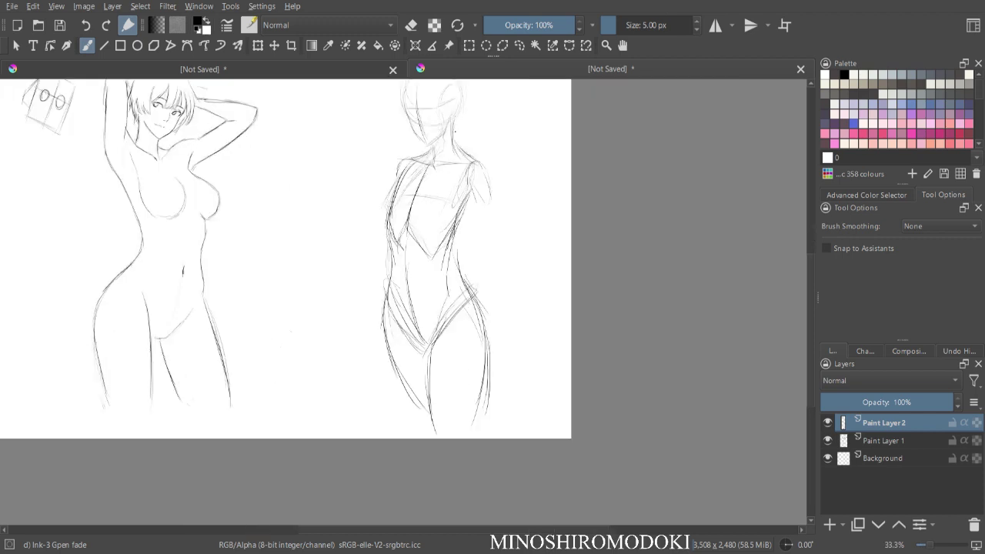
pyautogui.moveTo(468, 187)
pyautogui.mouseDown()
pyautogui.moveTo(480, 202)
pyautogui.moveTo(452, 204)
pyautogui.mouseUp()
pyautogui.moveTo(395, 195)
pyautogui.mouseDown()
pyautogui.moveTo(437, 197)
pyautogui.moveTo(485, 225)
pyautogui.mouseUp()
pyautogui.moveTo(465, 187)
pyautogui.mouseDown()
pyautogui.moveTo(486, 243)
pyautogui.moveTo(490, 194)
pyautogui.mouseUp()
pyautogui.moveTo(496, 207); pyautogui.dragTo(506, 250)
pyautogui.moveTo(468, 199); pyautogui.dragTo(492, 274)
pyautogui.moveTo(497, 211)
pyautogui.mouseDown()
pyautogui.moveTo(502, 257)
pyautogui.moveTo(485, 260)
pyautogui.mouseUp()
pyautogui.press('m')
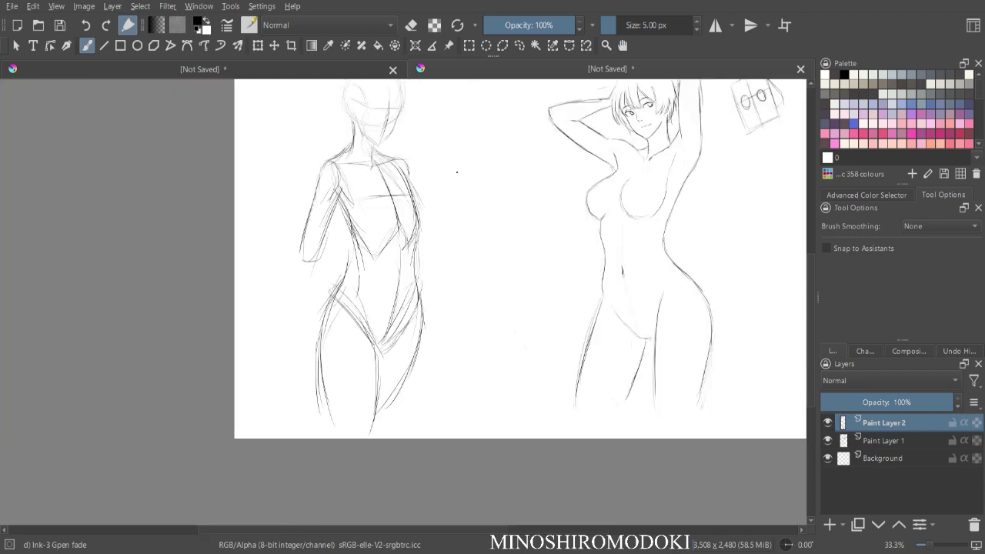
# - Sketch the near forearm's outer line and a small hand resting on the far hip
pyautogui.moveTo(303, 258); pyautogui.dragTo(276, 360)
pyautogui.hotkey('ctrl', '-')
pyautogui.hotkey('ctrl', '-')
pyautogui.press('m')
pyautogui.press('m')
pyautogui.press('+')
pyautogui.press('m')
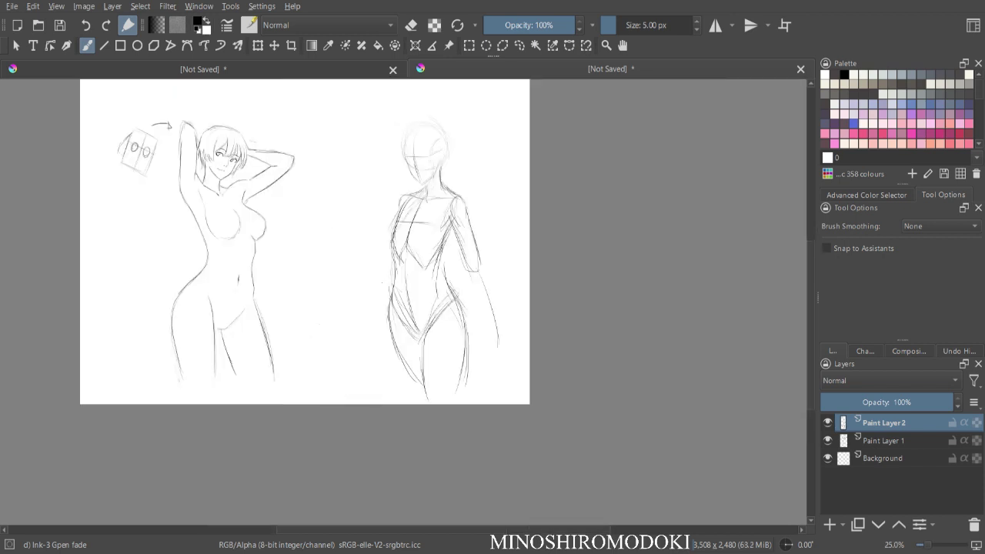
pyautogui.moveTo(386, 280); pyautogui.dragTo(389, 304)
pyautogui.press('m')
pyautogui.press('m')
pyautogui.press('+')
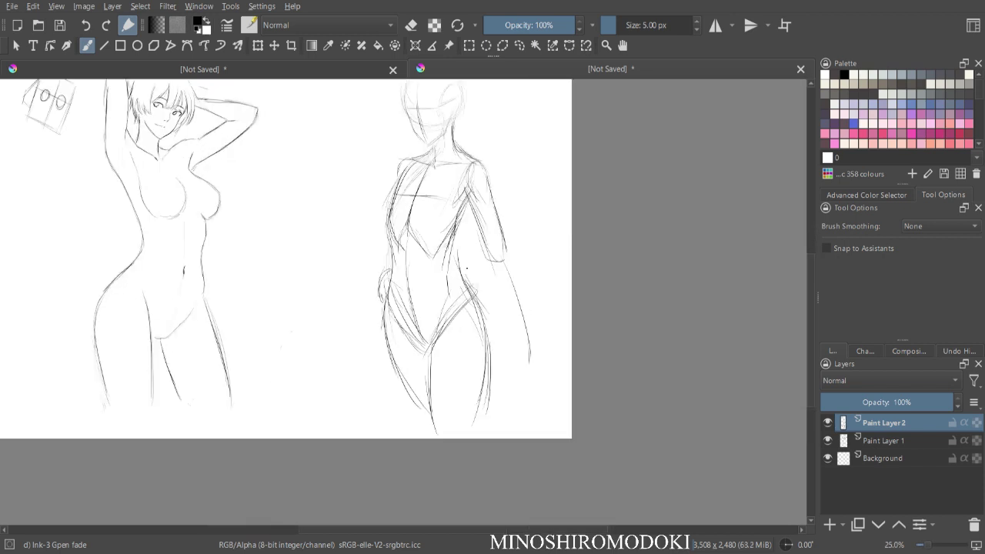
# - Complete the near forearm with elbow, inner contour and a taper towards the wrist
pyautogui.moveTo(454, 223); pyautogui.dragTo(389, 213)
pyautogui.moveTo(377, 175)
pyautogui.mouseDown()
pyautogui.moveTo(402, 234)
pyautogui.moveTo(411, 224)
pyautogui.mouseUp()
pyautogui.moveTo(417, 234)
pyautogui.mouseDown()
pyautogui.moveTo(423, 259)
pyautogui.moveTo(407, 267)
pyautogui.moveTo(413, 273)
pyautogui.mouseUp()
pyautogui.moveTo(410, 267); pyautogui.dragTo(418, 287)
pyautogui.moveTo(403, 246)
pyautogui.mouseDown()
pyautogui.moveTo(422, 298)
pyautogui.moveTo(428, 268)
pyautogui.mouseUp()
pyautogui.moveTo(422, 245); pyautogui.dragTo(440, 328)
pyautogui.moveTo(414, 272); pyautogui.dragTo(438, 356)
pyautogui.scroll(-2, 442, 360)
pyautogui.press('m')
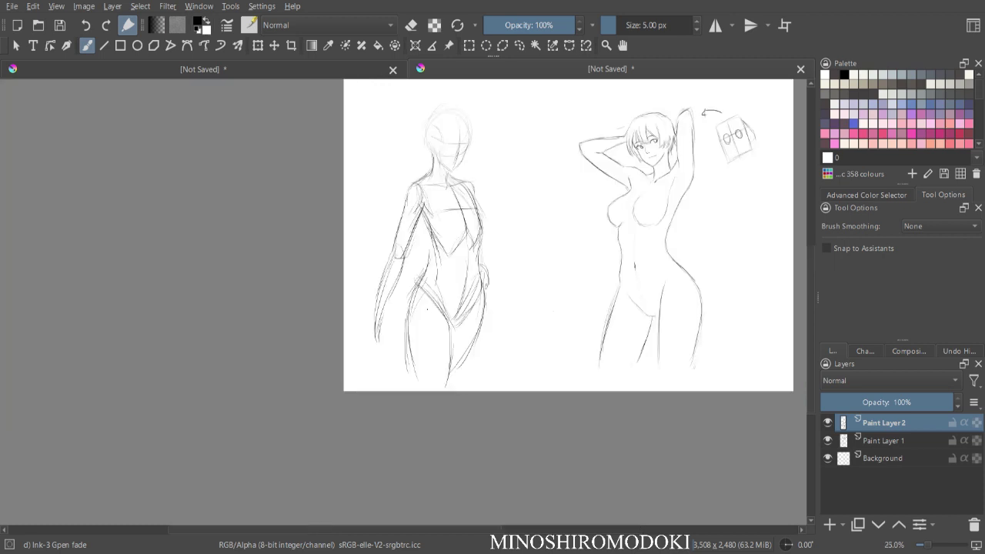
# - Erase the near waist line and redraw it flowing from the ribcage out into a wider hip
pyautogui.scroll(3, 373, 347)
pyautogui.press('e')
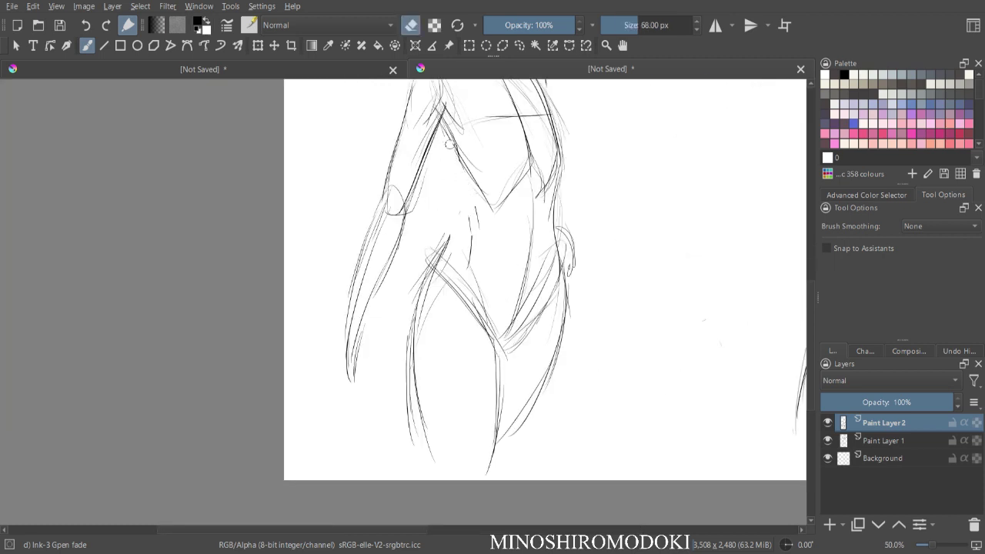
pyautogui.press('m')
pyautogui.press('-')
pyautogui.press('e')
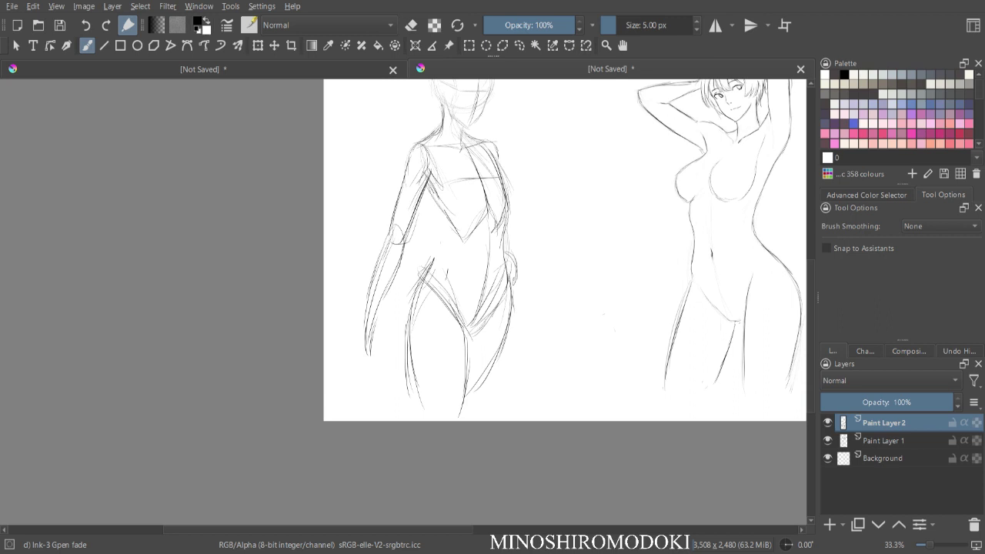
pyautogui.moveTo(448, 241); pyautogui.dragTo(401, 297)
pyautogui.press('-')
pyautogui.press('m')
pyautogui.press('+')
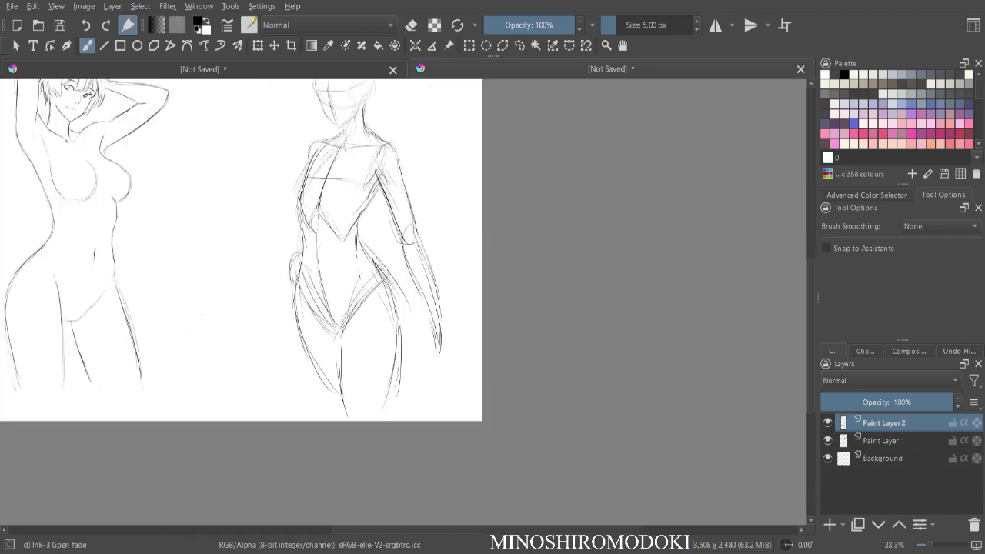
# - Inspect the shoulders, arm, waist and hips of the new figure up close
pyautogui.moveTo(458, 180); pyautogui.dragTo(442, 356)
pyautogui.press('+')
pyautogui.press('+')
pyautogui.moveTo(395, 308); pyautogui.dragTo(556, 186)
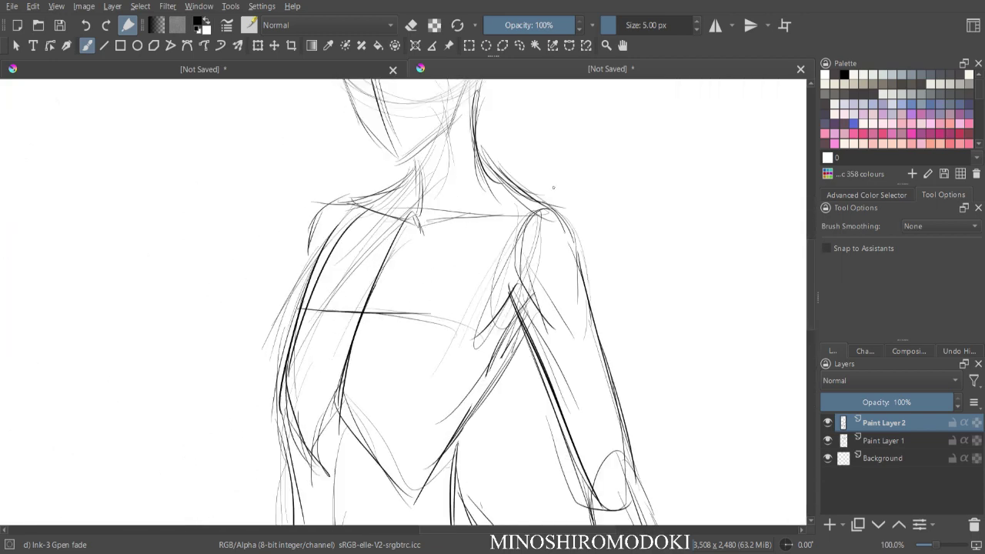
pyautogui.press('-')
pyautogui.moveTo(392, 237); pyautogui.dragTo(402, 307)
pyautogui.moveTo(386, 265)
pyautogui.mouseDown()
pyautogui.moveTo(418, 321)
pyautogui.moveTo(393, 307)
pyautogui.moveTo(391, 247)
pyautogui.mouseUp()
pyautogui.press('-')
pyautogui.press('+')
pyautogui.press('+')
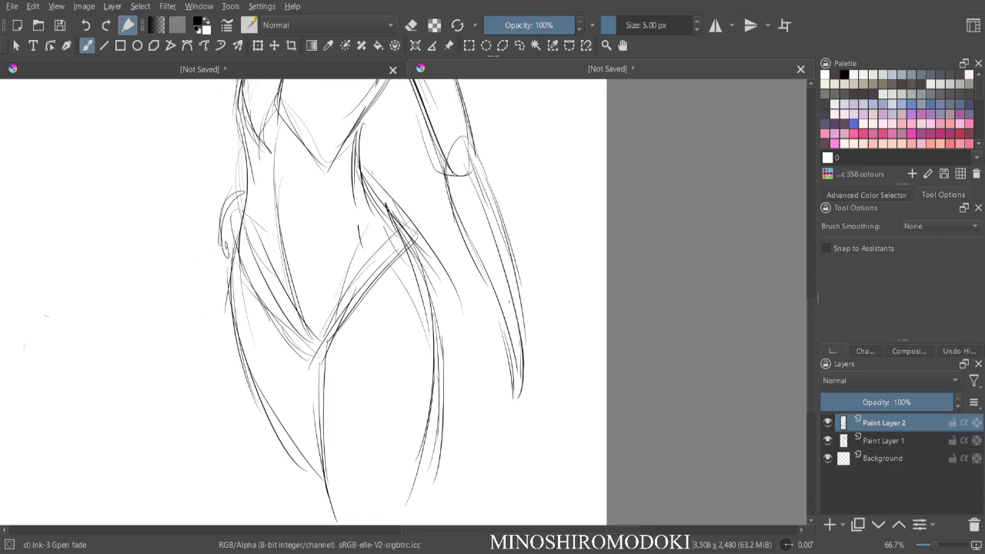
# - Sketch the near hand hanging below the forearm with its thumb and curled fingers beside the thigh
pyautogui.press('-')
pyautogui.press('m')
pyautogui.press('-')
pyautogui.press('-')
pyautogui.press('+')
pyautogui.press('+')
pyautogui.moveTo(411, 314); pyautogui.dragTo(423, 252)
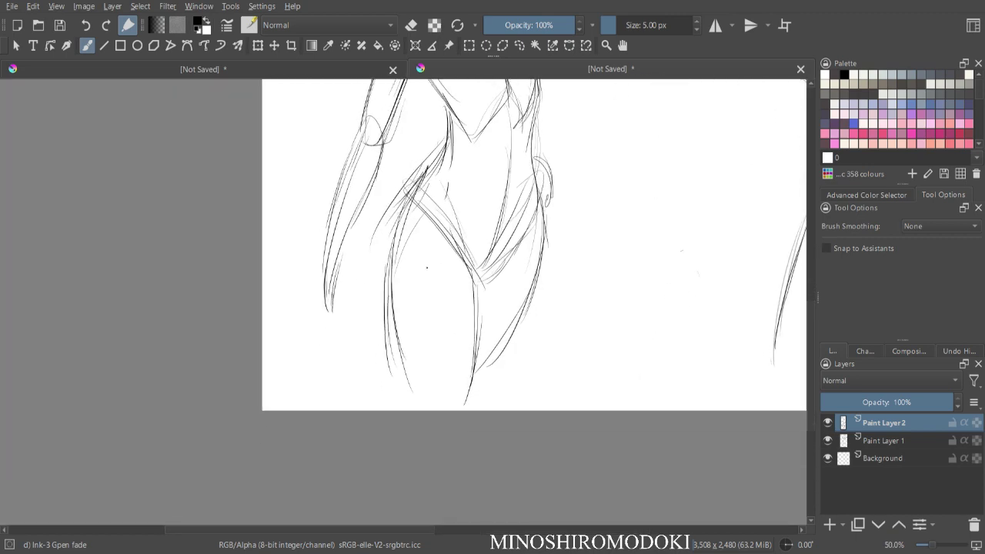
pyautogui.moveTo(354, 216); pyautogui.dragTo(350, 293)
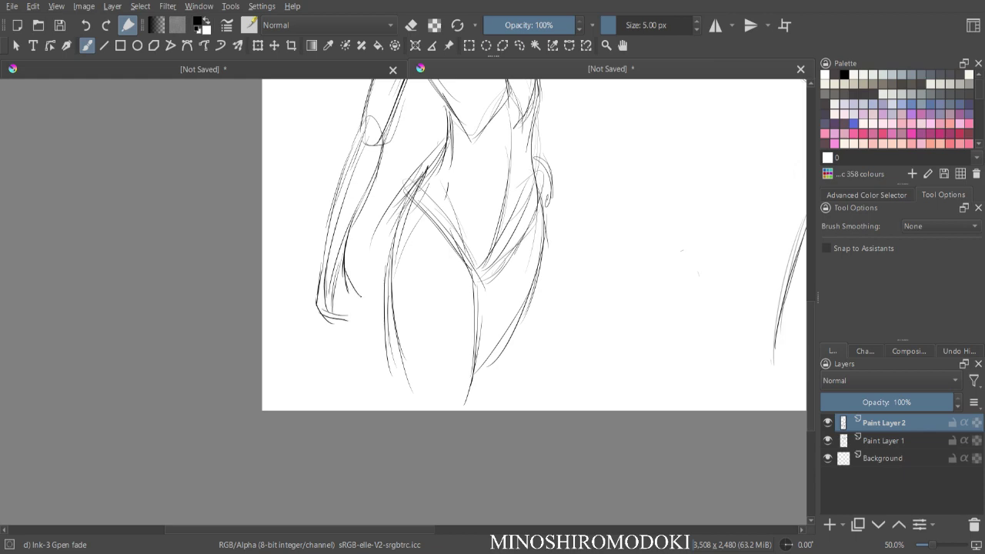
# - Draw the far eye's upper lid as a thick curved line sloping down towards the nose
pyautogui.press('-')
pyautogui.press('m')
pyautogui.press('+')
pyautogui.moveTo(423, 243); pyautogui.dragTo(426, 449)
pyautogui.press('+')
pyautogui.press('+')
pyautogui.moveTo(429, 182)
pyautogui.mouseDown()
pyautogui.moveTo(554, 418)
pyautogui.moveTo(614, 485)
pyautogui.mouseUp()
pyautogui.press('+')
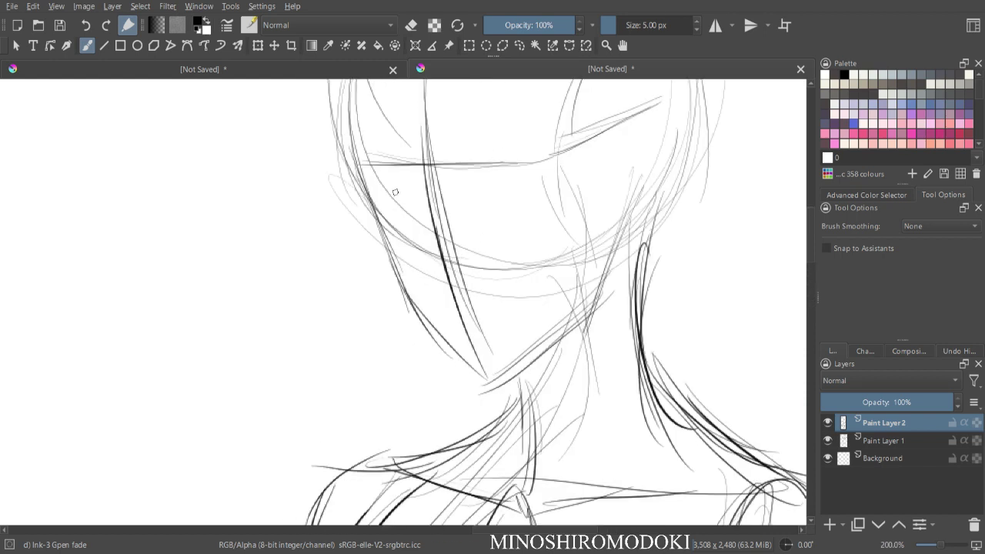
pyautogui.moveTo(372, 196); pyautogui.dragTo(418, 208)
pyautogui.moveTo(373, 194); pyautogui.dragTo(418, 213)
pyautogui.moveTo(373, 198); pyautogui.dragTo(424, 214)
pyautogui.moveTo(402, 201); pyautogui.dragTo(427, 222)
pyautogui.moveTo(416, 210); pyautogui.dragTo(436, 235)
pyautogui.moveTo(422, 222); pyautogui.dragTo(432, 236)
pyautogui.moveTo(366, 199); pyautogui.dragTo(425, 217)
pyautogui.moveTo(416, 210); pyautogui.dragTo(432, 235)
pyautogui.moveTo(383, 199); pyautogui.dragTo(433, 235)
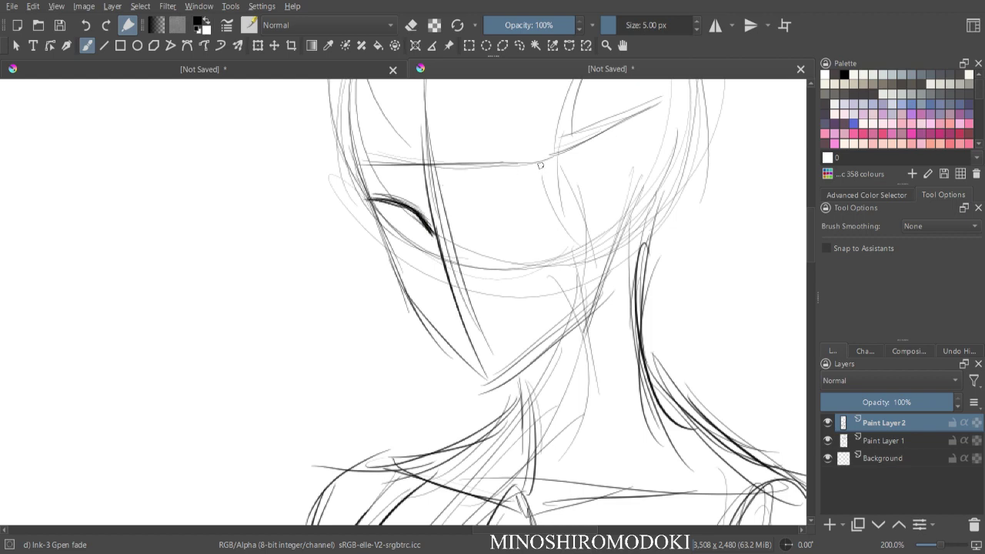
# - Sketch the near eye's upper lid and corners, and add the nose bridge with a short mark for its base
pyautogui.press('m')
pyautogui.press('m')
pyautogui.moveTo(479, 203)
pyautogui.mouseDown()
pyautogui.moveTo(539, 201)
pyautogui.moveTo(518, 204)
pyautogui.moveTo(551, 234)
pyautogui.moveTo(485, 225)
pyautogui.moveTo(479, 213)
pyautogui.moveTo(558, 206)
pyautogui.mouseUp()
pyautogui.moveTo(493, 204)
pyautogui.mouseDown()
pyautogui.moveTo(573, 208)
pyautogui.moveTo(549, 235)
pyautogui.mouseUp()
pyautogui.moveTo(417, 197); pyautogui.dragTo(434, 266)
pyautogui.moveTo(433, 224)
pyautogui.mouseDown()
pyautogui.moveTo(431, 284)
pyautogui.moveTo(445, 298)
pyautogui.mouseUp()
pyautogui.press('-')
pyautogui.press('m')
pyautogui.press('+')
pyautogui.press('-')
pyautogui.press('m')
pyautogui.scroll(1, 432, 254)
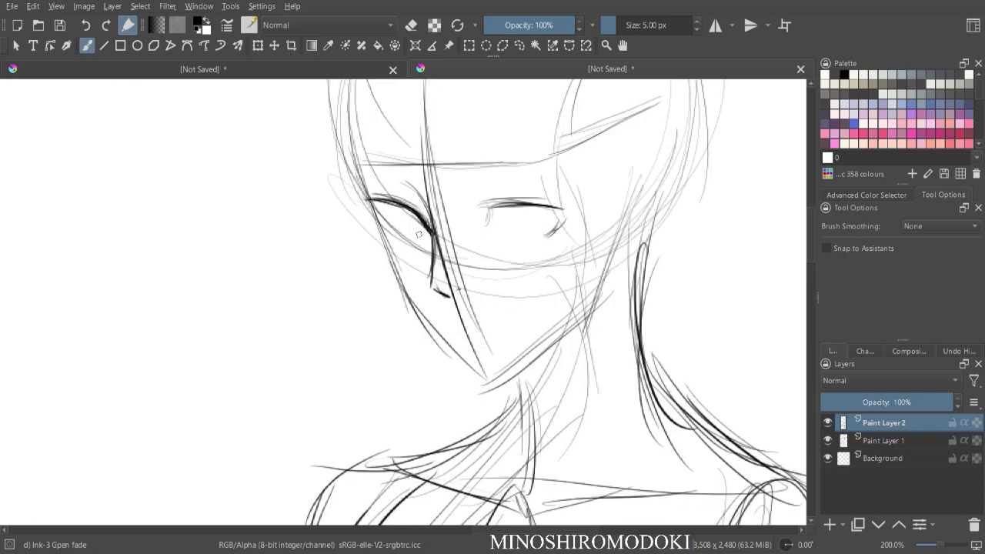
# - Darken the far cheek contour and the near jawline down to the pointed chin
pyautogui.moveTo(357, 192)
pyautogui.mouseDown()
pyautogui.moveTo(428, 325)
pyautogui.moveTo(458, 352)
pyautogui.mouseUp()
pyautogui.moveTo(414, 315); pyautogui.dragTo(465, 369)
pyautogui.moveTo(579, 312); pyautogui.dragTo(514, 377)
pyautogui.moveTo(582, 311); pyautogui.dragTo(493, 385)
pyautogui.moveTo(541, 352); pyautogui.dragTo(483, 384)
pyautogui.hotkey('ctrl', '-')
# - Add half-covered irises under the lids of both eyes
pyautogui.press('m')
pyautogui.press('m')
pyautogui.press('+')
pyautogui.press('+')
pyautogui.moveTo(353, 230)
pyautogui.mouseDown()
pyautogui.moveTo(375, 267)
pyautogui.moveTo(365, 250)
pyautogui.moveTo(339, 246)
pyautogui.moveTo(367, 271)
pyautogui.mouseUp()
pyautogui.moveTo(516, 231)
pyautogui.mouseDown()
pyautogui.moveTo(563, 241)
pyautogui.moveTo(566, 228)
pyautogui.moveTo(551, 256)
pyautogui.mouseUp()
pyautogui.press('-')
pyautogui.press('-')
pyautogui.press('m')
pyautogui.press('+')
pyautogui.press('+')
pyautogui.moveTo(249, 223)
pyautogui.mouseDown()
pyautogui.moveTo(220, 228)
pyautogui.moveTo(335, 225)
pyautogui.moveTo(332, 247)
pyautogui.moveTo(234, 239)
pyautogui.moveTo(243, 256)
pyautogui.moveTo(344, 227)
pyautogui.moveTo(324, 252)
pyautogui.mouseUp()
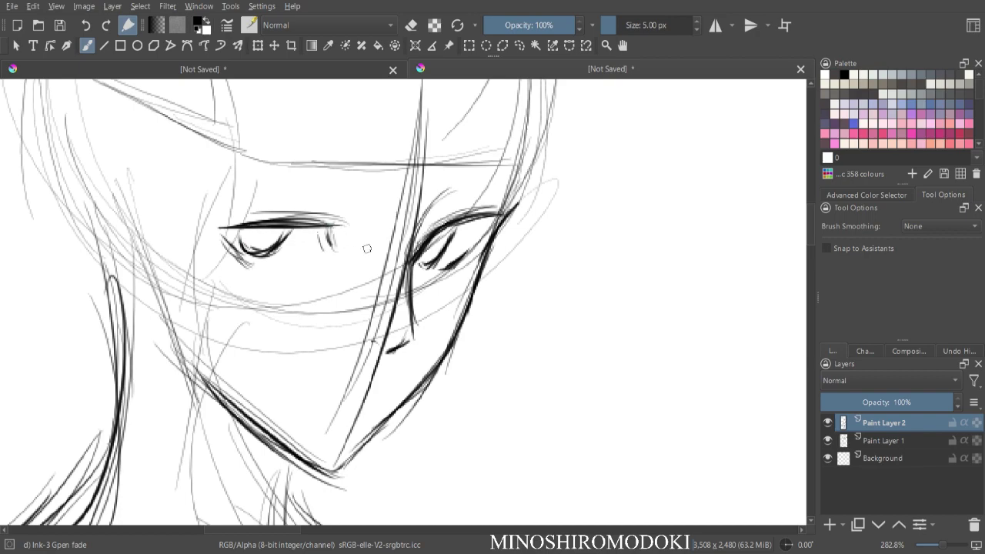
# - Erase the face's vertical centre line and the construction lines across the forehead and cheek
pyautogui.press('-')
pyautogui.press('-')
pyautogui.press('m')
pyautogui.press('m')
pyautogui.press('-')
pyautogui.press('-')
pyautogui.press('+')
pyautogui.scroll(3, 388, 274)
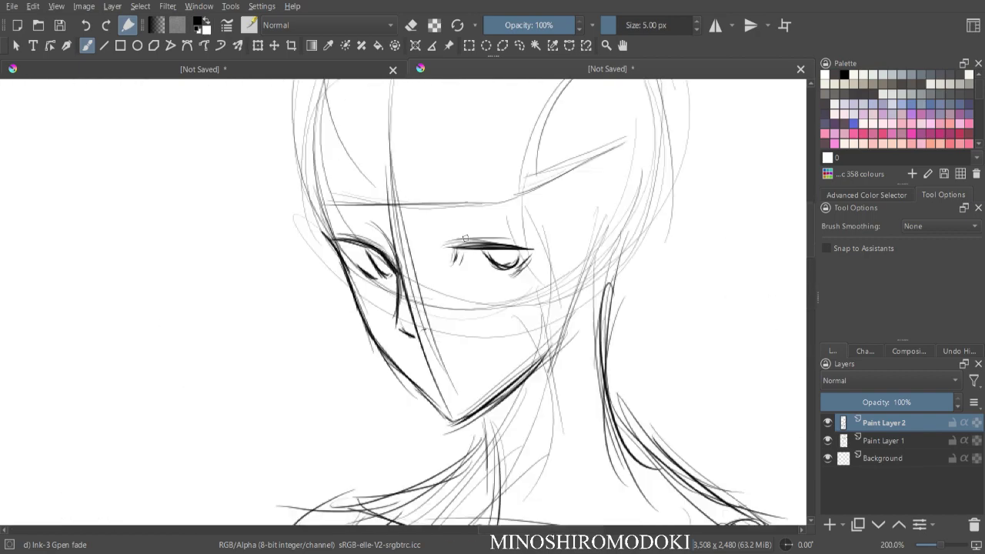
pyautogui.press('e')
pyautogui.scroll(-3, 437, 231)
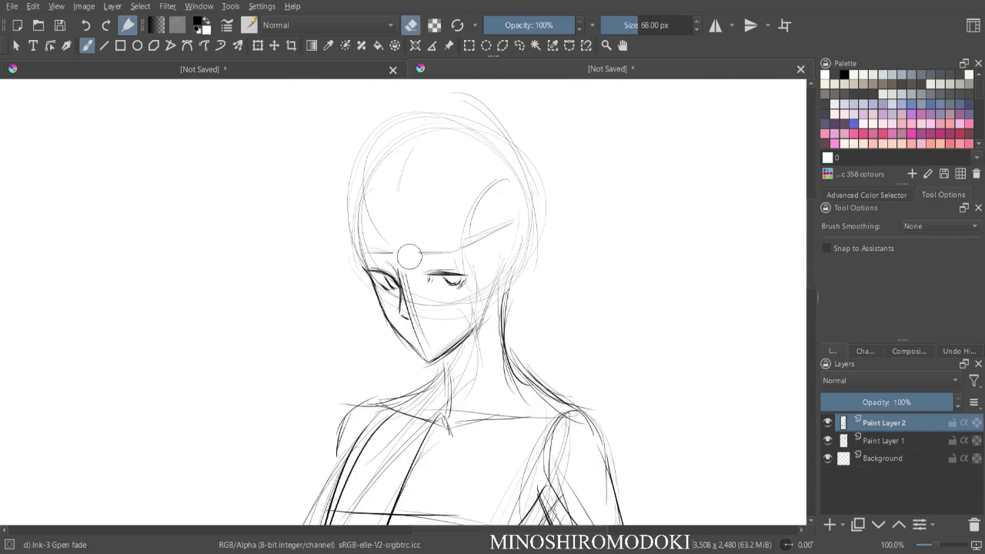
pyautogui.moveTo(403, 247); pyautogui.dragTo(418, 238)
pyautogui.moveTo(412, 301)
pyautogui.mouseDown()
pyautogui.moveTo(411, 330)
pyautogui.moveTo(451, 331)
pyautogui.moveTo(451, 303)
pyautogui.moveTo(431, 307)
pyautogui.mouseUp()
pyautogui.moveTo(404, 252); pyautogui.dragTo(409, 284)
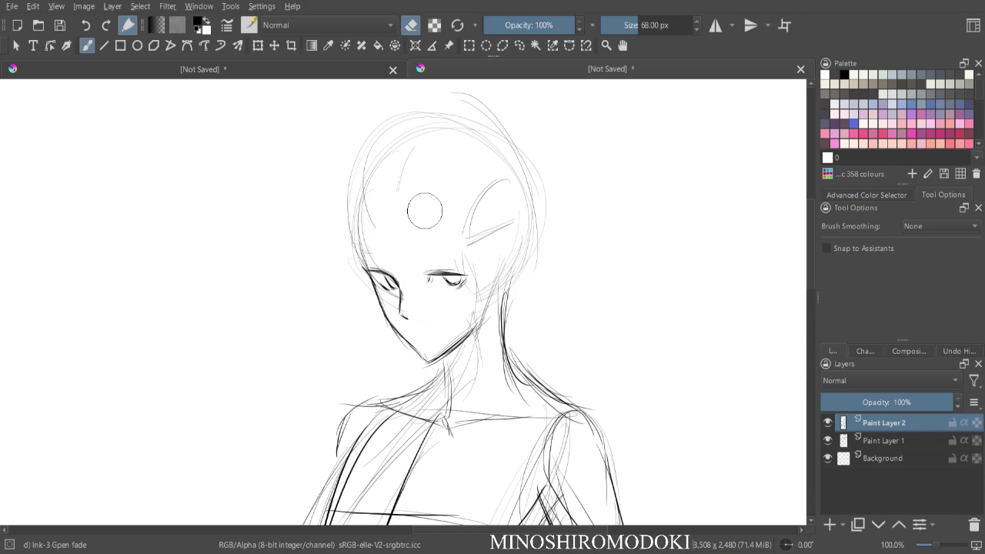
# - Darken the far eye's upper lid and the fold line above it
pyautogui.press('+')
pyautogui.press('+')
pyautogui.press('+')
pyautogui.press('e')
pyautogui.moveTo(348, 203); pyautogui.dragTo(376, 222)
pyautogui.moveTo(346, 197); pyautogui.dragTo(389, 244)
pyautogui.moveTo(362, 211); pyautogui.dragTo(400, 272)
# - Sketch short eyebrows above both eyes
pyautogui.moveTo(299, 183); pyautogui.dragTo(345, 194)
pyautogui.moveTo(454, 179)
pyautogui.mouseDown()
pyautogui.moveTo(485, 173)
pyautogui.moveTo(473, 168)
pyautogui.moveTo(517, 163)
pyautogui.moveTo(481, 176)
pyautogui.moveTo(546, 165)
pyautogui.moveTo(469, 178)
pyautogui.moveTo(552, 163)
pyautogui.mouseUp()
pyautogui.moveTo(480, 168); pyautogui.dragTo(557, 167)
pyautogui.hotkey('ctrl', '-')
pyautogui.hotkey('ctrl', '-')
pyautogui.press('m')
pyautogui.hotkey('ctrl', '+')
pyautogui.hotkey('ctrl', '-')
pyautogui.hotkey('ctrl', '-')
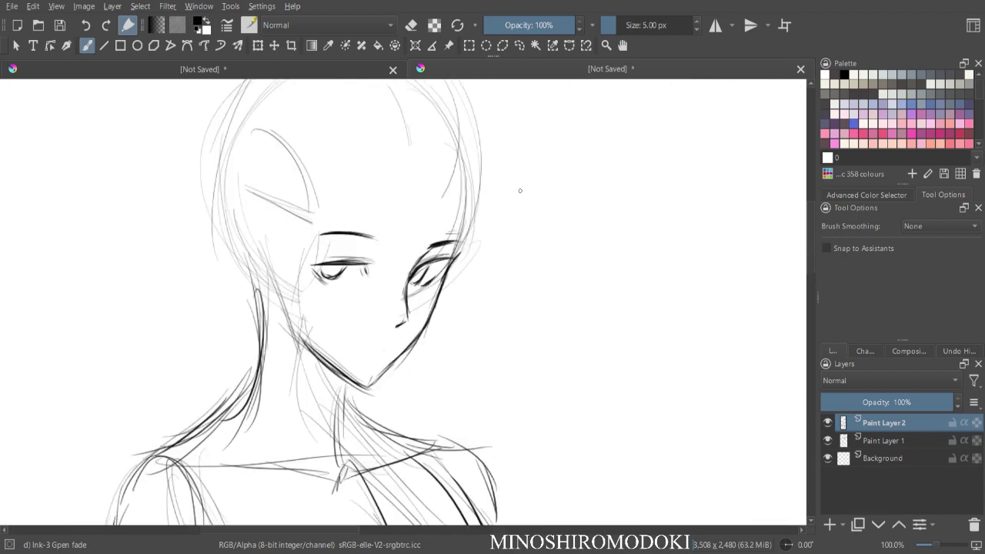
# - Remove both eyebrows, using a 16 px eraser on the far one
pyautogui.hotkey('ctrl', '+')
pyautogui.hotkey('ctrl', '+')
pyautogui.press('e')
pyautogui.moveTo(401, 197)
pyautogui.mouseDown()
pyautogui.moveTo(287, 200)
pyautogui.moveTo(456, 196)
pyautogui.moveTo(437, 211)
pyautogui.moveTo(454, 193)
pyautogui.mouseUp()
pyautogui.hotkey('ctrl', 'z')
pyautogui.press('[')
pyautogui.press('[')
pyautogui.press('[')
pyautogui.press('[')
pyautogui.press('[')
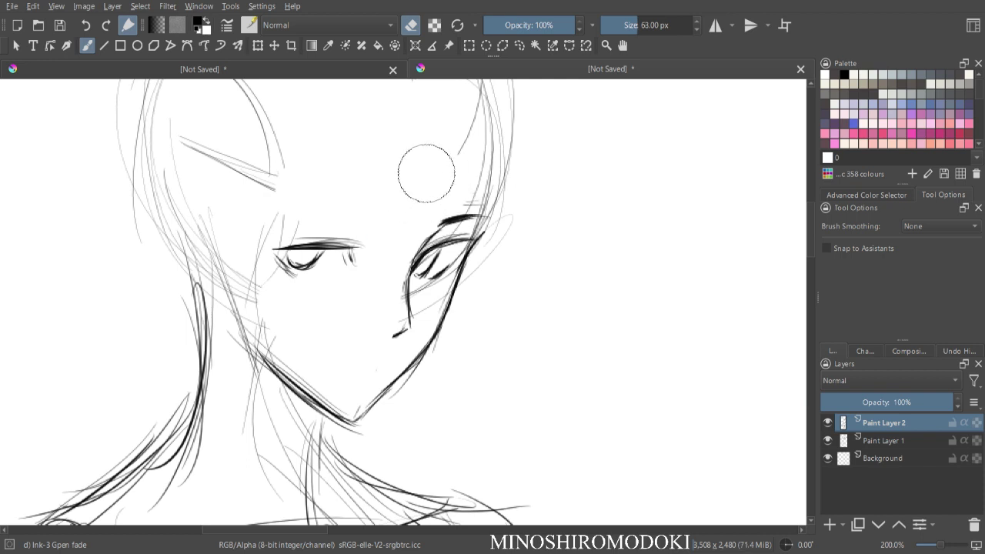
pyautogui.press('[')
pyautogui.press('[')
pyautogui.press('[')
pyautogui.press('[')
pyautogui.press('[')
pyautogui.press('[')
pyautogui.press('[')
pyautogui.press('[')
pyautogui.press('[')
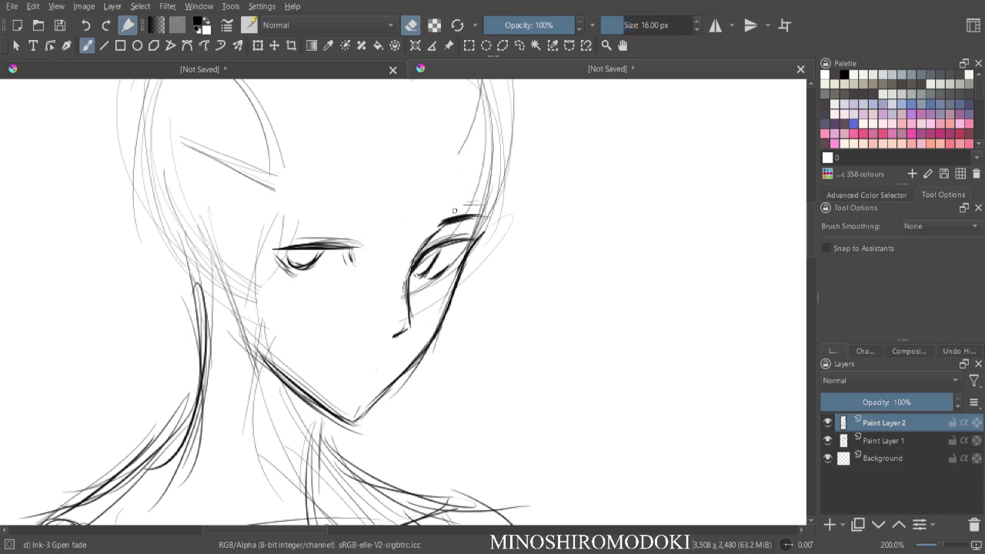
pyautogui.moveTo(445, 224)
pyautogui.mouseDown()
pyautogui.moveTo(472, 219)
pyautogui.moveTo(467, 209)
pyautogui.mouseUp()
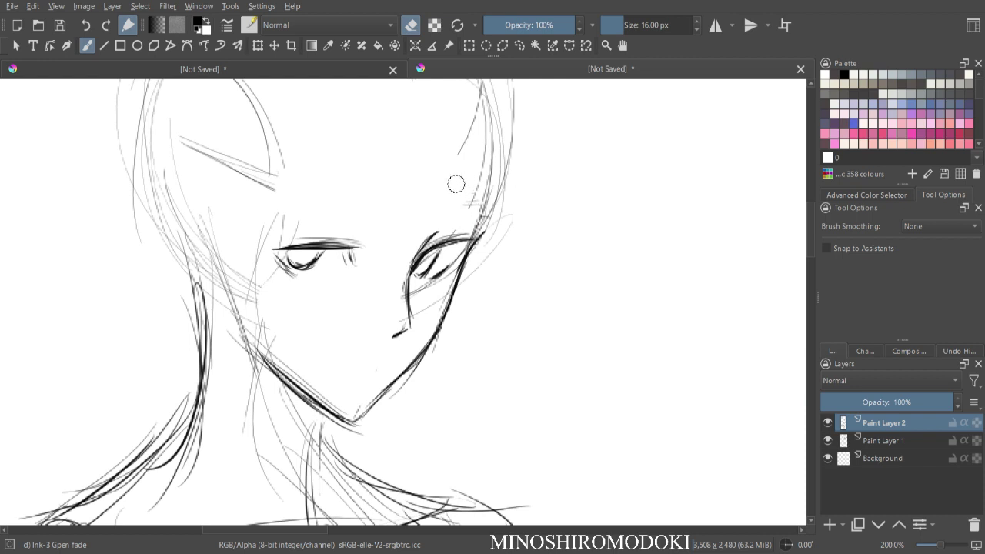
# - Select the far eye with a freehand outline and scale it down slightly with a free transform
pyautogui.press('l')
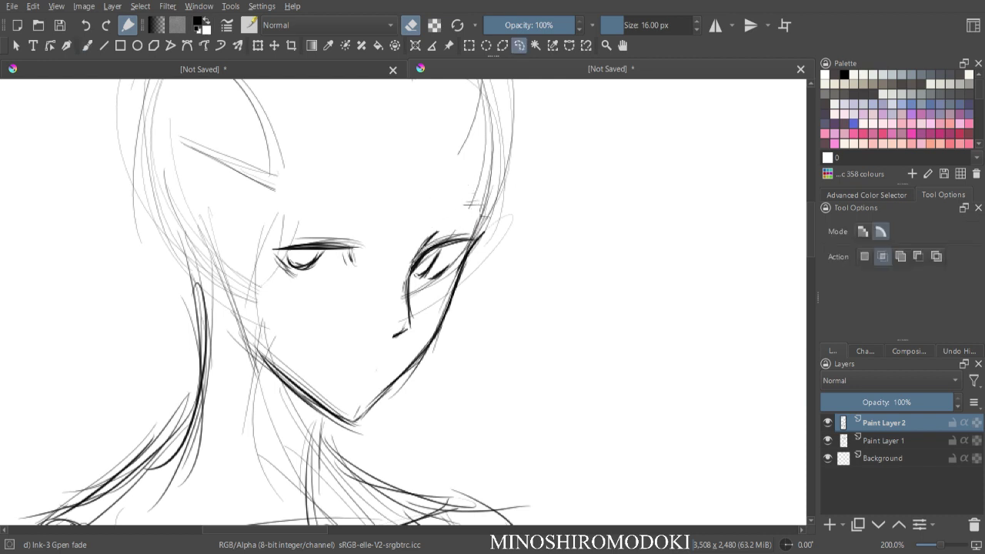
pyautogui.moveTo(431, 228)
pyautogui.mouseDown()
pyautogui.moveTo(472, 268)
pyautogui.moveTo(424, 231)
pyautogui.mouseUp()
pyautogui.hotkey('ctrl', 't')
pyautogui.click(913, 248)
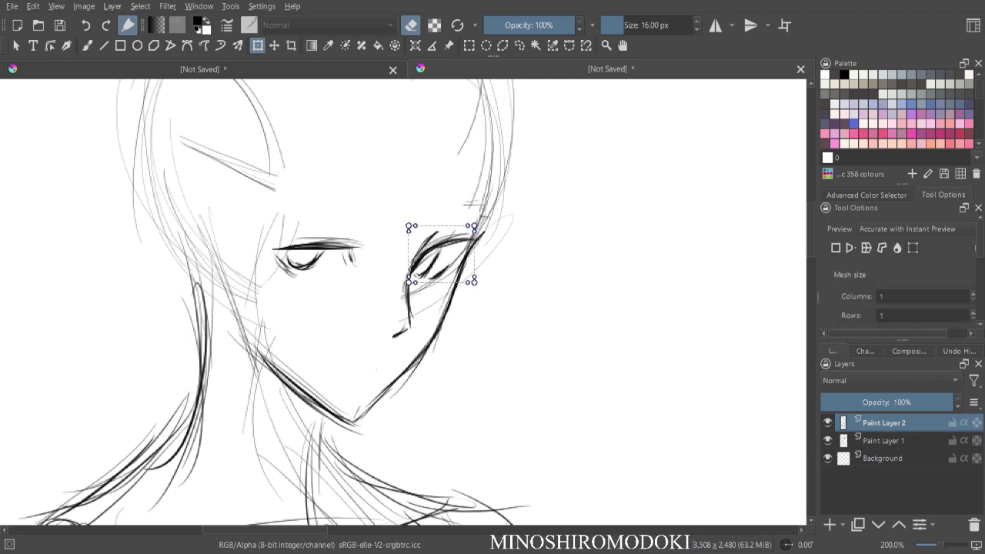
pyautogui.click(836, 248)
pyautogui.moveTo(474, 254); pyautogui.dragTo(471, 254)
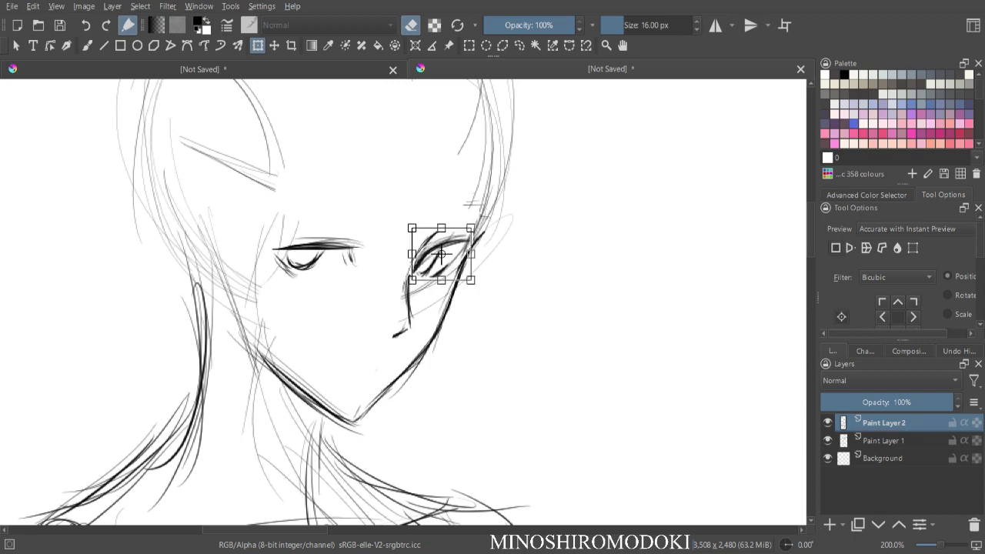
pyautogui.press('m')
pyautogui.press('Return')
# - Darken the near eye's upper lid and extend it outwards into a sharp outer corner
pyautogui.press('b')
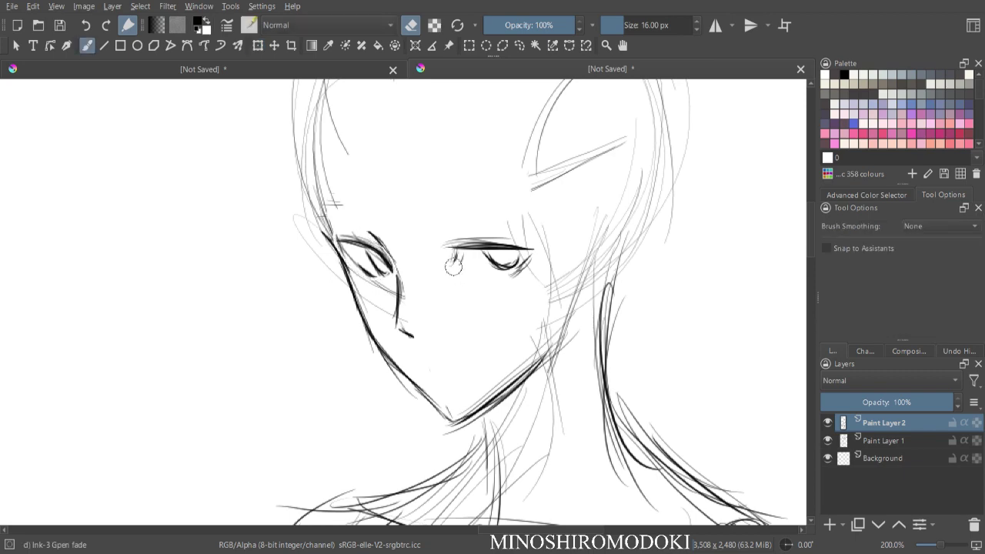
pyautogui.scroll(1, 404, 243)
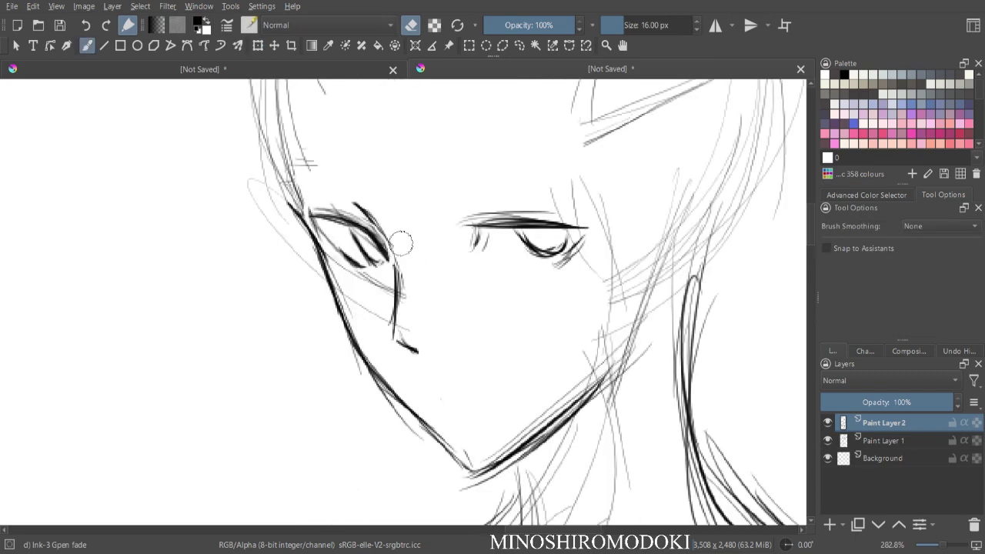
pyautogui.press('e')
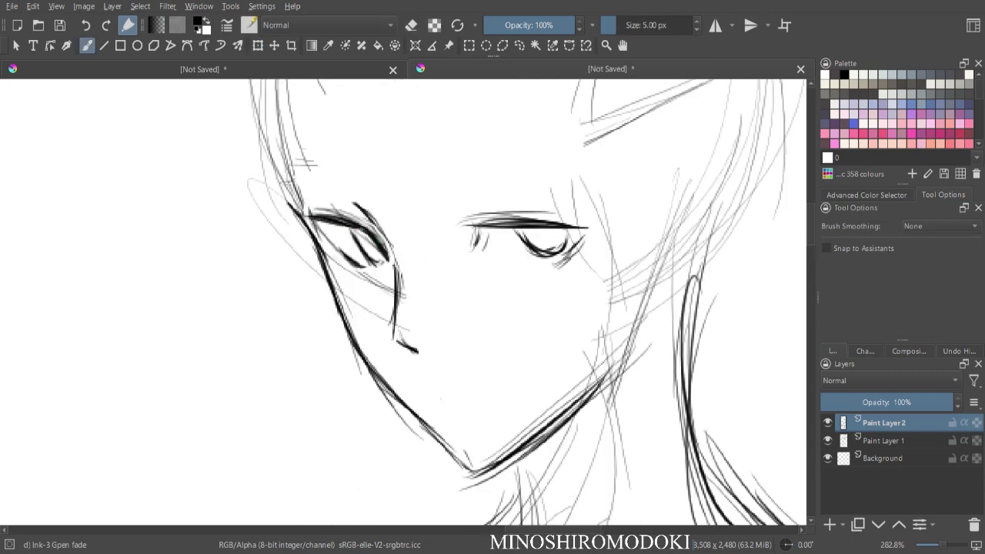
pyautogui.moveTo(485, 231)
pyautogui.mouseDown()
pyautogui.moveTo(469, 253)
pyautogui.moveTo(542, 224)
pyautogui.moveTo(600, 224)
pyautogui.mouseUp()
pyautogui.moveTo(597, 228); pyautogui.dragTo(574, 250)
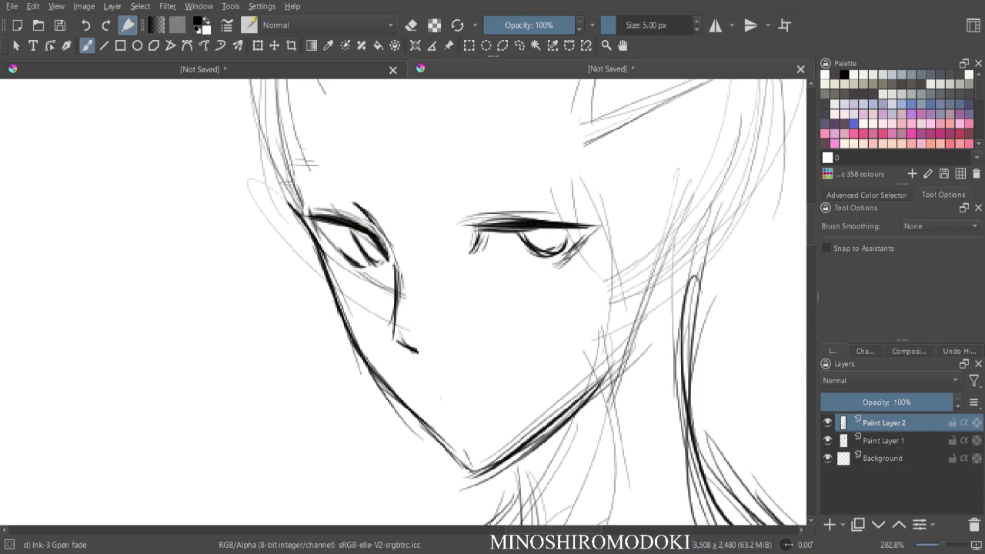
# - Draw an arched far eyebrow and a longer near eyebrow that rises from a low inner end
pyautogui.press('-')
pyautogui.press('-')
pyautogui.press('+')
pyautogui.moveTo(341, 217); pyautogui.dragTo(373, 233)
pyautogui.moveTo(441, 222); pyautogui.dragTo(458, 215)
pyautogui.moveTo(445, 221); pyautogui.dragTo(498, 206)
pyautogui.moveTo(498, 205); pyautogui.dragTo(513, 206)
# - Mark the mouth with a short line above the chin and darken the back of the neck
pyautogui.press('-')
pyautogui.press('-')
pyautogui.press('m')
pyautogui.press('m')
pyautogui.press('+')
pyautogui.press('m')
pyautogui.press('+')
pyautogui.press('-')
pyautogui.press('=')
pyautogui.press('-')
pyautogui.press('-')
pyautogui.press('m')
pyautogui.moveTo(482, 354)
pyautogui.mouseDown()
pyautogui.moveTo(475, 283)
pyautogui.moveTo(439, 331)
pyautogui.mouseUp()
pyautogui.moveTo(500, 217); pyautogui.dragTo(506, 313)
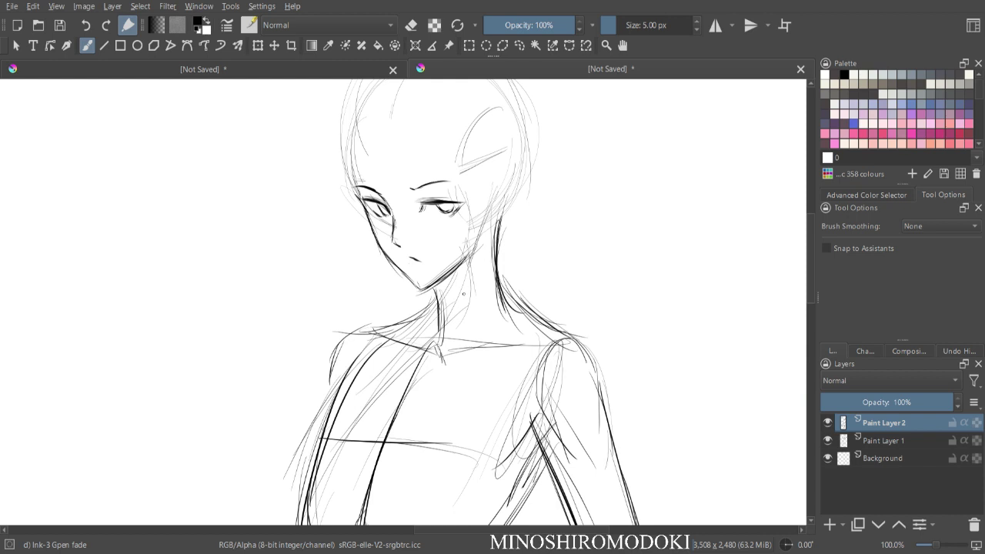
# - Darken the line from the front of the neck along the far shoulder
pyautogui.moveTo(436, 301)
pyautogui.mouseDown()
pyautogui.moveTo(355, 328)
pyautogui.moveTo(331, 368)
pyautogui.mouseUp()
pyautogui.hotkey('ctrl', '-')
pyautogui.hotkey('ctrl', '-')
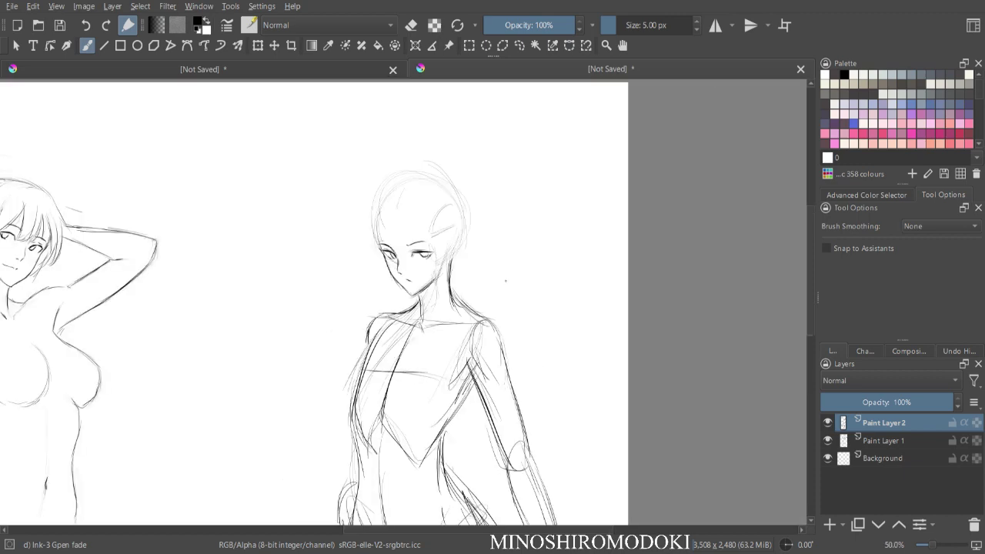
pyautogui.press('m')
pyautogui.hotkey('ctrl', '+')
pyautogui.moveTo(471, 242); pyautogui.dragTo(503, 256)
pyautogui.hotkey('ctrl', '+')
pyautogui.hotkey('ctrl', '+')
pyautogui.scroll(2, 448, 248)
pyautogui.scroll(-2, 449, 242)
pyautogui.scroll(-3, 360, 249)
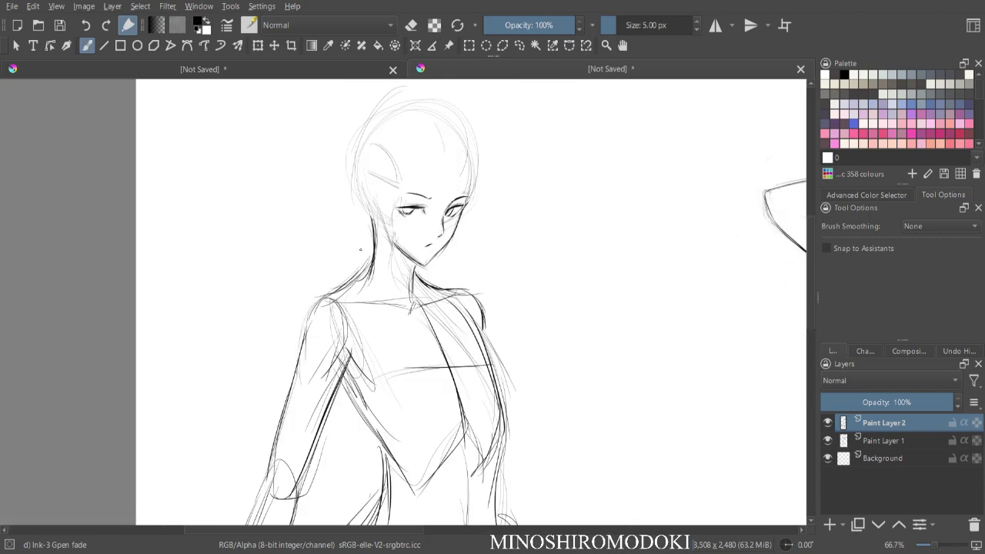
# - Darken the near shoulder slope and the outer contour of the upper arm
pyautogui.moveTo(369, 265)
pyautogui.mouseDown()
pyautogui.moveTo(318, 298)
pyautogui.moveTo(299, 331)
pyautogui.moveTo(300, 367)
pyautogui.mouseUp()
pyautogui.hotkey('ctrl', '-')
pyautogui.hotkey('ctrl', '-')
pyautogui.moveTo(402, 347); pyautogui.dragTo(375, 258)
pyautogui.hotkey('ctrl', '+')
pyautogui.hotkey('ctrl', '-')
pyautogui.press('m')
pyautogui.hotkey('ctrl', '+')
# - Sketch the rounded contours of both breasts over the chest construction lines
pyautogui.moveTo(449, 255); pyautogui.dragTo(435, 285)
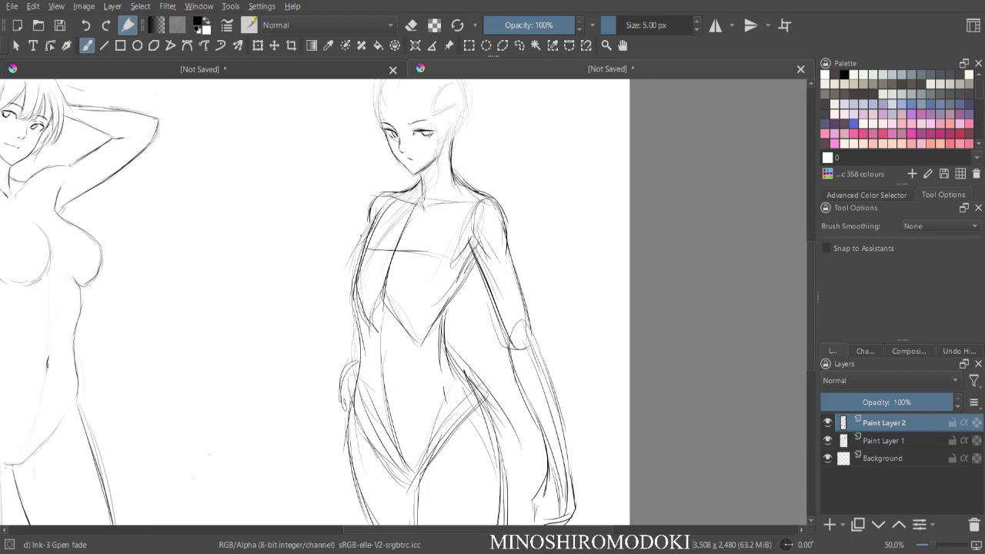
pyautogui.moveTo(371, 231)
pyautogui.mouseDown()
pyautogui.moveTo(336, 259)
pyautogui.moveTo(337, 290)
pyautogui.mouseUp()
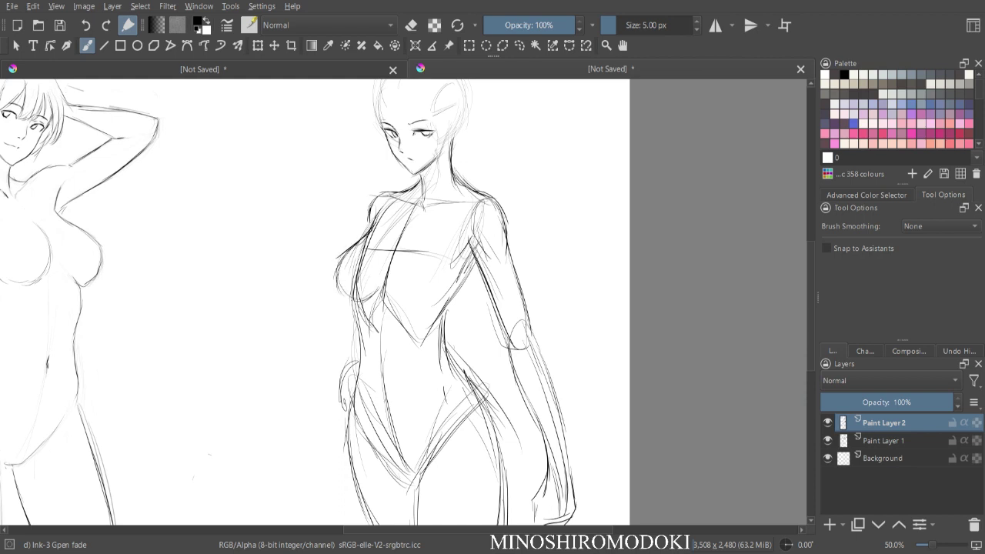
pyautogui.moveTo(352, 248); pyautogui.dragTo(339, 294)
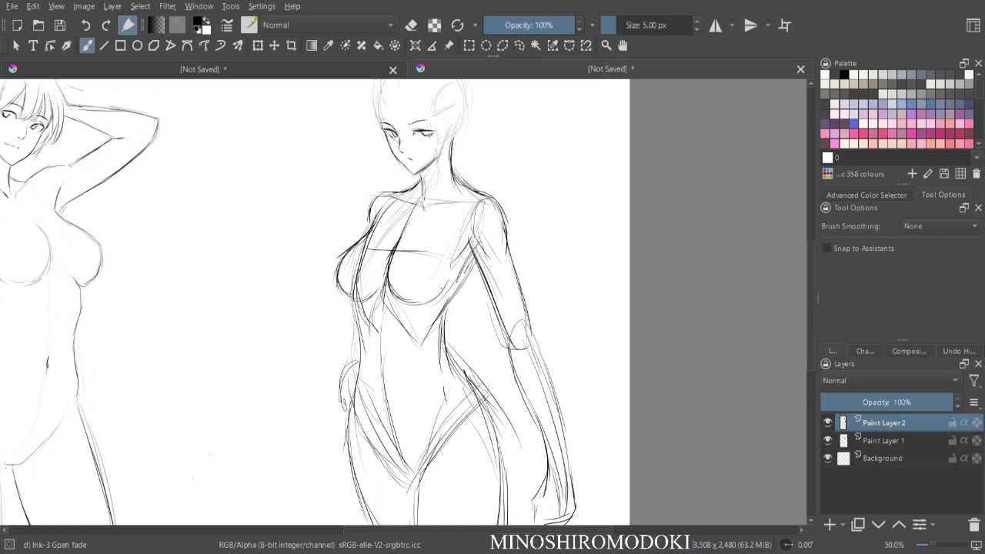
# - Darken the side of the ribcage below the near armpit and the far waist contour down to the hip
pyautogui.moveTo(462, 237); pyautogui.dragTo(444, 286)
pyautogui.moveTo(469, 235)
pyautogui.mouseDown()
pyautogui.moveTo(454, 251)
pyautogui.moveTo(480, 284)
pyautogui.moveTo(455, 321)
pyautogui.mouseUp()
pyautogui.hotkey('ctrl', '-')
pyautogui.hotkey('ctrl', '+')
pyautogui.hotkey('ctrl', '+')
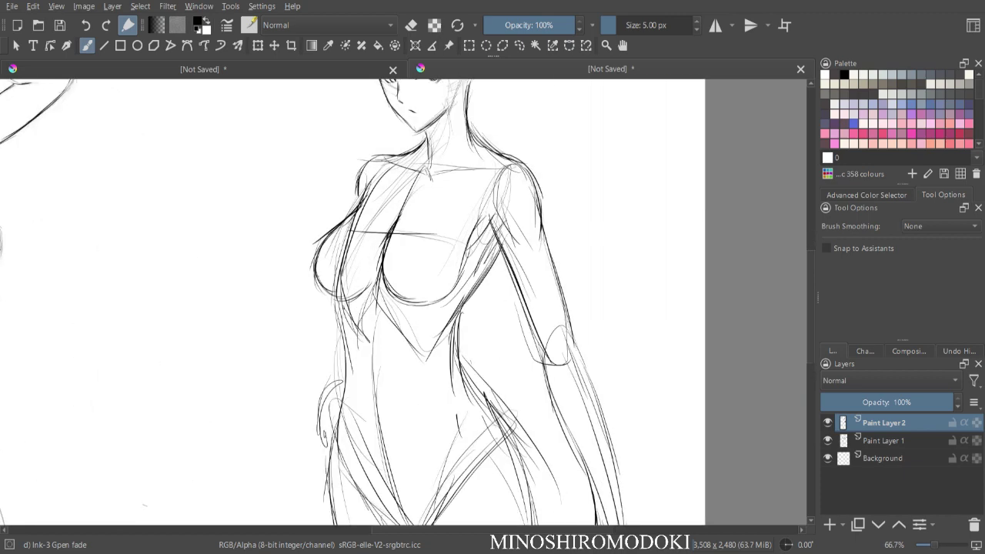
pyautogui.moveTo(344, 305); pyautogui.dragTo(338, 442)
pyautogui.press('-')
pyautogui.press('-')
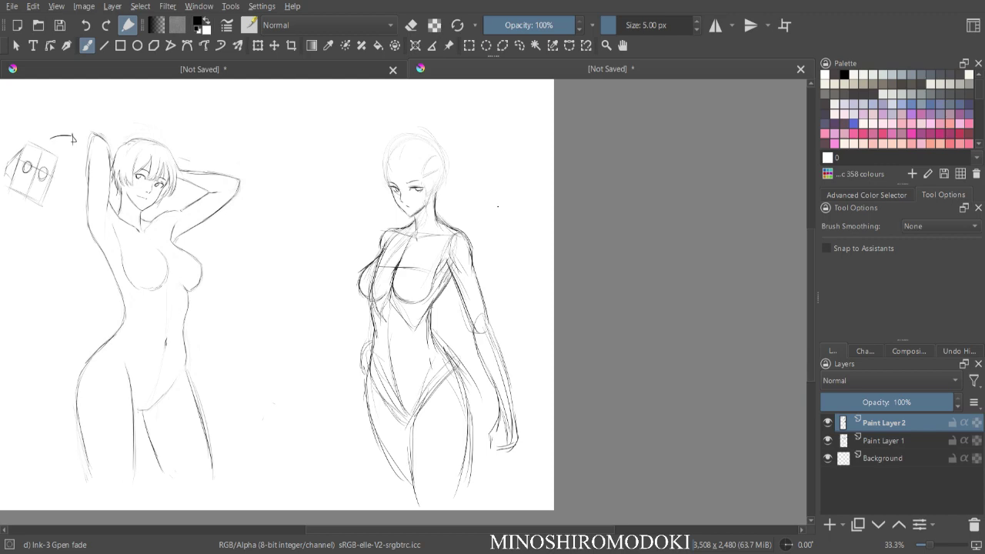
# - Close the outline of the clenched fist with knuckle and finger lines at the end of the near arm
pyautogui.hotkey('ctrl', '+')
pyautogui.hotkey('ctrl', '+')
pyautogui.hotkey('ctrl', '+')
pyautogui.moveTo(503, 161); pyautogui.dragTo(447, 318)
pyautogui.hotkey('ctrl', '-')
pyautogui.scroll(4, 385, 231)
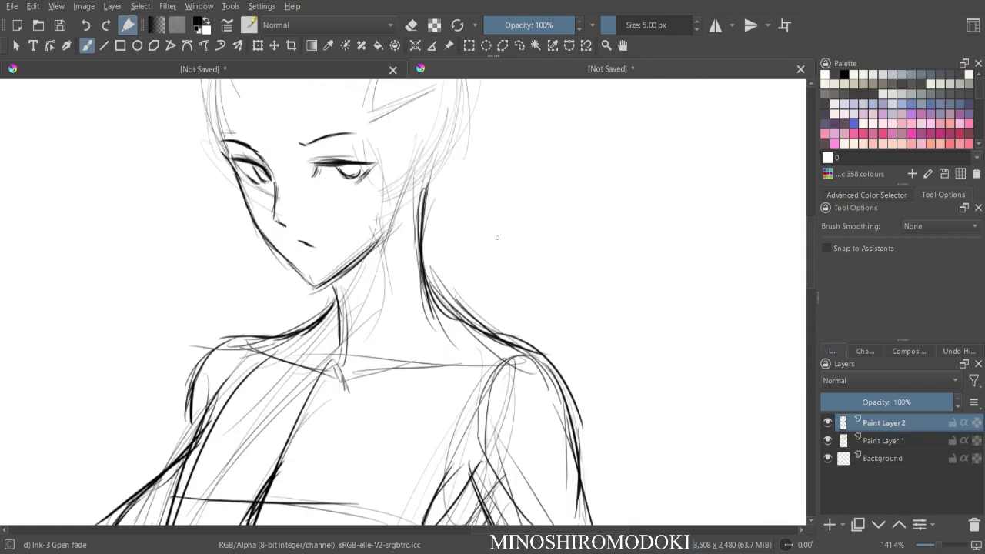
pyautogui.scroll(-3, 404, 300)
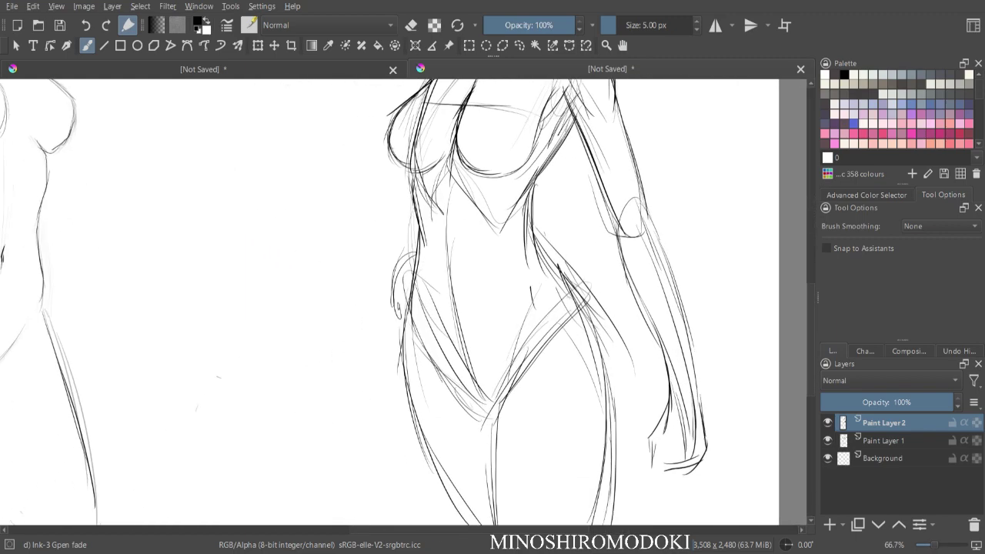
pyautogui.moveTo(601, 354); pyautogui.dragTo(544, 224)
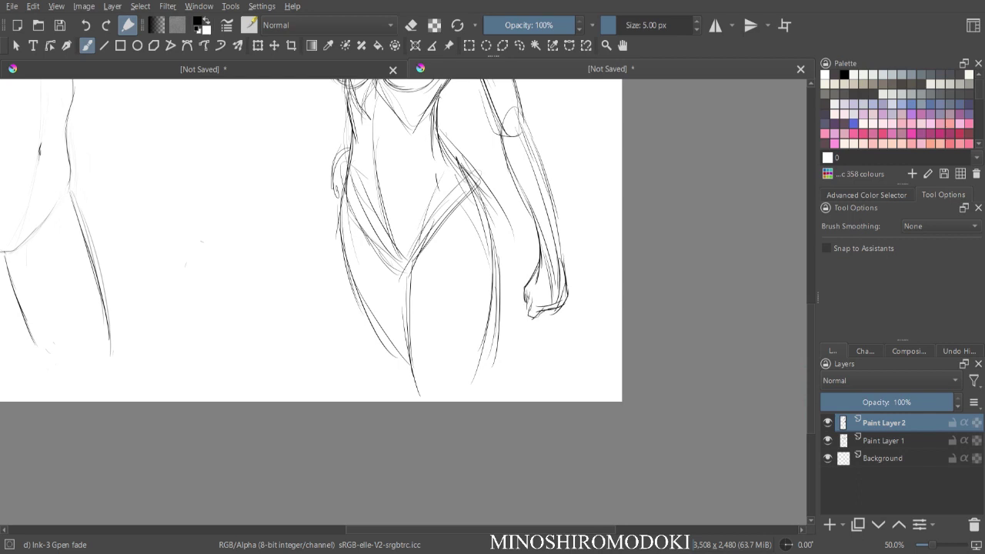
# - Erase the rough outer forearm lines of the near arm with a 90 px eraser
pyautogui.hotkey('ctrl', '-')
pyautogui.hotkey('ctrl', '-')
pyautogui.press('m')
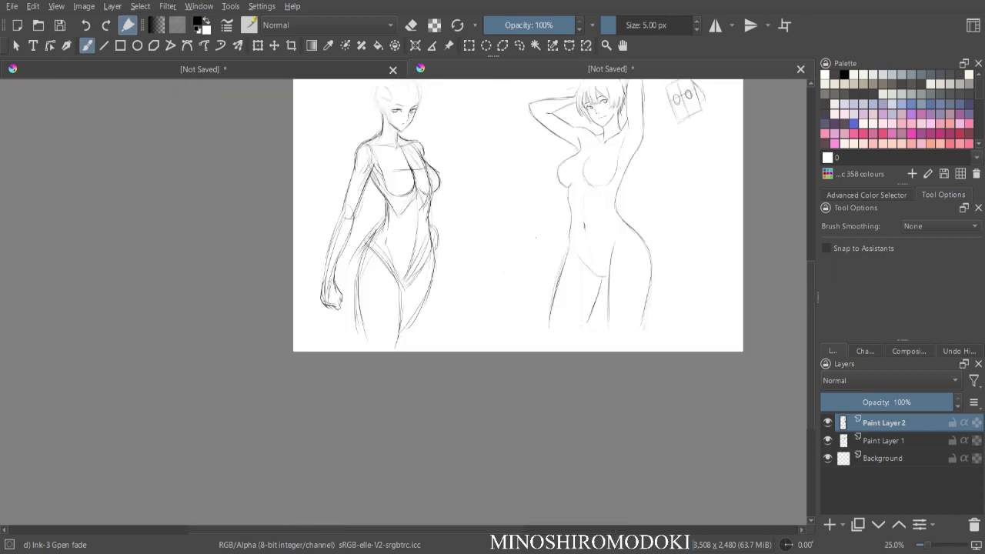
pyautogui.hotkey('ctrl', '+')
pyautogui.press('e')
pyautogui.press(']')
pyautogui.press(']')
pyautogui.press(']')
pyautogui.press(']')
pyautogui.press(']')
pyautogui.press(']')
pyautogui.press(']')
pyautogui.press(']')
pyautogui.press(']')
pyautogui.press(']')
pyautogui.press(']')
pyautogui.press(']')
pyautogui.press(']')
pyautogui.press(']')
pyautogui.press(']')
pyautogui.press(']')
pyautogui.press(']')
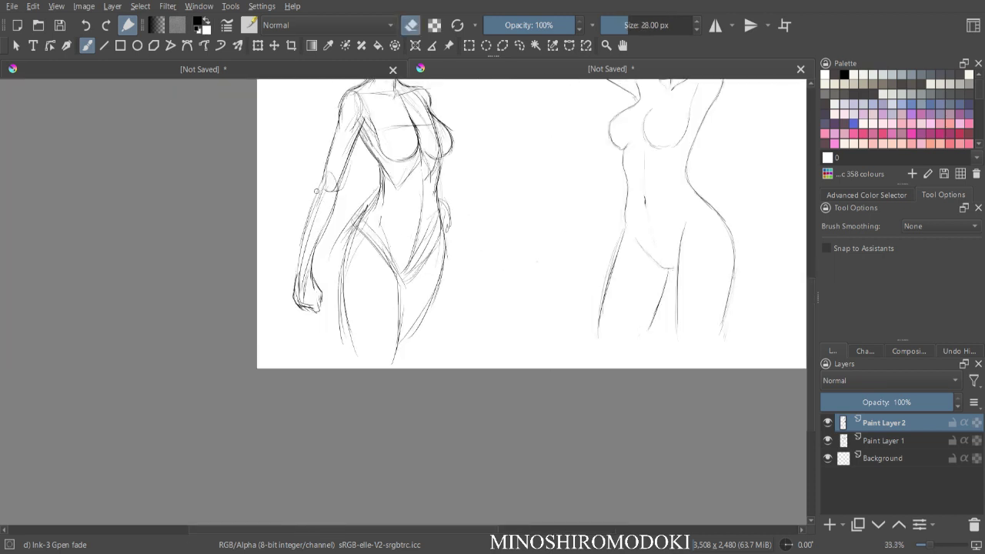
pyautogui.press(']')
pyautogui.press(']')
pyautogui.press(']')
pyautogui.press(']')
pyautogui.moveTo(322, 187)
pyautogui.mouseDown()
pyautogui.moveTo(315, 221)
pyautogui.moveTo(324, 233)
pyautogui.mouseUp()
# - Redraw the near forearm's contours from the elbow down to the wrist with the ink pen
pyautogui.press('e')
pyautogui.moveTo(324, 178); pyautogui.dragTo(304, 266)
pyautogui.moveTo(339, 193)
pyautogui.mouseDown()
pyautogui.moveTo(312, 277)
pyautogui.moveTo(297, 287)
pyautogui.mouseUp()
pyautogui.moveTo(318, 271); pyautogui.dragTo(314, 286)
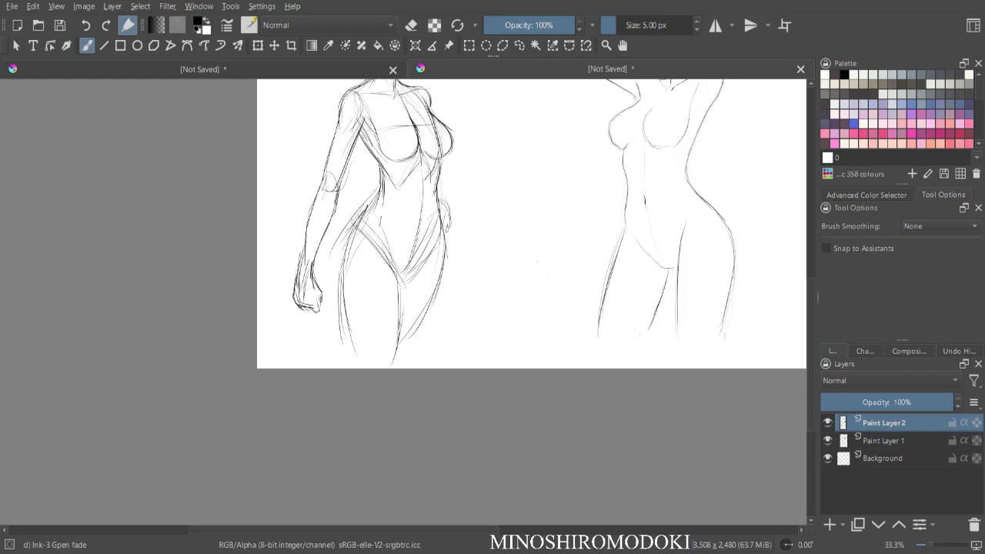
# - Erase the inner and outer contours of the near upper arm between shoulder and elbow
pyautogui.press('-')
pyautogui.press('m')
pyautogui.press('+')
pyautogui.press('+')
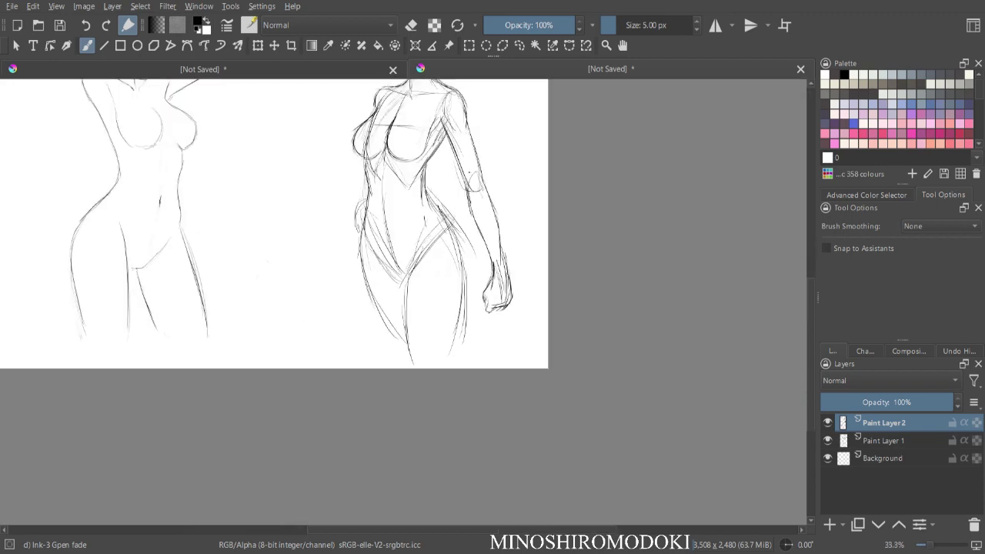
pyautogui.press('e')
pyautogui.moveTo(443, 206); pyautogui.dragTo(456, 261)
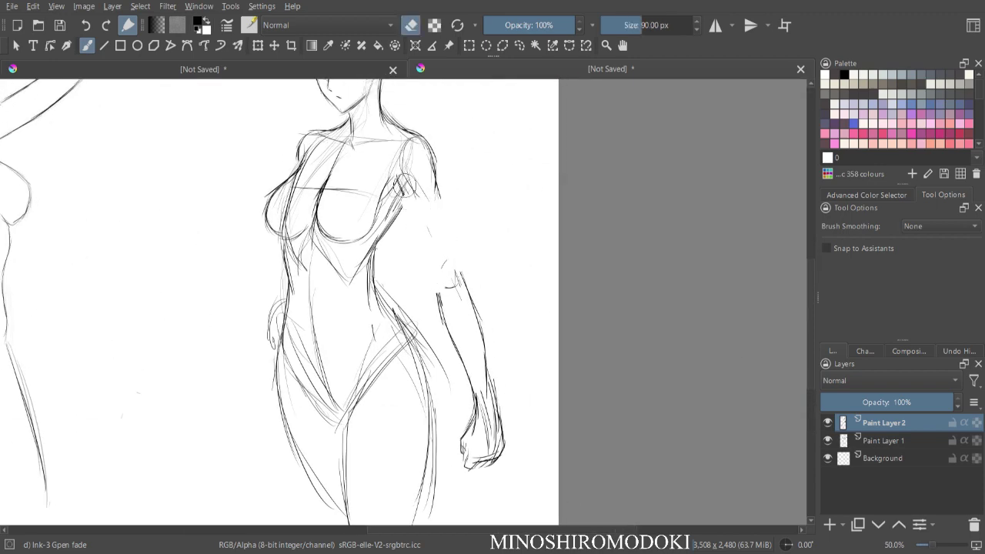
# - Redraw both sides of the near upper arm and extend the outer line past the elbow into the forearm
pyautogui.press('e')
pyautogui.moveTo(400, 192)
pyautogui.mouseDown()
pyautogui.moveTo(443, 277)
pyautogui.moveTo(441, 308)
pyautogui.mouseUp()
pyautogui.moveTo(437, 191); pyautogui.dragTo(476, 317)
pyautogui.moveTo(464, 282); pyautogui.dragTo(472, 335)
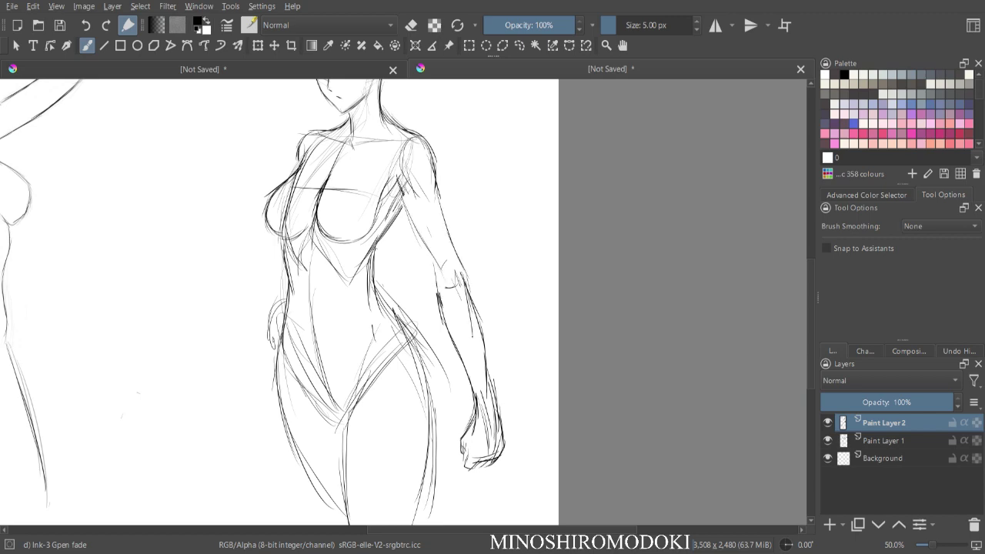
pyautogui.press('-')
pyautogui.press('-')
pyautogui.press('m')
pyautogui.press('+')
pyautogui.press('+')
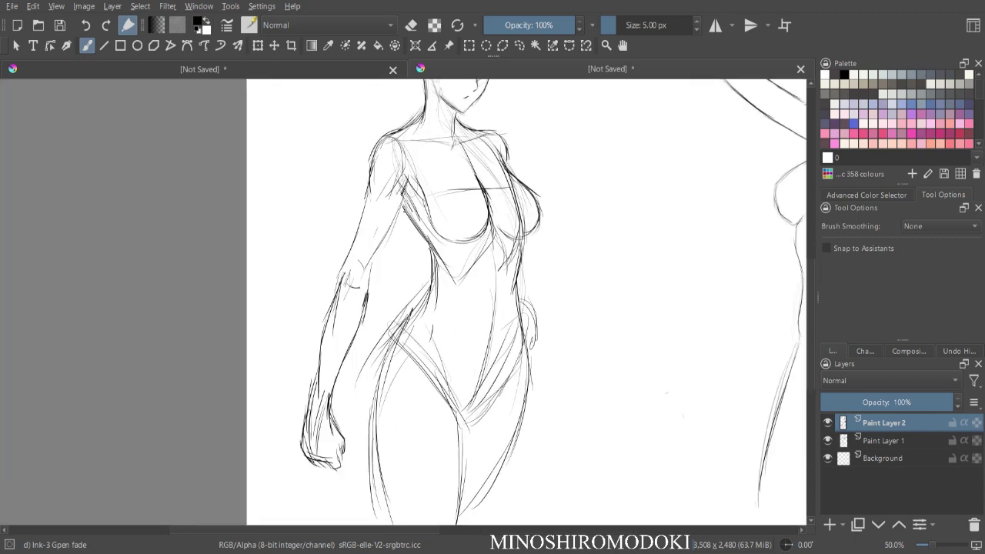
# - Darken the contours of the near upper arm, elbow and forearm down to the wrist
pyautogui.moveTo(407, 187); pyautogui.dragTo(376, 253)
pyautogui.moveTo(396, 217); pyautogui.dragTo(359, 276)
pyautogui.moveTo(369, 187)
pyautogui.mouseDown()
pyautogui.moveTo(341, 276)
pyautogui.moveTo(371, 302)
pyautogui.mouseUp()
pyautogui.moveTo(370, 299); pyautogui.dragTo(345, 357)
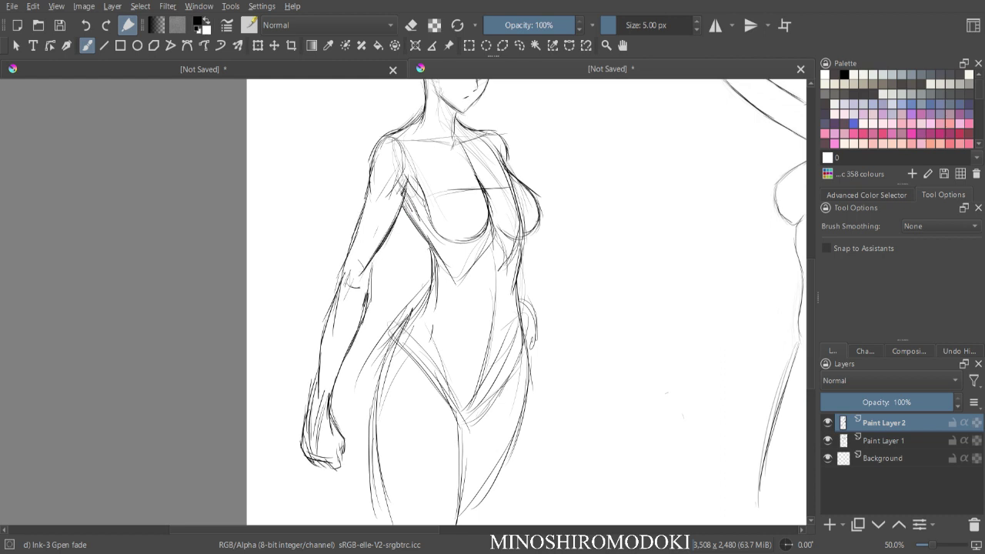
pyautogui.moveTo(346, 265); pyautogui.dragTo(321, 388)
pyautogui.moveTo(364, 305); pyautogui.dragTo(330, 413)
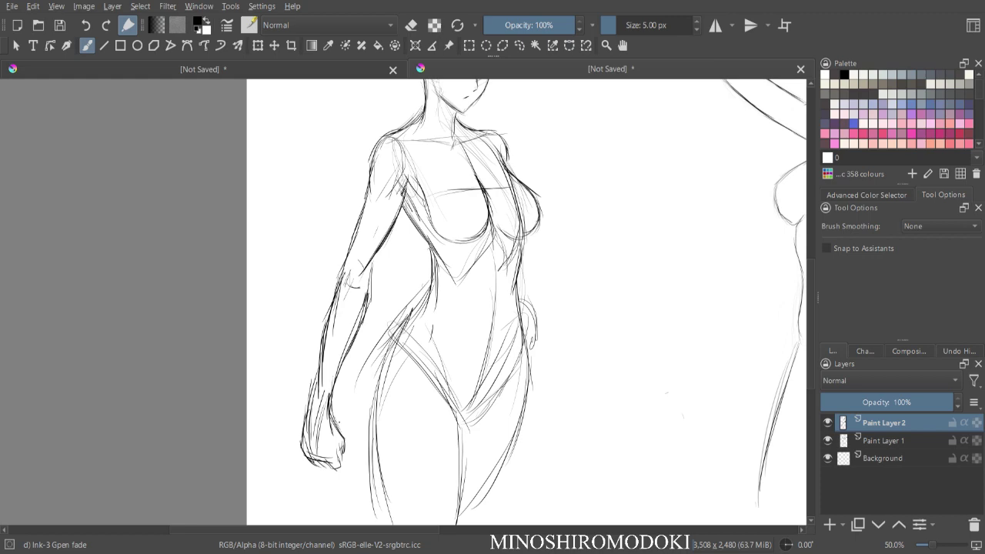
# - Examine the whole figure's proportions, arm and face in normal and mirrored view
pyautogui.press('-')
pyautogui.press('m')
pyautogui.press('+')
pyautogui.moveTo(481, 171); pyautogui.dragTo(493, 301)
pyautogui.press('+')
pyautogui.moveTo(475, 229); pyautogui.dragTo(560, 185)
pyautogui.press('+')
pyautogui.press('-')
pyautogui.press('-')
pyautogui.press('-')
pyautogui.press('-')
pyautogui.press('+')
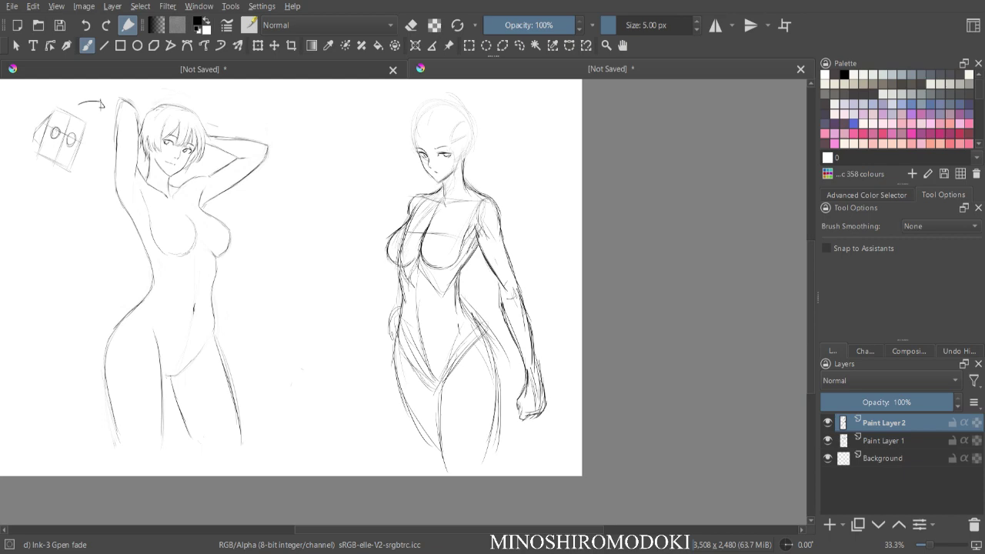
pyautogui.scroll(8, 468, 251)
pyautogui.scroll(-2, 468, 251)
pyautogui.moveTo(493, 115); pyautogui.dragTo(507, 260)
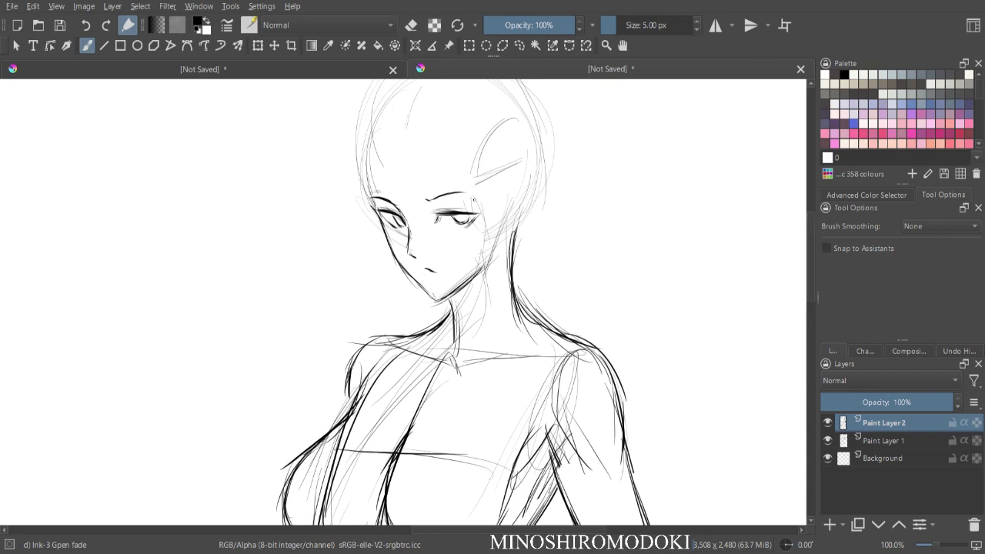
pyautogui.hotkey('ctrl', '-')
pyautogui.hotkey('ctrl', '+')
pyautogui.moveTo(468, 331); pyautogui.dragTo(528, 208)
pyautogui.hotkey('ctrl', '-')
pyautogui.hotkey('ctrl', '-')
pyautogui.press('m')
pyautogui.hotkey('ctrl', '-')
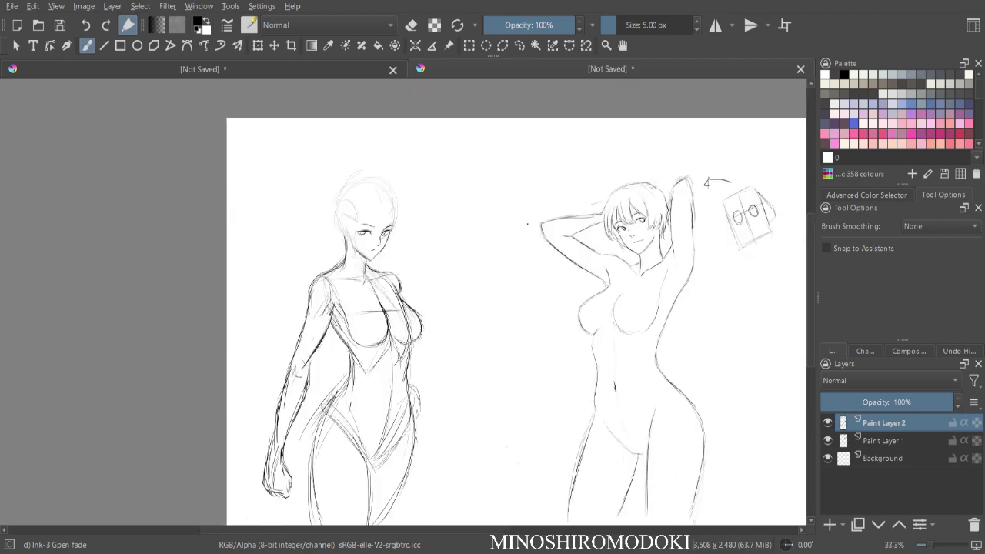
pyautogui.press('m')
pyautogui.scroll(2, 531, 225)
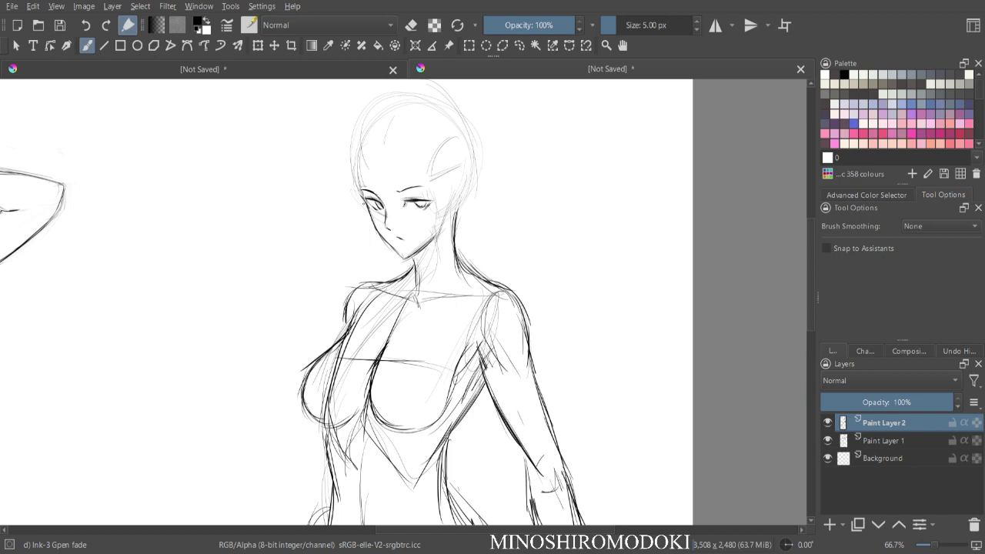
# - Erase the jaw, the chin and the far cheek contour below the eye
pyautogui.press('e')
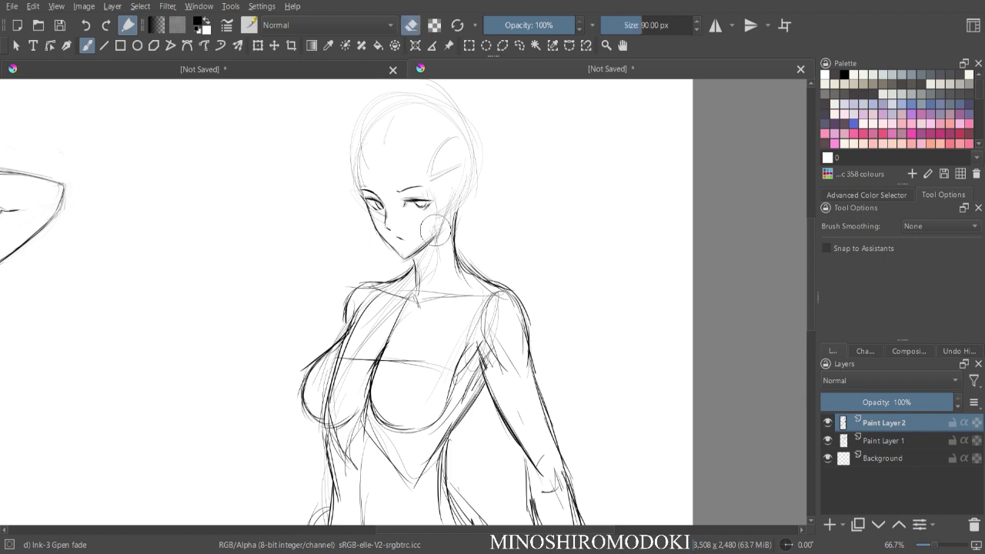
pyautogui.press('1')
pyautogui.hotkey('ctrl', '-')
pyautogui.press('m')
pyautogui.hotkey('ctrl', '+')
pyautogui.hotkey('ctrl', '+')
pyautogui.hotkey('ctrl', '-')
pyautogui.press('m')
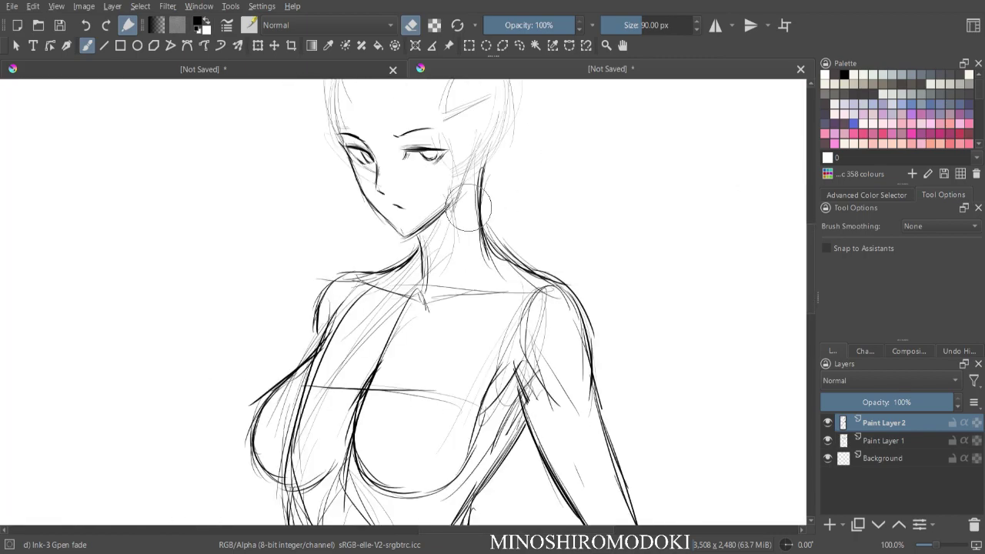
pyautogui.press('m')
pyautogui.hotkey('ctrl', '-')
pyautogui.hotkey('ctrl', '-')
pyautogui.press('m')
pyautogui.press('m')
pyautogui.hotkey('ctrl', '+')
pyautogui.hotkey('ctrl', '+')
pyautogui.hotkey('ctrl', '+')
pyautogui.moveTo(508, 97); pyautogui.dragTo(444, 215)
pyautogui.hotkey('ctrl', '-')
pyautogui.press('e')
pyautogui.press('e')
pyautogui.moveTo(411, 261)
pyautogui.mouseDown()
pyautogui.moveTo(382, 308)
pyautogui.moveTo(341, 308)
pyautogui.moveTo(330, 297)
pyautogui.moveTo(371, 320)
pyautogui.mouseUp()
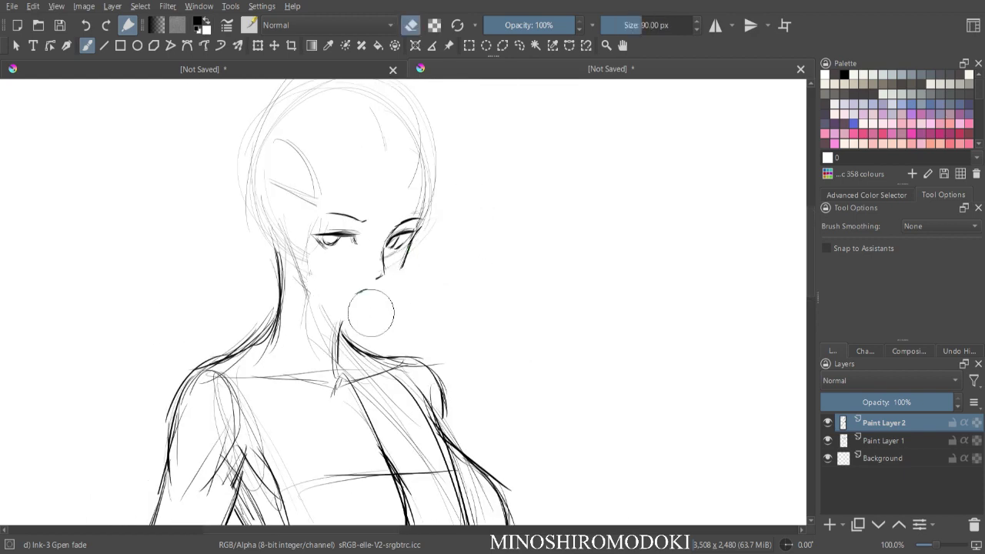
pyautogui.press('m')
pyautogui.press('+')
pyautogui.press('e')
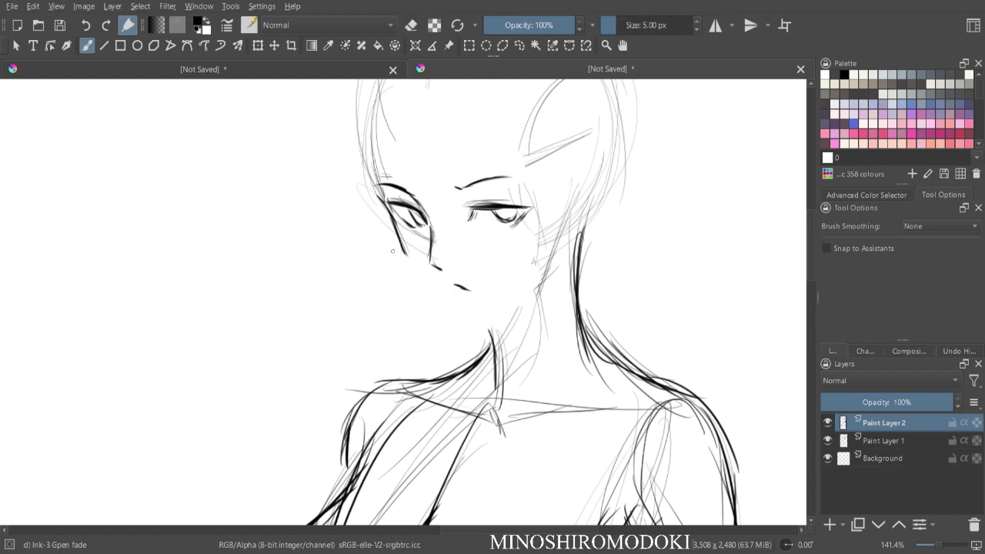
pyautogui.press('e')
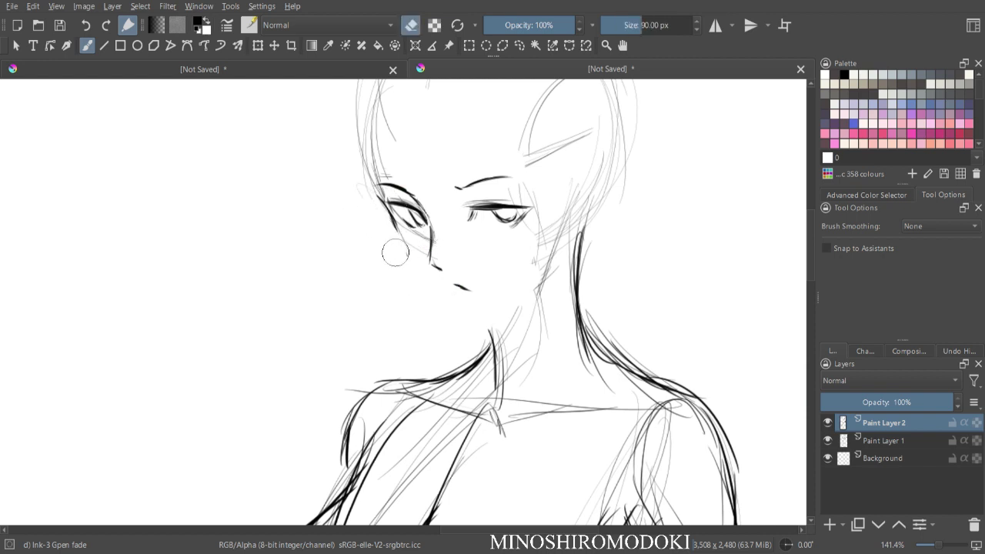
# - Redraw the far cheek contour from beside the eye down toward the chin
pyautogui.press('e')
pyautogui.moveTo(380, 197); pyautogui.dragTo(416, 284)
pyautogui.moveTo(396, 232)
pyautogui.mouseDown()
pyautogui.moveTo(423, 291)
pyautogui.moveTo(466, 332)
pyautogui.mouseUp()
# - Draw the near jawline from below the ear down to meet the chin
pyautogui.press('m')
pyautogui.press('1')
pyautogui.press('+')
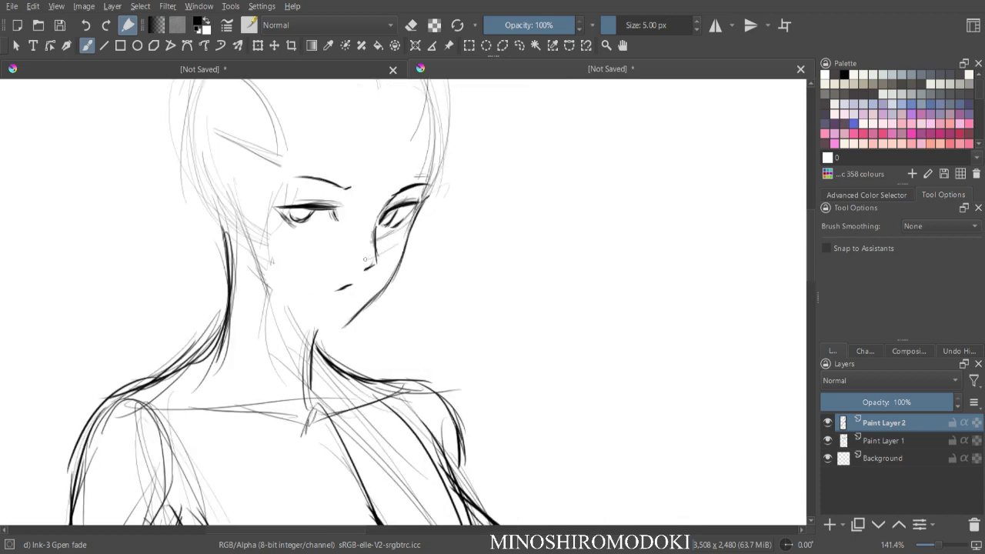
pyautogui.moveTo(259, 251)
pyautogui.mouseDown()
pyautogui.moveTo(298, 308)
pyautogui.moveTo(290, 297)
pyautogui.moveTo(341, 328)
pyautogui.mouseUp()
# - Examine the redrawn jaw against the head and shoulders in normal and mirrored view
pyautogui.press('1')
pyautogui.press('m')
pyautogui.hotkey('ctrl', '+')
pyautogui.hotkey('ctrl', '+')
pyautogui.hotkey('ctrl', '+')
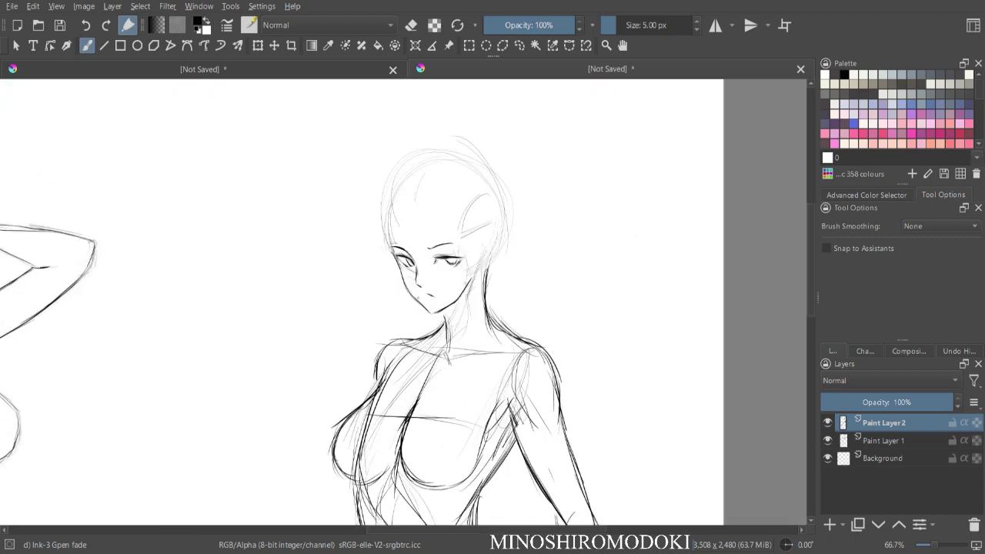
pyautogui.hotkey('ctrl', '-')
pyautogui.hotkey('ctrl', '-')
pyautogui.scroll(8, 478, 266)
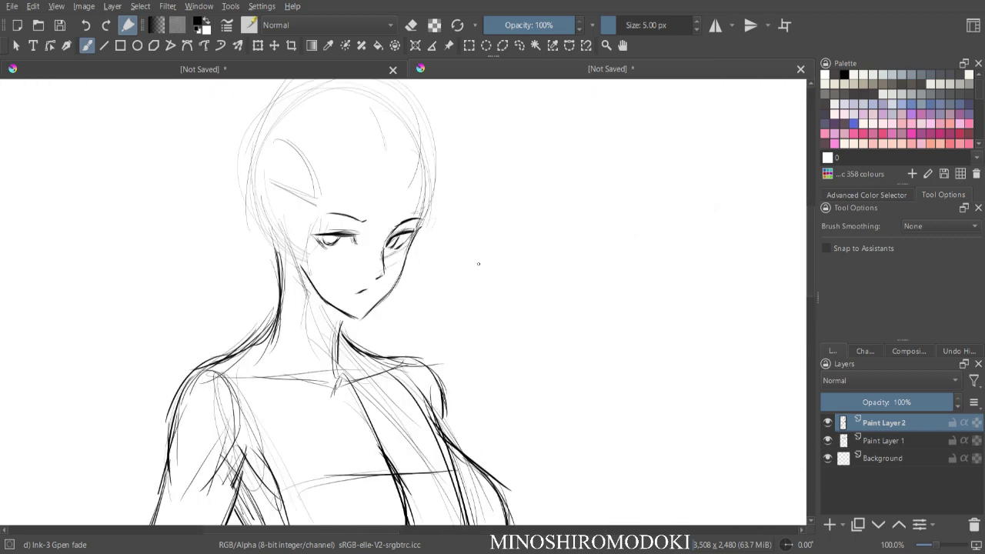
pyautogui.scroll(-6, 481, 214)
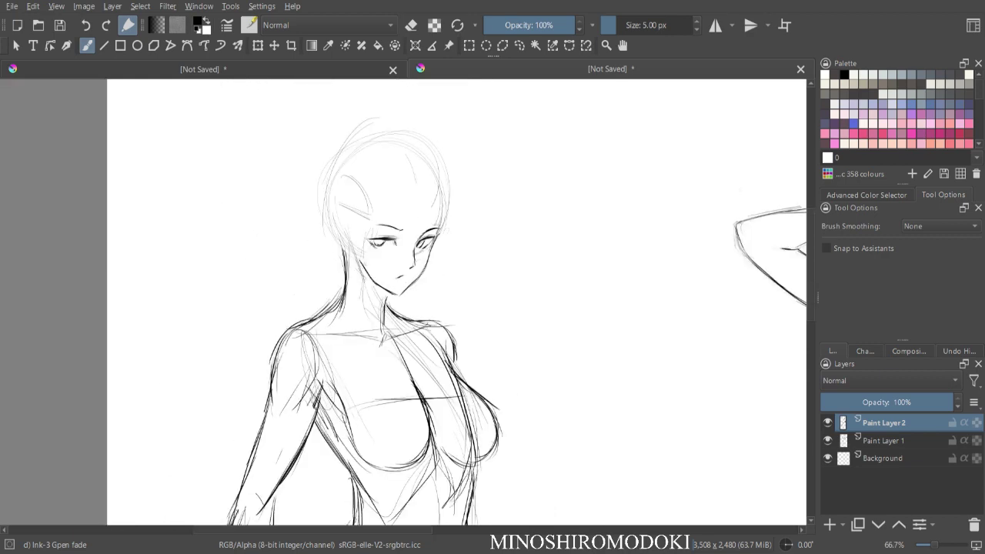
pyautogui.hotkey('ctrl', '+')
pyautogui.hotkey('ctrl', '+')
pyautogui.moveTo(363, 253); pyautogui.dragTo(378, 320)
pyautogui.hotkey('ctrl', '-')
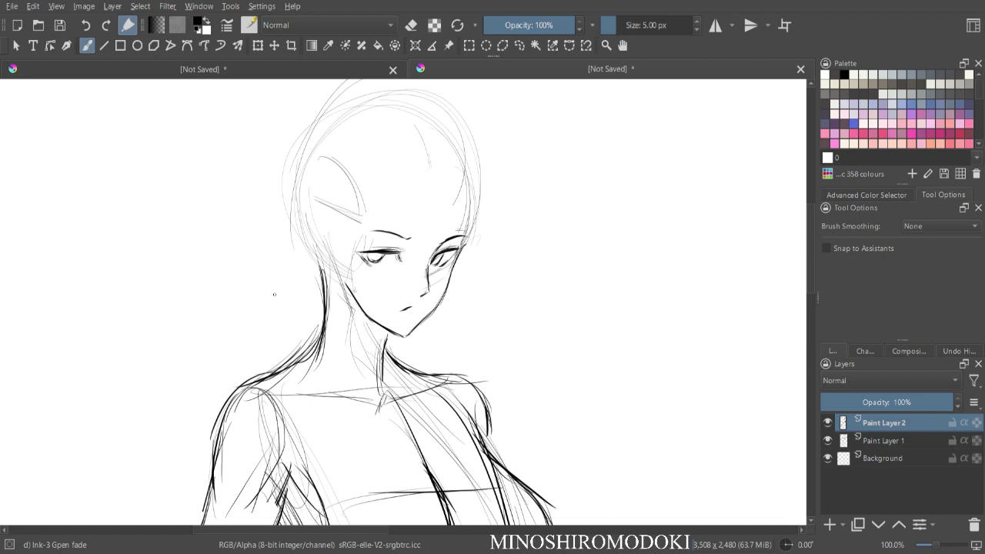
# - Construct the neck with a line across it below the jaw and a base line running to the collarbone pit
pyautogui.moveTo(321, 314)
pyautogui.mouseDown()
pyautogui.moveTo(312, 347)
pyautogui.moveTo(346, 328)
pyautogui.moveTo(385, 349)
pyautogui.moveTo(378, 382)
pyautogui.mouseUp()
pyautogui.moveTo(322, 317); pyautogui.dragTo(311, 357)
pyautogui.moveTo(314, 355)
pyautogui.mouseDown()
pyautogui.moveTo(371, 397)
pyautogui.moveTo(358, 394)
pyautogui.mouseUp()
pyautogui.moveTo(361, 395); pyautogui.dragTo(380, 405)
# - Darken the front of the neck from beneath the chin to the collarbone pit and reinforce the neck's construction lines
pyautogui.moveTo(385, 351)
pyautogui.mouseDown()
pyautogui.moveTo(379, 407)
pyautogui.moveTo(379, 398)
pyautogui.mouseUp()
pyautogui.moveTo(386, 337); pyautogui.dragTo(388, 401)
pyautogui.moveTo(393, 365)
pyautogui.mouseDown()
pyautogui.moveTo(383, 404)
pyautogui.moveTo(380, 383)
pyautogui.mouseUp()
pyautogui.moveTo(390, 374); pyautogui.dragTo(388, 398)
pyautogui.moveTo(391, 338)
pyautogui.mouseDown()
pyautogui.moveTo(382, 352)
pyautogui.moveTo(392, 395)
pyautogui.moveTo(383, 401)
pyautogui.mouseUp()
pyautogui.moveTo(318, 358); pyautogui.dragTo(381, 405)
pyautogui.moveTo(381, 351); pyautogui.dragTo(387, 398)
pyautogui.press('-')
pyautogui.moveTo(362, 336)
pyautogui.mouseDown()
pyautogui.moveTo(371, 258)
pyautogui.moveTo(319, 278)
pyautogui.moveTo(344, 322)
pyautogui.mouseUp()
pyautogui.moveTo(323, 278); pyautogui.dragTo(356, 375)
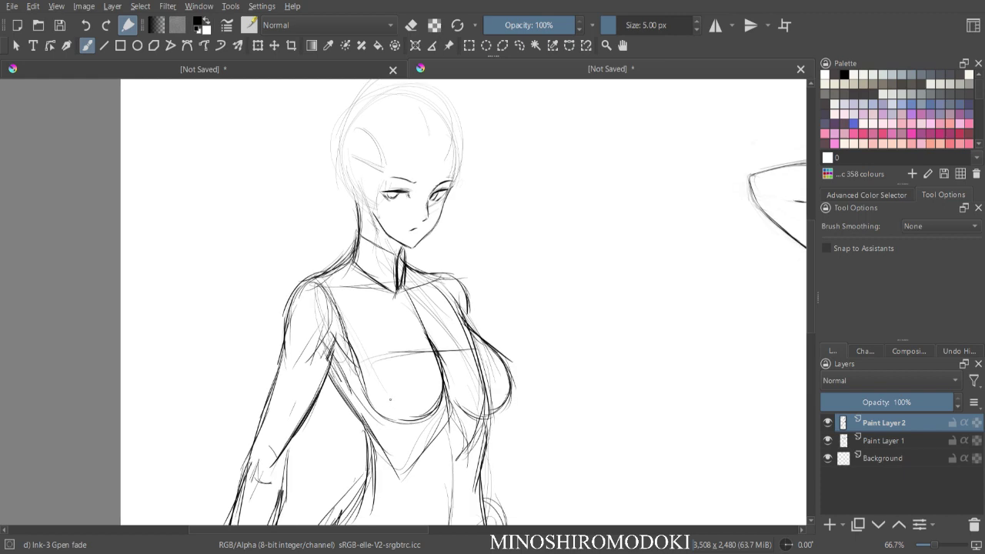
pyautogui.press('-')
pyautogui.press('m')
pyautogui.press('+')
pyautogui.press('-')
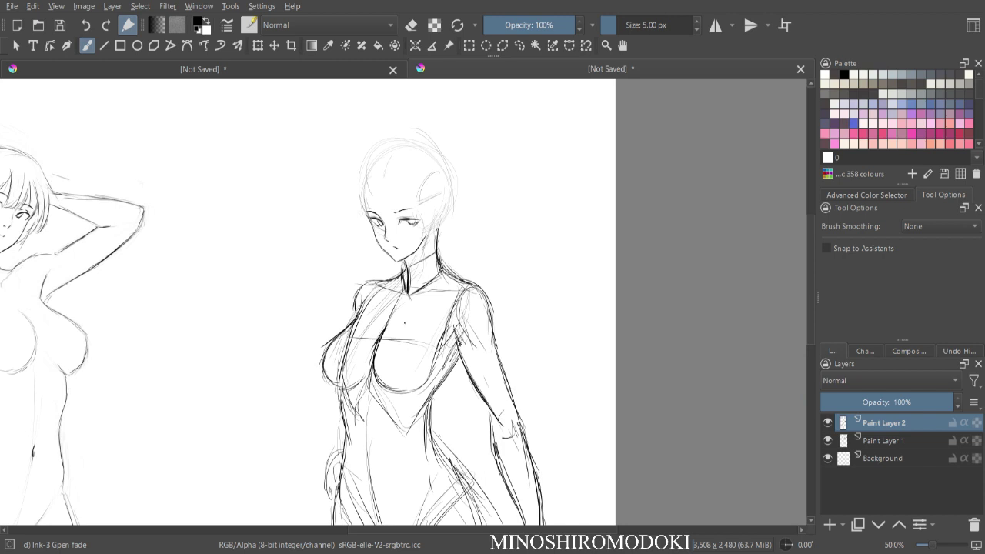
# - Lighten the rough lines of the neck base, shoulders and bust on the new figure with the Eraser Soft brush
pyautogui.rightClick(465, 219)
pyautogui.click(518, 150)
pyautogui.moveTo(383, 294)
pyautogui.mouseDown()
pyautogui.moveTo(354, 361)
pyautogui.moveTo(402, 306)
pyautogui.moveTo(362, 362)
pyautogui.moveTo(335, 339)
pyautogui.moveTo(422, 265)
pyautogui.moveTo(464, 276)
pyautogui.moveTo(468, 330)
pyautogui.mouseUp()
pyautogui.press('+')
pyautogui.press('+')
pyautogui.press('-')
pyautogui.press('-')
pyautogui.moveTo(424, 275); pyautogui.dragTo(419, 311)
pyautogui.moveTo(323, 385); pyautogui.dragTo(331, 350)
pyautogui.press('-')
pyautogui.press('+')
pyautogui.press('+')
pyautogui.moveTo(387, 329)
pyautogui.mouseDown()
pyautogui.moveTo(372, 345)
pyautogui.moveTo(365, 292)
pyautogui.mouseUp()
pyautogui.press('-')
pyautogui.moveTo(343, 399); pyautogui.dragTo(344, 315)
pyautogui.moveTo(344, 315)
pyautogui.mouseDown()
pyautogui.moveTo(346, 260)
pyautogui.moveTo(334, 296)
pyautogui.moveTo(375, 373)
pyautogui.moveTo(431, 322)
pyautogui.mouseUp()
# - Fade the sketch lines of the near shoulder, arm and side of the chest
pyautogui.press('-')
pyautogui.moveTo(439, 260); pyautogui.dragTo(484, 389)
pyautogui.moveTo(476, 291); pyautogui.dragTo(495, 405)
pyautogui.moveTo(488, 307); pyautogui.dragTo(510, 415)
pyautogui.moveTo(420, 271); pyautogui.dragTo(427, 338)
pyautogui.moveTo(427, 338)
pyautogui.mouseDown()
pyautogui.moveTo(440, 314)
pyautogui.moveTo(455, 408)
pyautogui.mouseUp()
# - Soften the remaining construction lines across the collarbones, ribcage, waist and hip
pyautogui.moveTo(365, 298)
pyautogui.mouseDown()
pyautogui.moveTo(414, 258)
pyautogui.moveTo(439, 213)
pyautogui.moveTo(470, 290)
pyautogui.mouseUp()
pyautogui.moveTo(410, 346); pyautogui.dragTo(402, 390)
pyautogui.moveTo(356, 365); pyautogui.dragTo(360, 401)
pyautogui.moveTo(356, 334); pyautogui.dragTo(357, 350)
pyautogui.moveTo(443, 358); pyautogui.dragTo(456, 445)
pyautogui.moveTo(476, 385); pyautogui.dragTo(489, 426)
pyautogui.hotkey('ctrl', '+')
pyautogui.hotkey('ctrl', '-')
pyautogui.hotkey('ctrl', '+')
pyautogui.hotkey('ctrl', '+')
pyautogui.moveTo(433, 200); pyautogui.dragTo(440, 349)
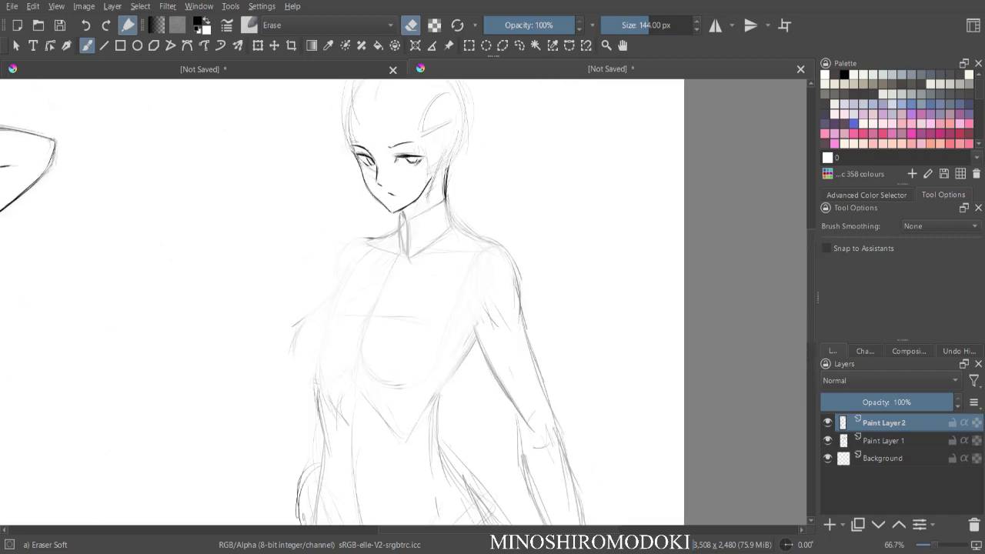
# - Redraw the neck piece's front and lower edges as a crisp standing collar with the Ink-3 Gpen fade brush
pyautogui.rightClick(417, 253)
pyautogui.click(466, 323)
pyautogui.moveTo(401, 214); pyautogui.dragTo(409, 251)
pyautogui.moveTo(415, 216)
pyautogui.mouseDown()
pyautogui.moveTo(437, 206)
pyautogui.moveTo(450, 223)
pyautogui.moveTo(403, 258)
pyautogui.mouseUp()
pyautogui.moveTo(434, 237); pyautogui.dragTo(414, 253)
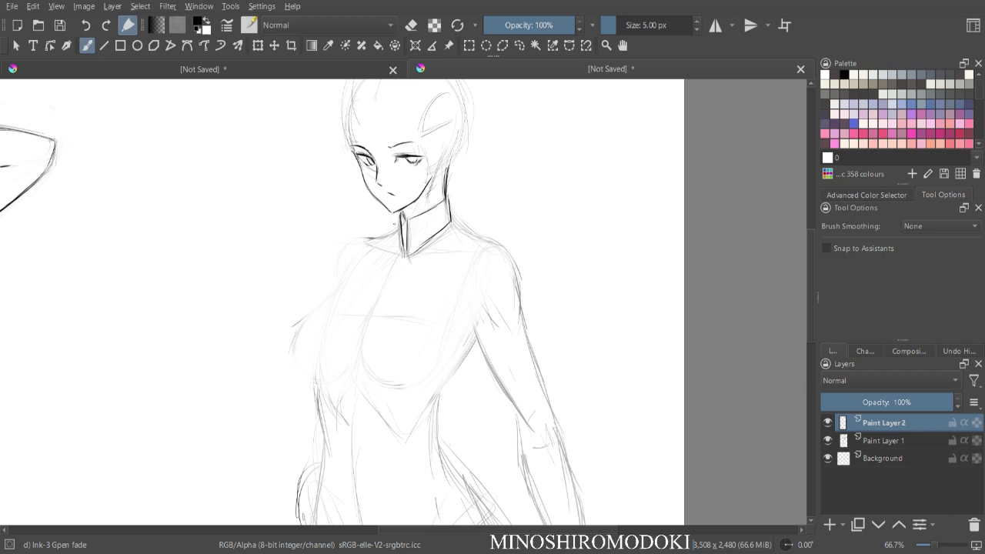
# - Draw clean contours for the far and near sides of the bust, using the mirrored view for the near side
pyautogui.moveTo(346, 265)
pyautogui.mouseDown()
pyautogui.moveTo(343, 285)
pyautogui.moveTo(303, 319)
pyautogui.moveTo(293, 347)
pyautogui.moveTo(294, 376)
pyautogui.moveTo(309, 385)
pyautogui.moveTo(331, 389)
pyautogui.moveTo(350, 376)
pyautogui.mouseUp()
pyautogui.press('m')
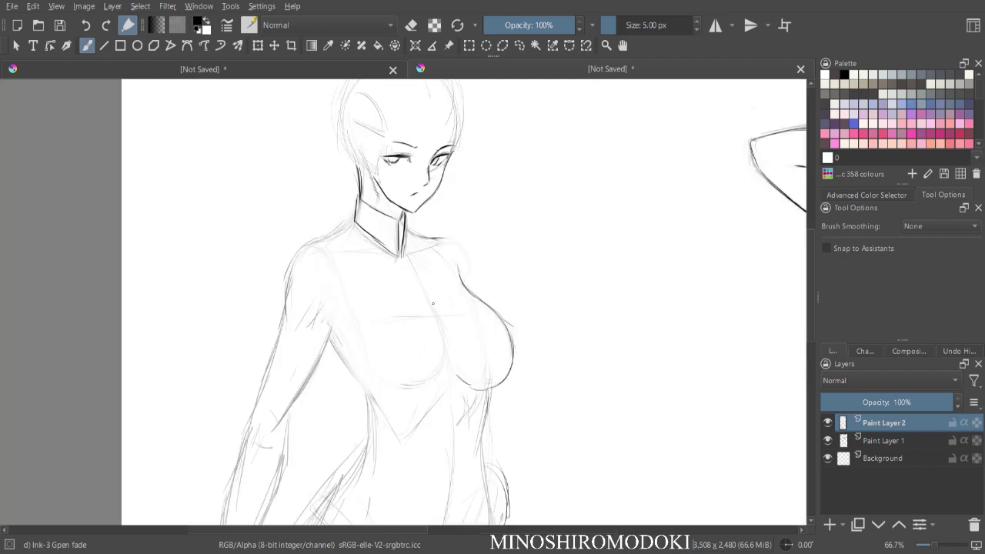
pyautogui.moveTo(427, 297)
pyautogui.mouseDown()
pyautogui.moveTo(450, 348)
pyautogui.moveTo(437, 379)
pyautogui.mouseUp()
pyautogui.moveTo(349, 316)
pyautogui.mouseDown()
pyautogui.moveTo(397, 386)
pyautogui.moveTo(405, 388)
pyautogui.moveTo(394, 378)
pyautogui.moveTo(447, 369)
pyautogui.moveTo(454, 338)
pyautogui.moveTo(442, 375)
pyautogui.mouseUp()
# - Erase the rough lower contour beneath the far side of the bust
pyautogui.press('m')
pyautogui.press('-')
pyautogui.press('+')
pyautogui.press('+')
pyautogui.press('e')
pyautogui.moveTo(320, 419)
pyautogui.mouseDown()
pyautogui.moveTo(291, 431)
pyautogui.moveTo(268, 418)
pyautogui.mouseUp()
pyautogui.press('-')
pyautogui.press('e')
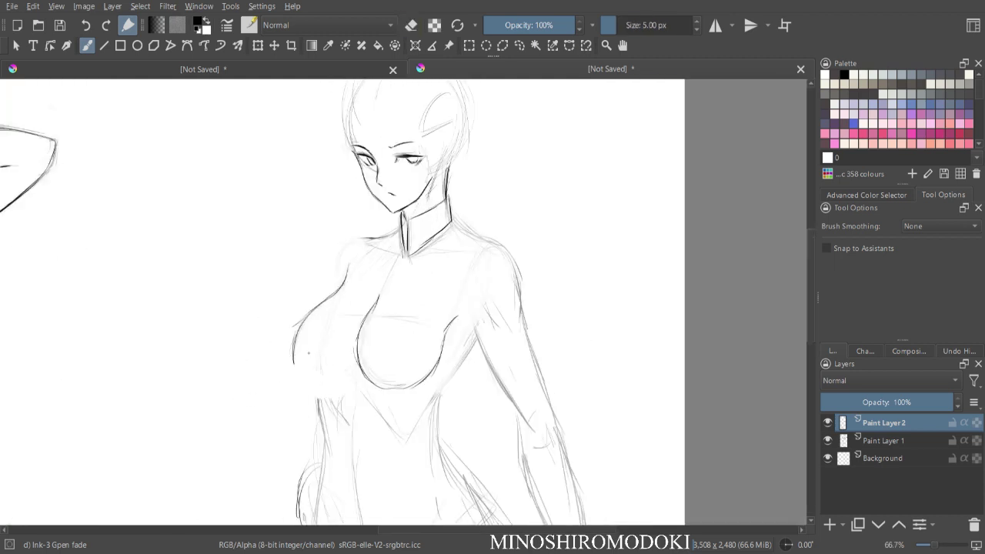
# - Redraw the underside of the far bust and reinforce the torso's side contours below it
pyautogui.moveTo(295, 354)
pyautogui.mouseDown()
pyautogui.moveTo(310, 379)
pyautogui.moveTo(340, 377)
pyautogui.moveTo(331, 378)
pyautogui.mouseUp()
pyautogui.press('m')
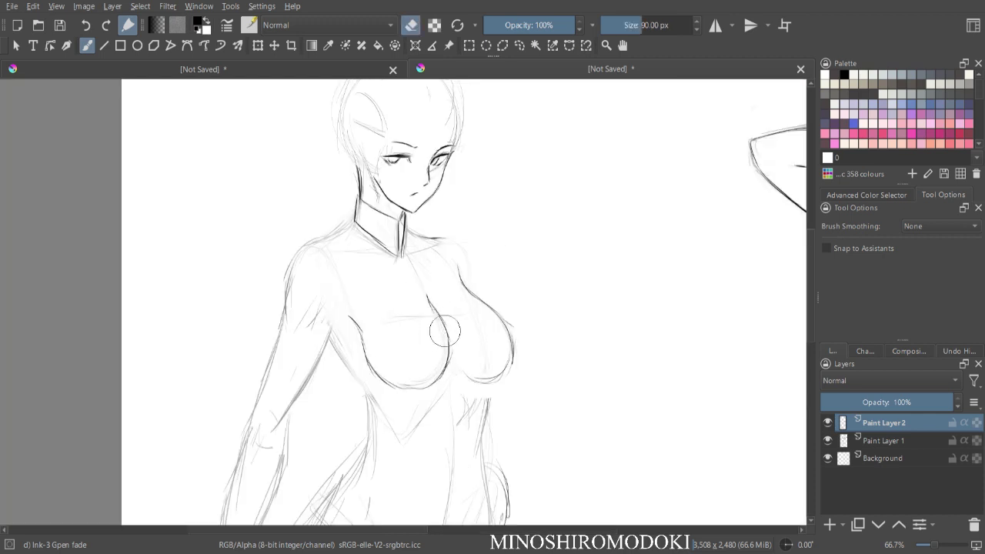
pyautogui.press('m')
pyautogui.press('-')
pyautogui.moveTo(339, 363); pyautogui.dragTo(347, 428)
pyautogui.moveTo(450, 337)
pyautogui.mouseDown()
pyautogui.moveTo(424, 381)
pyautogui.moveTo(427, 416)
pyautogui.mouseUp()
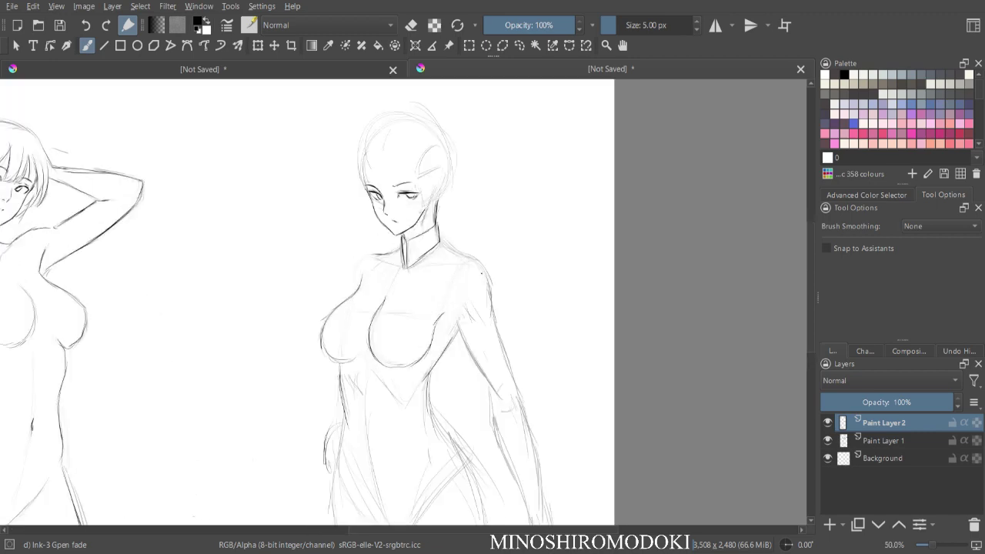
# - Sketch the shoulder line and the plunging neckline edges of a top in mirrored view
pyautogui.press('m')
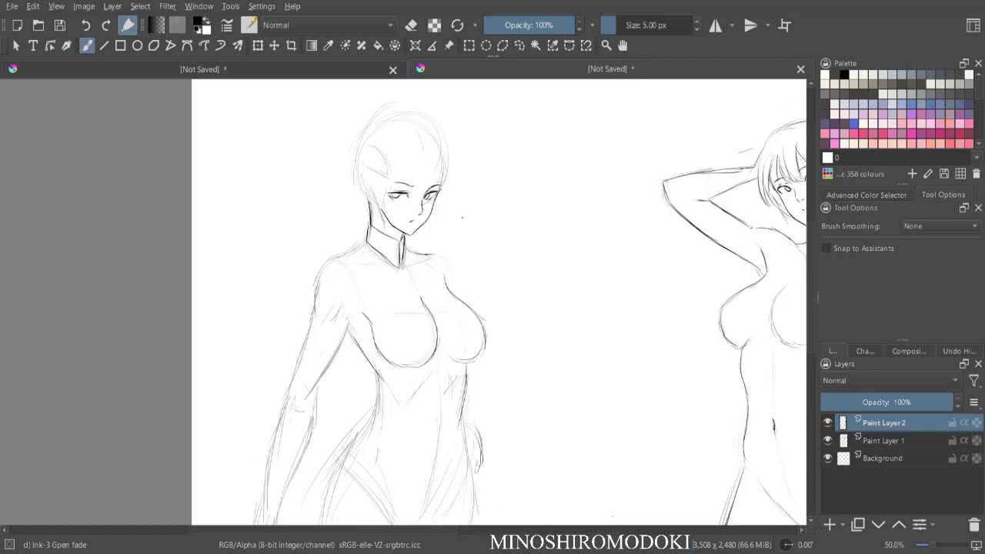
pyautogui.moveTo(365, 241)
pyautogui.mouseDown()
pyautogui.moveTo(351, 251)
pyautogui.moveTo(425, 257)
pyautogui.mouseUp()
pyautogui.moveTo(366, 274); pyautogui.dragTo(396, 310)
pyautogui.moveTo(366, 278); pyautogui.dragTo(402, 310)
pyautogui.moveTo(385, 292)
pyautogui.mouseDown()
pyautogui.moveTo(418, 324)
pyautogui.moveTo(427, 355)
pyautogui.mouseUp()
pyautogui.moveTo(449, 289); pyautogui.dragTo(446, 303)
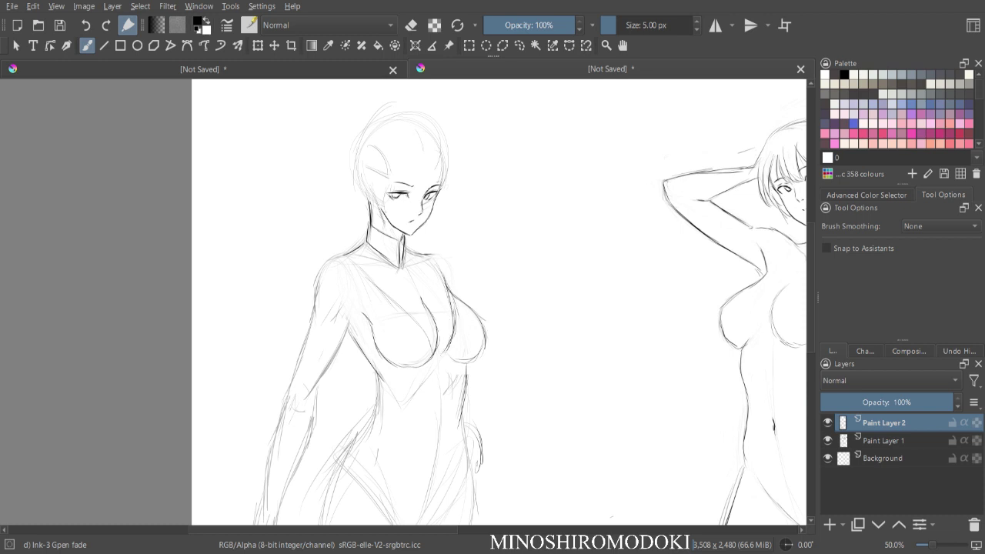
# - Draw the far strap up to the shoulder and outline the cups and outer edge of the near strap
pyautogui.press('m')
pyautogui.press('+')
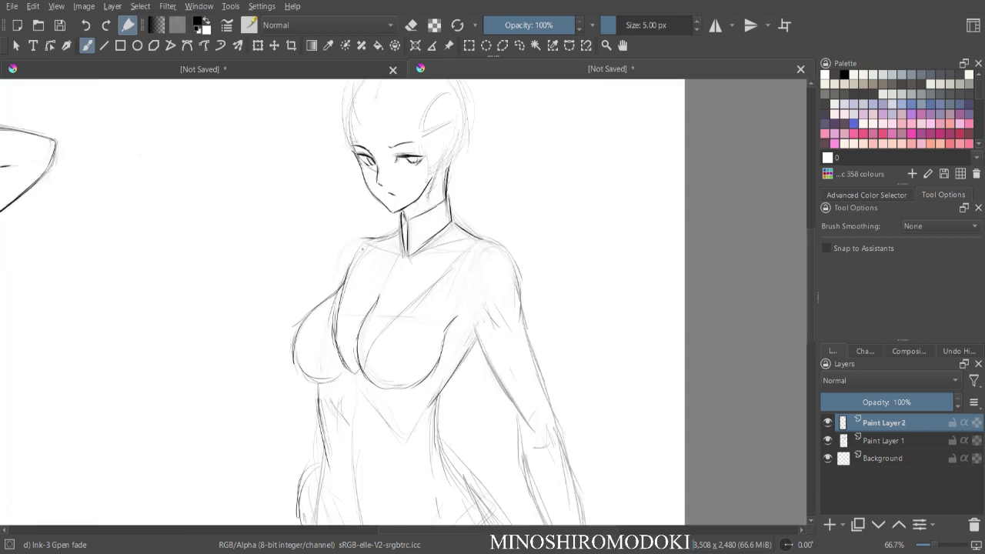
pyautogui.moveTo(343, 291); pyautogui.dragTo(373, 240)
pyautogui.moveTo(336, 375)
pyautogui.mouseDown()
pyautogui.moveTo(420, 388)
pyautogui.moveTo(444, 363)
pyautogui.mouseUp()
pyautogui.moveTo(489, 241); pyautogui.dragTo(450, 328)
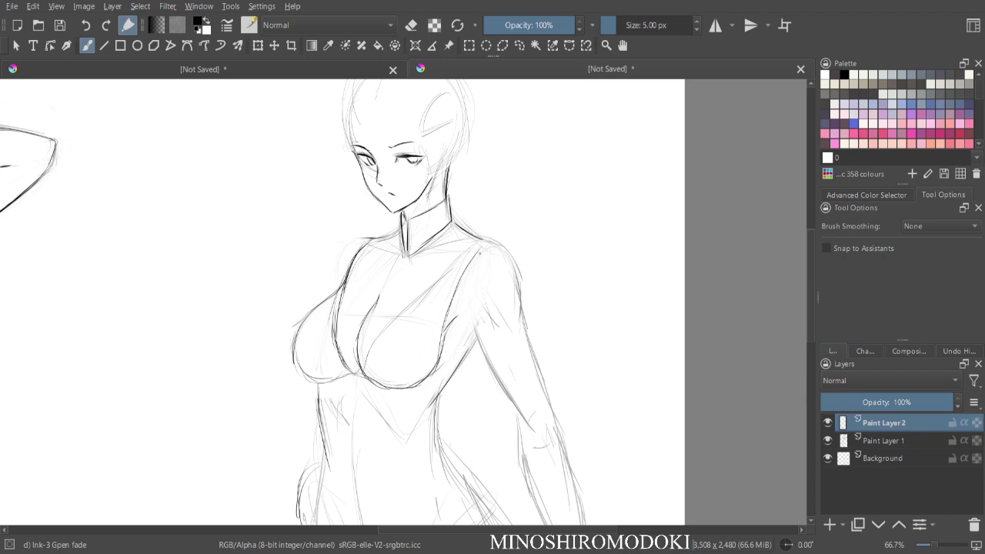
# - Firm up both straps where they reach the shoulders and darken the shoulder slopes beside the collar
pyautogui.moveTo(445, 281); pyautogui.dragTo(480, 240)
pyautogui.moveTo(344, 291); pyautogui.dragTo(383, 234)
pyautogui.moveTo(376, 340)
pyautogui.mouseDown()
pyautogui.moveTo(367, 376)
pyautogui.moveTo(416, 302)
pyautogui.moveTo(483, 234)
pyautogui.mouseUp()
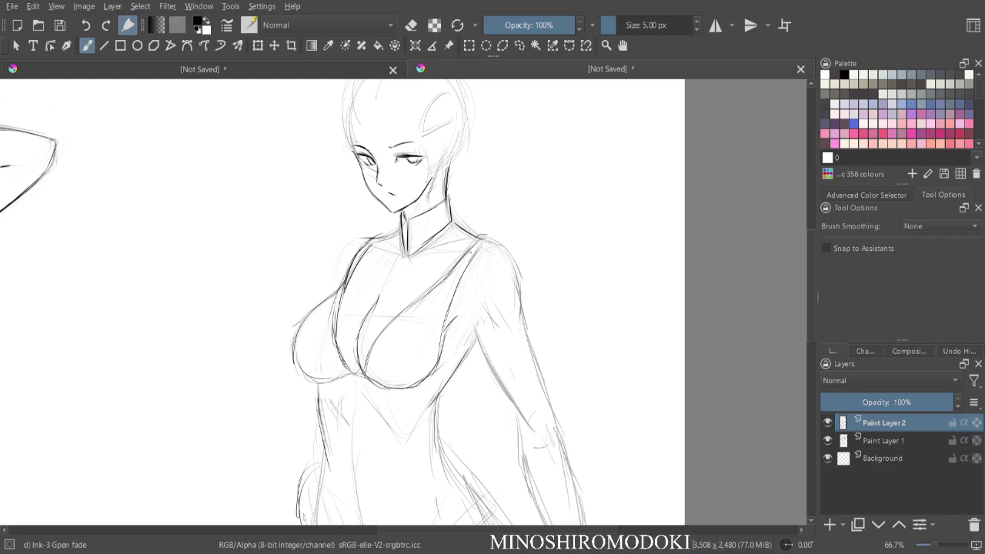
pyautogui.press('m')
pyautogui.moveTo(324, 236); pyautogui.dragTo(351, 224)
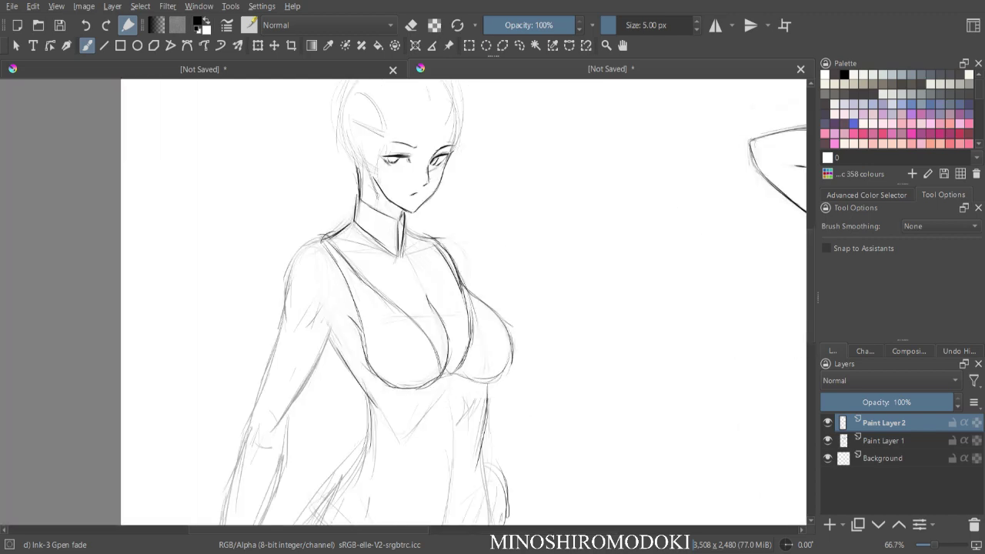
pyautogui.moveTo(410, 235); pyautogui.dragTo(423, 238)
# - Darken the outline of the near shoulder, upper arm and forearm, comparing normal and mirrored views
pyautogui.press('-')
pyautogui.press('-')
pyautogui.press('+')
pyautogui.press('+')
pyautogui.press('+')
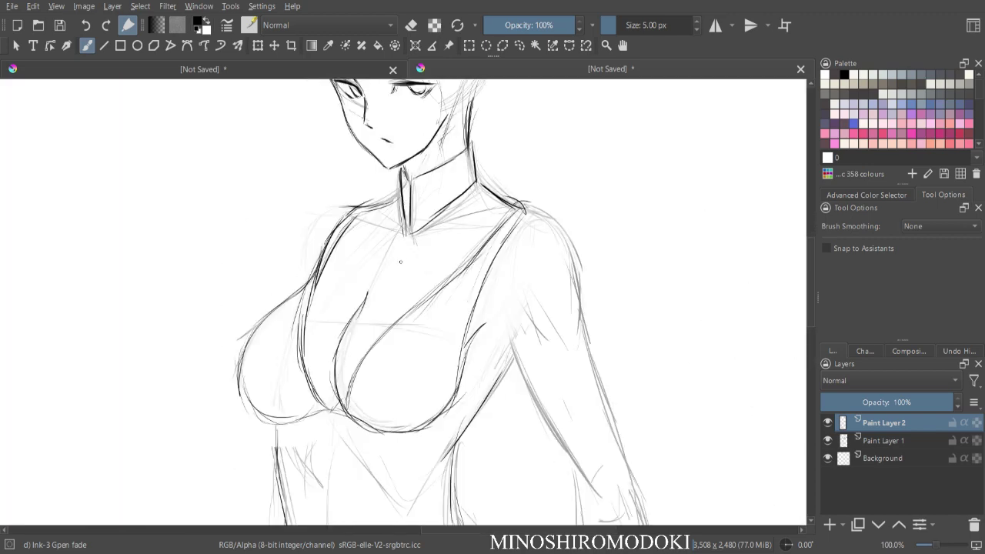
pyautogui.press('m')
pyautogui.press('-')
pyautogui.press('-')
pyautogui.moveTo(403, 323); pyautogui.dragTo(408, 259)
pyautogui.moveTo(467, 190)
pyautogui.mouseDown()
pyautogui.moveTo(491, 204)
pyautogui.moveTo(499, 240)
pyautogui.moveTo(479, 297)
pyautogui.moveTo(502, 334)
pyautogui.mouseUp()
pyautogui.moveTo(495, 248)
pyautogui.mouseDown()
pyautogui.moveTo(519, 329)
pyautogui.moveTo(502, 371)
pyautogui.moveTo(522, 413)
pyautogui.mouseUp()
pyautogui.moveTo(527, 339); pyautogui.dragTo(544, 416)
pyautogui.press('m')
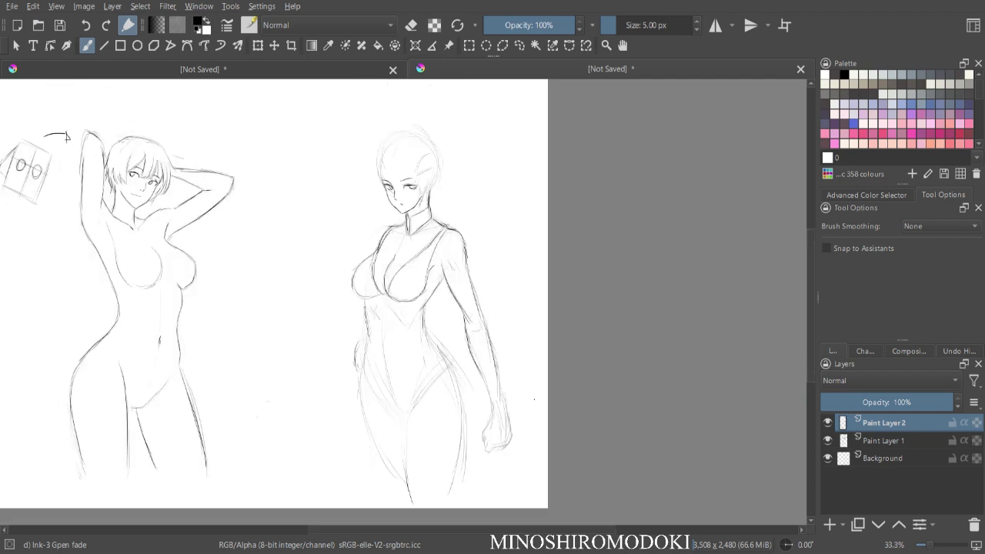
# - Draw the armpit fold and the lower edge of the top beneath the bust
pyautogui.moveTo(368, 266)
pyautogui.mouseDown()
pyautogui.moveTo(355, 290)
pyautogui.moveTo(360, 305)
pyautogui.moveTo(459, 296)
pyautogui.mouseUp()
pyautogui.hotkey('ctrl', '-')
pyautogui.hotkey('ctrl', '+')
pyautogui.hotkey('ctrl', '+')
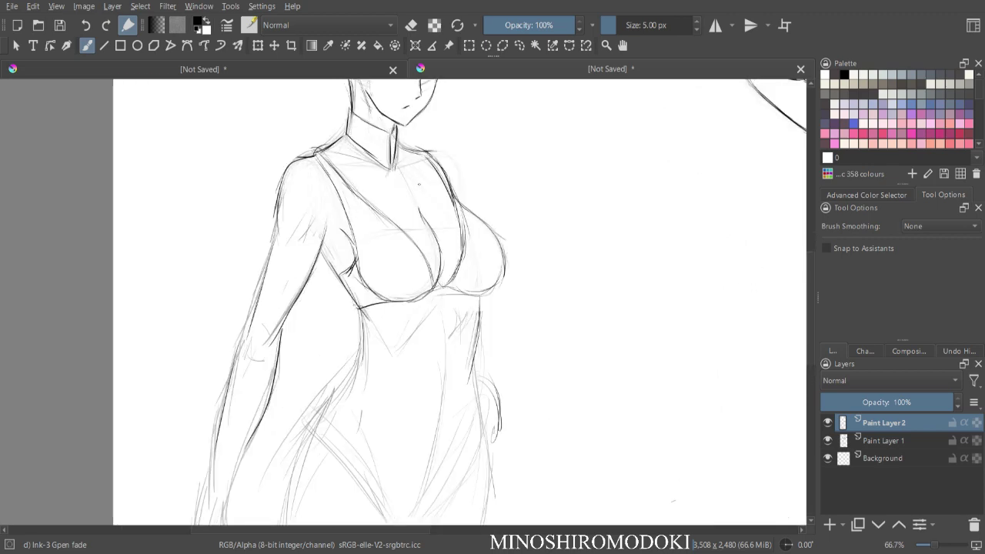
# - Strengthen the far strap and draw the outline of the far shoulder behind it
pyautogui.moveTo(431, 151)
pyautogui.mouseDown()
pyautogui.moveTo(452, 162)
pyautogui.moveTo(458, 197)
pyautogui.mouseUp()
pyautogui.hotkey('ctrl', '-')
pyautogui.press('m')
pyautogui.moveTo(374, 192); pyautogui.dragTo(363, 222)
# - Draw a narrow band across the ribcage under the bust
pyautogui.hotkey('ctrl', '-')
pyautogui.hotkey('ctrl', '+')
pyautogui.hotkey('ctrl', '+')
pyautogui.moveTo(320, 288)
pyautogui.mouseDown()
pyautogui.moveTo(318, 279)
pyautogui.moveTo(437, 282)
pyautogui.mouseUp()
pyautogui.hotkey('ctrl', '-')
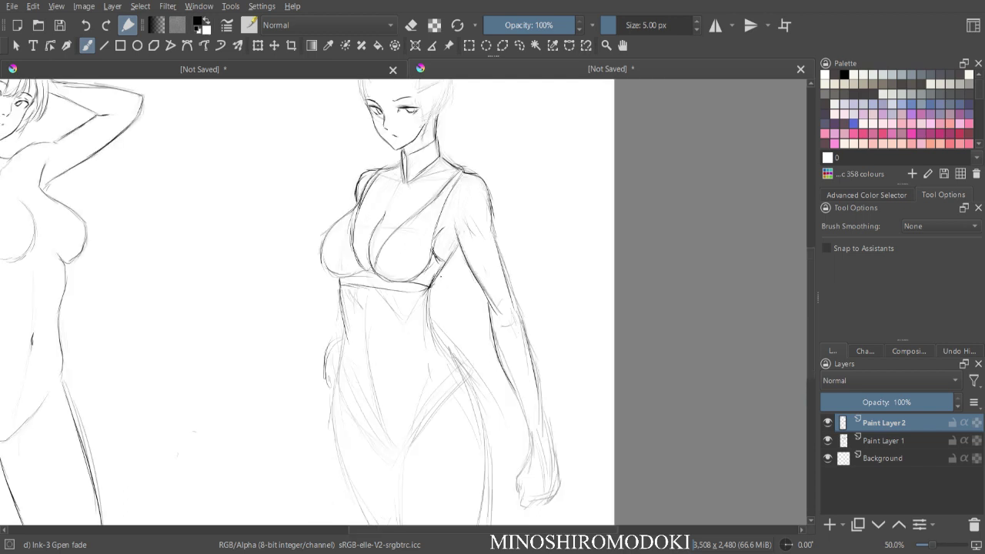
# - Reinforce the far waist contour and draw a slanted belt line across the hips
pyautogui.hotkey('ctrl', '-')
pyautogui.hotkey('ctrl', '+')
pyautogui.moveTo(363, 303)
pyautogui.mouseDown()
pyautogui.moveTo(356, 244)
pyautogui.moveTo(336, 293)
pyautogui.moveTo(339, 336)
pyautogui.mouseUp()
pyautogui.moveTo(424, 235)
pyautogui.mouseDown()
pyautogui.moveTo(422, 277)
pyautogui.moveTo(455, 317)
pyautogui.mouseUp()
pyautogui.click(388, 290)
pyautogui.moveTo(339, 293)
pyautogui.mouseDown()
pyautogui.moveTo(337, 327)
pyautogui.moveTo(364, 309)
pyautogui.mouseUp()
pyautogui.moveTo(351, 303); pyautogui.dragTo(399, 322)
pyautogui.moveTo(358, 307); pyautogui.dragTo(430, 325)
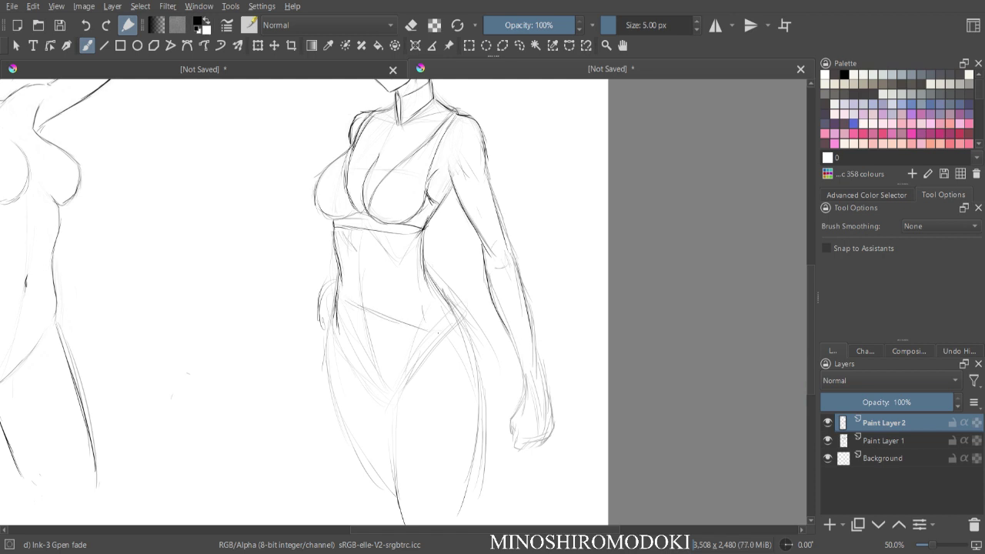
# - Erase the band and the ribcage construction lines under the bust, checking the torso in mirrored view
pyautogui.press('-')
pyautogui.press('-')
pyautogui.press('m')
pyautogui.press('+')
pyautogui.press('+')
pyautogui.press('e')
pyautogui.moveTo(419, 228)
pyautogui.mouseDown()
pyautogui.moveTo(459, 235)
pyautogui.moveTo(394, 231)
pyautogui.moveTo(452, 231)
pyautogui.mouseUp()
pyautogui.press('-')
pyautogui.press('-')
pyautogui.press('m')
pyautogui.press('+')
pyautogui.press('+')
pyautogui.press('e')
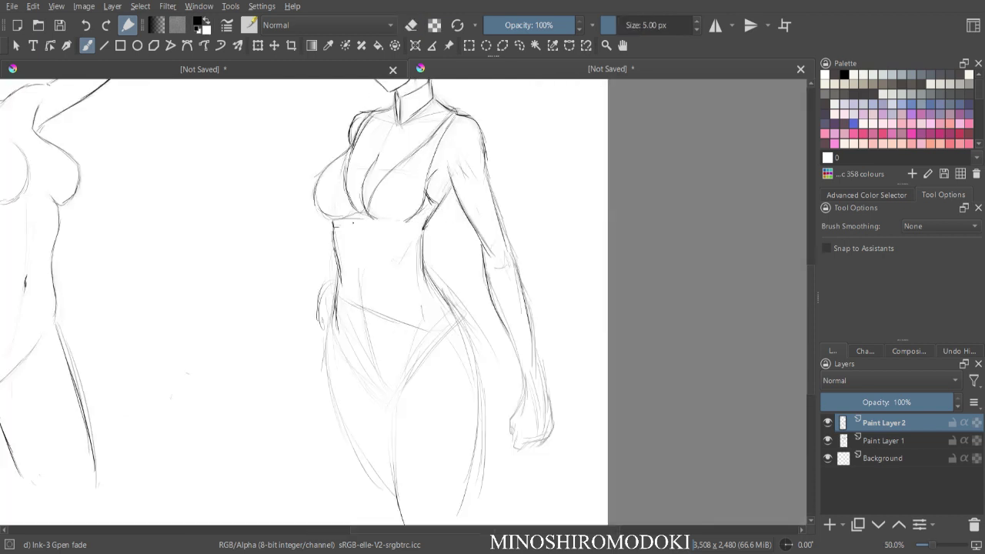
# - Darken the outer contour of the far bust and the edges of the cups
pyautogui.moveTo(326, 167); pyautogui.dragTo(315, 206)
pyautogui.moveTo(349, 153)
pyautogui.mouseDown()
pyautogui.moveTo(318, 177)
pyautogui.moveTo(314, 198)
pyautogui.moveTo(343, 217)
pyautogui.moveTo(390, 224)
pyautogui.moveTo(420, 208)
pyautogui.mouseUp()
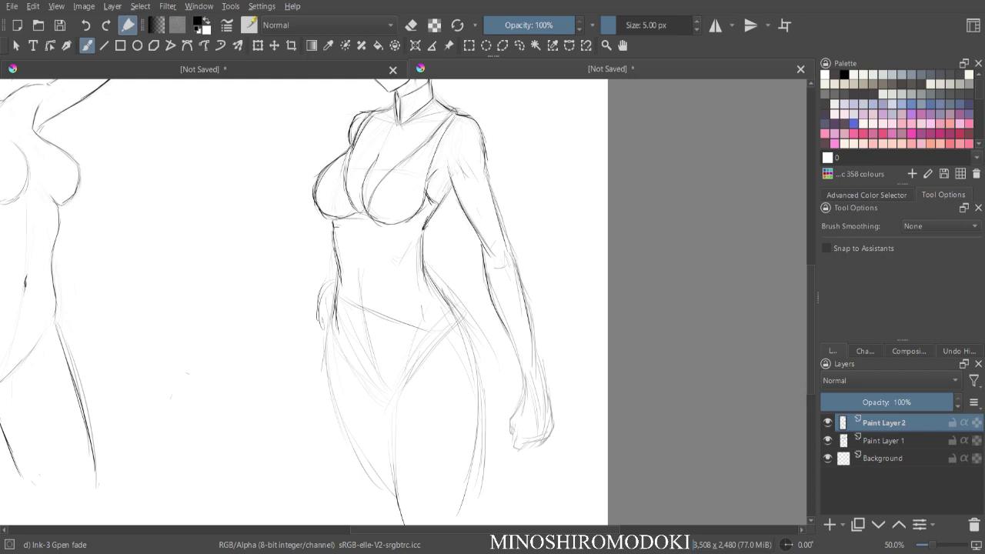
# - Try a new band line beneath the bust and erase it in mirrored view
pyautogui.moveTo(334, 224)
pyautogui.mouseDown()
pyautogui.moveTo(399, 241)
pyautogui.moveTo(428, 227)
pyautogui.moveTo(390, 223)
pyautogui.moveTo(403, 217)
pyautogui.moveTo(471, 210)
pyautogui.mouseUp()
pyautogui.press('-')
pyautogui.press('m')
pyautogui.press('+')
pyautogui.press('+')
pyautogui.press('e')
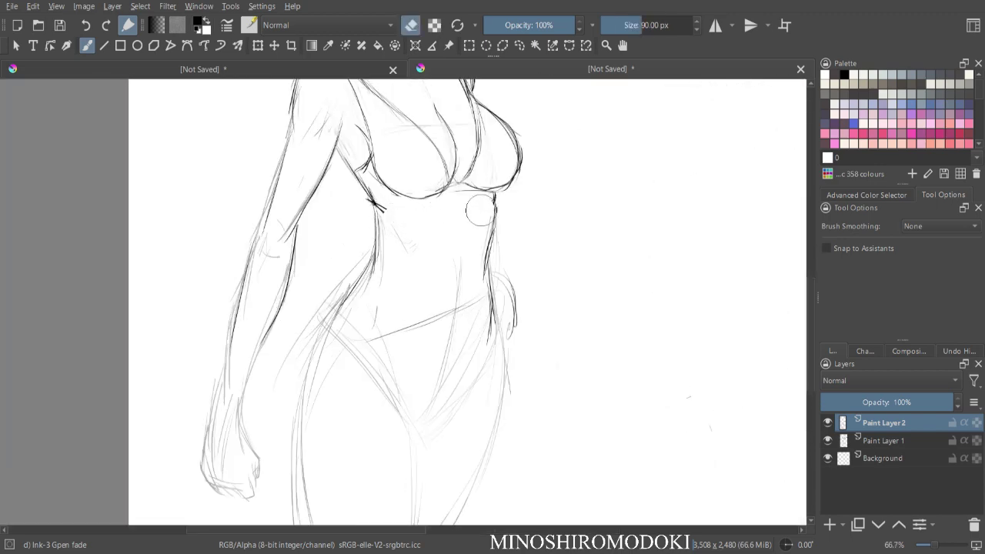
pyautogui.press('m')
pyautogui.press('e')
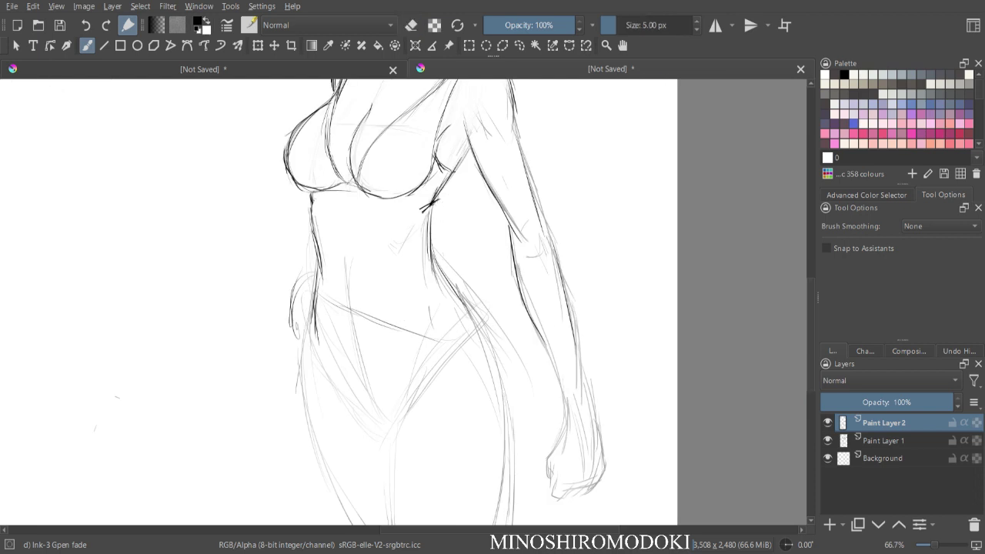
# - Darken the side of the ribcage below the armpit, draw a curved under-bust band and check it in mirrored view
pyautogui.moveTo(466, 146); pyautogui.dragTo(448, 176)
pyautogui.moveTo(311, 196)
pyautogui.mouseDown()
pyautogui.moveTo(380, 220)
pyautogui.moveTo(360, 218)
pyautogui.moveTo(404, 220)
pyautogui.moveTo(438, 206)
pyautogui.mouseUp()
pyautogui.moveTo(408, 220)
pyautogui.mouseDown()
pyautogui.moveTo(433, 205)
pyautogui.moveTo(423, 212)
pyautogui.mouseUp()
pyautogui.moveTo(436, 198); pyautogui.dragTo(449, 177)
pyautogui.press('-')
pyautogui.press('-')
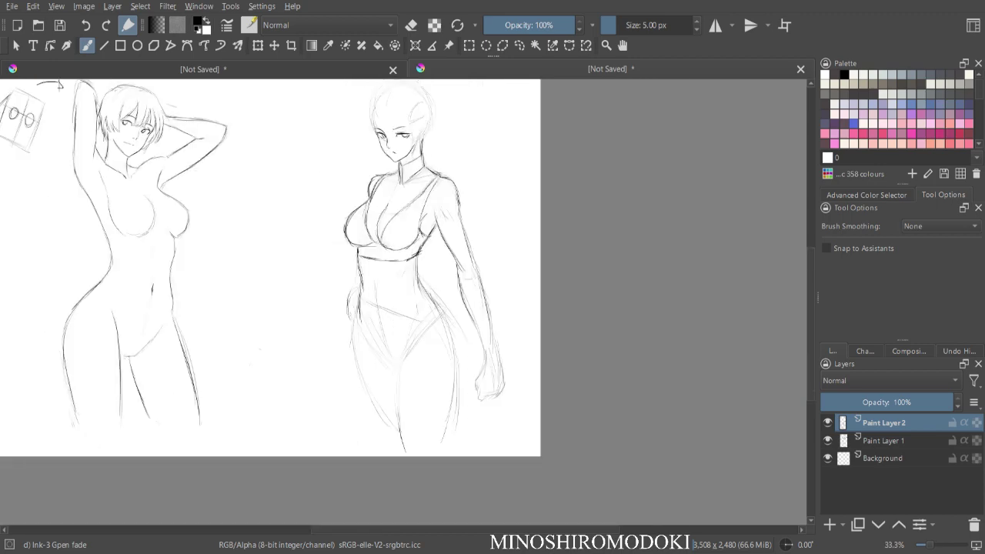
pyautogui.press('m')
pyautogui.press('+')
pyautogui.press('-')
pyautogui.press('-')
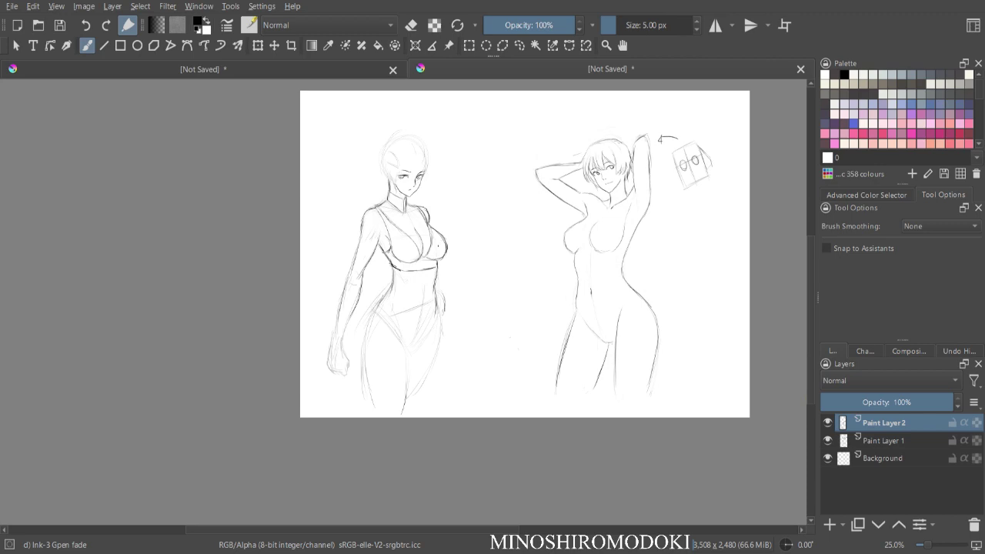
# - Erase the curved band and the adjoining contour ends beneath the bust
pyautogui.scroll(5, 404, 301)
pyautogui.press('e')
pyautogui.moveTo(366, 207); pyautogui.dragTo(460, 212)
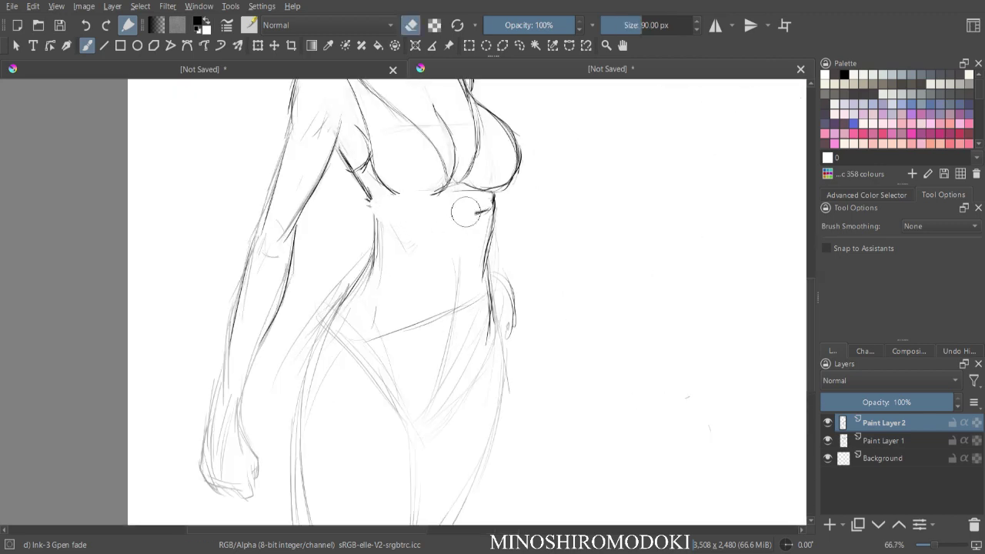
pyautogui.press('m')
pyautogui.press('e')
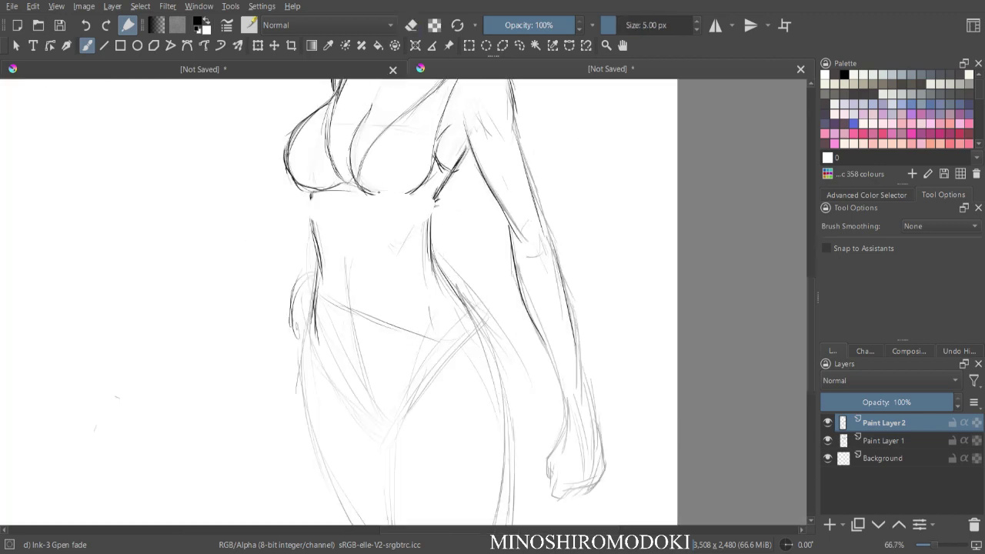
# - Redraw the lower edge of the top as a gentle curve around the ribcage, working in both view orientations
pyautogui.scroll(-1, 404, 300)
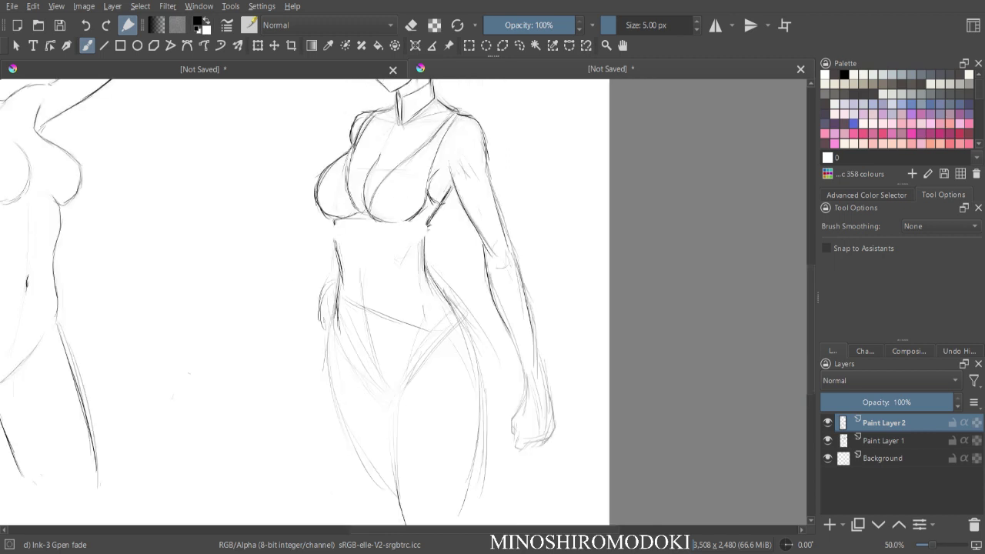
pyautogui.moveTo(337, 230); pyautogui.dragTo(385, 236)
pyautogui.scroll(-1, 450, 298)
pyautogui.press('m')
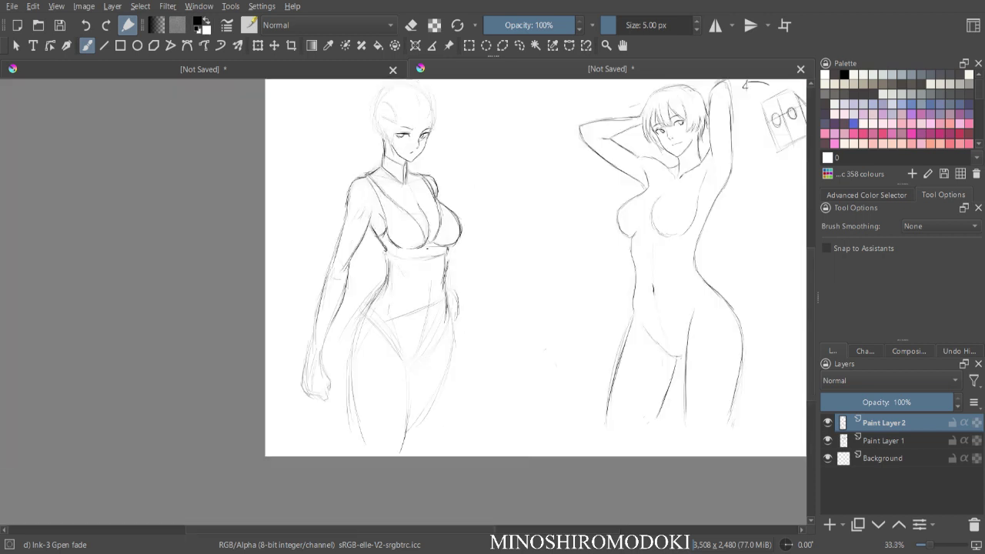
pyautogui.moveTo(389, 257); pyautogui.dragTo(418, 255)
# - Darken the belt's slanted upper edge and add its lower edge parallel across the hips
pyautogui.press('m')
pyautogui.moveTo(361, 299); pyautogui.dragTo(427, 321)
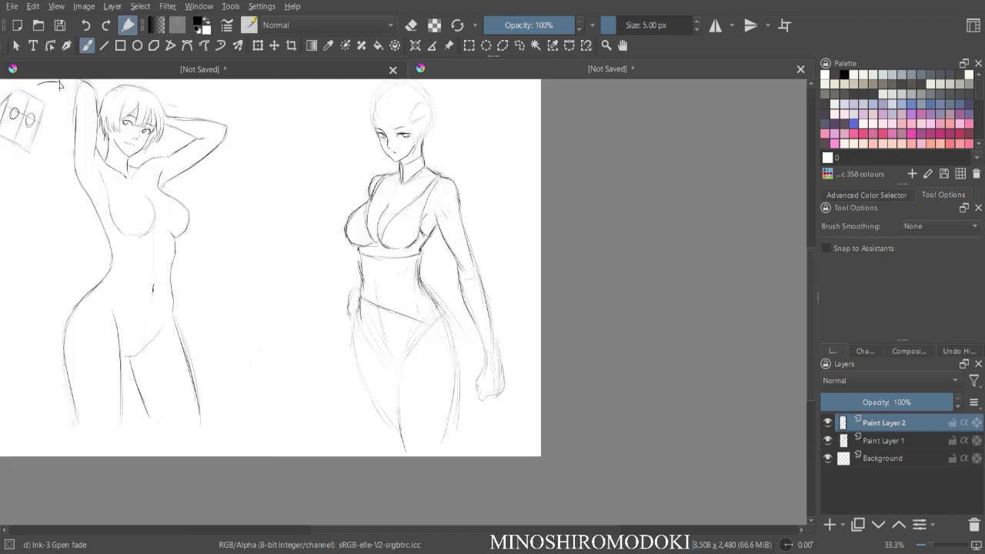
pyautogui.moveTo(362, 324); pyautogui.dragTo(419, 339)
pyautogui.moveTo(365, 323); pyautogui.dragTo(410, 338)
# - Draw a double-outlined rectangular buckle on the near-hip end of the belt
pyautogui.scroll(2, 402, 301)
pyautogui.moveTo(402, 300)
pyautogui.mouseDown()
pyautogui.moveTo(393, 245)
pyautogui.moveTo(405, 322)
pyautogui.mouseUp()
pyautogui.moveTo(404, 280)
pyautogui.mouseDown()
pyautogui.moveTo(406, 330)
pyautogui.moveTo(437, 291)
pyautogui.moveTo(446, 292)
pyautogui.moveTo(453, 333)
pyautogui.mouseUp()
pyautogui.moveTo(454, 302)
pyautogui.mouseDown()
pyautogui.moveTo(453, 341)
pyautogui.moveTo(442, 332)
pyautogui.mouseUp()
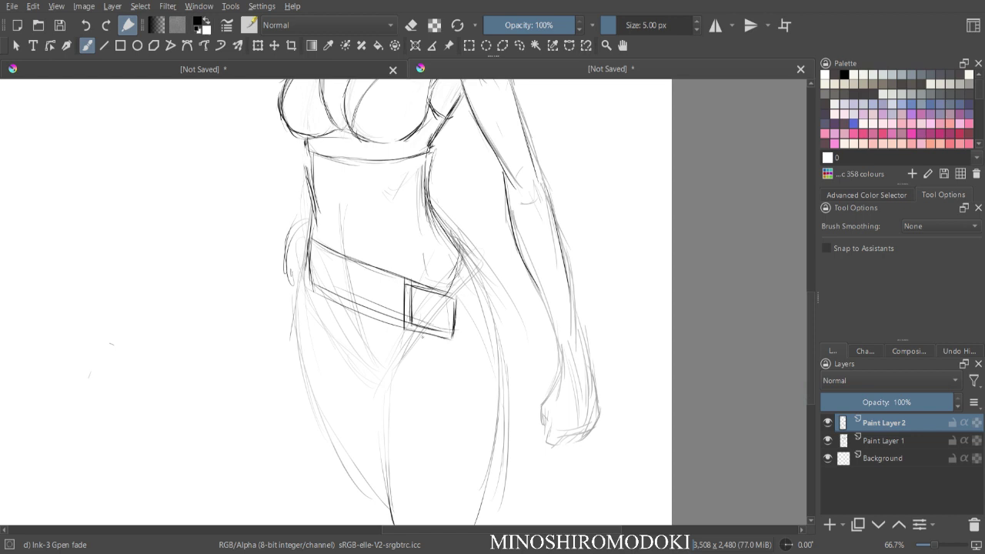
# - Undo the buckle, the belt lines and the darkened lower edge of the top, checking the figure in the mirrored view
pyautogui.hotkey('ctrl', '-')
pyautogui.press('m')
pyautogui.hotkey('ctrl', '+')
pyautogui.hotkey('ctrl', '+')
pyautogui.hotkey('ctrl', '-')
pyautogui.hotkey('ctrl', '-')
pyautogui.hotkey('ctrl', 'z')
pyautogui.hotkey('ctrl', 'z')
pyautogui.hotkey('ctrl', 'z')
pyautogui.hotkey('ctrl', 'z')
pyautogui.hotkey('ctrl', 'z')
pyautogui.hotkey('ctrl', 'z')
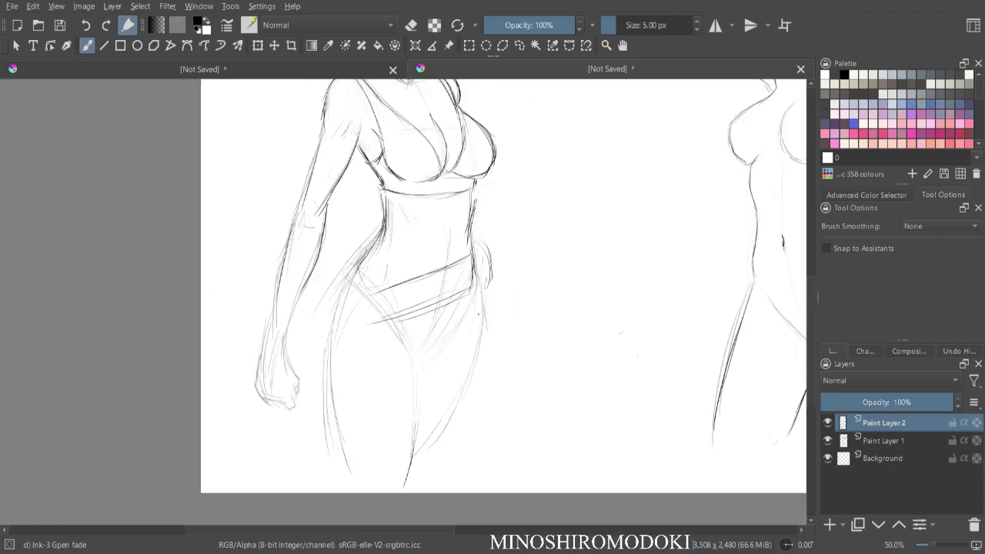
pyautogui.hotkey('ctrl', 'z')
pyautogui.hotkey('ctrl', 'z')
pyautogui.hotkey('ctrl', 'z')
pyautogui.hotkey('ctrl', 'z')
pyautogui.hotkey('ctrl', 'z')
pyautogui.hotkey('ctrl', 'z')
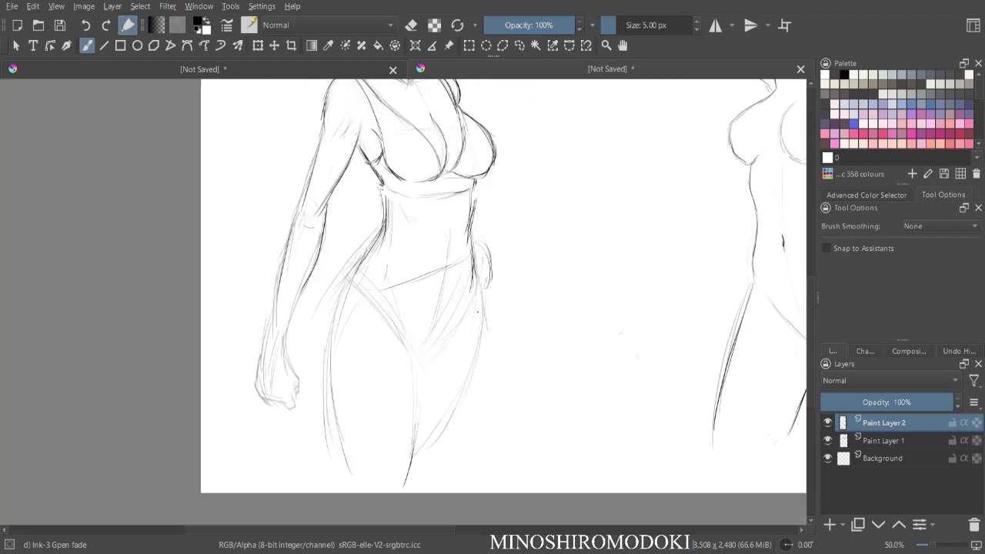
# - Redo only the strokes for the top's lower edge and the belt's slanted upper edge
pyautogui.hotkey('ctrl', '-')
pyautogui.press('m')
pyautogui.hotkey('ctrl', '+')
pyautogui.hotkey('ctrl', '+')
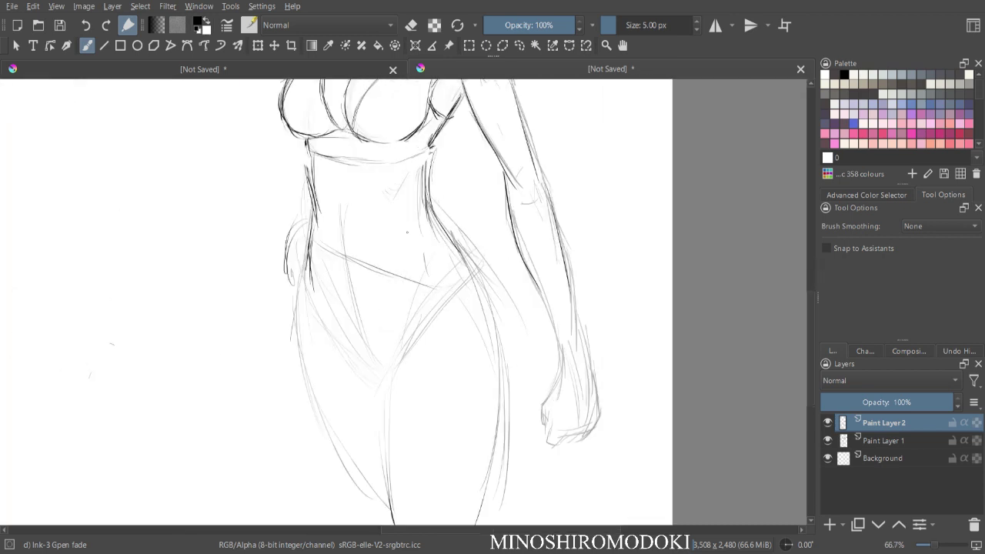
pyautogui.hotkey('ctrl', 'shift', 'z')
pyautogui.hotkey('ctrl', 'shift', 'z')
pyautogui.hotkey('ctrl', 'shift', 'z')
pyautogui.hotkey('ctrl', 'shift', 'z')
pyautogui.hotkey('ctrl', 'shift', 'z')
pyautogui.hotkey('ctrl', 'shift', 'z')
pyautogui.hotkey('ctrl', 'shift', 'z')
pyautogui.hotkey('ctrl', 'shift', 'z')
pyautogui.hotkey('ctrl', 'shift', 'z')
pyautogui.hotkey('ctrl', 'z')
pyautogui.hotkey('ctrl', 'z')
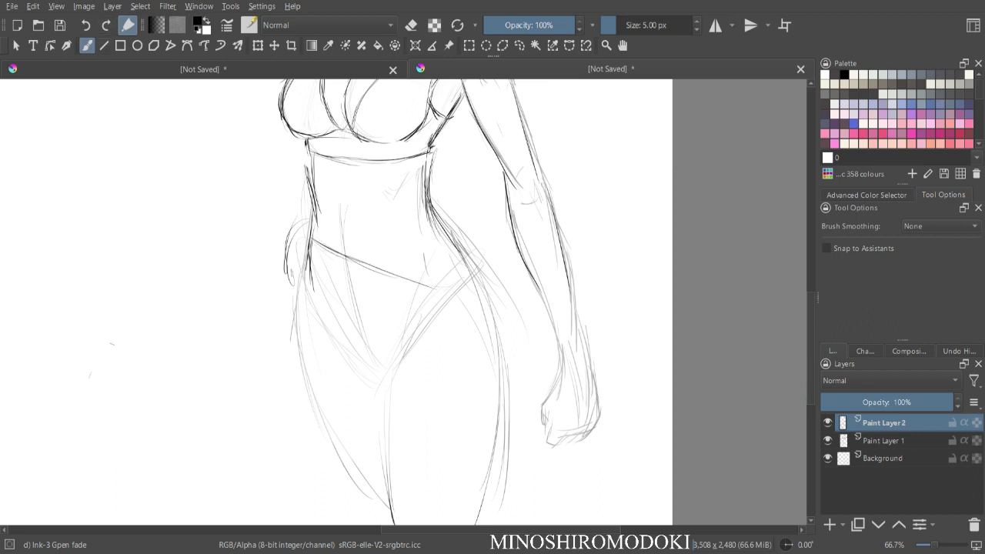
# - Examine the standing figure's overall proportions in both mirrored and normal view orientations
pyautogui.press('-')
pyautogui.press('-')
pyautogui.press('+')
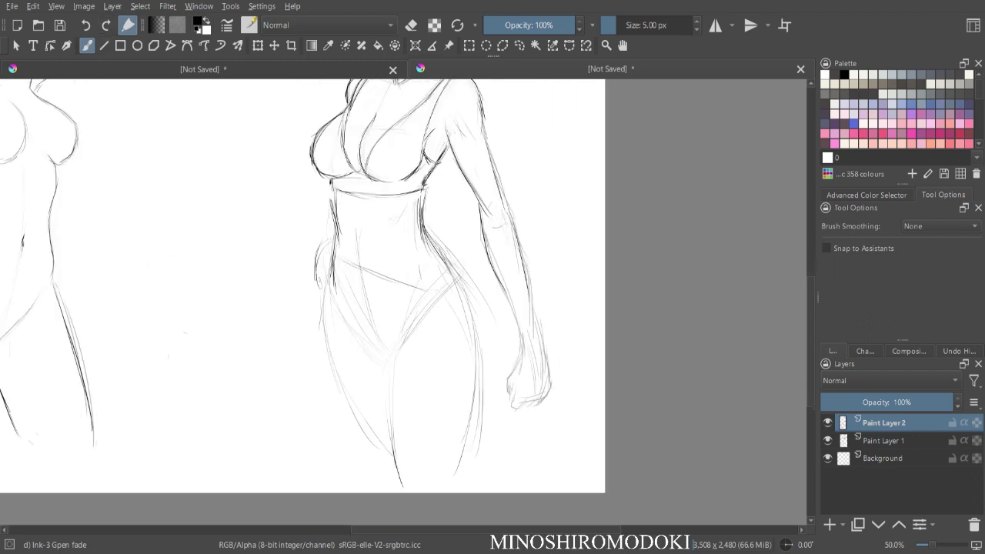
pyautogui.moveTo(238, 136); pyautogui.dragTo(194, 209)
pyautogui.press('-')
pyautogui.press('+')
pyautogui.press('+')
pyautogui.press('m')
pyautogui.press('-')
pyautogui.press('-')
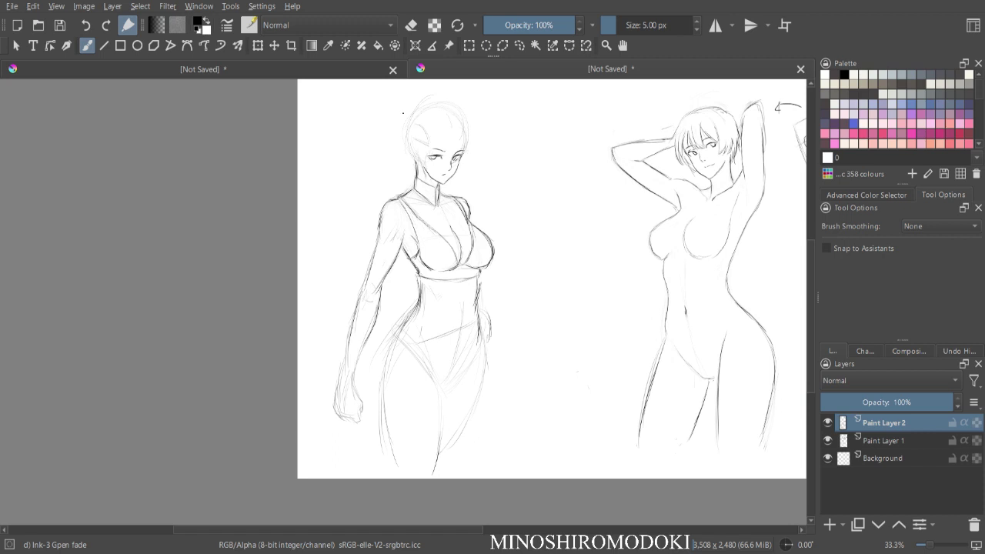
pyautogui.hotkey('ctrl', '-')
pyautogui.hotkey('ctrl', '+')
pyautogui.press('m')
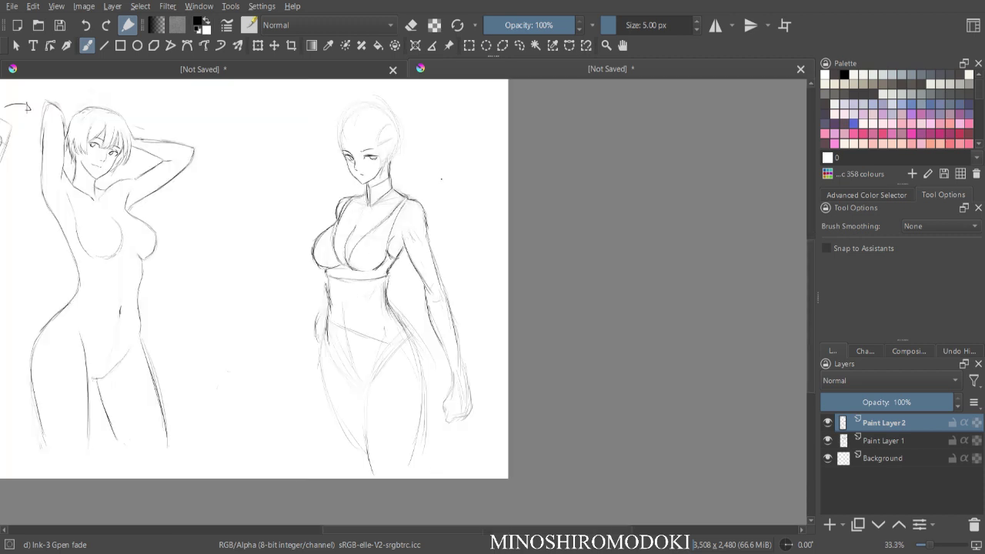
# - Draw a short vertical centre line down the abdomen, ending at the navel
pyautogui.hotkey('ctrl', '+')
pyautogui.hotkey('ctrl', '+')
pyautogui.moveTo(386, 280); pyautogui.dragTo(421, 293)
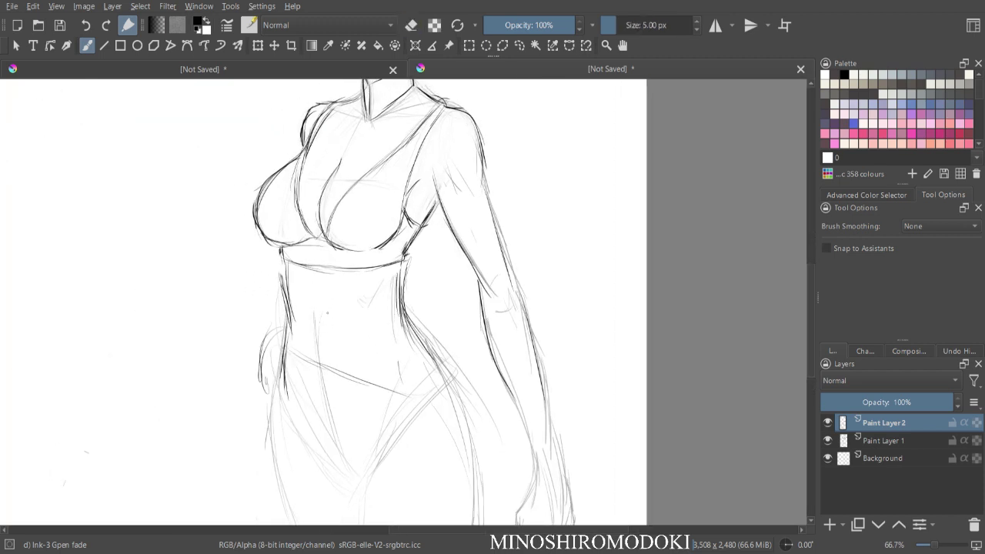
pyautogui.moveTo(324, 298); pyautogui.dragTo(327, 338)
# - Erase the sketchy near-side waist contour and redraw it as one clean curve flowing into the hip
pyautogui.press('e')
pyautogui.moveTo(403, 278); pyautogui.dragTo(407, 312)
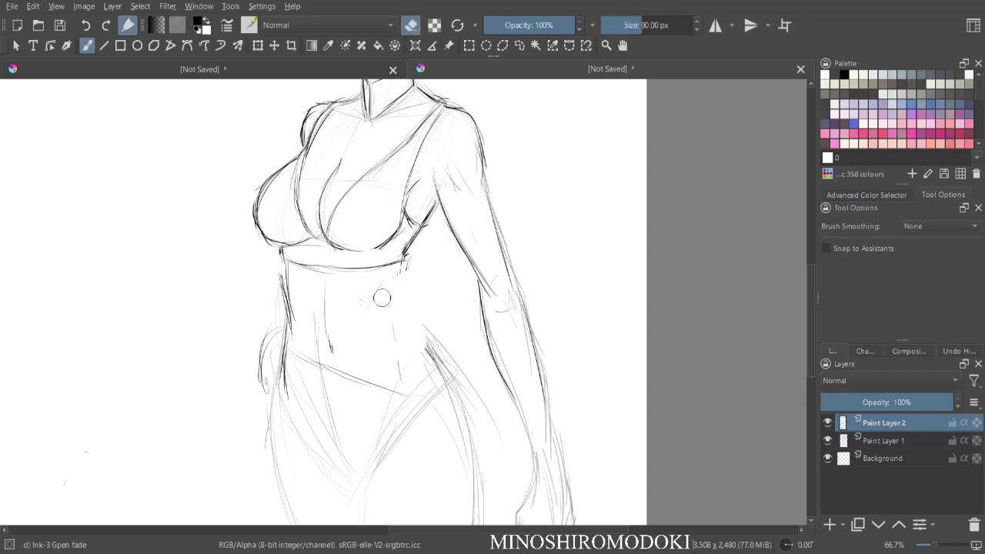
pyautogui.press('e')
pyautogui.moveTo(399, 262)
pyautogui.mouseDown()
pyautogui.moveTo(398, 305)
pyautogui.moveTo(436, 363)
pyautogui.mouseUp()
pyautogui.moveTo(409, 330); pyautogui.dragTo(440, 374)
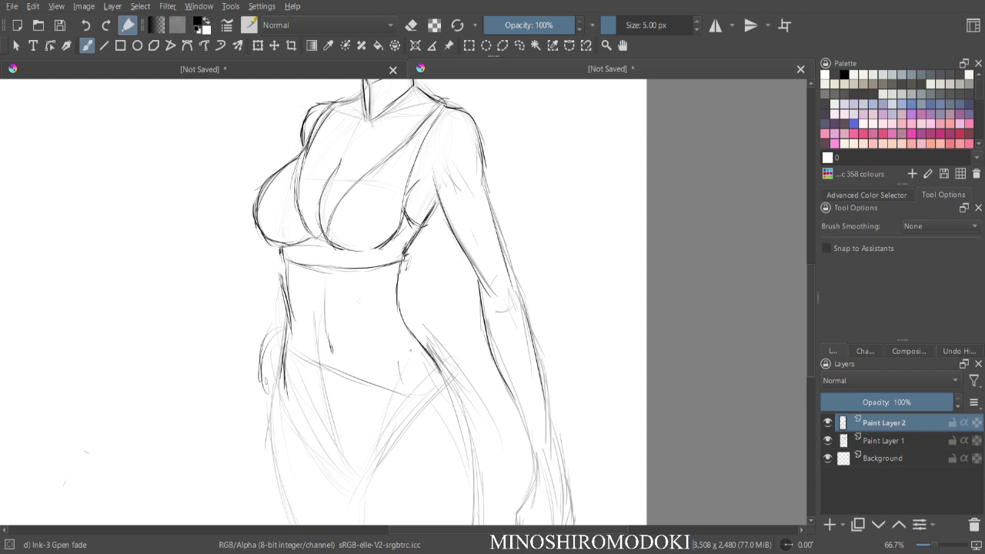
# - Erase the rough far-side waist contour and redraw it as a clean line from the top down to the hip
pyautogui.press('e')
pyautogui.moveTo(278, 278); pyautogui.dragTo(288, 317)
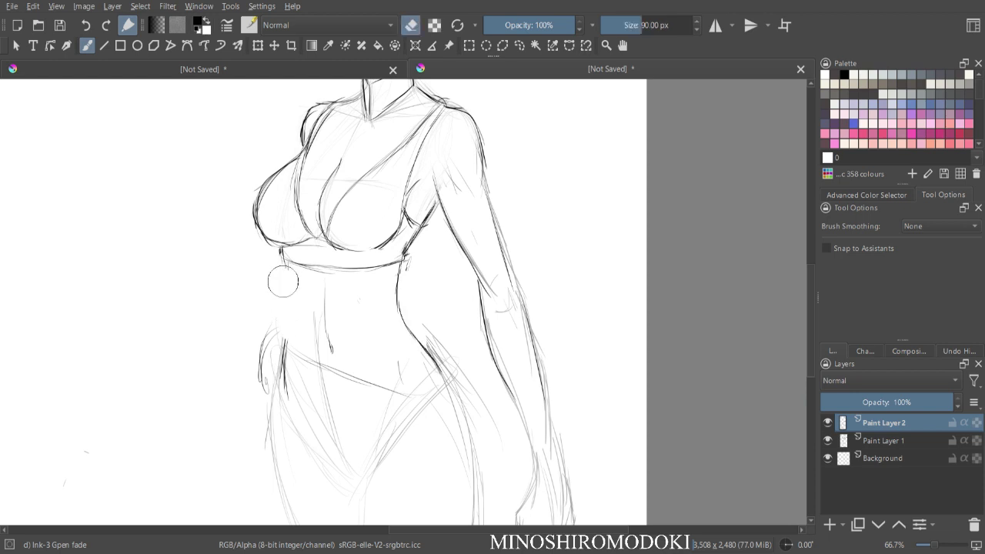
pyautogui.press('e')
pyautogui.moveTo(287, 274); pyautogui.dragTo(291, 345)
# - Draw a curved waistband across the hips and the long vertical edges and folds of a cloth hanging from it
pyautogui.press('-')
pyautogui.press('+')
pyautogui.scroll(-1, 406, 301)
pyautogui.moveTo(311, 326)
pyautogui.mouseDown()
pyautogui.moveTo(329, 355)
pyautogui.moveTo(350, 359)
pyautogui.moveTo(422, 322)
pyautogui.moveTo(438, 351)
pyautogui.mouseUp()
pyautogui.moveTo(347, 351); pyautogui.dragTo(327, 398)
pyautogui.moveTo(334, 363); pyautogui.dragTo(341, 460)
pyautogui.moveTo(324, 344)
pyautogui.mouseDown()
pyautogui.moveTo(366, 362)
pyautogui.moveTo(391, 397)
pyautogui.moveTo(397, 439)
pyautogui.mouseUp()
pyautogui.moveTo(328, 351); pyautogui.dragTo(327, 422)
pyautogui.moveTo(331, 369); pyautogui.dragTo(329, 463)
pyautogui.moveTo(331, 418); pyautogui.dragTo(326, 492)
# - Close the hanging front cloth with a wavy hem and near-side edge, and add a curved cloth edge over the near hip
pyautogui.press('-')
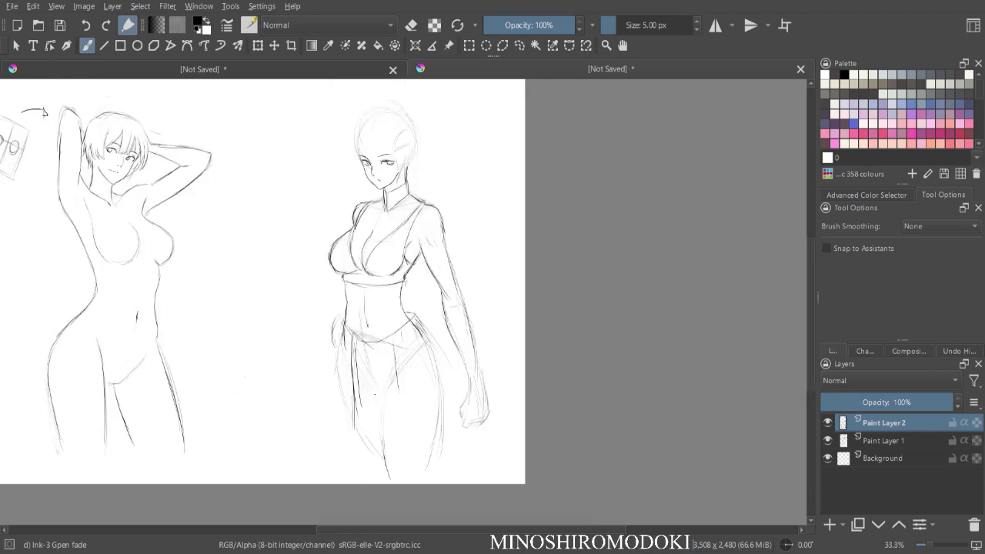
pyautogui.moveTo(350, 401); pyautogui.dragTo(351, 433)
pyautogui.moveTo(352, 419); pyautogui.dragTo(365, 440)
pyautogui.moveTo(397, 354); pyautogui.dragTo(399, 433)
pyautogui.moveTo(398, 356); pyautogui.dragTo(429, 368)
pyautogui.moveTo(425, 331)
pyautogui.mouseDown()
pyautogui.moveTo(438, 355)
pyautogui.moveTo(425, 370)
pyautogui.mouseUp()
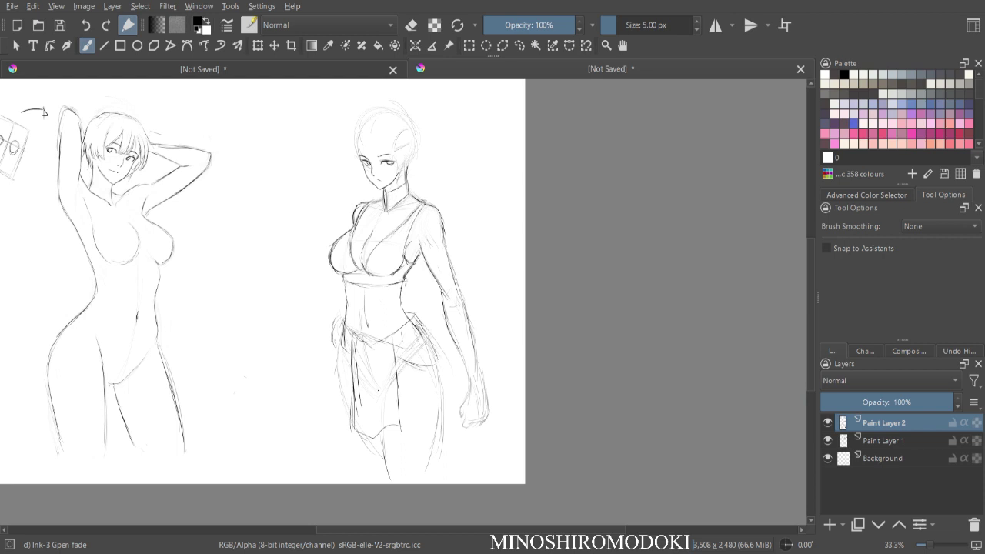
# - Reduce the eraser size to 13 px for detail work on the standing figure's face
pyautogui.press('-')
pyautogui.press('-')
pyautogui.press('+')
pyautogui.press('+')
pyautogui.press('+')
pyautogui.press('+')
pyautogui.press('+')
pyautogui.moveTo(422, 282); pyautogui.dragTo(478, 515)
pyautogui.moveTo(369, 196); pyautogui.dragTo(401, 286)
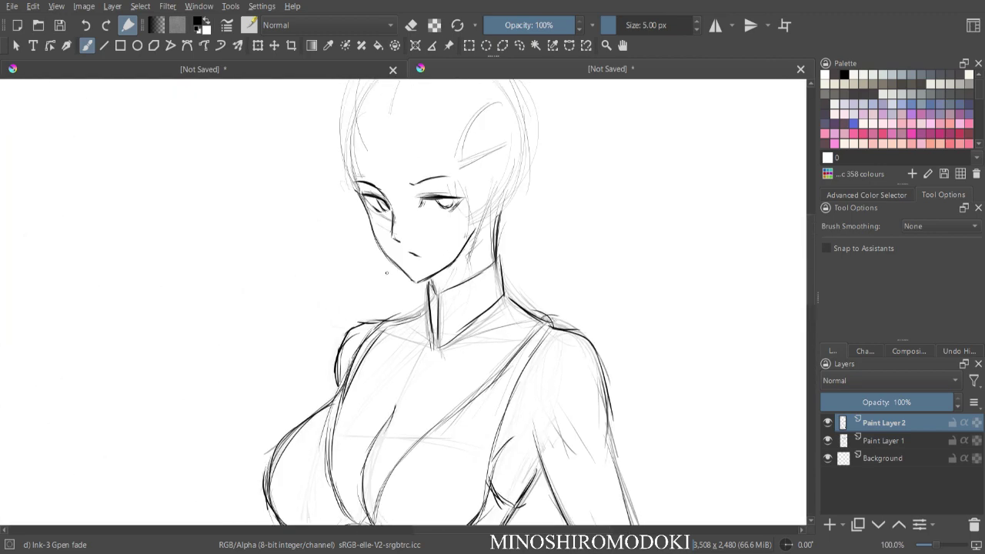
pyautogui.scroll(2, 401, 286)
pyautogui.scroll(-2, 414, 294)
pyautogui.press('e')
pyautogui.scroll(3, 397, 241)
pyautogui.press('[')
pyautogui.press('[')
pyautogui.press('[')
pyautogui.press('[')
pyautogui.press('[')
pyautogui.press('[')
pyautogui.press('[')
pyautogui.press('[')
pyautogui.press('[')
pyautogui.press('[')
pyautogui.press('[')
pyautogui.press('[')
pyautogui.press('[')
pyautogui.press('[')
pyautogui.press('[')
pyautogui.press('[')
pyautogui.press('[')
pyautogui.press('[')
pyautogui.press('[')
pyautogui.press('[')
pyautogui.press('[')
# - Try erasing the nose bridge line and the stray strokes beneath the far eye, comparing both view orientations
pyautogui.moveTo(425, 266)
pyautogui.mouseDown()
pyautogui.moveTo(427, 244)
pyautogui.moveTo(437, 254)
pyautogui.moveTo(428, 287)
pyautogui.moveTo(438, 276)
pyautogui.moveTo(417, 278)
pyautogui.moveTo(427, 301)
pyautogui.moveTo(387, 269)
pyautogui.moveTo(355, 222)
pyautogui.moveTo(368, 239)
pyautogui.moveTo(363, 185)
pyautogui.moveTo(385, 195)
pyautogui.mouseUp()
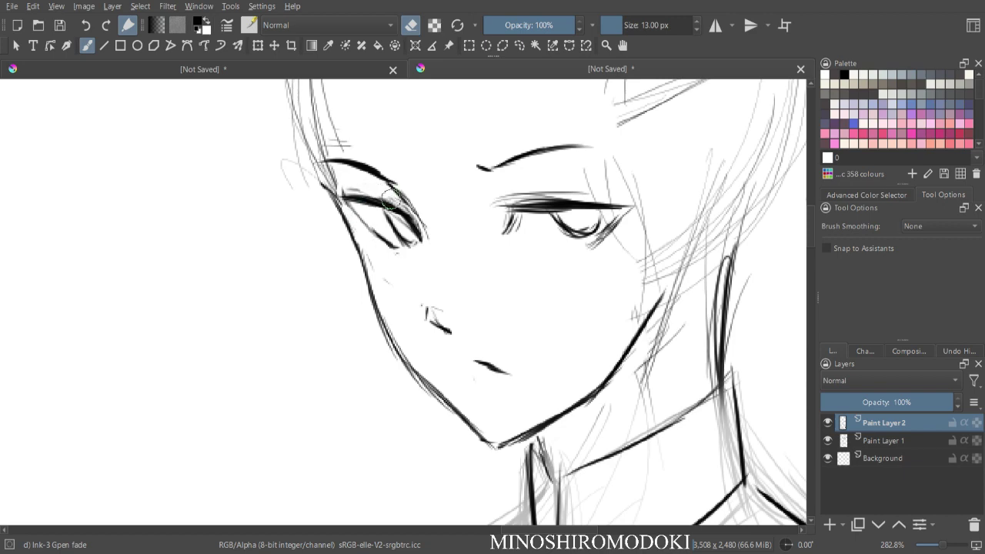
pyautogui.press('-')
pyautogui.press('-')
pyautogui.press('m')
pyautogui.press('+')
pyautogui.press('+')
pyautogui.press('-')
pyautogui.press('e')
pyautogui.press('e')
pyautogui.press('m')
pyautogui.press('e')
pyautogui.press('e')
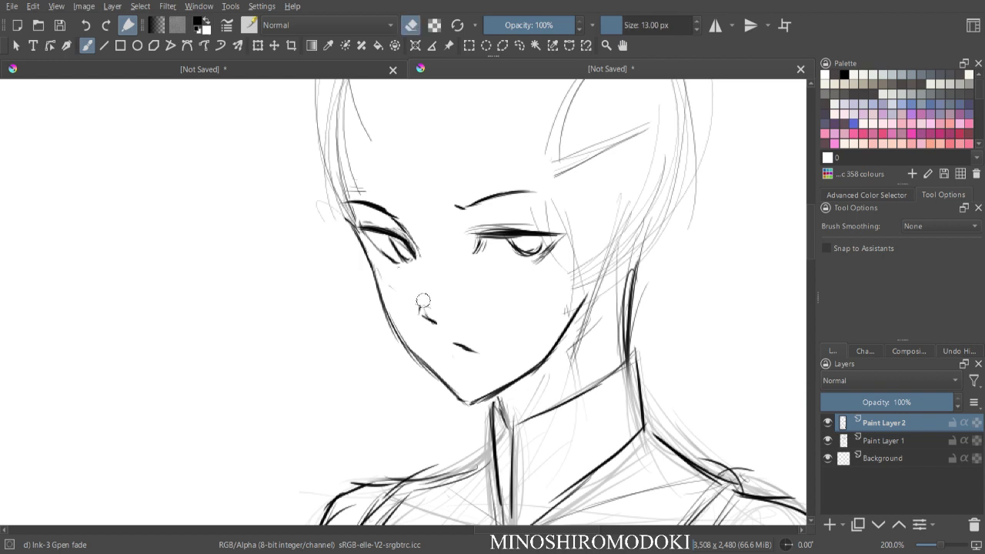
# - Try replacing the nose outline with a small tip mark, checking it in the mirrored view
pyautogui.moveTo(422, 306); pyautogui.dragTo(432, 320)
pyautogui.press('e')
pyautogui.moveTo(425, 310)
pyautogui.mouseDown()
pyautogui.moveTo(434, 318)
pyautogui.moveTo(448, 312)
pyautogui.mouseUp()
pyautogui.hotkey('ctrl', '-')
pyautogui.press('m')
pyautogui.hotkey('ctrl', '+')
pyautogui.hotkey('ctrl', '-')
pyautogui.press('m')
pyautogui.press('+')
pyautogui.press('e')
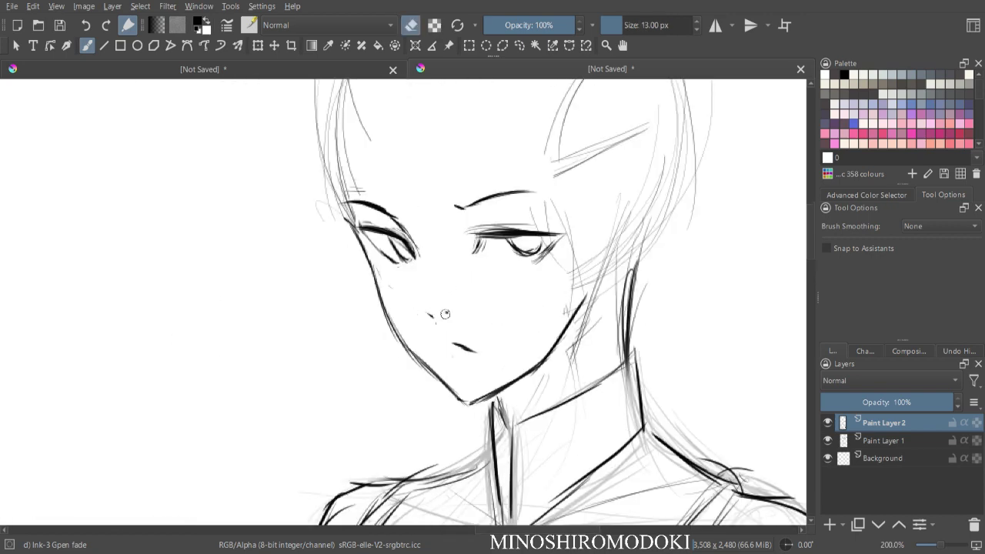
# - Undo the nose edits and the erasing around the nose bridge and far eye
pyautogui.hotkey('ctrl', 'z')
pyautogui.hotkey('ctrl', 'z')
pyautogui.hotkey('ctrl', 'z')
pyautogui.hotkey('ctrl', 'z')
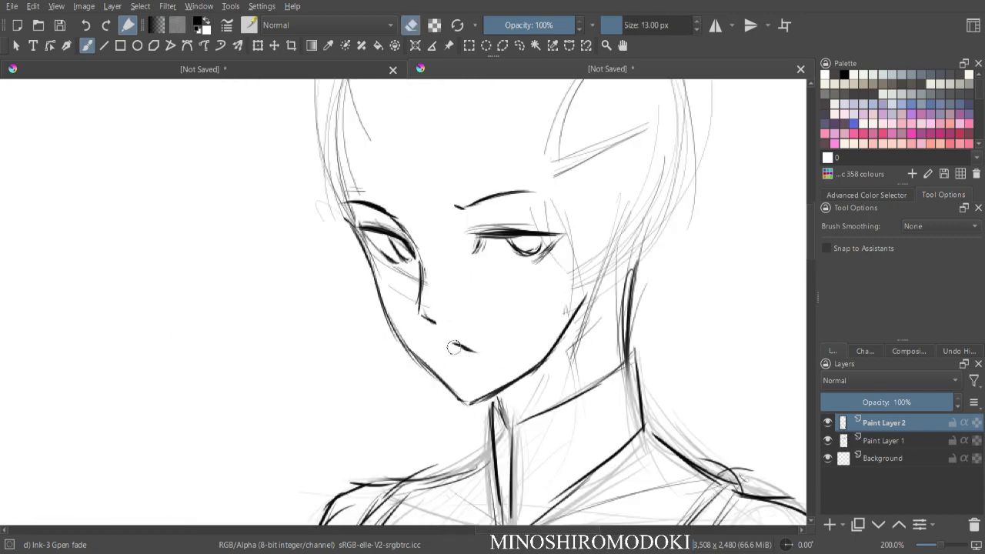
# - Erase the stray sketch strokes beneath the far eye while keeping the nose bridge line
pyautogui.press('e')
pyautogui.press('e')
pyautogui.moveTo(416, 278)
pyautogui.mouseDown()
pyautogui.moveTo(408, 294)
pyautogui.moveTo(373, 257)
pyautogui.mouseUp()
pyautogui.moveTo(393, 291); pyautogui.dragTo(395, 283)
# - Erase the far eye's lower outer outline with a finer eraser
pyautogui.press('[')
pyautogui.press('[')
pyautogui.press('[')
pyautogui.press('[')
pyautogui.press('[')
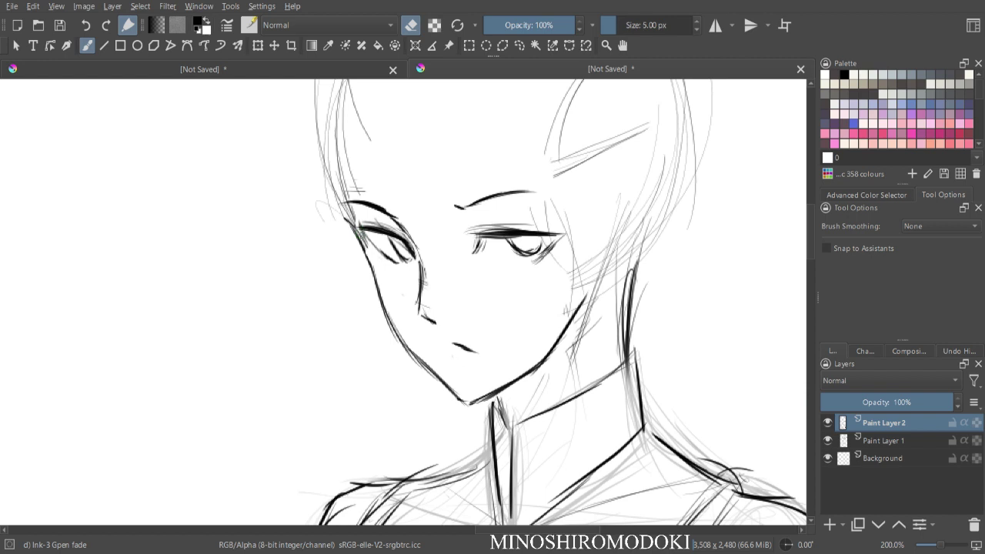
pyautogui.press(']')
pyautogui.press(']')
pyautogui.press(']')
pyautogui.press(']')
pyautogui.moveTo(366, 241)
pyautogui.mouseDown()
pyautogui.moveTo(357, 215)
pyautogui.moveTo(395, 262)
pyautogui.mouseUp()
pyautogui.press('e')
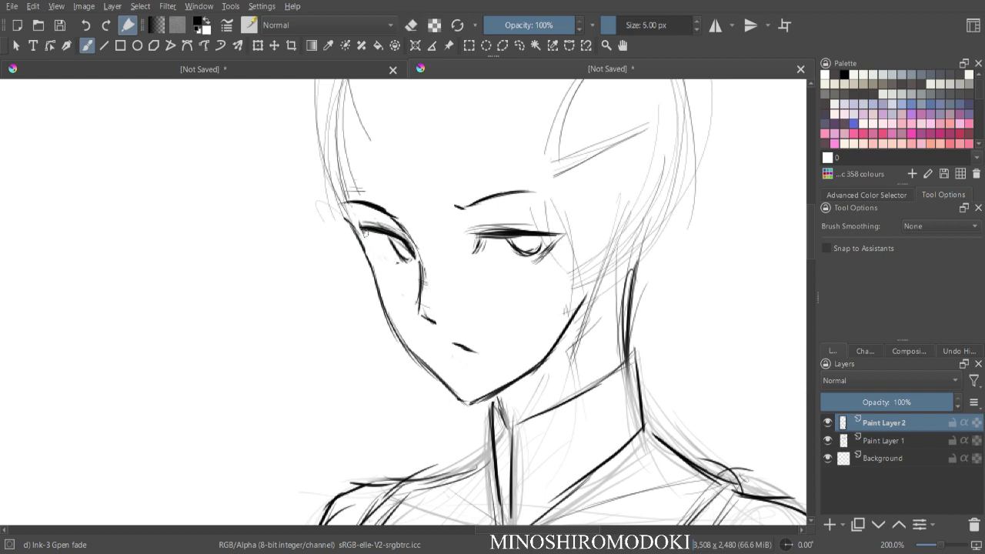
# - Redraw the far eye's outer corner line and darken the near eye's outer lash and lower corner
pyautogui.moveTo(364, 230); pyautogui.dragTo(384, 250)
pyautogui.moveTo(547, 235); pyautogui.dragTo(564, 234)
pyautogui.moveTo(561, 237); pyautogui.dragTo(549, 254)
pyautogui.moveTo(558, 241); pyautogui.dragTo(542, 258)
# - Clean up the far eye's lower strokes in the mirrored view and redraw its iris edge with a short slanted line
pyautogui.press('m')
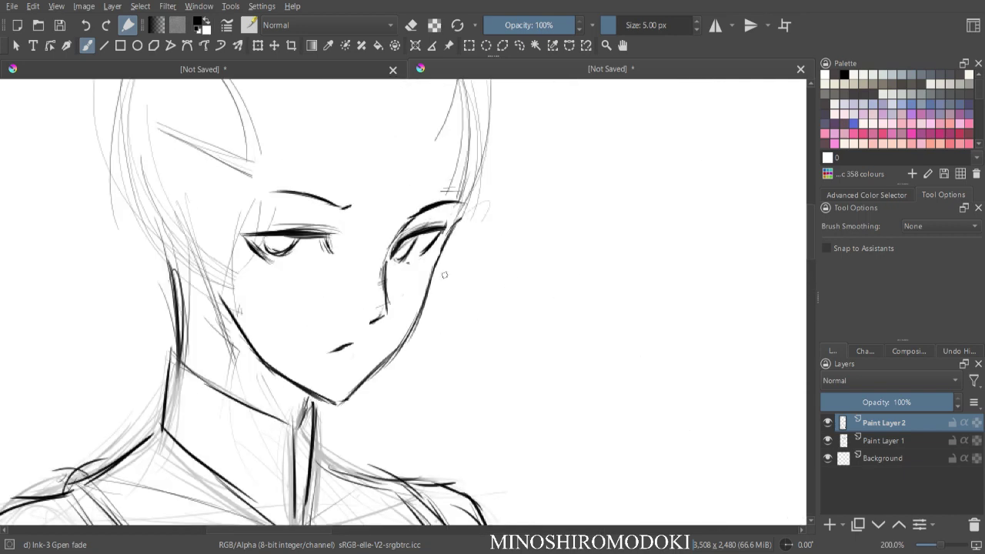
pyautogui.press('+')
pyautogui.press('e')
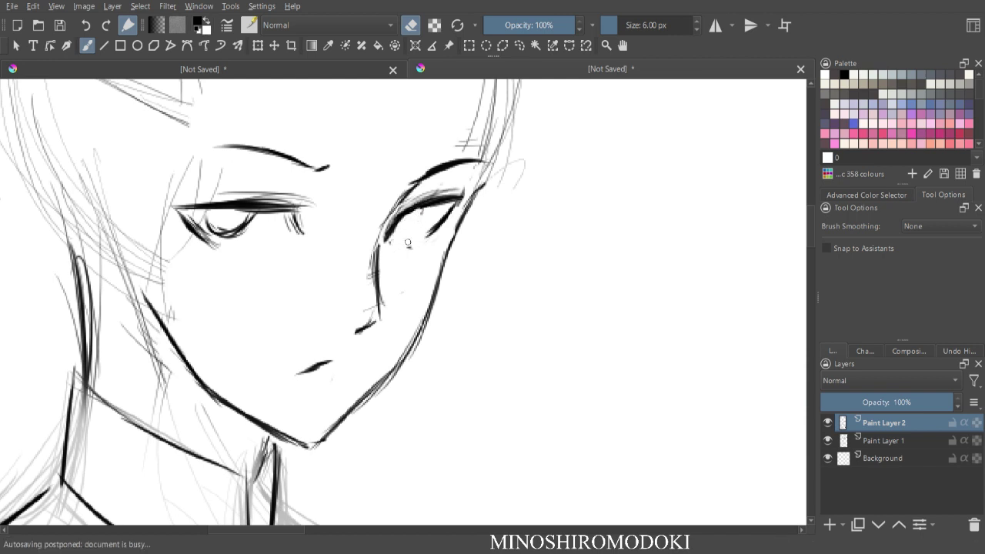
pyautogui.press('e')
pyautogui.moveTo(423, 210)
pyautogui.mouseDown()
pyautogui.moveTo(401, 242)
pyautogui.moveTo(410, 224)
pyautogui.mouseUp()
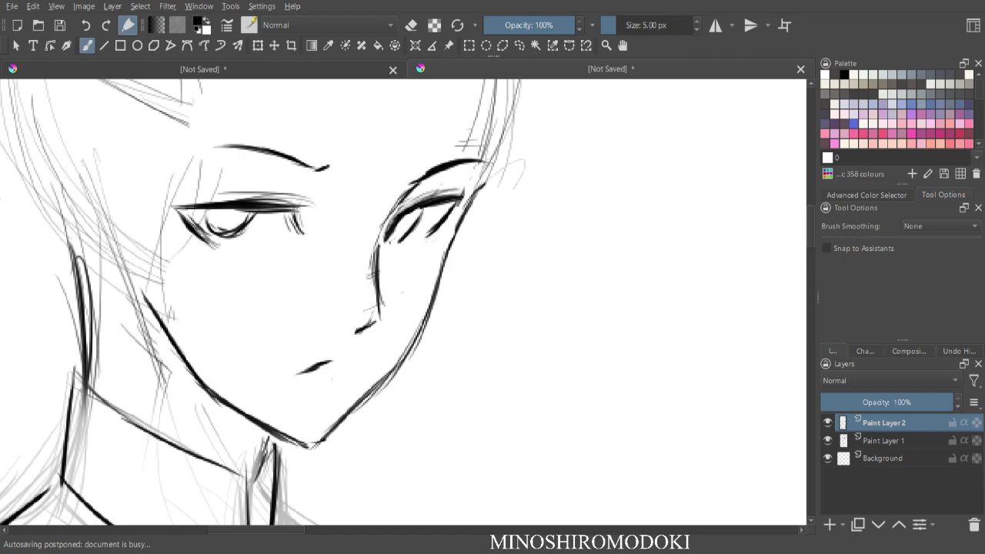
pyautogui.scroll(-5, 412, 224)
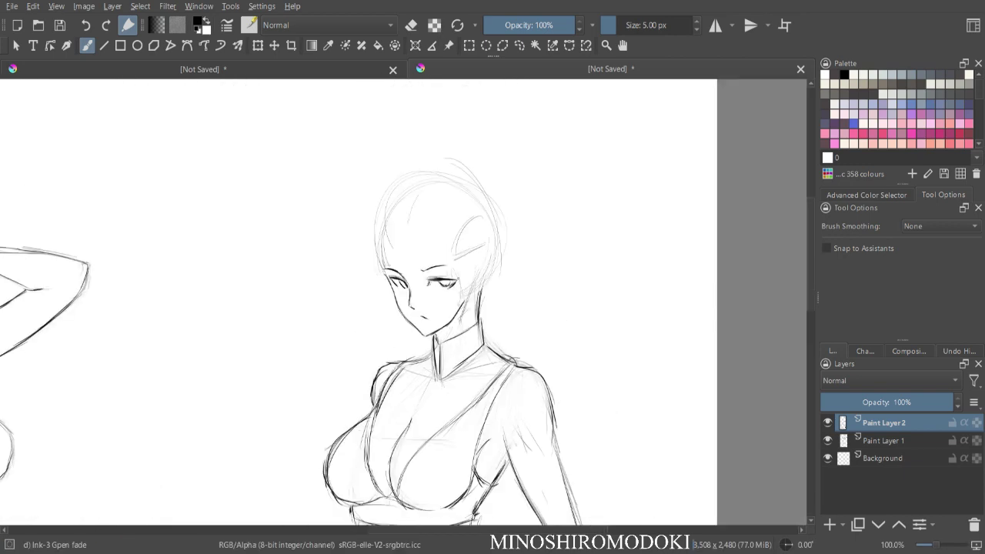
# - Fade the rough waistline, hanging cloth and hip strokes with Eraser Soft at 144 px
pyautogui.moveTo(412, 304); pyautogui.dragTo(405, 234)
pyautogui.scroll(-1, 405, 234)
pyautogui.moveTo(469, 399); pyautogui.dragTo(424, 251)
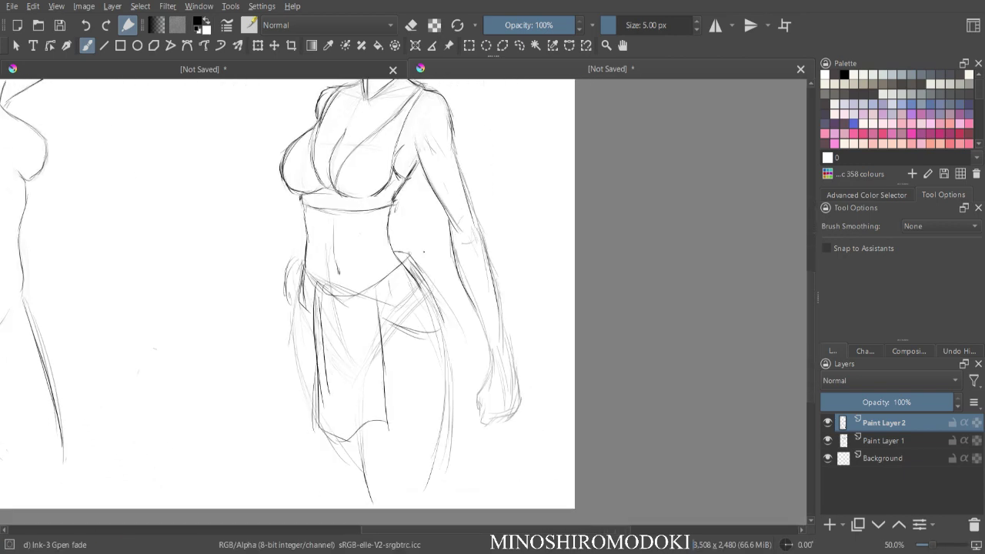
pyautogui.hotkey('ctrl', '+')
pyautogui.hotkey('ctrl', '+')
pyautogui.moveTo(345, 343); pyautogui.dragTo(420, 210)
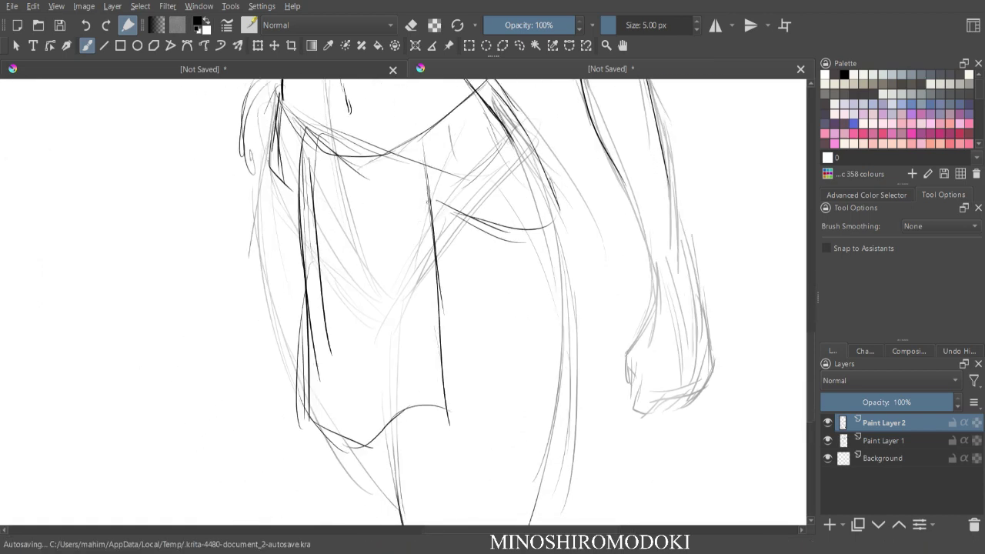
pyautogui.hotkey('ctrl', '-')
pyautogui.moveTo(337, 197)
pyautogui.mouseDown()
pyautogui.moveTo(336, 293)
pyautogui.moveTo(354, 198)
pyautogui.moveTo(364, 330)
pyautogui.moveTo(365, 317)
pyautogui.mouseUp()
pyautogui.hotkey('ctrl', '-')
pyautogui.rightClick(390, 290)
pyautogui.click(441, 217)
pyautogui.moveTo(420, 227); pyautogui.dragTo(423, 346)
pyautogui.moveTo(442, 202)
pyautogui.mouseDown()
pyautogui.moveTo(447, 233)
pyautogui.moveTo(466, 248)
pyautogui.mouseUp()
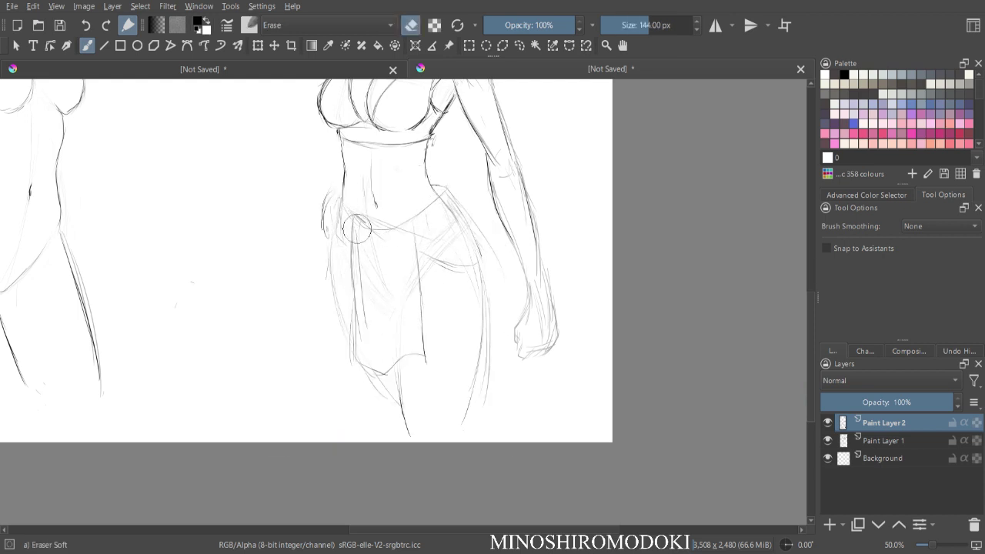
# - Redraw the waistline and the hanging cloth's sides and wavy hem with Ink-3 Gpen fade, adding two inner fold lines
pyautogui.scroll(1, 433, 229)
pyautogui.rightClick(415, 237)
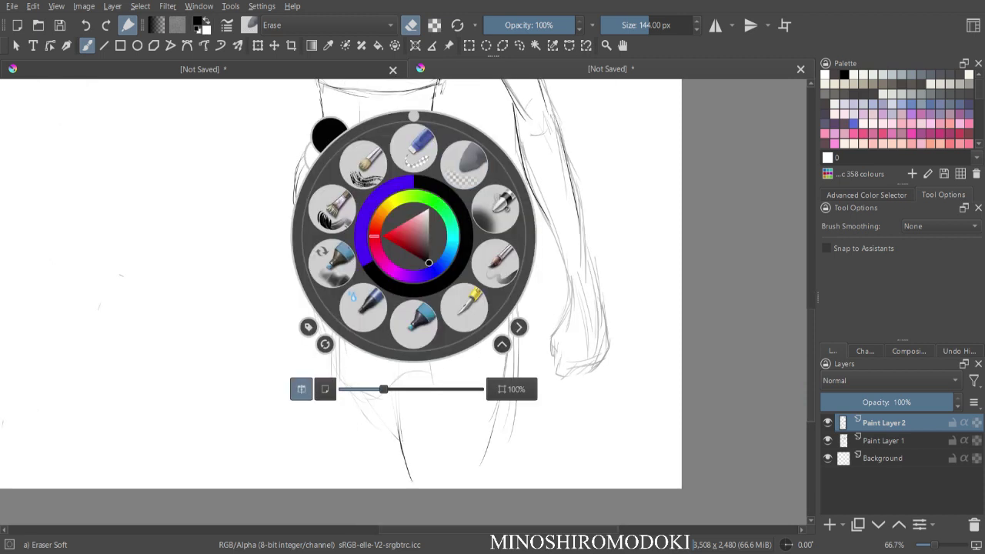
pyautogui.click(465, 306)
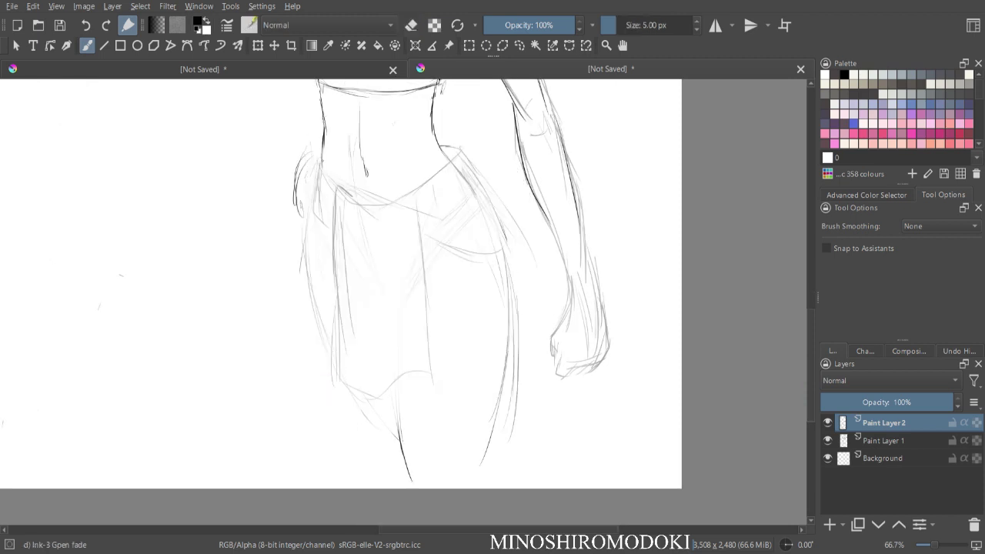
pyautogui.moveTo(317, 158); pyautogui.dragTo(310, 204)
pyautogui.moveTo(319, 165)
pyautogui.mouseDown()
pyautogui.moveTo(354, 198)
pyautogui.moveTo(334, 230)
pyautogui.moveTo(334, 278)
pyautogui.mouseUp()
pyautogui.moveTo(335, 240); pyautogui.dragTo(339, 311)
pyautogui.moveTo(333, 271); pyautogui.dragTo(339, 341)
pyautogui.moveTo(336, 302); pyautogui.dragTo(340, 365)
pyautogui.moveTo(339, 321)
pyautogui.mouseDown()
pyautogui.moveTo(339, 374)
pyautogui.moveTo(356, 391)
pyautogui.moveTo(439, 374)
pyautogui.mouseUp()
pyautogui.moveTo(386, 201)
pyautogui.mouseDown()
pyautogui.moveTo(423, 247)
pyautogui.moveTo(432, 369)
pyautogui.mouseUp()
pyautogui.moveTo(352, 265); pyautogui.dragTo(374, 308)
pyautogui.moveTo(414, 264); pyautogui.dragTo(389, 337)
# - Erase the fold lines and stray strokes inside the hanging cloth with a 28 px eraser
pyautogui.press('e')
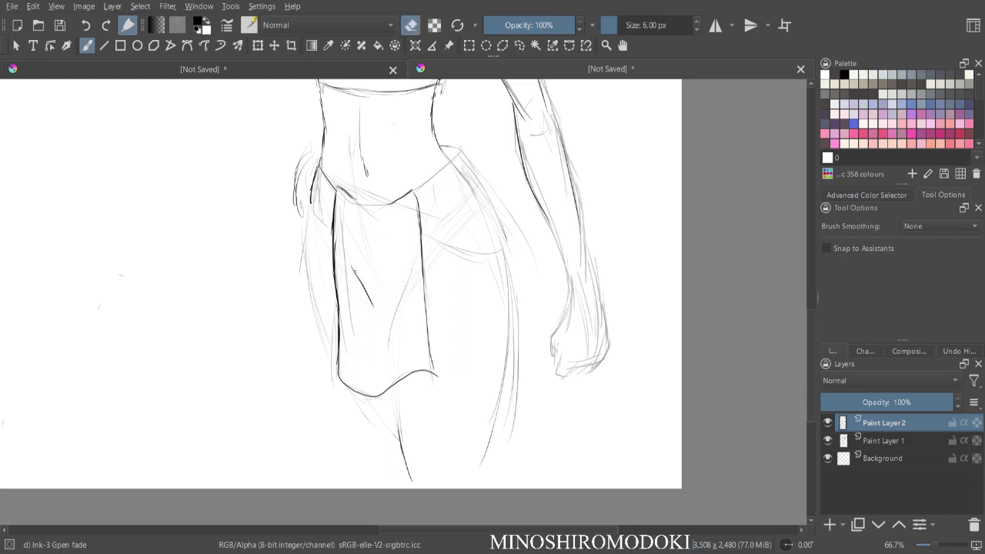
pyautogui.press(']')
pyautogui.press(']')
pyautogui.press(']')
pyautogui.press(']')
pyautogui.press(']')
pyautogui.press(']')
pyautogui.press(']')
pyautogui.press(']')
pyautogui.press(']')
pyautogui.press(']')
pyautogui.press(']')
pyautogui.press(']')
pyautogui.press(']')
pyautogui.press(']')
pyautogui.press(']')
pyautogui.press(']')
pyautogui.moveTo(354, 271)
pyautogui.mouseDown()
pyautogui.moveTo(396, 325)
pyautogui.moveTo(412, 271)
pyautogui.mouseUp()
pyautogui.press('e')
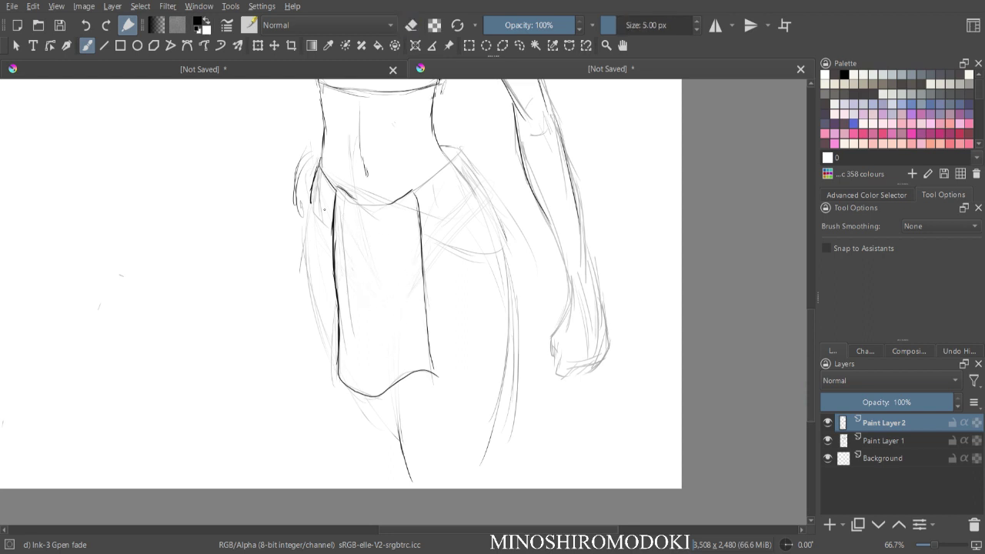
# - Draw an inner border line parallel to the hanging cloth's sides and hem, and check it in the mirrored view
pyautogui.moveTo(345, 200)
pyautogui.mouseDown()
pyautogui.moveTo(344, 308)
pyautogui.moveTo(347, 268)
pyautogui.moveTo(337, 263)
pyautogui.moveTo(335, 233)
pyautogui.moveTo(355, 374)
pyautogui.mouseUp()
pyautogui.moveTo(368, 381); pyautogui.dragTo(421, 361)
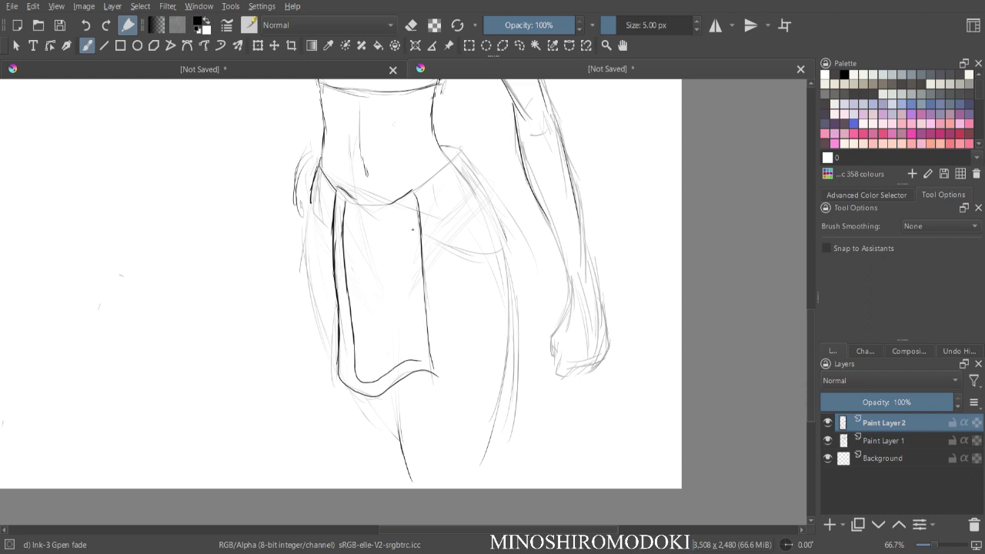
pyautogui.moveTo(406, 209); pyautogui.dragTo(420, 356)
pyautogui.hotkey('ctrl', '-')
pyautogui.press('m')
pyautogui.hotkey('ctrl', '-')
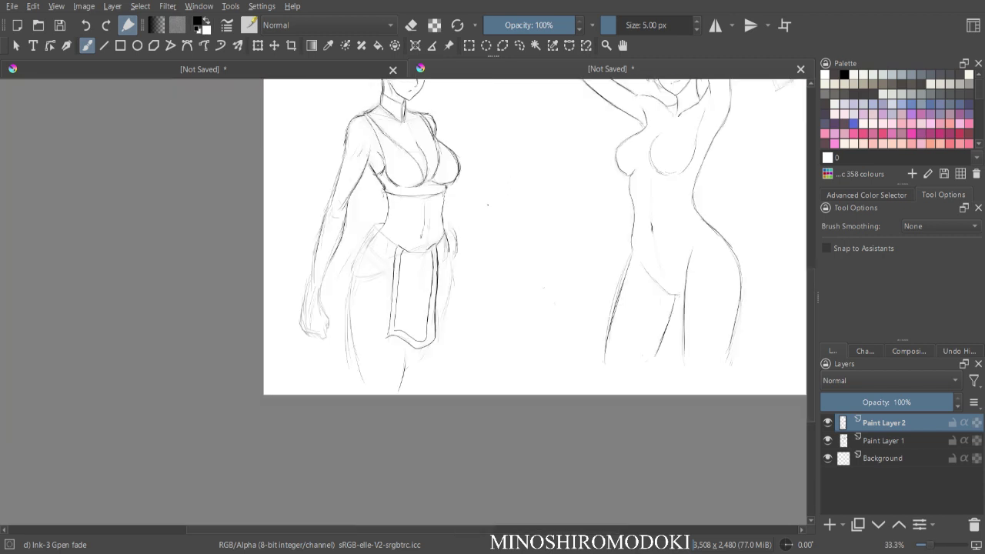
# - Darken the waistline and outline the flared hip flaps on both sides of the hanging cloth
pyautogui.press('m')
pyautogui.hotkey('ctrl', '+')
pyautogui.moveTo(473, 227); pyautogui.dragTo(394, 238)
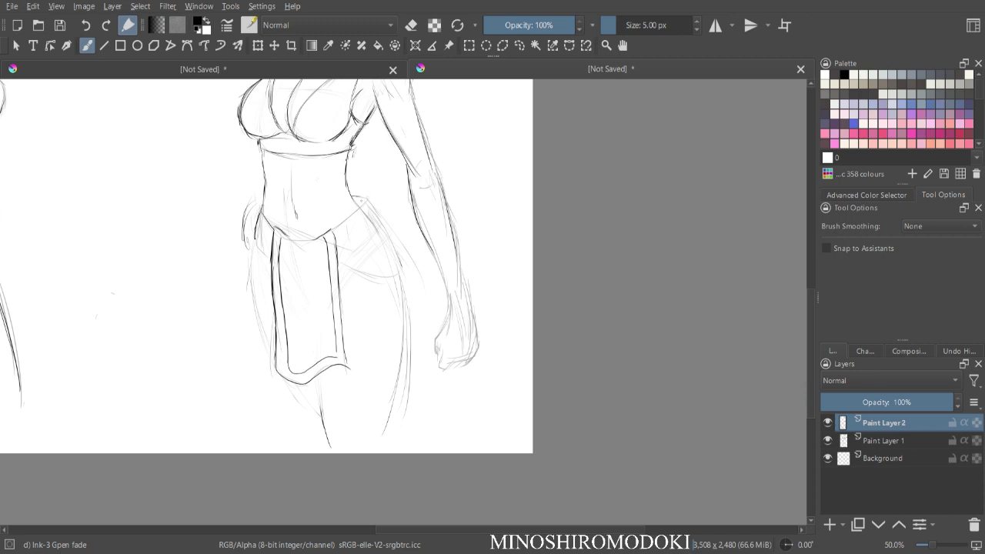
pyautogui.moveTo(363, 199)
pyautogui.mouseDown()
pyautogui.moveTo(366, 209)
pyautogui.moveTo(333, 229)
pyautogui.mouseUp()
pyautogui.moveTo(354, 271); pyautogui.dragTo(404, 245)
pyautogui.moveTo(369, 202); pyautogui.dragTo(399, 246)
pyautogui.moveTo(257, 216)
pyautogui.mouseDown()
pyautogui.moveTo(246, 257)
pyautogui.moveTo(266, 271)
pyautogui.mouseUp()
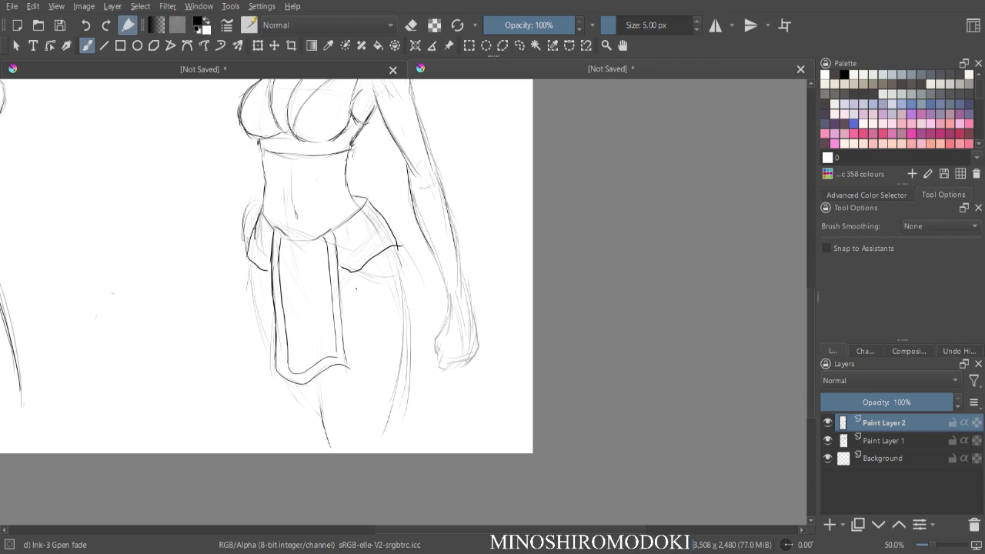
# - Draw the hip and thigh contours below the flaps and the inner leg lines beneath the cloth
pyautogui.moveTo(346, 269); pyautogui.dragTo(405, 316)
pyautogui.moveTo(396, 254); pyautogui.dragTo(408, 328)
pyautogui.moveTo(408, 320)
pyautogui.mouseDown()
pyautogui.moveTo(406, 351)
pyautogui.moveTo(383, 380)
pyautogui.moveTo(340, 397)
pyautogui.moveTo(363, 394)
pyautogui.moveTo(401, 430)
pyautogui.mouseUp()
pyautogui.moveTo(321, 380)
pyautogui.mouseDown()
pyautogui.moveTo(321, 420)
pyautogui.moveTo(337, 445)
pyautogui.mouseUp()
pyautogui.moveTo(252, 266)
pyautogui.mouseDown()
pyautogui.moveTo(247, 312)
pyautogui.moveTo(285, 428)
pyautogui.moveTo(298, 432)
pyautogui.mouseUp()
pyautogui.moveTo(323, 383); pyautogui.dragTo(322, 423)
pyautogui.moveTo(323, 382); pyautogui.dragTo(325, 427)
# - Examine the whole figure's proportions in mirrored and normal views, undoing the stray line across the chest
pyautogui.hotkey('ctrl', '-')
pyautogui.press('m')
pyautogui.hotkey('ctrl', '-')
pyautogui.hotkey('ctrl', '-')
pyautogui.hotkey('ctrl', '+')
pyautogui.hotkey('ctrl', '+')
pyautogui.hotkey('ctrl', '+')
pyautogui.moveTo(698, 293); pyautogui.dragTo(546, 493)
pyautogui.press('m')
pyautogui.hotkey('ctrl', '-')
pyautogui.hotkey('ctrl', '-')
pyautogui.hotkey('ctrl', '-')
pyautogui.hotkey('ctrl', '+')
pyautogui.hotkey('ctrl', '+')
pyautogui.hotkey('ctrl', '+')
pyautogui.moveTo(585, 371); pyautogui.dragTo(470, 257)
pyautogui.hotkey('ctrl', '-')
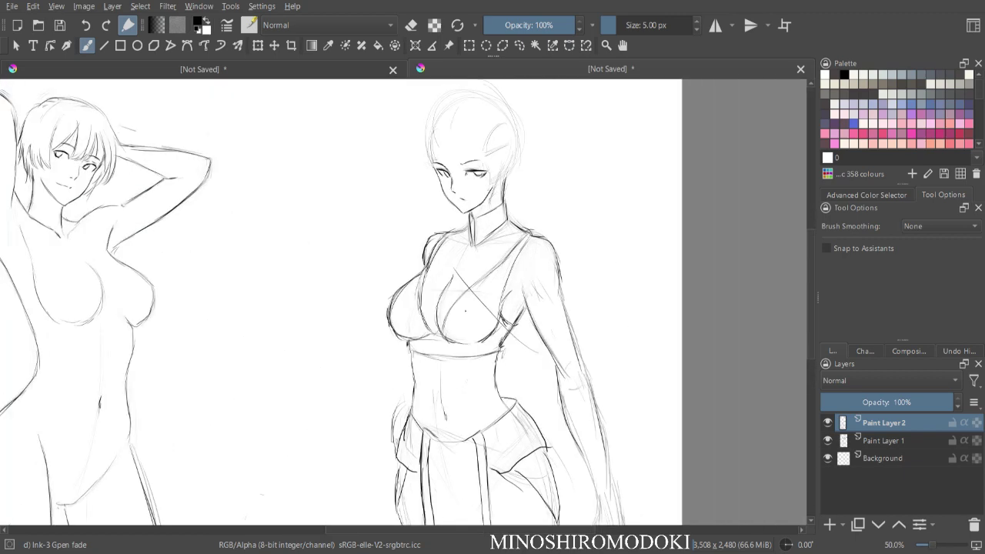
pyautogui.hotkey('ctrl', '-')
pyautogui.hotkey('ctrl', 'z')
# - Erase the rough outer strokes beside the far hip flap
pyautogui.hotkey('ctrl', '+')
pyautogui.hotkey('ctrl', '+')
pyautogui.hotkey('ctrl', '-')
pyautogui.press('e')
pyautogui.moveTo(391, 386)
pyautogui.mouseDown()
pyautogui.moveTo(367, 305)
pyautogui.moveTo(369, 357)
pyautogui.mouseUp()
pyautogui.press('e')
pyautogui.press('e')
pyautogui.press('e')
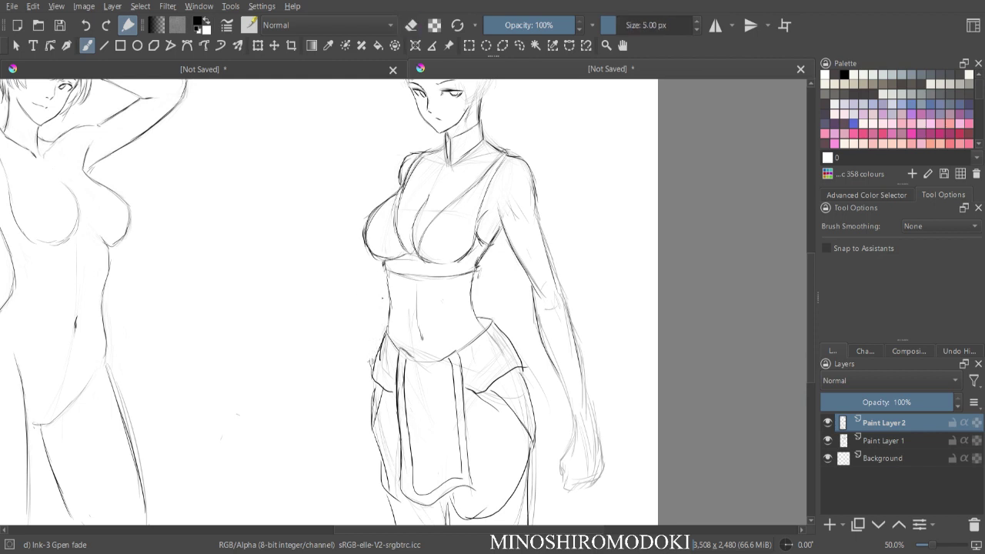
# - Try sketching the far arm hanging behind the waist, check it mirrored, and erase it
pyautogui.moveTo(385, 292); pyautogui.dragTo(346, 414)
pyautogui.moveTo(359, 362); pyautogui.dragTo(344, 422)
pyautogui.press('-')
pyautogui.press('m')
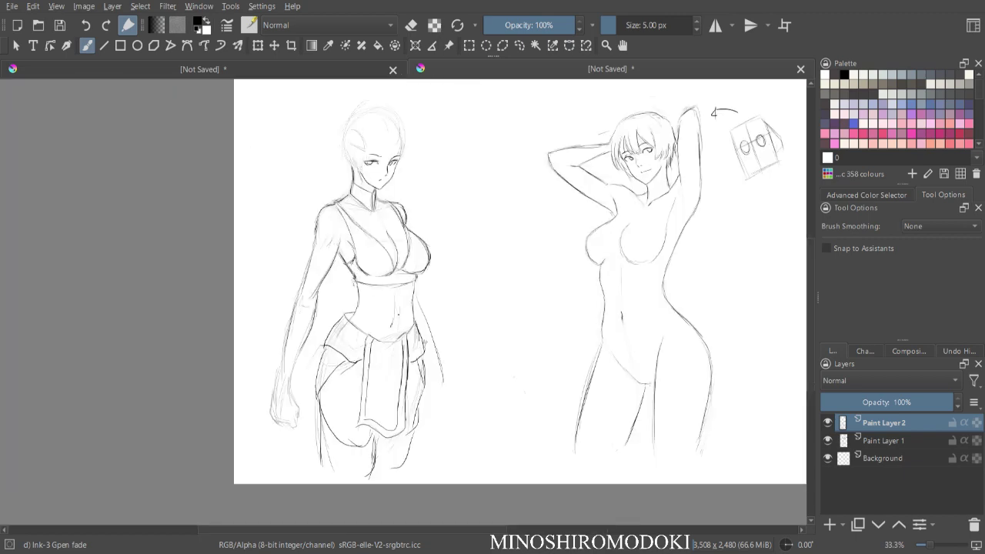
pyautogui.press('m')
pyautogui.press('+')
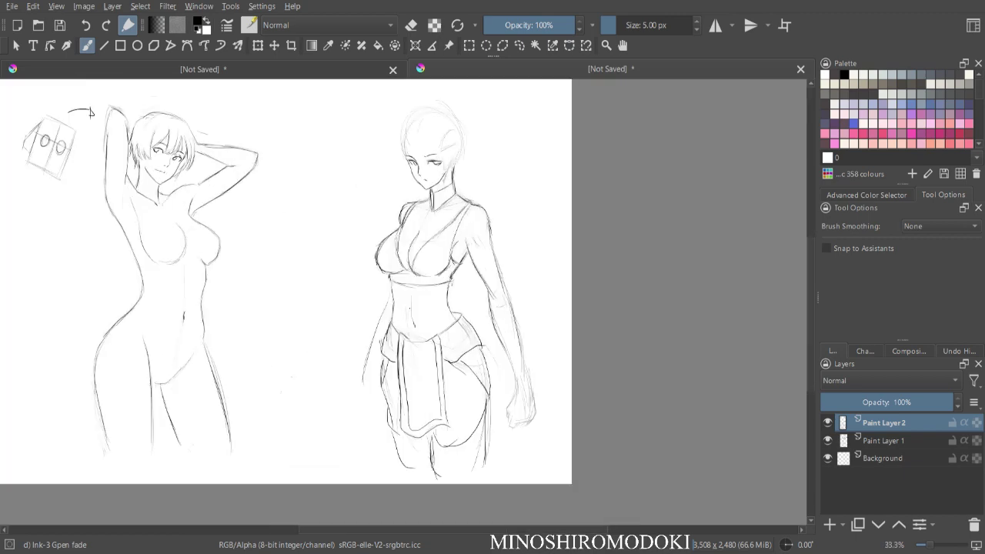
pyautogui.press('e')
pyautogui.moveTo(373, 320); pyautogui.dragTo(342, 421)
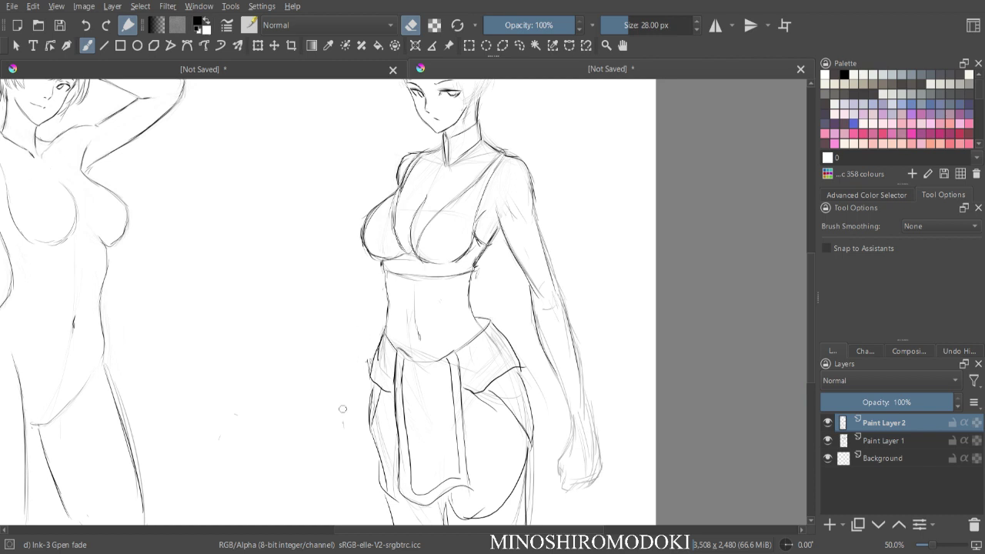
# - Select the entire near arm from shoulder to hand with a freehand outline
pyautogui.press('-')
pyautogui.press('-')
pyautogui.hotkey('ctrl', 'r')
pyautogui.moveTo(507, 282)
pyautogui.mouseDown()
pyautogui.moveTo(462, 316)
pyautogui.moveTo(492, 408)
pyautogui.moveTo(505, 284)
pyautogui.mouseUp()
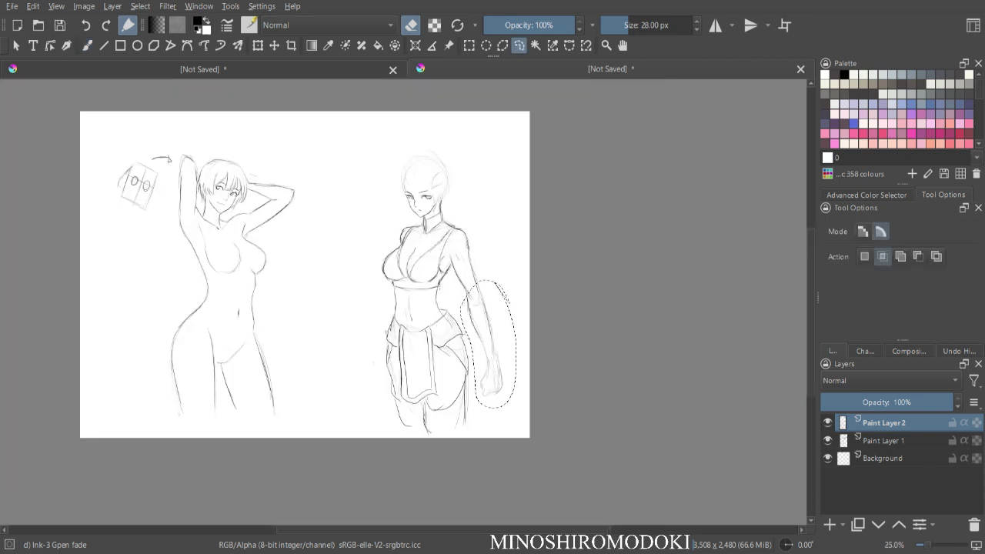
pyautogui.hotkey('ctrl', 'shift', 'a')
pyautogui.moveTo(450, 247)
pyautogui.mouseDown()
pyautogui.moveTo(474, 349)
pyautogui.moveTo(505, 403)
pyautogui.moveTo(471, 225)
pyautogui.moveTo(451, 245)
pyautogui.mouseUp()
# - Mesh-transform the selected near arm so it is shorter and hangs closer to the hip, and apply the transform
pyautogui.hotkey('ctrl', 't')
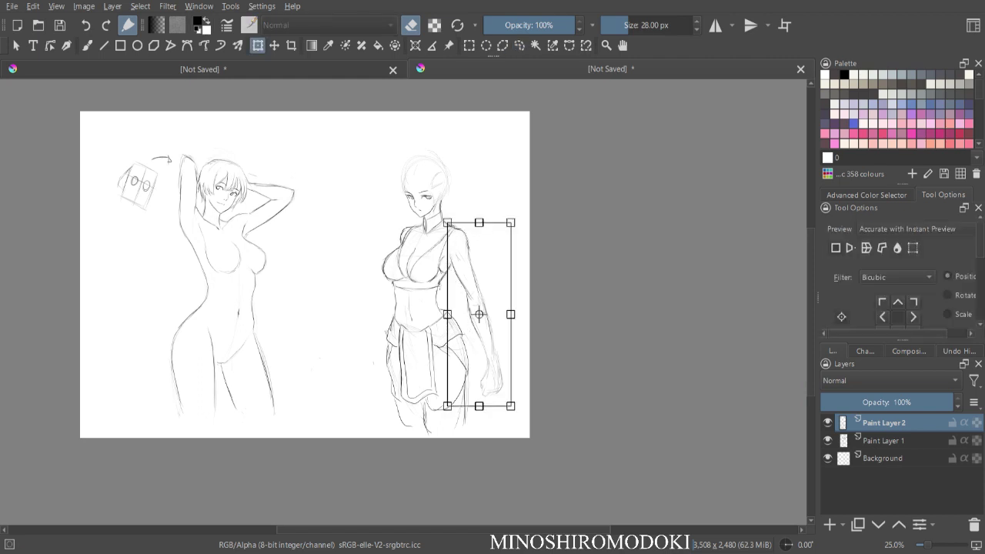
pyautogui.click(913, 248)
pyautogui.moveTo(511, 406); pyautogui.dragTo(506, 384)
pyautogui.moveTo(448, 406); pyautogui.dragTo(439, 394)
pyautogui.moveTo(505, 363); pyautogui.dragTo(491, 374)
pyautogui.moveTo(511, 240); pyautogui.dragTo(517, 238)
pyautogui.hotkey('ctrl', 'z')
pyautogui.hotkey('ctrl', 'z')
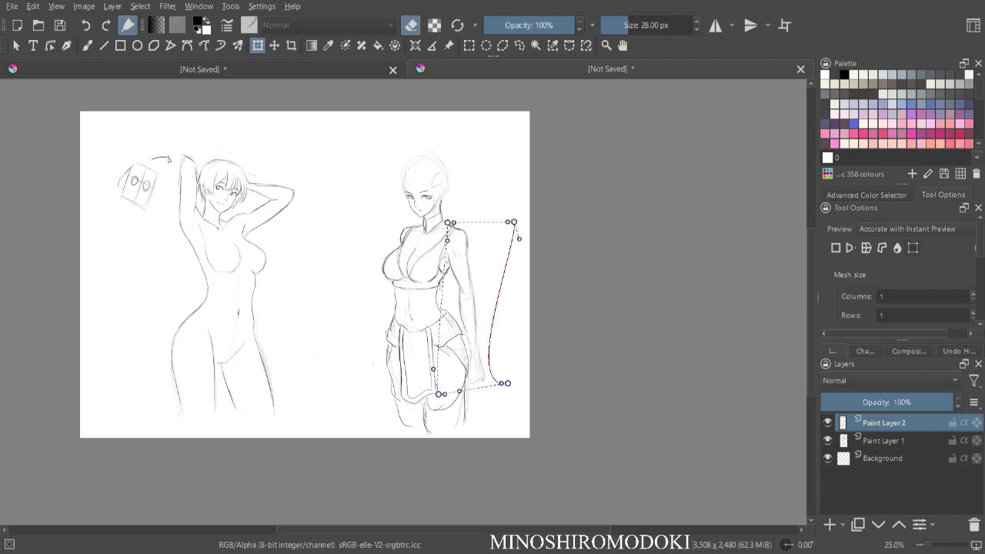
pyautogui.moveTo(489, 386)
pyautogui.mouseDown()
pyautogui.moveTo(479, 375)
pyautogui.moveTo(478, 385)
pyautogui.mouseUp()
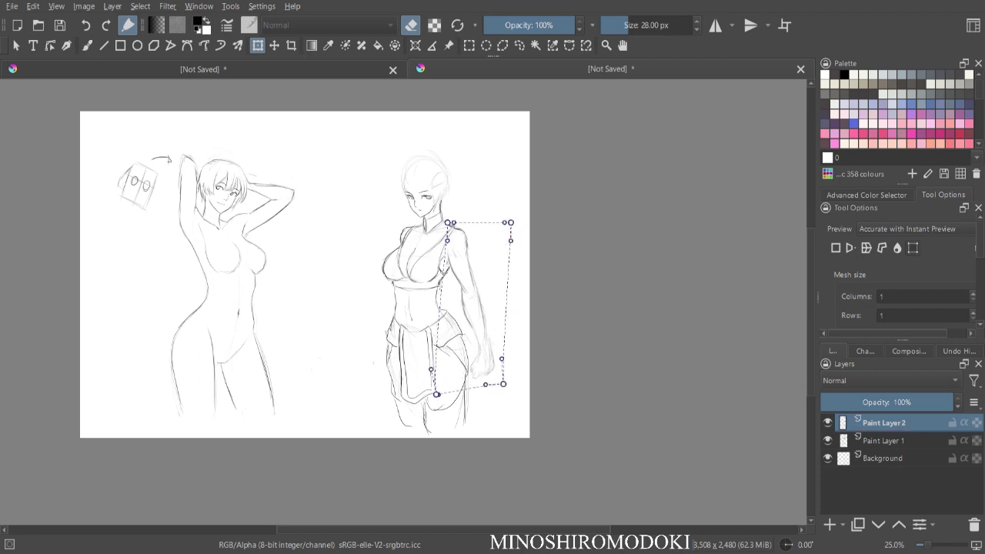
pyautogui.press('Return')
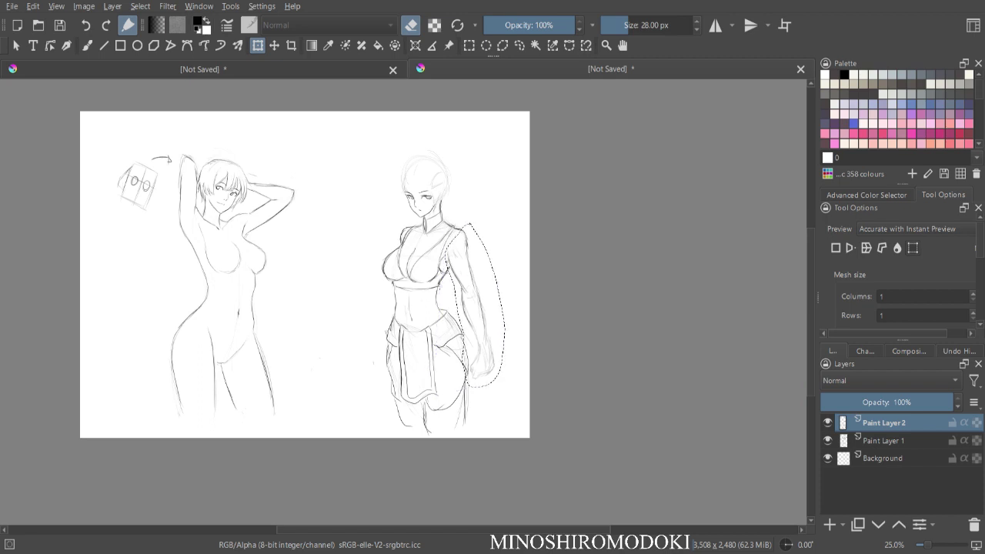
# - Fade the near arm's sketch lines with Eraser Soft at 144 px in the mirrored view
pyautogui.press('b')
pyautogui.press('m')
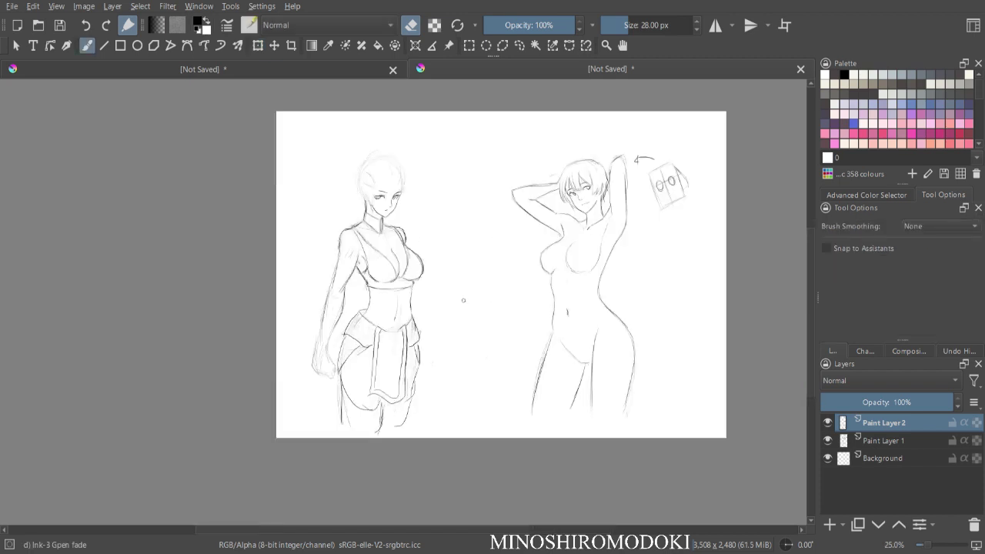
pyautogui.press('+')
pyautogui.rightClick(384, 271)
pyautogui.click(436, 199)
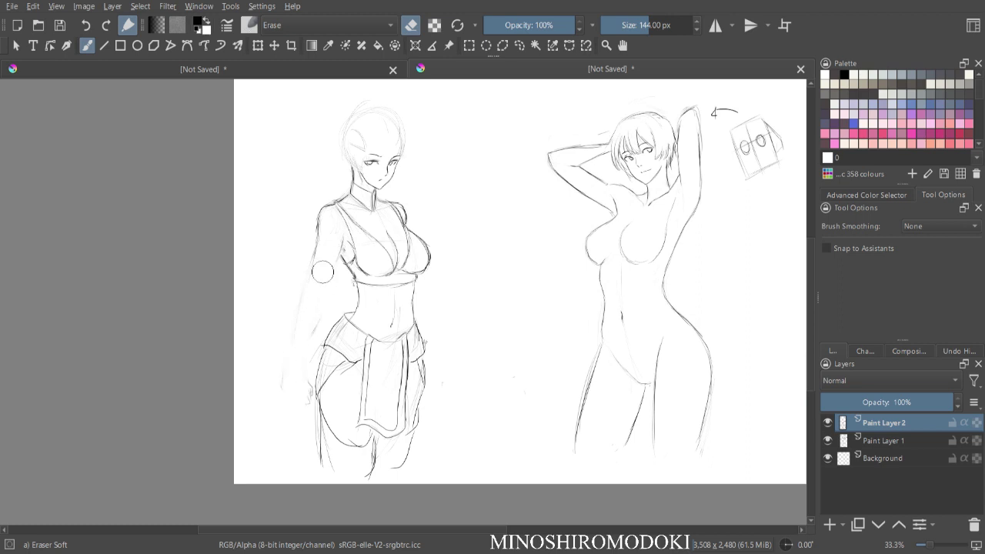
pyautogui.press('m')
# - Redraw the near arm's inner and outer contours from the armpit and shoulder to the wrist with Ink-3 Gpen fade
pyautogui.rightClick(489, 244)
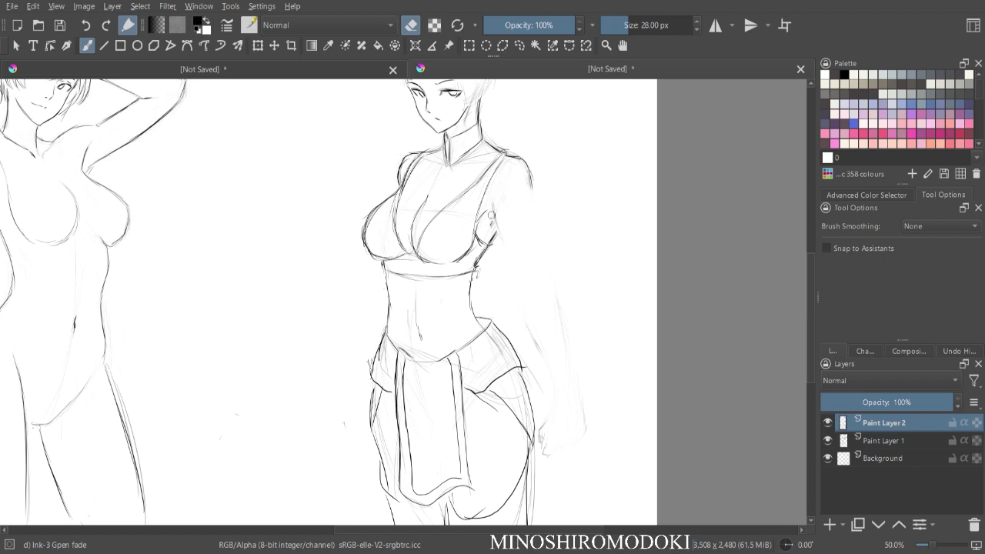
pyautogui.press('/')
pyautogui.moveTo(492, 208); pyautogui.dragTo(512, 260)
pyautogui.moveTo(496, 214); pyautogui.dragTo(518, 280)
pyautogui.moveTo(529, 171); pyautogui.dragTo(542, 274)
pyautogui.moveTo(535, 237); pyautogui.dragTo(543, 292)
pyautogui.moveTo(506, 252); pyautogui.dragTo(527, 351)
pyautogui.moveTo(517, 305)
pyautogui.mouseDown()
pyautogui.moveTo(546, 407)
pyautogui.moveTo(553, 340)
pyautogui.moveTo(561, 445)
pyautogui.mouseUp()
pyautogui.moveTo(544, 402); pyautogui.dragTo(548, 445)
# - Strengthen the near arm's outer contour and forearm edges in the mirrored view
pyautogui.press('m')
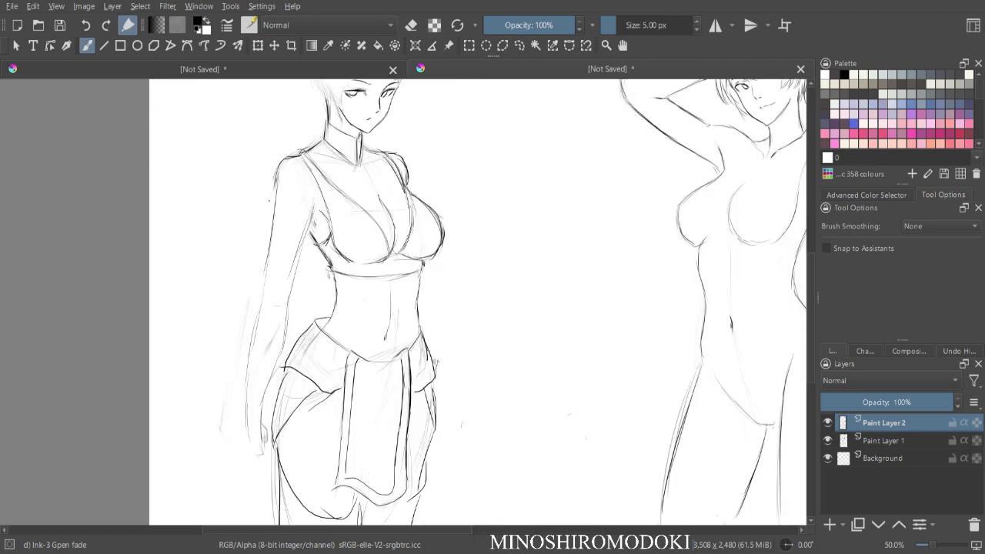
pyautogui.moveTo(277, 165); pyautogui.dragTo(251, 434)
pyautogui.moveTo(286, 323); pyautogui.dragTo(275, 381)
pyautogui.moveTo(283, 340); pyautogui.dragTo(266, 431)
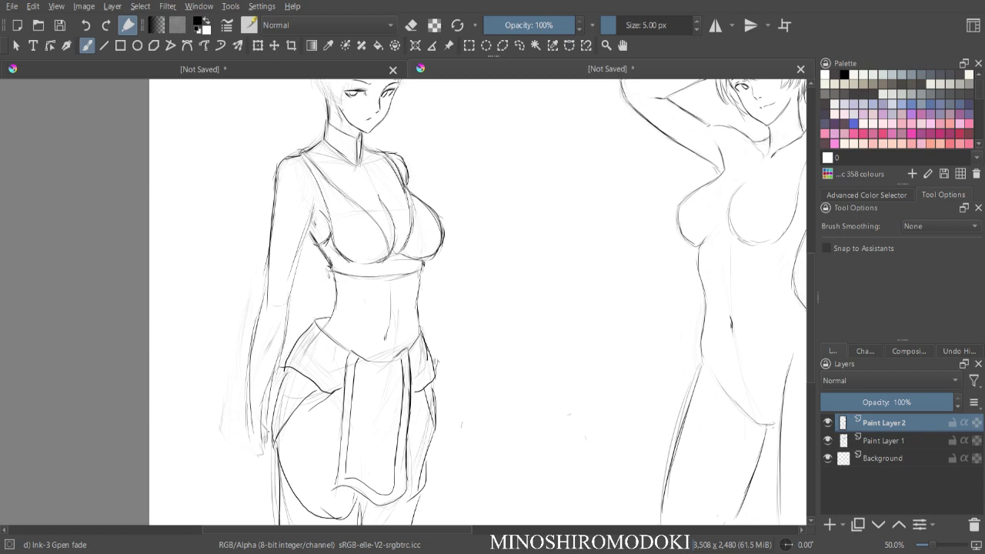
pyautogui.press('m')
# - Sketch trial hand strokes, and erase them together with the near arm's lower forearm lines
pyautogui.moveTo(462, 346); pyautogui.dragTo(393, 240)
pyautogui.moveTo(475, 291); pyautogui.dragTo(470, 348)
pyautogui.moveTo(485, 311); pyautogui.dragTo(475, 339)
pyautogui.press('e')
pyautogui.moveTo(474, 274); pyautogui.dragTo(471, 342)
pyautogui.moveTo(479, 308); pyautogui.dragTo(477, 333)
pyautogui.moveTo(462, 248); pyautogui.dragTo(481, 352)
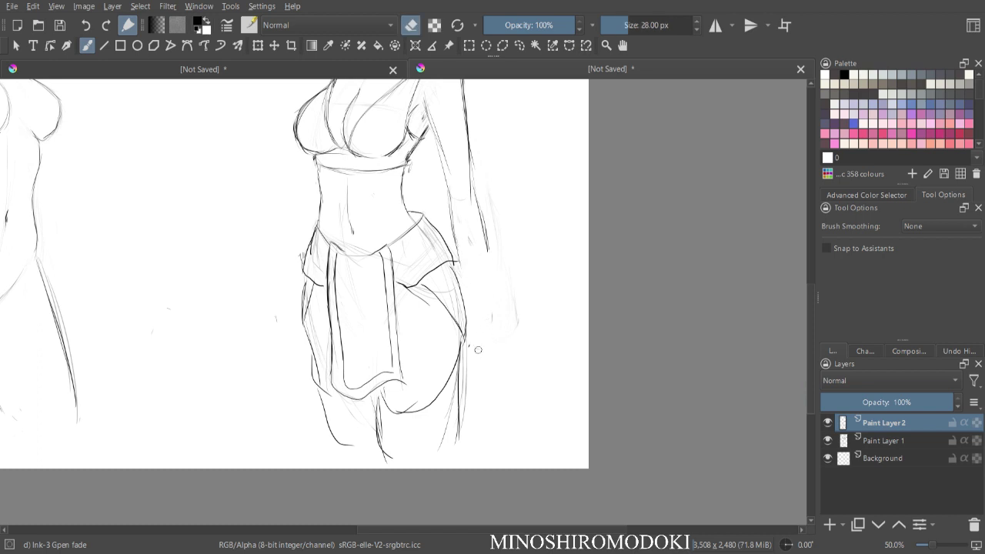
# - Redraw the near forearm down to the wrist and start the hand beside the thigh, checking it mirrored
pyautogui.press('e')
pyautogui.press('-')
pyautogui.moveTo(422, 177)
pyautogui.mouseDown()
pyautogui.moveTo(438, 241)
pyautogui.moveTo(446, 205)
pyautogui.mouseUp()
pyautogui.moveTo(439, 249)
pyautogui.mouseDown()
pyautogui.moveTo(463, 313)
pyautogui.moveTo(453, 320)
pyautogui.mouseUp()
pyautogui.moveTo(460, 282)
pyautogui.mouseDown()
pyautogui.moveTo(462, 312)
pyautogui.moveTo(449, 322)
pyautogui.moveTo(463, 326)
pyautogui.mouseUp()
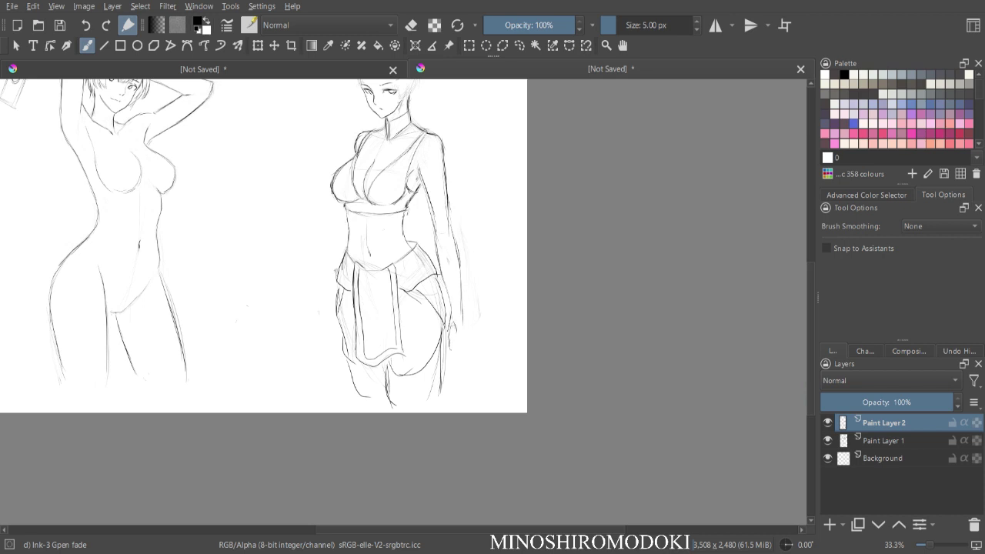
pyautogui.press('m')
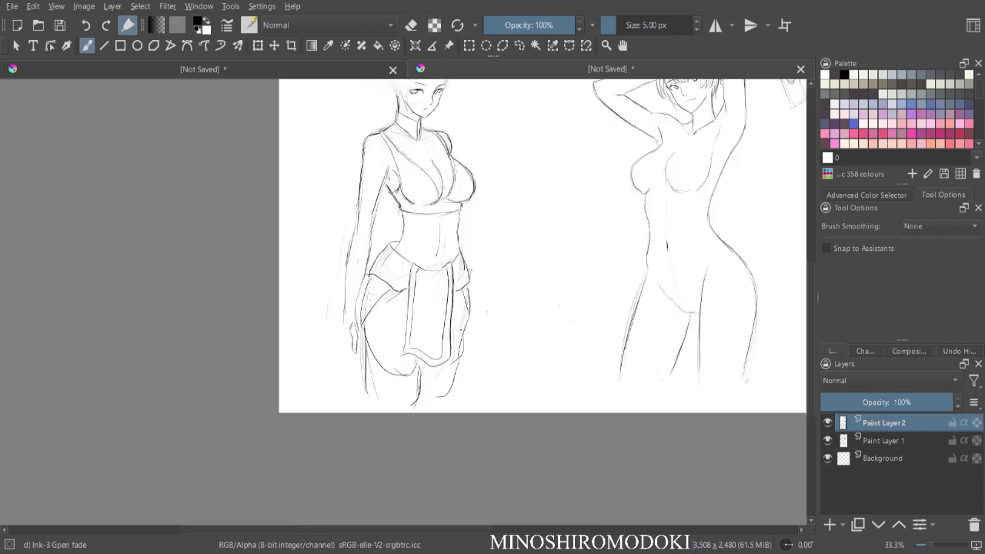
# - Draw the near hand's thumb and finger contours beside the thigh in the mirrored view
pyautogui.press('+')
pyautogui.press('+')
pyautogui.moveTo(313, 352); pyautogui.dragTo(305, 402)
pyautogui.moveTo(291, 334); pyautogui.dragTo(285, 420)
pyautogui.moveTo(290, 379)
pyautogui.mouseDown()
pyautogui.moveTo(284, 426)
pyautogui.moveTo(296, 428)
pyautogui.mouseUp()
pyautogui.moveTo(299, 391); pyautogui.dragTo(296, 425)
pyautogui.moveTo(298, 370); pyautogui.dragTo(295, 394)
# - Reinforce the near forearm's outer edge into the hand and erase excess strokes around the fingers
pyautogui.press('m')
pyautogui.moveTo(520, 314); pyautogui.dragTo(518, 380)
pyautogui.press('e')
pyautogui.moveTo(508, 341)
pyautogui.mouseDown()
pyautogui.moveTo(496, 403)
pyautogui.moveTo(501, 392)
pyautogui.mouseUp()
pyautogui.press('e')
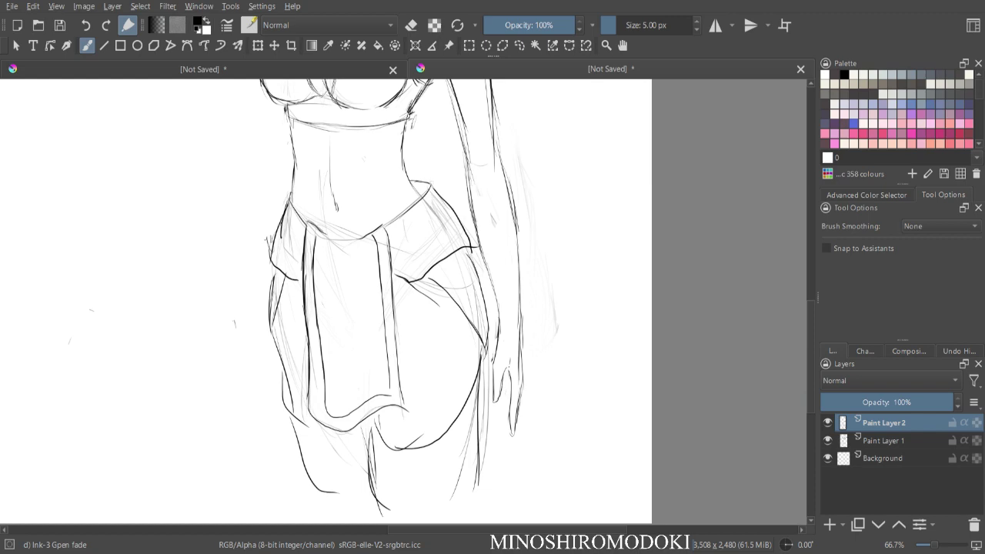
# - Extend the near hand's outer edge beside the thigh and compare the whole figure in mirrored and normal view
pyautogui.moveTo(522, 327); pyautogui.dragTo(520, 386)
pyautogui.hotkey('ctrl', '-')
pyautogui.hotkey('ctrl', '-')
pyautogui.press('m')
pyautogui.hotkey('ctrl', '-')
pyautogui.hotkey('ctrl', '-')
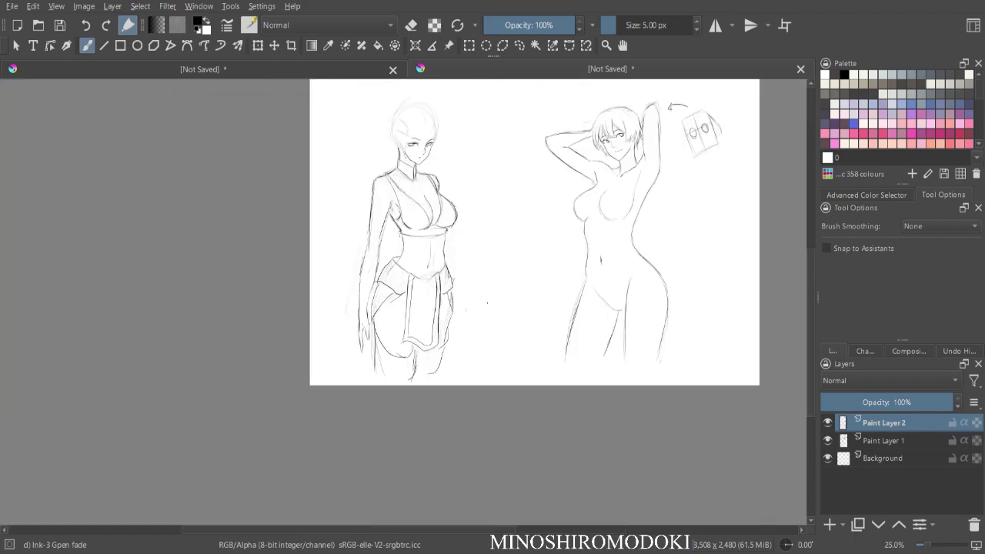
pyautogui.hotkey('ctrl', '+')
pyautogui.hotkey('ctrl', '+')
pyautogui.hotkey('ctrl', '+')
pyautogui.hotkey('ctrl', '+')
pyautogui.press('m')
pyautogui.hotkey('ctrl', '-')
pyautogui.hotkey('ctrl', '-')
# - Erase the hanging near arm and hand from below the shoulder with the eraser enlarged to 51 px
pyautogui.press('e')
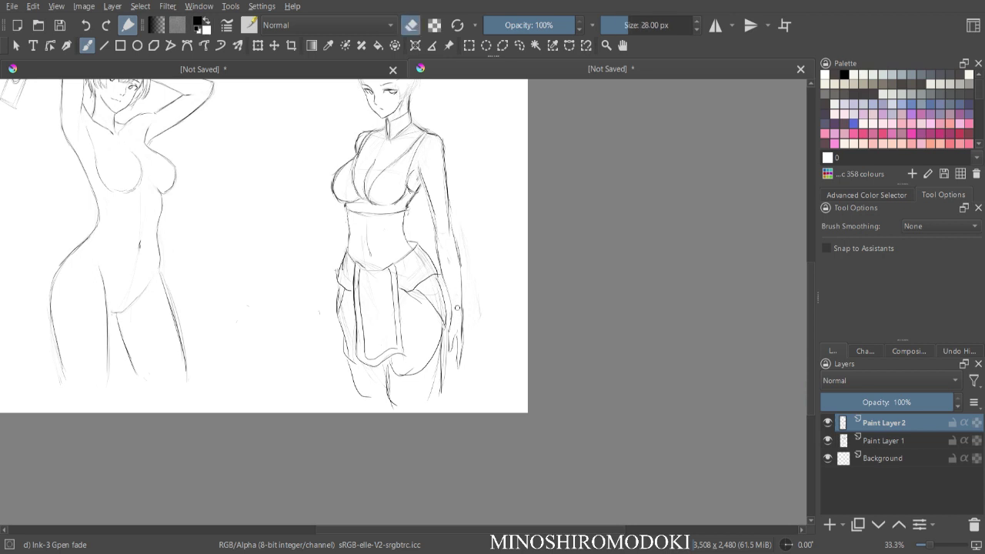
pyautogui.press(']')
pyautogui.press(']')
pyautogui.moveTo(453, 336)
pyautogui.mouseDown()
pyautogui.moveTo(456, 361)
pyautogui.moveTo(455, 303)
pyautogui.mouseUp()
pyautogui.moveTo(460, 365); pyautogui.dragTo(462, 262)
pyautogui.moveTo(437, 231)
pyautogui.mouseDown()
pyautogui.moveTo(451, 285)
pyautogui.moveTo(423, 165)
pyautogui.moveTo(446, 157)
pyautogui.moveTo(480, 425)
pyautogui.mouseUp()
pyautogui.hotkey('ctrl', '+')
pyautogui.hotkey('ctrl', '+')
pyautogui.press('e')
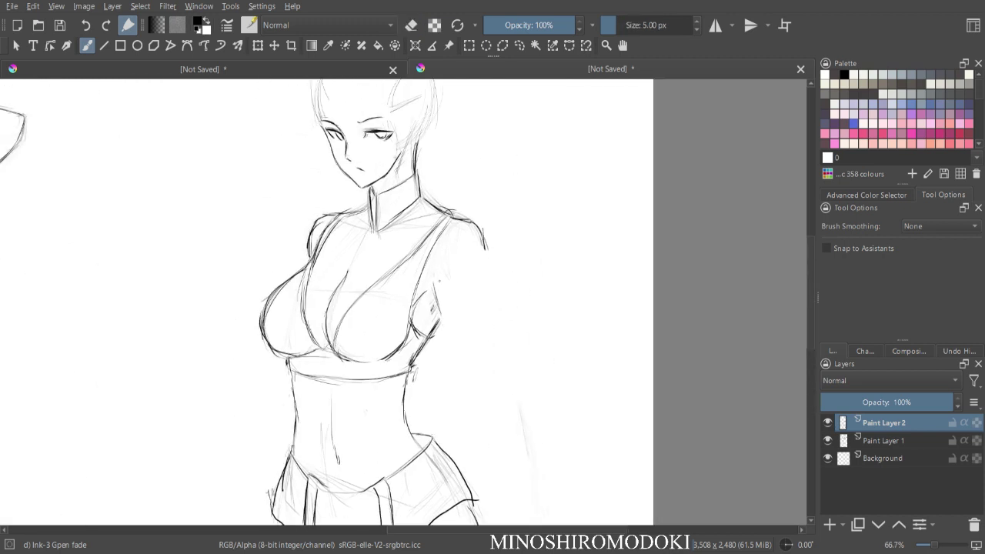
# - Try rough strokes for a bent near upper arm reaching out from the shoulder and check the pose mirrored
pyautogui.moveTo(438, 284); pyautogui.dragTo(475, 310)
pyautogui.moveTo(486, 243); pyautogui.dragTo(514, 279)
pyautogui.press('e')
pyautogui.hotkey('ctrl', '-')
pyautogui.hotkey('ctrl', '-')
pyautogui.press('m')
pyautogui.press('e')
pyautogui.press('e')
pyautogui.press('m')
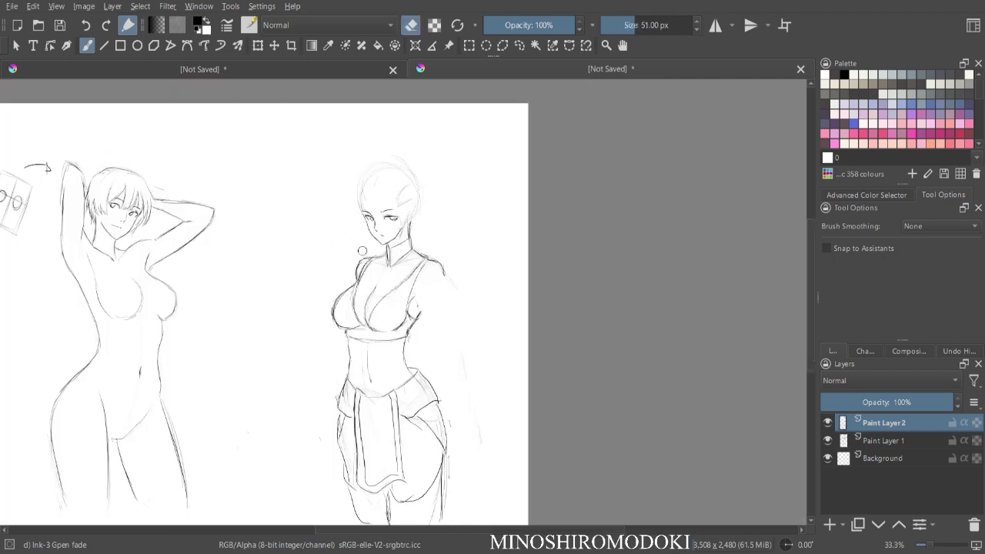
# - Sketch the near arm bent outward at the elbow, with the forearm coming back to the hip
pyautogui.press('e')
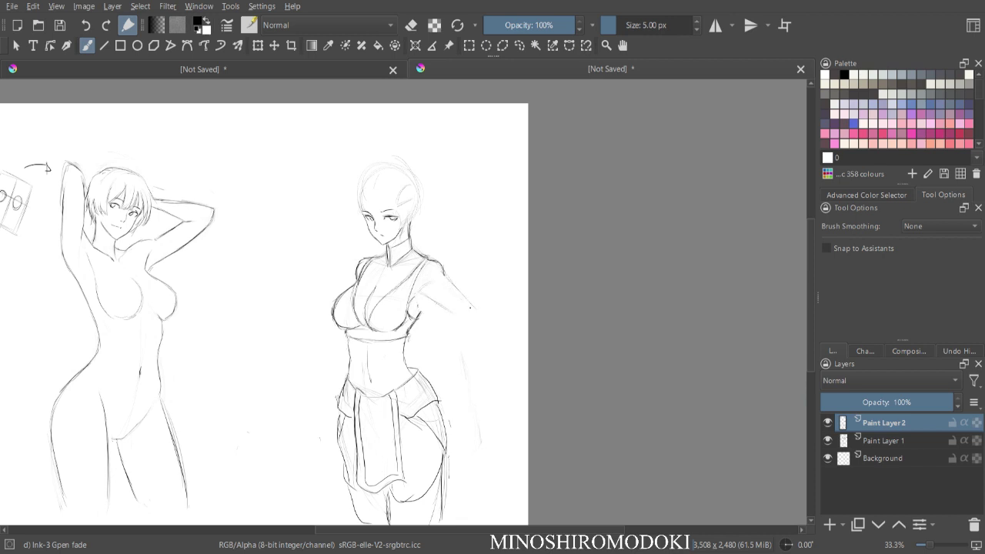
pyautogui.moveTo(422, 290); pyautogui.dragTo(465, 329)
pyautogui.moveTo(428, 297); pyautogui.dragTo(472, 339)
pyautogui.moveTo(442, 280); pyautogui.dragTo(485, 331)
pyautogui.moveTo(443, 280); pyautogui.dragTo(487, 329)
pyautogui.moveTo(444, 307)
pyautogui.mouseDown()
pyautogui.moveTo(481, 344)
pyautogui.moveTo(428, 388)
pyautogui.mouseUp()
pyautogui.press('m')
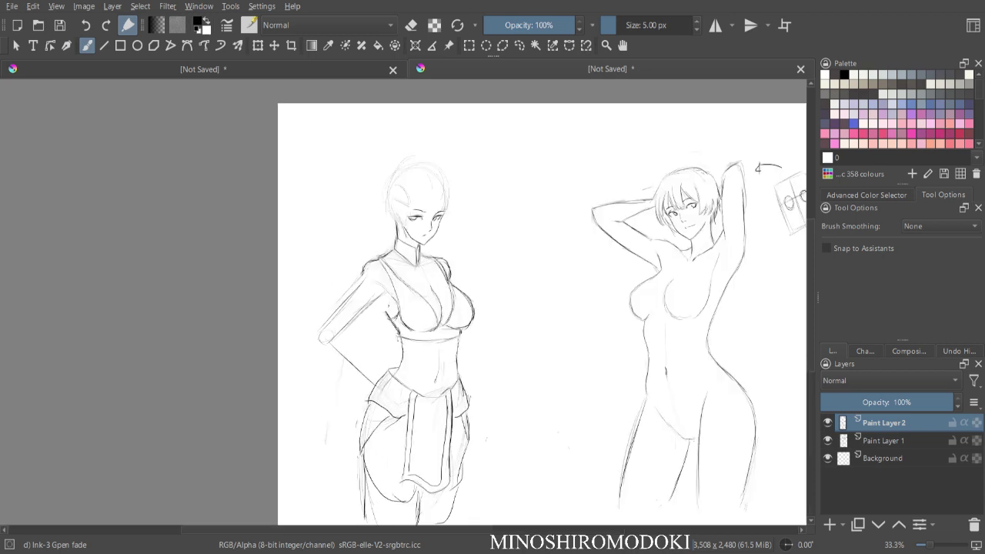
# - Reinforce the near upper arm's outline and rework the elbow and forearm in the mirrored view
pyautogui.moveTo(361, 274); pyautogui.dragTo(323, 321)
pyautogui.moveTo(378, 259); pyautogui.dragTo(356, 278)
pyautogui.moveTo(378, 261); pyautogui.dragTo(320, 331)
pyautogui.moveTo(383, 292)
pyautogui.mouseDown()
pyautogui.moveTo(346, 331)
pyautogui.moveTo(316, 272)
pyautogui.moveTo(270, 333)
pyautogui.mouseUp()
pyautogui.hotkey('ctrl', '+')
pyautogui.moveTo(246, 302)
pyautogui.mouseDown()
pyautogui.moveTo(280, 342)
pyautogui.moveTo(305, 362)
pyautogui.mouseUp()
pyautogui.moveTo(270, 336); pyautogui.dragTo(321, 374)
pyautogui.moveTo(276, 299)
pyautogui.mouseDown()
pyautogui.moveTo(334, 361)
pyautogui.moveTo(307, 329)
pyautogui.mouseUp()
pyautogui.moveTo(304, 328); pyautogui.dragTo(344, 370)
pyautogui.press('m')
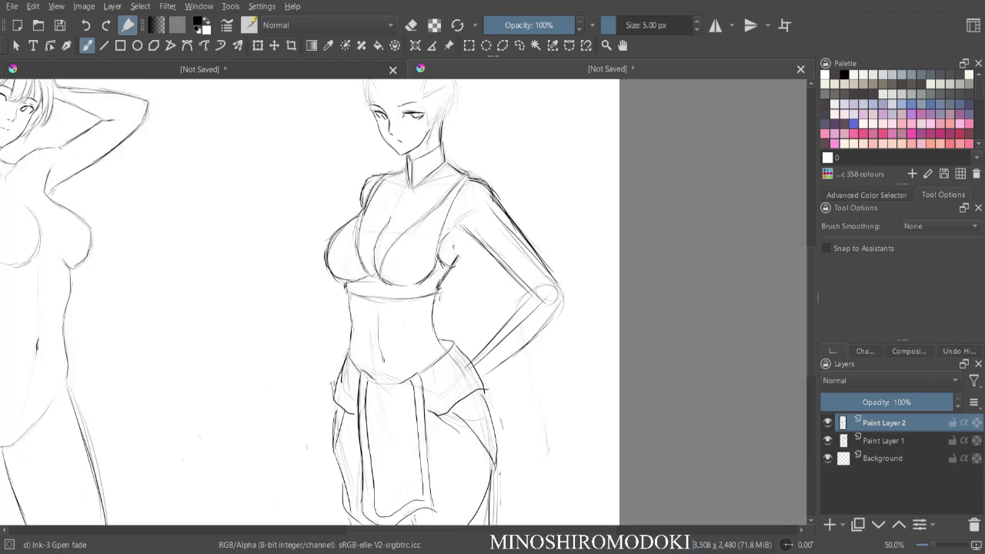
# - Touch up the armpit line, then erase and redraw the upper arm's outer edge down to the elbow
pyautogui.moveTo(472, 238); pyautogui.dragTo(455, 260)
pyautogui.hotkey('ctrl', '-')
pyautogui.hotkey('ctrl', '+')
pyautogui.press('e')
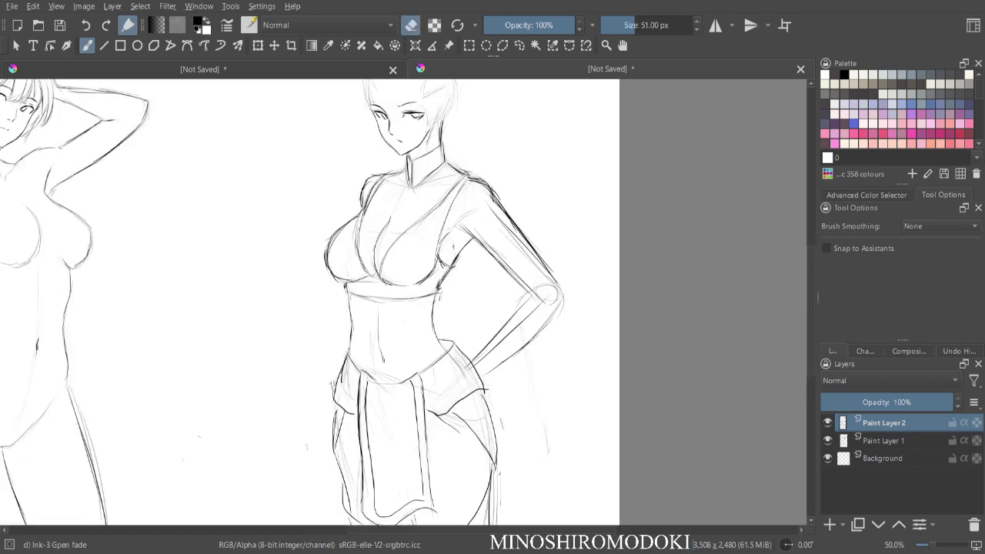
pyautogui.moveTo(499, 204); pyautogui.dragTo(543, 260)
pyautogui.press('e')
pyautogui.moveTo(490, 194); pyautogui.dragTo(551, 271)
pyautogui.moveTo(519, 233); pyautogui.dragTo(560, 293)
pyautogui.hotkey('ctrl', '-')
pyautogui.press('m')
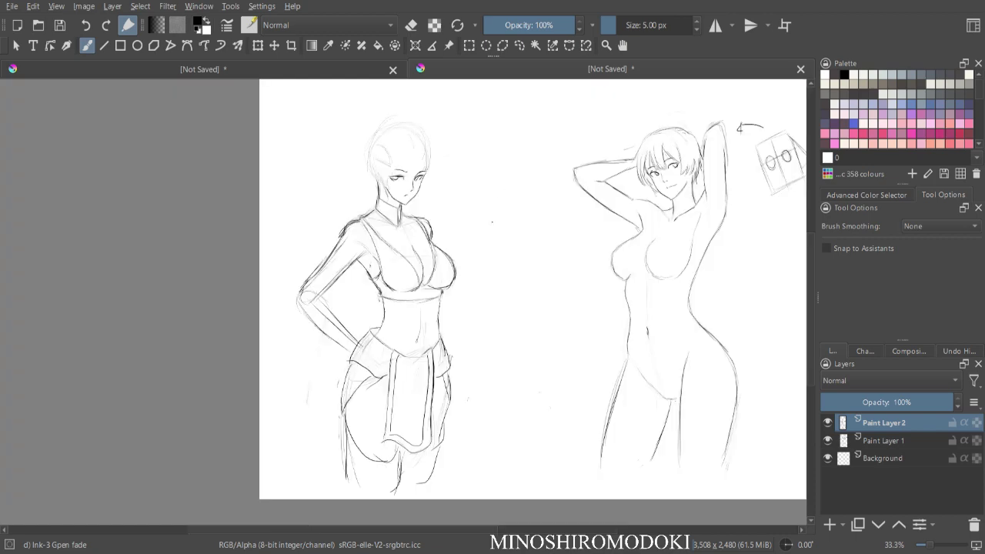
pyautogui.scroll(1, 555, 285)
pyautogui.press('m')
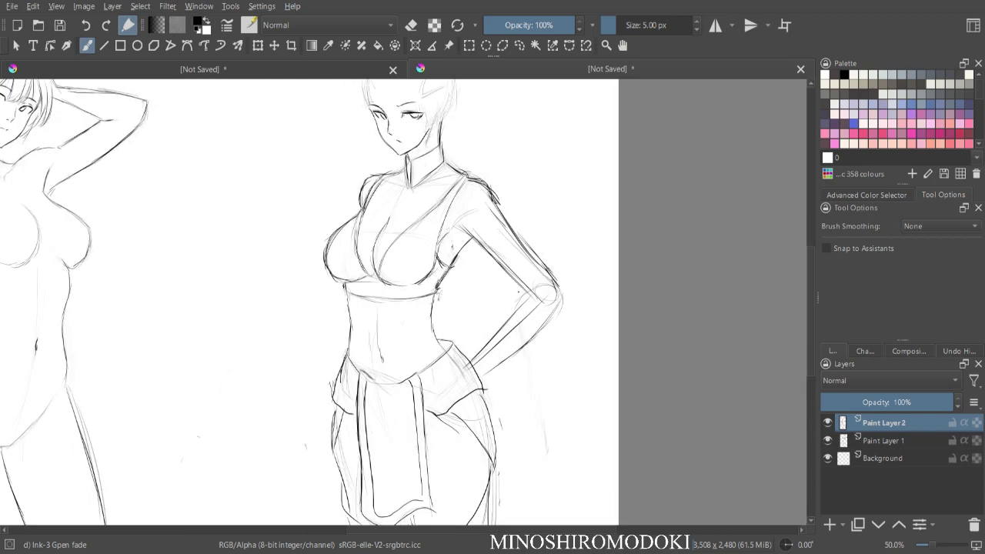
# - Strengthen both forearm edges and block in a boxy near hand on the hip, checking the figure mirrored
pyautogui.moveTo(535, 289); pyautogui.dragTo(482, 349)
pyautogui.moveTo(562, 295); pyautogui.dragTo(489, 372)
pyautogui.moveTo(513, 352); pyautogui.dragTo(479, 377)
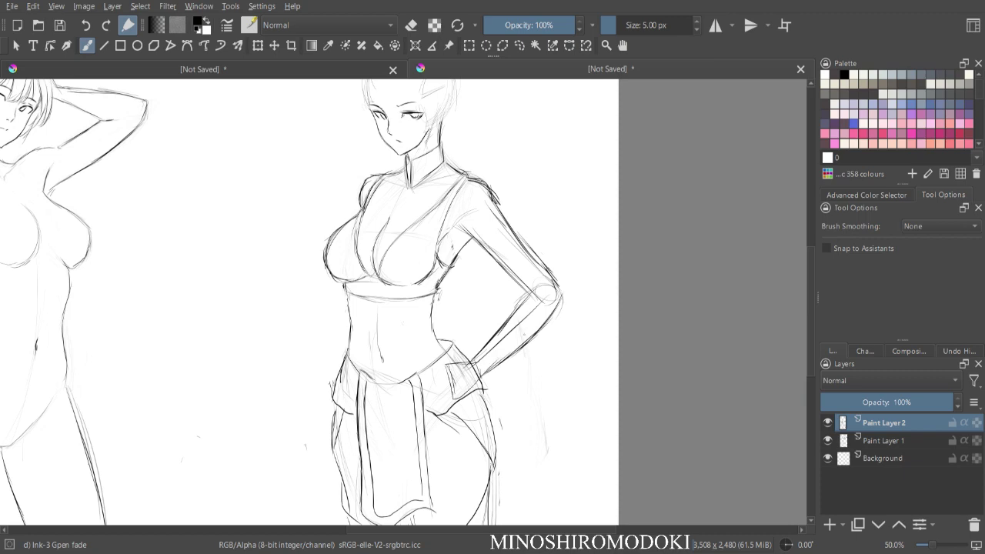
pyautogui.press('m')
pyautogui.hotkey('ctrl', '+')
pyautogui.hotkey('ctrl', '-')
pyautogui.hotkey('ctrl', '-')
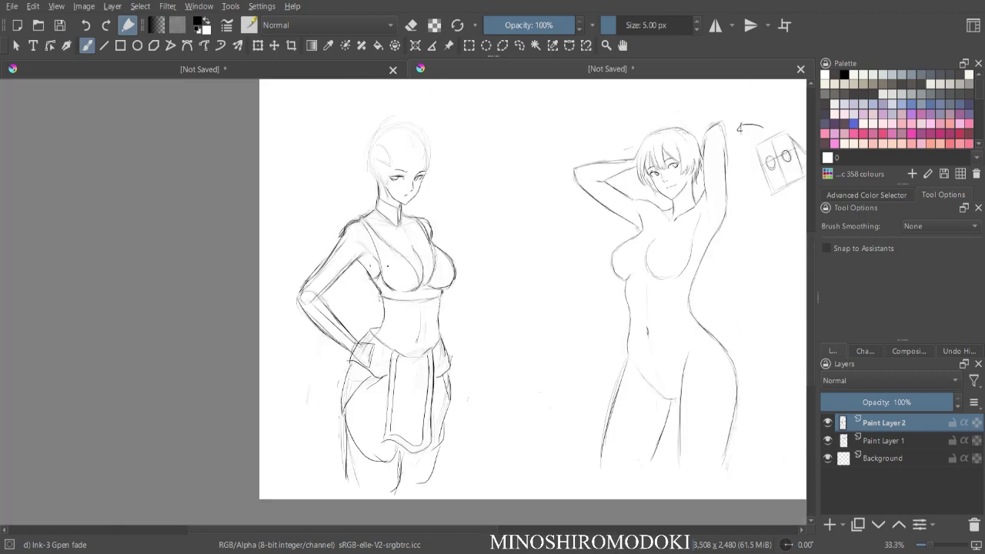
pyautogui.press('m')
pyautogui.hotkey('ctrl', '+')
pyautogui.hotkey('ctrl', '-')
pyautogui.hotkey('ctrl', '-')
pyautogui.hotkey('ctrl', '+')
pyautogui.hotkey('ctrl', '+')
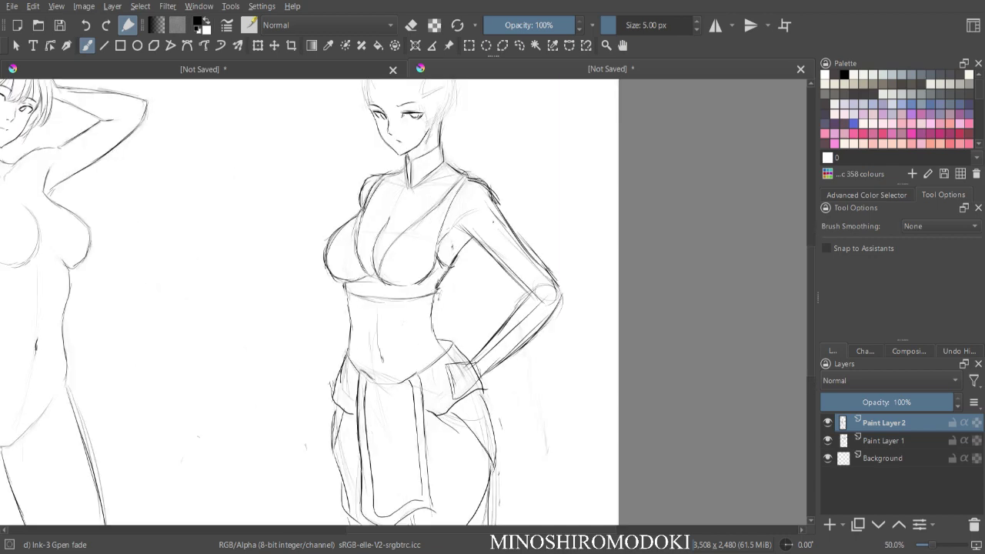
# - Fade the boxy hand's lines on the hip with the Eraser Soft brush and return to the Ink-3 Gpen brush
pyautogui.moveTo(487, 297); pyautogui.dragTo(478, 214)
pyautogui.moveTo(438, 283)
pyautogui.mouseDown()
pyautogui.moveTo(445, 315)
pyautogui.moveTo(477, 294)
pyautogui.mouseUp()
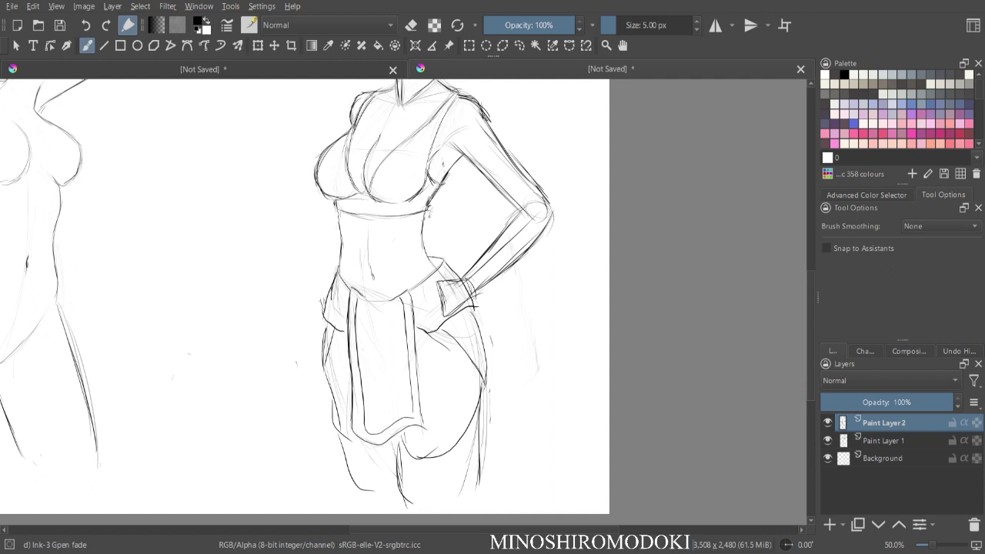
pyautogui.rightClick(454, 280)
pyautogui.click(505, 207)
pyautogui.moveTo(453, 309); pyautogui.dragTo(445, 287)
pyautogui.press('e')
pyautogui.press('e')
pyautogui.press('e')
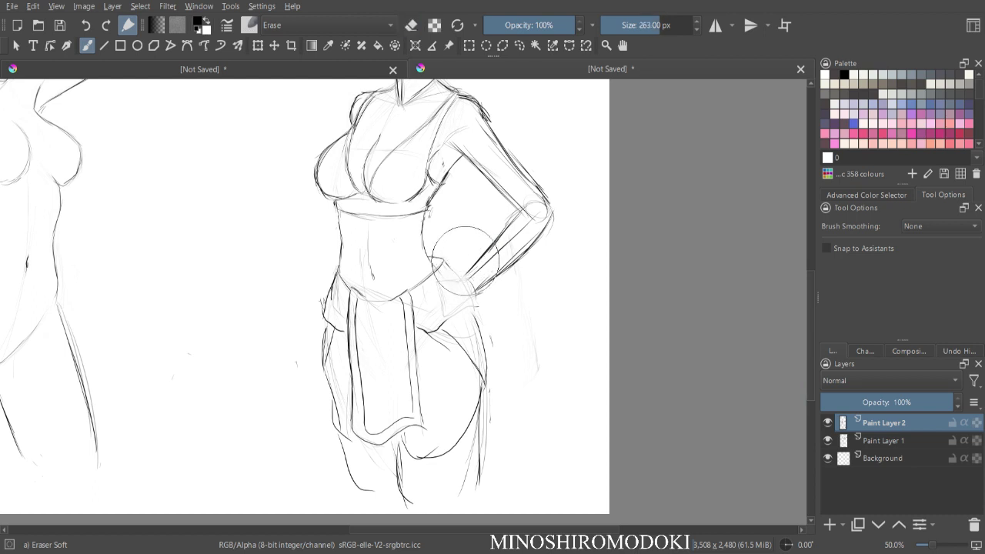
pyautogui.rightClick(466, 261)
pyautogui.click(522, 341)
# - Redraw the near hand on the hip with its wrist line and curved finger contours, checking it mirrored
pyautogui.moveTo(452, 271); pyautogui.dragTo(476, 277)
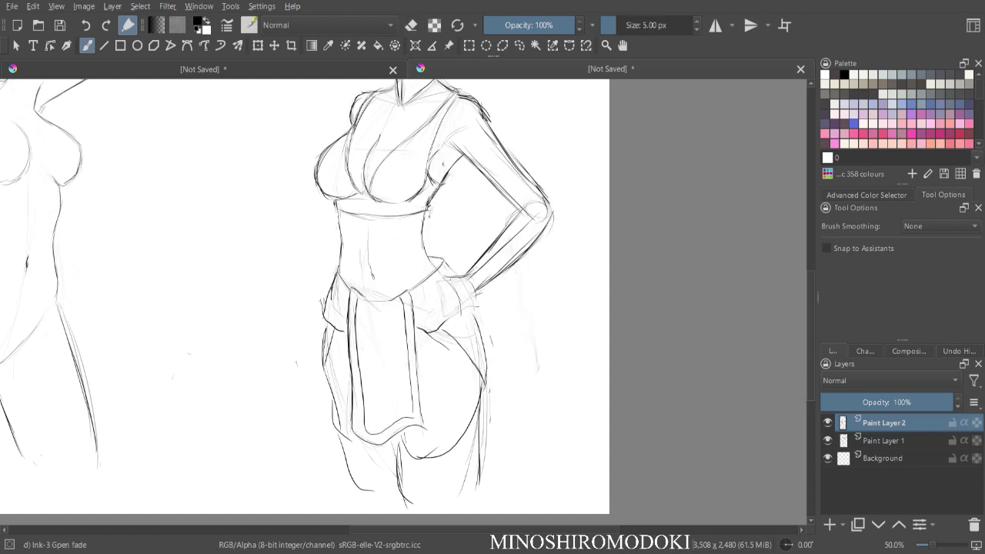
pyautogui.moveTo(479, 287); pyautogui.dragTo(465, 315)
pyautogui.moveTo(488, 278); pyautogui.dragTo(469, 307)
pyautogui.hotkey('ctrl', '-')
pyautogui.hotkey('ctrl', '-')
pyautogui.press('m')
pyautogui.hotkey('ctrl', '+')
pyautogui.hotkey('ctrl', '+')
# - Erase and redraw the near forearm's inner edge from elbow to wrist, then compare both mirrored and normal views
pyautogui.press('e')
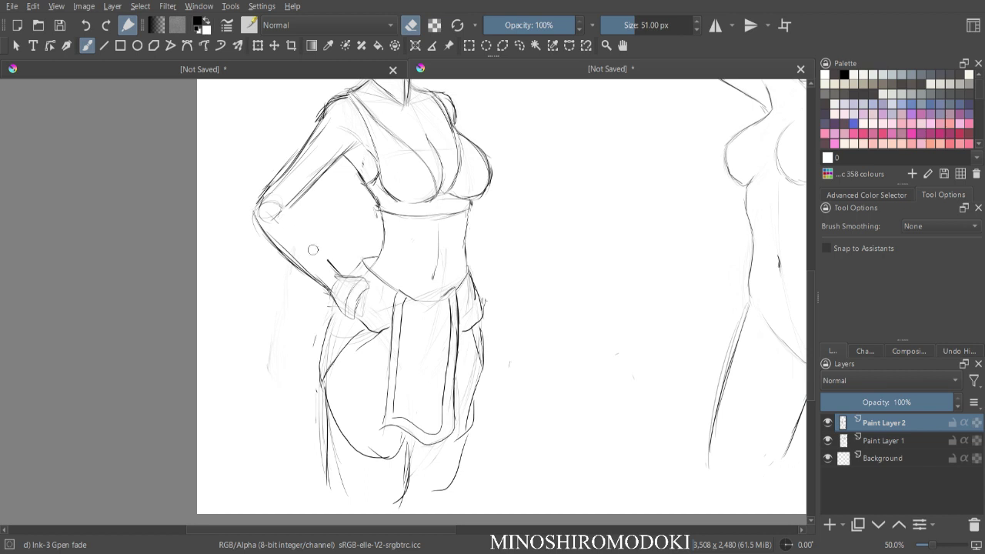
pyautogui.press('e')
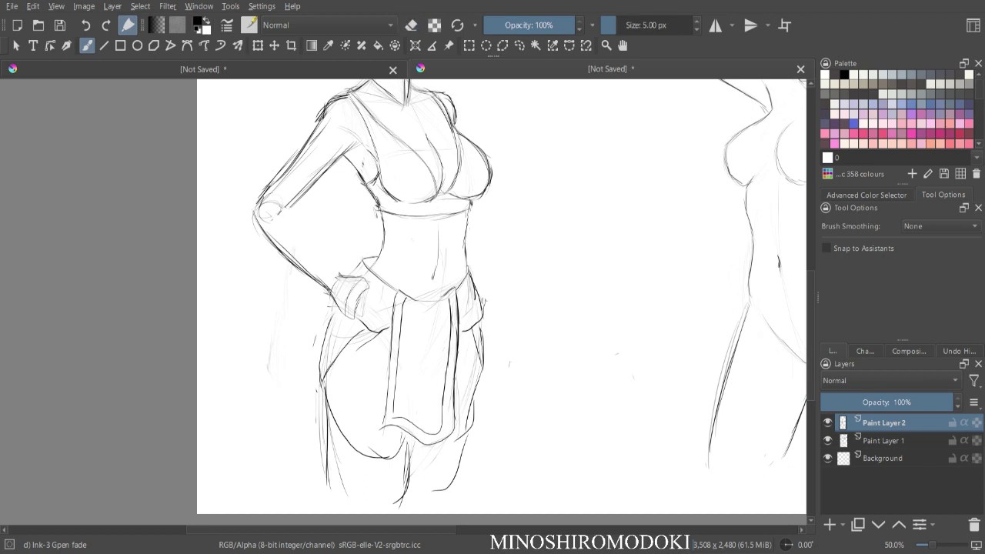
pyautogui.moveTo(288, 214); pyautogui.dragTo(333, 273)
pyautogui.moveTo(301, 238); pyautogui.dragTo(338, 276)
pyautogui.hotkey('ctrl', '-')
pyautogui.moveTo(297, 209); pyautogui.dragTo(179, 280)
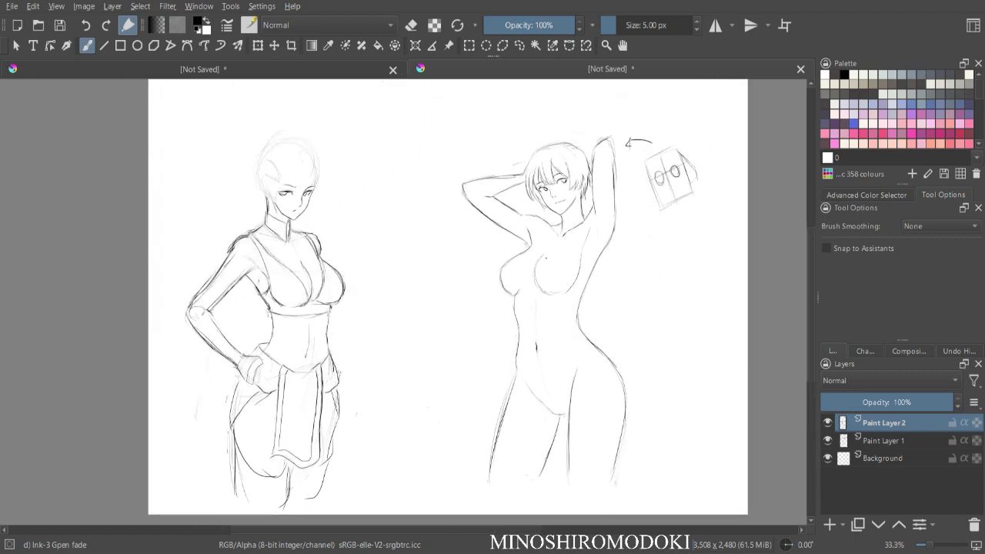
pyautogui.press('m')
pyautogui.hotkey('ctrl', '+')
pyautogui.hotkey('ctrl', '+')
pyautogui.moveTo(739, 337); pyautogui.dragTo(504, 246)
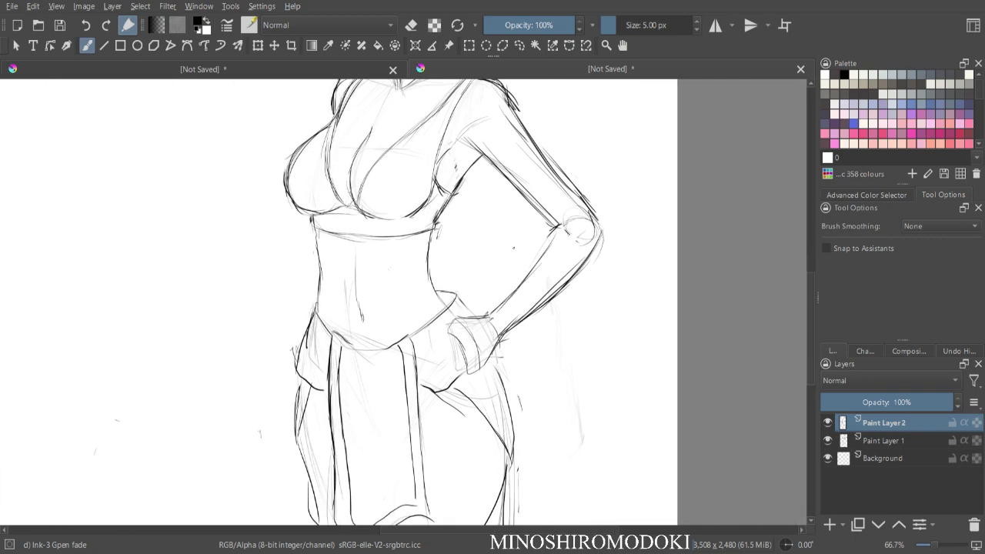
# - Fade the near upper arm and elbow lines with the Eraser Soft brush and return to the ink brush
pyautogui.press('-')
pyautogui.rightClick(523, 197)
pyautogui.click(573, 147)
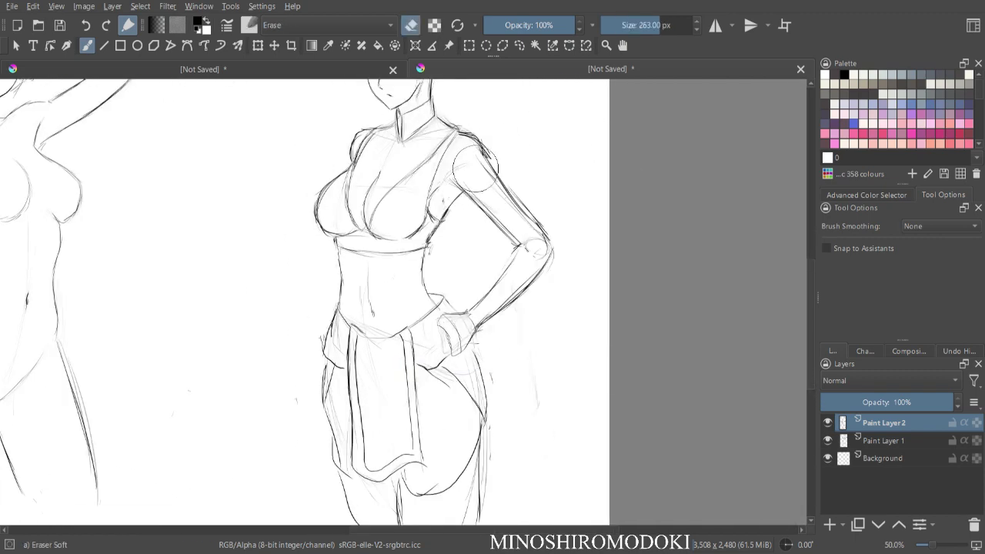
pyautogui.moveTo(500, 216); pyautogui.dragTo(516, 206)
pyautogui.press('+')
pyautogui.press('-')
pyautogui.rightClick(517, 218)
pyautogui.click(567, 290)
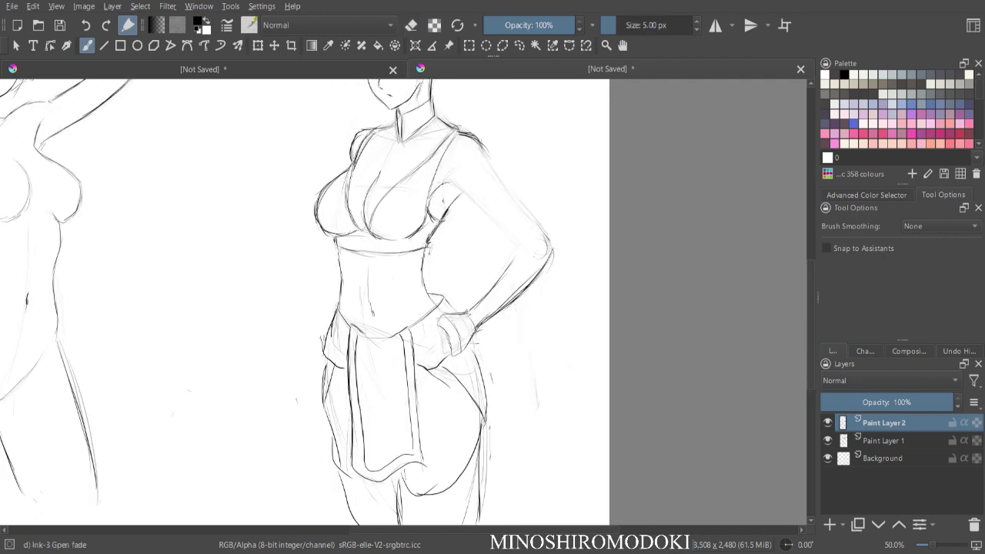
# - Redraw the near upper arm's inner and outer edges with cleaner lines and check the arm mirrored
pyautogui.moveTo(454, 182); pyautogui.dragTo(508, 237)
pyautogui.moveTo(485, 159); pyautogui.dragTo(536, 227)
pyautogui.press('m')
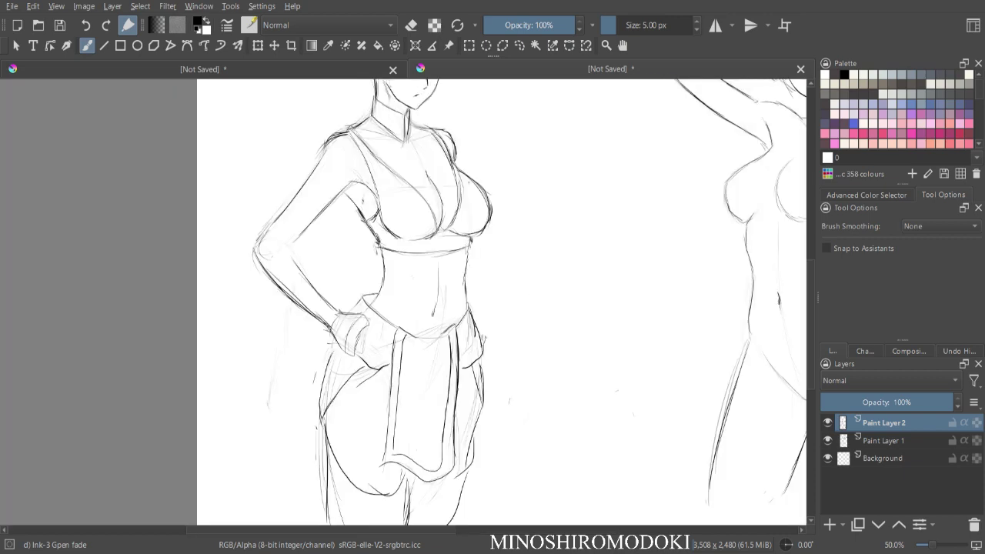
pyautogui.press('-')
pyautogui.press('m')
pyautogui.press('+')
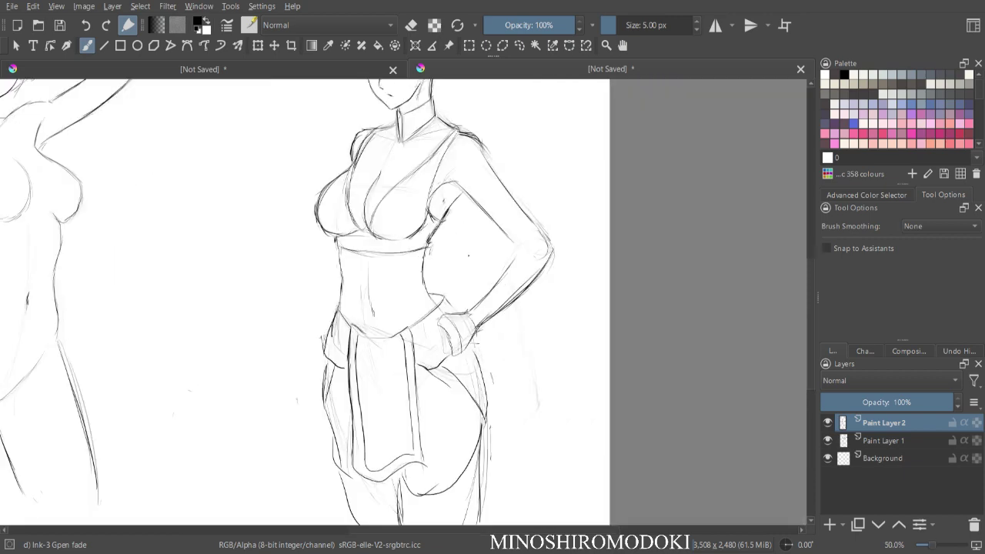
# - Clear the near arm's protruding elbow and outer forearm lines
pyautogui.press('-')
pyautogui.press('=')
pyautogui.press('l')
pyautogui.moveTo(511, 172)
pyautogui.mouseDown()
pyautogui.moveTo(471, 265)
pyautogui.moveTo(490, 335)
pyautogui.moveTo(568, 226)
pyautogui.mouseUp()
pyautogui.press('Delete')
pyautogui.hotkey('ctrl', 'shift', 'a')
pyautogui.press('b')
# - Redraw the near upper arm and both forearm edges with a shorter reach and the elbow closer to the body
pyautogui.moveTo(472, 311); pyautogui.dragTo(503, 254)
pyautogui.moveTo(487, 288); pyautogui.dragTo(515, 232)
pyautogui.moveTo(461, 187); pyautogui.dragTo(508, 233)
pyautogui.moveTo(490, 166)
pyautogui.mouseDown()
pyautogui.moveTo(528, 226)
pyautogui.moveTo(492, 242)
pyautogui.mouseUp()
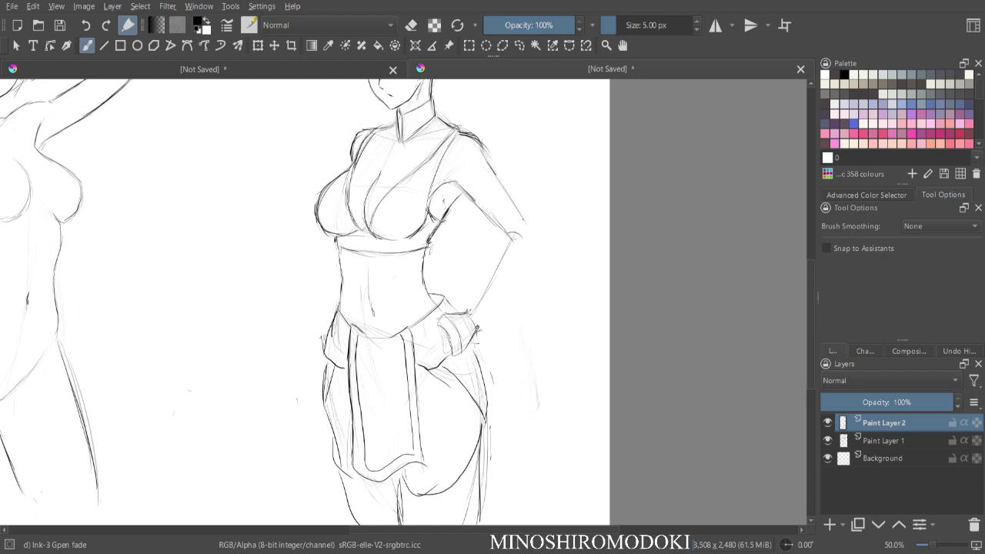
pyautogui.moveTo(533, 240)
pyautogui.mouseDown()
pyautogui.moveTo(499, 306)
pyautogui.moveTo(478, 329)
pyautogui.mouseUp()
pyautogui.moveTo(509, 234); pyautogui.dragTo(468, 313)
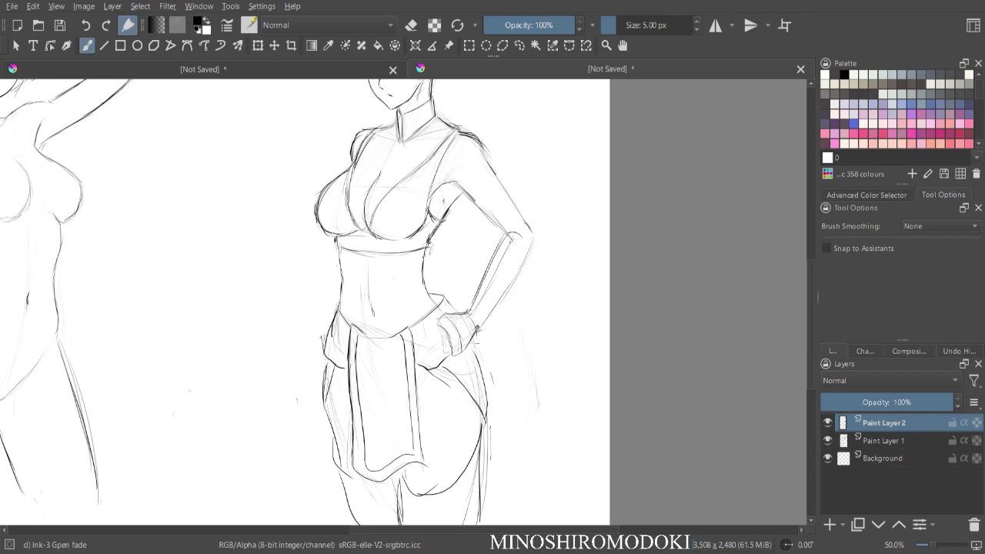
pyautogui.hotkey('ctrl', '-')
# - Reinforce the near upper arm, elbow and forearm outlines in the mirrored view
pyautogui.press('+')
pyautogui.press('+')
pyautogui.moveTo(260, 209); pyautogui.dragTo(326, 142)
pyautogui.moveTo(295, 103)
pyautogui.mouseDown()
pyautogui.moveTo(230, 229)
pyautogui.moveTo(260, 288)
pyautogui.mouseUp()
pyautogui.moveTo(234, 245); pyautogui.dragTo(305, 335)
pyautogui.moveTo(274, 225); pyautogui.dragTo(308, 313)
pyautogui.moveTo(300, 291); pyautogui.dragTo(315, 316)
pyautogui.press('m')
pyautogui.hotkey('ctrl', '-')
pyautogui.hotkey('ctrl', '-')
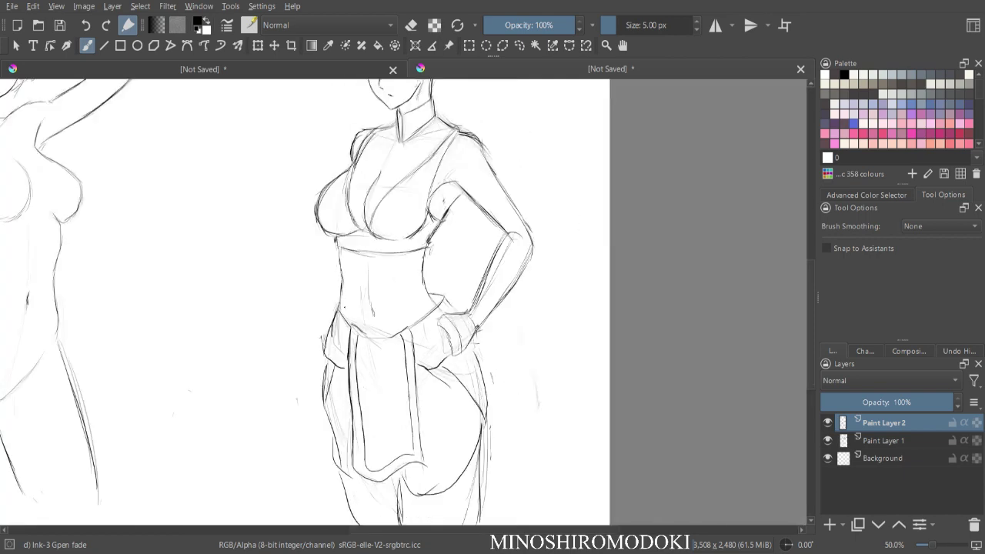
# - Sketch the far arm's outer line from the waist down past the hip, checking the figure mirrored
pyautogui.hotkey('ctrl', '+')
pyautogui.moveTo(334, 288); pyautogui.dragTo(305, 434)
pyautogui.hotkey('ctrl', '-')
pyautogui.hotkey('ctrl', '-')
pyautogui.press('m')
pyautogui.hotkey('ctrl', '+')
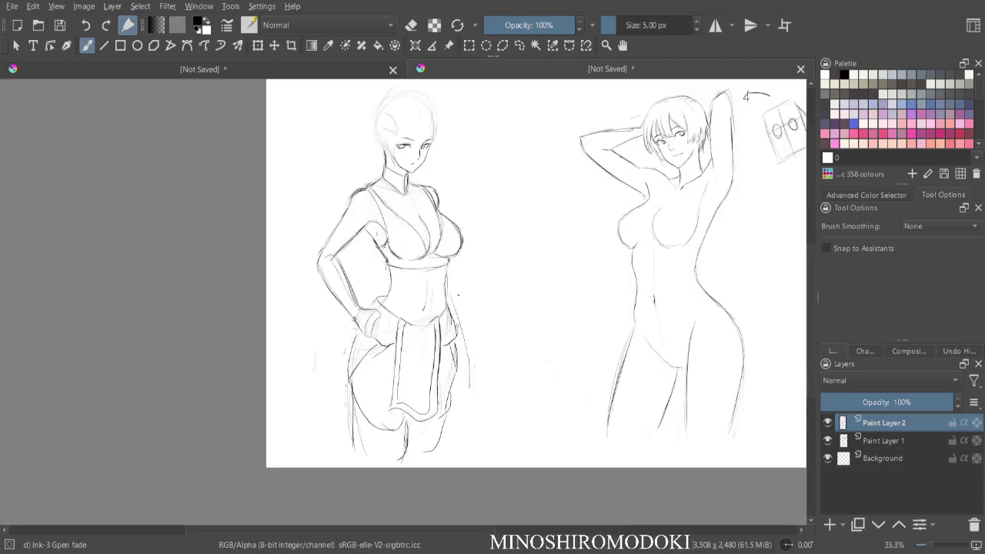
pyautogui.press('+')
pyautogui.press('m')
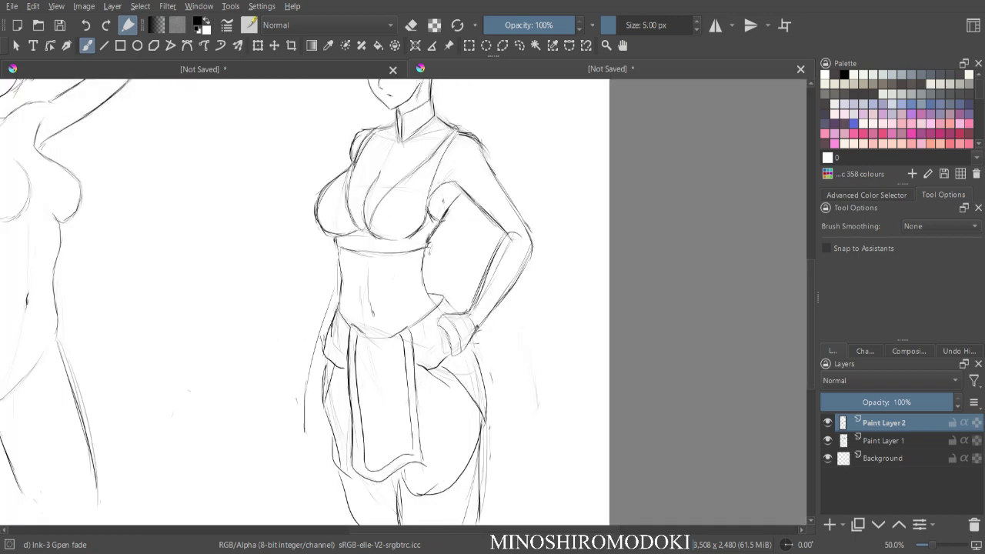
# - Sketch the near hand's separate fingers resting over the hip and refine them, checking the drawing mirrored
pyautogui.press('+')
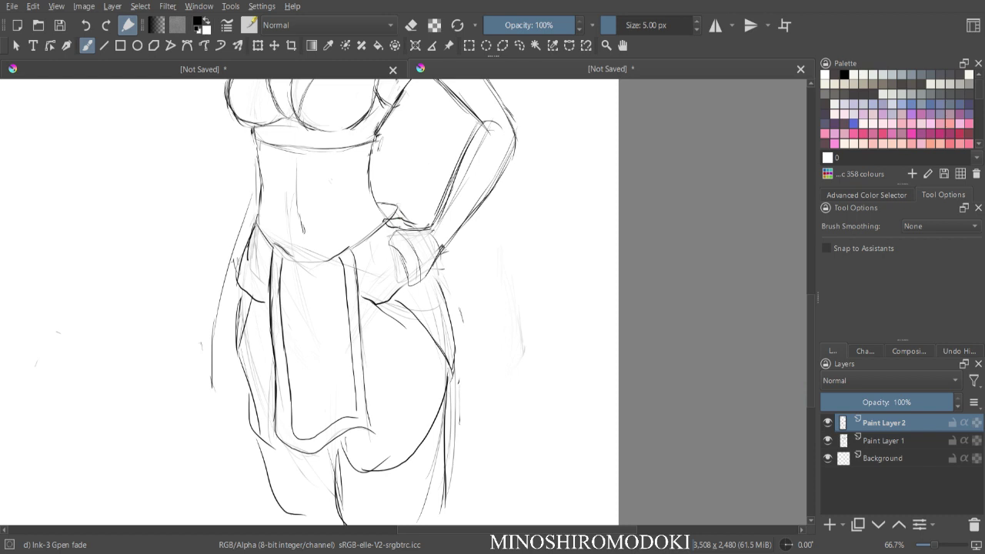
pyautogui.moveTo(394, 236); pyautogui.dragTo(381, 257)
pyautogui.press('+')
pyautogui.press('+')
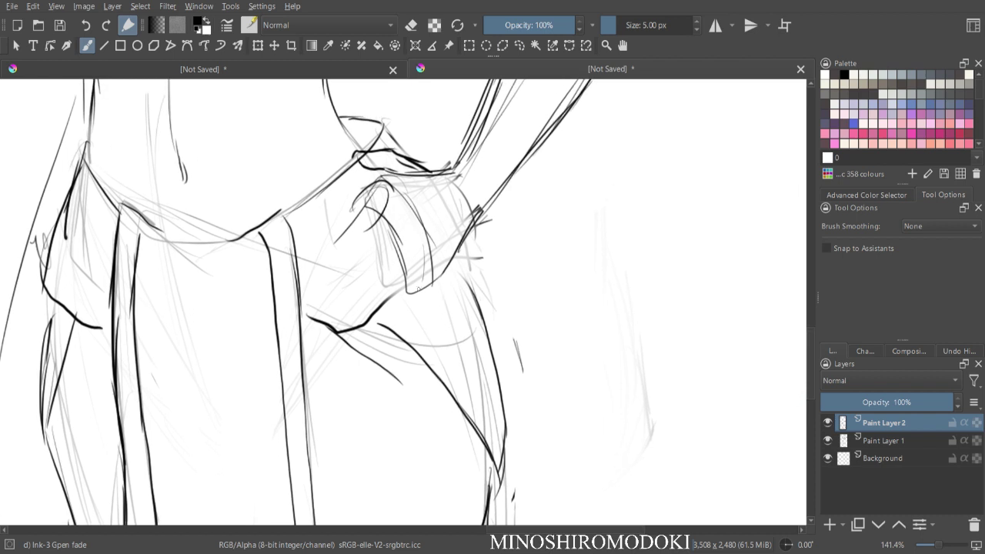
pyautogui.moveTo(428, 266)
pyautogui.mouseDown()
pyautogui.moveTo(416, 302)
pyautogui.moveTo(389, 314)
pyautogui.moveTo(396, 328)
pyautogui.moveTo(385, 331)
pyautogui.moveTo(410, 310)
pyautogui.mouseUp()
pyautogui.moveTo(379, 183)
pyautogui.mouseDown()
pyautogui.moveTo(354, 211)
pyautogui.moveTo(348, 239)
pyautogui.moveTo(344, 217)
pyautogui.moveTo(331, 248)
pyautogui.moveTo(388, 199)
pyautogui.moveTo(411, 200)
pyautogui.moveTo(396, 238)
pyautogui.mouseUp()
pyautogui.moveTo(408, 212); pyautogui.dragTo(356, 287)
pyautogui.moveTo(384, 216)
pyautogui.mouseDown()
pyautogui.moveTo(356, 264)
pyautogui.moveTo(387, 230)
pyautogui.moveTo(406, 248)
pyautogui.moveTo(384, 271)
pyautogui.moveTo(431, 305)
pyautogui.mouseUp()
pyautogui.press('m')
pyautogui.hotkey('ctrl', '+')
pyautogui.press('-')
pyautogui.moveTo(397, 237)
pyautogui.mouseDown()
pyautogui.moveTo(426, 279)
pyautogui.moveTo(445, 263)
pyautogui.moveTo(433, 234)
pyautogui.moveTo(419, 275)
pyautogui.mouseUp()
pyautogui.press('-')
pyautogui.press('-')
pyautogui.press('-')
pyautogui.press('-')
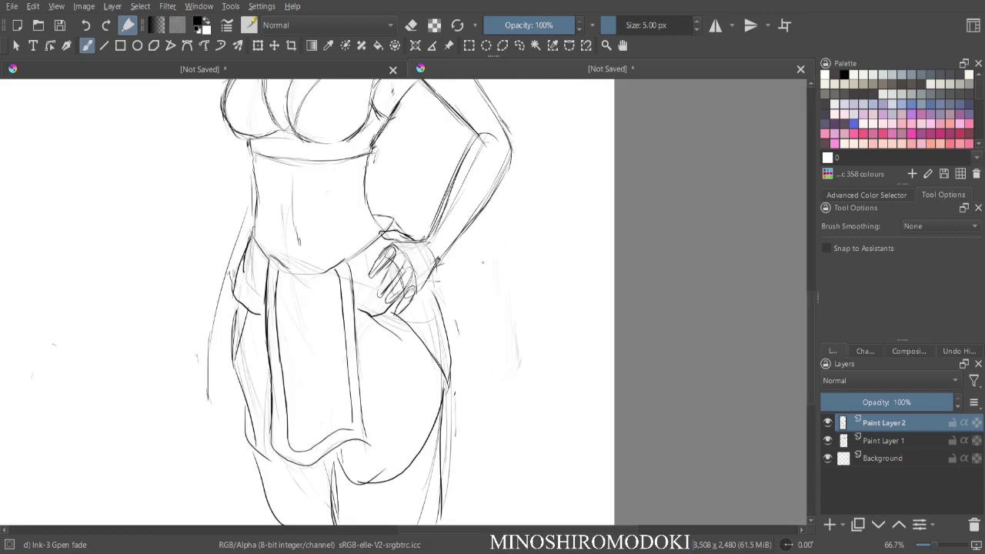
# - Strengthen the collarbone line from the base of the high collar towards the near shoulder
pyautogui.press('-')
pyautogui.press('+')
pyautogui.press('+')
pyautogui.press('+')
pyautogui.press('+')
pyautogui.moveTo(400, 216); pyautogui.dragTo(465, 458)
pyautogui.press('+')
pyautogui.press('+')
pyautogui.press('-')
pyautogui.press('-')
pyautogui.moveTo(520, 229); pyautogui.dragTo(475, 231)
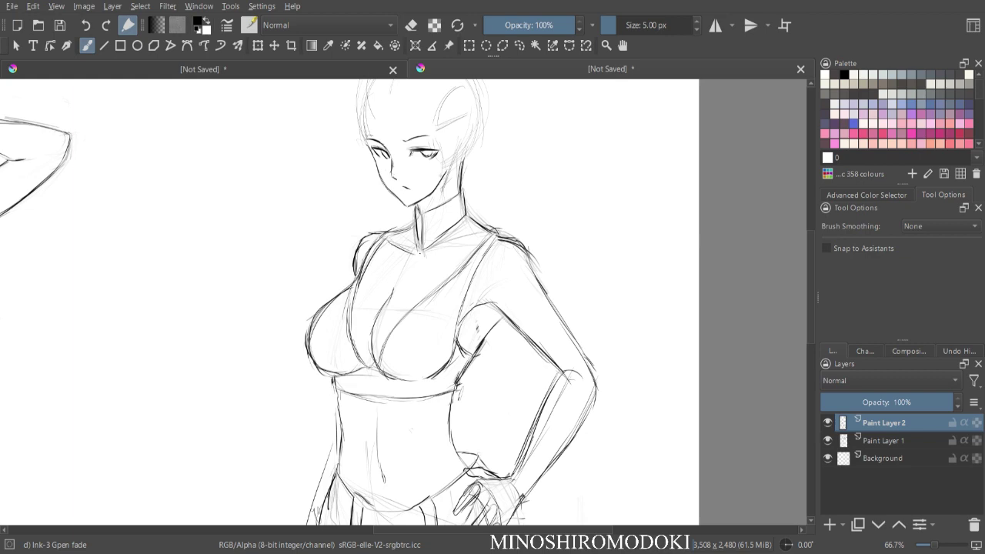
pyautogui.moveTo(434, 249); pyautogui.dragTo(486, 234)
pyautogui.moveTo(436, 250); pyautogui.dragTo(484, 231)
# - Examine the standing figure's head, collar and shoulder proportions in both mirrored and normal views
pyautogui.press('-')
pyautogui.press('-')
pyautogui.press('m')
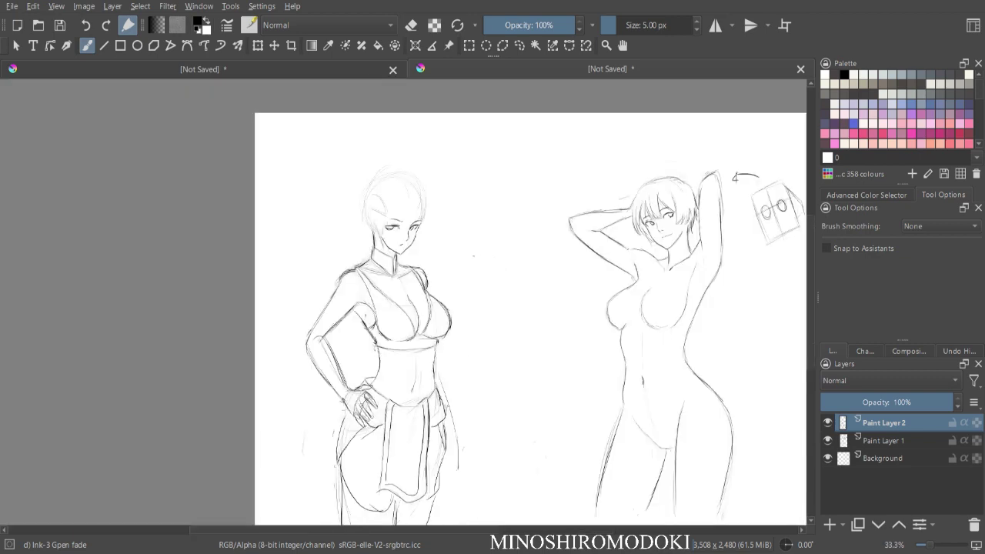
pyautogui.press('+')
pyautogui.press('+')
pyautogui.press('-')
pyautogui.press('+')
pyautogui.press('-')
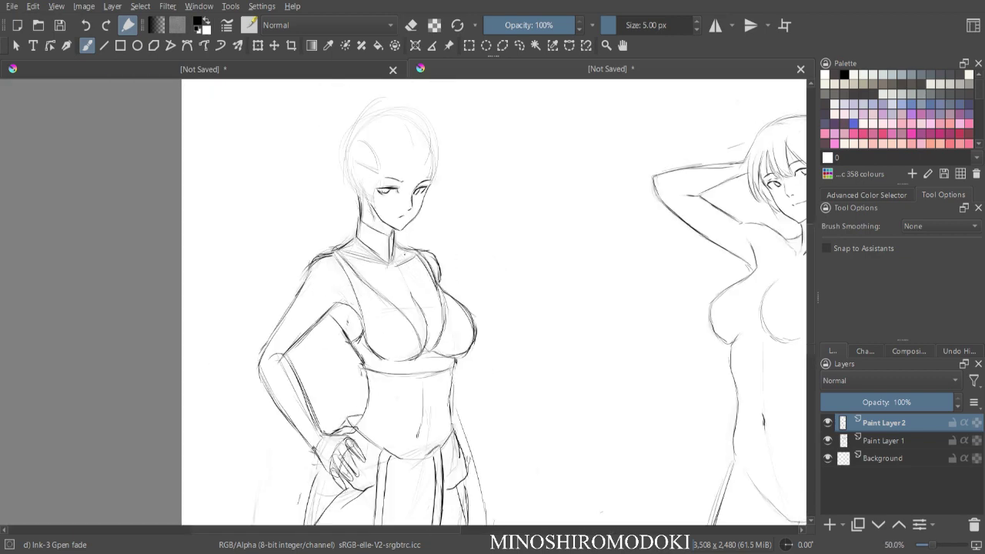
pyautogui.press('m')
pyautogui.press('+')
pyautogui.press('+')
pyautogui.press('-')
pyautogui.press('+')
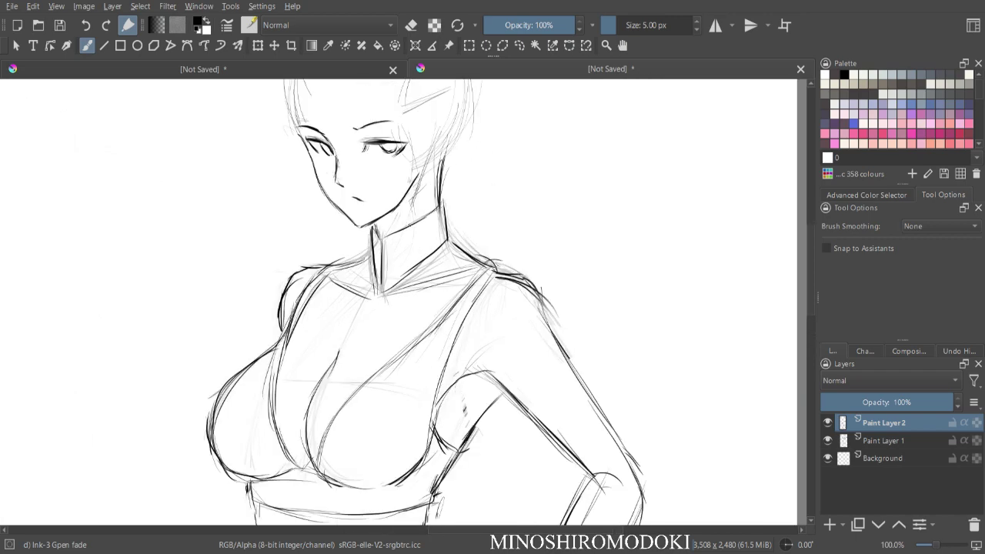
# - Fade out the dark high-collar lines around the neck, returning to the Ink-3 Gpen fade brush
pyautogui.press('-')
pyautogui.press('-')
pyautogui.press('+')
pyautogui.rightClick(460, 160)
pyautogui.click(516, 148)
pyautogui.moveTo(386, 291); pyautogui.dragTo(426, 248)
pyautogui.press('+')
pyautogui.press('-')
pyautogui.rightClick(452, 263)
pyautogui.click(502, 334)
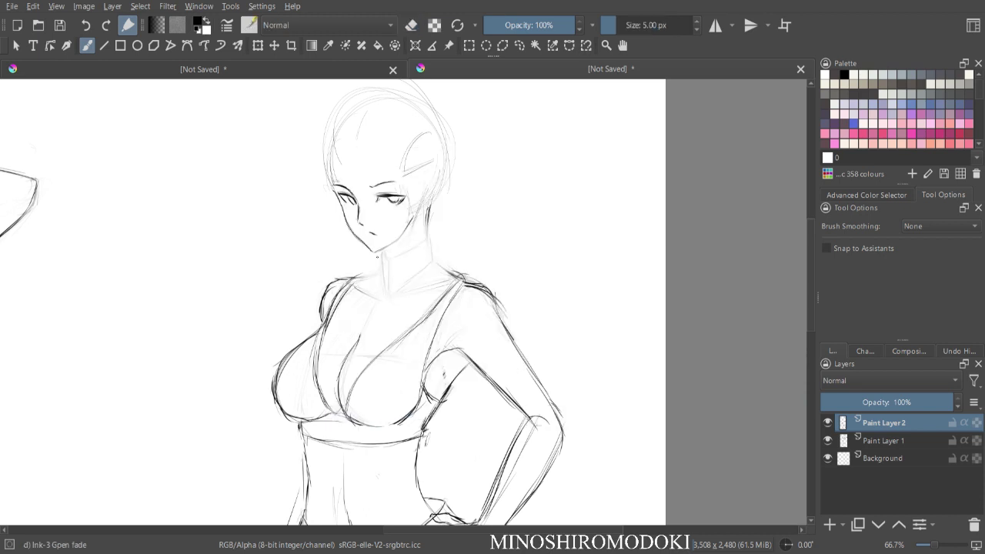
# - Draw the bare neck's contours on both sides, flowing into the shoulder slopes, and check them mirrored
pyautogui.moveTo(428, 214); pyautogui.dragTo(429, 262)
pyautogui.press('+')
pyautogui.press('m')
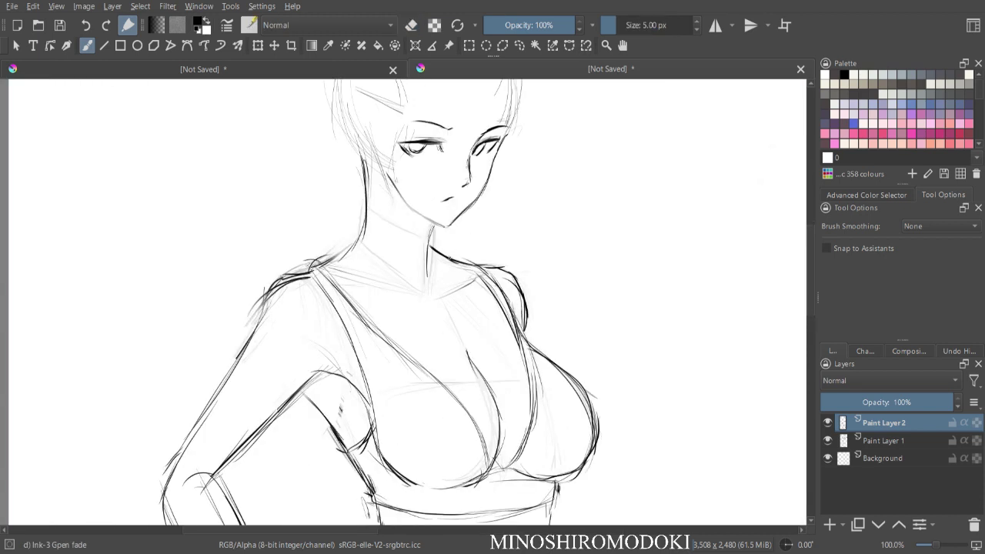
pyautogui.moveTo(312, 269)
pyautogui.mouseDown()
pyautogui.moveTo(331, 257)
pyautogui.moveTo(350, 328)
pyautogui.moveTo(389, 346)
pyautogui.mouseUp()
pyautogui.press('-')
pyautogui.press('-')
pyautogui.press('m')
pyautogui.press('+')
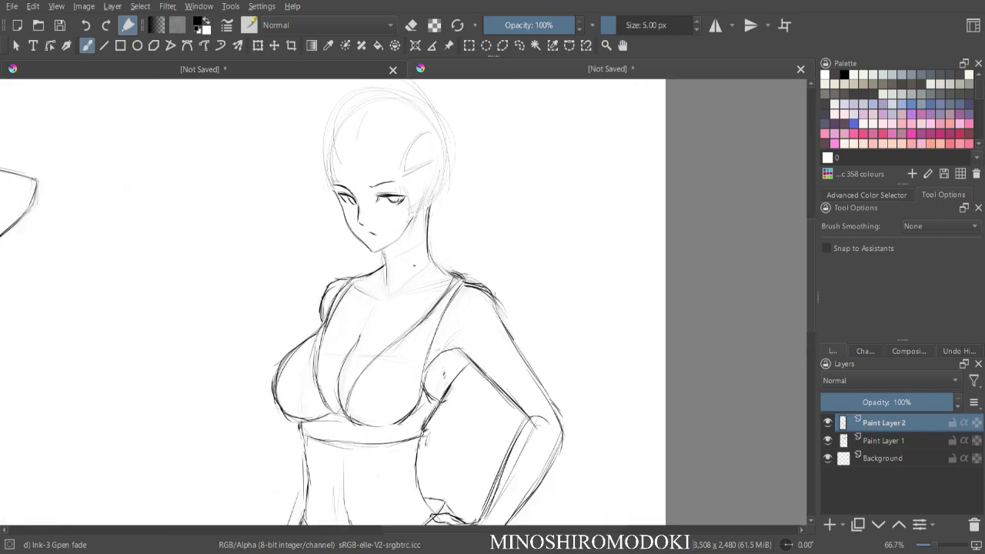
# - Select the head with a freehand outline and transform it slightly down towards the shoulders to shorten the neck
pyautogui.press('l')
pyautogui.moveTo(332, 98)
pyautogui.mouseDown()
pyautogui.moveTo(345, 258)
pyautogui.moveTo(450, 202)
pyautogui.moveTo(385, 81)
pyautogui.moveTo(299, 106)
pyautogui.mouseUp()
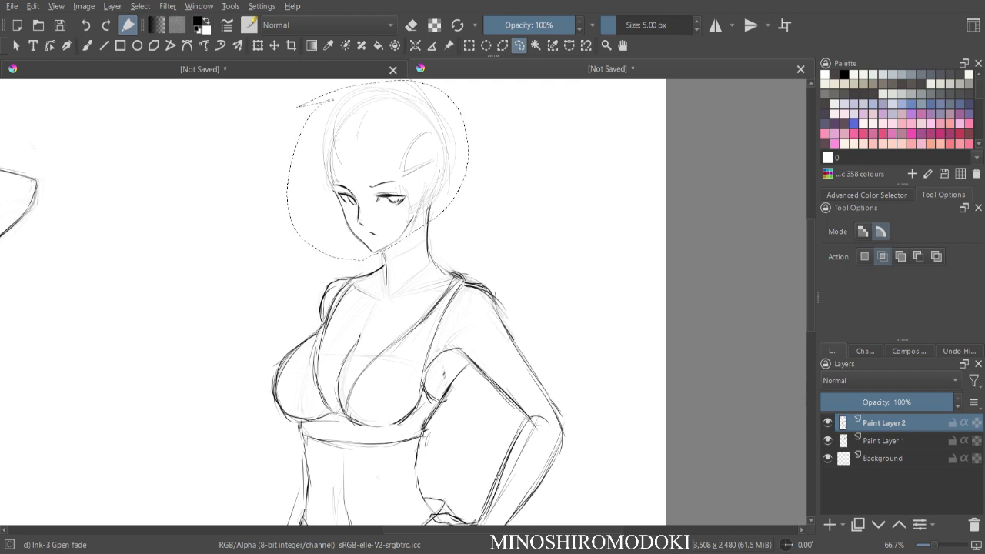
pyautogui.hotkey('ctrl', 't')
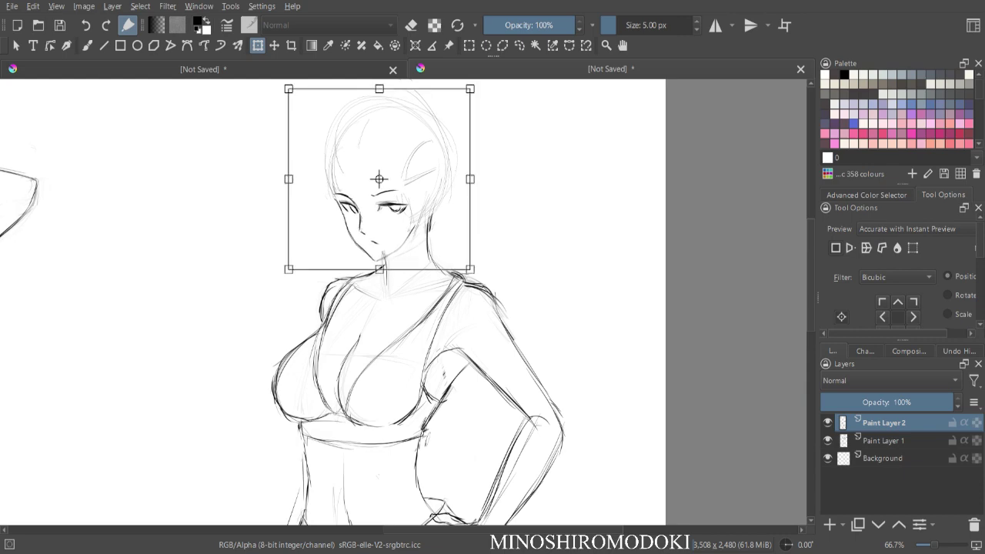
pyautogui.press('-')
pyautogui.moveTo(404, 302); pyautogui.dragTo(408, 284)
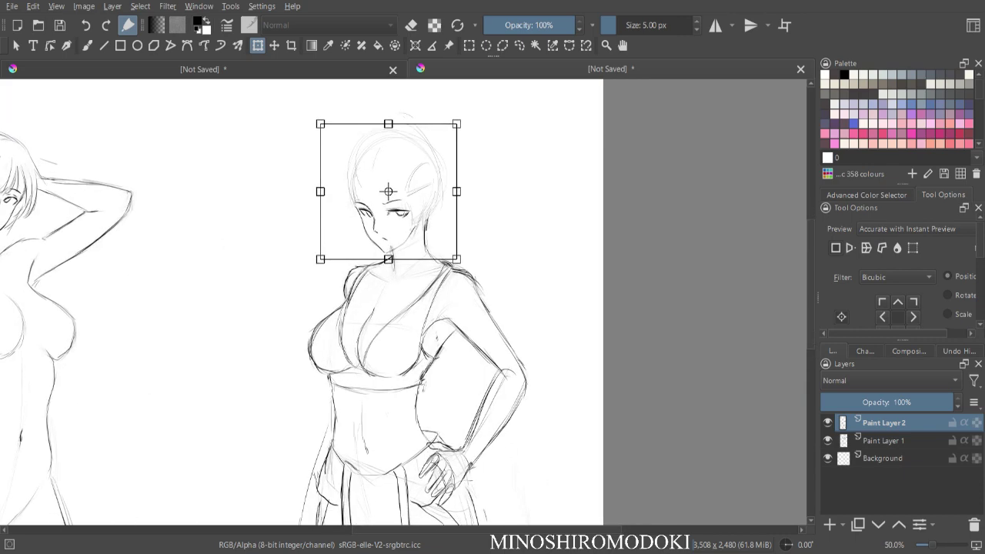
pyautogui.press('Return')
# - Erase the overlapping neck lines below the chin and along the near side of the neck
pyautogui.press('b')
pyautogui.press('+')
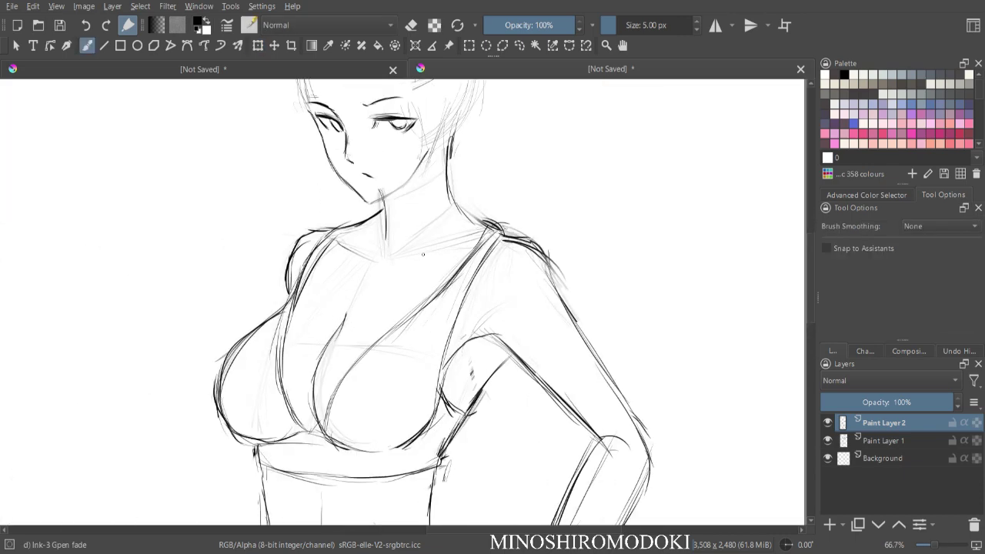
pyautogui.scroll(2, 428, 251)
pyautogui.press('e')
pyautogui.moveTo(369, 142)
pyautogui.mouseDown()
pyautogui.moveTo(376, 136)
pyautogui.moveTo(389, 182)
pyautogui.mouseUp()
pyautogui.hotkey('ctrl', '-')
pyautogui.hotkey('ctrl', '-')
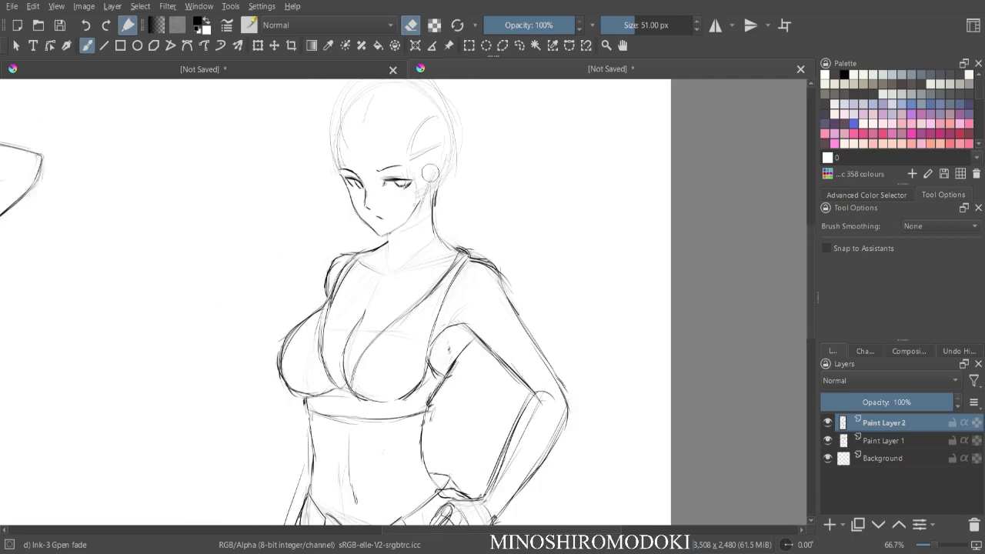
pyautogui.hotkey('ctrl', '+')
pyautogui.moveTo(430, 116); pyautogui.dragTo(426, 132)
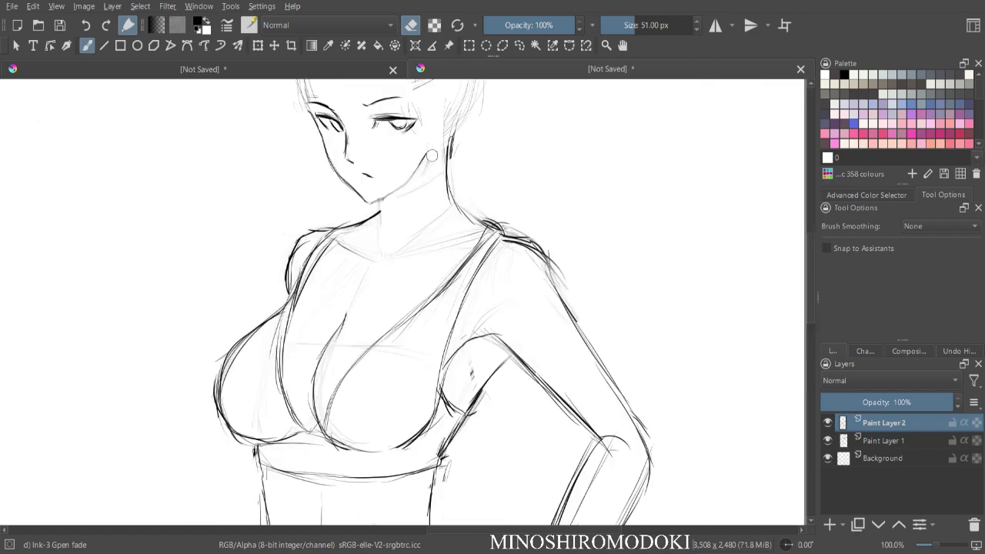
pyautogui.press('m')
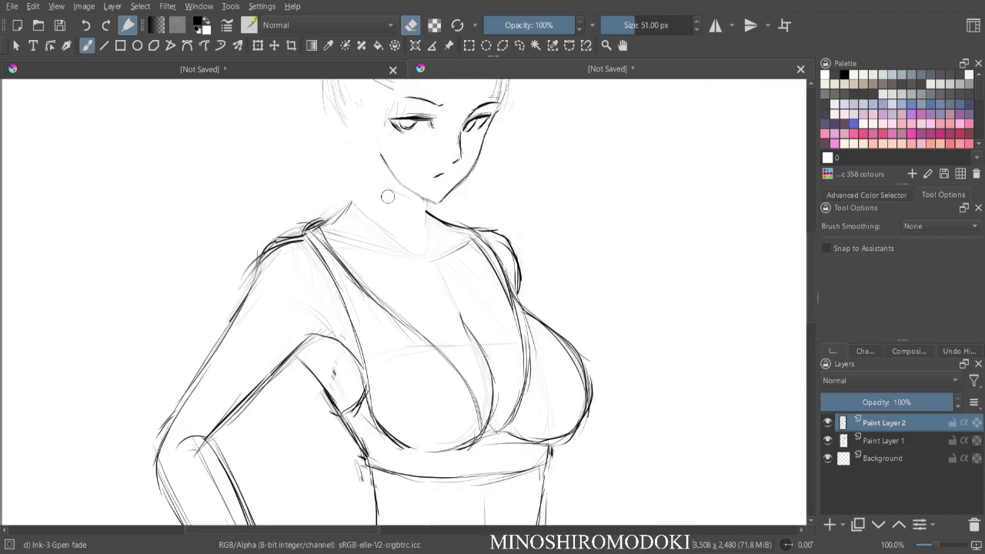
pyautogui.press('m')
pyautogui.press('e')
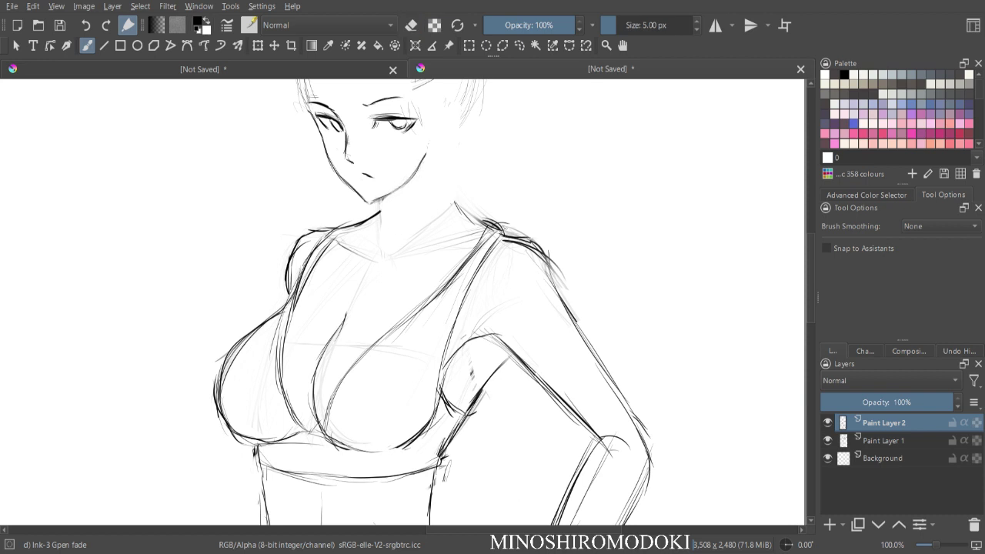
# - Redraw the neck's front line below the chin and its near-side contour down to the shoulder
pyautogui.moveTo(379, 203); pyautogui.dragTo(384, 245)
pyautogui.moveTo(458, 133)
pyautogui.mouseDown()
pyautogui.moveTo(446, 188)
pyautogui.moveTo(455, 212)
pyautogui.mouseUp()
pyautogui.press('m')
pyautogui.press('-')
pyautogui.press('-')
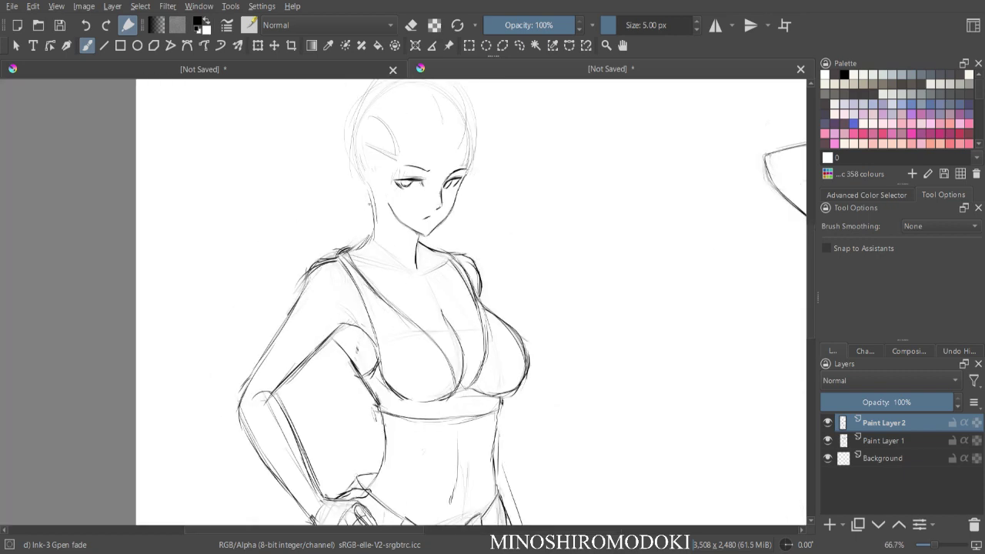
pyautogui.press('m')
# - Erase the near jawline and redraw it curving from the cheek down to the chin in the mirrored view
pyautogui.press('+')
pyautogui.press('+')
pyautogui.moveTo(460, 134)
pyautogui.mouseDown()
pyautogui.moveTo(417, 256)
pyautogui.moveTo(364, 275)
pyautogui.mouseUp()
pyautogui.press('-')
pyautogui.press('e')
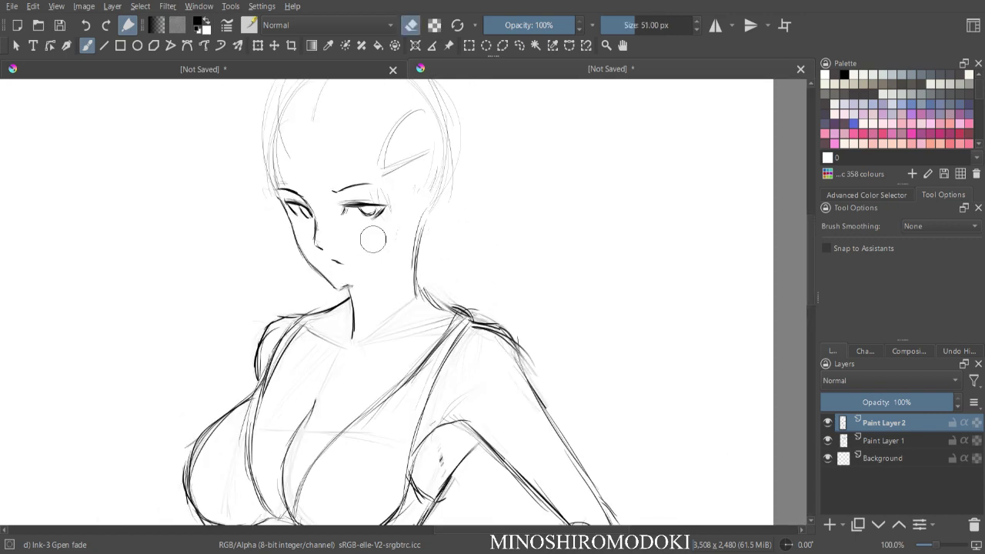
pyautogui.press('e')
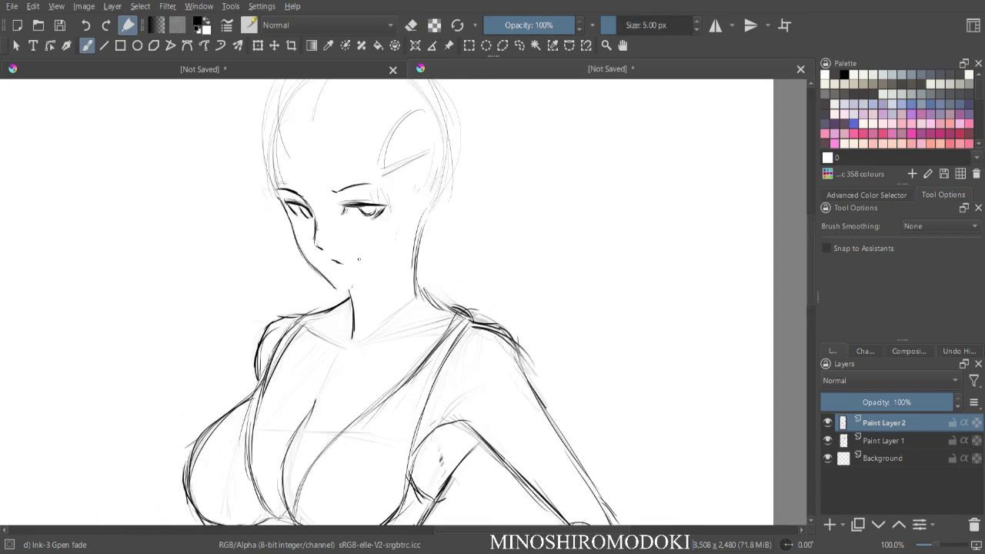
pyautogui.press('m')
pyautogui.press('+')
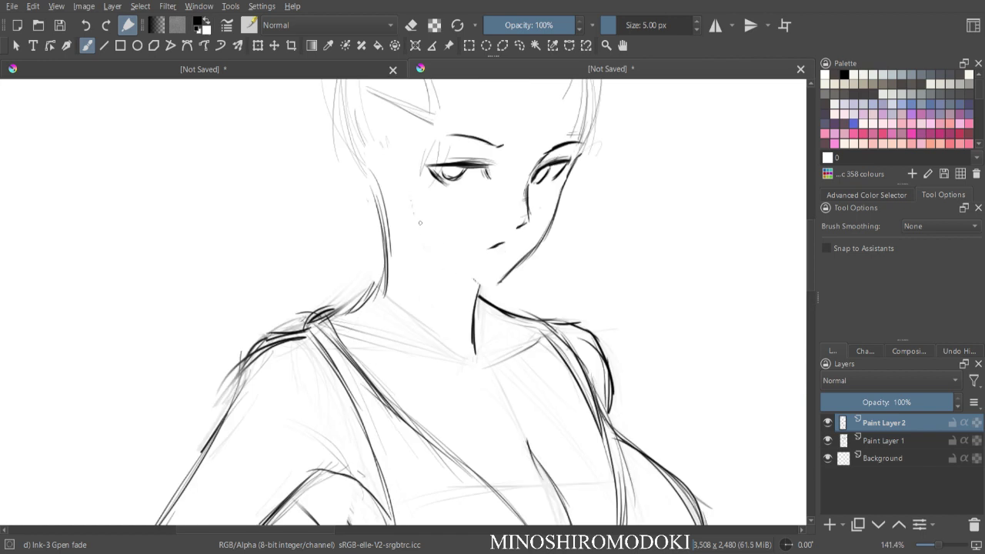
pyautogui.moveTo(412, 221); pyautogui.dragTo(436, 246)
pyautogui.moveTo(412, 219)
pyautogui.mouseDown()
pyautogui.moveTo(445, 259)
pyautogui.moveTo(485, 282)
pyautogui.mouseUp()
pyautogui.moveTo(456, 264); pyautogui.dragTo(487, 284)
pyautogui.press('-')
pyautogui.press('-')
pyautogui.press('m')
# - Erase the lower near neck contour and the rough shoulder slope lines around the top of the strap
pyautogui.press('+')
pyautogui.press('e')
pyautogui.moveTo(435, 231)
pyautogui.mouseDown()
pyautogui.moveTo(424, 276)
pyautogui.moveTo(425, 263)
pyautogui.moveTo(444, 299)
pyautogui.moveTo(498, 312)
pyautogui.mouseUp()
pyautogui.press('e')
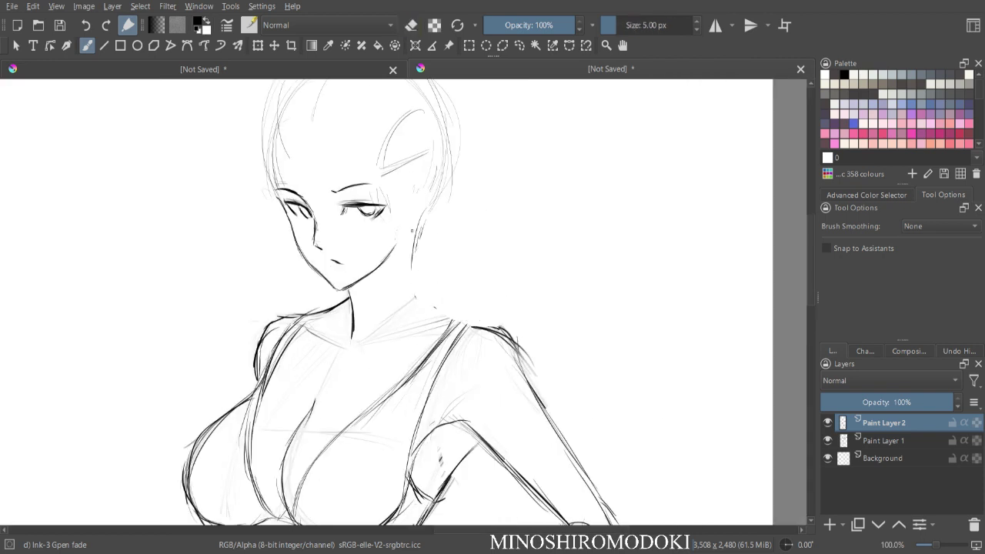
# - Draw the ear and the neck line running from behind it down to the shoulder, checking it in mirrored view
pyautogui.moveTo(425, 217); pyautogui.dragTo(415, 280)
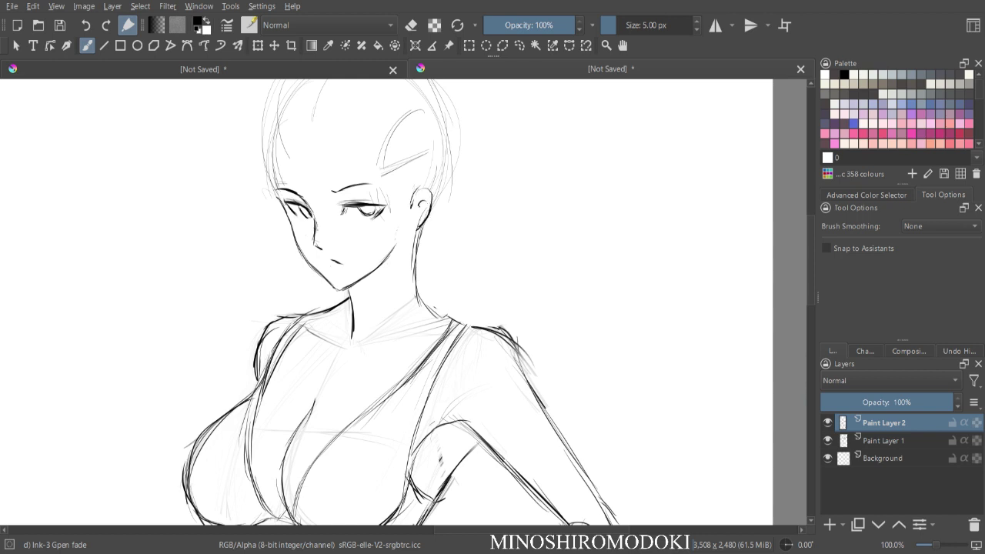
pyautogui.press('-')
pyautogui.press('m')
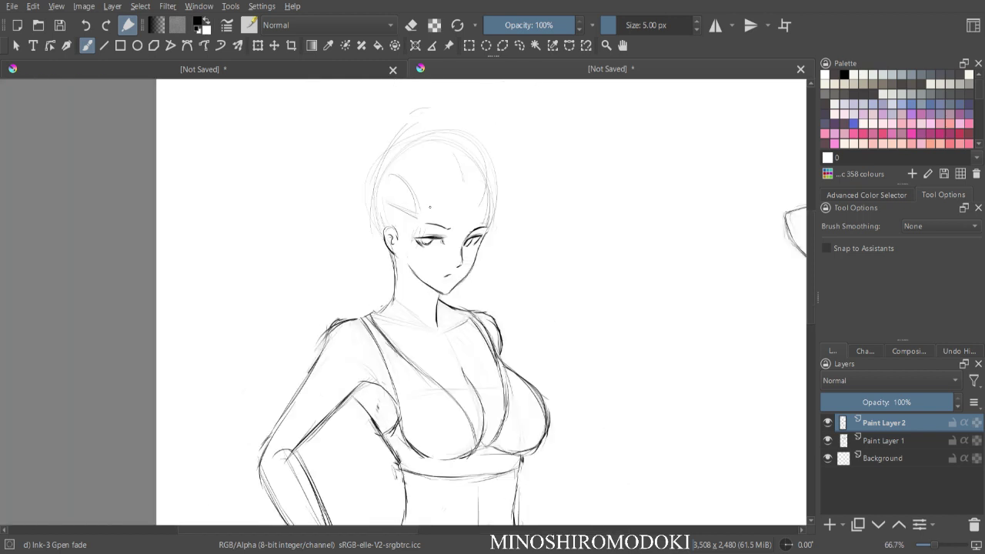
pyautogui.press('+')
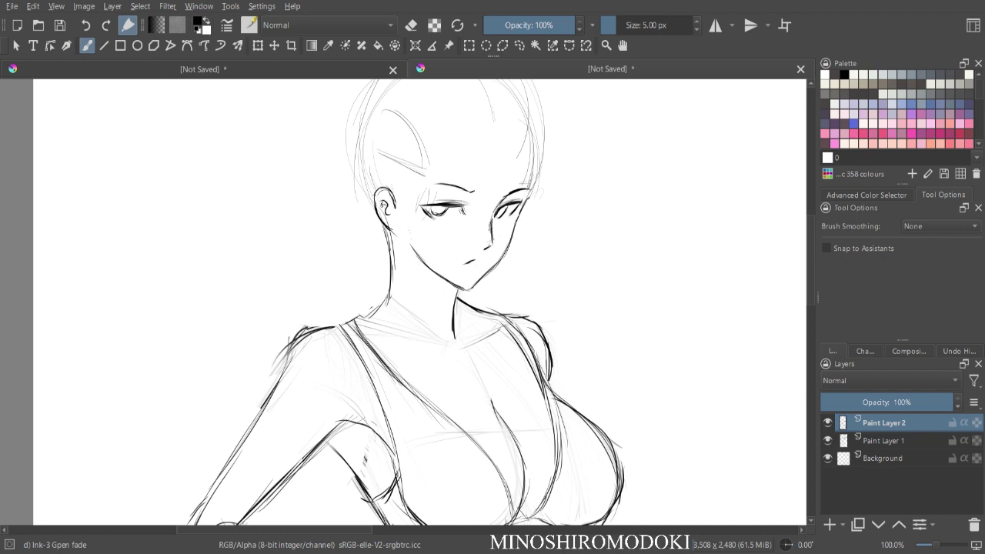
# - Erase the rough shoulder top and neck line with a 51 px eraser, and redraw them with the 5 px pen
pyautogui.press('e')
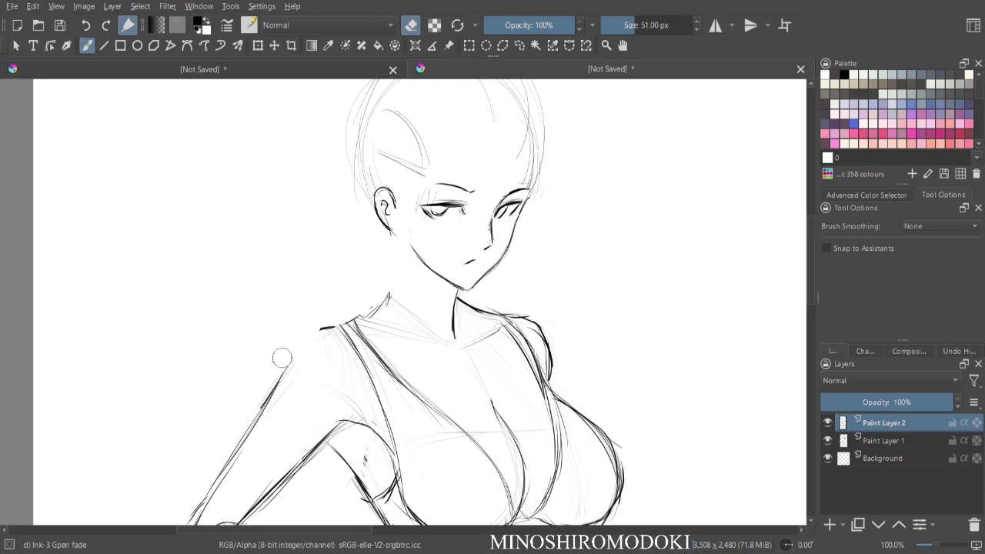
pyautogui.press('m')
pyautogui.scroll(-2, 309, 287)
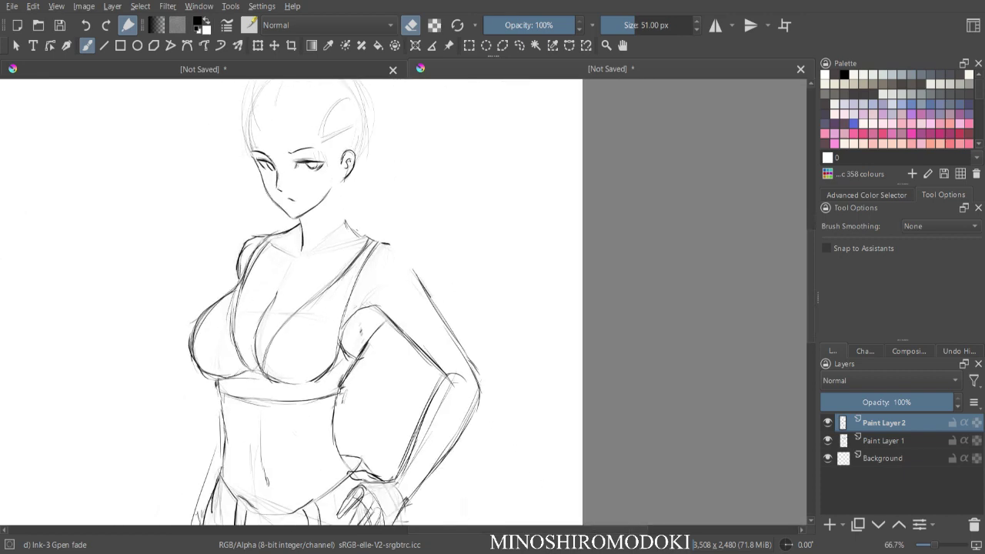
pyautogui.press('e')
pyautogui.moveTo(411, 272); pyautogui.dragTo(433, 315)
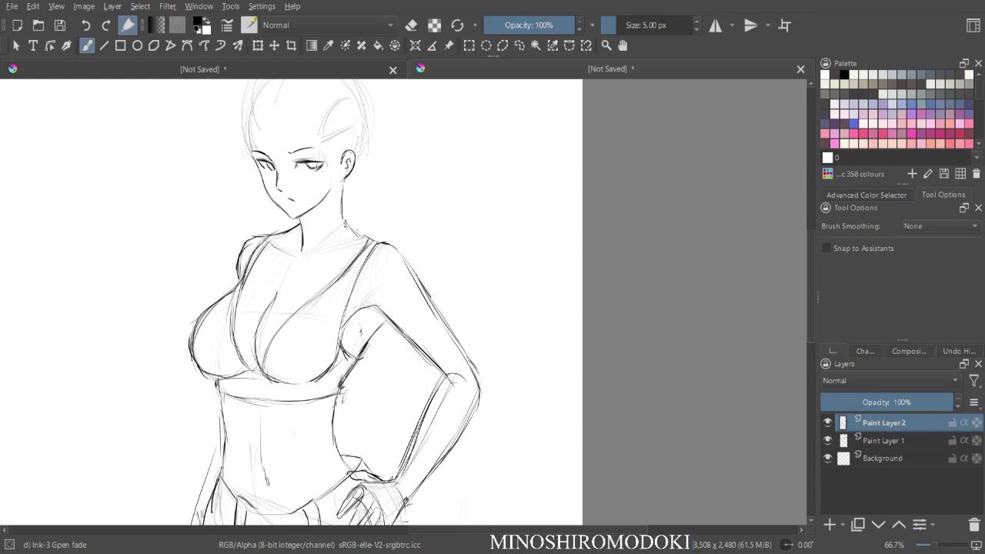
pyautogui.hotkey('ctrl', '-')
pyautogui.hotkey('ctrl', '-')
pyautogui.hotkey('ctrl', '+')
pyautogui.hotkey('ctrl', '+')
pyautogui.moveTo(346, 300); pyautogui.dragTo(396, 323)
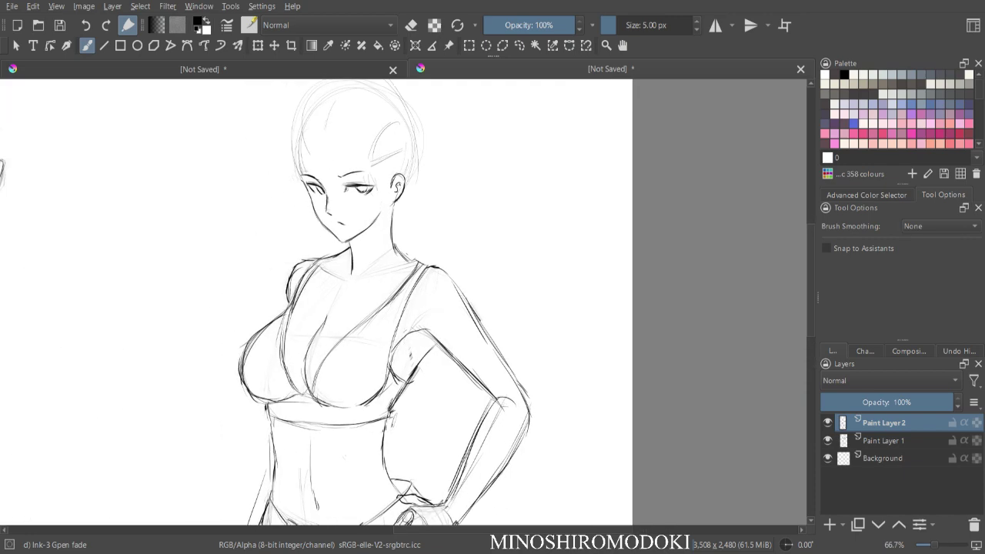
# - Erase the base of the neck in mirrored view and redraw its curve into the shoulder
pyautogui.hotkey('ctrl', '+')
pyautogui.hotkey('ctrl', '-')
pyautogui.press('m')
pyautogui.hotkey('ctrl', '+')
pyautogui.moveTo(462, 214); pyautogui.dragTo(456, 215)
pyautogui.press('e')
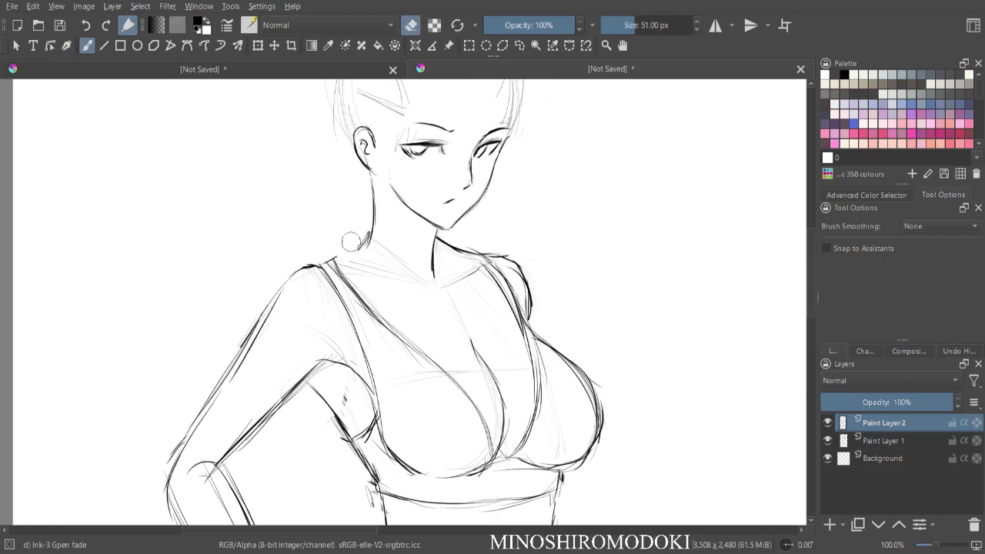
pyautogui.press('m')
pyautogui.press('e')
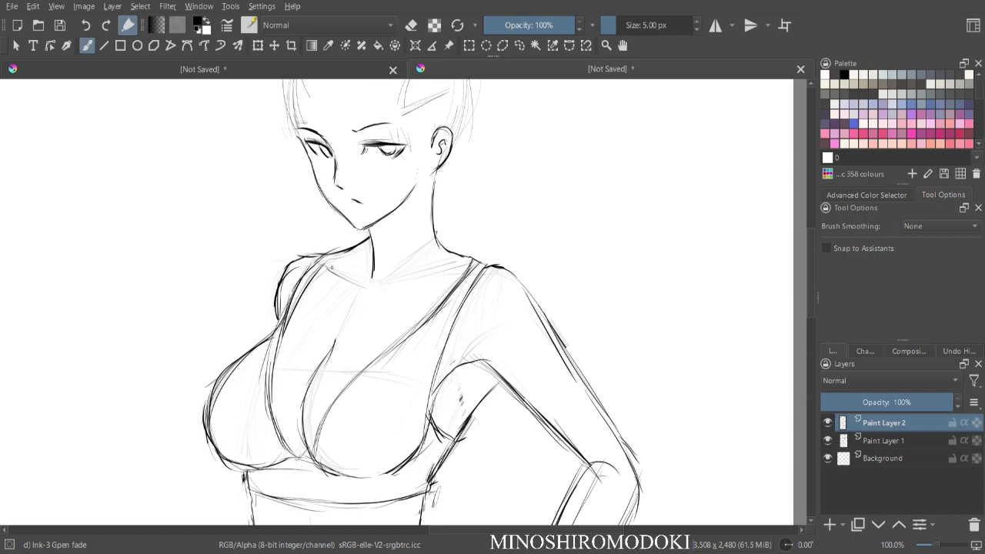
# - Draw both collarbones and the diagonal neck muscle line, checking them in mirrored view
pyautogui.moveTo(371, 287); pyautogui.dragTo(425, 279)
pyautogui.moveTo(409, 232); pyautogui.dragTo(385, 275)
pyautogui.press('-')
pyautogui.press('m')
pyautogui.press('+')
pyautogui.moveTo(519, 202); pyautogui.dragTo(418, 294)
pyautogui.press('-')
pyautogui.press('m')
pyautogui.press('+')
pyautogui.press('+')
pyautogui.moveTo(508, 147); pyautogui.dragTo(405, 208)
pyautogui.press('+')
pyautogui.press('m')
pyautogui.press('-')
pyautogui.press('-')
pyautogui.press('+')
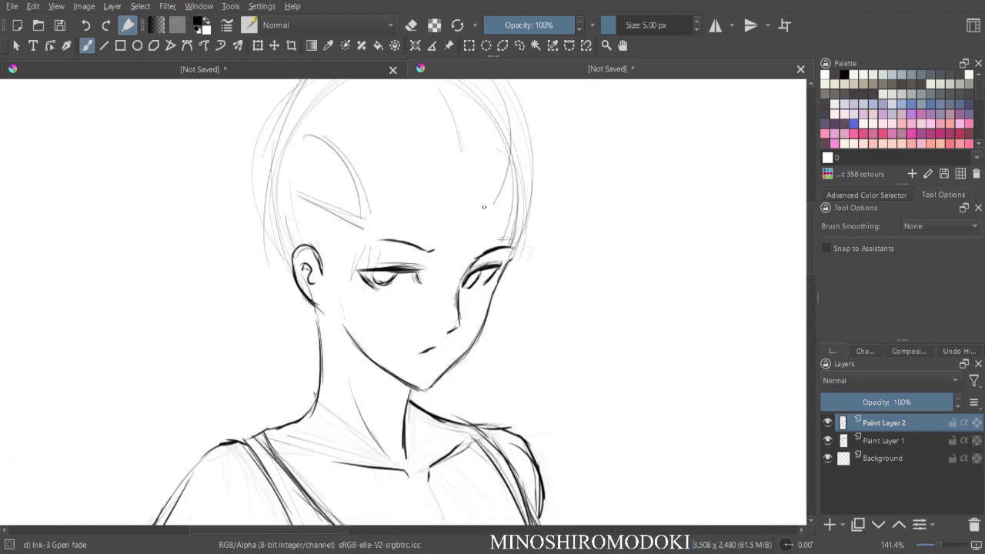
# - Soften the far eye with the Eraser Soft brush and redraw its upper lash line with Ink-3 Gpen fade
pyautogui.rightClick(524, 216)
pyautogui.click(562, 108)
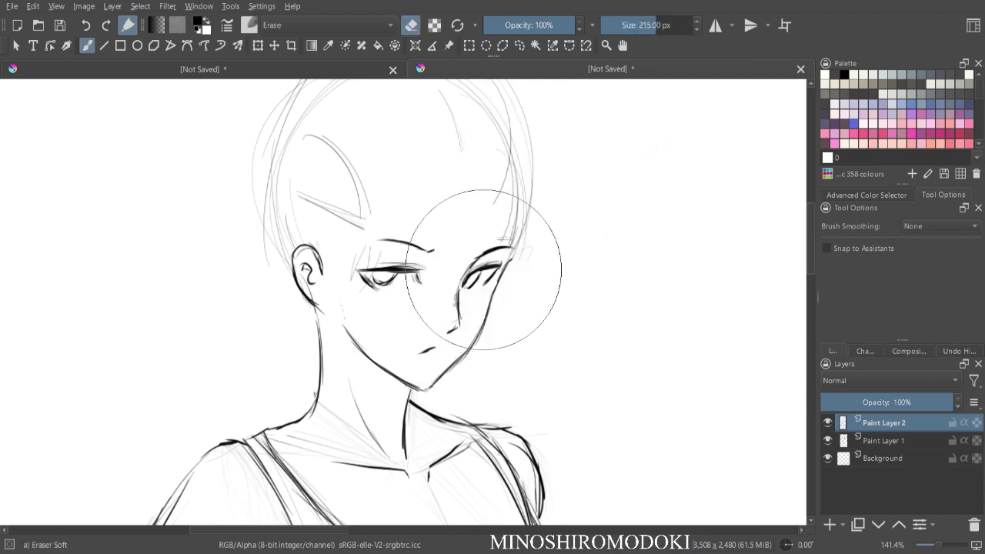
pyautogui.moveTo(483, 274)
pyautogui.mouseDown()
pyautogui.moveTo(371, 273)
pyautogui.moveTo(479, 269)
pyautogui.moveTo(471, 279)
pyautogui.moveTo(490, 264)
pyautogui.mouseUp()
pyautogui.press('+')
pyautogui.press('+')
pyautogui.rightClick(575, 277)
pyautogui.click(576, 358)
pyautogui.moveTo(542, 248)
pyautogui.mouseDown()
pyautogui.moveTo(574, 232)
pyautogui.moveTo(522, 267)
pyautogui.moveTo(554, 240)
pyautogui.moveTo(605, 226)
pyautogui.mouseUp()
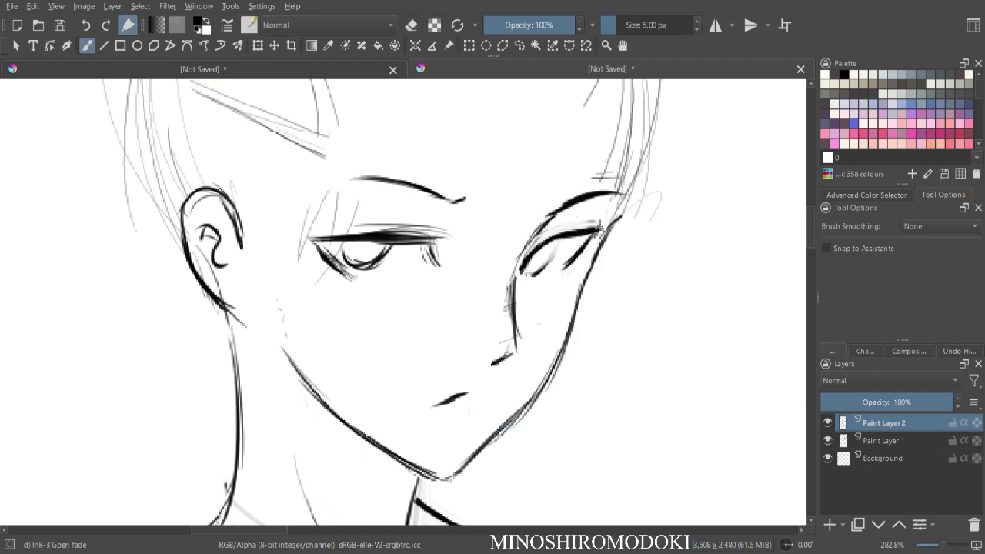
# - Refine the far eye's iris and upper lid strokes in mirrored view
pyautogui.press('m')
pyautogui.moveTo(249, 242); pyautogui.dragTo(280, 277)
pyautogui.moveTo(251, 244)
pyautogui.mouseDown()
pyautogui.moveTo(264, 265)
pyautogui.moveTo(263, 246)
pyautogui.mouseUp()
pyautogui.moveTo(446, 268)
pyautogui.mouseDown()
pyautogui.moveTo(468, 267)
pyautogui.moveTo(439, 270)
pyautogui.mouseUp()
pyautogui.hotkey('ctrl', '-')
pyautogui.hotkey('ctrl', '-')
pyautogui.hotkey('ctrl', '+')
pyautogui.scroll(1, 425, 267)
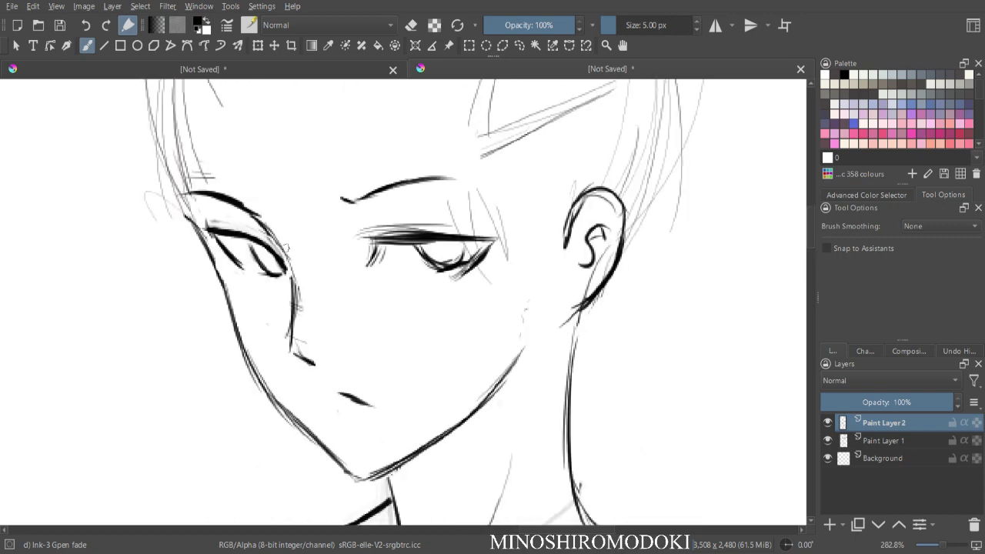
pyautogui.moveTo(240, 238); pyautogui.dragTo(263, 247)
pyautogui.moveTo(239, 238); pyautogui.dragTo(270, 253)
# - Compare the two eyes and the face's balance in mirrored and normal view at several zoom levels
pyautogui.hotkey('ctrl', '-')
pyautogui.hotkey('ctrl', '-')
pyautogui.hotkey('ctrl', '-')
pyautogui.hotkey('ctrl', '+')
pyautogui.press('m')
pyautogui.hotkey('ctrl', '+')
pyautogui.hotkey('ctrl', '+')
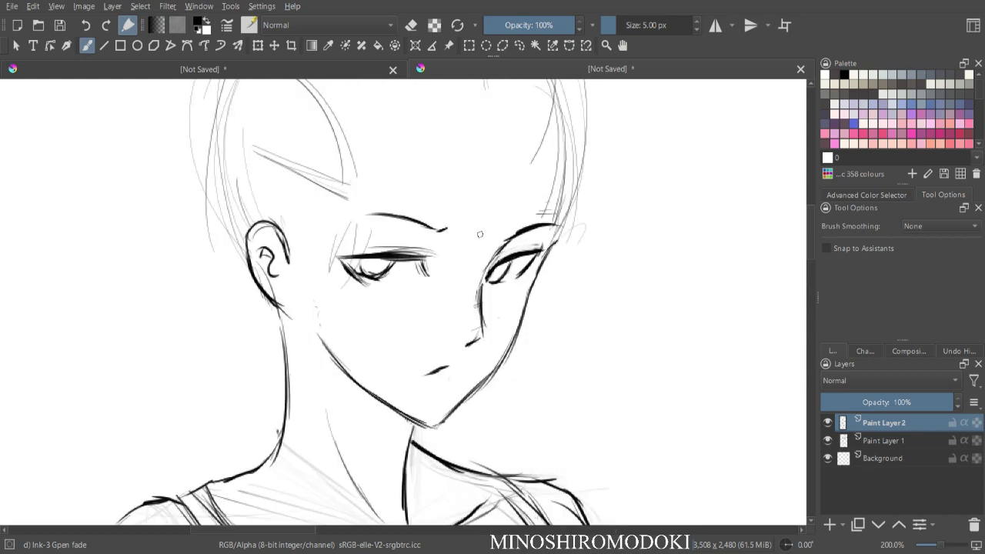
pyautogui.hotkey('ctrl', '-')
pyautogui.hotkey('ctrl', '-')
pyautogui.press('m')
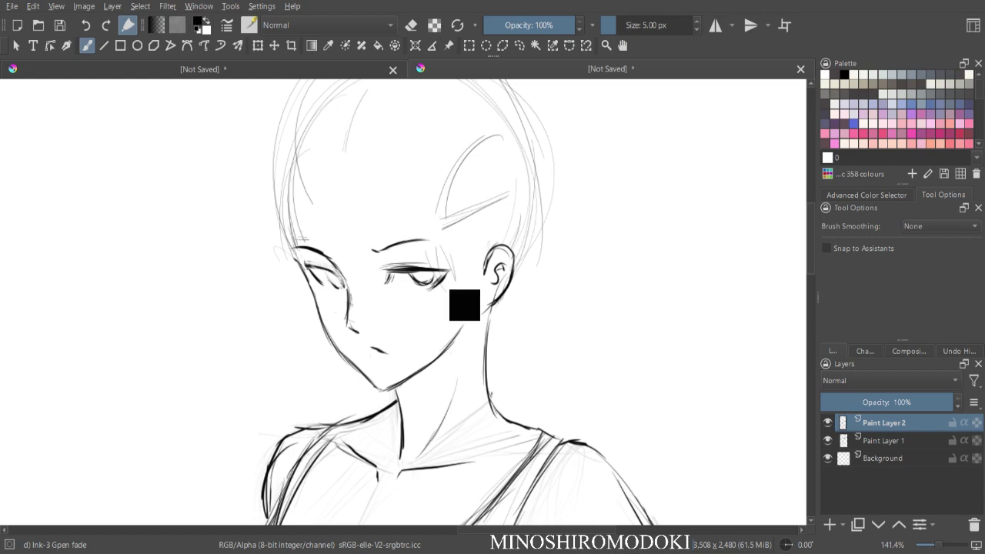
pyautogui.hotkey('ctrl', '-')
pyautogui.hotkey('ctrl', '-')
pyautogui.press('m')
pyautogui.hotkey('ctrl', '+')
pyautogui.hotkey('ctrl', '+')
pyautogui.hotkey('ctrl', '+')
# - Lasso the near eye, move it slightly toward the nose, rotate it a little, and apply the transform
pyautogui.press('l')
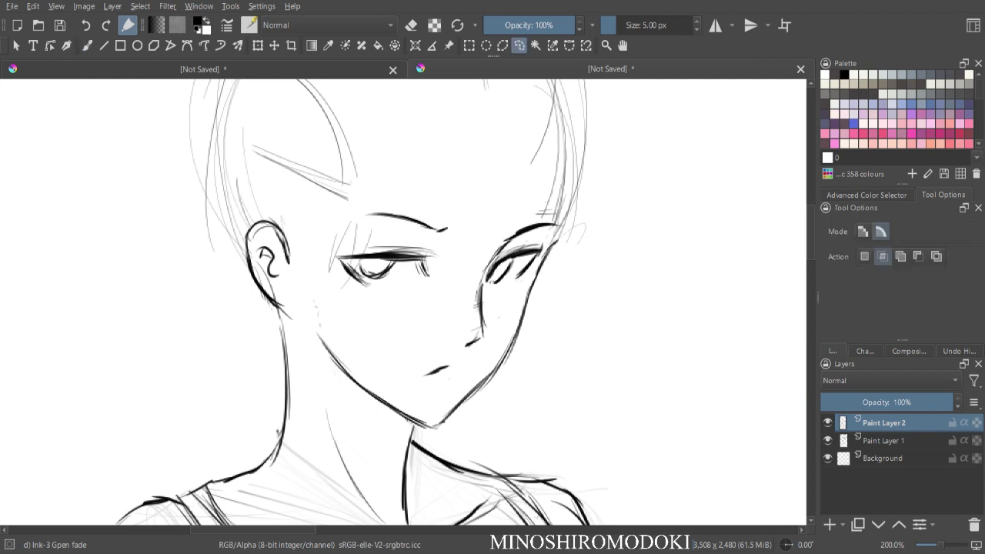
pyautogui.moveTo(390, 232)
pyautogui.mouseDown()
pyautogui.moveTo(337, 289)
pyautogui.moveTo(400, 234)
pyautogui.mouseUp()
pyautogui.hotkey('ctrl', 't')
pyautogui.moveTo(318, 305); pyautogui.dragTo(325, 304)
pyautogui.moveTo(387, 284); pyautogui.dragTo(392, 284)
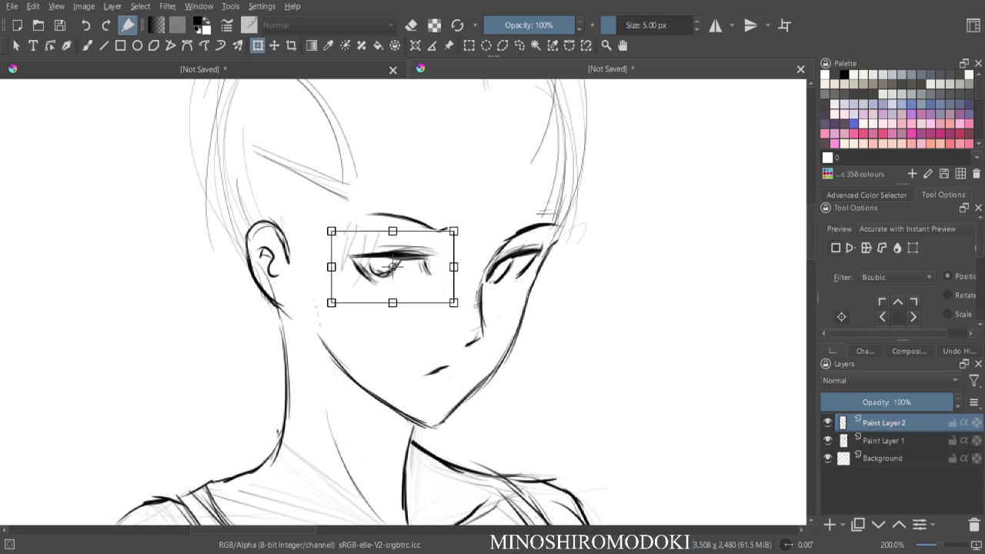
pyautogui.press('m')
pyautogui.moveTo(492, 307); pyautogui.dragTo(496, 300)
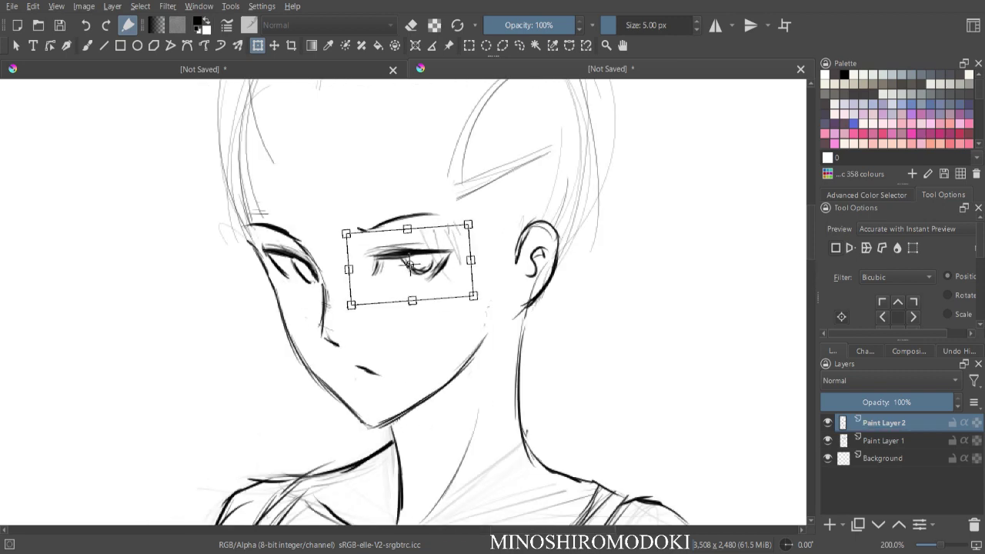
pyautogui.press('Return')
pyautogui.press('b')
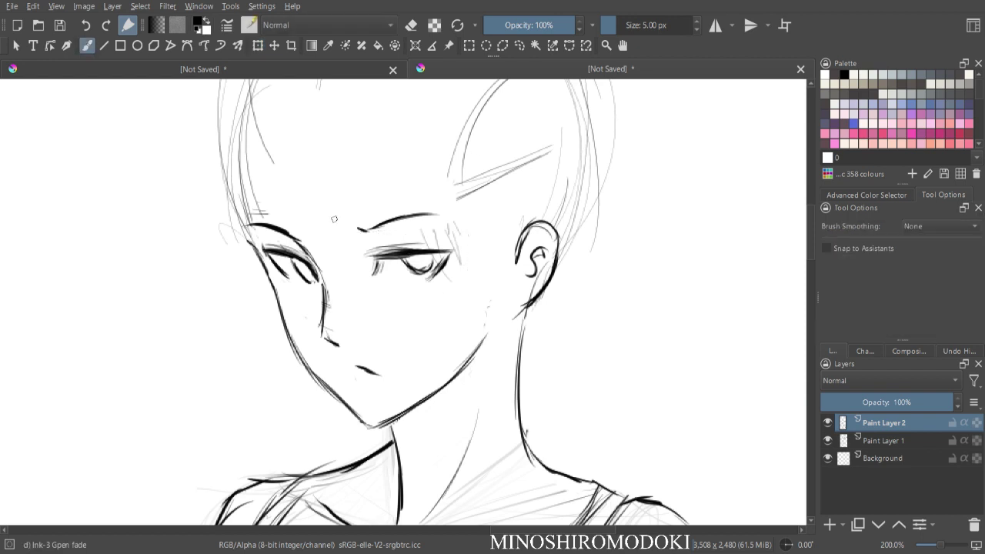
# - Thin and clean up the near eye's upper lid line, reducing the eraser to 7 px
pyautogui.press('e')
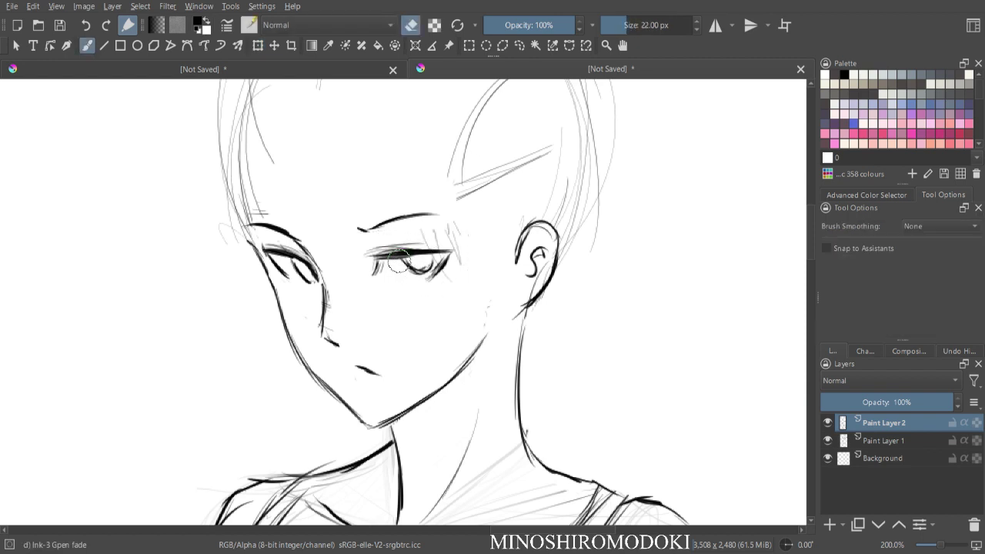
pyautogui.press('[')
pyautogui.press('[')
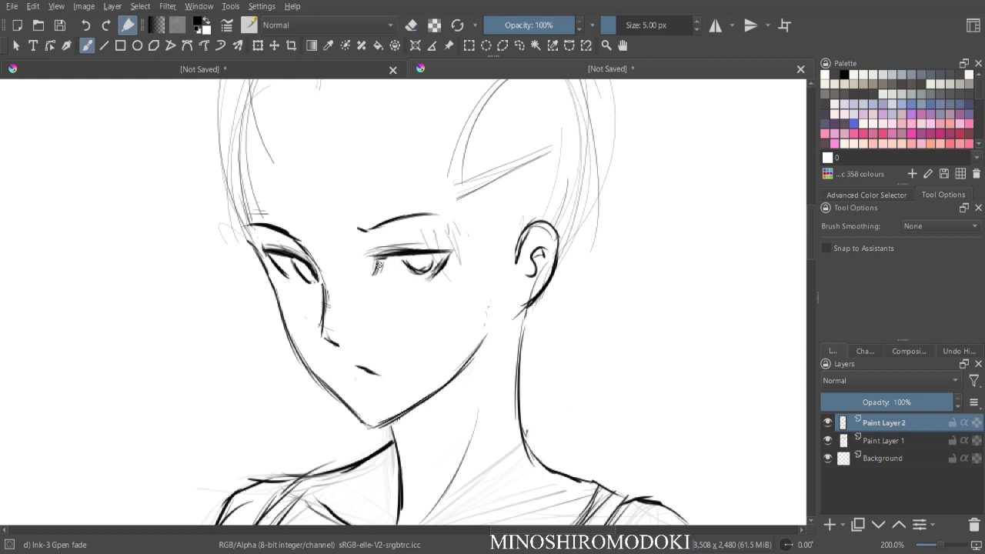
pyautogui.press('e')
pyautogui.press('e')
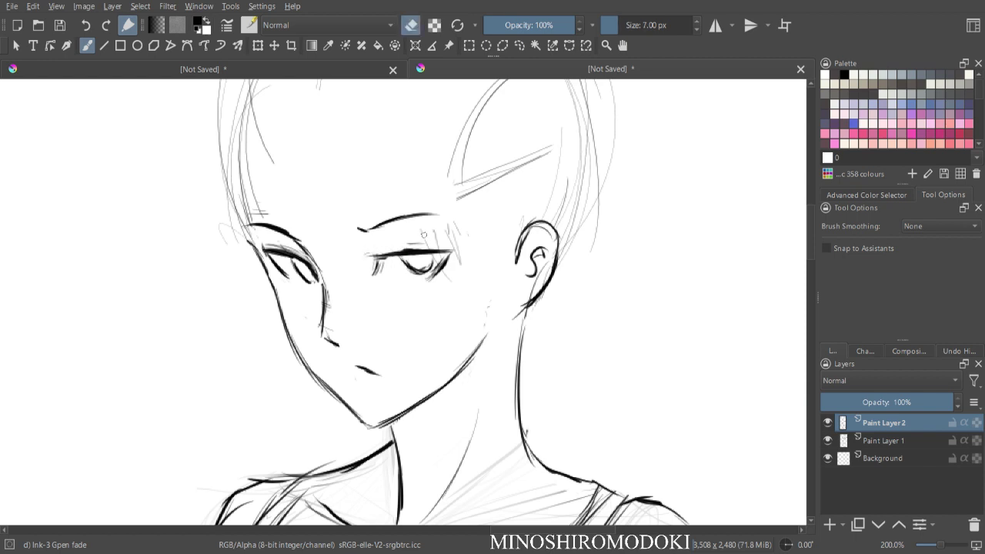
# - Erase the stray sketch lines around the near eye at 14 px and re-ink the lower curve of its iris
pyautogui.press(']')
pyautogui.press(']')
pyautogui.press(']')
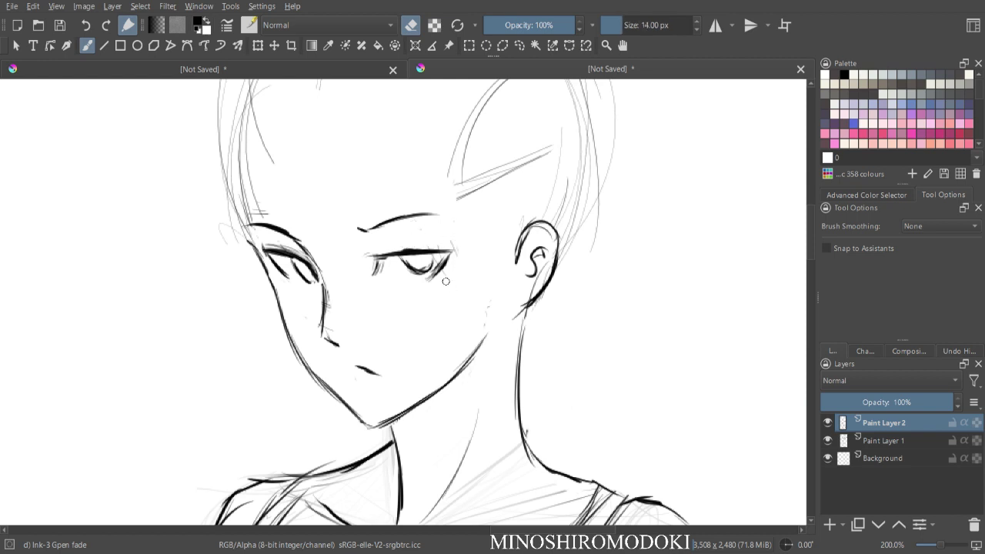
pyautogui.moveTo(442, 271)
pyautogui.mouseDown()
pyautogui.moveTo(451, 258)
pyautogui.moveTo(431, 277)
pyautogui.mouseUp()
pyautogui.hotkey('ctrl', '-')
pyautogui.press('m')
pyautogui.hotkey('ctrl', '+')
pyautogui.hotkey('ctrl', '+')
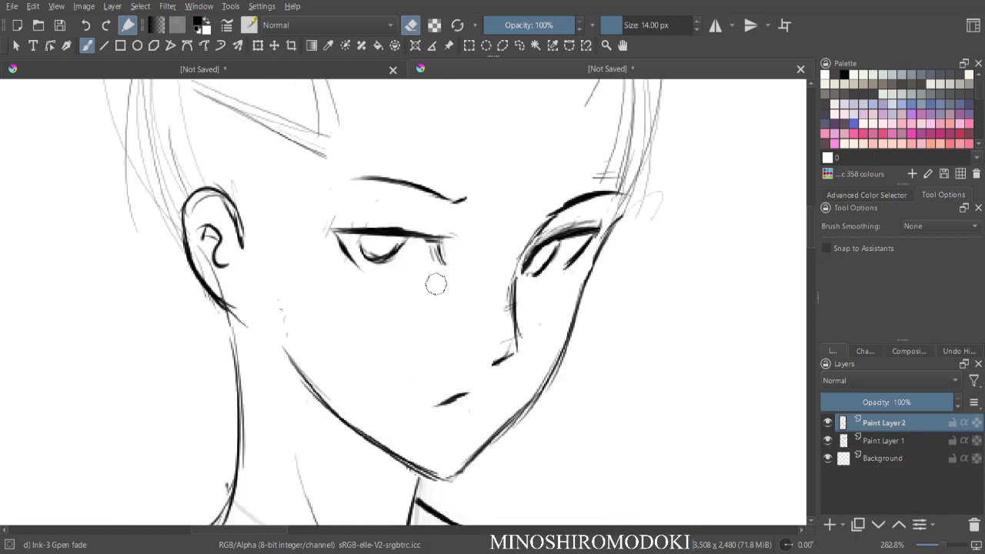
pyautogui.press('e')
pyautogui.moveTo(362, 254); pyautogui.dragTo(390, 259)
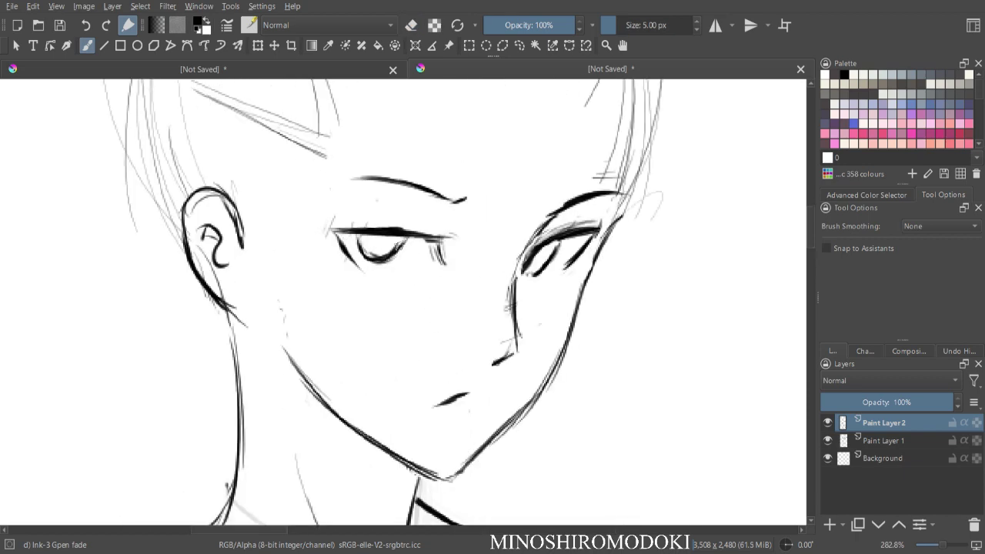
# - Try to narrow the near eye by erasing its outer corner and redrawing it closer to the iris
pyautogui.press('e')
pyautogui.press('m')
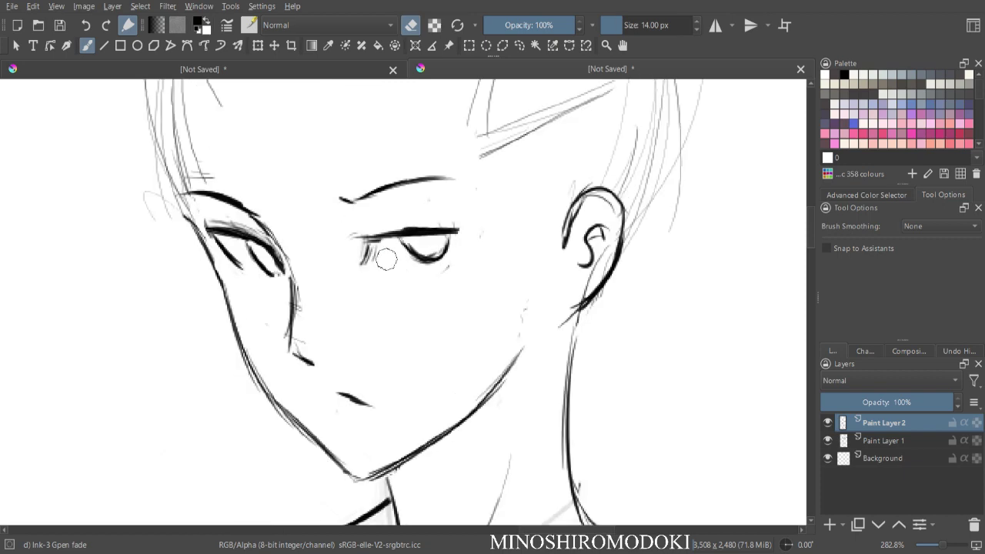
pyautogui.press('e')
pyautogui.moveTo(453, 235)
pyautogui.mouseDown()
pyautogui.moveTo(436, 266)
pyautogui.moveTo(428, 264)
pyautogui.mouseUp()
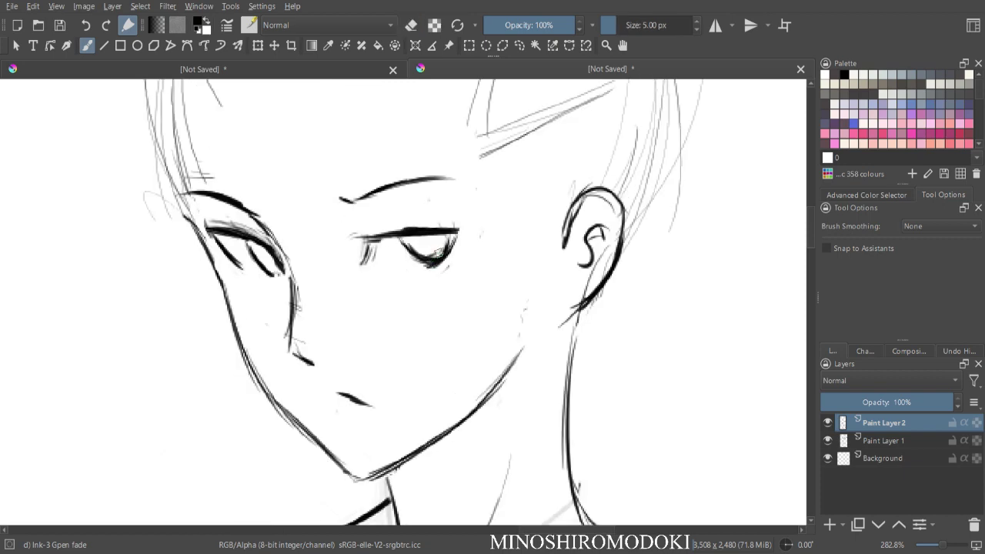
pyautogui.press('-')
pyautogui.press('-')
pyautogui.press('m')
pyautogui.press('+')
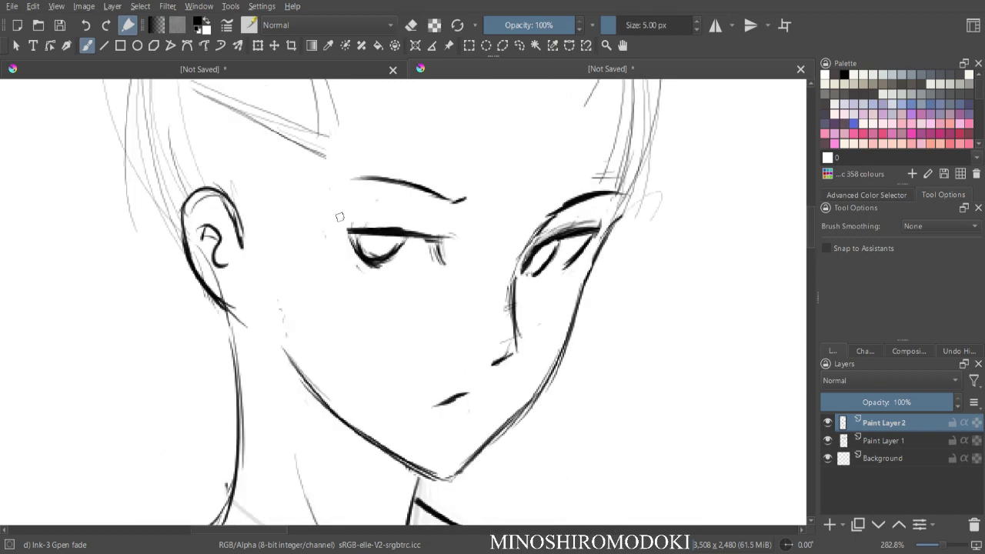
pyautogui.press('m')
pyautogui.press('+')
pyautogui.hotkey('ctrl', 'z')
pyautogui.hotkey('ctrl', 'z')
# - Redraw the near eye's outer corner lash and add a light eyelid crease above the eye
pyautogui.moveTo(476, 228); pyautogui.dragTo(449, 266)
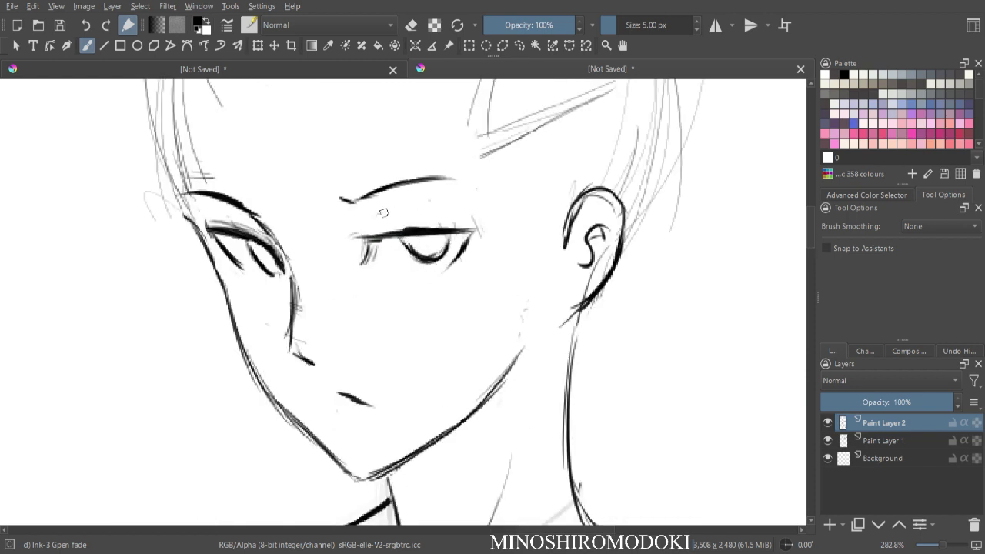
pyautogui.press('-')
pyautogui.press('-')
pyautogui.press('m')
pyautogui.press('+')
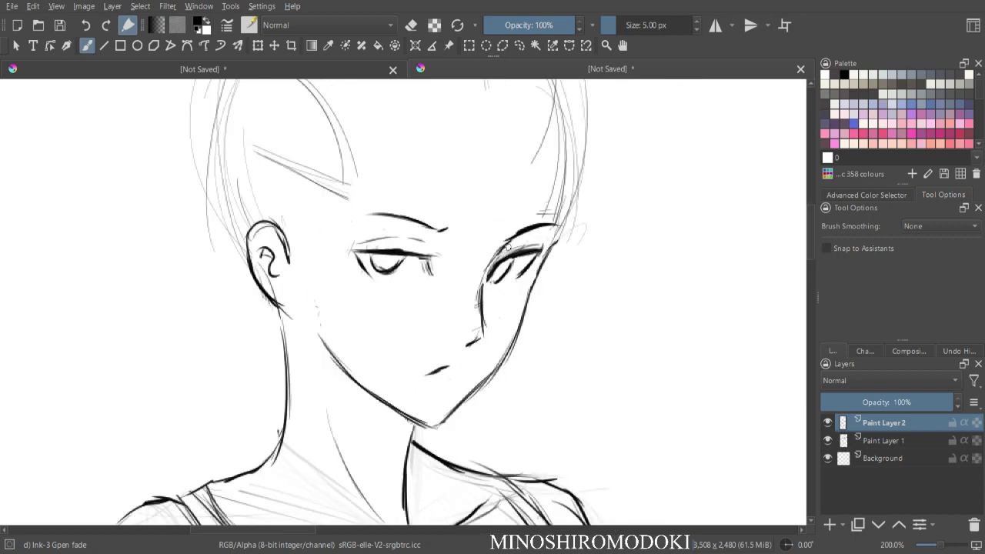
# - Erase the old mouth with a 14 px eraser and redraw it as a short line with a small corner mark
pyautogui.press('m')
pyautogui.press('-')
pyautogui.press('+')
pyautogui.press('e')
pyautogui.press('-')
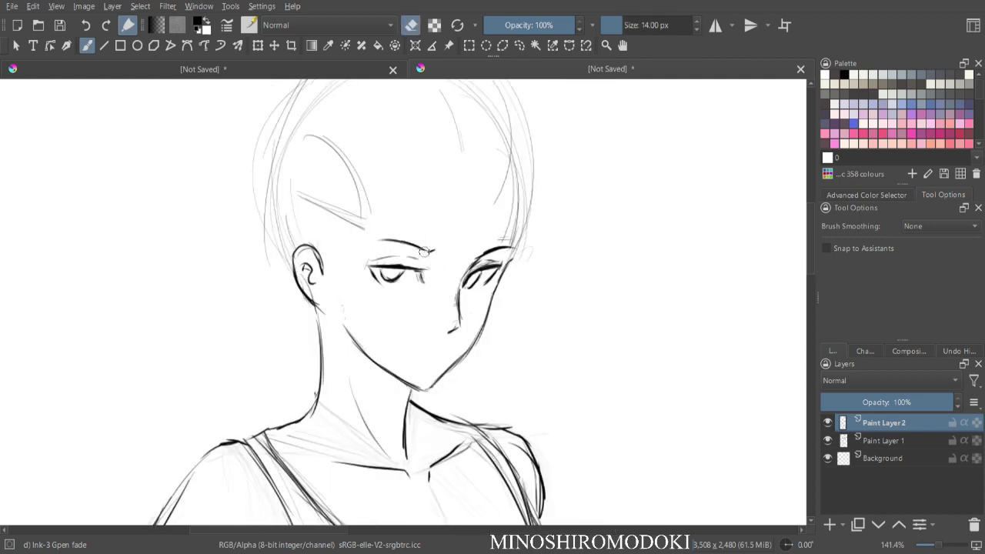
pyautogui.press('e')
pyautogui.press('-')
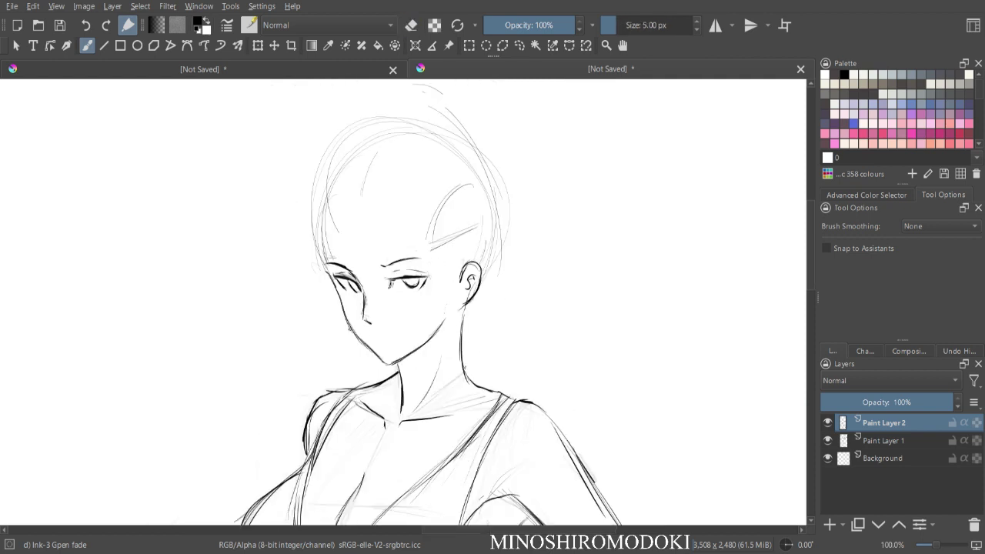
pyautogui.press('+')
pyautogui.press('+')
pyautogui.moveTo(376, 321); pyautogui.dragTo(363, 262)
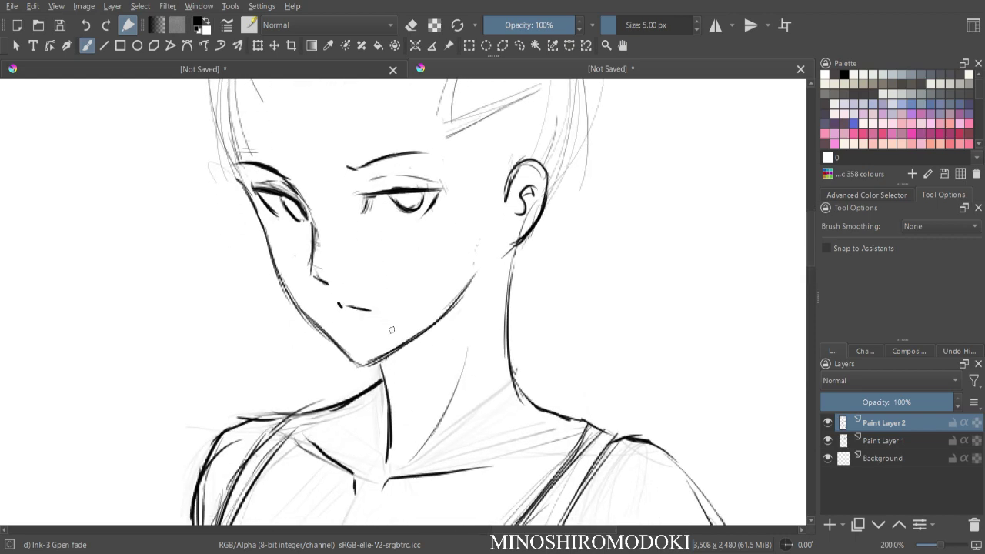
# - Examine the redrawn face up close and against the whole figure
pyautogui.press('-')
pyautogui.press('-')
pyautogui.press('-')
pyautogui.press('-')
pyautogui.press('+')
pyautogui.moveTo(499, 264)
pyautogui.mouseDown()
pyautogui.moveTo(542, 168)
pyautogui.moveTo(420, 337)
pyautogui.mouseUp()
pyautogui.press('+')
pyautogui.moveTo(423, 524); pyautogui.dragTo(477, 505)
pyautogui.press('+')
pyautogui.press('+')
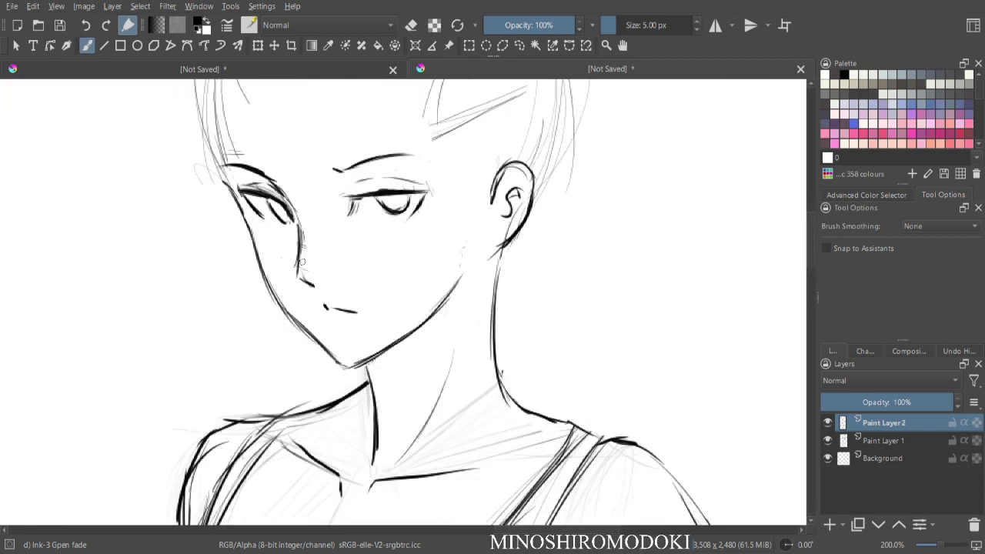
pyautogui.press('-')
pyautogui.press('-')
pyautogui.press('-')
pyautogui.press('-')
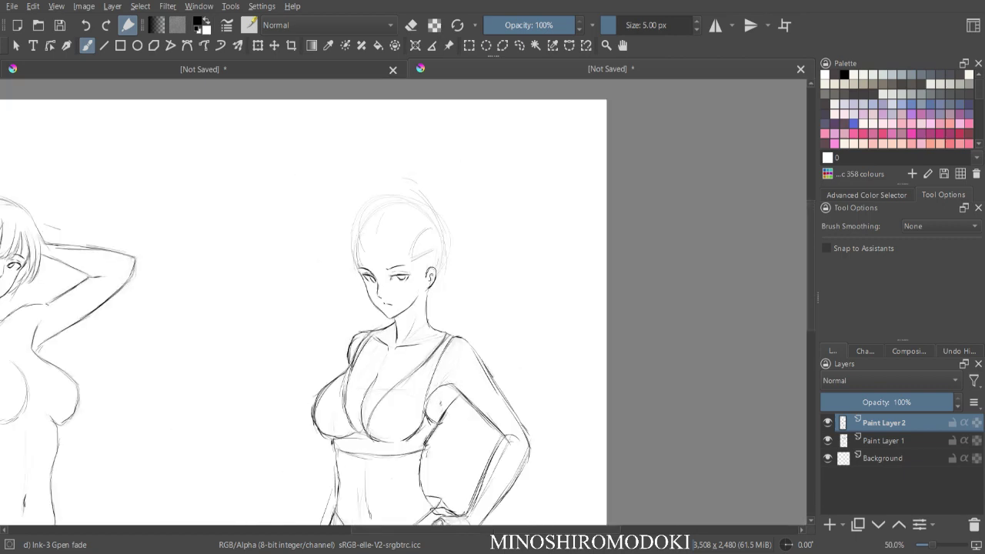
# - Sketch long pointed fringe strands falling between the eyes and a side lock in front of the near ear
pyautogui.moveTo(511, 254); pyautogui.dragTo(508, 197)
pyautogui.press('-')
pyautogui.press('+')
pyautogui.moveTo(518, 124); pyautogui.dragTo(517, 237)
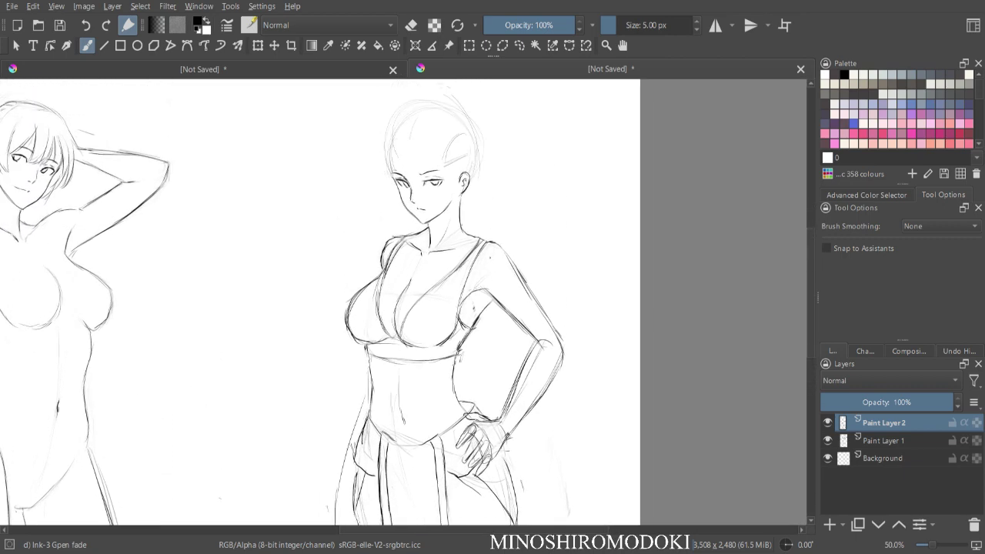
pyautogui.press('+')
pyautogui.press('+')
pyautogui.moveTo(541, 88)
pyautogui.mouseDown()
pyautogui.moveTo(467, 271)
pyautogui.moveTo(484, 285)
pyautogui.mouseUp()
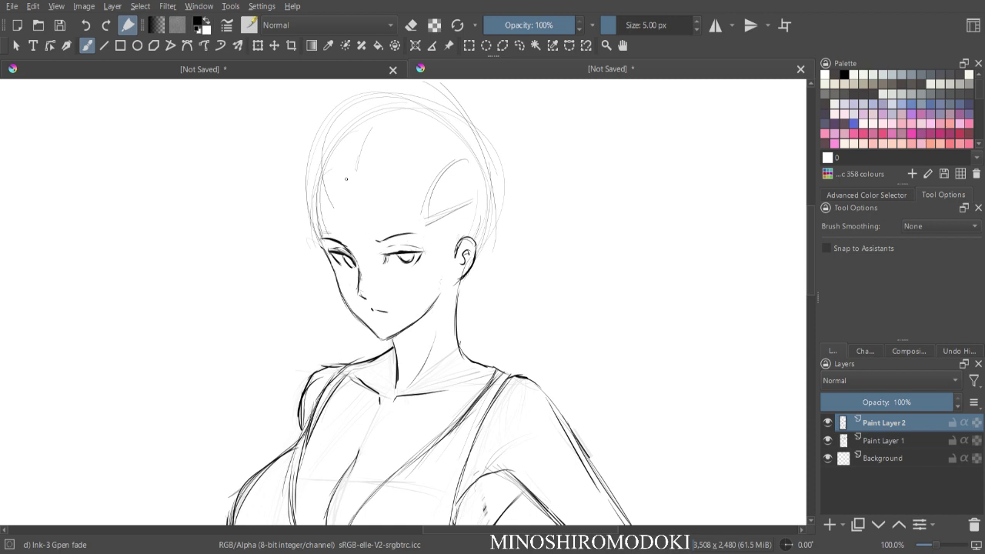
pyautogui.moveTo(347, 212); pyautogui.dragTo(358, 263)
pyautogui.moveTo(371, 175); pyautogui.dragTo(383, 264)
pyautogui.moveTo(372, 229); pyautogui.dragTo(389, 276)
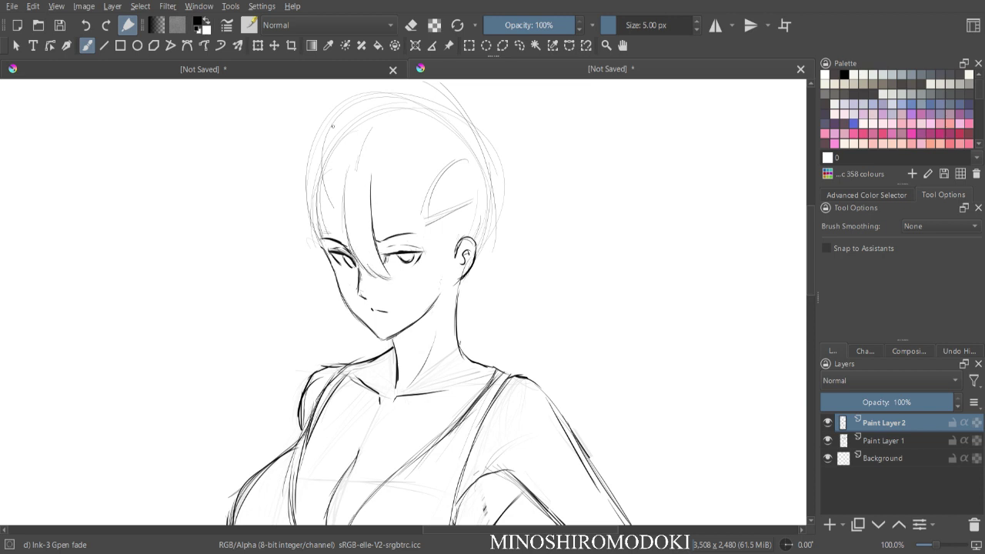
pyautogui.moveTo(371, 195)
pyautogui.mouseDown()
pyautogui.moveTo(383, 230)
pyautogui.moveTo(401, 245)
pyautogui.mouseUp()
pyautogui.moveTo(407, 193); pyautogui.dragTo(420, 262)
pyautogui.moveTo(412, 192); pyautogui.dragTo(425, 316)
pyautogui.moveTo(420, 258); pyautogui.dragTo(426, 341)
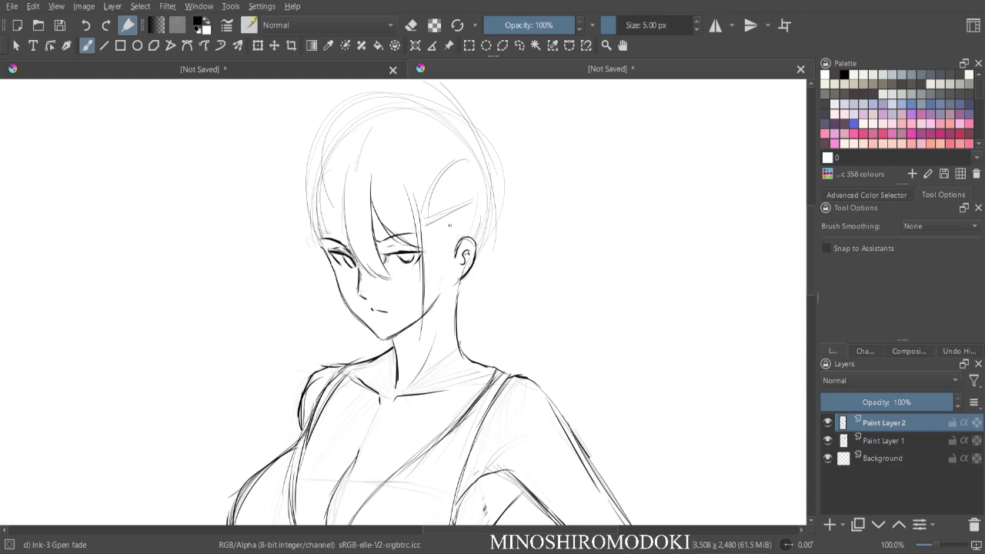
pyautogui.moveTo(448, 218); pyautogui.dragTo(454, 293)
pyautogui.moveTo(439, 299)
pyautogui.mouseDown()
pyautogui.moveTo(424, 347)
pyautogui.moveTo(424, 334)
pyautogui.mouseUp()
# - Check the fringe in the mirrored view and undo all its strands and the side lock
pyautogui.hotkey('ctrl', '-')
pyautogui.press('m')
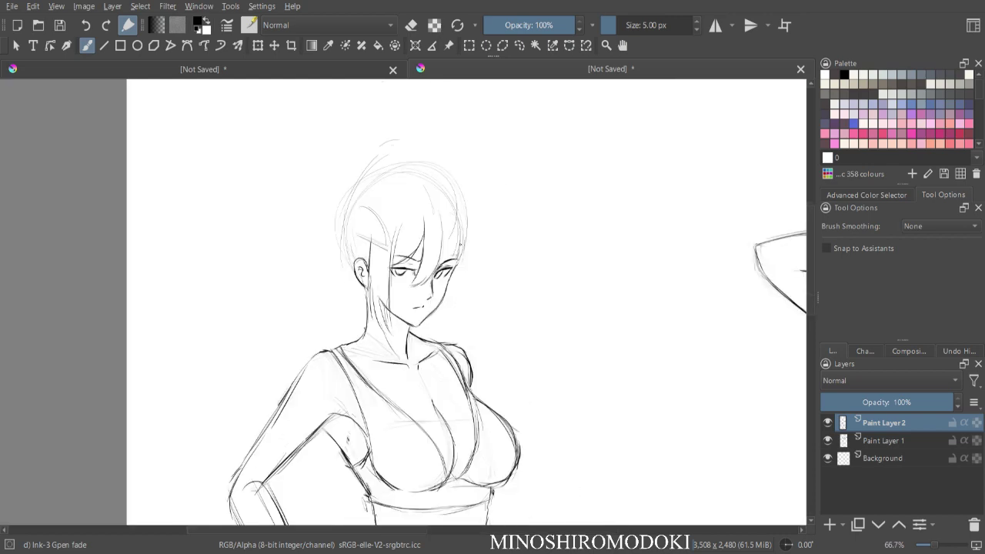
pyautogui.press('+')
pyautogui.press('+')
pyautogui.hotkey('ctrl', 'z')
pyautogui.hotkey('ctrl', 'z')
pyautogui.hotkey('ctrl', 'z')
pyautogui.hotkey('ctrl', 'z')
pyautogui.hotkey('ctrl', 'z')
pyautogui.hotkey('ctrl', 'z')
pyautogui.hotkey('ctrl', 'z')
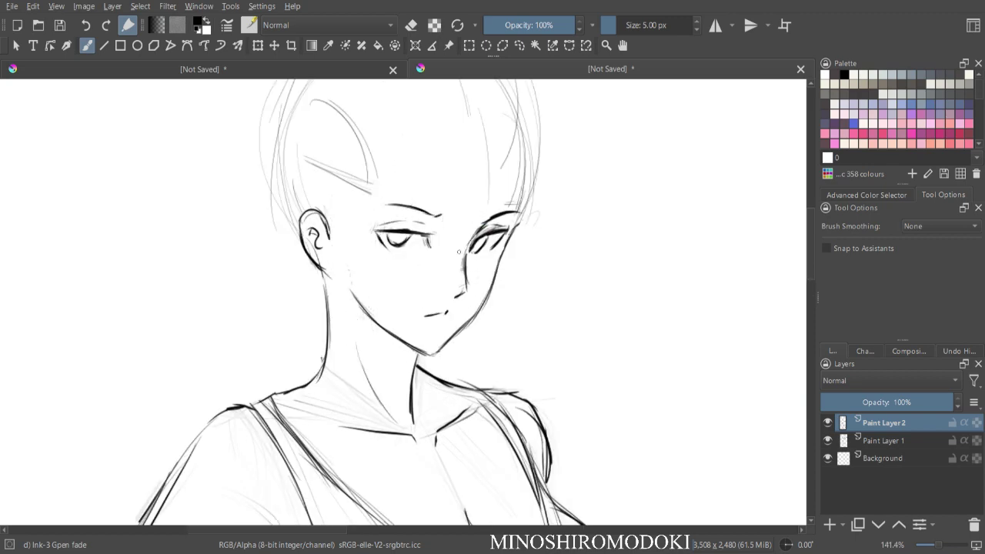
# - Rework the upper lid line of the far eye in the unmirrored close-up view
pyautogui.press('-')
pyautogui.press('-')
pyautogui.press('m')
pyautogui.press('+')
pyautogui.press('+')
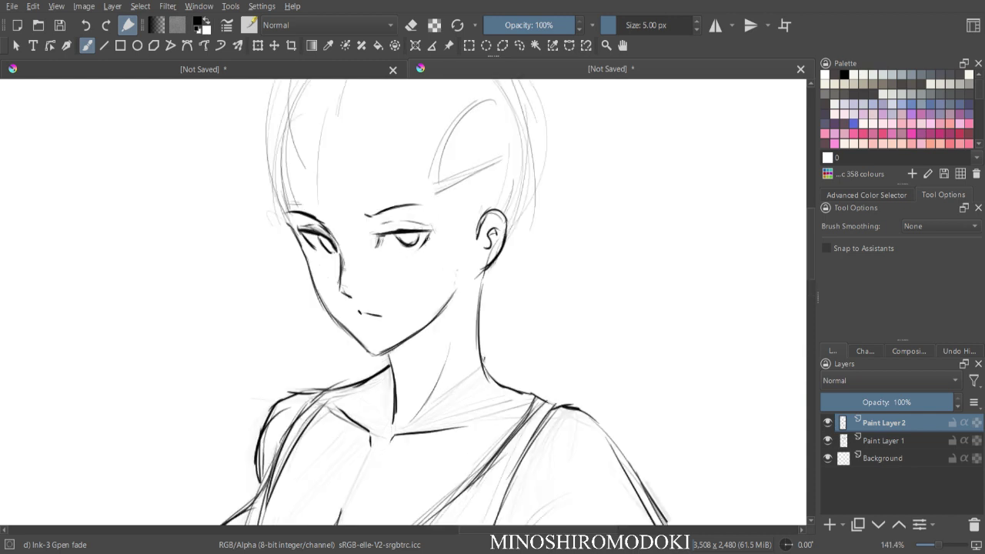
pyautogui.press('+')
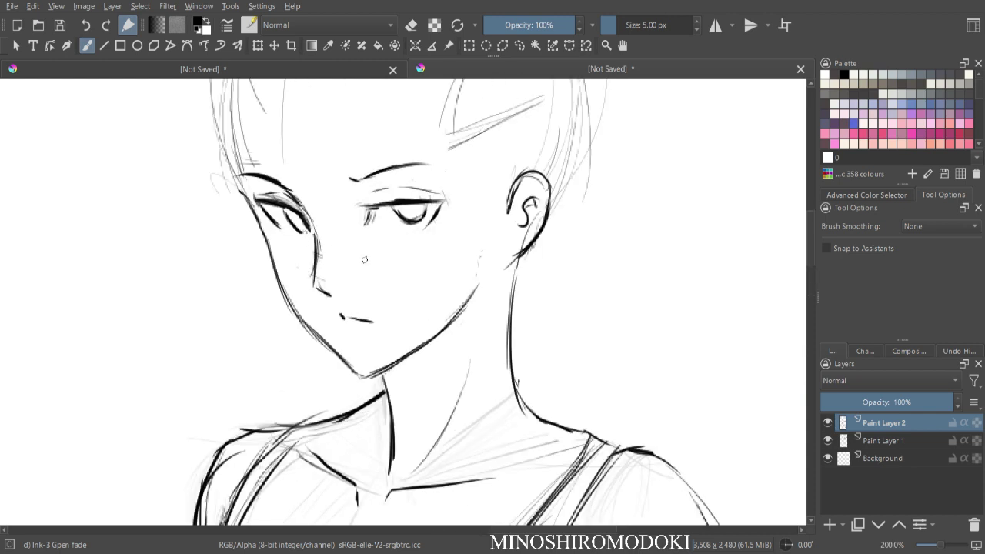
pyautogui.press('e')
pyautogui.press('e')
pyautogui.press('e')
pyautogui.press('e')
pyautogui.moveTo(260, 205)
pyautogui.mouseDown()
pyautogui.moveTo(276, 228)
pyautogui.moveTo(311, 231)
pyautogui.mouseUp()
pyautogui.press('-')
pyautogui.press('-')
pyautogui.press('-')
pyautogui.press('+')
pyautogui.scroll(2, 469, 206)
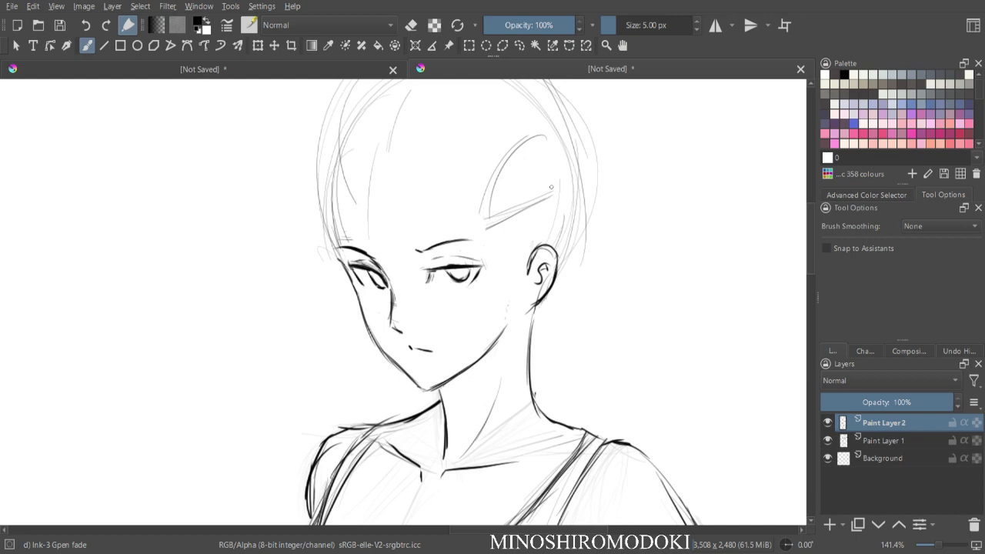
# - Erase the nose bridge line beside the far eye with the 14 px eraser
pyautogui.press('e')
pyautogui.moveTo(383, 277); pyautogui.dragTo(392, 309)
pyautogui.scroll(1, 393, 319)
pyautogui.press('m')
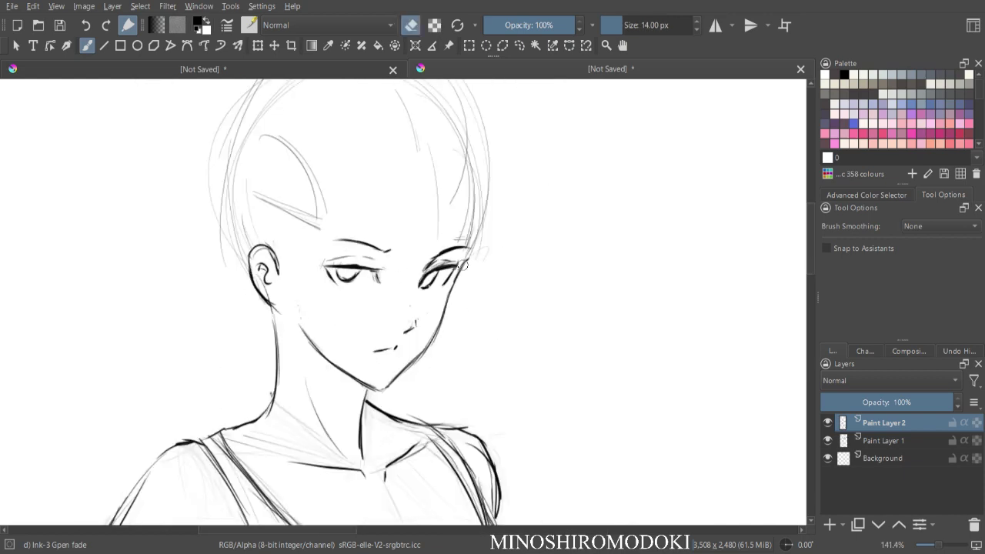
# - Examine the face's proportions in mirrored and normal views at several magnifications
pyautogui.press('+')
pyautogui.press('-')
pyautogui.press('m')
pyautogui.press('+')
pyautogui.press('-')
pyautogui.press('-')
pyautogui.press('-')
pyautogui.press('m')
pyautogui.press('-')
pyautogui.press('-')
pyautogui.press('+')
pyautogui.press('+')
pyautogui.press('+')
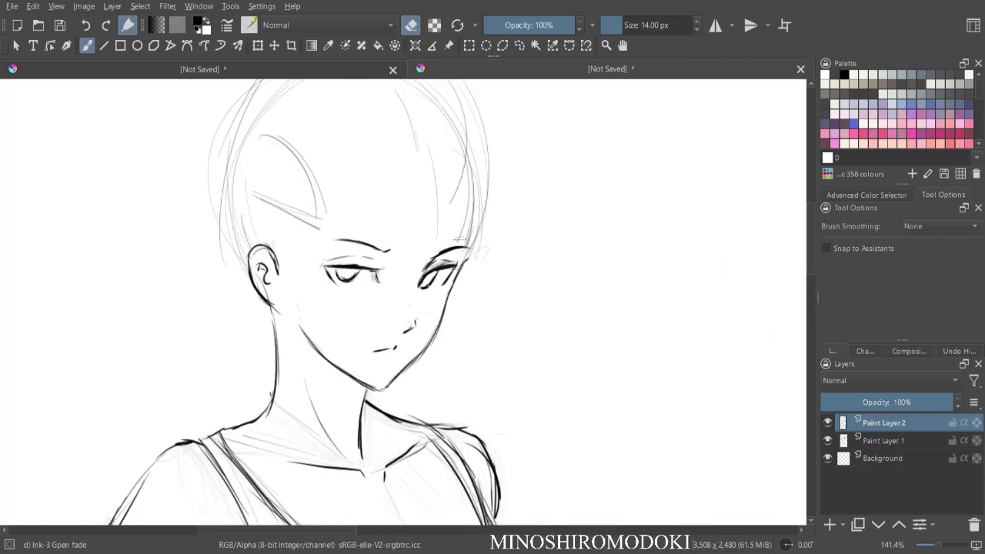
# - Clean up the lines at the outer end of the far brow with the 14 px eraser
pyautogui.moveTo(463, 257); pyautogui.dragTo(455, 222)
pyautogui.scroll(-1, 457, 236)
pyautogui.scroll(1, 466, 230)
pyautogui.scroll(-1, 470, 230)
pyautogui.press('e')
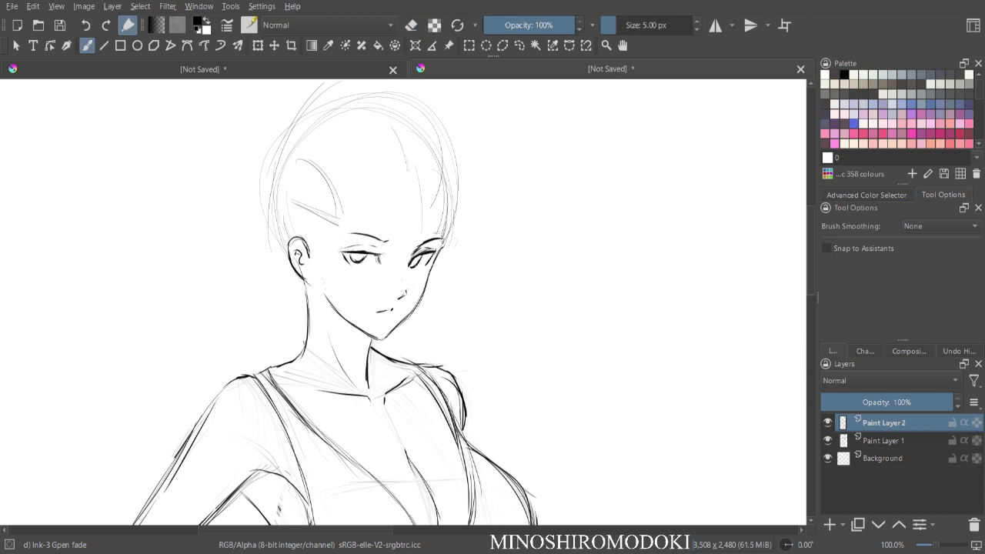
# - Try a pointed fringe strand between the eyes in the mirrored and normal views, and undo it
pyautogui.moveTo(394, 176)
pyautogui.mouseDown()
pyautogui.moveTo(389, 268)
pyautogui.moveTo(418, 239)
pyautogui.moveTo(401, 271)
pyautogui.mouseUp()
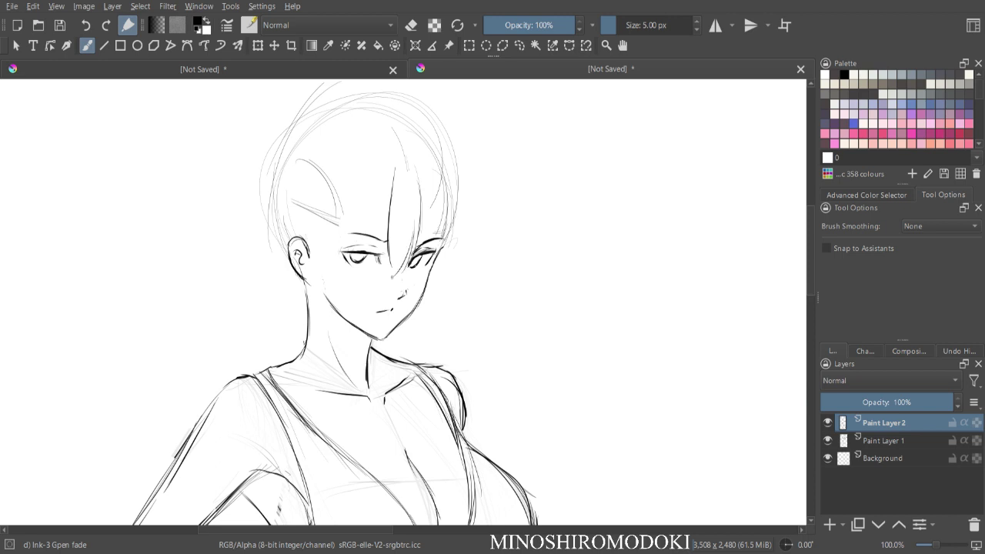
pyautogui.press('m')
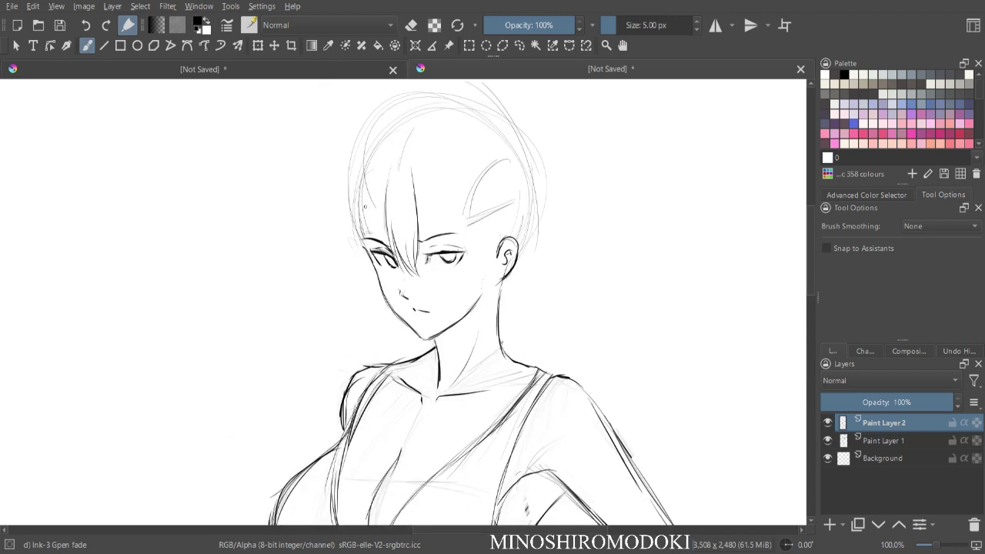
pyautogui.press('-')
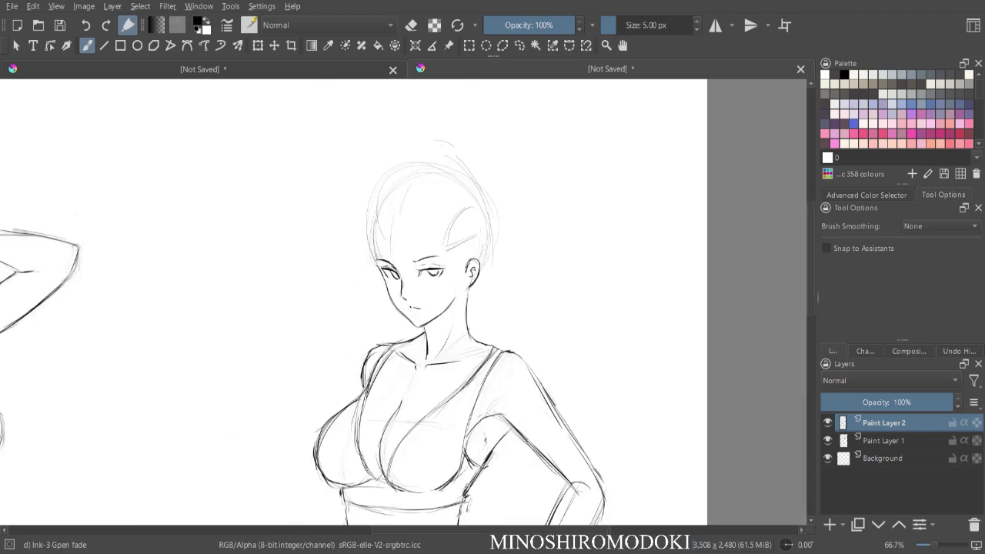
pyautogui.hotkey('ctrl', 'z')
pyautogui.moveTo(409, 213); pyautogui.dragTo(414, 269)
pyautogui.press('+')
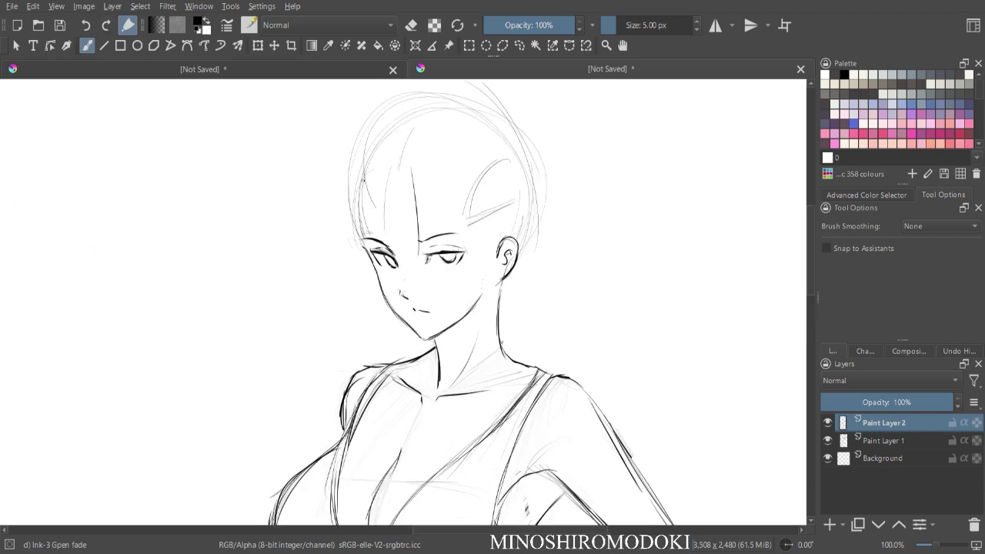
pyautogui.hotkey('ctrl', 'z')
# - Draw a blunt, straight fringe ending around the brows, with a longer strand starting beside the near eye
pyautogui.press('+')
pyautogui.press('-')
pyautogui.scroll(1, 387, 188)
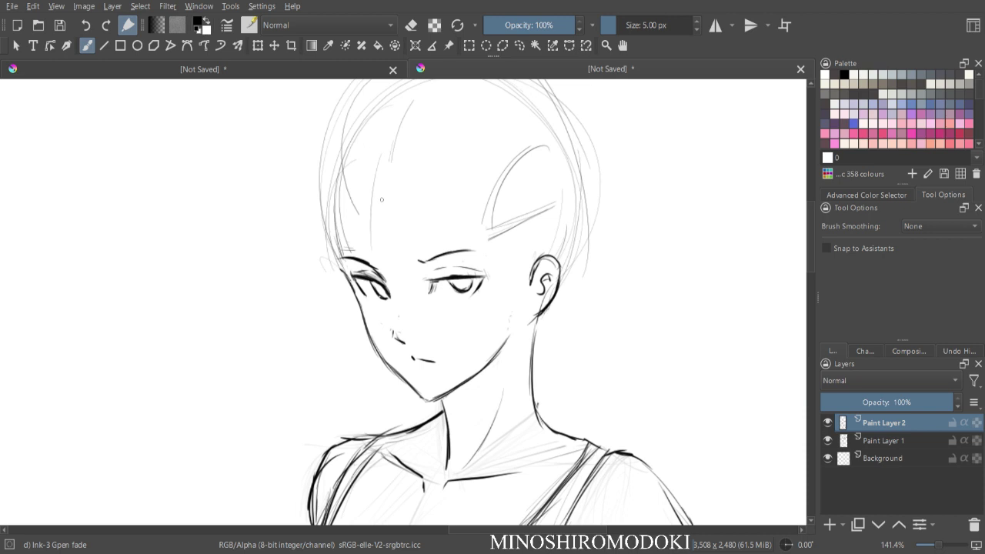
pyautogui.moveTo(369, 180)
pyautogui.mouseDown()
pyautogui.moveTo(380, 267)
pyautogui.moveTo(412, 273)
pyautogui.mouseUp()
pyautogui.moveTo(416, 208); pyautogui.dragTo(420, 266)
pyautogui.hotkey('ctrl', 'z')
pyautogui.moveTo(416, 207)
pyautogui.mouseDown()
pyautogui.moveTo(423, 260)
pyautogui.moveTo(479, 251)
pyautogui.moveTo(463, 254)
pyautogui.mouseUp()
pyautogui.moveTo(469, 177); pyautogui.dragTo(491, 270)
pyautogui.moveTo(474, 195); pyautogui.dragTo(493, 319)
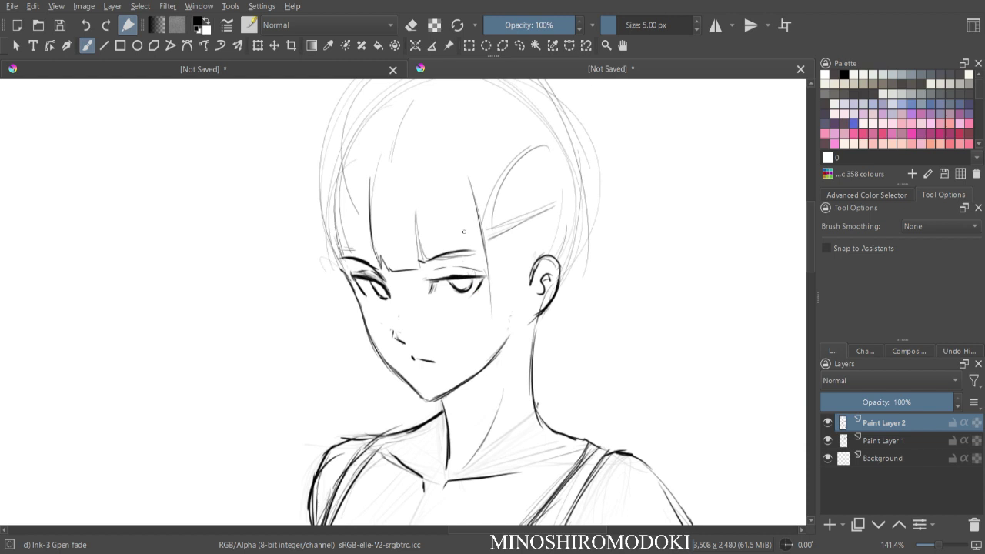
# - Draw a blunt-ended side lock in front of the near ear and erase the jawline crossing it
pyautogui.moveTo(481, 239); pyautogui.dragTo(488, 349)
pyautogui.moveTo(525, 189); pyautogui.dragTo(533, 292)
pyautogui.moveTo(528, 248)
pyautogui.mouseDown()
pyautogui.moveTo(537, 322)
pyautogui.moveTo(505, 396)
pyautogui.mouseUp()
pyautogui.moveTo(488, 325)
pyautogui.mouseDown()
pyautogui.moveTo(481, 380)
pyautogui.moveTo(510, 377)
pyautogui.mouseUp()
pyautogui.press('e')
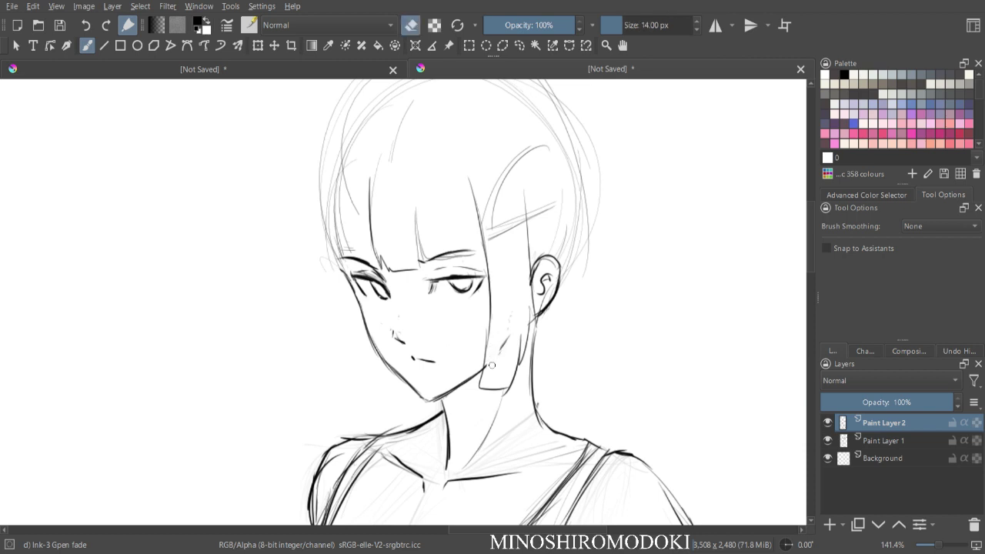
pyautogui.press('e')
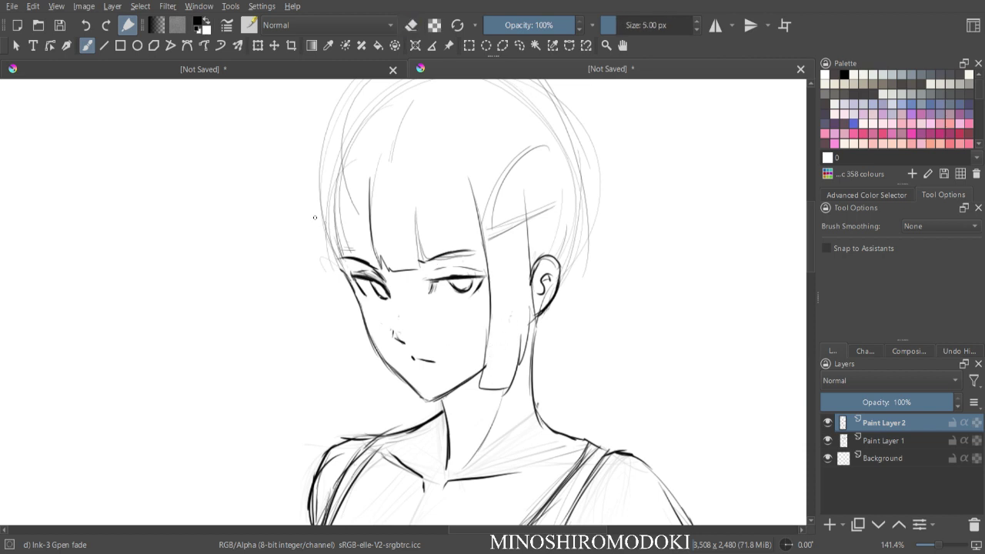
# - Draw the hair outline on the far side of the head and a blunt-ended lock along the far cheek
pyautogui.moveTo(327, 181); pyautogui.dragTo(319, 231)
pyautogui.moveTo(331, 163); pyautogui.dragTo(319, 254)
pyautogui.moveTo(323, 183)
pyautogui.mouseDown()
pyautogui.moveTo(328, 264)
pyautogui.moveTo(360, 267)
pyautogui.mouseUp()
pyautogui.moveTo(368, 194)
pyautogui.mouseDown()
pyautogui.moveTo(371, 257)
pyautogui.moveTo(345, 303)
pyautogui.moveTo(331, 284)
pyautogui.moveTo(343, 338)
pyautogui.mouseUp()
pyautogui.moveTo(339, 285); pyautogui.dragTo(354, 379)
pyautogui.moveTo(343, 311)
pyautogui.mouseDown()
pyautogui.moveTo(361, 387)
pyautogui.moveTo(400, 398)
pyautogui.mouseUp()
pyautogui.moveTo(336, 299)
pyautogui.mouseDown()
pyautogui.moveTo(361, 394)
pyautogui.moveTo(391, 397)
pyautogui.mouseUp()
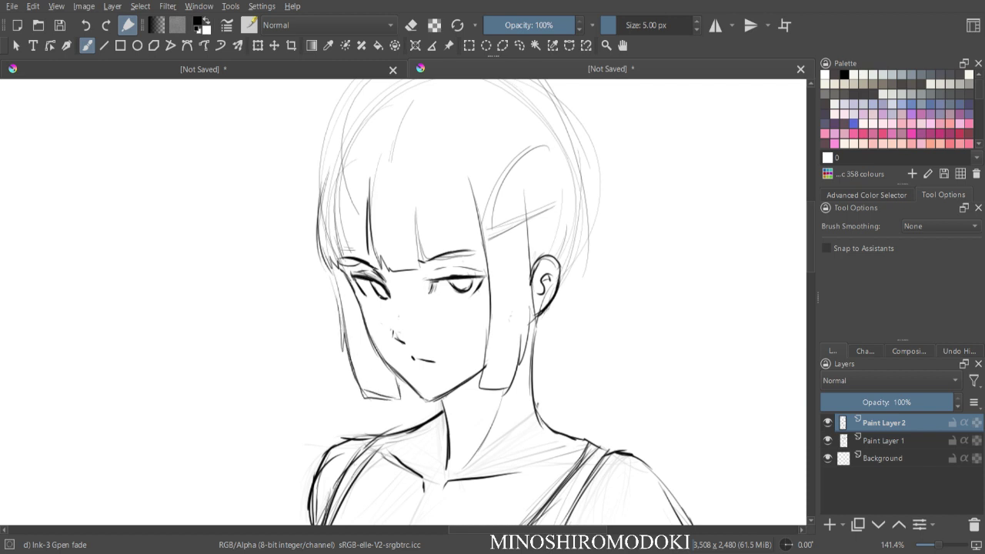
# - Erase the blunt lock beside the far cheek in the mirrored view with the 14 px eraser
pyautogui.press('m')
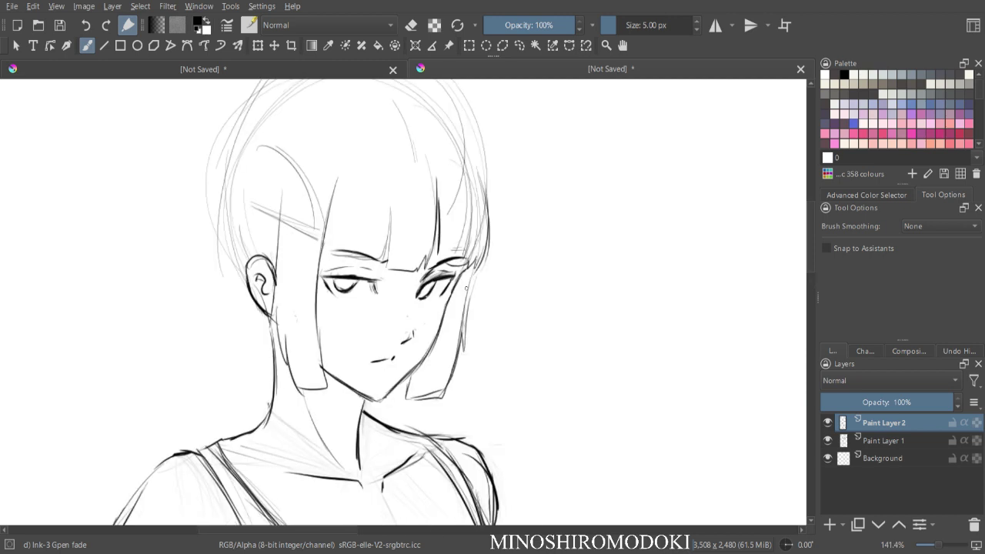
pyautogui.press('e')
pyautogui.moveTo(466, 298)
pyautogui.mouseDown()
pyautogui.moveTo(447, 385)
pyautogui.moveTo(416, 388)
pyautogui.moveTo(441, 394)
pyautogui.mouseUp()
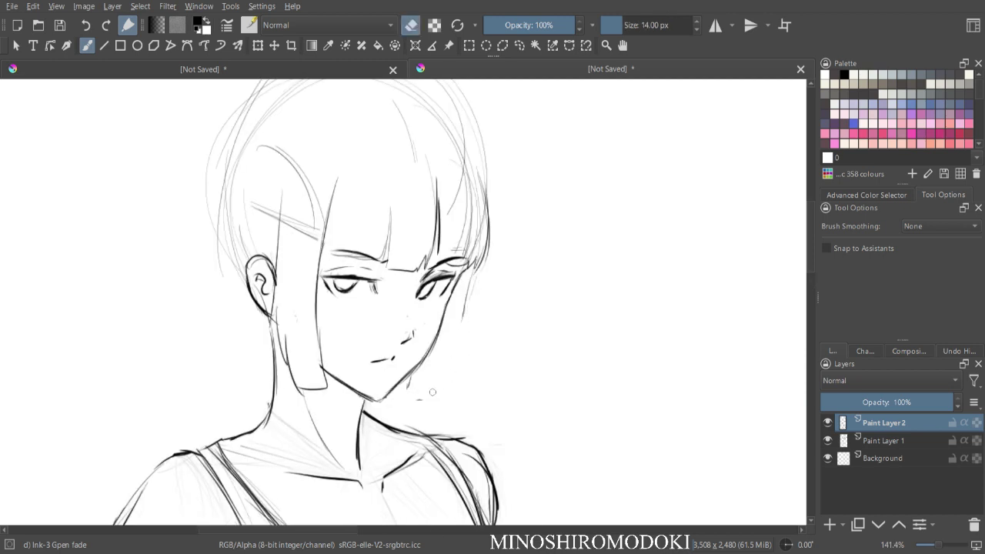
pyautogui.moveTo(454, 340); pyautogui.dragTo(464, 302)
pyautogui.press('e')
pyautogui.press('e')
# - Enlarge the eraser to 28 px and erase the lower part of the side lock by the near ear
pyautogui.press(']')
pyautogui.press(']')
pyautogui.press(']')
pyautogui.press(']')
pyautogui.press(']')
pyautogui.press(']')
pyautogui.press(']')
pyautogui.press(']')
pyautogui.moveTo(314, 295); pyautogui.dragTo(310, 390)
pyautogui.moveTo(289, 345); pyautogui.dragTo(294, 375)
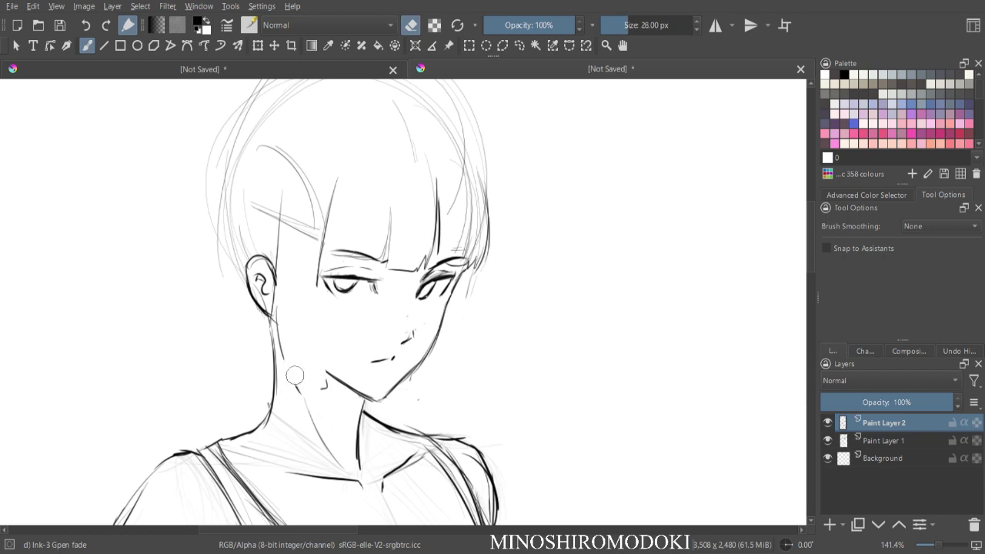
pyautogui.press('m')
pyautogui.press('e')
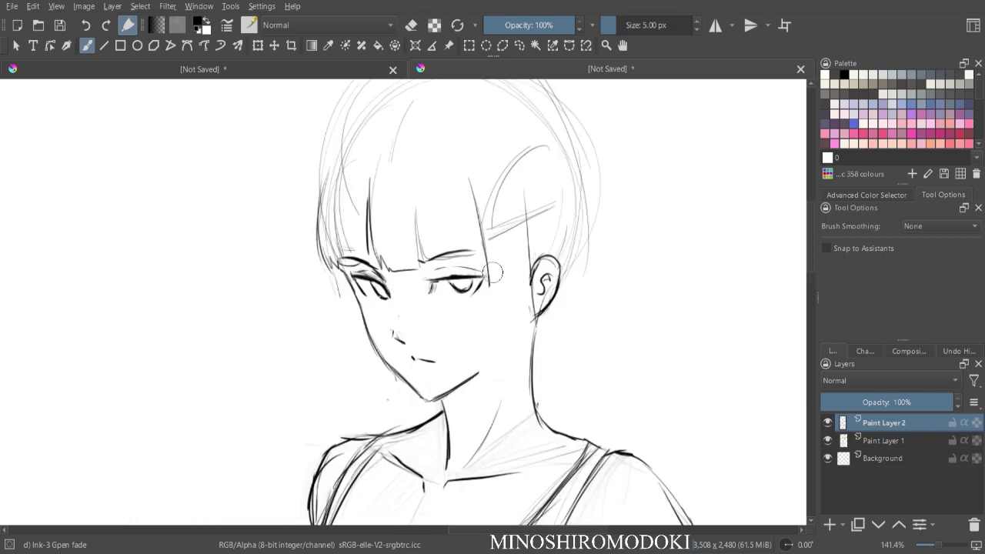
# - Redraw the locks on both sides of the face with curved, pointed ends near the jaw
pyautogui.moveTo(488, 256); pyautogui.dragTo(481, 393)
pyautogui.moveTo(532, 296)
pyautogui.mouseDown()
pyautogui.moveTo(537, 348)
pyautogui.moveTo(528, 370)
pyautogui.moveTo(480, 401)
pyautogui.mouseUp()
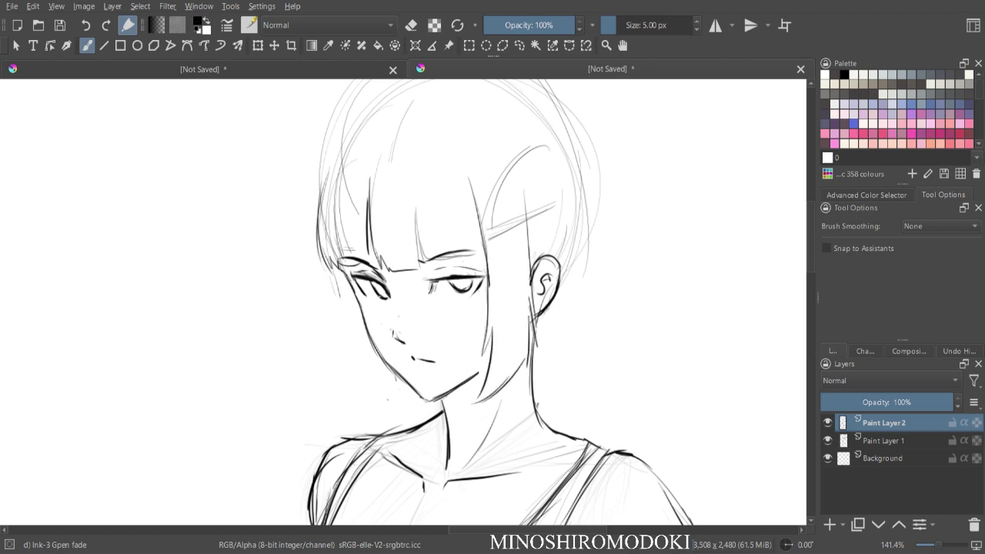
pyautogui.moveTo(328, 271)
pyautogui.mouseDown()
pyautogui.moveTo(341, 357)
pyautogui.moveTo(360, 354)
pyautogui.moveTo(358, 382)
pyautogui.moveTo(371, 401)
pyautogui.moveTo(377, 362)
pyautogui.moveTo(376, 380)
pyautogui.mouseUp()
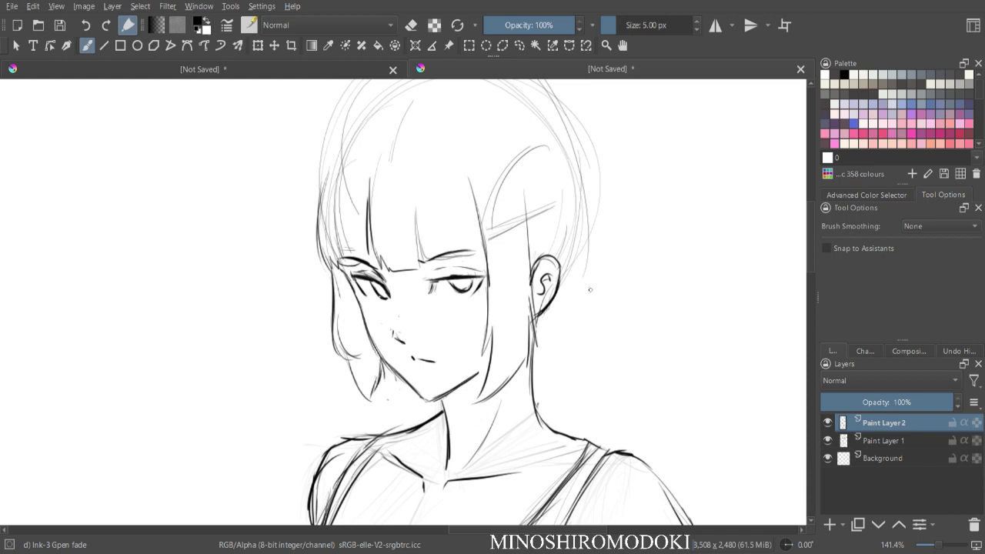
# - Draw the back of the bob behind the near ear, with layered strands tapering inward at neck height
pyautogui.moveTo(530, 207)
pyautogui.mouseDown()
pyautogui.moveTo(567, 266)
pyautogui.moveTo(575, 308)
pyautogui.moveTo(539, 224)
pyautogui.moveTo(568, 350)
pyautogui.mouseUp()
pyautogui.moveTo(572, 167); pyautogui.dragTo(590, 250)
pyautogui.moveTo(581, 183); pyautogui.dragTo(595, 280)
pyautogui.moveTo(582, 218); pyautogui.dragTo(607, 306)
pyautogui.moveTo(587, 235); pyautogui.dragTo(614, 326)
pyautogui.moveTo(610, 301); pyautogui.dragTo(602, 346)
pyautogui.moveTo(605, 282); pyautogui.dragTo(602, 339)
pyautogui.moveTo(602, 302); pyautogui.dragTo(589, 356)
pyautogui.moveTo(587, 314); pyautogui.dragTo(554, 384)
pyautogui.moveTo(576, 345); pyautogui.dragTo(551, 378)
pyautogui.moveTo(567, 323); pyautogui.dragTo(546, 363)
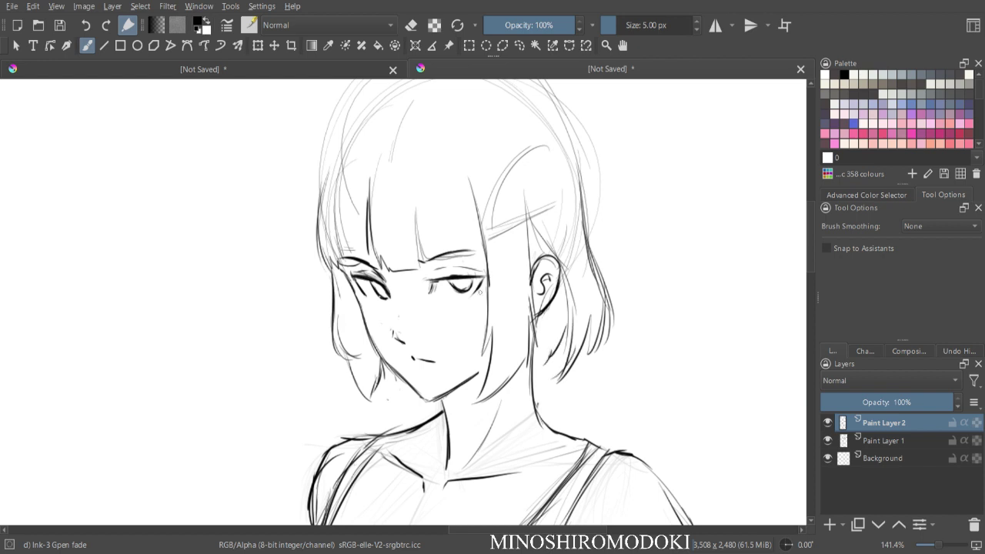
# - Add a flared outer strand at the back of the bob and fuller curved strands on the far side
pyautogui.moveTo(562, 132); pyautogui.dragTo(619, 300)
pyautogui.moveTo(321, 226); pyautogui.dragTo(328, 352)
pyautogui.moveTo(317, 311); pyautogui.dragTo(342, 352)
pyautogui.moveTo(323, 336); pyautogui.dragTo(344, 358)
# - Check the bob in the mirrored view and strengthen the hair outline around the crown
pyautogui.hotkey('ctrl', '-')
pyautogui.hotkey('ctrl', '-')
pyautogui.press('m')
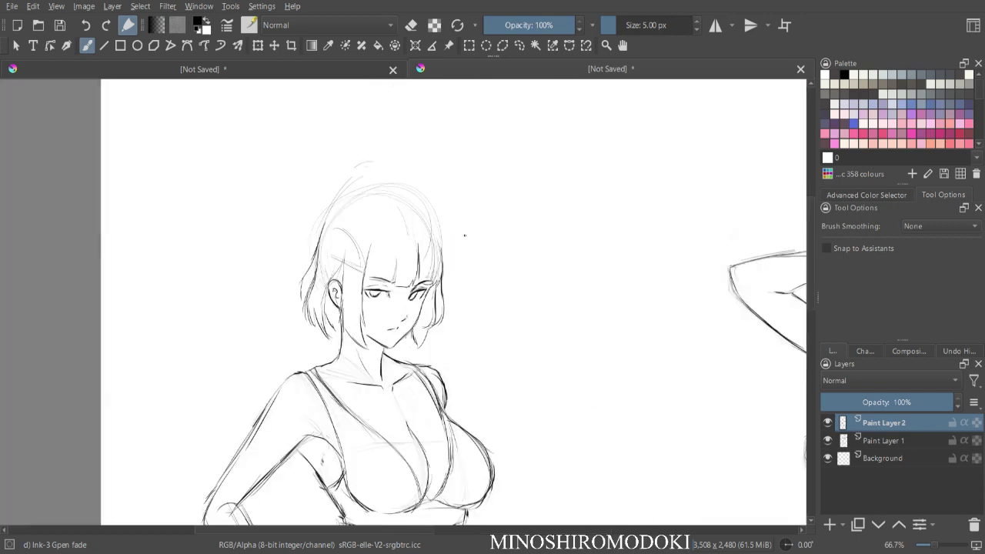
pyautogui.hotkey('ctrl', '+')
pyautogui.hotkey('ctrl', '+')
pyautogui.hotkey('ctrl', '-')
pyautogui.moveTo(274, 225); pyautogui.dragTo(297, 166)
pyautogui.moveTo(297, 166)
pyautogui.mouseDown()
pyautogui.moveTo(383, 139)
pyautogui.moveTo(434, 171)
pyautogui.moveTo(451, 204)
pyautogui.moveTo(460, 266)
pyautogui.mouseUp()
pyautogui.hotkey('ctrl', '-')
# - Return to the unmirrored view and erase the mouth with the 28 px eraser
pyautogui.press('m')
pyautogui.hotkey('ctrl', '+')
pyautogui.hotkey('ctrl', '+')
pyautogui.hotkey('ctrl', '+')
pyautogui.press('e')
pyautogui.moveTo(420, 379); pyautogui.dragTo(446, 392)
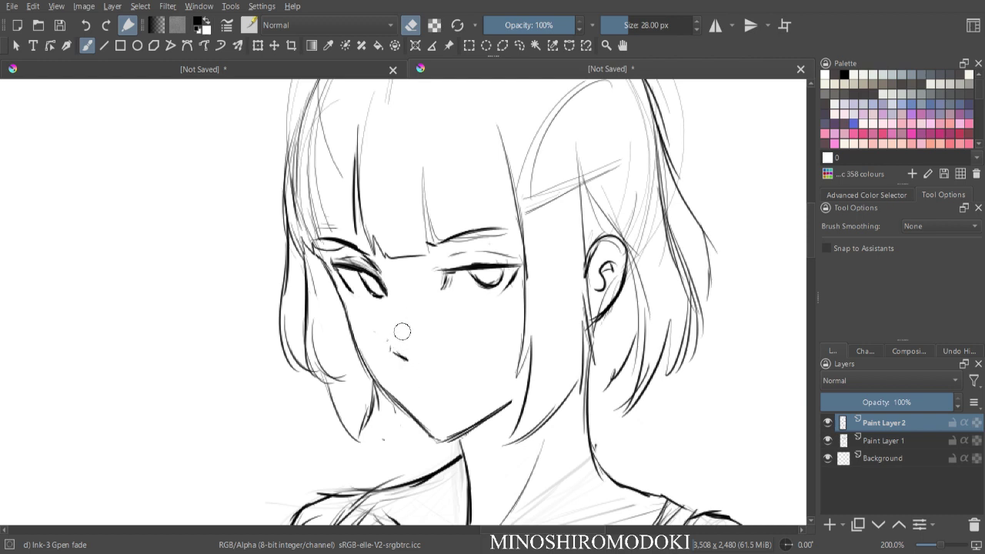
# - Erase the old nose tip and redraw the nose as two small marks
pyautogui.press('e')
pyautogui.press('e')
pyautogui.moveTo(387, 341); pyautogui.dragTo(401, 354)
pyautogui.press('e')
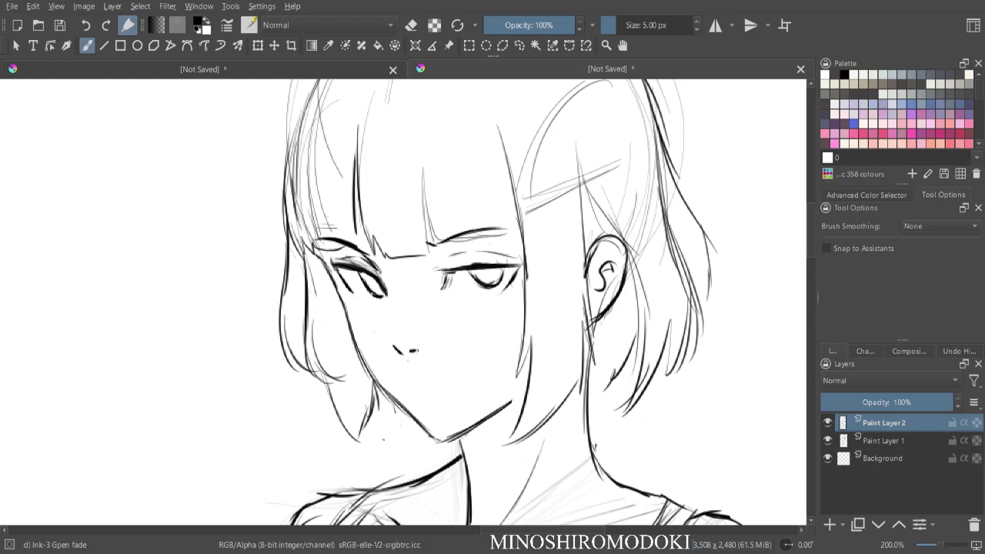
# - Draw a new mouth in the mirrored view as a short slanted line with a hooked end
pyautogui.press('m')
pyautogui.moveTo(370, 372); pyautogui.dragTo(394, 341)
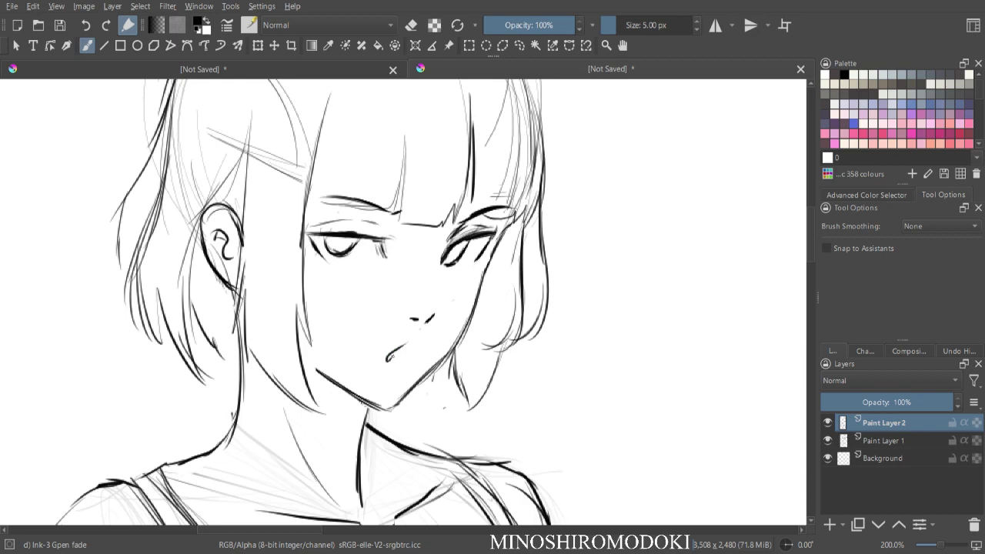
pyautogui.scroll(-3, 394, 350)
pyautogui.press('+')
pyautogui.press('+')
pyautogui.press('+')
pyautogui.press('e')
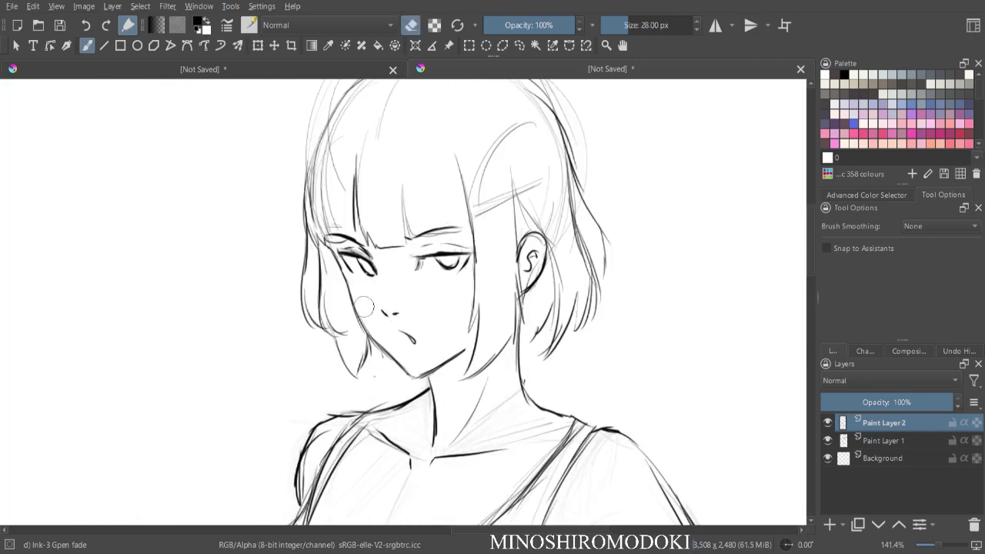
# - Undo the slanted mouth and the small second nose mark, keeping the ink brush active
pyautogui.hotkey('ctrl', 'z')
pyautogui.hotkey('ctrl', 'z')
pyautogui.hotkey('ctrl', 'z')
pyautogui.hotkey('ctrl', 'z')
pyautogui.press('e')
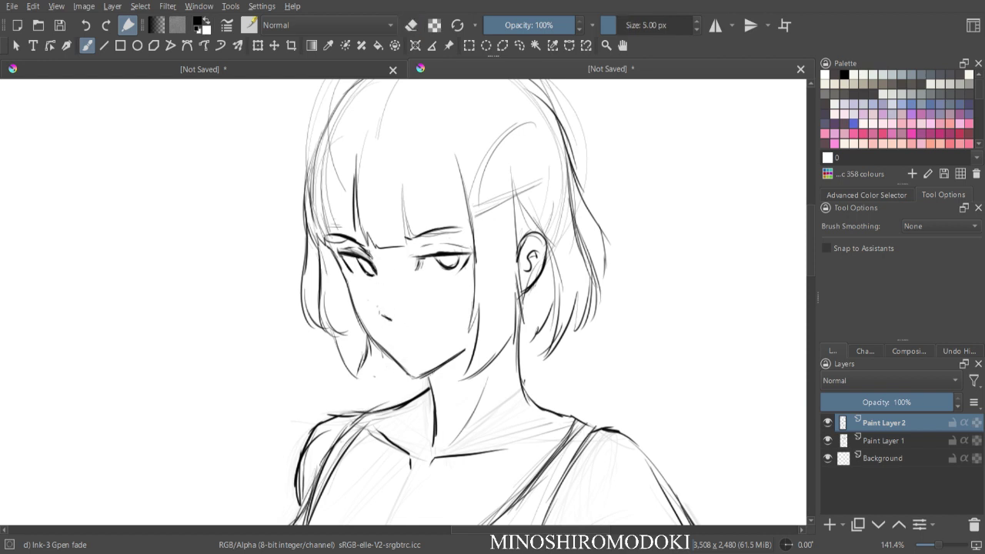
# - Try a curved nose bridge running down from the far eye to a redrawn nose tip, comparing both view orientations
pyautogui.moveTo(373, 281); pyautogui.dragTo(375, 309)
pyautogui.press('m')
pyautogui.press('e')
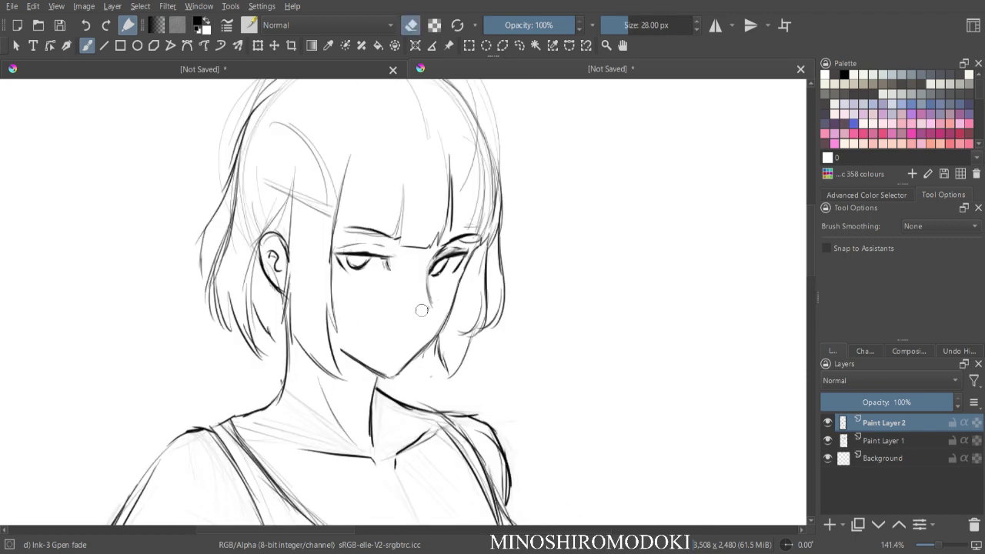
pyautogui.press('m')
pyautogui.press('e')
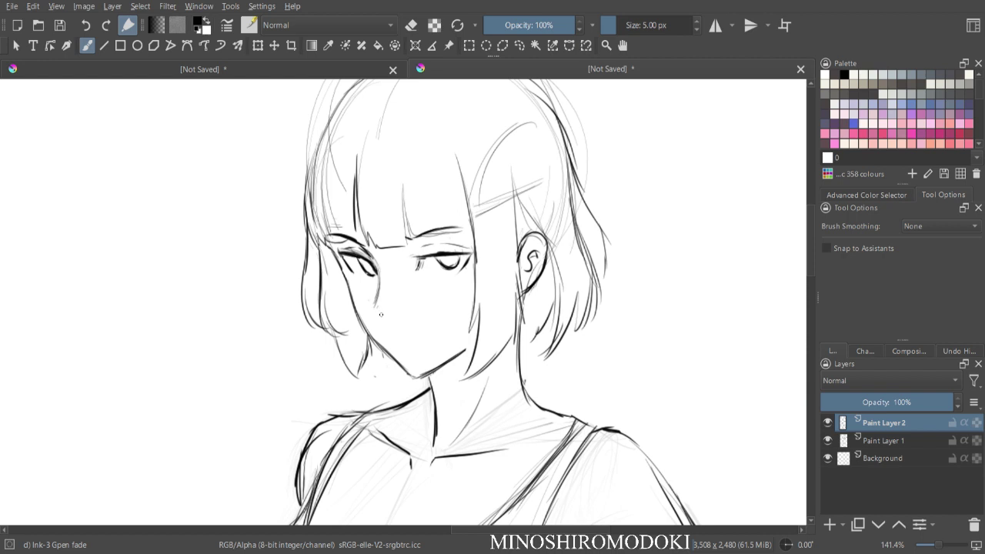
pyautogui.press('m')
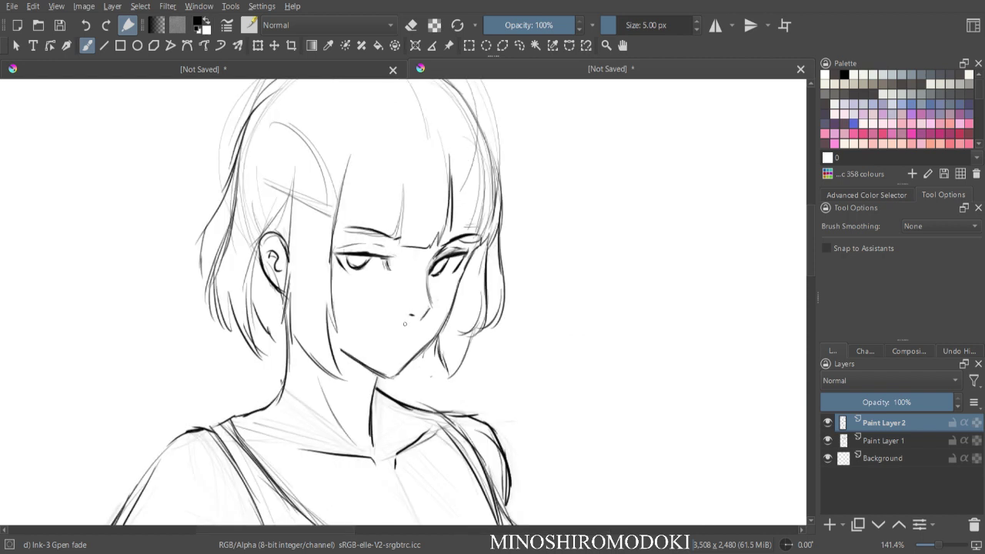
pyautogui.hotkey('ctrl', '-')
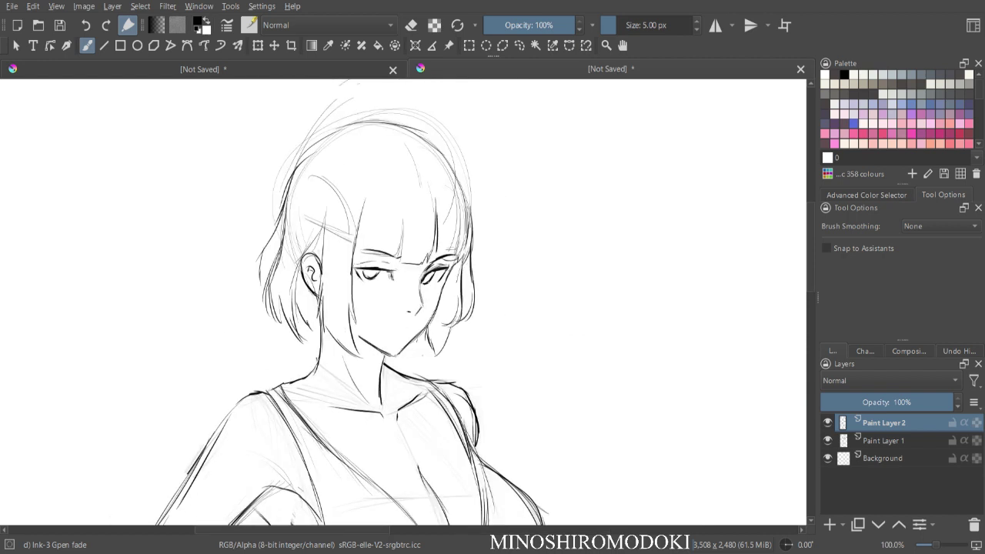
pyautogui.moveTo(420, 311); pyautogui.dragTo(411, 315)
pyautogui.hotkey('ctrl', '-')
pyautogui.press('m')
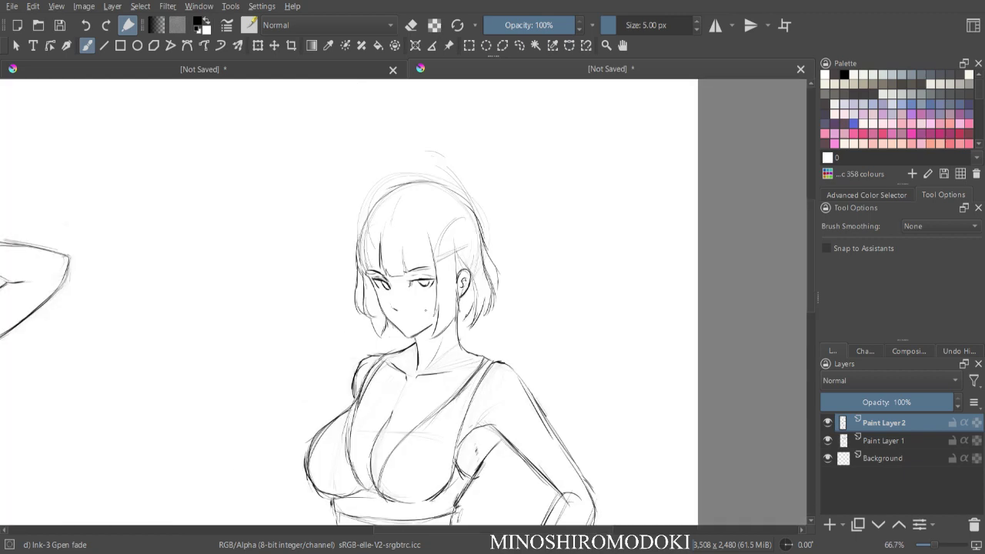
# - Lasso the nose tip, adjust it with the Transform tool, and add a small nostril mark beside it
pyautogui.hotkey('ctrl', '+')
pyautogui.hotkey('ctrl', '+')
pyautogui.hotkey('ctrl', '+')
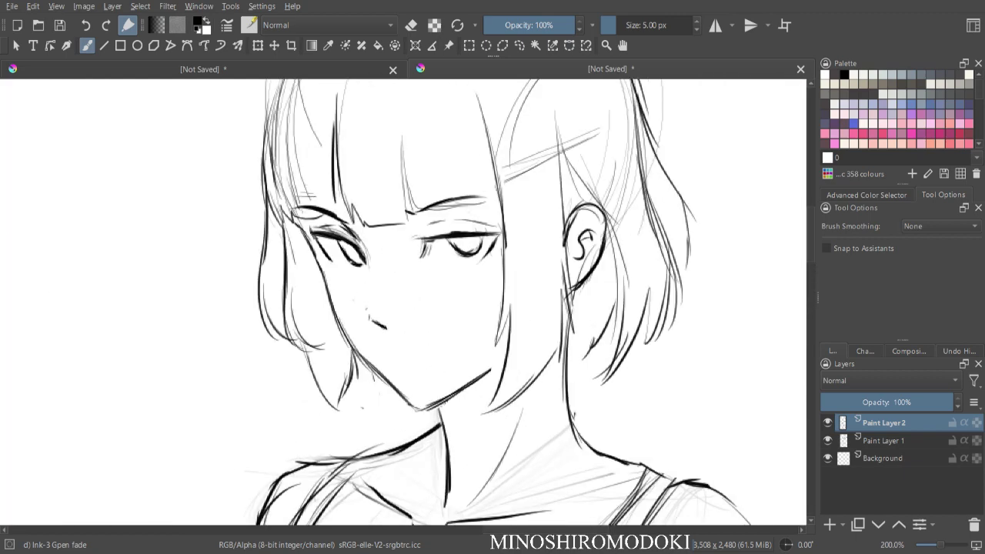
pyautogui.press('l')
pyautogui.moveTo(368, 299); pyautogui.dragTo(372, 309)
pyautogui.hotkey('ctrl', 't')
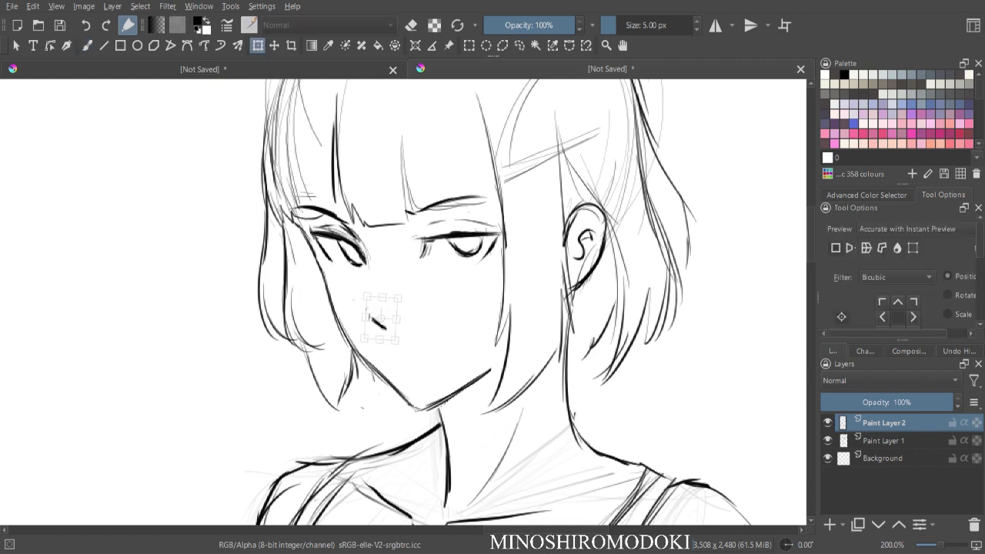
pyautogui.press('Return')
pyautogui.hotkey('ctrl', 'shift', 'a')
pyautogui.press('b')
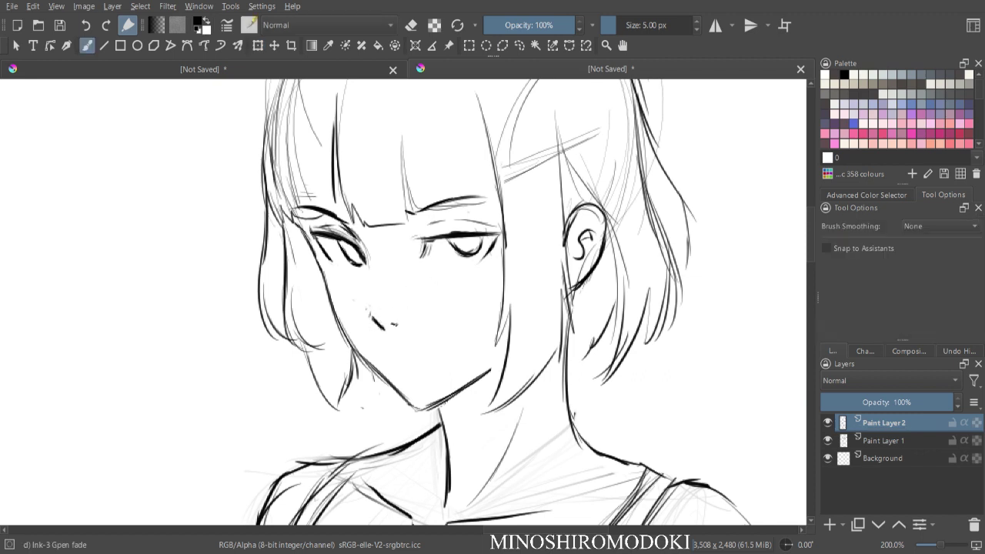
# - Draw a small, slightly parted mouth below the nose and check it in the mirrored view
pyautogui.moveTo(398, 350); pyautogui.dragTo(434, 357)
pyautogui.press('-')
pyautogui.press('-')
pyautogui.press('-')
pyautogui.press('+')
pyautogui.press('+')
pyautogui.press('+')
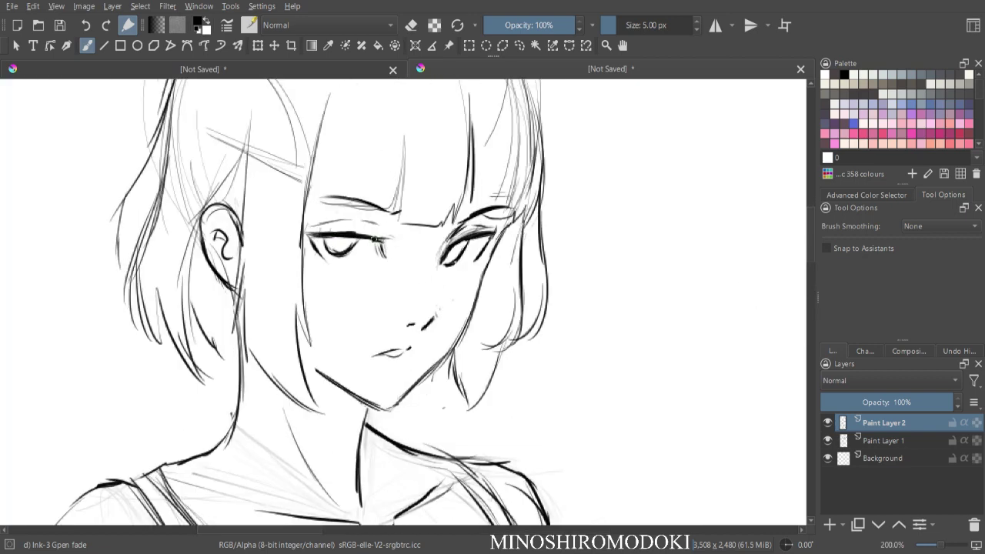
# - Add strand strokes to the back section of the bob around the ear in the mirrored view
pyautogui.press('-')
pyautogui.moveTo(416, 331); pyautogui.dragTo(396, 268)
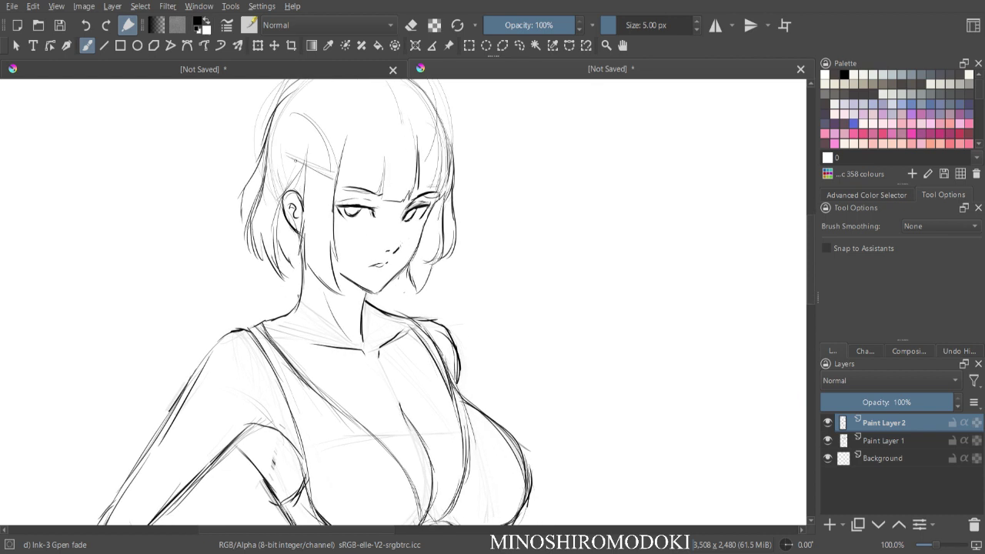
pyautogui.moveTo(308, 147)
pyautogui.mouseDown()
pyautogui.moveTo(281, 205)
pyautogui.moveTo(275, 248)
pyautogui.mouseUp()
pyautogui.moveTo(277, 214); pyautogui.dragTo(287, 274)
pyautogui.moveTo(290, 239); pyautogui.dragTo(278, 261)
pyautogui.moveTo(299, 253); pyautogui.dragTo(287, 269)
pyautogui.moveTo(264, 170); pyautogui.dragTo(247, 241)
pyautogui.moveTo(249, 221); pyautogui.dragTo(266, 261)
# - Fade the bob's hair lines behind the ear in the unmirrored view with the Eraser Soft brush at 44 px
pyautogui.press('m')
pyautogui.hotkey('ctrl', '-')
pyautogui.hotkey('ctrl', '+')
pyautogui.hotkey('ctrl', '+')
pyautogui.hotkey('ctrl', '-')
pyautogui.hotkey('ctrl', '-')
pyautogui.rightClick(526, 219)
pyautogui.click(575, 148)
pyautogui.press('[')
pyautogui.press(']')
pyautogui.press(']')
pyautogui.press(']')
pyautogui.press(']')
pyautogui.press(']')
pyautogui.press(']')
pyautogui.press(']')
pyautogui.press(']')
pyautogui.press(']')
pyautogui.press(']')
pyautogui.press(']')
pyautogui.moveTo(489, 231)
pyautogui.mouseDown()
pyautogui.moveTo(485, 280)
pyautogui.moveTo(503, 210)
pyautogui.moveTo(505, 266)
pyautogui.mouseUp()
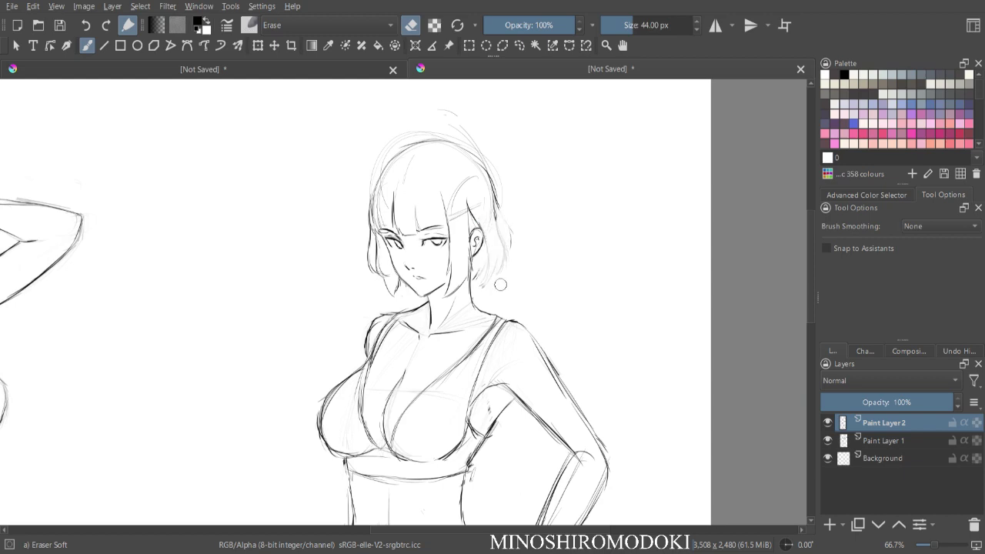
# - Redraw the hair sweeping behind the ear and its pointed tips with the Ink-3 Gpen fade brush at 5 px
pyautogui.press('1')
pyautogui.hotkey('ctrl', '+')
pyautogui.moveTo(538, 159)
pyautogui.mouseDown()
pyautogui.moveTo(416, 268)
pyautogui.moveTo(455, 288)
pyautogui.moveTo(465, 377)
pyautogui.mouseUp()
pyautogui.rightClick(473, 230)
pyautogui.click(526, 298)
pyautogui.moveTo(477, 202)
pyautogui.mouseDown()
pyautogui.moveTo(511, 277)
pyautogui.moveTo(505, 311)
pyautogui.mouseUp()
pyautogui.moveTo(508, 263); pyautogui.dragTo(502, 319)
pyautogui.moveTo(479, 245)
pyautogui.mouseDown()
pyautogui.moveTo(489, 342)
pyautogui.moveTo(458, 377)
pyautogui.mouseUp()
pyautogui.moveTo(465, 339)
pyautogui.mouseDown()
pyautogui.moveTo(448, 386)
pyautogui.moveTo(434, 374)
pyautogui.moveTo(423, 380)
pyautogui.mouseUp()
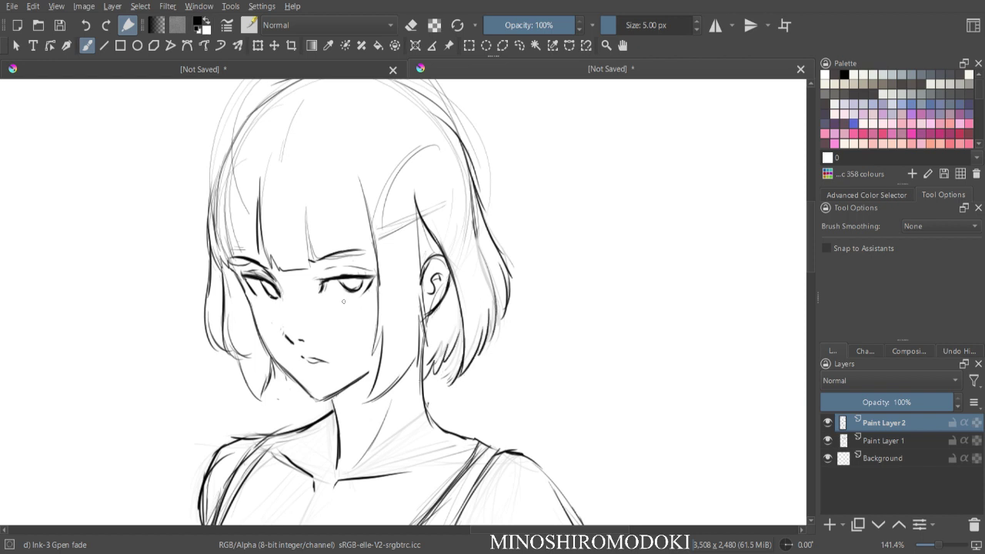
# - Strengthen the pointed lock beside the far cheek and check the hair against the whole figure
pyautogui.moveTo(238, 361); pyautogui.dragTo(253, 396)
pyautogui.moveTo(248, 374); pyautogui.dragTo(259, 397)
pyautogui.press('-')
pyautogui.moveTo(323, 369); pyautogui.dragTo(340, 153)
pyautogui.press('-')
pyautogui.press('-')
pyautogui.press('-')
pyautogui.moveTo(401, 331); pyautogui.dragTo(405, 264)
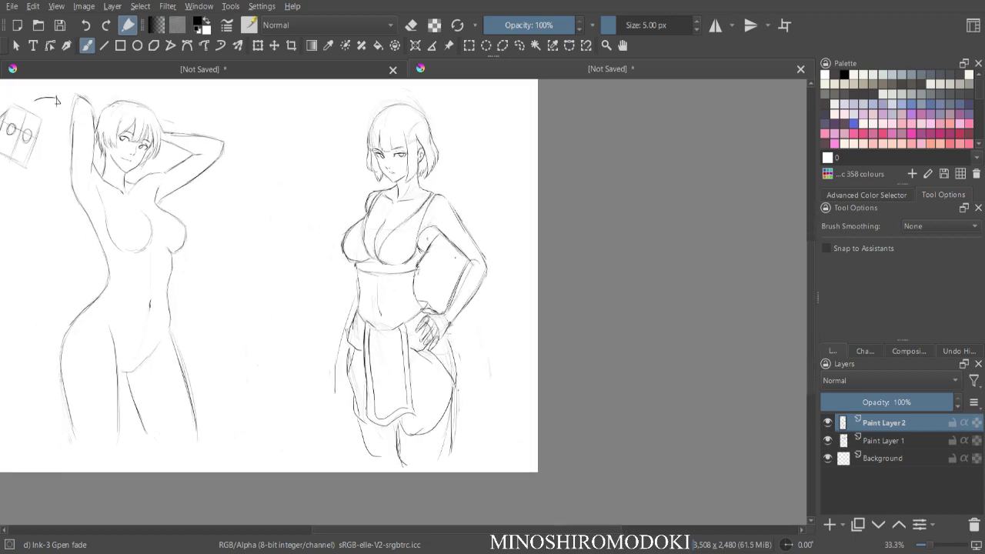
# - Fade the forearm and the hand resting on the hip with the Eraser Soft brush at 68 px
pyautogui.press('+')
pyautogui.press('+')
pyautogui.moveTo(499, 219); pyautogui.dragTo(543, 271)
pyautogui.rightClick(557, 318)
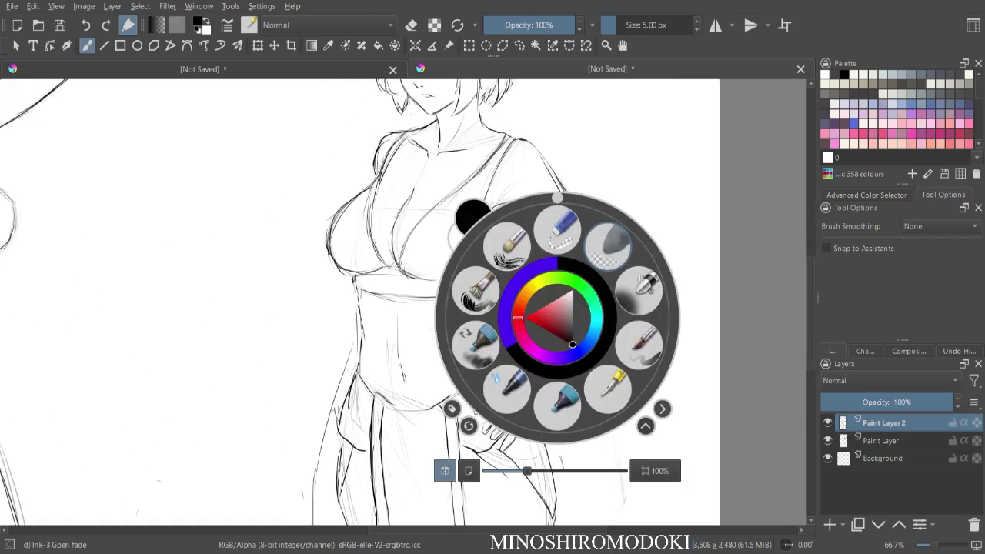
pyautogui.click(609, 246)
pyautogui.press(']')
pyautogui.press(']')
pyautogui.press(']')
pyautogui.moveTo(497, 394); pyautogui.dragTo(509, 431)
pyautogui.moveTo(514, 394)
pyautogui.mouseDown()
pyautogui.moveTo(530, 367)
pyautogui.moveTo(529, 407)
pyautogui.moveTo(556, 391)
pyautogui.moveTo(535, 416)
pyautogui.mouseUp()
pyautogui.moveTo(496, 367)
pyautogui.mouseDown()
pyautogui.moveTo(503, 390)
pyautogui.moveTo(491, 332)
pyautogui.mouseUp()
pyautogui.hotkey('ctrl', '+')
pyautogui.hotkey('ctrl', '+')
pyautogui.press('-')
pyautogui.press('-')
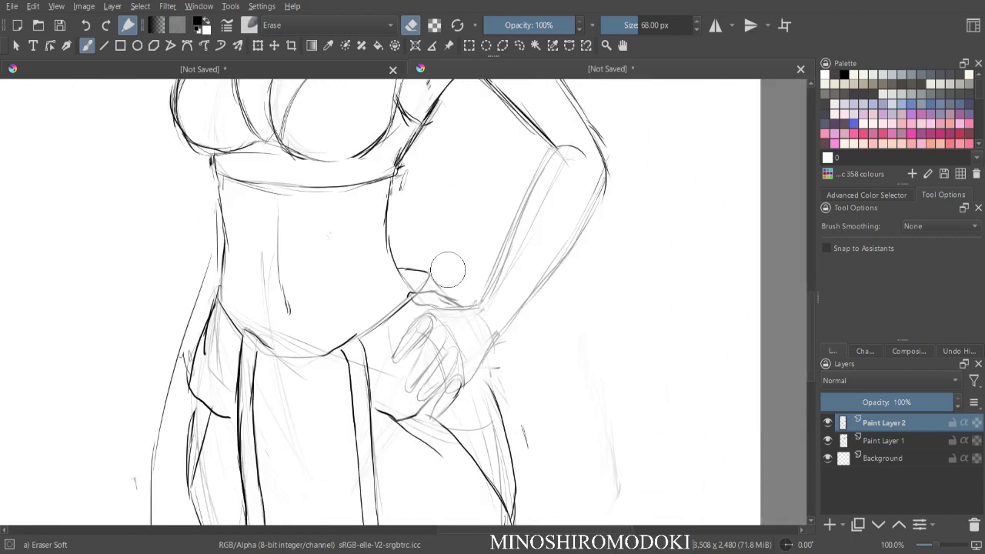
# - Redraw the inner forearm, the back of the hand and the first fingers with the 5 px ink brush
pyautogui.press('+')
pyautogui.press('+')
pyautogui.rightClick(531, 301)
pyautogui.click(590, 368)
pyautogui.moveTo(547, 222)
pyautogui.mouseDown()
pyautogui.moveTo(508, 300)
pyautogui.moveTo(445, 312)
pyautogui.moveTo(420, 331)
pyautogui.moveTo(391, 382)
pyautogui.moveTo(444, 341)
pyautogui.moveTo(461, 356)
pyautogui.moveTo(431, 406)
pyautogui.mouseUp()
pyautogui.moveTo(438, 358)
pyautogui.mouseDown()
pyautogui.moveTo(415, 426)
pyautogui.moveTo(443, 396)
pyautogui.moveTo(431, 436)
pyautogui.moveTo(431, 421)
pyautogui.moveTo(454, 414)
pyautogui.moveTo(426, 444)
pyautogui.mouseUp()
pyautogui.moveTo(474, 390); pyautogui.dragTo(440, 433)
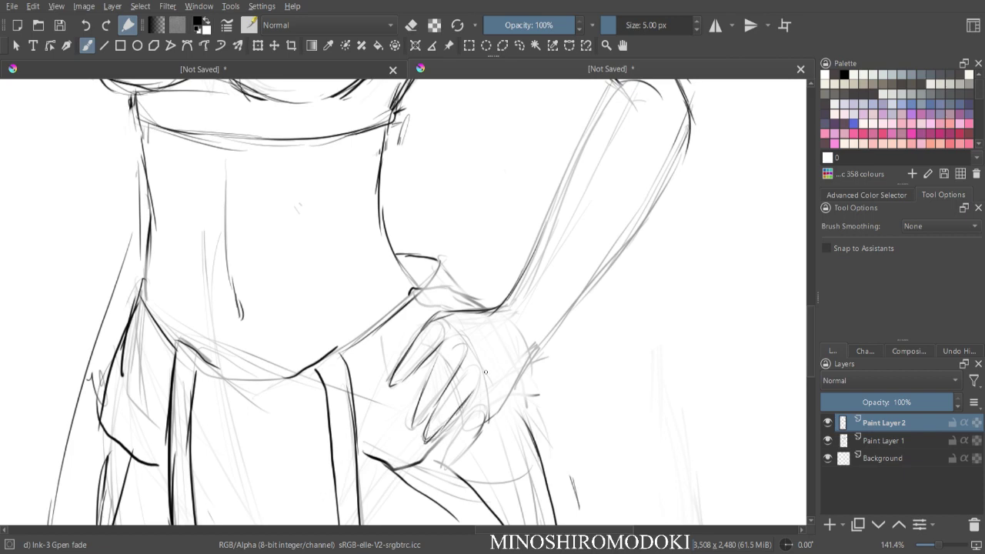
# - Ink the remaining finger and the outer edge of the hand and wrist in the mirrored view
pyautogui.press('m')
pyautogui.hotkey('ctrl', '+')
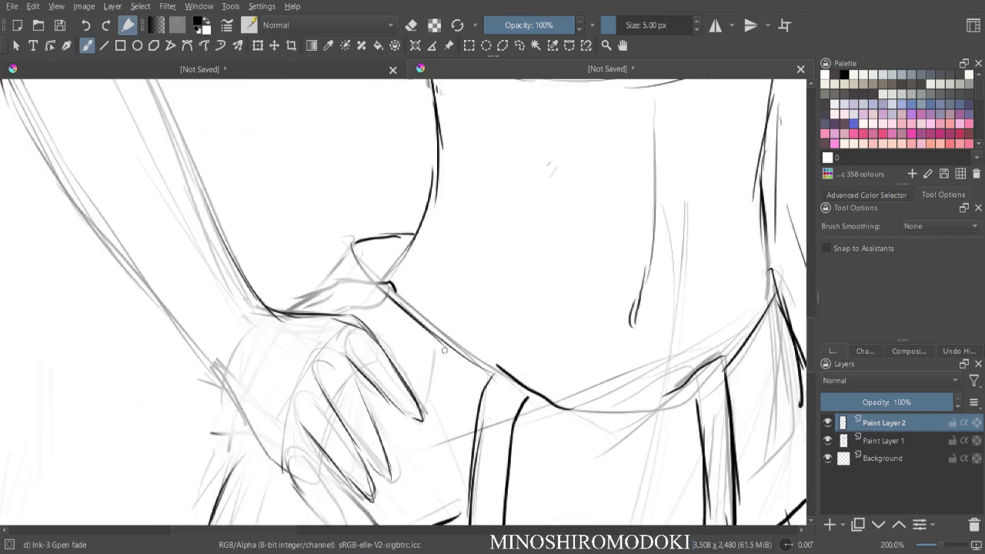
pyautogui.moveTo(384, 377); pyautogui.dragTo(364, 274)
pyautogui.moveTo(192, 275)
pyautogui.mouseDown()
pyautogui.moveTo(300, 414)
pyautogui.moveTo(310, 400)
pyautogui.moveTo(277, 330)
pyautogui.moveTo(366, 378)
pyautogui.mouseUp()
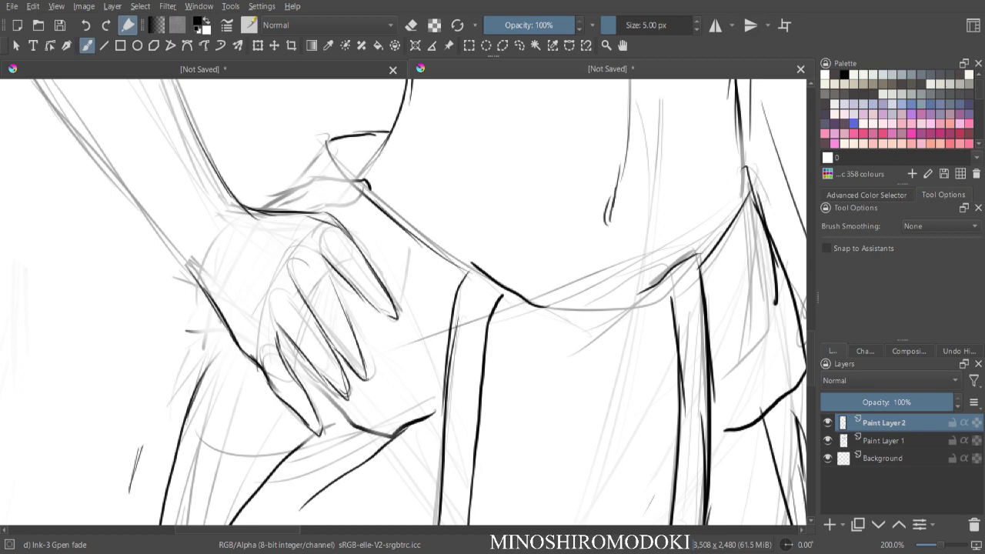
# - Darken the inner and outer outlines of the bent forearm and check them in the mirrored view
pyautogui.press('-')
pyautogui.press('-')
pyautogui.press('m')
pyautogui.press('-')
pyautogui.press('-')
pyautogui.press('+')
pyautogui.press('+')
pyautogui.press('-')
pyautogui.moveTo(511, 164); pyautogui.dragTo(476, 237)
pyautogui.moveTo(497, 191); pyautogui.dragTo(465, 262)
pyautogui.moveTo(544, 186); pyautogui.dragTo(491, 271)
pyautogui.moveTo(519, 238); pyautogui.dragTo(482, 280)
pyautogui.press('-')
pyautogui.press('m')
pyautogui.press('+')
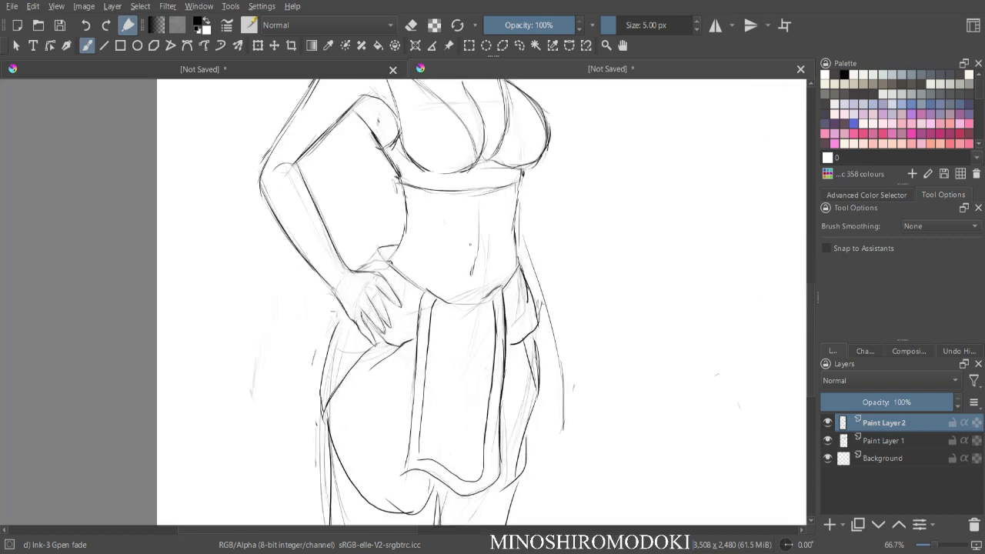
# - Erase the old lines where the hand meets the waist and draw the thumb resting on the hip
pyautogui.press('e')
pyautogui.press('+')
pyautogui.press('+')
pyautogui.moveTo(320, 224)
pyautogui.mouseDown()
pyautogui.moveTo(488, 233)
pyautogui.moveTo(420, 241)
pyautogui.moveTo(419, 253)
pyautogui.mouseUp()
pyautogui.press('e')
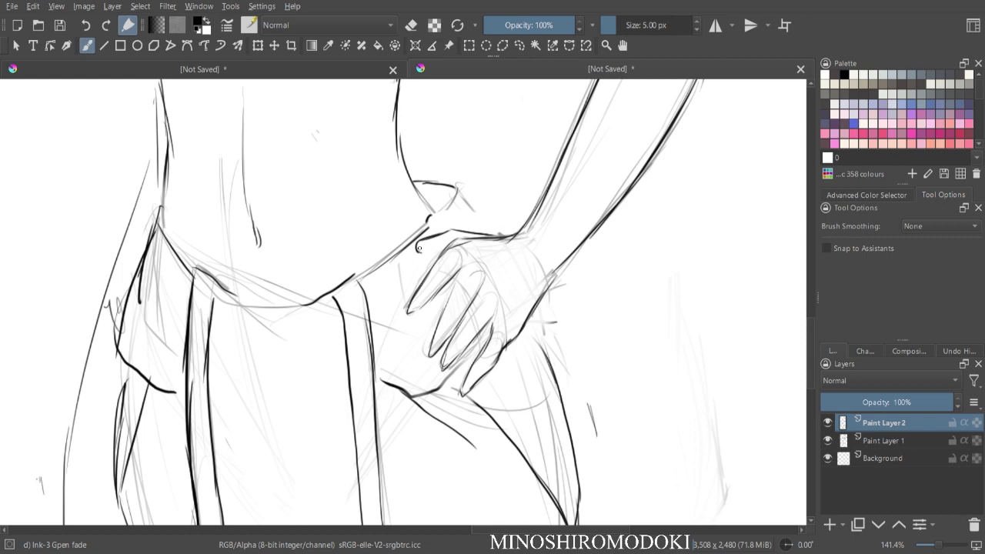
pyautogui.press('-')
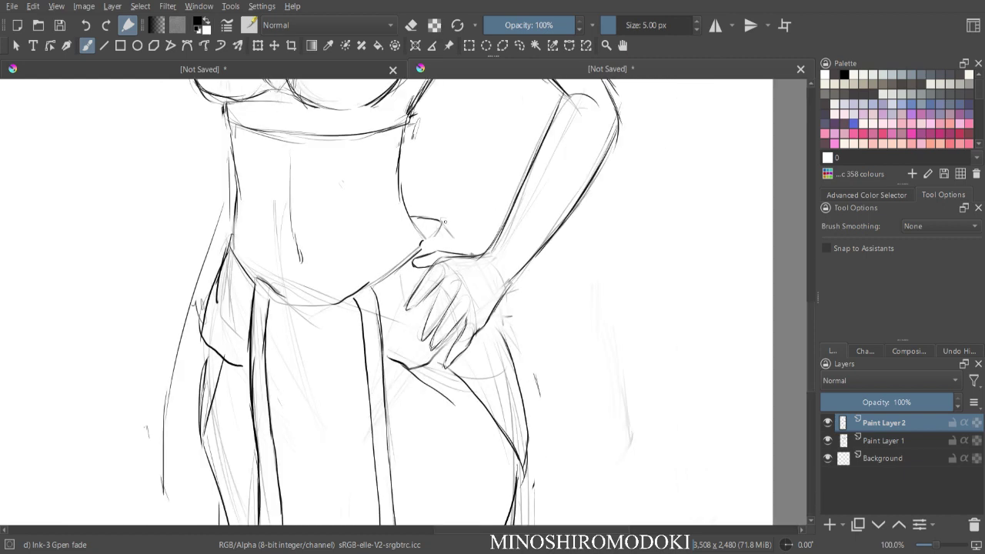
# - Examine the hand-on-hip pose and the overall figure in normal and mirrored views
pyautogui.press('-')
pyautogui.press('-')
pyautogui.press('-')
pyautogui.press('-')
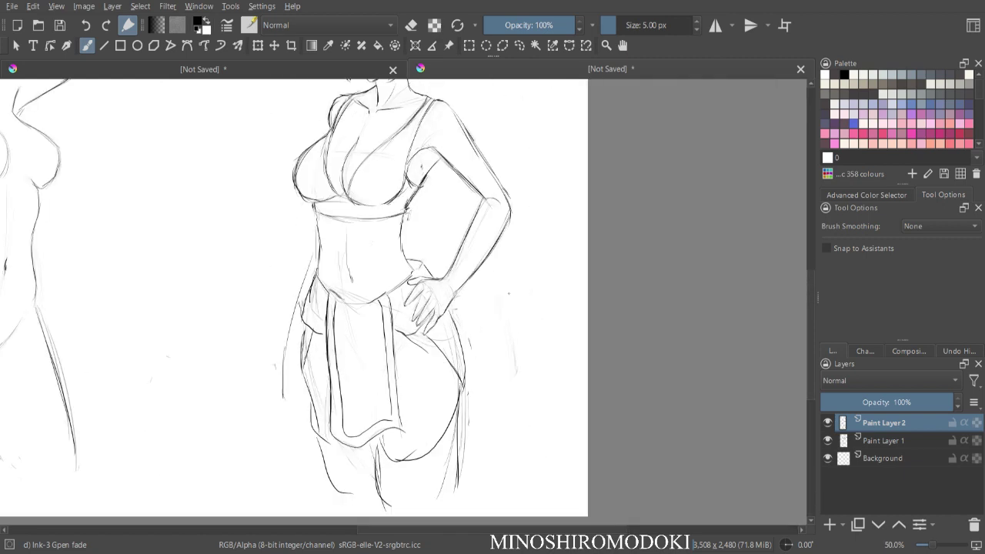
pyautogui.press('+')
pyautogui.press('+')
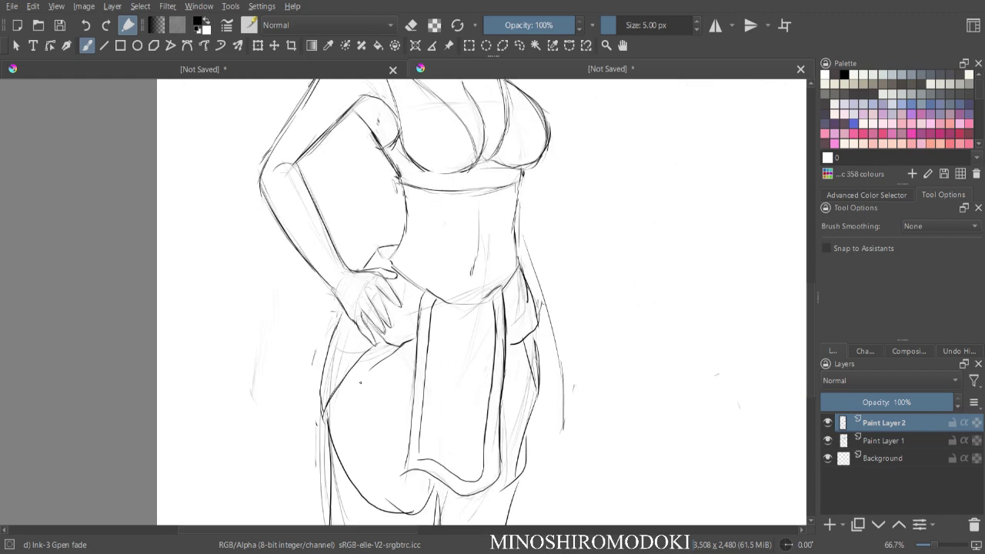
pyautogui.press('-')
pyautogui.press('-')
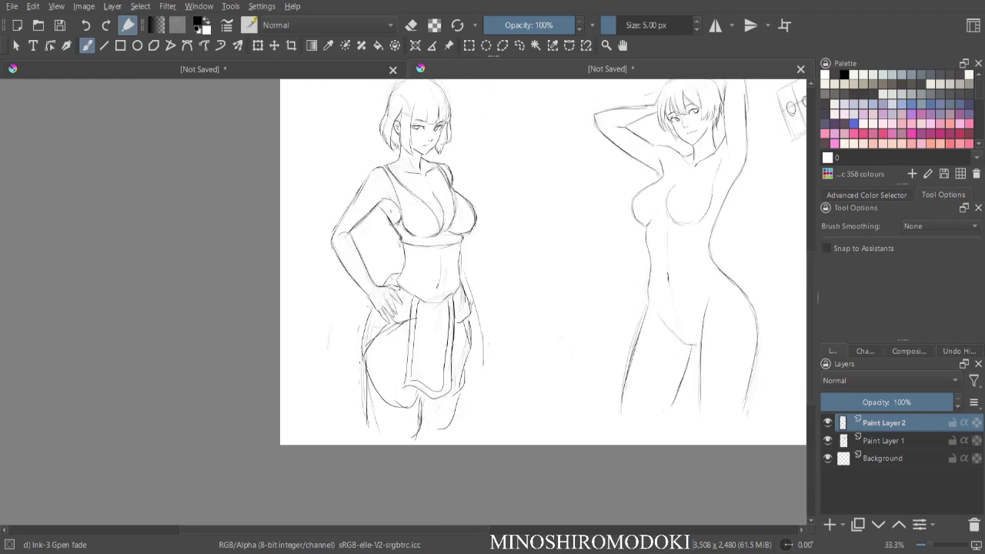
pyautogui.press('m')
# - Erase the old upper thigh outline, then draw a hip band line beside the front cloth and a smoother thigh curve
pyautogui.scroll(2, 441, 364)
pyautogui.press('e')
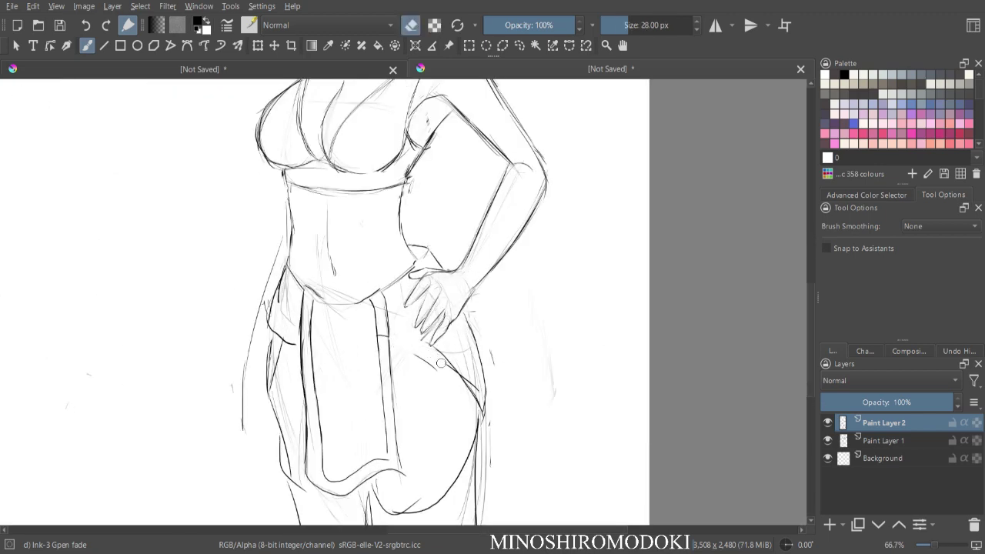
pyautogui.moveTo(442, 362); pyautogui.dragTo(476, 391)
pyautogui.press('e')
pyautogui.moveTo(391, 337); pyautogui.dragTo(472, 341)
pyautogui.moveTo(412, 341); pyautogui.dragTo(480, 402)
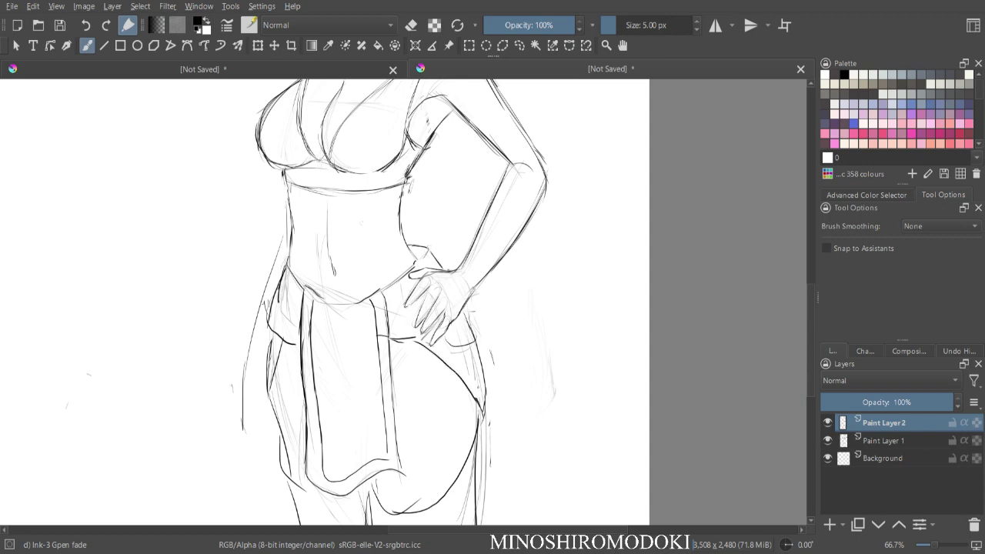
pyautogui.moveTo(441, 344)
pyautogui.mouseDown()
pyautogui.moveTo(470, 347)
pyautogui.moveTo(482, 404)
pyautogui.mouseUp()
# - Examine the figure's proportions and pose from head to thighs in mirrored and normal views
pyautogui.hotkey('ctrl', '-')
pyautogui.hotkey('ctrl', '-')
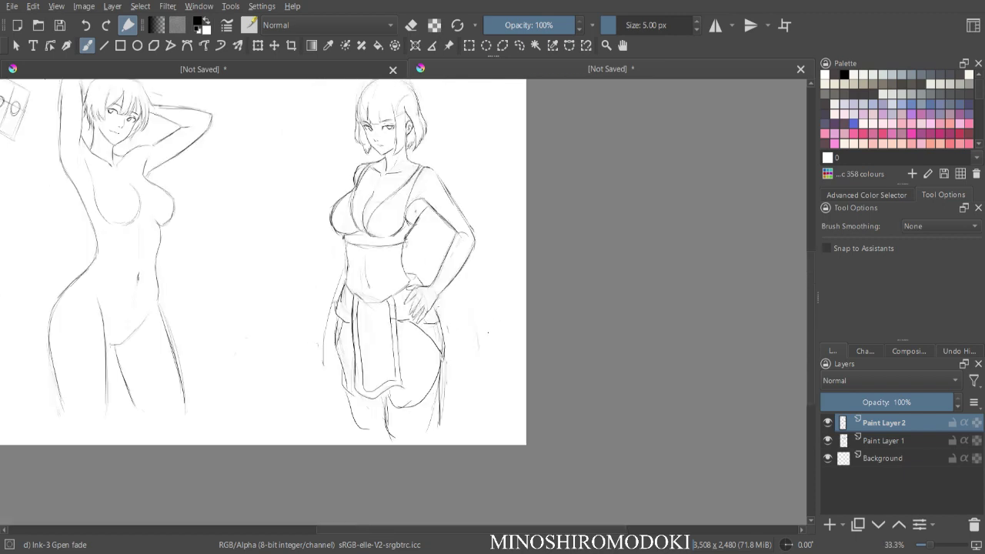
pyautogui.press('m')
pyautogui.hotkey('ctrl', '+')
pyautogui.hotkey('ctrl', '+')
pyautogui.moveTo(585, 115); pyautogui.dragTo(427, 386)
pyautogui.hotkey('ctrl', '-')
pyautogui.press('m')
pyautogui.hotkey('ctrl', '+')
pyautogui.hotkey('ctrl', '+')
pyautogui.moveTo(462, 469); pyautogui.dragTo(400, 156)
pyautogui.hotkey('ctrl', '-')
pyautogui.hotkey('ctrl', '-')
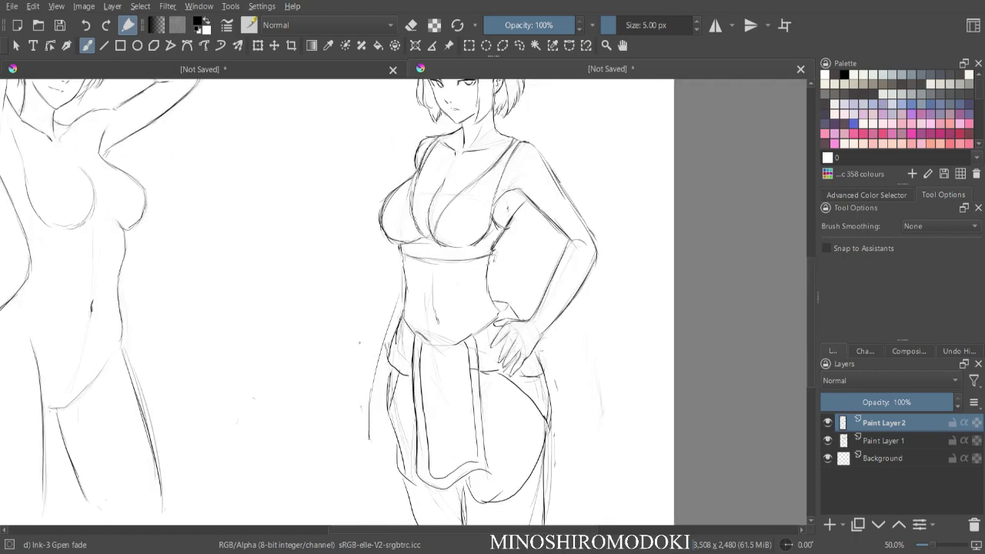
pyautogui.hotkey('ctrl', '+')
pyautogui.hotkey('ctrl', '+')
pyautogui.hotkey('ctrl', '-')
pyautogui.hotkey('ctrl', '-')
pyautogui.scroll(1, 339, 241)
pyautogui.scroll(-1, 338, 241)
pyautogui.scroll(1, 339, 241)
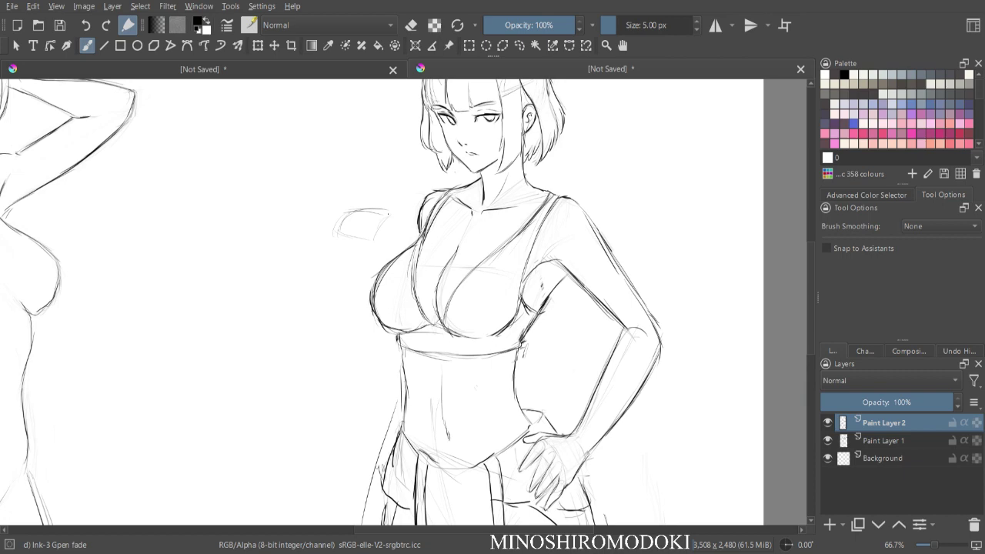
# - Draw the outer forearm outline of the raised arm, curving from the blocked-in hand down to the waist
pyautogui.moveTo(339, 246)
pyautogui.mouseDown()
pyautogui.moveTo(375, 319)
pyautogui.moveTo(338, 240)
pyautogui.moveTo(376, 323)
pyautogui.moveTo(356, 301)
pyautogui.moveTo(388, 353)
pyautogui.mouseUp()
pyautogui.moveTo(341, 246); pyautogui.dragTo(392, 363)
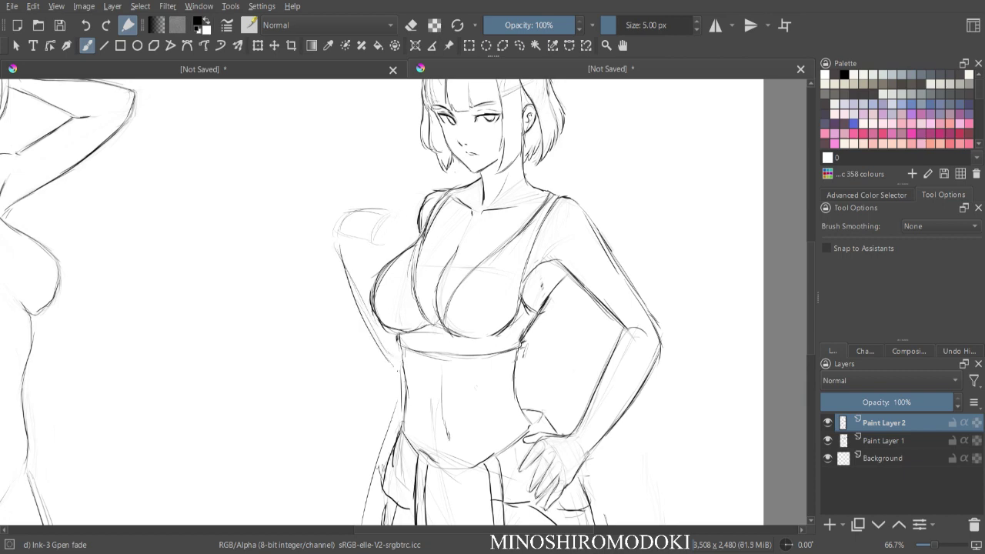
pyautogui.press('m')
pyautogui.hotkey('ctrl', '+')
pyautogui.moveTo(461, 211)
pyautogui.mouseDown()
pyautogui.moveTo(443, 247)
pyautogui.moveTo(452, 314)
pyautogui.mouseUp()
pyautogui.moveTo(493, 240); pyautogui.dragTo(426, 377)
pyautogui.moveTo(445, 336); pyautogui.dragTo(408, 393)
pyautogui.hotkey('ctrl', '-')
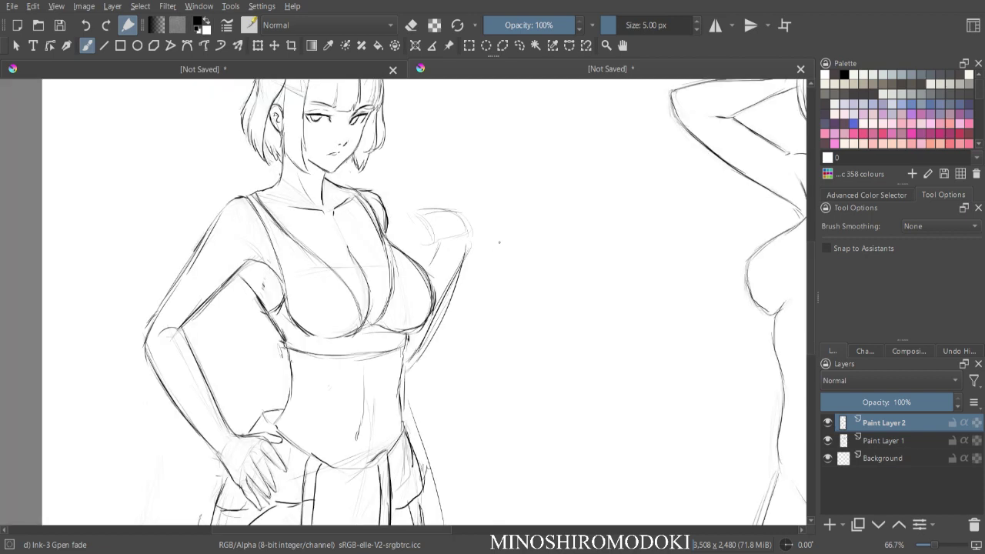
# - Draw the inner forearm line of the raised arm between the hand block and the bust outline
pyautogui.press('m')
pyautogui.hotkey('ctrl', '+')
pyautogui.moveTo(317, 166)
pyautogui.mouseDown()
pyautogui.moveTo(387, 159)
pyautogui.moveTo(352, 202)
pyautogui.moveTo(377, 187)
pyautogui.moveTo(331, 264)
pyautogui.mouseUp()
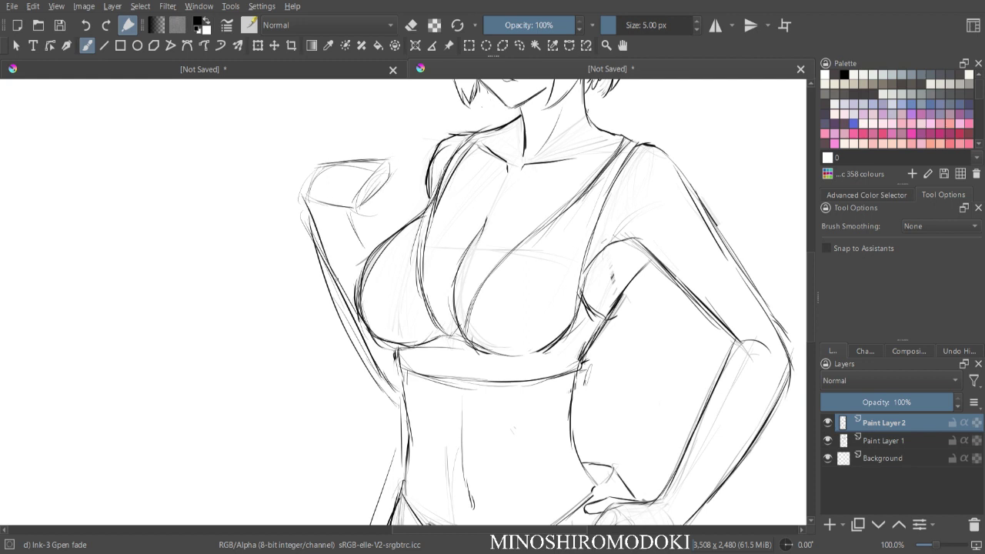
pyautogui.moveTo(368, 214)
pyautogui.mouseDown()
pyautogui.moveTo(348, 263)
pyautogui.moveTo(373, 371)
pyautogui.moveTo(389, 390)
pyautogui.mouseUp()
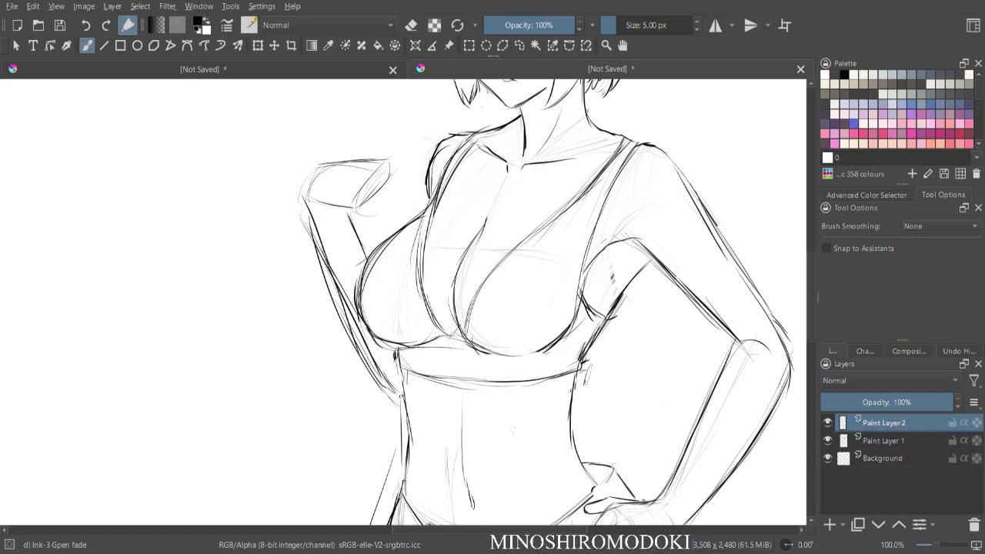
pyautogui.press('m')
pyautogui.press('-')
pyautogui.press('m')
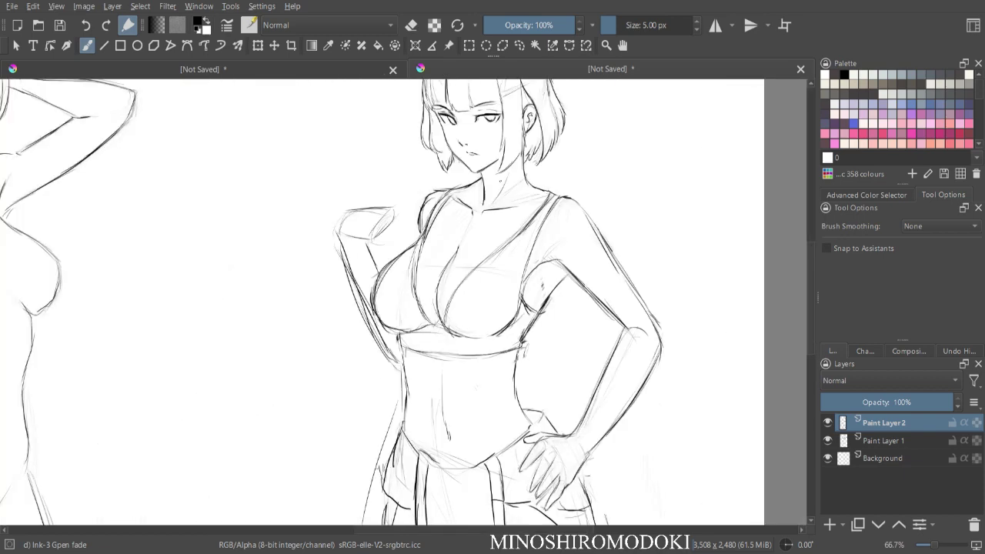
# - Draw the thumb under the back of the raised hand, checking it in mirrored and normal views
pyautogui.press('+')
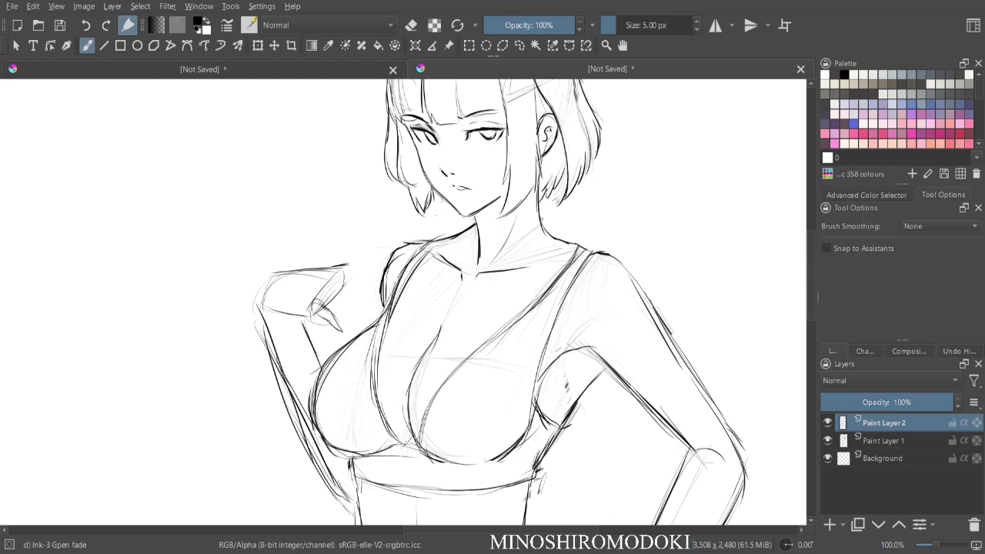
pyautogui.press('-')
pyautogui.press('-')
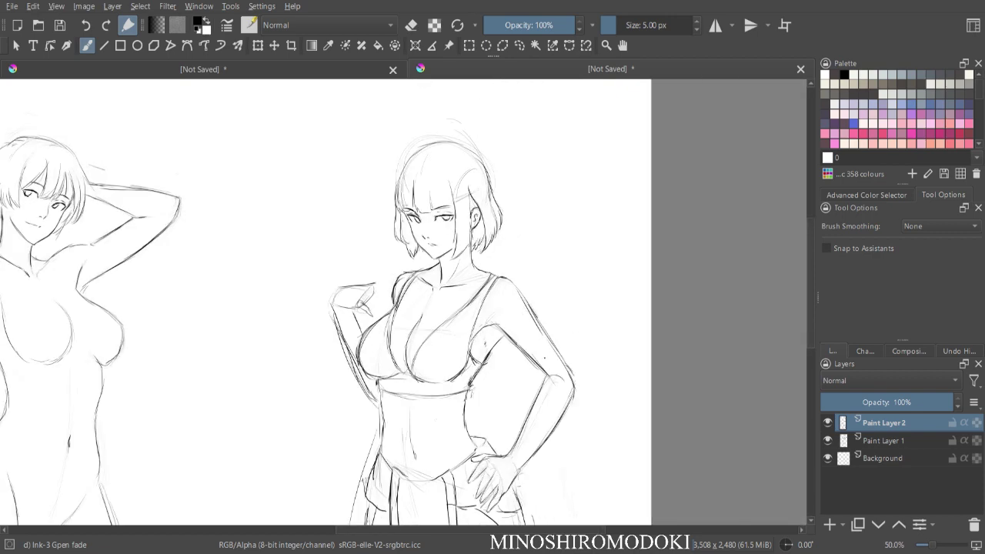
pyautogui.press('m')
pyautogui.press('m')
pyautogui.press('+')
pyautogui.press('+')
pyautogui.press('m')
pyautogui.press('-')
pyautogui.press('+')
# - Draw the bent fingers of the raised hand reaching to the shoulder strap
pyautogui.moveTo(524, 281)
pyautogui.mouseDown()
pyautogui.moveTo(506, 307)
pyautogui.moveTo(546, 291)
pyautogui.mouseUp()
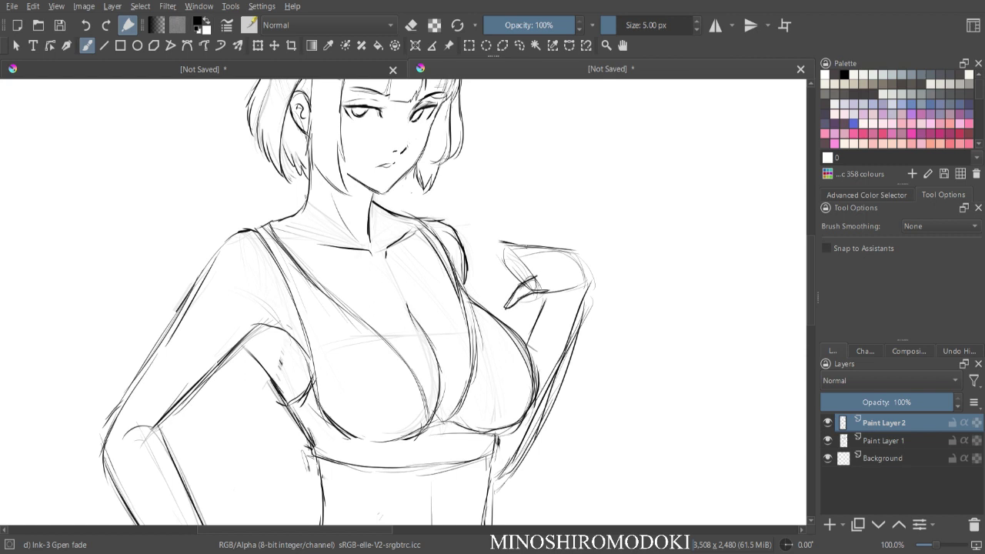
pyautogui.moveTo(495, 241)
pyautogui.mouseDown()
pyautogui.moveTo(520, 245)
pyautogui.moveTo(466, 256)
pyautogui.moveTo(504, 258)
pyautogui.moveTo(468, 282)
pyautogui.moveTo(526, 275)
pyautogui.mouseUp()
pyautogui.press('m')
pyautogui.press('-')
pyautogui.press('-')
pyautogui.press('-')
pyautogui.moveTo(274, 442); pyautogui.dragTo(291, 390)
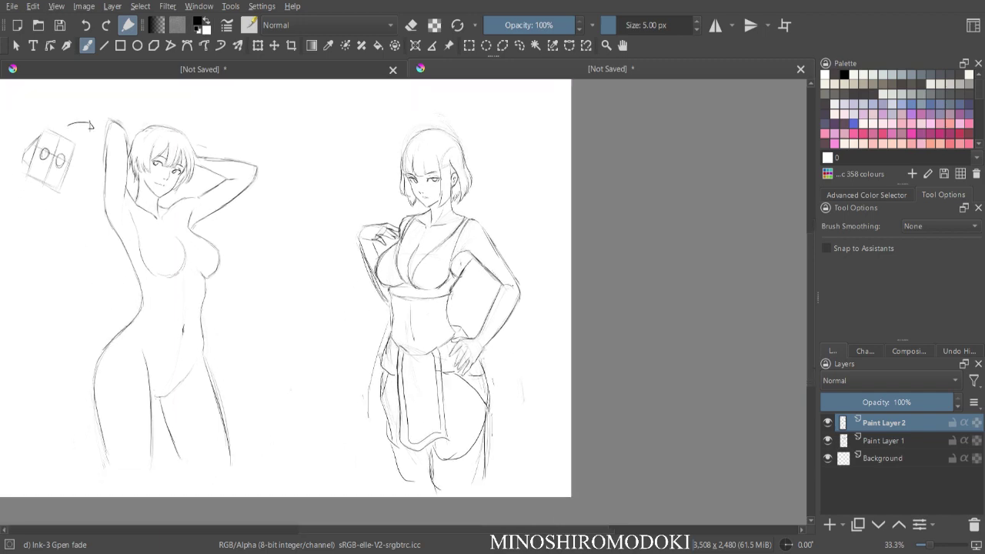
# - Refine the wrist edge and the finger lines of the raised hand at the shoulder
pyautogui.press('+')
pyautogui.press('+')
pyautogui.press('+')
pyautogui.moveTo(477, 342); pyautogui.dragTo(436, 452)
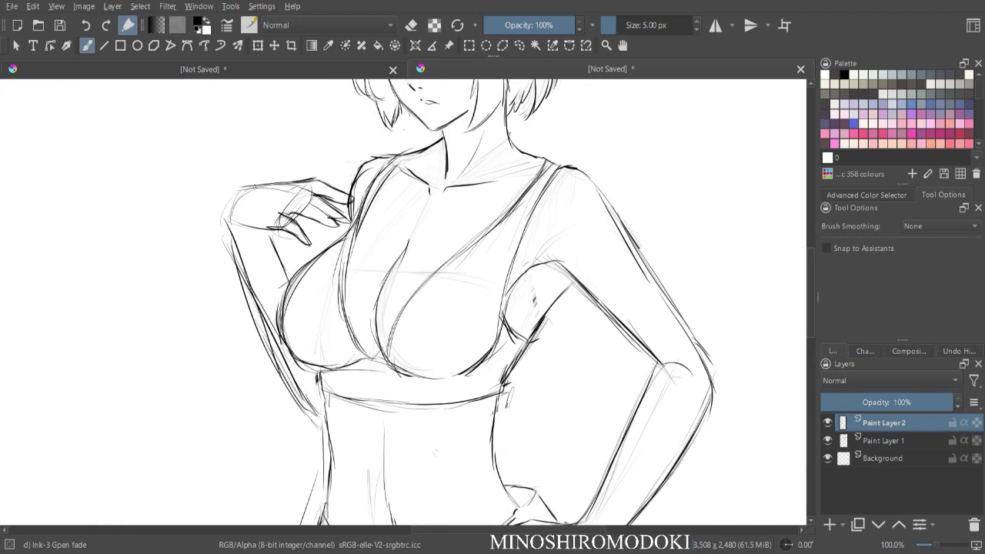
pyautogui.moveTo(241, 191); pyautogui.dragTo(242, 269)
pyautogui.moveTo(302, 205); pyautogui.dragTo(350, 220)
pyautogui.press('-')
pyautogui.press('-')
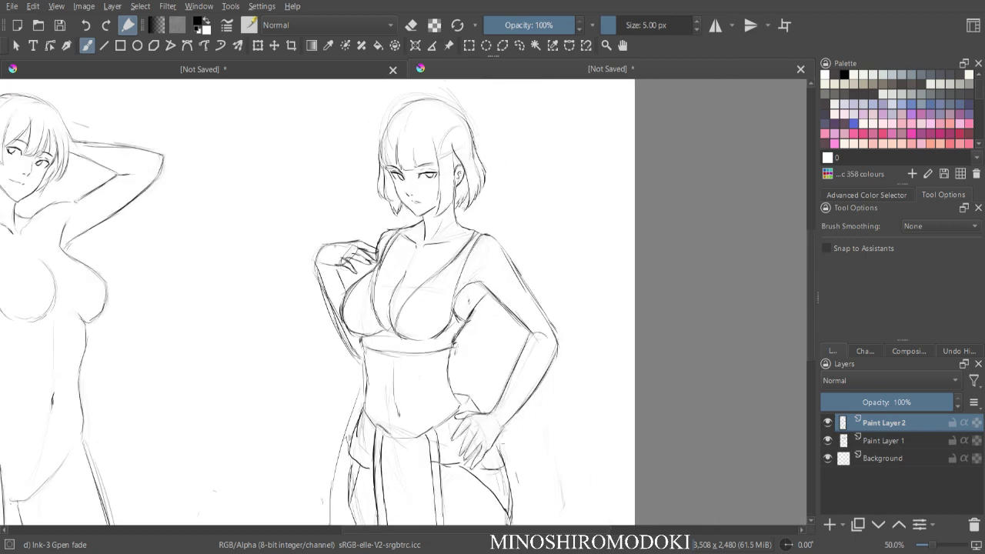
# - Fade the rough forearm lines of the raised arm with Eraser Soft, then redraw them with the Ink-3 Gpen fade brush
pyautogui.rightClick(344, 220)
pyautogui.click(396, 148)
pyautogui.moveTo(299, 263)
pyautogui.mouseDown()
pyautogui.moveTo(340, 344)
pyautogui.moveTo(328, 297)
pyautogui.moveTo(345, 346)
pyautogui.moveTo(331, 302)
pyautogui.moveTo(342, 314)
pyautogui.mouseUp()
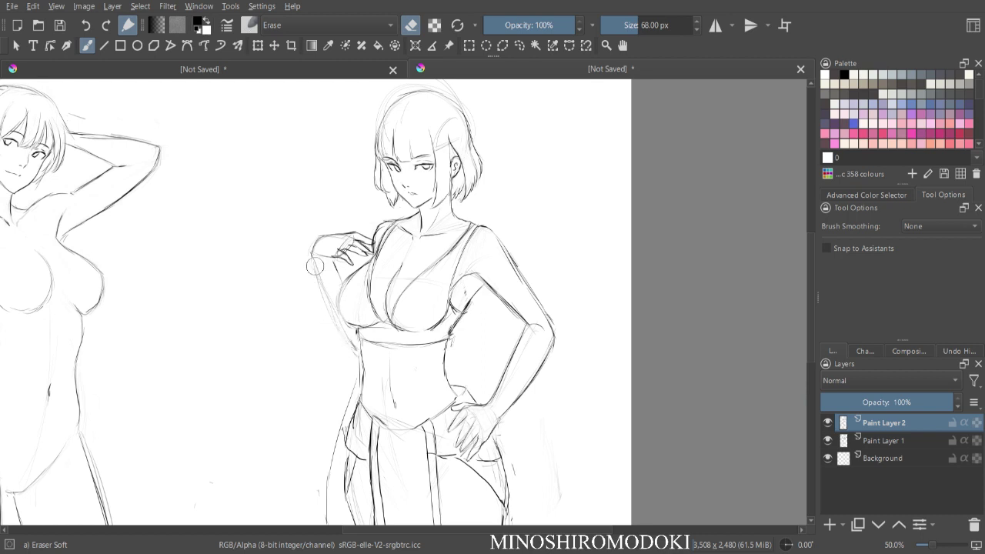
pyautogui.press('+')
pyautogui.rightClick(427, 268)
pyautogui.click(477, 339)
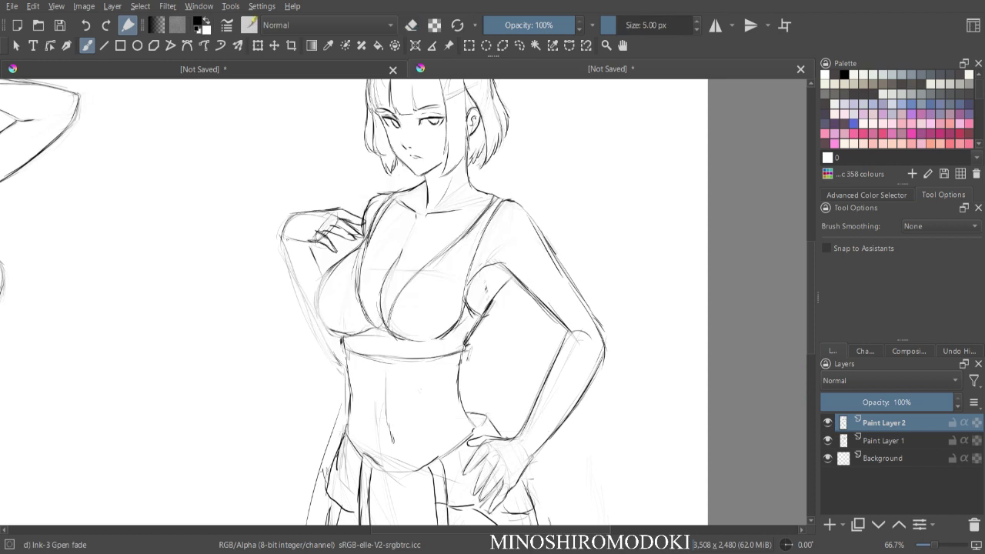
pyautogui.moveTo(283, 239); pyautogui.dragTo(316, 332)
pyautogui.moveTo(294, 278); pyautogui.dragTo(341, 365)
pyautogui.moveTo(312, 244); pyautogui.dragTo(331, 329)
# - Examine the figure's pose with the raised hand, close up and as a whole, in mirrored view
pyautogui.press('-')
pyautogui.press('m')
pyautogui.press('-')
pyautogui.press('-')
pyautogui.press('+')
pyautogui.press('+')
pyautogui.press('+')
pyautogui.press('-')
pyautogui.moveTo(409, 362); pyautogui.dragTo(403, 238)
pyautogui.press('-')
pyautogui.press('+')
pyautogui.press('+')
pyautogui.scroll(-1, 541, 269)
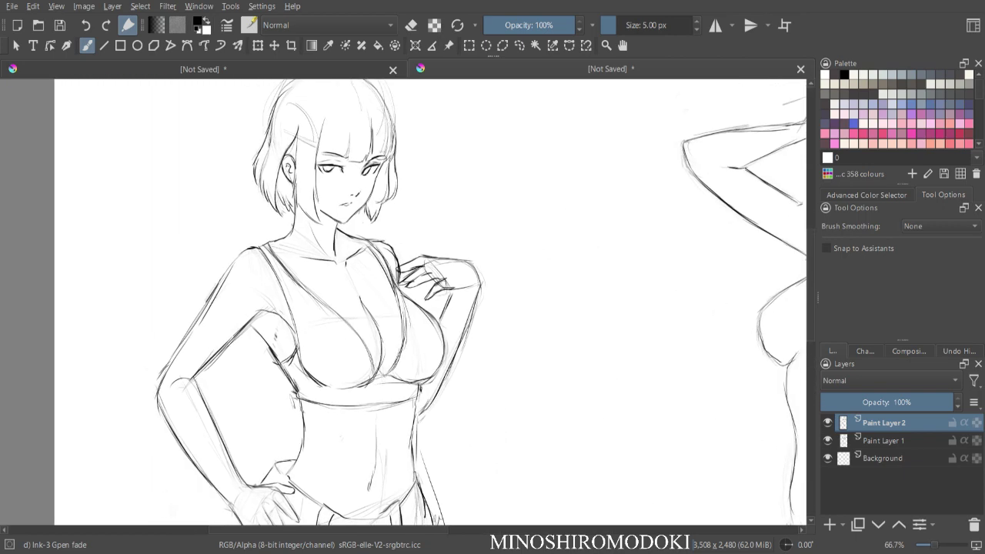
pyautogui.scroll(1, 492, 301)
pyautogui.scroll(-2, 493, 300)
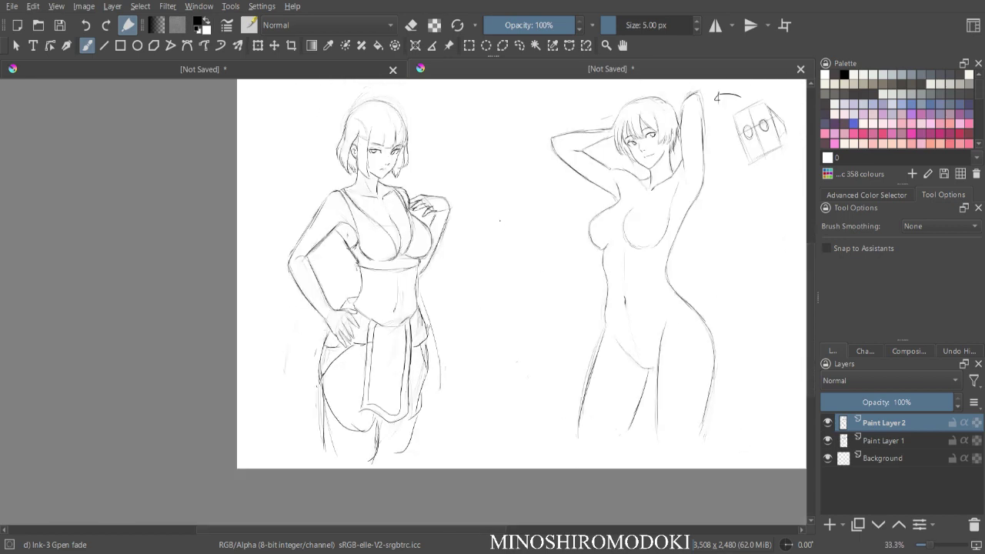
pyautogui.scroll(2, 493, 301)
# - Erase the rough overlapping lines below the armpit of the hand-on-hip arm
pyautogui.press('e')
pyautogui.moveTo(293, 165)
pyautogui.mouseDown()
pyautogui.moveTo(315, 238)
pyautogui.moveTo(319, 230)
pyautogui.mouseUp()
pyautogui.moveTo(302, 194); pyautogui.dragTo(341, 219)
pyautogui.press('m')
pyautogui.press('-')
pyautogui.press('e')
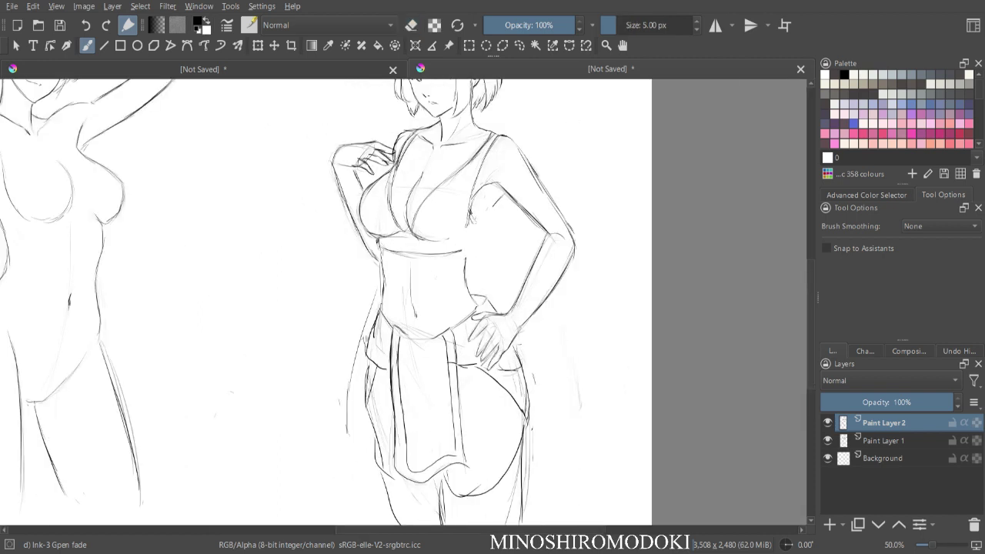
# - Redraw the side of the torso from below the armpit down to the top's lower band
pyautogui.moveTo(478, 225); pyautogui.dragTo(465, 254)
pyautogui.hotkey('ctrl', '-')
pyautogui.hotkey('ctrl', '+')
pyautogui.moveTo(495, 247); pyautogui.dragTo(436, 362)
pyautogui.hotkey('ctrl', '+')
# - Erase the inner upper-arm line near the elbow of the hand-on-hip arm and redraw it cleaner
pyautogui.press('e')
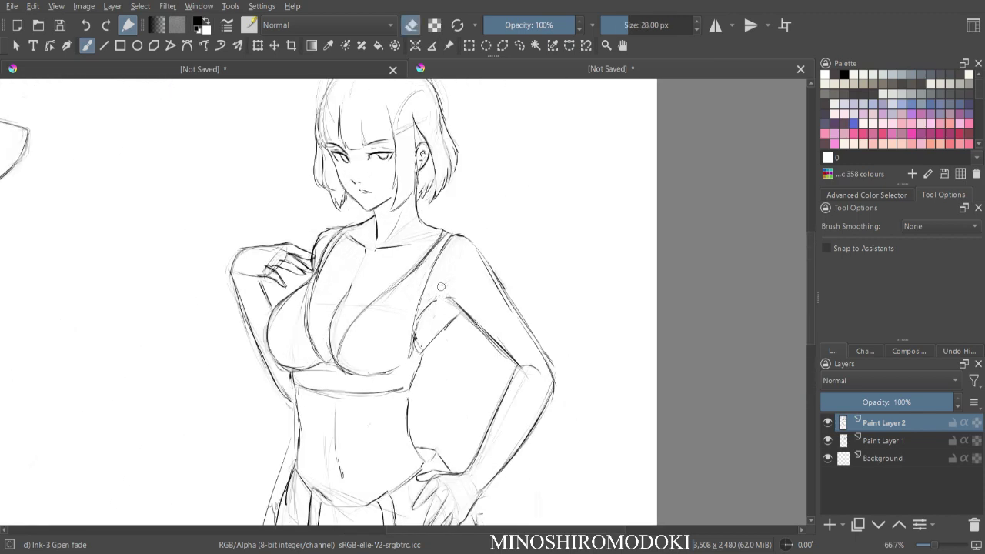
pyautogui.moveTo(462, 312); pyautogui.dragTo(507, 356)
pyautogui.press('e')
pyautogui.moveTo(460, 308); pyautogui.dragTo(508, 362)
pyautogui.press('-')
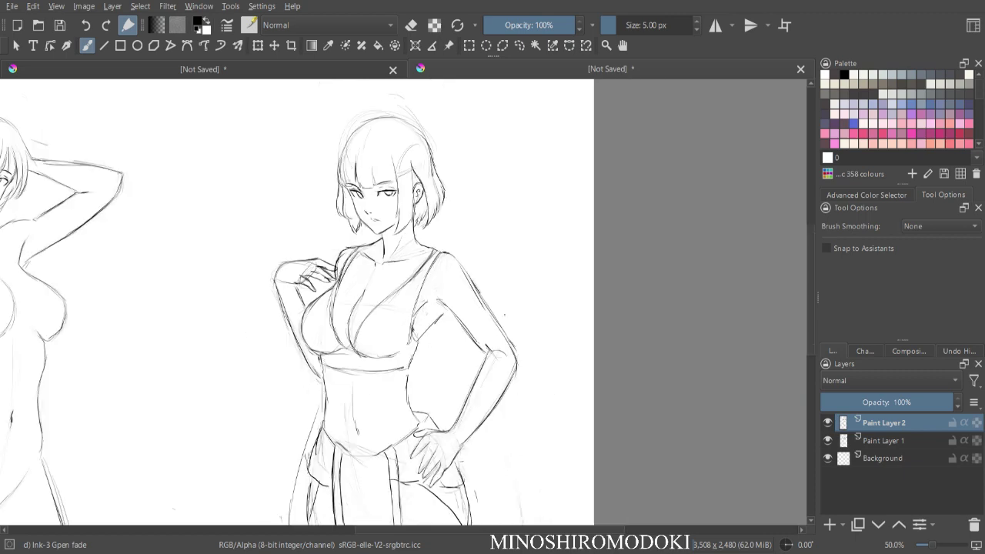
# - Enlarge the eraser to 44 px and erase the outer upper-arm outline between shoulder and elbow on the hand-on-hip side
pyautogui.press('m')
pyautogui.press('e')
pyautogui.press(']')
pyautogui.press(']')
pyautogui.press(']')
pyautogui.press(']')
pyautogui.press(']')
pyautogui.press(']')
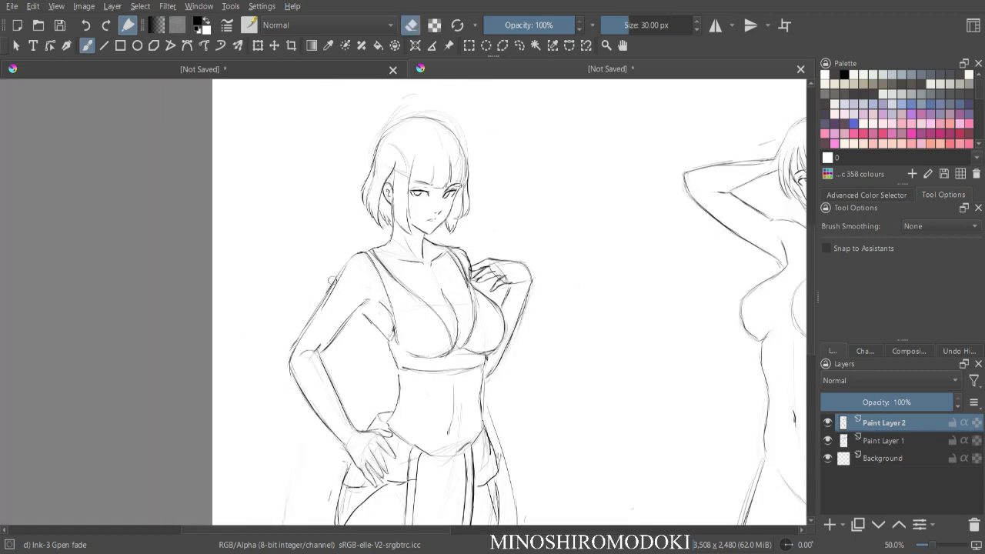
pyautogui.moveTo(334, 281)
pyautogui.mouseDown()
pyautogui.moveTo(304, 333)
pyautogui.moveTo(336, 278)
pyautogui.mouseUp()
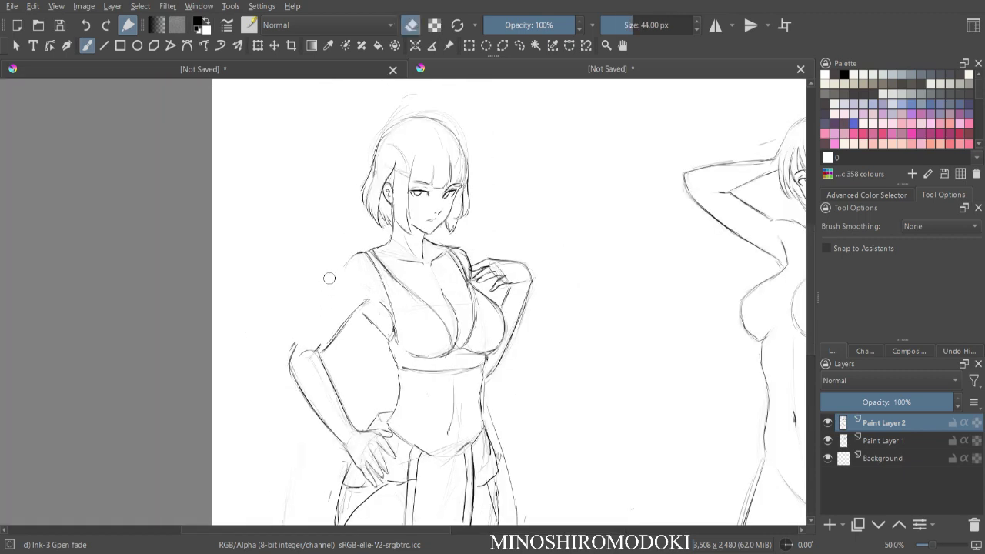
pyautogui.press('m')
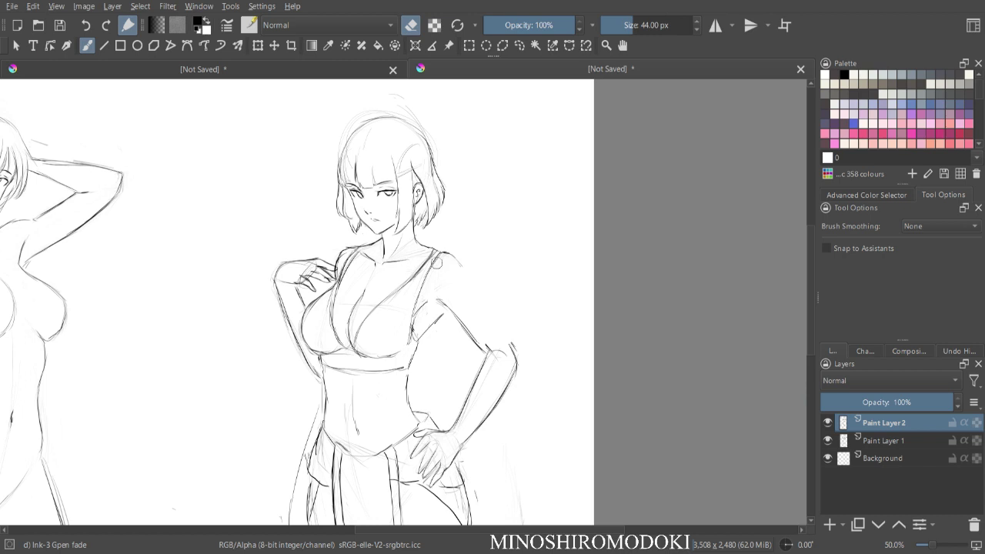
# - Redraw the outer upper-arm outline from the shoulder down to the elbow as a smoother line
pyautogui.press('e')
pyautogui.moveTo(460, 268); pyautogui.dragTo(503, 339)
pyautogui.moveTo(480, 302)
pyautogui.mouseDown()
pyautogui.moveTo(512, 354)
pyautogui.moveTo(493, 351)
pyautogui.moveTo(508, 362)
pyautogui.moveTo(516, 347)
pyautogui.mouseUp()
pyautogui.press('e')
pyautogui.press('e')
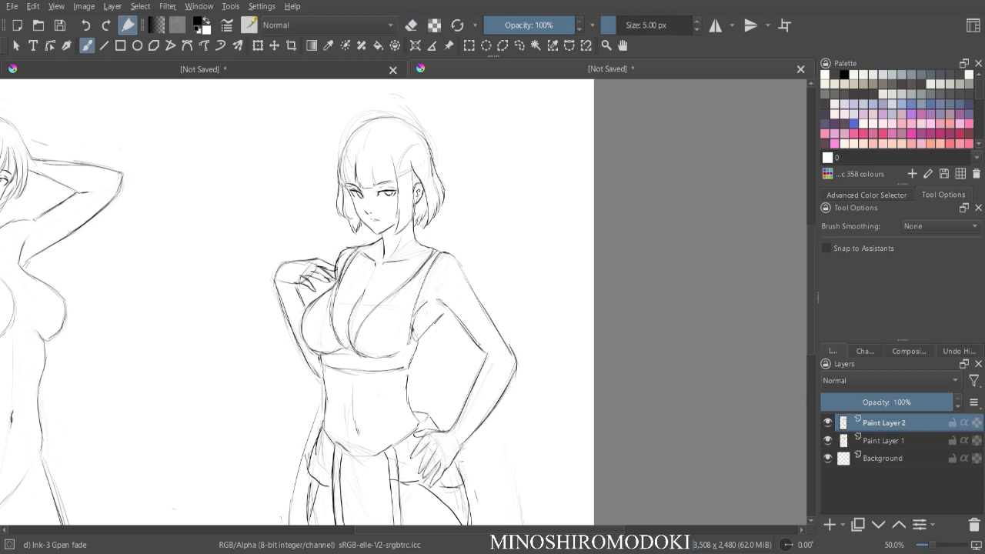
# - Erase the old side edge of the top near the armpit and redraw the armpit curve and torso side
pyautogui.hotkey('ctrl', '+')
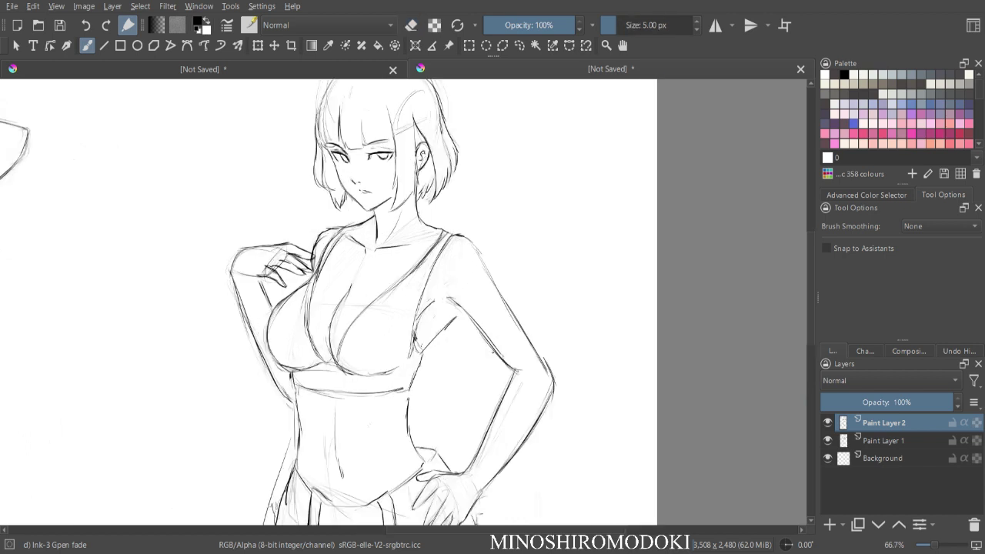
pyautogui.hotkey('ctrl', '+')
pyautogui.moveTo(437, 284); pyautogui.dragTo(416, 359)
pyautogui.moveTo(421, 324)
pyautogui.mouseDown()
pyautogui.moveTo(412, 387)
pyautogui.moveTo(397, 399)
pyautogui.mouseUp()
pyautogui.moveTo(412, 382); pyautogui.dragTo(401, 395)
pyautogui.press('e')
pyautogui.moveTo(435, 323)
pyautogui.mouseDown()
pyautogui.moveTo(422, 359)
pyautogui.moveTo(433, 314)
pyautogui.mouseUp()
pyautogui.moveTo(440, 256)
pyautogui.mouseDown()
pyautogui.moveTo(418, 310)
pyautogui.moveTo(468, 220)
pyautogui.moveTo(424, 292)
pyautogui.moveTo(414, 377)
pyautogui.mouseUp()
pyautogui.press('e')
pyautogui.moveTo(452, 293)
pyautogui.mouseDown()
pyautogui.moveTo(437, 311)
pyautogui.moveTo(417, 375)
pyautogui.mouseUp()
# - Clean up the cup lines and redraw the cup and strap edge up toward the hand-on-hip shoulder
pyautogui.press('e')
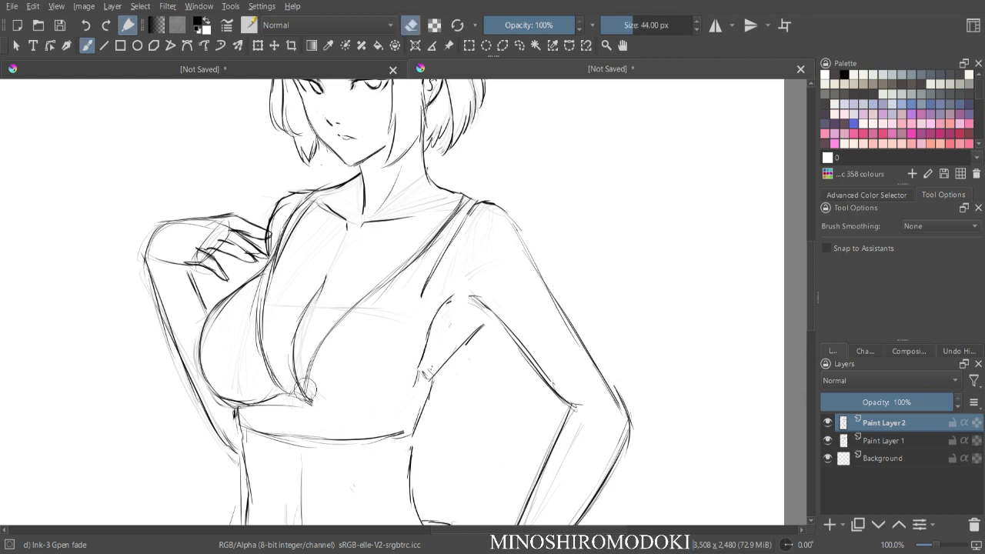
pyautogui.press('e')
pyautogui.moveTo(304, 391)
pyautogui.mouseDown()
pyautogui.moveTo(333, 409)
pyautogui.moveTo(381, 416)
pyautogui.moveTo(412, 390)
pyautogui.moveTo(441, 257)
pyautogui.mouseUp()
pyautogui.moveTo(425, 300); pyautogui.dragTo(443, 254)
# - Examine the whole figure in mirrored and normal views and toggle Paint Layer 1's visibility to compare
pyautogui.press('-')
pyautogui.press('-')
pyautogui.press('m')
pyautogui.press('+')
pyautogui.press('-')
pyautogui.press('m')
pyautogui.press('-')
pyautogui.press('+')
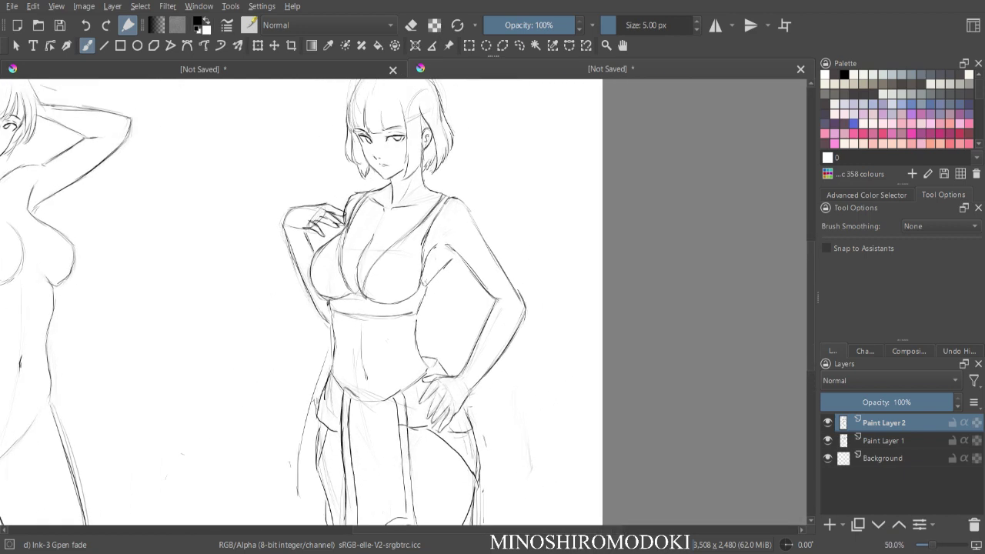
pyautogui.press('-')
pyautogui.press('-')
pyautogui.press('+')
pyautogui.click(827, 442)
pyautogui.click(827, 441)
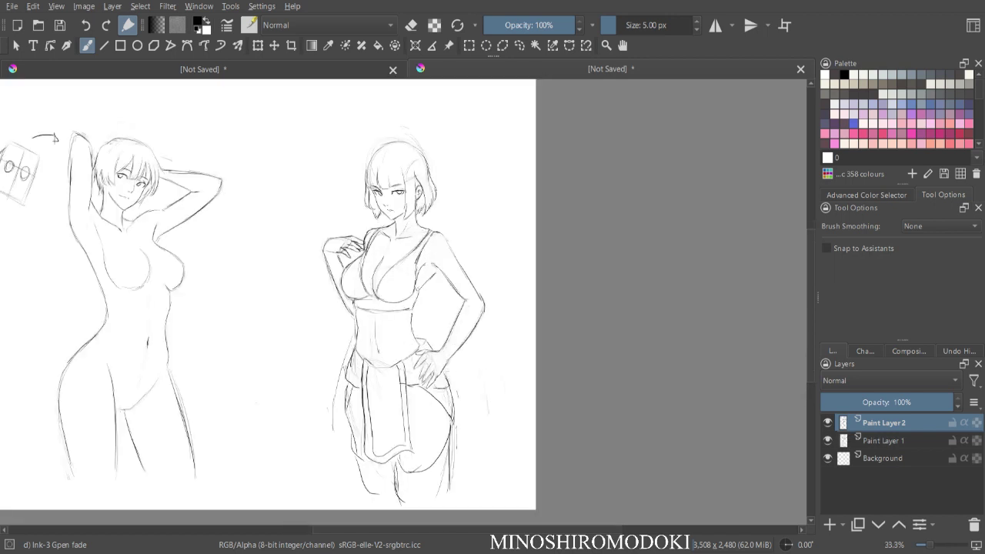
# - Duplicate Paint Layer 2, rename the original layer "backup" and hide it
pyautogui.hotkey('ctrl', 'j')
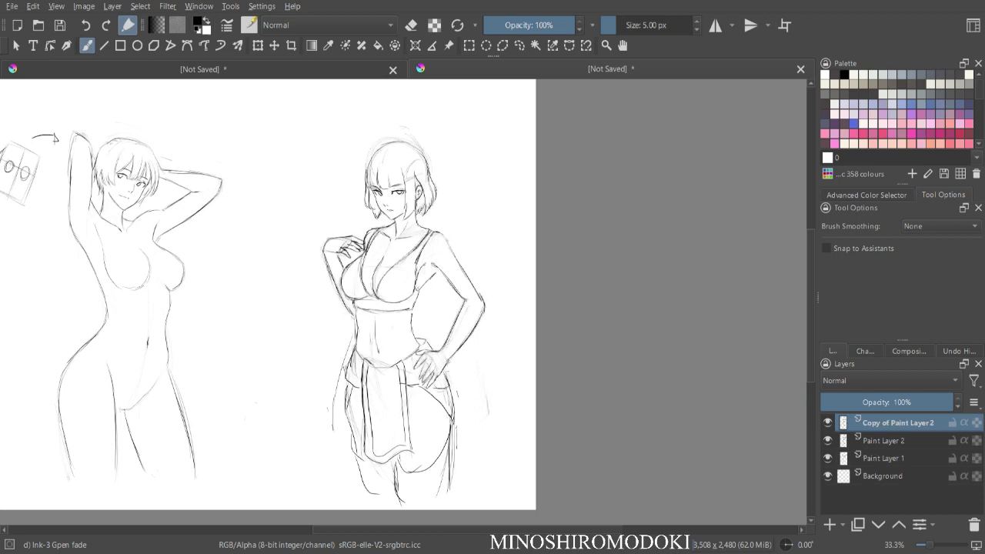
pyautogui.doubleClick(884, 441)
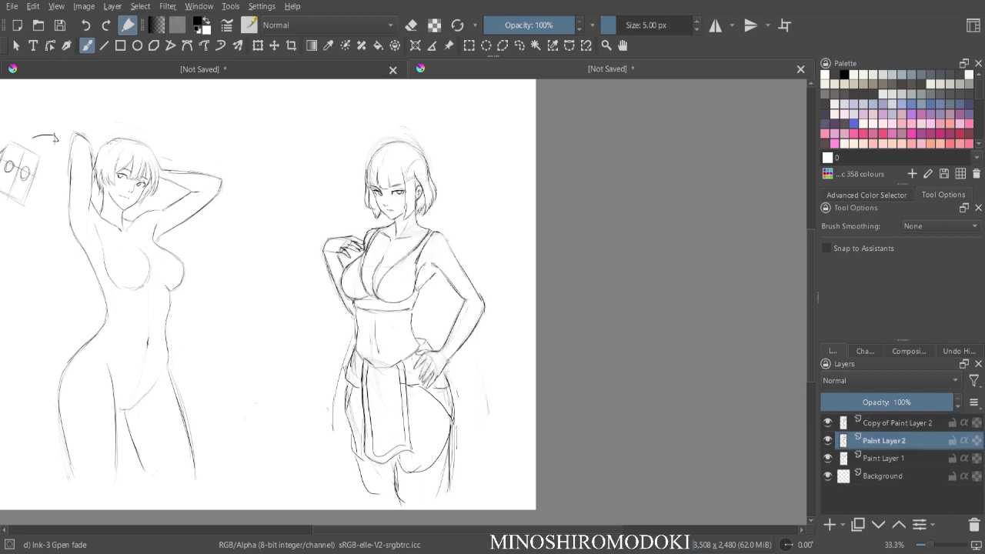
pyautogui.press('BackSpace')
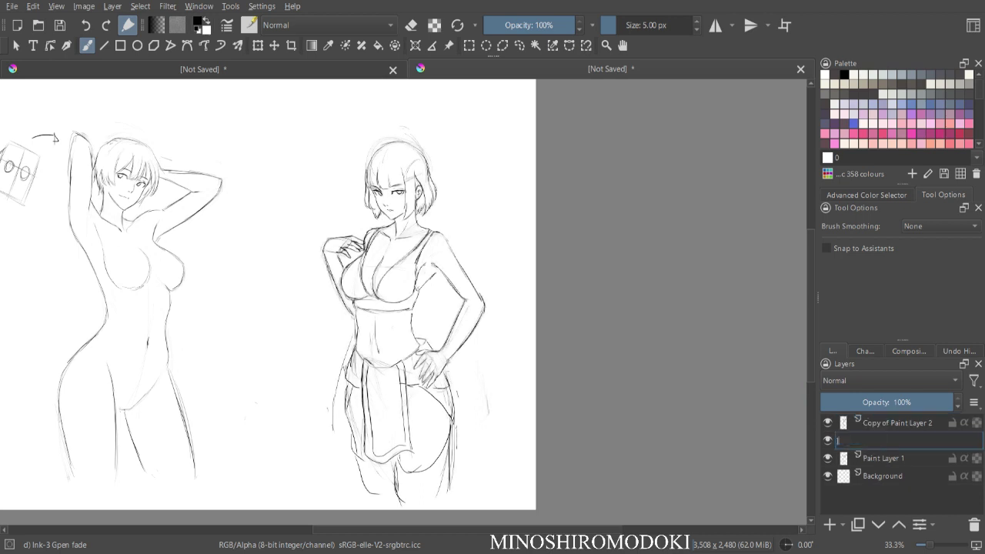
pyautogui.write(']bodys')
pyautogui.press('BackSpace')
pyautogui.press('BackSpace')
pyautogui.press('BackSpace')
pyautogui.press('BackSpace')
pyautogui.press('BackSpace')
pyautogui.press('BackSpace')
pyautogui.write('o')
pyautogui.write('ackup')
pyautogui.press('Return')
pyautogui.click(829, 441)
# - Add a new paint layer above the duplicated sketch layer and rename the duplicate "lines"
pyautogui.click(897, 424)
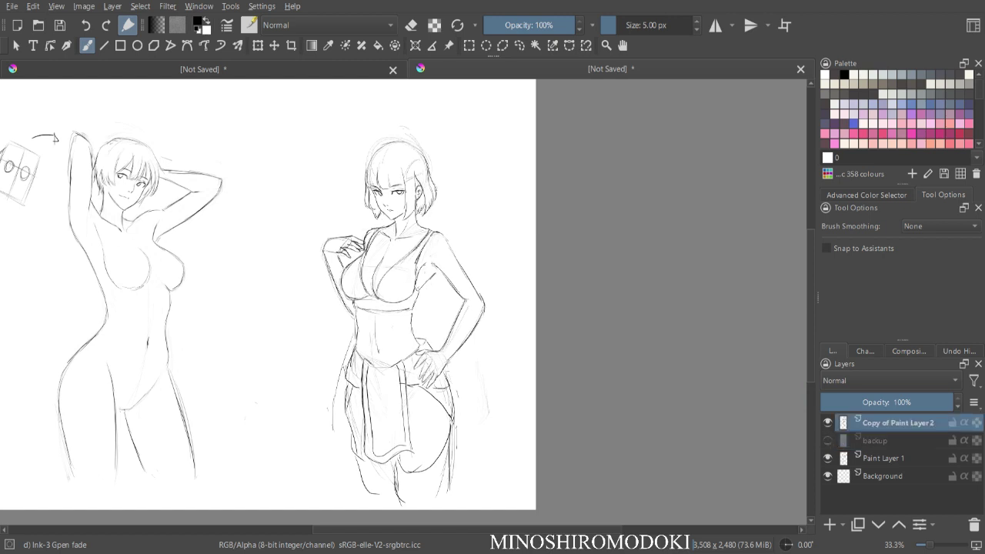
pyautogui.press('Insert')
pyautogui.doubleClick(898, 441)
pyautogui.press('BackSpace')
pyautogui.write('lines')
pyautogui.press('Return')
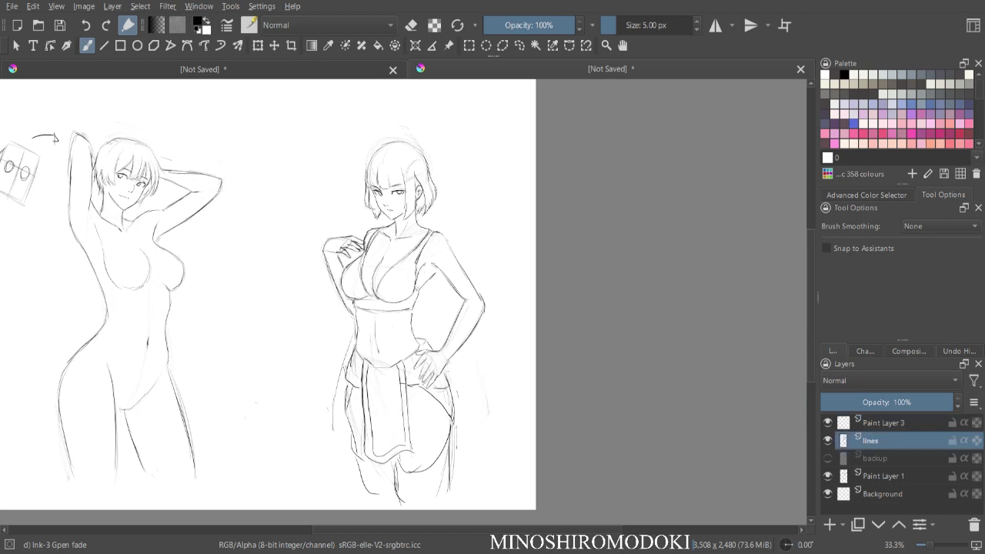
# - Rename the new top layer "paint ahh" and group it with the lines layer
pyautogui.doubleClick(884, 423)
pyautogui.write('pai')
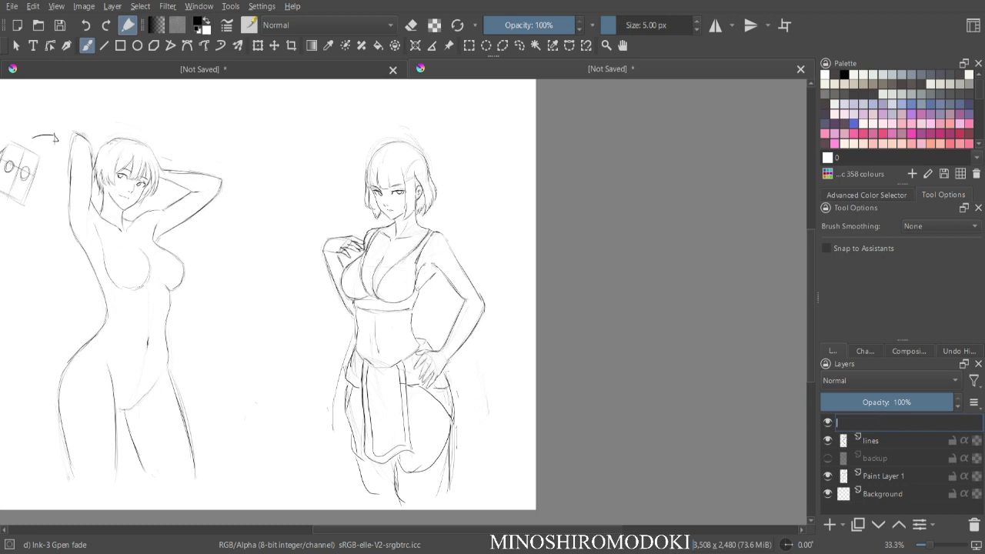
pyautogui.write('nth')
pyautogui.press('BackSpace')
pyautogui.write('ahh')
pyautogui.press('Return')
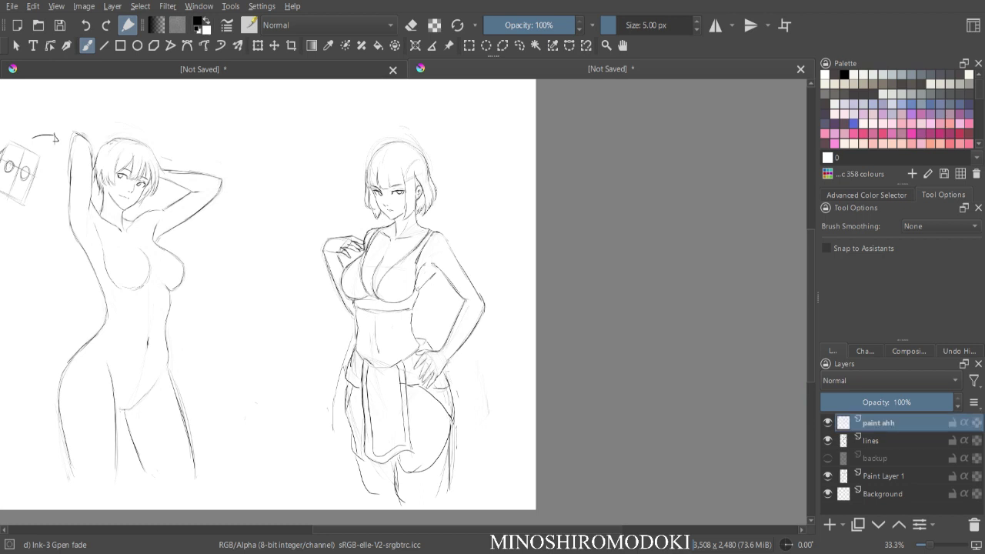
pyautogui.keyDown('ctrl'); pyautogui.click(872, 442); pyautogui.keyUp('ctrl')
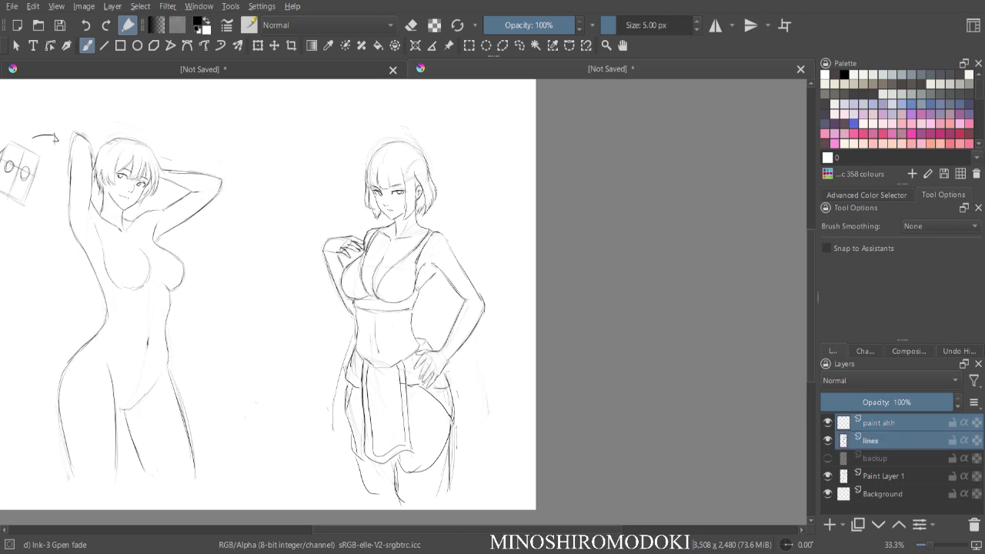
pyautogui.hotkey('ctrl', 'g')
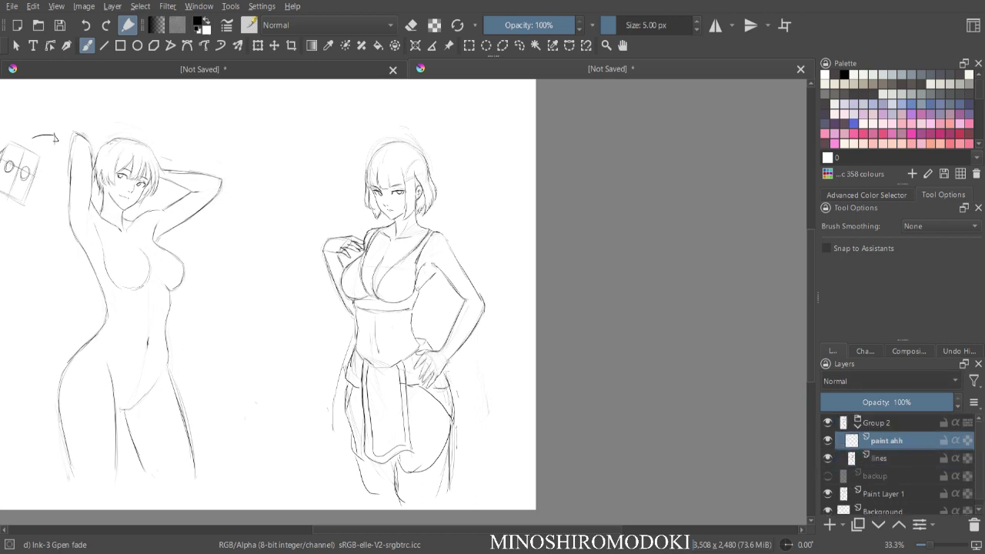
# - Set the paint ahh layer's blending mode to Multiply and move the lines layer out of Group 2
pyautogui.click(870, 371)
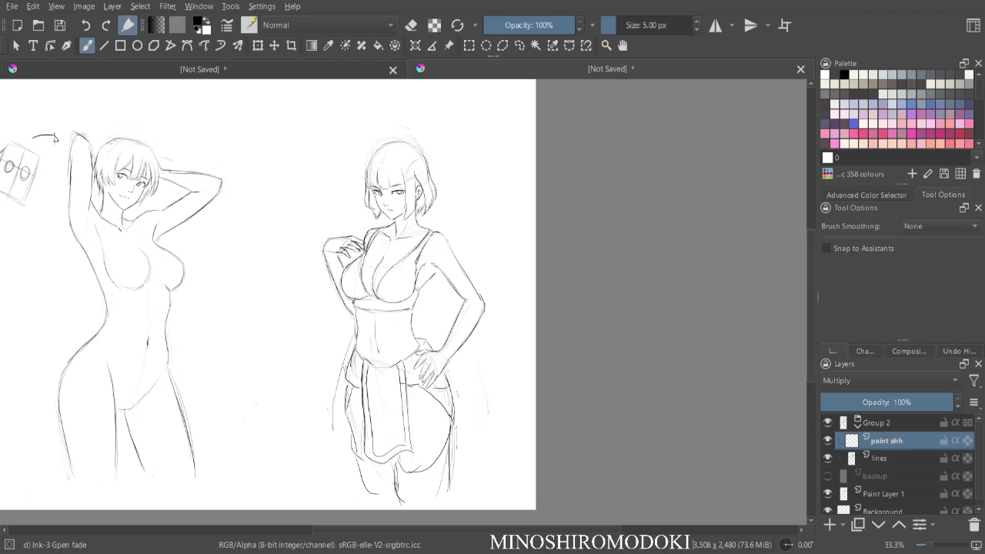
pyautogui.moveTo(879, 458); pyautogui.dragTo(879, 434)
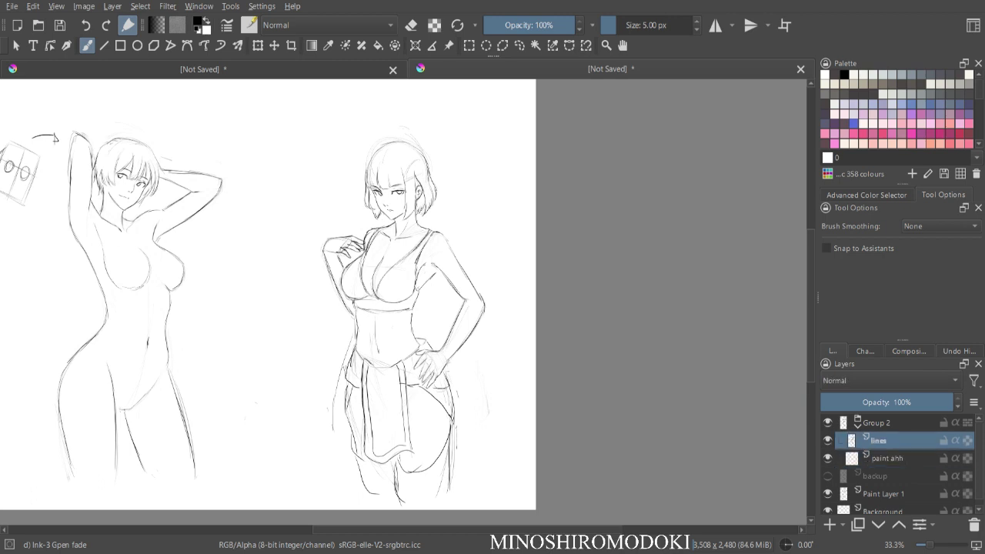
pyautogui.moveTo(879, 441); pyautogui.dragTo(879, 466)
pyautogui.click(885, 441)
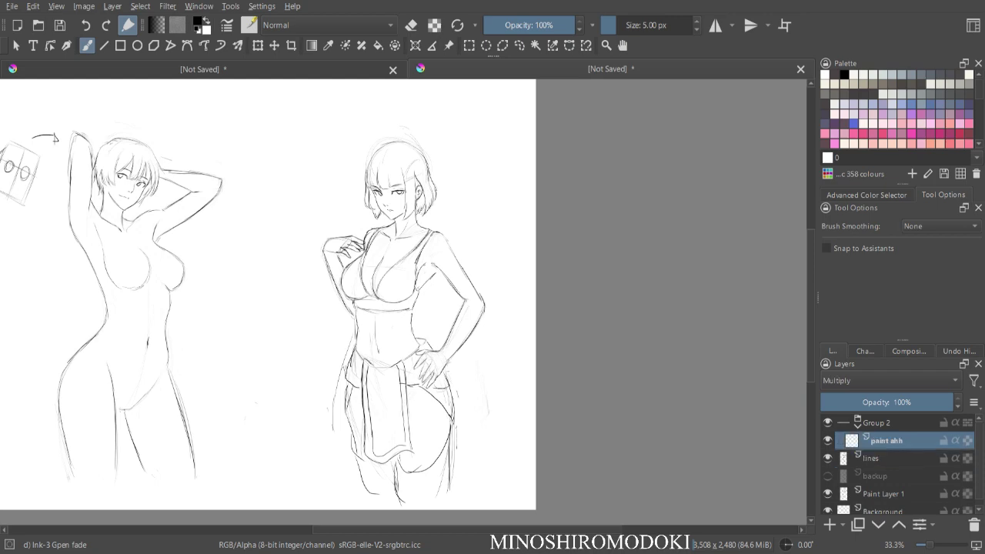
# - On the lines layer, erase the rough strap lines at the shoulder beside the raised hand
pyautogui.hotkey('ctrl', '+')
pyautogui.hotkey('ctrl', '+')
pyautogui.moveTo(382, 355); pyautogui.dragTo(446, 433)
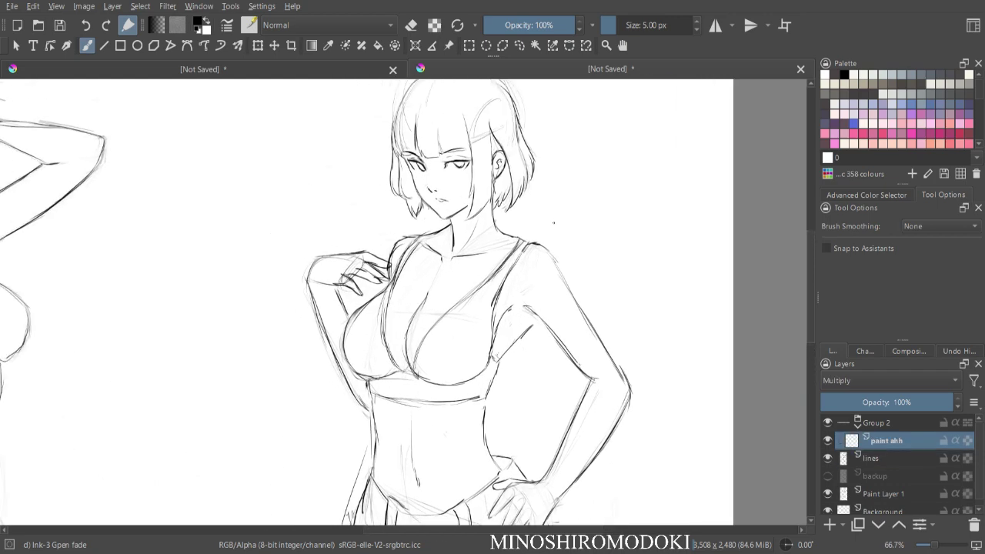
pyautogui.hotkey('ctrl', '+')
pyautogui.hotkey('ctrl', '+')
pyautogui.press('e')
pyautogui.click(884, 459)
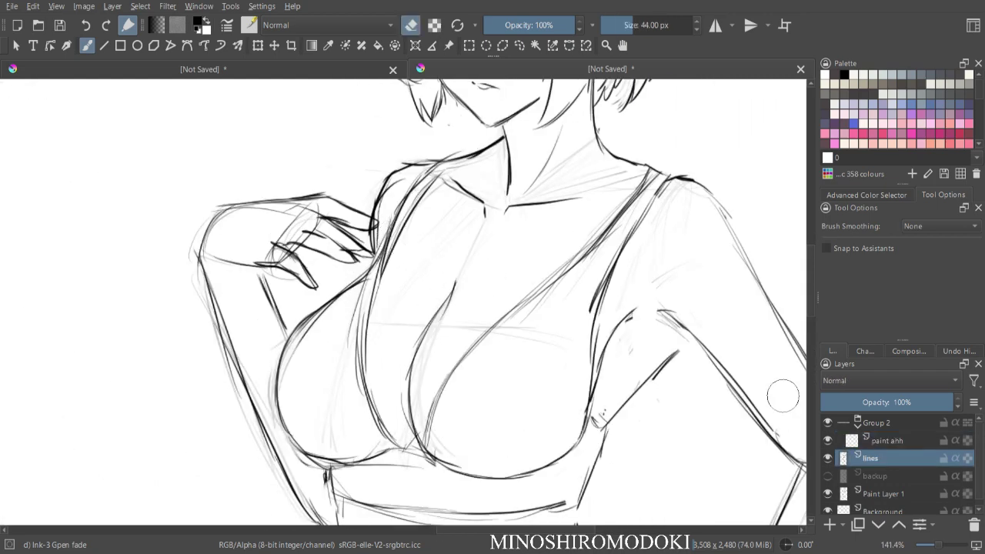
pyautogui.moveTo(417, 199)
pyautogui.mouseDown()
pyautogui.moveTo(391, 266)
pyautogui.moveTo(422, 193)
pyautogui.moveTo(403, 198)
pyautogui.moveTo(400, 182)
pyautogui.mouseUp()
# - Redraw that strap and the neckline edge below it with cleaner strokes down toward the cup
pyautogui.press('e')
pyautogui.moveTo(391, 235)
pyautogui.mouseDown()
pyautogui.moveTo(361, 274)
pyautogui.moveTo(425, 177)
pyautogui.moveTo(462, 155)
pyautogui.moveTo(420, 209)
pyautogui.mouseUp()
pyautogui.moveTo(449, 170); pyautogui.dragTo(393, 262)
pyautogui.moveTo(434, 191); pyautogui.dragTo(374, 311)
pyautogui.moveTo(395, 255); pyautogui.dragTo(368, 366)
# - Erase the leftover strokes beside the neckline edge of the same cup and reinforce its curve
pyautogui.press('e')
pyautogui.moveTo(364, 301); pyautogui.dragTo(346, 391)
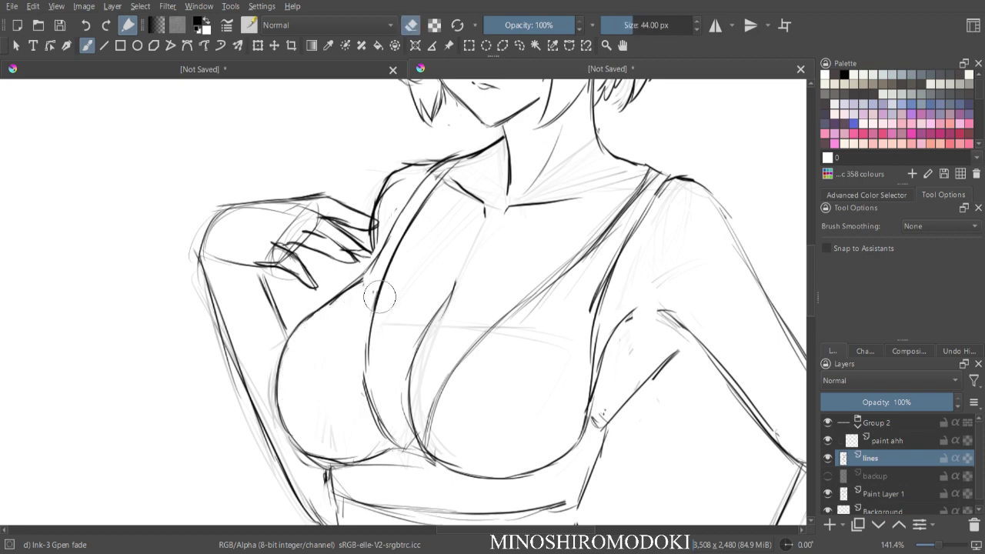
pyautogui.press('e')
pyautogui.moveTo(377, 294); pyautogui.dragTo(366, 385)
pyautogui.moveTo(367, 331); pyautogui.dragTo(384, 427)
pyautogui.press('-')
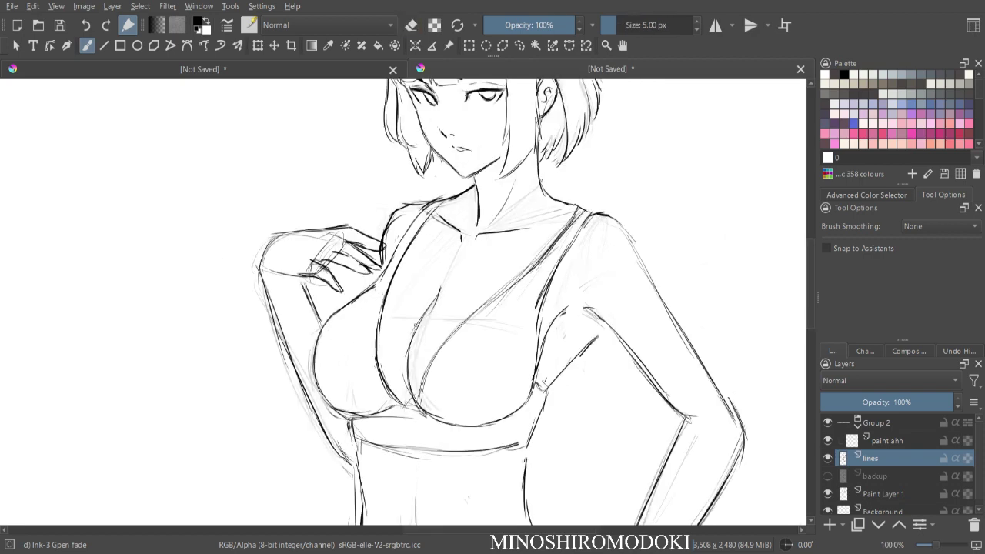
# - In mirrored view, redraw the outer edge of the opposite strap from the shoulder down to the armpit
pyautogui.press('m')
pyautogui.press('-')
pyautogui.press('-')
pyautogui.press('+')
pyautogui.moveTo(358, 276); pyautogui.dragTo(355, 301)
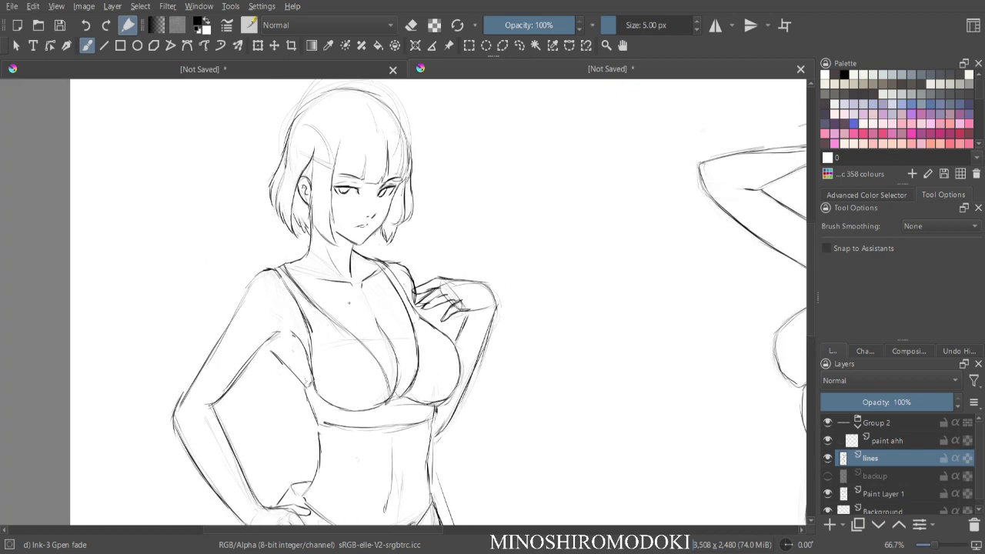
pyautogui.moveTo(277, 274); pyautogui.dragTo(312, 363)
pyautogui.press('-')
pyautogui.press('m')
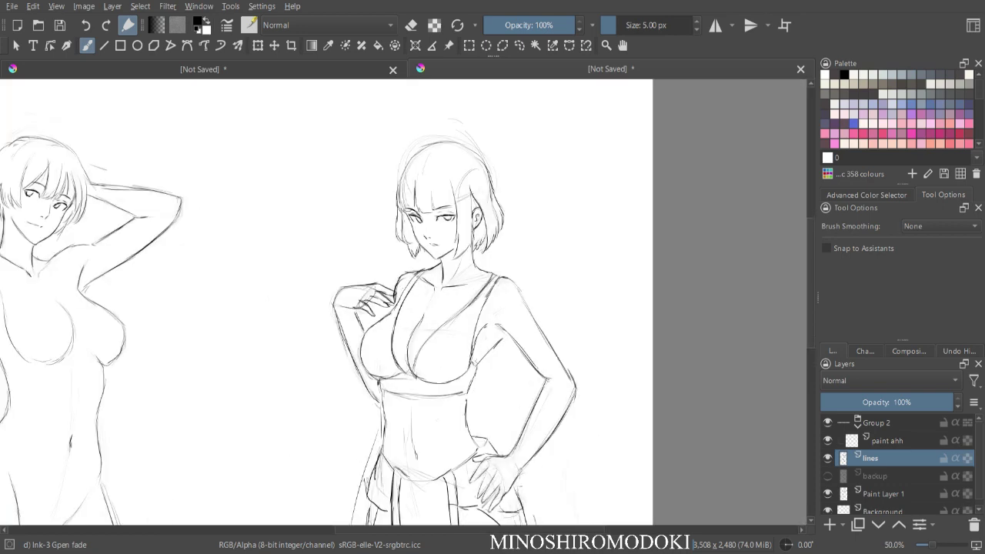
# - Clean up the shoulder outline beside the raised hand and erase the lines overlapping the fingertips
pyautogui.moveTo(420, 331); pyautogui.dragTo(435, 277)
pyautogui.press('+')
pyautogui.press('+')
pyautogui.moveTo(461, 208); pyautogui.dragTo(421, 280)
pyautogui.press('+')
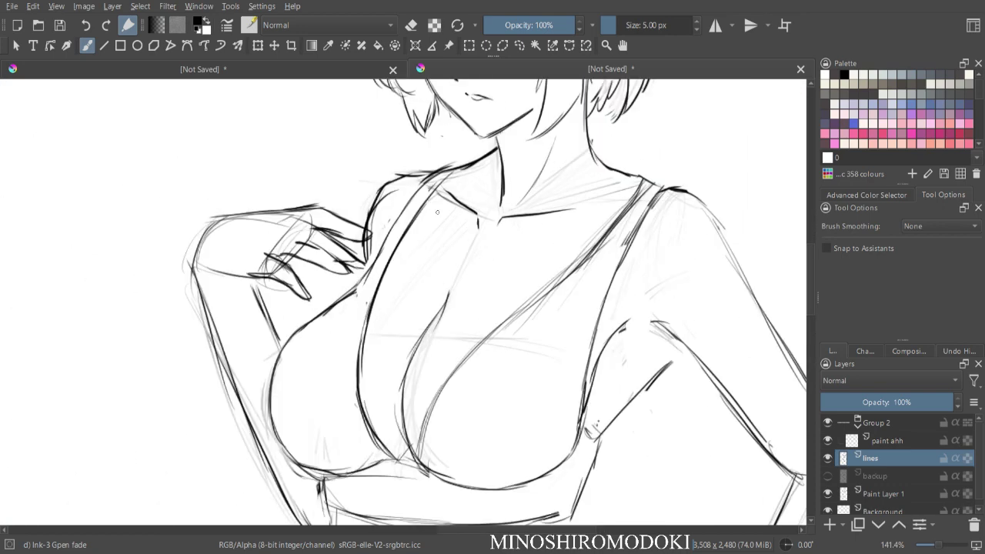
pyautogui.moveTo(426, 213); pyautogui.dragTo(391, 298)
pyautogui.press('e')
pyautogui.moveTo(330, 321)
pyautogui.mouseDown()
pyautogui.moveTo(380, 258)
pyautogui.moveTo(343, 277)
pyautogui.moveTo(334, 342)
pyautogui.mouseUp()
pyautogui.press('e')
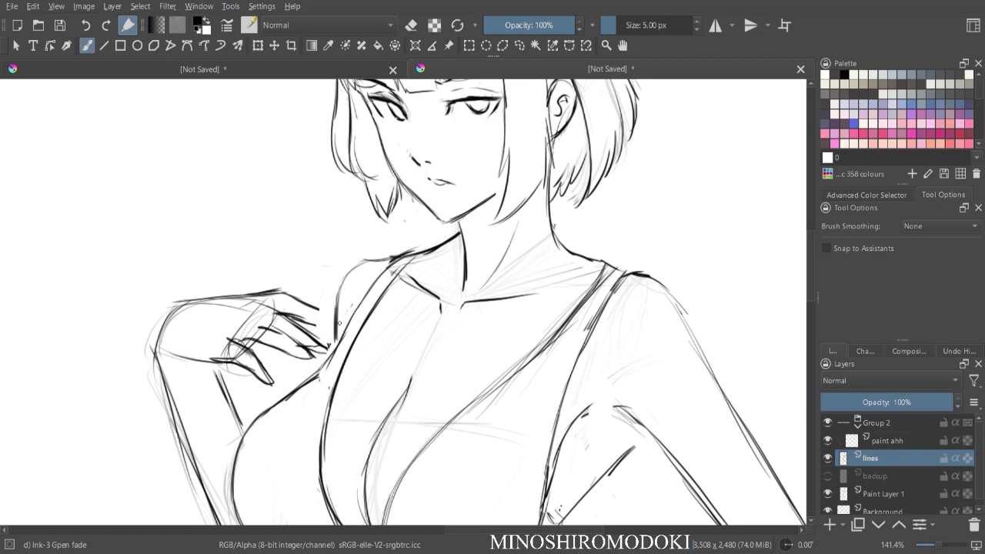
# - Check the upper body in mirrored view and extend the top finger line of the raised hand
pyautogui.hotkey('ctrl', '-')
pyautogui.hotkey('ctrl', '-')
pyautogui.press('m')
pyautogui.hotkey('ctrl', '+')
pyautogui.hotkey('ctrl', '-')
pyautogui.hotkey('ctrl', '+')
pyautogui.hotkey('ctrl', '+')
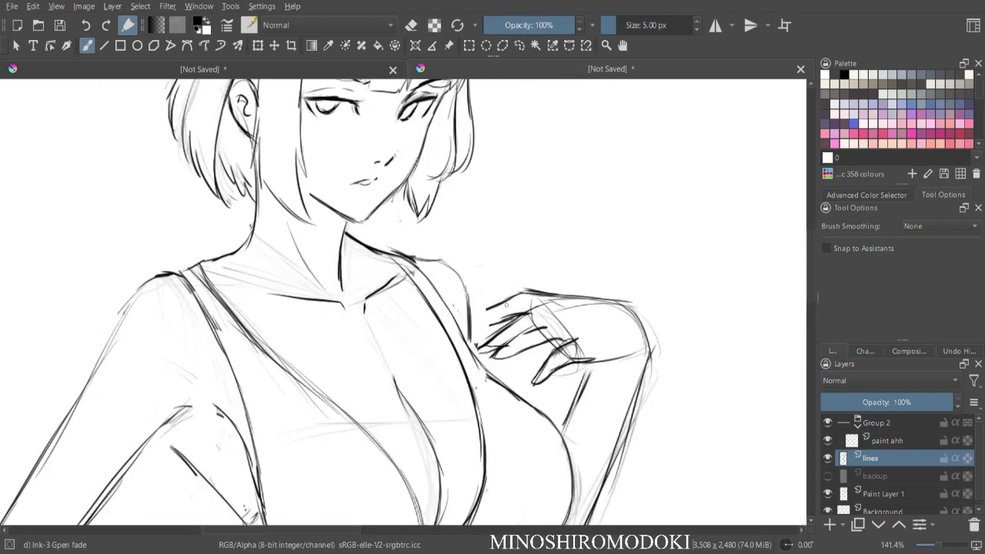
pyautogui.moveTo(493, 304)
pyautogui.mouseDown()
pyautogui.moveTo(477, 312)
pyautogui.moveTo(540, 310)
pyautogui.moveTo(527, 187)
pyautogui.mouseUp()
pyautogui.press('m')
# - Erase the faint centre line on the abdomen above the navel
pyautogui.hotkey('ctrl', '-')
pyautogui.hotkey('ctrl', '-')
pyautogui.hotkey('ctrl', '-')
pyautogui.hotkey('ctrl', '-')
pyautogui.hotkey('ctrl', '+')
pyautogui.moveTo(446, 293); pyautogui.dragTo(432, 325)
pyautogui.press('e')
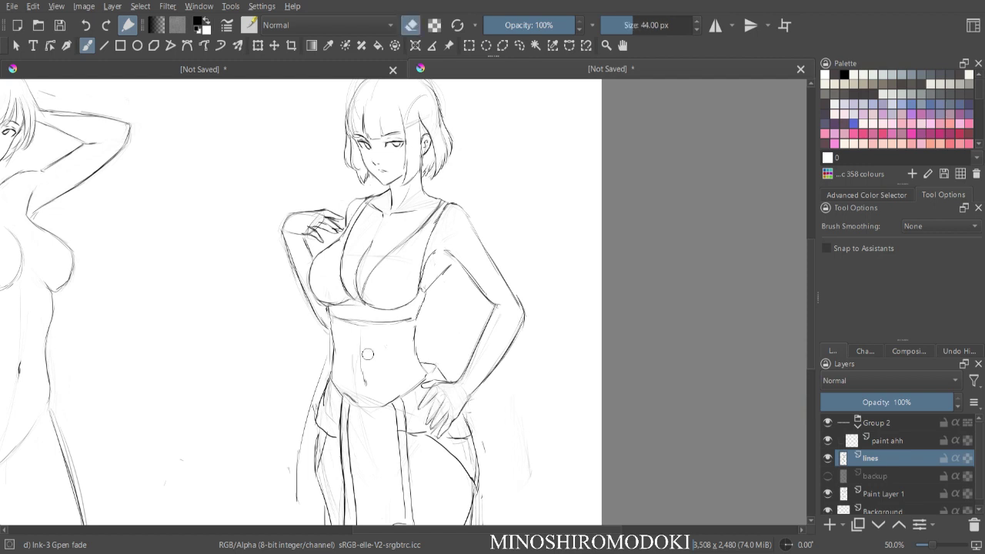
pyautogui.press('e')
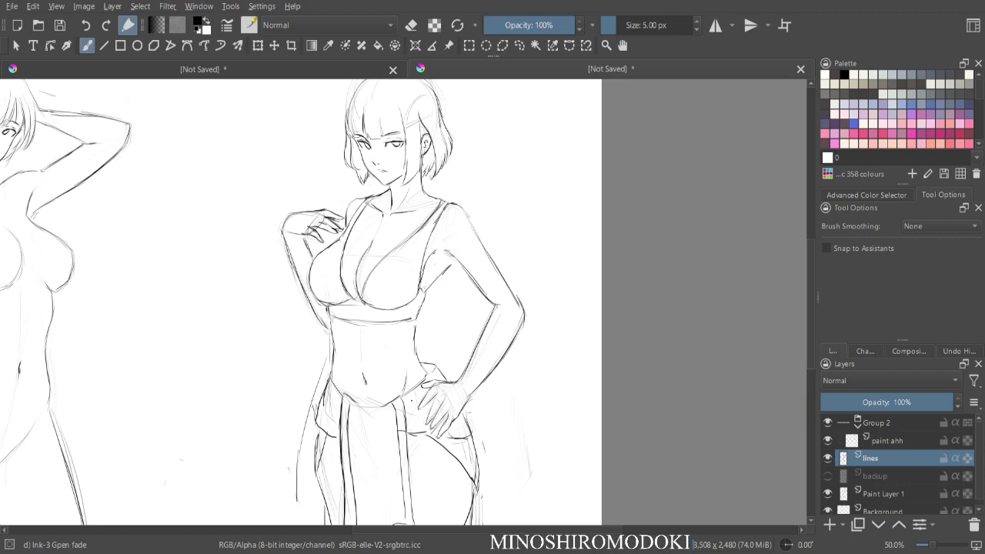
pyautogui.scroll(-3, 450, 240)
pyautogui.scroll(4, 402, 287)
pyautogui.moveTo(402, 286); pyautogui.dragTo(387, 415)
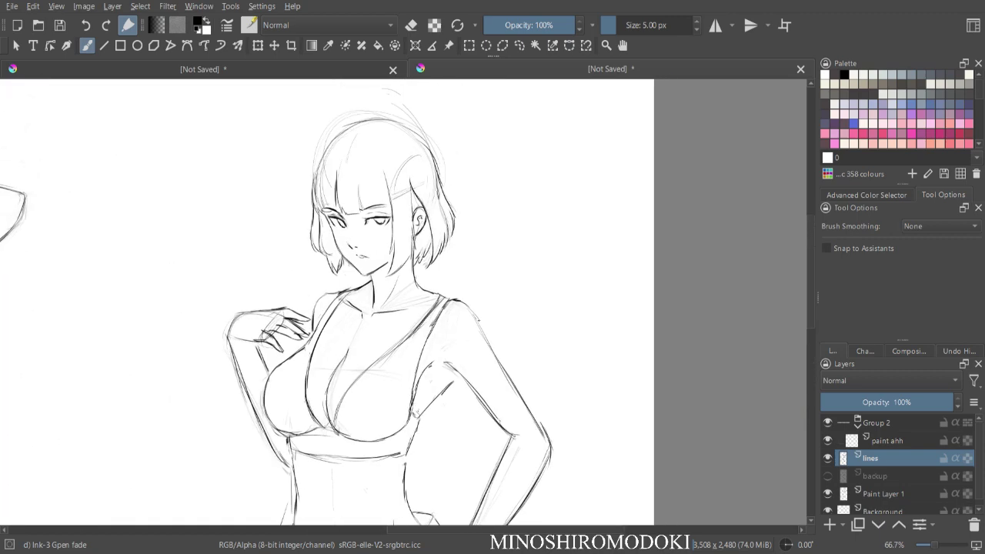
pyautogui.press('+')
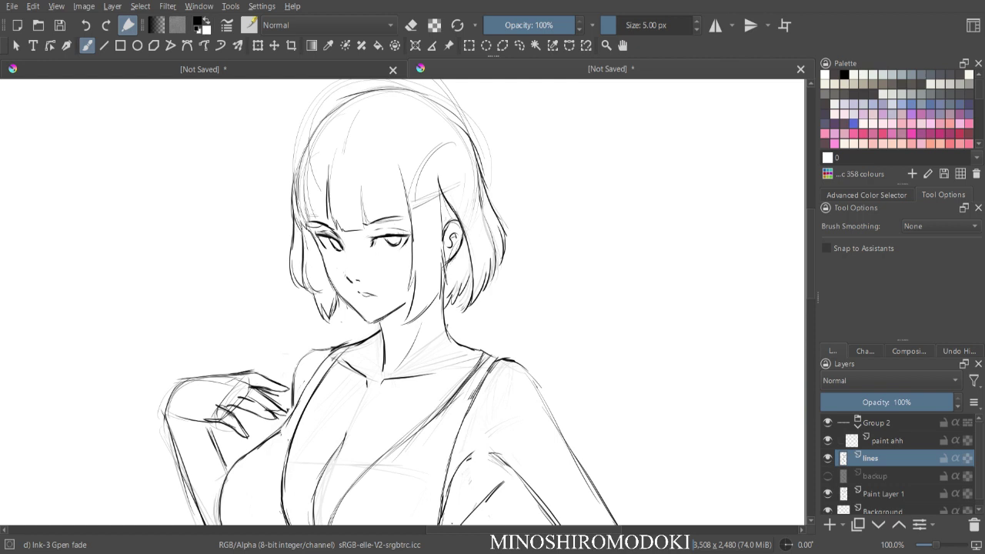
pyautogui.click(887, 441)
pyautogui.click(871, 459)
# - Select the paint ahh layer, palette colour E01 and the Copic Marker brush for painting
pyautogui.click(887, 441)
pyautogui.click(857, 425)
pyautogui.click(858, 426)
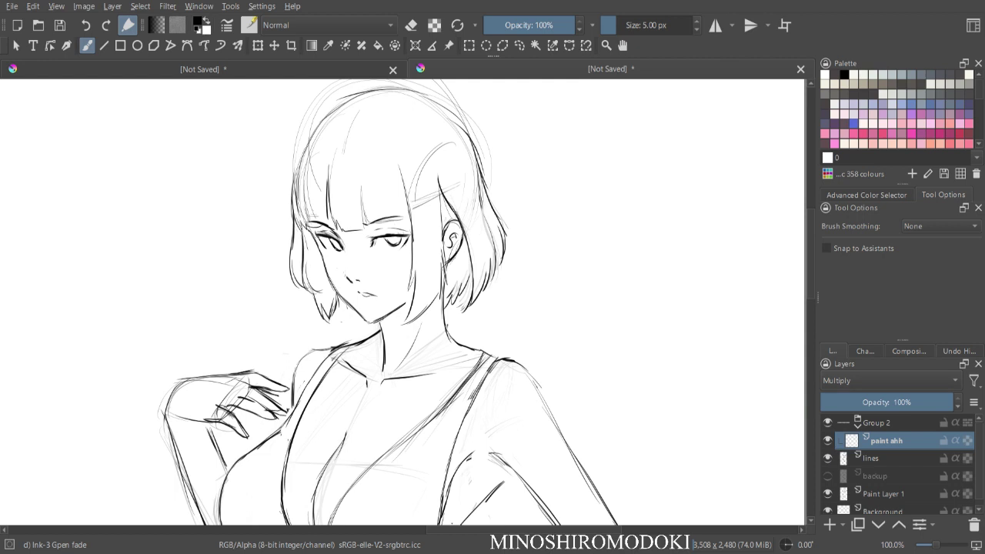
pyautogui.click(867, 196)
pyautogui.scroll(-10, 897, 109)
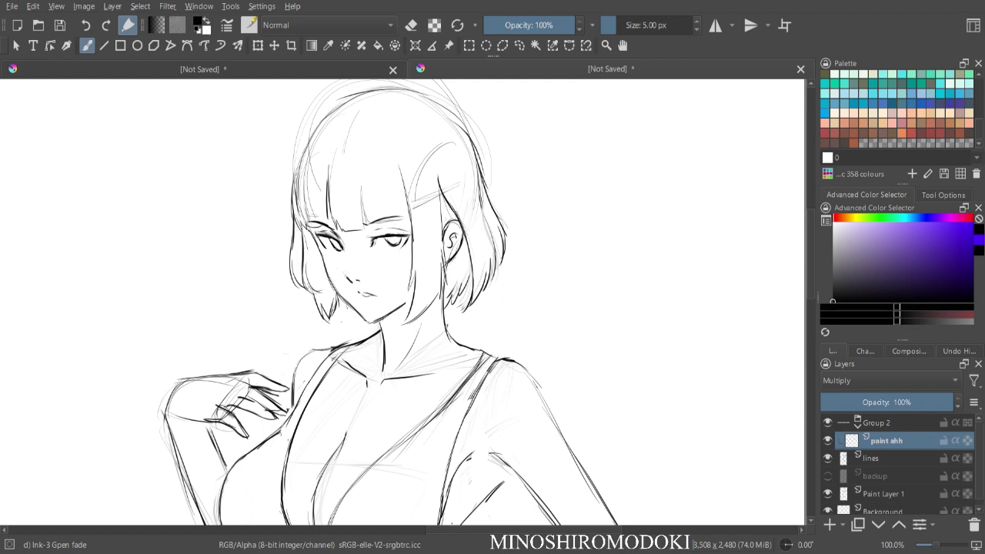
pyautogui.click(902, 113)
pyautogui.rightClick(211, 220)
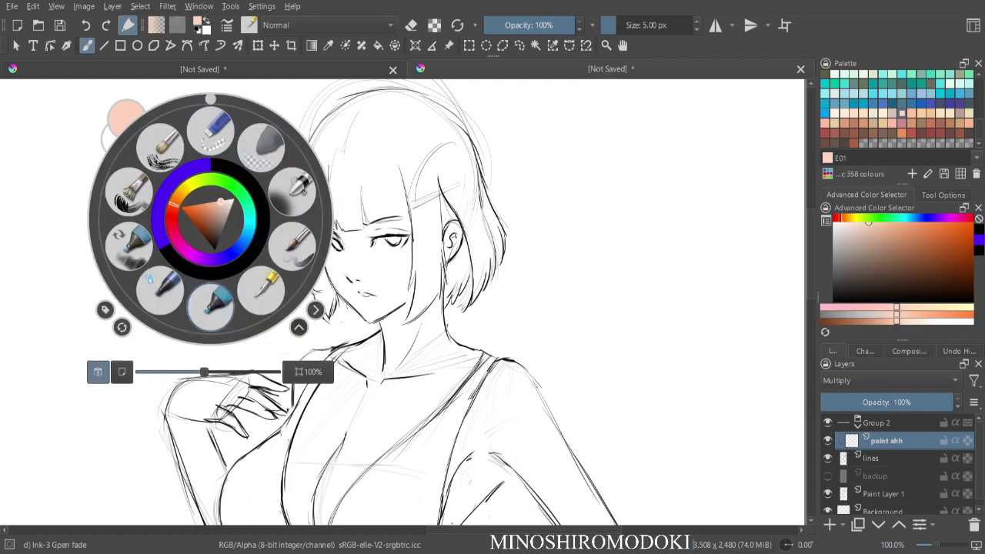
pyautogui.click(211, 131)
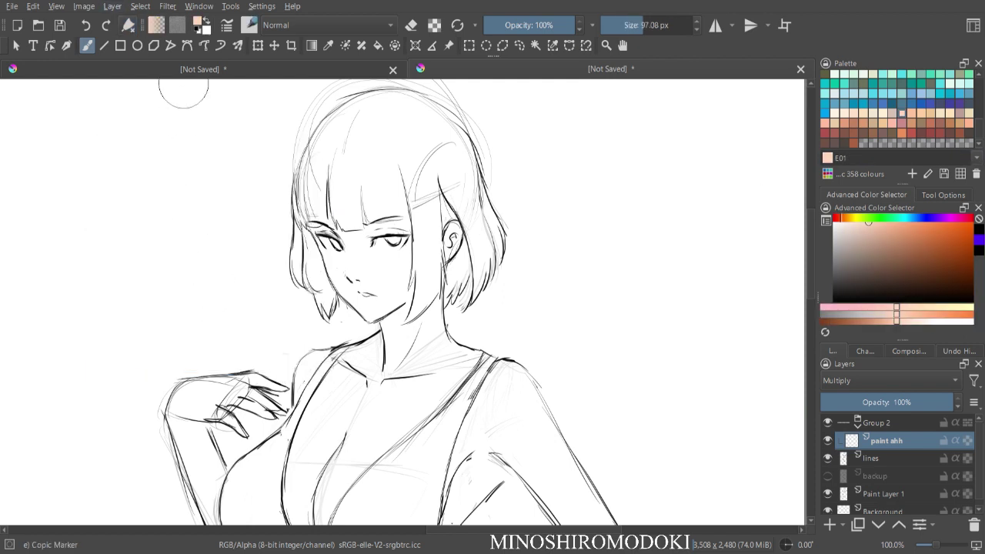
# - Try a test swatch of E01 in the empty area beside the figure and undo it
pyautogui.moveTo(611, 233)
pyautogui.mouseDown()
pyautogui.moveTo(608, 263)
pyautogui.moveTo(616, 252)
pyautogui.moveTo(643, 269)
pyautogui.moveTo(693, 275)
pyautogui.mouseUp()
pyautogui.press('-')
pyautogui.press('-')
pyautogui.hotkey('ctrl', 'z')
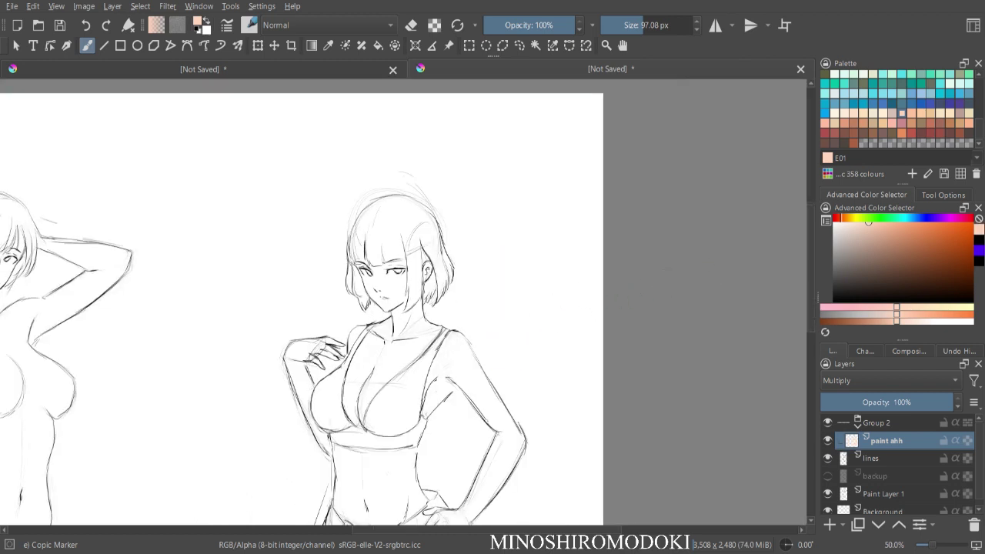
# - Try palette colour E0000 as a swatch beside the head and on the figure, and undo the strokes
pyautogui.click(835, 113)
pyautogui.moveTo(514, 245); pyautogui.dragTo(535, 285)
pyautogui.press('+')
pyautogui.press('+')
pyautogui.moveTo(422, 348); pyautogui.dragTo(364, 402)
pyautogui.press('-')
pyautogui.press('-')
pyautogui.hotkey('ctrl', 'z')
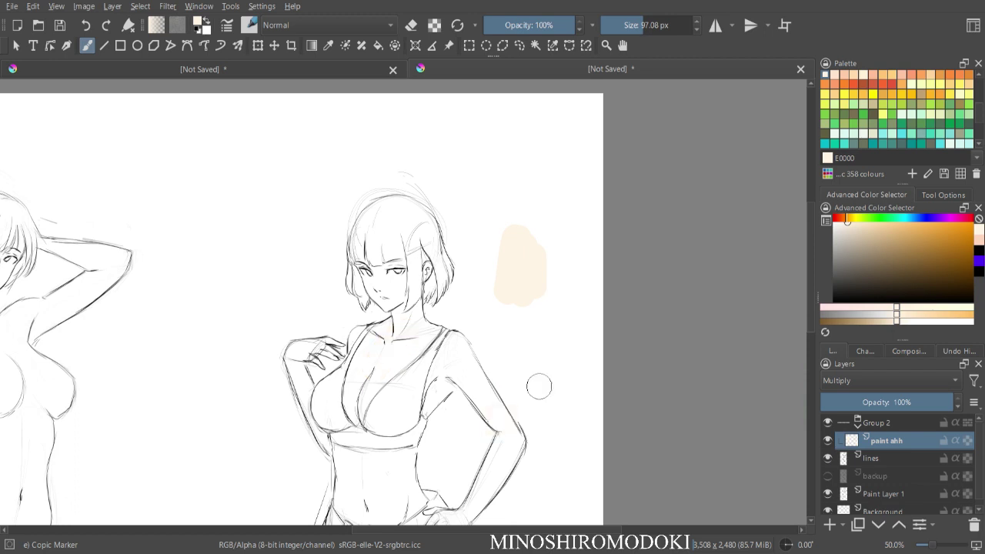
pyautogui.hotkey('ctrl', 'z')
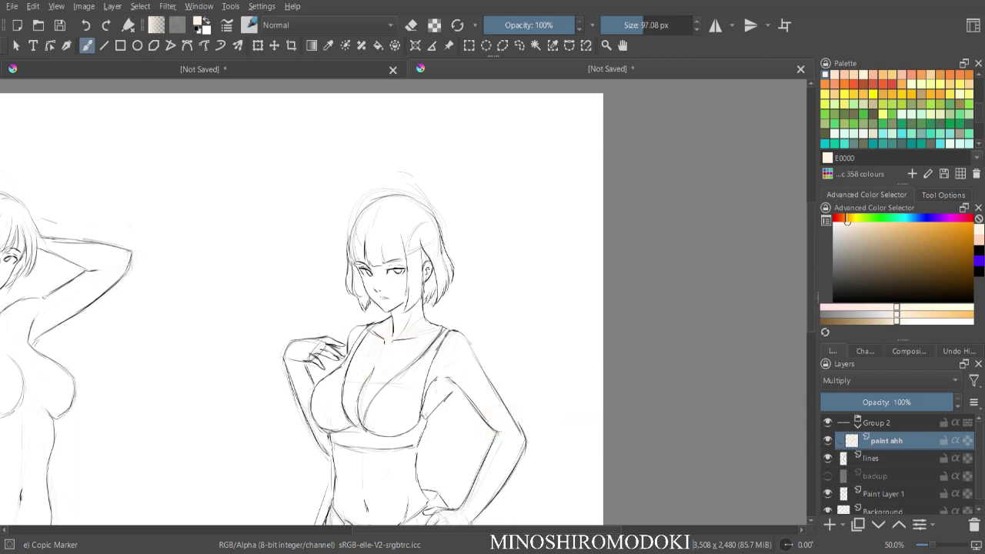
# - Delete Group 2 together with the paint ahh layer inside it, keeping the lines layer
pyautogui.click(885, 459)
pyautogui.click(887, 441)
pyautogui.doubleClick(871, 459)
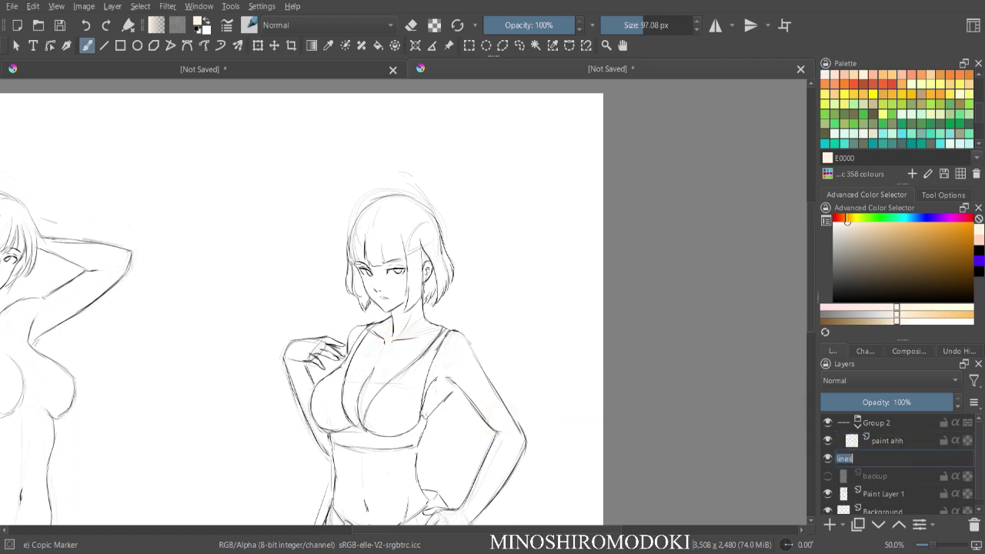
pyautogui.click(871, 459)
pyautogui.click(887, 441)
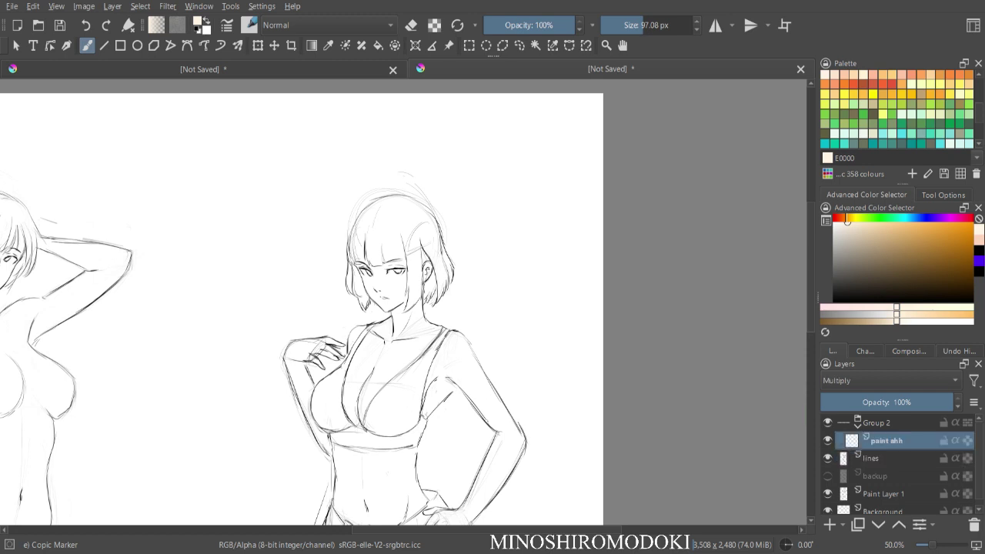
pyautogui.click(878, 423)
pyautogui.hotkey('shift', 'Delete')
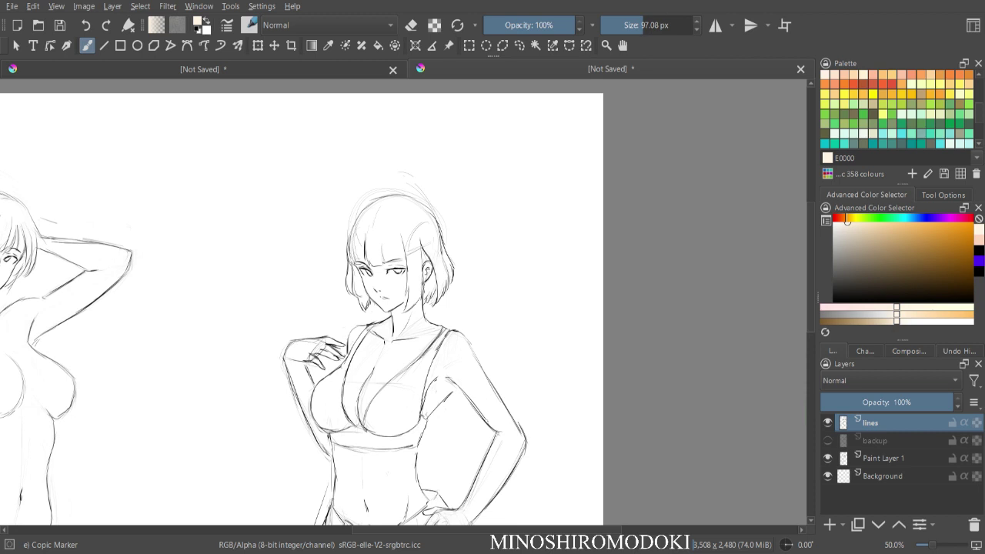
# - Add a new paint layer above the lines layer and rename it "paint ahh"
pyautogui.press('Insert')
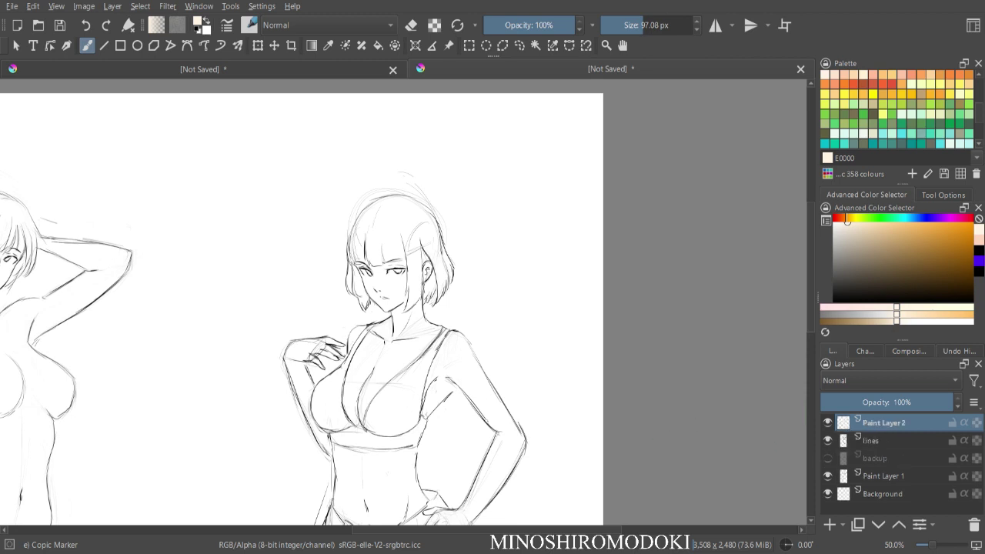
pyautogui.press('BackSpace')
pyautogui.write('paint ahh')
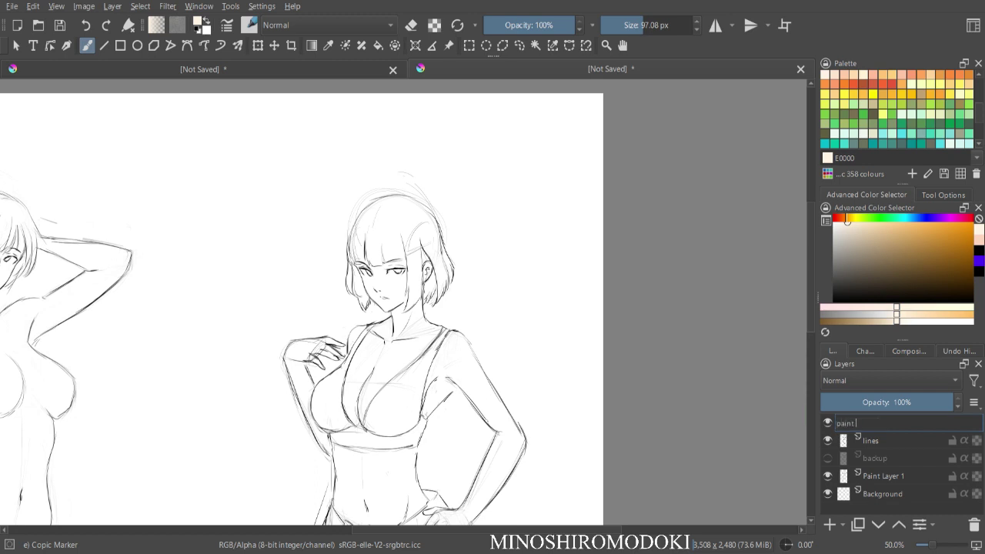
pyautogui.press('Return')
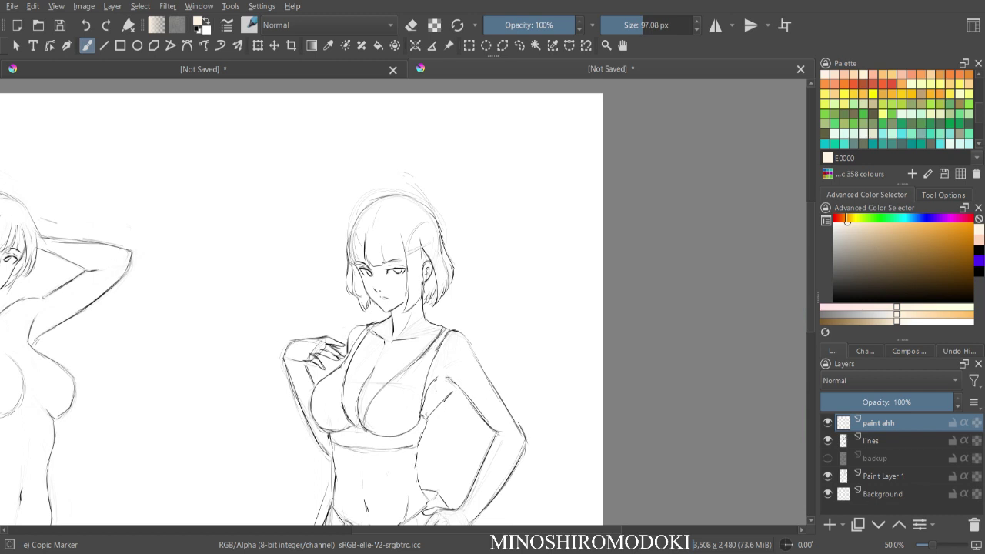
# - Group the paint ahh and lines layers and set paint ahh's blending mode to Multiply
pyautogui.keyDown('ctrl'); pyautogui.click(870, 441); pyautogui.keyUp('ctrl')
pyautogui.hotkey('ctrl', 'g')
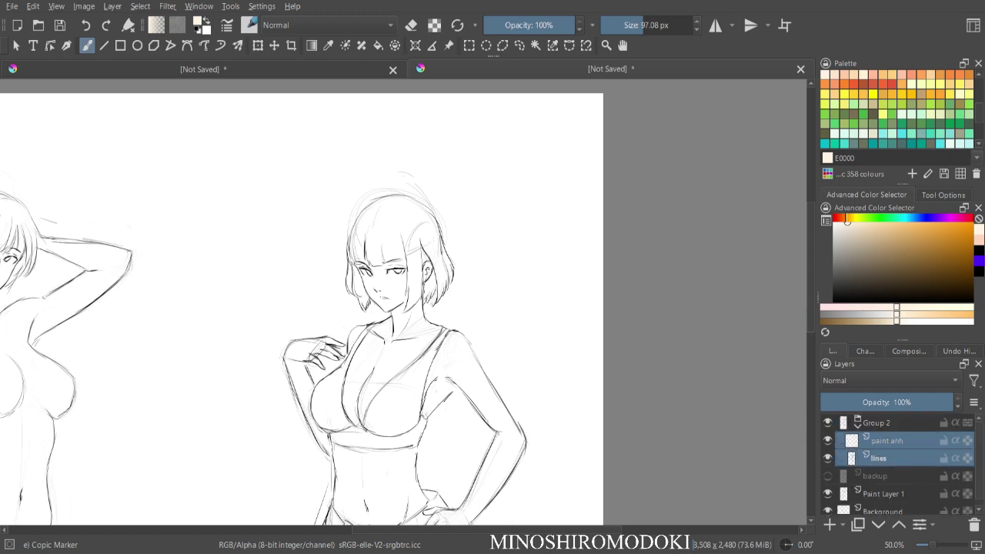
pyautogui.click(887, 441)
pyautogui.click(850, 369)
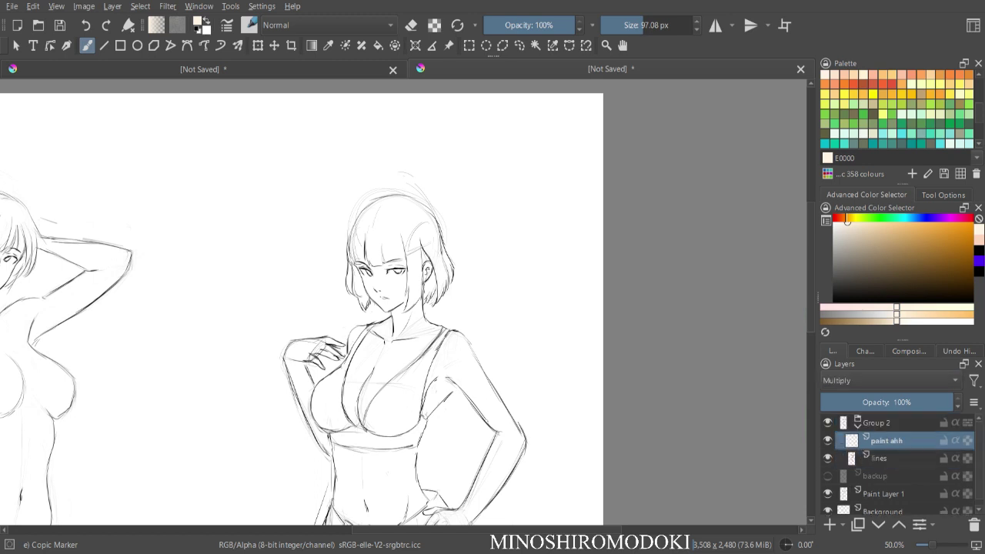
# - Test E0000 strokes on the new paint ahh layer beside and on the figure, and undo them all
pyautogui.moveTo(499, 306); pyautogui.dragTo(521, 238)
pyautogui.moveTo(401, 359)
pyautogui.mouseDown()
pyautogui.moveTo(363, 387)
pyautogui.moveTo(382, 340)
pyautogui.moveTo(405, 336)
pyautogui.mouseUp()
pyautogui.press('+')
pyautogui.press('+')
pyautogui.press('+')
pyautogui.moveTo(456, 364); pyautogui.dragTo(491, 330)
pyautogui.hotkey('ctrl', 'z')
pyautogui.hotkey('ctrl', 'z')
pyautogui.hotkey('ctrl', 'z')
pyautogui.scroll(-3, 541, 355)
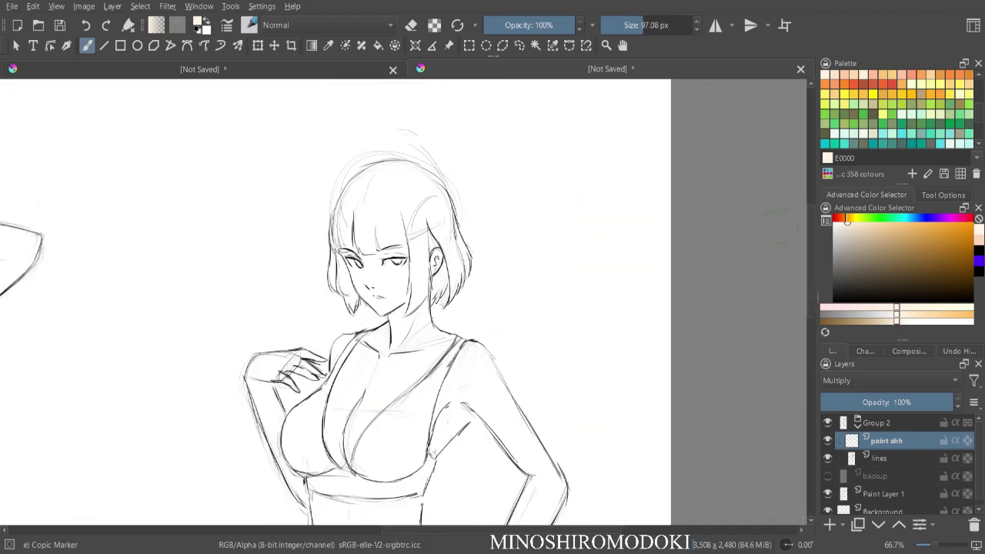
pyautogui.scroll(2, 541, 355)
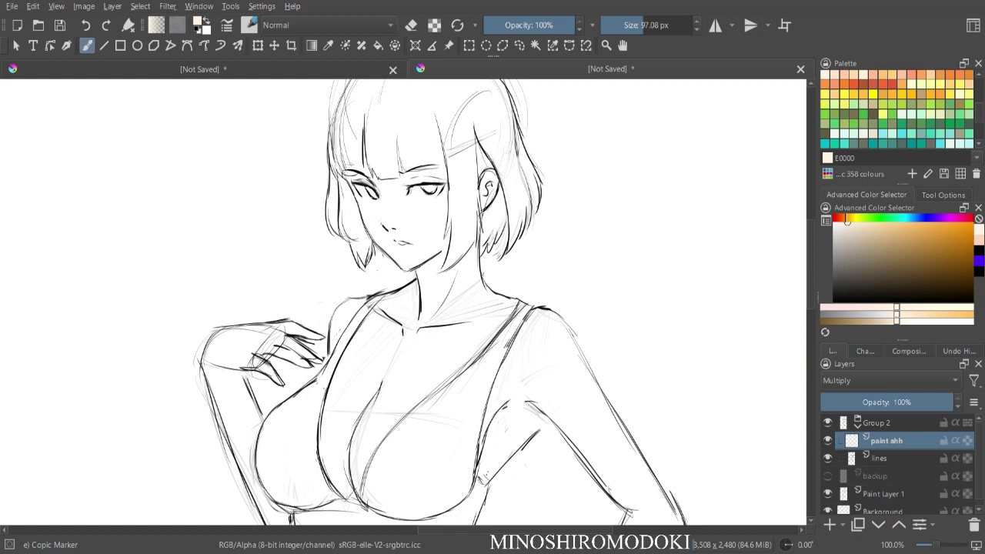
# - Try palette colour E01 again beside the figure and on the skin, and undo the strokes
pyautogui.scroll(-3, 897, 108)
pyautogui.click(902, 143)
pyautogui.moveTo(650, 173); pyautogui.dragTo(616, 227)
pyautogui.moveTo(409, 323)
pyautogui.mouseDown()
pyautogui.moveTo(358, 389)
pyautogui.moveTo(339, 454)
pyautogui.moveTo(451, 325)
pyautogui.moveTo(434, 337)
pyautogui.moveTo(417, 309)
pyautogui.mouseUp()
pyautogui.press('-')
pyautogui.press('-')
pyautogui.hotkey('ctrl', 'z')
pyautogui.hotkey('ctrl', 'z')
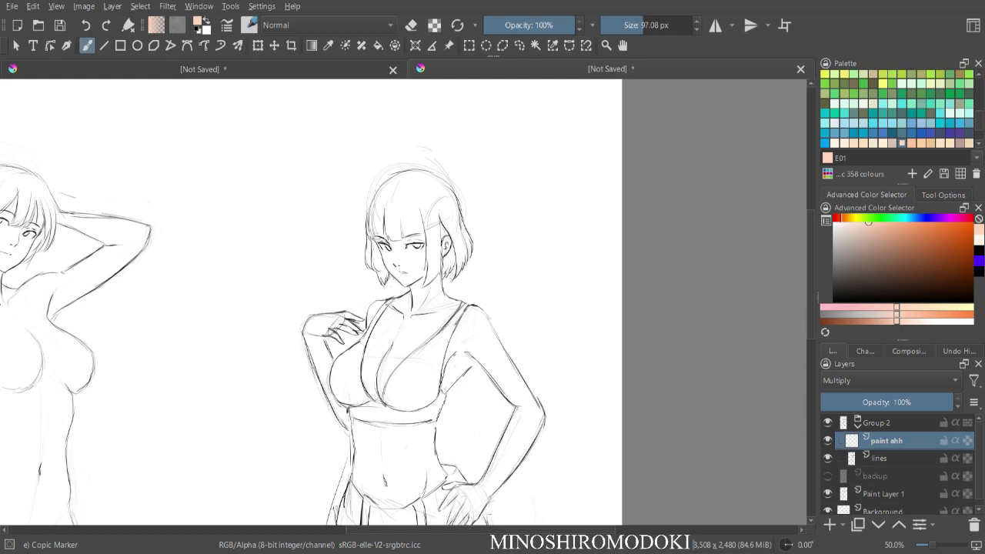
# - Test strokes in palette colour E000 beside the figure and on the chest, and undo them
pyautogui.click(845, 143)
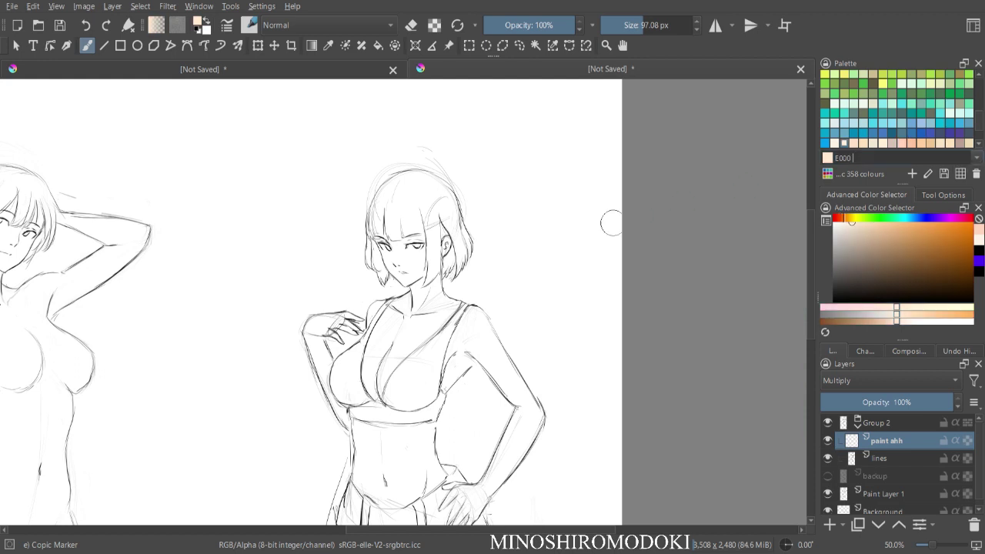
pyautogui.moveTo(572, 191); pyautogui.dragTo(533, 259)
pyautogui.moveTo(372, 368)
pyautogui.mouseDown()
pyautogui.moveTo(396, 317)
pyautogui.moveTo(389, 329)
pyautogui.moveTo(417, 303)
pyautogui.moveTo(404, 342)
pyautogui.moveTo(408, 317)
pyautogui.mouseUp()
pyautogui.hotkey('ctrl', '+')
pyautogui.hotkey('ctrl', '+')
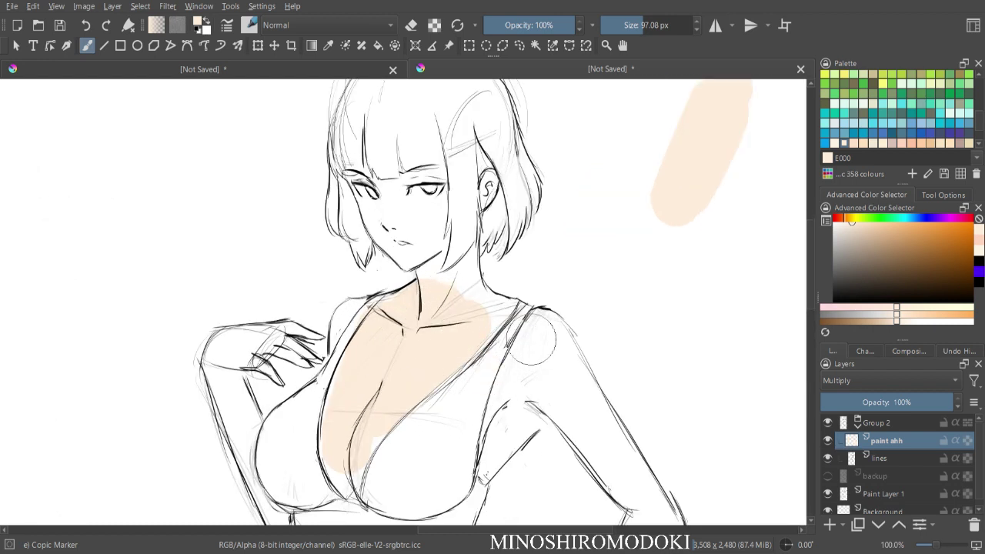
pyautogui.hotkey('ctrl', 'z')
pyautogui.hotkey('ctrl', 'z')
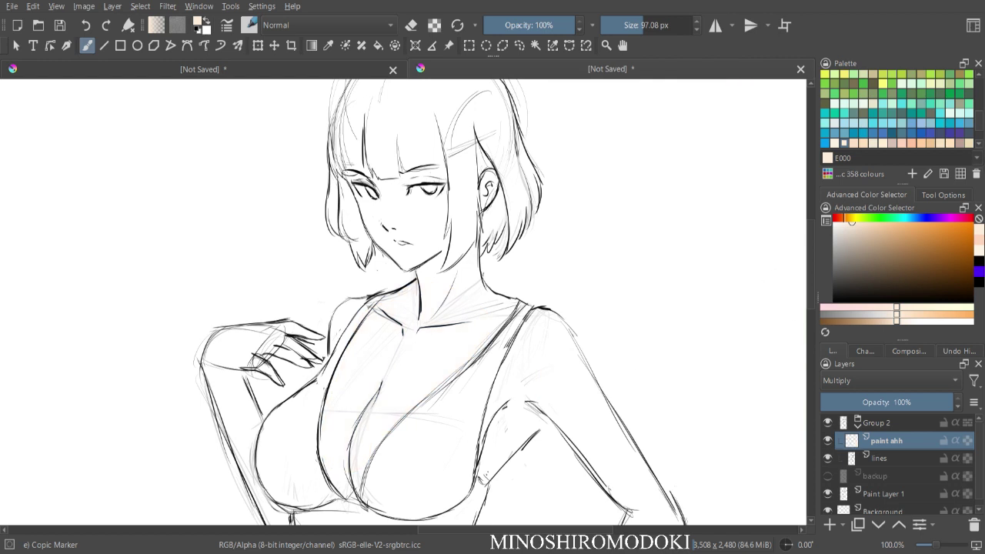
# - Try palette colour E00 beside the figure and on the chest, and undo the strokes
pyautogui.moveTo(677, 196); pyautogui.dragTo(646, 261)
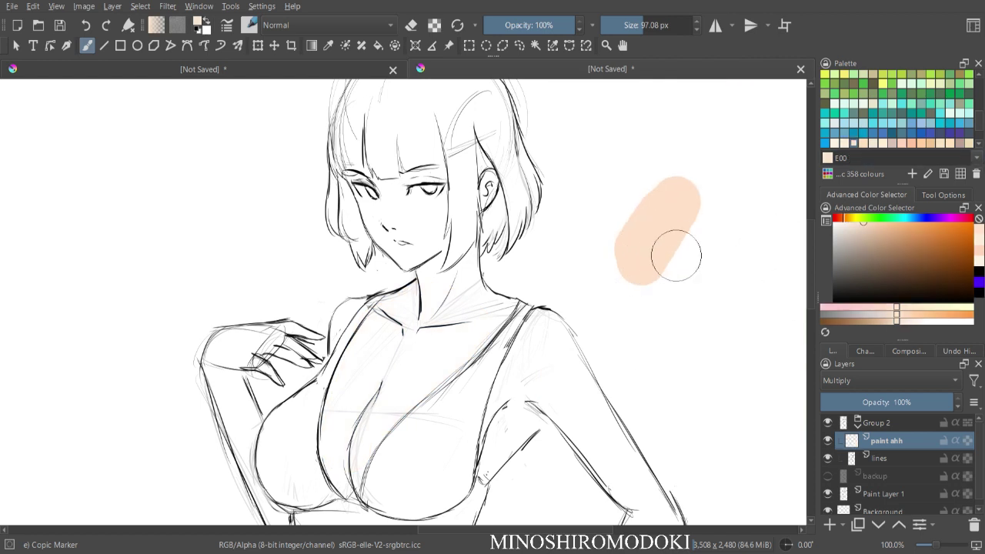
pyautogui.moveTo(382, 385); pyautogui.dragTo(413, 331)
pyautogui.hotkey('ctrl', 'z')
pyautogui.hotkey('ctrl', 'z')
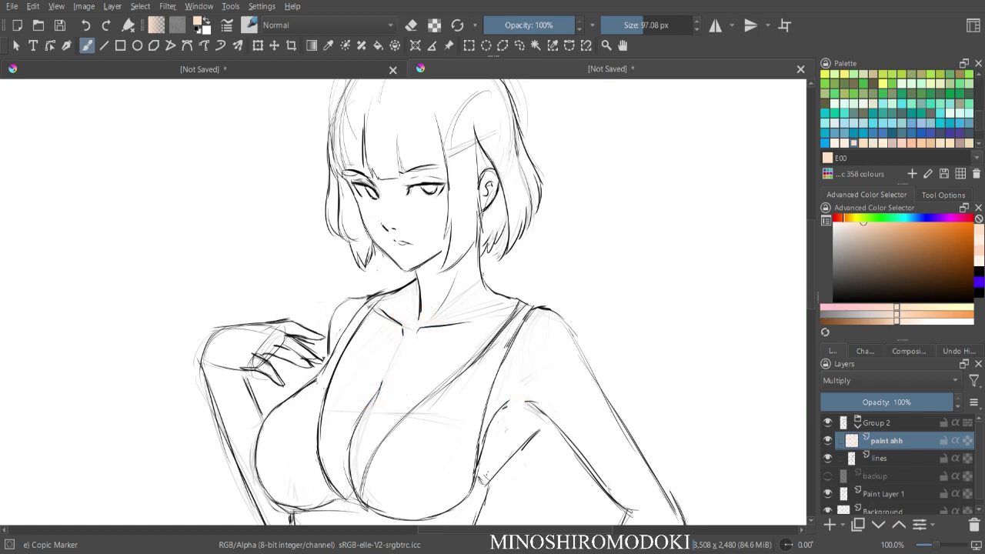
# - Compare palette colour E000 once more with strokes beside the head and on the chest, and undo them
pyautogui.moveTo(697, 188); pyautogui.dragTo(639, 273)
pyautogui.moveTo(412, 327); pyautogui.dragTo(384, 363)
pyautogui.press('-')
pyautogui.press('-')
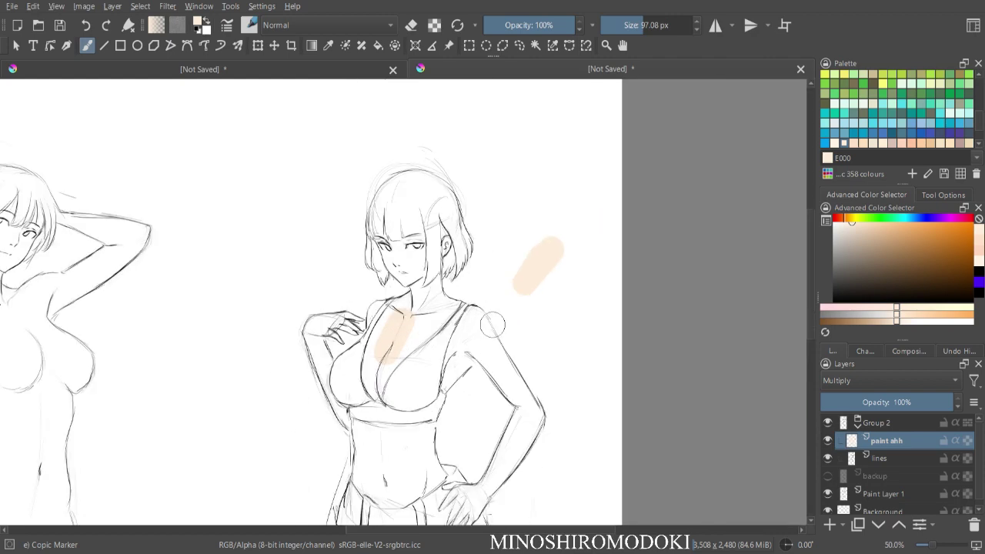
pyautogui.hotkey('ctrl', 'z')
pyautogui.moveTo(487, 344); pyautogui.dragTo(481, 350)
pyautogui.hotkey('ctrl', 'z')
pyautogui.hotkey('ctrl', 'z')
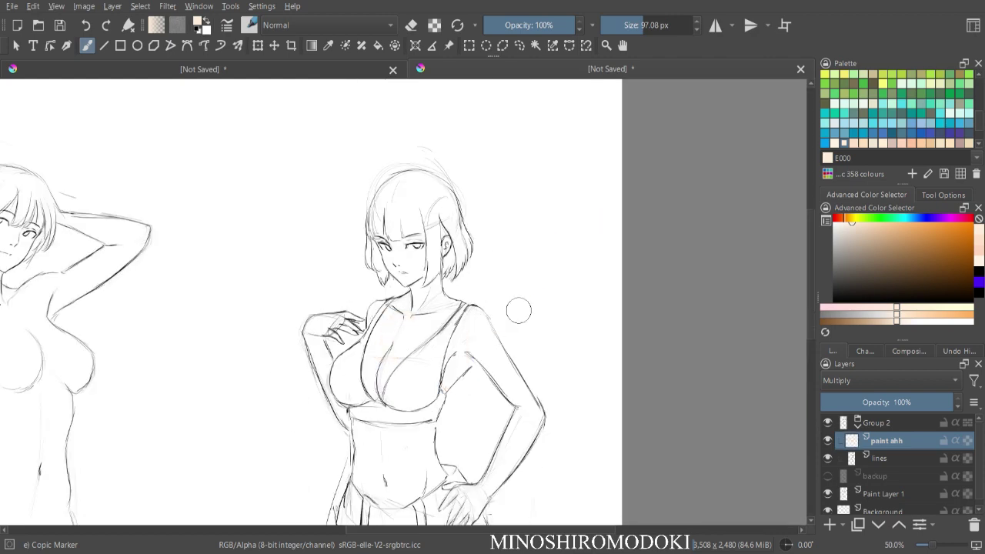
pyautogui.press('+')
pyautogui.press('+')
pyautogui.press('+')
pyautogui.moveTo(517, 317); pyautogui.dragTo(579, 370)
pyautogui.press('-')
pyautogui.press('-')
pyautogui.press('+')
pyautogui.press('+')
pyautogui.moveTo(522, 358); pyautogui.dragTo(549, 242)
pyautogui.press('-')
pyautogui.press('-')
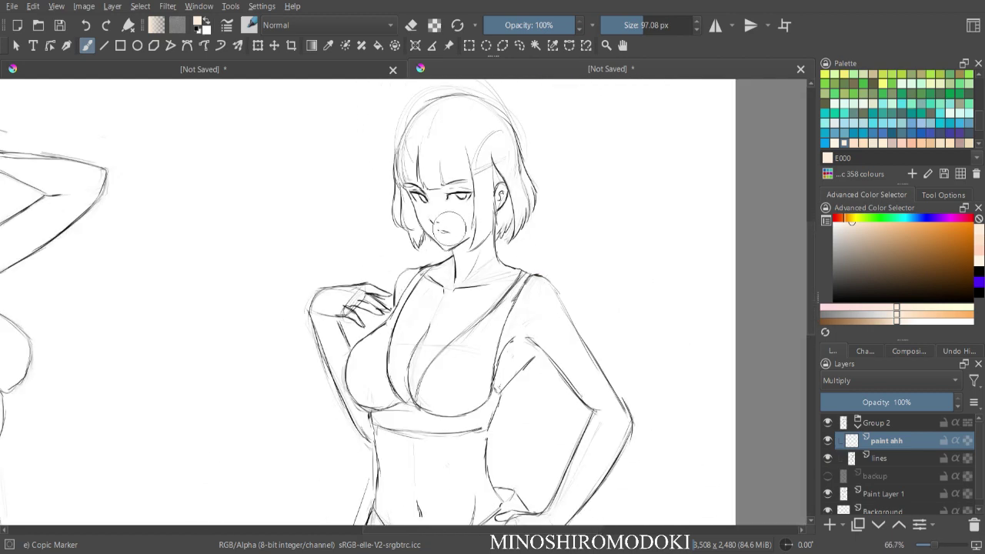
# - Select the bare skin of the face, neck and chest with a freehand outline along the sketch lines
pyautogui.press('l')
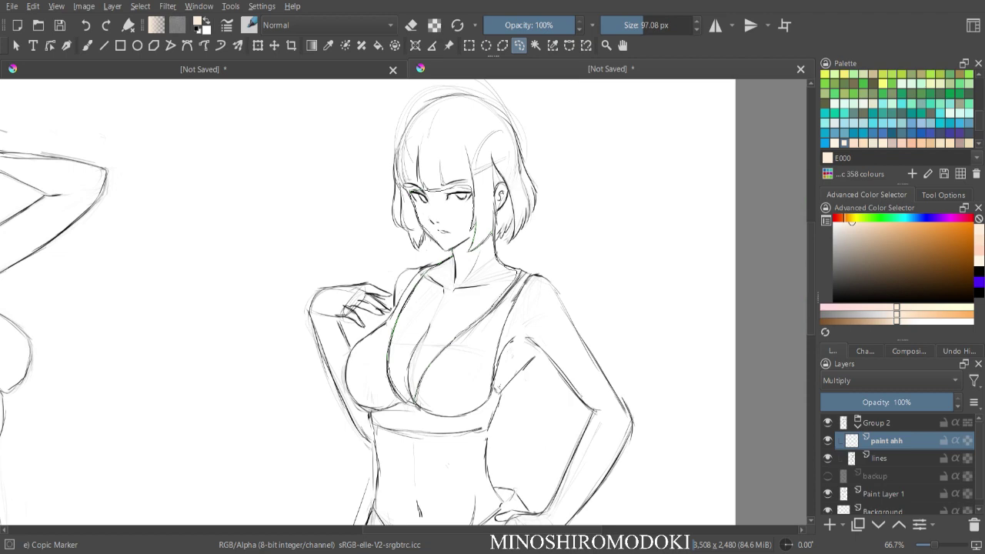
pyautogui.press('Return')
pyautogui.press('+')
pyautogui.press('+')
pyautogui.press('+')
pyautogui.moveTo(447, 240); pyautogui.dragTo(359, 364)
pyautogui.press('+')
pyautogui.moveTo(398, 181); pyautogui.dragTo(408, 423)
pyautogui.hotkey('ctrl', '-')
pyautogui.hotkey('ctrl', '-')
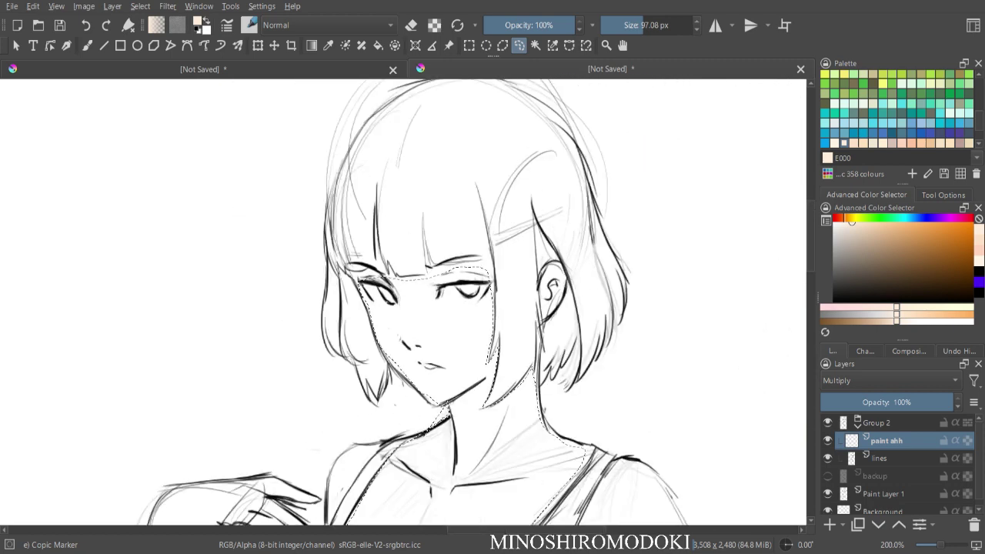
# - Try filling the selected face, neck and chest with palette colour E000 on the paint ahh layer
pyautogui.click(885, 459)
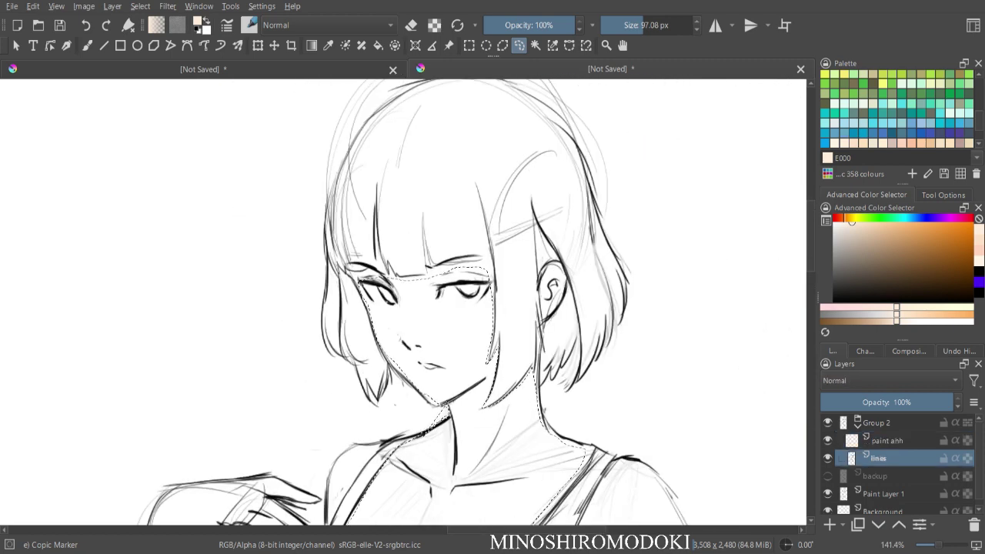
pyautogui.click(887, 441)
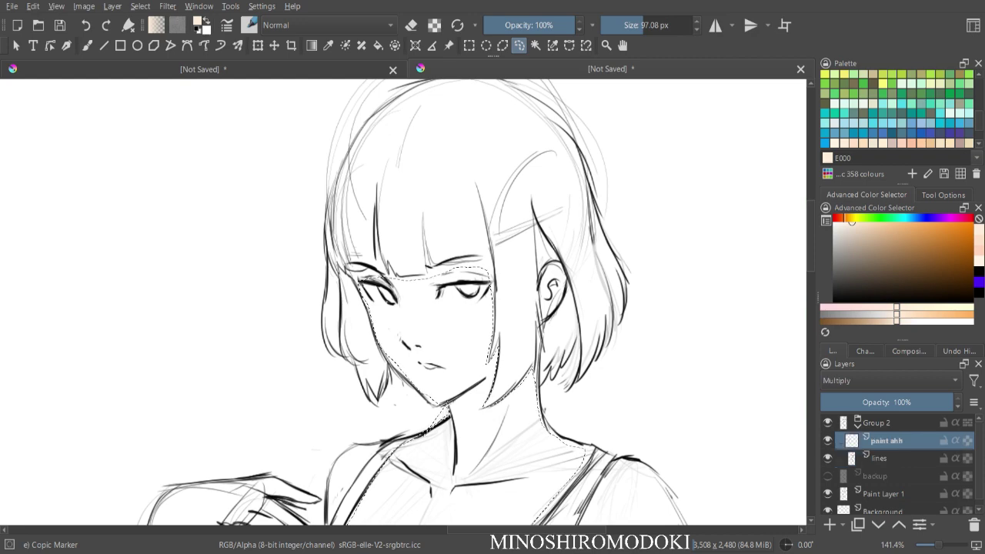
pyautogui.hotkey('ctrl', '-')
pyautogui.hotkey('ctrl', '-')
pyautogui.hotkey('ctrl', '-')
pyautogui.hotkey('ctrl', '+')
pyautogui.moveTo(403, 348); pyautogui.dragTo(417, 302)
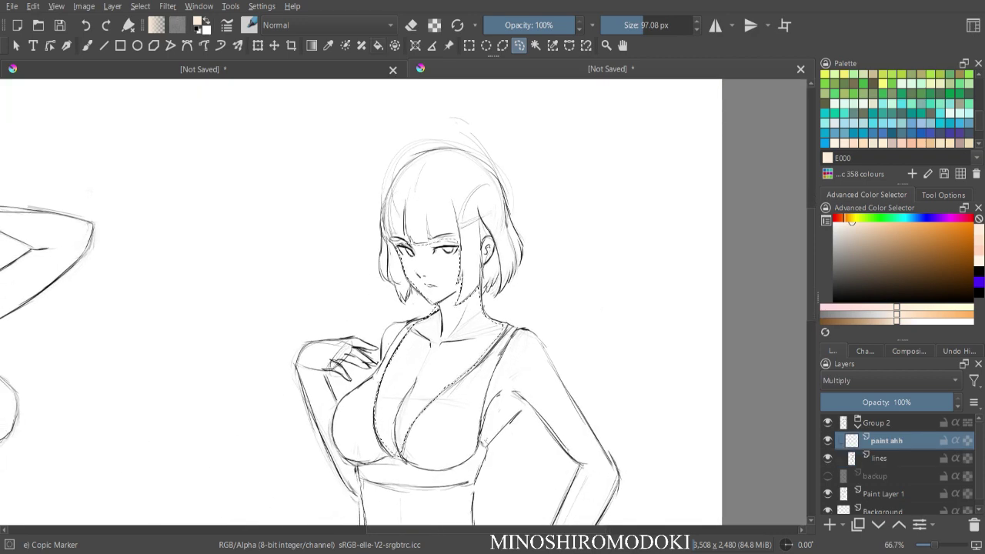
pyautogui.click(378, 45)
pyautogui.click(431, 362)
pyautogui.hotkey('ctrl', '-')
pyautogui.hotkey('ctrl', '-')
pyautogui.hotkey('ctrl', '+')
pyautogui.hotkey('ctrl', '+')
pyautogui.hotkey('ctrl', '+')
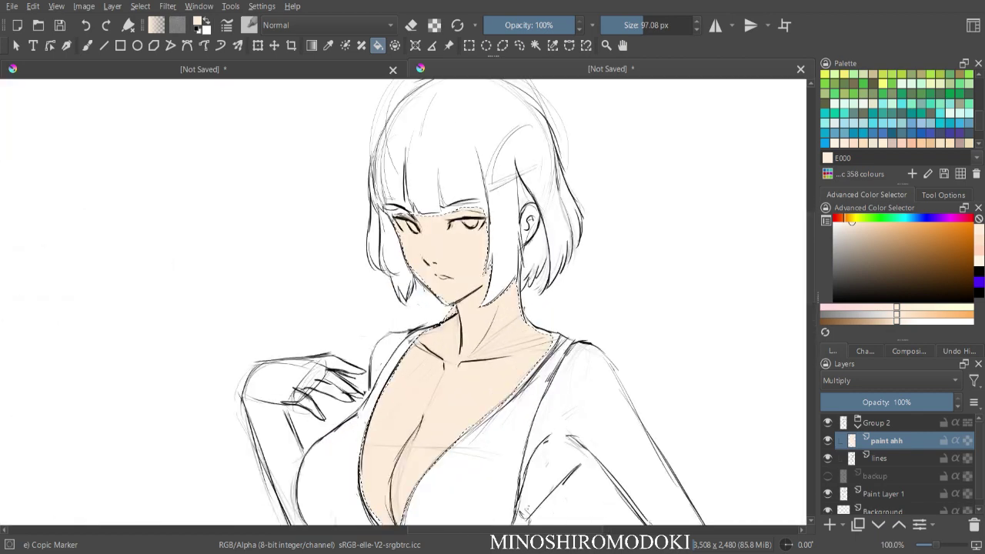
pyautogui.hotkey('ctrl', '+')
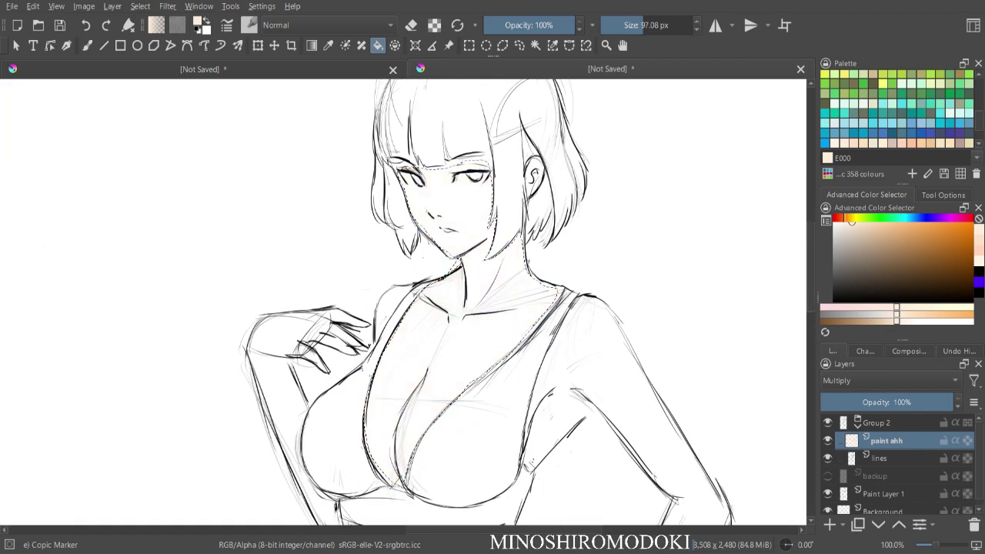
# - Try filling the selected skin with less saturated tints of E000, and clear the selection's contents
pyautogui.click(846, 223)
pyautogui.moveTo(846, 223); pyautogui.dragTo(845, 223)
pyautogui.hotkey('shift', 'BackSpace')
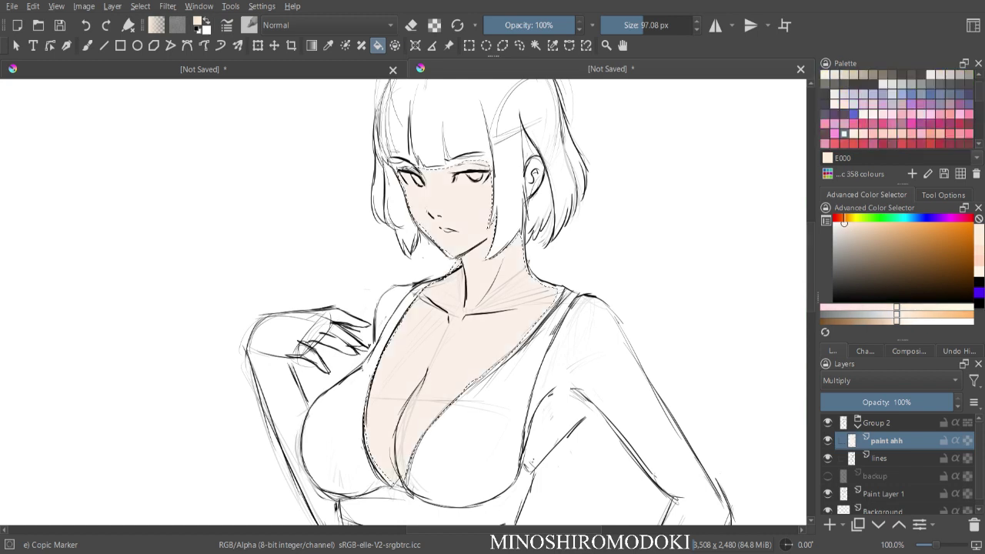
pyautogui.moveTo(848, 224); pyautogui.dragTo(838, 223)
pyautogui.hotkey('shift', 'BackSpace')
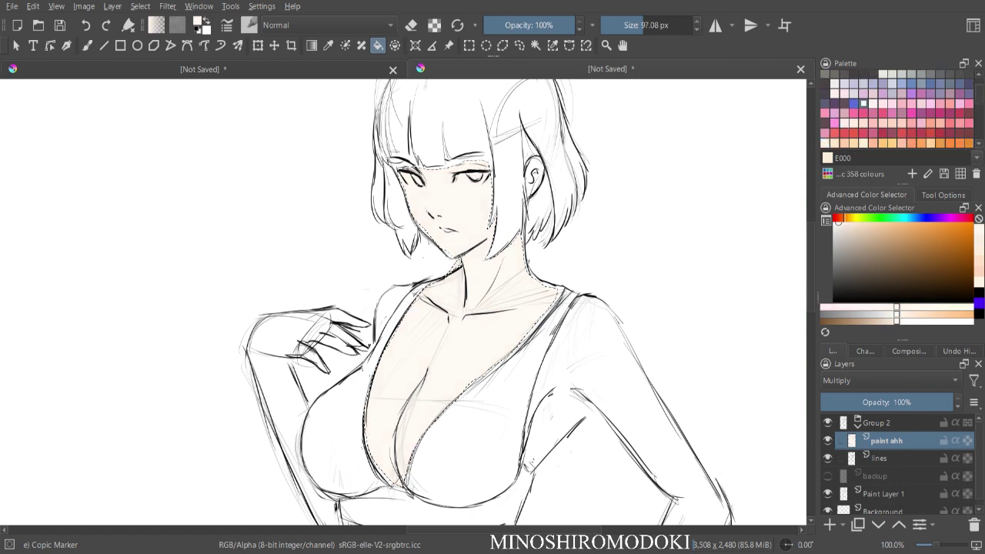
pyautogui.press('Delete')
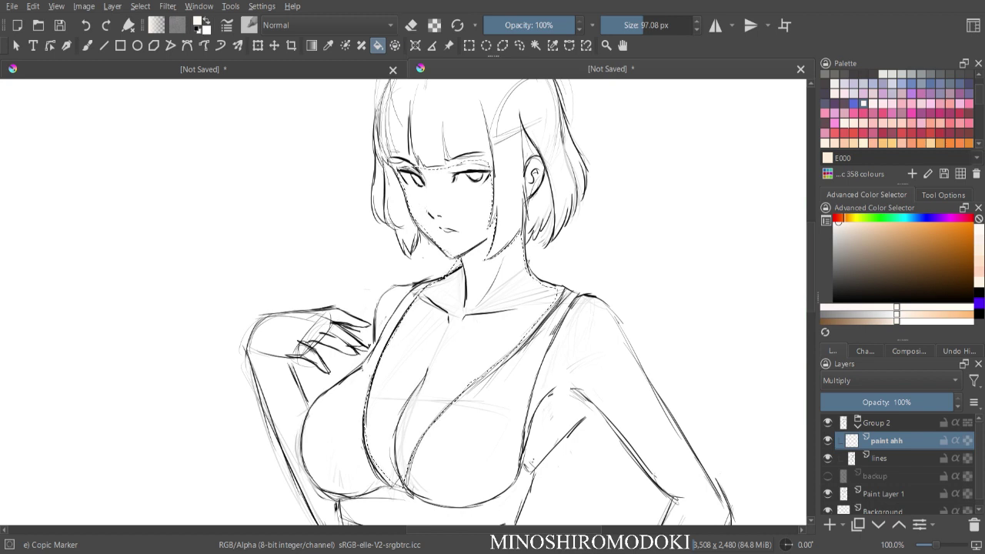
pyautogui.click(862, 158)
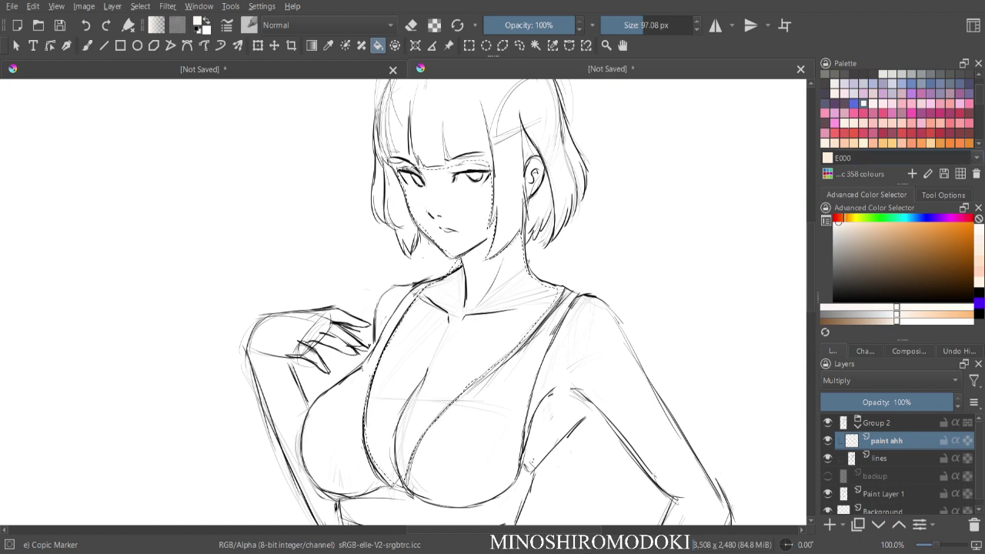
pyautogui.hotkey('shift', 'BackSpace')
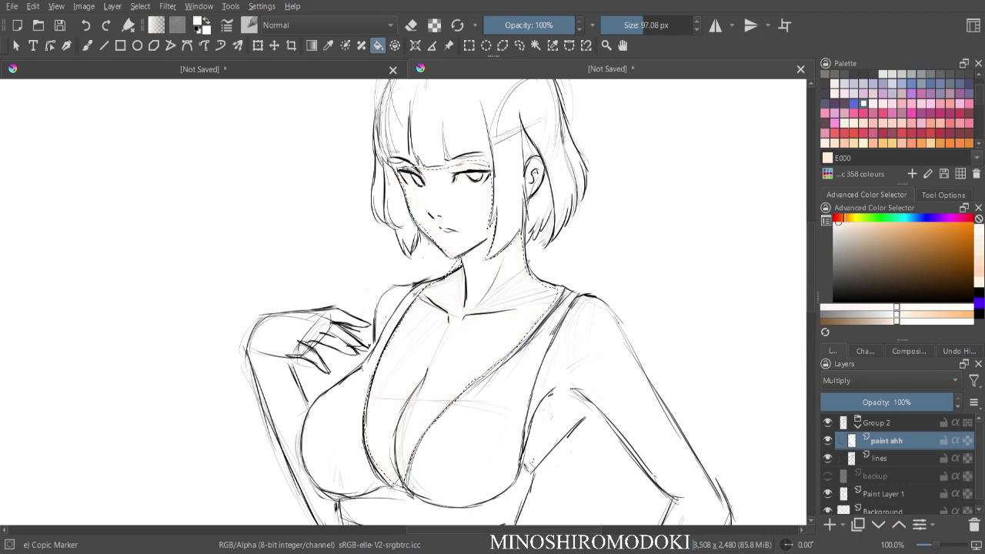
# - Fill the selected face, neck and chest with palette colour E0000 and deselect
pyautogui.click(825, 143)
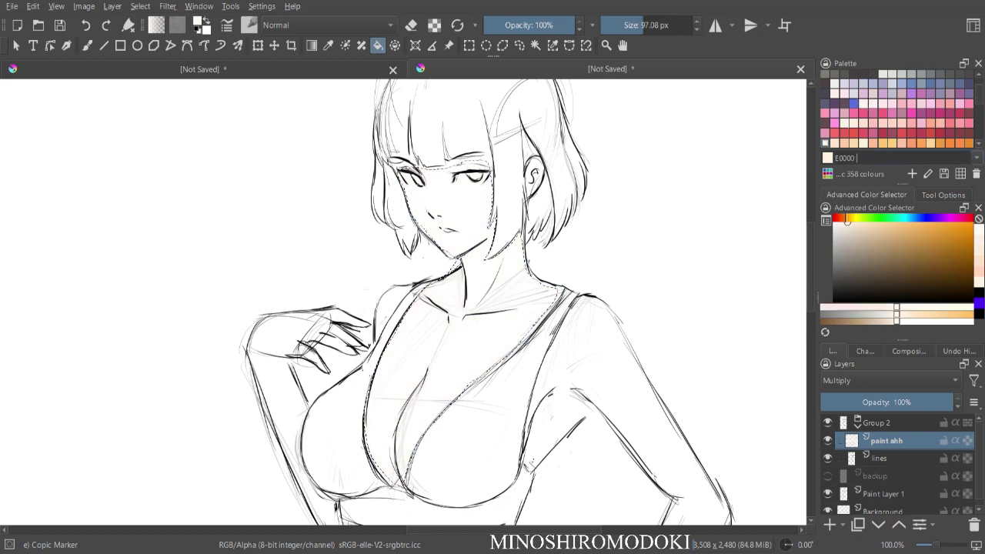
pyautogui.hotkey('shift', 'BackSpace')
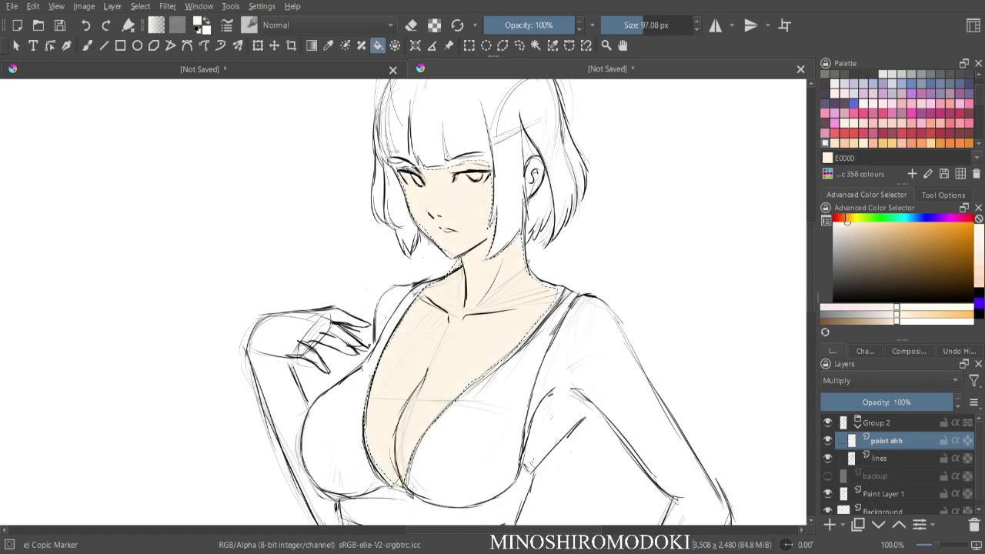
pyautogui.hotkey('ctrl', '-')
pyautogui.hotkey('ctrl', '-')
pyautogui.hotkey('ctrl', '-')
pyautogui.hotkey('ctrl', '+')
pyautogui.hotkey('ctrl', '+')
pyautogui.scroll(-1, 404, 301)
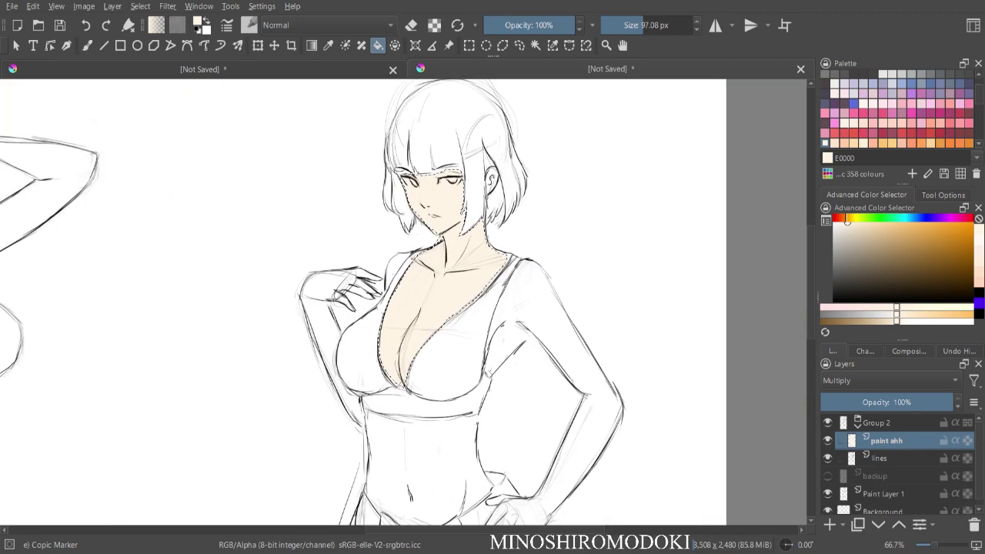
pyautogui.hotkey('ctrl', 'shift', 'a')
# - Outline a freehand selection around the arm resting on the hip, from the shoulder down to the fingers
pyautogui.press('l')
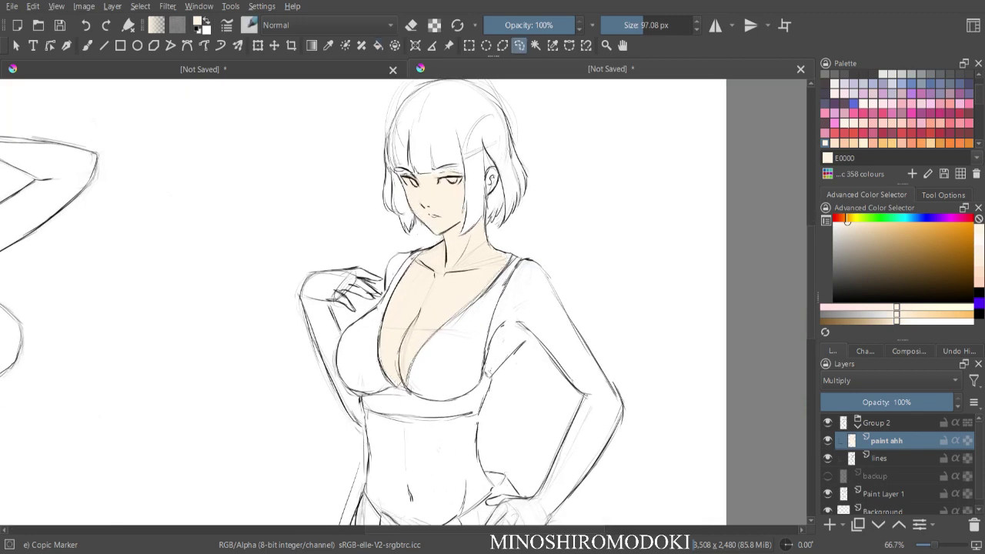
pyautogui.press('+')
pyautogui.hotkey('ctrl', '+')
pyautogui.moveTo(477, 339); pyautogui.dragTo(328, 259)
pyautogui.moveTo(497, 146)
pyautogui.mouseDown()
pyautogui.moveTo(457, 225)
pyautogui.moveTo(428, 322)
pyautogui.mouseUp()
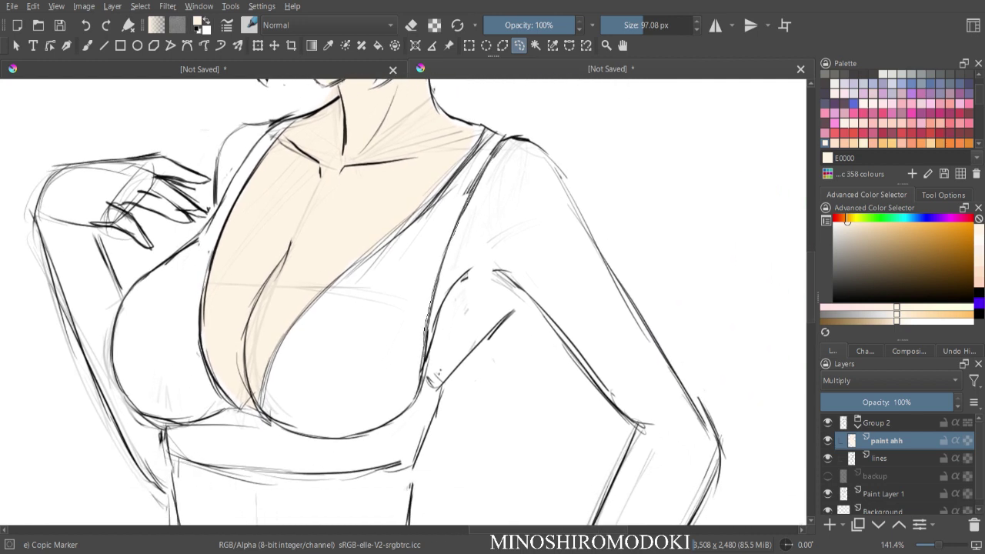
pyautogui.moveTo(445, 379); pyautogui.dragTo(454, 367)
pyautogui.moveTo(528, 294)
pyautogui.mouseDown()
pyautogui.moveTo(632, 418)
pyautogui.moveTo(647, 453)
pyautogui.moveTo(687, 404)
pyautogui.moveTo(629, 300)
pyautogui.mouseUp()
pyautogui.moveTo(612, 268)
pyautogui.mouseDown()
pyautogui.moveTo(539, 151)
pyautogui.moveTo(519, 140)
pyautogui.mouseUp()
pyautogui.press('1')
pyautogui.moveTo(492, 346); pyautogui.dragTo(367, 164)
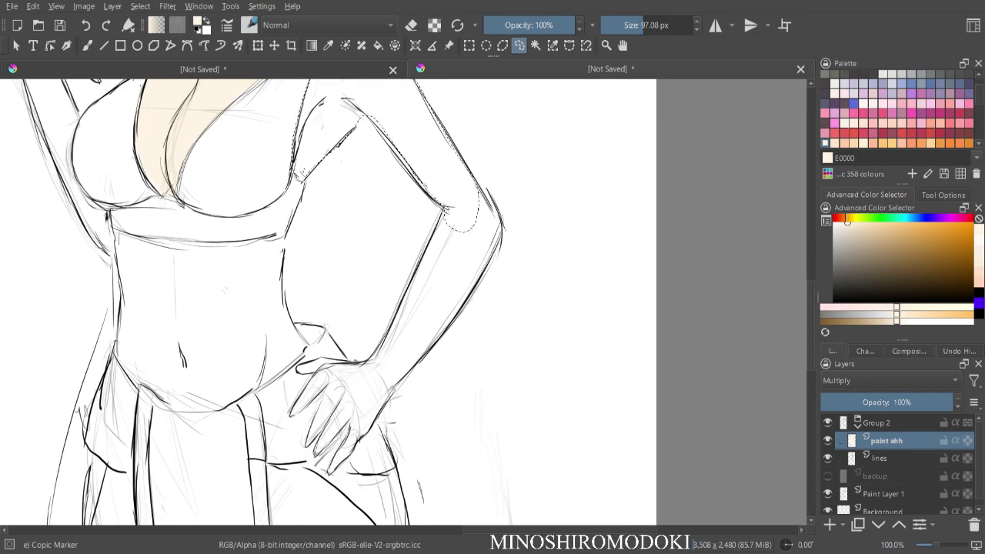
pyautogui.moveTo(443, 213); pyautogui.dragTo(404, 302)
pyautogui.moveTo(454, 316)
pyautogui.mouseDown()
pyautogui.moveTo(499, 221)
pyautogui.moveTo(483, 194)
pyautogui.moveTo(456, 204)
pyautogui.moveTo(527, 128)
pyautogui.mouseUp()
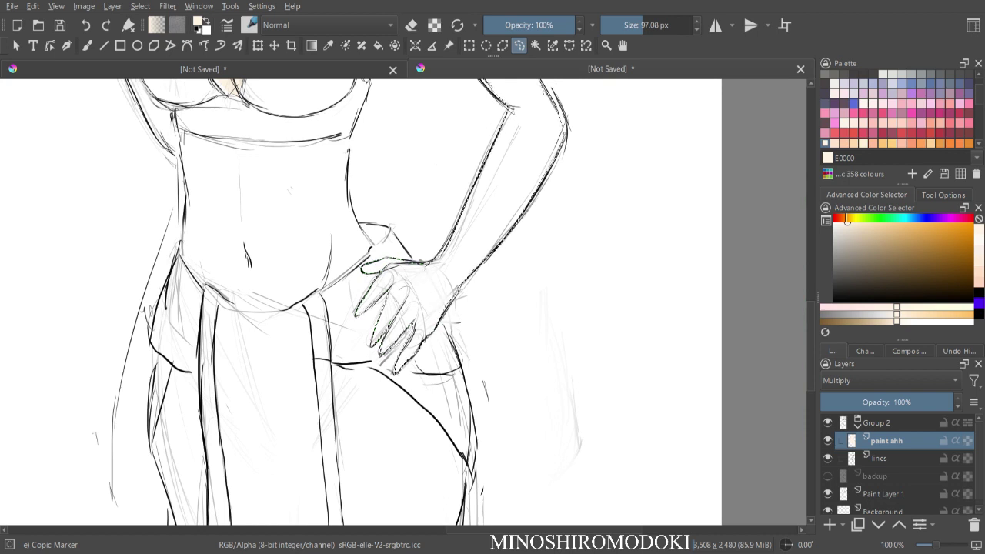
# - Fill the selected hip-side arm and hand with E0000 and deselect
pyautogui.press('-')
pyautogui.press('-')
pyautogui.press('-')
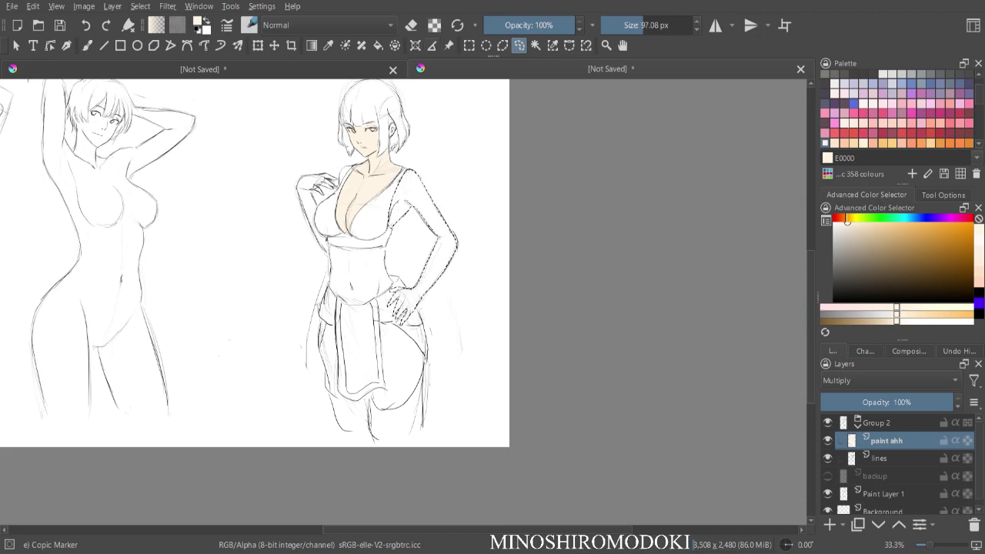
pyautogui.press('f')
pyautogui.click(431, 212)
pyautogui.press('+')
pyautogui.press('+')
pyautogui.press('+')
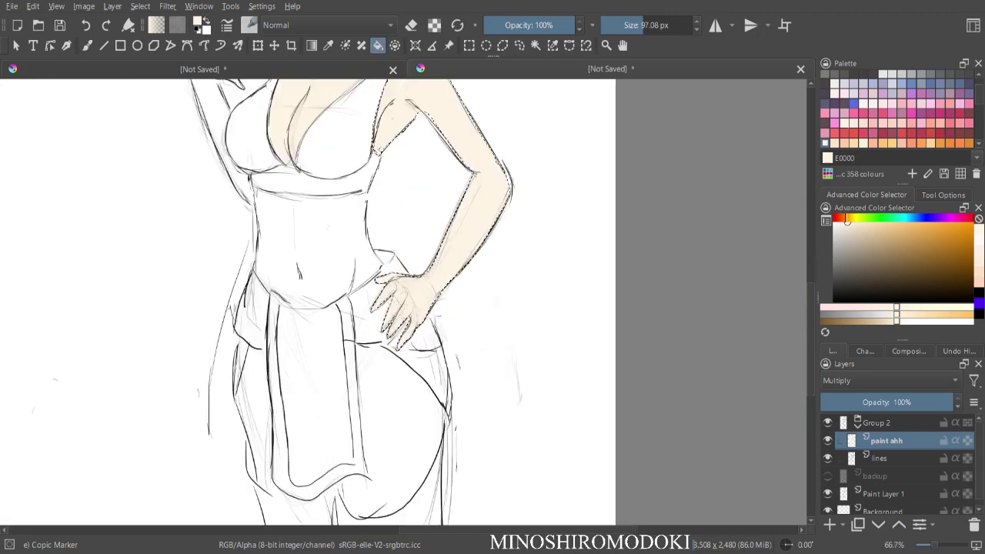
pyautogui.moveTo(416, 254); pyautogui.dragTo(497, 431)
pyautogui.press('-')
pyautogui.press('-')
pyautogui.press('+')
pyautogui.press('+')
pyautogui.moveTo(457, 369); pyautogui.dragTo(450, 254)
pyautogui.press('-')
pyautogui.press('-')
pyautogui.moveTo(450, 300)
pyautogui.mouseDown()
pyautogui.moveTo(490, 286)
pyautogui.moveTo(460, 311)
pyautogui.mouseUp()
pyautogui.hotkey('ctrl', 'shift', 'a')
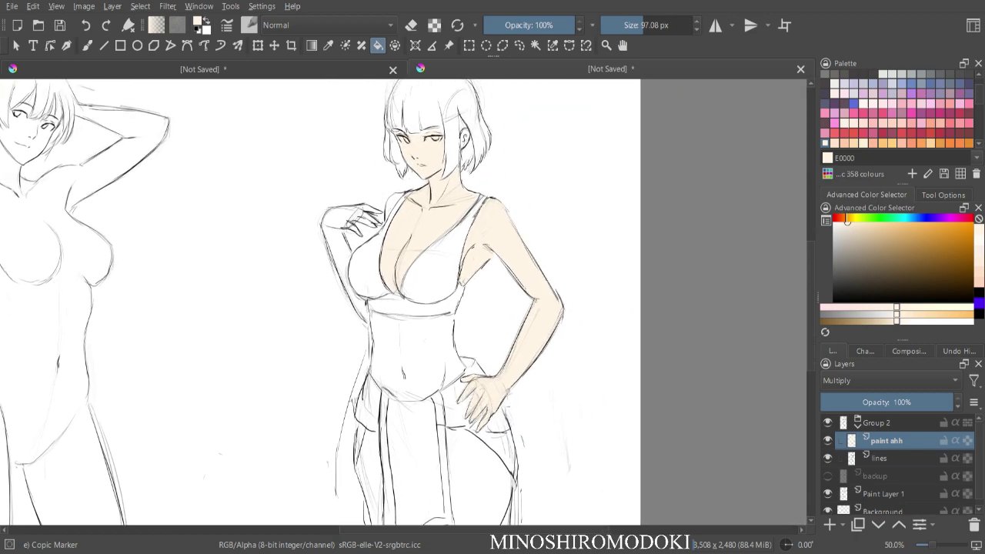
# - Examine the filled skin on the figure up close, from a distance and in mirrored view
pyautogui.press('+')
pyautogui.press('+')
pyautogui.press('m')
pyautogui.press('-')
pyautogui.press('-')
pyautogui.press('m')
pyautogui.press('-')
pyautogui.press('-')
pyautogui.press('+')
pyautogui.moveTo(413, 301); pyautogui.dragTo(453, 337)
pyautogui.press('+')
pyautogui.press('+')
pyautogui.press('+')
pyautogui.moveTo(462, 292); pyautogui.dragTo(435, 312)
pyautogui.press('-')
pyautogui.press('-')
pyautogui.press('-')
pyautogui.press('+')
pyautogui.press('+')
# - Undo the arm and chest fills back to the empty selection of the face, neck and chest
pyautogui.hotkey('ctrl', 'z')
pyautogui.hotkey('ctrl', 'z')
pyautogui.hotkey('ctrl', 'shift', 'a')
pyautogui.hotkey('ctrl', 'z')
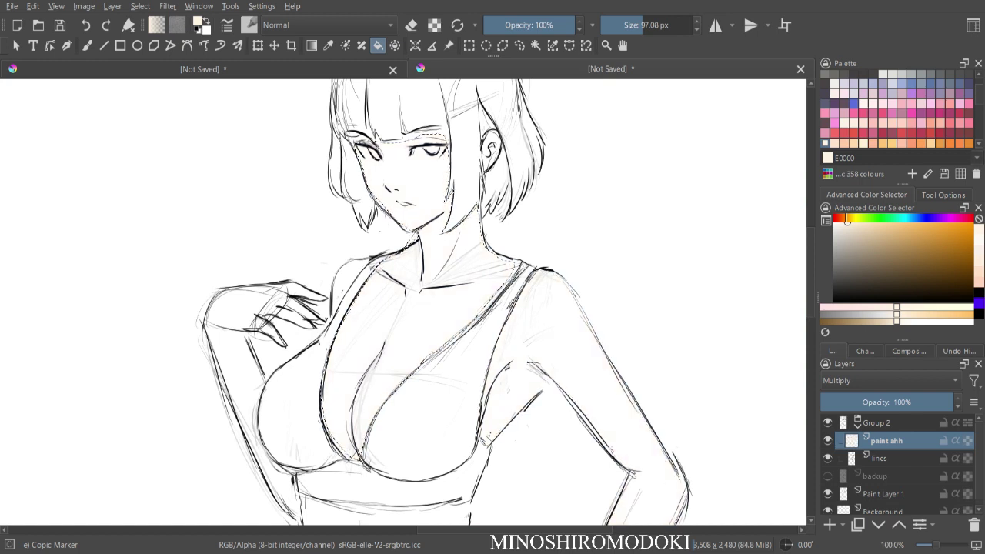
# - Try an E000 fill in the face, neck and chest selection again, and remove it
pyautogui.press('BackSpace')
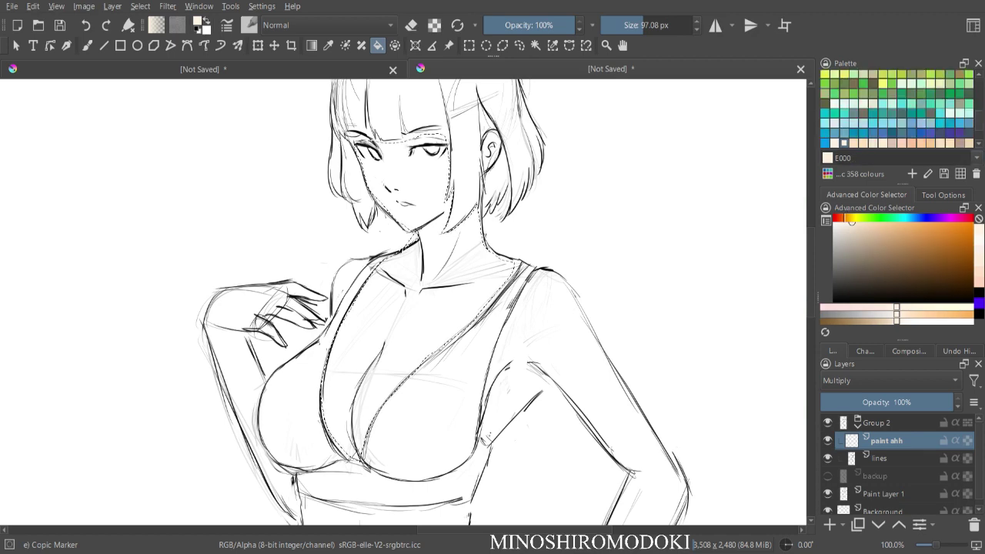
pyautogui.click(398, 299)
pyautogui.scroll(-2, 398, 299)
pyautogui.moveTo(398, 298); pyautogui.dragTo(389, 260)
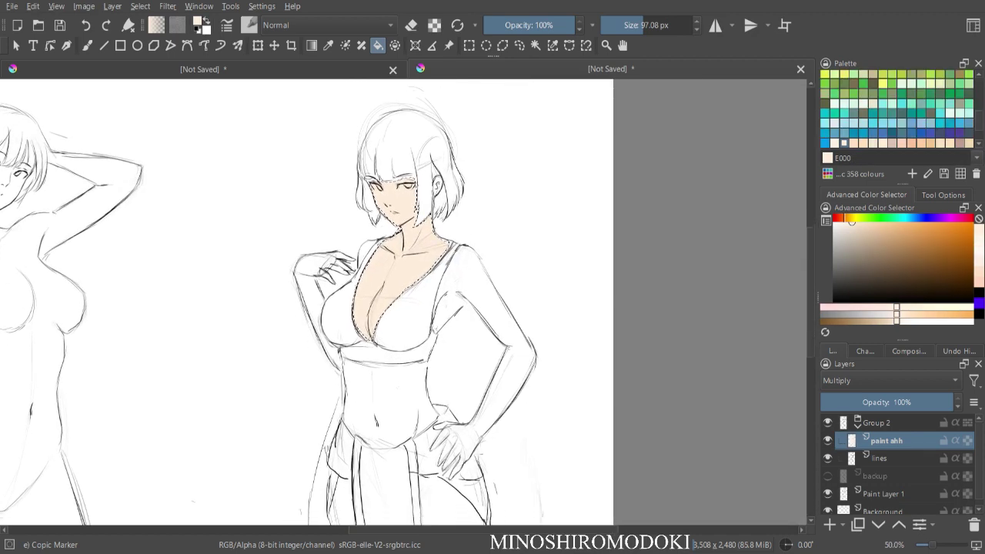
pyautogui.press('BackSpace')
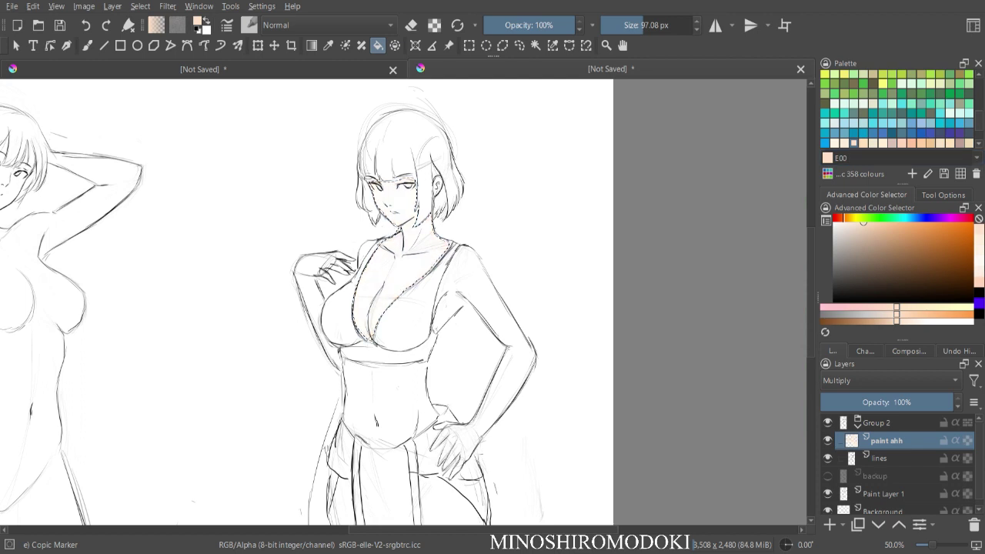
# - Fill the selected face, neck and chest on paint ahh with palette colour E0000
pyautogui.write('00')
pyautogui.click(399, 266)
pyautogui.hotkey('ctrl', '+')
pyautogui.hotkey('ctrl', '+')
pyautogui.hotkey('ctrl', '+')
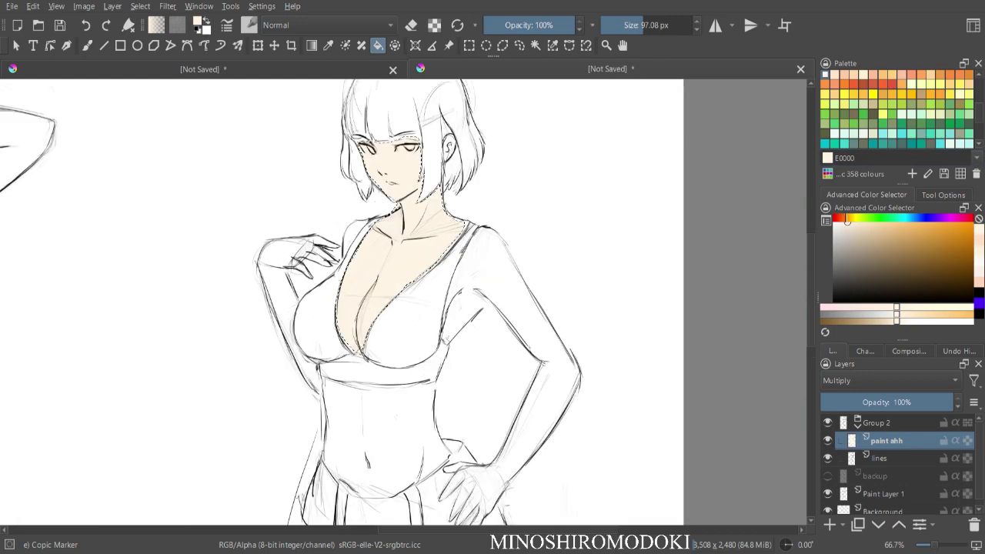
# - Undo the E0000 fill in the face, neck and chest selection
pyautogui.moveTo(392, 246); pyautogui.dragTo(412, 380)
pyautogui.hotkey('ctrl', '-')
pyautogui.hotkey('ctrl', '-')
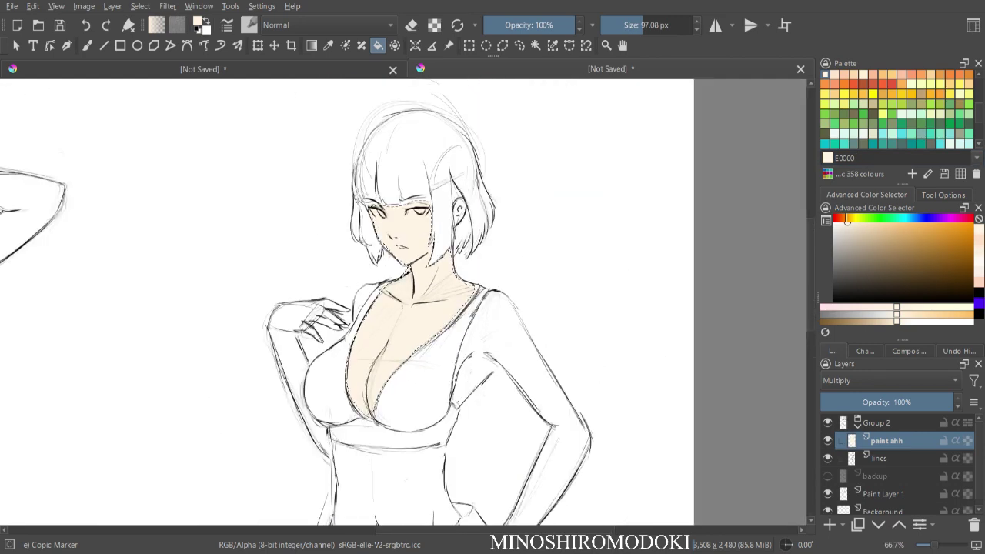
pyautogui.hotkey('ctrl', 'z')
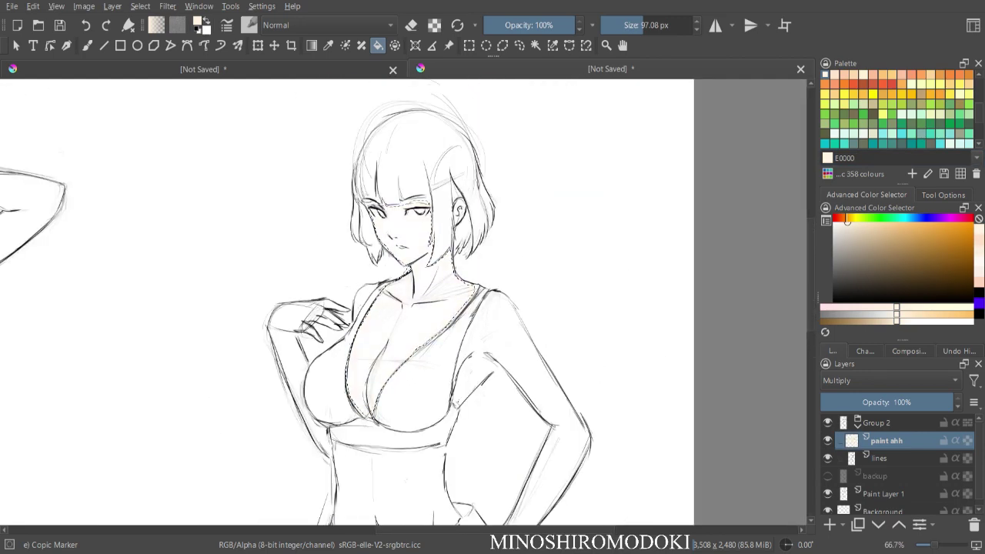
# - Try palette colour E81 as the fill of the face, neck and chest selection, and remove it
pyautogui.scroll(-5, 898, 108)
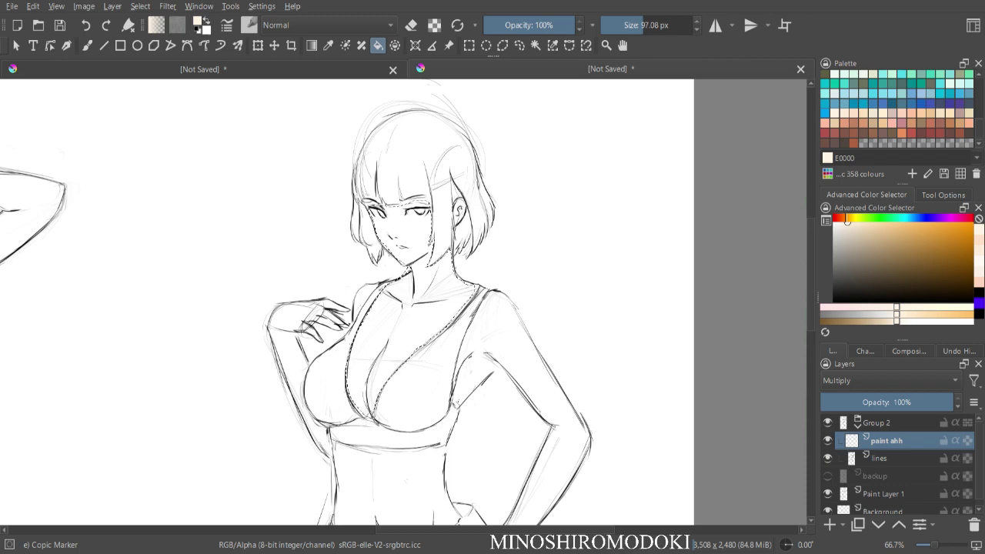
pyautogui.click(969, 113)
pyautogui.click(950, 113)
pyautogui.click(941, 113)
pyautogui.click(969, 113)
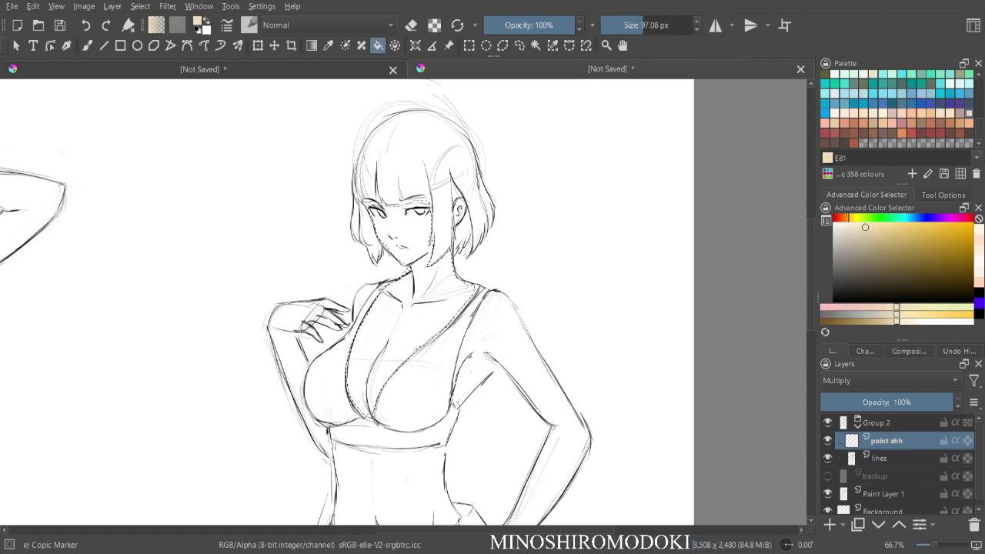
pyautogui.hotkey('shift', 'BackSpace')
pyautogui.hotkey('ctrl', 'z')
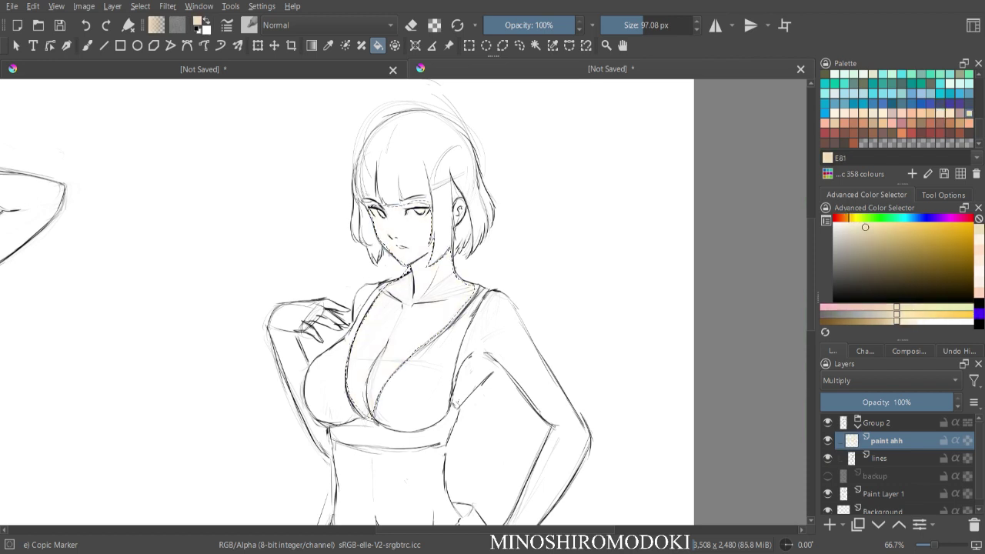
# - Try palette colour E50 as the fill of the face, neck and chest selection, and remove it
pyautogui.click(883, 113)
pyautogui.hotkey('shift', 'BackSpace')
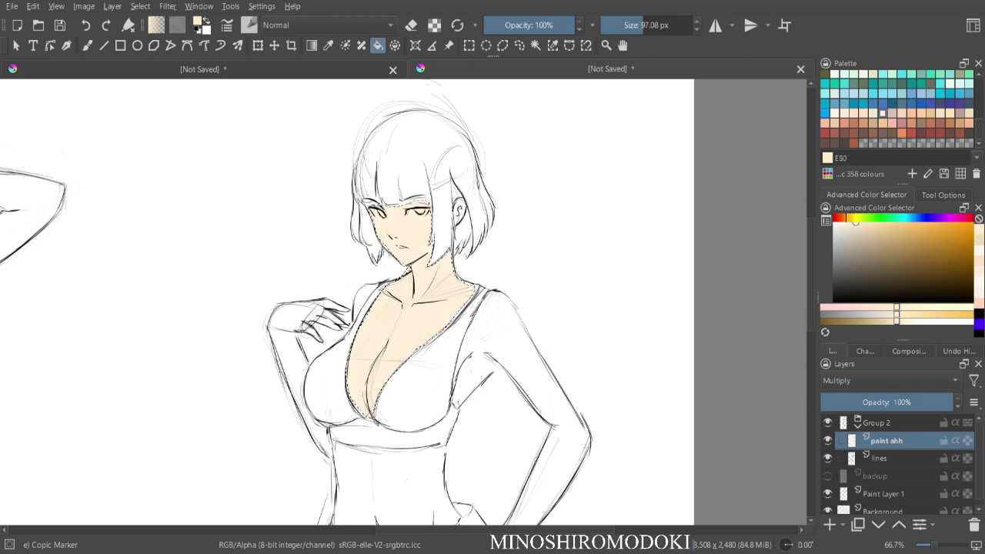
pyautogui.hotkey('ctrl', 'z')
# - Fill the selected face, neck and chest on paint ahh with E0000 again and compare it with the unfilled state
pyautogui.click(835, 113)
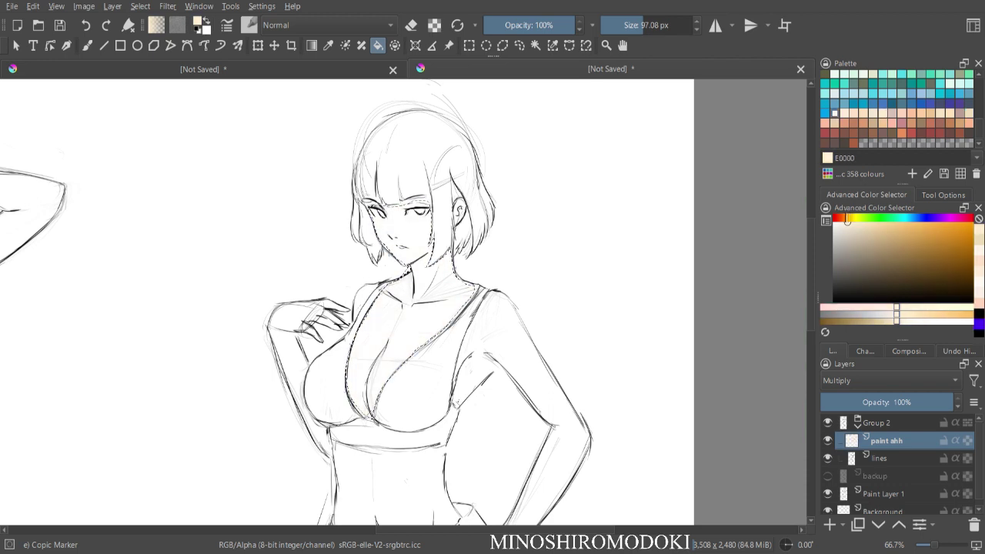
pyautogui.hotkey('shift', 'BackSpace')
pyautogui.hotkey('ctrl', '-')
pyautogui.hotkey('ctrl', '-')
pyautogui.hotkey('ctrl', '+')
pyautogui.hotkey('ctrl', '+')
pyautogui.hotkey('ctrl', 'z')
pyautogui.hotkey('ctrl', 'z')
pyautogui.hotkey('ctrl', 'z')
pyautogui.hotkey('ctrl', 'shift', 'z')
pyautogui.hotkey('ctrl', 'shift', 'z')
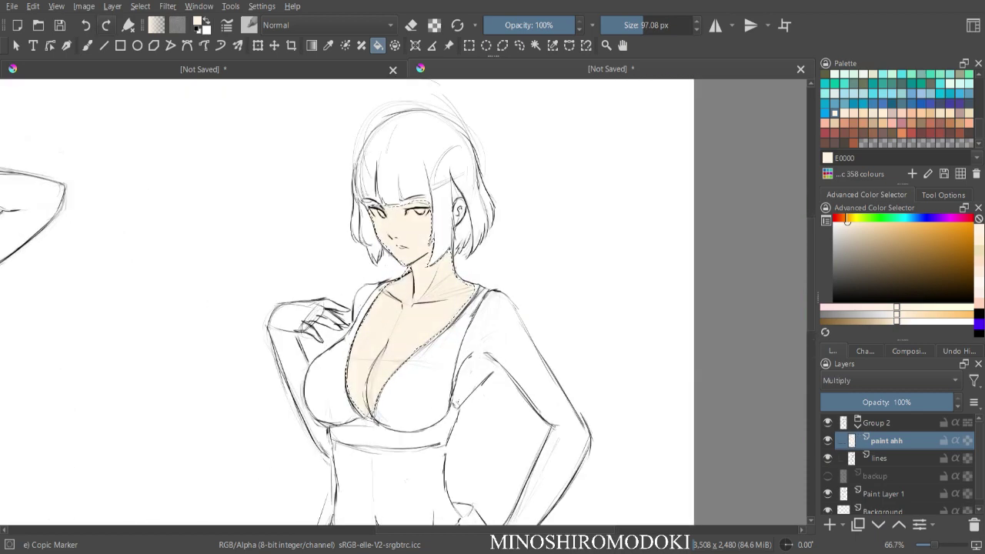
pyautogui.click(106, 25)
# - Clear the selection and outline the arm resting on the hip from shoulder to wrist with a freehand selection
pyautogui.scroll(-2, 400, 308)
pyautogui.scroll(2, 400, 308)
pyautogui.moveTo(401, 308); pyautogui.dragTo(366, 254)
pyautogui.hotkey('ctrl', 'shift', 'a')
pyautogui.press('b')
pyautogui.press('l')
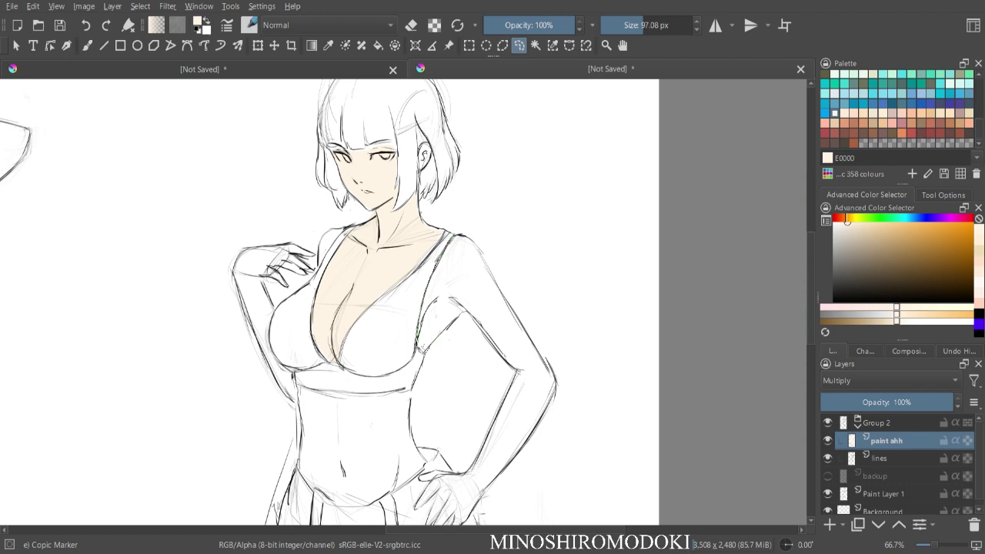
pyautogui.moveTo(514, 384); pyautogui.dragTo(500, 416)
pyautogui.moveTo(469, 475); pyautogui.dragTo(485, 492)
pyautogui.moveTo(554, 391); pyautogui.dragTo(551, 375)
pyautogui.press('-')
pyautogui.press('+')
# - Add the hand on the hip to the arm selection, tracing around the thumb and each finger
pyautogui.moveTo(462, 401); pyautogui.dragTo(401, 198)
pyautogui.press('+')
pyautogui.press('+')
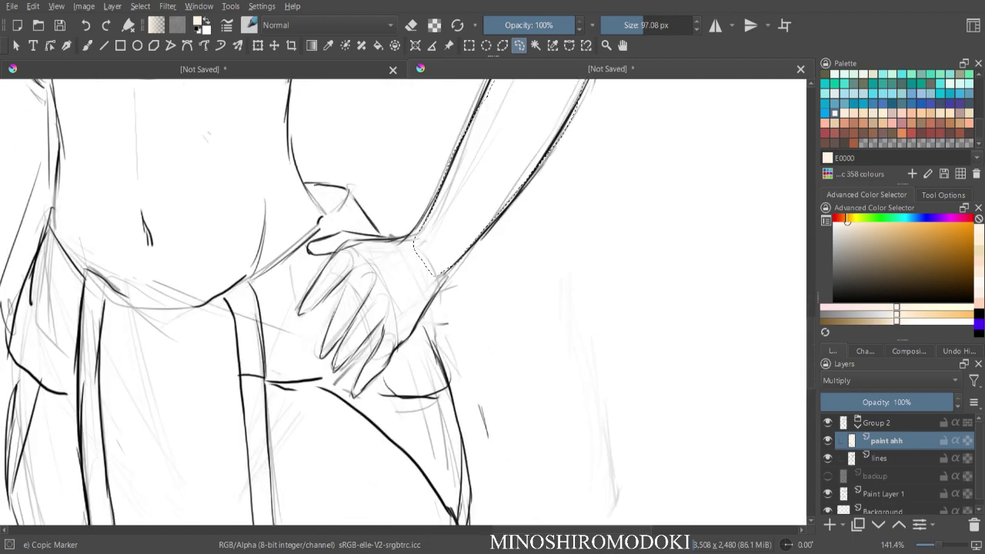
pyautogui.moveTo(477, 231); pyautogui.dragTo(338, 385)
pyautogui.moveTo(331, 338); pyautogui.dragTo(421, 287)
pyautogui.press('+')
pyautogui.moveTo(384, 354); pyautogui.dragTo(503, 206)
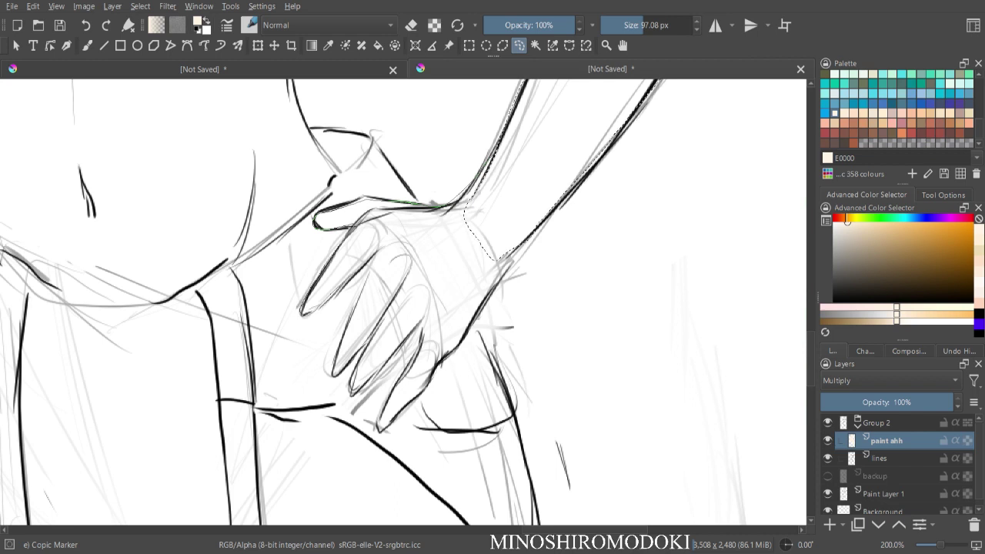
pyautogui.moveTo(367, 268); pyautogui.dragTo(365, 285)
pyautogui.moveTo(422, 332); pyautogui.dragTo(419, 351)
pyautogui.moveTo(381, 430)
pyautogui.mouseDown()
pyautogui.moveTo(432, 380)
pyautogui.moveTo(501, 266)
pyautogui.mouseUp()
# - Fill the selected arm and hip hand on paint ahh with E0000 and clear the selection
pyautogui.hotkey('ctrl', '-')
pyautogui.hotkey('ctrl', '-')
pyautogui.hotkey('ctrl', '-')
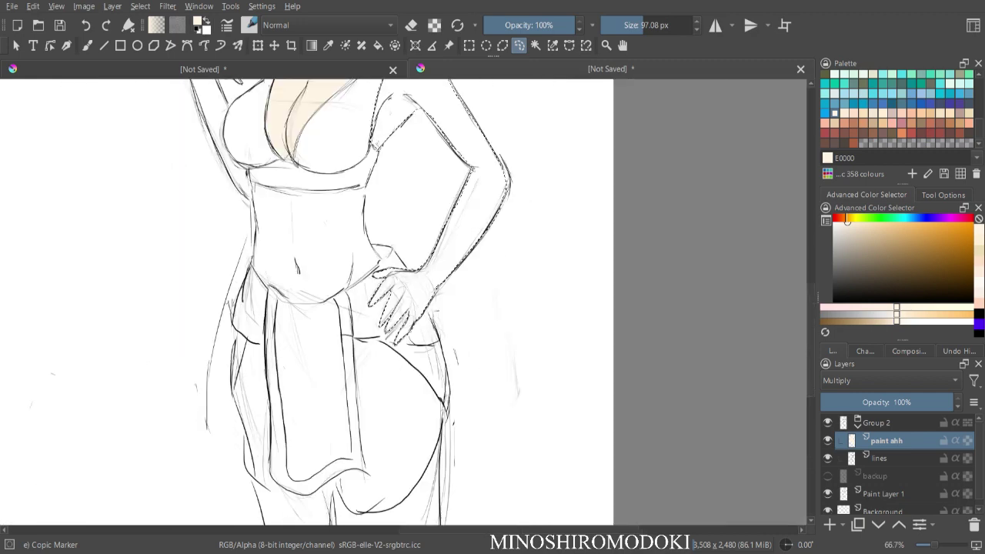
pyautogui.press('f')
pyautogui.click(467, 208)
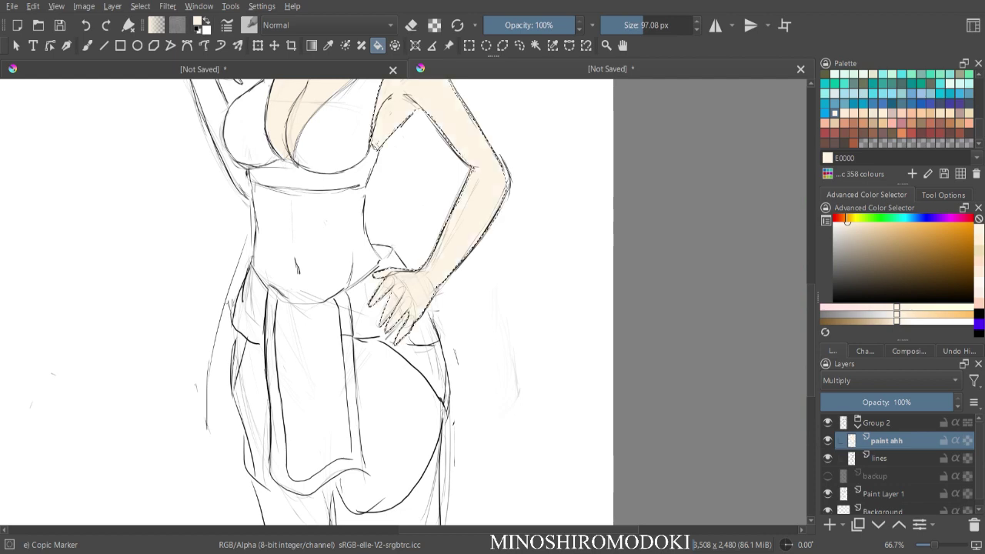
pyautogui.press('-')
pyautogui.press('m')
pyautogui.press('+')
pyautogui.press('m')
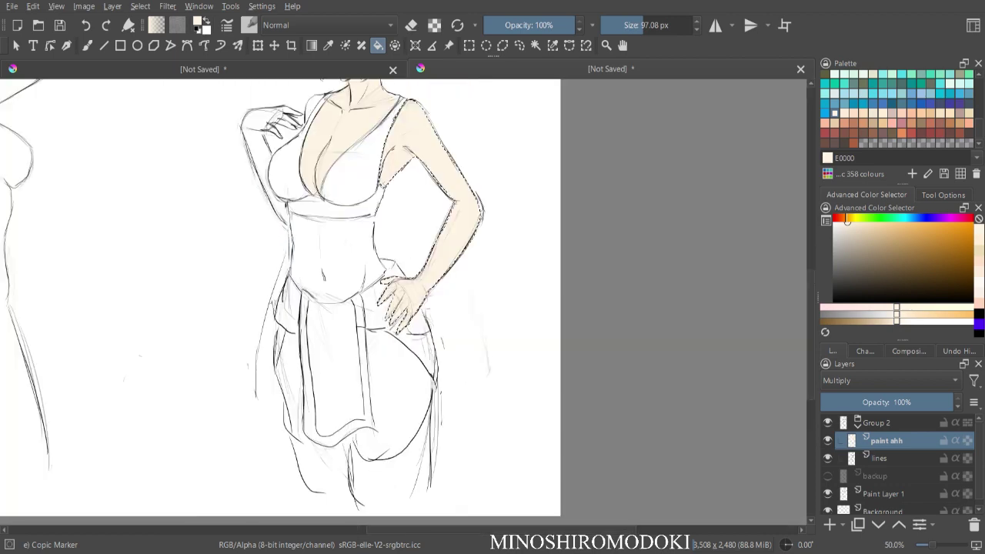
pyautogui.press('+')
pyautogui.moveTo(400, 278); pyautogui.dragTo(508, 301)
pyautogui.hotkey('ctrl', 'shift', 'a')
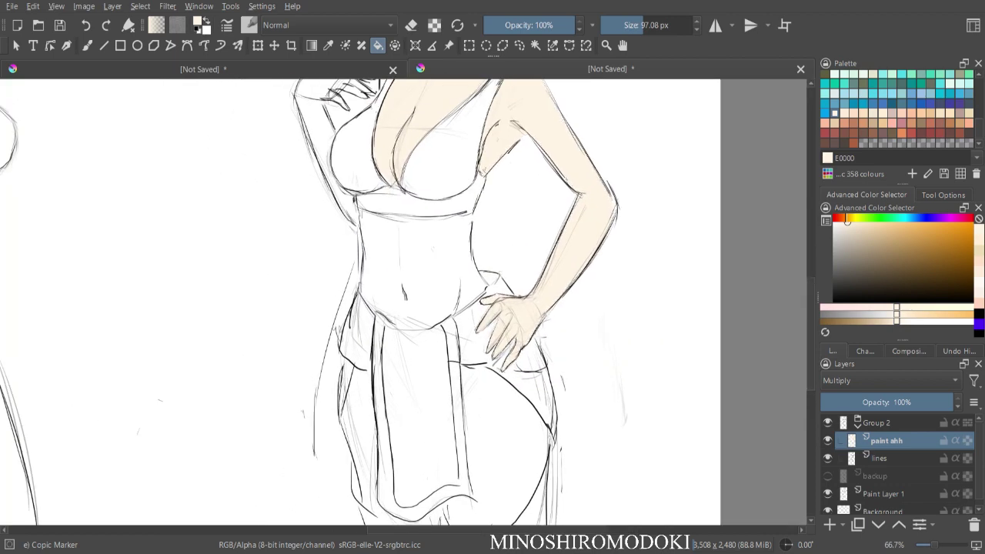
# - Outline the bare midriff between top and waistband with a freehand selection and fill it with E0000
pyautogui.press('l')
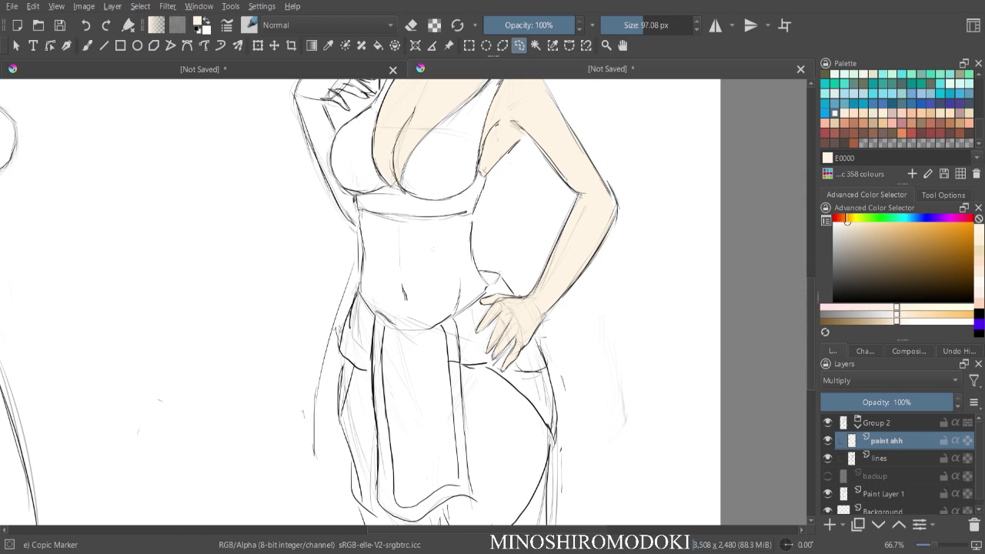
pyautogui.moveTo(471, 216); pyautogui.dragTo(470, 241)
pyautogui.press('f')
pyautogui.click(416, 262)
pyautogui.hotkey('ctrl', '-')
pyautogui.hotkey('ctrl', '-')
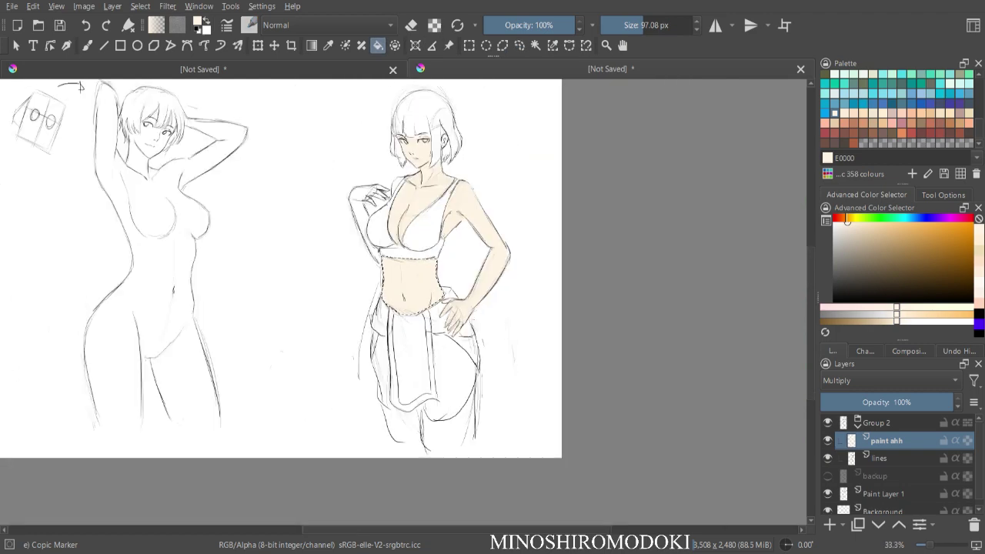
# - Examine the filled skin on the whole figure, in mirrored view and up close around the chest
pyautogui.press('m')
pyautogui.press('m')
pyautogui.hotkey('ctrl', '-')
pyautogui.hotkey('ctrl', '+')
pyautogui.hotkey('ctrl', '+')
pyautogui.hotkey('ctrl', '+')
pyautogui.hotkey('ctrl', '+')
pyautogui.moveTo(384, 200); pyautogui.dragTo(469, 444)
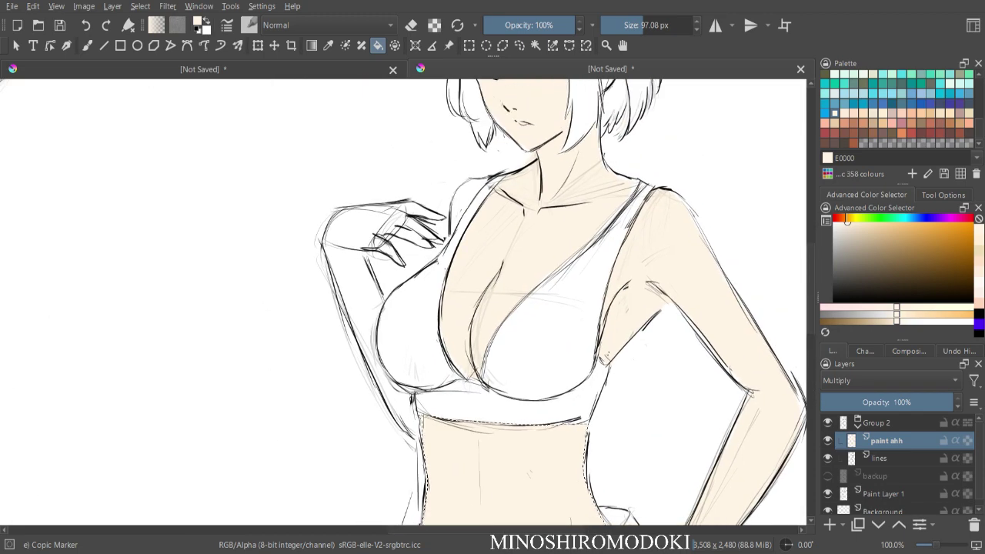
# - Clear the midriff selection and outline the raised hand, its fingers and the forearm with a freehand selection
pyautogui.press('l')
pyautogui.hotkey('ctrl', '-')
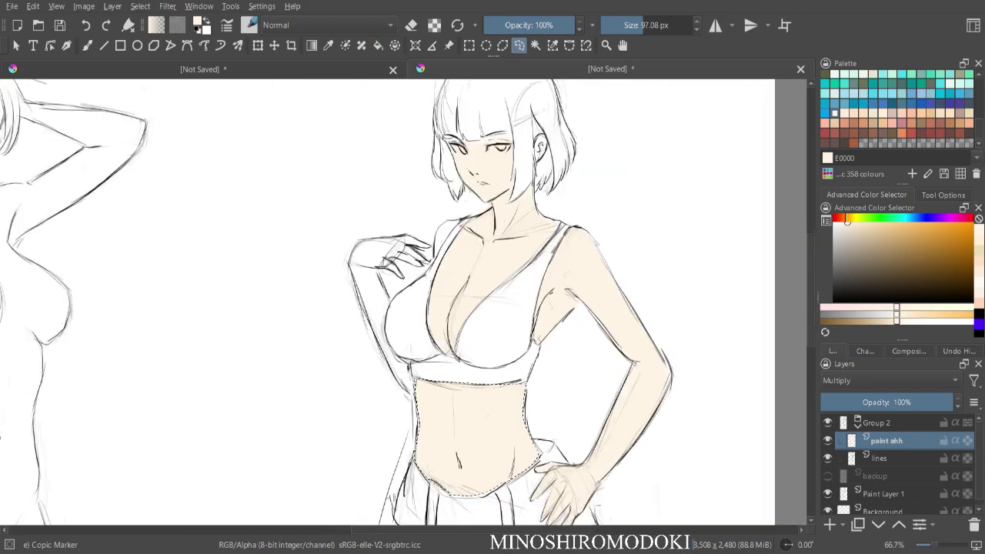
pyautogui.hotkey('ctrl', 'shift', 'a')
pyautogui.press('b')
pyautogui.press('l')
pyautogui.hotkey('ctrl', '+')
pyautogui.hotkey('ctrl', '+')
pyautogui.moveTo(408, 230); pyautogui.dragTo(428, 255)
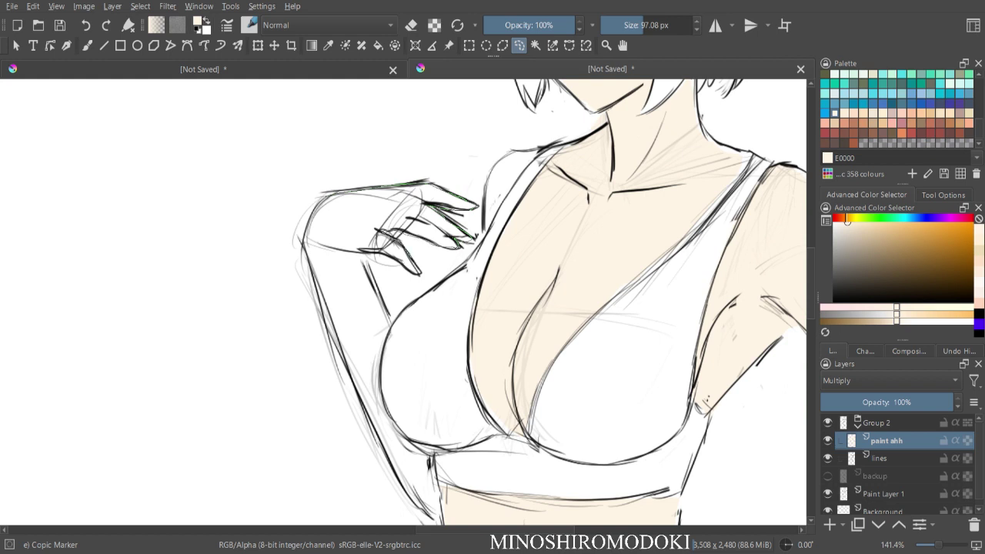
pyautogui.moveTo(366, 262); pyautogui.dragTo(373, 280)
pyautogui.moveTo(381, 404); pyautogui.dragTo(395, 430)
pyautogui.moveTo(438, 488)
pyautogui.mouseDown()
pyautogui.moveTo(442, 501)
pyautogui.moveTo(406, 487)
pyautogui.moveTo(355, 388)
pyautogui.moveTo(310, 256)
pyautogui.moveTo(318, 208)
pyautogui.mouseUp()
# - Fill the selected raised hand and arm on paint ahh with E0000 and clear the selection
pyautogui.press('f')
pyautogui.click(355, 307)
pyautogui.scroll(-2, 393, 308)
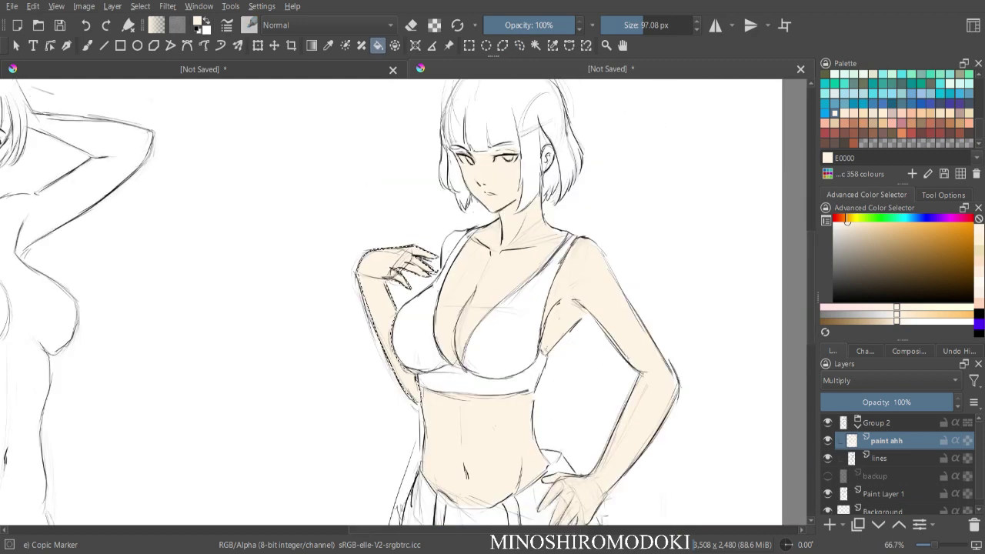
pyautogui.moveTo(416, 385); pyautogui.dragTo(389, 231)
pyautogui.scroll(1, 392, 308)
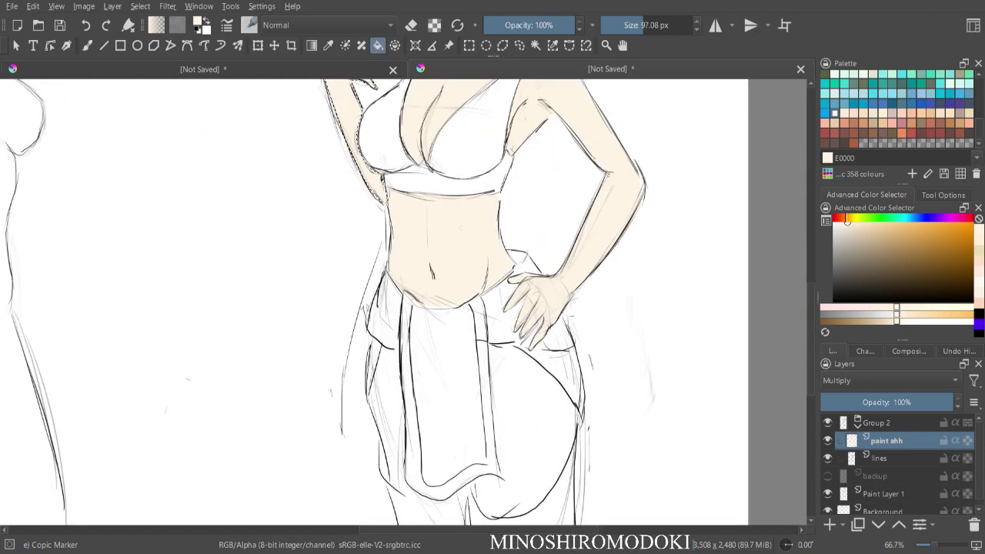
pyautogui.press('l')
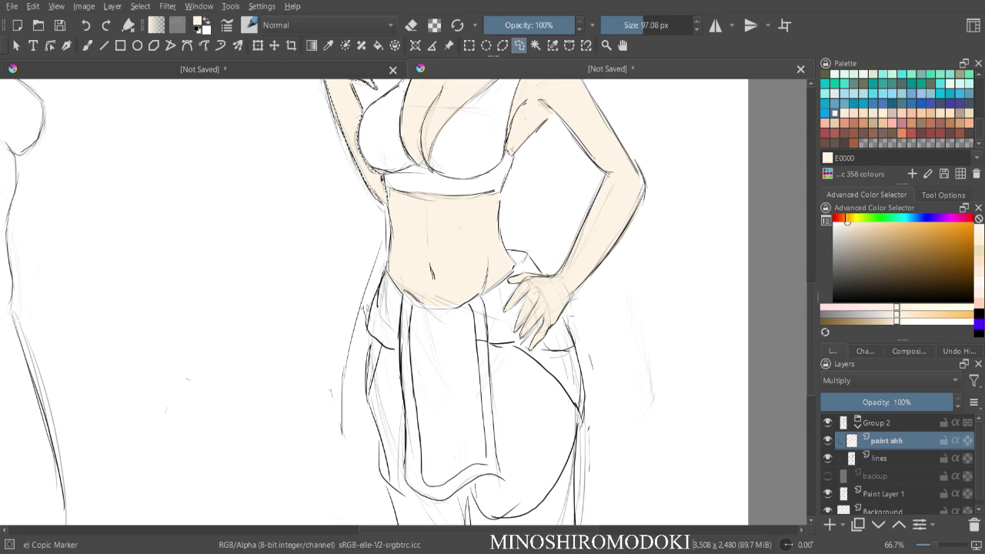
pyautogui.press('-')
pyautogui.press('-')
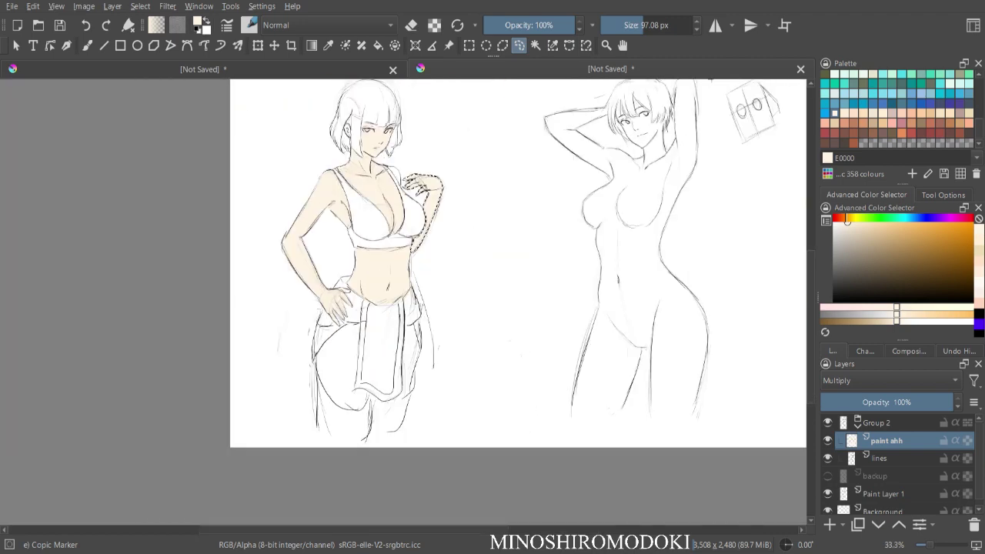
pyautogui.press('m')
pyautogui.press('+')
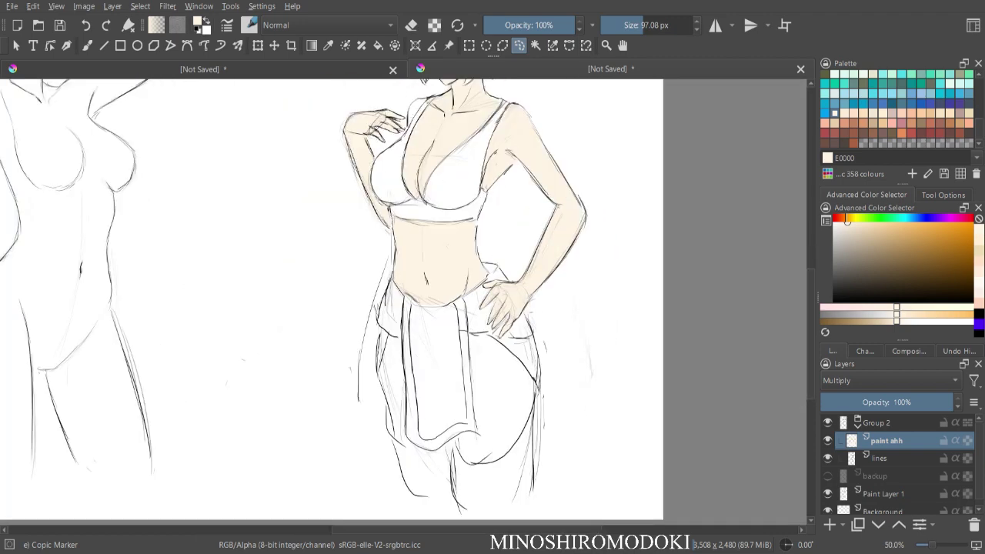
# - Activate the lines layer and set up black paint with the Ink-3 Gpen fade brush at 5 px
pyautogui.click(879, 458)
pyautogui.press('d')
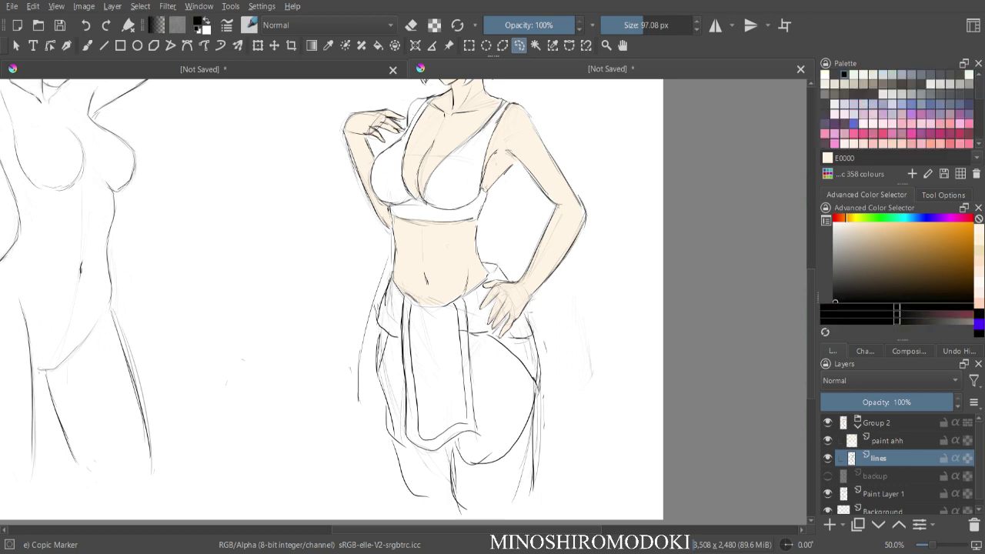
pyautogui.press('b')
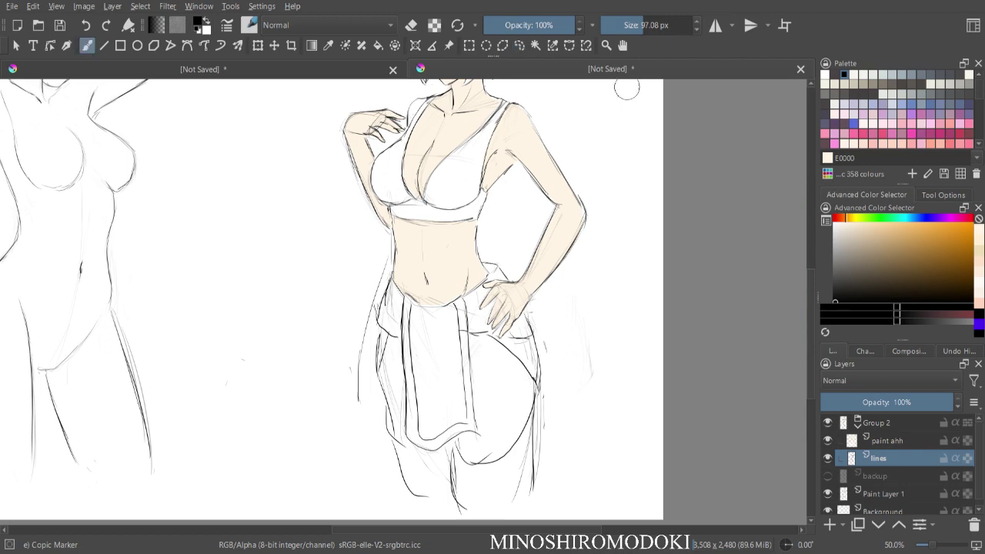
pyautogui.rightClick(608, 164)
pyautogui.click(671, 290)
pyautogui.hotkey('ctrl', '+')
pyautogui.hotkey('ctrl', '+')
pyautogui.hotkey('ctrl', '+')
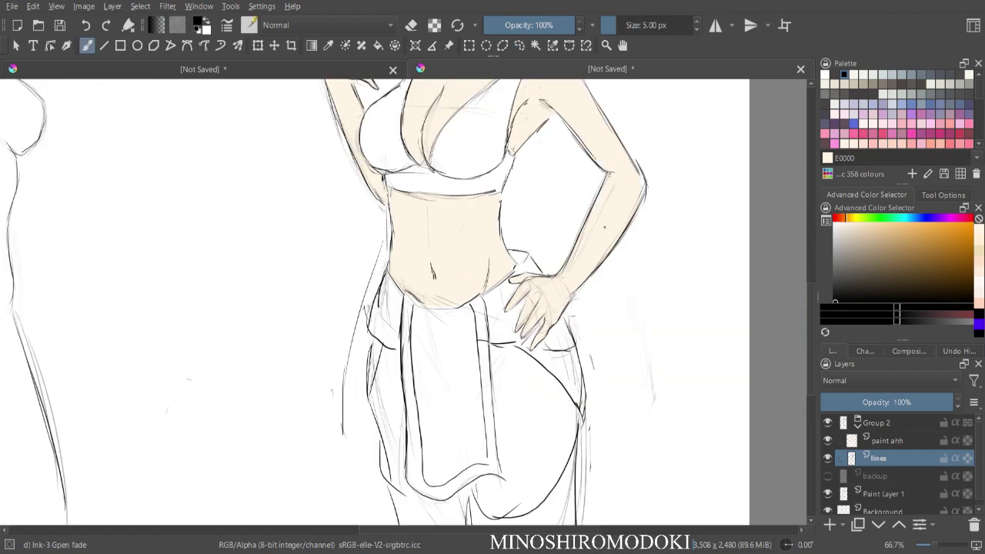
pyautogui.scroll(8, 424, 230)
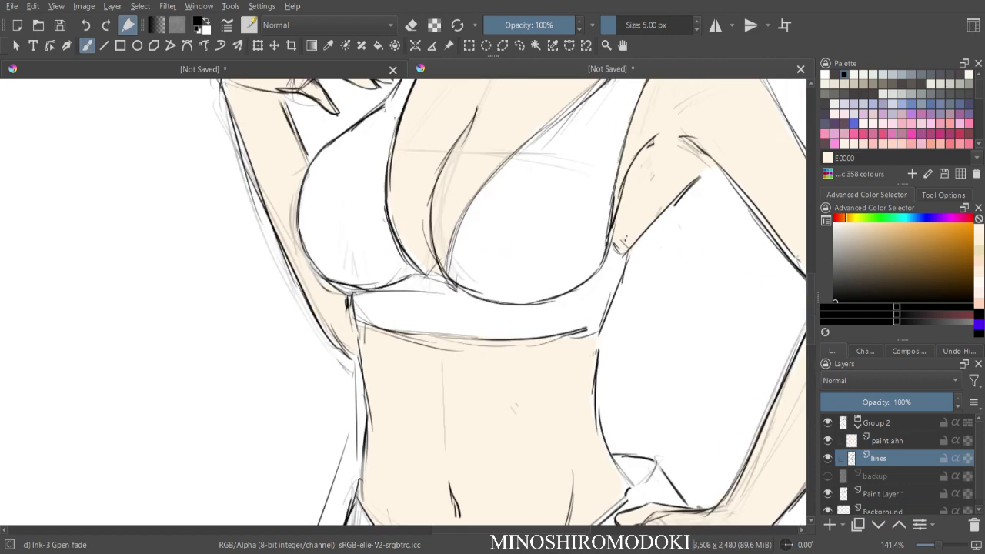
# - Fade the rough sketch lines inside the raised hand's fingers on the lines layer with Eraser Soft
pyautogui.press('e')
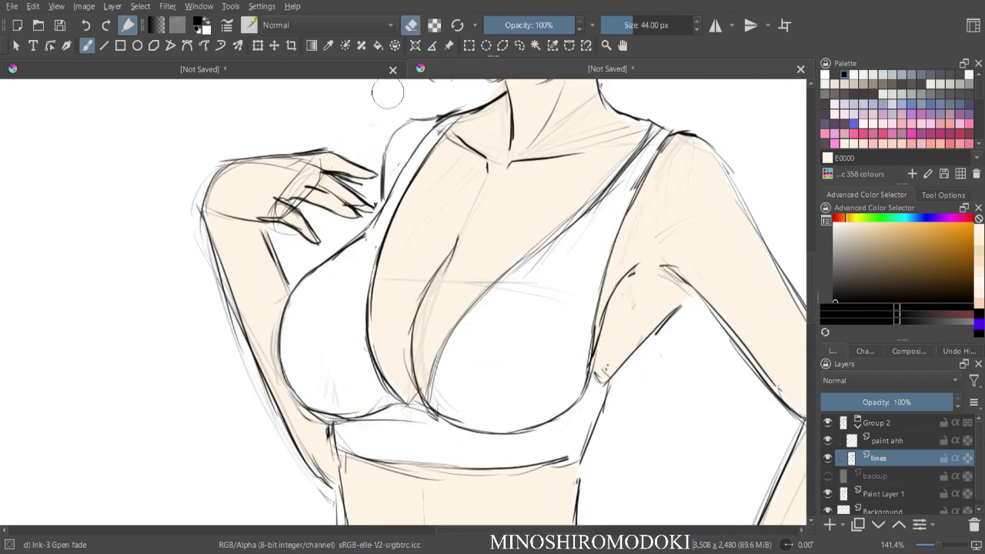
pyautogui.rightClick(445, 217)
pyautogui.click(492, 146)
pyautogui.moveTo(271, 192)
pyautogui.mouseDown()
pyautogui.moveTo(313, 227)
pyautogui.moveTo(320, 192)
pyautogui.moveTo(289, 179)
pyautogui.moveTo(314, 174)
pyautogui.moveTo(334, 185)
pyautogui.moveTo(332, 175)
pyautogui.moveTo(287, 168)
pyautogui.moveTo(235, 188)
pyautogui.moveTo(244, 189)
pyautogui.moveTo(236, 201)
pyautogui.moveTo(247, 174)
pyautogui.moveTo(311, 181)
pyautogui.mouseUp()
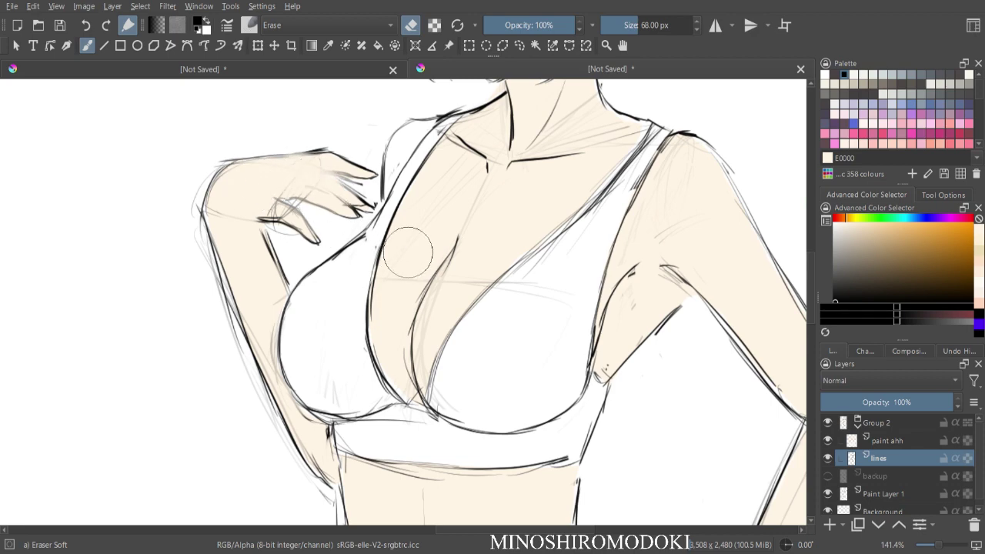
# - Redraw the finger and thumb outlines of the raised hand in mirrored view with Ink-3 Gpen fade at 5 px
pyautogui.press('m')
pyautogui.rightClick(503, 268)
pyautogui.click(555, 339)
pyautogui.hotkey('ctrl', '+')
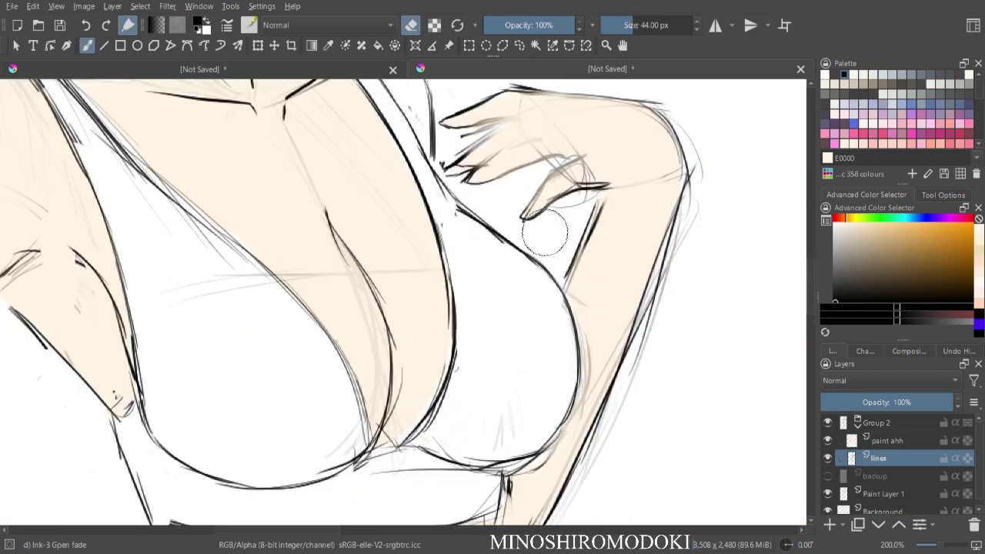
pyautogui.moveTo(551, 240); pyautogui.dragTo(469, 363)
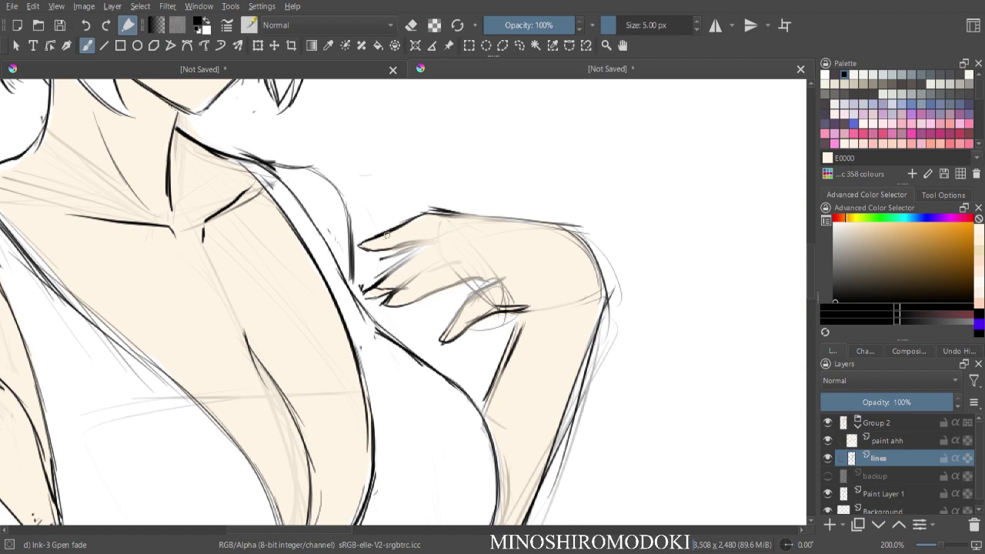
pyautogui.moveTo(472, 217); pyautogui.dragTo(509, 221)
pyautogui.moveTo(415, 252); pyautogui.dragTo(379, 281)
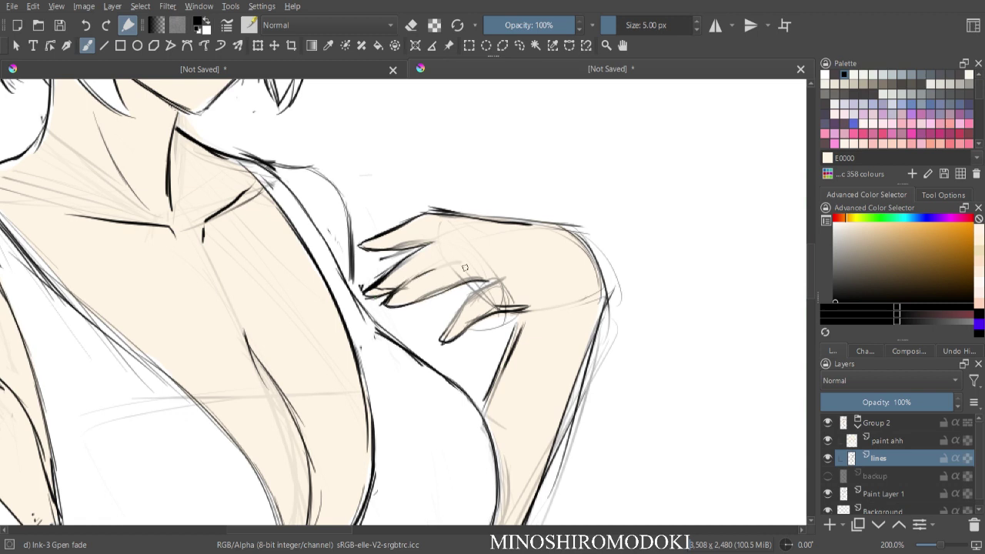
pyautogui.moveTo(468, 300); pyautogui.dragTo(449, 328)
pyautogui.moveTo(505, 311); pyautogui.dragTo(466, 327)
# - Erase the rough construction lines around the raised hand's thumb base in mirrored view with Eraser Small at 25 px
pyautogui.hotkey('ctrl', '-')
pyautogui.press('m')
pyautogui.rightClick(487, 271)
pyautogui.click(533, 200)
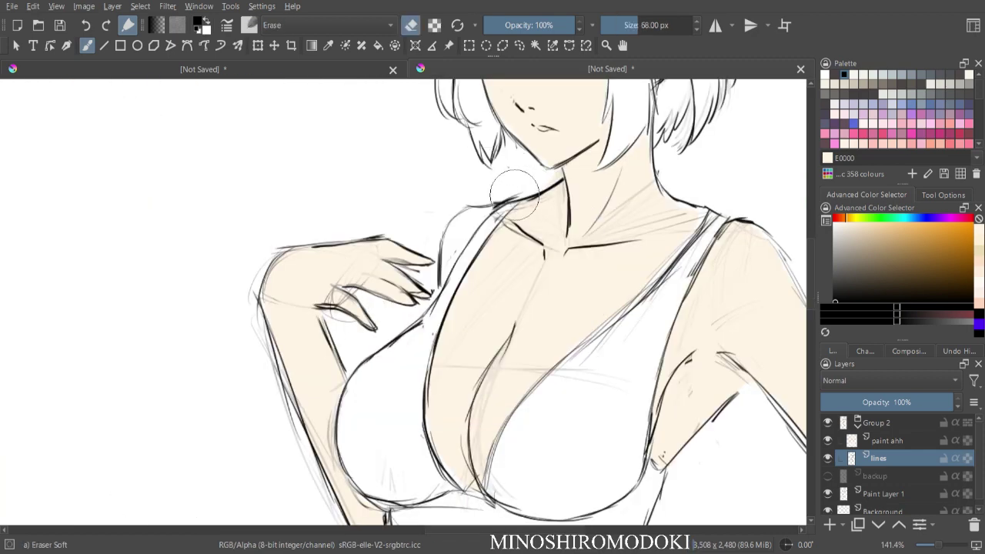
pyautogui.hotkey('ctrl', '+')
pyautogui.press('[')
pyautogui.press('[')
pyautogui.press('[')
pyautogui.press('[')
pyautogui.press('[')
pyautogui.press('[')
pyautogui.press('[')
pyautogui.press('[')
pyautogui.press('[')
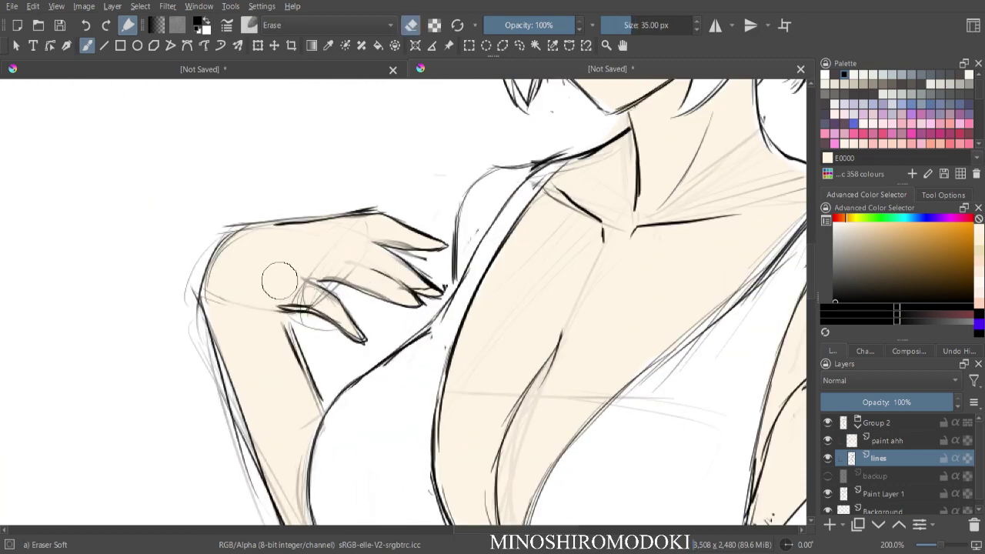
pyautogui.rightClick(278, 282)
pyautogui.click(281, 188)
pyautogui.moveTo(273, 293)
pyautogui.mouseDown()
pyautogui.moveTo(323, 301)
pyautogui.moveTo(295, 311)
pyautogui.moveTo(305, 308)
pyautogui.mouseUp()
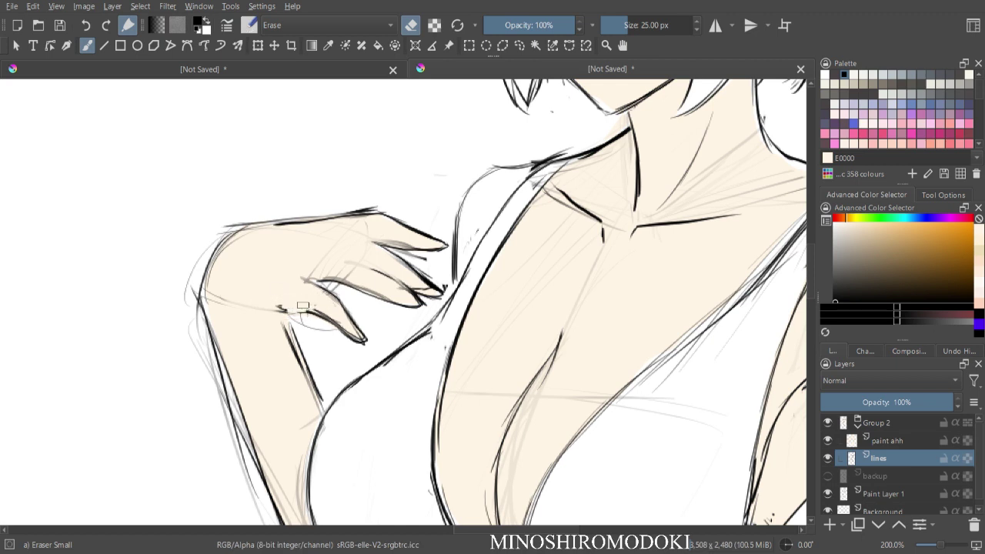
# - Erase the stray outer sketch lines along the raised forearm, wrist and back of the hand with Ink-3 Gpen fade in erase mode at 44 px
pyautogui.rightClick(308, 251)
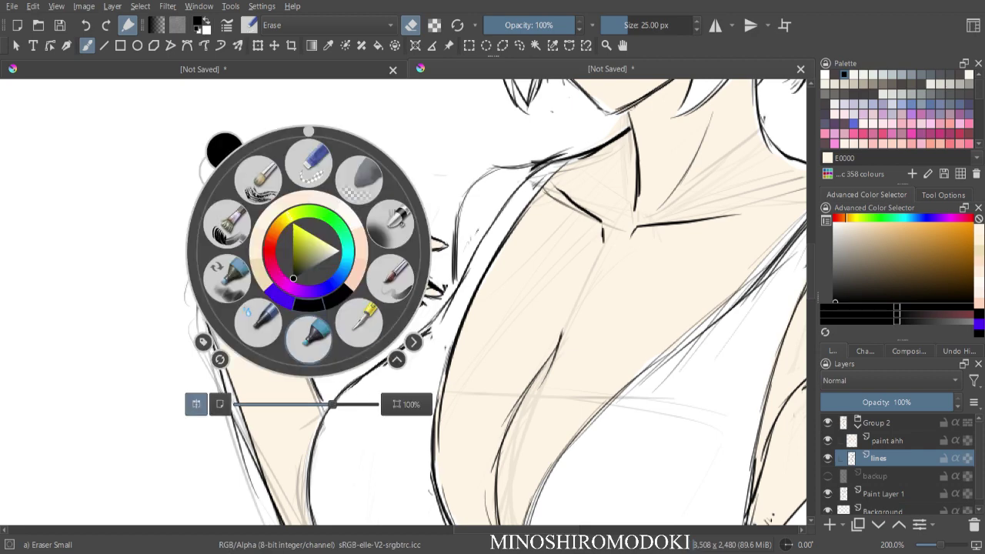
pyautogui.click(359, 321)
pyautogui.rightClick(328, 308)
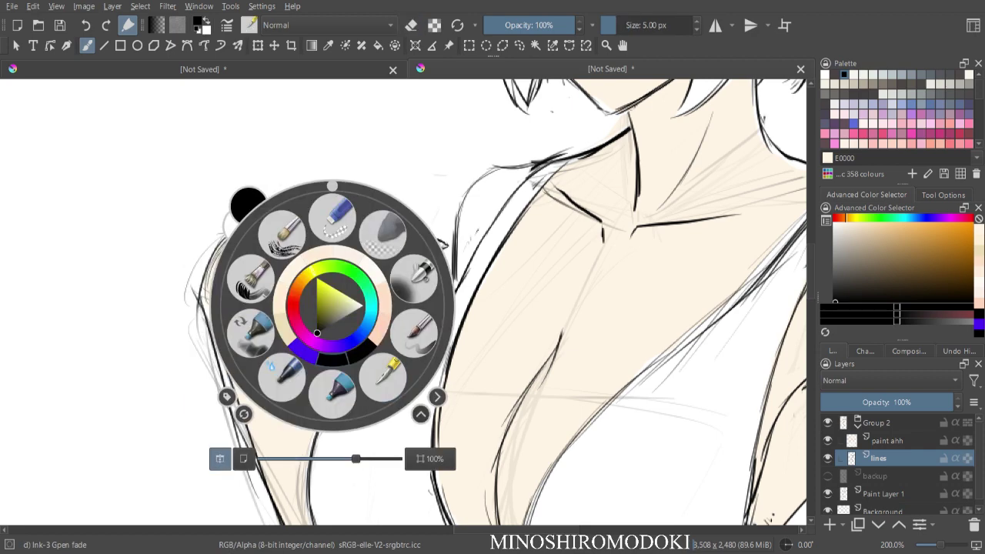
pyautogui.click(383, 372)
pyautogui.press('e')
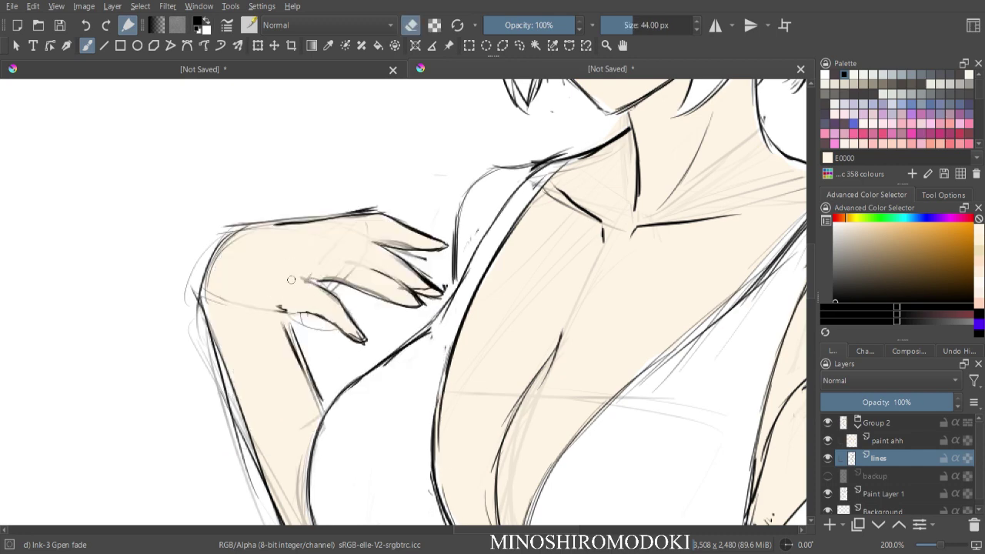
pyautogui.moveTo(232, 268)
pyautogui.mouseDown()
pyautogui.moveTo(190, 251)
pyautogui.moveTo(194, 243)
pyautogui.moveTo(183, 298)
pyautogui.moveTo(199, 354)
pyautogui.moveTo(186, 315)
pyautogui.moveTo(236, 446)
pyautogui.mouseUp()
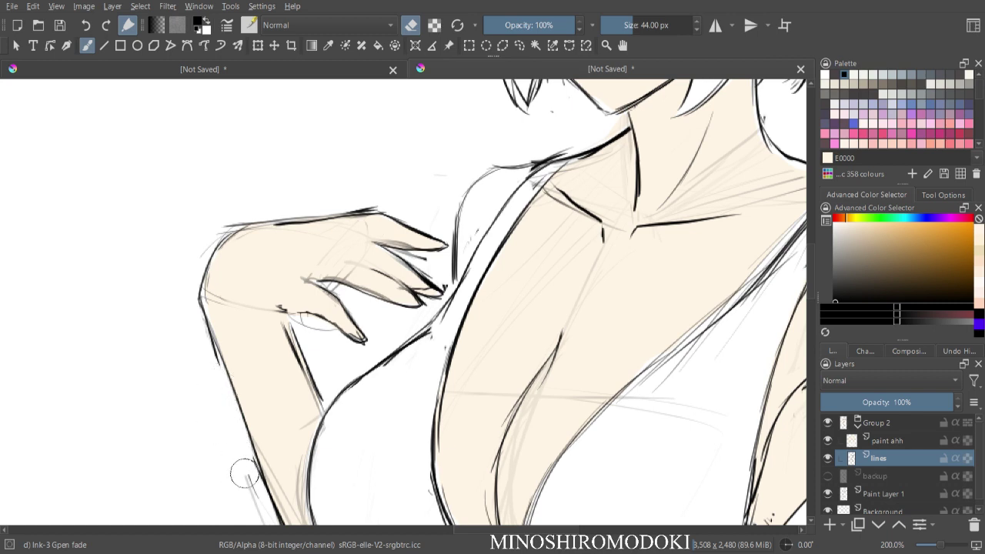
pyautogui.moveTo(204, 345); pyautogui.dragTo(216, 382)
pyautogui.moveTo(188, 270)
pyautogui.mouseDown()
pyautogui.moveTo(238, 215)
pyautogui.moveTo(204, 223)
pyautogui.moveTo(242, 213)
pyautogui.moveTo(214, 232)
pyautogui.mouseUp()
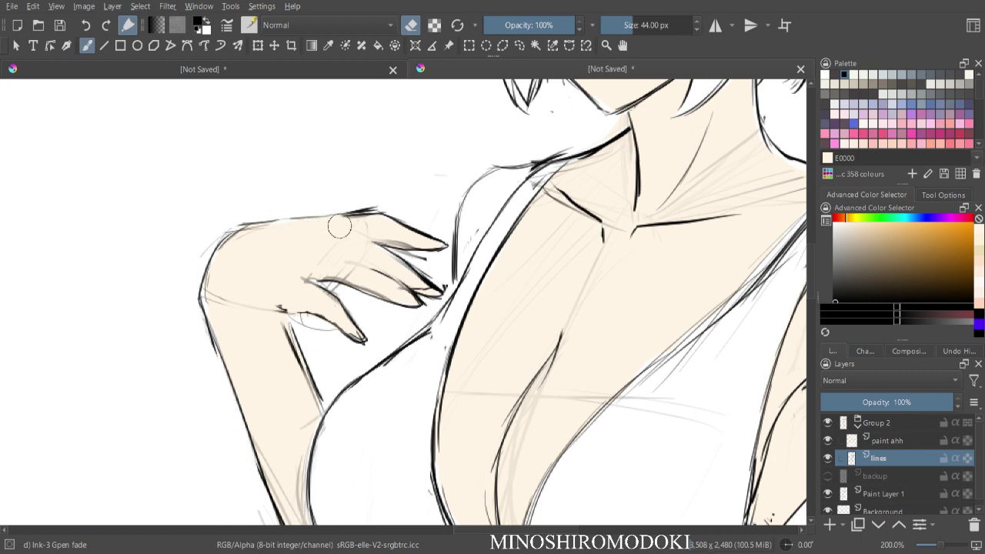
# - Clear the leftover lines inside the raised hand and erase the doubled inner forearm line on the lines layer
pyautogui.moveTo(372, 231)
pyautogui.mouseDown()
pyautogui.moveTo(397, 240)
pyautogui.moveTo(438, 286)
pyautogui.moveTo(414, 279)
pyautogui.mouseUp()
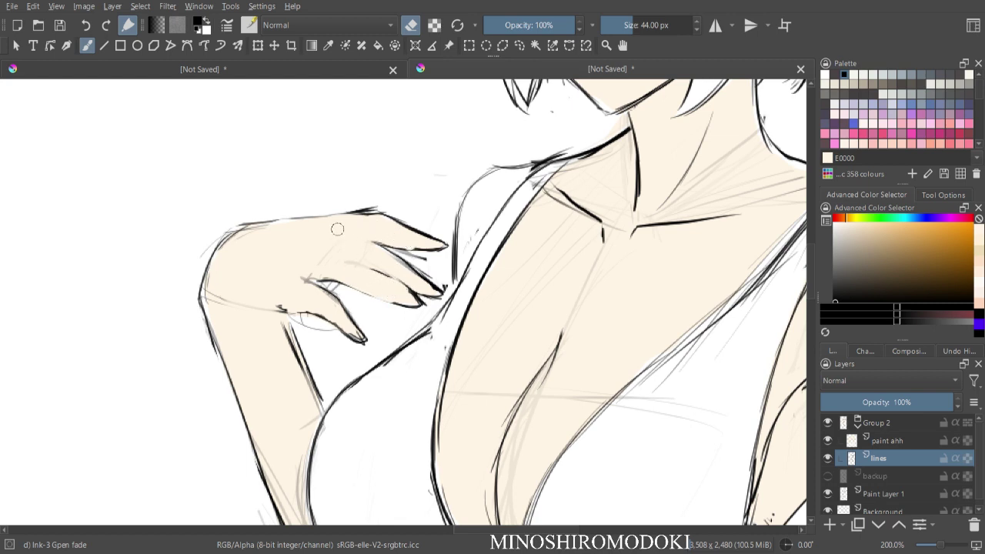
pyautogui.moveTo(312, 391)
pyautogui.mouseDown()
pyautogui.moveTo(285, 327)
pyautogui.moveTo(294, 382)
pyautogui.moveTo(285, 482)
pyautogui.mouseUp()
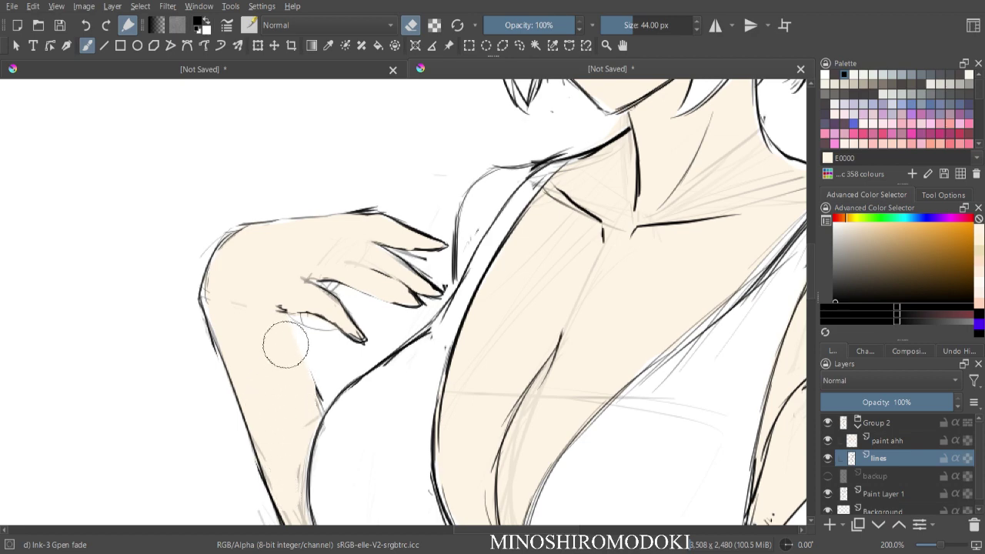
pyautogui.rightClick(351, 327)
pyautogui.click(408, 398)
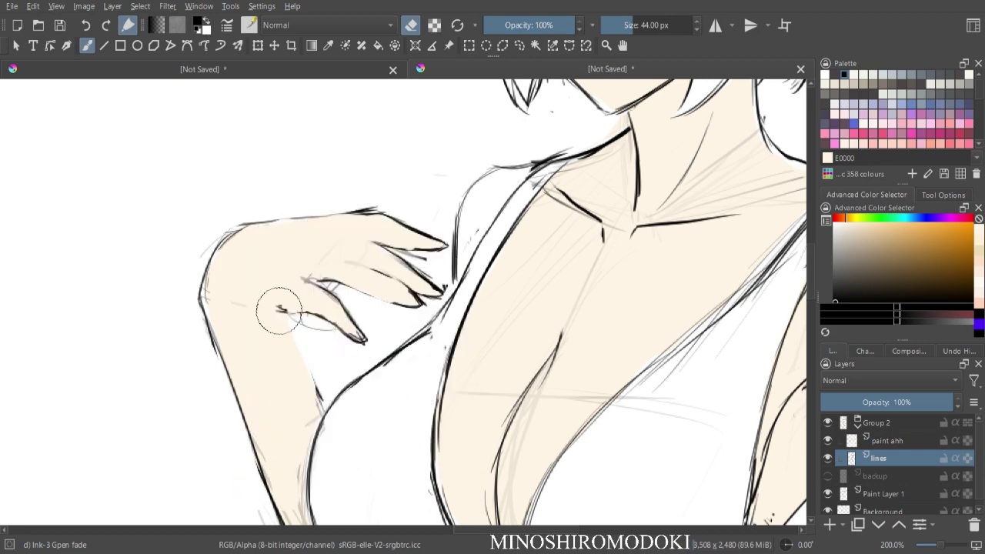
# - Redraw the inner forearm line and refine the lines between the fingers with Ink-3 Gpen fade at 5 px
pyautogui.press('e')
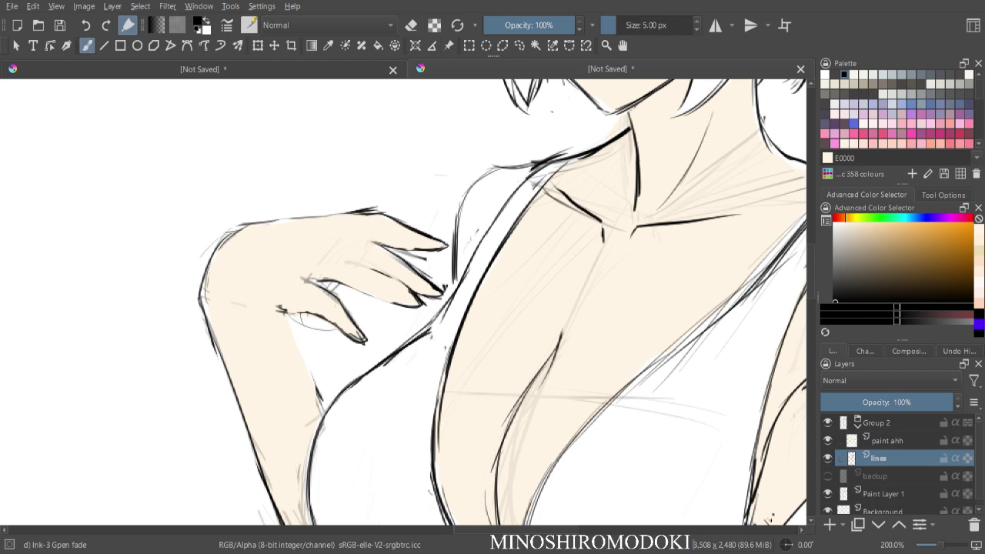
pyautogui.moveTo(286, 319); pyautogui.dragTo(307, 380)
pyautogui.moveTo(293, 344); pyautogui.dragTo(322, 407)
pyautogui.moveTo(304, 280); pyautogui.dragTo(332, 278)
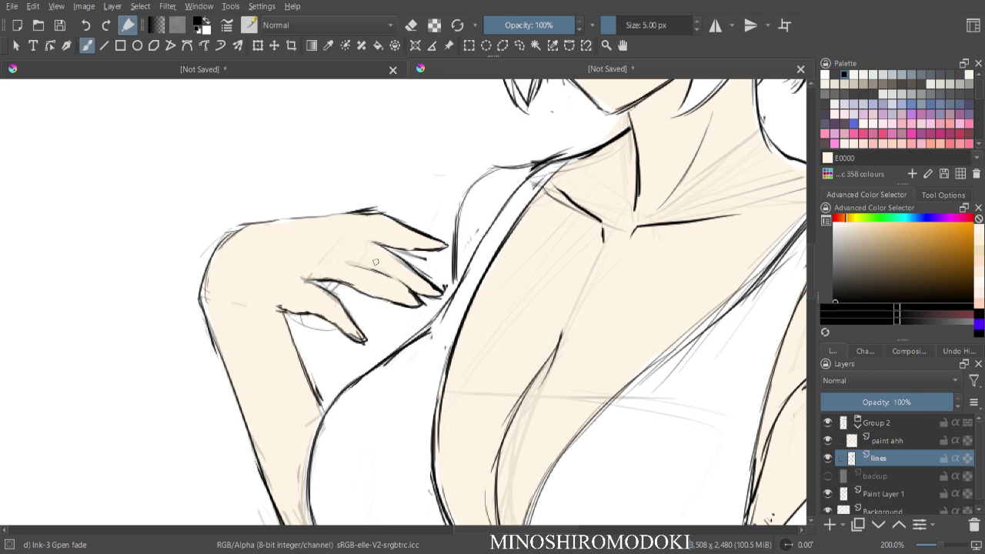
pyautogui.press('e')
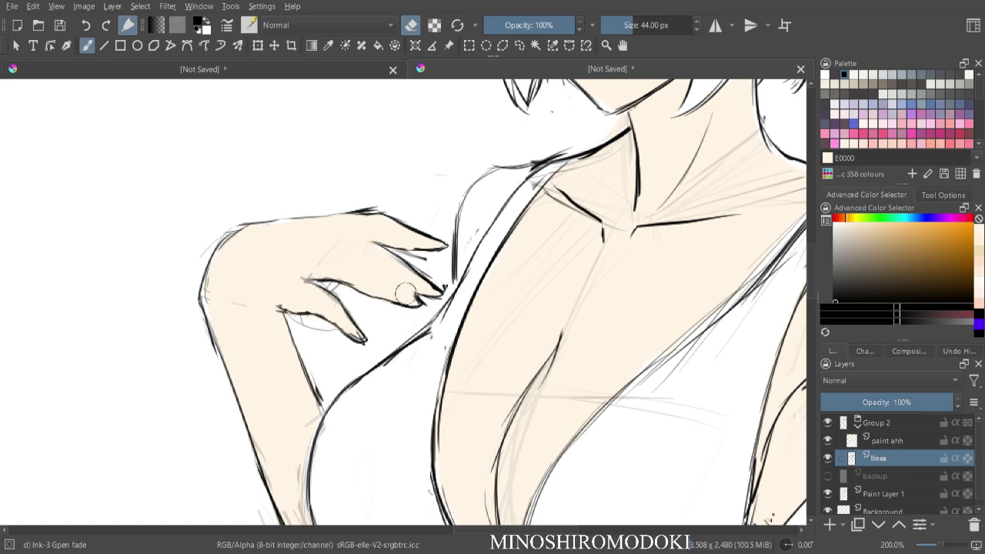
pyautogui.press('e')
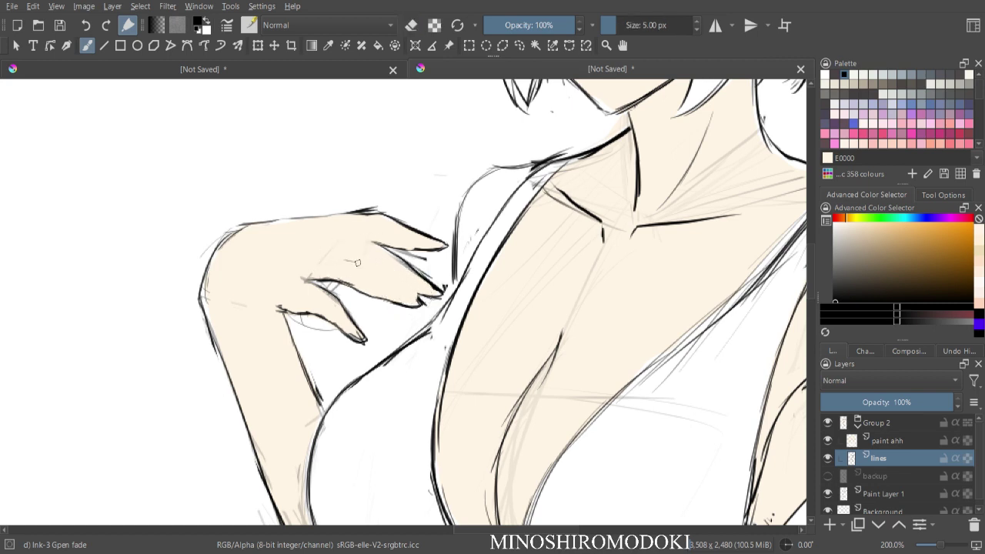
pyautogui.moveTo(368, 268)
pyautogui.mouseDown()
pyautogui.moveTo(429, 304)
pyautogui.moveTo(379, 271)
pyautogui.moveTo(422, 298)
pyautogui.mouseUp()
# - Examine the redrawn hand and the whole figure in normal and mirrored view
pyautogui.hotkey('ctrl', '-')
pyautogui.hotkey('ctrl', '-')
pyautogui.press('m')
pyautogui.hotkey('ctrl', '-')
pyautogui.hotkey('ctrl', '-')
pyautogui.hotkey('ctrl', '+')
pyautogui.hotkey('ctrl', '+')
pyautogui.hotkey('ctrl', '+')
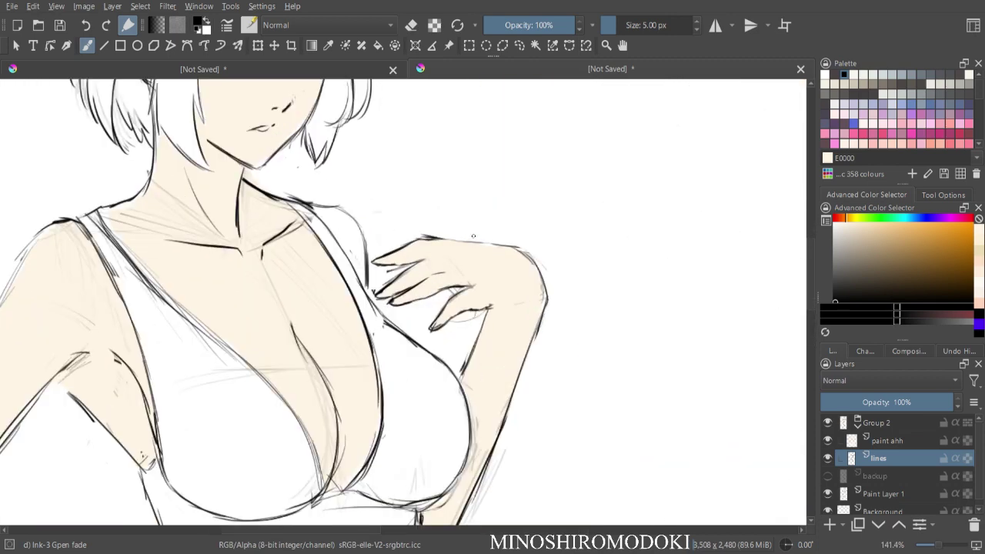
pyautogui.press('e')
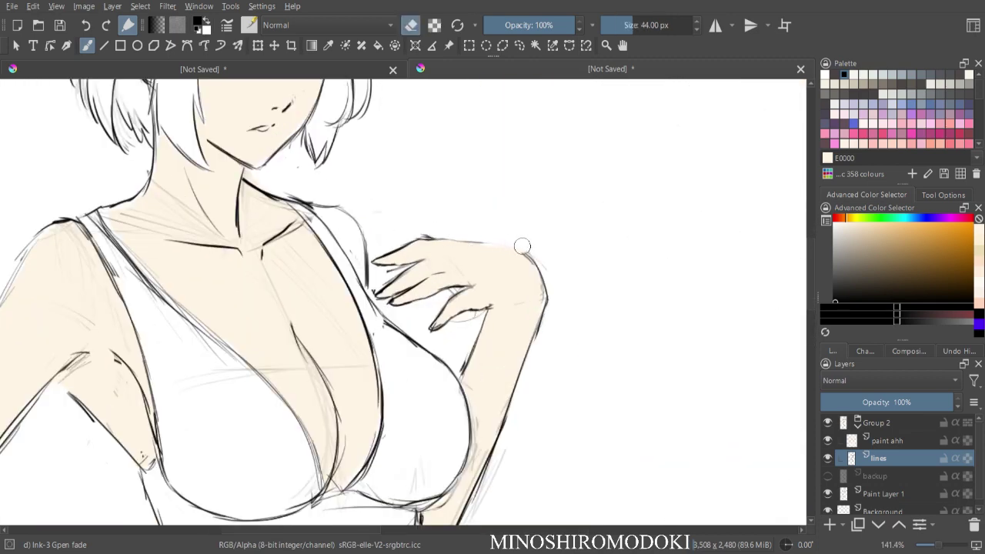
pyautogui.press('m')
pyautogui.press('e')
pyautogui.scroll(-3, 311, 248)
pyautogui.press('m')
pyautogui.press('-')
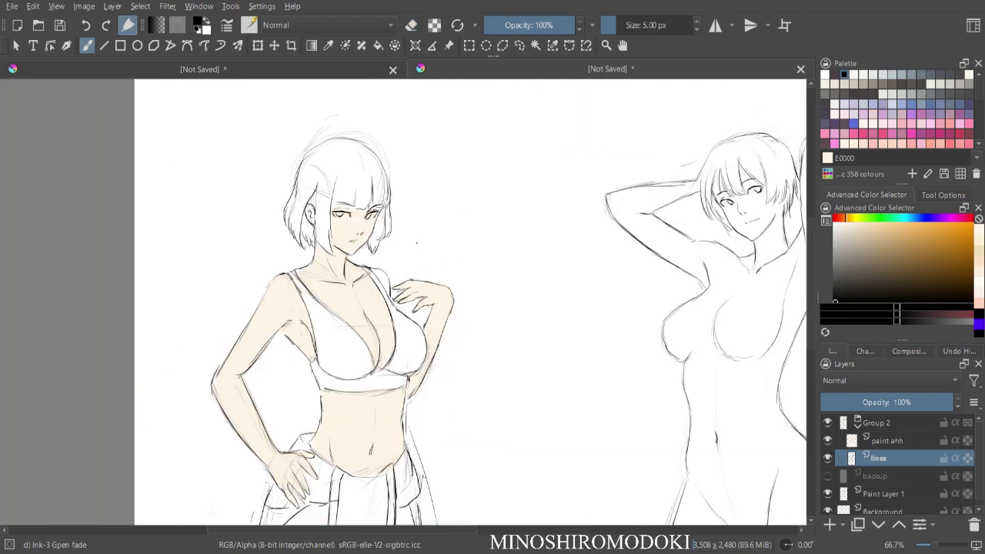
pyautogui.moveTo(477, 259); pyautogui.dragTo(495, 146)
pyautogui.press('m')
pyautogui.press('-')
pyautogui.press('+')
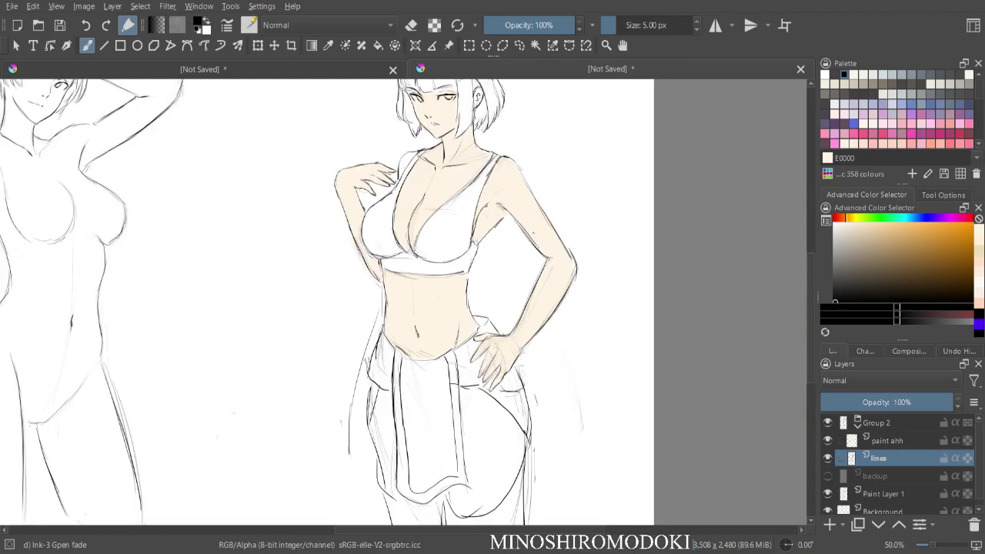
# - Clean up the hip on the raised arm's side and redraw the cloth edge and outer thigh outline at 5 px
pyautogui.scroll(1, 411, 450)
pyautogui.scroll(-3, 344, 291)
pyautogui.press('e')
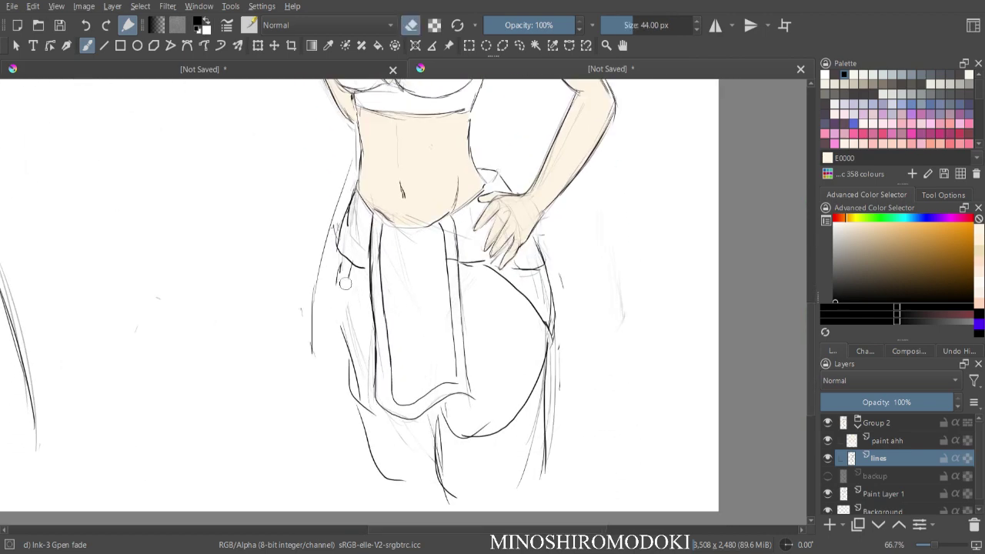
pyautogui.press('e')
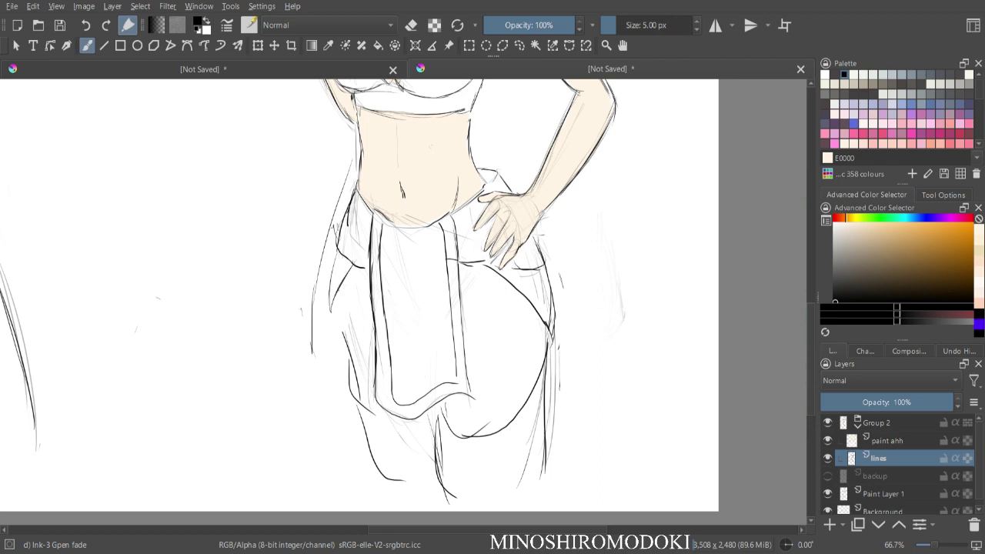
pyautogui.moveTo(338, 300); pyautogui.dragTo(355, 383)
# - Erase the overlapping lines at the hip below the resting hand and redraw the cloth and thigh outline there
pyautogui.press('e')
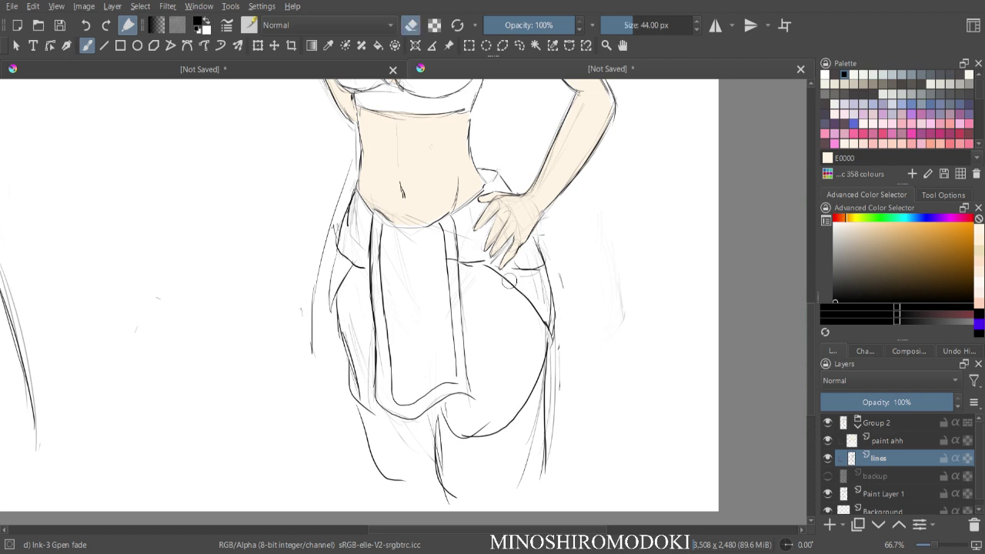
pyautogui.moveTo(542, 297)
pyautogui.mouseDown()
pyautogui.moveTo(559, 422)
pyautogui.moveTo(563, 371)
pyautogui.moveTo(524, 278)
pyautogui.mouseUp()
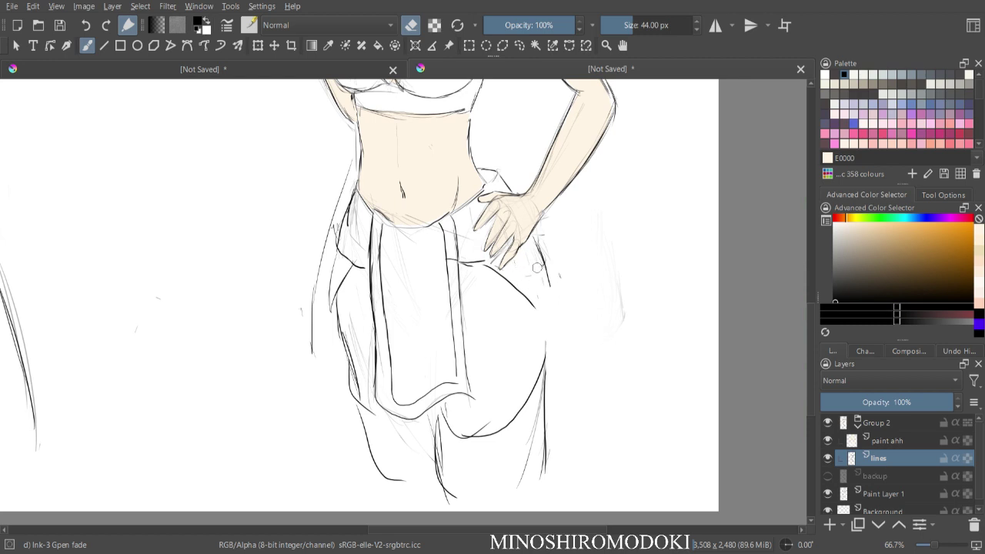
pyautogui.press('e')
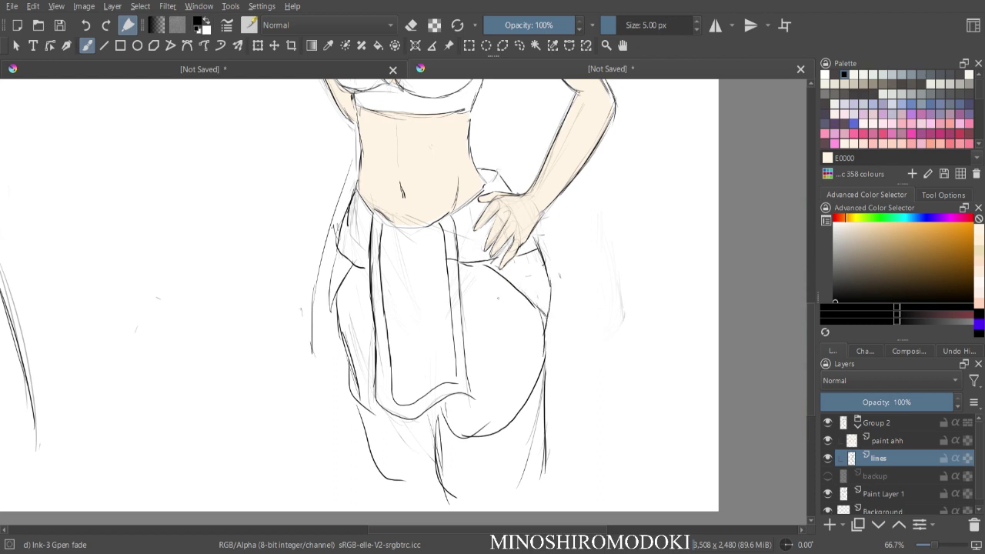
# - Erase the doubled outer thigh lines on the raised arm's side and redraw them as a single outline
pyautogui.press('e')
pyautogui.moveTo(343, 322)
pyautogui.mouseDown()
pyautogui.moveTo(353, 374)
pyautogui.moveTo(367, 380)
pyautogui.mouseUp()
pyautogui.press('e')
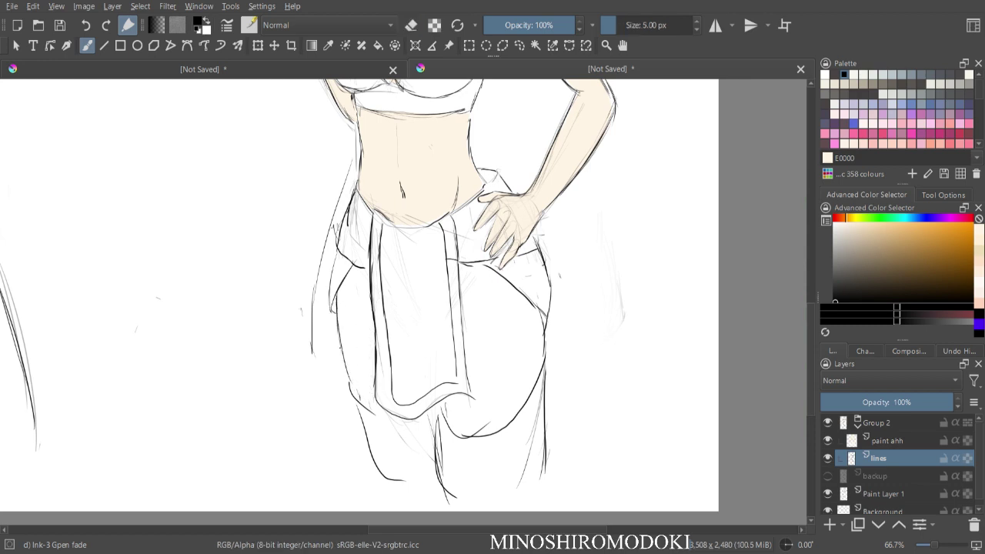
# - Erase the lower thigh curve beside the front cloth panel and redraw it as a cleaner hem curve with the upper leg lines
pyautogui.press('m')
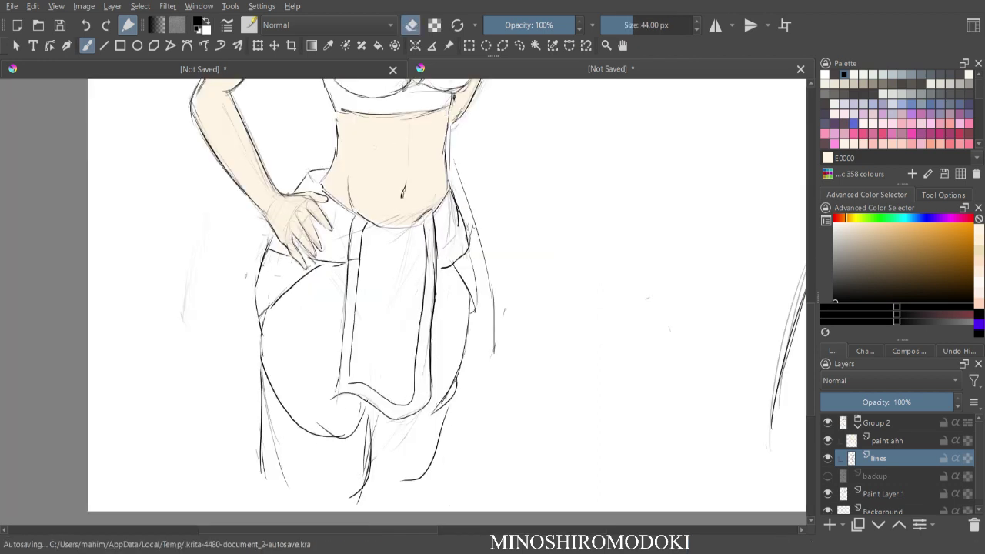
pyautogui.press('e')
pyautogui.moveTo(277, 376)
pyautogui.mouseDown()
pyautogui.moveTo(294, 414)
pyautogui.moveTo(343, 434)
pyautogui.moveTo(352, 432)
pyautogui.moveTo(324, 424)
pyautogui.moveTo(370, 420)
pyautogui.mouseUp()
pyautogui.press('m')
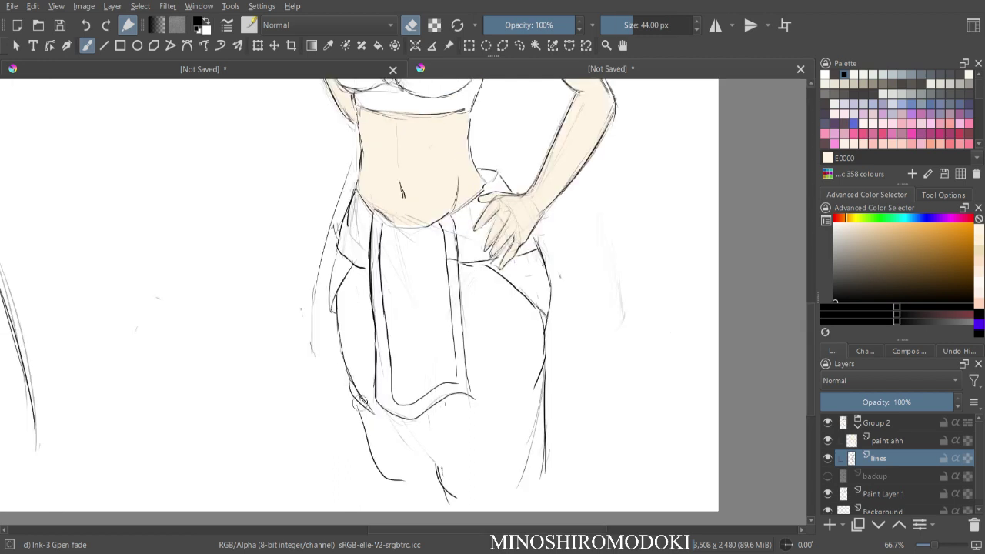
pyautogui.press('e')
pyautogui.press('-')
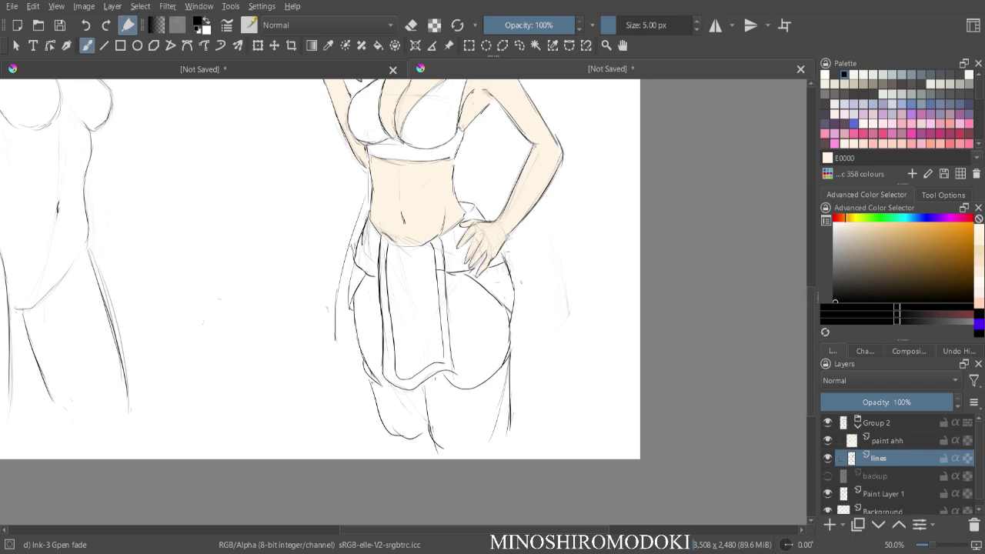
# - Examine the revised hips and legs against the rest of the figure in normal and mirrored view
pyautogui.press('-')
pyautogui.press('-')
pyautogui.press('m')
pyautogui.press('+')
pyautogui.press('+')
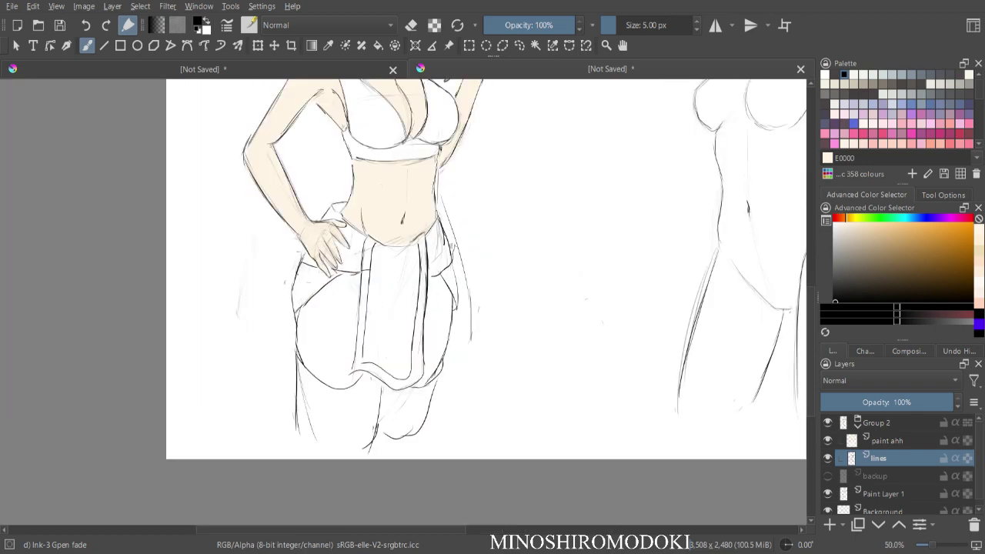
pyautogui.moveTo(288, 165); pyautogui.dragTo(253, 231)
pyautogui.press('+')
pyautogui.press('+')
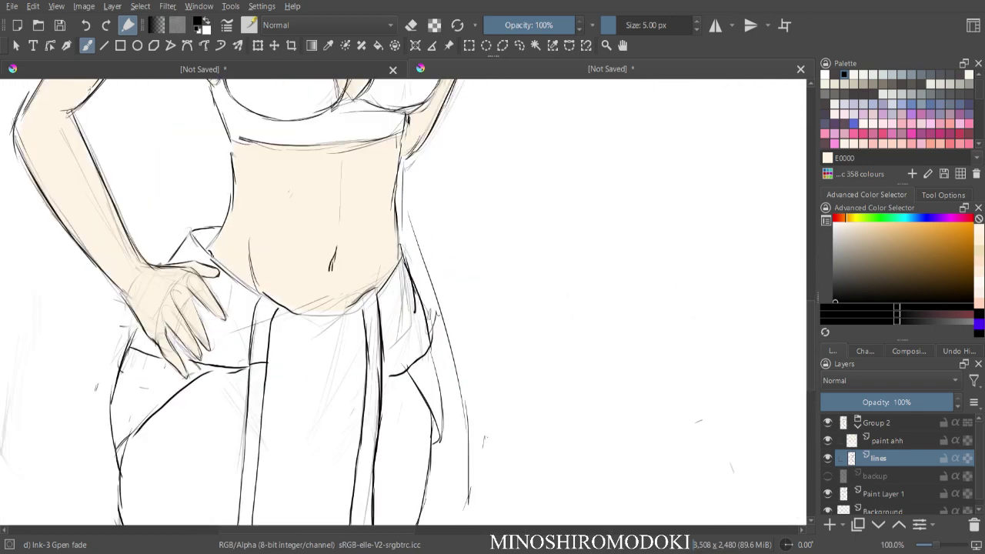
pyautogui.press('-')
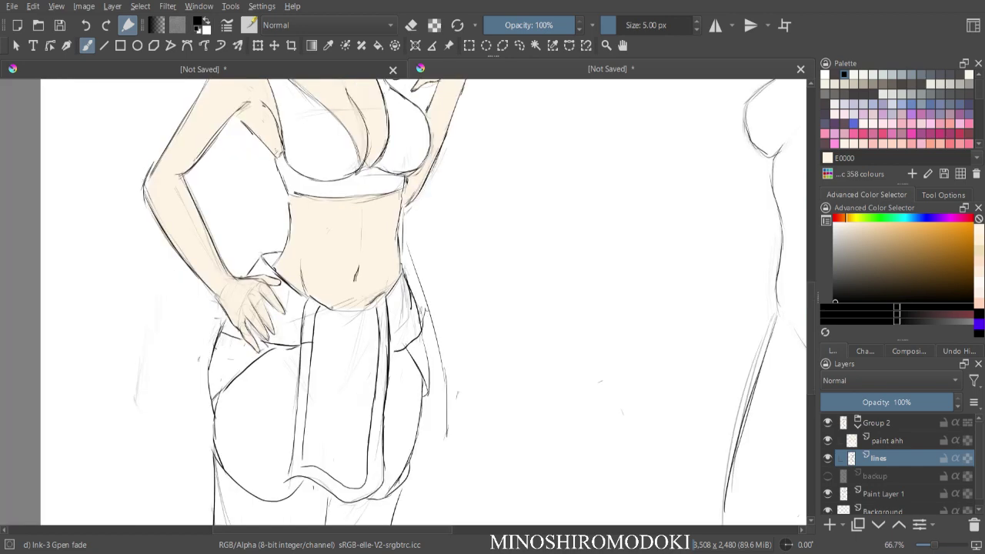
pyautogui.press('-')
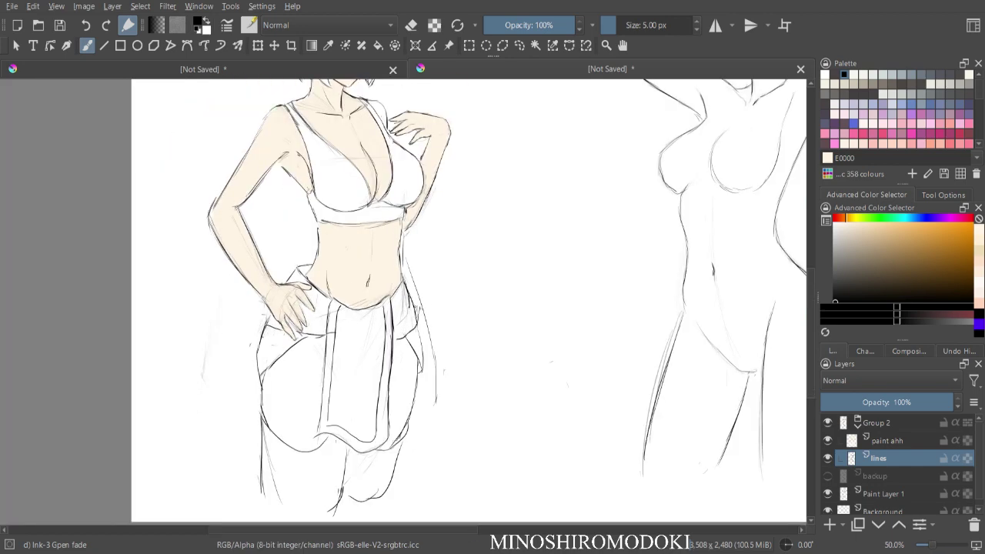
pyautogui.press('m')
pyautogui.moveTo(431, 323)
pyautogui.mouseDown()
pyautogui.moveTo(392, 222)
pyautogui.moveTo(353, 352)
pyautogui.mouseUp()
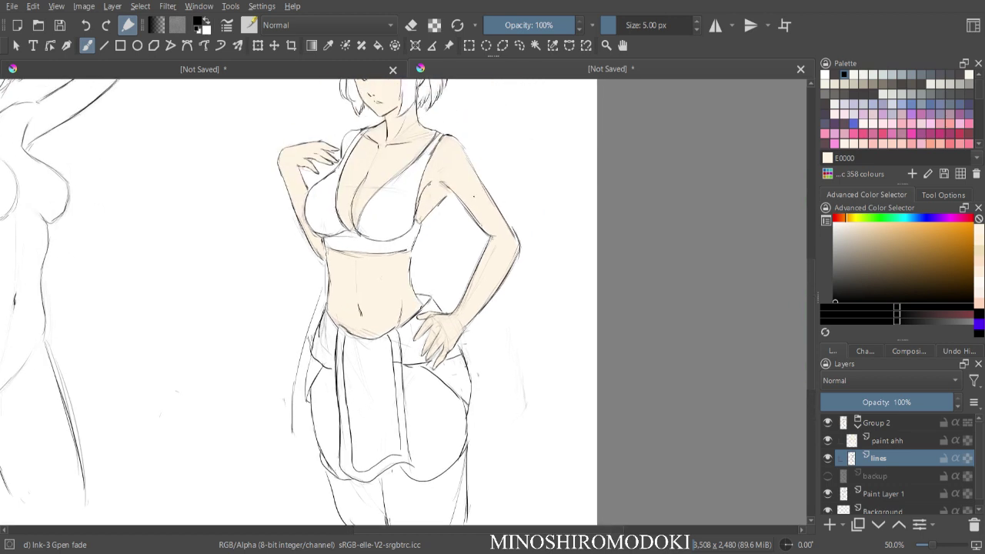
# - Sample the skin colour from the chest, choose the Copic Marker brush and activate the paint ahh layer
pyautogui.keyDown('ctrl'); pyautogui.click(371, 192); pyautogui.keyUp('ctrl')
pyautogui.rightClick(473, 249)
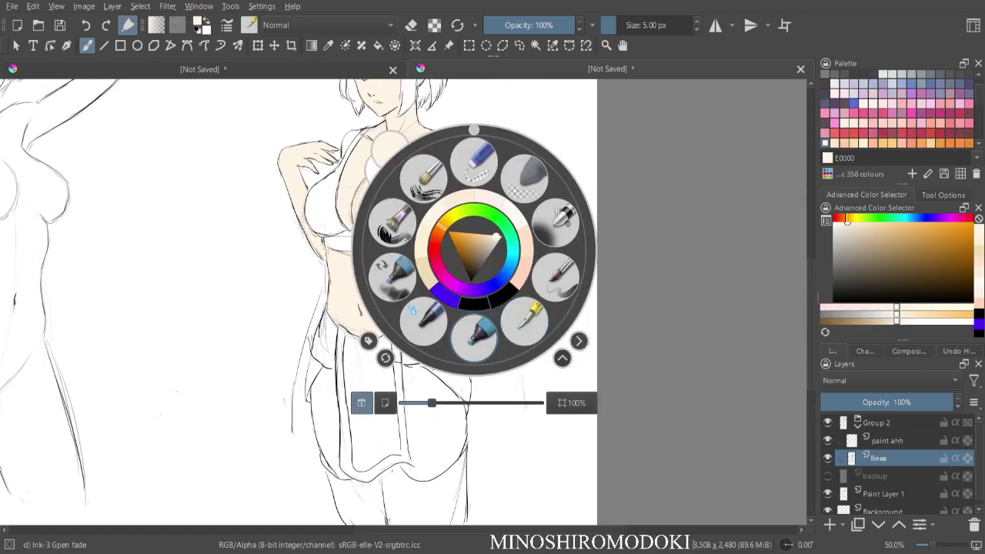
pyautogui.click(477, 337)
pyautogui.click(886, 441)
pyautogui.moveTo(425, 387); pyautogui.dragTo(418, 391)
pyautogui.hotkey('ctrl', 'z')
# - Fill both exposed thighs beside the front cloth panel with skin colour E0000, reducing the marker to 63 px and then 26 px for the edges
pyautogui.moveTo(413, 378)
pyautogui.mouseDown()
pyautogui.moveTo(425, 460)
pyautogui.moveTo(448, 448)
pyautogui.moveTo(451, 432)
pyautogui.moveTo(430, 391)
pyautogui.moveTo(450, 407)
pyautogui.moveTo(435, 428)
pyautogui.moveTo(414, 381)
pyautogui.moveTo(431, 428)
pyautogui.moveTo(427, 461)
pyautogui.moveTo(453, 432)
pyautogui.mouseUp()
pyautogui.press('[')
pyautogui.press('[')
pyautogui.press('[')
pyautogui.press('[')
pyautogui.moveTo(323, 393)
pyautogui.mouseDown()
pyautogui.moveTo(323, 385)
pyautogui.moveTo(328, 445)
pyautogui.moveTo(328, 401)
pyautogui.mouseUp()
pyautogui.press('[')
pyautogui.press('[')
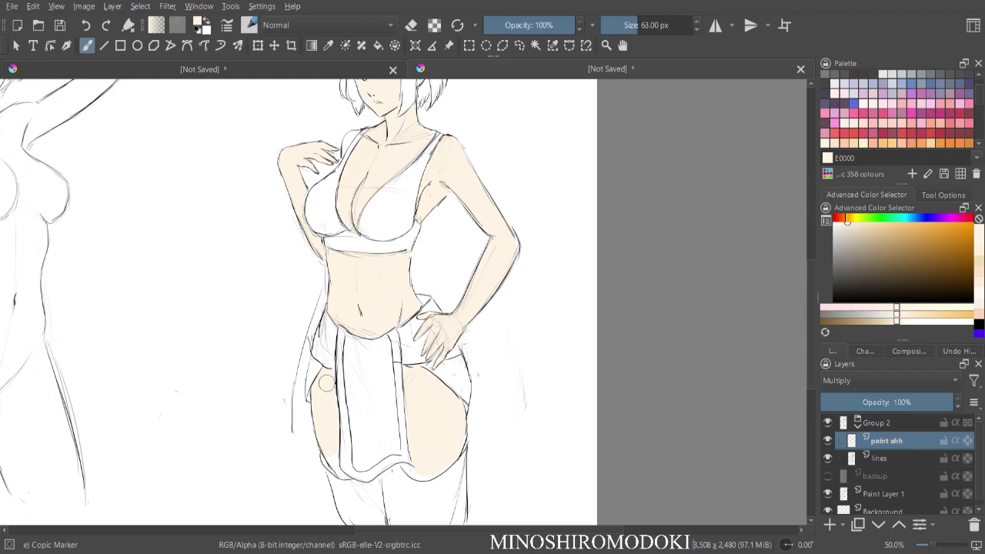
pyautogui.press('[')
pyautogui.press('[')
pyautogui.press('[')
pyautogui.press('[')
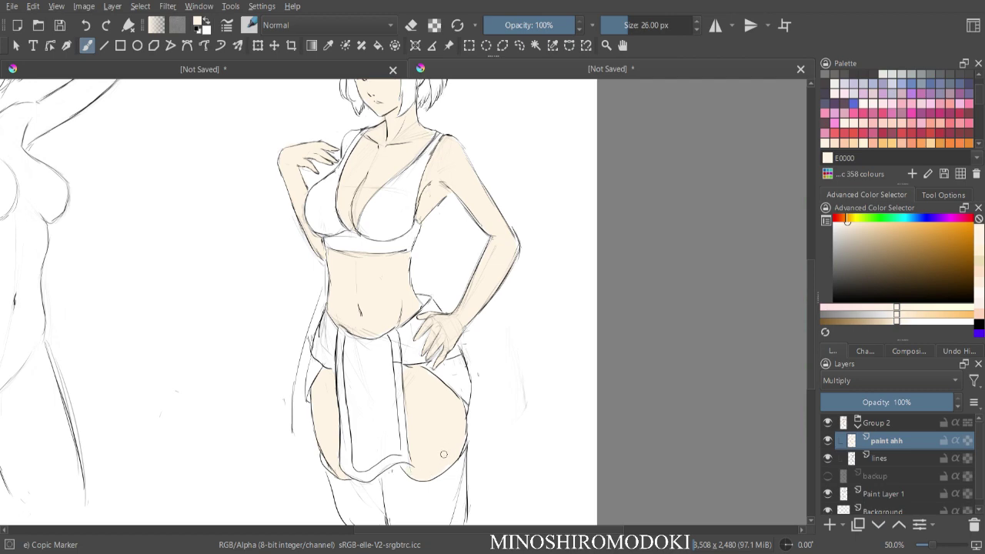
# - Examine the coloured figure in normal and mirrored view, including the face, neck and collarbones up close
pyautogui.press('-')
pyautogui.press('-')
pyautogui.press('m')
pyautogui.press('+')
pyautogui.press('+')
pyautogui.press('m')
pyautogui.press('-')
pyautogui.press('-')
pyautogui.press('-')
pyautogui.press('+')
pyautogui.press('+')
pyautogui.press('+')
pyautogui.press('+')
pyautogui.moveTo(525, 252); pyautogui.dragTo(560, 442)
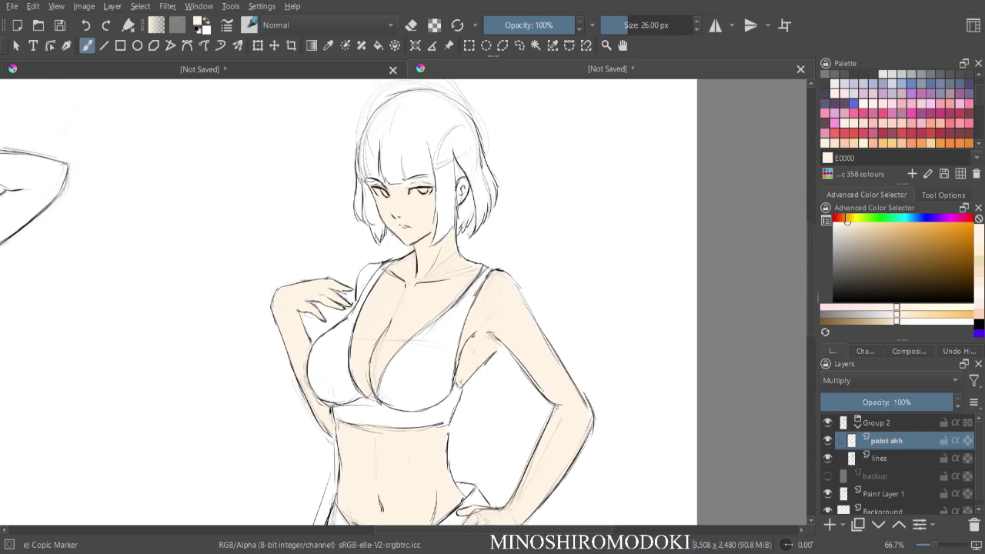
pyautogui.press('+')
pyautogui.press('+')
pyautogui.press('+')
pyautogui.press('+')
pyautogui.moveTo(552, 253); pyautogui.dragTo(506, 498)
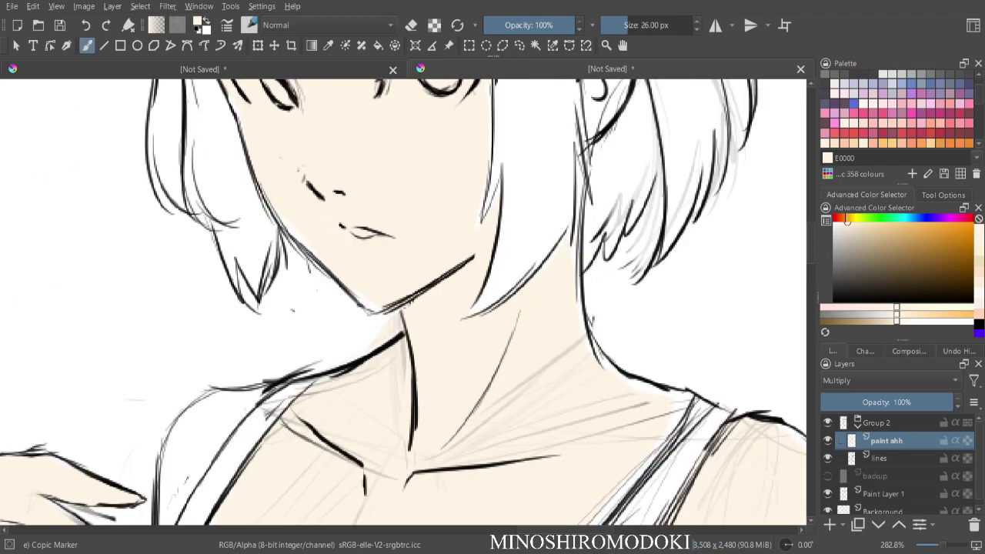
pyautogui.press('-')
pyautogui.press('-')
pyautogui.press('-')
# - Switch to black and the Ink-3 Gpen fade brush on the lines layer and reinforce the fringe line above the forehead
pyautogui.click(979, 324)
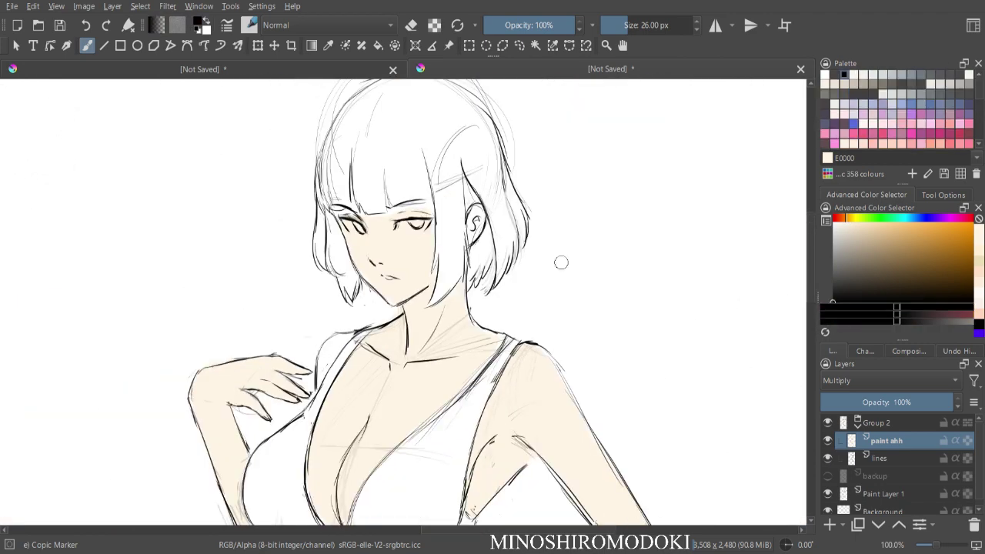
pyautogui.click(880, 459)
pyautogui.rightClick(628, 347)
pyautogui.click(674, 416)
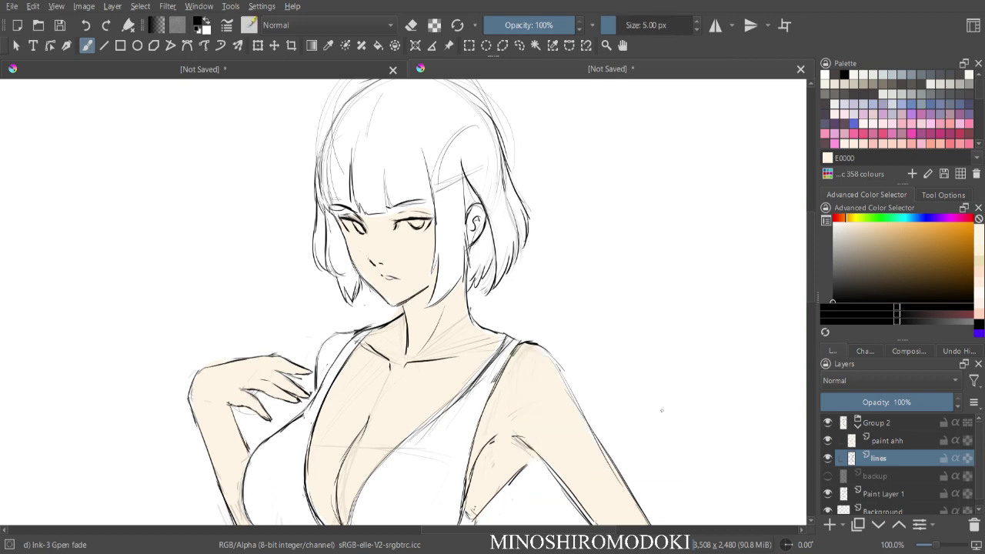
pyautogui.press('+')
pyautogui.press('+')
pyautogui.moveTo(403, 223); pyautogui.dragTo(415, 391)
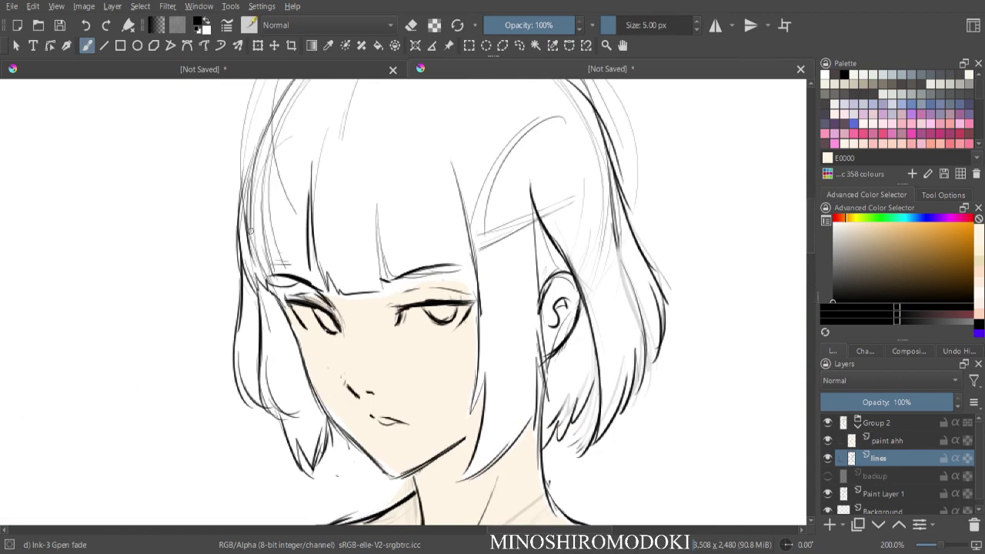
pyautogui.moveTo(249, 232); pyautogui.dragTo(265, 281)
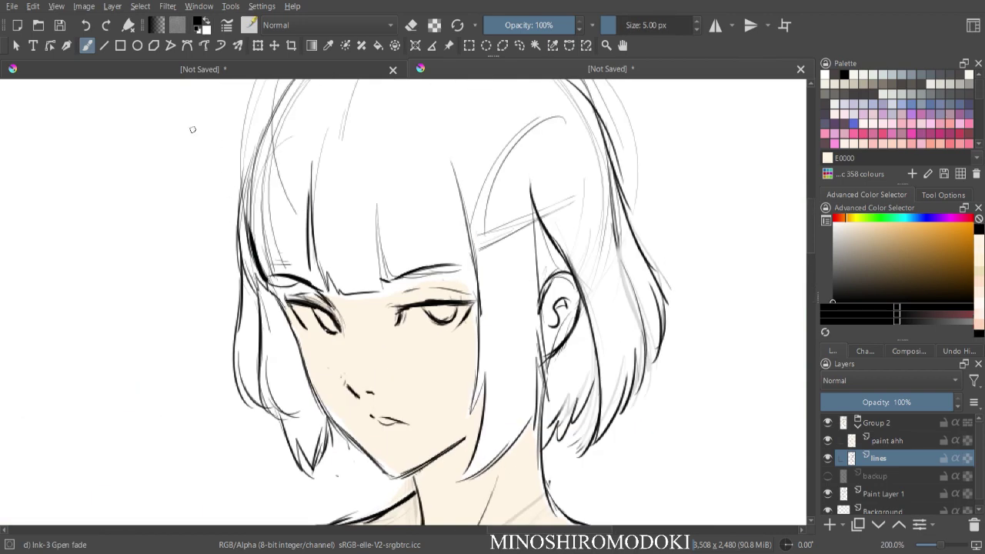
pyautogui.click(127, 25)
pyautogui.hotkey('ctrl', 'z')
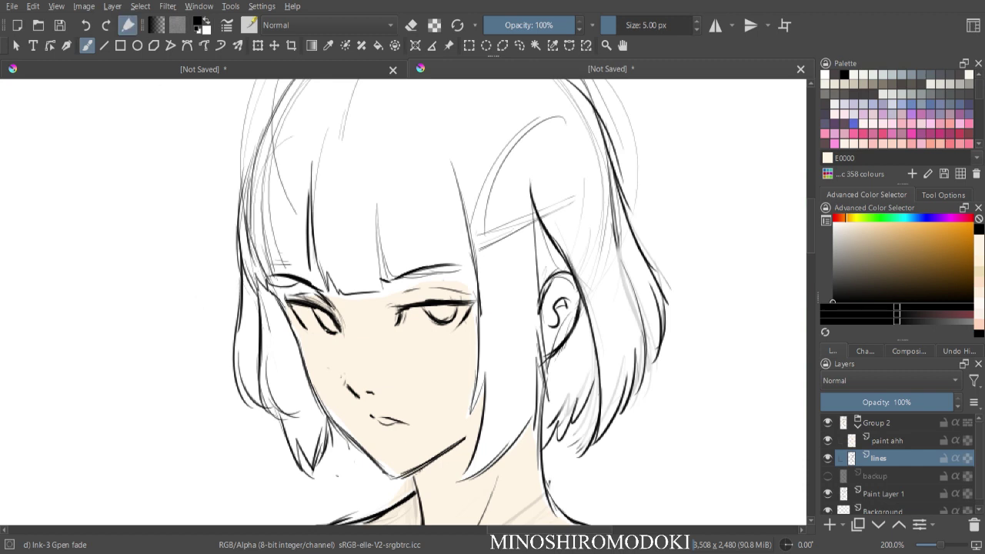
pyautogui.moveTo(306, 217); pyautogui.dragTo(309, 275)
pyautogui.press('-')
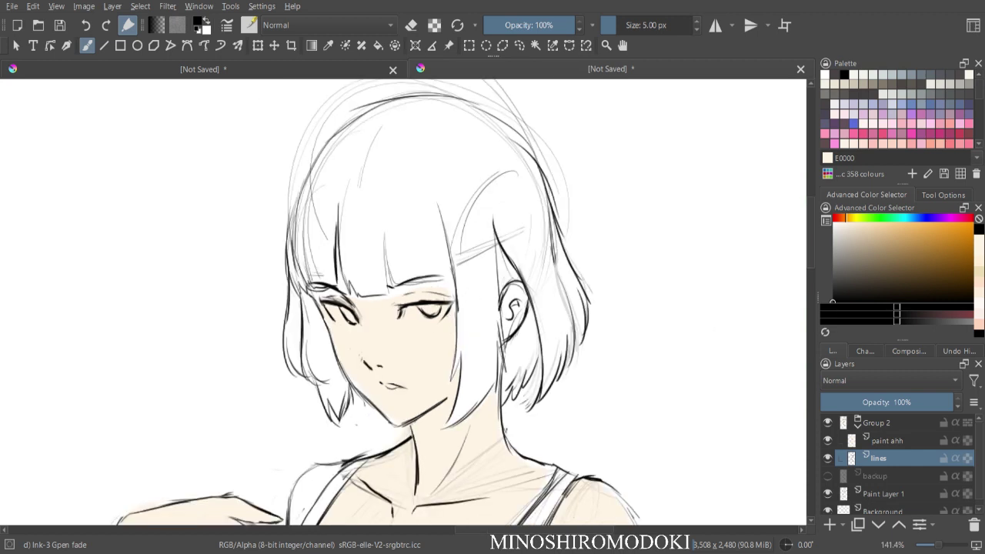
# - Sample the face's skin colour, switch to the Copic Marker on the paint ahh layer, and fill missed skin under the fringe at 9 px
pyautogui.keyDown('ctrl'); pyautogui.click(427, 392); pyautogui.keyUp('ctrl')
pyautogui.rightClick(528, 348)
pyautogui.click(550, 420)
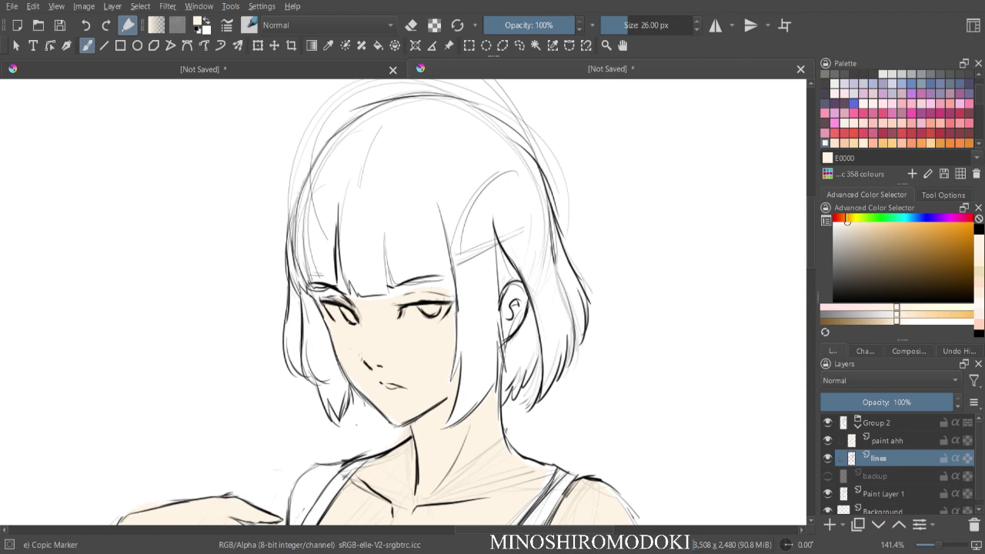
pyautogui.click(886, 441)
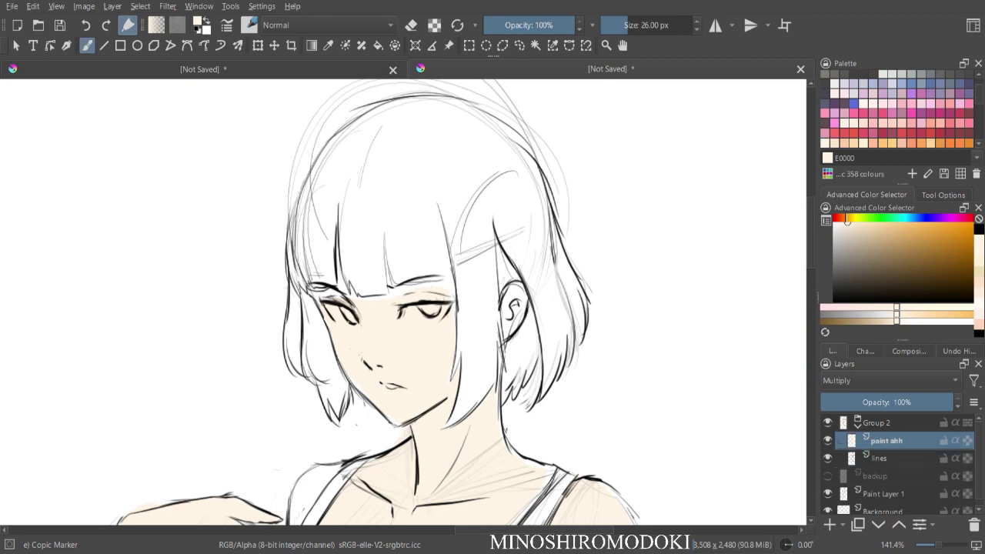
pyautogui.scroll(3, 339, 297)
pyautogui.press('[')
pyautogui.press('[')
pyautogui.press('[')
pyautogui.press('[')
pyautogui.press('[')
pyautogui.press('[')
pyautogui.press('[')
pyautogui.press('[')
pyautogui.press('[')
pyautogui.press('[')
pyautogui.press('[')
pyautogui.press('[')
pyautogui.moveTo(395, 291)
pyautogui.mouseDown()
pyautogui.moveTo(529, 272)
pyautogui.moveTo(492, 267)
pyautogui.moveTo(545, 254)
pyautogui.moveTo(625, 254)
pyautogui.moveTo(608, 250)
pyautogui.moveTo(649, 266)
pyautogui.mouseUp()
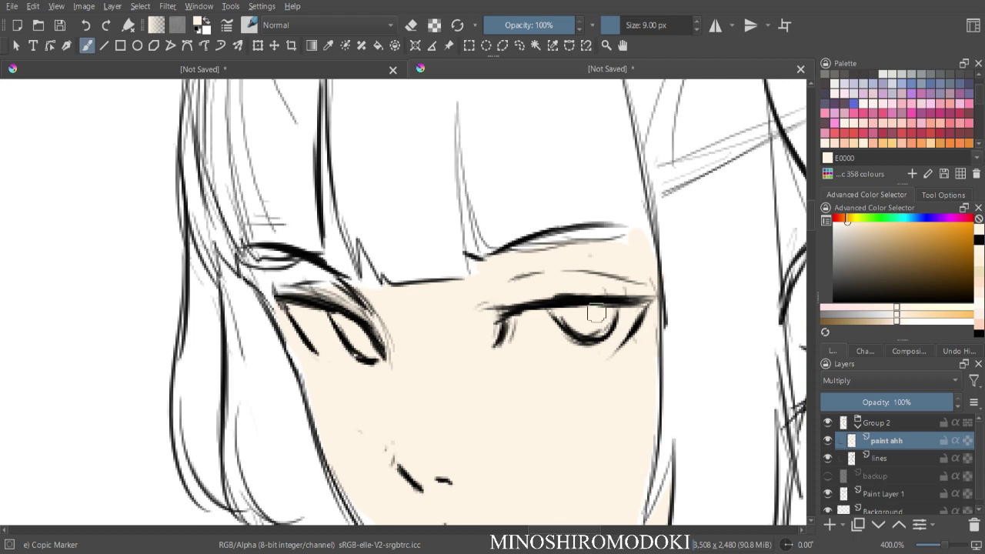
# - Colour the thin gaps between the fringe strands at 4 px and the skin around the far eyebrow at 7 px
pyautogui.press('[')
pyautogui.press('[')
pyautogui.press('[')
pyautogui.press('[')
pyautogui.moveTo(324, 166)
pyautogui.mouseDown()
pyautogui.moveTo(328, 231)
pyautogui.moveTo(324, 176)
pyautogui.moveTo(325, 207)
pyautogui.mouseUp()
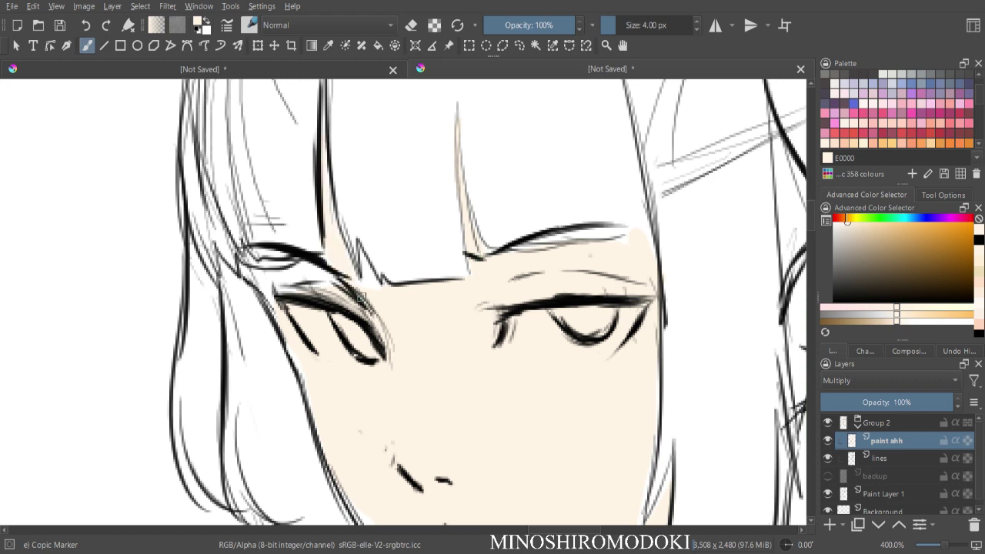
pyautogui.press(']')
pyautogui.press(']')
pyautogui.press(']')
pyautogui.moveTo(267, 279); pyautogui.dragTo(256, 275)
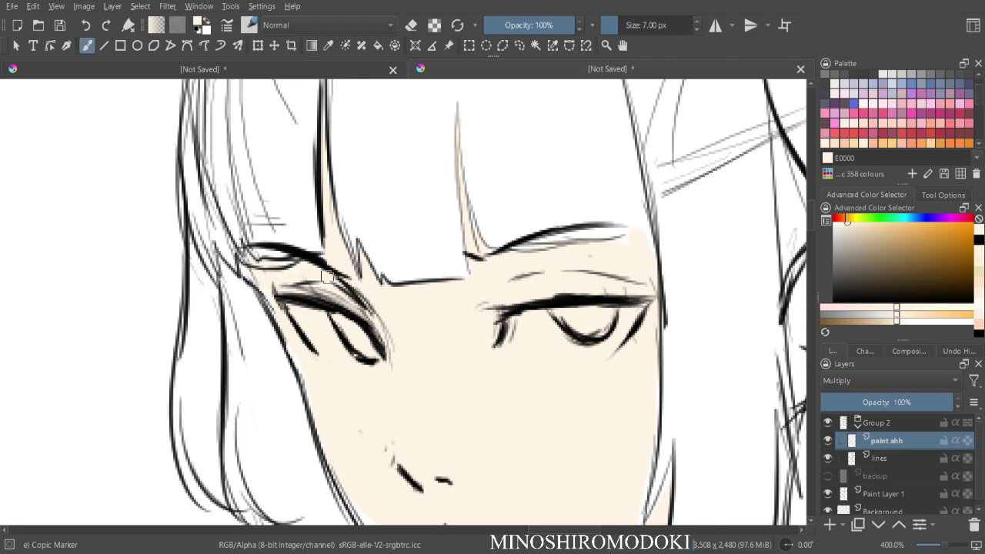
pyautogui.press('-')
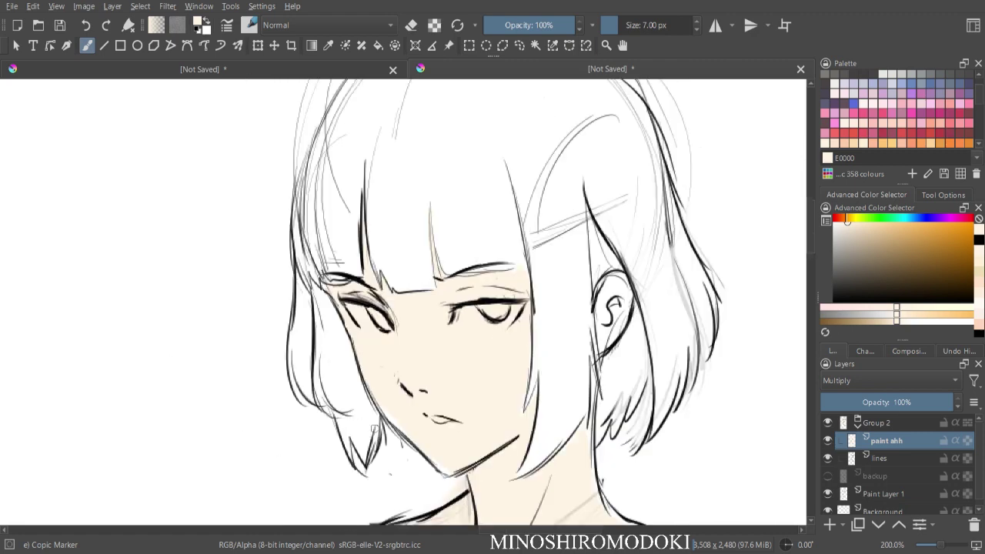
pyautogui.press('-')
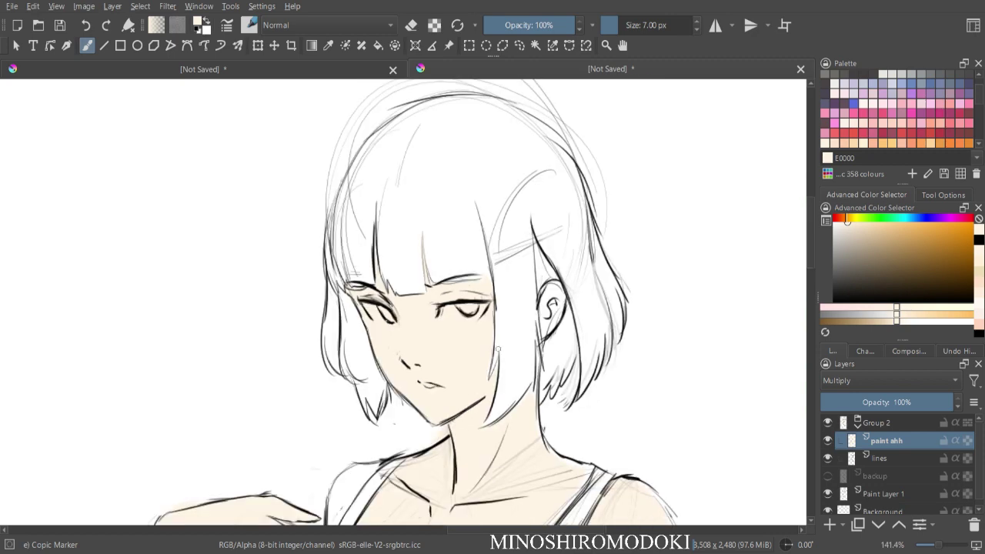
# - Colour the exposed ear with the skin tone using an 8 px marker
pyautogui.press(']')
pyautogui.moveTo(555, 293); pyautogui.dragTo(559, 311)
pyautogui.press('-')
pyautogui.press('-')
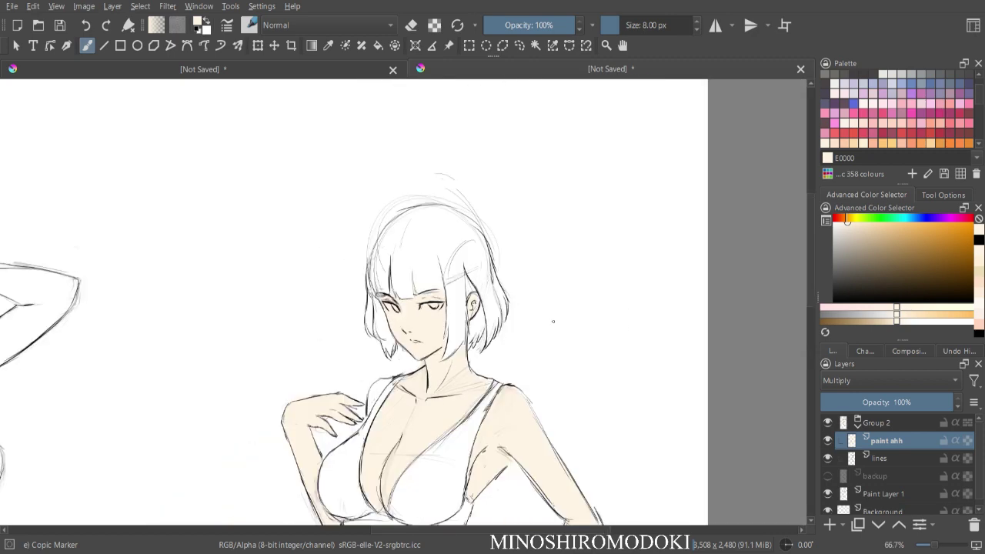
# - Mirror the view and colour the shoulder beside the raised hand, outside the top's strap, with the marker at 14 px
pyautogui.press('m')
pyautogui.moveTo(426, 400); pyautogui.dragTo(351, 322)
pyautogui.press('+')
pyautogui.press('+')
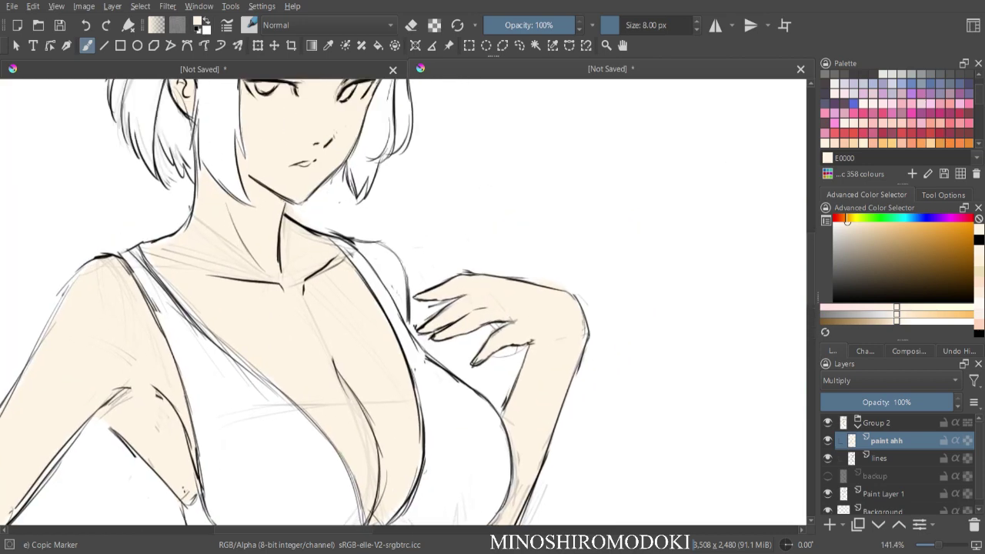
pyautogui.press(']')
pyautogui.press(']')
pyautogui.press(']')
pyautogui.moveTo(393, 267)
pyautogui.mouseDown()
pyautogui.moveTo(365, 247)
pyautogui.moveTo(383, 257)
pyautogui.moveTo(402, 296)
pyautogui.mouseUp()
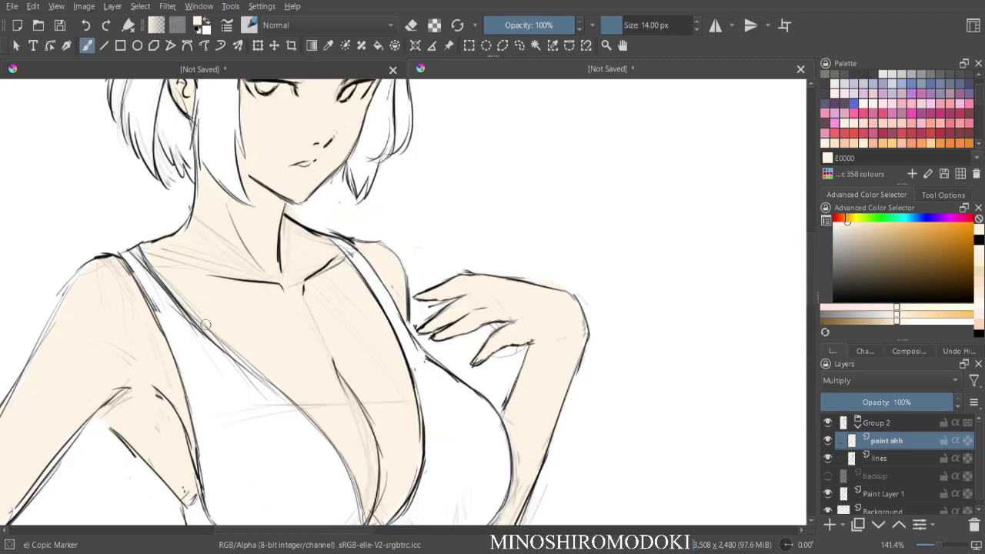
# - Examine the skin colouring across the whole figure, checking the waist, arms, chest and head for missed areas
pyautogui.press('1')
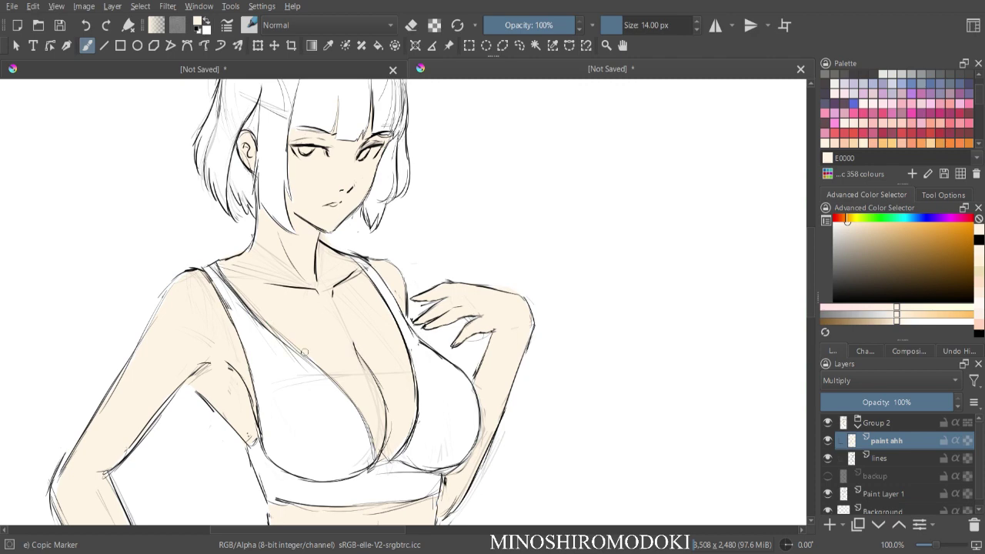
pyautogui.hotkey('ctrl', '-')
pyautogui.hotkey('ctrl', '-')
pyautogui.press('m')
pyautogui.hotkey('ctrl', '-')
pyautogui.hotkey('ctrl', '-')
pyautogui.moveTo(294, 343); pyautogui.dragTo(286, 269)
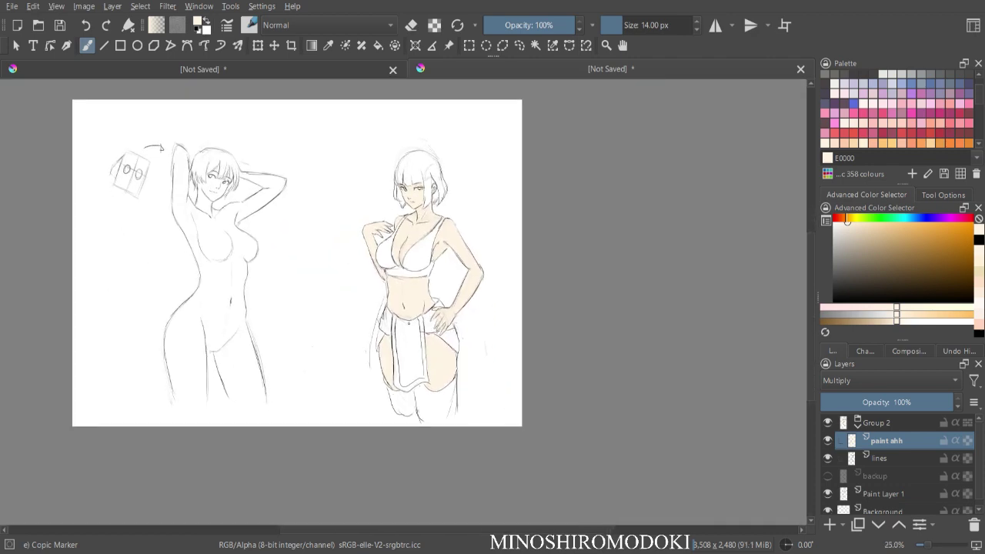
pyautogui.scroll(3, 408, 304)
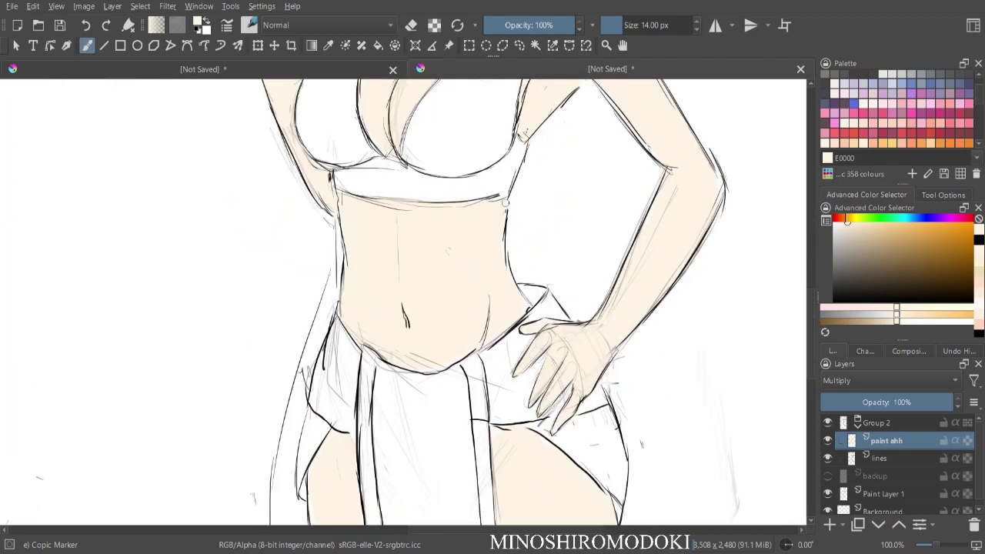
pyautogui.press('-')
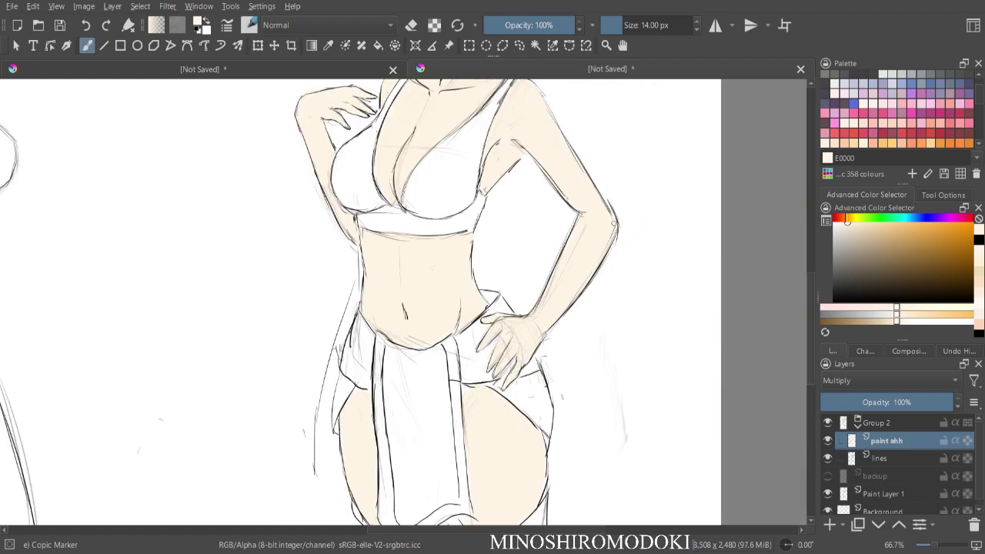
pyautogui.press('-')
pyautogui.press('+')
pyautogui.press('+')
pyautogui.moveTo(519, 209); pyautogui.dragTo(448, 435)
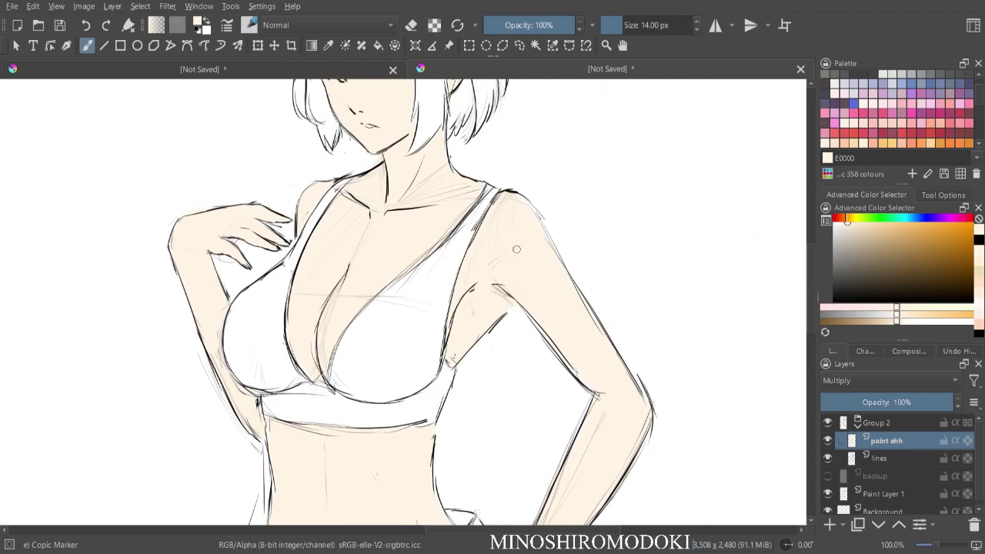
pyautogui.press('-')
pyautogui.press('-')
pyautogui.press('+')
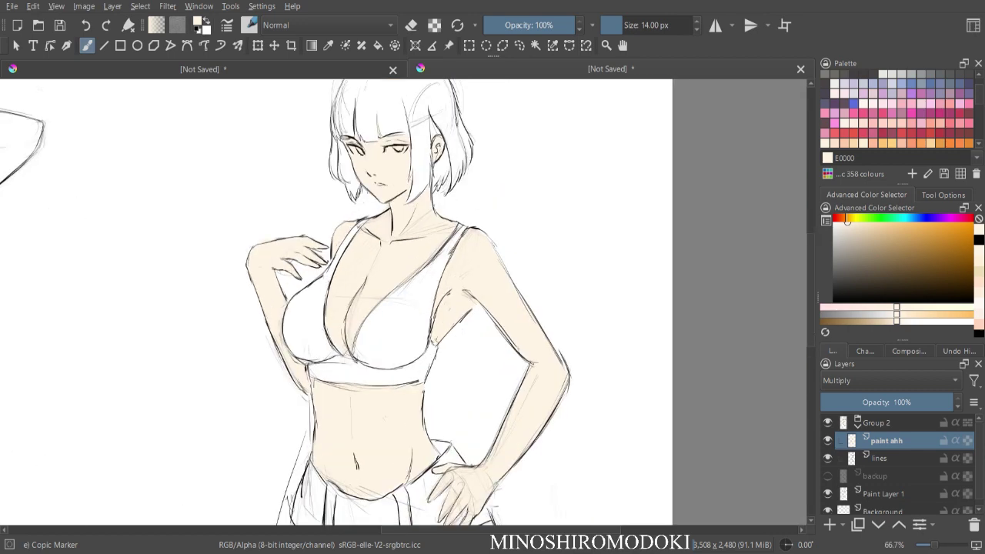
pyautogui.moveTo(493, 150); pyautogui.dragTo(544, 216)
pyautogui.press('+')
pyautogui.press('+')
pyautogui.press('-')
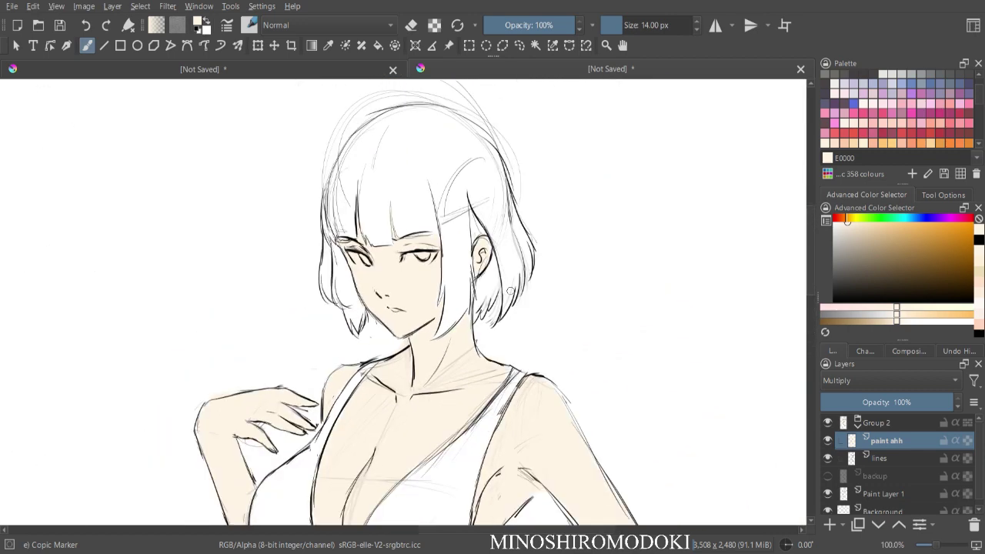
# - Reset the paint colour to black and try an olive and then a muted brown near E47 in the colour selector
pyautogui.press('d')
pyautogui.press('-')
pyautogui.press('-')
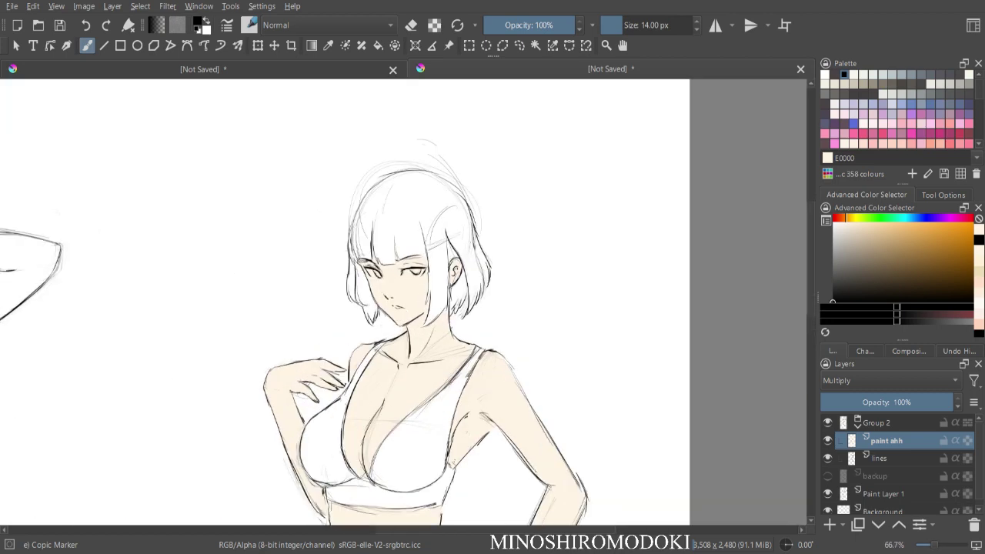
pyautogui.moveTo(845, 218); pyautogui.dragTo(848, 218)
pyautogui.moveTo(910, 256); pyautogui.dragTo(921, 265)
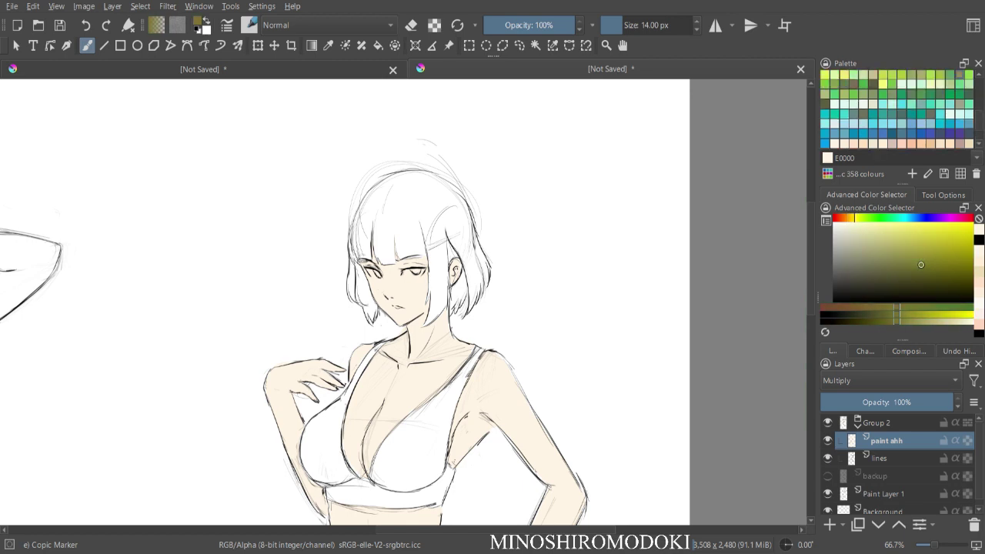
pyautogui.moveTo(921, 264)
pyautogui.mouseDown()
pyautogui.moveTo(945, 250)
pyautogui.moveTo(928, 238)
pyautogui.moveTo(885, 264)
pyautogui.mouseUp()
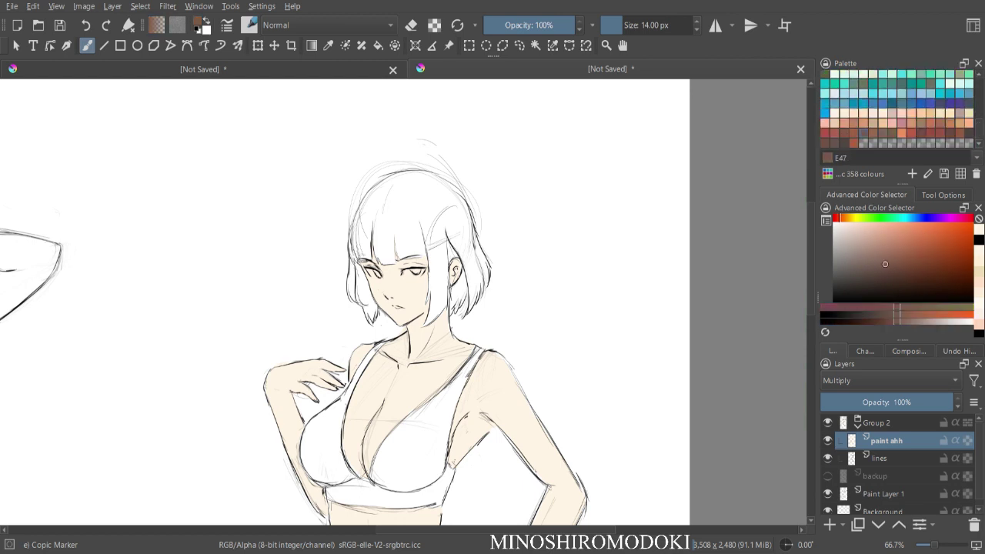
# - Try palette colour E17 with a 24 px test stroke beside the figure and undo the stroke
pyautogui.click(835, 133)
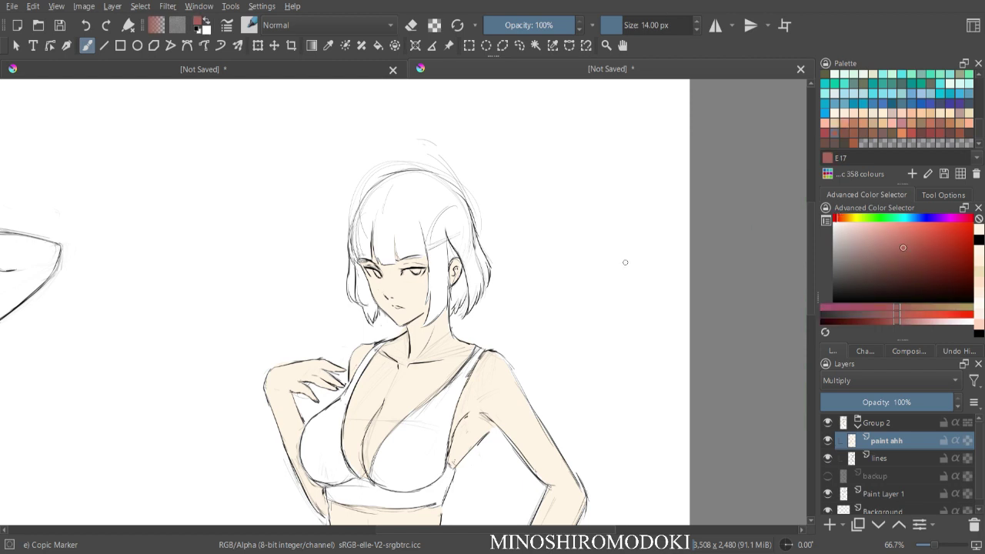
pyautogui.press(']')
pyautogui.press(']')
pyautogui.press(']')
pyautogui.press(']')
pyautogui.press(']')
pyautogui.press(']')
pyautogui.moveTo(618, 252)
pyautogui.mouseDown()
pyautogui.moveTo(602, 301)
pyautogui.moveTo(611, 301)
pyautogui.mouseUp()
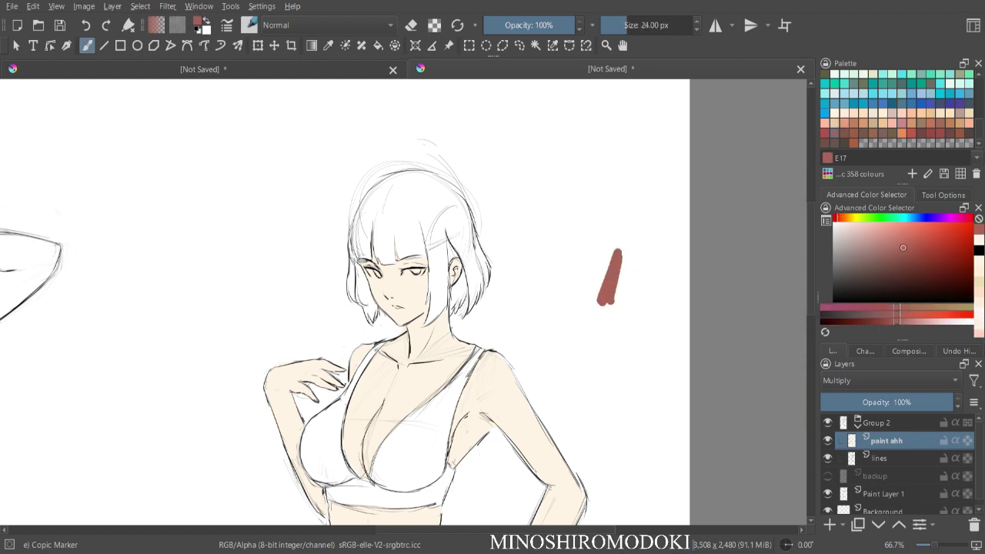
pyautogui.hotkey('ctrl', 'z')
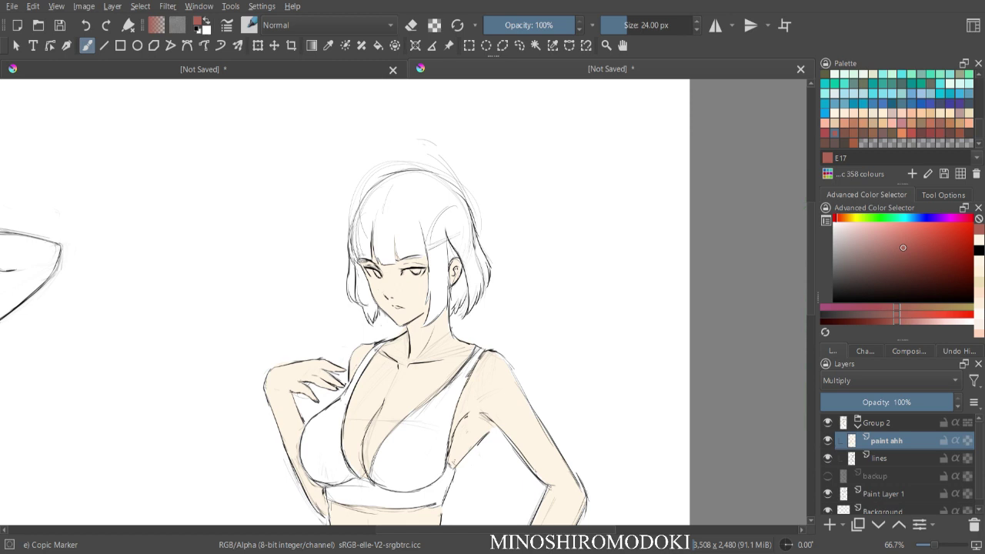
# - Choose palette colour E13, test it with a stroke on the blank canvas beside the figure, and undo the stroke
pyautogui.click(845, 124)
pyautogui.moveTo(642, 250)
pyautogui.mouseDown()
pyautogui.moveTo(627, 292)
pyautogui.moveTo(658, 235)
pyautogui.moveTo(639, 266)
pyautogui.mouseUp()
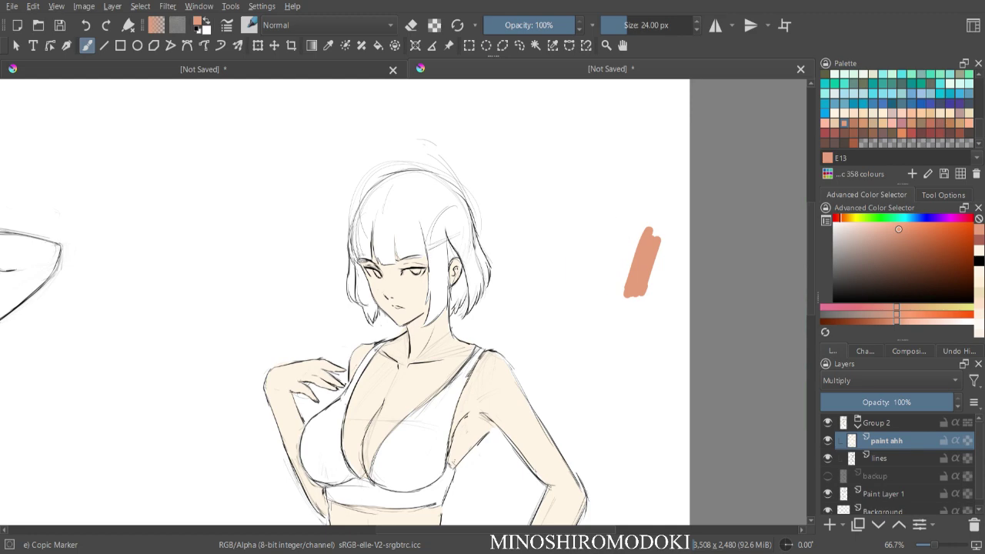
pyautogui.hotkey('ctrl', 'z')
pyautogui.press('1')
pyautogui.hotkey('ctrl', '+')
pyautogui.moveTo(527, 121); pyautogui.dragTo(620, 259)
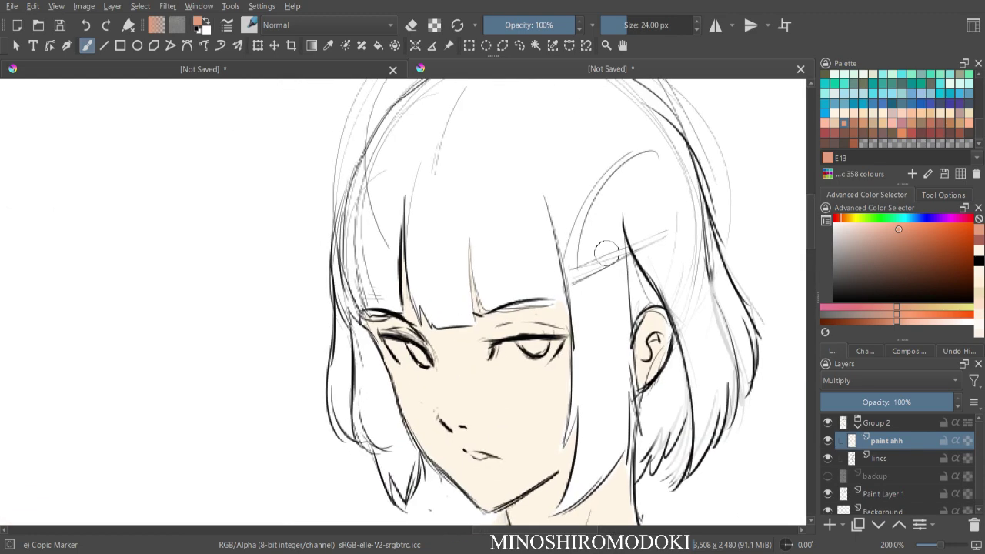
# - Lasso-select the fringe and the long side lock beside the face, extending the selection to the hair above the ear
pyautogui.press('l')
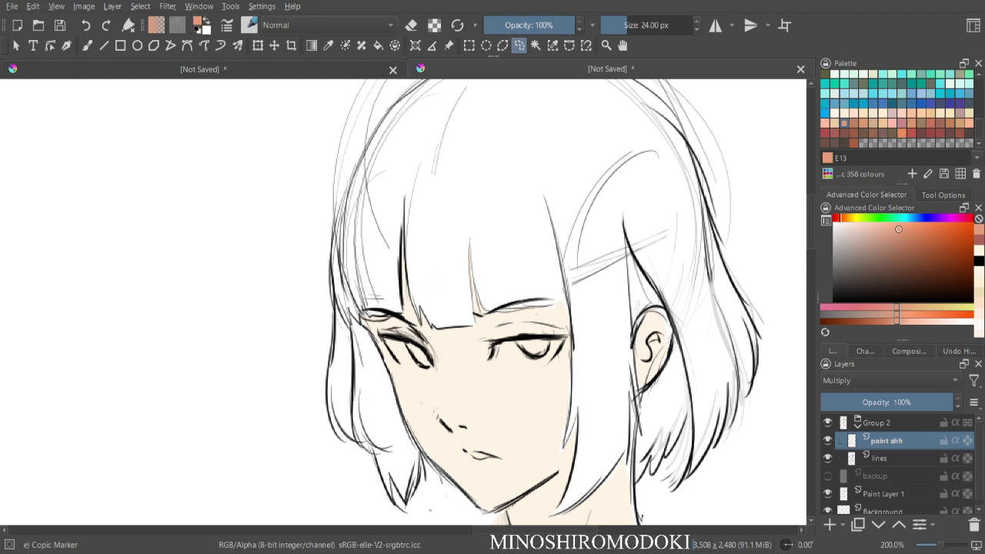
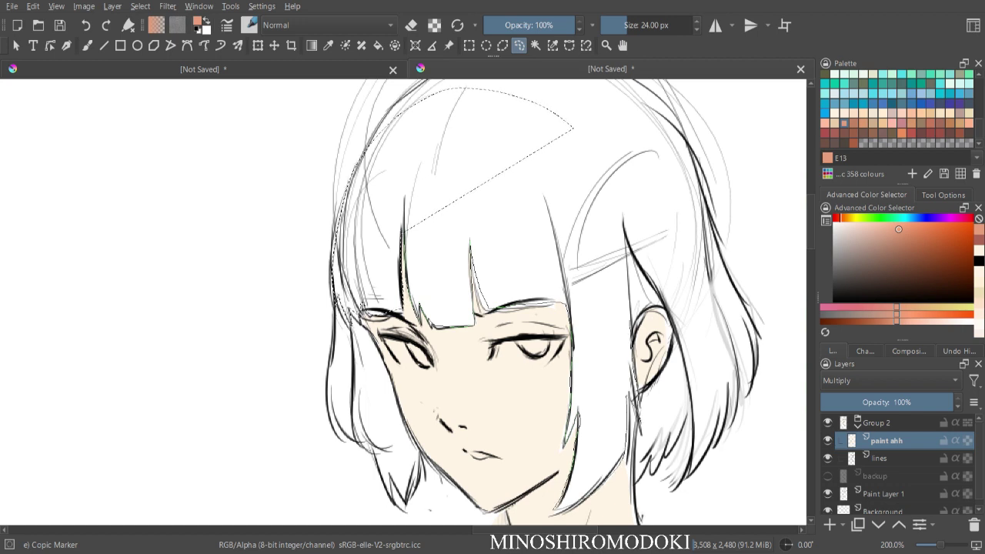
pyautogui.moveTo(662, 282); pyautogui.dragTo(659, 189)
pyautogui.hotkey('ctrl', '-')
pyautogui.hotkey('ctrl', '+')
pyautogui.hotkey('ctrl', '+')
pyautogui.hotkey('ctrl', '-')
# - Add the crown of the head to the hair selection, closing the gap above the fringe
pyautogui.moveTo(431, 231); pyautogui.dragTo(368, 345)
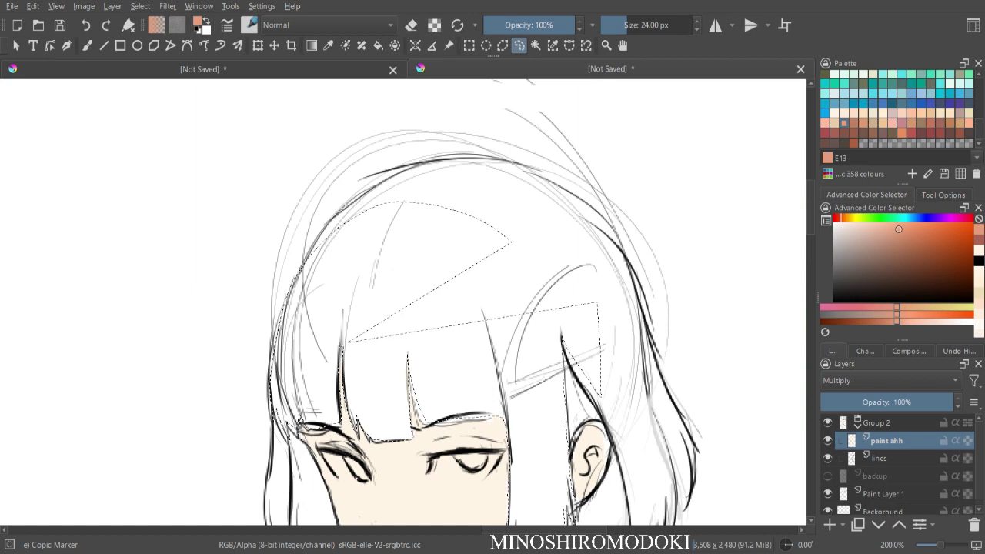
pyautogui.moveTo(519, 231)
pyautogui.mouseDown()
pyautogui.moveTo(408, 351)
pyautogui.moveTo(599, 317)
pyautogui.moveTo(614, 266)
pyautogui.moveTo(556, 188)
pyautogui.moveTo(453, 164)
pyautogui.moveTo(419, 167)
pyautogui.mouseUp()
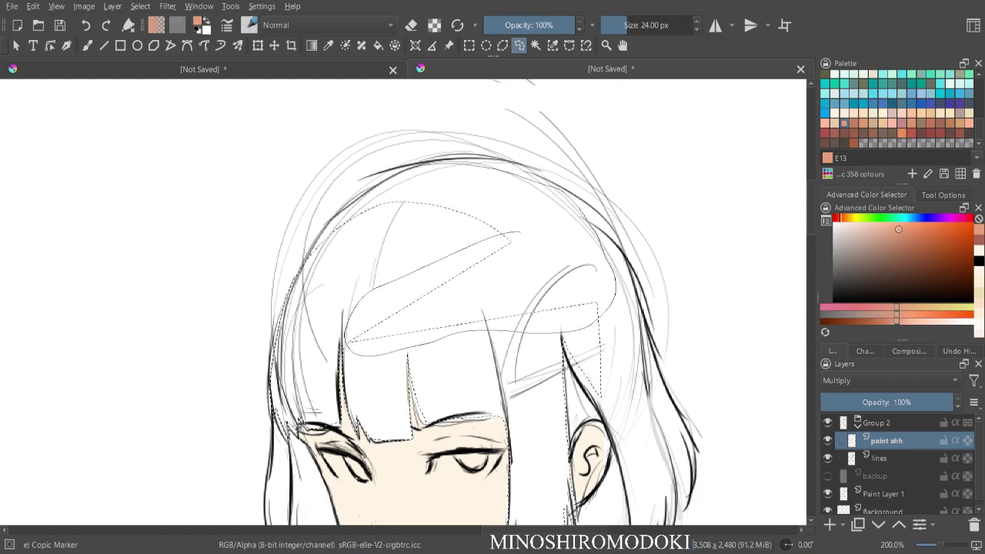
pyautogui.hotkey('ctrl', 'z')
pyautogui.hotkey('ctrl', 'z')
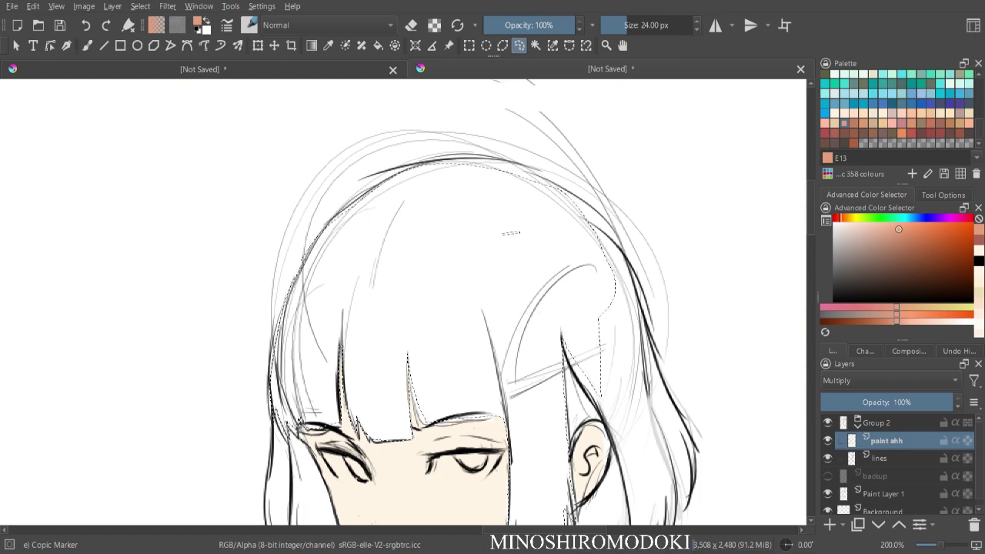
# - Add the outer hair behind the ear to the selection, following the jagged tips of the bob
pyautogui.press('+')
pyautogui.press('-')
pyautogui.press('-')
pyautogui.press('-')
pyautogui.press('+')
pyautogui.press('+')
pyautogui.moveTo(520, 380); pyautogui.dragTo(286, 223)
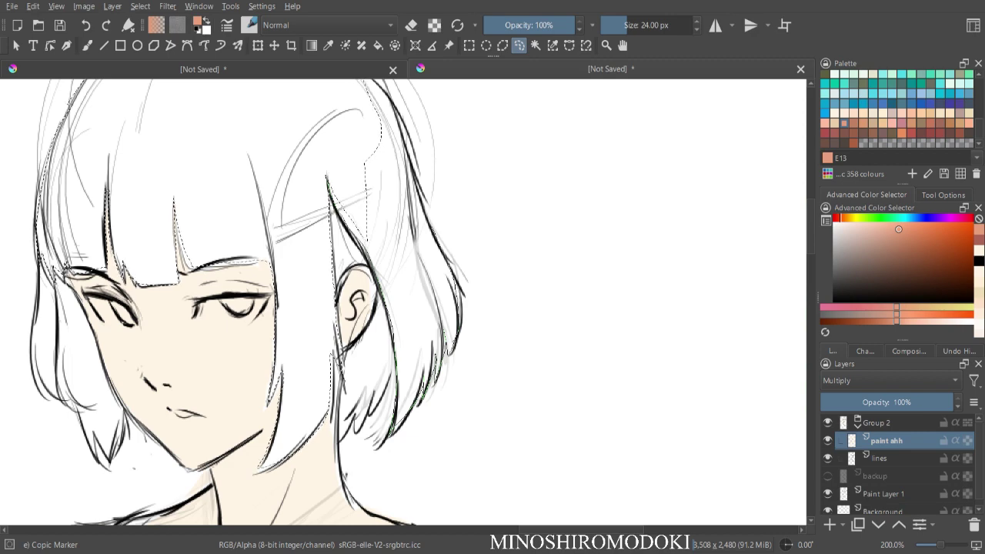
pyautogui.moveTo(327, 175); pyautogui.dragTo(370, 89)
# - Try E13 as the fill for the selected hair and replace it with a darker reddish brown on paint ahh
pyautogui.hotkey('ctrl', '-')
pyautogui.hotkey('ctrl', '+')
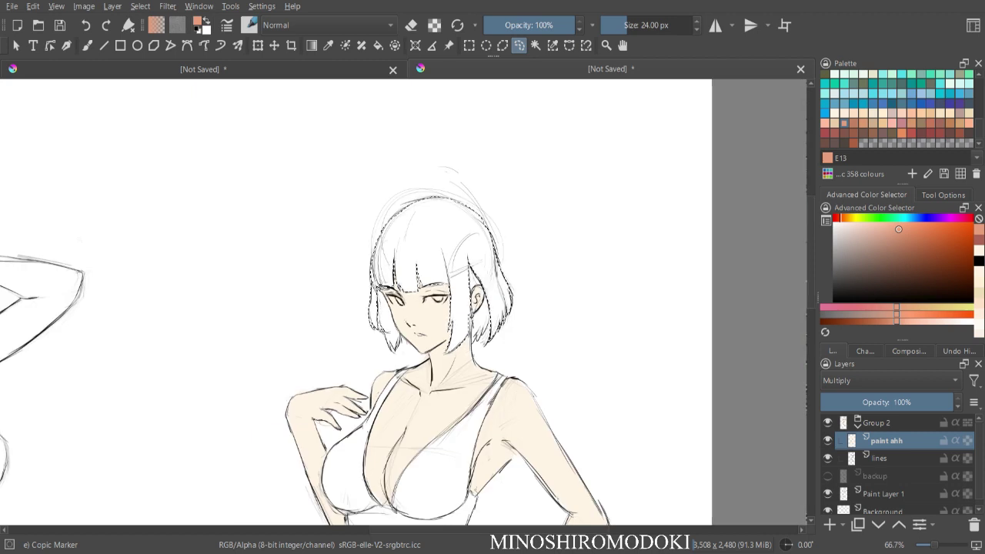
pyautogui.press('f')
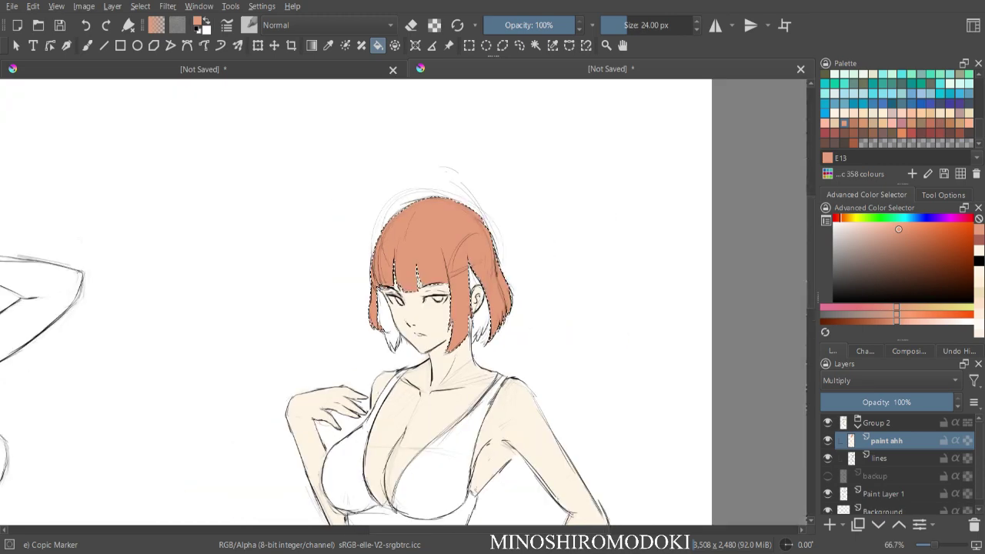
pyautogui.moveTo(898, 233); pyautogui.dragTo(909, 252)
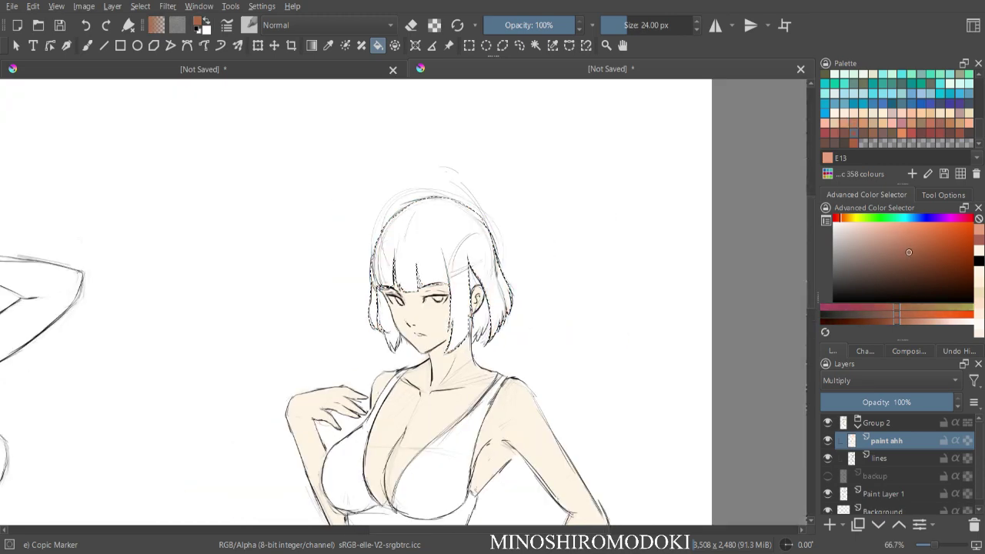
pyautogui.hotkey('shift', 'BackSpace')
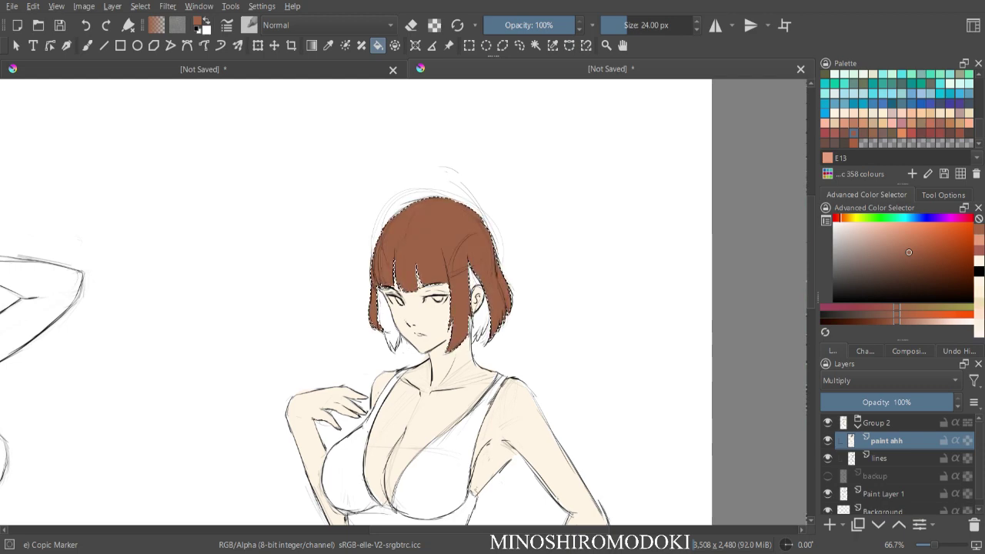
# - Clear the hair selection and check the brown fill in mirrored and close-up views for gaps around the fringe and ear
pyautogui.scroll(-2, 439, 308)
pyautogui.press('m')
pyautogui.scroll(3, 386, 331)
pyautogui.press('m')
pyautogui.hotkey('ctrl', 'shift', 'a')
pyautogui.hotkey('ctrl', '+')
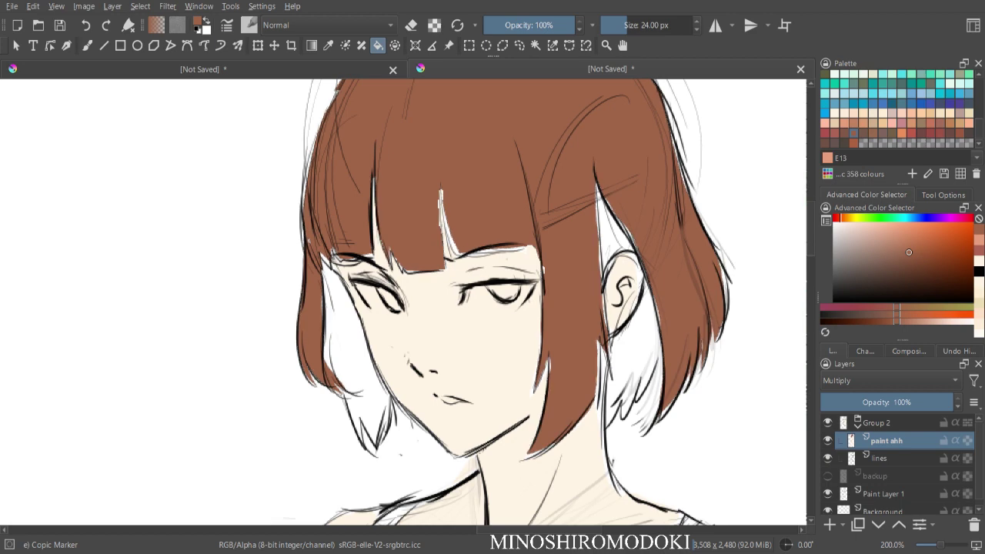
pyautogui.hotkey('ctrl', '-')
pyautogui.hotkey('ctrl', '-')
pyautogui.hotkey('ctrl', '-')
pyautogui.hotkey('ctrl', '-')
pyautogui.hotkey('ctrl', '+')
pyautogui.moveTo(403, 331); pyautogui.dragTo(401, 278)
pyautogui.press('b')
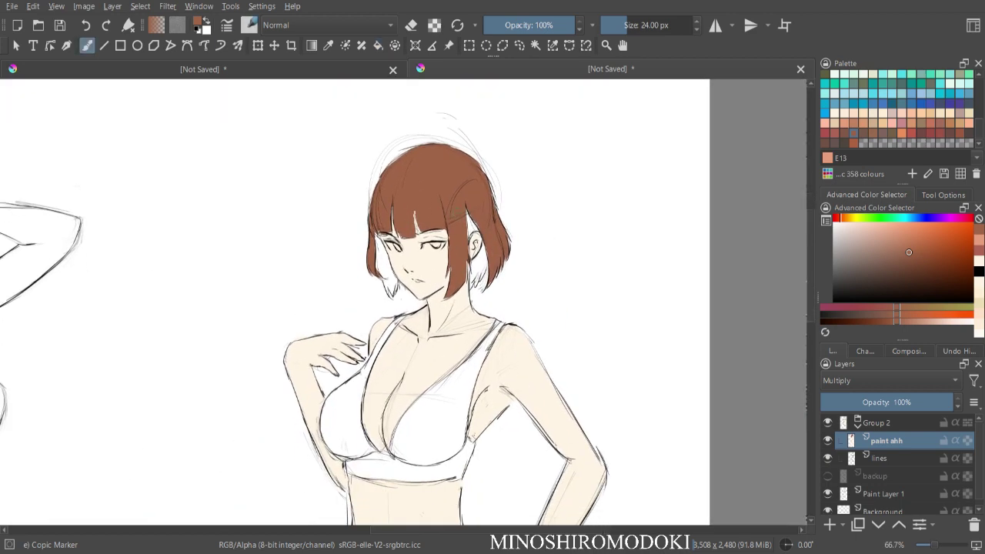
# - Sample the face's skin colour and paint the ear with it
pyautogui.press('+')
pyautogui.press('+')
pyautogui.press('+')
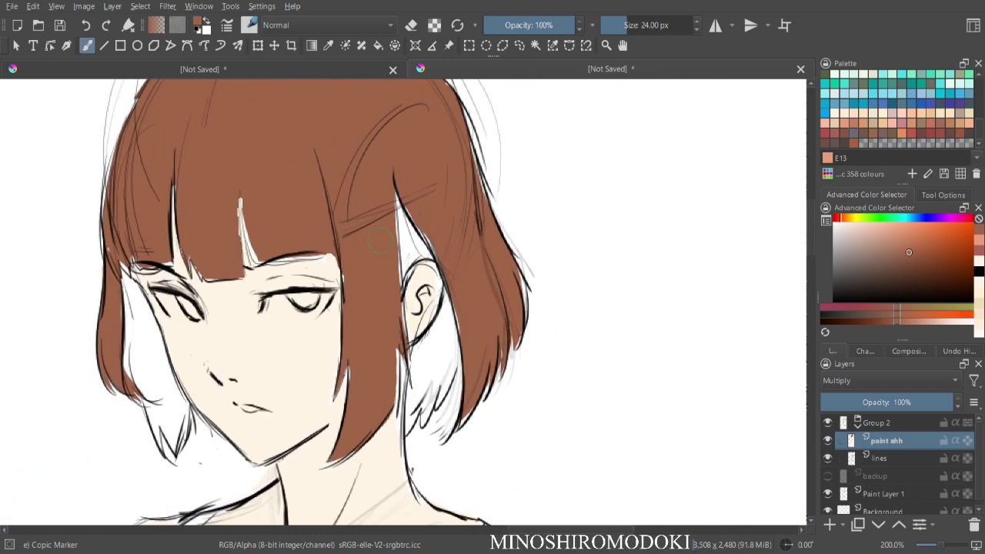
pyautogui.keyDown('ctrl'); pyautogui.click(270, 394); pyautogui.keyUp('ctrl')
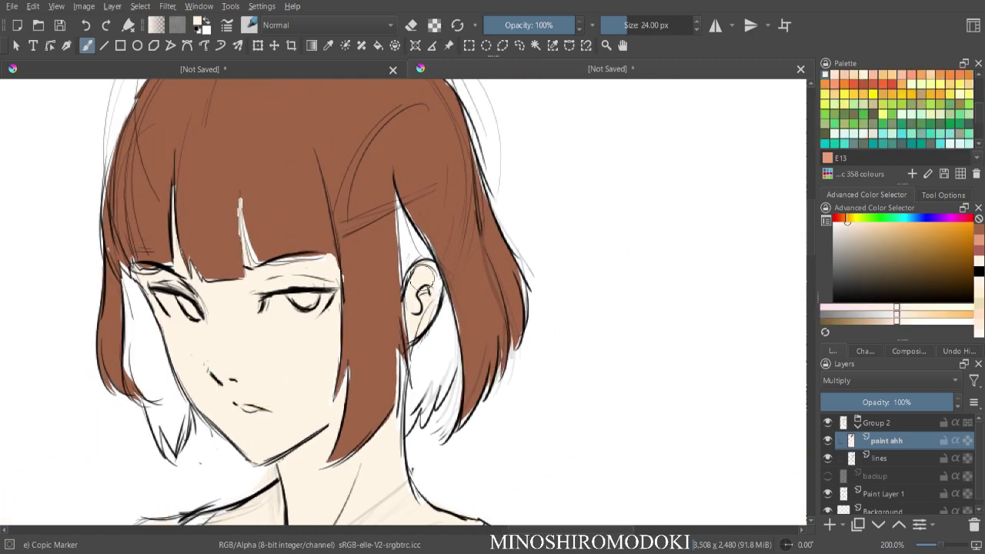
pyautogui.moveTo(428, 282)
pyautogui.mouseDown()
pyautogui.moveTo(423, 309)
pyautogui.moveTo(416, 313)
pyautogui.moveTo(430, 285)
pyautogui.moveTo(414, 306)
pyautogui.mouseUp()
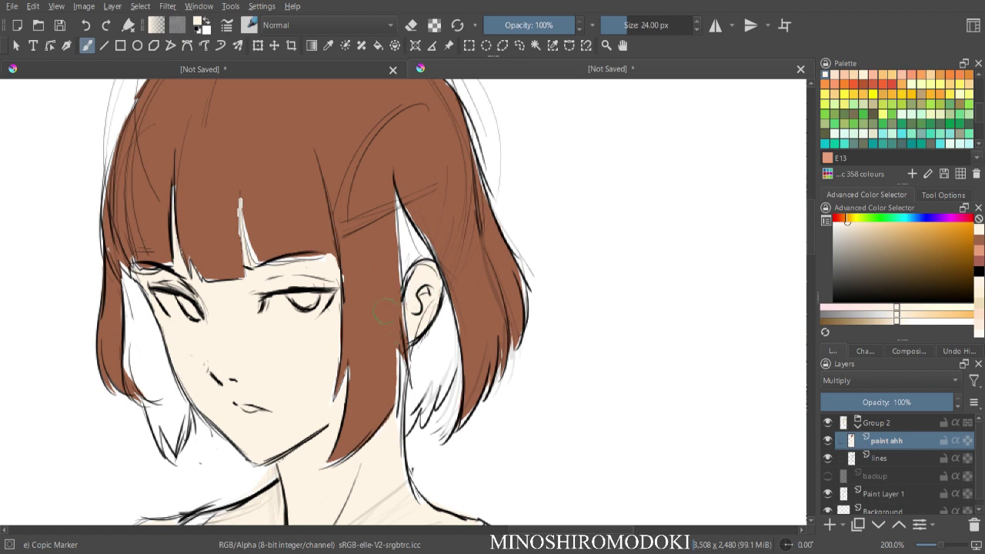
# - Select the gap between the hair and the top of the ear, fill it with black, and clear the selection
pyautogui.press('l')
pyautogui.press('f')
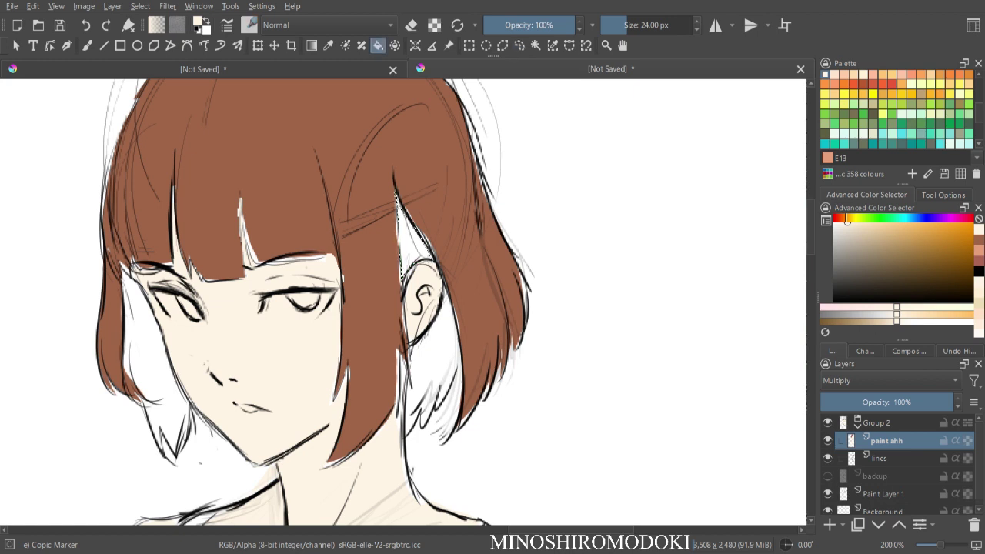
pyautogui.press('d')
pyautogui.click(410, 245)
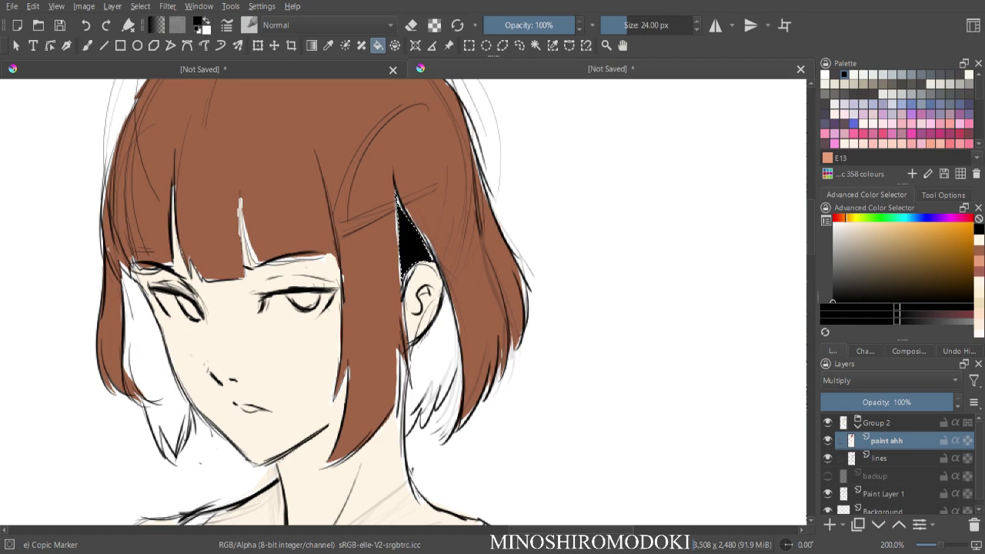
pyautogui.press('-')
pyautogui.press('-')
pyautogui.press('+')
pyautogui.press('+')
pyautogui.press('-')
pyautogui.hotkey('ctrl', 'shift', 'a')
# - Select the underside of the hair between the ear and neck, fill it with black, and clear the selection
pyautogui.press('l')
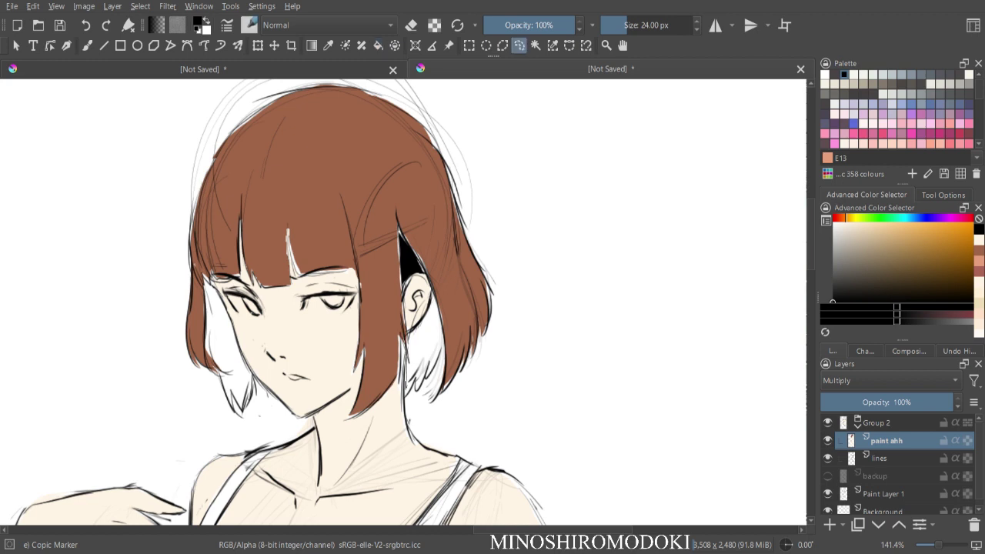
pyautogui.moveTo(425, 372); pyautogui.dragTo(443, 356)
pyautogui.moveTo(428, 311); pyautogui.dragTo(406, 335)
pyautogui.press('f')
pyautogui.click(425, 343)
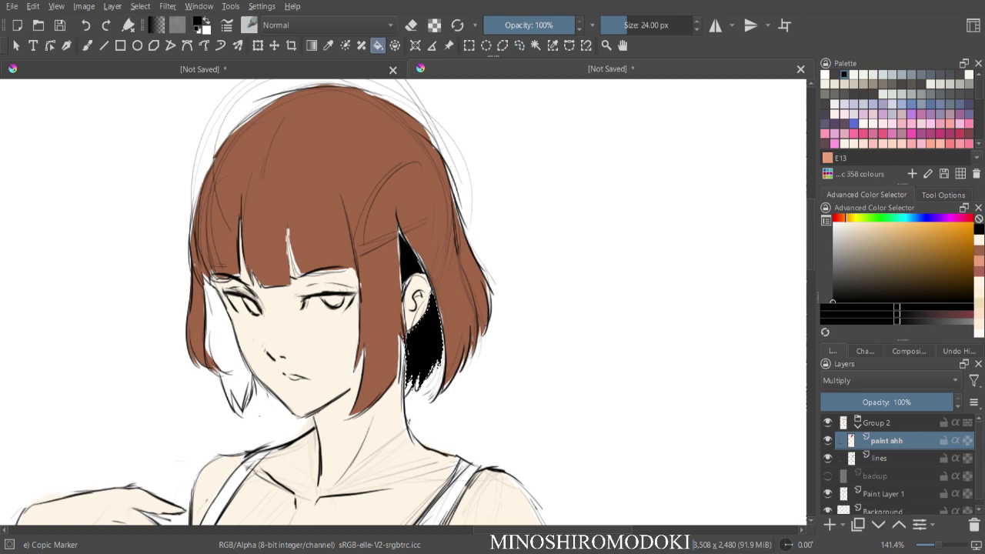
pyautogui.hotkey('ctrl', '-')
pyautogui.hotkey('ctrl', '-')
pyautogui.press('m')
pyautogui.hotkey('ctrl', '+')
pyautogui.hotkey('ctrl', '+')
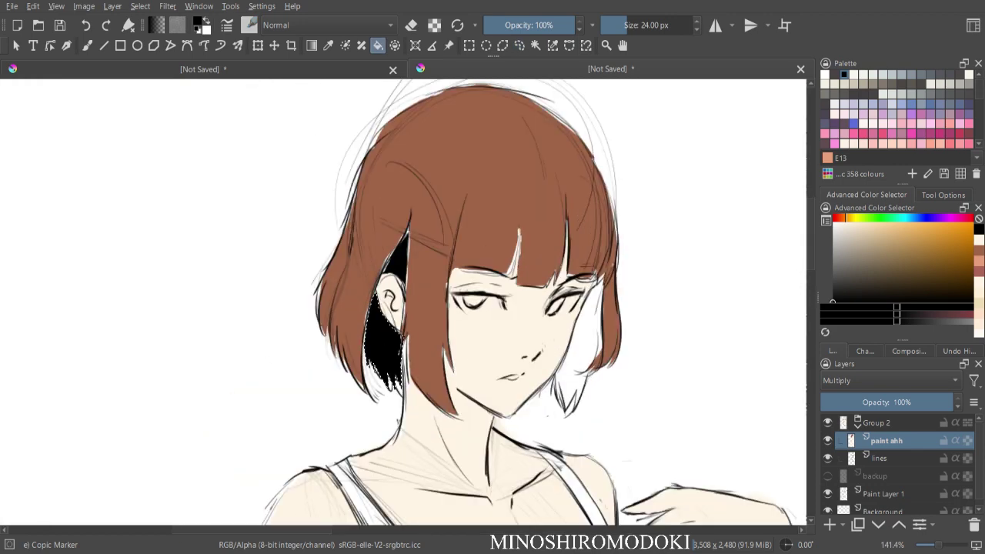
pyautogui.moveTo(425, 343); pyautogui.dragTo(302, 287)
pyautogui.hotkey('ctrl', 'shift', 'a')
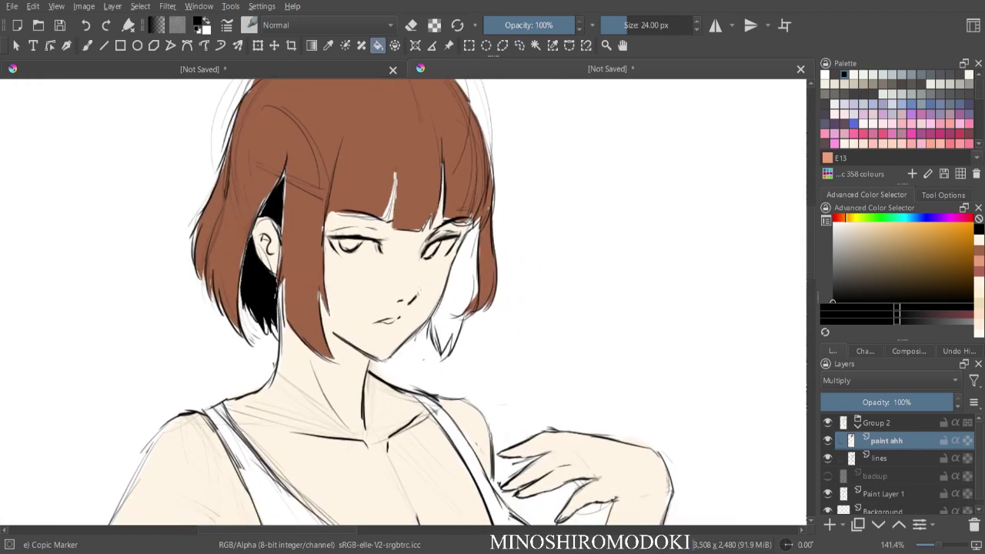
# - Select the inner hair on the far side of the face, fill it with black, and clear the selection
pyautogui.hotkey('ctrl', '-')
pyautogui.hotkey('ctrl', '-')
pyautogui.hotkey('ctrl', '+')
pyautogui.hotkey('ctrl', '+')
pyautogui.press('l')
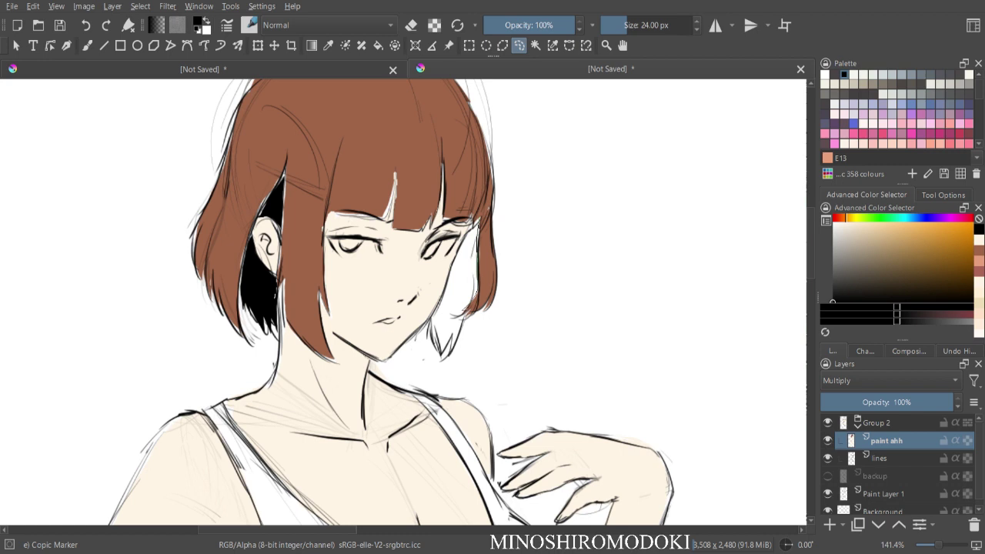
pyautogui.moveTo(450, 342)
pyautogui.mouseDown()
pyautogui.moveTo(444, 353)
pyautogui.moveTo(430, 337)
pyautogui.mouseUp()
pyautogui.moveTo(473, 229); pyautogui.dragTo(477, 222)
pyautogui.press('f')
pyautogui.click(462, 271)
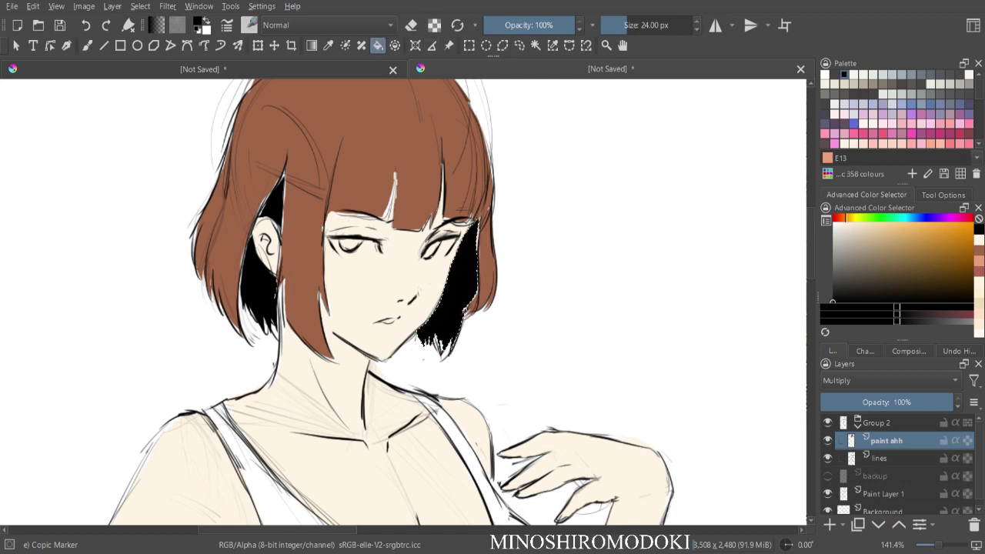
pyautogui.hotkey('ctrl', '-')
pyautogui.hotkey('ctrl', '-')
pyautogui.press('m')
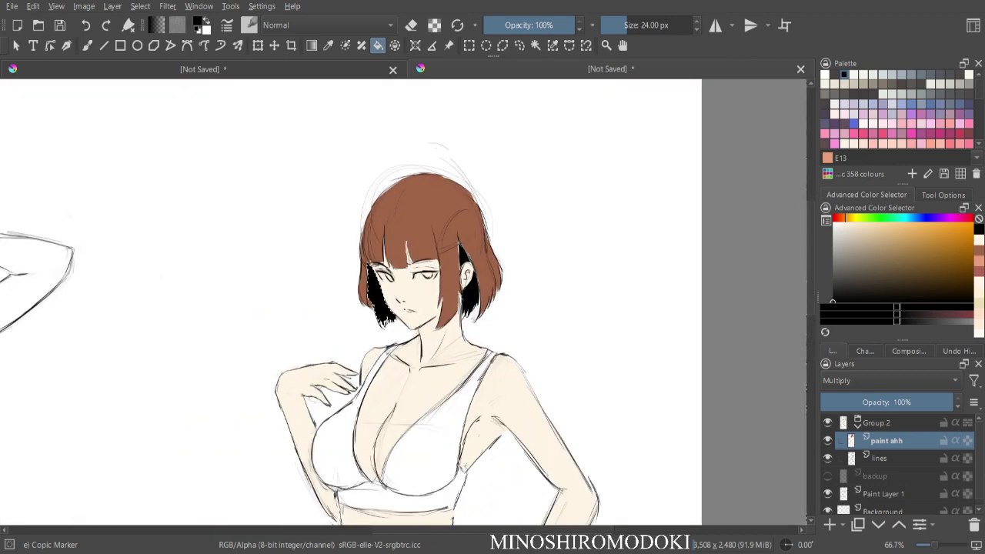
pyautogui.press('-')
pyautogui.moveTo(406, 302); pyautogui.dragTo(418, 320)
pyautogui.hotkey('ctrl', 'shift', 'a')
# - Choose a muted brown and outline a freehand selection around the bra top's far strap, far cup and the adjoining part of the band
pyautogui.press('b')
pyautogui.click(873, 251)
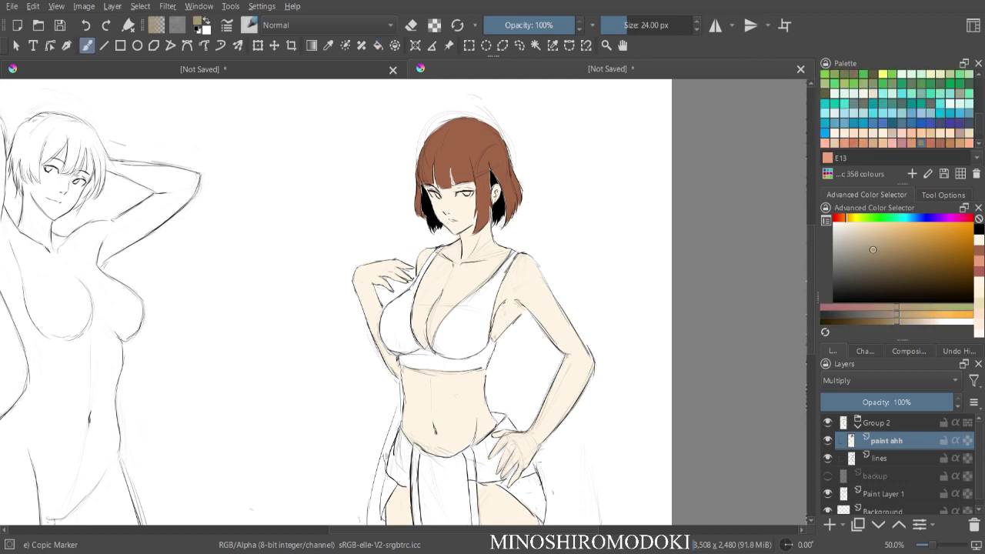
pyautogui.click(520, 46)
pyautogui.hotkey('ctrl', '+')
pyautogui.hotkey('ctrl', '+')
pyautogui.moveTo(504, 223); pyautogui.dragTo(504, 277)
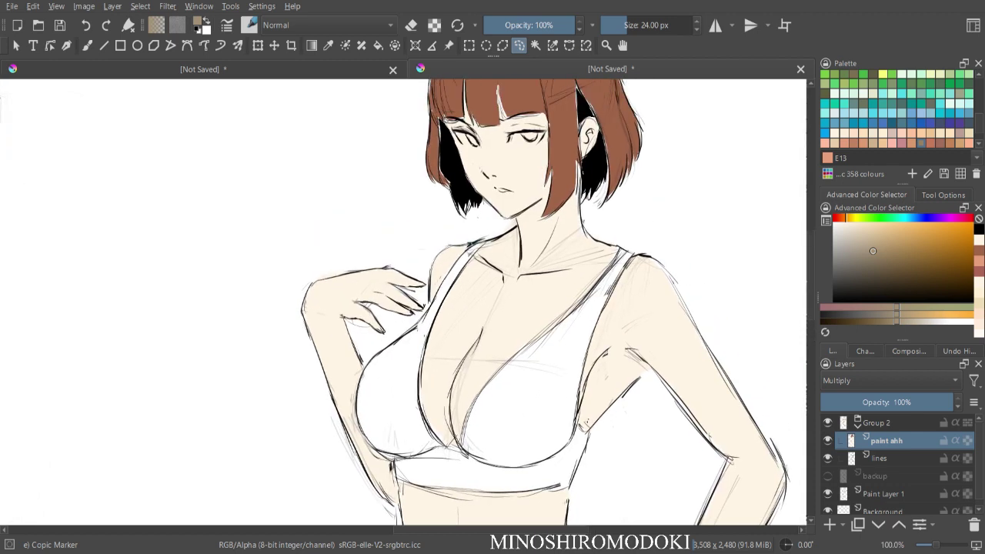
pyautogui.moveTo(458, 277)
pyautogui.mouseDown()
pyautogui.moveTo(423, 357)
pyautogui.moveTo(418, 404)
pyautogui.mouseUp()
pyautogui.moveTo(443, 452)
pyautogui.mouseDown()
pyautogui.moveTo(444, 475)
pyautogui.moveTo(414, 481)
pyautogui.mouseUp()
pyautogui.moveTo(366, 363); pyautogui.dragTo(401, 335)
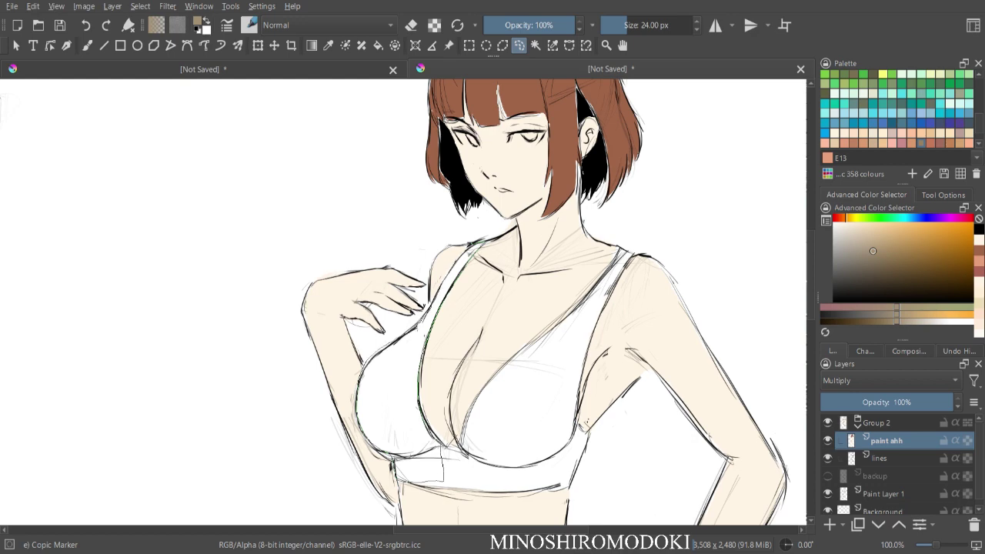
# - Refine the bra top selection along the outer edge of the far cup beside the raised arm
pyautogui.scroll(3, 405, 305)
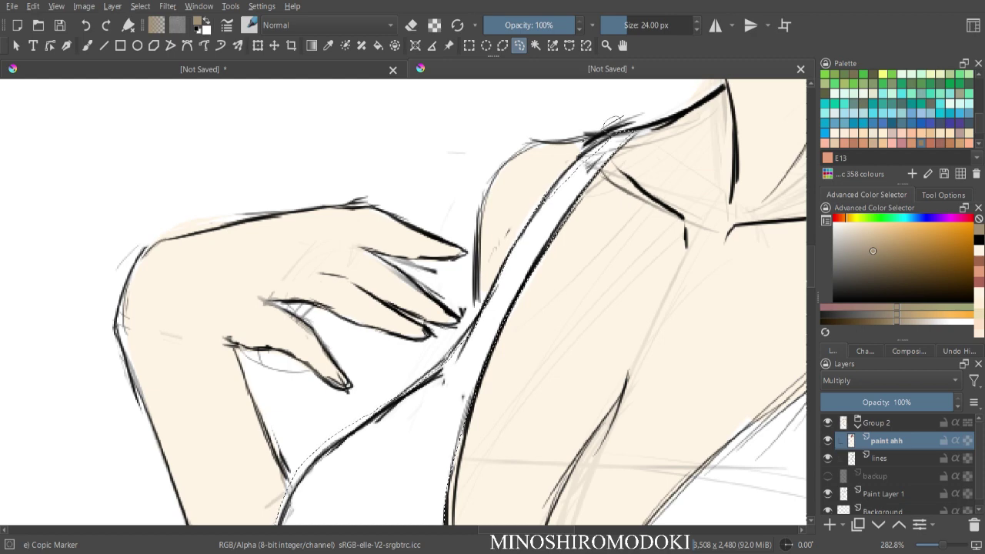
pyautogui.hotkey('ctrl', '-')
pyautogui.hotkey('ctrl', '-')
pyautogui.hotkey('ctrl', '+')
pyautogui.moveTo(403, 323); pyautogui.dragTo(491, 225)
pyautogui.hotkey('ctrl', '+')
pyautogui.hotkey('ctrl', '+')
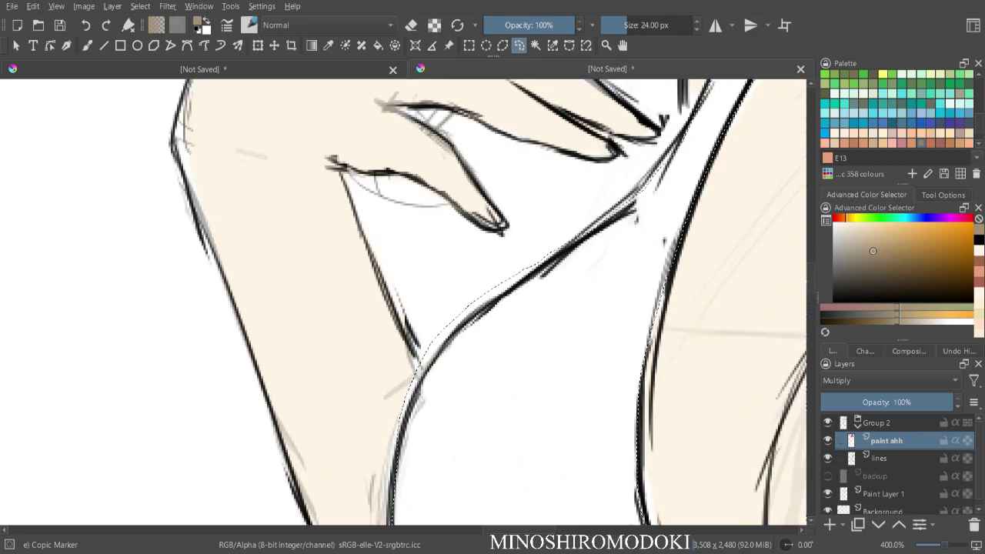
pyautogui.moveTo(403, 351); pyautogui.dragTo(396, 255)
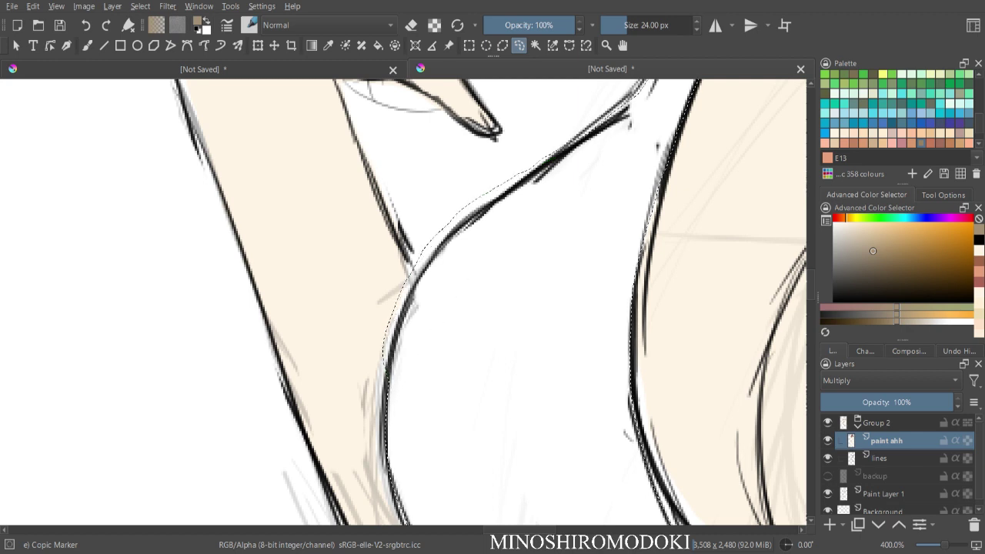
pyautogui.moveTo(384, 346)
pyautogui.mouseDown()
pyautogui.moveTo(484, 191)
pyautogui.moveTo(401, 339)
pyautogui.mouseUp()
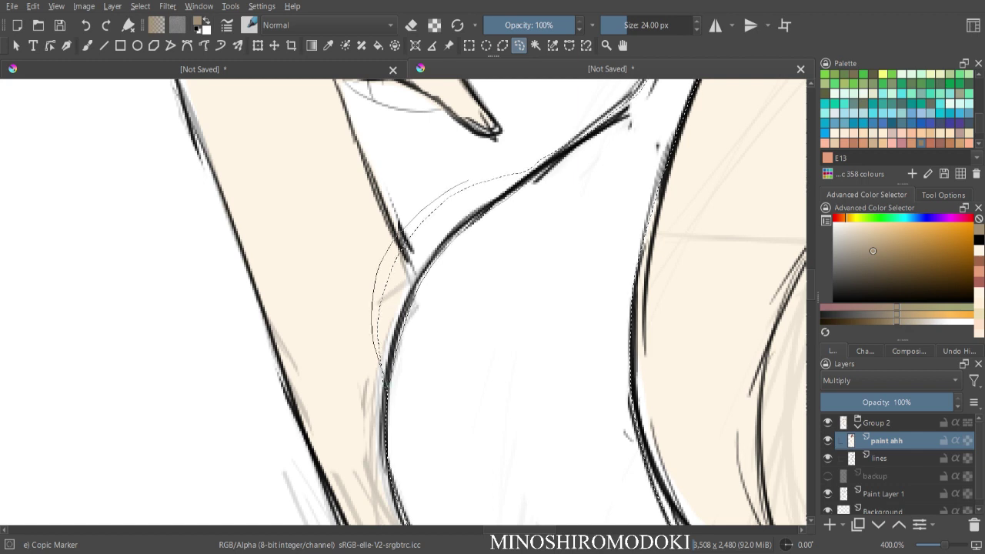
# - Extend the selection across the rest of the bra band, the near cup and its strap
pyautogui.press('-')
pyautogui.press('-')
pyautogui.moveTo(403, 302); pyautogui.dragTo(345, 151)
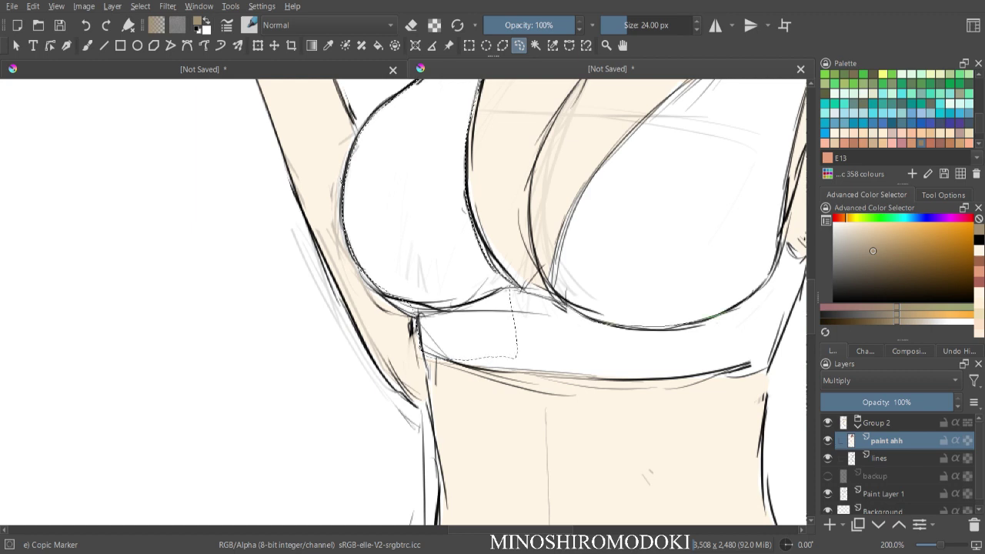
pyautogui.moveTo(783, 322)
pyautogui.mouseDown()
pyautogui.moveTo(762, 365)
pyautogui.moveTo(630, 380)
pyautogui.moveTo(493, 369)
pyautogui.moveTo(464, 359)
pyautogui.moveTo(466, 336)
pyautogui.moveTo(436, 346)
pyautogui.moveTo(177, 533)
pyautogui.mouseUp()
pyautogui.hotkey('ctrl', '-')
pyautogui.hotkey('ctrl', '-')
pyautogui.hotkey('ctrl', '+')
pyautogui.hotkey('ctrl', '+')
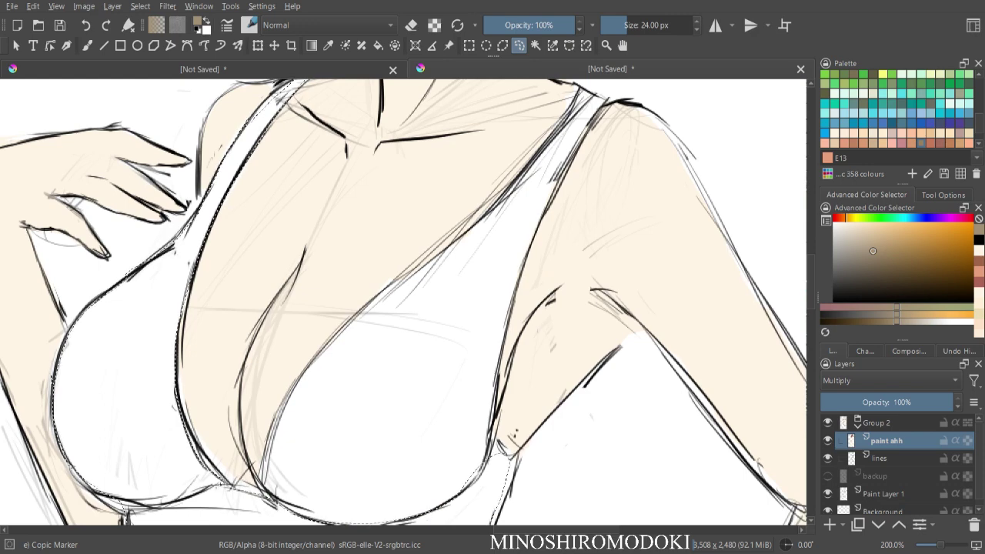
pyautogui.moveTo(273, 444)
pyautogui.mouseDown()
pyautogui.moveTo(323, 352)
pyautogui.moveTo(483, 220)
pyautogui.mouseUp()
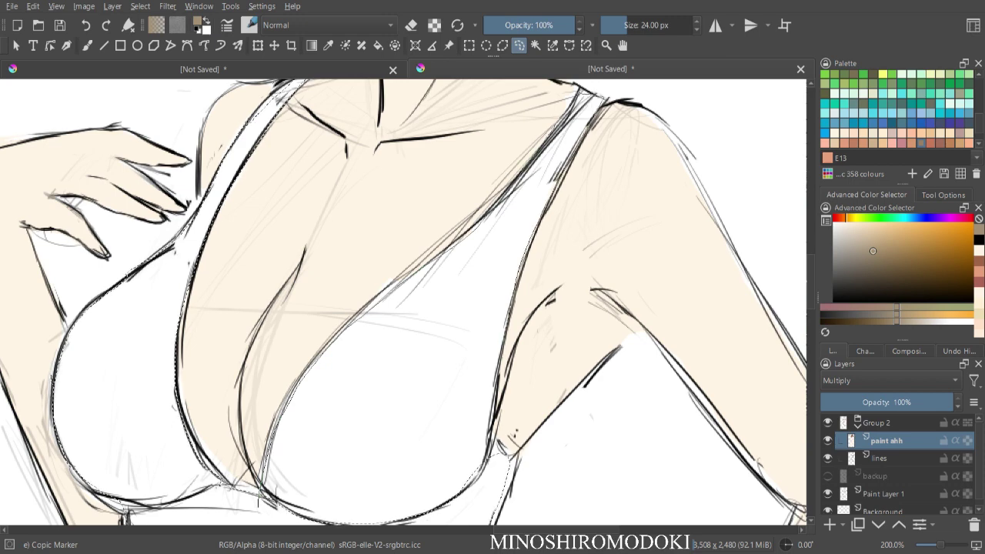
pyautogui.moveTo(499, 441); pyautogui.dragTo(501, 468)
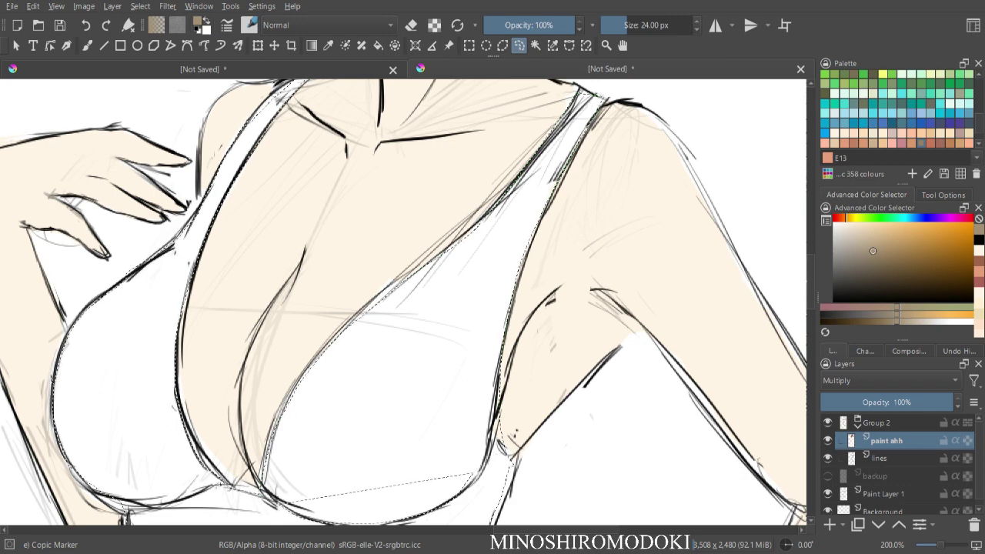
# - Complete the bra top selection around the lower and outer edges of the near cup
pyautogui.press('-')
pyautogui.press('+')
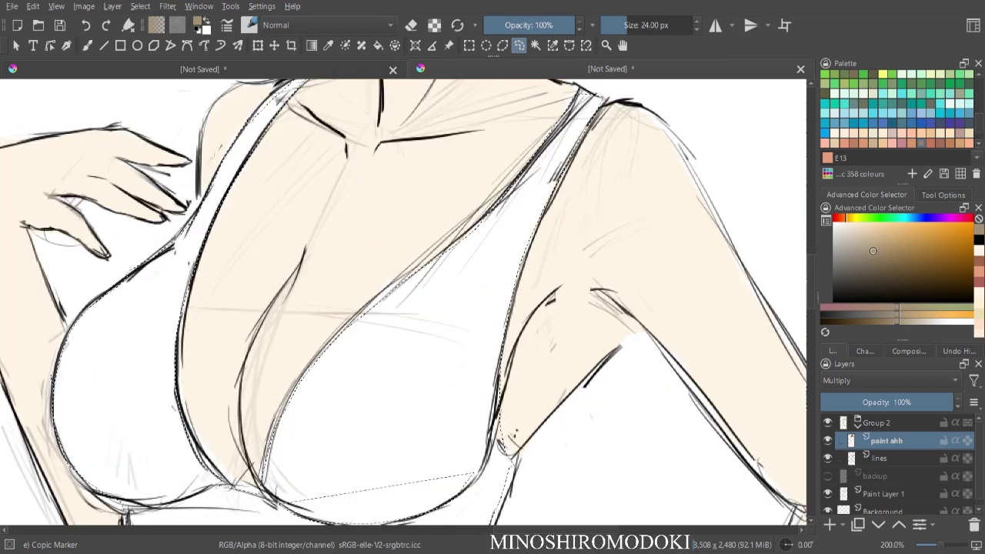
pyautogui.moveTo(403, 369); pyautogui.dragTo(429, 237)
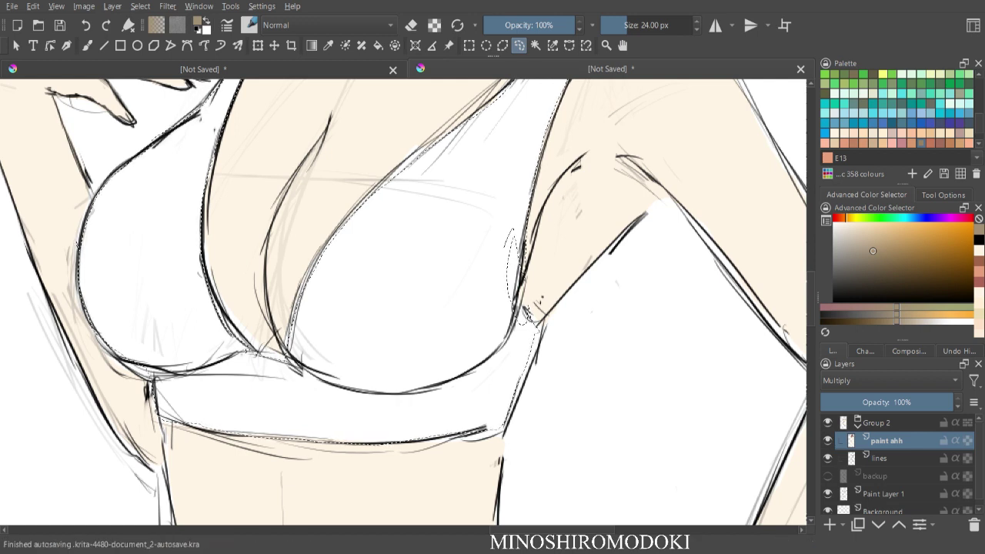
pyautogui.hotkey('ctrl', '-')
pyautogui.hotkey('ctrl', '-')
pyautogui.hotkey('ctrl', '-')
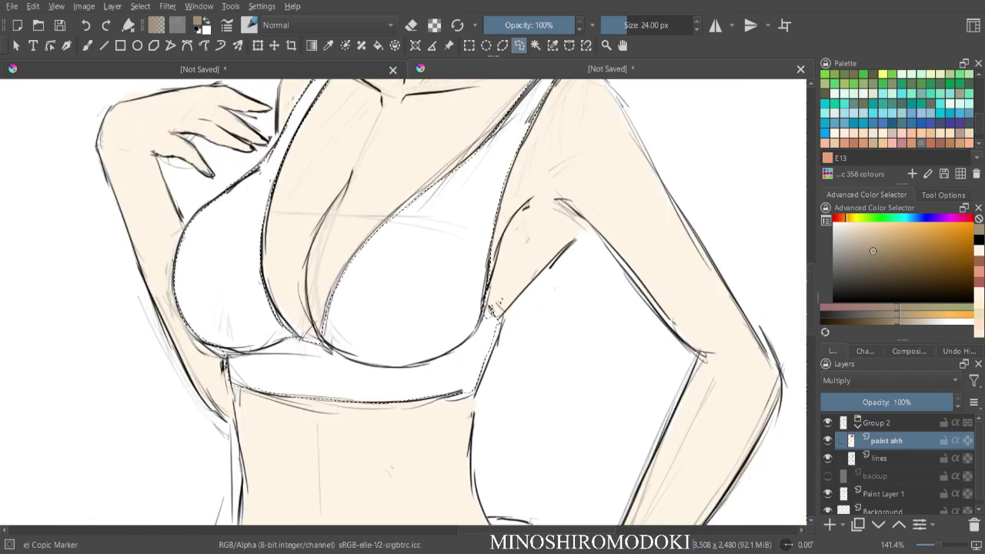
pyautogui.hotkey('ctrl', '+')
# - Activate the lines layer, reset the foreground colour to black and enable pen pressure
pyautogui.click(879, 459)
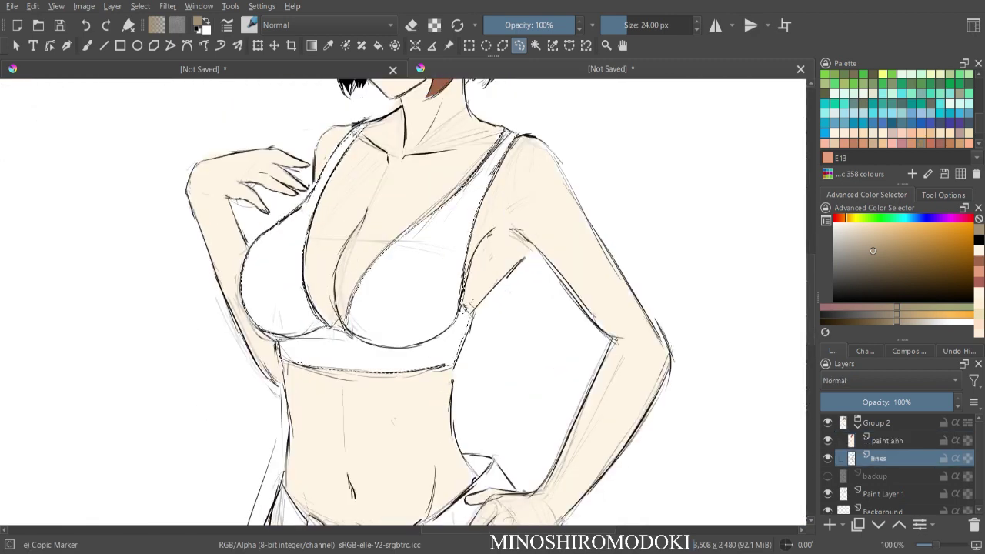
pyautogui.press('d')
pyautogui.click(128, 26)
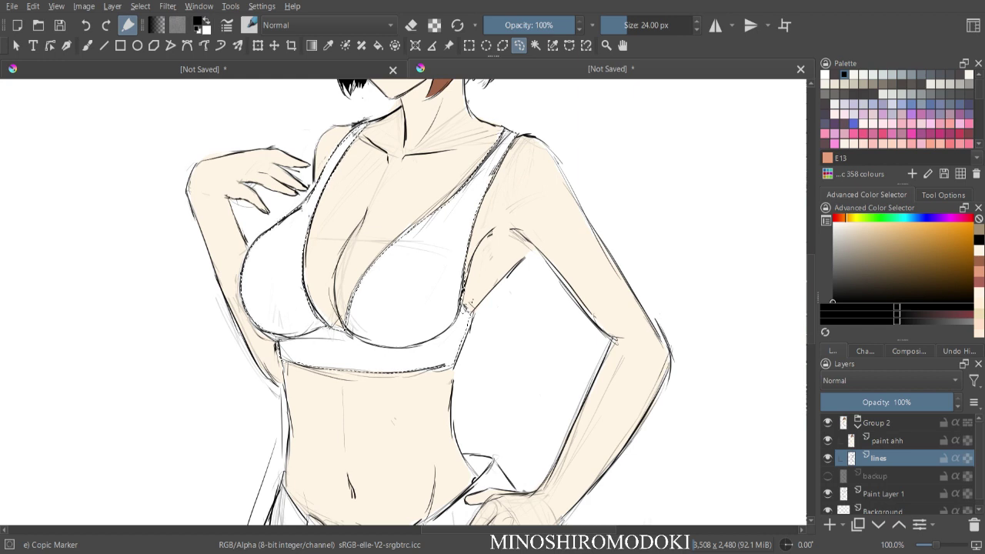
# - Fill the selected bra top with a greyish beige on the paint ahh layer, check it mirrored, and clear the selection
pyautogui.click(887, 441)
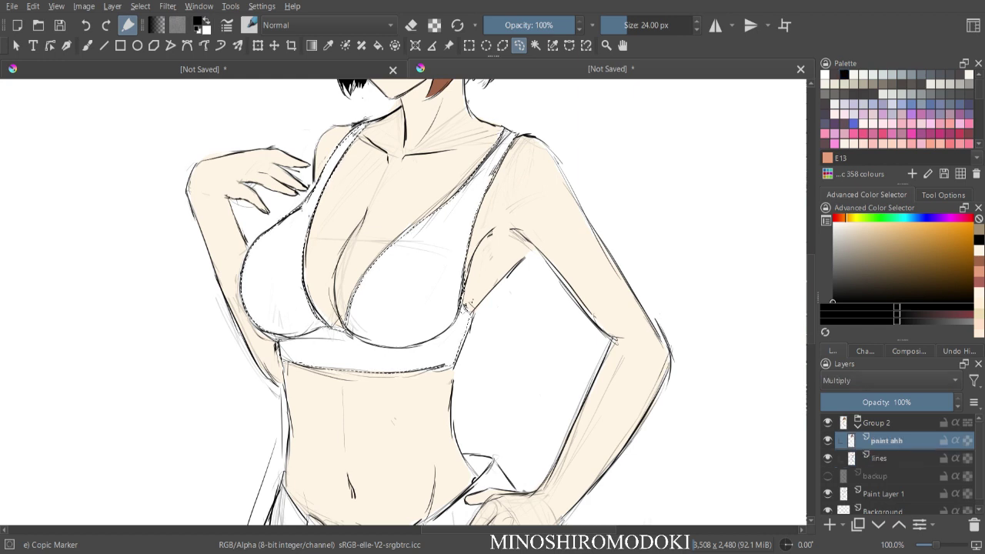
pyautogui.moveTo(867, 255); pyautogui.dragTo(859, 240)
pyautogui.press('-')
pyautogui.press('-')
pyautogui.press('-')
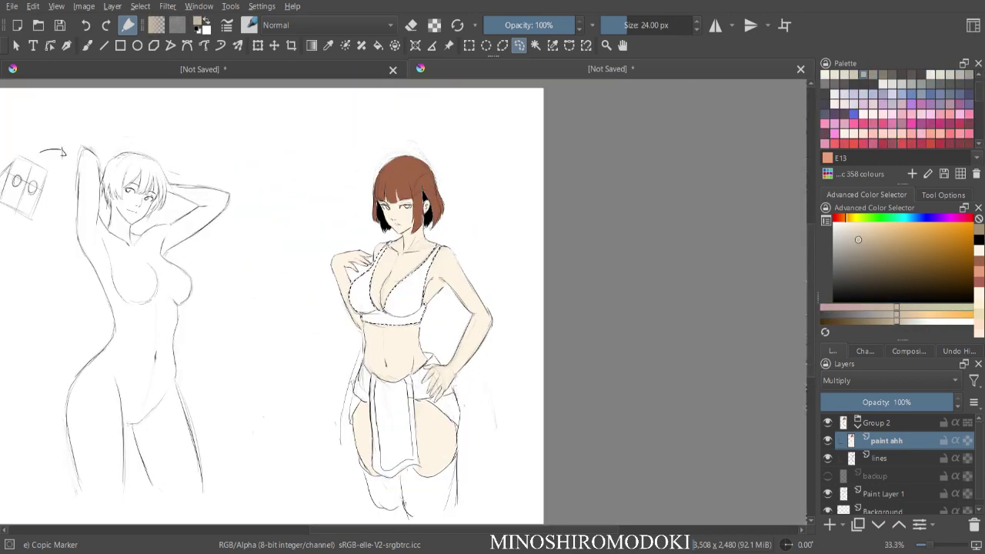
pyautogui.press('+')
pyautogui.press('+')
pyautogui.moveTo(416, 301); pyautogui.dragTo(503, 322)
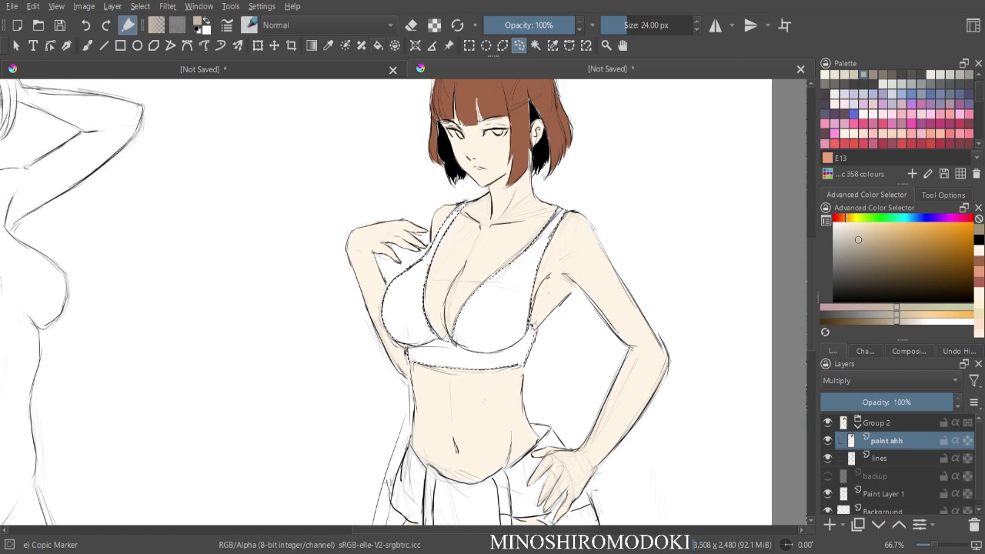
pyautogui.press('f')
pyautogui.click(392, 332)
pyautogui.press('m')
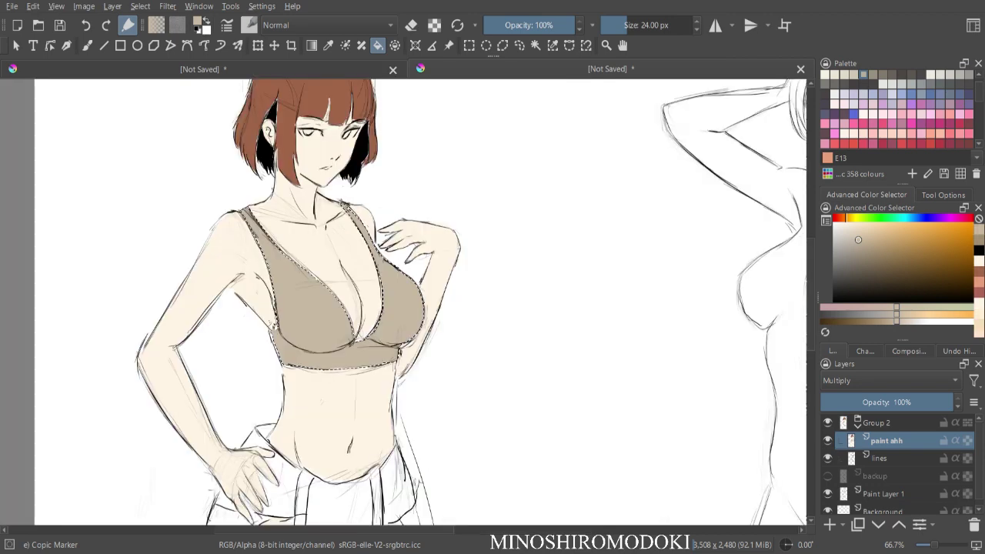
pyautogui.press('-')
pyautogui.press('m')
pyautogui.press('-')
pyautogui.press('-')
pyautogui.press('+')
pyautogui.press('+')
pyautogui.press('+')
pyautogui.press('+')
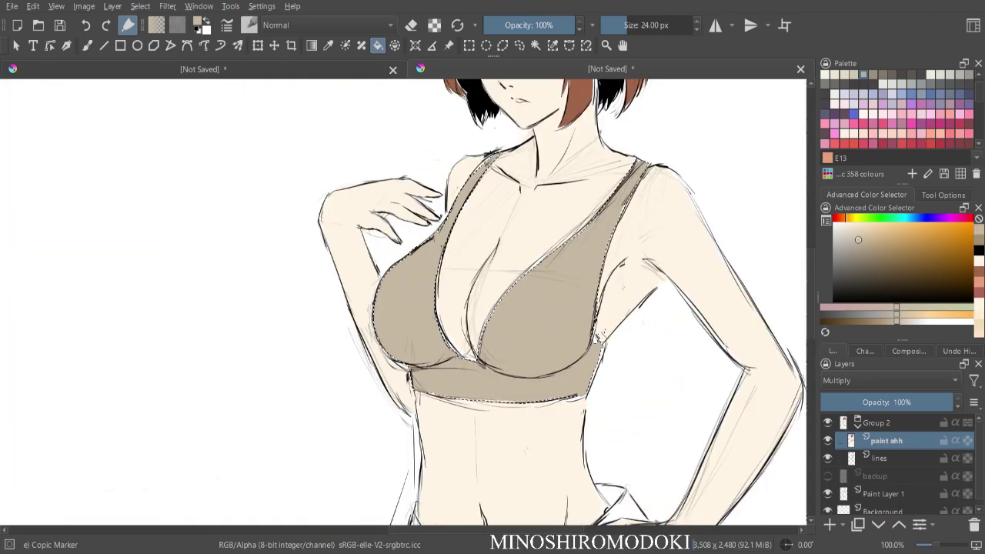
pyautogui.moveTo(519, 301); pyautogui.dragTo(481, 321)
pyautogui.hotkey('ctrl', 'shift', 'a')
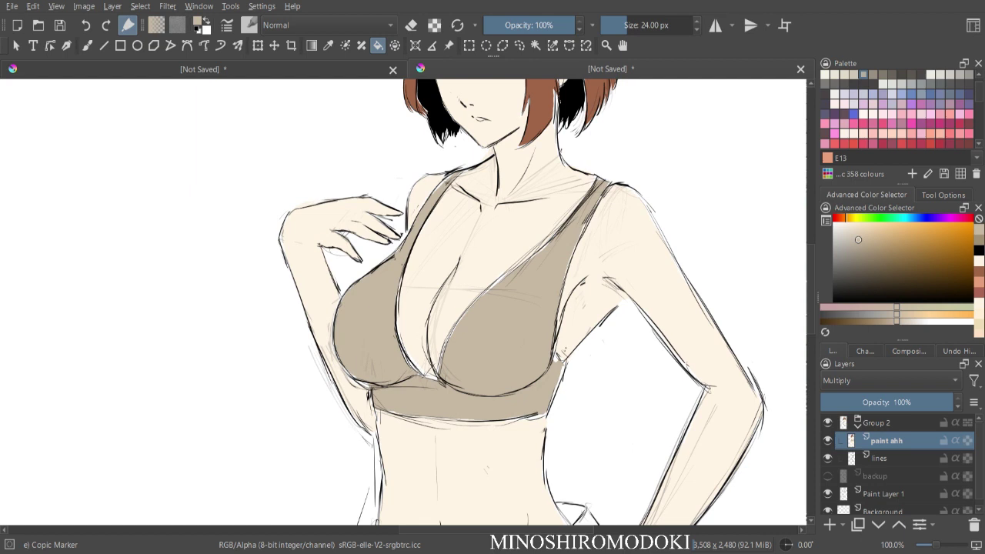
# - Activate the lines layer, reset the foreground colour to black and pick the Ink-3 Gpen fade brush
pyautogui.click(879, 458)
pyautogui.press('d')
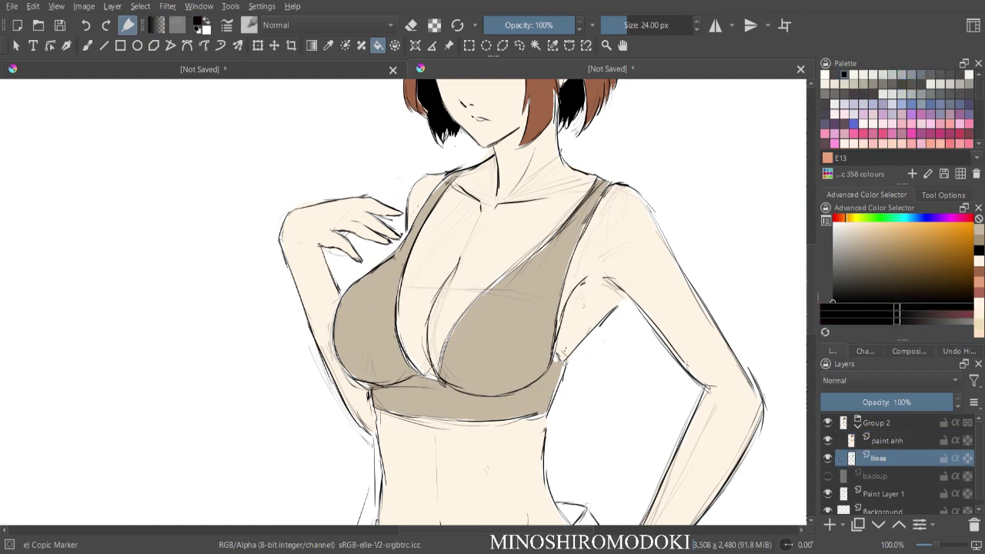
pyautogui.press('b')
pyautogui.rightClick(156, 231)
pyautogui.click(231, 289)
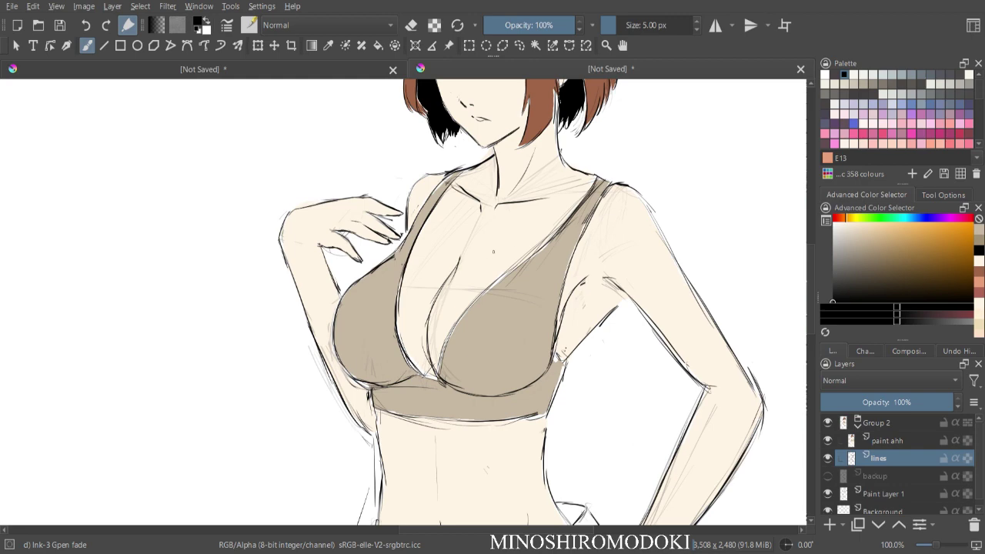
# - Ink the neckline edge of the near bra cup in black and check the figure mirrored
pyautogui.hotkey('ctrl', '+')
pyautogui.hotkey('ctrl', '+')
pyautogui.hotkey('ctrl', '-')
pyautogui.hotkey('ctrl', '-')
pyautogui.moveTo(439, 377)
pyautogui.mouseDown()
pyautogui.moveTo(464, 318)
pyautogui.moveTo(559, 234)
pyautogui.mouseUp()
pyautogui.hotkey('ctrl', '-')
pyautogui.press('m')
pyautogui.hotkey('ctrl', '-')
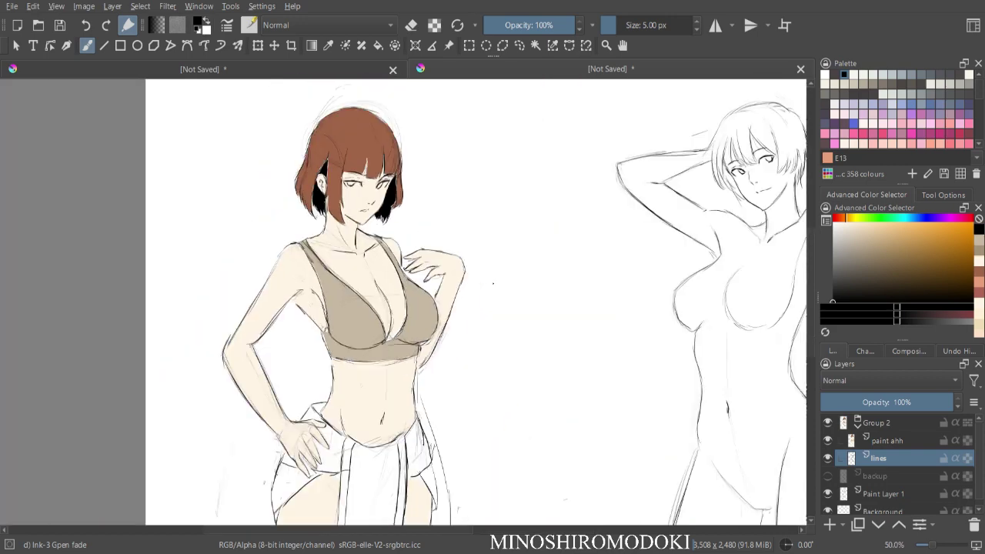
# - Erase the rough lines around the cleavage and along the inner edges of both cups
pyautogui.hotkey('ctrl', '+')
pyautogui.scroll(2, 401, 300)
pyautogui.press('e')
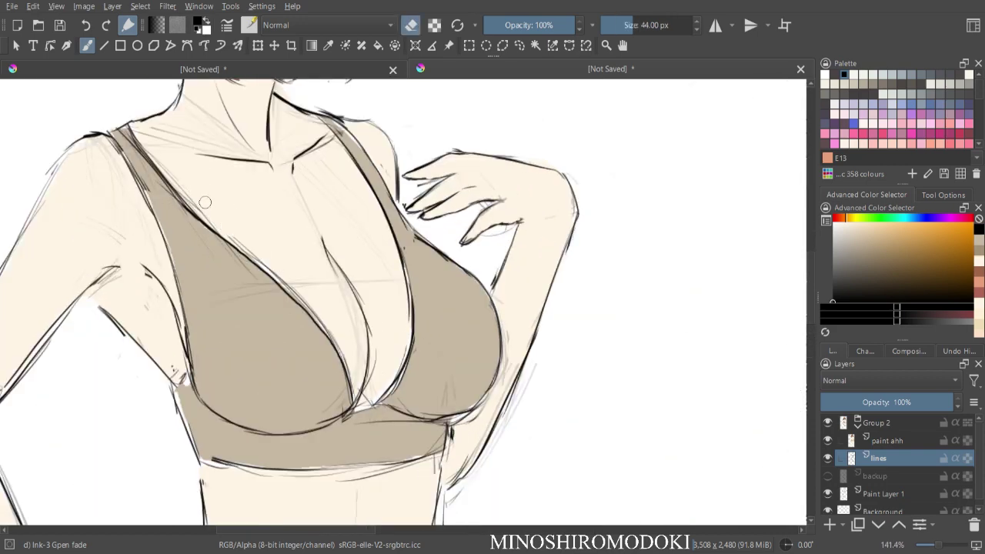
pyautogui.moveTo(270, 259)
pyautogui.mouseDown()
pyautogui.moveTo(327, 319)
pyautogui.moveTo(351, 375)
pyautogui.mouseUp()
pyautogui.moveTo(334, 289)
pyautogui.mouseDown()
pyautogui.moveTo(341, 302)
pyautogui.moveTo(336, 279)
pyautogui.moveTo(359, 323)
pyautogui.mouseUp()
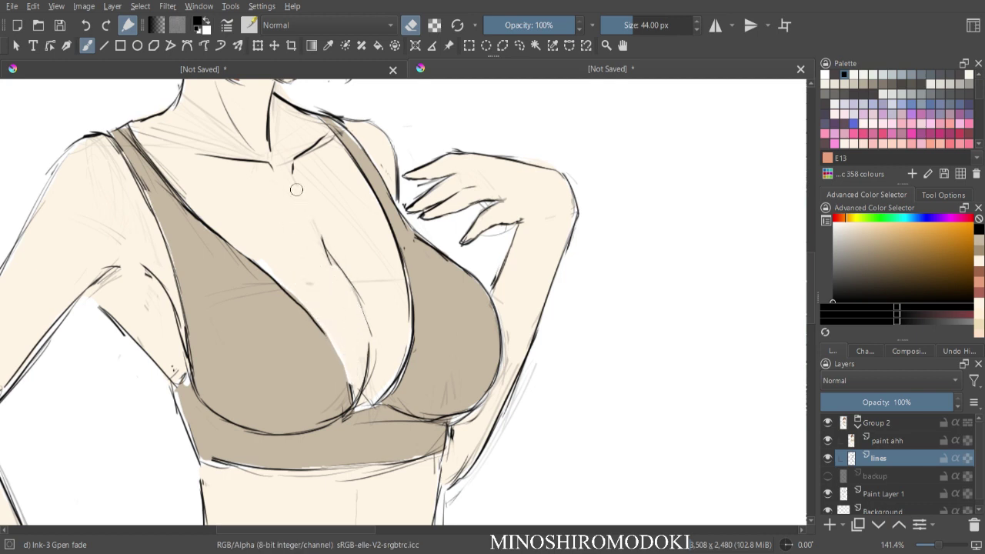
pyautogui.moveTo(316, 175)
pyautogui.mouseDown()
pyautogui.moveTo(388, 312)
pyautogui.moveTo(399, 281)
pyautogui.moveTo(401, 329)
pyautogui.moveTo(376, 361)
pyautogui.moveTo(355, 362)
pyautogui.moveTo(376, 392)
pyautogui.moveTo(433, 404)
pyautogui.mouseUp()
pyautogui.press('m')
pyautogui.press('e')
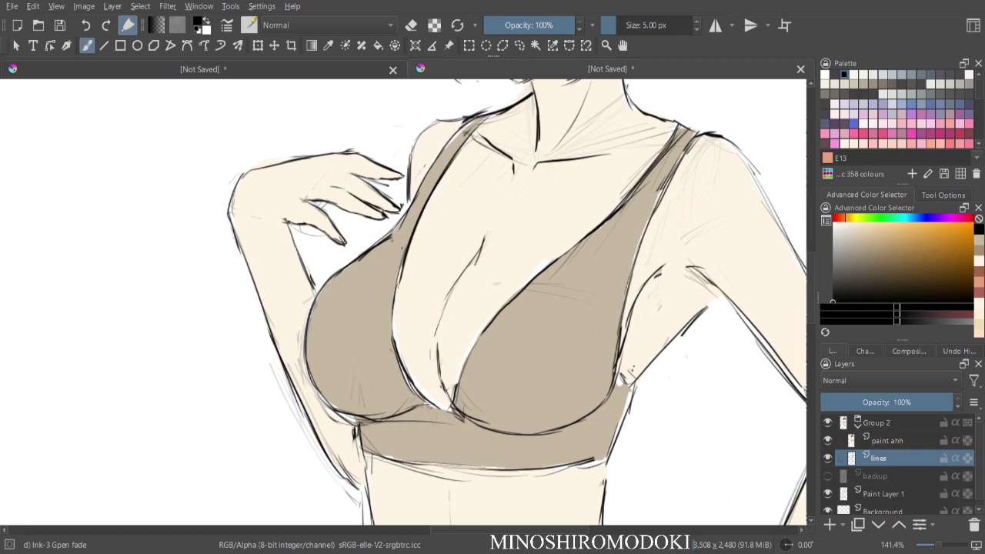
# - Re-ink the neckline edges of the near and far cups in black and check the figure mirrored
pyautogui.moveTo(545, 273); pyautogui.dragTo(591, 236)
pyautogui.moveTo(404, 254); pyautogui.dragTo(392, 324)
pyautogui.moveTo(396, 275); pyautogui.dragTo(395, 357)
pyautogui.hotkey('ctrl', '-')
pyautogui.hotkey('ctrl', '-')
pyautogui.hotkey('ctrl', '-')
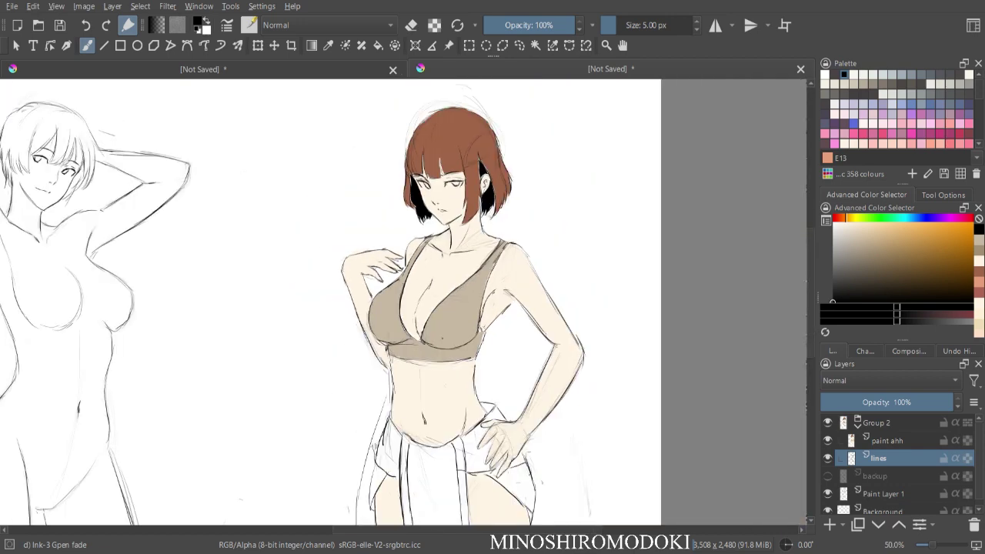
pyautogui.press('m')
pyautogui.hotkey('ctrl', '-')
pyautogui.press('+')
pyautogui.press('+')
pyautogui.press('+')
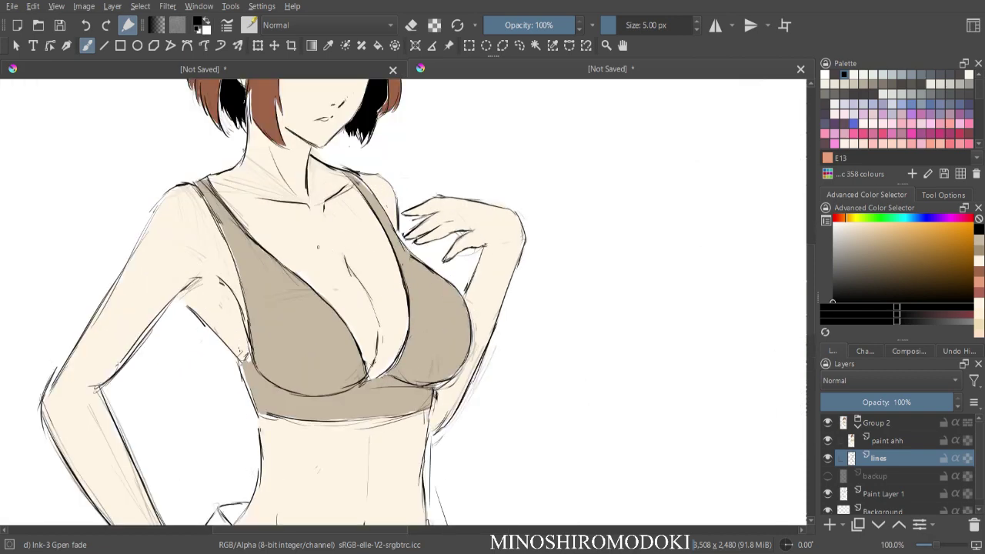
# - Erase the rough outer line of the near shoulder strap and redraw it as a clean black contour
pyautogui.press('e')
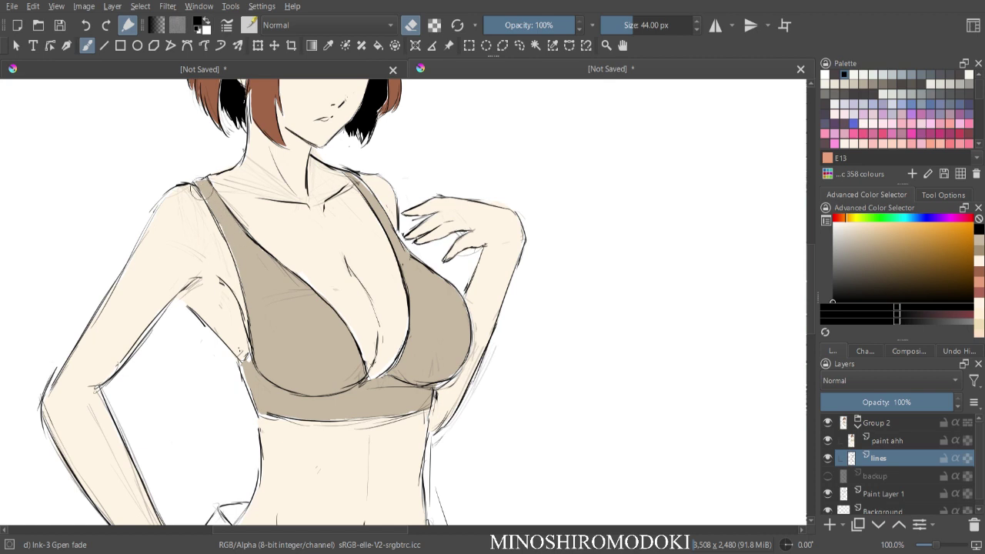
pyautogui.press('e')
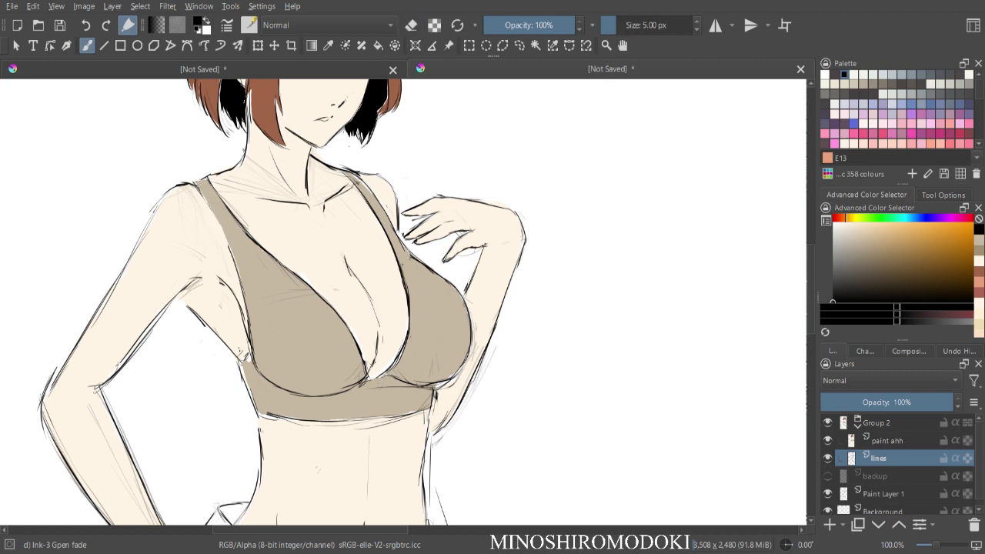
pyautogui.moveTo(198, 189); pyautogui.dragTo(231, 248)
pyautogui.moveTo(214, 219)
pyautogui.mouseDown()
pyautogui.moveTo(235, 264)
pyautogui.moveTo(214, 253)
pyautogui.mouseUp()
pyautogui.press('e')
pyautogui.hotkey('ctrl', '-')
pyautogui.hotkey('ctrl', '+')
pyautogui.press('e')
pyautogui.press('-')
pyautogui.press('e')
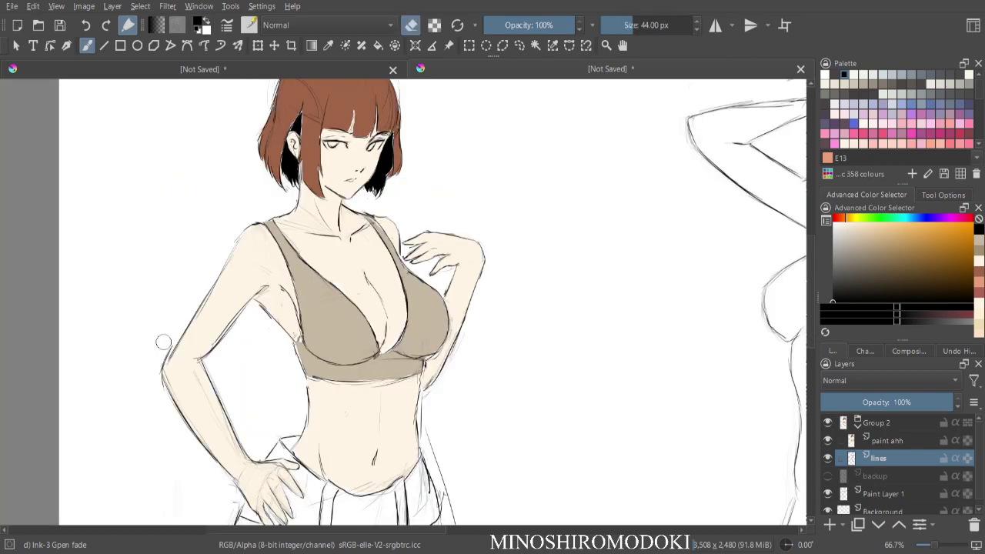
# - Erase the long stray cloth line hanging beside the far hip
pyautogui.press('m')
pyautogui.press('-')
pyautogui.press('-')
pyautogui.press('+')
pyautogui.press('+')
pyautogui.scroll(-4, 471, 354)
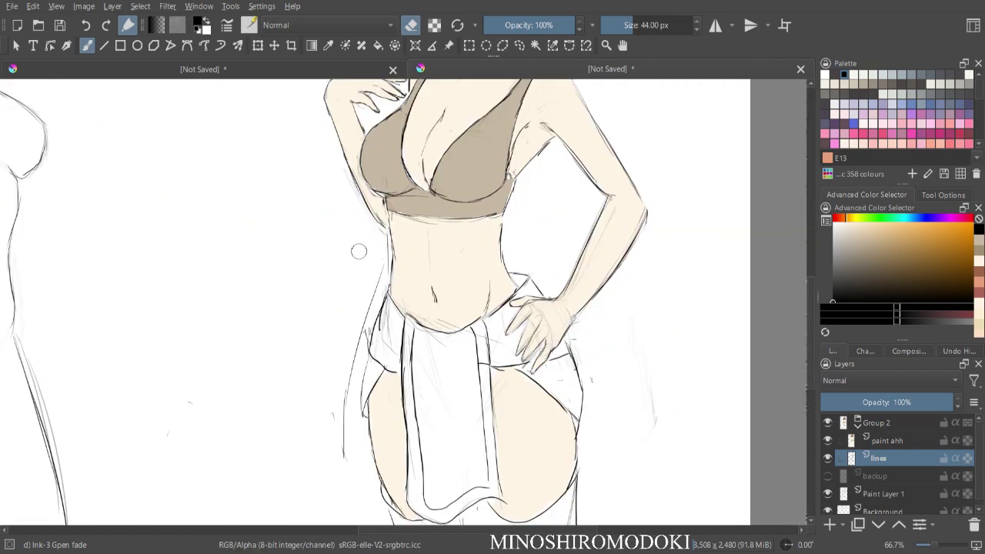
pyautogui.moveTo(371, 294)
pyautogui.mouseDown()
pyautogui.moveTo(353, 350)
pyautogui.moveTo(370, 303)
pyautogui.moveTo(334, 426)
pyautogui.mouseUp()
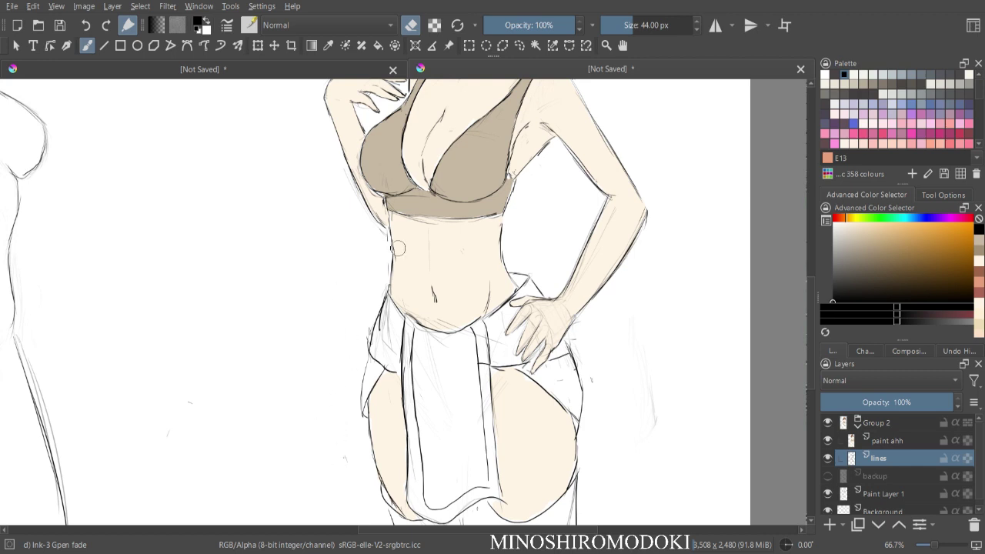
# - Redraw the far waist contour below the bra and clean up the stray marks at the skirt's waistline
pyautogui.press('e')
pyautogui.moveTo(388, 216); pyautogui.dragTo(394, 246)
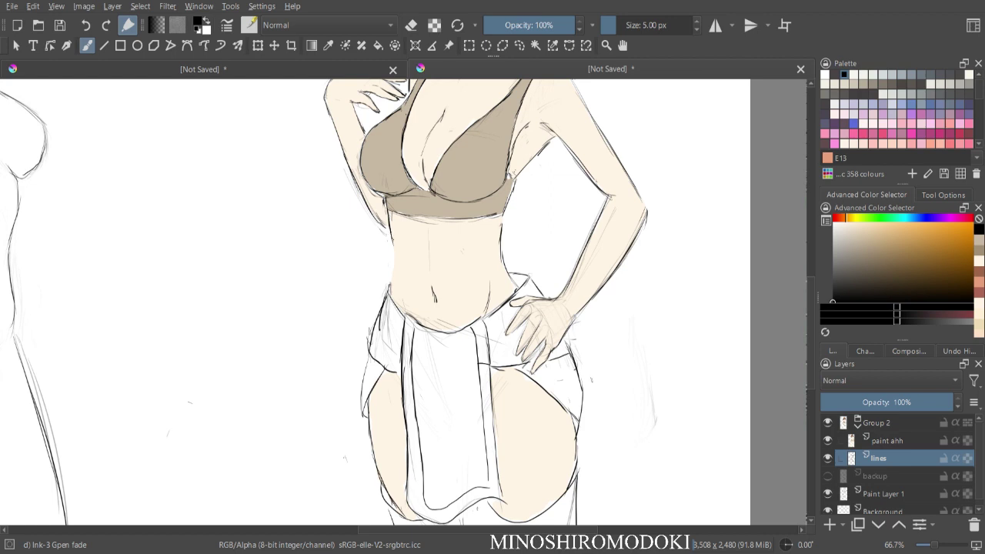
pyautogui.press('e')
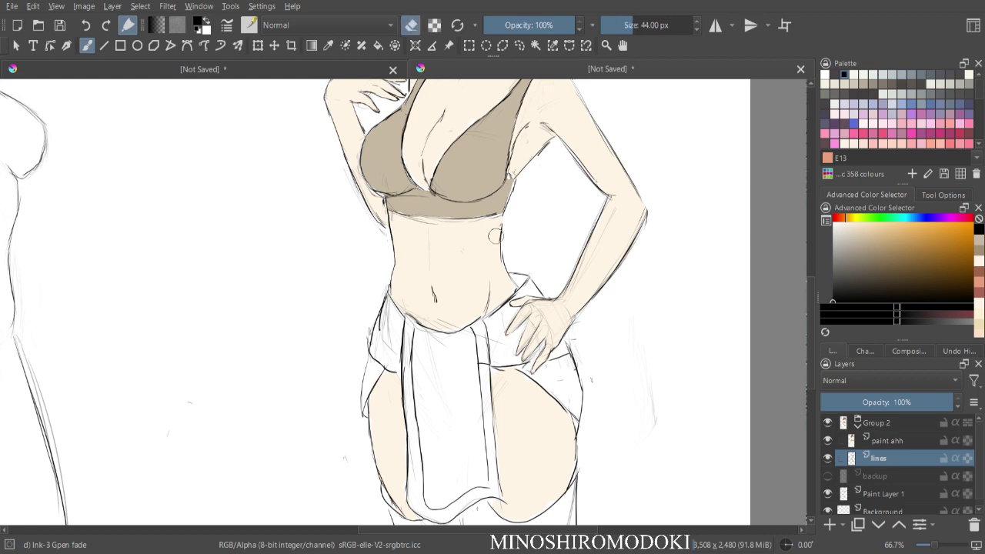
pyautogui.moveTo(436, 320)
pyautogui.mouseDown()
pyautogui.moveTo(428, 323)
pyautogui.moveTo(454, 327)
pyautogui.mouseUp()
pyautogui.press('-')
pyautogui.press('-')
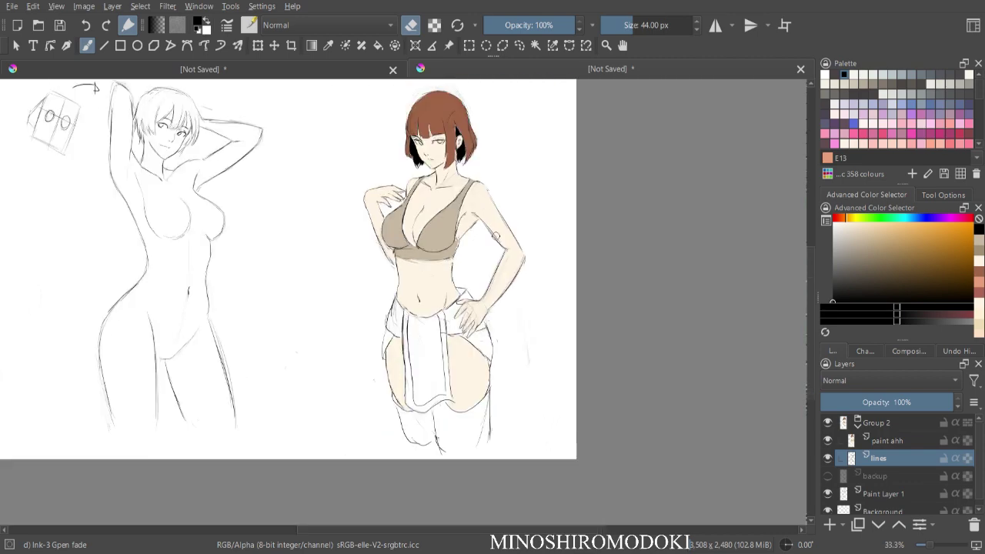
# - Ink the outer contour of the near upper arm and erase the stray marks at the inner elbow
pyautogui.press('+')
pyautogui.press('+')
pyautogui.moveTo(592, 150); pyautogui.dragTo(502, 365)
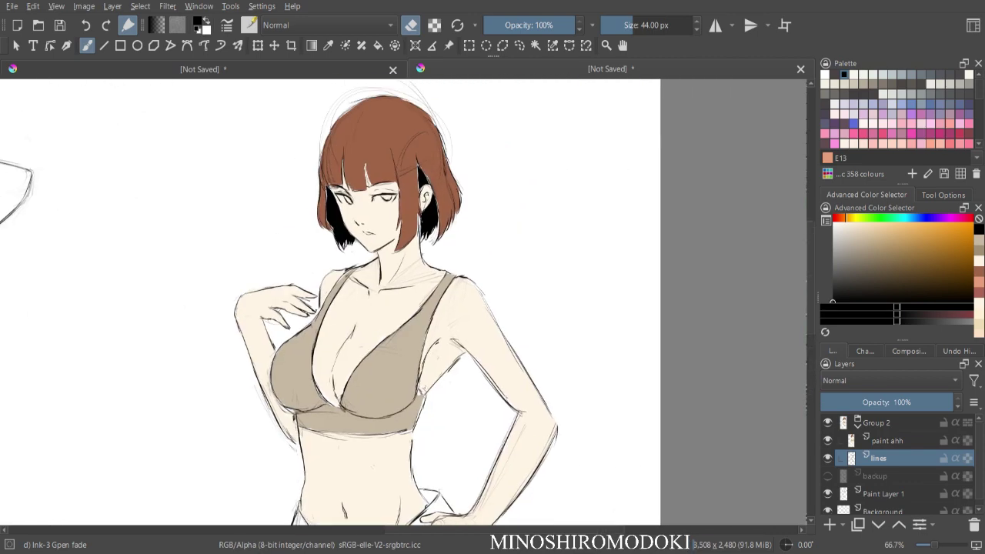
pyautogui.press('e')
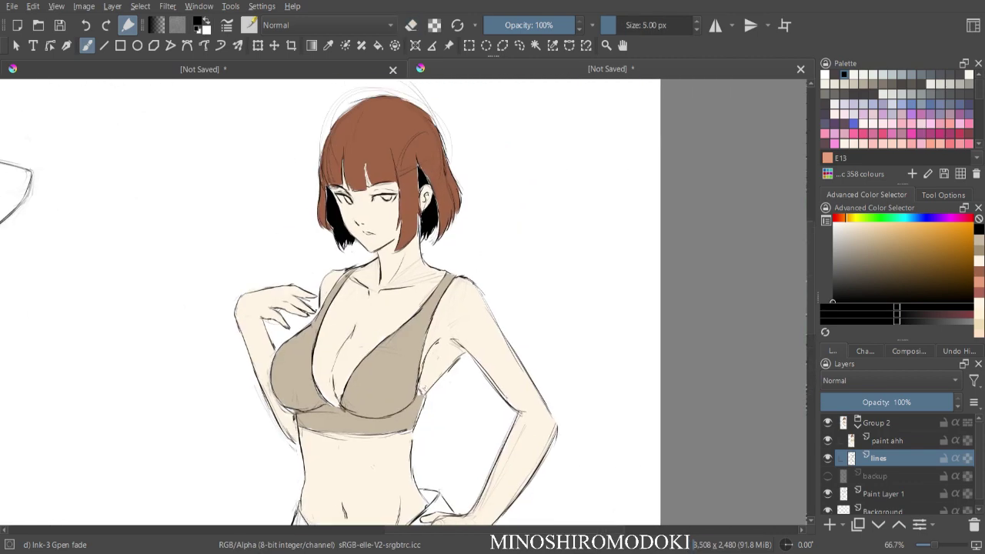
pyautogui.moveTo(480, 293); pyautogui.dragTo(505, 340)
pyautogui.press('e')
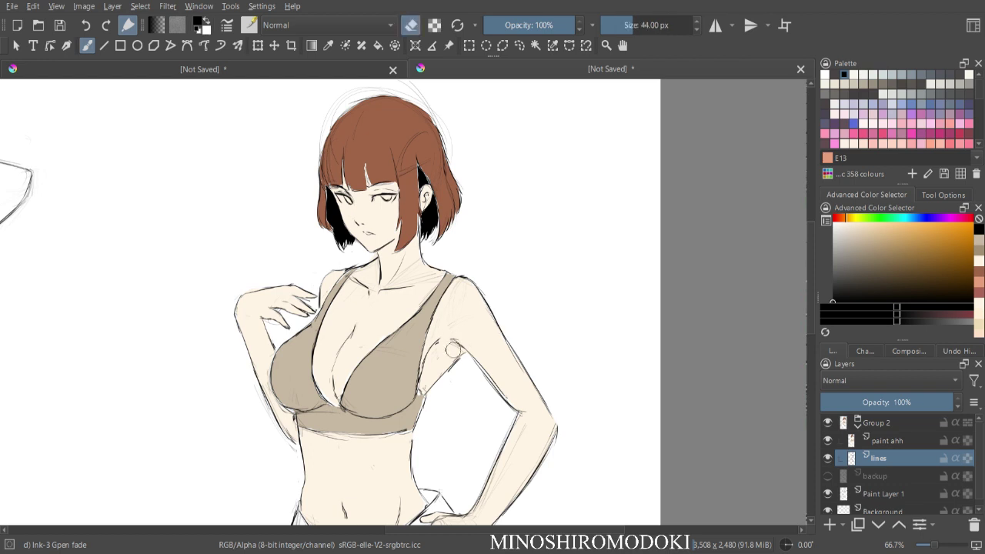
pyautogui.moveTo(504, 398)
pyautogui.mouseDown()
pyautogui.moveTo(475, 361)
pyautogui.moveTo(514, 405)
pyautogui.moveTo(462, 345)
pyautogui.moveTo(508, 400)
pyautogui.mouseUp()
# - Ink the hair edges around the ear and along the long side lock in black
pyautogui.press('e')
pyautogui.hotkey('ctrl', '-')
pyautogui.hotkey('ctrl', '-')
pyautogui.hotkey('ctrl', '-')
pyautogui.moveTo(464, 292)
pyautogui.mouseDown()
pyautogui.moveTo(501, 225)
pyautogui.moveTo(401, 504)
pyautogui.mouseUp()
pyautogui.hotkey('ctrl', '+')
pyautogui.hotkey('ctrl', '+')
pyautogui.hotkey('ctrl', '+')
pyautogui.hotkey('ctrl', '+')
pyautogui.hotkey('ctrl', '+')
pyautogui.moveTo(415, 293); pyautogui.dragTo(394, 396)
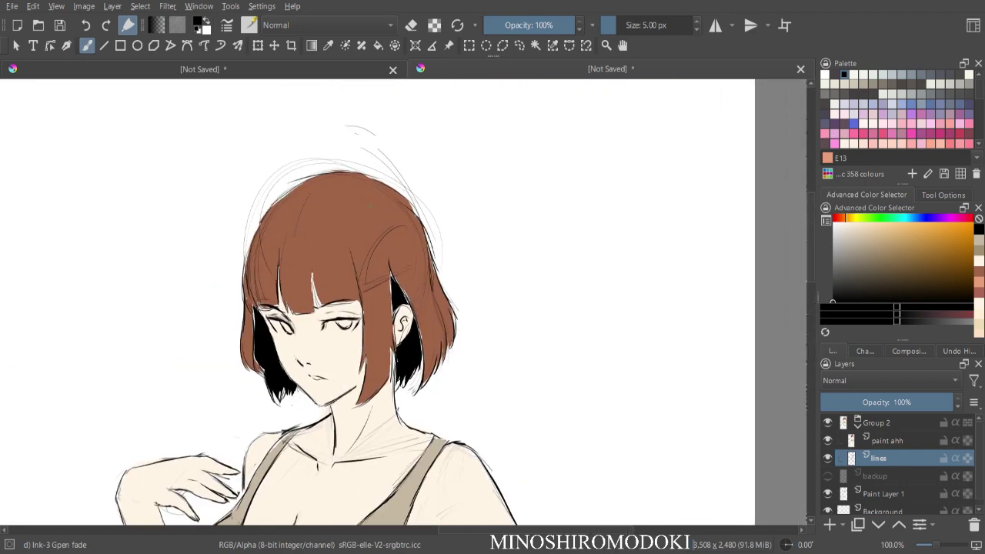
pyautogui.hotkey('ctrl', '+')
pyautogui.hotkey('ctrl', '+')
pyautogui.moveTo(408, 338); pyautogui.dragTo(417, 294)
pyautogui.moveTo(385, 208)
pyautogui.mouseDown()
pyautogui.moveTo(395, 153)
pyautogui.moveTo(394, 206)
pyautogui.mouseUp()
pyautogui.moveTo(390, 154); pyautogui.dragTo(396, 231)
pyautogui.moveTo(392, 172)
pyautogui.mouseDown()
pyautogui.moveTo(399, 297)
pyautogui.moveTo(390, 337)
pyautogui.moveTo(366, 388)
pyautogui.moveTo(334, 409)
pyautogui.mouseUp()
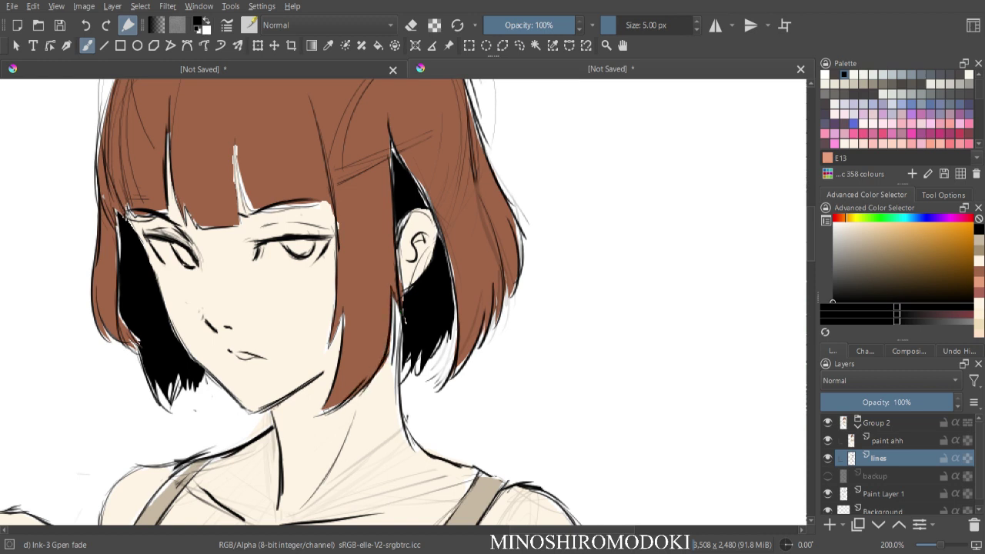
# - Ink the edge and lower tips of the black back hair on the far side of the face
pyautogui.moveTo(115, 220)
pyautogui.mouseDown()
pyautogui.moveTo(115, 343)
pyautogui.moveTo(142, 350)
pyautogui.moveTo(165, 407)
pyautogui.mouseUp()
pyautogui.moveTo(162, 388)
pyautogui.mouseDown()
pyautogui.moveTo(169, 405)
pyautogui.moveTo(186, 393)
pyautogui.mouseUp()
pyautogui.hotkey('ctrl', '-')
pyautogui.hotkey('ctrl', '+')
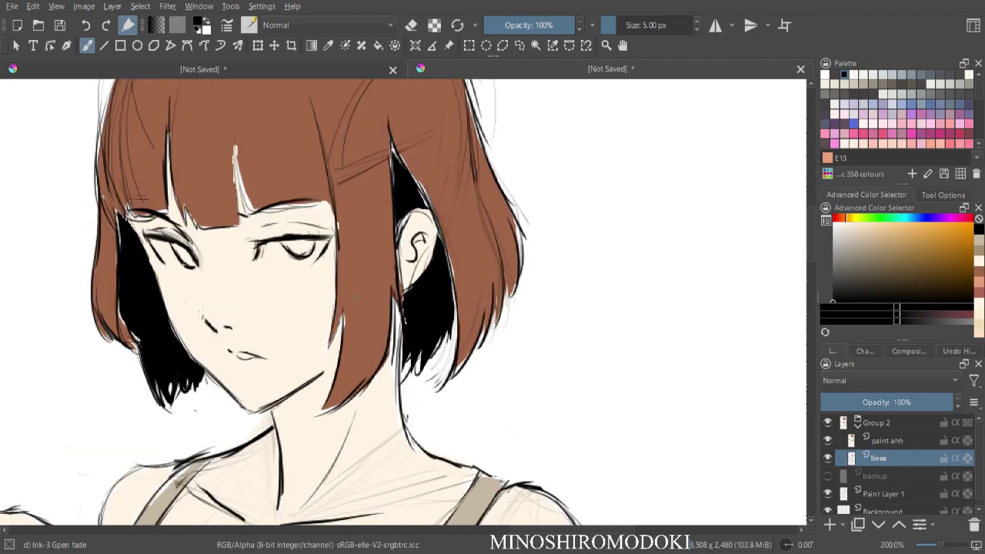
# - Strengthen the outer contour of the hair on the near side, from the crown down to the tips
pyautogui.press('-')
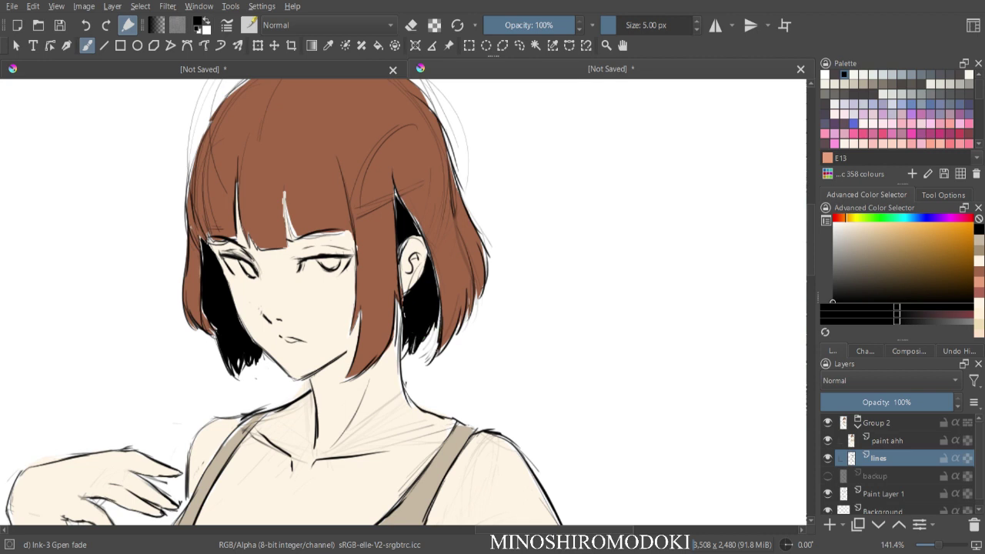
pyautogui.moveTo(464, 305); pyautogui.dragTo(458, 334)
pyautogui.moveTo(442, 131); pyautogui.dragTo(462, 201)
pyautogui.moveTo(452, 168); pyautogui.dragTo(486, 263)
pyautogui.moveTo(486, 261); pyautogui.dragTo(467, 304)
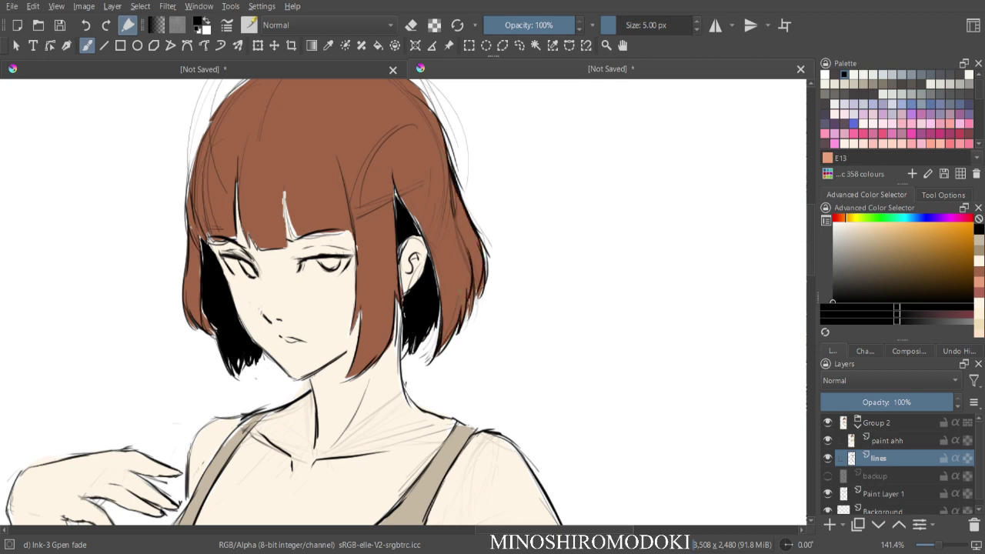
# - Ink the outline of the hair over the crown, undoing the first attempt and redrawing it
pyautogui.press('1')
pyautogui.moveTo(247, 231); pyautogui.dragTo(263, 168)
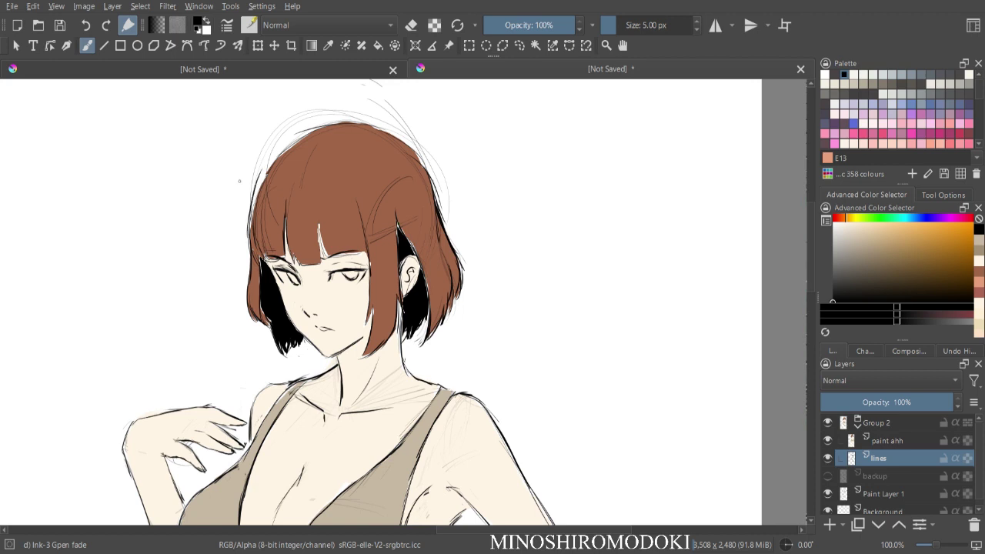
pyautogui.hotkey('ctrl', 'z')
pyautogui.moveTo(248, 243)
pyautogui.mouseDown()
pyautogui.moveTo(265, 179)
pyautogui.moveTo(332, 128)
pyautogui.moveTo(380, 125)
pyautogui.moveTo(408, 151)
pyautogui.moveTo(434, 203)
pyautogui.mouseUp()
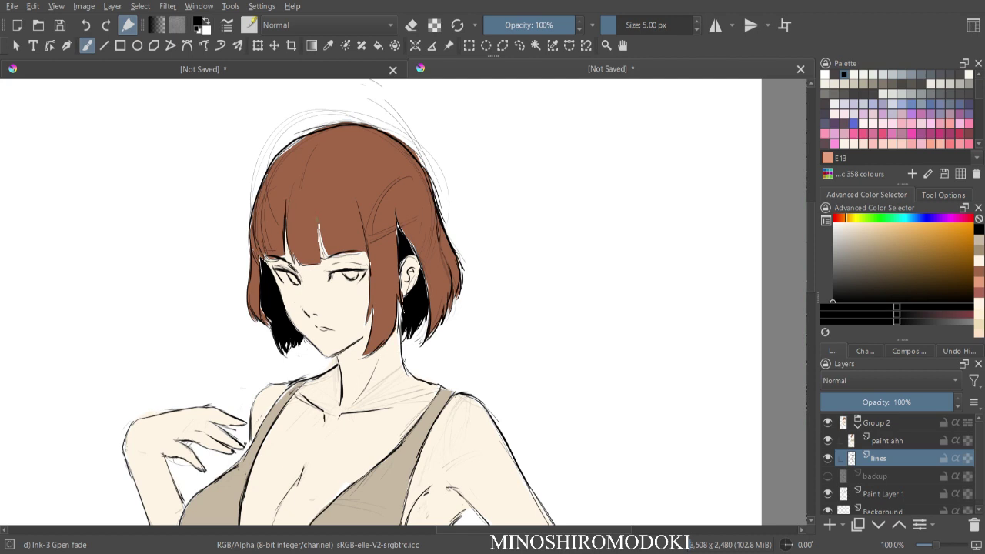
# - Ink the partings and lower edge of the fringe in black, working partly in the mirrored view
pyautogui.moveTo(318, 217); pyautogui.dragTo(319, 262)
pyautogui.moveTo(362, 217); pyautogui.dragTo(368, 260)
pyautogui.scroll(-2, 352, 329)
pyautogui.press('m')
pyautogui.scroll(3, 358, 267)
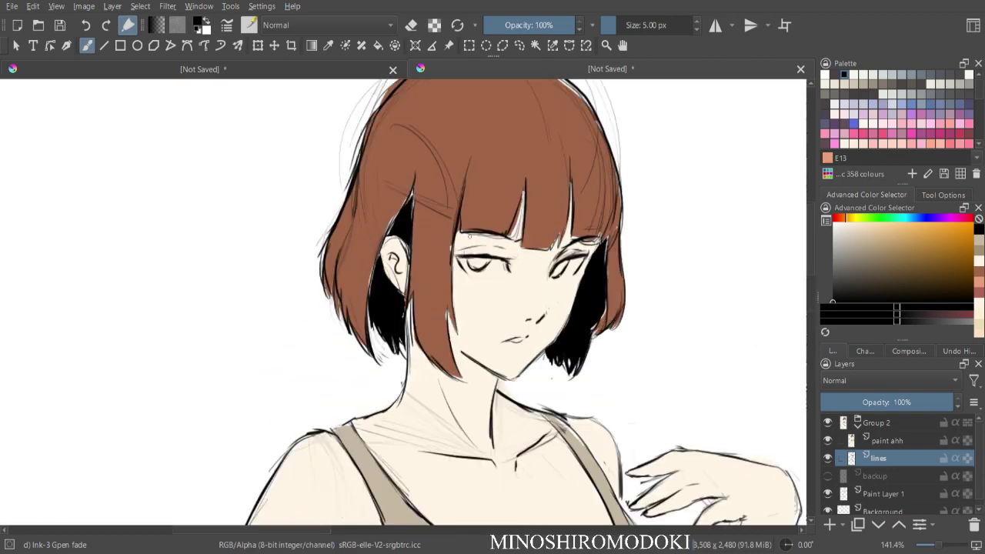
pyautogui.press('+')
pyautogui.press('+')
pyautogui.press('-')
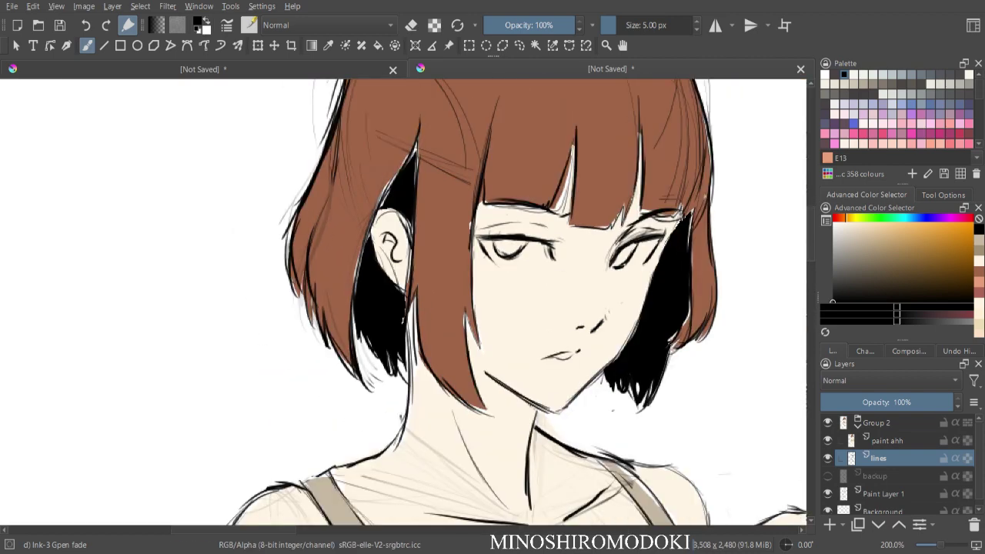
pyautogui.moveTo(573, 216)
pyautogui.mouseDown()
pyautogui.moveTo(614, 228)
pyautogui.moveTo(638, 175)
pyautogui.mouseUp()
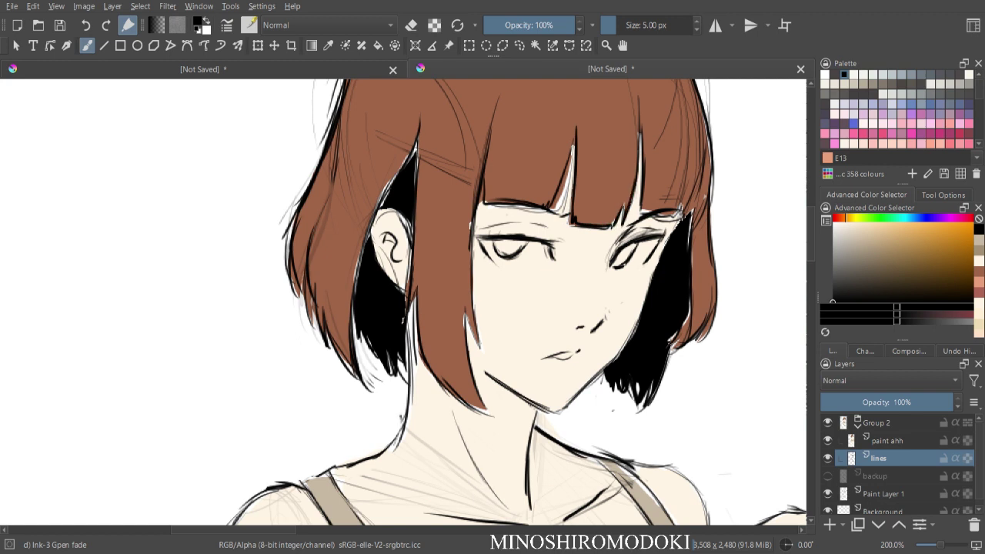
pyautogui.moveTo(650, 212)
pyautogui.mouseDown()
pyautogui.moveTo(687, 217)
pyautogui.moveTo(682, 168)
pyautogui.mouseUp()
pyautogui.moveTo(691, 202)
pyautogui.mouseDown()
pyautogui.moveTo(684, 340)
pyautogui.moveTo(670, 346)
pyautogui.moveTo(683, 247)
pyautogui.moveTo(733, 175)
pyautogui.mouseUp()
# - Erase the rough lines along the lower hem of the bra band
pyautogui.hotkey('ctrl', '-')
pyautogui.press('m')
pyautogui.hotkey('ctrl', '-')
pyautogui.hotkey('ctrl', '-')
pyautogui.hotkey('ctrl', '+')
pyautogui.moveTo(638, 214); pyautogui.dragTo(558, 192)
pyautogui.hotkey('ctrl', '-')
pyautogui.scroll(3, 368, 272)
pyautogui.press('e')
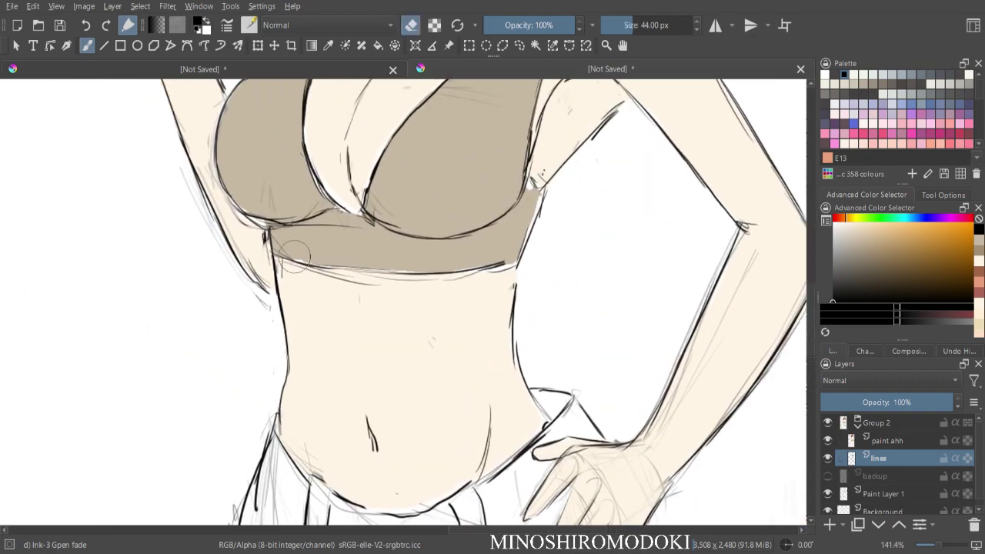
pyautogui.moveTo(363, 274)
pyautogui.mouseDown()
pyautogui.moveTo(462, 260)
pyautogui.moveTo(488, 244)
pyautogui.mouseUp()
pyautogui.press('m')
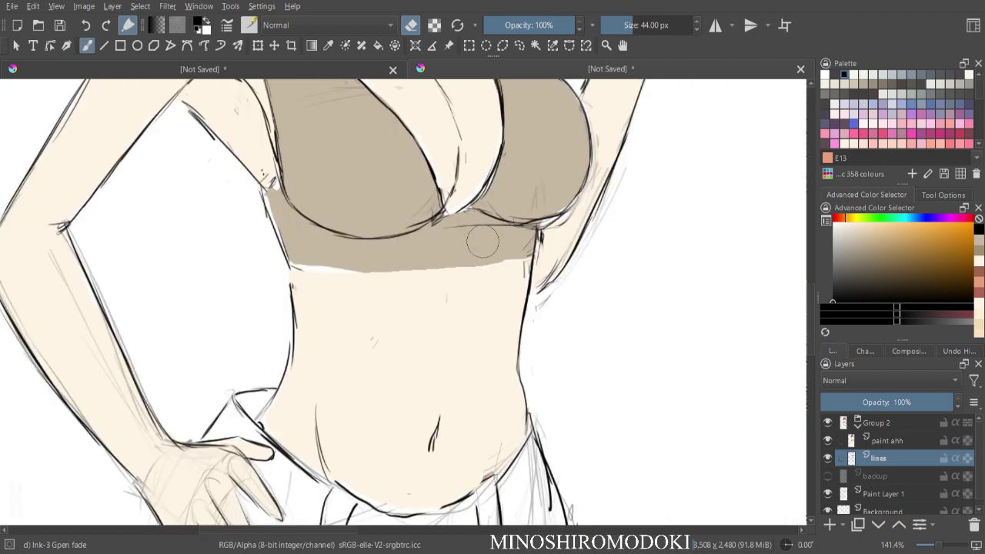
# - Redraw the bra band's lower hem as one clean black line and check the figure mirrored
pyautogui.press('e')
pyautogui.moveTo(289, 261)
pyautogui.mouseDown()
pyautogui.moveTo(386, 274)
pyautogui.moveTo(531, 254)
pyautogui.mouseUp()
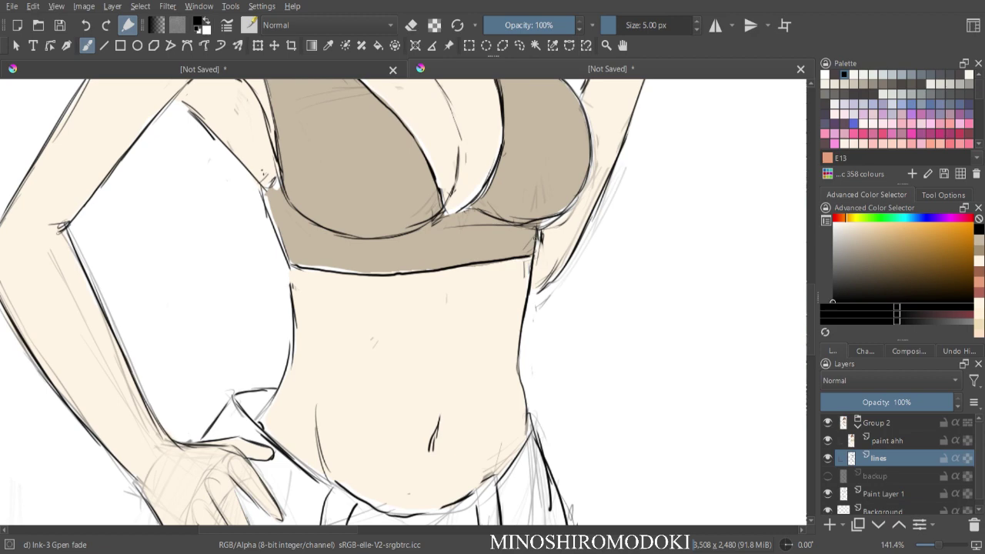
pyautogui.press('-')
pyautogui.press('e')
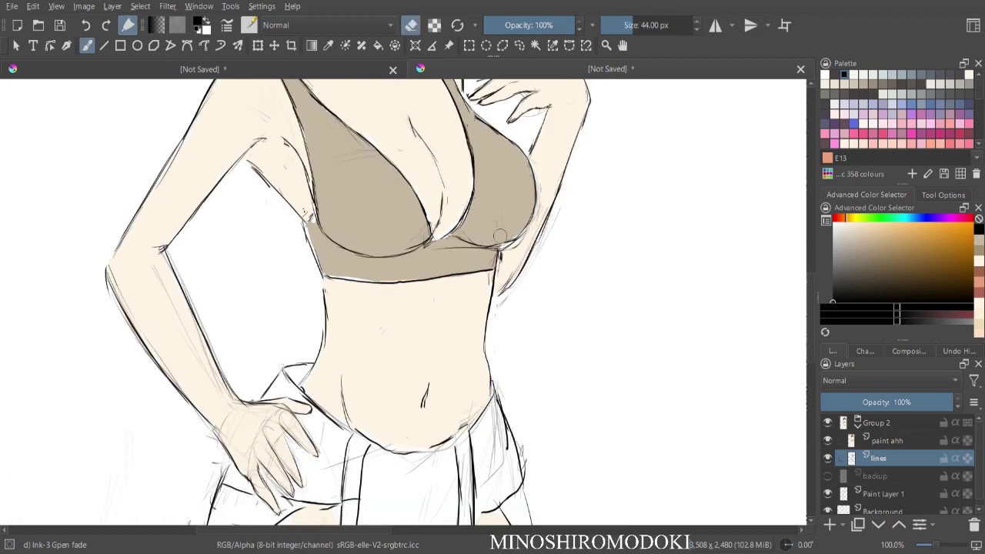
pyautogui.press('m')
pyautogui.press('e')
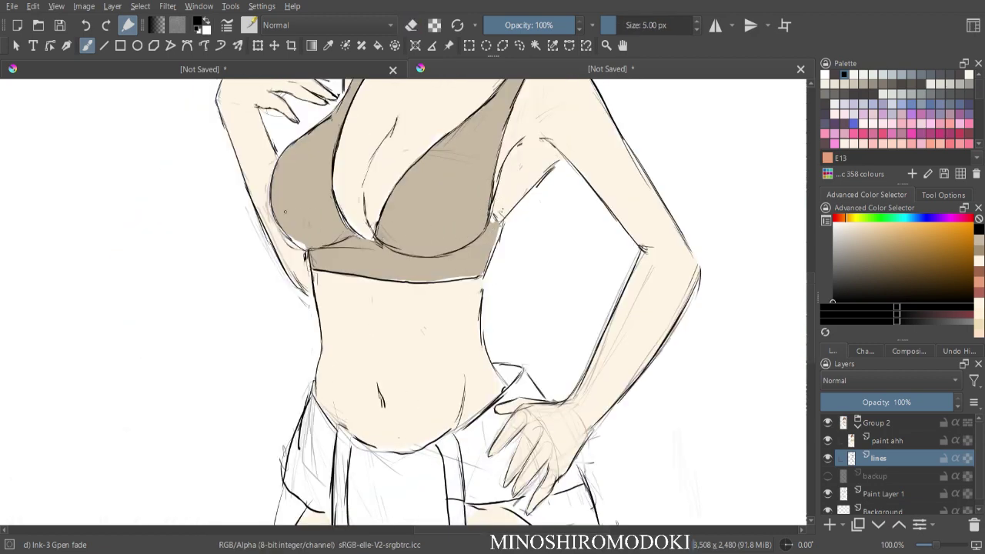
pyautogui.press('-')
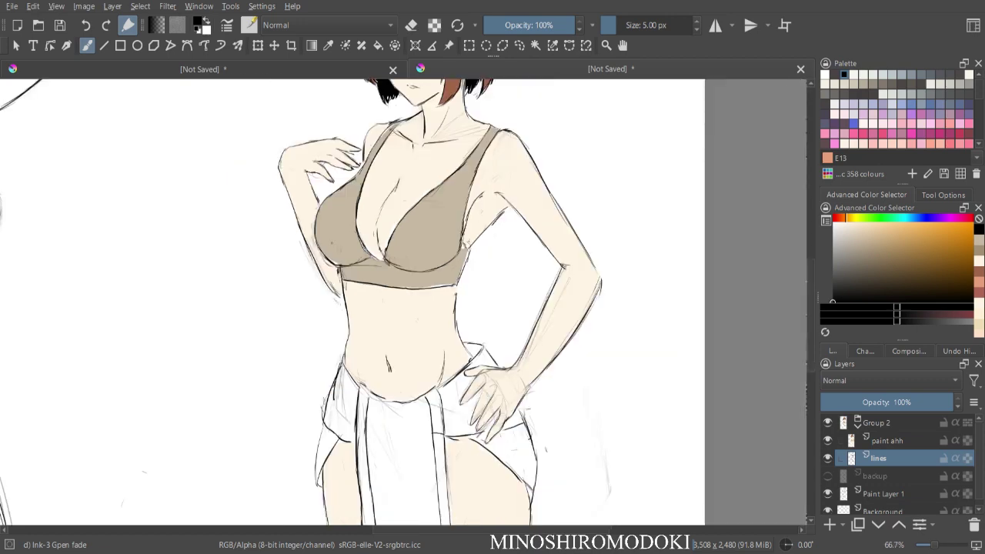
# - Ink the side edge of the bra band in black on the side of the hand-on-hip arm
pyautogui.press('-')
pyautogui.press('-')
pyautogui.press('-')
pyautogui.press('+')
pyautogui.press('+')
pyautogui.press('+')
pyautogui.moveTo(469, 251); pyautogui.dragTo(459, 284)
# - Erase the rough outer edge of the hip wrap on the side away from the hand and redraw it as a black line
pyautogui.press('-')
pyautogui.press('-')
pyautogui.moveTo(431, 324); pyautogui.dragTo(444, 224)
pyautogui.press('+')
pyautogui.press('+')
pyautogui.press('-')
pyautogui.press('l')
pyautogui.press('+')
pyautogui.press('+')
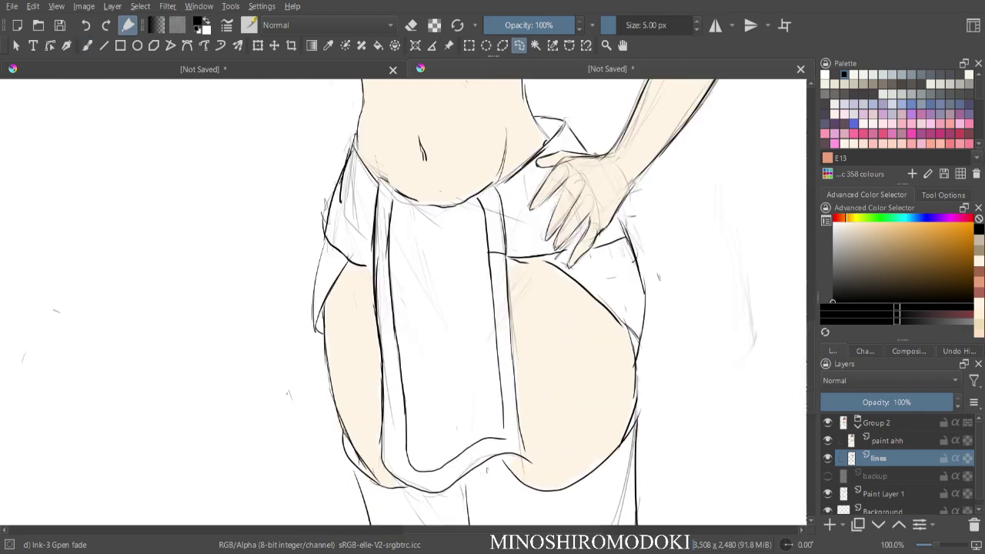
pyautogui.press('-')
pyautogui.press('e')
pyautogui.press('-')
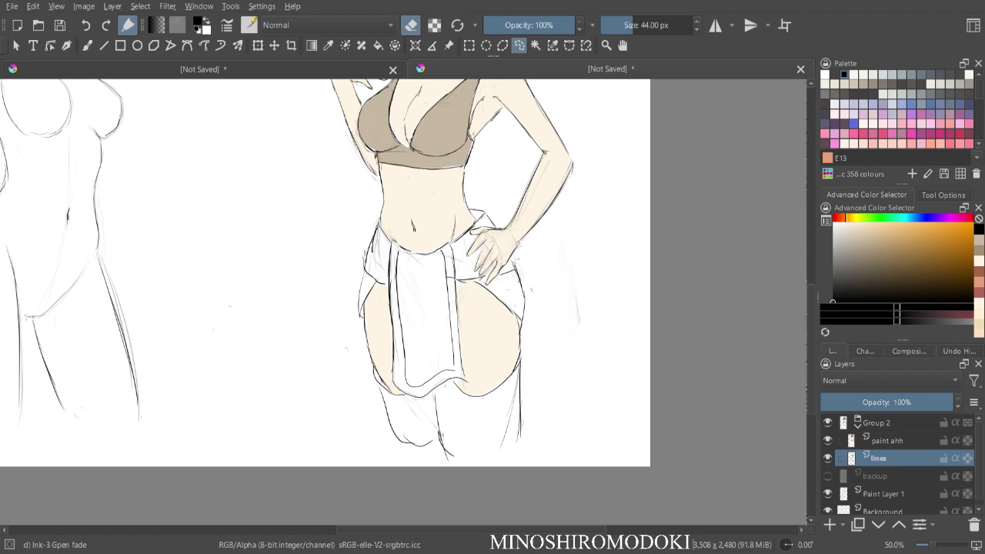
pyautogui.press('b')
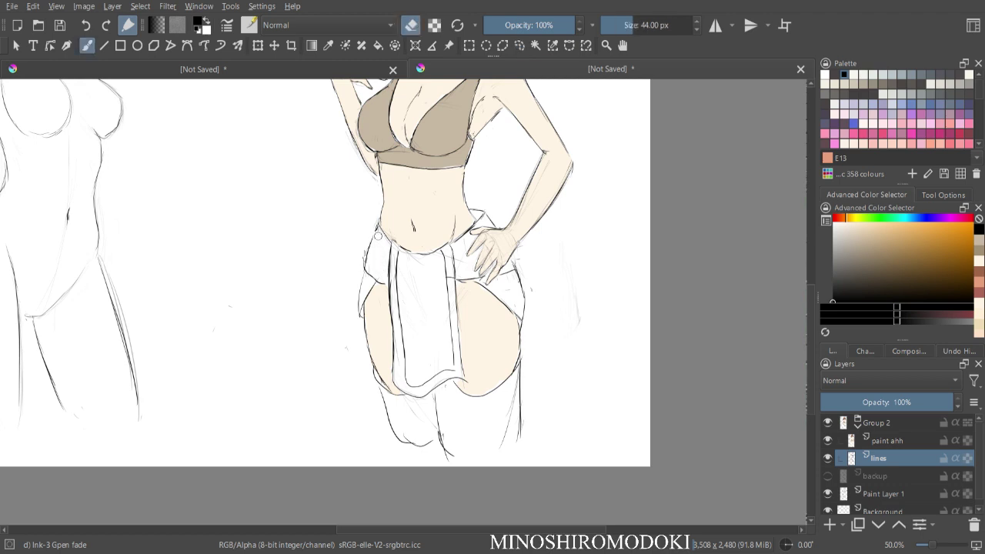
pyautogui.press('e')
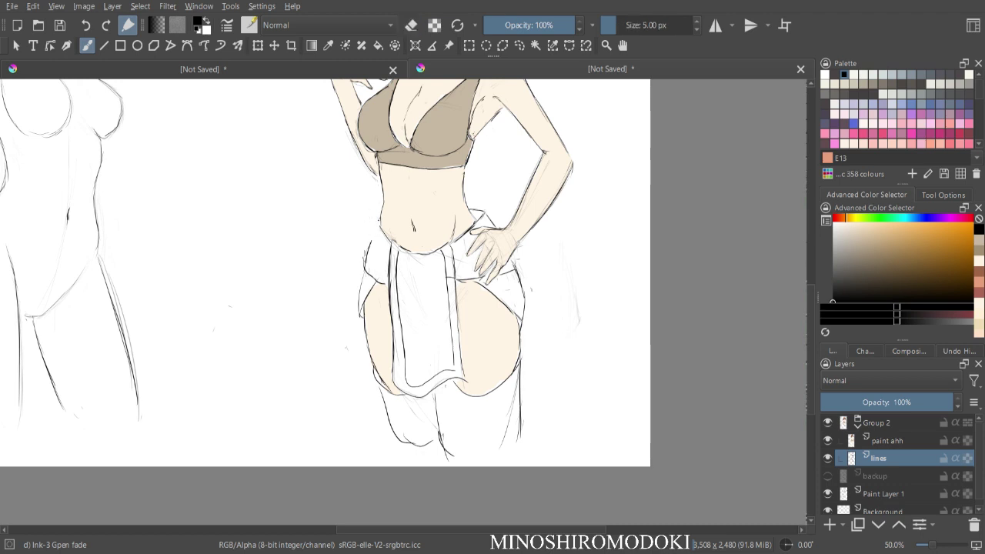
pyautogui.moveTo(376, 226); pyautogui.dragTo(363, 262)
pyautogui.press('e')
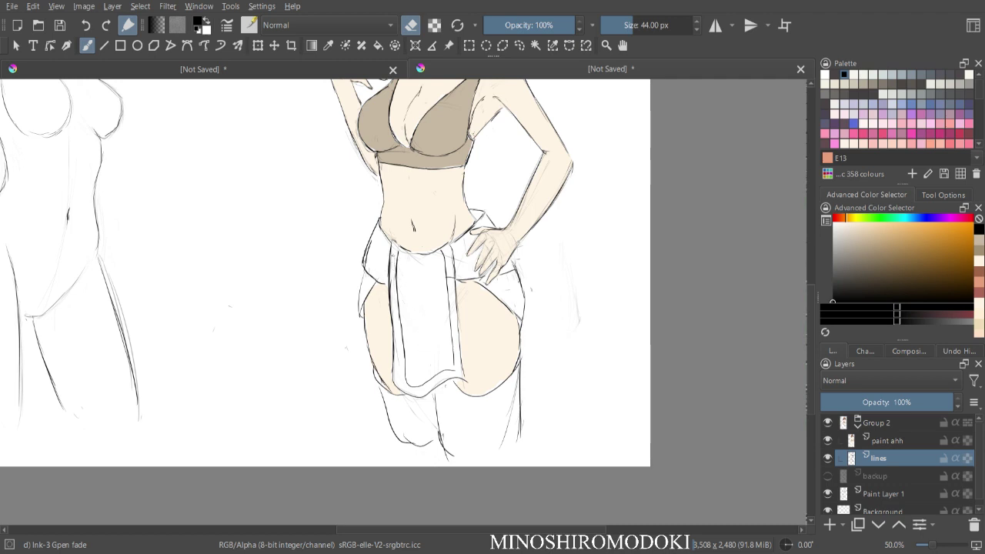
# - Clean up and re-ink the left edge of the front apron panel, erasing the stray line on the hip wrap
pyautogui.moveTo(394, 295); pyautogui.dragTo(393, 318)
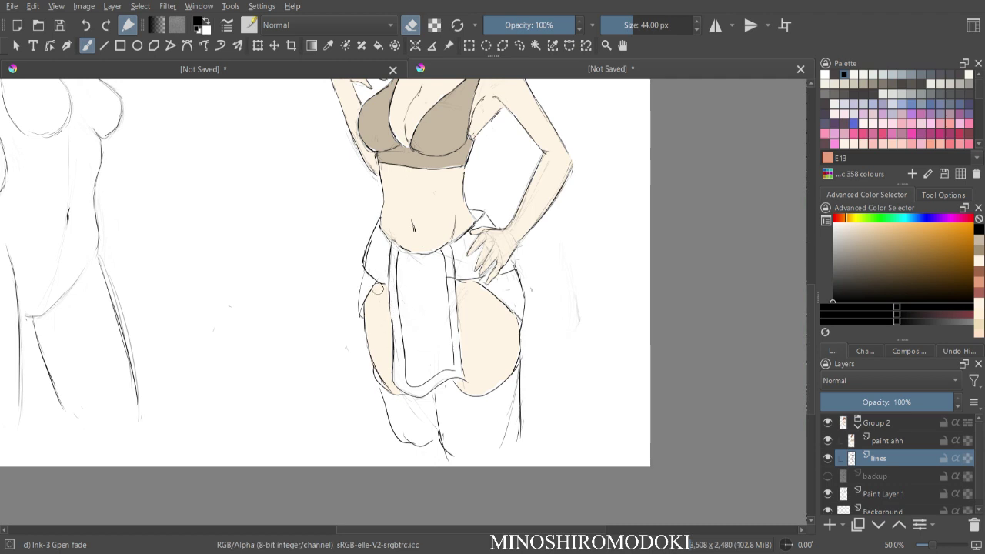
pyautogui.press('e')
pyautogui.moveTo(388, 276); pyautogui.dragTo(392, 336)
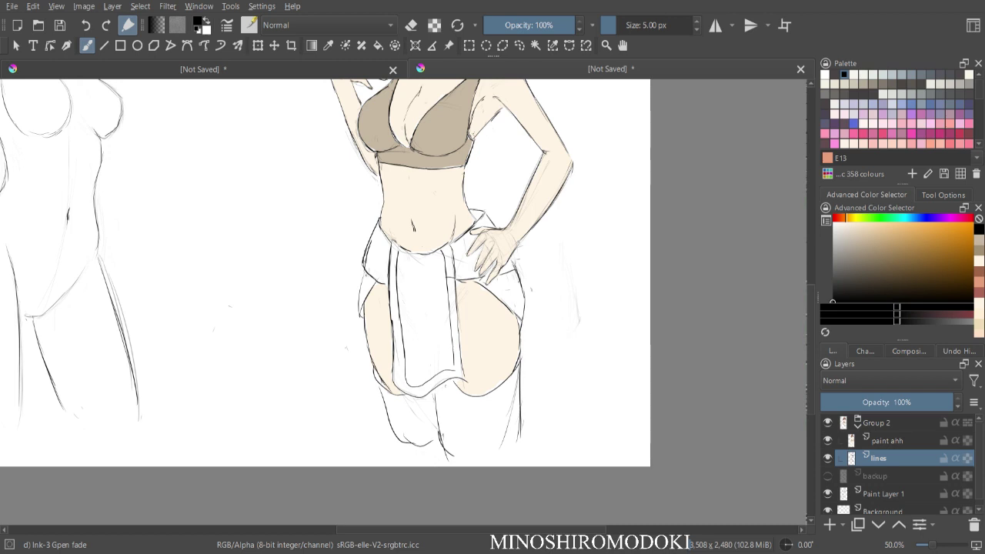
pyautogui.press('e')
pyautogui.moveTo(373, 243); pyautogui.dragTo(369, 249)
pyautogui.press('e')
# - Examine the whole figure in mirrored and normal view, then the torso up close
pyautogui.hotkey('ctrl', '-')
pyautogui.hotkey('ctrl', '-')
pyautogui.press('m')
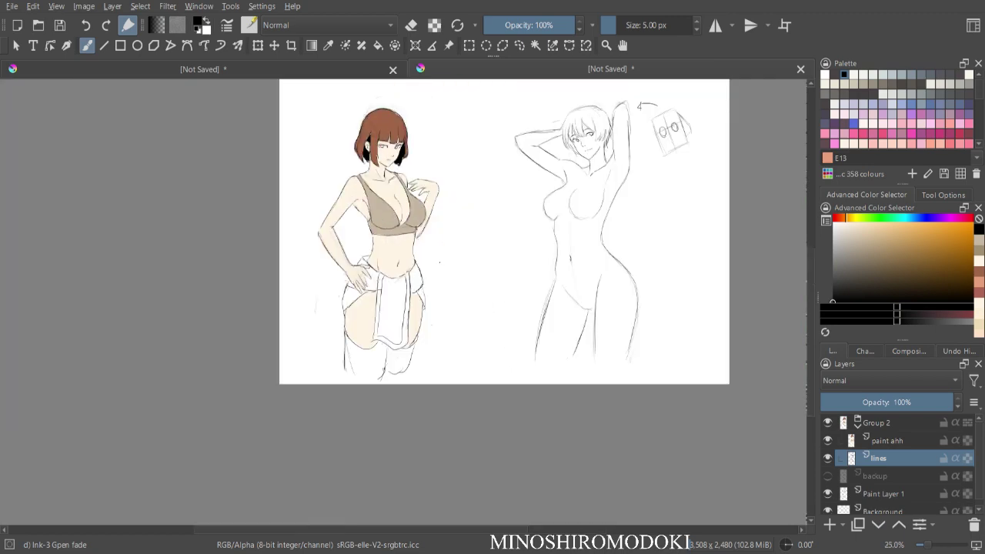
pyautogui.hotkey('ctrl', '+')
pyautogui.hotkey('ctrl', '+')
pyautogui.moveTo(435, 259); pyautogui.dragTo(374, 394)
pyautogui.press('m')
pyautogui.scroll(-3, 537, 298)
pyautogui.scroll(3, 537, 298)
pyautogui.scroll(1, 624, 470)
pyautogui.moveTo(771, 273); pyautogui.dragTo(603, 272)
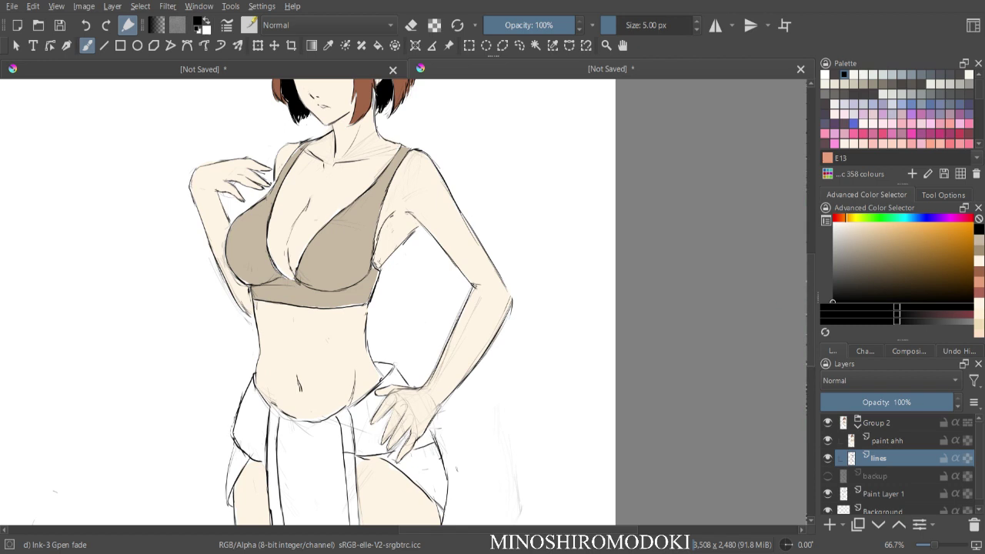
# - Sample the bra's beige as the paint colour and darken it to a deep brown
pyautogui.keyDown('ctrl'); pyautogui.click(318, 284); pyautogui.keyUp('ctrl')
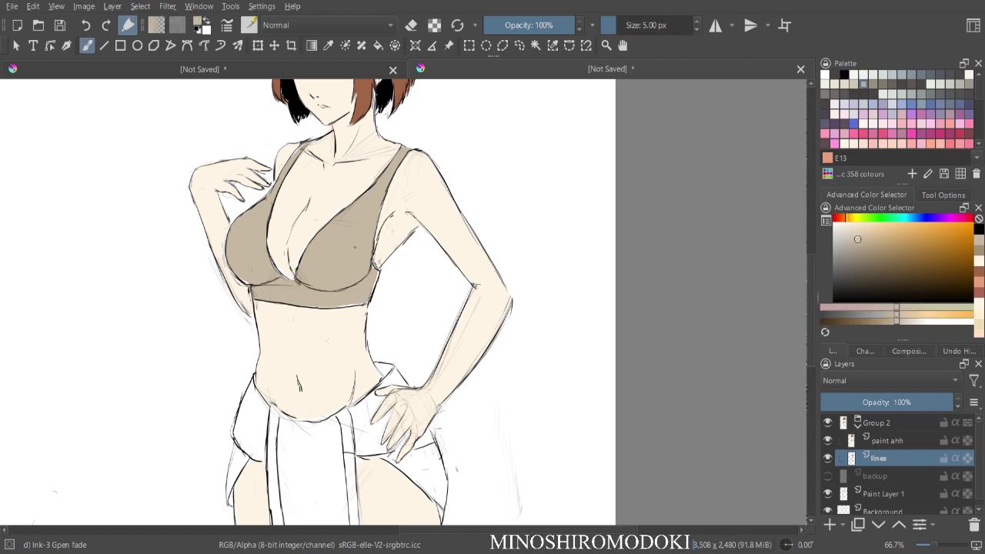
pyautogui.press('k')
pyautogui.press('k')
pyautogui.press('k')
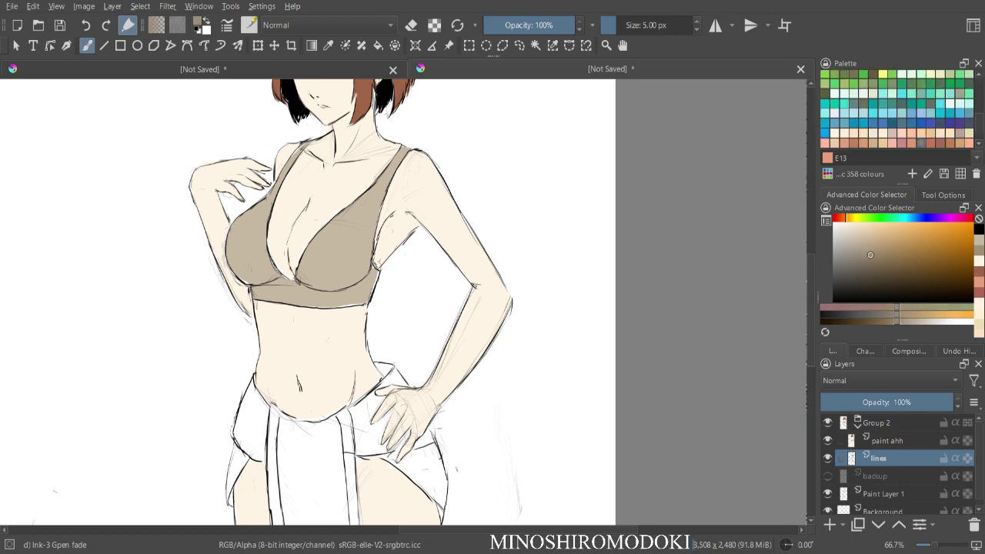
pyautogui.click(881, 262)
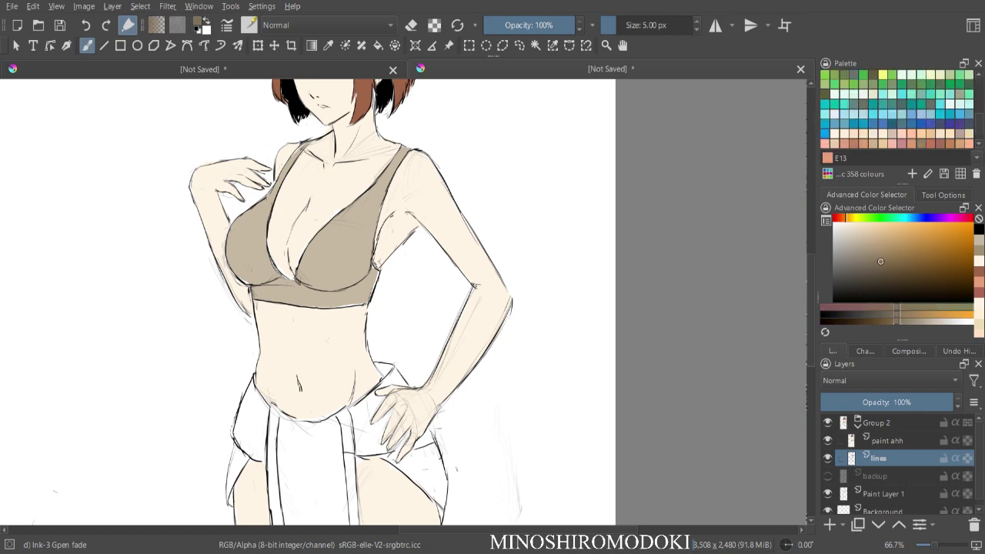
# - Make the paint ahh layer active and select the left strip of the apron's trim with a freehand outline
pyautogui.hotkey('ctrl', '-')
pyautogui.hotkey('ctrl', '-')
pyautogui.hotkey('ctrl', '-')
pyautogui.hotkey('ctrl', '+')
pyautogui.hotkey('ctrl', '+')
pyautogui.hotkey('ctrl', '+')
pyautogui.hotkey('ctrl', '+')
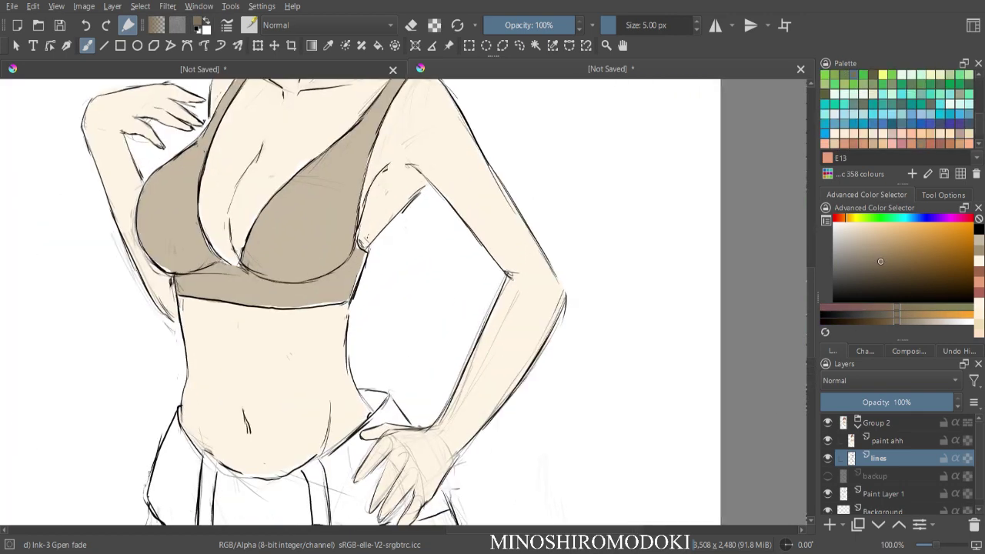
pyautogui.moveTo(332, 398); pyautogui.dragTo(511, 143)
pyautogui.press('l')
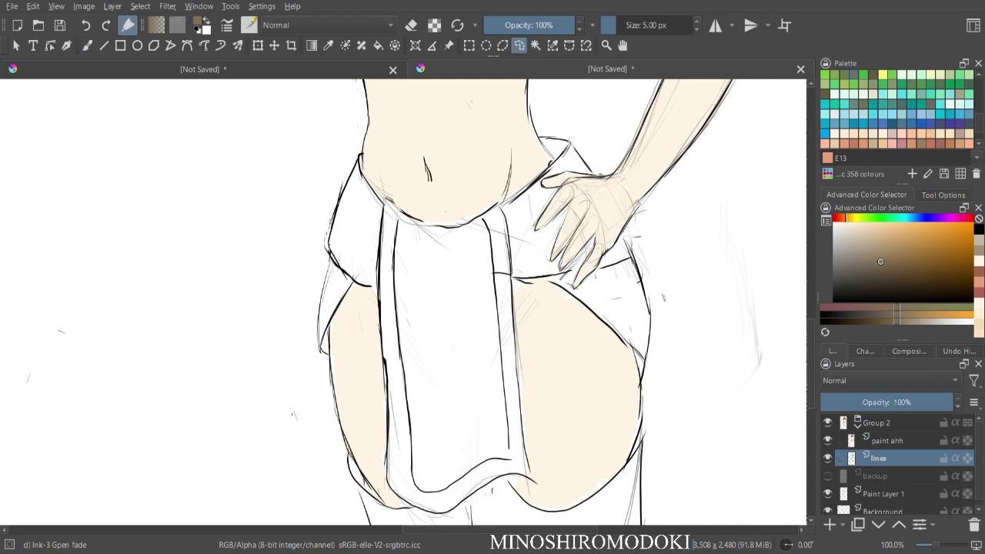
pyautogui.moveTo(386, 200); pyautogui.dragTo(393, 205)
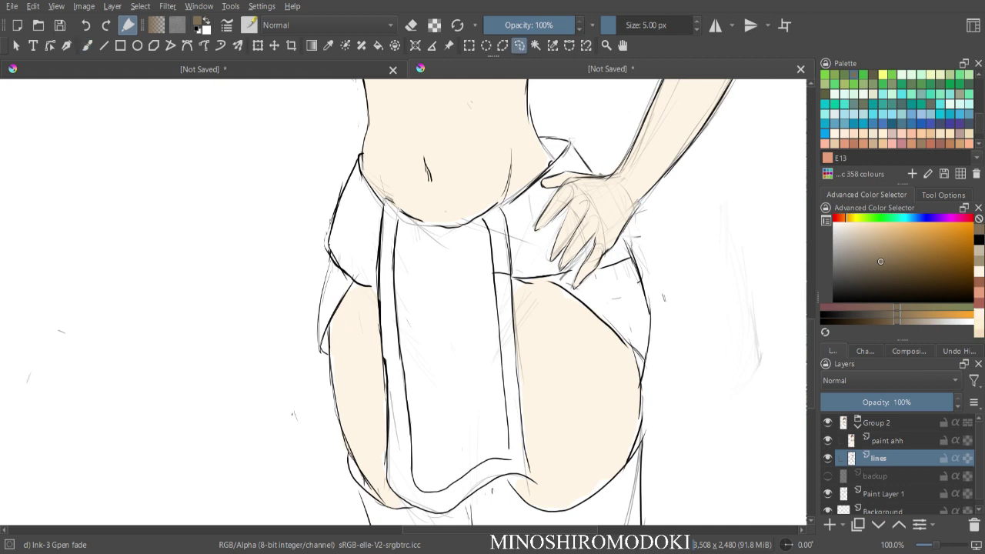
pyautogui.click(888, 441)
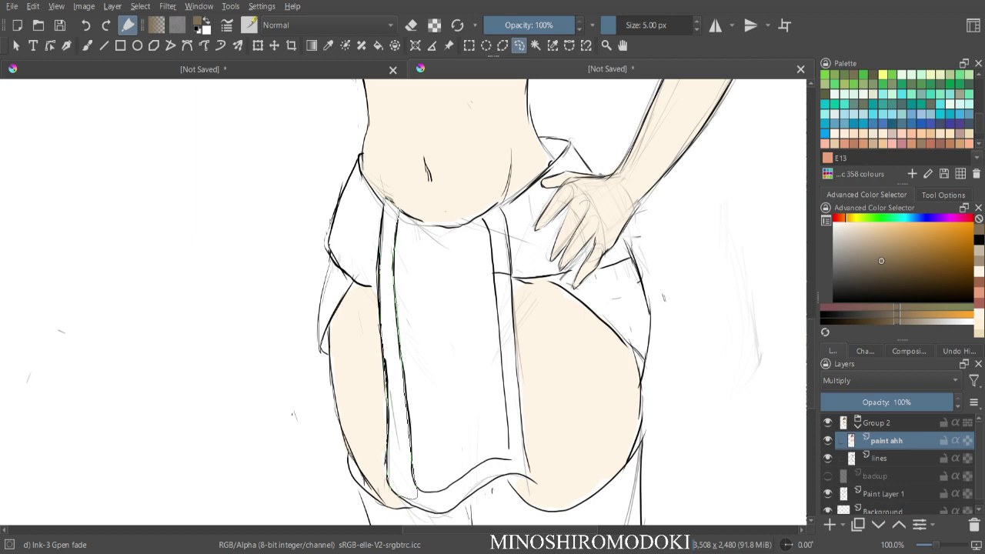
pyautogui.hotkey('ctrl', '-')
pyautogui.hotkey('ctrl', '+')
pyautogui.hotkey('ctrl', 'shift', 'a')
pyautogui.hotkey('ctrl', '-')
pyautogui.hotkey('ctrl', '-')
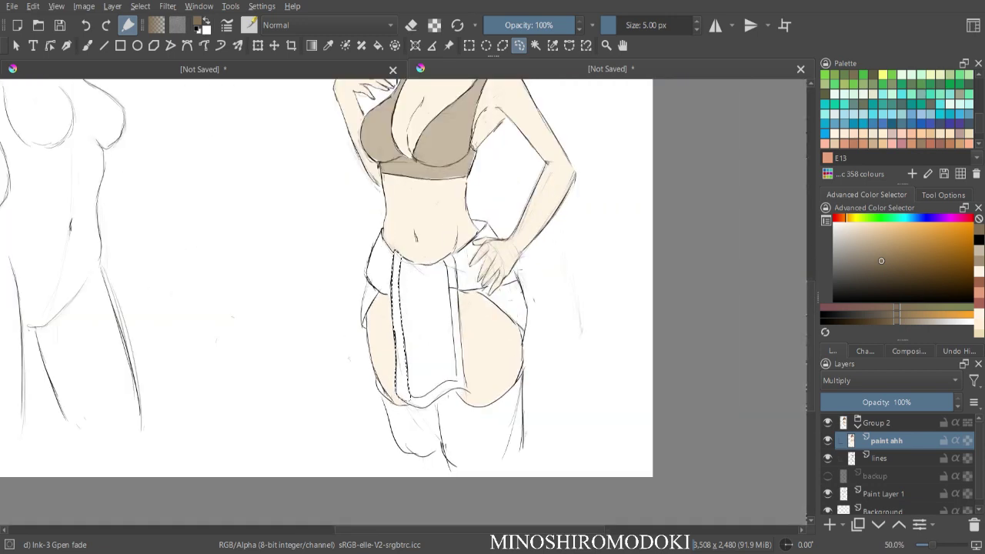
# - Extend the freehand selection along the apron's lower hem and up the right strip of its trim
pyautogui.press('+')
pyautogui.press('+')
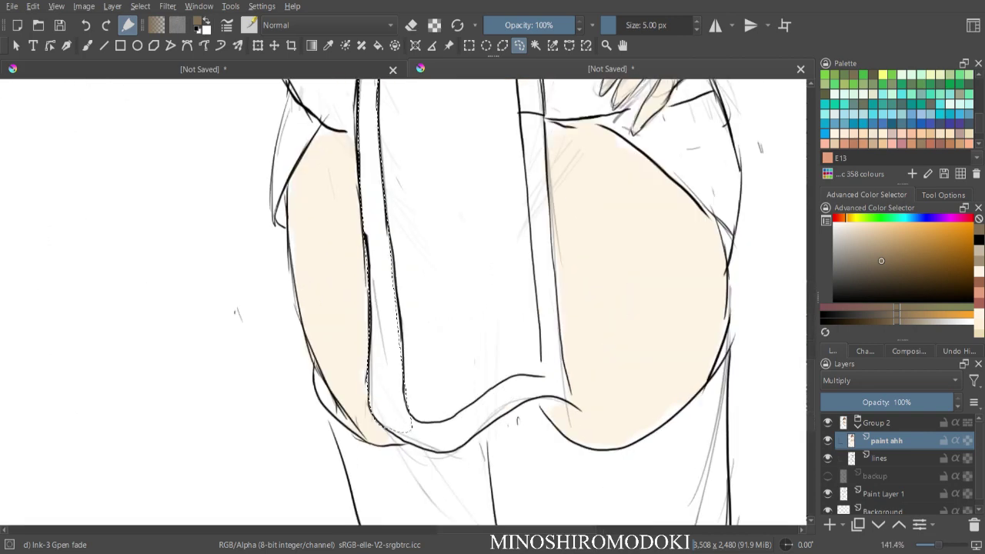
pyautogui.press('+')
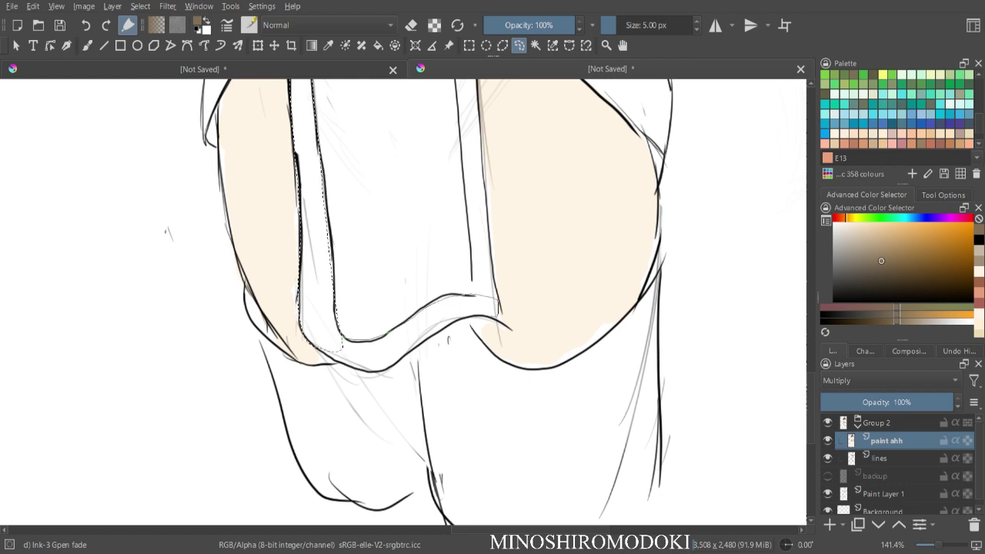
pyautogui.moveTo(433, 337)
pyautogui.mouseDown()
pyautogui.moveTo(386, 370)
pyautogui.moveTo(343, 365)
pyautogui.moveTo(338, 351)
pyautogui.mouseUp()
pyautogui.hotkey('ctrl', '-')
pyautogui.moveTo(403, 269); pyautogui.dragTo(355, 410)
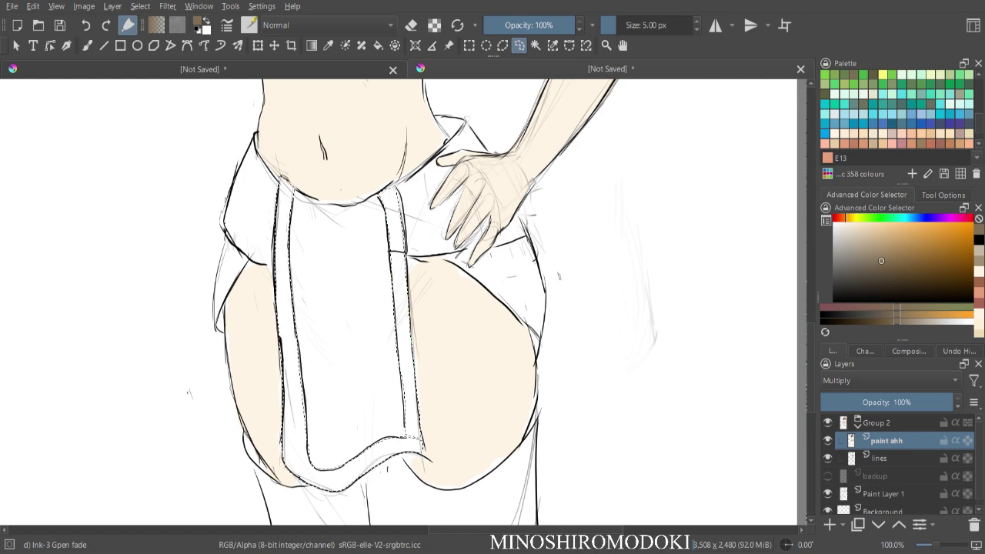
pyautogui.hotkey('ctrl', '-')
pyautogui.hotkey('ctrl', '+')
pyautogui.hotkey('ctrl', '+')
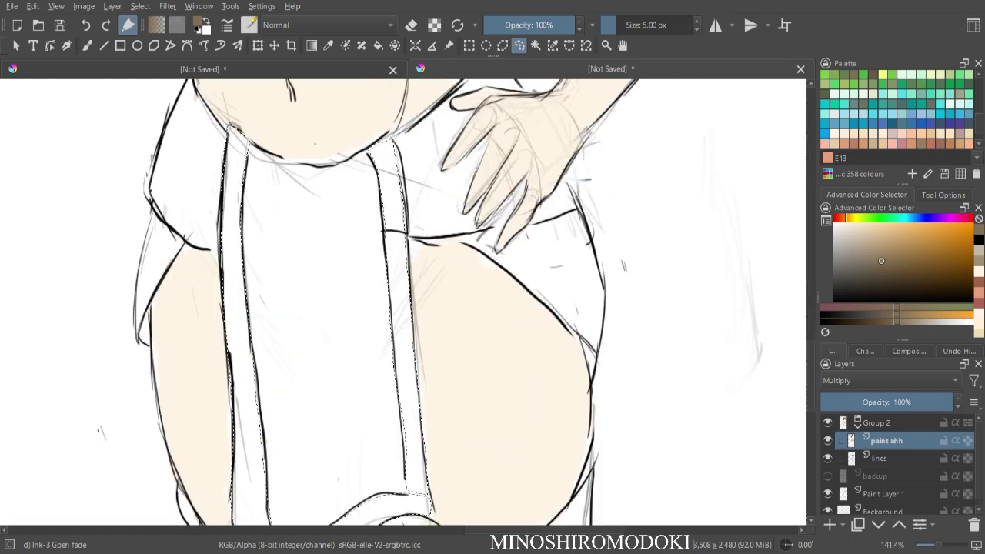
pyautogui.moveTo(408, 377); pyautogui.dragTo(416, 225)
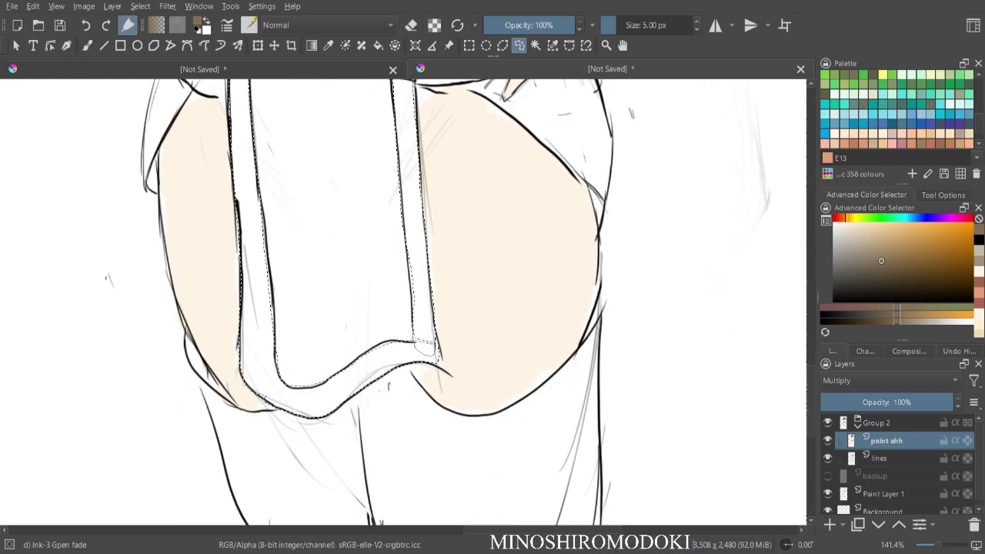
pyautogui.hotkey('ctrl', '-')
pyautogui.hotkey('ctrl', '-')
pyautogui.press('-')
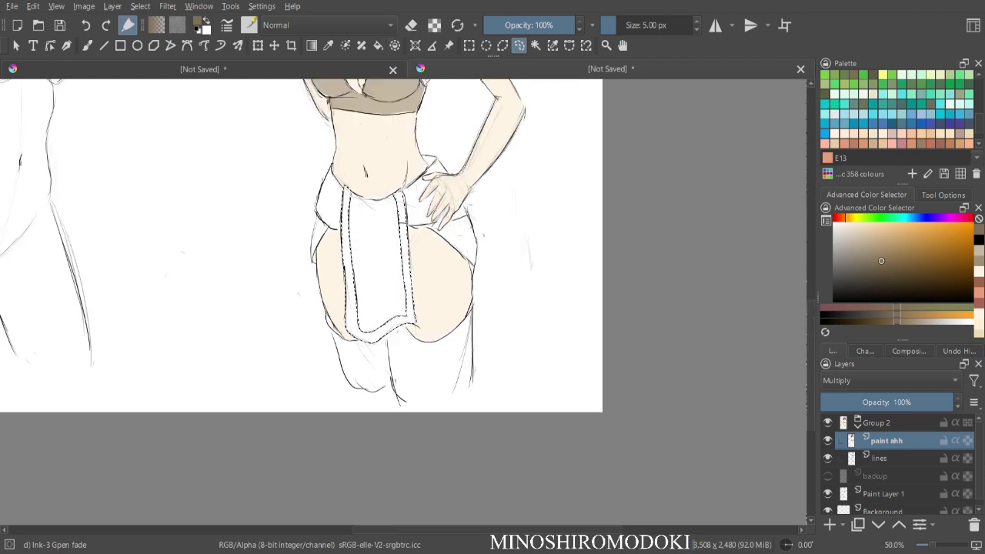
# - Try filling the selected apron trim with the deep brown and check it mirrored before undoing the fill
pyautogui.press('f')
pyautogui.click(406, 258)
pyautogui.press('-')
pyautogui.press('m')
pyautogui.press('+')
pyautogui.press('+')
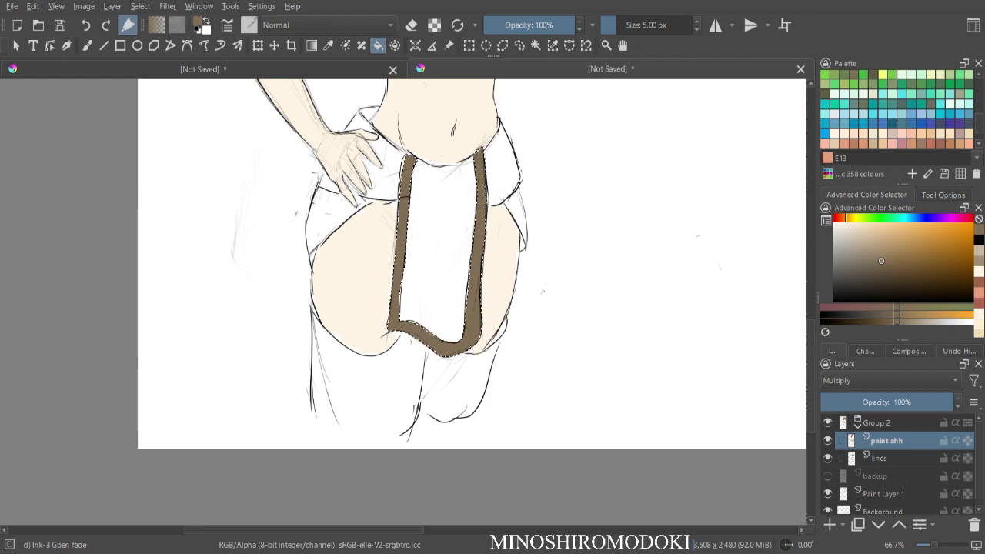
pyautogui.hotkey('ctrl', 'z')
pyautogui.press('m')
pyautogui.press('-')
# - Try a shade slightly darker than the bra's beige as the apron trim fill and compare it in the mirrored view
pyautogui.click(858, 238)
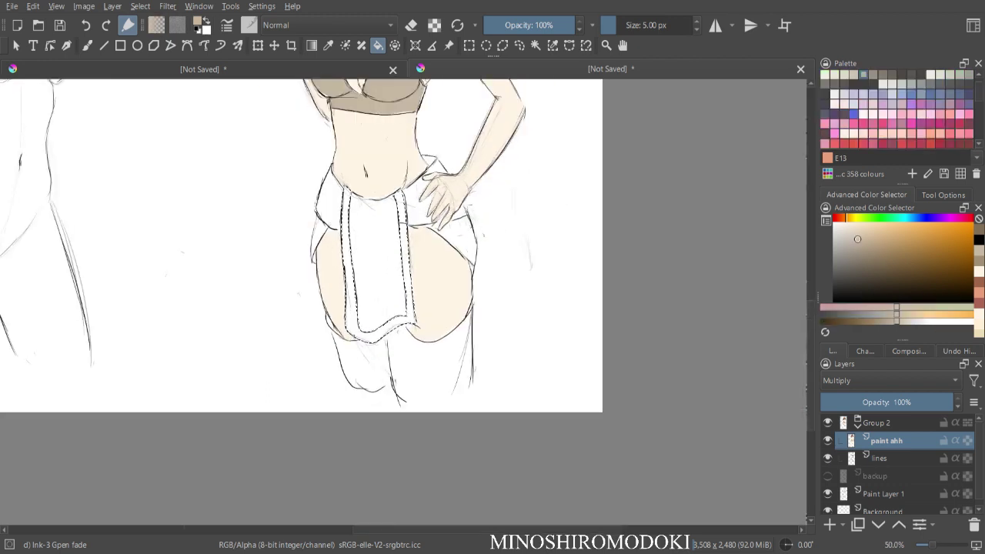
pyautogui.moveTo(858, 239); pyautogui.dragTo(862, 243)
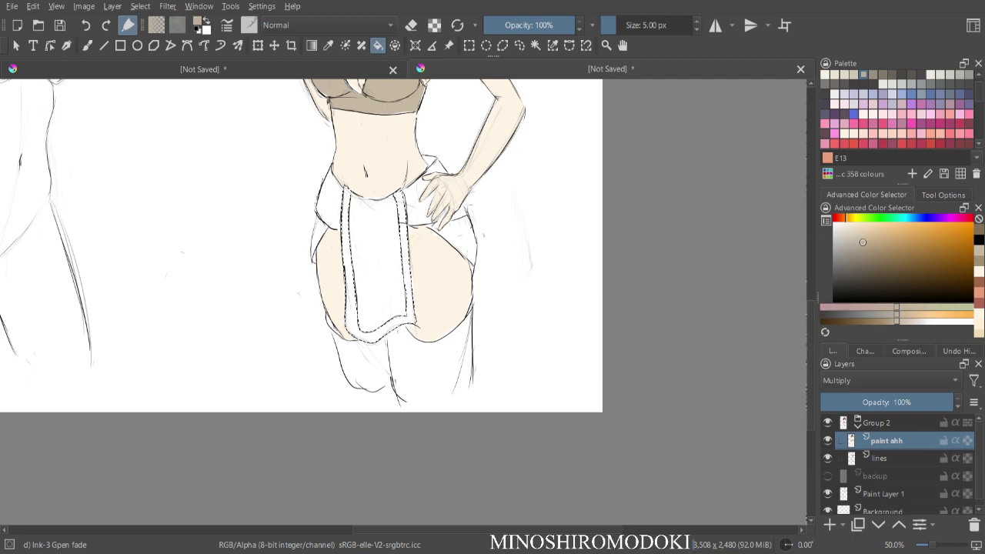
pyautogui.click(864, 247)
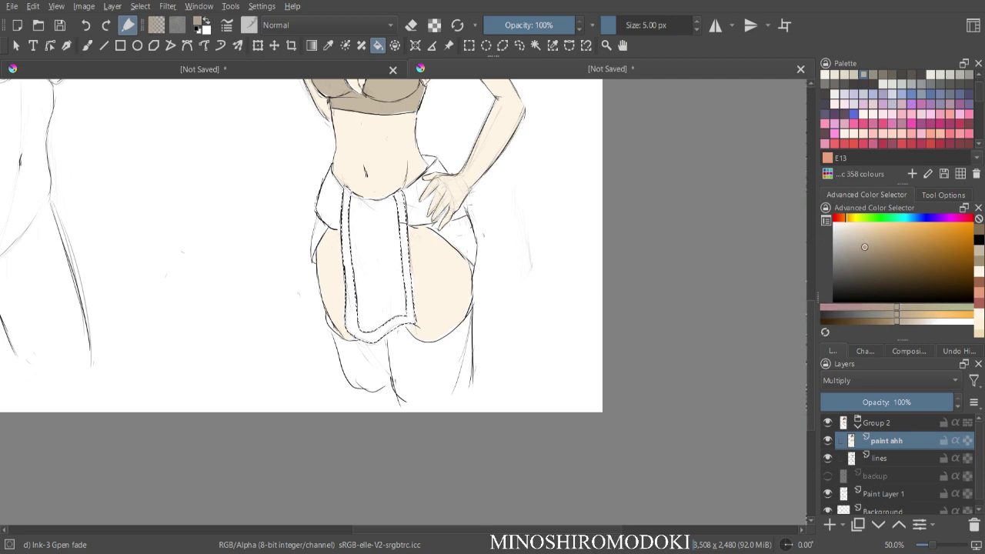
pyautogui.click(350, 296)
pyautogui.hotkey('ctrl', '-')
pyautogui.hotkey('ctrl', '-')
pyautogui.press('m')
pyautogui.hotkey('ctrl', '+')
pyautogui.hotkey('ctrl', '+')
pyautogui.hotkey('ctrl', '-')
pyautogui.hotkey('ctrl', '-')
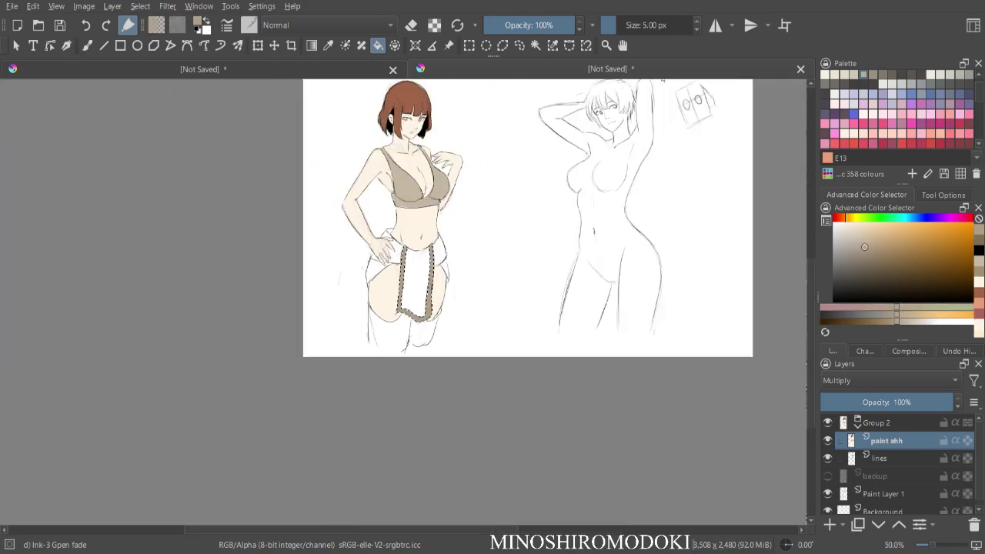
pyautogui.press('m')
pyautogui.press('+')
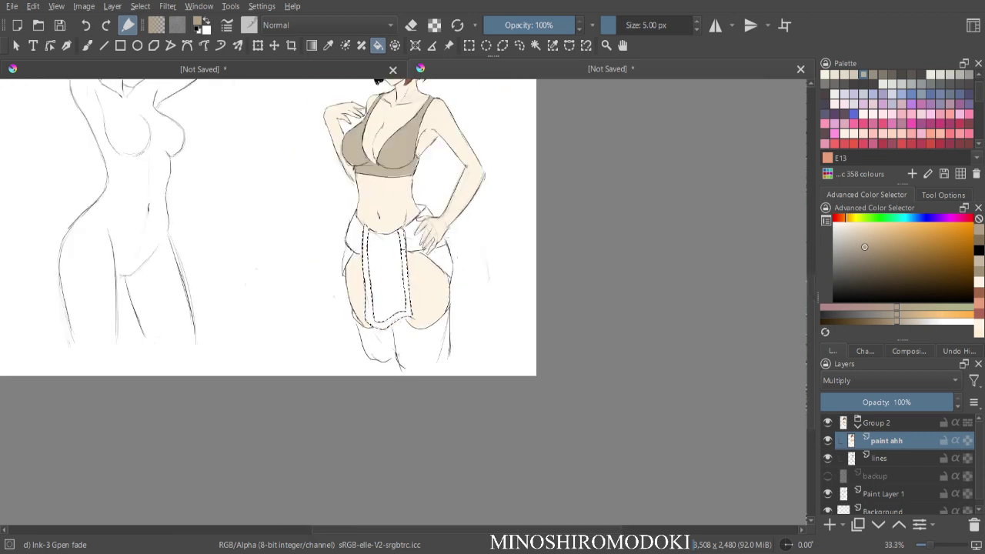
# - Mix a slightly darker brown from the bra's beige and fill the selected apron trim with it
pyautogui.click(858, 239)
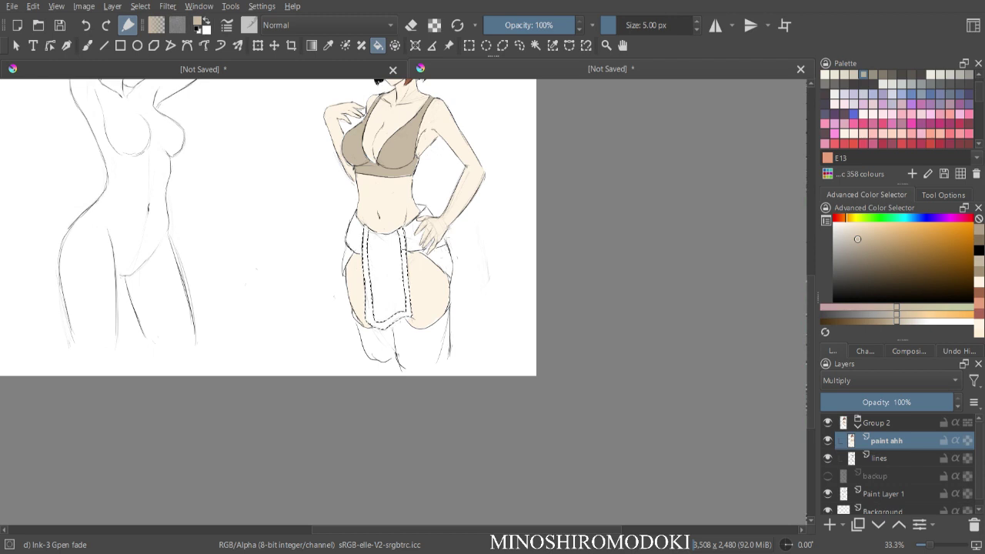
pyautogui.moveTo(858, 240); pyautogui.dragTo(863, 245)
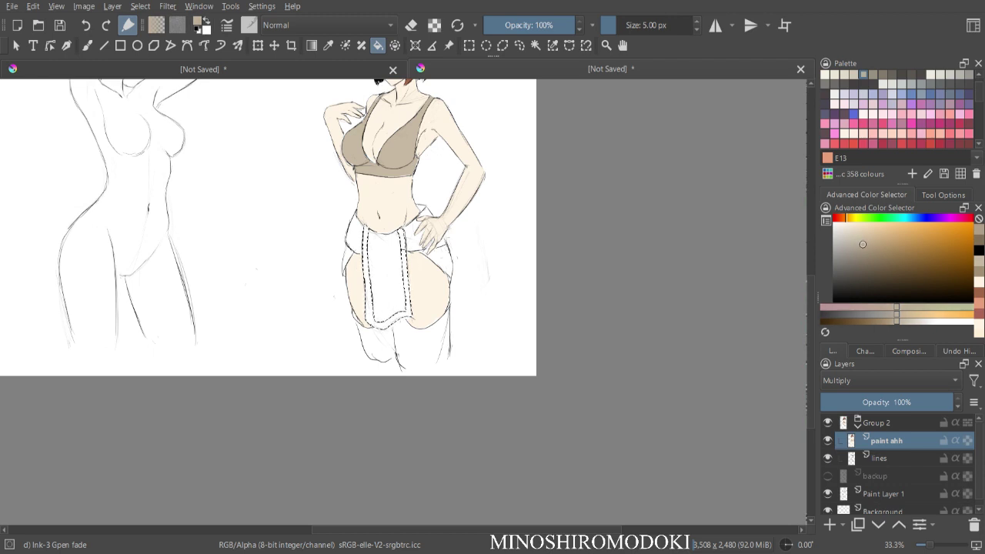
pyautogui.click(408, 296)
# - Compare the filled trim with the rest of the figure in normal and mirrored view, and clear the selection
pyautogui.press('-')
pyautogui.press('-')
pyautogui.press('+')
pyautogui.press('m')
pyautogui.press('+')
pyautogui.press('+')
pyautogui.press('m')
pyautogui.press('-')
pyautogui.press('-')
pyautogui.press('-')
pyautogui.press('+')
pyautogui.press('+')
pyautogui.press('+')
pyautogui.press('+')
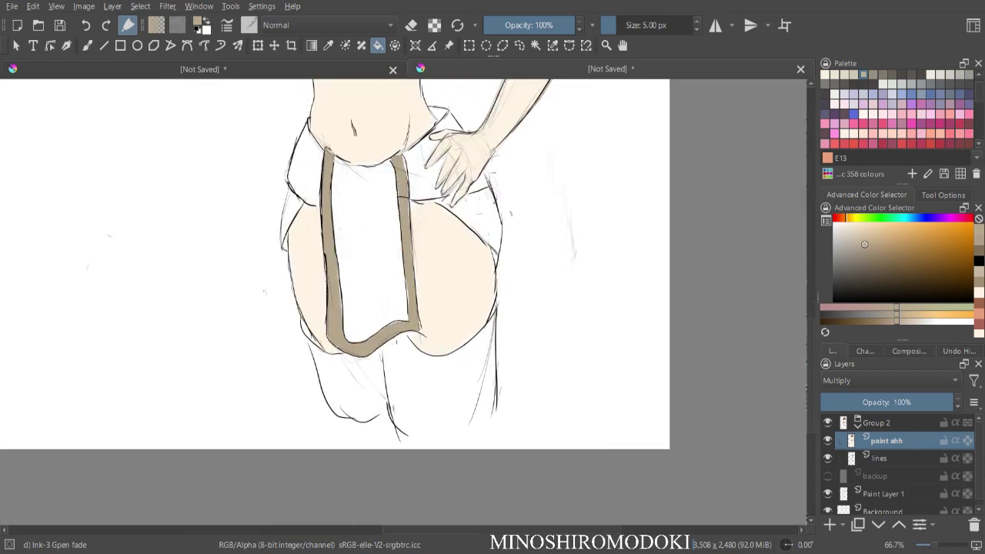
# - Switch from filling to the Copic Marker brush at 24 px
pyautogui.press('b')
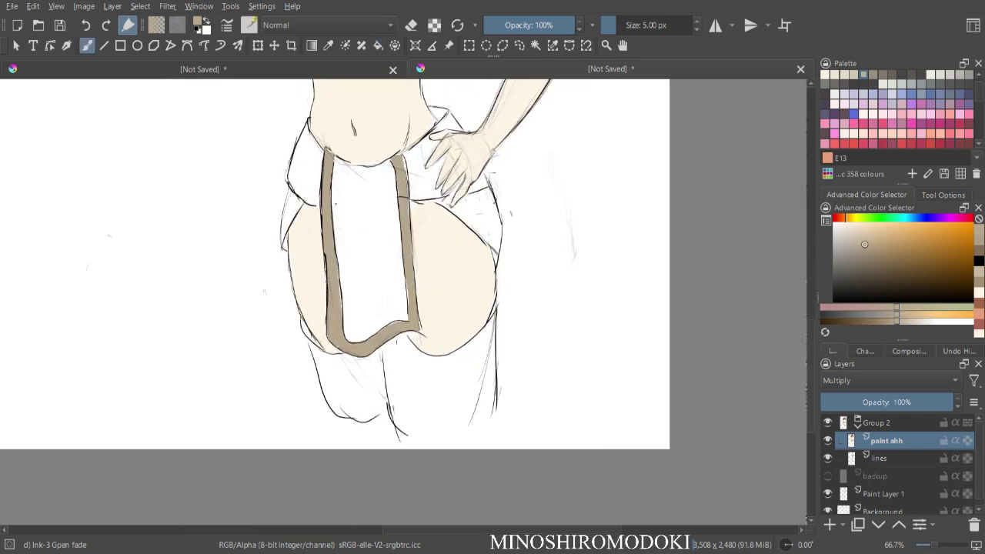
pyautogui.press(']')
pyautogui.press(']')
pyautogui.rightClick(349, 212)
pyautogui.click(355, 299)
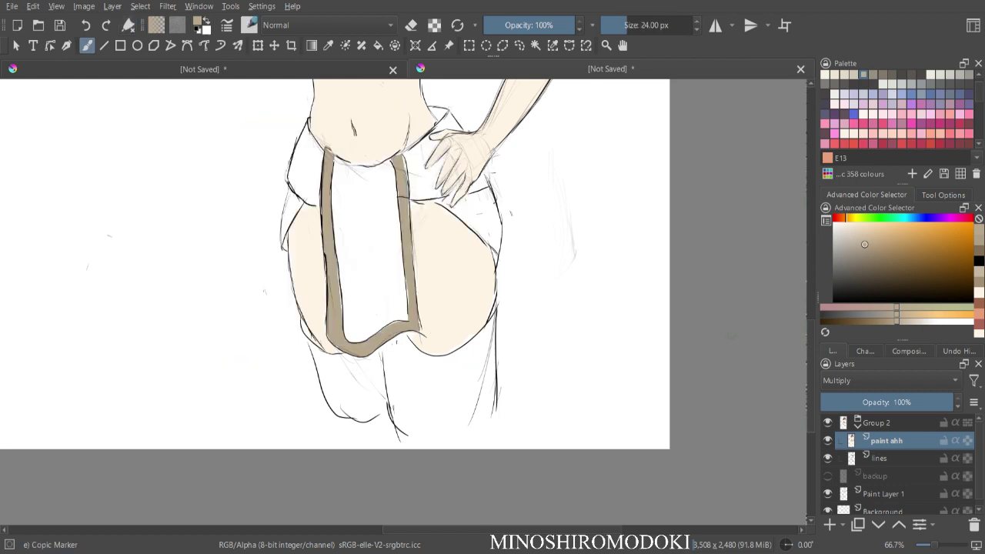
# - Try painting along the apron panel's inner edge with the trim brown and with the beige sampled from the bra
pyautogui.moveTo(334, 153); pyautogui.dragTo(346, 268)
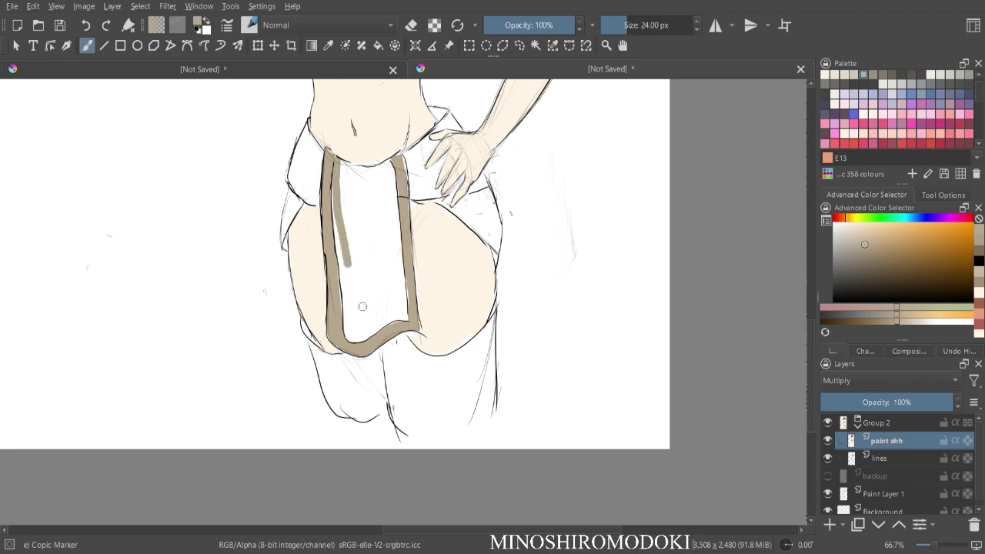
pyautogui.hotkey('ctrl', 'z')
pyautogui.scroll(-1, 392, 197)
pyautogui.moveTo(383, 85); pyautogui.dragTo(391, 193)
pyautogui.keyDown('ctrl'); pyautogui.click(396, 187); pyautogui.keyUp('ctrl')
pyautogui.scroll(-2, 402, 301)
pyautogui.scroll(4, 402, 301)
pyautogui.moveTo(324, 312)
pyautogui.mouseDown()
pyautogui.moveTo(320, 174)
pyautogui.moveTo(326, 315)
pyautogui.mouseUp()
pyautogui.moveTo(332, 360)
pyautogui.mouseDown()
pyautogui.moveTo(341, 418)
pyautogui.moveTo(385, 404)
pyautogui.mouseUp()
pyautogui.press('-')
pyautogui.press('-')
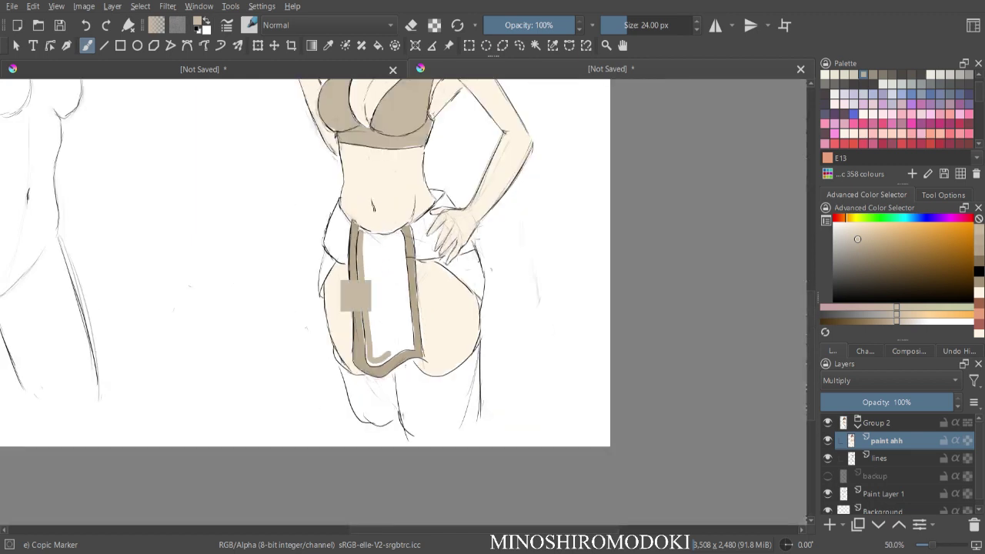
# - Undo back to the active apron trim selection and delete the trim's brown fill
pyautogui.hotkey('ctrl', 'z')
pyautogui.hotkey('ctrl', 'z')
pyautogui.press('-')
pyautogui.press('+')
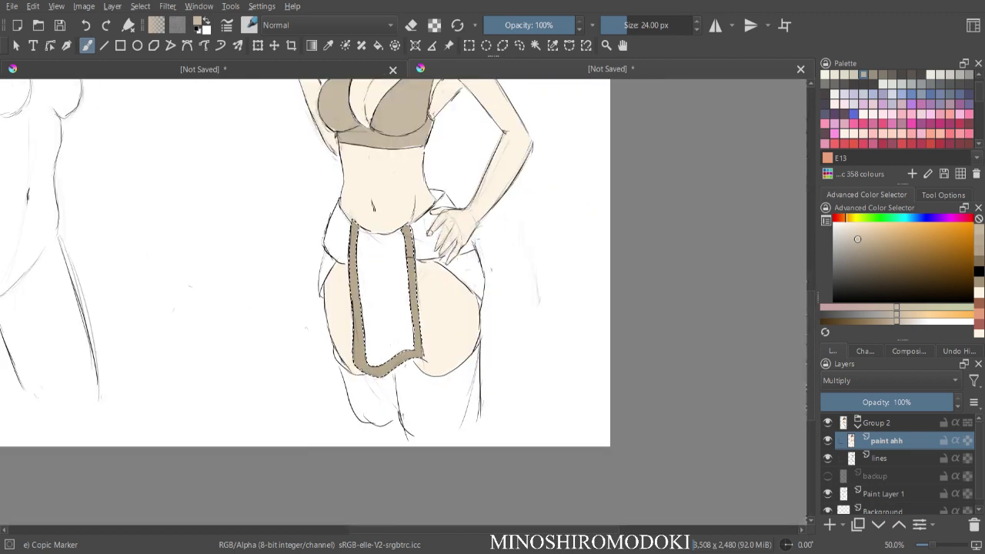
pyautogui.press('Delete')
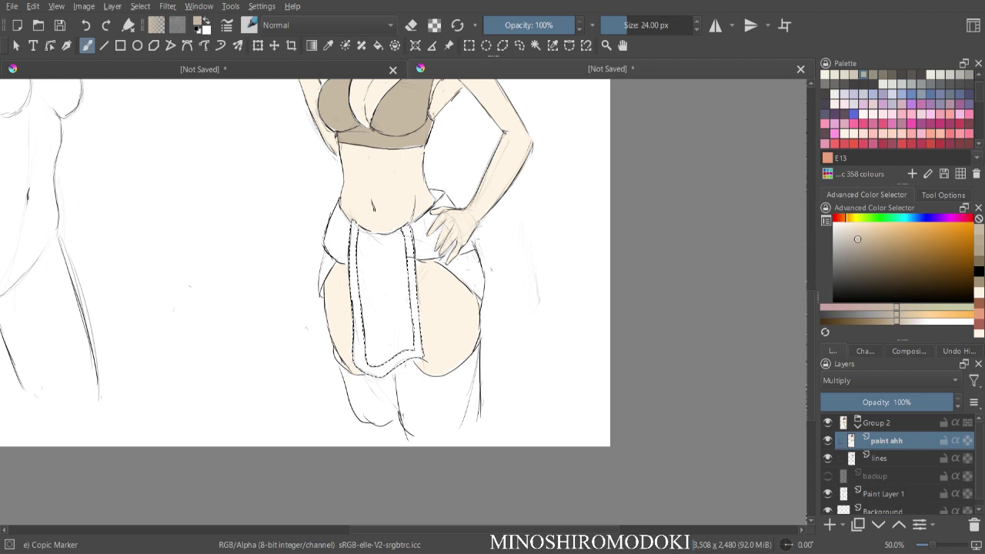
# - Darken the beige by two steps and fill the selected apron trim with the resulting brown
pyautogui.press('k')
pyautogui.press('k')
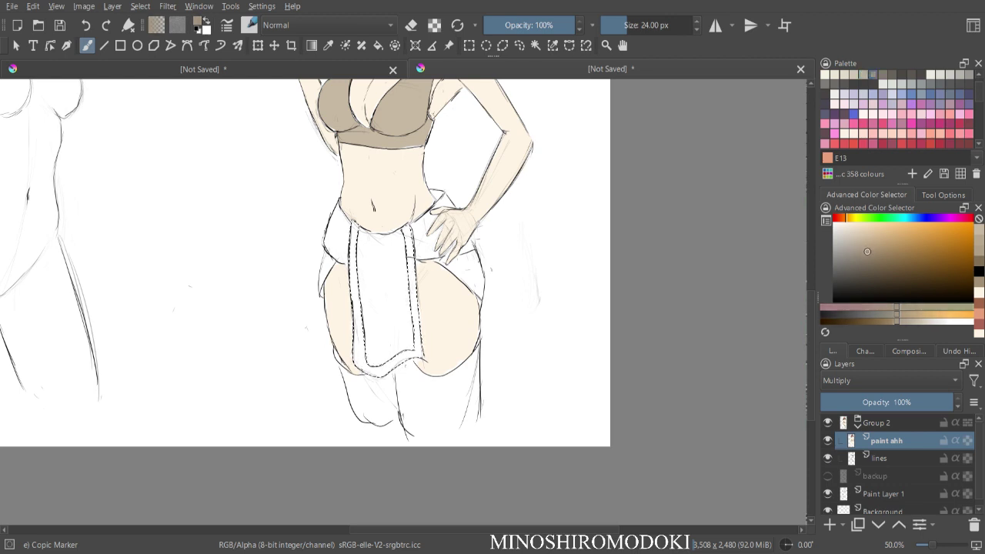
pyautogui.press('f')
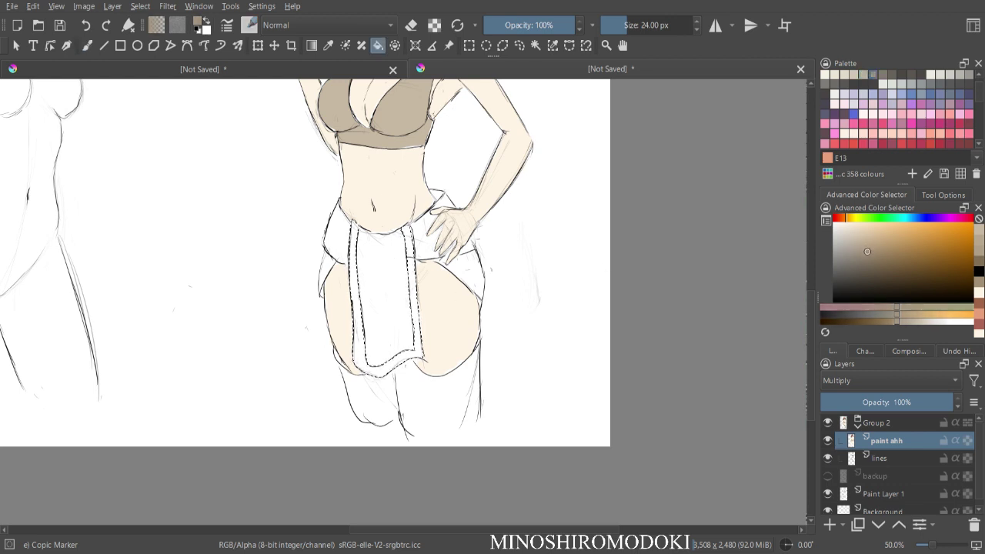
pyautogui.click(415, 308)
# - Compare the darker trim with the whole figure in mirrored and normal view, and clear the selection
pyautogui.press('-')
pyautogui.press('-')
pyautogui.press('m')
pyautogui.press('+')
pyautogui.press('+')
pyautogui.press('m')
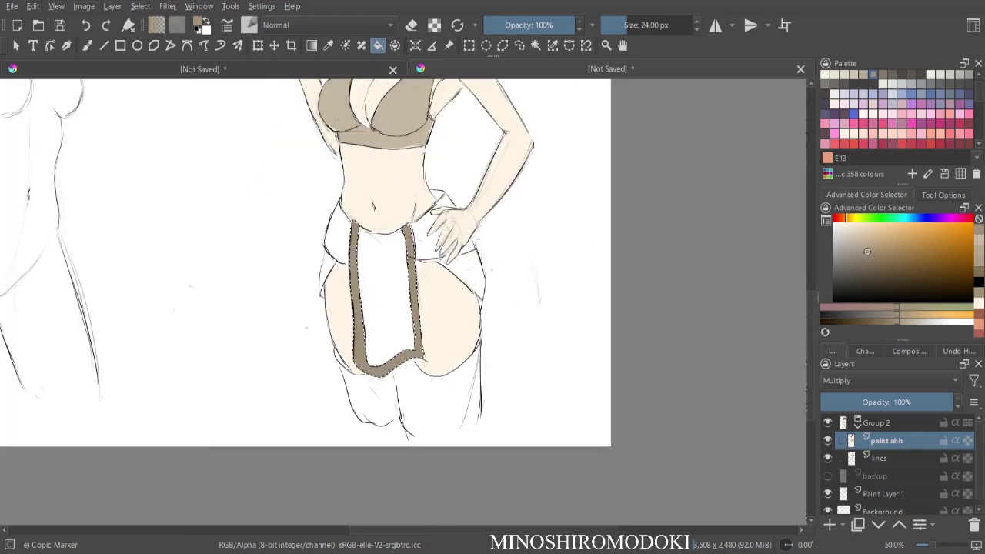
pyautogui.press('-')
pyautogui.press('-')
pyautogui.press('+')
pyautogui.press('+')
pyautogui.press('+')
pyautogui.press('+')
pyautogui.hotkey('ctrl', 'shift', 'a')
pyautogui.press('+')
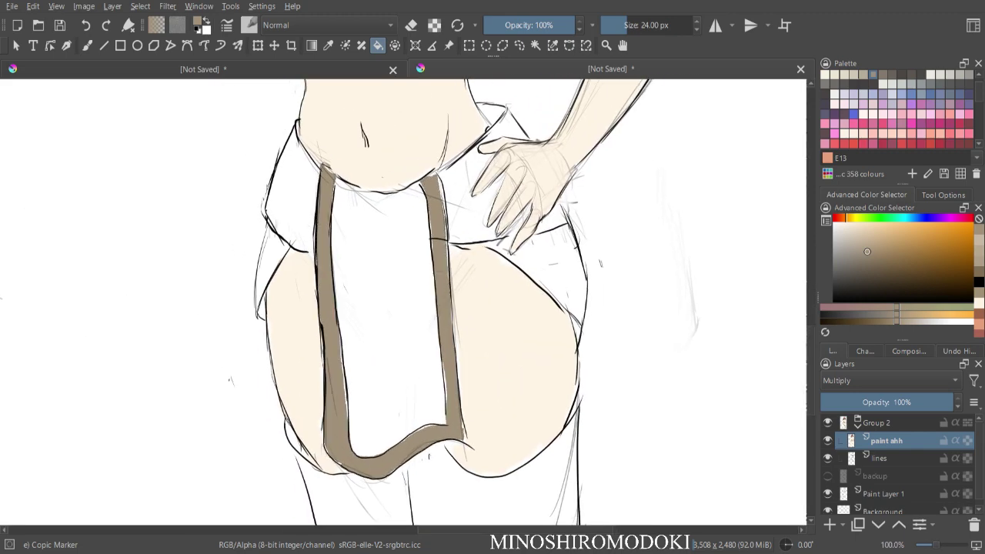
# - Outline the inside of the apron's central panel with the bra's beige and fill the enclosed area with it
pyautogui.press('b')
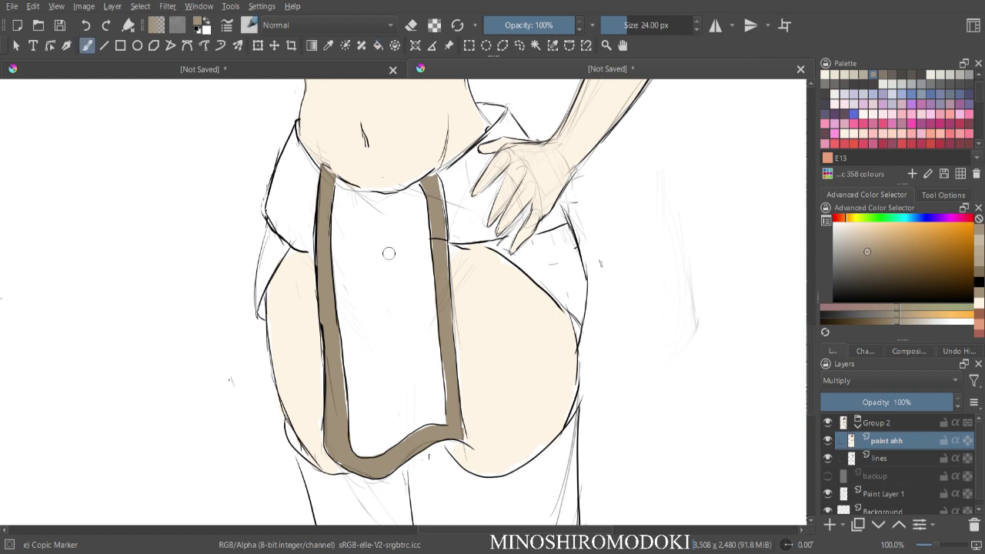
pyautogui.press('-')
pyautogui.scroll(2, 396, 231)
pyautogui.keyDown('ctrl'); pyautogui.click(417, 165); pyautogui.keyUp('ctrl')
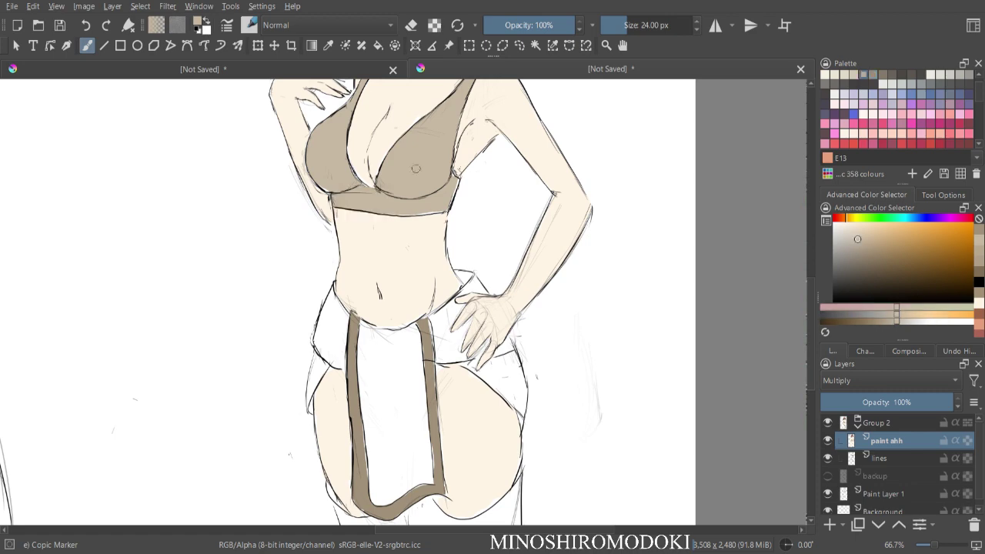
pyautogui.press('-')
pyautogui.press('-')
pyautogui.press('+')
pyautogui.press('1')
pyautogui.scroll(-3, 383, 327)
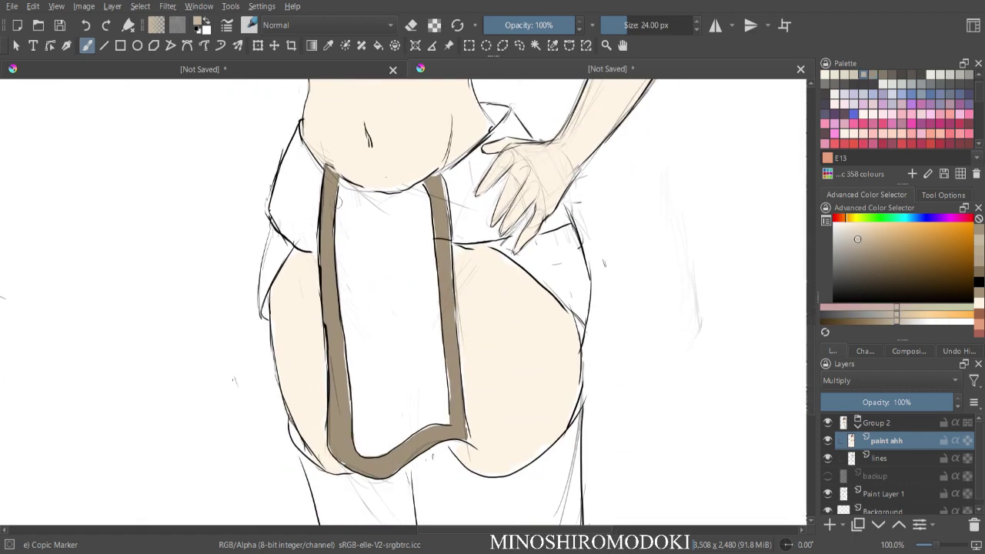
pyautogui.moveTo(342, 186)
pyautogui.mouseDown()
pyautogui.moveTo(347, 320)
pyautogui.moveTo(361, 439)
pyautogui.moveTo(372, 449)
pyautogui.moveTo(443, 416)
pyautogui.moveTo(424, 201)
pyautogui.moveTo(352, 190)
pyautogui.moveTo(369, 193)
pyautogui.mouseUp()
pyautogui.press('f')
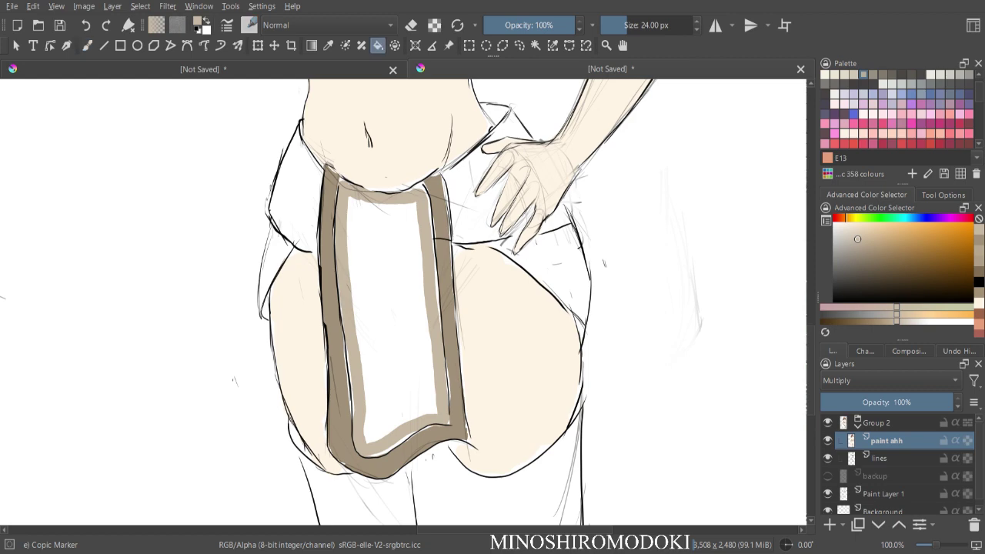
pyautogui.click(391, 297)
# - Paint over the thin unfilled seam inside the apron panel with the beige marker
pyautogui.hotkey('ctrl', '-')
pyautogui.hotkey('ctrl', '-')
pyautogui.hotkey('ctrl', '+')
pyautogui.press('+')
pyautogui.press('+')
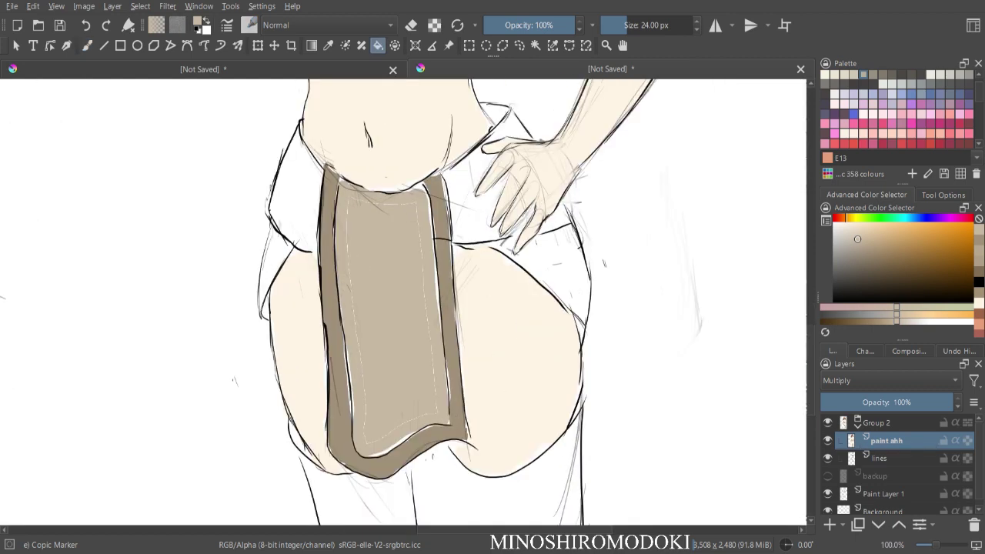
pyautogui.press('b')
pyautogui.moveTo(350, 268)
pyautogui.mouseDown()
pyautogui.moveTo(370, 438)
pyautogui.moveTo(435, 397)
pyautogui.moveTo(416, 189)
pyautogui.moveTo(431, 241)
pyautogui.moveTo(442, 416)
pyautogui.mouseUp()
pyautogui.moveTo(344, 318)
pyautogui.mouseDown()
pyautogui.moveTo(362, 437)
pyautogui.moveTo(375, 452)
pyautogui.moveTo(411, 429)
pyautogui.mouseUp()
pyautogui.moveTo(411, 263)
pyautogui.mouseDown()
pyautogui.moveTo(419, 195)
pyautogui.moveTo(358, 202)
pyautogui.moveTo(420, 197)
pyautogui.mouseUp()
pyautogui.press('-')
pyautogui.press('-')
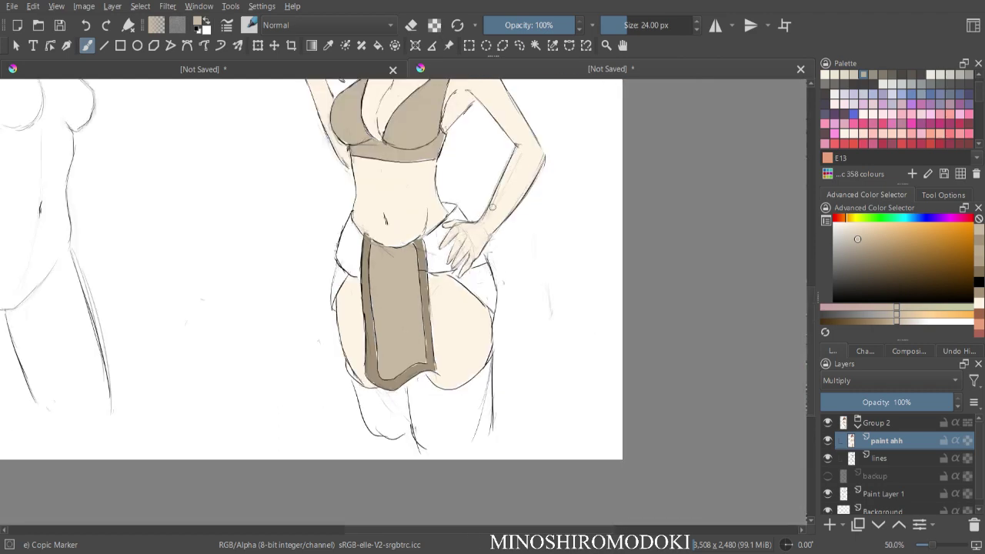
# - Compare the coloured apron with the rest of the figure in mirrored and normal view
pyautogui.press('m')
pyautogui.press('-')
pyautogui.press('-')
pyautogui.press('m')
pyautogui.press('+')
pyautogui.press('+')
pyautogui.moveTo(451, 283); pyautogui.dragTo(466, 315)
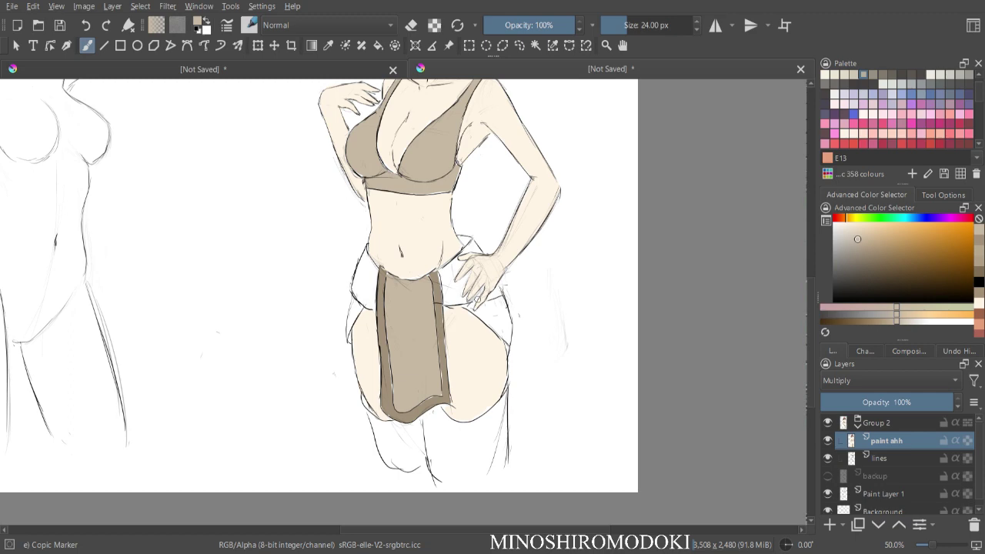
pyautogui.hotkey('ctrl', '-')
pyautogui.hotkey('ctrl', '+')
pyautogui.hotkey('ctrl', '+')
# - Select the waist wrap's flap on the hip opposite the hand, fill it with a darker brown, and check it mirrored
pyautogui.moveTo(477, 301); pyautogui.dragTo(516, 329)
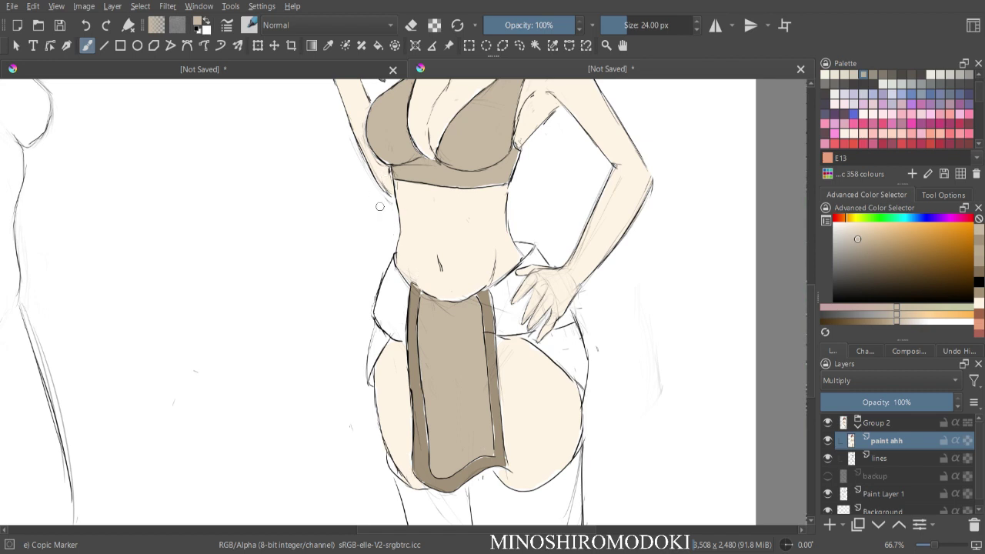
pyautogui.click(520, 45)
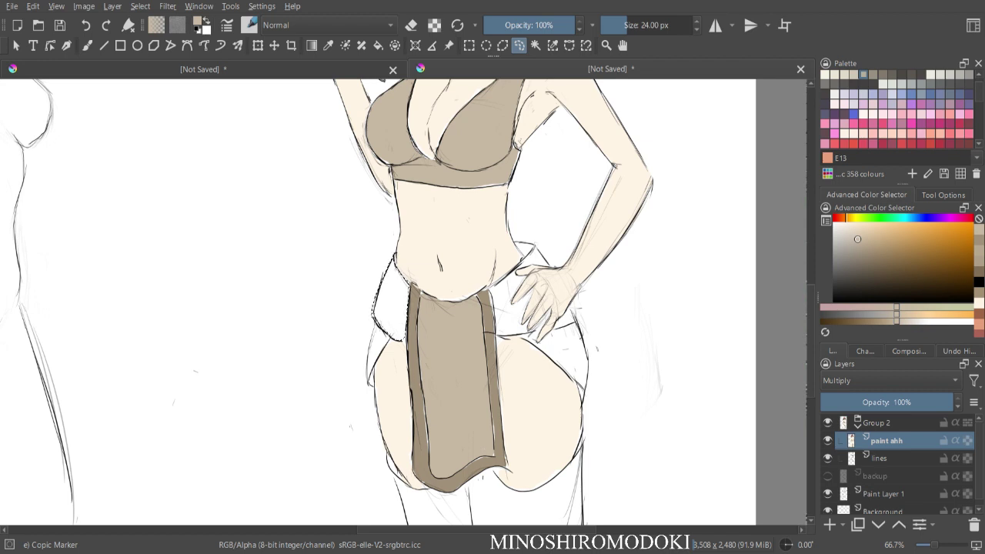
pyautogui.press('k')
pyautogui.press('k')
pyautogui.press('k')
pyautogui.press('k')
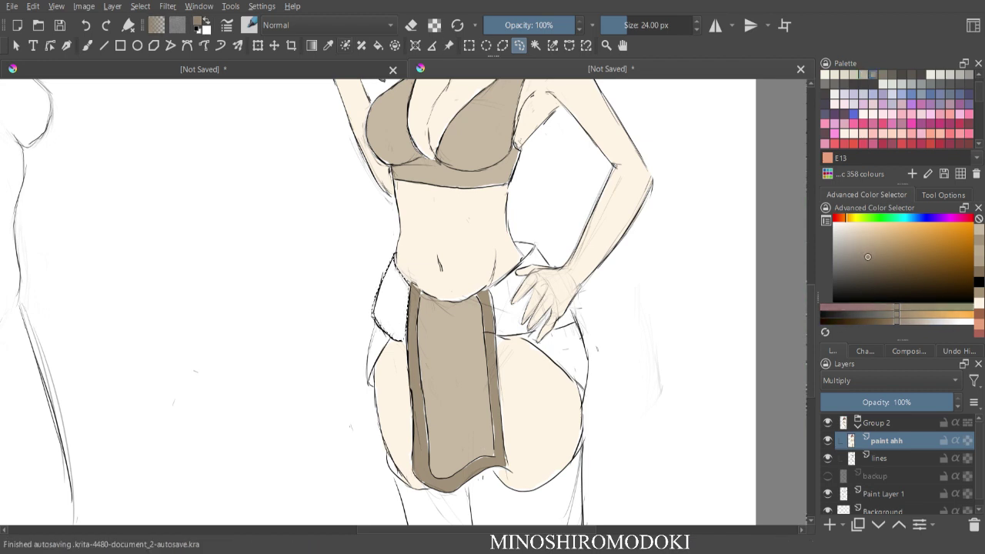
pyautogui.press('f')
pyautogui.click(392, 307)
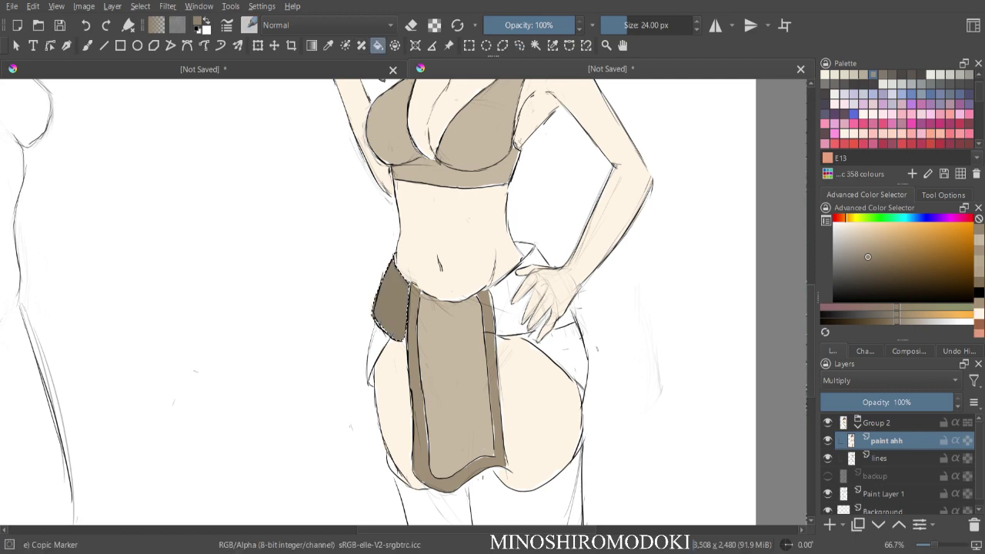
pyautogui.press('m')
pyautogui.press('m')
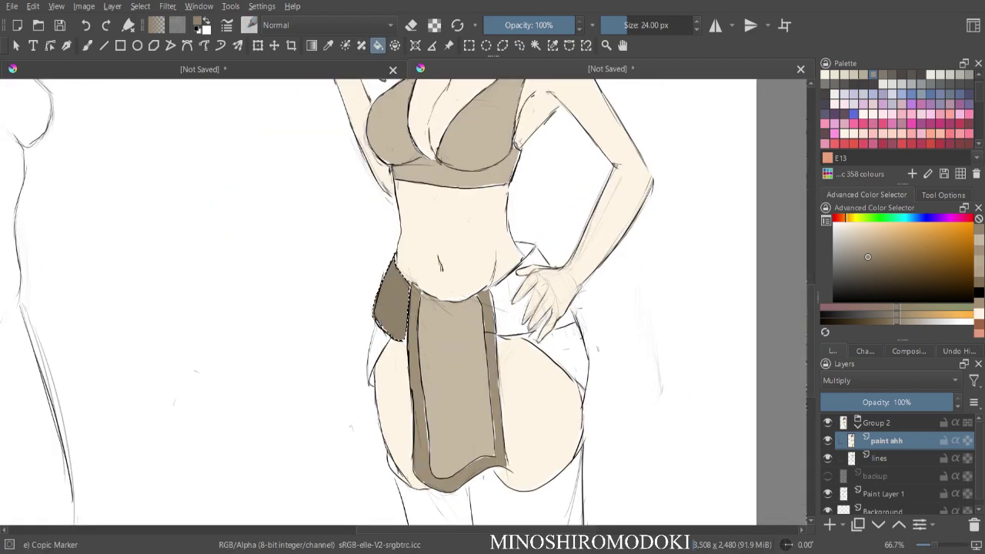
pyautogui.scroll(-2, 404, 300)
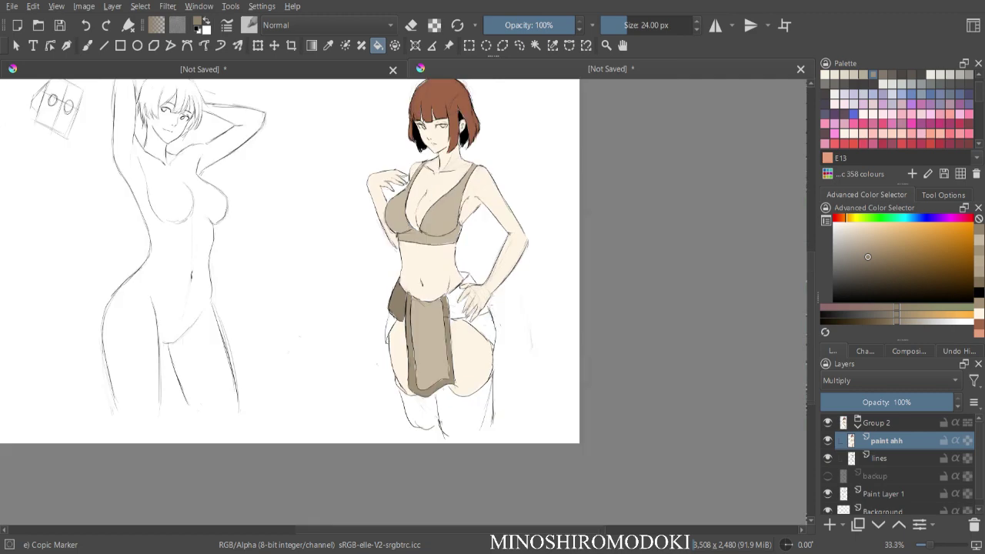
pyautogui.scroll(2, 404, 300)
# - Select the waist wrap area between the apron trim and the fingers, fill it with the dark brown, and clear the selection
pyautogui.moveTo(404, 300); pyautogui.dragTo(331, 275)
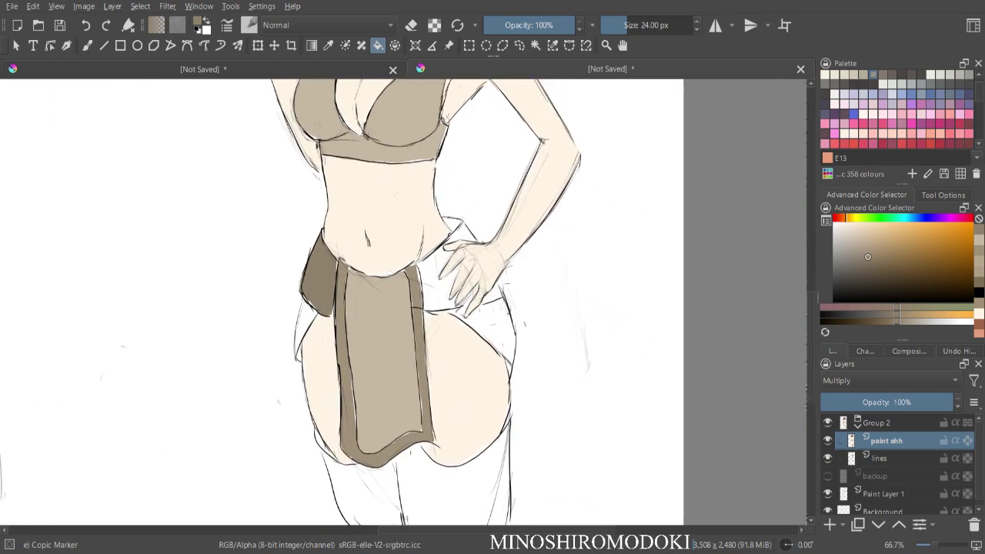
pyautogui.press('l')
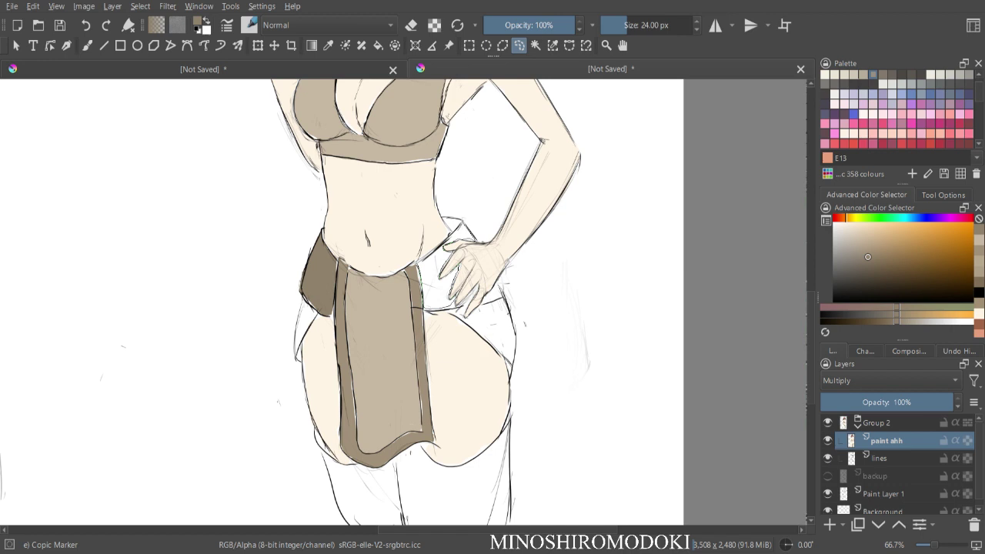
pyautogui.moveTo(464, 224); pyautogui.dragTo(420, 263)
pyautogui.press('f')
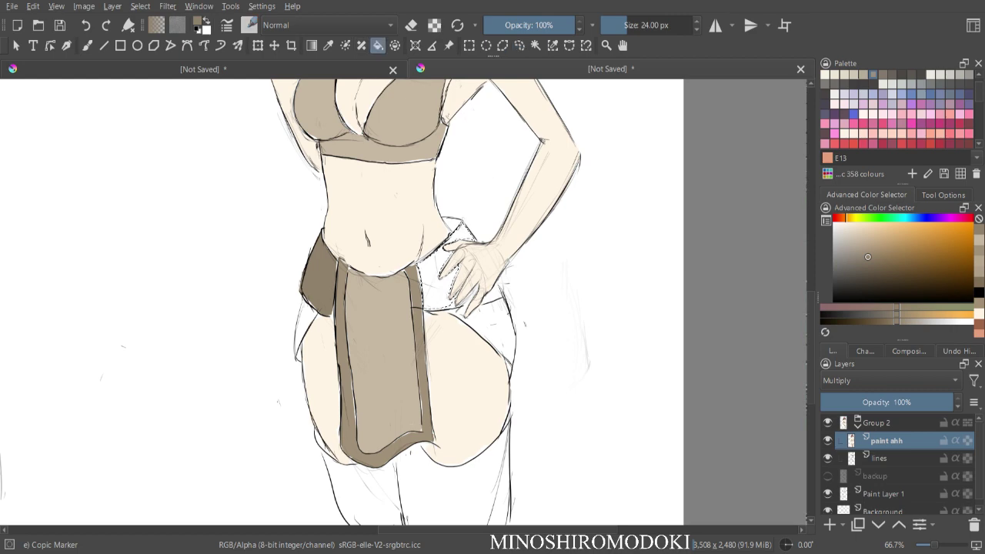
pyautogui.click(437, 287)
pyautogui.press('-')
pyautogui.press('m')
pyautogui.press('+')
pyautogui.press('+')
pyautogui.press('+')
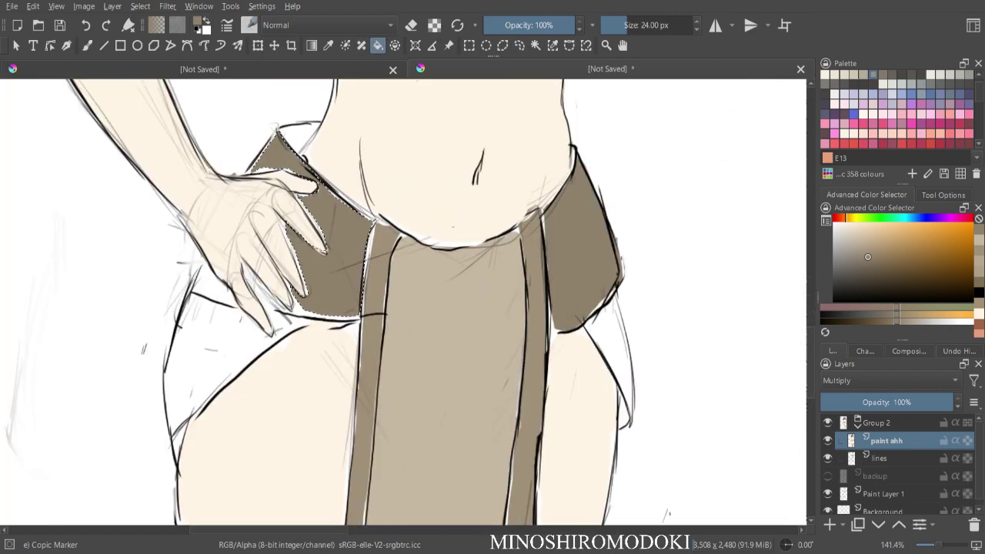
pyautogui.hotkey('ctrl', 'shift', 'a')
# - Paint the wrap's small outer section behind the hand dark brown and reduce the marker to 9 px for the gaps between the fingers
pyautogui.moveTo(345, 157); pyautogui.dragTo(450, 194)
pyautogui.press('b')
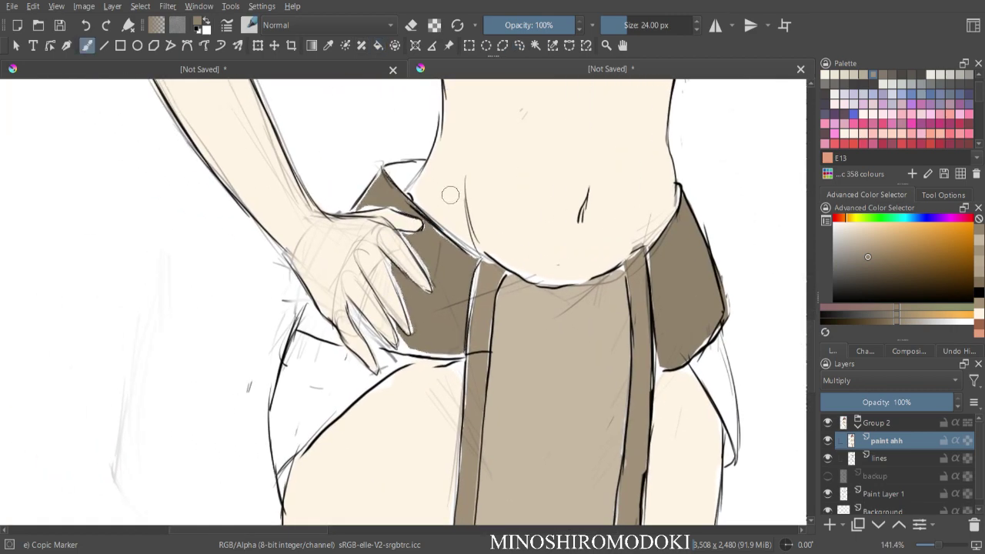
pyautogui.moveTo(305, 324)
pyautogui.mouseDown()
pyautogui.moveTo(341, 340)
pyautogui.moveTo(366, 330)
pyautogui.moveTo(356, 323)
pyautogui.moveTo(378, 337)
pyautogui.mouseUp()
pyautogui.press('[')
pyautogui.press('[')
pyautogui.press('[')
pyautogui.press('[')
pyautogui.press('[')
pyautogui.press('[')
pyautogui.press('[')
pyautogui.press('[')
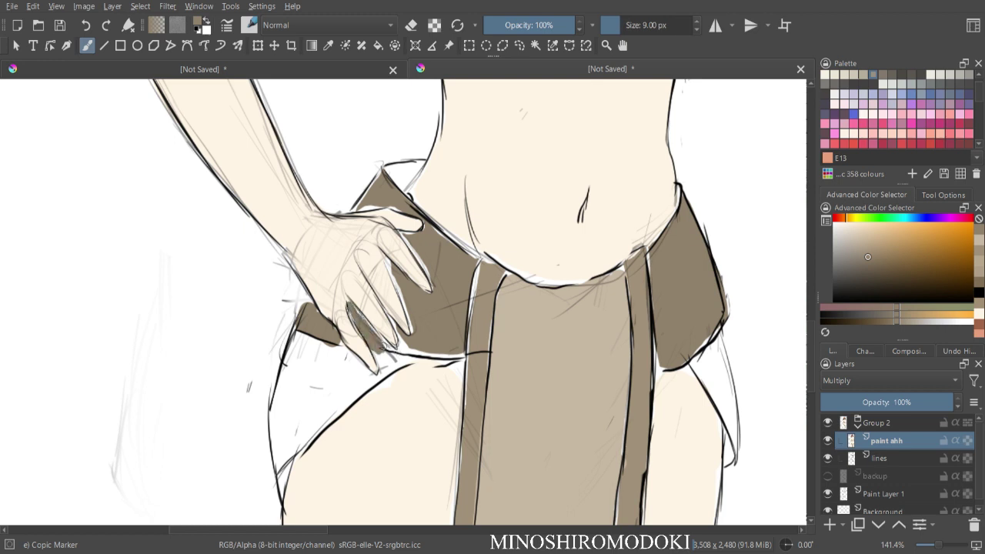
# - Paint over the remaining white gaps around the fingers, along the wrap's lower edge and on the adjoining apron trim in their browns
pyautogui.moveTo(384, 345); pyautogui.dragTo(401, 346)
pyautogui.press('[')
pyautogui.press('[')
pyautogui.press('[')
pyautogui.press(']')
pyautogui.moveTo(402, 346); pyautogui.dragTo(459, 356)
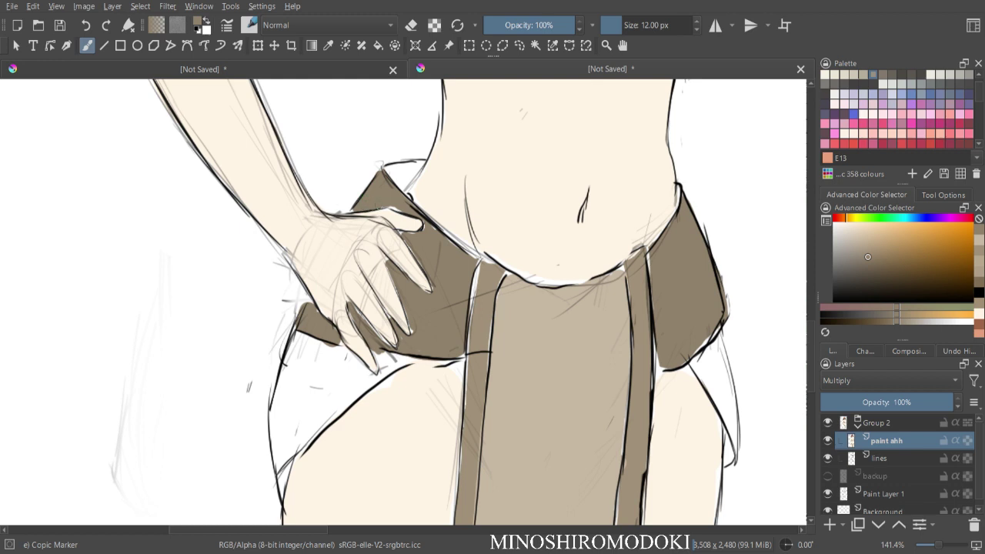
pyautogui.keyDown('ctrl'); pyautogui.click(488, 299); pyautogui.keyUp('ctrl')
pyautogui.moveTo(477, 279)
pyautogui.mouseDown()
pyautogui.moveTo(473, 304)
pyautogui.moveTo(475, 276)
pyautogui.mouseUp()
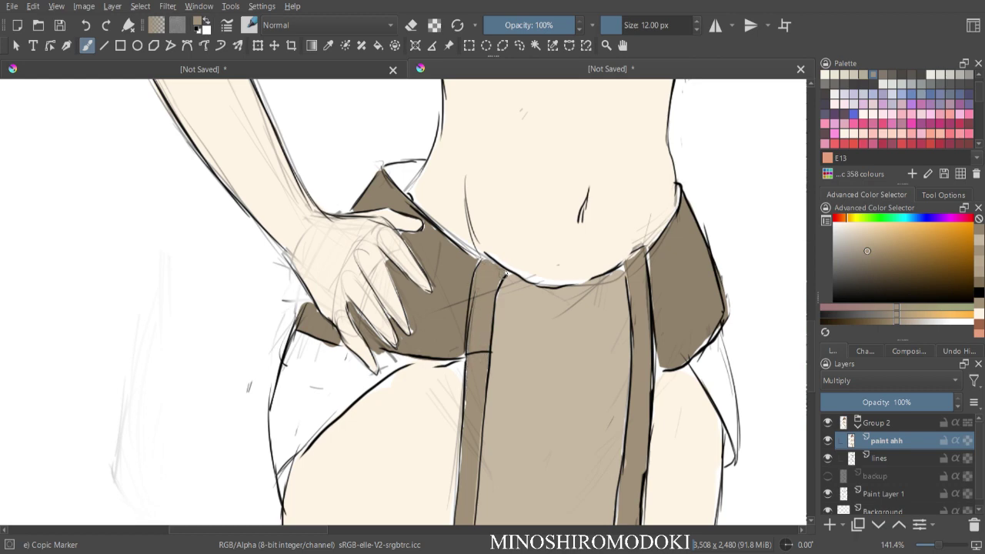
# - Return to the unmirrored view and compare the coloured wrap and apron with the whole figure
pyautogui.hotkey('ctrl', '-')
pyautogui.hotkey('ctrl', '-')
pyautogui.press('m')
pyautogui.hotkey('ctrl', '-')
pyautogui.hotkey('ctrl', '-')
pyautogui.hotkey('ctrl', '-')
pyautogui.hotkey('ctrl', '+')
pyautogui.hotkey('ctrl', '+')
pyautogui.hotkey('ctrl', '+')
pyautogui.scroll(3, 475, 337)
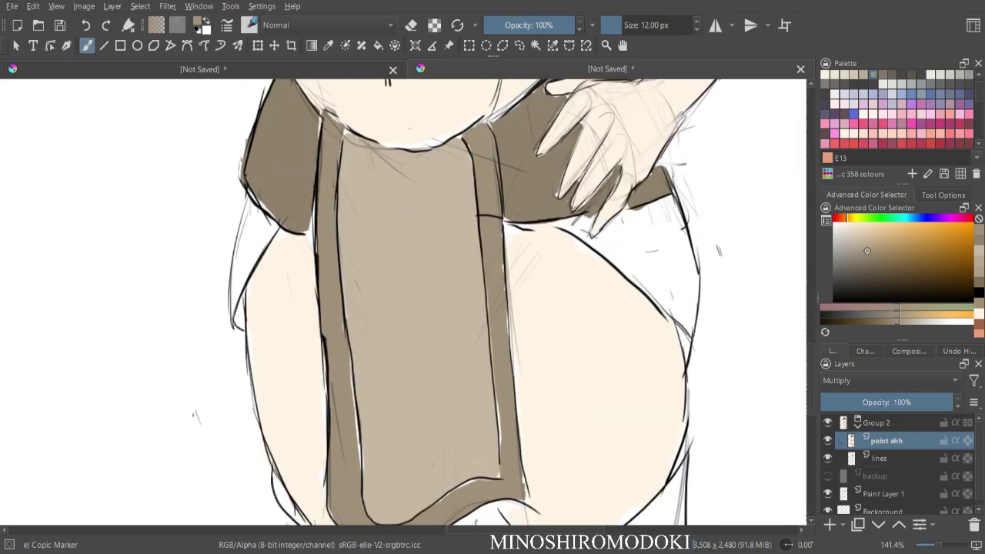
# - Sample the apron panel's beige and paint the cloth hanging below the hand behind the hip
pyautogui.press('[')
pyautogui.keyDown('ctrl'); pyautogui.click(474, 341); pyautogui.keyUp('ctrl')
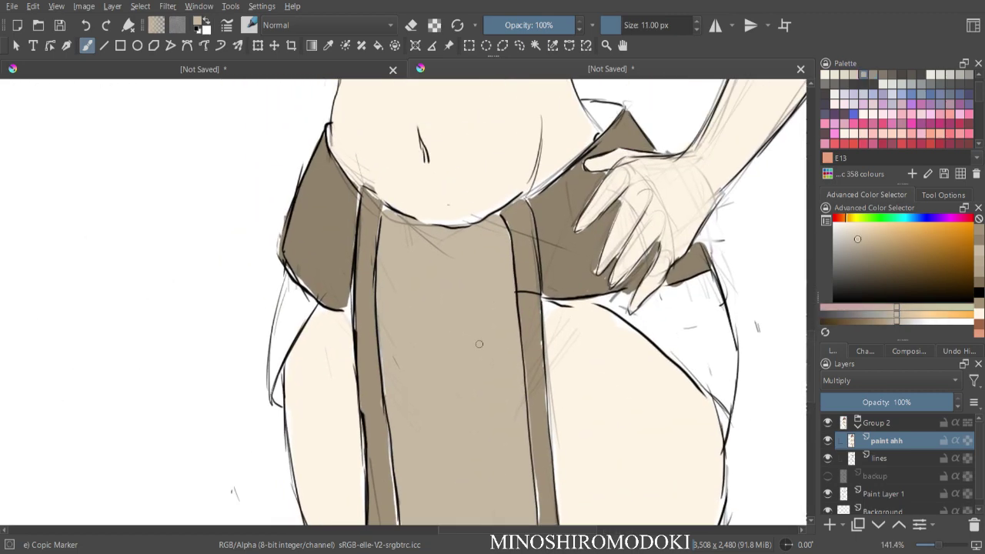
pyautogui.hotkey('ctrl', '-')
pyautogui.hotkey('ctrl', '+')
pyautogui.hotkey('ctrl', '+')
pyautogui.moveTo(636, 310); pyautogui.dragTo(228, 263)
pyautogui.press('[')
pyautogui.press('[')
pyautogui.moveTo(285, 248)
pyautogui.mouseDown()
pyautogui.moveTo(197, 249)
pyautogui.moveTo(294, 253)
pyautogui.moveTo(318, 234)
pyautogui.moveTo(283, 252)
pyautogui.moveTo(314, 266)
pyautogui.moveTo(316, 236)
pyautogui.moveTo(421, 354)
pyautogui.moveTo(357, 299)
pyautogui.moveTo(445, 382)
pyautogui.moveTo(405, 313)
pyautogui.moveTo(350, 265)
pyautogui.moveTo(352, 253)
pyautogui.moveTo(339, 261)
pyautogui.moveTo(424, 223)
pyautogui.moveTo(443, 269)
pyautogui.moveTo(407, 246)
pyautogui.moveTo(397, 264)
pyautogui.moveTo(408, 298)
pyautogui.moveTo(442, 341)
pyautogui.moveTo(453, 316)
pyautogui.moveTo(424, 298)
pyautogui.mouseUp()
# - Extend the beige into the hanging cloth's lower tip and along the wrap's edge under the fingers using a 14 px marker
pyautogui.press(']')
pyautogui.press(']')
pyautogui.press(']')
pyautogui.press(']')
pyautogui.press(']')
pyautogui.press('[')
pyautogui.press('[')
pyautogui.press('[')
pyautogui.press('[')
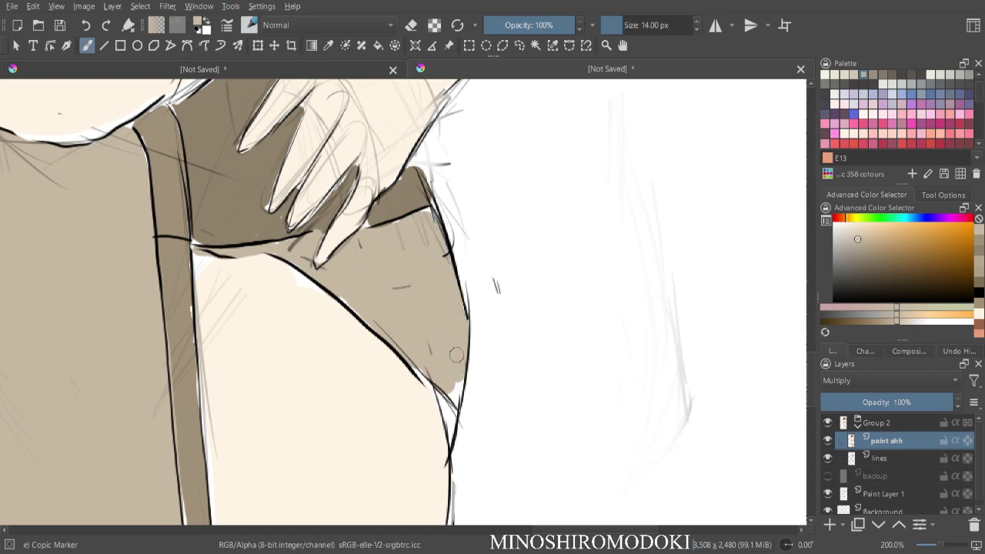
pyautogui.moveTo(454, 388); pyautogui.dragTo(455, 399)
pyautogui.moveTo(429, 216); pyautogui.dragTo(369, 233)
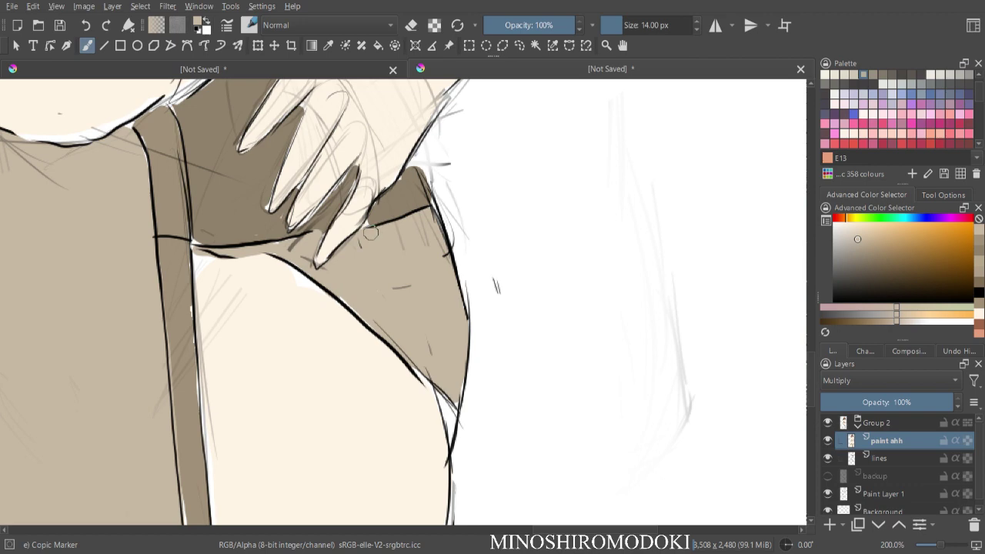
# - Finish the beige at the hanging cloth's tip and paint the matching cloth on the wrap's opposite side with the 14 px marker
pyautogui.moveTo(457, 365); pyautogui.dragTo(459, 391)
pyautogui.hotkey('ctrl', '-')
pyautogui.hotkey('ctrl', '-')
pyautogui.hotkey('ctrl', '-')
pyautogui.press('m')
pyautogui.hotkey('ctrl', '+')
pyautogui.hotkey('ctrl', '-')
pyautogui.press('m')
pyautogui.hotkey('ctrl', '+')
pyautogui.hotkey('ctrl', '+')
pyautogui.moveTo(93, 269); pyautogui.dragTo(305, 276)
pyautogui.moveTo(209, 246)
pyautogui.mouseDown()
pyautogui.moveTo(196, 353)
pyautogui.moveTo(235, 274)
pyautogui.moveTo(215, 255)
pyautogui.moveTo(209, 293)
pyautogui.moveTo(219, 276)
pyautogui.moveTo(229, 281)
pyautogui.moveTo(204, 272)
pyautogui.moveTo(200, 308)
pyautogui.mouseUp()
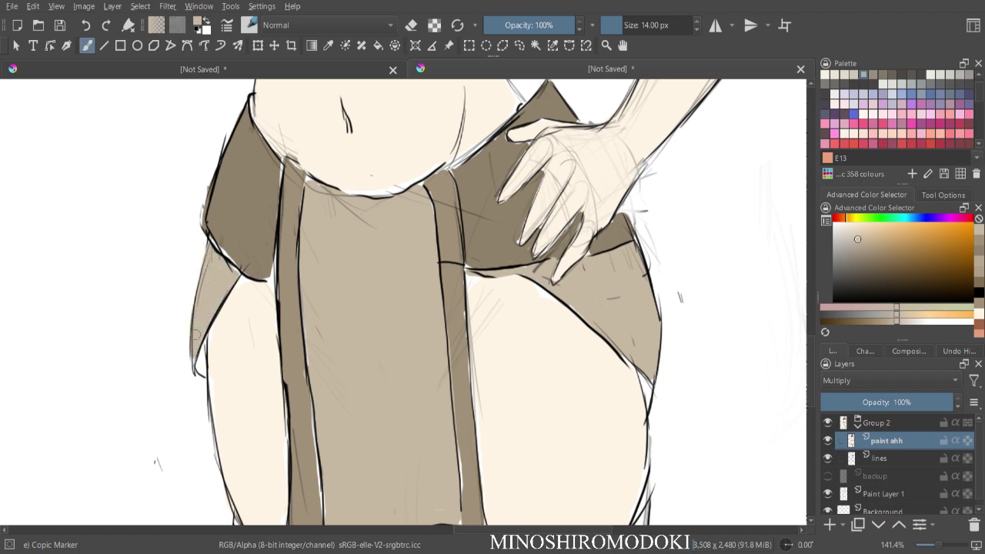
# - Check both coloured hanging cloths against the whole figure in the flipped and original views
pyautogui.hotkey('ctrl', '-')
pyautogui.hotkey('ctrl', '-')
pyautogui.hotkey('ctrl', '-')
pyautogui.press('m')
pyautogui.hotkey('ctrl', '-')
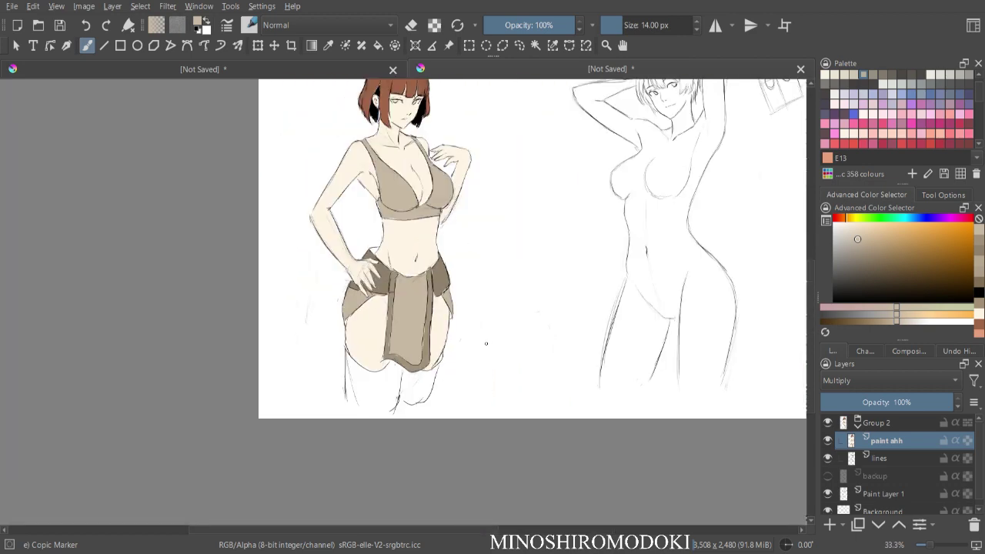
pyautogui.hotkey('ctrl', '-')
pyautogui.press('m')
pyautogui.hotkey('ctrl', '+')
pyautogui.hotkey('ctrl', '+')
pyautogui.moveTo(488, 345); pyautogui.dragTo(440, 322)
# - Fill the narrower thigh-high legging below the apron with the same beige and start the wider one, enlarging the marker to 28 px
pyautogui.hotkey('ctrl', '+')
pyautogui.hotkey('ctrl', '+')
pyautogui.scroll(-1, 493, 150)
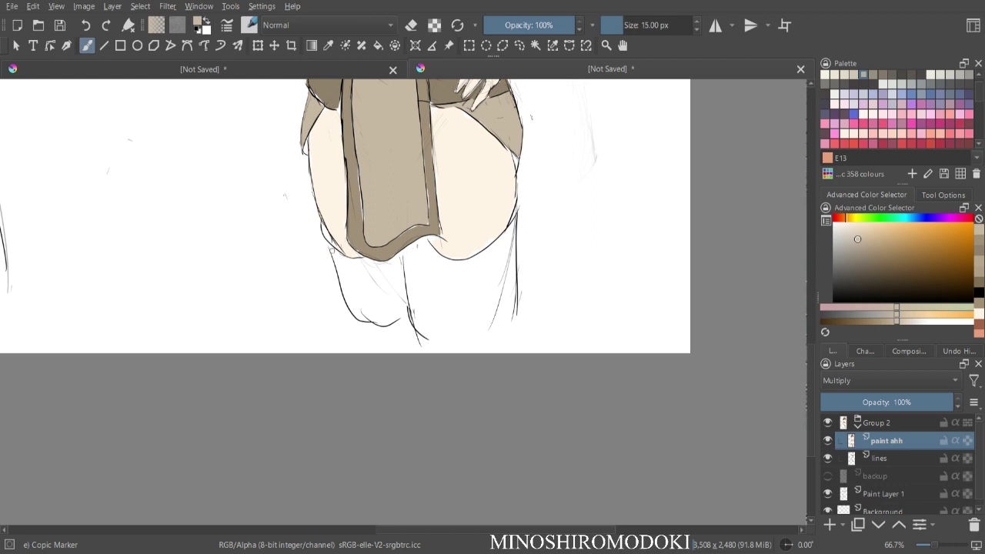
pyautogui.moveTo(330, 250)
pyautogui.mouseDown()
pyautogui.moveTo(357, 283)
pyautogui.moveTo(337, 259)
pyautogui.moveTo(353, 310)
pyautogui.moveTo(386, 320)
pyautogui.moveTo(399, 272)
pyautogui.moveTo(401, 311)
pyautogui.moveTo(398, 258)
pyautogui.moveTo(351, 264)
pyautogui.moveTo(385, 318)
pyautogui.moveTo(392, 278)
pyautogui.moveTo(359, 275)
pyautogui.moveTo(344, 262)
pyautogui.moveTo(371, 265)
pyautogui.moveTo(395, 286)
pyautogui.moveTo(424, 243)
pyautogui.moveTo(406, 256)
pyautogui.moveTo(426, 242)
pyautogui.moveTo(409, 263)
pyautogui.moveTo(418, 312)
pyautogui.mouseUp()
pyautogui.press(']')
pyautogui.press(']')
pyautogui.press(']')
pyautogui.press(']')
pyautogui.press(']')
pyautogui.press(']')
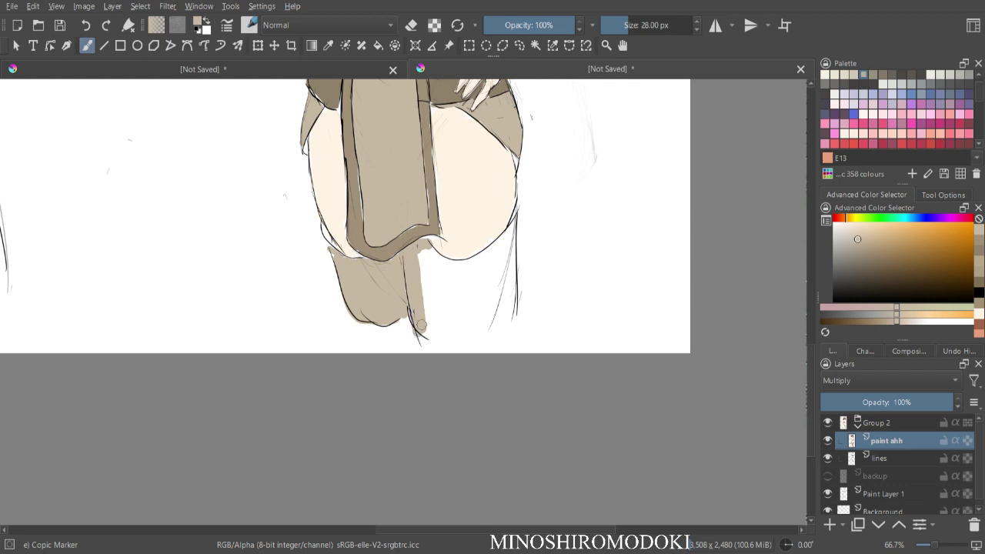
# - Fill the wider thigh-high legging with beige using a larger marker, and cover its edges and remaining gaps at 22 px
pyautogui.press(']')
pyautogui.press(']')
pyautogui.press(']')
pyautogui.press(']')
pyautogui.press(']')
pyautogui.press(']')
pyautogui.press(']')
pyautogui.moveTo(423, 271)
pyautogui.mouseDown()
pyautogui.moveTo(438, 331)
pyautogui.moveTo(454, 331)
pyautogui.moveTo(471, 278)
pyautogui.moveTo(491, 331)
pyautogui.moveTo(505, 266)
pyautogui.mouseUp()
pyautogui.press('[')
pyautogui.press('[')
pyautogui.press('[')
pyautogui.press('[')
pyautogui.press('[')
pyautogui.press('[')
pyautogui.press('[')
pyautogui.press('[')
pyautogui.press('[')
pyautogui.moveTo(511, 225)
pyautogui.mouseDown()
pyautogui.moveTo(463, 264)
pyautogui.moveTo(431, 251)
pyautogui.moveTo(470, 258)
pyautogui.moveTo(505, 232)
pyautogui.moveTo(512, 284)
pyautogui.moveTo(500, 267)
pyautogui.moveTo(461, 275)
pyautogui.mouseUp()
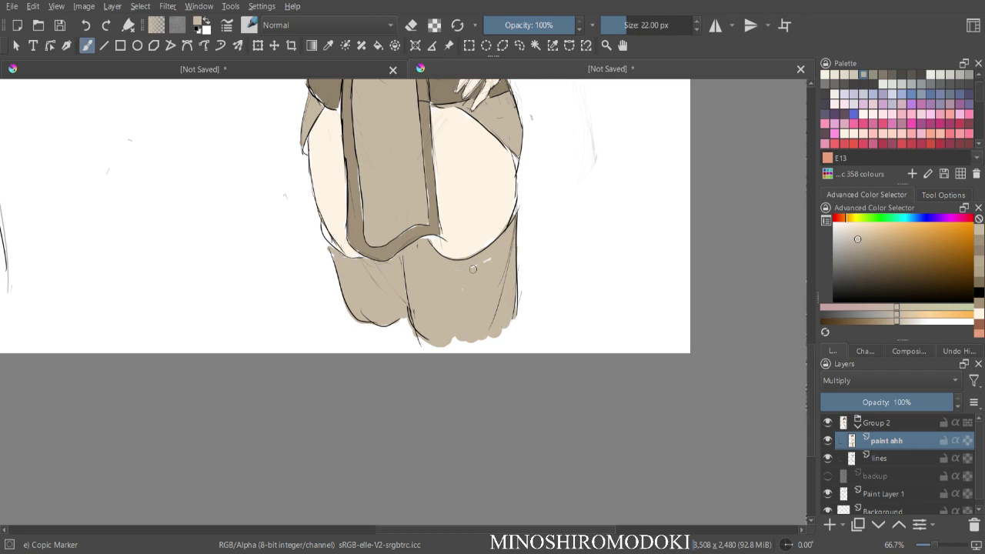
pyautogui.moveTo(450, 343); pyautogui.dragTo(465, 341)
# - Compare the coloured leggings with the rest of the figure in mirrored and unmirrored views
pyautogui.press('-')
pyautogui.press('-')
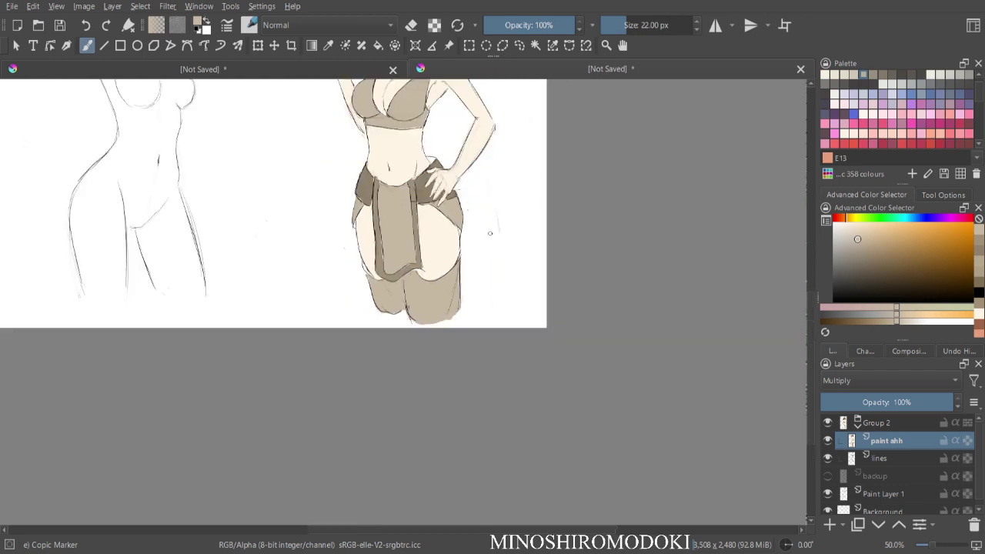
pyautogui.press('m')
pyautogui.press('-')
pyautogui.press('-')
pyautogui.press('m')
pyautogui.press('+')
pyautogui.press('+')
pyautogui.press('+')
# - Sample the waist wrap's dark brown and paint over the white gaps along the wrap's edges on both hips
pyautogui.moveTo(505, 214); pyautogui.dragTo(532, 326)
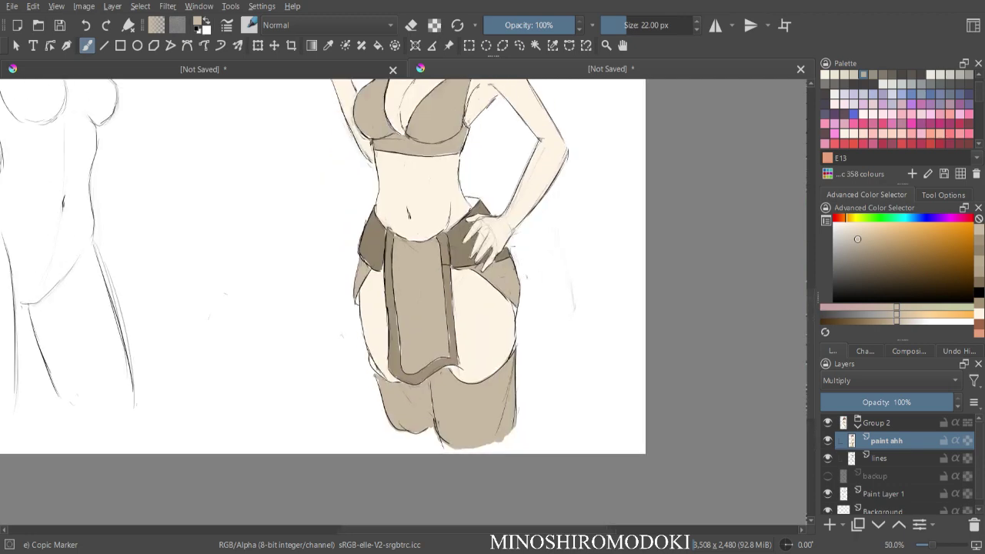
pyautogui.press('+')
pyautogui.moveTo(533, 268); pyautogui.dragTo(584, 347)
pyautogui.press('+')
pyautogui.press('+')
pyautogui.press('+')
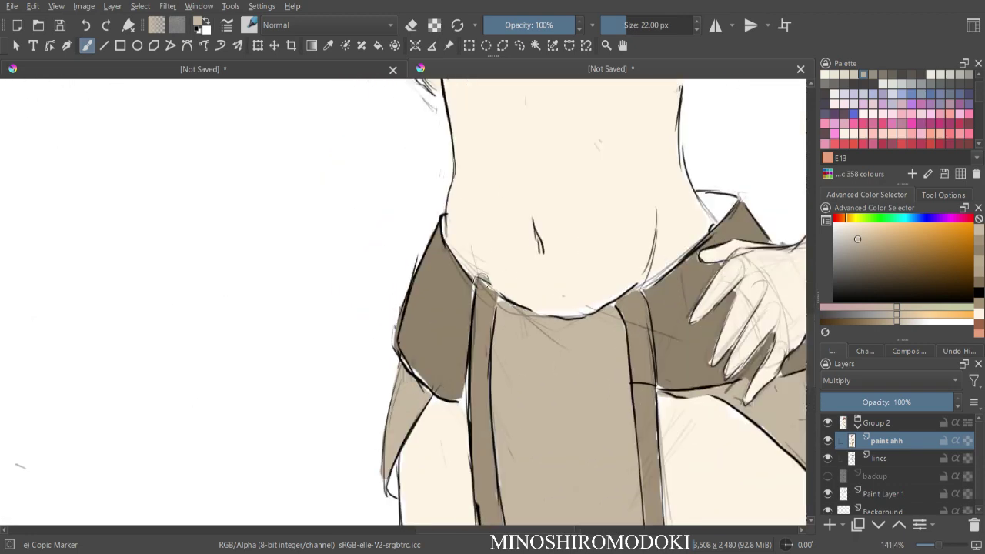
pyautogui.keyDown('ctrl'); pyautogui.click(429, 341); pyautogui.keyUp('ctrl')
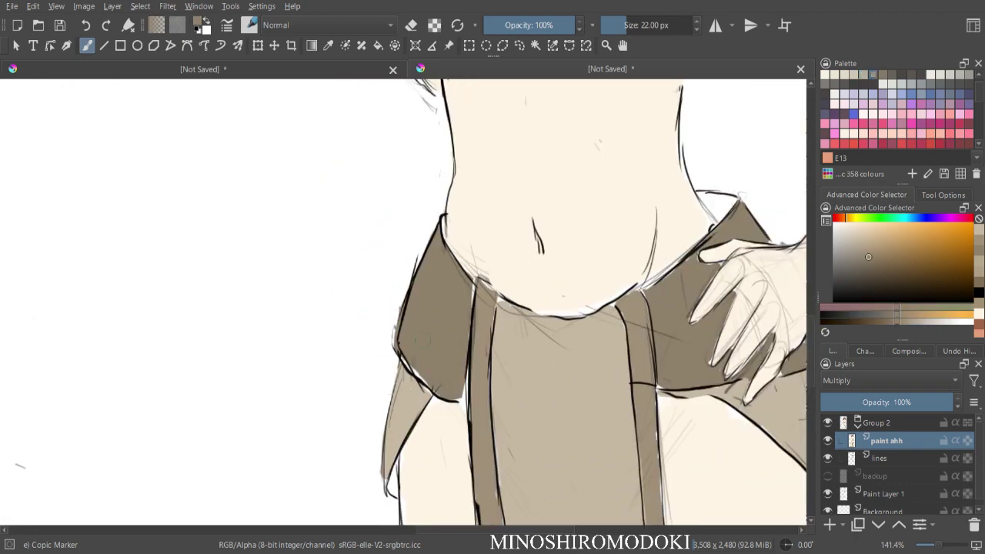
pyautogui.moveTo(416, 376); pyautogui.dragTo(436, 393)
pyautogui.moveTo(672, 271); pyautogui.dragTo(654, 282)
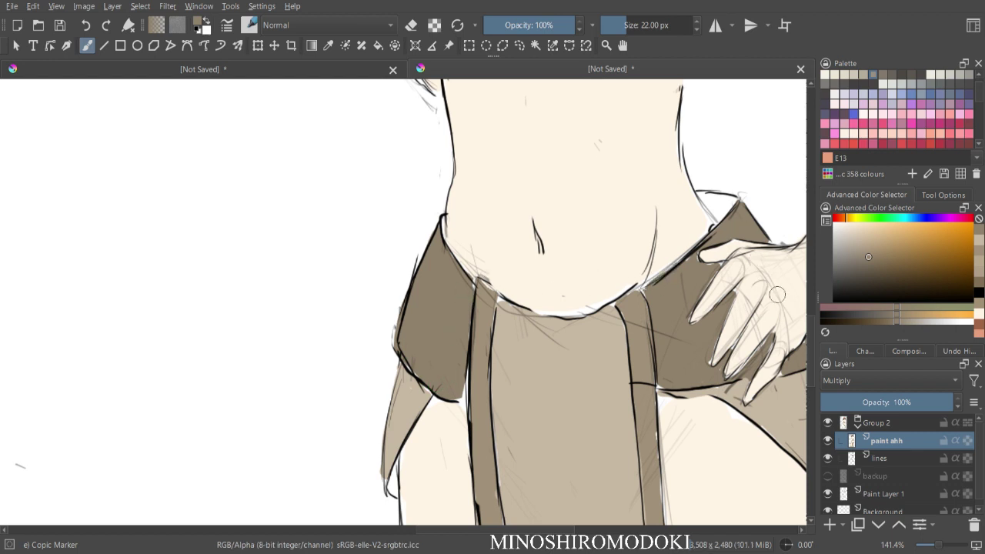
# - Sample the belly's skin tone and paint over the white gaps along the waistline above the apron
pyautogui.press('-')
pyautogui.press('-')
pyautogui.press('m')
pyautogui.press('+')
pyautogui.press('-')
pyautogui.press('m')
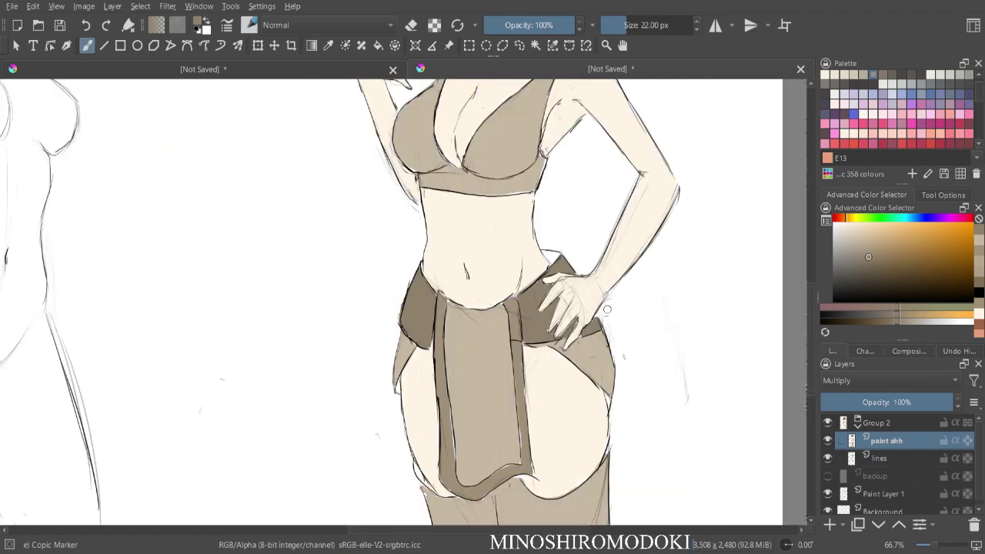
pyautogui.press('+')
pyautogui.moveTo(676, 286); pyautogui.dragTo(614, 328)
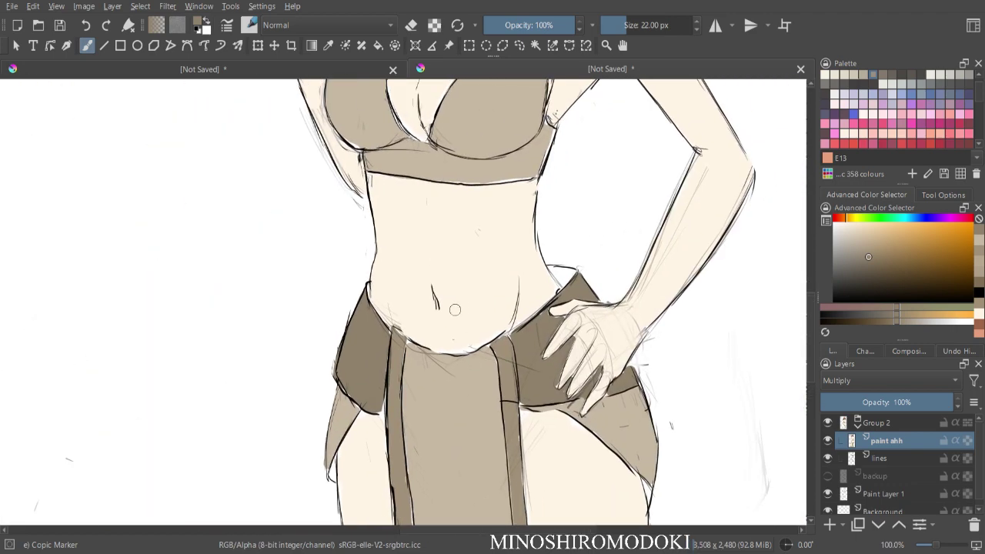
pyautogui.keyDown('ctrl'); pyautogui.click(442, 332); pyautogui.keyUp('ctrl')
pyautogui.moveTo(447, 350); pyautogui.dragTo(512, 314)
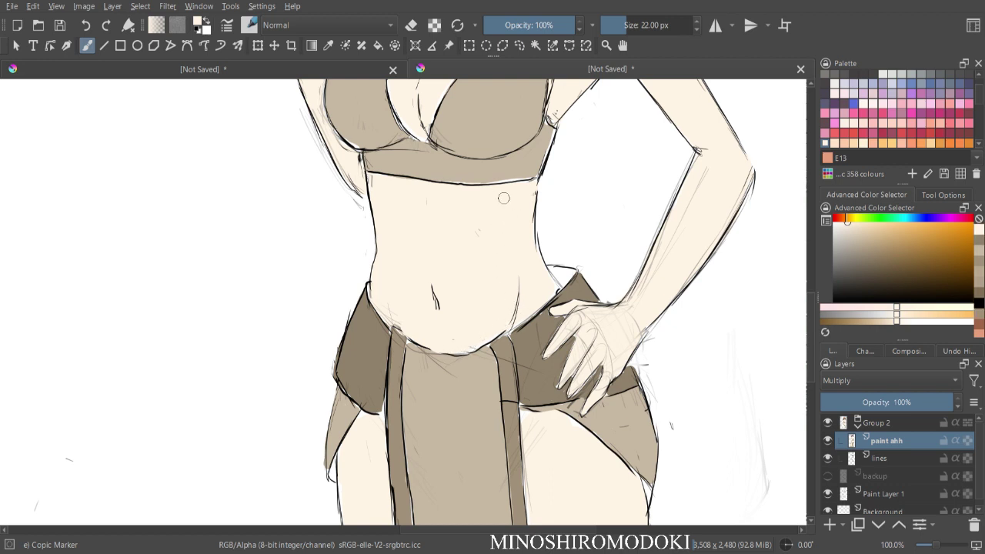
# - Sample the top's beige and cover the gaps along its under-bust band, and pick up the skin tone again
pyautogui.keyDown('ctrl'); pyautogui.click(513, 167); pyautogui.keyUp('ctrl')
pyautogui.moveTo(466, 177)
pyautogui.mouseDown()
pyautogui.moveTo(532, 171)
pyautogui.moveTo(548, 137)
pyautogui.mouseUp()
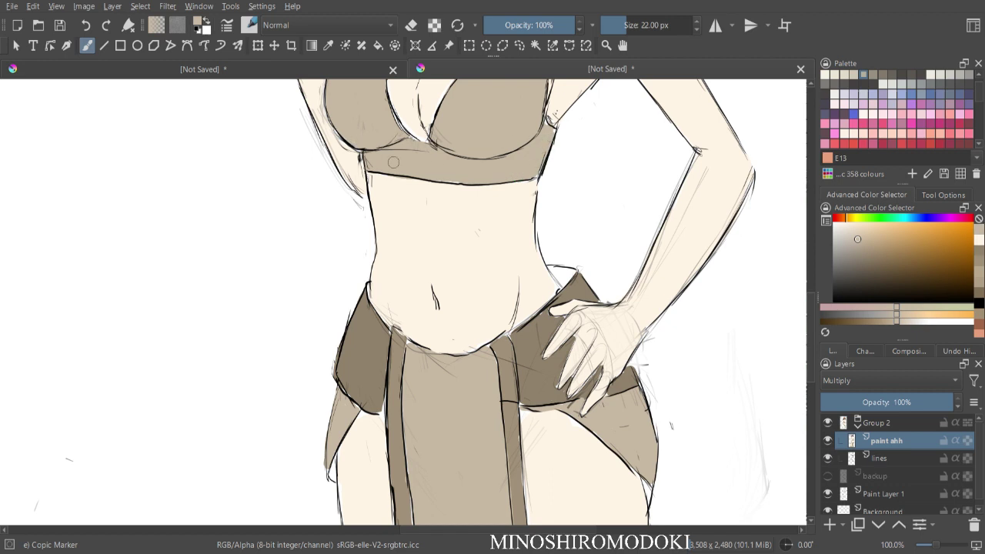
pyautogui.press('-')
pyautogui.scroll(2, 427, 173)
pyautogui.keyDown('ctrl'); pyautogui.click(414, 188); pyautogui.keyUp('ctrl')
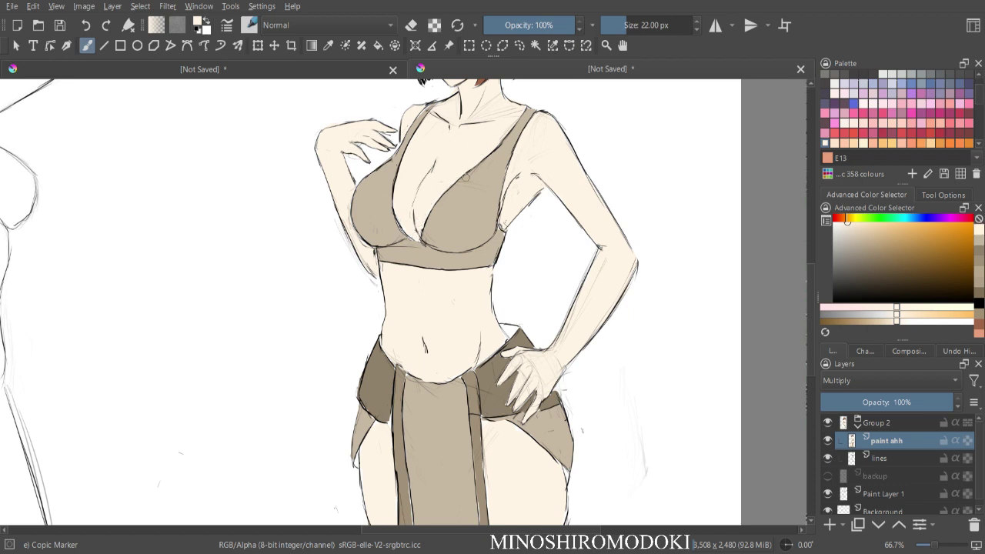
# - Sample the clothing's brown, darken it, and paint the wrap's inner side behind the waist above the hand with a 6 to 11 px marker
pyautogui.press('-')
pyautogui.press('-')
pyautogui.press('-')
pyautogui.press('+')
pyautogui.press('+')
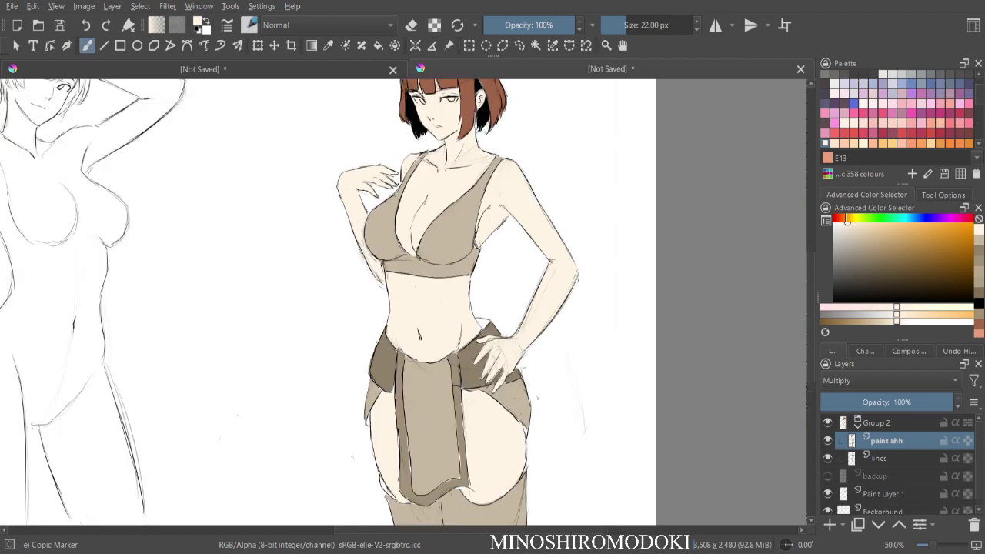
pyautogui.moveTo(534, 231); pyautogui.dragTo(522, 207)
pyautogui.keyDown('ctrl'); pyautogui.click(431, 373); pyautogui.keyUp('ctrl')
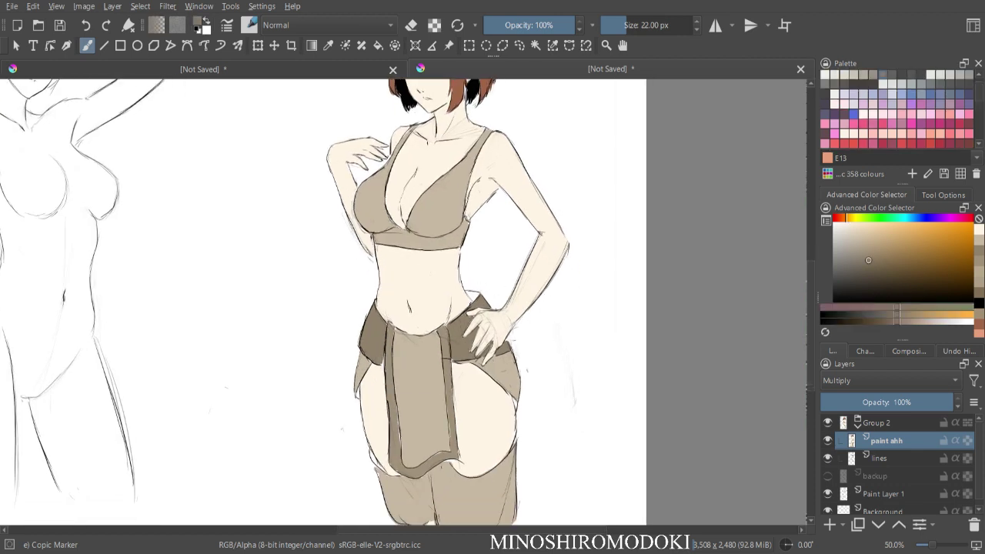
pyautogui.moveTo(870, 261); pyautogui.dragTo(880, 272)
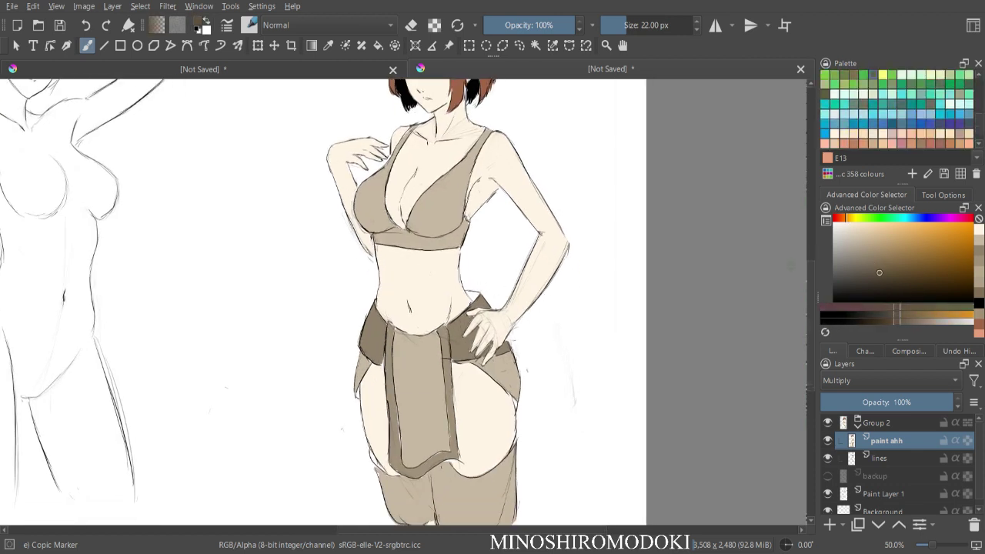
pyautogui.press('+')
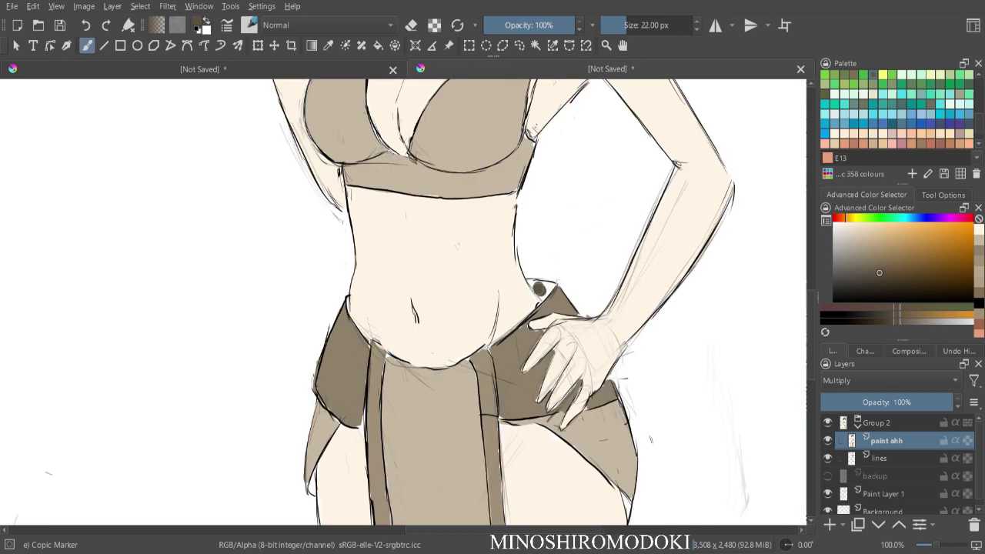
pyautogui.press('[')
pyautogui.press('[')
pyautogui.press('[')
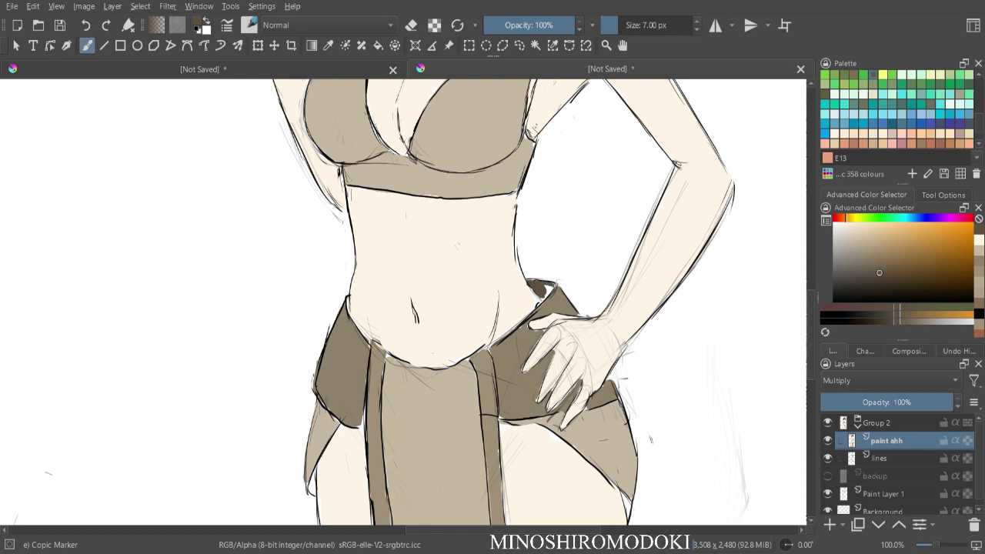
pyautogui.press(']')
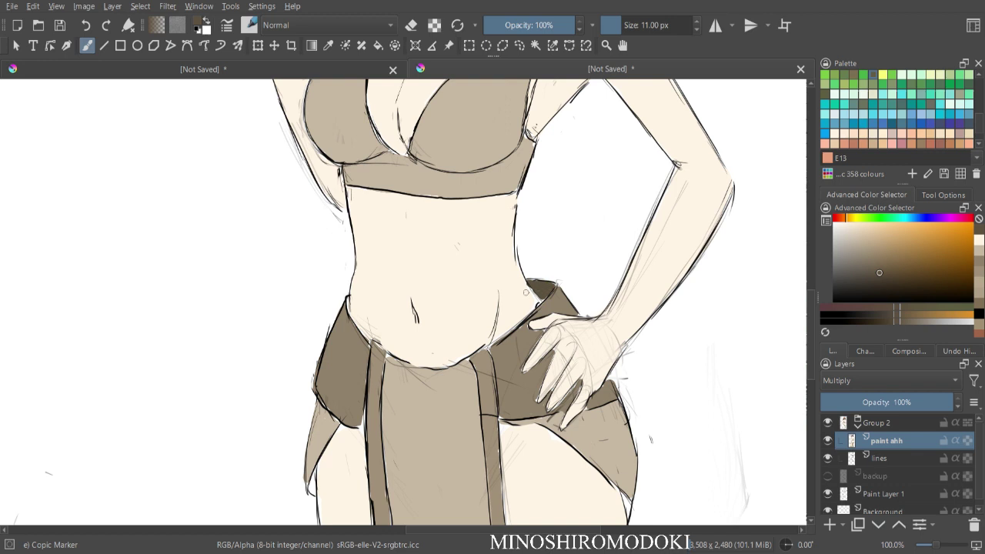
pyautogui.press('[')
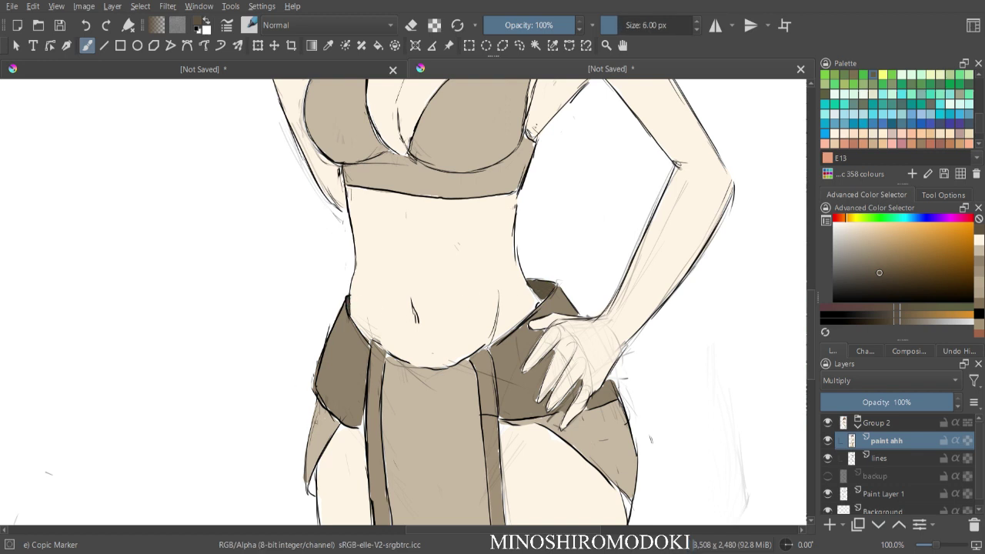
# - Paint a thin dark brown rim along the lower edges of both hanging cloths using a 5 px marker
pyautogui.hotkey('ctrl', '-')
pyautogui.hotkey('ctrl', '-')
pyautogui.hotkey('ctrl', '-')
pyautogui.hotkey('ctrl', '+')
pyautogui.hotkey('ctrl', '+')
pyautogui.moveTo(362, 408); pyautogui.dragTo(378, 334)
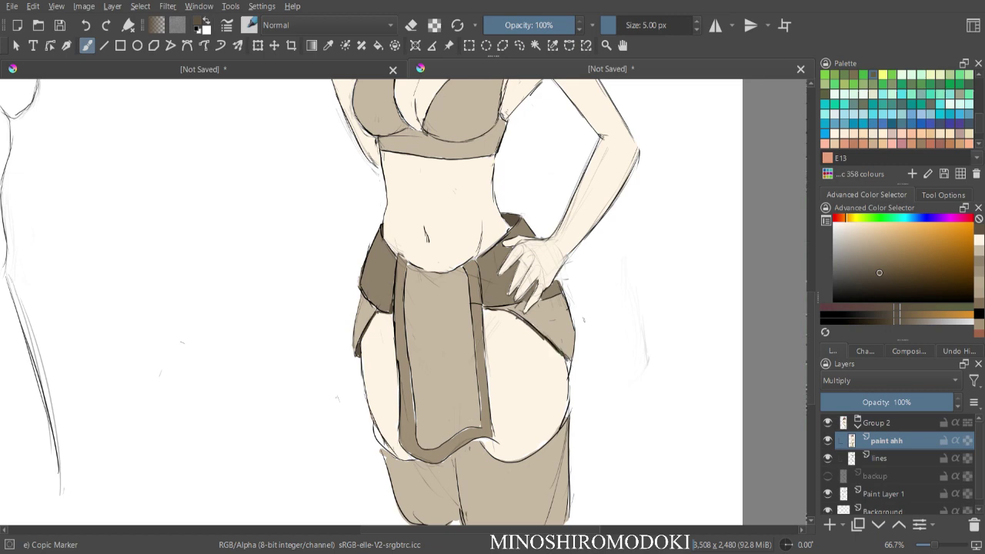
# - Compare the dark cloth rims with the whole figure in mirrored and unmirrored views
pyautogui.hotkey('ctrl', '-')
pyautogui.press('m')
pyautogui.hotkey('ctrl', '-')
pyautogui.hotkey('ctrl', '-')
pyautogui.hotkey('ctrl', '+')
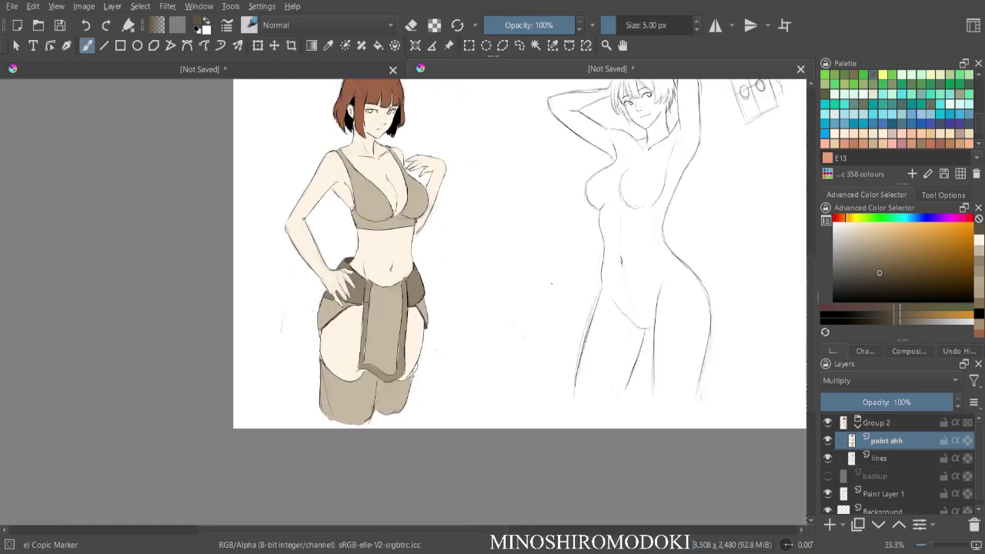
pyautogui.hotkey('ctrl', '+')
pyautogui.press('m')
pyautogui.hotkey('ctrl', '-')
pyautogui.hotkey('ctrl', '-')
pyautogui.hotkey('ctrl', '+')
pyautogui.hotkey('ctrl', '+')
pyautogui.hotkey('ctrl', '+')
# - Paint the exposed inner rim of the narrower legging beside the thigh in the dark brown
pyautogui.moveTo(450, 328); pyautogui.dragTo(357, 277)
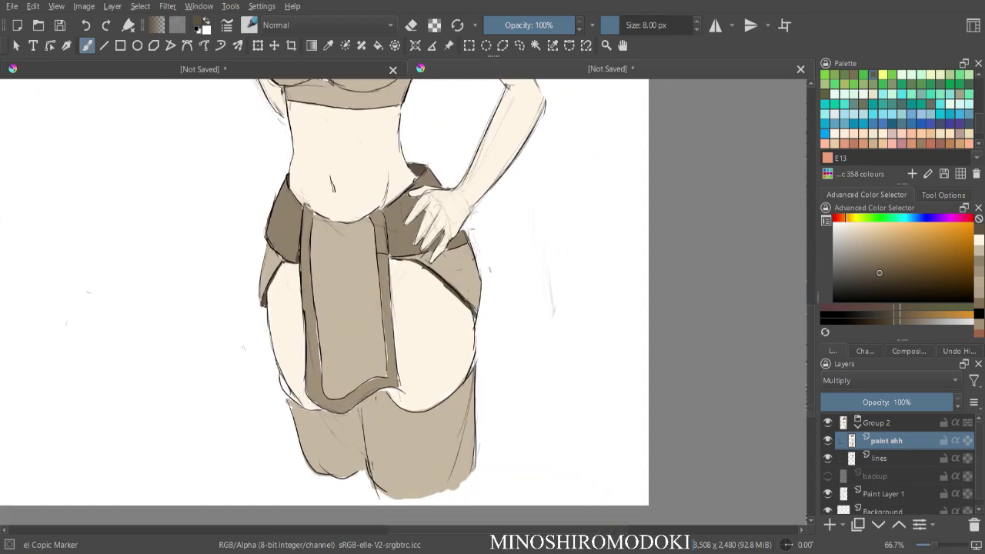
pyautogui.press('-')
pyautogui.press('-')
pyautogui.press('-')
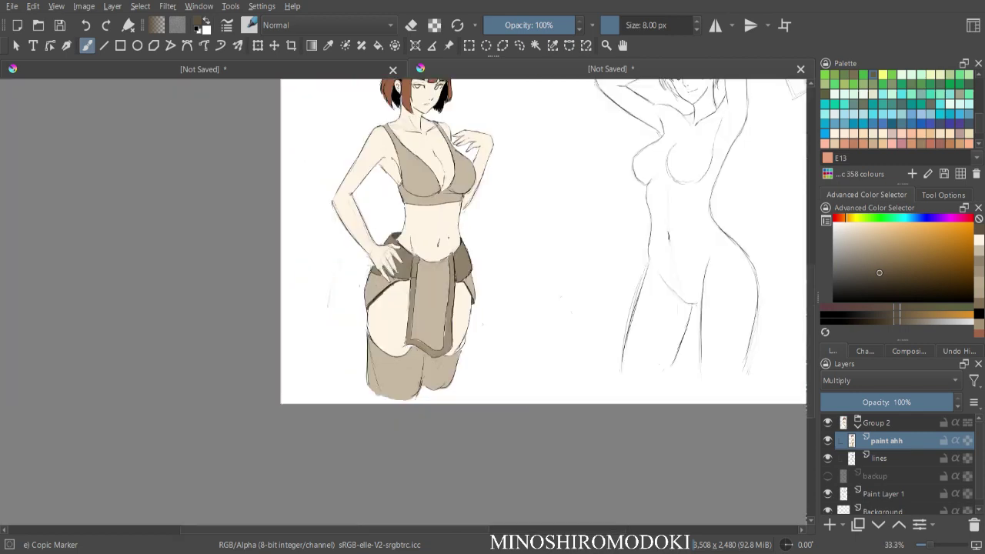
pyautogui.press('+')
pyautogui.press('+')
pyautogui.press('+')
pyautogui.press('+')
pyautogui.press('+')
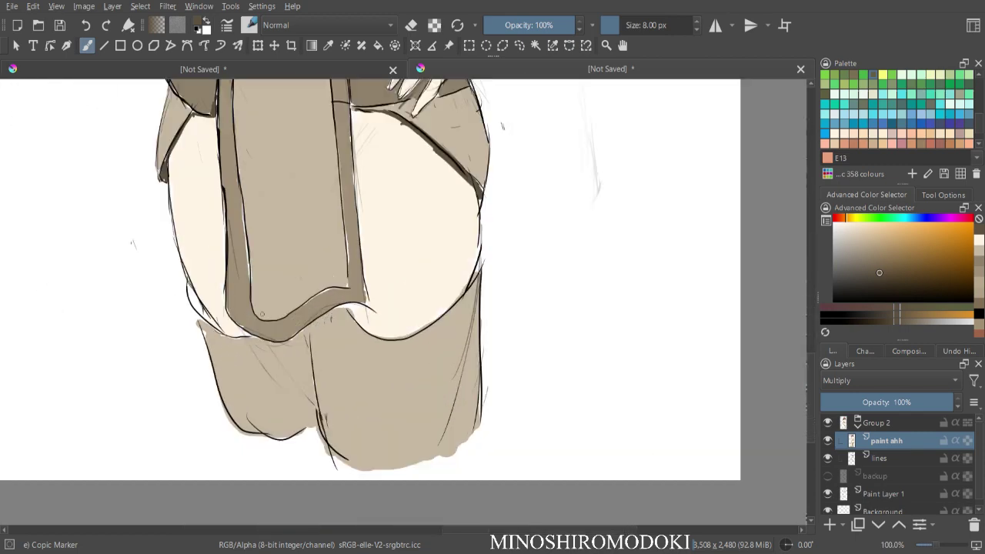
pyautogui.moveTo(190, 287); pyautogui.dragTo(215, 331)
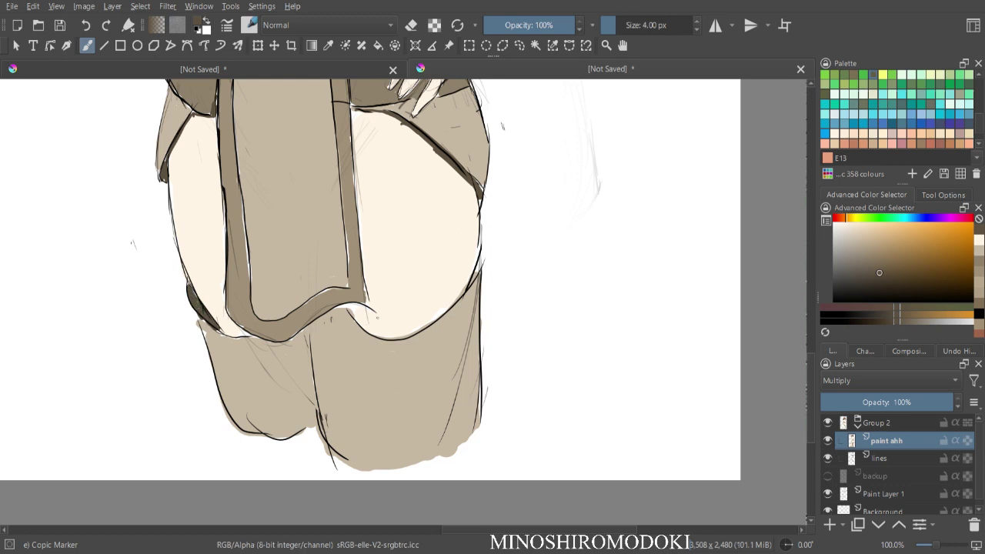
# - Touch up the skin and legging beige around the apron's lower corner with sampled colours and a 12 px marker
pyautogui.keyDown('ctrl'); pyautogui.click(368, 310); pyautogui.keyUp('ctrl')
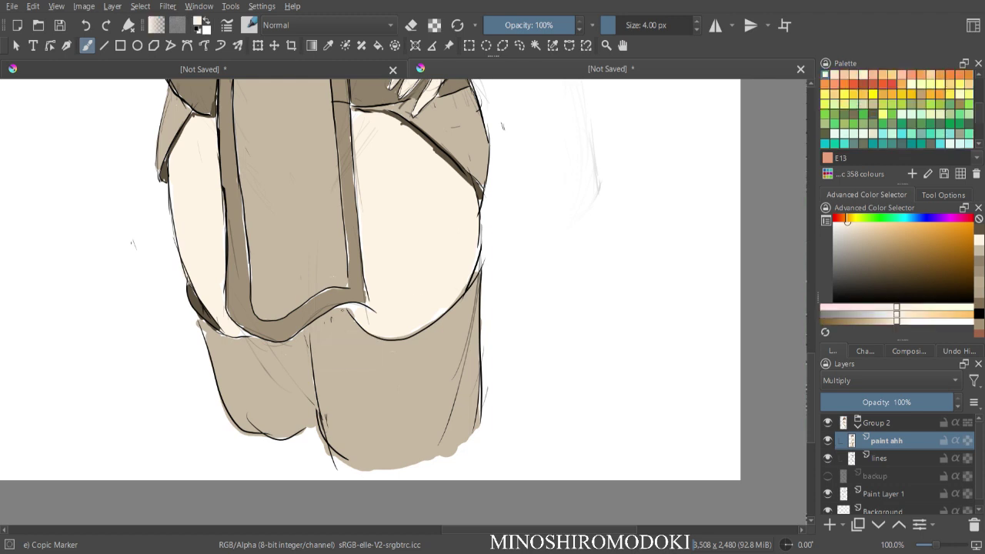
pyautogui.press(']')
pyautogui.press(']')
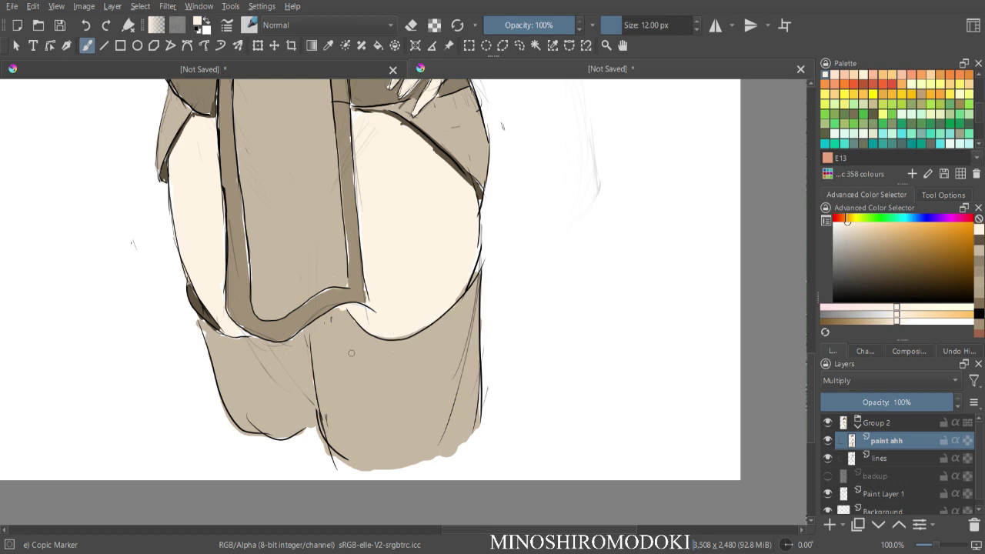
pyautogui.keyDown('ctrl'); pyautogui.click(349, 323); pyautogui.keyUp('ctrl')
pyautogui.moveTo(340, 308); pyautogui.dragTo(349, 312)
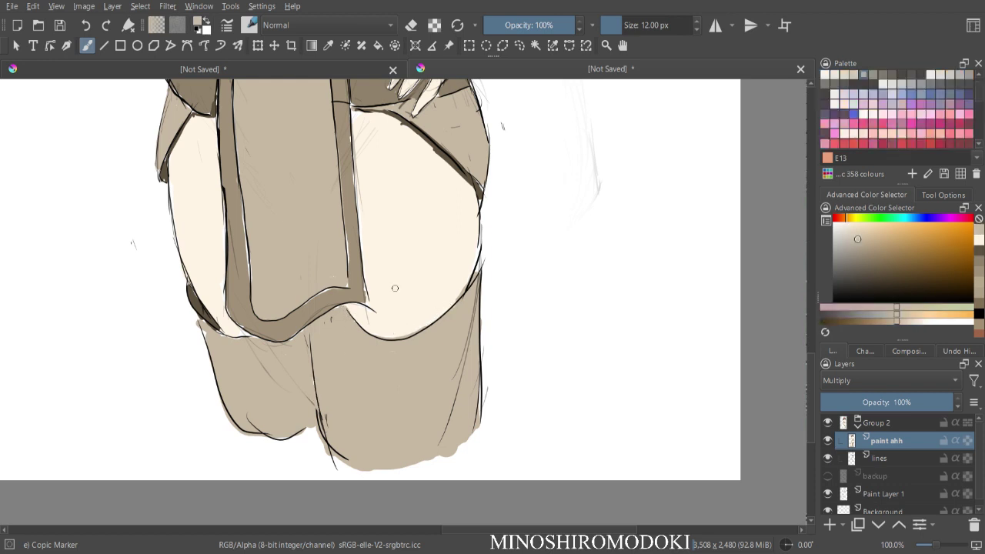
# - Sample the thigh's skin tone and paint along the hanging cloth's lower edge to thin its dark rim
pyautogui.keyDown('ctrl'); pyautogui.click(472, 249); pyautogui.keyUp('ctrl')
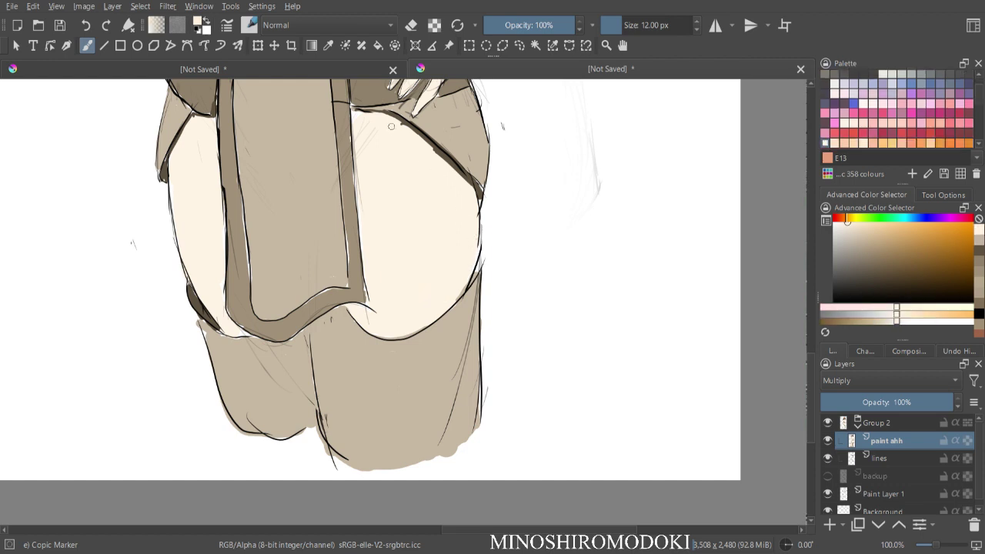
pyautogui.moveTo(397, 125); pyautogui.dragTo(459, 171)
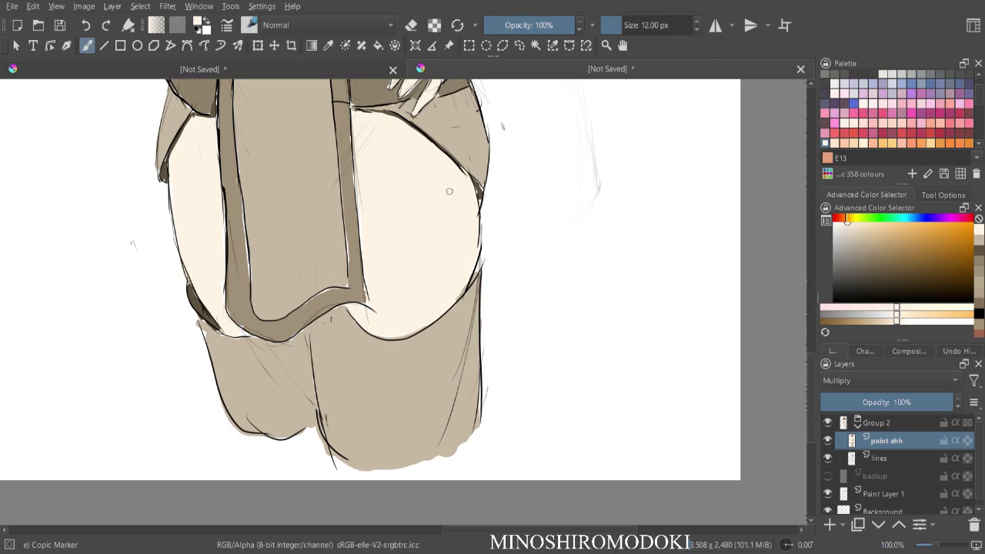
pyautogui.scroll(-3, 465, 181)
pyautogui.press('m')
pyautogui.hotkey('ctrl', '+')
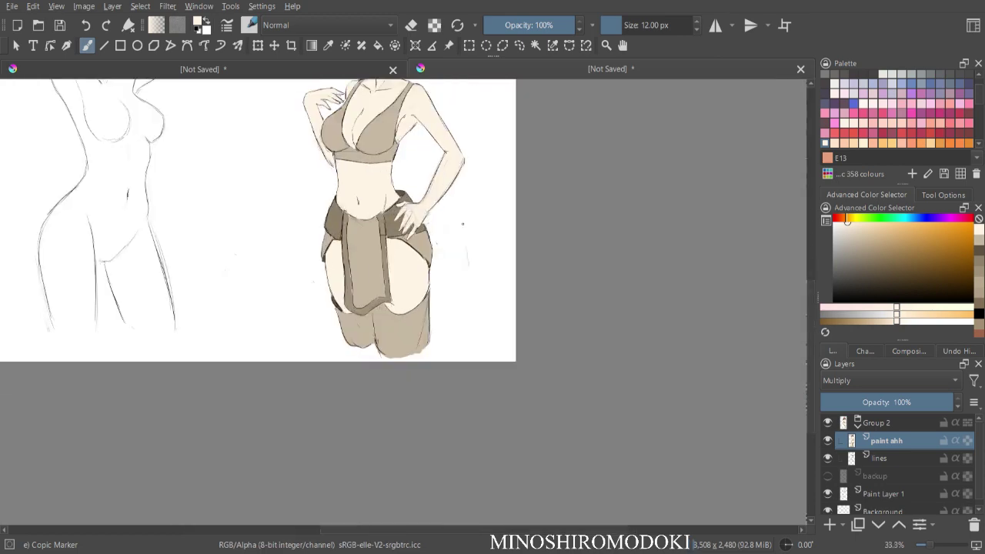
# - Set the eraser to 26 px and erase stray sketch lines inside the hair on the lines layer
pyautogui.hotkey('ctrl', '+')
pyautogui.moveTo(447, 154); pyautogui.dragTo(521, 387)
pyautogui.hotkey('ctrl', '+')
pyautogui.hotkey('ctrl', '+')
pyautogui.moveTo(506, 264); pyautogui.dragTo(415, 490)
pyautogui.hotkey('ctrl', '-')
pyautogui.hotkey('ctrl', '-')
pyautogui.moveTo(497, 303); pyautogui.dragTo(513, 241)
pyautogui.press('e')
pyautogui.scroll(1, 495, 233)
pyautogui.click(880, 458)
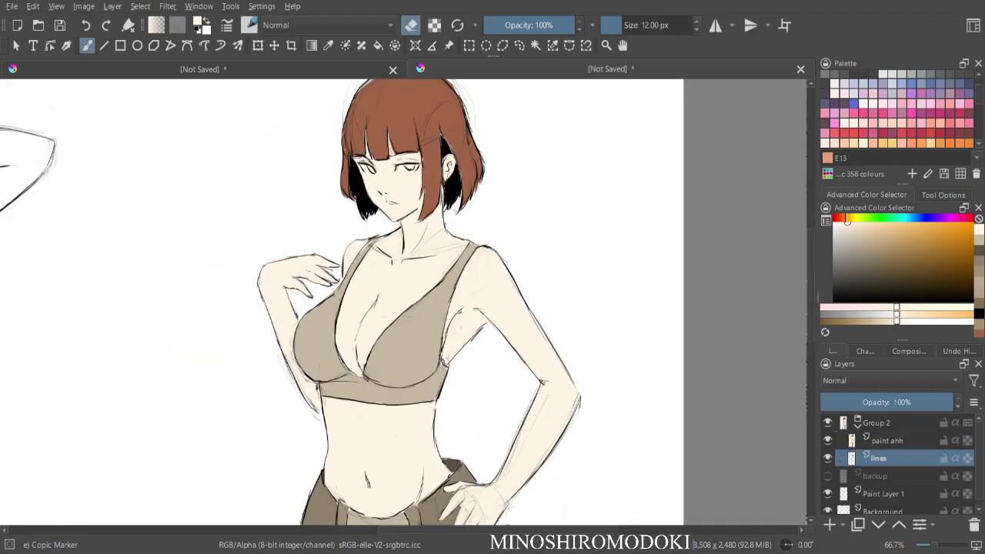
pyautogui.scroll(2, 494, 232)
pyautogui.press(']')
pyautogui.press(']')
pyautogui.press(']')
pyautogui.press(']')
pyautogui.press(']')
pyautogui.press(']')
pyautogui.press(']')
pyautogui.moveTo(381, 204); pyautogui.dragTo(374, 234)
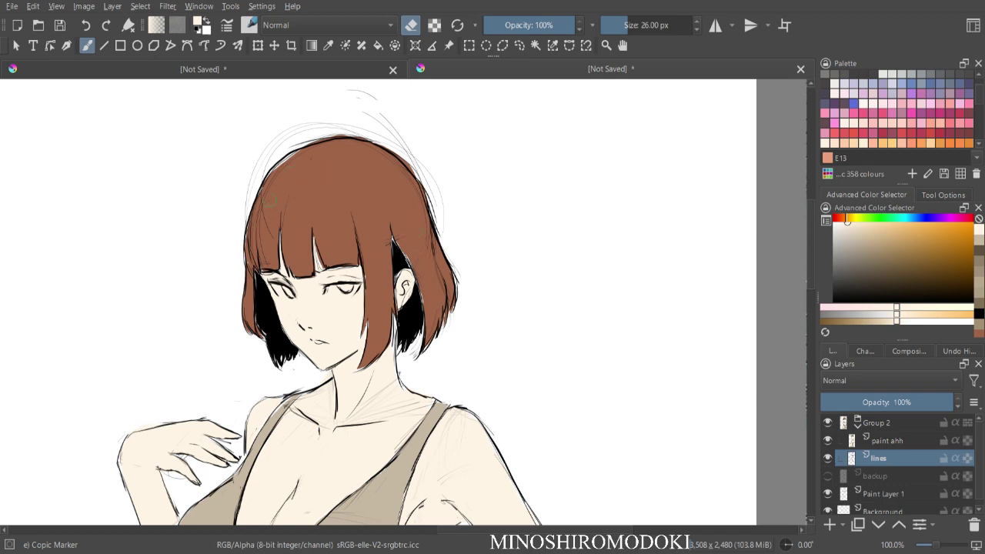
pyautogui.moveTo(262, 226); pyautogui.dragTo(256, 244)
# - Examine the cleaned linework and overall figure in mirrored and unmirrored views
pyautogui.press('-')
pyautogui.press('-')
pyautogui.press('-')
pyautogui.press('m')
pyautogui.press('-')
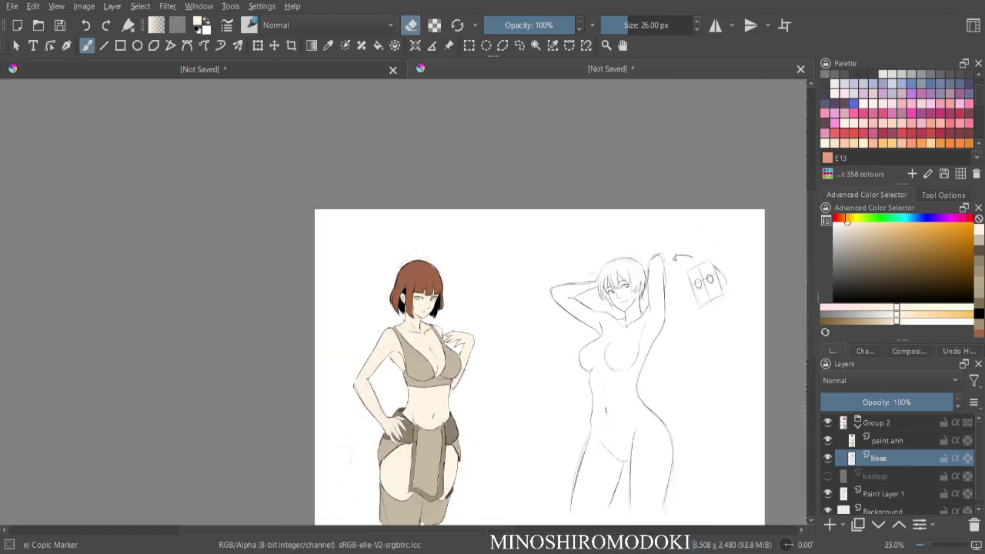
pyautogui.scroll(4, 488, 223)
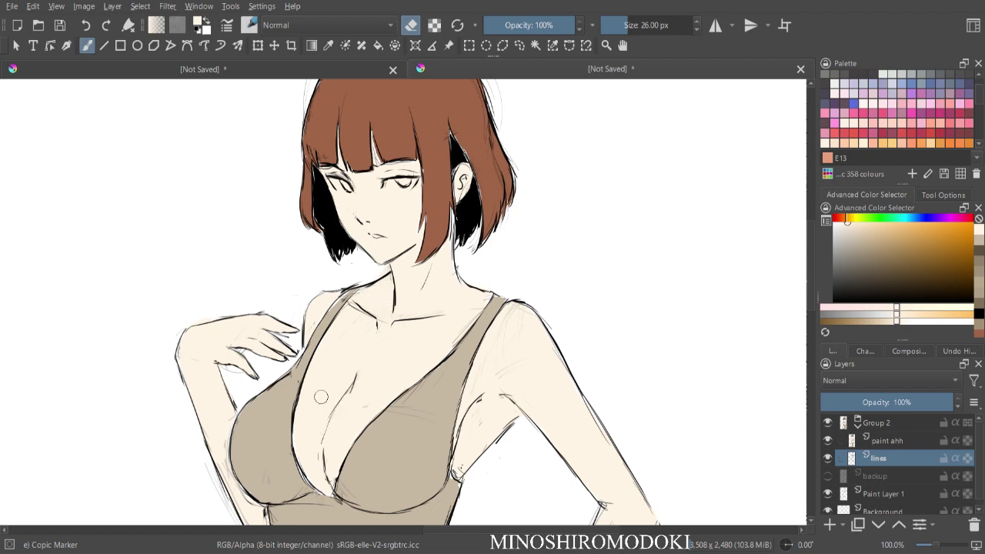
pyautogui.hotkey('ctrl', '-')
pyautogui.hotkey('ctrl', '-')
pyautogui.press('m')
pyautogui.press('+')
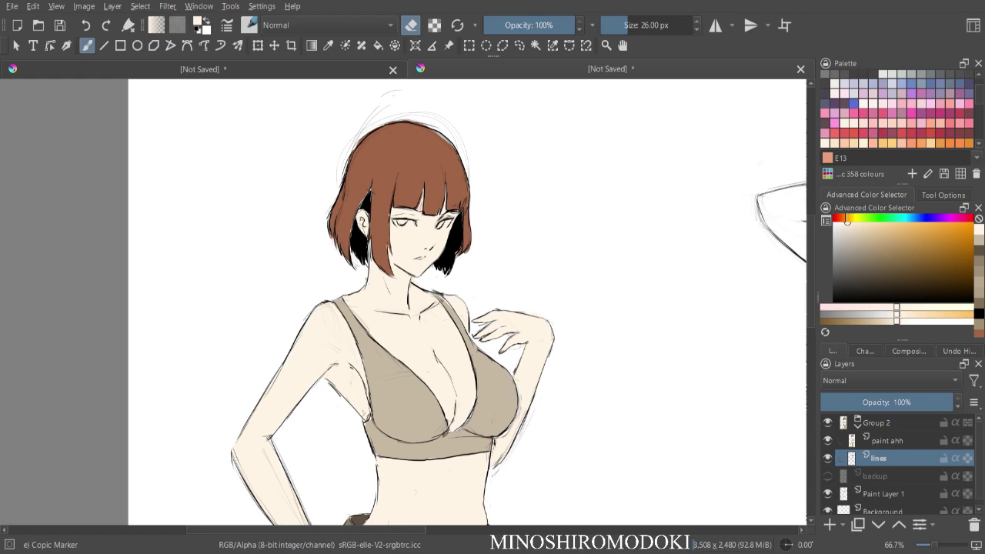
# - Choose the 10 px Ink-3 Gpen fade brush and erase the cleavage line on the lines layer
pyautogui.press('d')
pyautogui.press('e')
pyautogui.rightClick(436, 279)
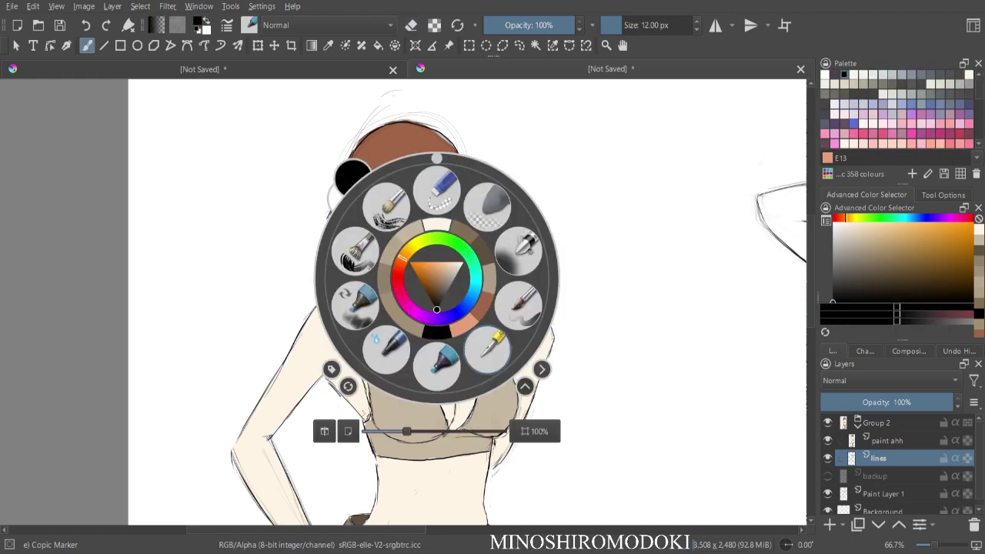
pyautogui.click(495, 344)
pyautogui.press('+')
pyautogui.press('+')
pyautogui.moveTo(405, 269); pyautogui.dragTo(322, 158)
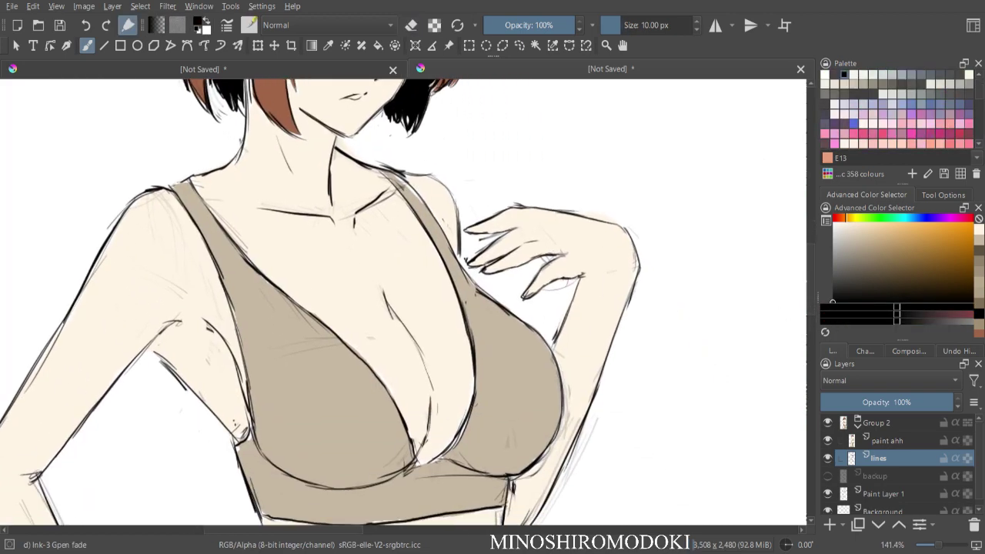
pyautogui.press('e')
pyautogui.moveTo(378, 296)
pyautogui.mouseDown()
pyautogui.moveTo(408, 323)
pyautogui.moveTo(430, 398)
pyautogui.moveTo(430, 429)
pyautogui.moveTo(388, 444)
pyautogui.moveTo(407, 466)
pyautogui.moveTo(396, 469)
pyautogui.moveTo(460, 475)
pyautogui.moveTo(451, 483)
pyautogui.mouseUp()
pyautogui.moveTo(397, 468)
pyautogui.mouseDown()
pyautogui.moveTo(388, 467)
pyautogui.moveTo(414, 476)
pyautogui.mouseUp()
pyautogui.press('m')
pyautogui.press('e')
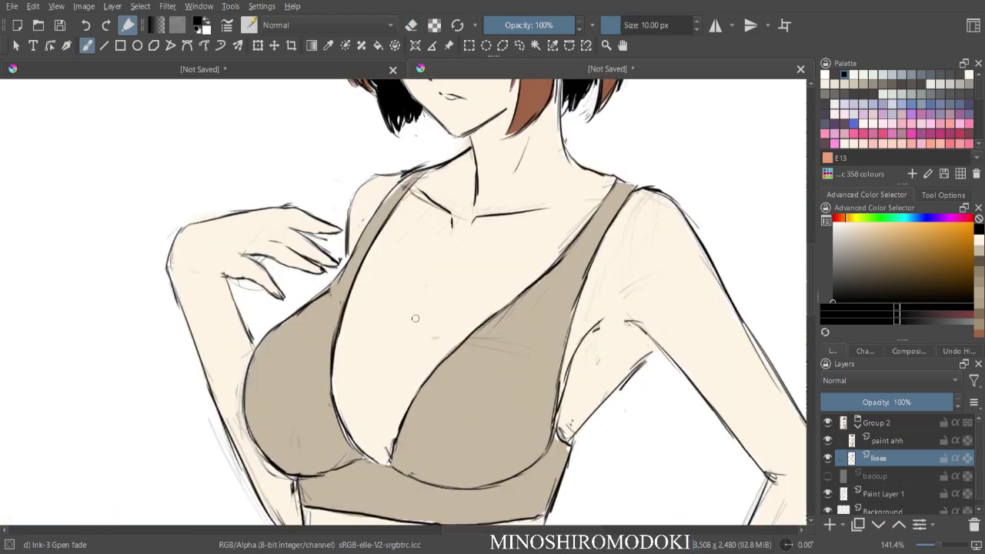
# - Ink a curved cleavage line down to the bra's centre and check it against the mirrored figure
pyautogui.moveTo(419, 290); pyautogui.dragTo(379, 389)
pyautogui.moveTo(386, 355)
pyautogui.mouseDown()
pyautogui.moveTo(375, 413)
pyautogui.moveTo(388, 467)
pyautogui.mouseUp()
pyautogui.press('-')
pyautogui.press('m')
pyautogui.press('-')
pyautogui.press('-')
pyautogui.press('-')
pyautogui.press('+')
pyautogui.press('+')
pyautogui.press('+')
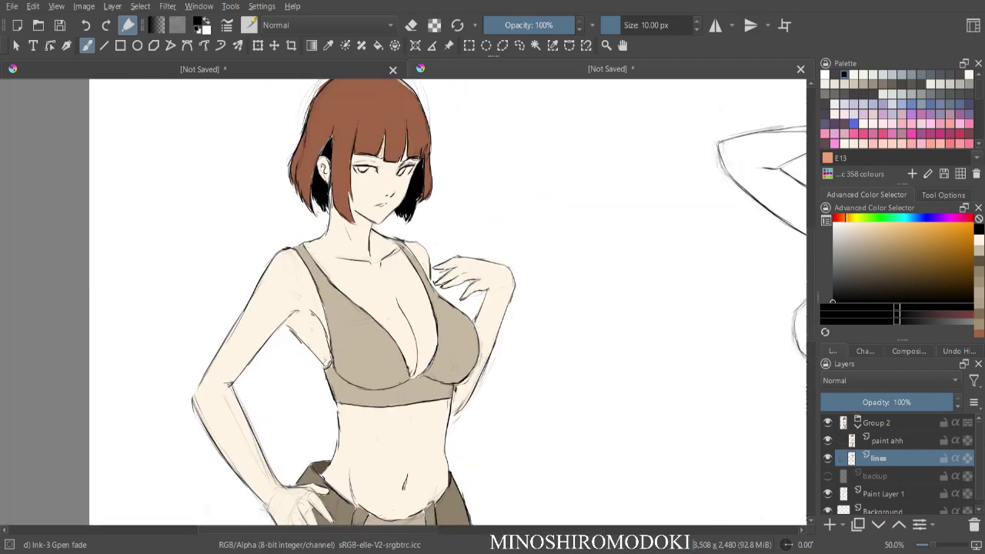
# - Erase the cleavage line and redraw it as one smooth curve ending at the bra's centre
pyautogui.press('e')
pyautogui.moveTo(389, 300)
pyautogui.mouseDown()
pyautogui.moveTo(411, 328)
pyautogui.moveTo(416, 407)
pyautogui.mouseUp()
pyautogui.press('e')
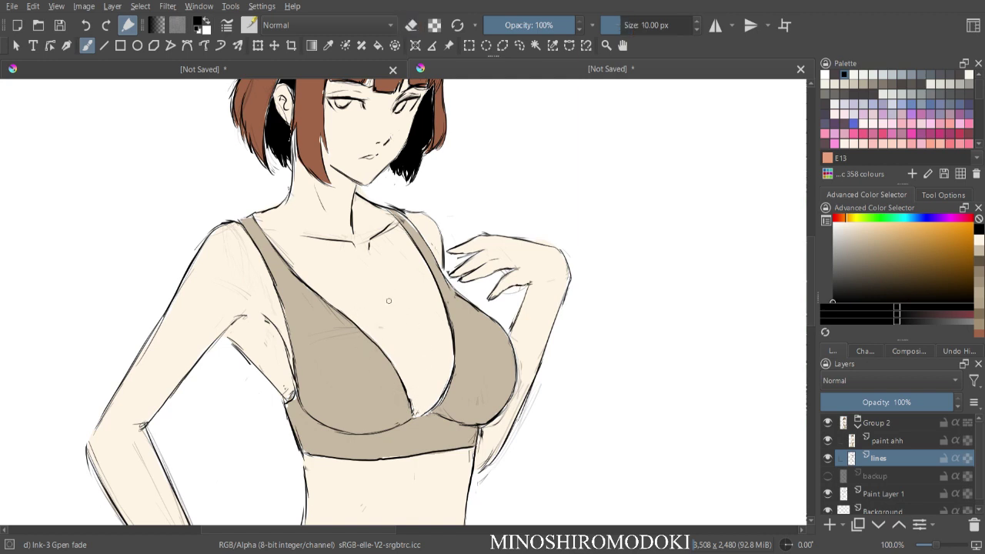
pyautogui.moveTo(387, 301)
pyautogui.mouseDown()
pyautogui.moveTo(418, 352)
pyautogui.moveTo(418, 413)
pyautogui.mouseUp()
pyautogui.hotkey('ctrl', '-')
pyautogui.press('m')
pyautogui.hotkey('ctrl', '-')
pyautogui.hotkey('ctrl', '-')
pyautogui.hotkey('ctrl', '+')
pyautogui.hotkey('ctrl', '+')
pyautogui.hotkey('ctrl', '+')
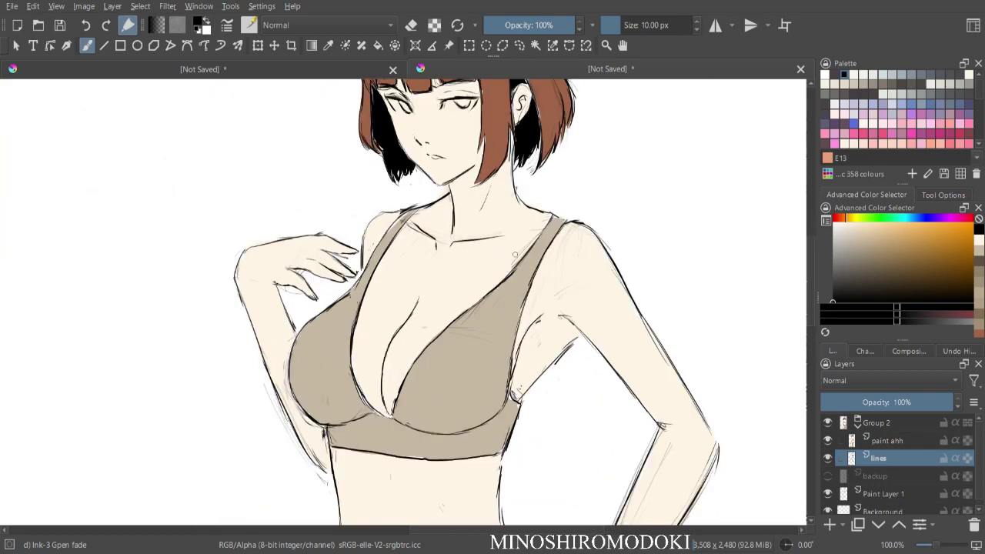
# - Pick a darker shade of the sampled skin tone and outline the shadow under the chin on the paint ahh layer with a freehand selection
pyautogui.moveTo(500, 229); pyautogui.dragTo(469, 283)
pyautogui.keyDown('ctrl'); pyautogui.click(444, 322); pyautogui.keyUp('ctrl')
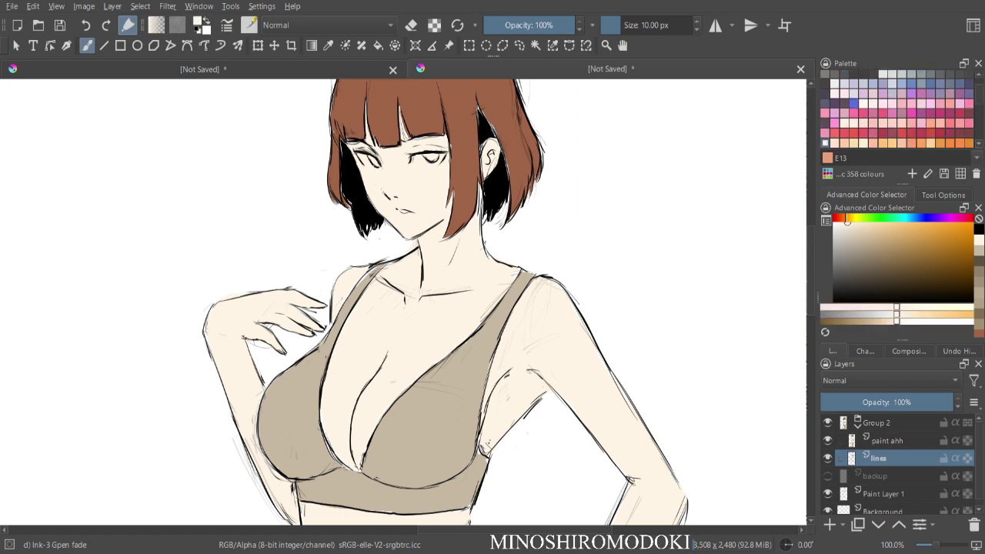
pyautogui.moveTo(850, 224); pyautogui.dragTo(868, 234)
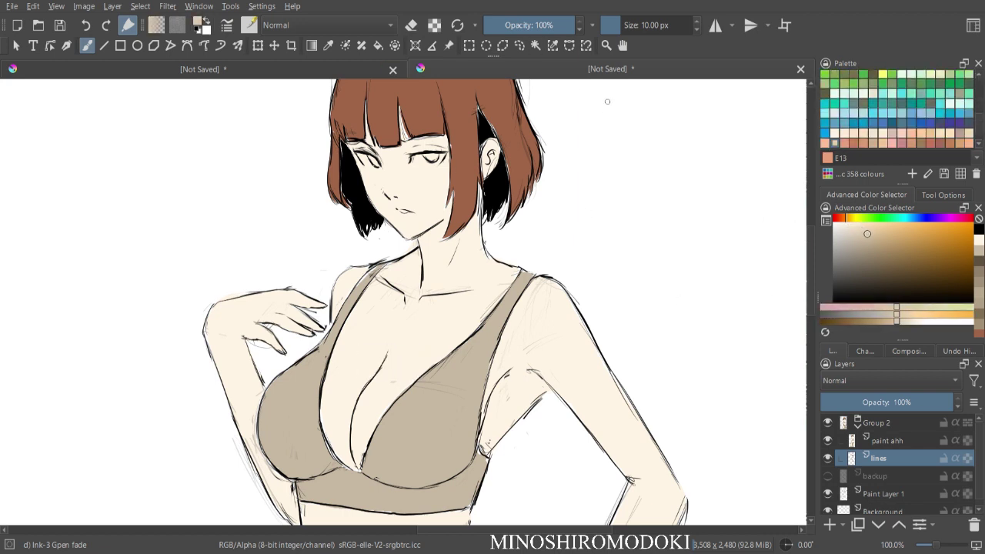
pyautogui.press('l')
pyautogui.click(887, 441)
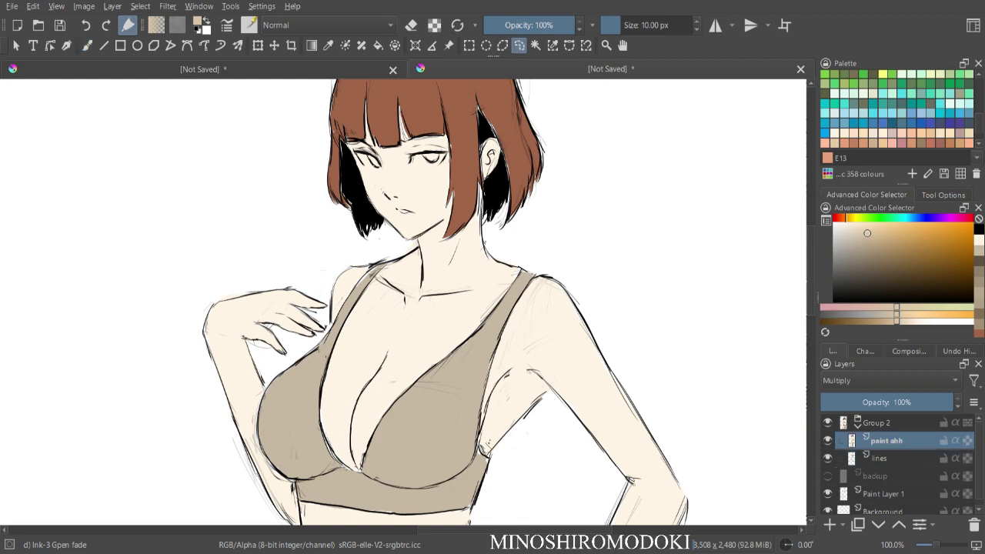
pyautogui.hotkey('ctrl', '+')
pyautogui.hotkey('ctrl', '+')
pyautogui.moveTo(433, 254); pyautogui.dragTo(404, 310)
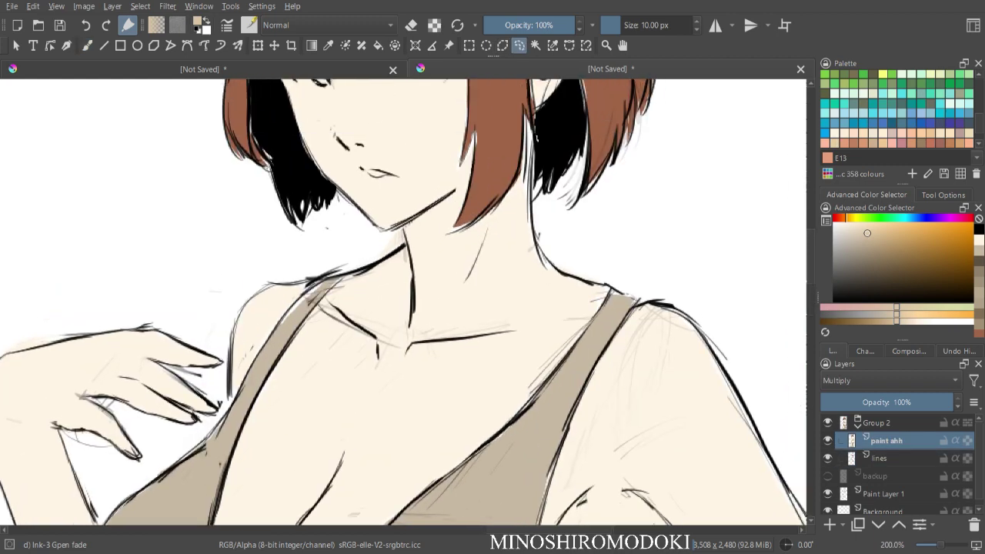
pyautogui.moveTo(454, 193); pyautogui.dragTo(433, 231)
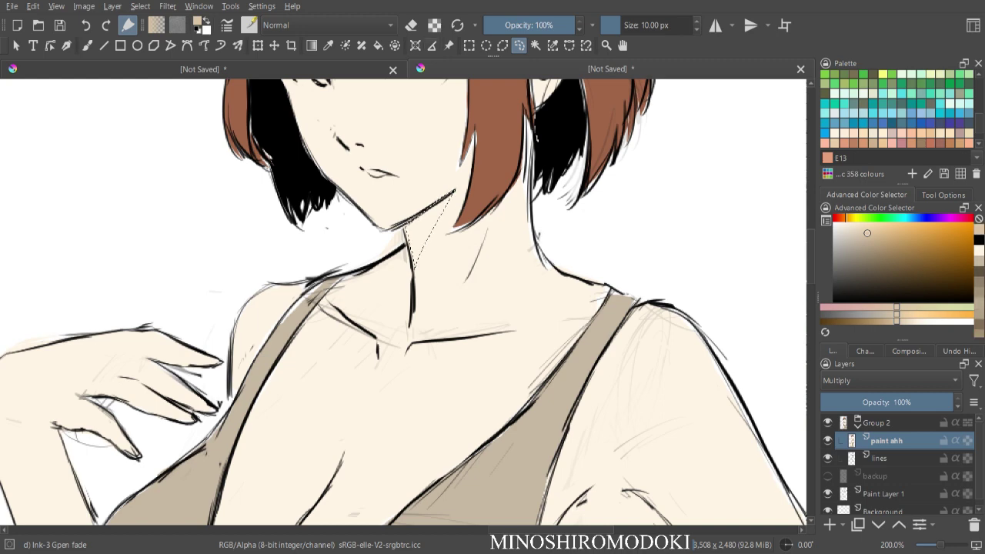
# - Fill the under-chin selection with the darker tan and check it in the mirrored view
pyautogui.press('f')
pyautogui.click(423, 228)
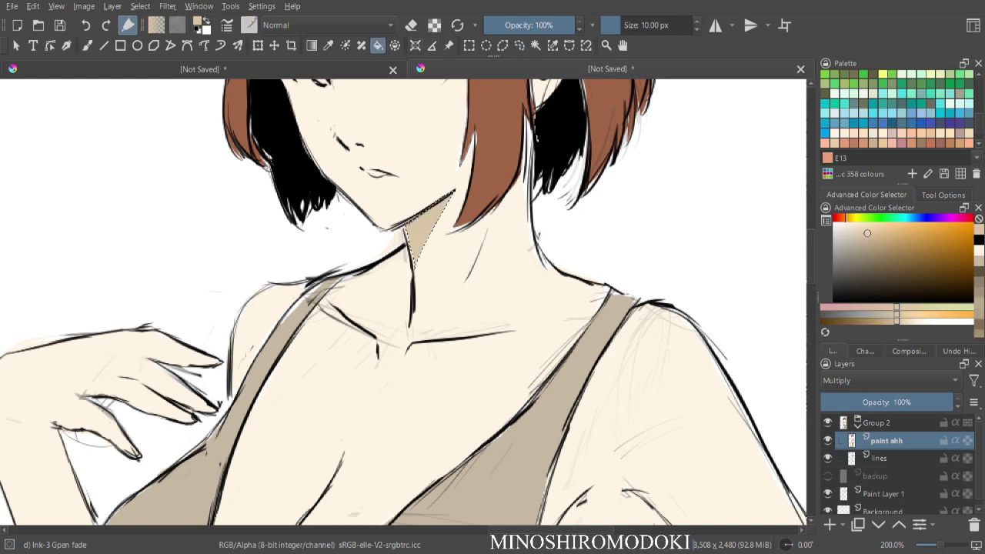
pyautogui.hotkey('ctrl', '-')
pyautogui.hotkey('ctrl', '-')
pyautogui.hotkey('ctrl', '-')
pyautogui.press('m')
pyautogui.hotkey('ctrl', '-')
pyautogui.hotkey('ctrl', '-')
pyautogui.hotkey('ctrl', '+')
pyautogui.hotkey('ctrl', '+')
pyautogui.hotkey('ctrl', '+')
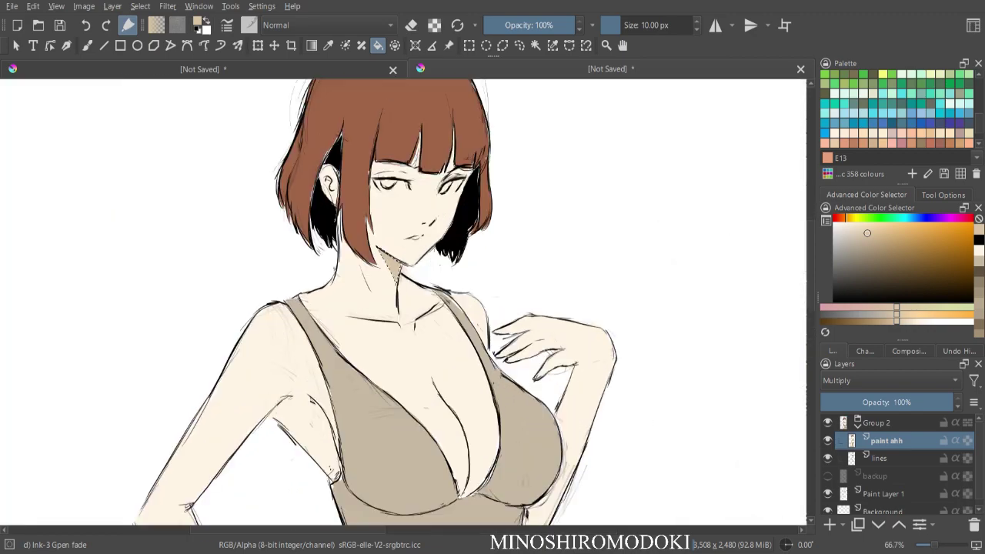
# - Compare the neck shadow with the unmirrored figure at close and distant zoom
pyautogui.press('m')
pyautogui.hotkey('ctrl', '-')
pyautogui.hotkey('ctrl', '-')
pyautogui.hotkey('ctrl', '+')
pyautogui.hotkey('ctrl', '+')
pyautogui.hotkey('ctrl', '-')
pyautogui.hotkey('ctrl', '+')
pyautogui.moveTo(403, 303); pyautogui.dragTo(342, 205)
pyautogui.hotkey('ctrl', '-')
pyautogui.hotkey('ctrl', '-')
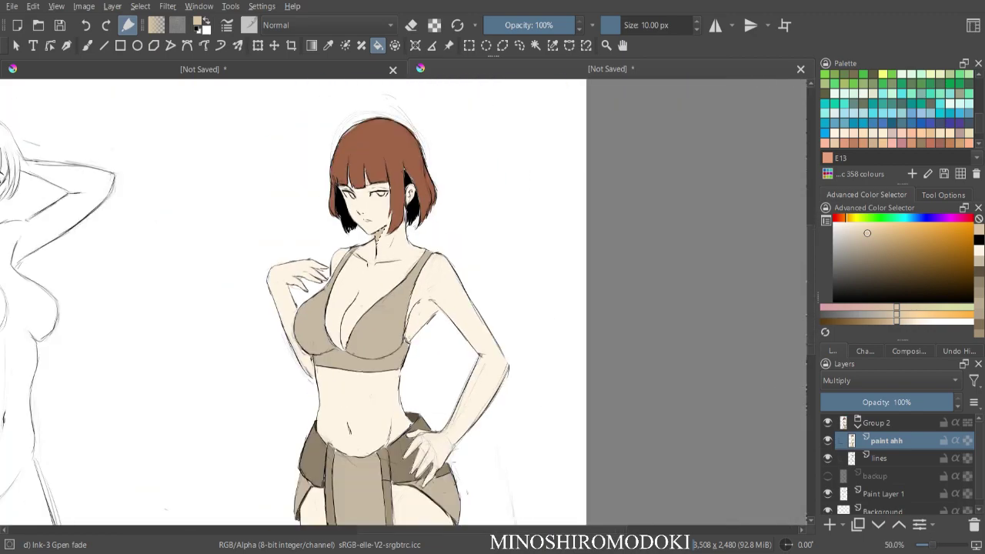
# - Outline the underarm area between the bra and the hand-on-hip arm and fill it with the tan shade
pyautogui.hotkey('ctrl', '+')
pyautogui.hotkey('ctrl', '+')
pyautogui.press('l')
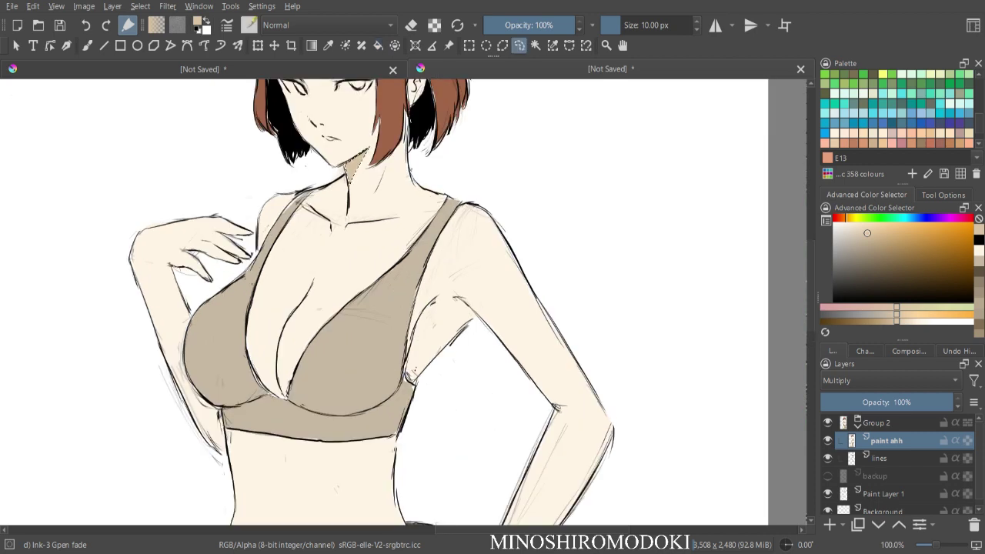
pyautogui.moveTo(464, 299); pyautogui.dragTo(474, 316)
pyautogui.moveTo(454, 296); pyautogui.dragTo(465, 300)
pyautogui.click(378, 45)
pyautogui.click(433, 335)
# - Examine the tan underarm shadow on the whole figure in mirrored and unmirrored views
pyautogui.hotkey('ctrl', '-')
pyautogui.hotkey('ctrl', '-')
pyautogui.hotkey('ctrl', '-')
pyautogui.press('m')
pyautogui.hotkey('ctrl', '-')
pyautogui.hotkey('ctrl', '-')
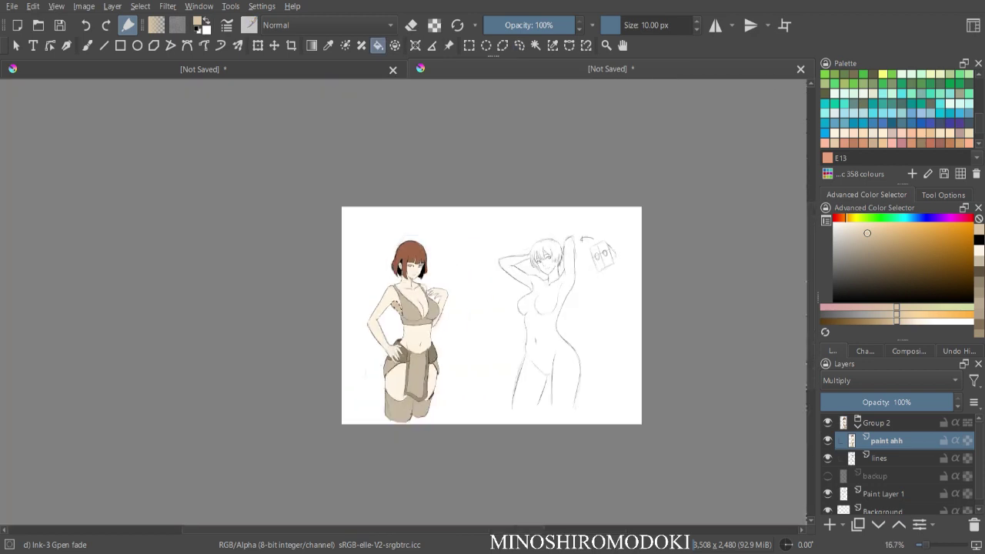
pyautogui.press('m')
pyautogui.hotkey('ctrl', '+')
pyautogui.press('+')
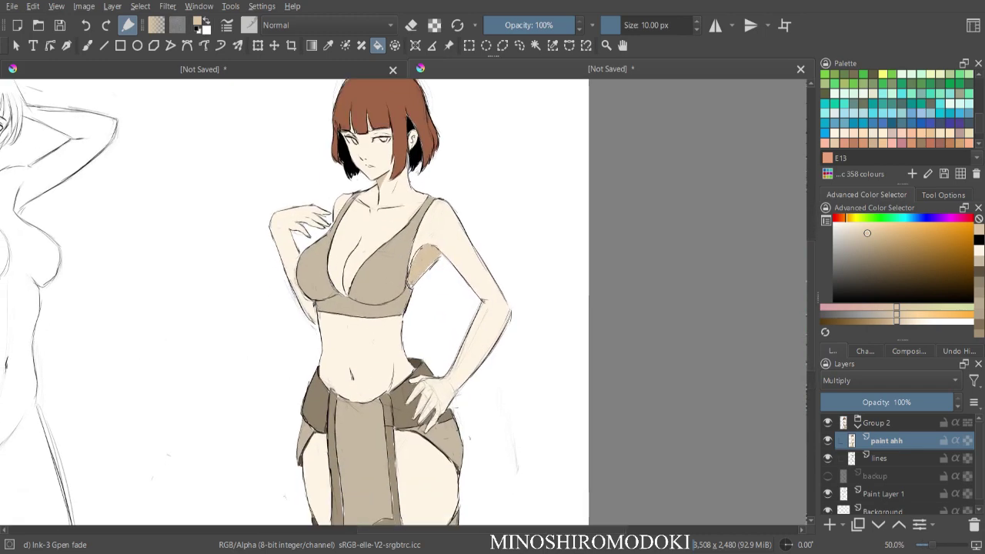
pyautogui.press('+')
pyautogui.press('+')
pyautogui.press('+')
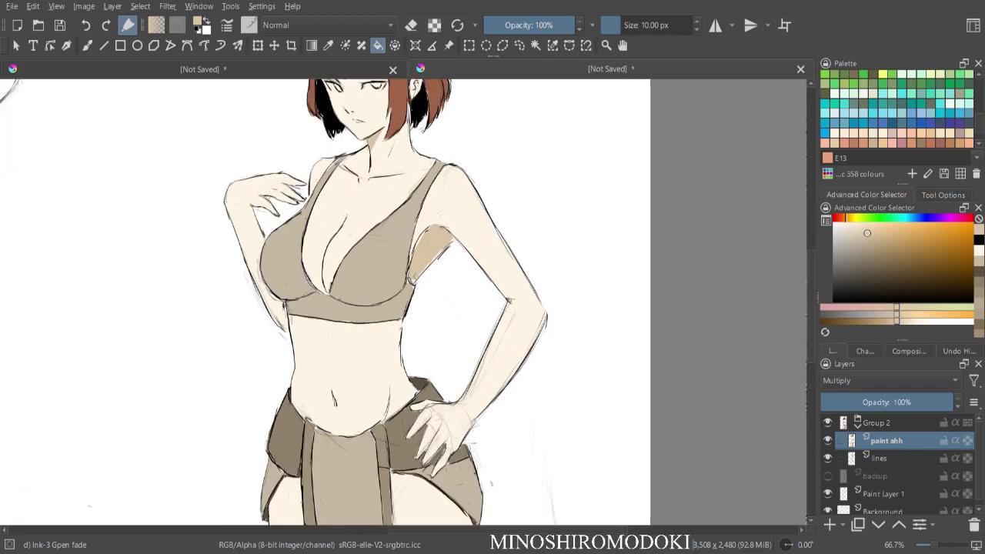
# - Paint over the gaps inside the tan underarm shadow with the 10 px ink brush
pyautogui.moveTo(404, 302); pyautogui.dragTo(474, 382)
pyautogui.press('-')
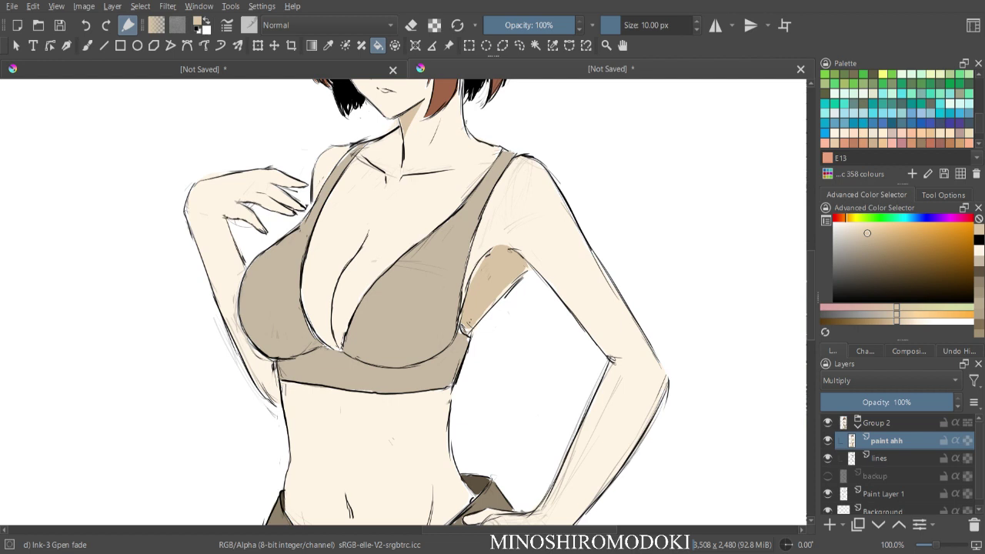
pyautogui.press('b')
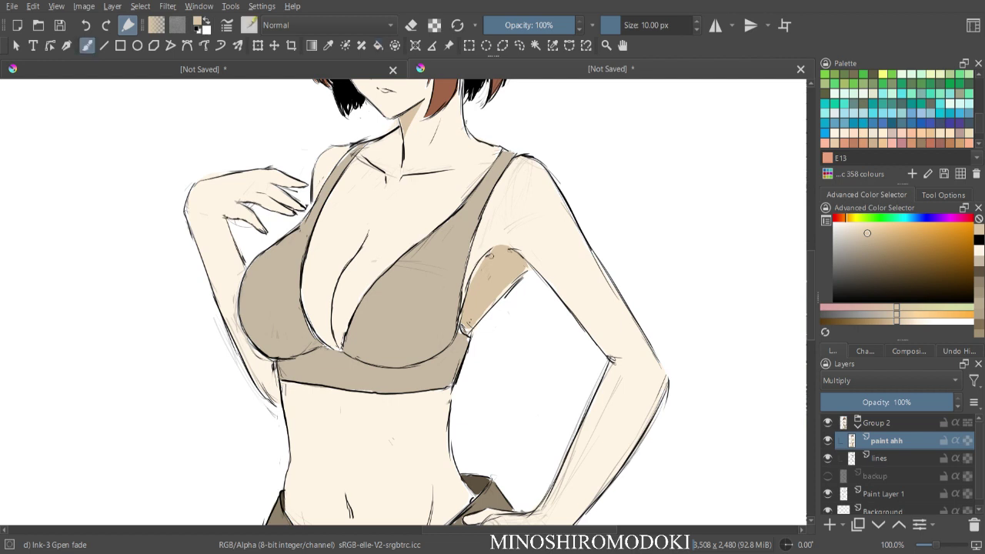
pyautogui.moveTo(476, 277)
pyautogui.mouseDown()
pyautogui.moveTo(517, 278)
pyautogui.moveTo(467, 304)
pyautogui.moveTo(468, 325)
pyautogui.moveTo(528, 267)
pyautogui.mouseUp()
# - Check the tan shadows in mirrored and unmirrored views, and remove both the underarm and neck fills
pyautogui.press('-')
pyautogui.press('-')
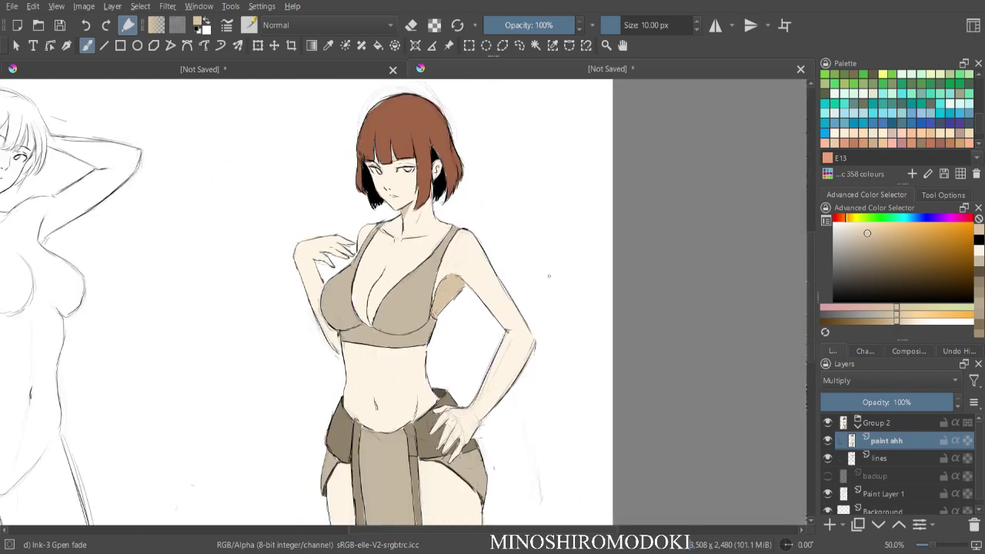
pyautogui.press('m')
pyautogui.press('-')
pyautogui.press('-')
pyautogui.press('-')
pyautogui.press('m')
pyautogui.press('+')
pyautogui.press('+')
pyautogui.scroll(5, 439, 308)
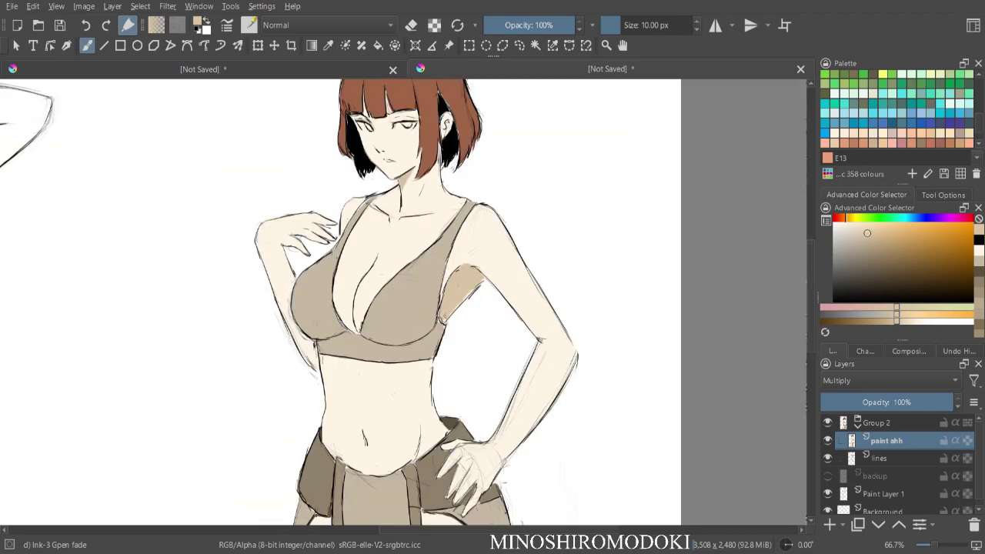
pyautogui.press('Delete')
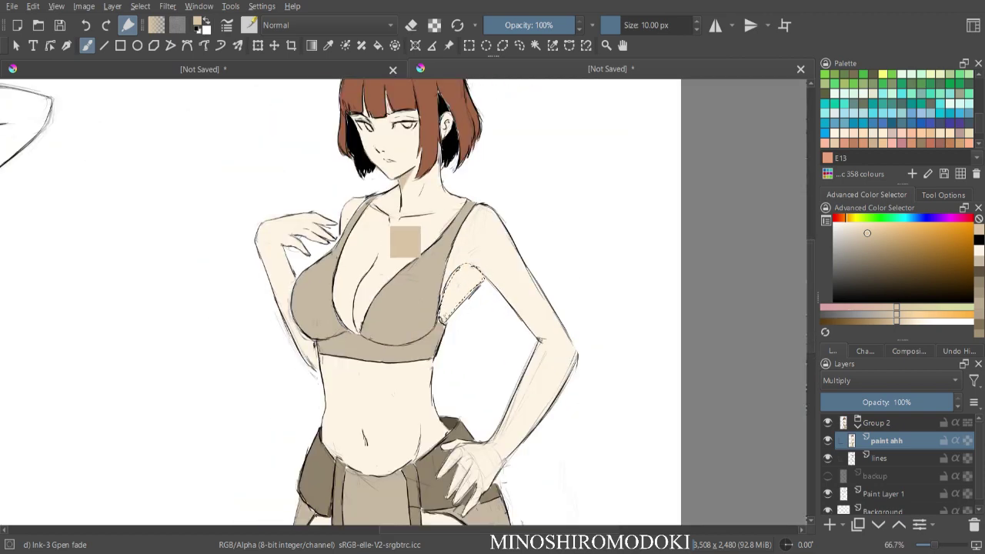
pyautogui.hotkey('ctrl', 'shift', 'a')
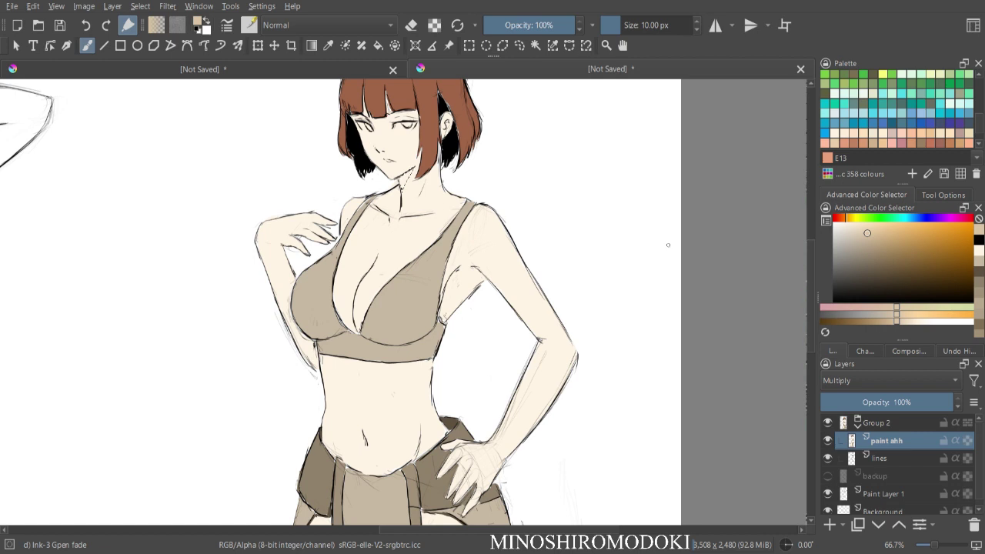
# - Sample the skin tone, darken it slightly, fill the under-chin selection with that beige and deselect
pyautogui.keyDown('ctrl'); pyautogui.click(406, 178); pyautogui.keyUp('ctrl')
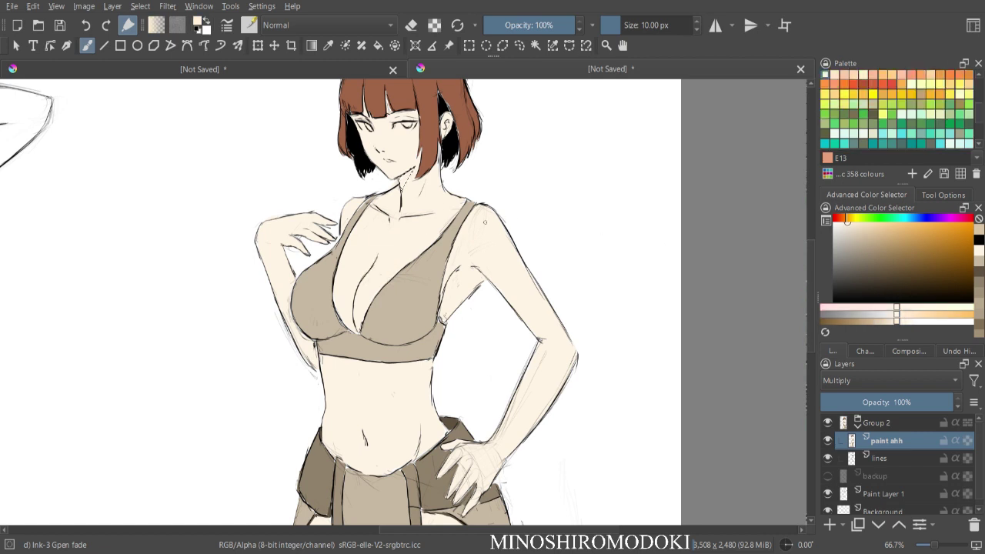
pyautogui.moveTo(849, 225); pyautogui.dragTo(857, 230)
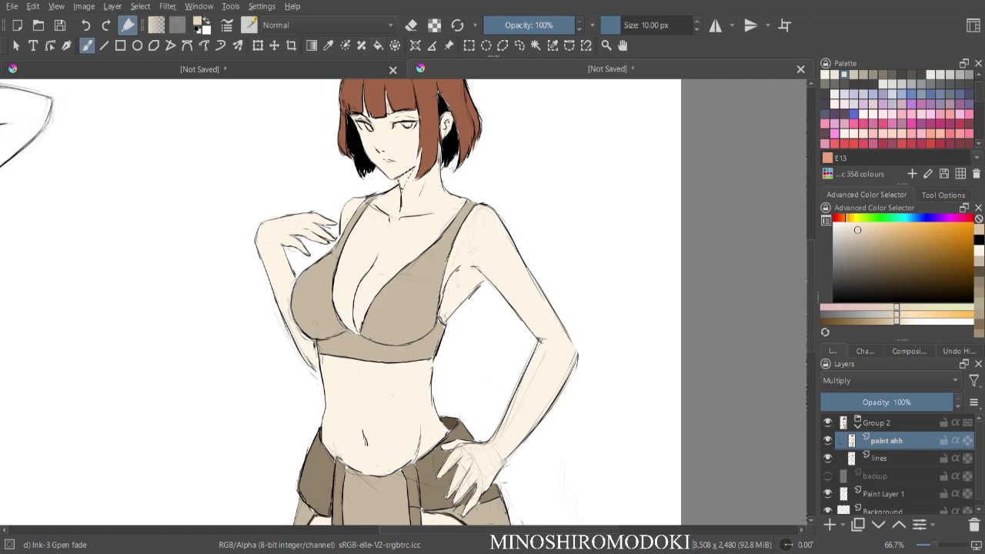
pyautogui.press('f')
pyautogui.click(407, 182)
pyautogui.hotkey('ctrl', '+')
pyautogui.moveTo(408, 184); pyautogui.dragTo(361, 267)
pyautogui.hotkey('ctrl', 'shift', 'a')
pyautogui.press('b')
# - Outline the underarm area beside the bra with a freehand selection and fill it with the light beige shadow
pyautogui.press('l')
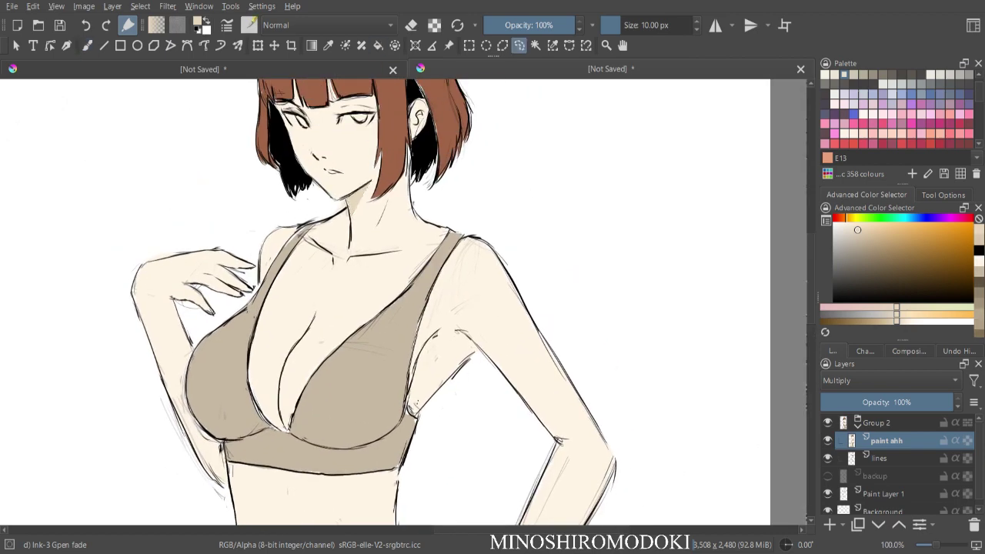
pyautogui.hotkey('ctrl', '+')
pyautogui.moveTo(400, 347); pyautogui.dragTo(422, 262)
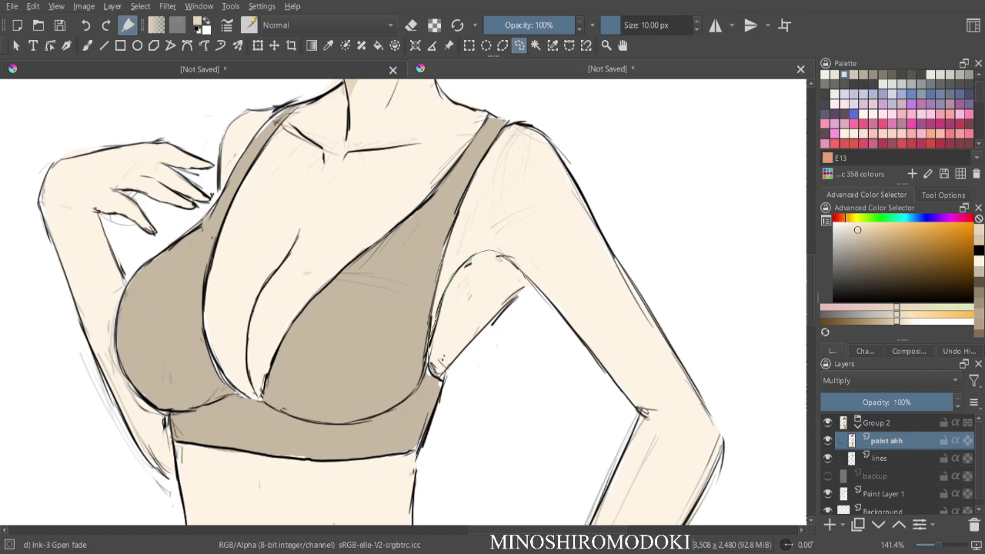
pyautogui.moveTo(525, 278); pyautogui.dragTo(430, 366)
pyautogui.click(378, 45)
pyautogui.click(479, 308)
# - Check the beige underarm shadow in mirrored and unmirrored views and clear the selection
pyautogui.press('-')
pyautogui.press('-')
pyautogui.press('-')
pyautogui.press('m')
pyautogui.press('-')
pyautogui.press('m')
pyautogui.press('+')
pyautogui.press('+')
pyautogui.moveTo(431, 331); pyautogui.dragTo(448, 270)
pyautogui.hotkey('ctrl', 'shift', 'a')
# - Outline a thin strip of belly beneath the bra band with a freehand selection and try the beige shadow fill
pyautogui.press('b')
pyautogui.press('l')
pyautogui.scroll(3, 303, 379)
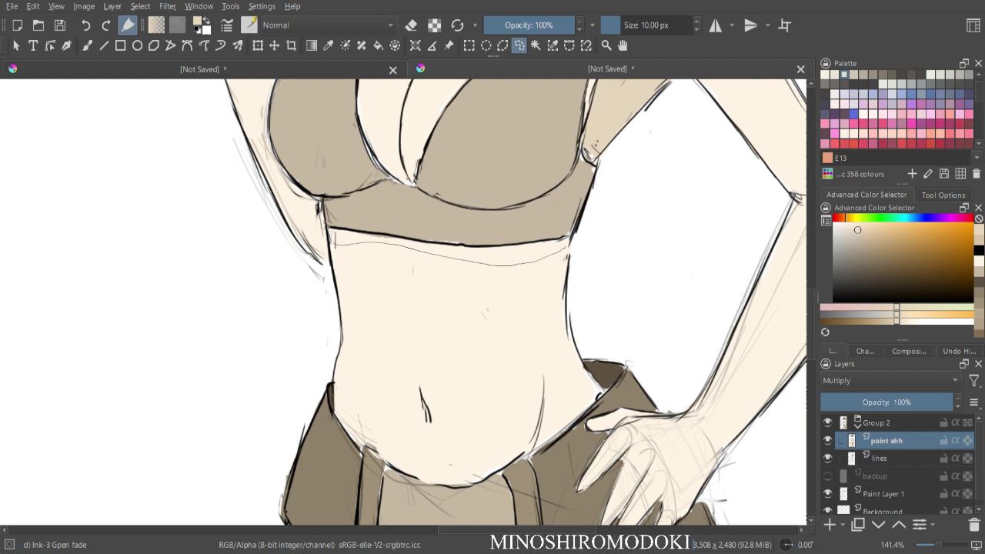
pyautogui.moveTo(542, 242); pyautogui.dragTo(475, 248)
pyautogui.press('Return')
pyautogui.press('f')
pyautogui.click(500, 255)
# - Check the strip beneath the bra band in mirrored and unmirrored views at several zoom levels
pyautogui.hotkey('ctrl', '-')
pyautogui.hotkey('ctrl', '-')
pyautogui.press('m')
pyautogui.hotkey('ctrl', '+')
pyautogui.hotkey('ctrl', '-')
pyautogui.hotkey('ctrl', '-')
pyautogui.hotkey('ctrl', '-')
pyautogui.hotkey('ctrl', '+')
pyautogui.hotkey('ctrl', '+')
pyautogui.press('m')
pyautogui.hotkey('ctrl', '-')
pyautogui.hotkey('ctrl', '-')
pyautogui.hotkey('ctrl', '+')
pyautogui.hotkey('ctrl', '+')
pyautogui.hotkey('ctrl', '+')
pyautogui.hotkey('ctrl', 'shift', 'a')
# - Extend the under-bra selection down the side of the waist, fill it with beige and clear the selection
pyautogui.press('b')
pyautogui.press('l')
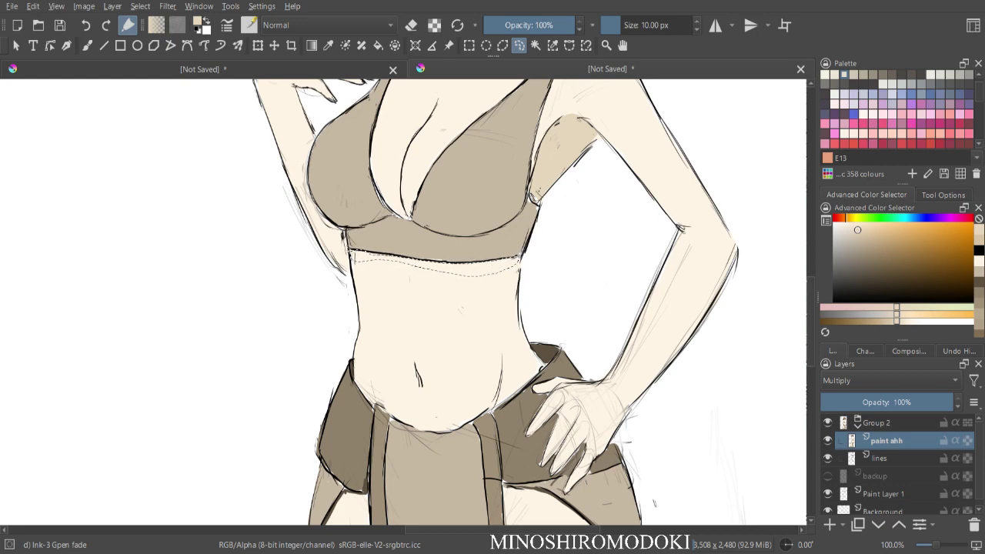
pyautogui.press('-')
pyautogui.press('-')
pyautogui.press('m')
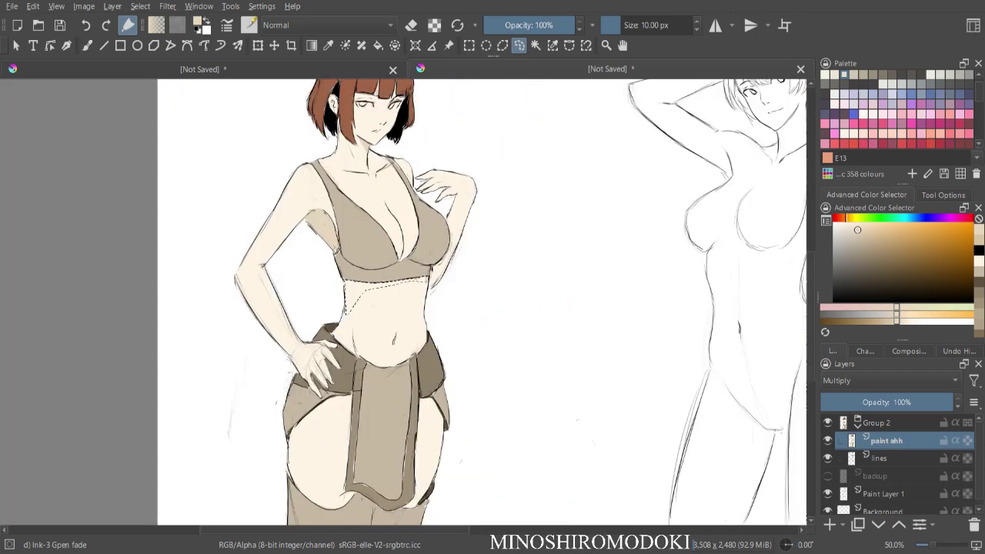
pyautogui.press('-')
pyautogui.press('f')
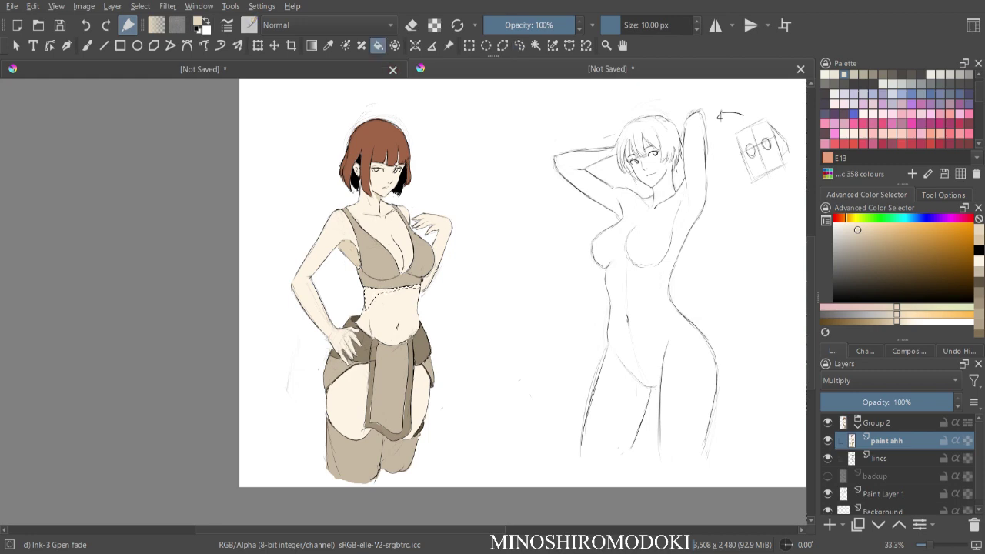
pyautogui.press('+')
pyautogui.press('+')
pyautogui.press('+')
pyautogui.press('+')
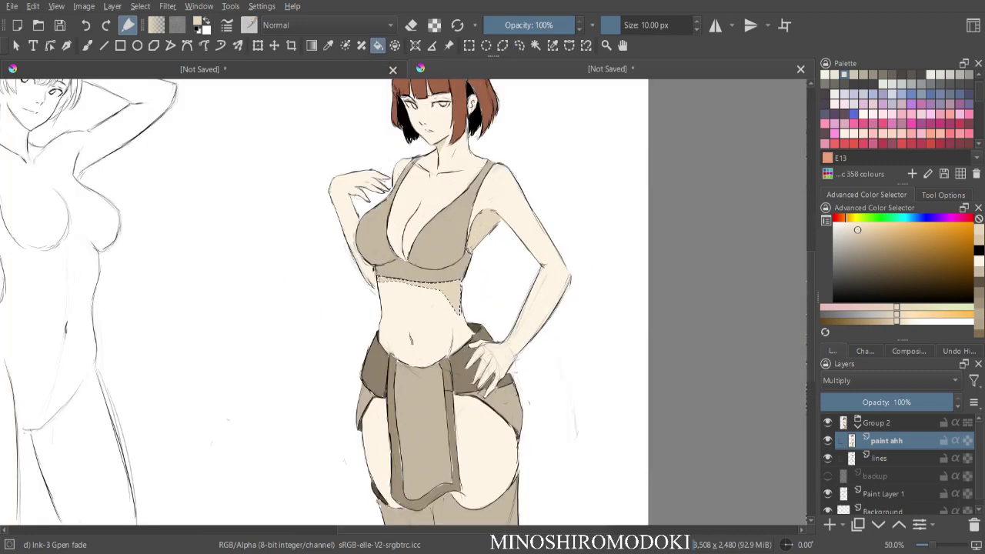
pyautogui.moveTo(404, 301); pyautogui.dragTo(404, 328)
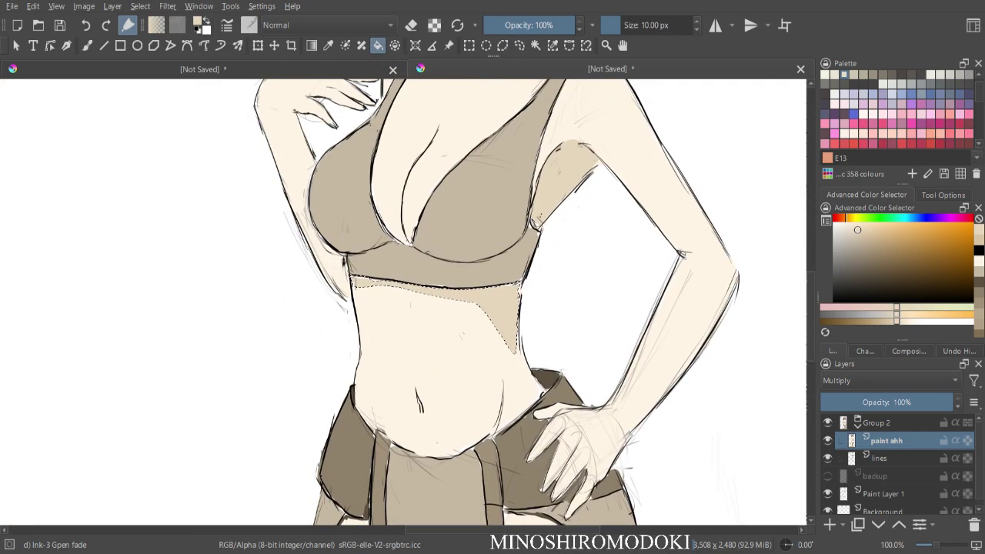
pyautogui.hotkey('ctrl', 'shift', 'a')
# - Examine the beige waist shadow on the whole figure in mirrored and unmirrored views
pyautogui.press('-')
pyautogui.press('-')
pyautogui.press('m')
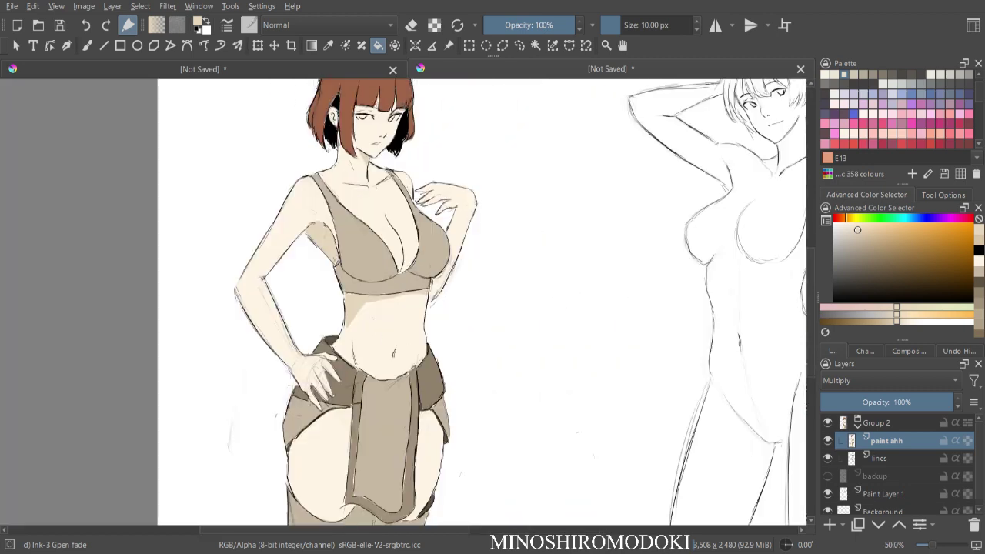
pyautogui.press('-')
pyautogui.press('-')
pyautogui.press('m')
pyautogui.press('+')
pyautogui.press('+')
pyautogui.scroll(2, 402, 300)
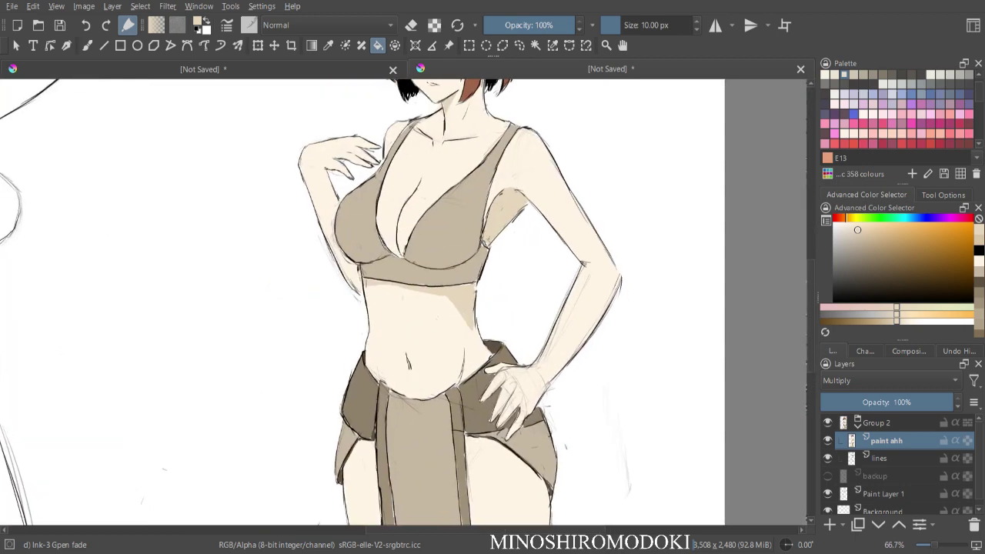
# - Outline a narrow wedge of belly beside the far hip, fill it with beige and deselect
pyautogui.press('l')
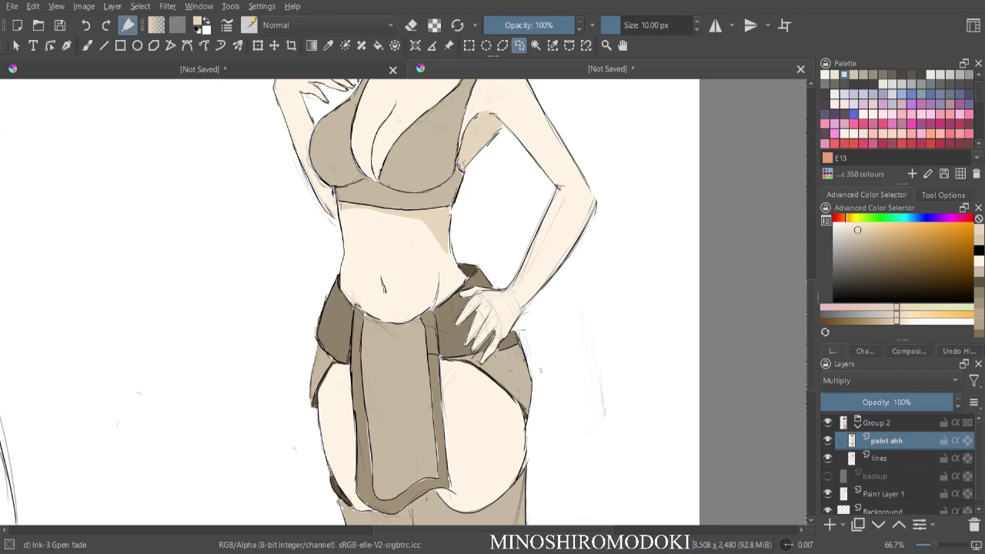
pyautogui.moveTo(350, 267); pyautogui.dragTo(371, 317)
pyautogui.press('f')
pyautogui.click(361, 300)
pyautogui.hotkey('ctrl', 'shift', 'a')
# - Outline a slim crescent along the hip crease near the resting hand and fill it with beige
pyautogui.press('b')
pyautogui.press('l')
pyautogui.moveTo(432, 263); pyautogui.dragTo(420, 315)
pyautogui.press('f')
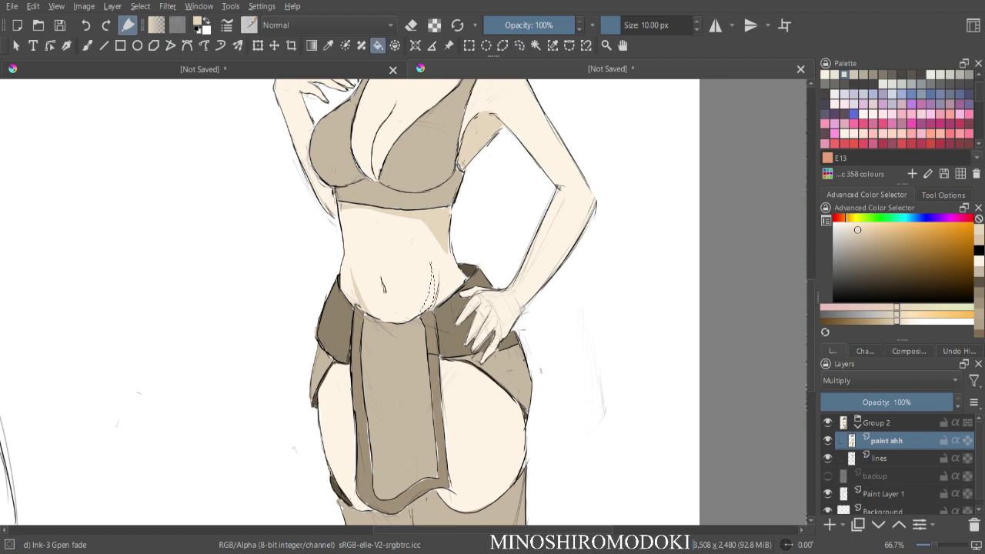
pyautogui.press('-')
pyautogui.press('-')
pyautogui.press('+')
pyautogui.press('+')
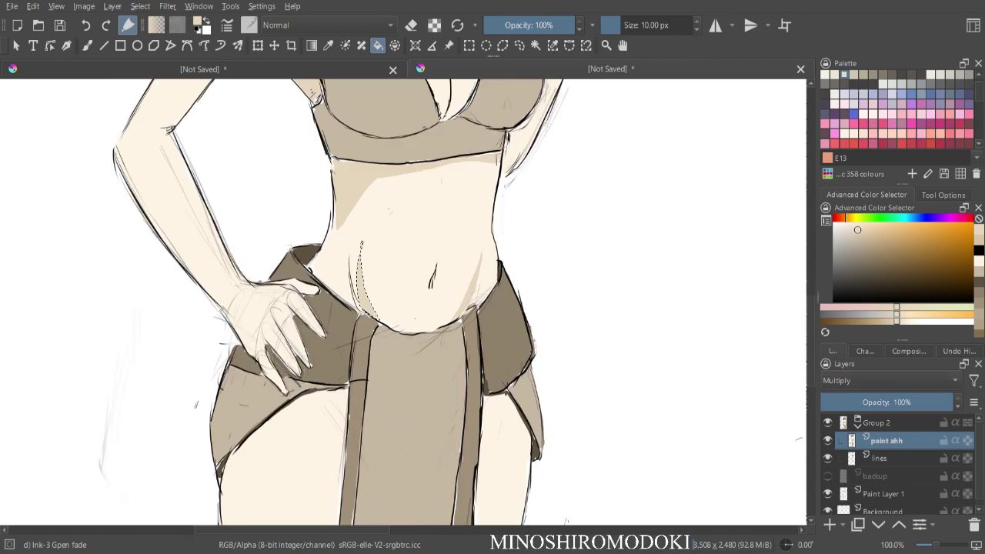
pyautogui.click(366, 301)
# - Deselect, erase the hip crease line beside the new shadow on the lines layer, and return to the "paint ahh" layer
pyautogui.press('pagedown')
pyautogui.hotkey('ctrl', 'shift', 'a')
pyautogui.press('b')
pyautogui.press('e')
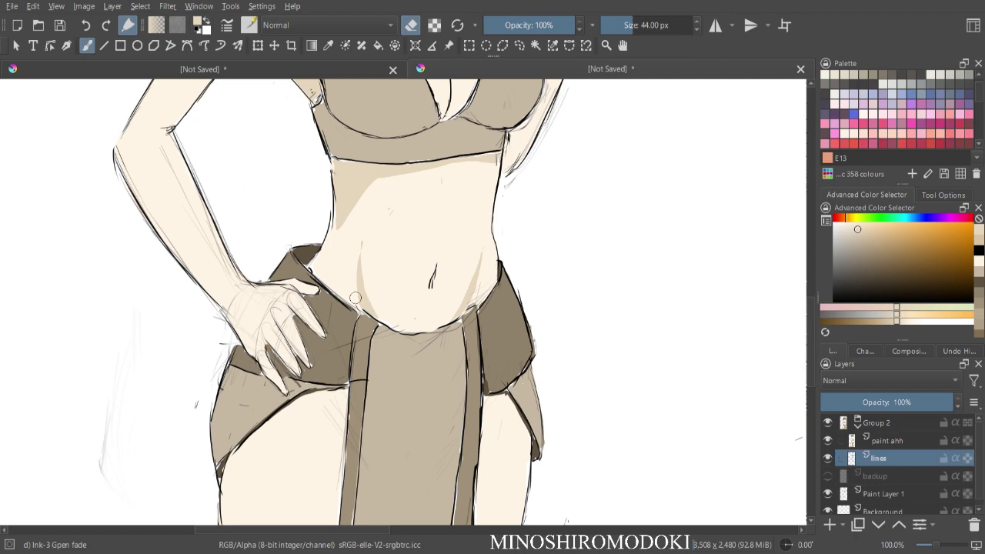
pyautogui.press('-')
pyautogui.press('-')
pyautogui.press('m')
pyautogui.press('-')
pyautogui.press('-')
pyautogui.press('+')
pyautogui.press('+')
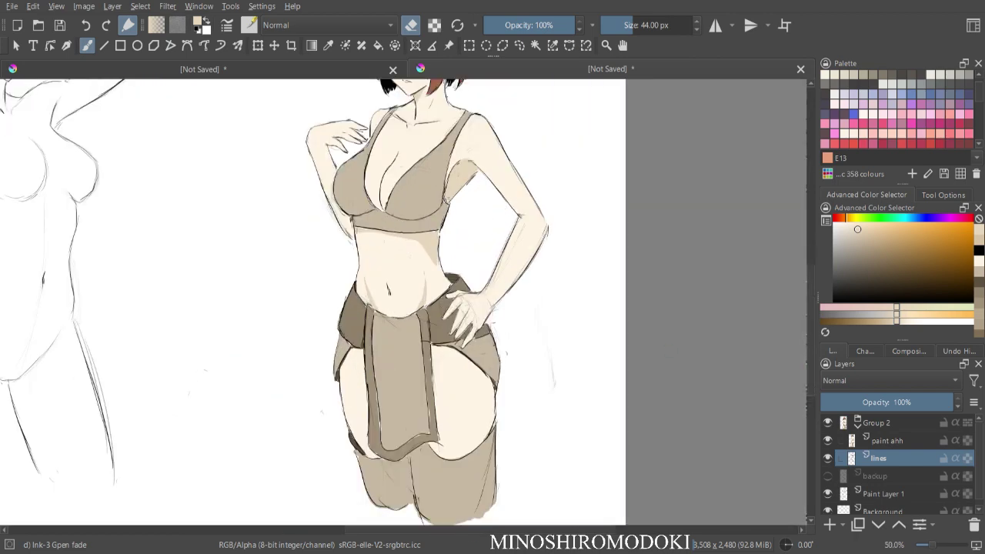
pyautogui.press('pageup')
# - Try a narrow beige shadow along the belly midline from below the bra to the navel
pyautogui.press('l')
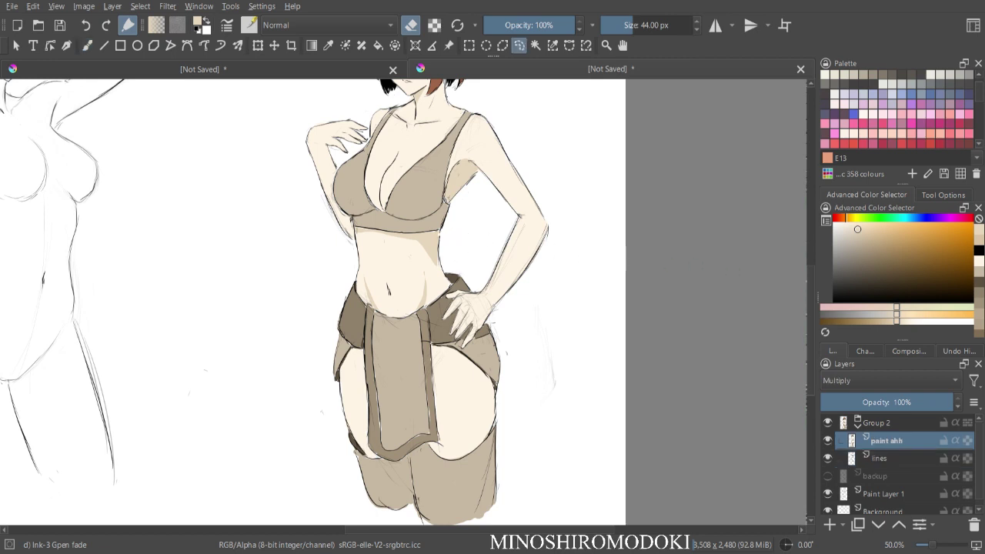
pyautogui.moveTo(384, 252); pyautogui.dragTo(385, 271)
pyautogui.moveTo(382, 237); pyautogui.dragTo(385, 277)
pyautogui.press('f')
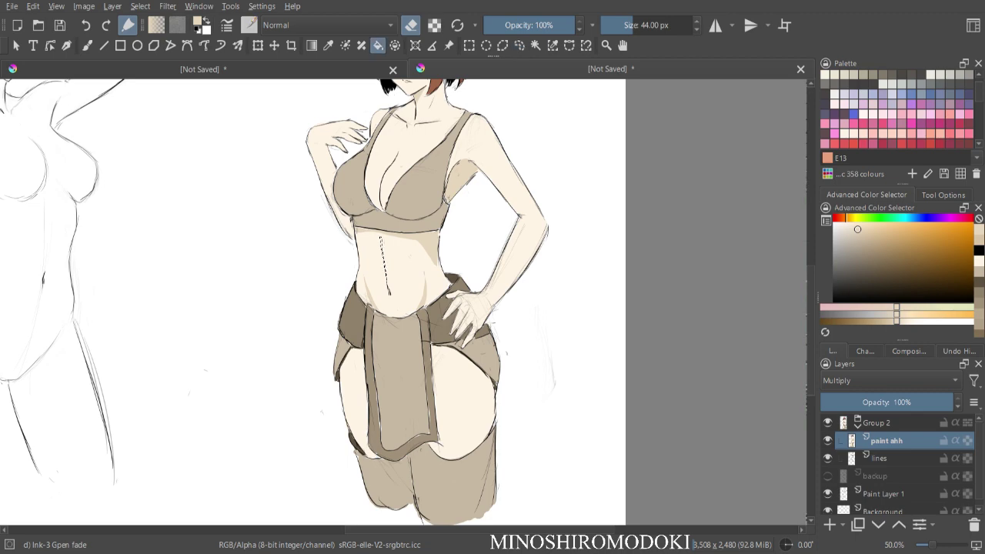
pyautogui.hotkey('ctrl', '-')
pyautogui.hotkey('ctrl', '+')
pyautogui.hotkey('ctrl', '+')
pyautogui.hotkey('ctrl', '+')
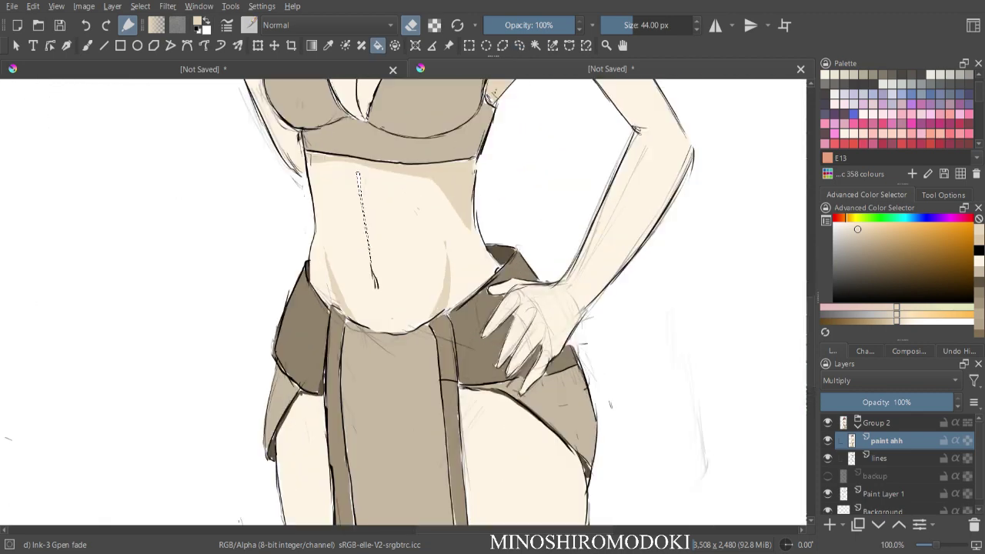
pyautogui.click(360, 187)
pyautogui.hotkey('ctrl', 'shift', 'a')
pyautogui.hotkey('ctrl', 'z')
pyautogui.hotkey('ctrl', 'z')
pyautogui.hotkey('ctrl', 'z')
# - Redraw the belly midline as a more slender freehand selection, turn off eraser mode and fill it with beige
pyautogui.press('b')
pyautogui.press('l')
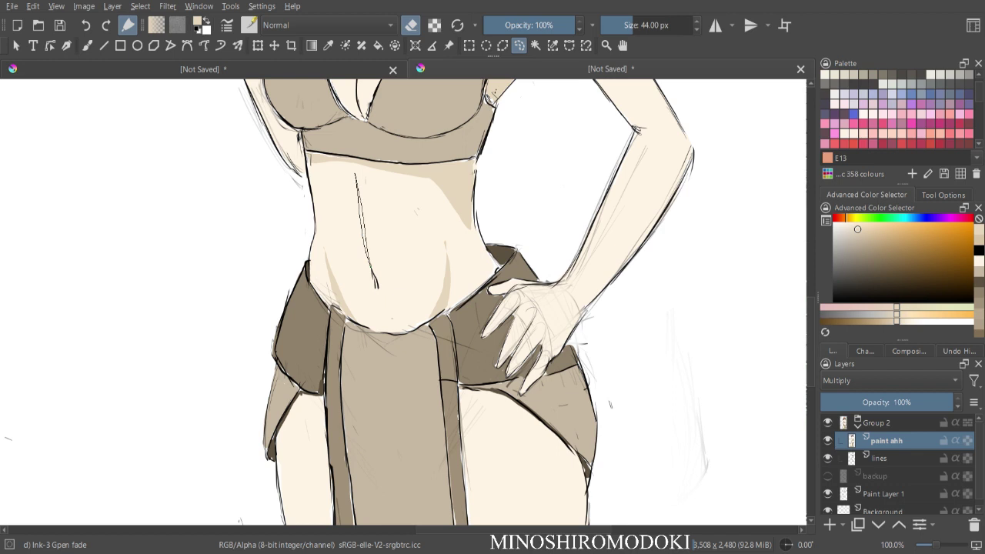
pyautogui.press('f')
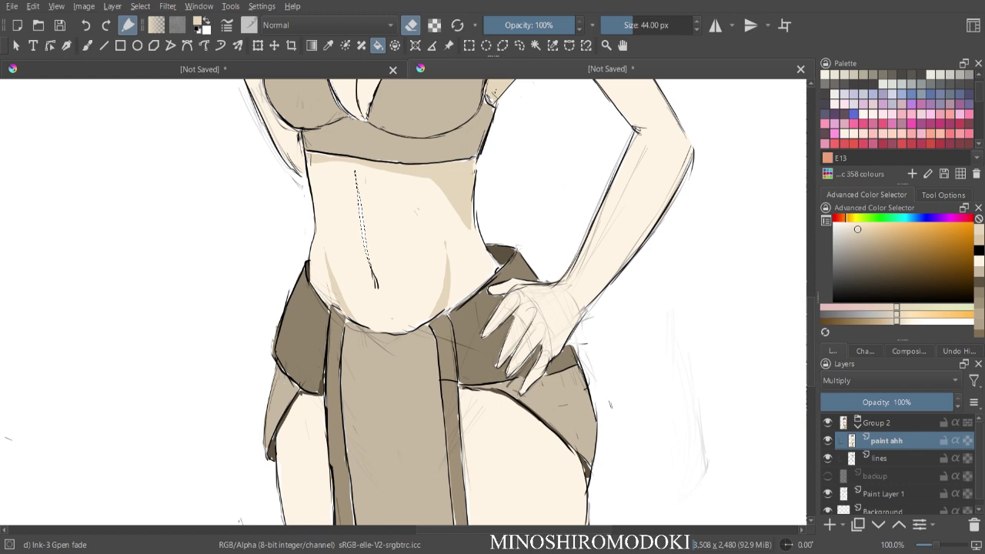
pyautogui.press('b')
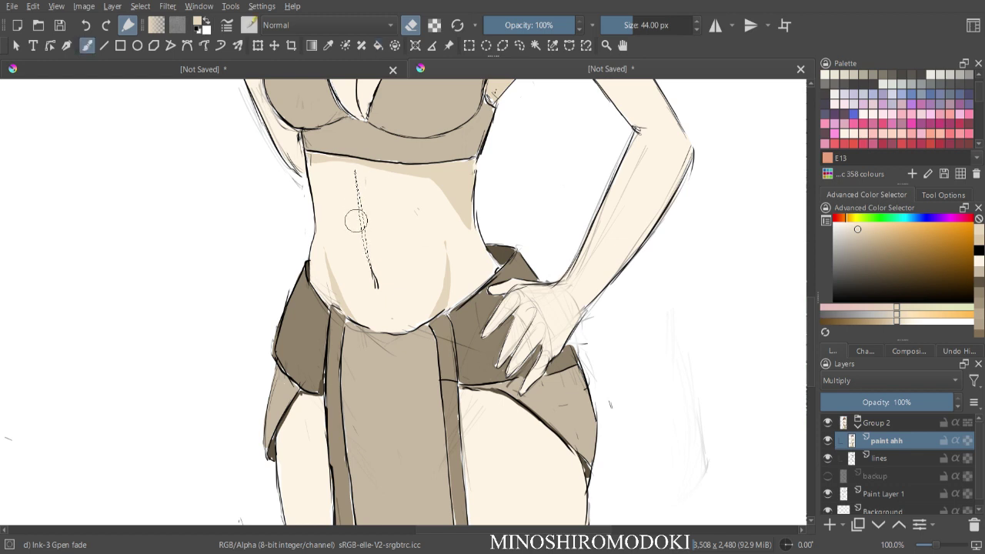
pyautogui.press('f')
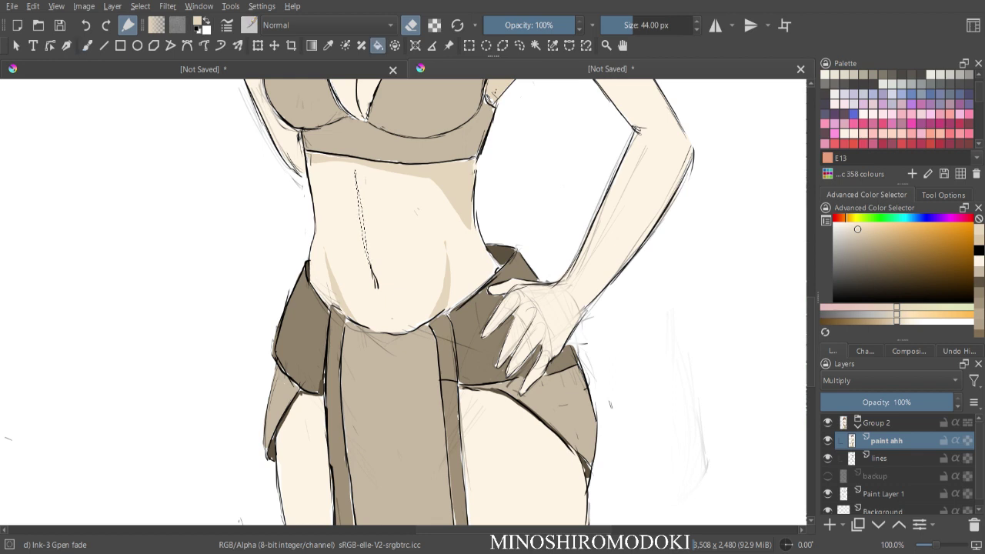
pyautogui.press('e')
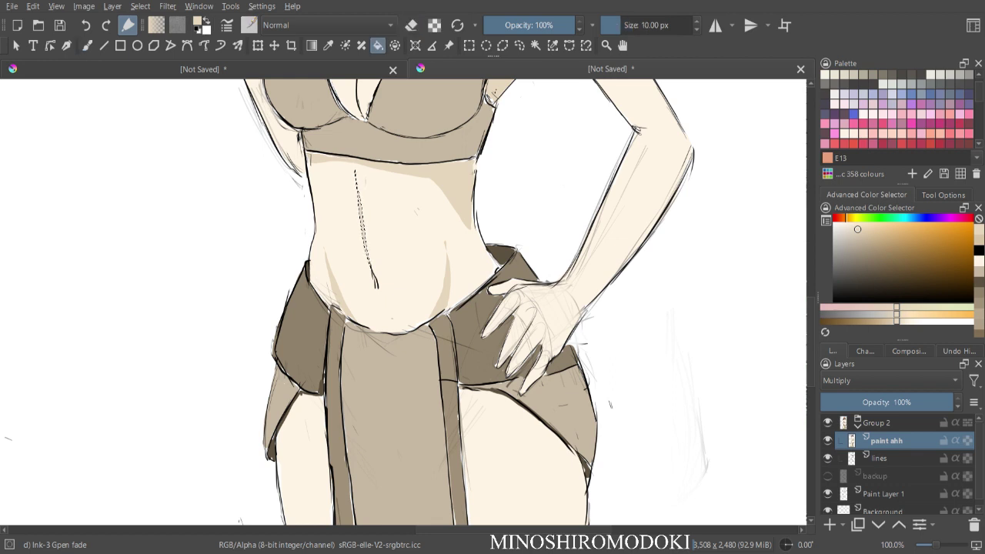
# - Check the midline shadow in mirrored and unmirrored views and clear its selection
pyautogui.hotkey('ctrl', '-')
pyautogui.hotkey('ctrl', '-')
pyautogui.hotkey('ctrl', '-')
pyautogui.press('m')
pyautogui.hotkey('ctrl', '+')
pyautogui.hotkey('ctrl', '+')
pyautogui.hotkey('ctrl', '+')
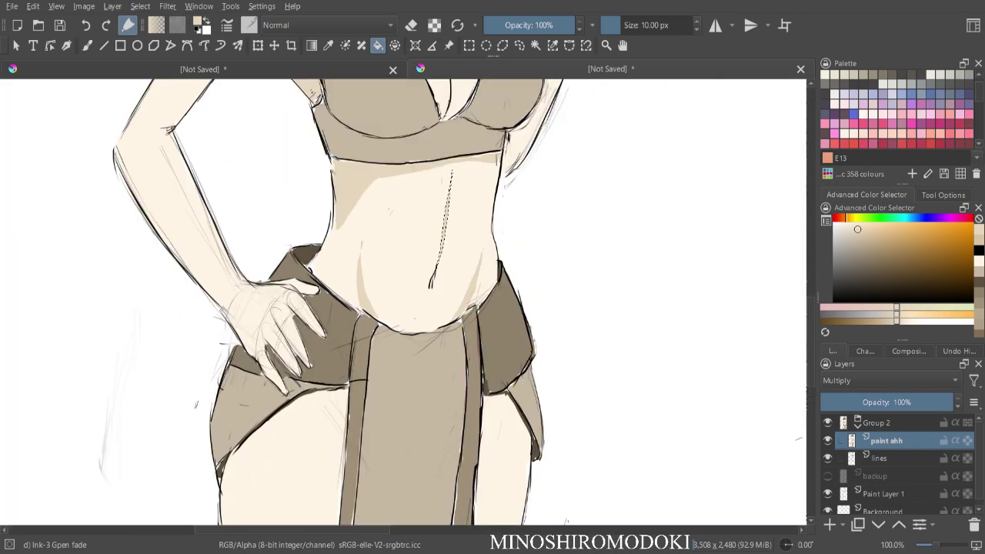
pyautogui.press('-')
pyautogui.press('-')
pyautogui.press('m')
pyautogui.hotkey('ctrl', 'z')
# - Outline the inner side of the raised arm next to the bra with a freehand selection and fill it with beige
pyautogui.press('+')
pyautogui.press('+')
pyautogui.press('+')
pyautogui.moveTo(407, 302); pyautogui.dragTo(387, 427)
pyautogui.press('-')
pyautogui.press('-')
pyautogui.press('-')
pyautogui.press('+')
pyautogui.press('+')
pyautogui.moveTo(404, 302); pyautogui.dragTo(533, 491)
pyautogui.press('l')
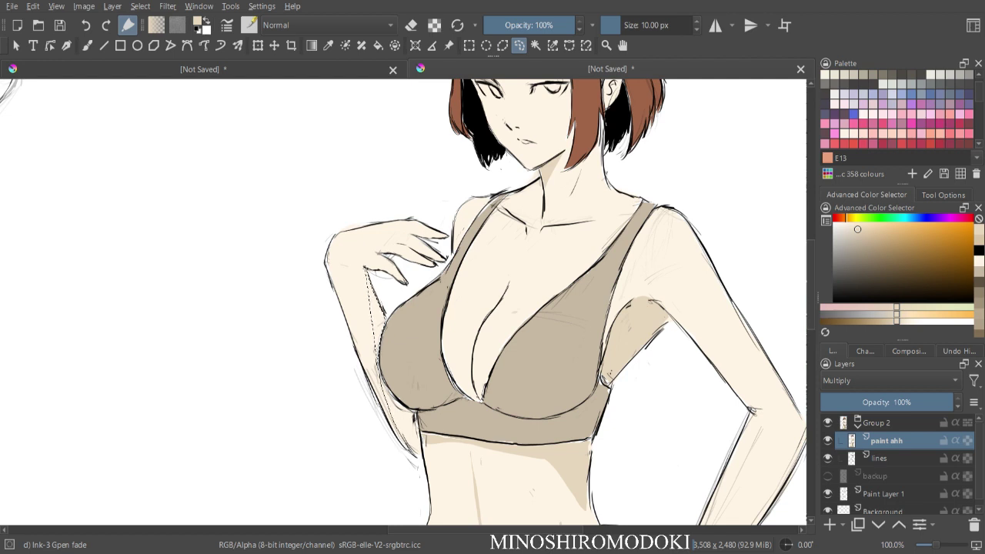
pyautogui.moveTo(420, 459)
pyautogui.mouseDown()
pyautogui.moveTo(419, 428)
pyautogui.moveTo(379, 370)
pyautogui.mouseUp()
pyautogui.press('f')
pyautogui.click(376, 315)
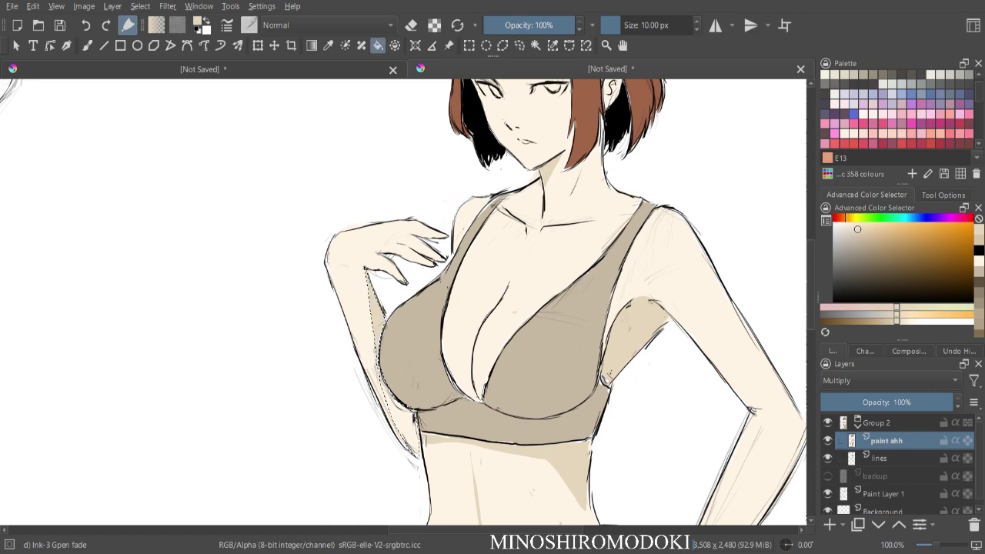
# - Check the raised arm's shadow in mirrored and unmirrored views with the selection cleared
pyautogui.scroll(-2, 416, 298)
pyautogui.scroll(2, 416, 299)
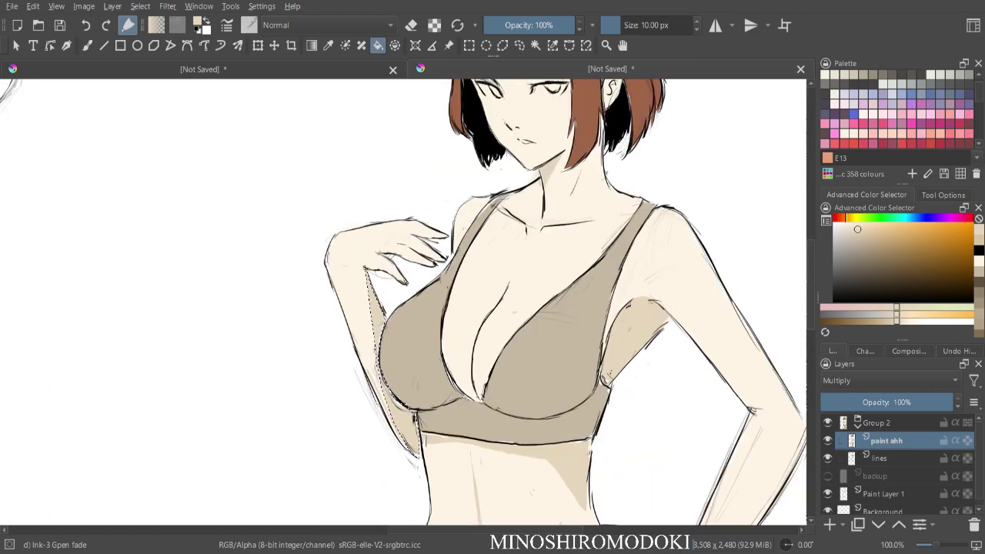
pyautogui.scroll(1, 404, 276)
pyautogui.scroll(-4, 403, 275)
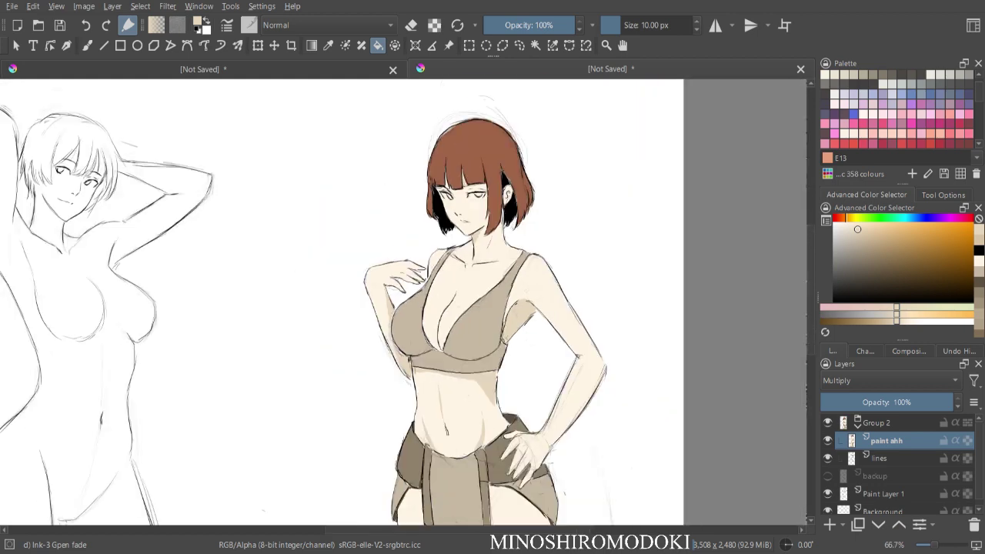
pyautogui.press('m')
pyautogui.scroll(2, 405, 275)
pyautogui.press('m')
pyautogui.scroll(-4, 431, 269)
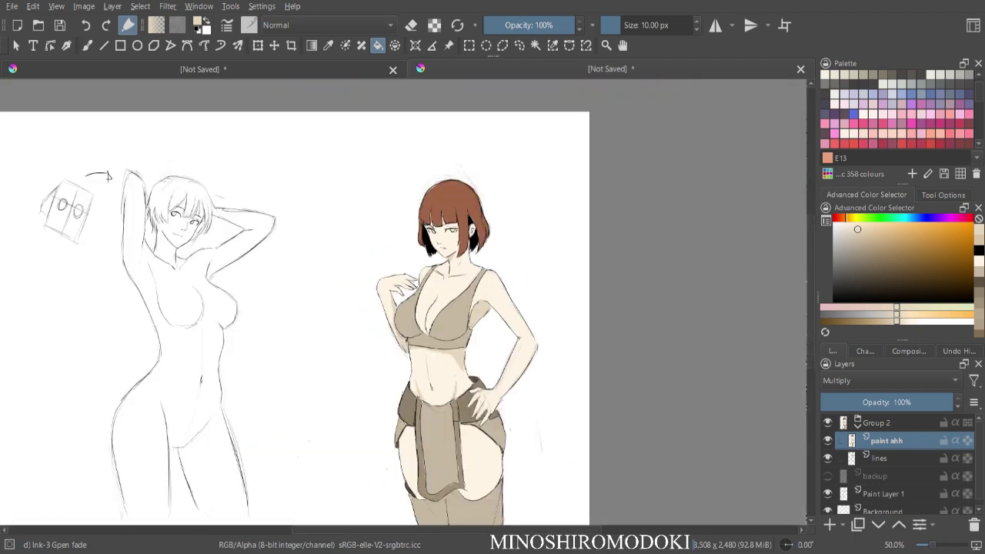
pyautogui.scroll(5, 415, 294)
pyautogui.moveTo(416, 294); pyautogui.dragTo(387, 341)
pyautogui.press('-')
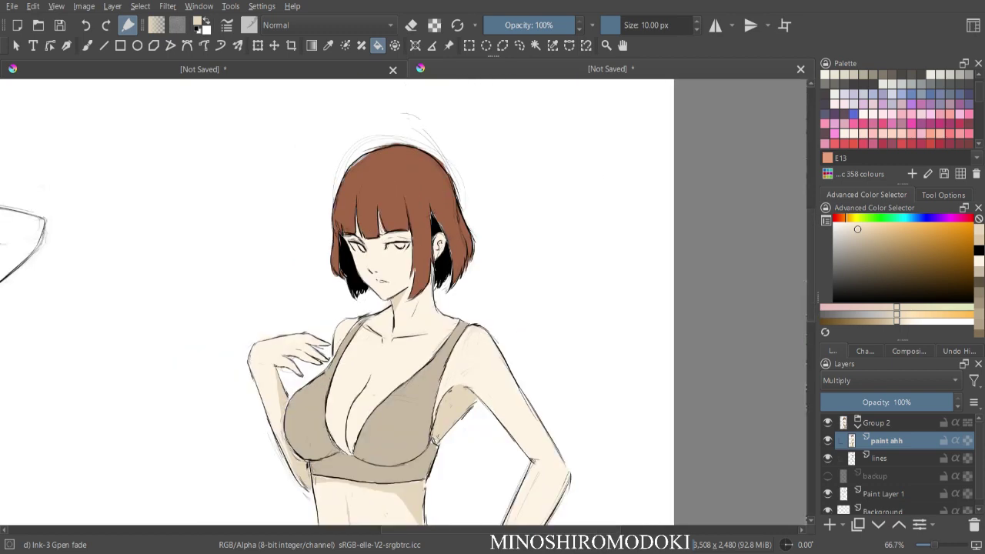
# - Sample the bra's brown and darken it slightly as the shadow colour
pyautogui.press('k')
pyautogui.press('b')
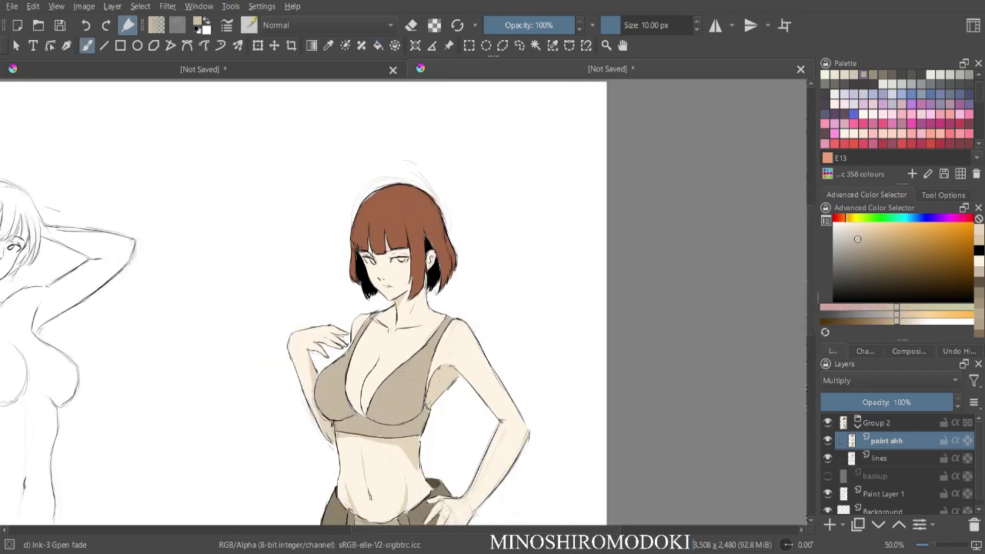
pyautogui.press('k')
pyautogui.press('k')
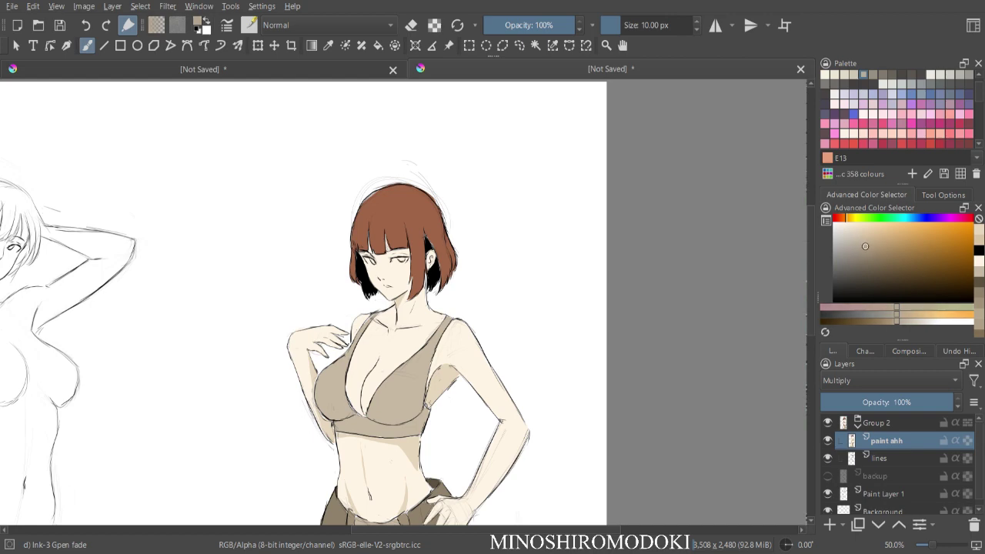
pyautogui.press('+')
pyautogui.moveTo(515, 373); pyautogui.dragTo(622, 203)
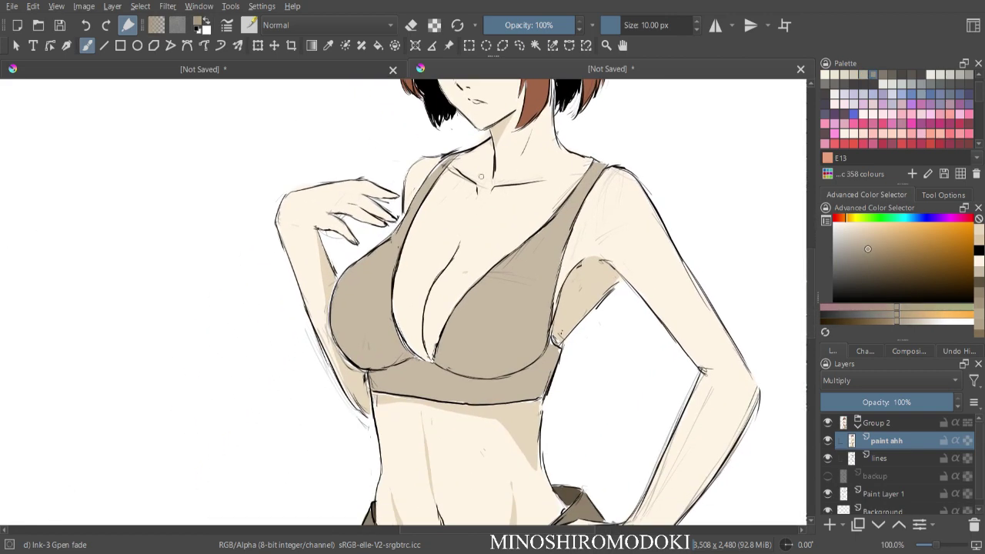
# - Outline the lower bra cups and the band with freehand selections and fill them with the darker brown
pyautogui.press('l')
pyautogui.moveTo(337, 286)
pyautogui.mouseDown()
pyautogui.moveTo(369, 320)
pyautogui.moveTo(389, 302)
pyautogui.moveTo(400, 332)
pyautogui.mouseUp()
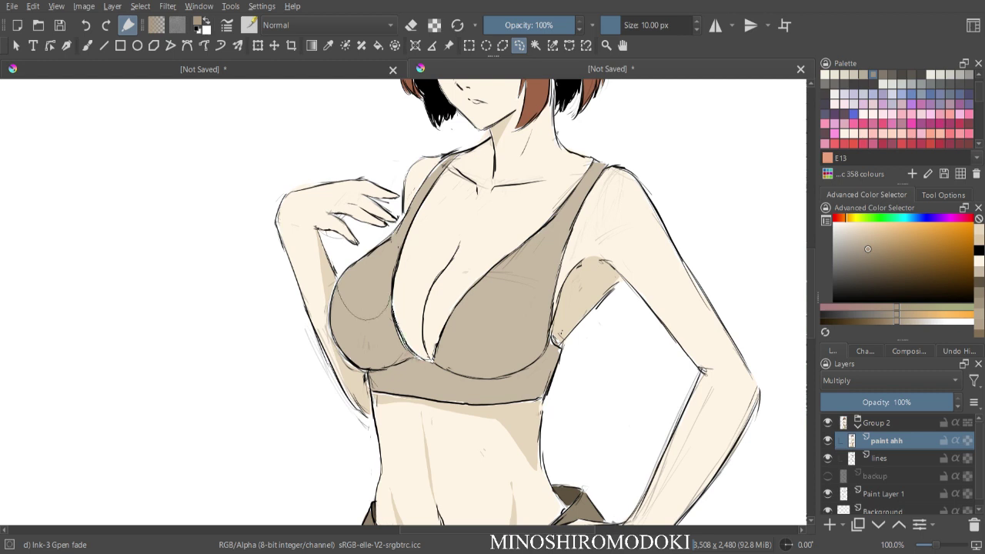
pyautogui.moveTo(457, 316); pyautogui.dragTo(533, 307)
pyautogui.moveTo(559, 351)
pyautogui.mouseDown()
pyautogui.moveTo(553, 377)
pyautogui.moveTo(474, 398)
pyautogui.mouseUp()
pyautogui.moveTo(371, 389); pyautogui.dragTo(367, 372)
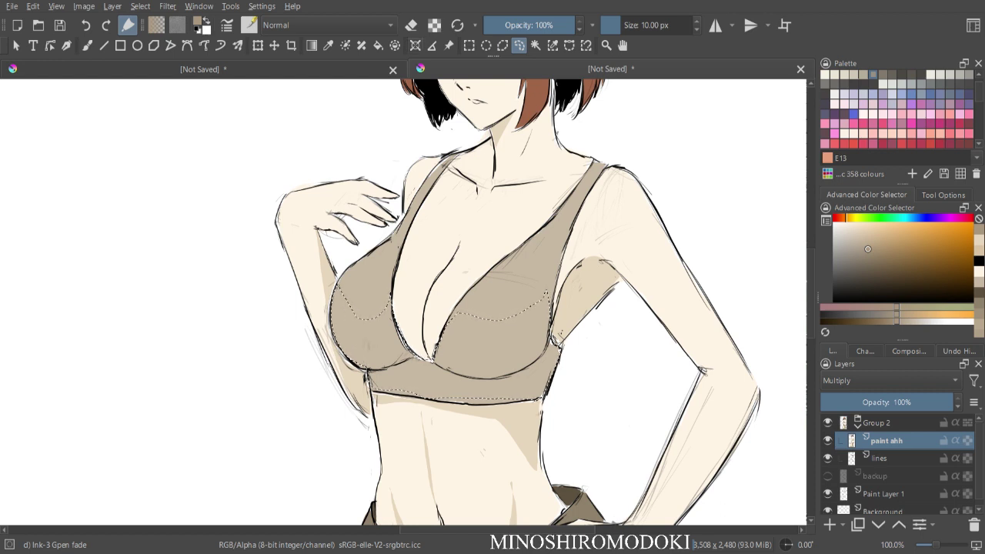
pyautogui.click(378, 45)
pyautogui.click(492, 338)
pyautogui.press('-')
pyautogui.press('-')
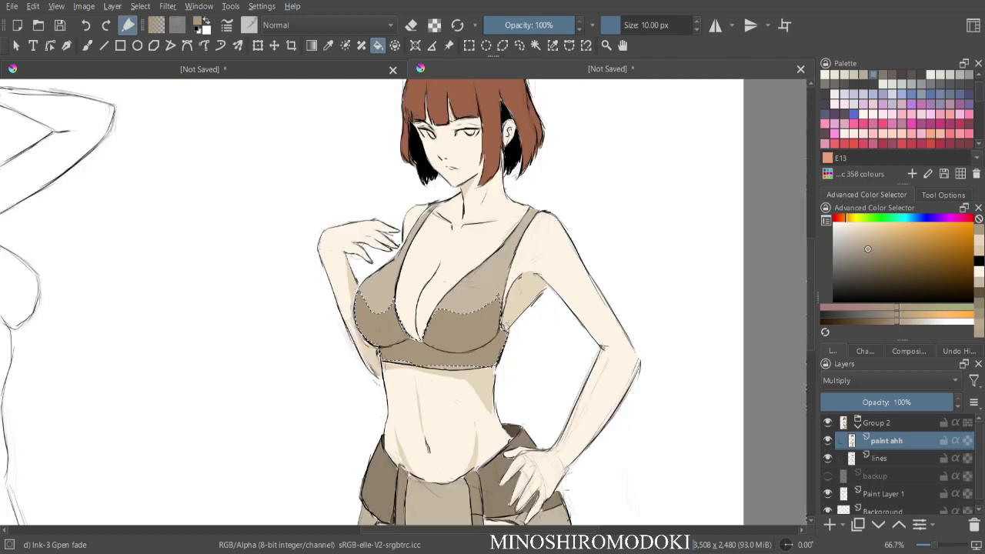
# - Check the bra's shadows in mirrored and unmirrored views, and clear the selection
pyautogui.press('m')
pyautogui.press('-')
pyautogui.press('-')
pyautogui.press('m')
pyautogui.press('+')
pyautogui.press('+')
pyautogui.press('+')
pyautogui.press('+')
pyautogui.press('-')
pyautogui.press('-')
pyautogui.press('+')
pyautogui.press('+')
pyautogui.hotkey('ctrl', 'shift', 'a')
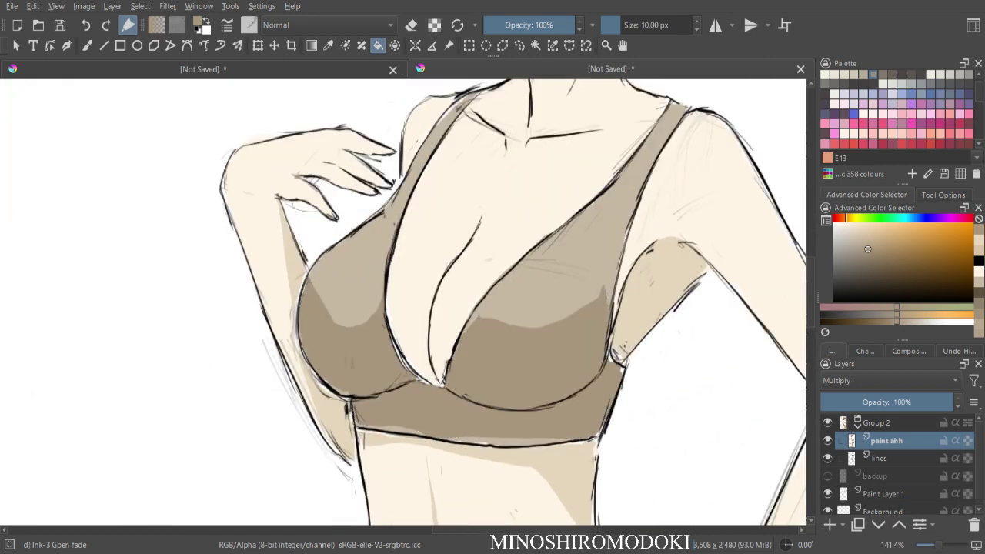
# - Touch up the bra's shadow along the lower edge of the band with the darker brown at a 15 px brush size
pyautogui.press('b')
pyautogui.press(']')
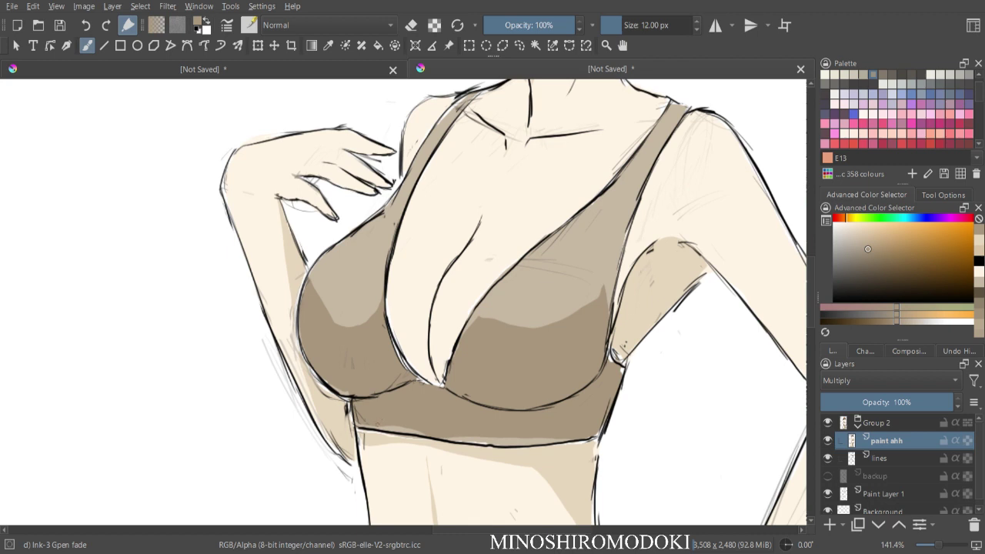
pyautogui.press(']')
pyautogui.press(']')
pyautogui.moveTo(385, 426)
pyautogui.mouseDown()
pyautogui.moveTo(480, 439)
pyautogui.moveTo(557, 434)
pyautogui.moveTo(476, 441)
pyautogui.moveTo(516, 438)
pyautogui.moveTo(498, 440)
pyautogui.moveTo(523, 440)
pyautogui.mouseUp()
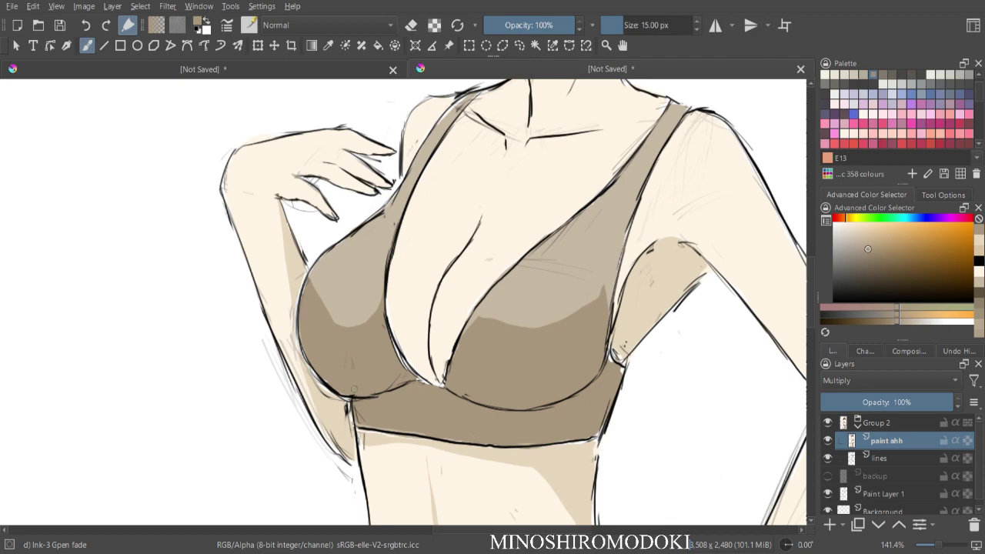
# - Check the bra and torso shading from a distance in mirrored and unmirrored views
pyautogui.press('-')
pyautogui.press('-')
pyautogui.press('-')
pyautogui.press('m')
pyautogui.press('-')
pyautogui.scroll(-2, 496, 326)
pyautogui.press('m')
pyautogui.scroll(3, 466, 264)
pyautogui.moveTo(463, 342); pyautogui.dragTo(441, 283)
pyautogui.press('-')
pyautogui.press('+')
pyautogui.press('+')
pyautogui.press('+')
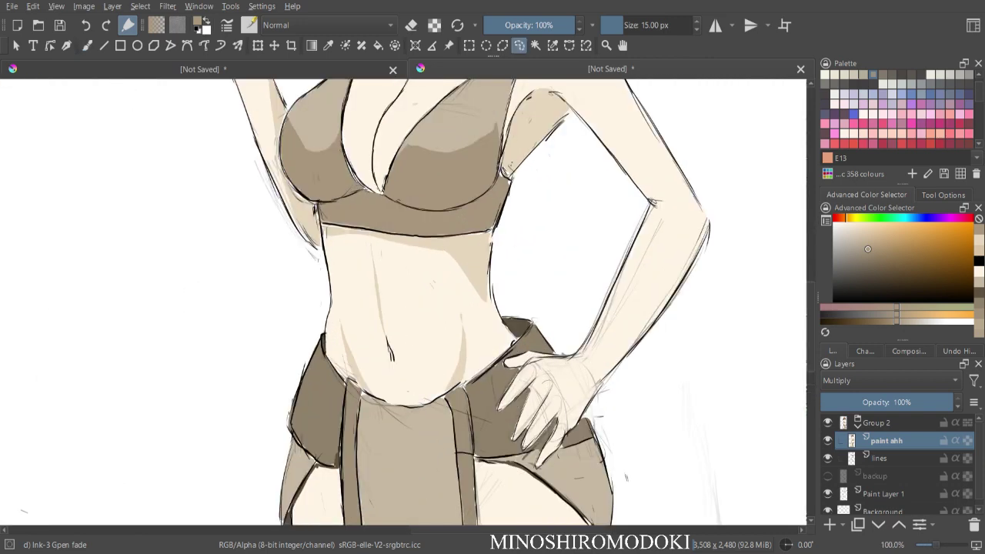
# - Try a branching fold shadow down the front cloth panel, using a freehand selection filled with the darker brown
pyautogui.press('-')
pyautogui.press('-')
pyautogui.moveTo(431, 346); pyautogui.dragTo(435, 274)
pyautogui.click(828, 458)
pyautogui.moveTo(396, 300); pyautogui.dragTo(416, 340)
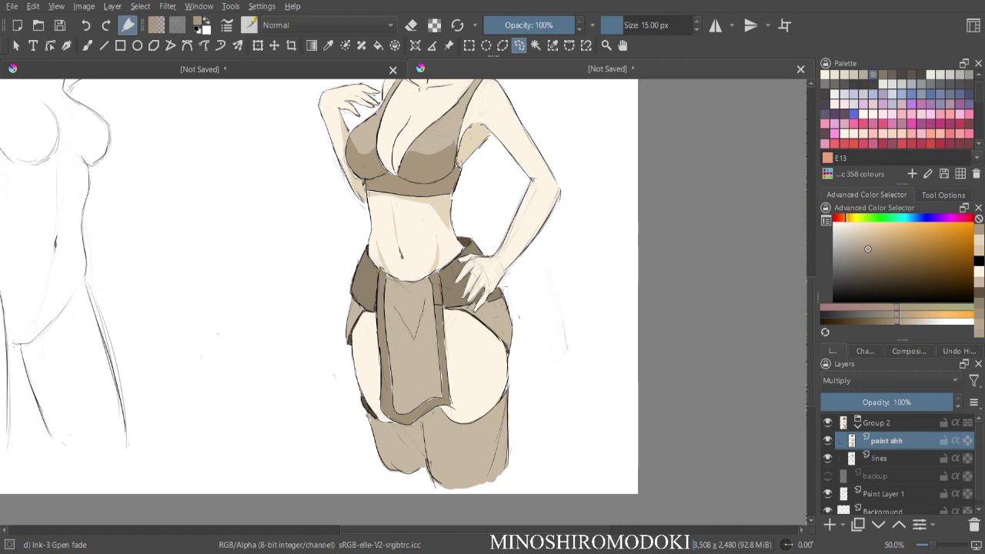
pyautogui.moveTo(426, 296)
pyautogui.mouseDown()
pyautogui.moveTo(434, 335)
pyautogui.moveTo(402, 339)
pyautogui.mouseUp()
pyautogui.hotkey('ctrl', 'z')
pyautogui.moveTo(423, 299)
pyautogui.mouseDown()
pyautogui.moveTo(437, 367)
pyautogui.moveTo(427, 387)
pyautogui.moveTo(393, 302)
pyautogui.mouseUp()
pyautogui.press('f')
pyautogui.click(435, 385)
# - Review the front panel's fold shadow in mirrored and unmirrored views, and undo the fill and its selection
pyautogui.press('-')
pyautogui.press('-')
pyautogui.press('m')
pyautogui.press('-')
pyautogui.press('-')
pyautogui.press('+')
pyautogui.press('+')
pyautogui.press('+')
pyautogui.press('+')
pyautogui.press('+')
pyautogui.press('m')
pyautogui.press('-')
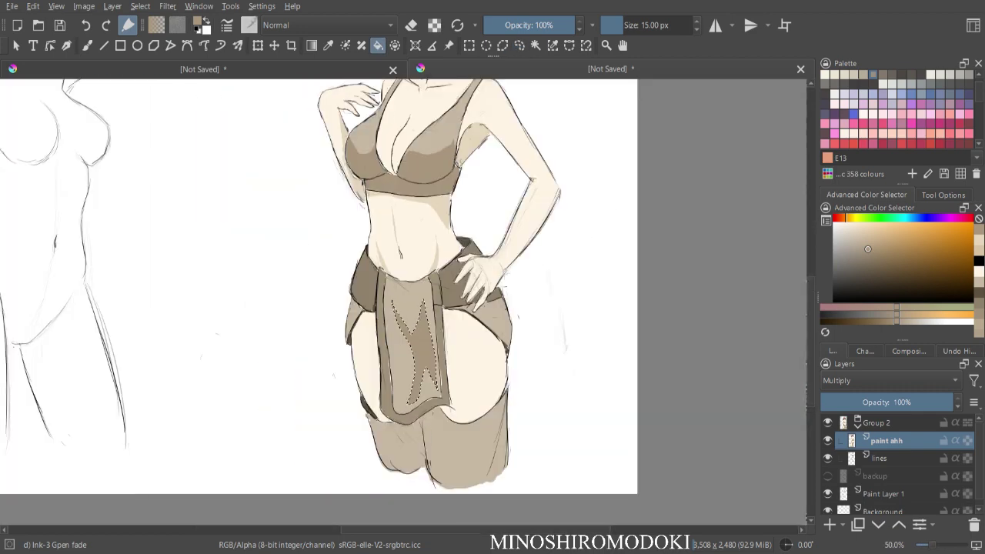
pyautogui.press('-')
pyautogui.press('-')
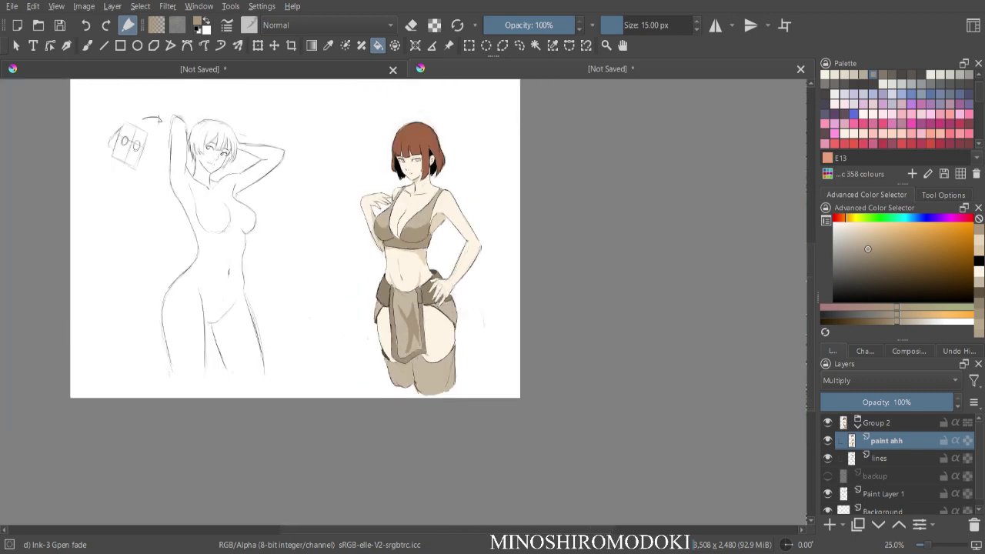
pyautogui.hotkey('ctrl', 'z')
pyautogui.hotkey('ctrl', 'z')
# - Outline a V-shaped fold shadow on the front cloth panel with a freehand selection and fill it with the darker brown
pyautogui.press('+')
pyautogui.press('+')
pyautogui.press('+')
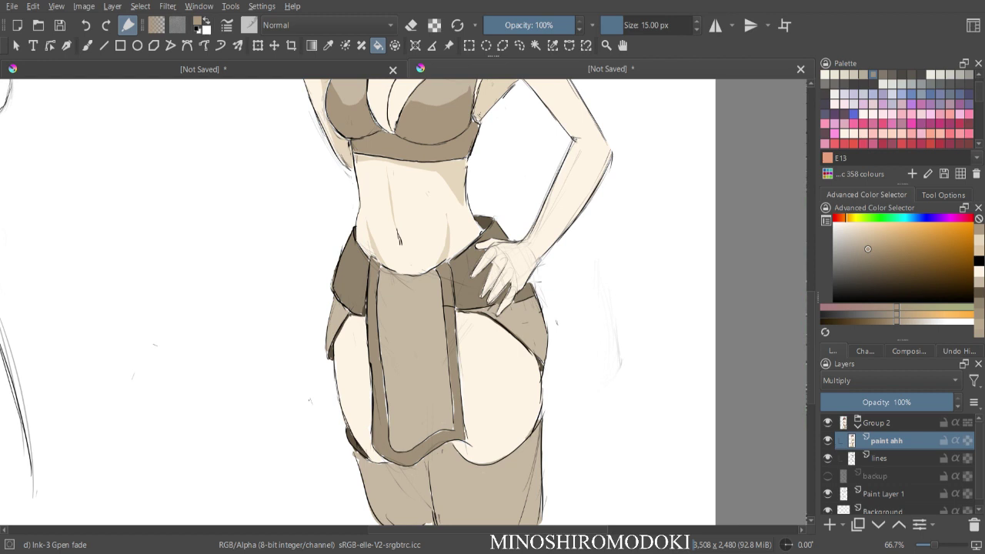
pyautogui.press('l')
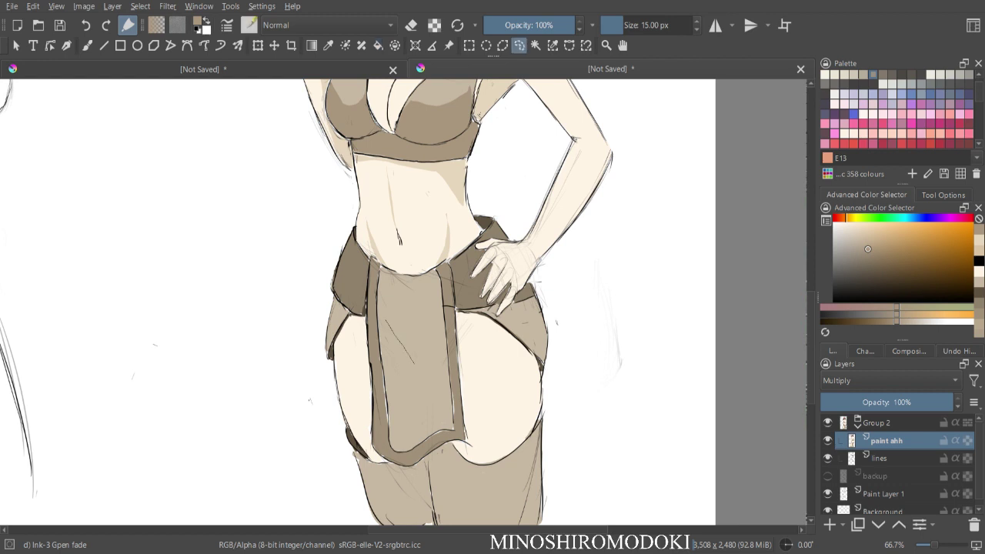
pyautogui.moveTo(439, 343)
pyautogui.mouseDown()
pyautogui.moveTo(418, 411)
pyautogui.moveTo(385, 319)
pyautogui.mouseUp()
pyautogui.press('f')
pyautogui.click(417, 377)
# - Check the front panel's V-shaped shadow in mirrored and unmirrored views
pyautogui.hotkey('ctrl', '-')
pyautogui.hotkey('ctrl', '-')
pyautogui.press('m')
pyautogui.hotkey('ctrl', '-')
pyautogui.hotkey('ctrl', '-')
pyautogui.press('m')
pyautogui.hotkey('ctrl', '+')
pyautogui.hotkey('ctrl', '+')
pyautogui.hotkey('ctrl', '+')
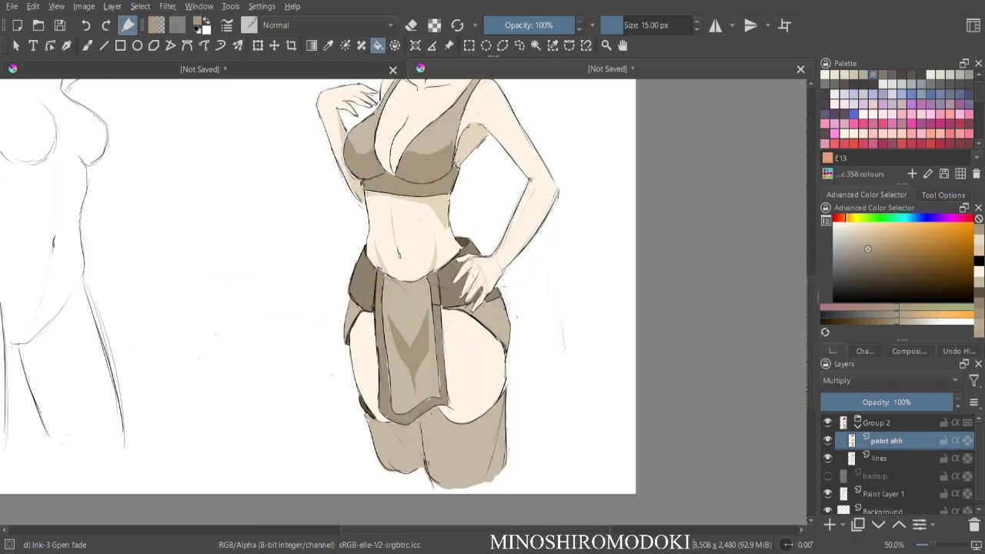
# - Fill a curved freehand-selected shadow across the stocking below the hand-on-hip side with the darker brown, and clear the selection
pyautogui.scroll(-4, 349, 284)
pyautogui.hotkey('ctrl', '+')
pyautogui.hotkey('ctrl', '+')
pyautogui.hotkey('ctrl', '+')
pyautogui.hotkey('ctrl', '+')
pyautogui.moveTo(403, 331); pyautogui.dragTo(399, 237)
pyautogui.press('l')
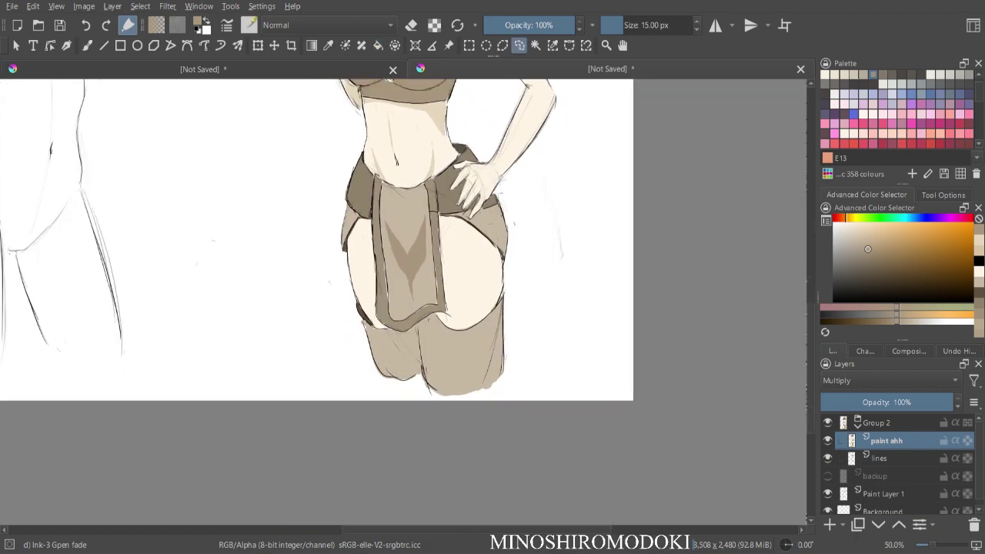
pyautogui.moveTo(497, 319); pyautogui.dragTo(445, 353)
pyautogui.moveTo(455, 353)
pyautogui.mouseDown()
pyautogui.moveTo(436, 366)
pyautogui.moveTo(479, 362)
pyautogui.moveTo(499, 344)
pyautogui.moveTo(501, 312)
pyautogui.mouseUp()
pyautogui.press('f')
pyautogui.click(477, 353)
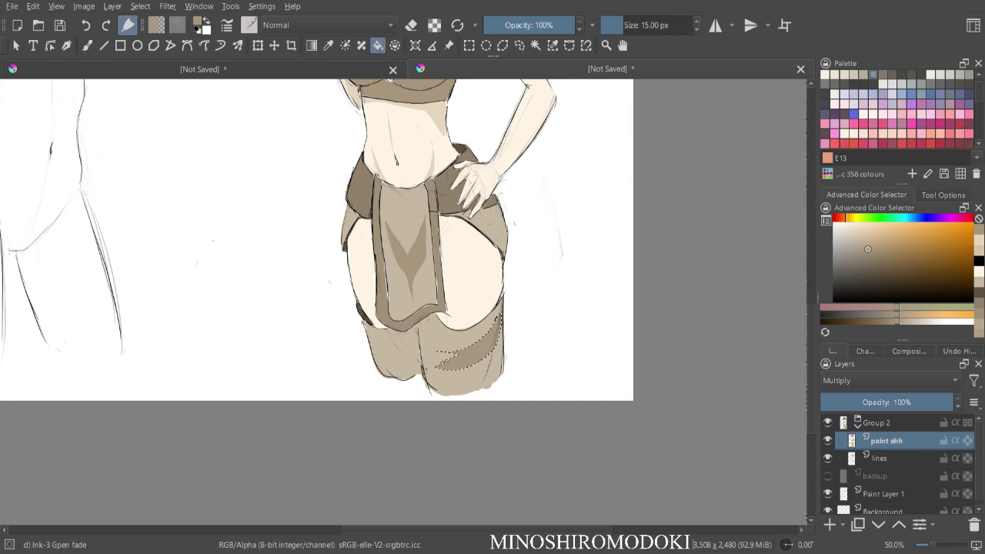
pyautogui.hotkey('ctrl', 'shift', 'a')
# - In mirrored view, outline a shadow at the top of the other stocking with a freehand selection and fill it with the darker brown
pyautogui.press('-')
pyautogui.press('-')
pyautogui.press('m')
pyautogui.press('+')
pyautogui.press('+')
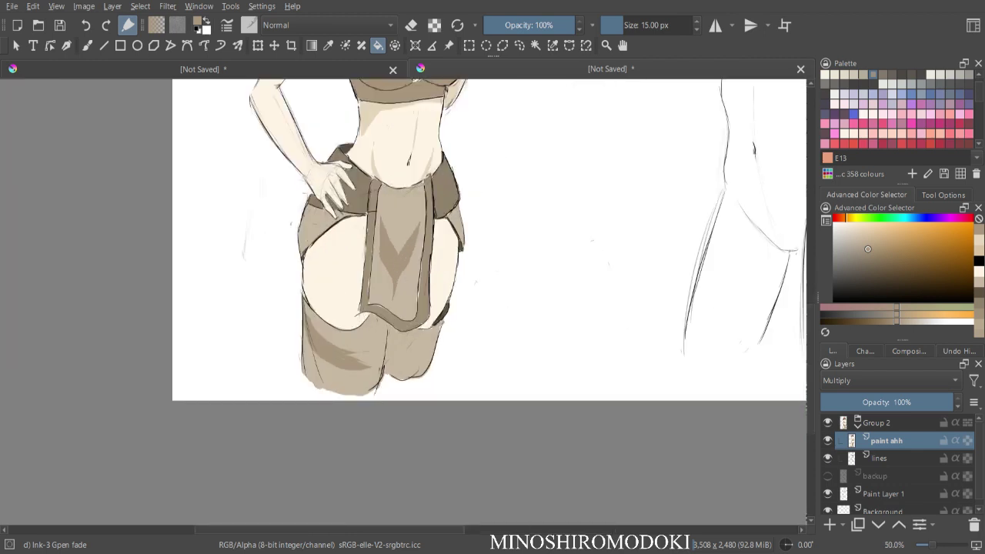
pyautogui.press('l')
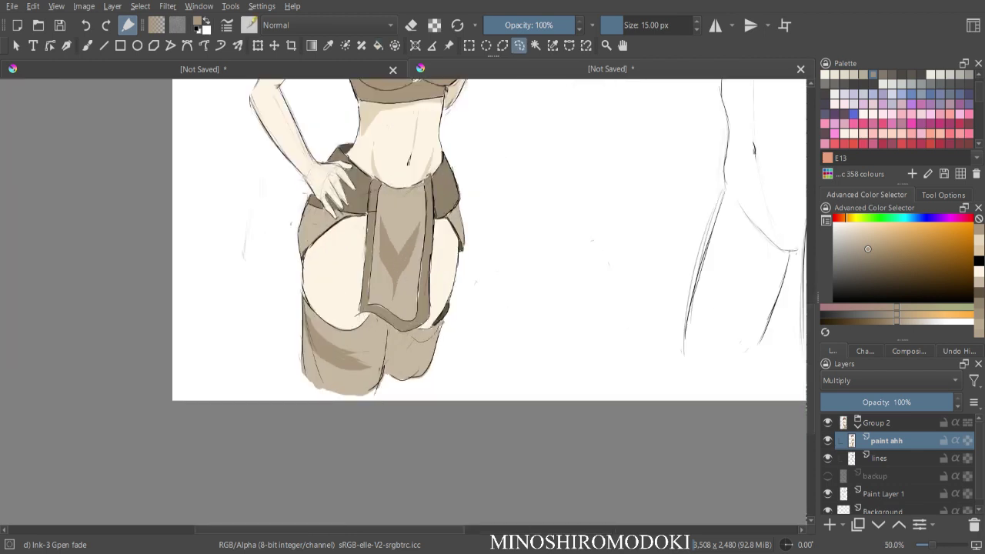
pyautogui.moveTo(396, 350)
pyautogui.mouseDown()
pyautogui.moveTo(391, 365)
pyautogui.moveTo(411, 370)
pyautogui.moveTo(440, 328)
pyautogui.mouseUp()
pyautogui.press('f')
pyautogui.click(412, 350)
# - Check both stockings' shadows in mirrored and unmirrored views with the selection cleared
pyautogui.press('-')
pyautogui.press('m')
pyautogui.press('-')
pyautogui.press('-')
pyautogui.press('m')
pyautogui.press('m')
pyautogui.press('+')
pyautogui.press('+')
pyautogui.press('+')
pyautogui.press('+')
pyautogui.moveTo(398, 339); pyautogui.dragTo(413, 495)
pyautogui.hotkey('ctrl', 'shift', 'a')
pyautogui.press('b')
pyautogui.press('-')
pyautogui.press('-')
pyautogui.press('-')
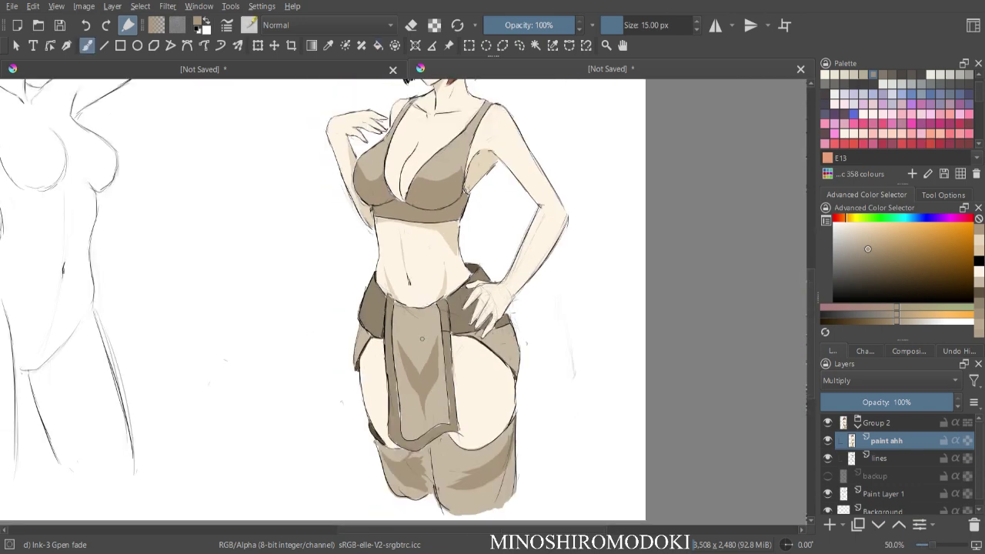
pyautogui.press('m')
pyautogui.press('m')
pyautogui.press('+')
pyautogui.press('+')
# - Sample the front panel's lighter brown and paint over parts of the V-shaped shadow to slim it, with the brush size at 26 px
pyautogui.press('e')
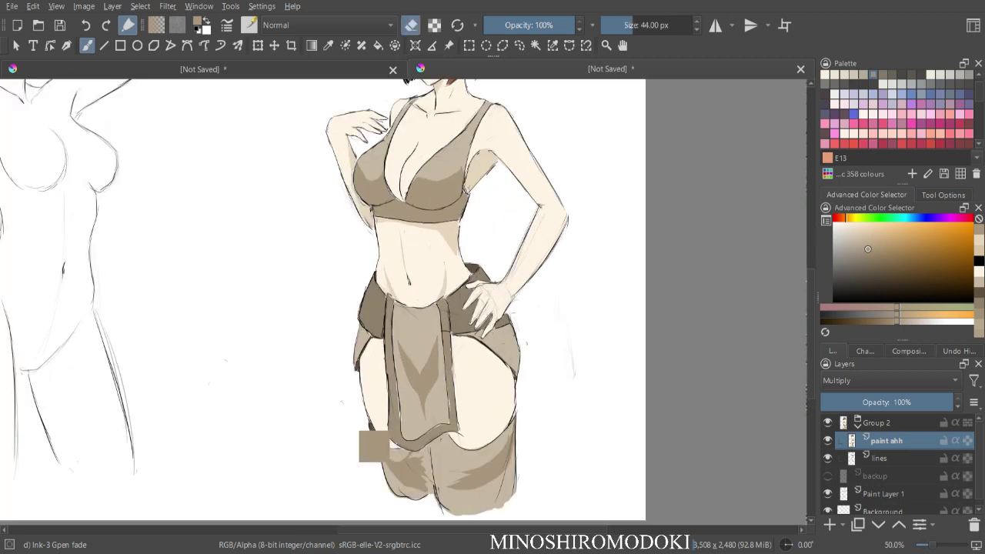
pyautogui.keyDown('ctrl'); pyautogui.click(408, 410); pyautogui.keyUp('ctrl')
pyautogui.moveTo(403, 368); pyautogui.dragTo(423, 410)
pyautogui.press(']')
pyautogui.press(']')
pyautogui.press(']')
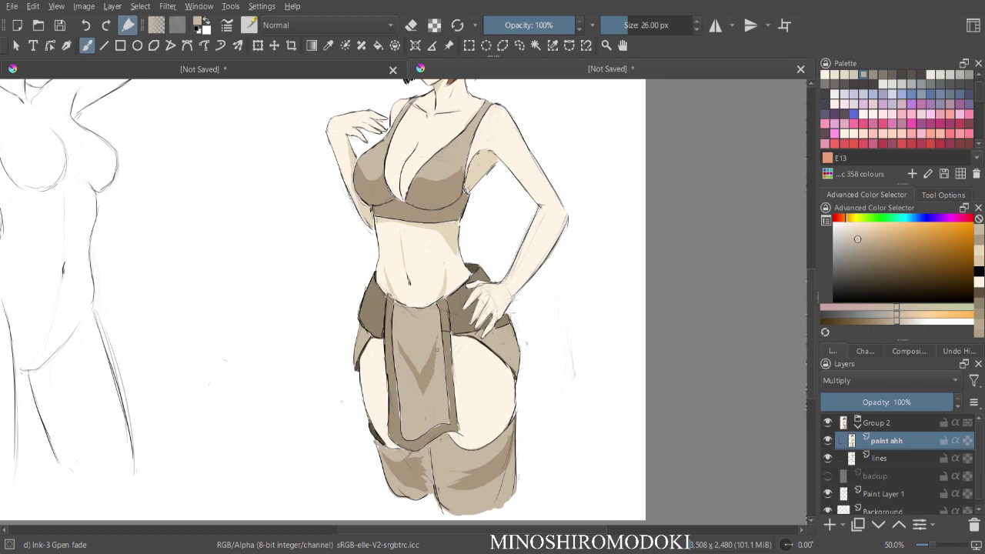
# - Check the whole figure's clothing shadows from a distance in mirrored and unmirrored views
pyautogui.press('-')
pyautogui.press('-')
pyautogui.press('-')
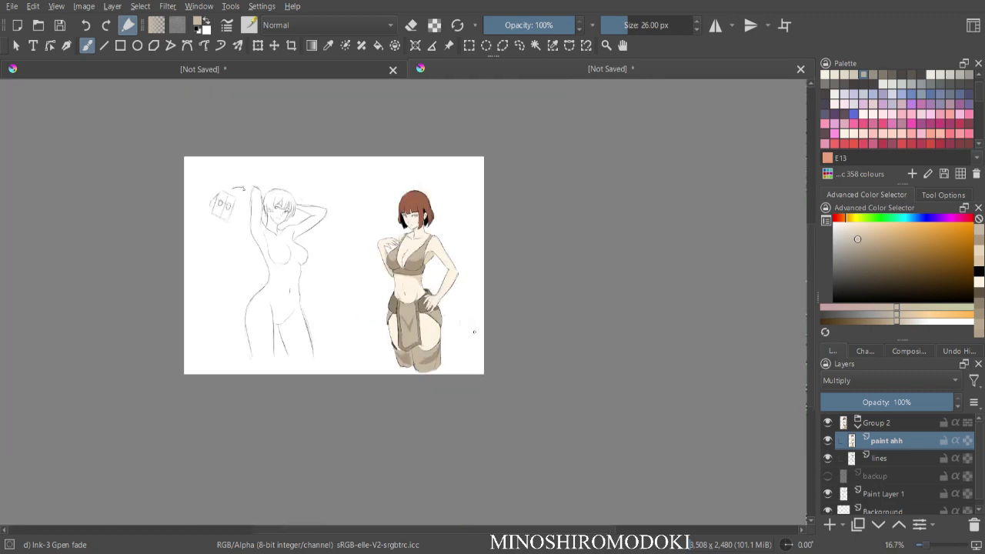
pyautogui.press('m')
pyautogui.press('+')
pyautogui.press('+')
pyautogui.press('+')
pyautogui.moveTo(488, 284); pyautogui.dragTo(408, 358)
pyautogui.press('-')
pyautogui.press('-')
pyautogui.press('m')
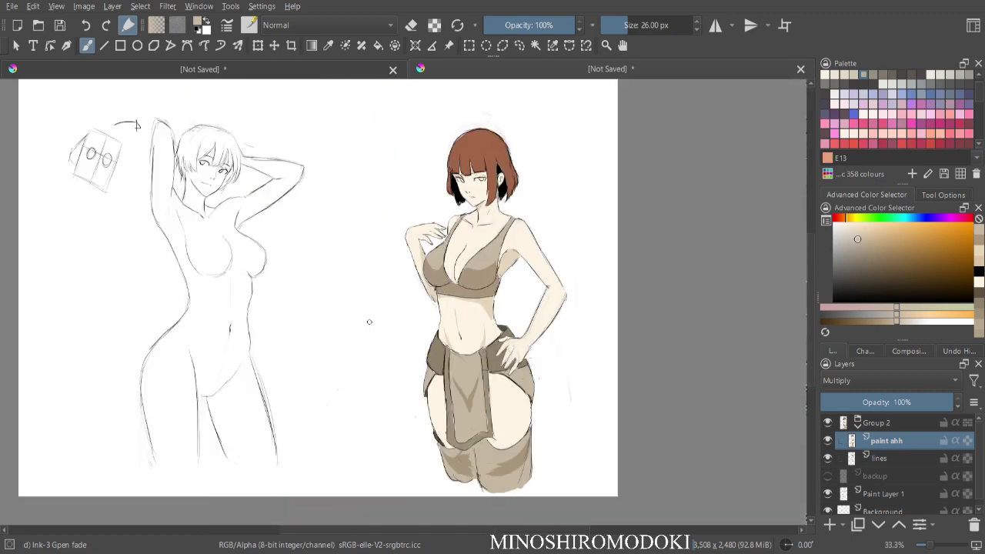
# - Examine the character's head and hair at close range
pyautogui.press('+')
pyautogui.press('+')
pyautogui.press('+')
pyautogui.press('+')
pyautogui.moveTo(493, 139); pyautogui.dragTo(180, 518)
pyautogui.press('-')
pyautogui.press('-')
pyautogui.press('+')
pyautogui.press('+')
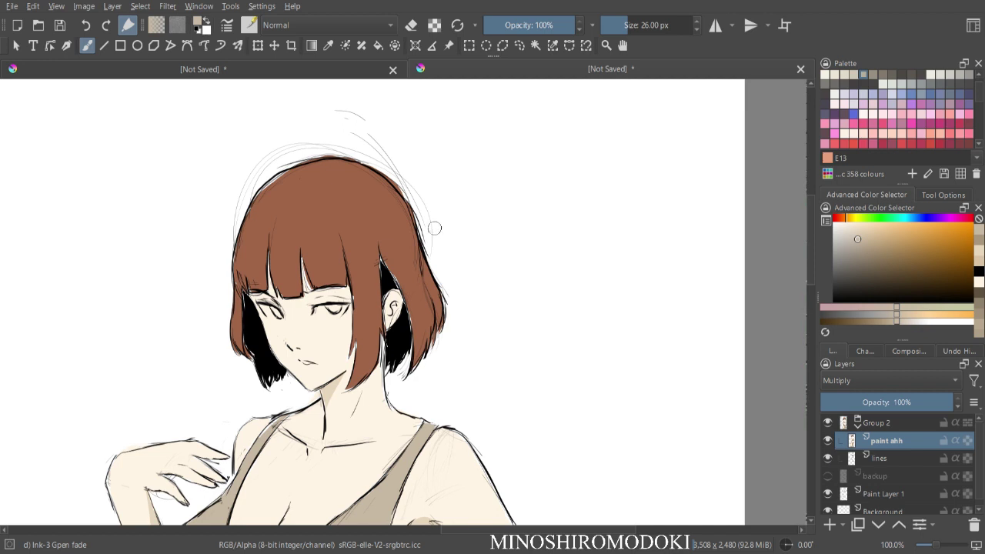
pyautogui.press('-')
pyautogui.press('+')
pyautogui.press('+')
pyautogui.moveTo(636, 263); pyautogui.dragTo(671, 287)
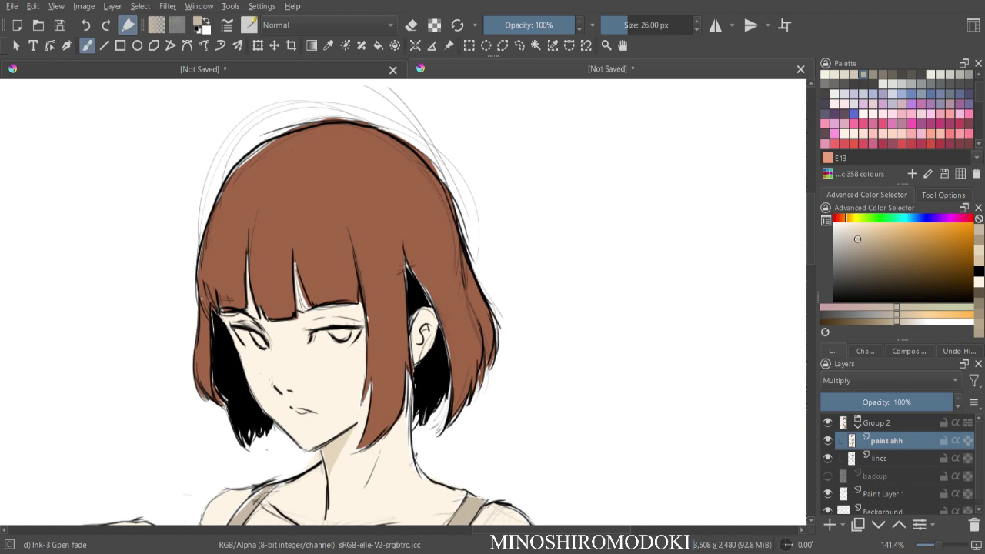
# - Draw along the hair's inner edge above the ear with black at a 5 px brush size
pyautogui.press('d')
pyautogui.rightClick(589, 308)
pyautogui.click(474, 280)
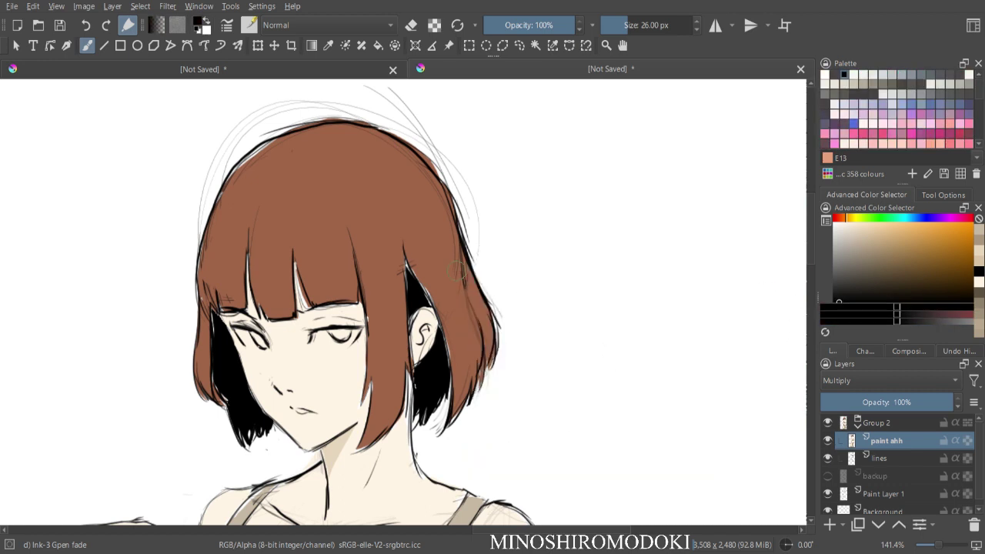
pyautogui.press('[')
pyautogui.press('[')
pyautogui.press('[')
pyautogui.press('[')
pyautogui.press('[')
pyautogui.press('[')
pyautogui.press('[')
pyautogui.press('[')
pyautogui.press('[')
pyautogui.press('[')
pyautogui.press('[')
pyautogui.press('[')
pyautogui.moveTo(409, 266); pyautogui.dragTo(439, 318)
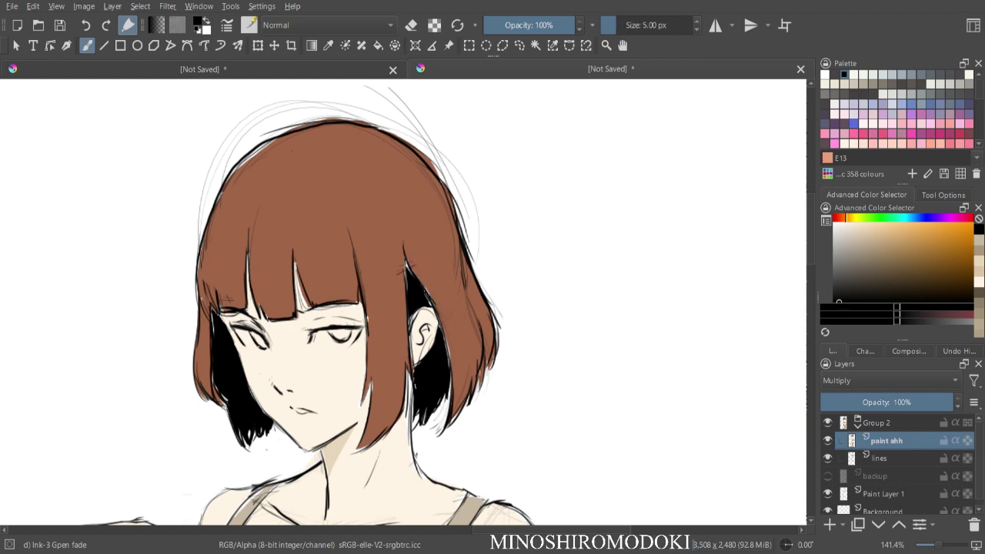
# - Fill the thin gaps along the hair's inner edge above and behind the ear with black strokes
pyautogui.moveTo(405, 259)
pyautogui.mouseDown()
pyautogui.moveTo(406, 286)
pyautogui.moveTo(411, 277)
pyautogui.moveTo(440, 311)
pyautogui.moveTo(432, 300)
pyautogui.mouseUp()
pyautogui.moveTo(436, 306); pyautogui.dragTo(448, 356)
pyautogui.moveTo(445, 331); pyautogui.dragTo(451, 368)
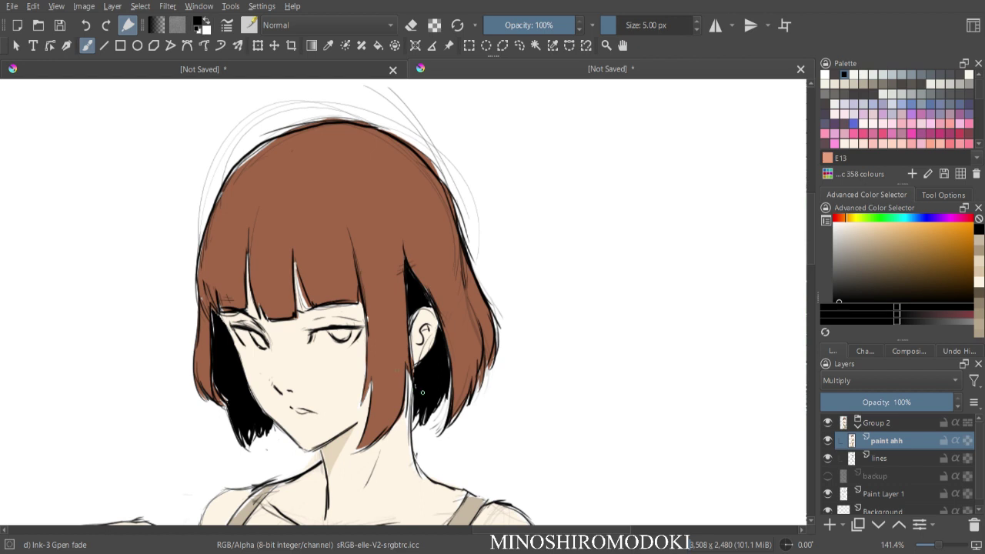
# - Try to cut white strand gaps into the black hair tips below the ear and check them mirrored
pyautogui.press('x')
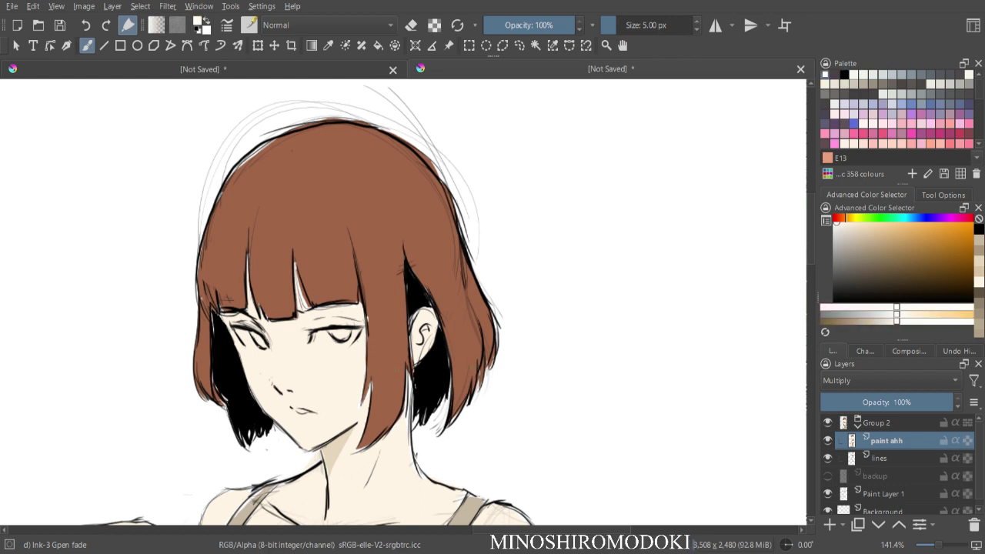
pyautogui.moveTo(450, 364); pyautogui.dragTo(446, 395)
pyautogui.moveTo(444, 386); pyautogui.dragTo(431, 412)
pyautogui.moveTo(436, 393); pyautogui.dragTo(424, 415)
pyautogui.moveTo(424, 395); pyautogui.dragTo(417, 418)
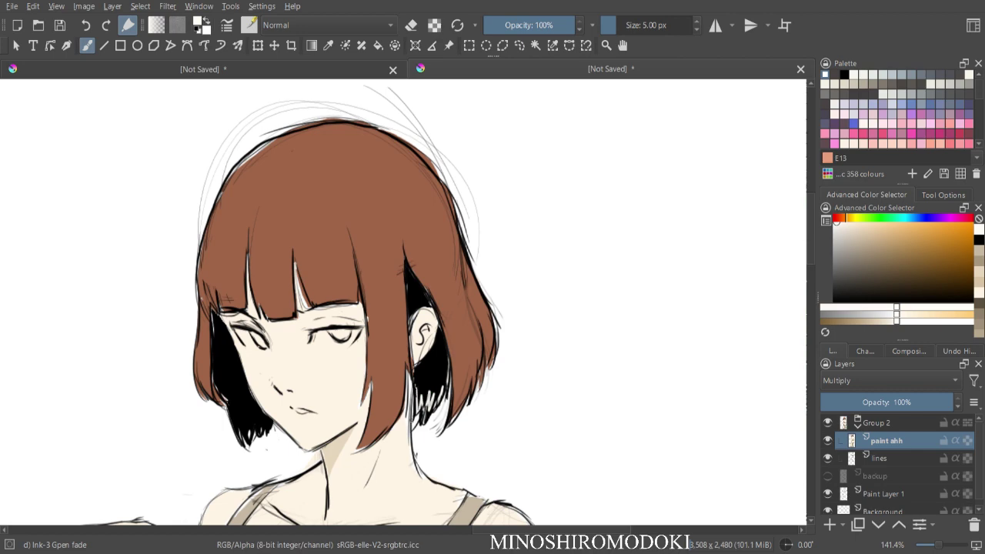
pyautogui.hotkey('ctrl', '-')
pyautogui.press('m')
pyautogui.hotkey('ctrl', '+')
pyautogui.hotkey('ctrl', '+')
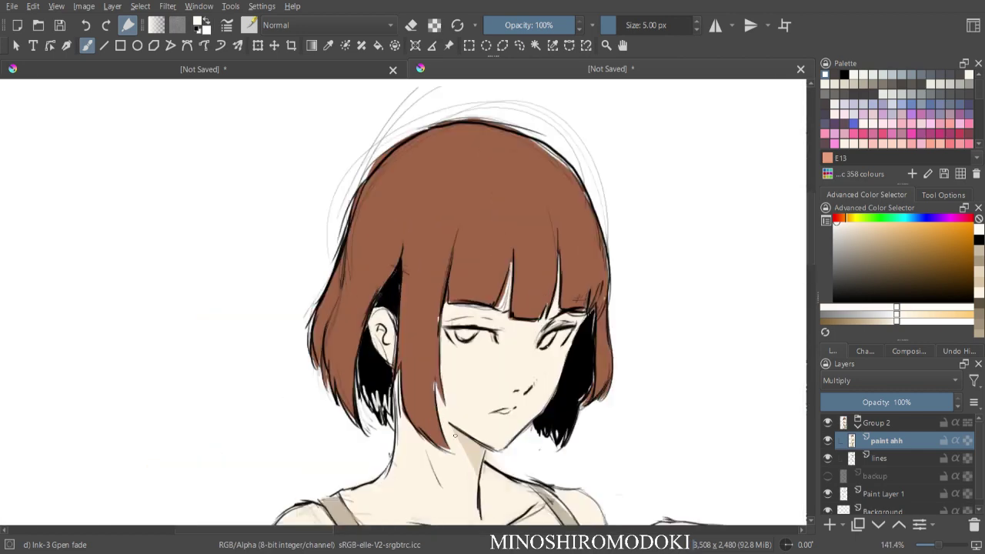
pyautogui.scroll(-1, 346, 440)
pyautogui.press('e')
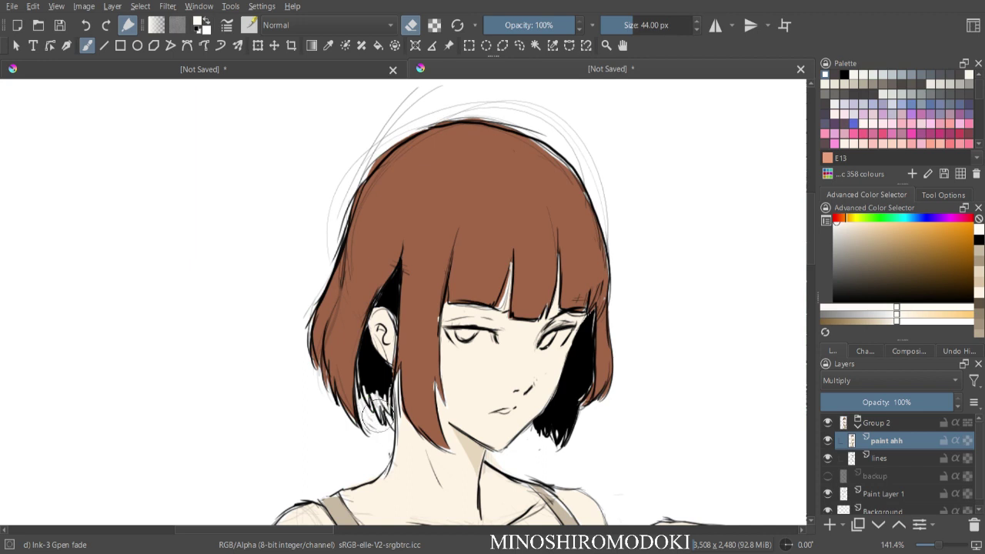
# - Undo the white strand strokes on the black hair tips
pyautogui.hotkey('ctrl', 'z')
pyautogui.hotkey('ctrl', 'z')
pyautogui.hotkey('ctrl', 'z')
pyautogui.hotkey('ctrl', 'z')
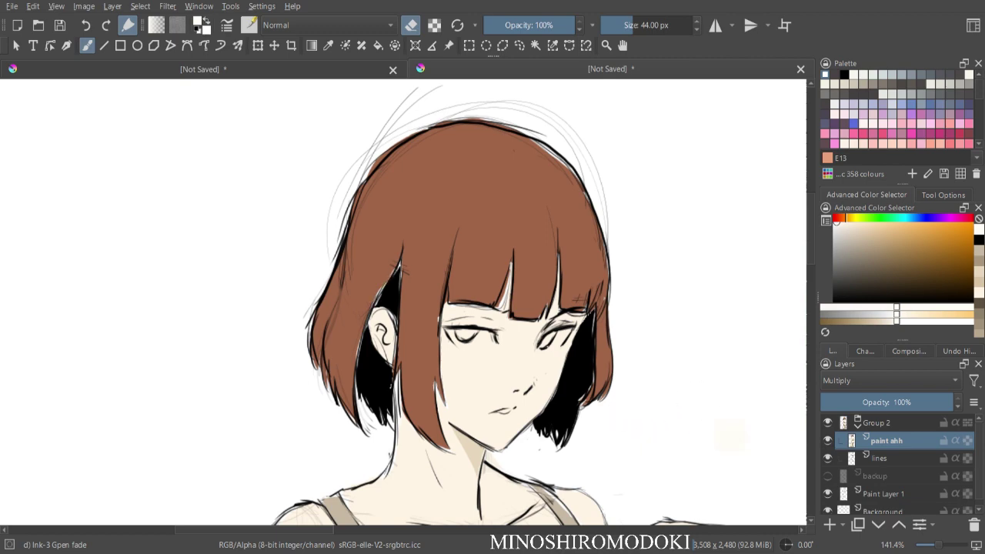
# - On the lines layer, clean up and redraw the black hair edge and neck line below the ear with a 5 px brush
pyautogui.press('-')
pyautogui.press('-')
pyautogui.press('-')
pyautogui.press('-')
pyautogui.press('-')
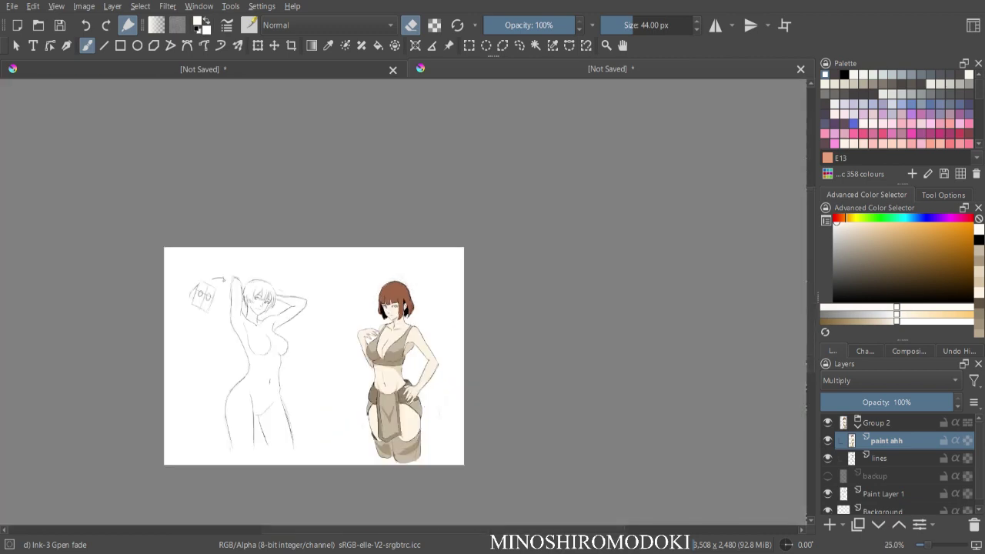
pyautogui.scroll(2, 313, 382)
pyautogui.click(879, 458)
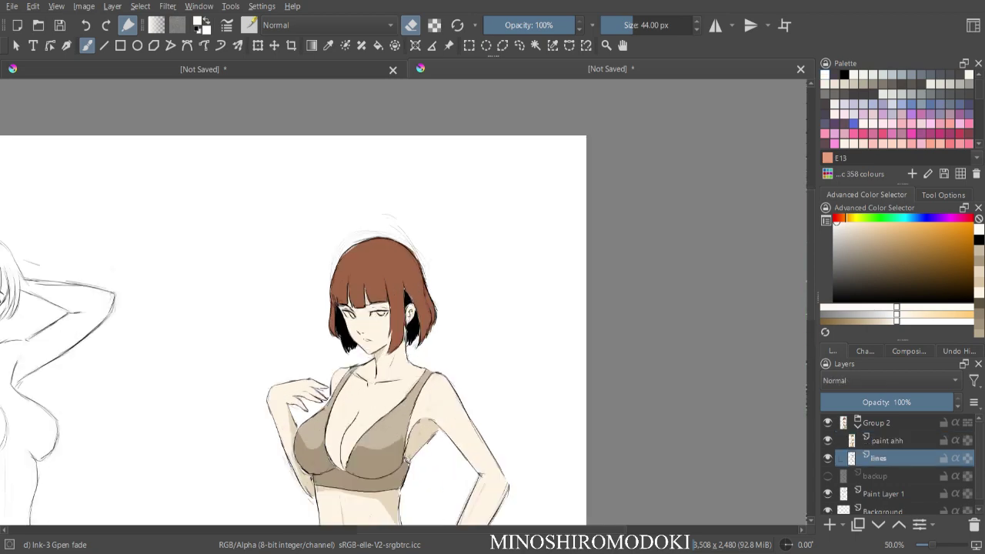
pyautogui.keyDown('ctrl'); pyautogui.click(407, 460); pyautogui.keyUp('ctrl')
pyautogui.press('+')
pyautogui.press('+')
pyautogui.scroll(-2, 408, 285)
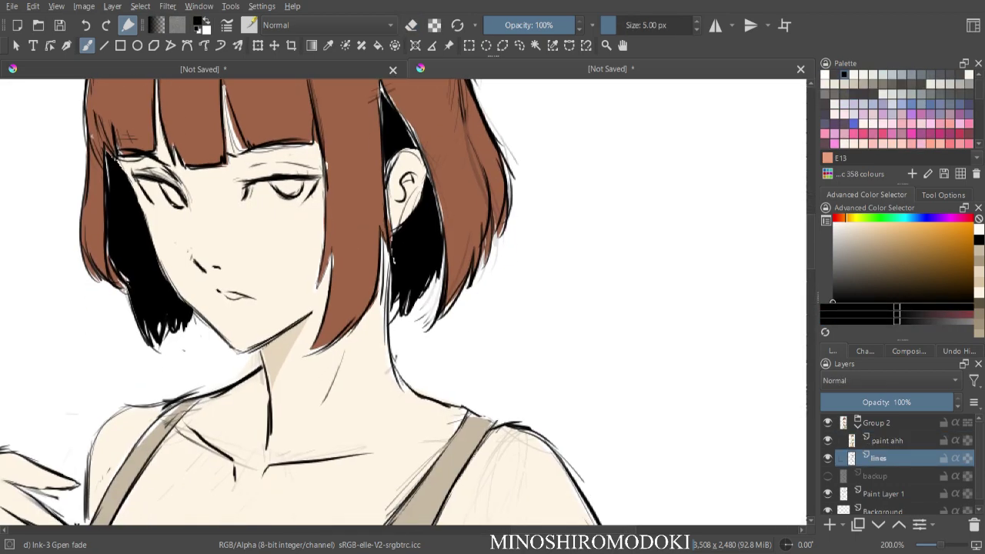
pyautogui.press('e')
pyautogui.moveTo(406, 278)
pyautogui.mouseDown()
pyautogui.moveTo(412, 299)
pyautogui.moveTo(411, 231)
pyautogui.moveTo(439, 204)
pyautogui.moveTo(442, 235)
pyautogui.moveTo(423, 302)
pyautogui.moveTo(418, 293)
pyautogui.moveTo(393, 315)
pyautogui.mouseUp()
pyautogui.press('e')
pyautogui.moveTo(392, 260); pyautogui.dragTo(386, 316)
# - Reinforce the black lines of the hair opening in front of the ear, the inner ear and the long side lock
pyautogui.moveTo(382, 87); pyautogui.dragTo(395, 165)
pyautogui.press('-')
pyautogui.moveTo(406, 178); pyautogui.dragTo(412, 189)
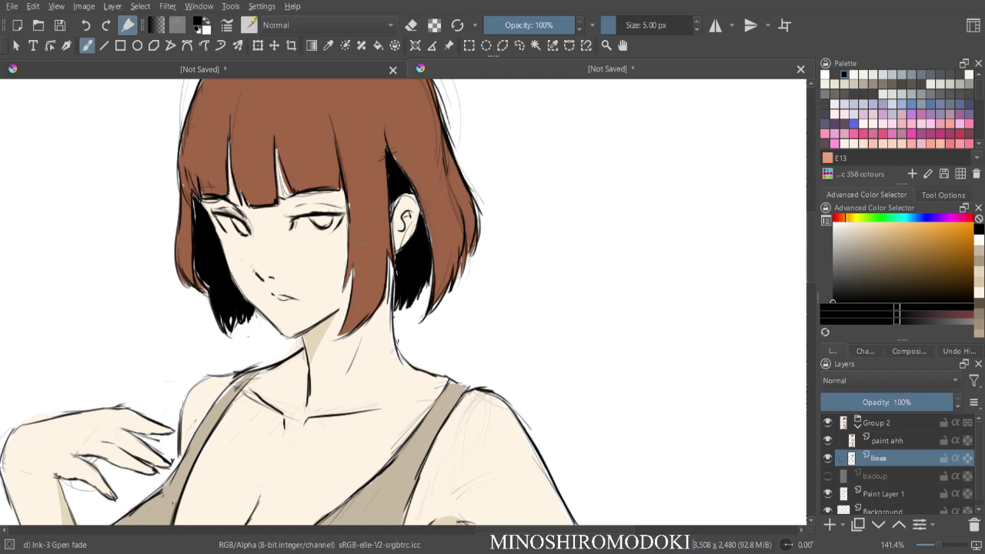
pyautogui.moveTo(348, 198)
pyautogui.mouseDown()
pyautogui.moveTo(342, 334)
pyautogui.moveTo(365, 320)
pyautogui.mouseUp()
pyautogui.press('1')
pyautogui.press('m')
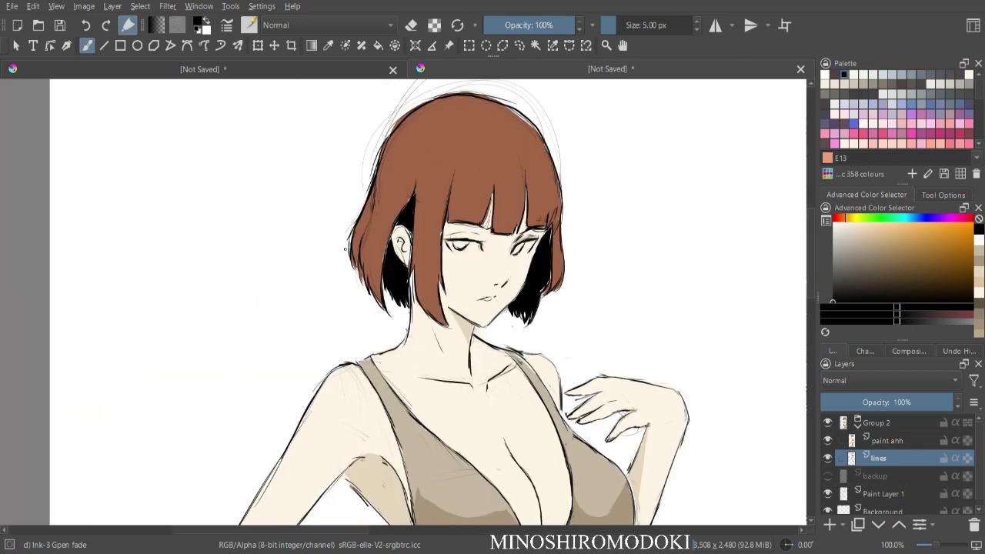
# - Redraw the black edge of the gap in the fringe and check the head in both view orientations
pyautogui.press('+')
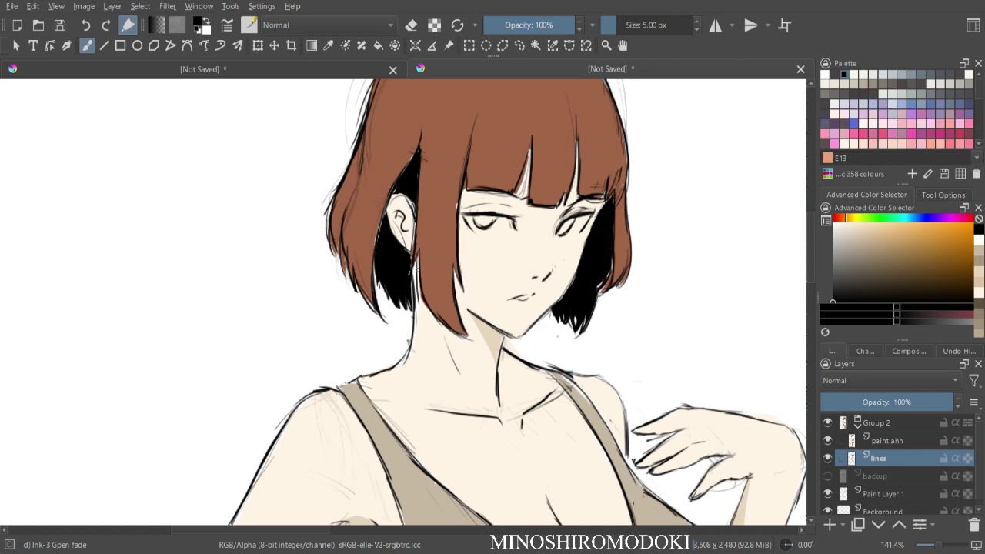
pyautogui.moveTo(530, 145); pyautogui.dragTo(514, 197)
pyautogui.press('m')
pyautogui.press('-')
pyautogui.press('-')
pyautogui.moveTo(653, 227); pyautogui.dragTo(726, 211)
pyautogui.press('+')
pyautogui.press('-')
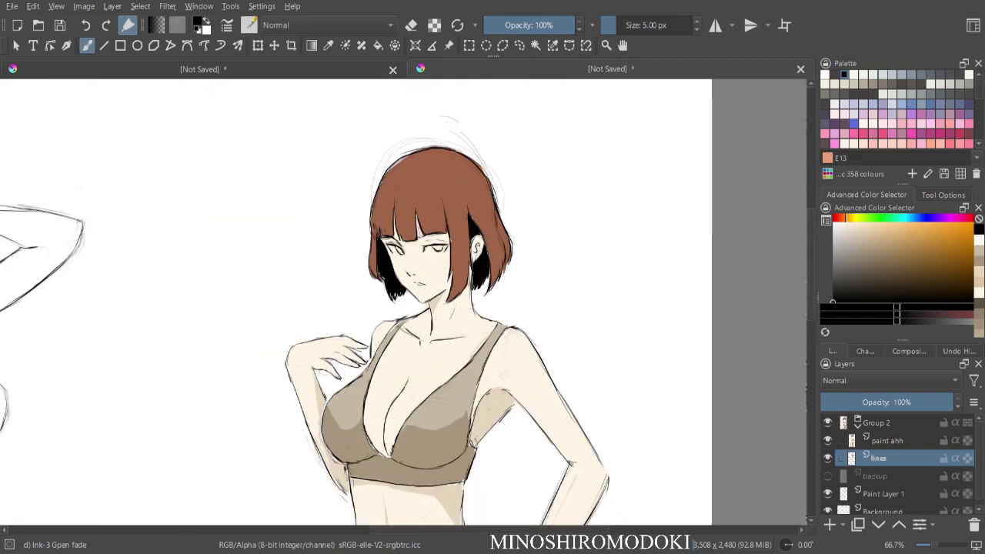
# - Sample the hair's reddish brown and lighten it by two steps for a highlight colour
pyautogui.keyDown('ctrl'); pyautogui.click(390, 184); pyautogui.keyUp('ctrl')
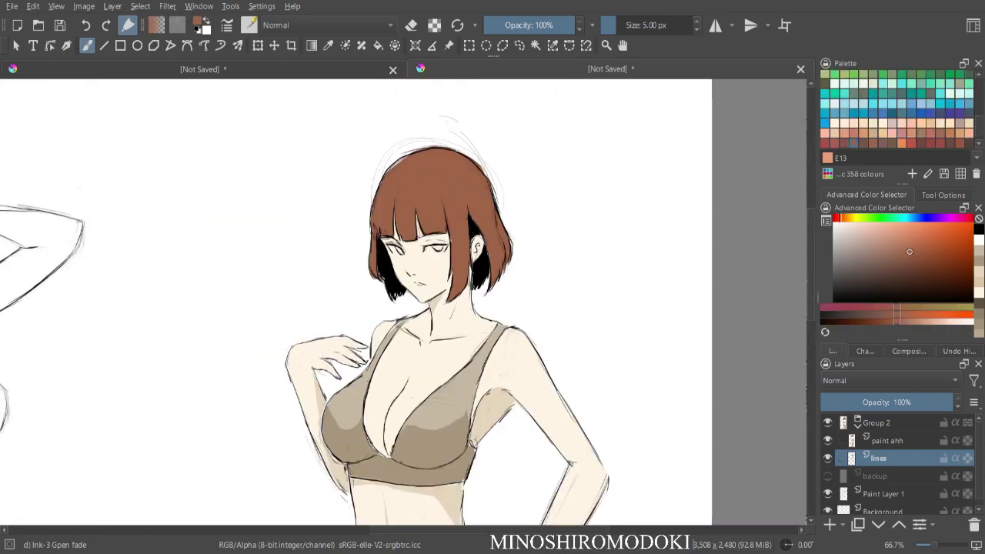
pyautogui.press('l')
pyautogui.press('l')
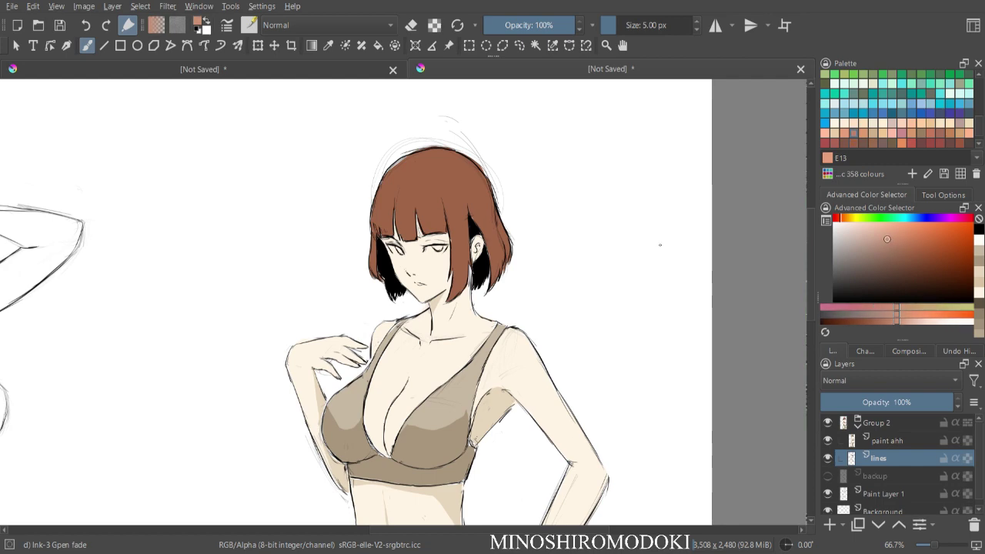
# - On the paint ahh layer, select a jagged freehand band across the crown and fill it with the light reddish brown
pyautogui.press('s')
pyautogui.press('+')
pyautogui.press('+')
pyautogui.moveTo(660, 244); pyautogui.dragTo(648, 430)
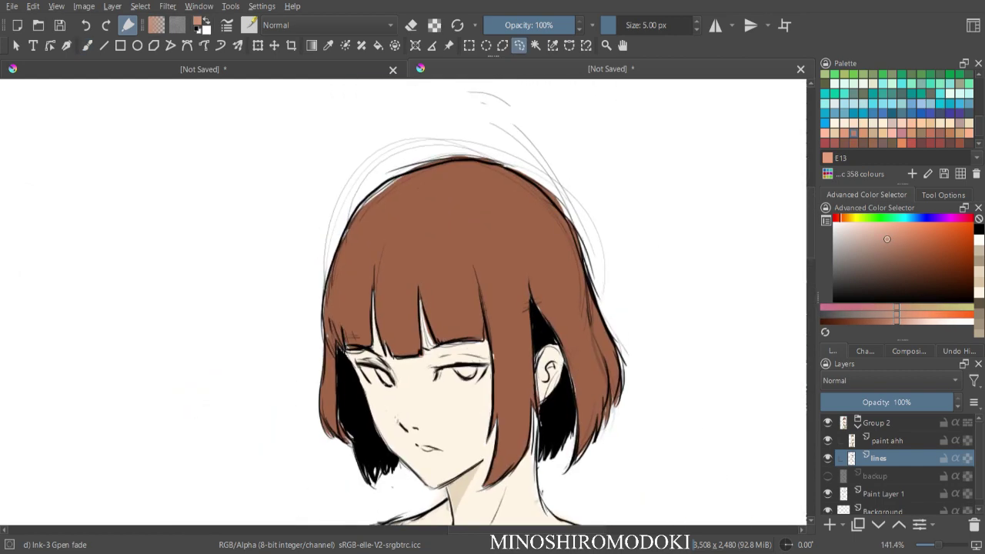
pyautogui.click(887, 441)
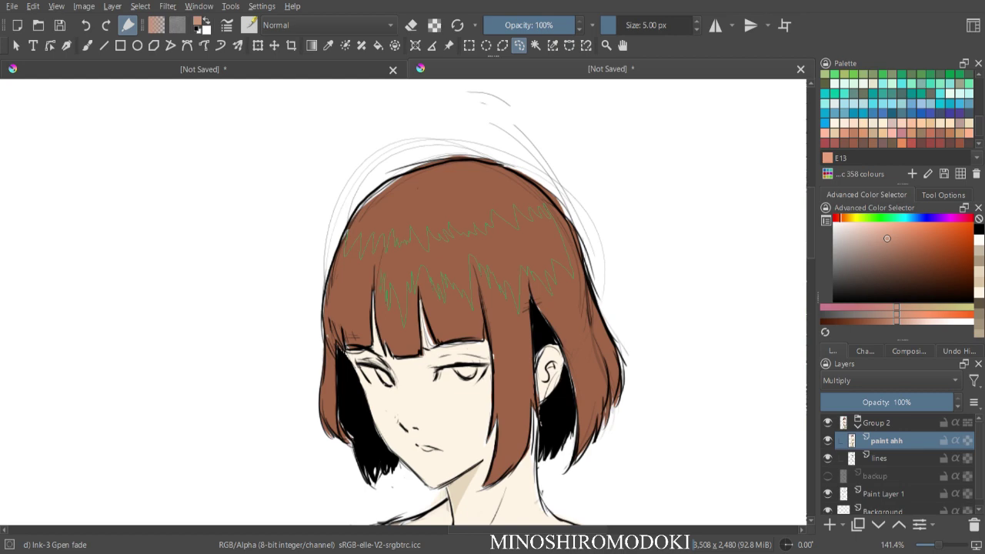
pyautogui.moveTo(333, 279); pyautogui.dragTo(347, 228)
pyautogui.press('f')
pyautogui.click(392, 258)
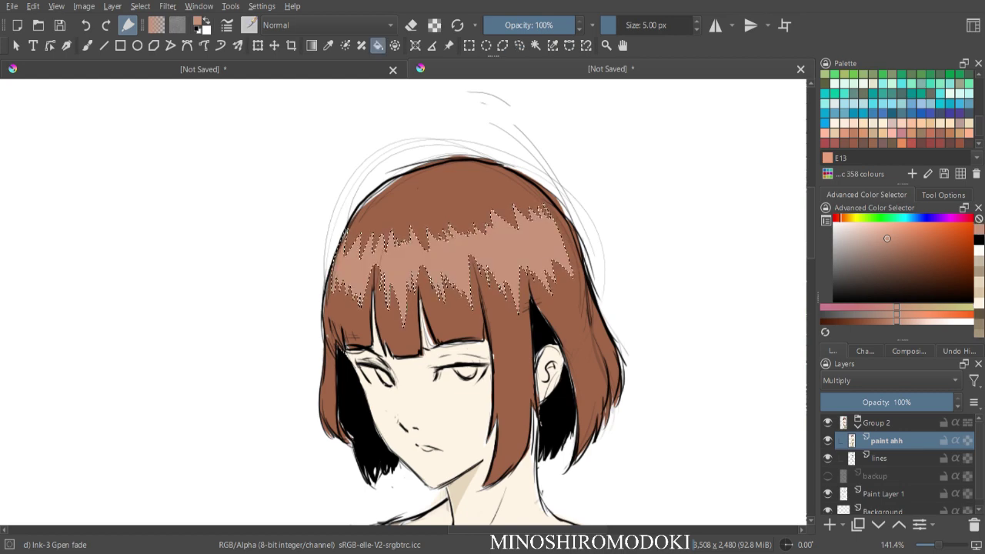
# - Check the hair highlight on the whole figure at several distances in mirrored and unmirrored views
pyautogui.press('-')
pyautogui.press('-')
pyautogui.press('-')
pyautogui.press('m')
pyautogui.press('-')
pyautogui.press('-')
pyautogui.press('m')
pyautogui.scroll(3, 415, 323)
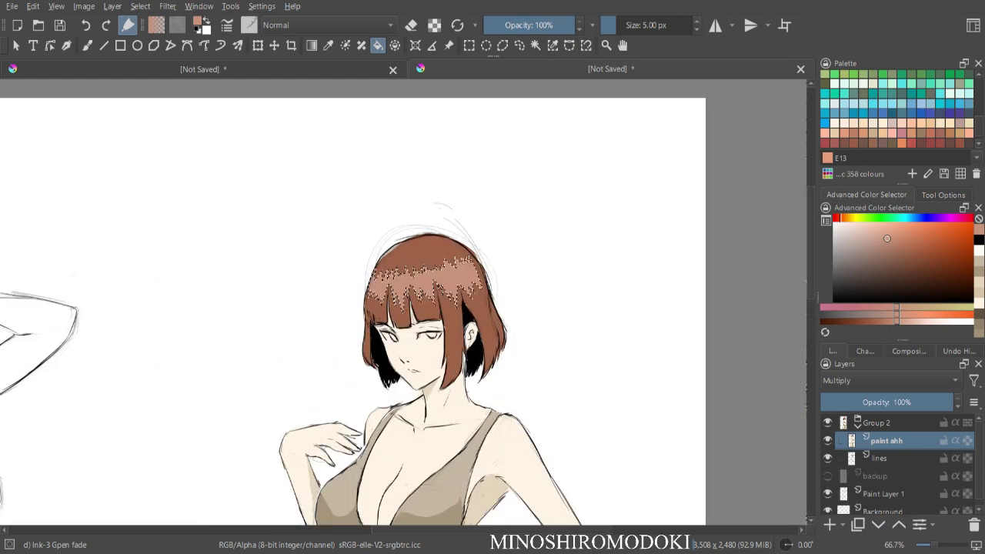
pyautogui.press('-')
pyautogui.press('-')
pyautogui.press('+')
pyautogui.press('+')
pyautogui.moveTo(400, 385); pyautogui.dragTo(474, 181)
pyautogui.press('-')
pyautogui.press('-')
pyautogui.press('-')
pyautogui.press('-')
pyautogui.press('+')
pyautogui.press('+')
pyautogui.moveTo(400, 304)
pyautogui.mouseDown()
pyautogui.moveTo(459, 333)
pyautogui.moveTo(461, 298)
pyautogui.moveTo(371, 297)
pyautogui.moveTo(389, 312)
pyautogui.mouseUp()
pyautogui.press('+')
pyautogui.press('-')
pyautogui.press('-')
pyautogui.press('+')
pyautogui.press('+')
pyautogui.press('-')
pyautogui.press('+')
pyautogui.press('-')
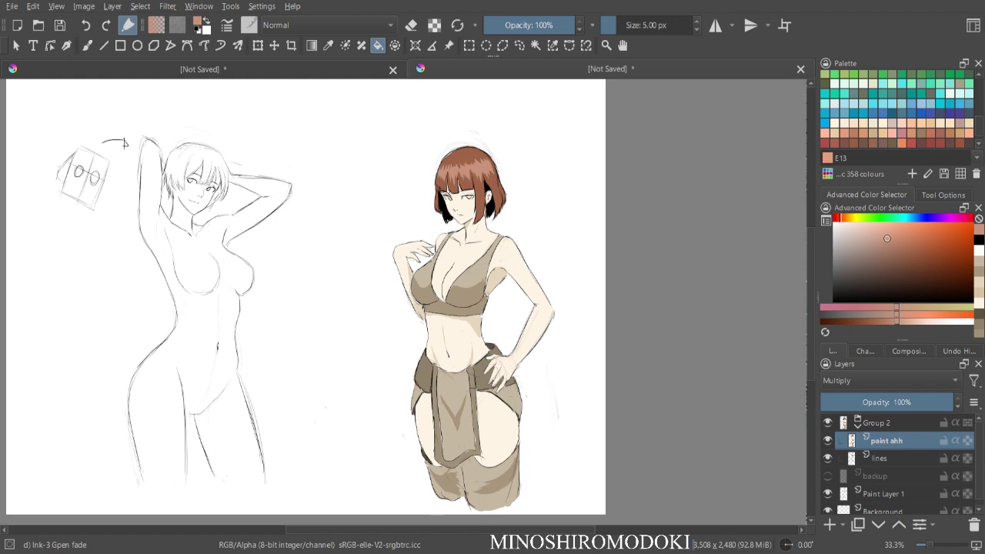
# - Collapse Group 2 and move the whole coloured figure closer to the pencil-sketched figure with the Transform tool
pyautogui.click(877, 423)
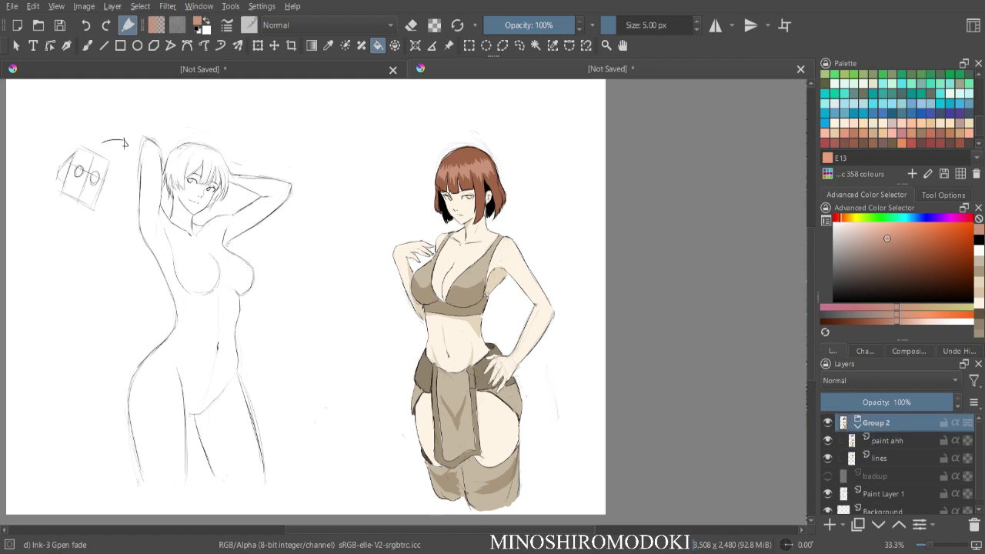
pyautogui.click(858, 427)
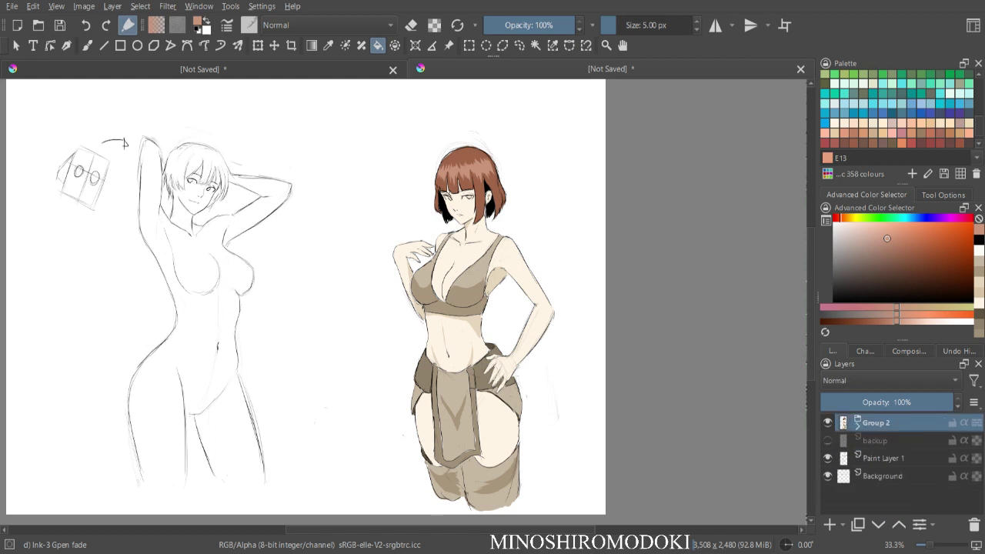
pyautogui.press('b')
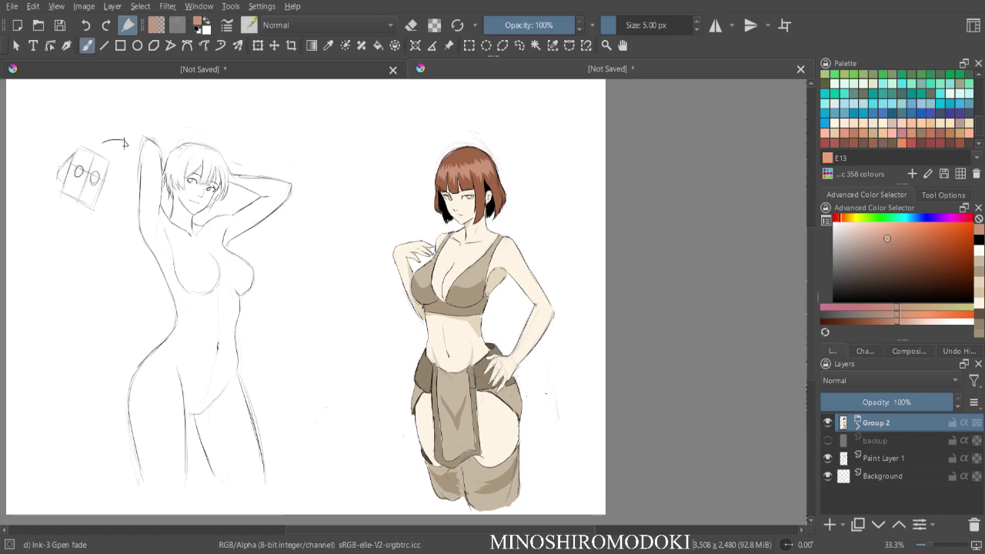
pyautogui.press('-')
pyautogui.press('-')
pyautogui.press('+')
pyautogui.press('+')
pyautogui.press('+')
pyautogui.press('-')
pyautogui.moveTo(407, 300); pyautogui.dragTo(457, 318)
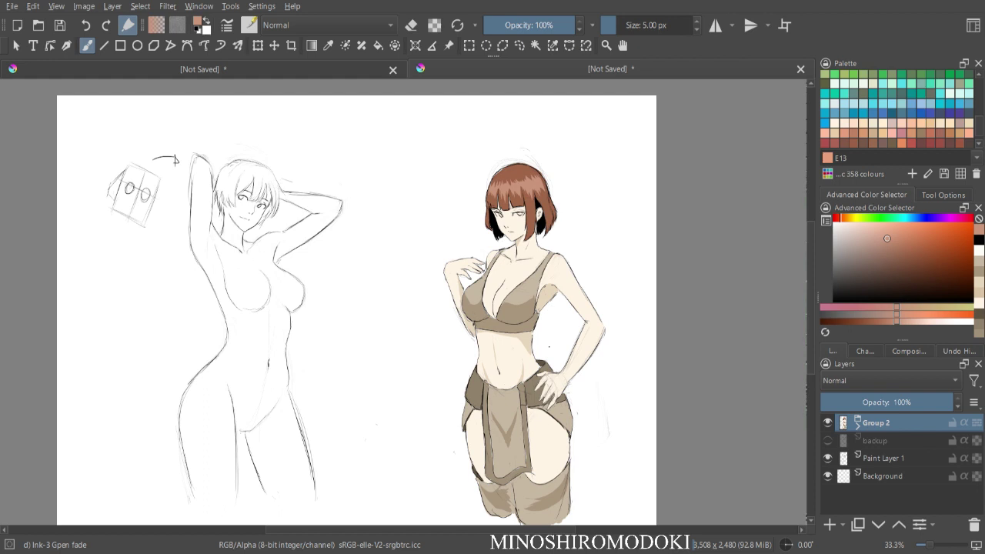
pyautogui.hotkey('ctrl', 't')
pyautogui.moveTo(523, 308); pyautogui.dragTo(413, 301)
pyautogui.press('Return')
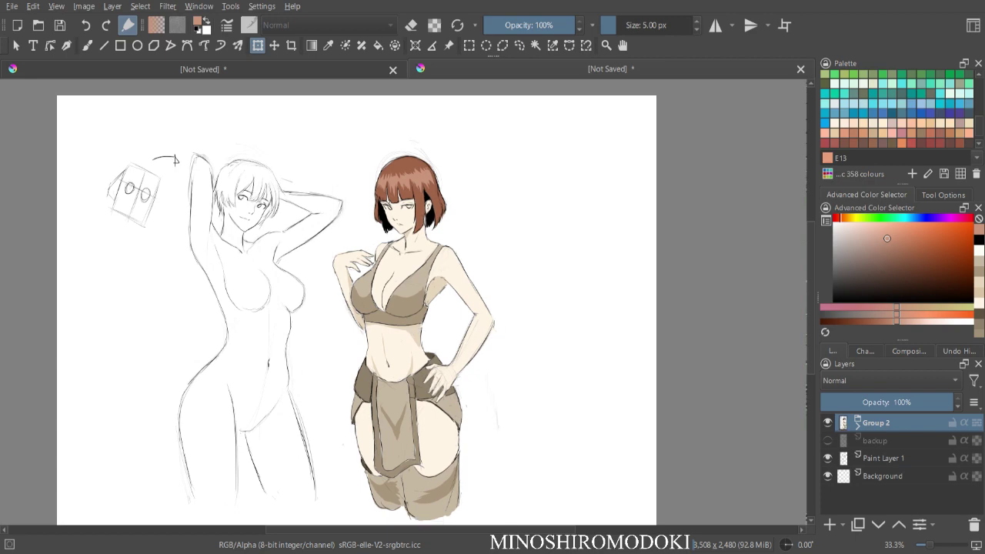
pyautogui.press('b')
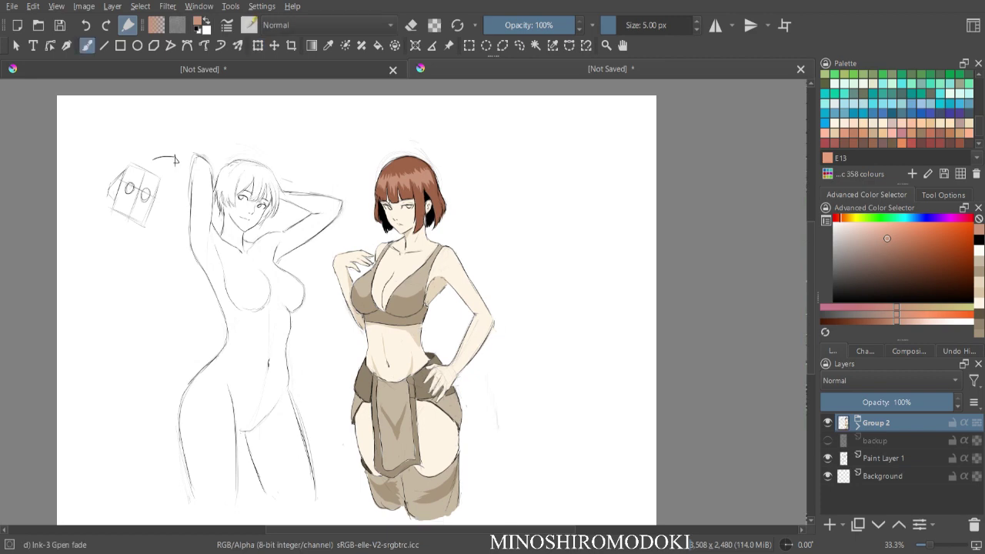
# - Examine the repositioned figure and the empty canvas area beside it at several distances
pyautogui.hotkey('ctrl', '+')
pyautogui.hotkey('ctrl', '+')
pyautogui.moveTo(404, 303); pyautogui.dragTo(431, 369)
pyautogui.hotkey('ctrl', '+')
pyautogui.hotkey('ctrl', '+')
pyautogui.hotkey('ctrl', '-')
pyautogui.hotkey('ctrl', '-')
pyautogui.hotkey('ctrl', '-')
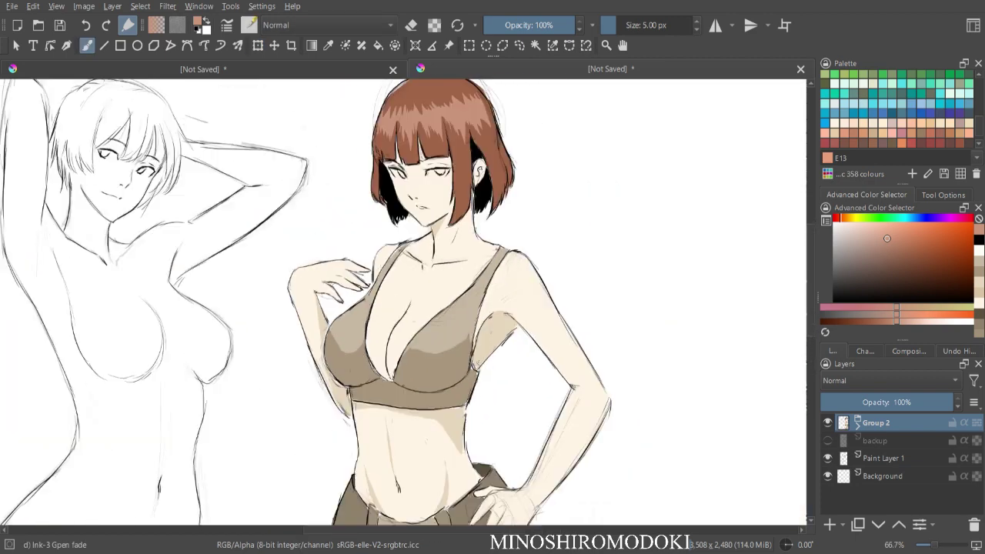
pyautogui.moveTo(403, 334); pyautogui.dragTo(456, 298)
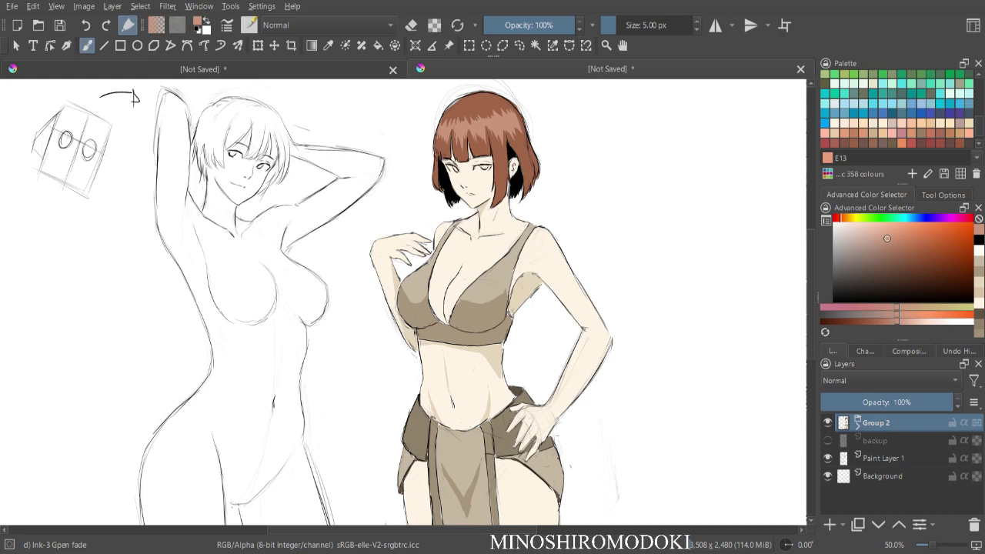
pyautogui.hotkey('ctrl', '+')
pyautogui.hotkey('ctrl', '+')
pyautogui.hotkey('ctrl', '-')
pyautogui.hotkey('ctrl', '-')
pyautogui.hotkey('ctrl', '-')
pyautogui.moveTo(707, 255)
pyautogui.mouseDown()
pyautogui.moveTo(671, 218)
pyautogui.moveTo(702, 248)
pyautogui.mouseUp()
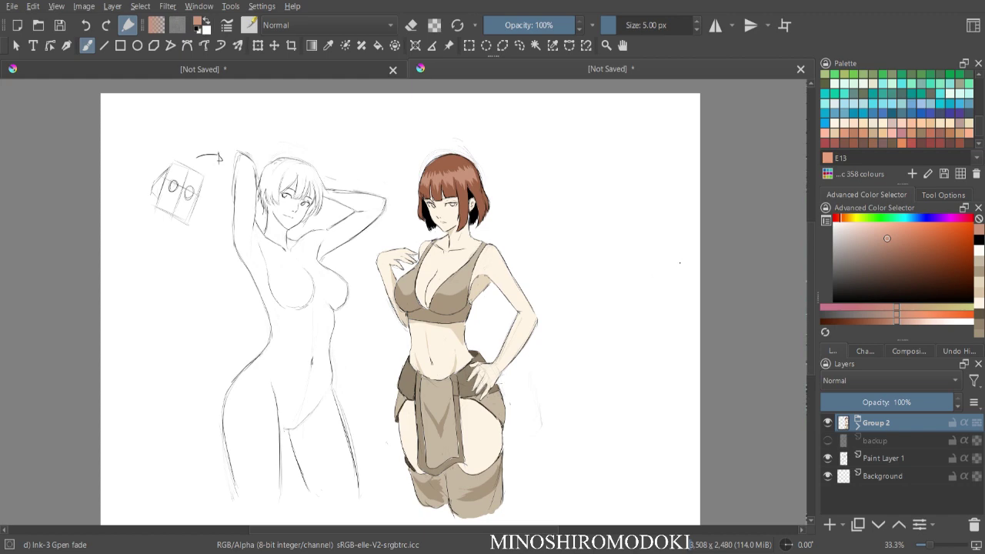
pyautogui.hotkey('ctrl', '+')
pyautogui.hotkey('ctrl', '+')
pyautogui.moveTo(685, 257); pyautogui.dragTo(532, 281)
pyautogui.hotkey('ctrl', '-')
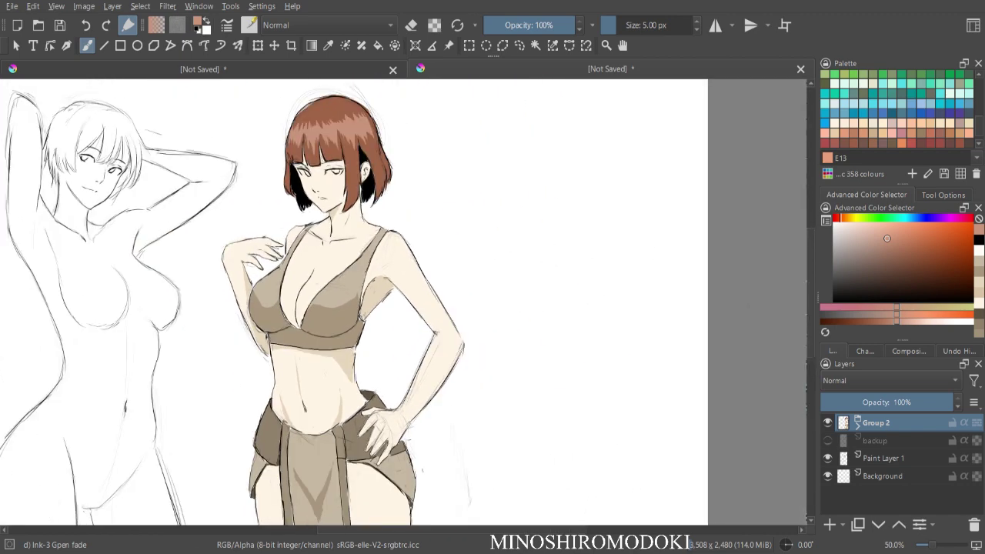
# - Expand Group 2, activate its lines layer and choose black from the recent colours
pyautogui.click(858, 425)
pyautogui.click(887, 441)
pyautogui.click(879, 459)
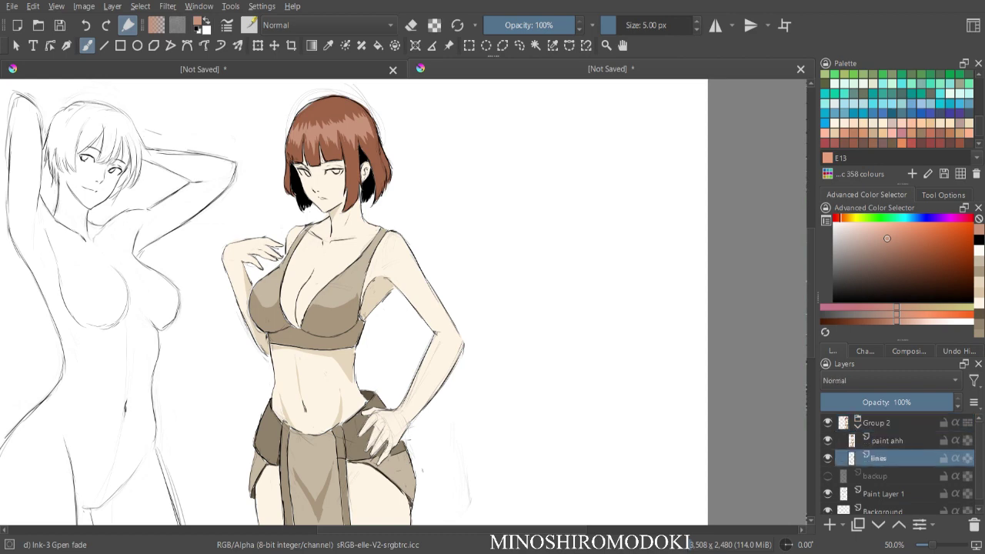
pyautogui.click(979, 240)
# - Letter the artist's signature in black along the outer edge of the coloured figure's bent upper arm
pyautogui.moveTo(491, 217); pyautogui.dragTo(553, 134)
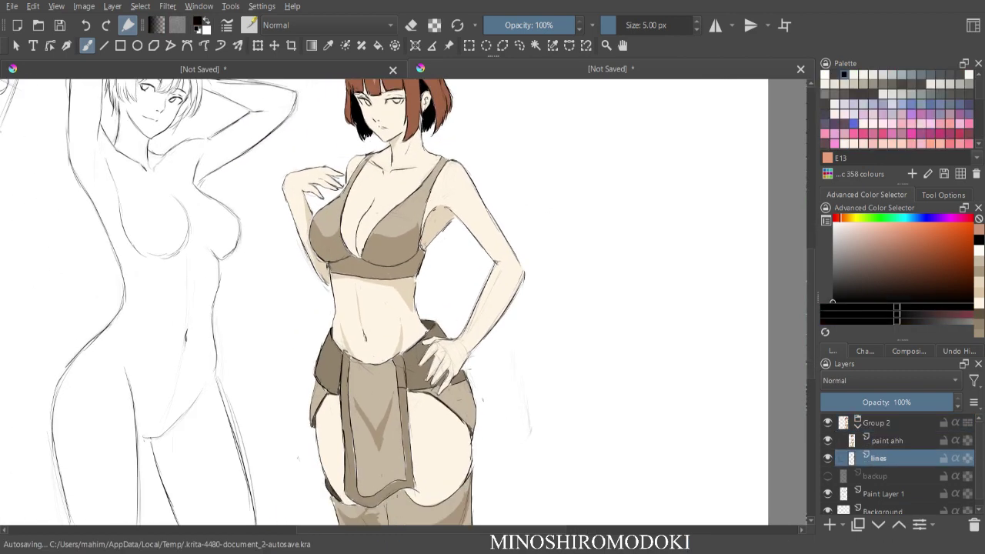
pyautogui.scroll(1, 431, 248)
pyautogui.moveTo(446, 252); pyautogui.dragTo(406, 372)
pyautogui.keyDown('ctrl'); pyautogui.scroll(-1, 456, 223); pyautogui.keyUp('ctrl')
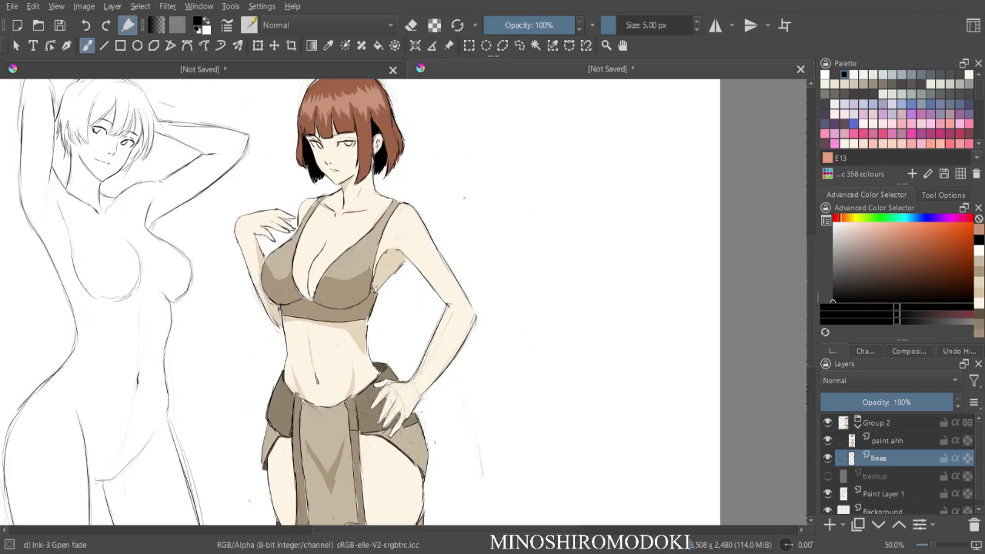
pyautogui.press('4')
pyautogui.press('4')
pyautogui.press('4')
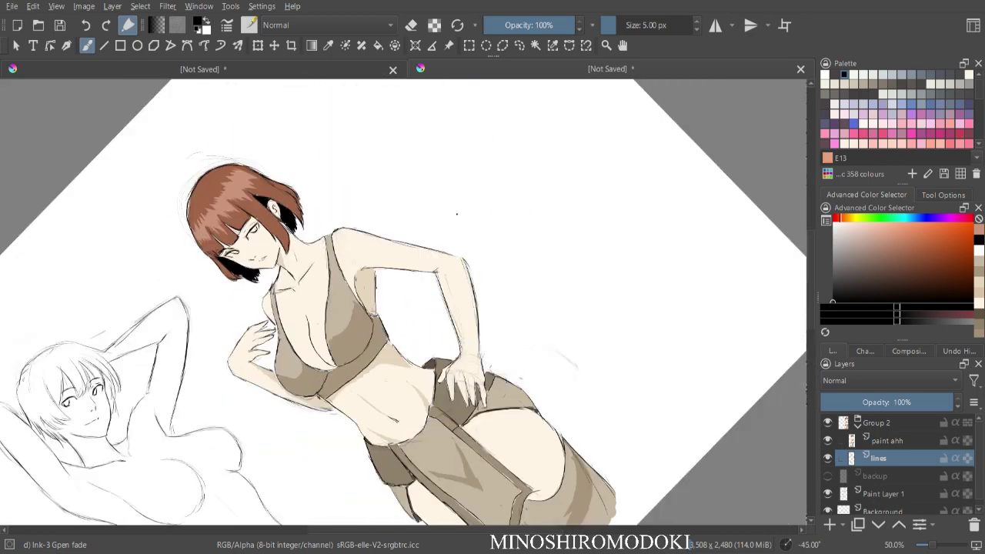
pyautogui.press('4')
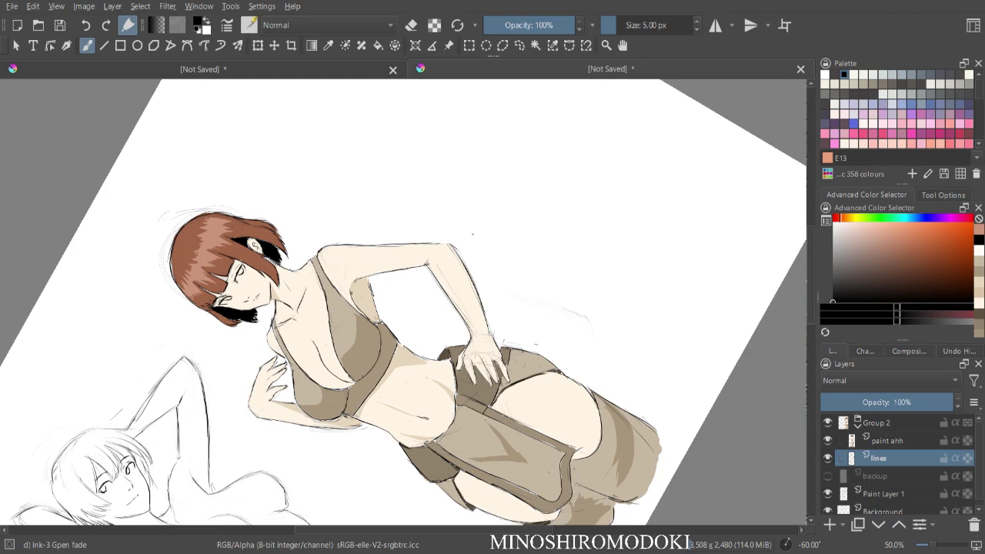
pyautogui.press('+')
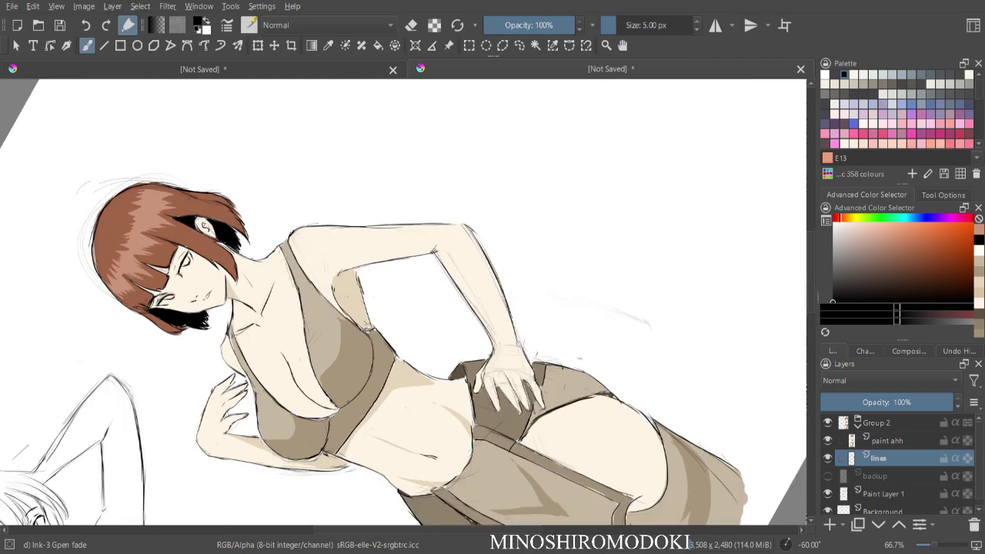
pyautogui.press('+')
pyautogui.moveTo(304, 162)
pyautogui.mouseDown()
pyautogui.moveTo(379, 232)
pyautogui.moveTo(399, 202)
pyautogui.moveTo(416, 226)
pyautogui.moveTo(428, 224)
pyautogui.mouseUp()
pyautogui.moveTo(428, 216)
pyautogui.mouseDown()
pyautogui.moveTo(443, 229)
pyautogui.moveTo(450, 203)
pyautogui.mouseUp()
pyautogui.moveTo(451, 204)
pyautogui.mouseDown()
pyautogui.moveTo(459, 223)
pyautogui.moveTo(466, 209)
pyautogui.mouseUp()
pyautogui.press('-')
pyautogui.press('-')
pyautogui.press('5')
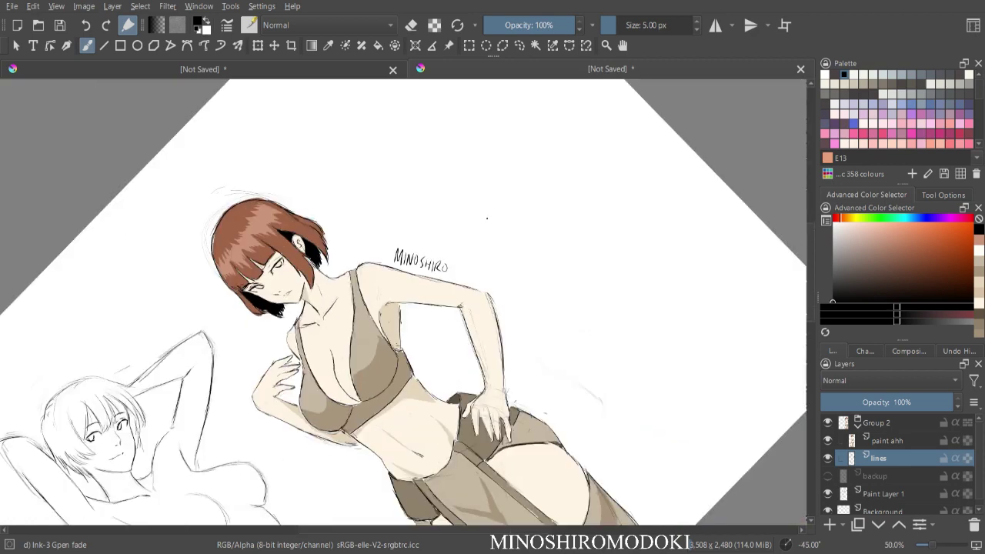
# - Examine the signature beside the arm and the rest of the coloured figure at several distances
pyautogui.press('+')
pyautogui.press('+')
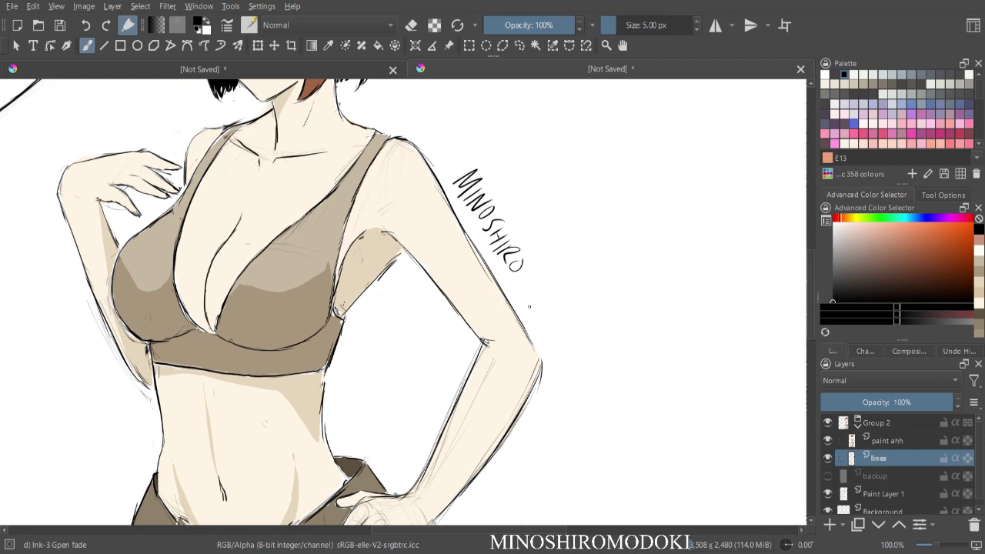
pyautogui.press('-')
pyautogui.press('-')
pyautogui.press('-')
pyautogui.press('+')
pyautogui.moveTo(461, 515); pyautogui.dragTo(458, 353)
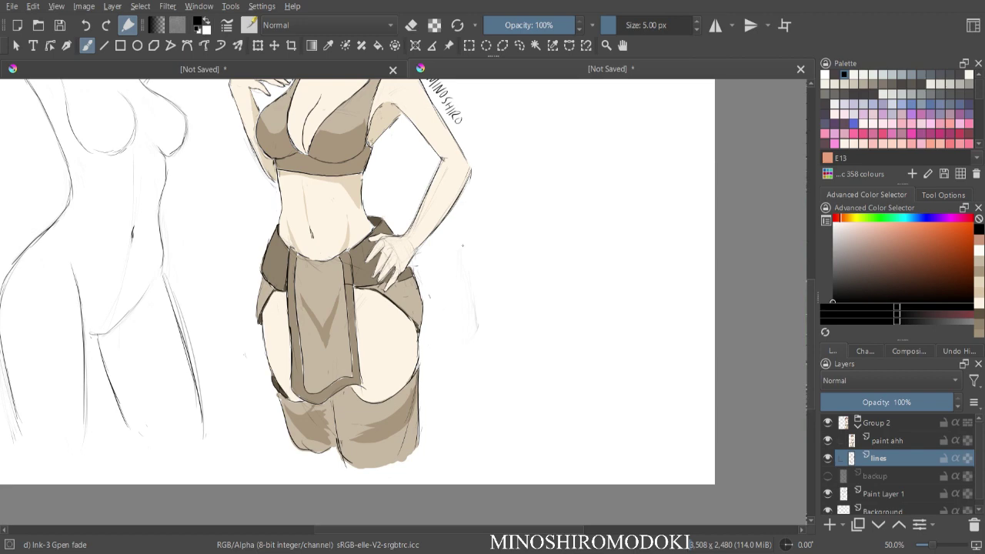
pyautogui.press('+')
pyautogui.press('+')
pyautogui.moveTo(531, 138); pyautogui.dragTo(390, 492)
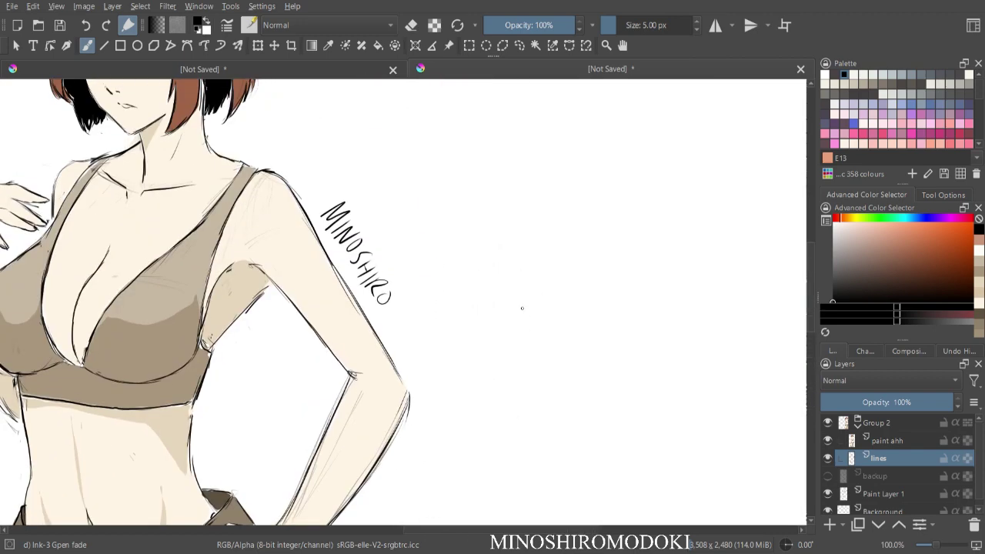
# - Write the date 5-19-23 on a second line along the outer side of the signature
pyautogui.press('6')
pyautogui.press('6')
pyautogui.press('4')
pyautogui.press('4')
pyautogui.press('4')
pyautogui.press('4')
pyautogui.press('4')
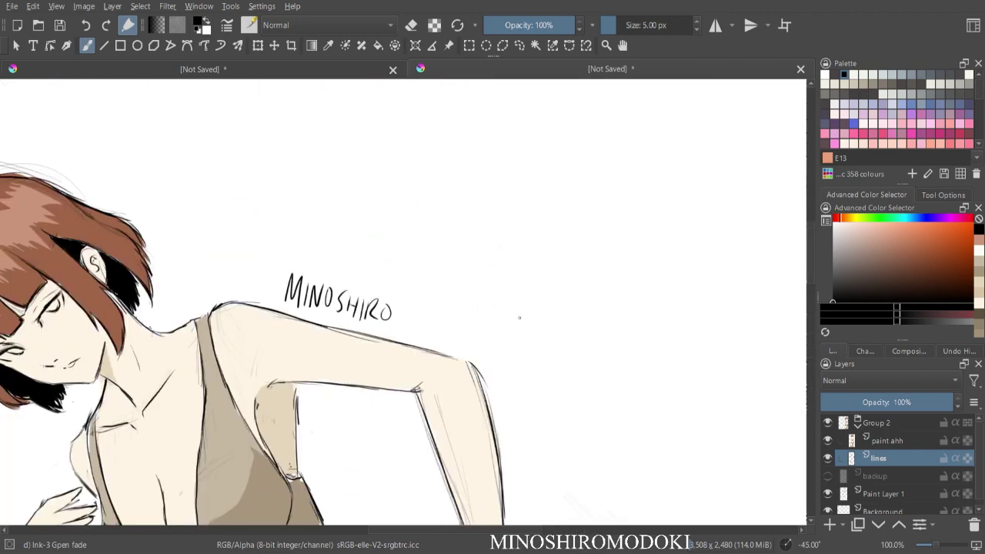
pyautogui.press('4')
pyautogui.press('+')
pyautogui.moveTo(517, 322); pyautogui.dragTo(526, 260)
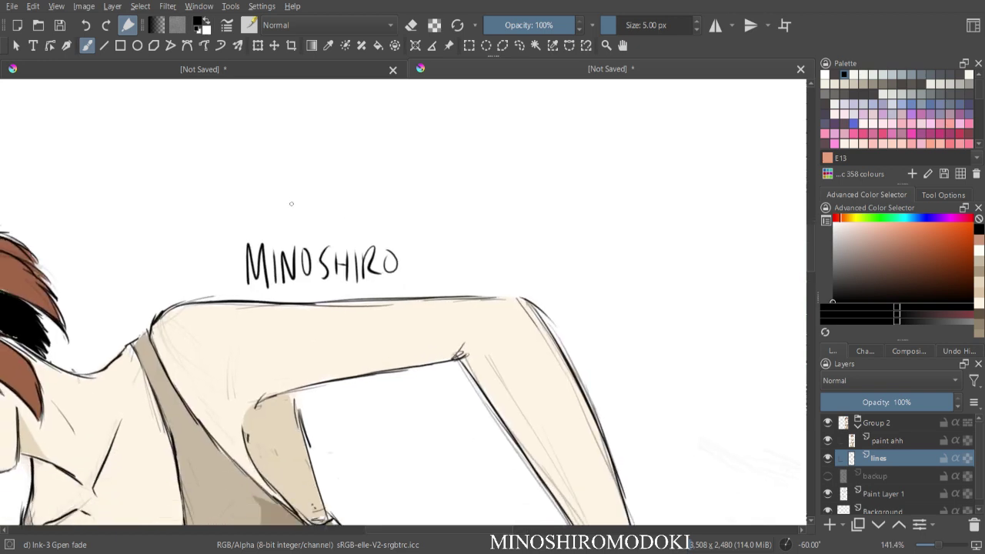
pyautogui.moveTo(288, 200)
pyautogui.mouseDown()
pyautogui.moveTo(278, 224)
pyautogui.moveTo(312, 214)
pyautogui.moveTo(416, 225)
pyautogui.mouseUp()
pyautogui.moveTo(428, 206)
pyautogui.mouseDown()
pyautogui.moveTo(442, 208)
pyautogui.moveTo(433, 229)
pyautogui.mouseUp()
pyautogui.press('-')
pyautogui.press('-')
pyautogui.press('-')
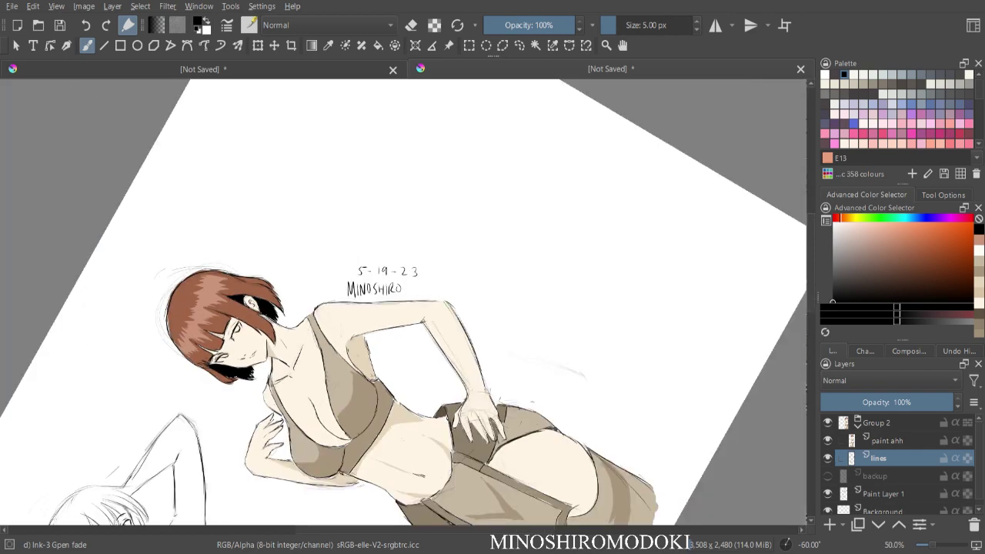
pyautogui.press('5')
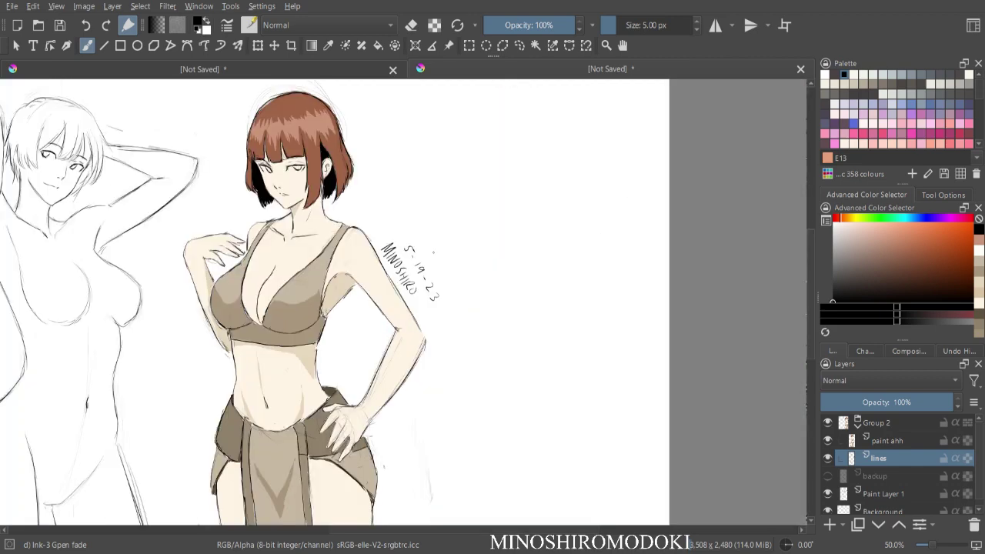
# - Check the lettering in the mirrored view and undo the whole signature and date
pyautogui.press('-')
pyautogui.press('-')
pyautogui.press('m')
pyautogui.press('+')
pyautogui.press('+')
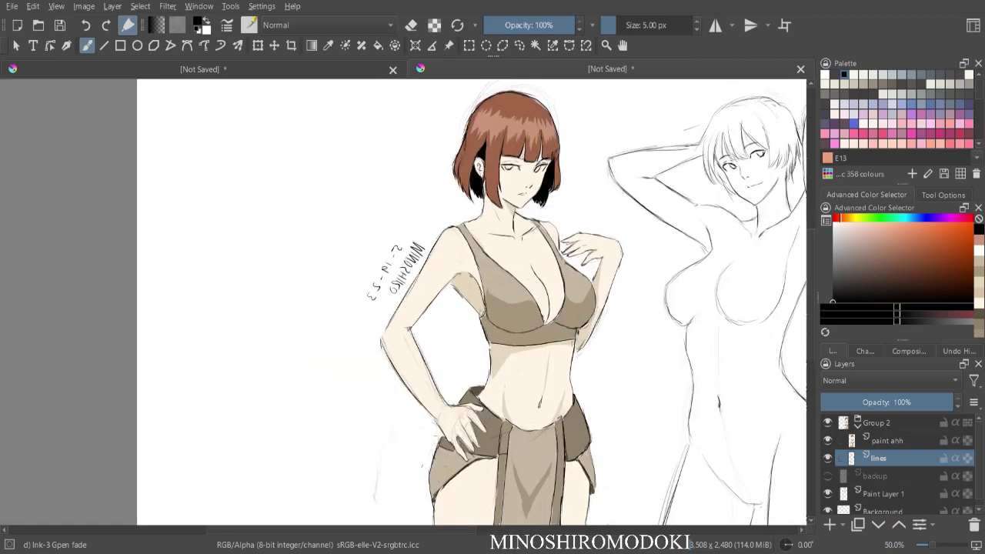
pyautogui.moveTo(523, 308); pyautogui.dragTo(415, 301)
pyautogui.hotkey('ctrl', 'z')
pyautogui.hotkey('ctrl', 'z')
pyautogui.hotkey('ctrl', 'z')
pyautogui.hotkey('ctrl', 'z')
pyautogui.hotkey('ctrl', 'z')
pyautogui.hotkey('ctrl', 'z')
pyautogui.hotkey('ctrl', 'z')
pyautogui.hotkey('ctrl', 'z')
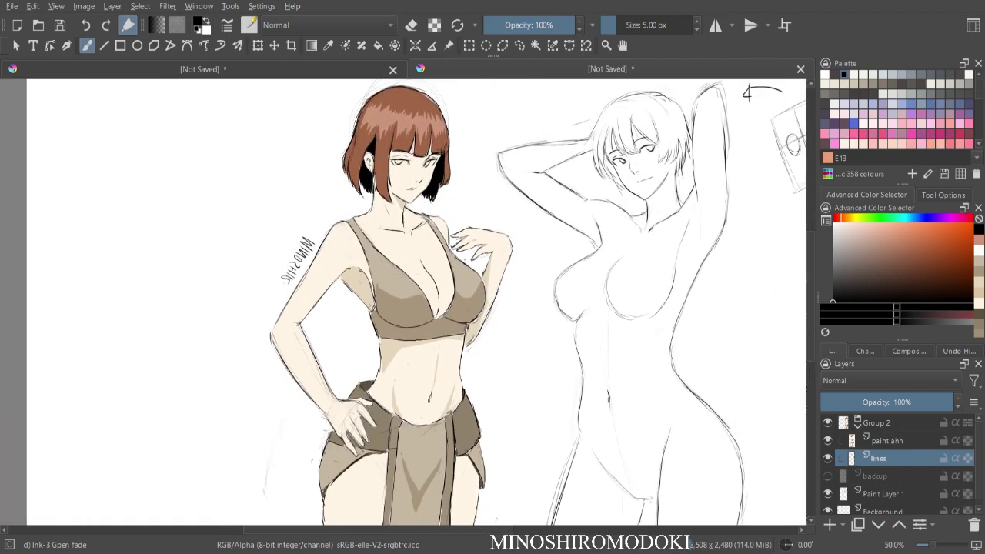
pyautogui.hotkey('ctrl', 'z')
# - Write the artist's signature and the date 5-19-23 in one line from elbow to shoulder along the upper arm, in the mirrored view
pyautogui.press('m')
pyautogui.press('m')
pyautogui.press('-')
pyautogui.press('+')
pyautogui.press('+')
pyautogui.press('6')
pyautogui.press('6')
pyautogui.press('6')
pyautogui.press('6')
pyautogui.press('6')
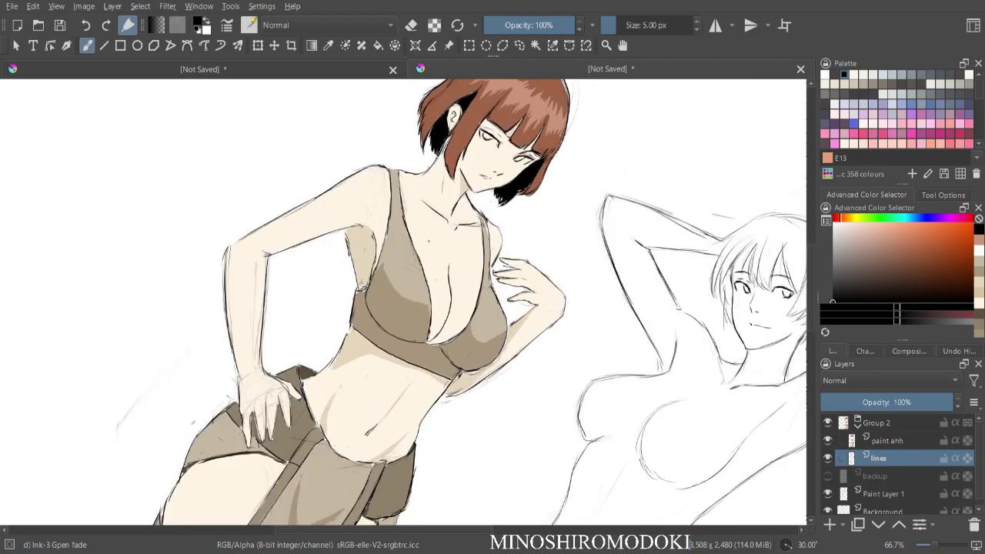
pyautogui.press('+')
pyautogui.moveTo(420, 237); pyautogui.dragTo(420, 274)
pyautogui.moveTo(347, 91)
pyautogui.mouseDown()
pyautogui.moveTo(316, 200)
pyautogui.moveTo(287, 199)
pyautogui.moveTo(296, 189)
pyautogui.moveTo(311, 203)
pyautogui.moveTo(322, 183)
pyautogui.moveTo(341, 207)
pyautogui.mouseUp()
pyautogui.moveTo(348, 191); pyautogui.dragTo(358, 213)
pyautogui.moveTo(359, 193)
pyautogui.mouseDown()
pyautogui.moveTo(367, 213)
pyautogui.moveTo(371, 202)
pyautogui.moveTo(428, 211)
pyautogui.moveTo(459, 248)
pyautogui.moveTo(488, 234)
pyautogui.moveTo(504, 263)
pyautogui.mouseUp()
pyautogui.press('-')
pyautogui.press('-')
pyautogui.press('-')
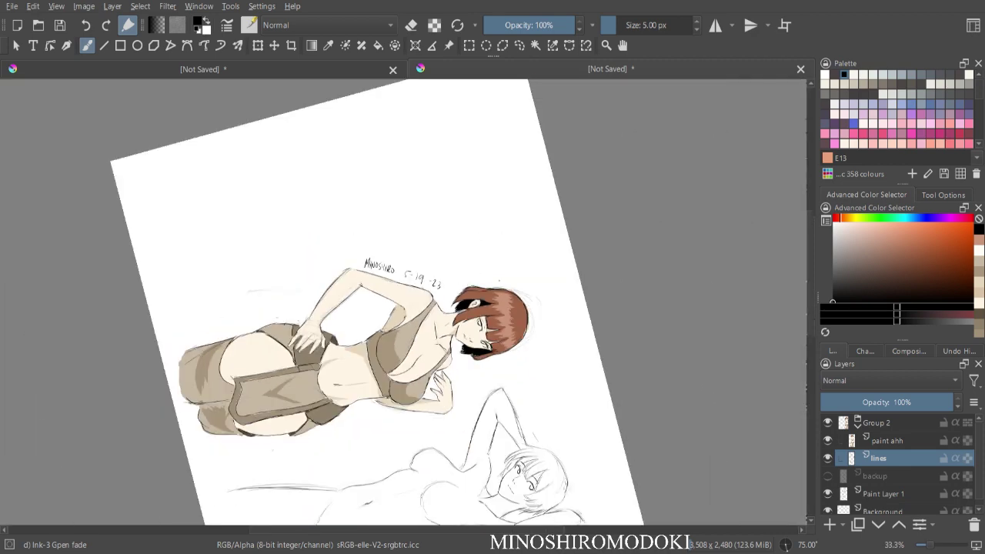
# - Examine the signed figure and the pencil sketch beside it at several angles and distances, checking both mirror states
pyautogui.press('6')
pyautogui.press('6')
pyautogui.press('6')
pyautogui.press('4')
pyautogui.press('4')
pyautogui.press('4')
pyautogui.press('4')
pyautogui.press('4')
pyautogui.press('4')
pyautogui.press('4')
pyautogui.press('4')
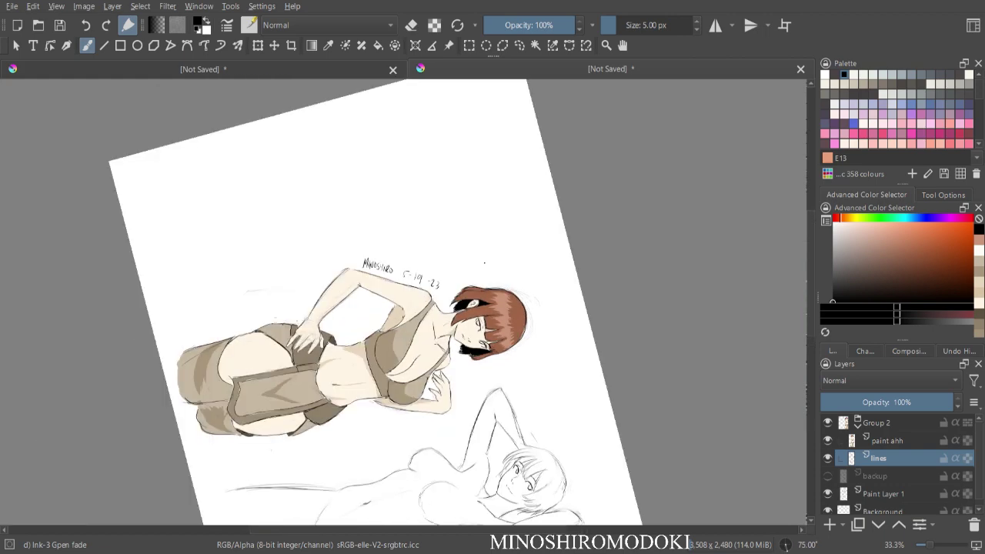
pyautogui.press('m')
pyautogui.press('m')
pyautogui.press('-')
pyautogui.press('+')
pyautogui.press('+')
pyautogui.moveTo(539, 308); pyautogui.dragTo(303, 284)
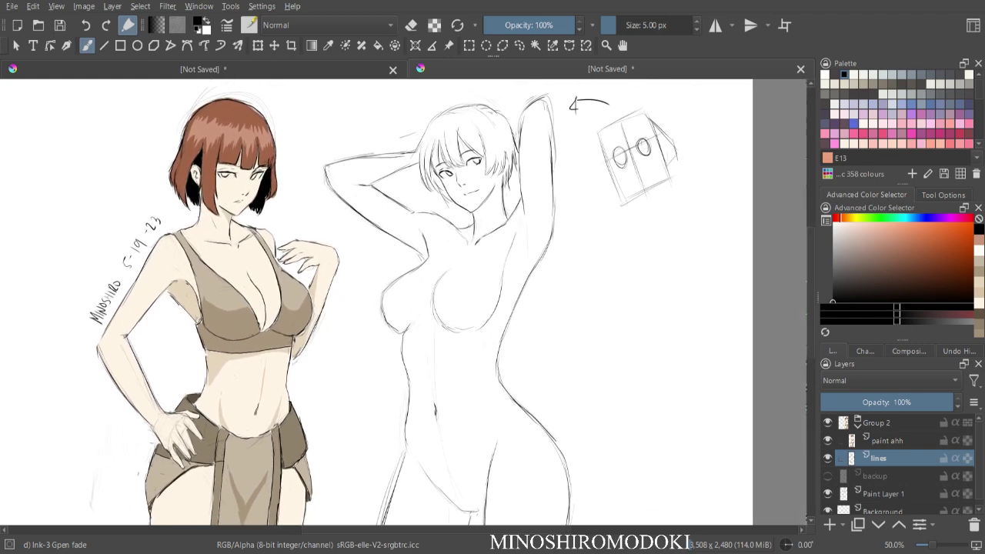
pyautogui.press('-')
pyautogui.press('-')
pyautogui.moveTo(404, 302); pyautogui.dragTo(415, 280)
pyautogui.press('+')
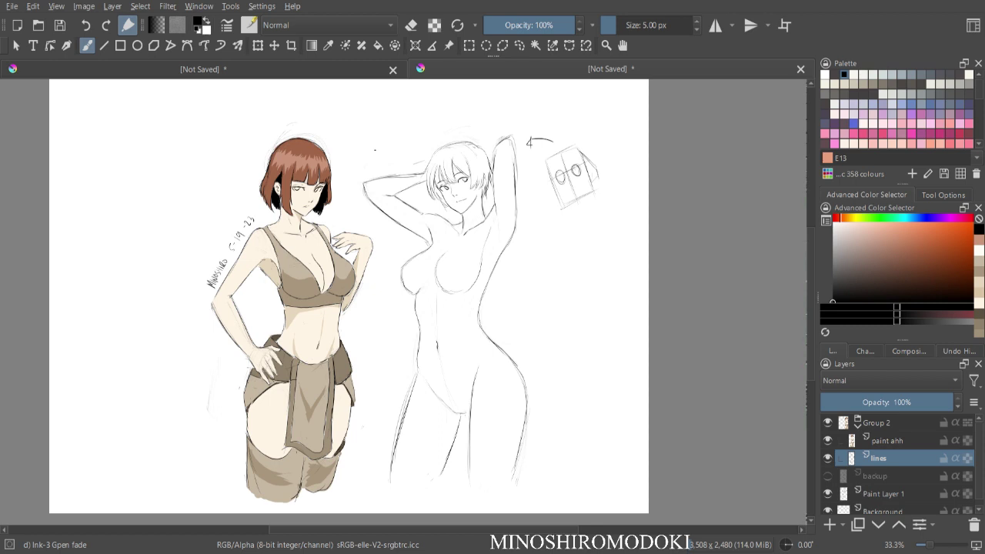
# - Reduce the canvas width to 2,508 pixels, trimming both sides and keeping the two figures in frame
pyautogui.hotkey('ctrl', '-')
pyautogui.hotkey('ctrl', '+')
pyautogui.moveTo(513, 290); pyautogui.dragTo(508, 285)
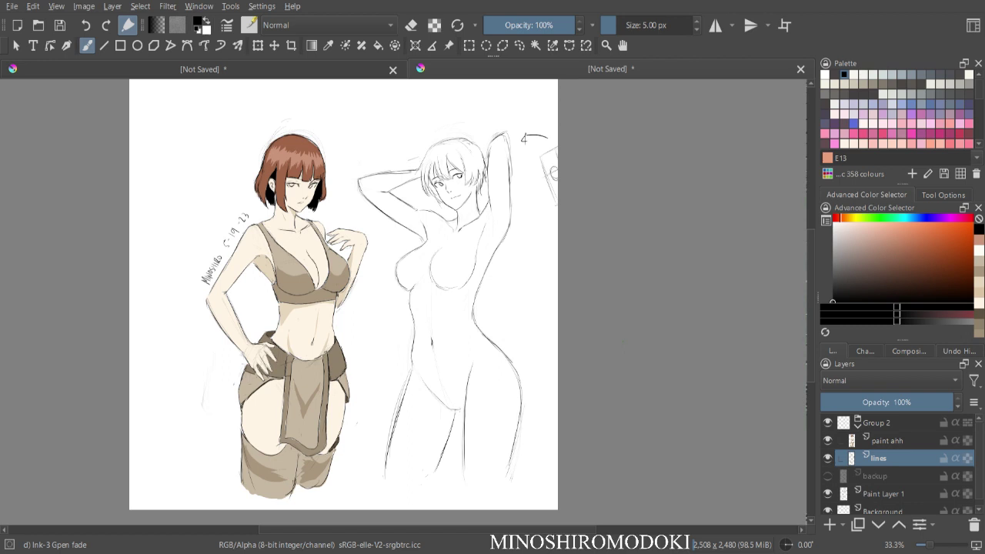
pyautogui.hotkey('ctrl', '-')
pyautogui.hotkey('ctrl', '+')
pyautogui.moveTo(512, 184); pyautogui.dragTo(571, 197)
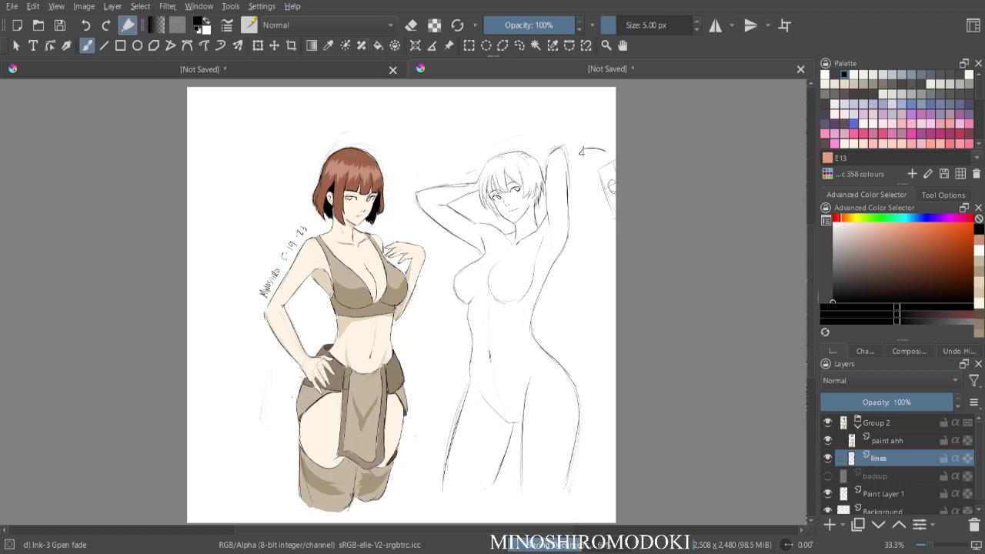
# - Switch to the super.kra document and examine the caped figure between the buildings and the surrounding anatomy sketches
pyautogui.hotkey('ctrl', 'Tab')
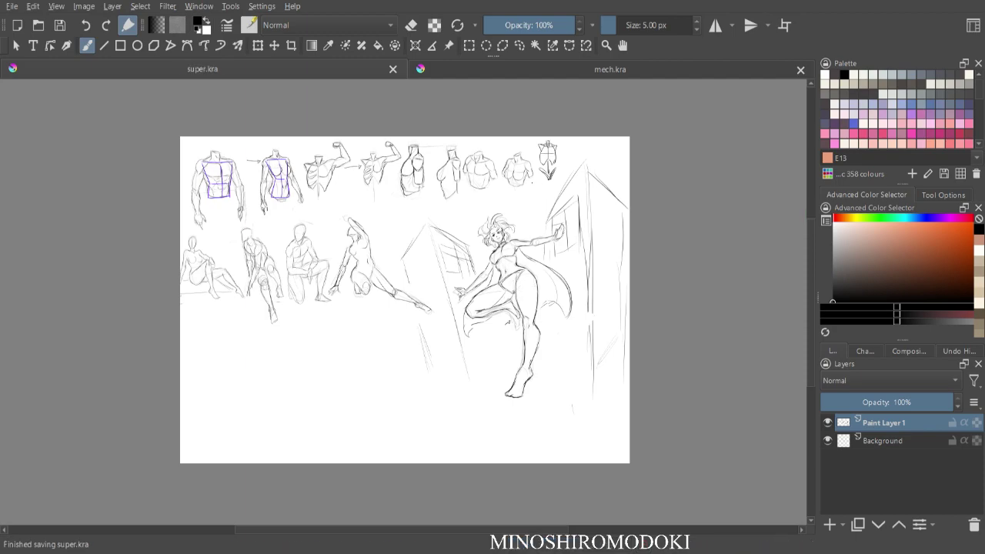
pyautogui.press('+')
pyautogui.press('+')
pyautogui.moveTo(736, 196); pyautogui.dragTo(571, 251)
pyautogui.press('+')
pyautogui.press('+')
pyautogui.scroll(-4, 571, 251)
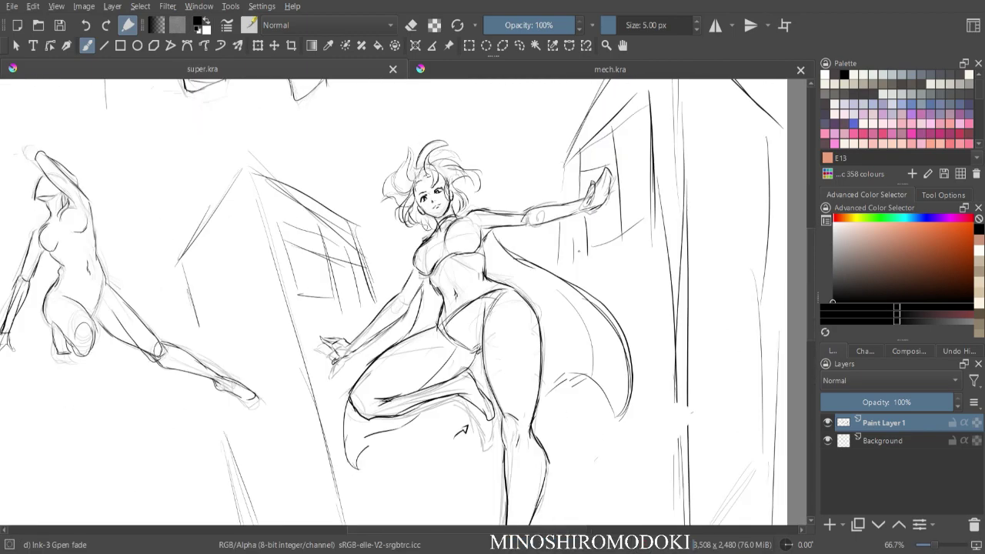
pyautogui.moveTo(580, 255); pyautogui.dragTo(690, 235)
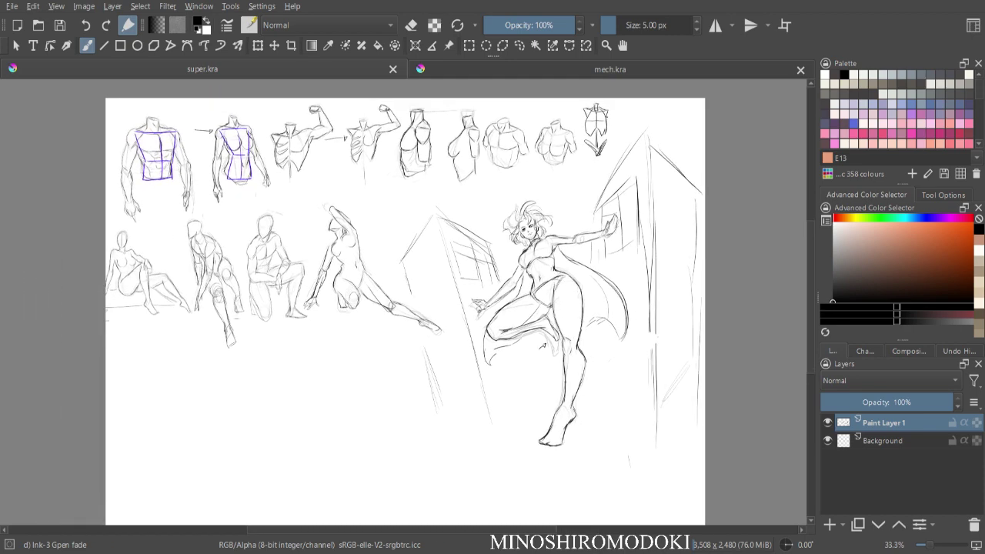